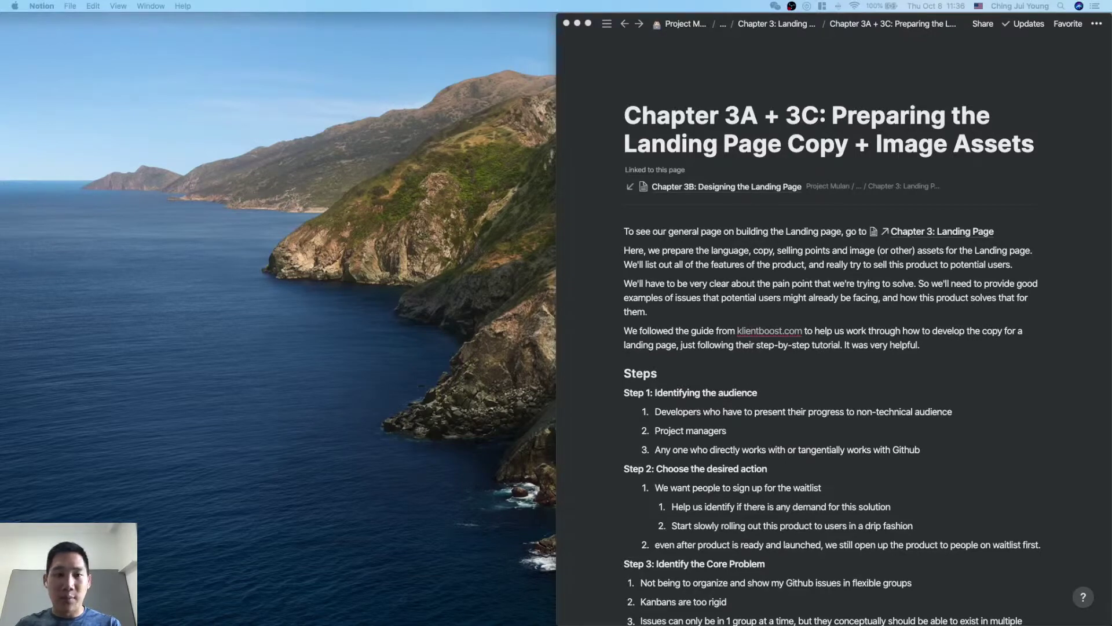
click(860, 466)
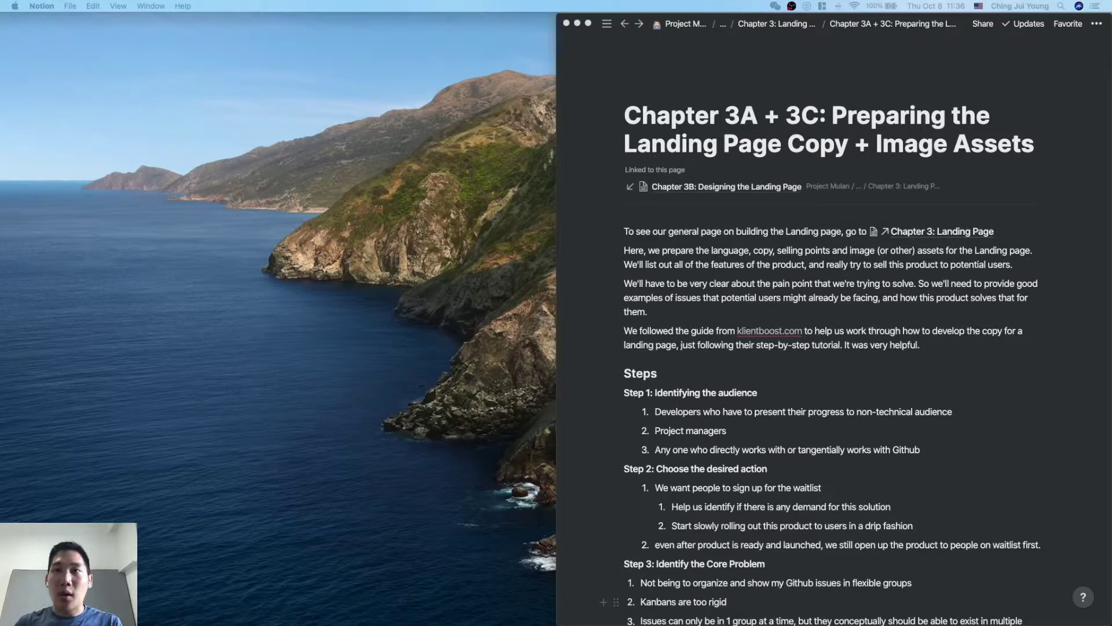
click(845, 394)
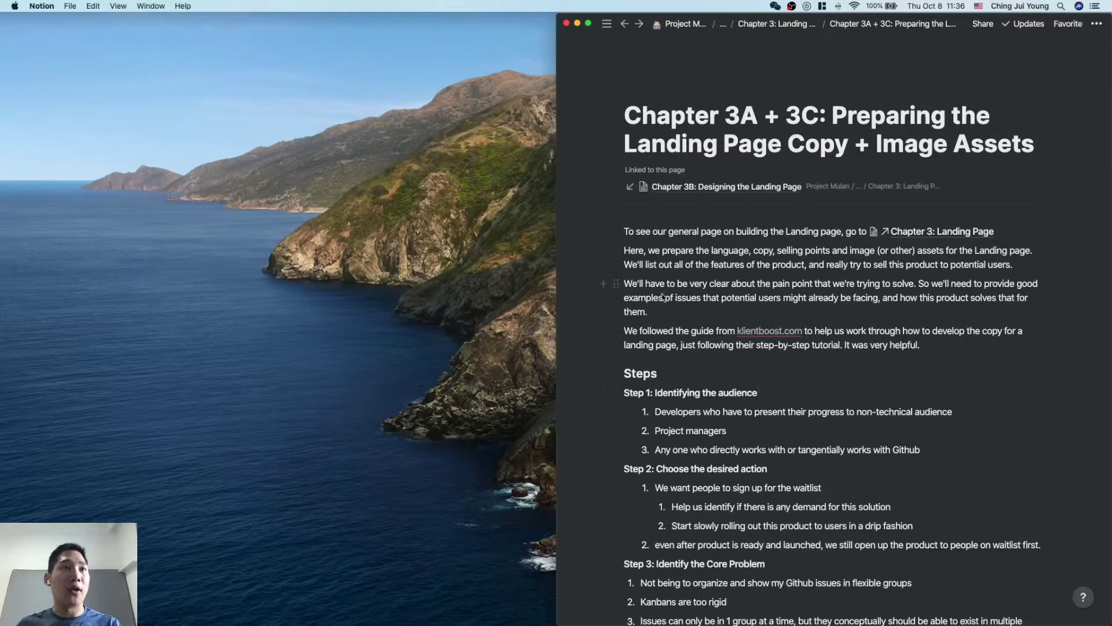
scroll(663, 292, down, 2)
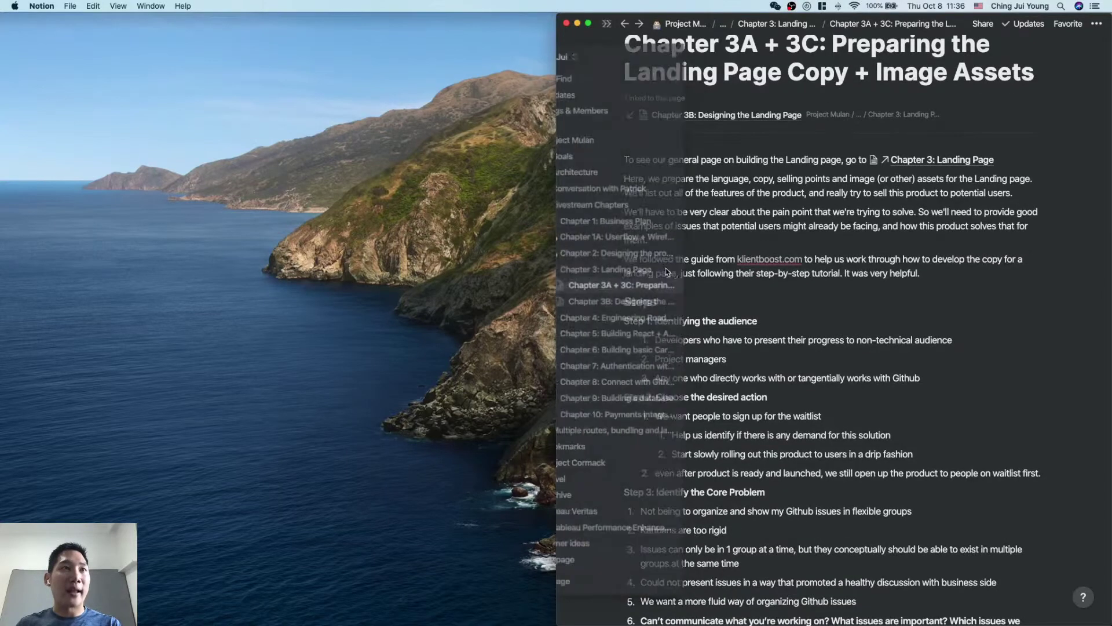
scroll(596, 320, up, 2)
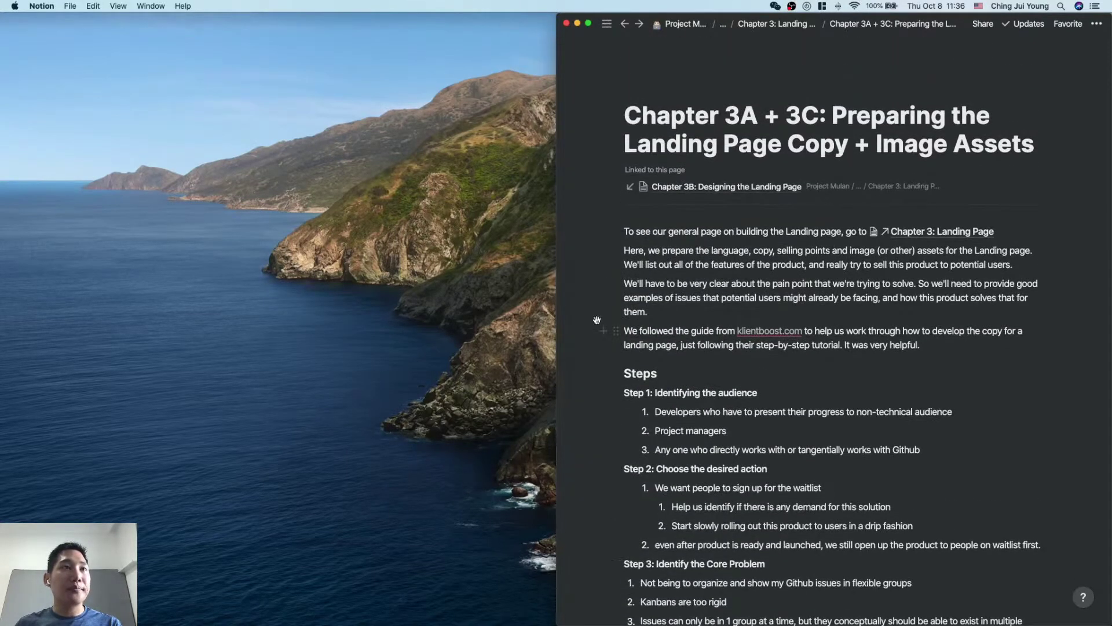
Step: Open the Goals page under Project Mulan and change the short term goal's deadline to 25 October
mouse_move(579, 319)
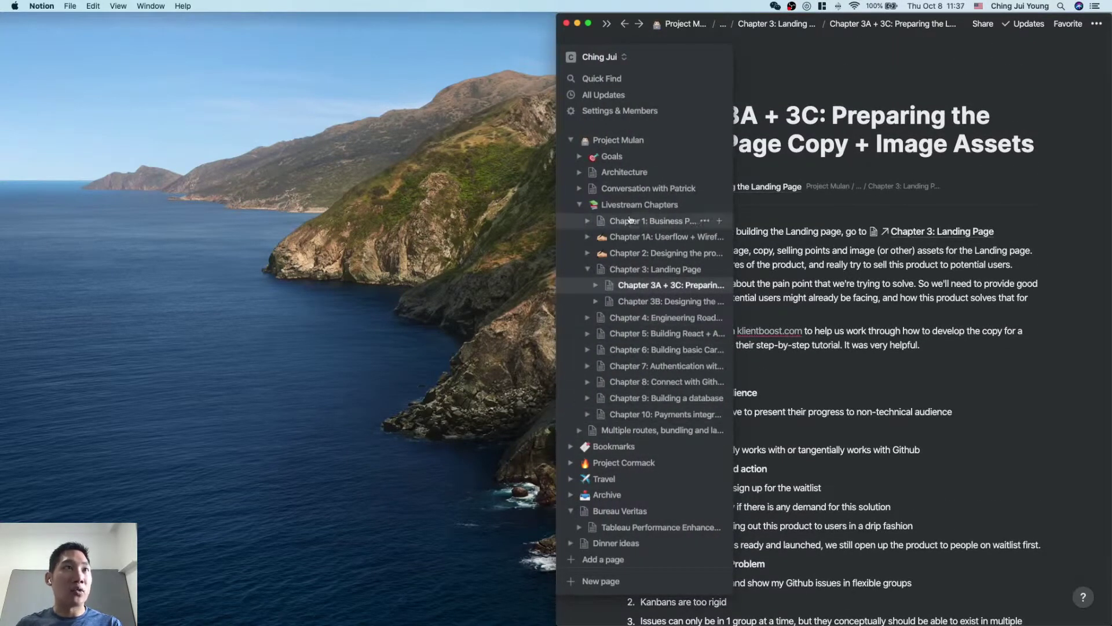
click(605, 156)
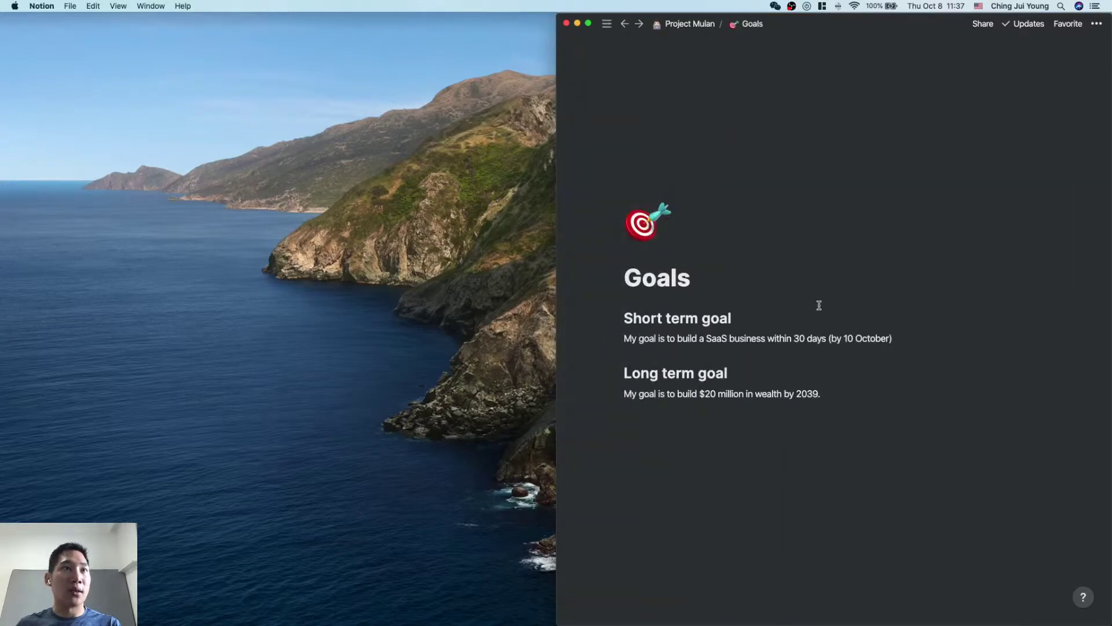
click(681, 338)
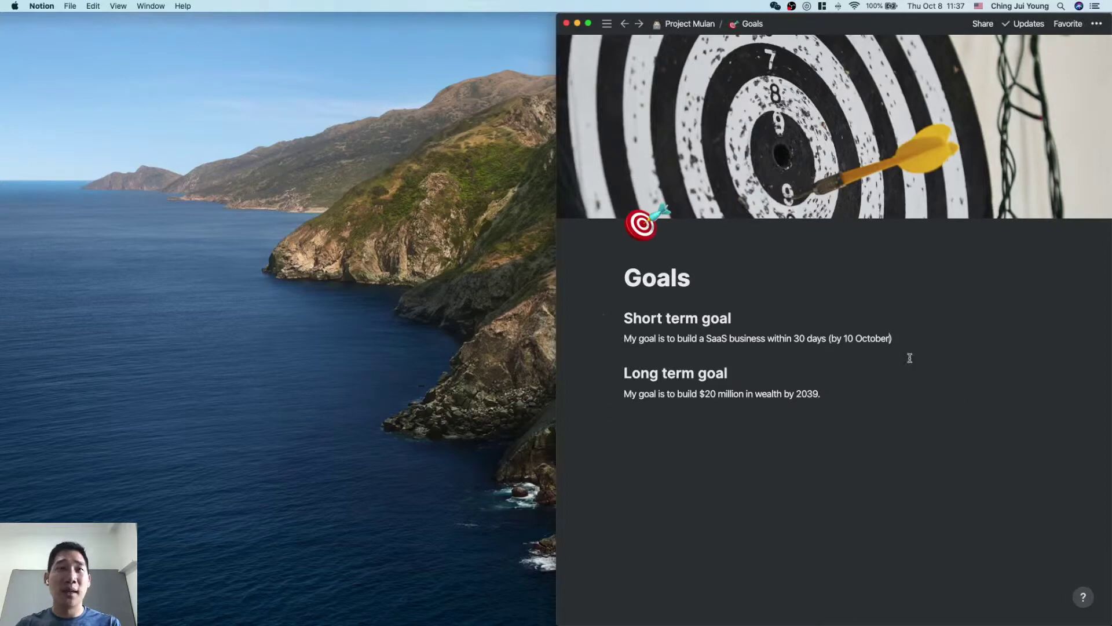
key(Left)
key(Left)
key(Left)
key(Left)
key(Left)
key(Left)
key(Left)
key(Left)
key(Left)
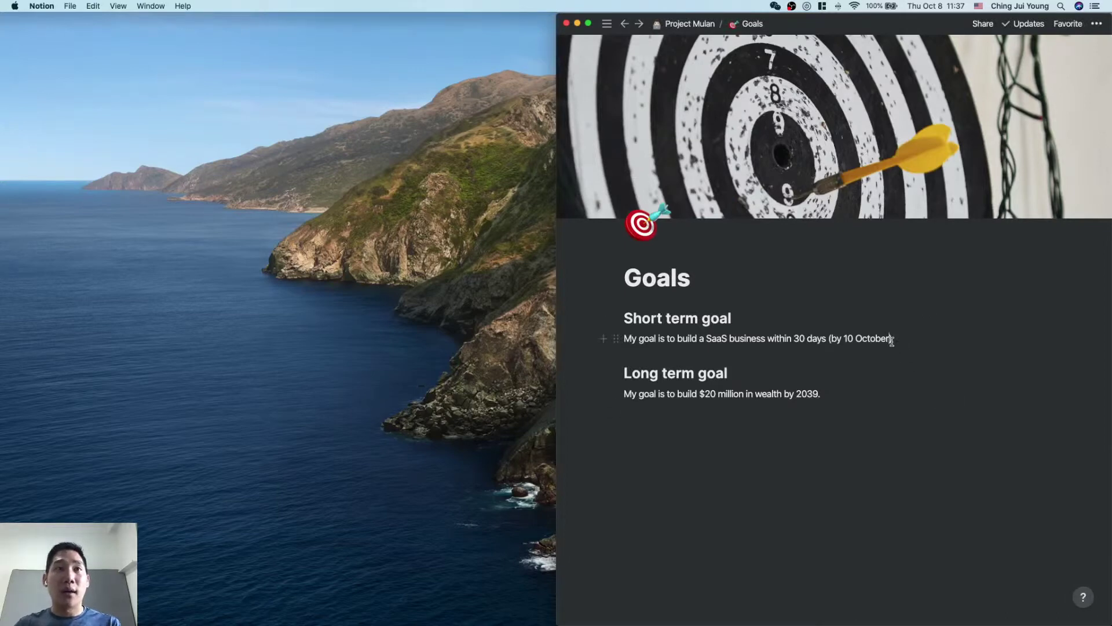
key(BackSpace)
key(BackSpace)
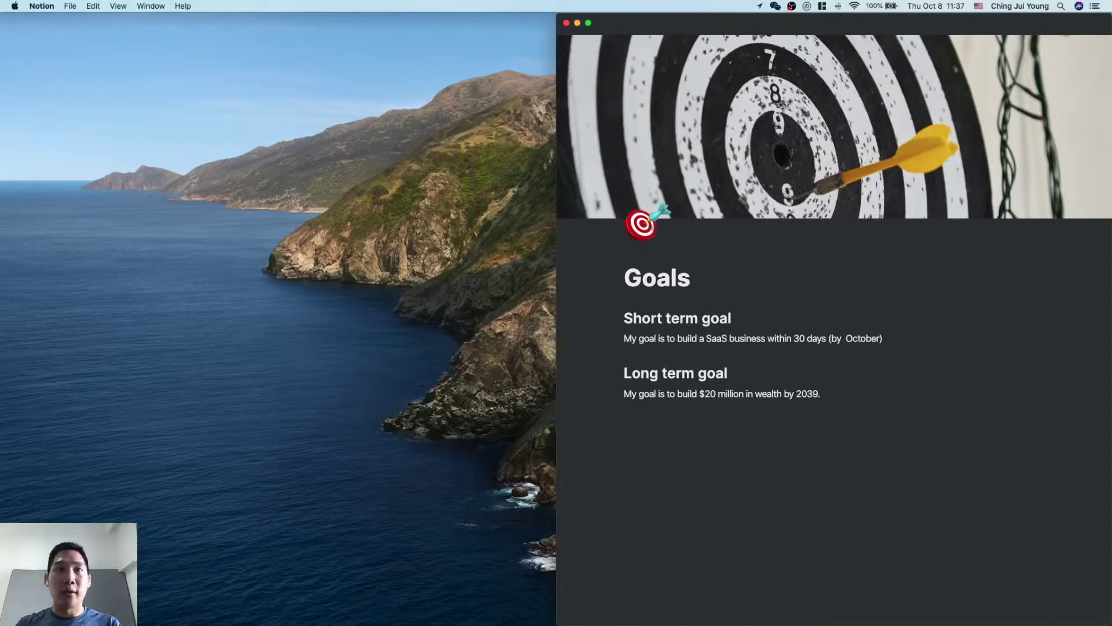
text(25)
click(910, 338)
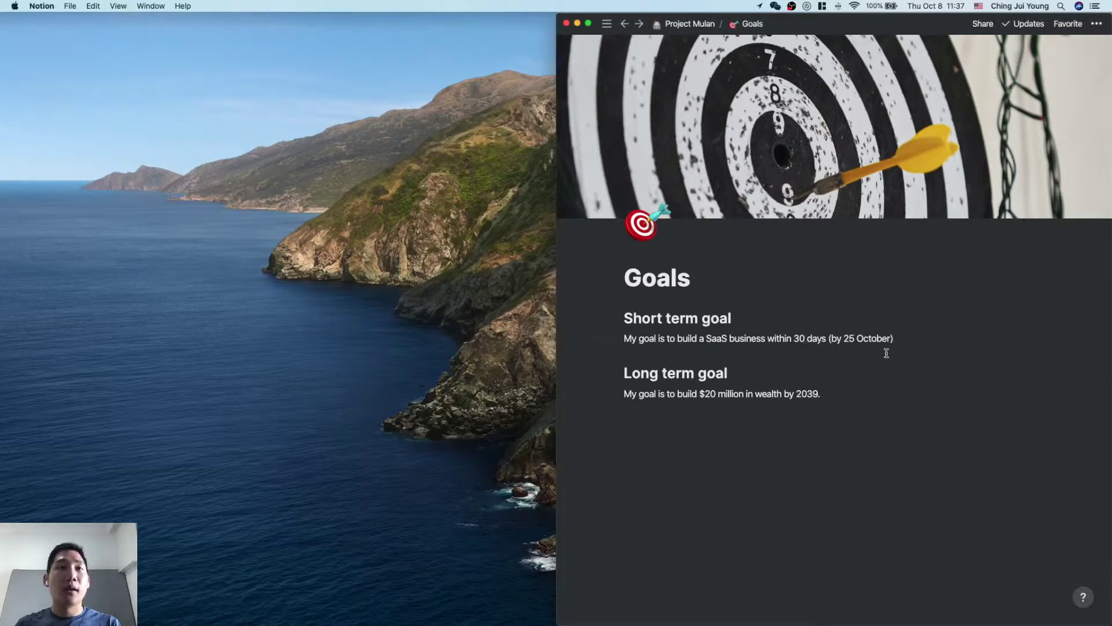
key(Left)
key(Left)
key(Left)
key(Left)
key(Left)
key(Left)
key(Left)
key(Left)
key(Left)
key(Left)
key(Left)
key(Left)
key(Left)
key(Left)
key(Left)
key(Left)
key(Left)
key(Left)
key(Left)
key(Left)
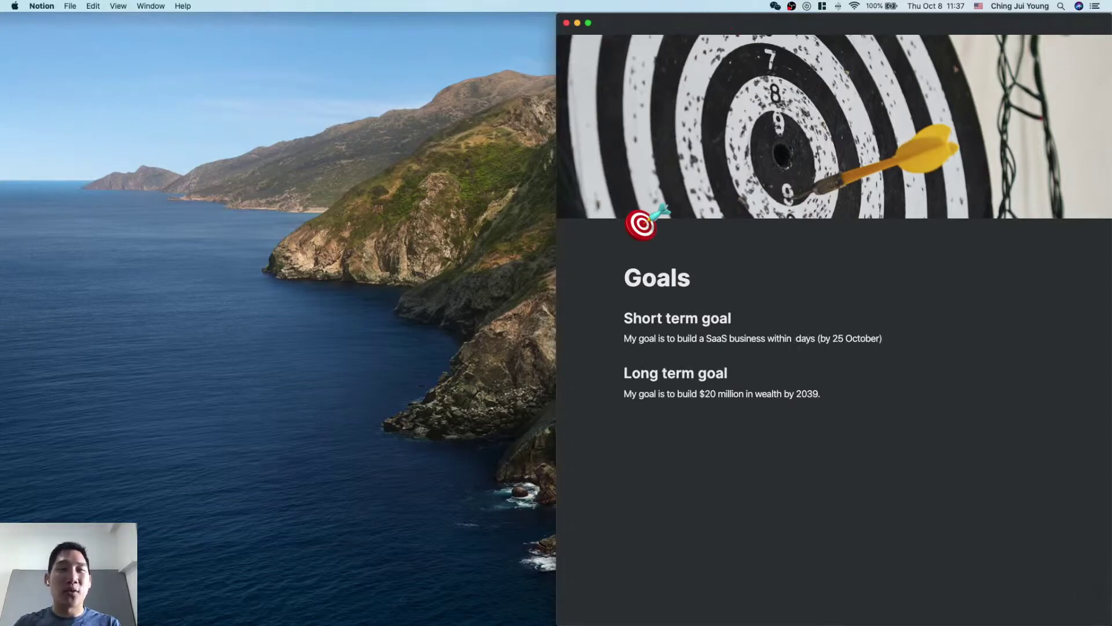
click(950, 340)
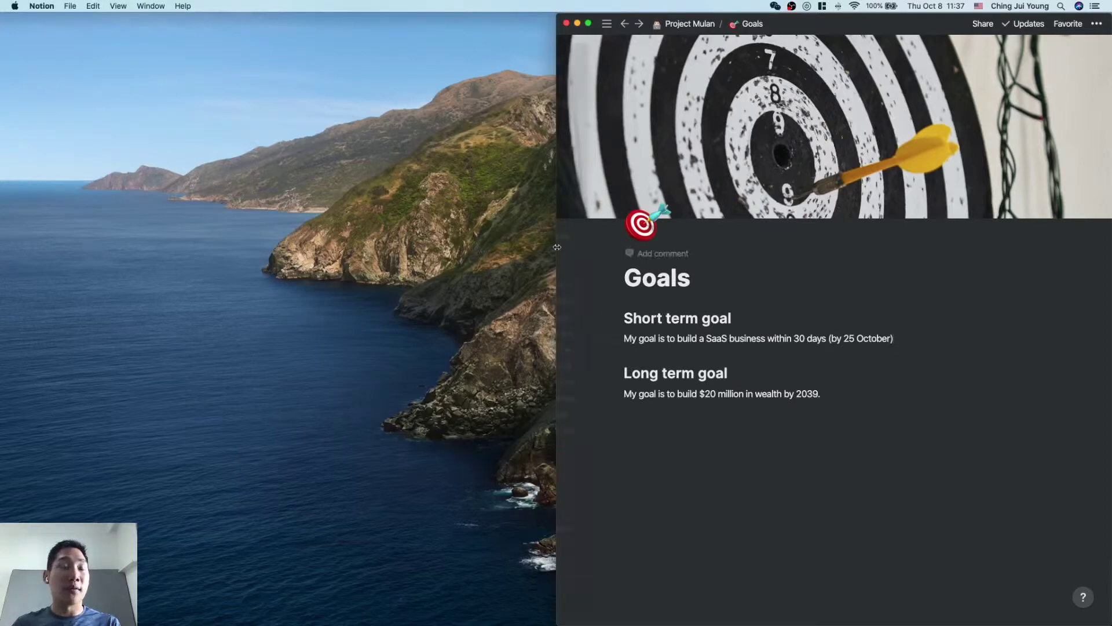
mouse_move(566, 253)
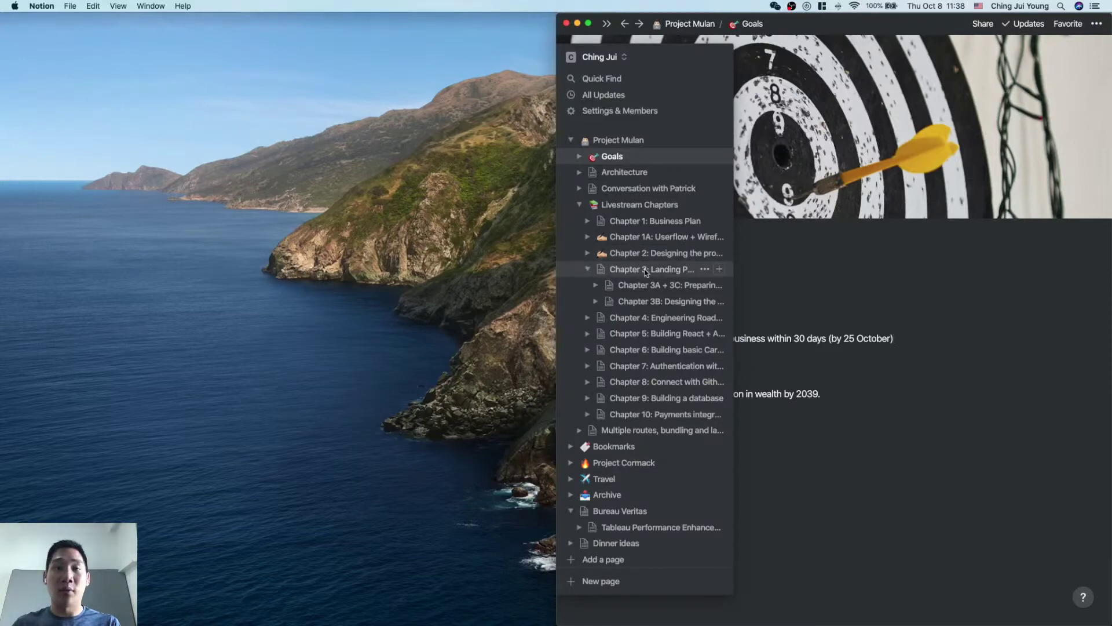
click(911, 343)
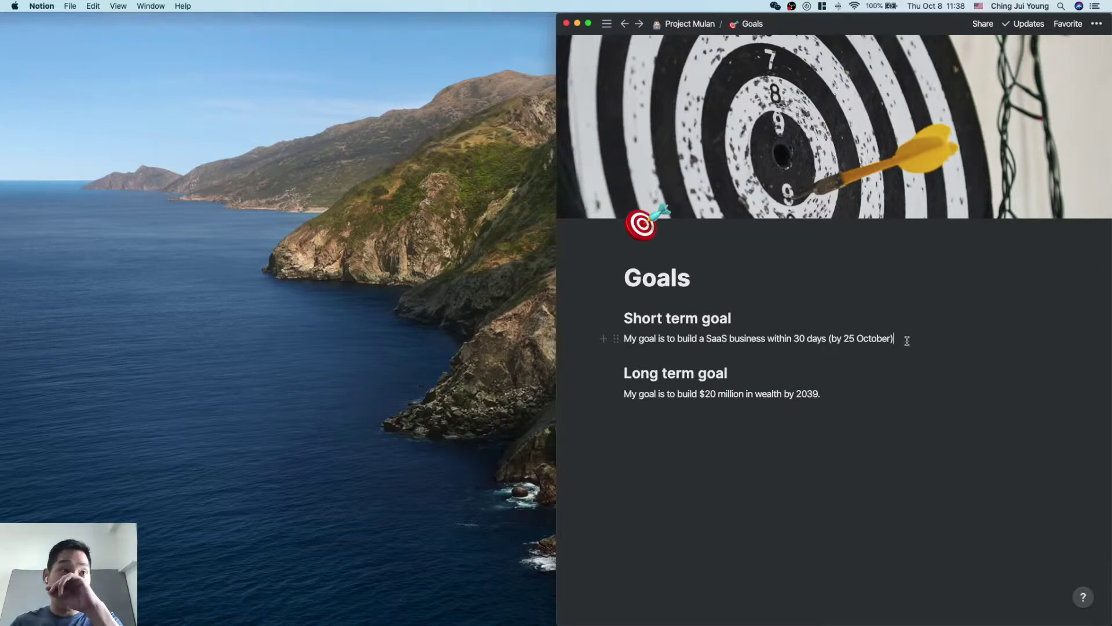
click(907, 341)
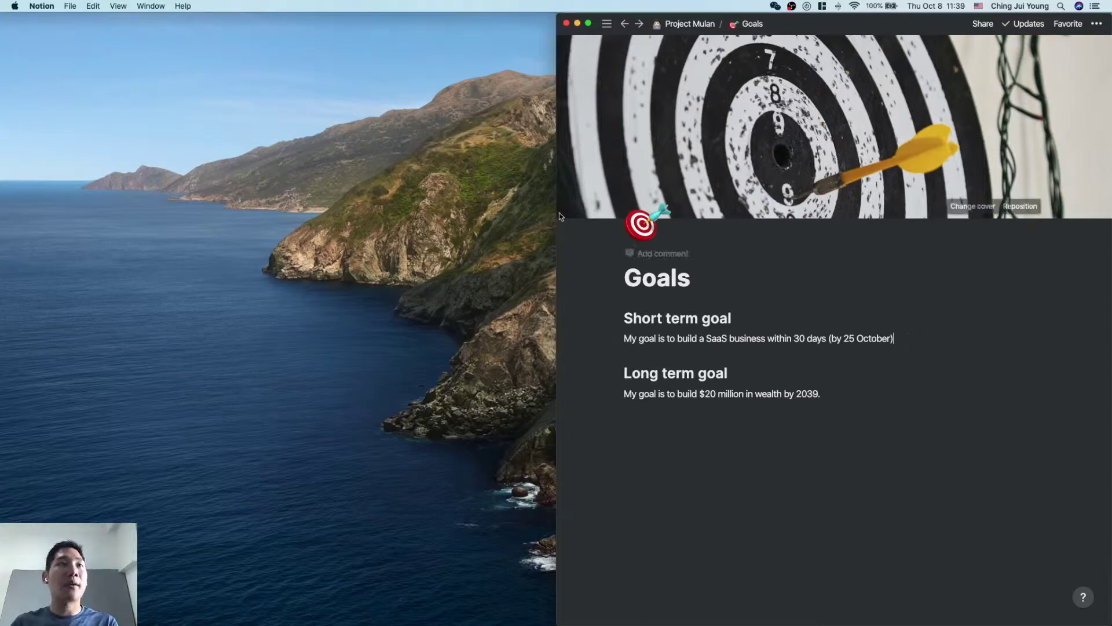
Step: Open the Chapter 2: Designing the product on Sketch page and review its introduction, Sketch document link, key features and pages
mouse_move(561, 229)
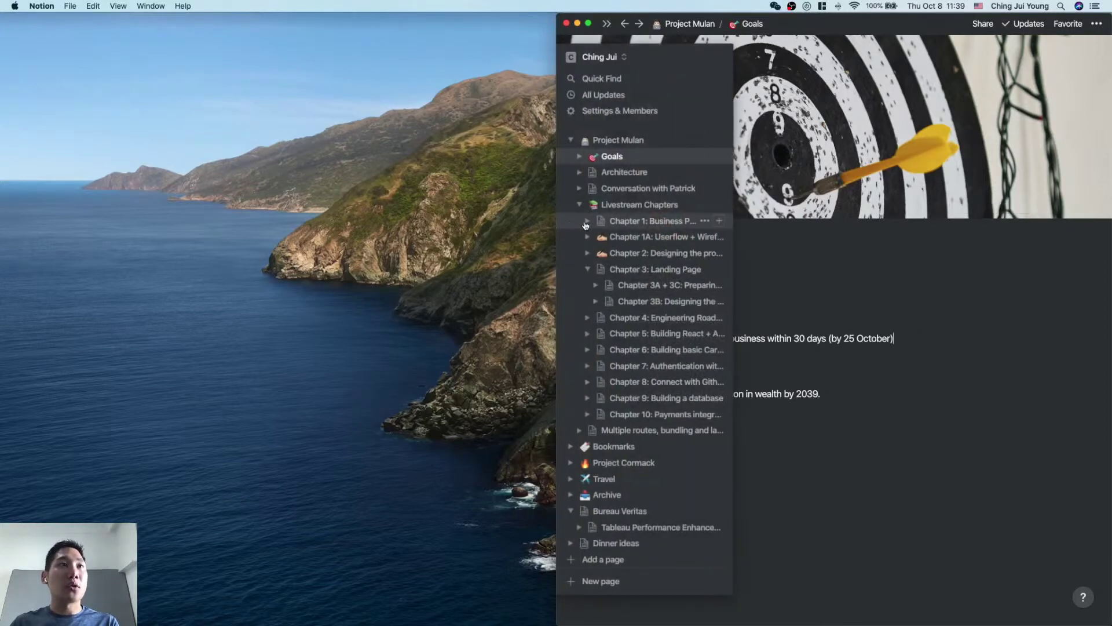
click(643, 221)
click(652, 253)
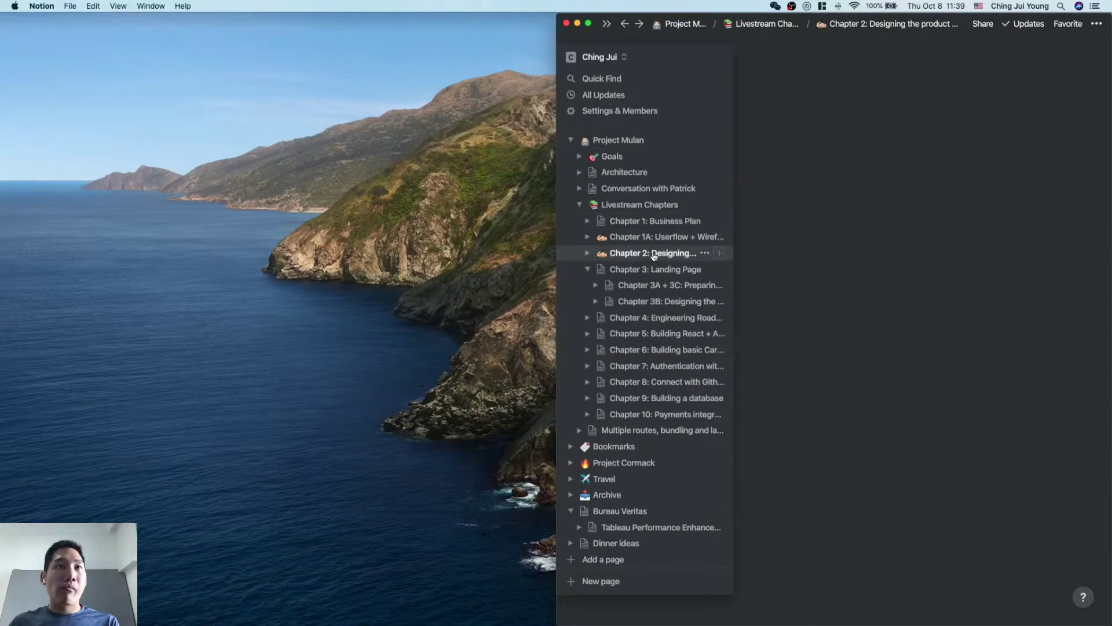
scroll(740, 402, down, 5)
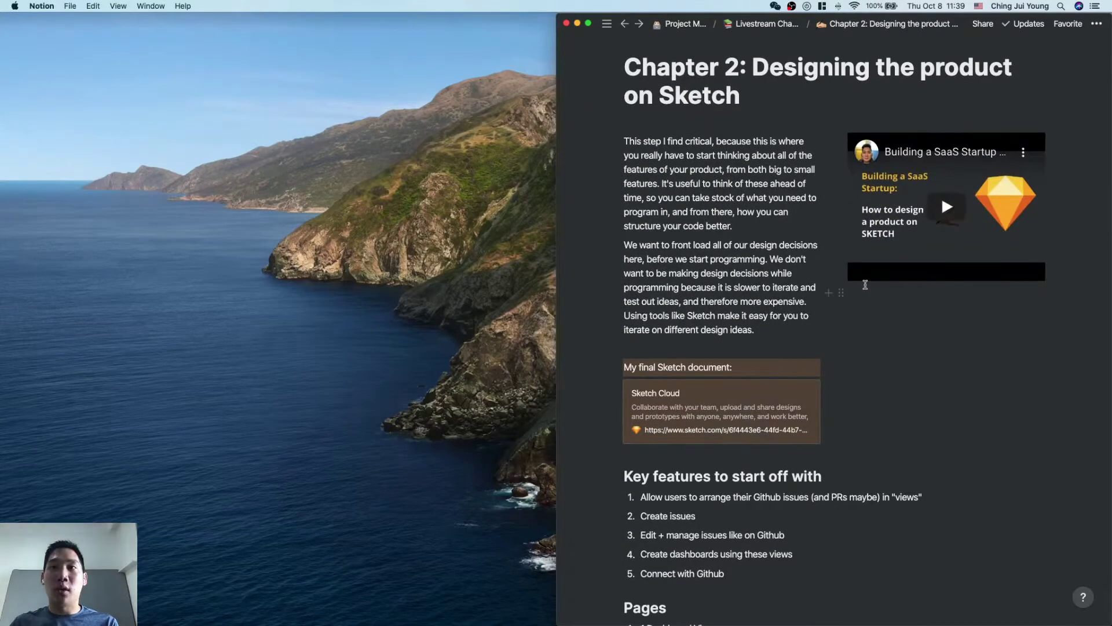
scroll(823, 414, down, 3)
scroll(829, 516, down, 3)
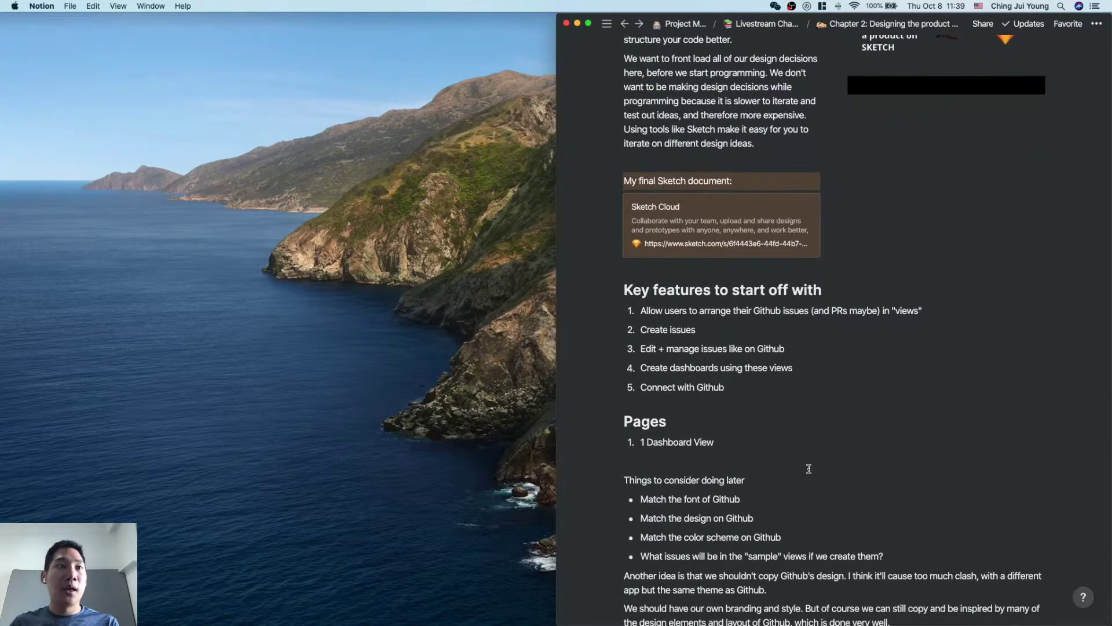
scroll(809, 468, up, 5)
mouse_move(577, 278)
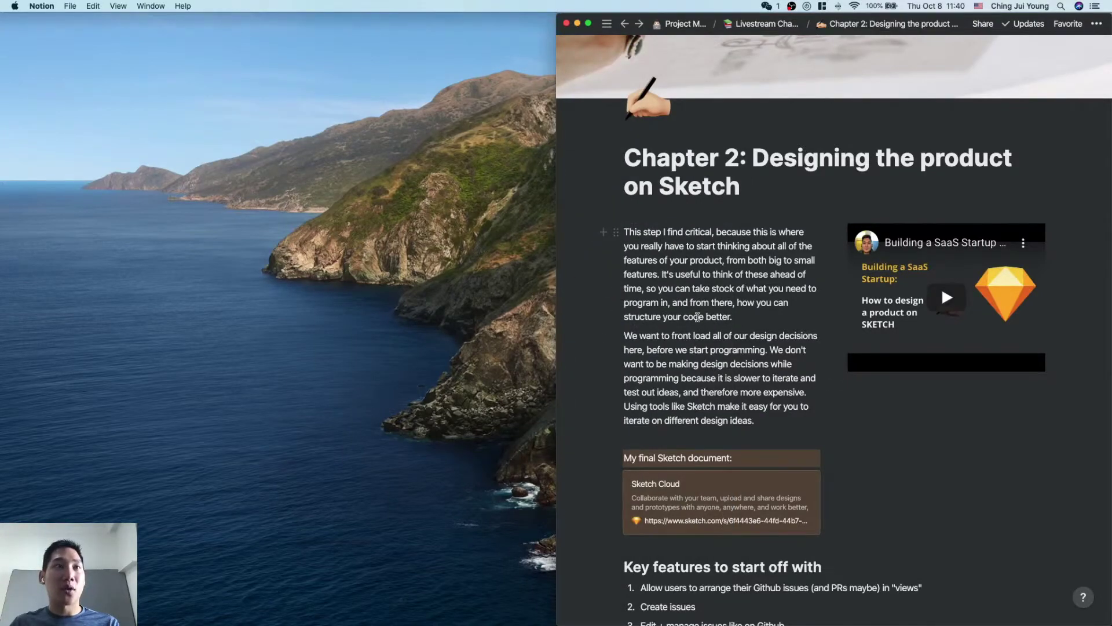
scroll(697, 316, down, 5)
scroll(697, 317, up, 3)
scroll(697, 316, down, 6)
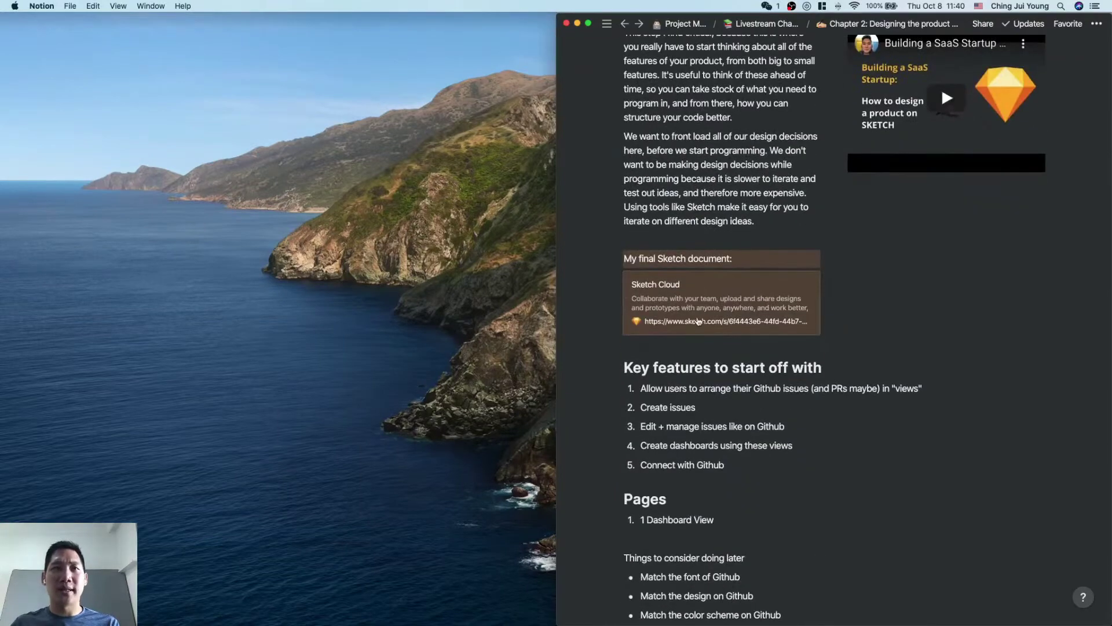
scroll(698, 320, up, 6)
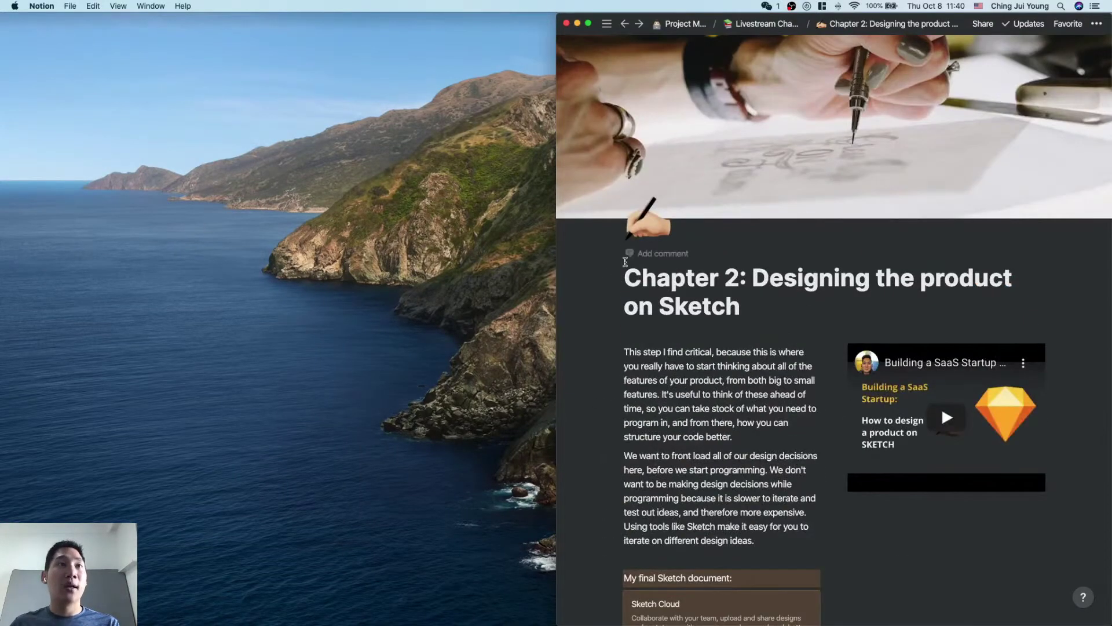
scroll(625, 261, down, 3)
Step: Open the Chapter 3: Landing Page notes and switch to Safari to bring up the Get.Git.Me website
mouse_move(559, 242)
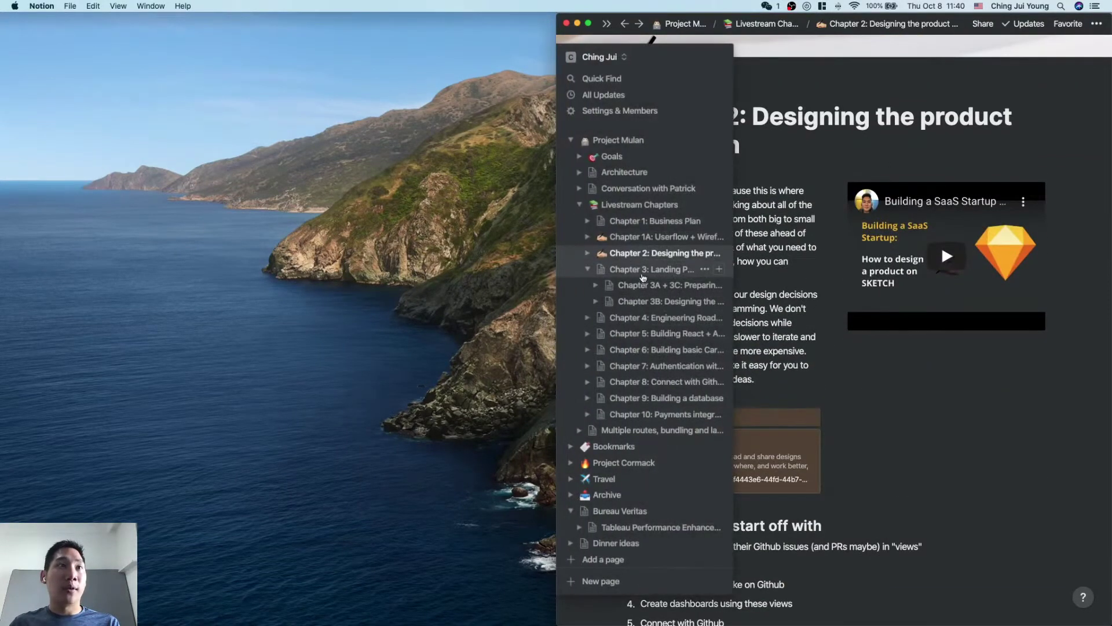
click(642, 272)
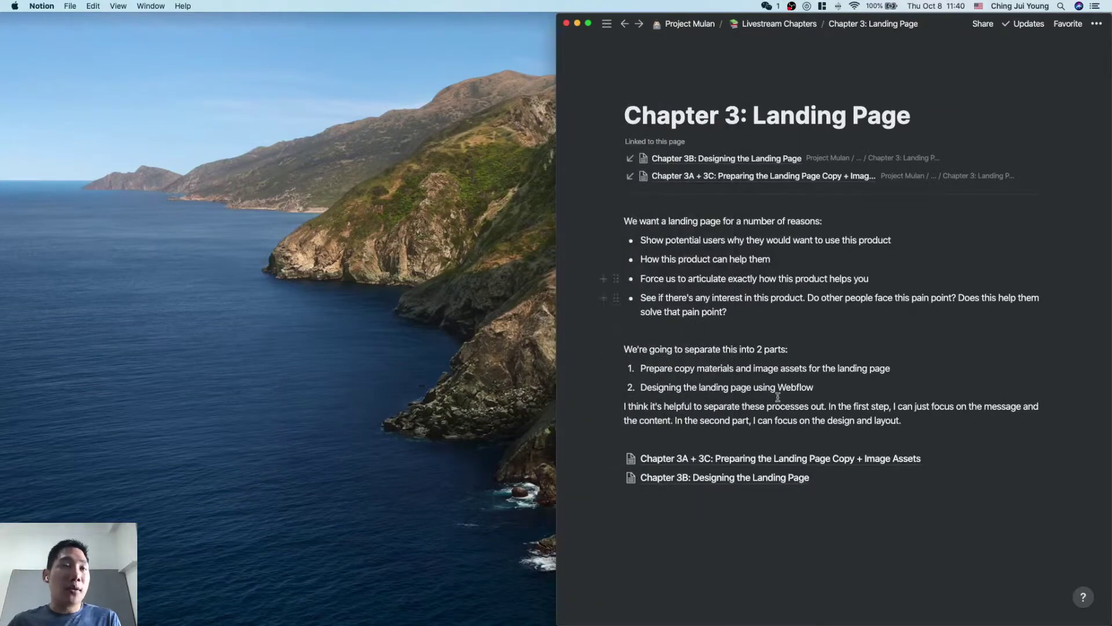
key(super+space)
text(safari)
key(Return)
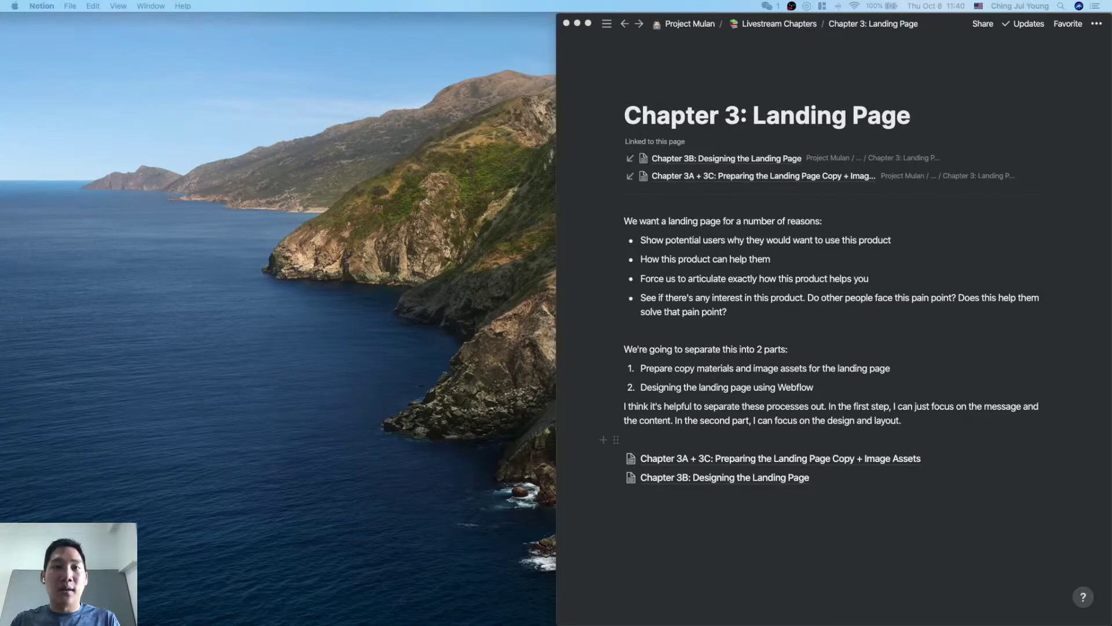
key(Return)
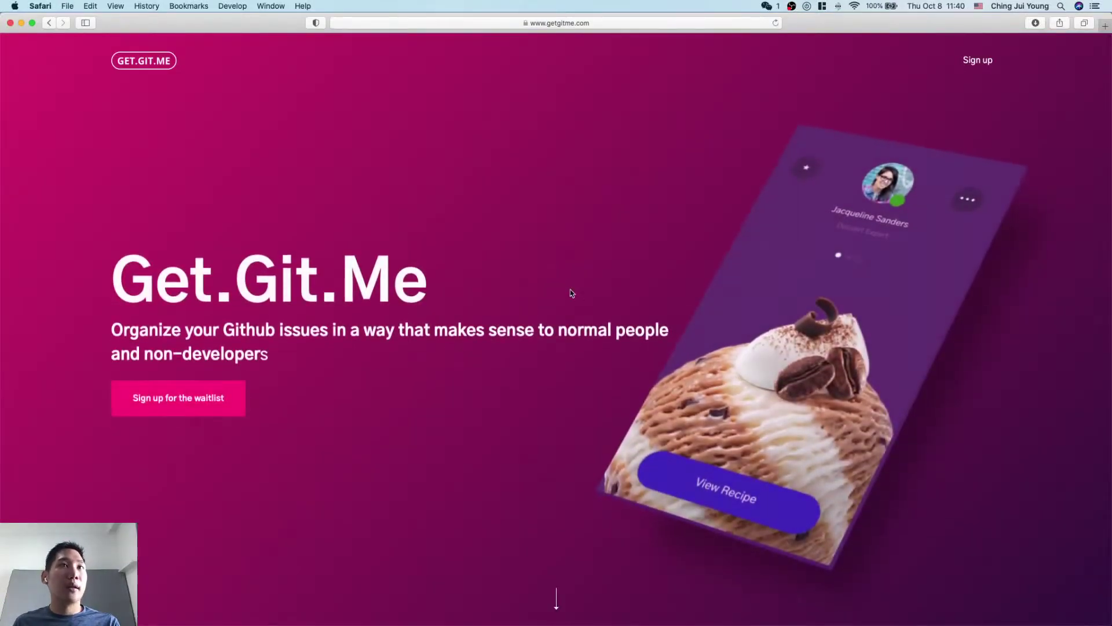
Step: Examine the Get.Git.Me landing page's hero section, including its headline, waitlist sign-up and placeholder image
scroll(570, 290, down, 1)
scroll(374, 324, up, 1)
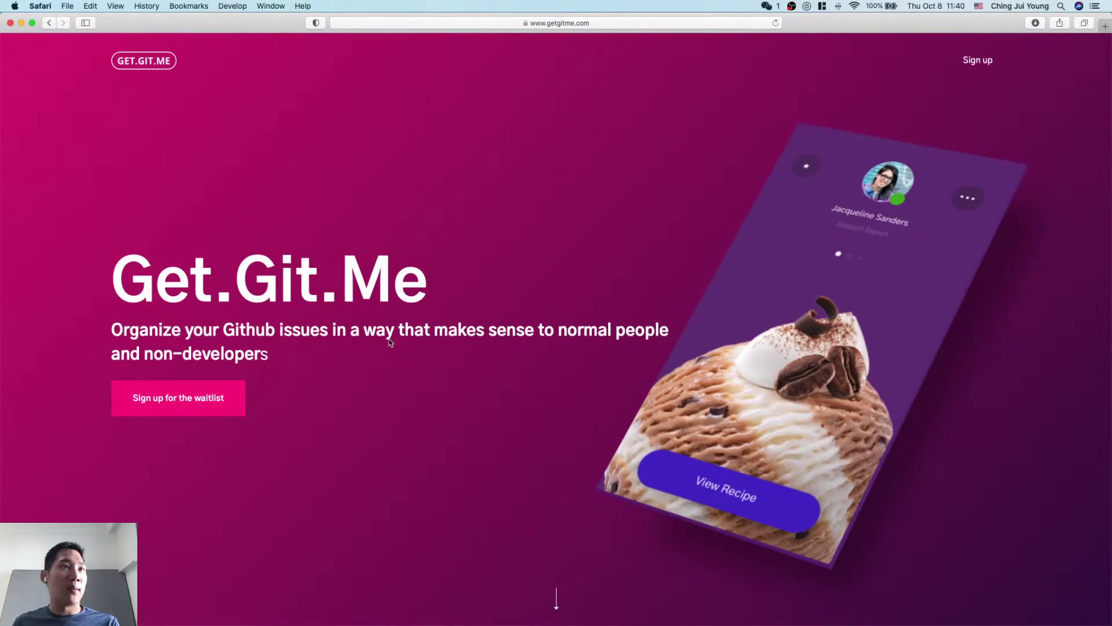
scroll(387, 342, down, 5)
scroll(406, 344, up, 5)
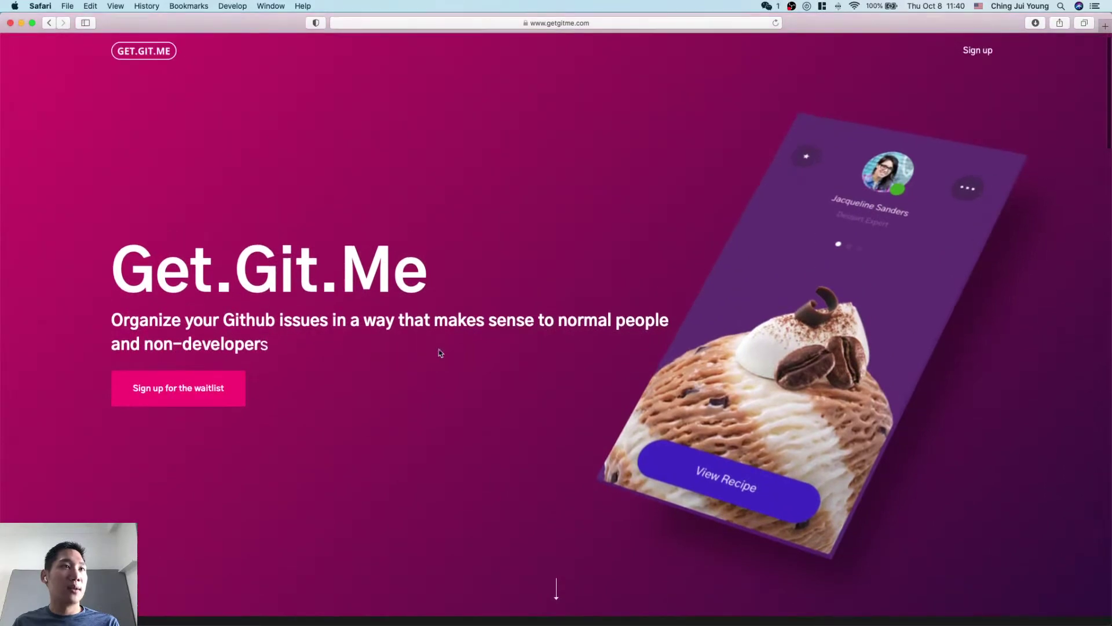
scroll(565, 356, down, 2)
scroll(562, 355, down, 2)
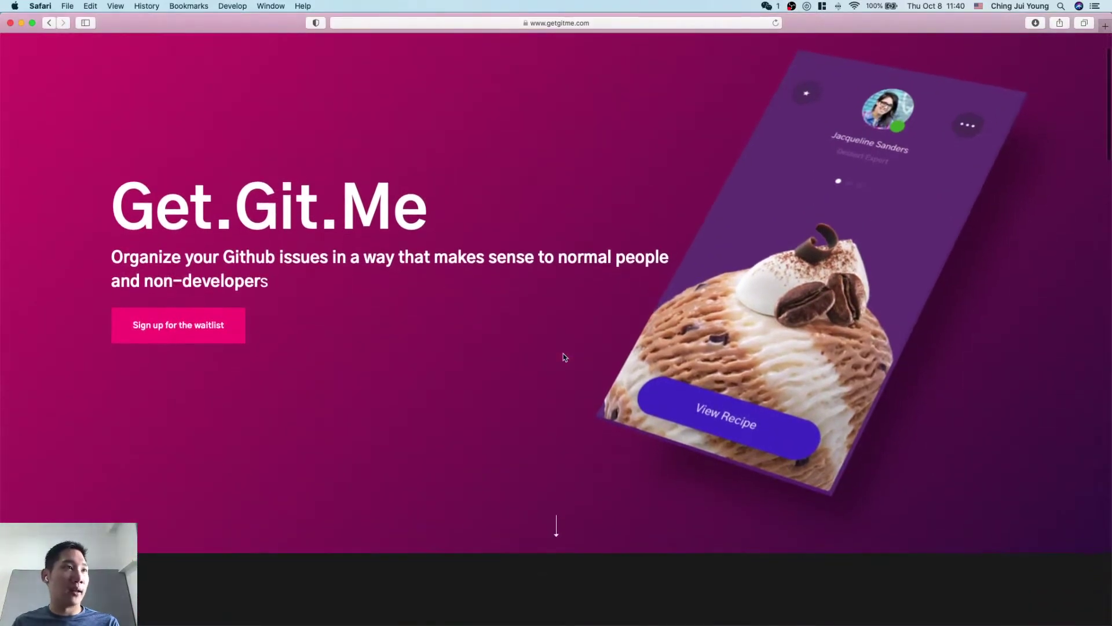
scroll(397, 347, up, 5)
scroll(468, 429, down, 1)
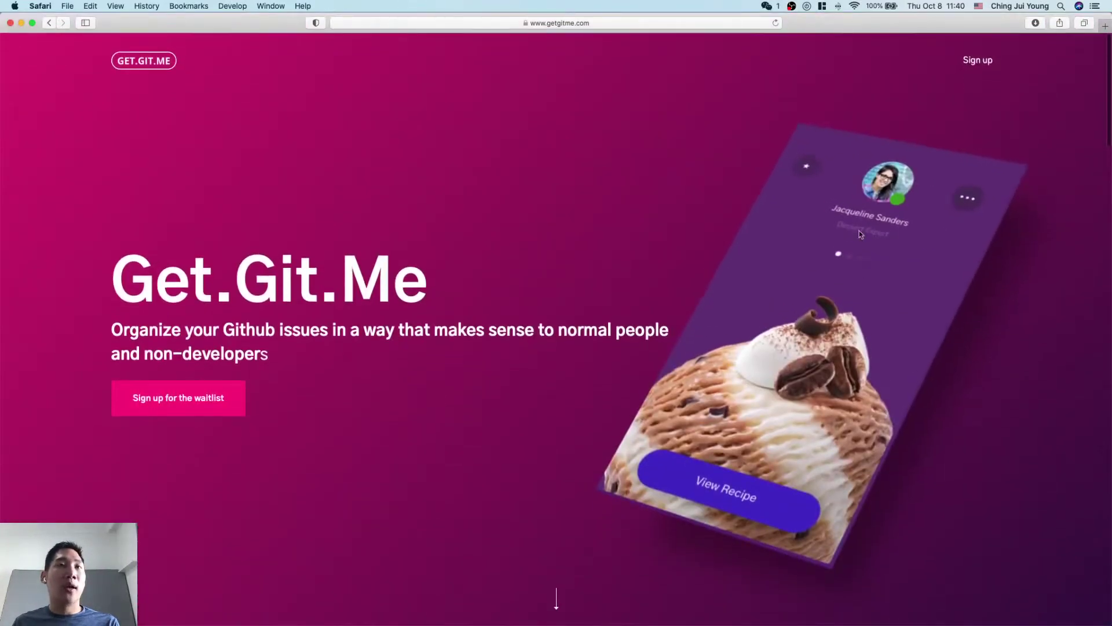
Step: Review the three problem questions below the hero and the paragraph describing how GetGitMe connects with Github
scroll(785, 337, down, 10)
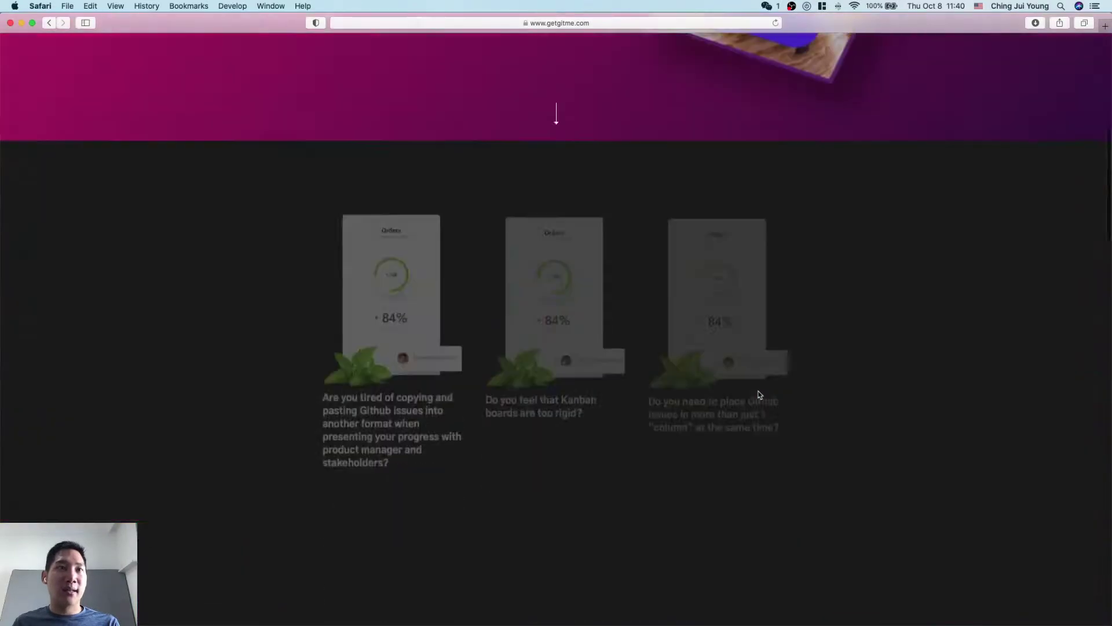
scroll(399, 343, up, 2)
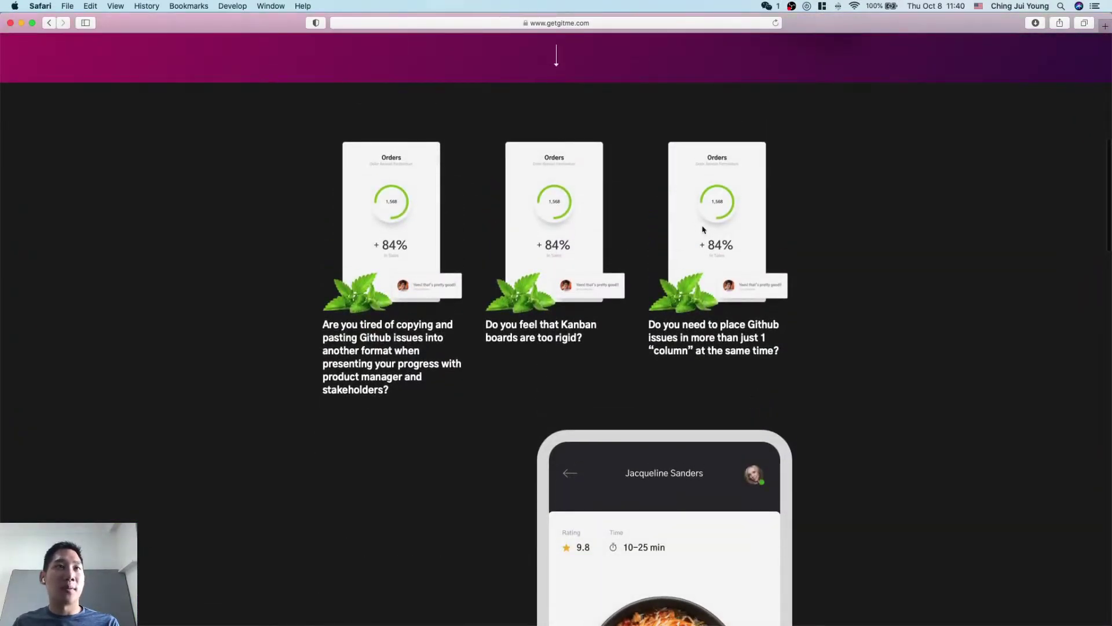
scroll(703, 229, down, 5)
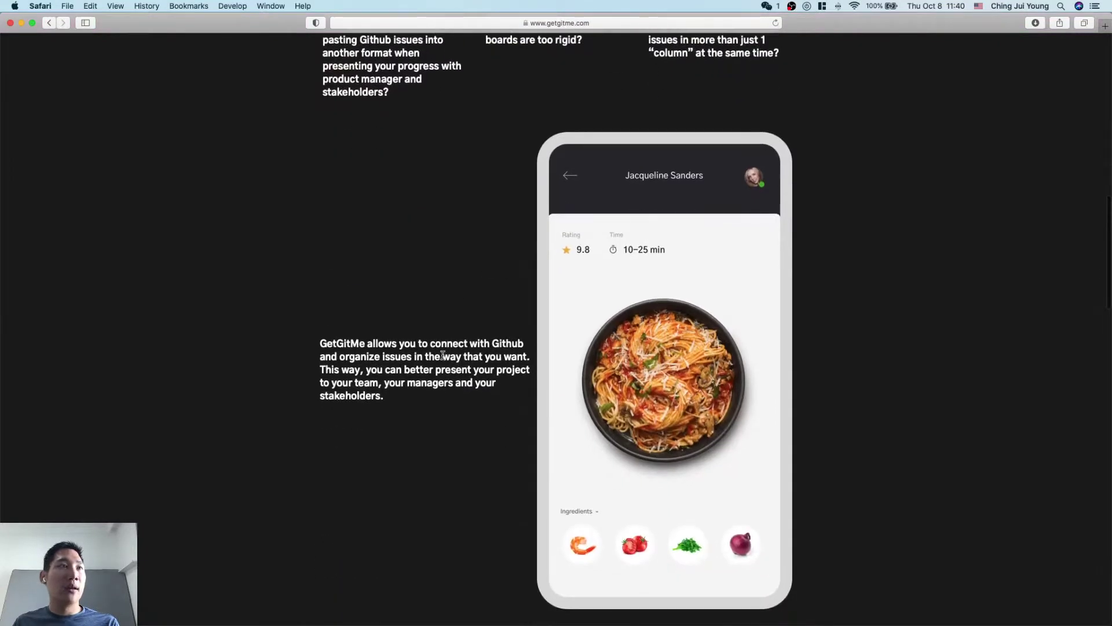
scroll(443, 354, up, 2)
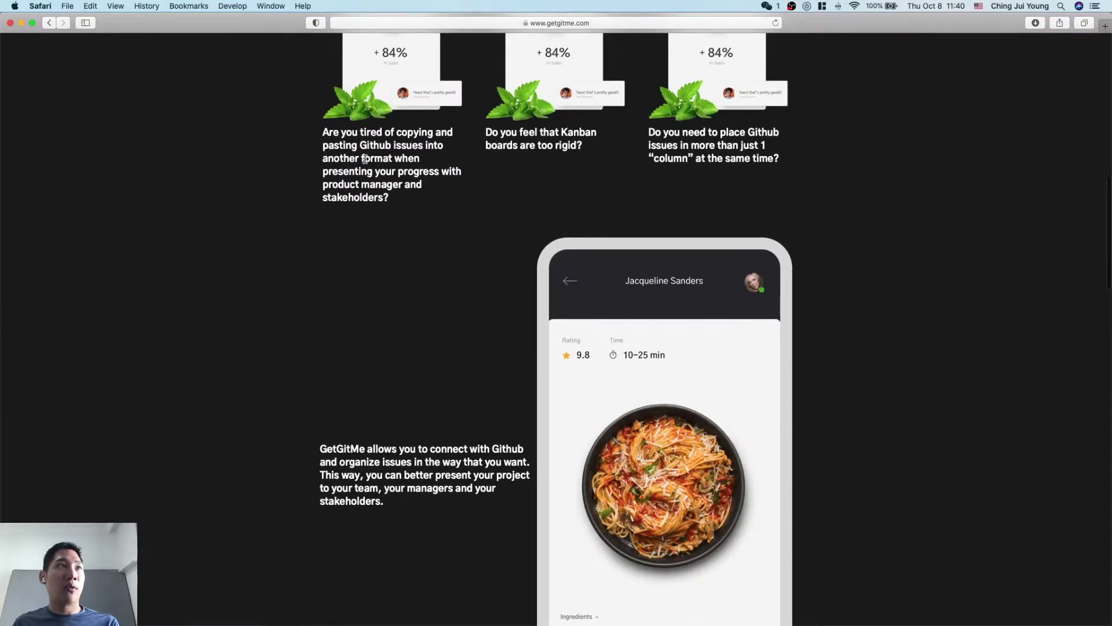
scroll(382, 169, up, 1)
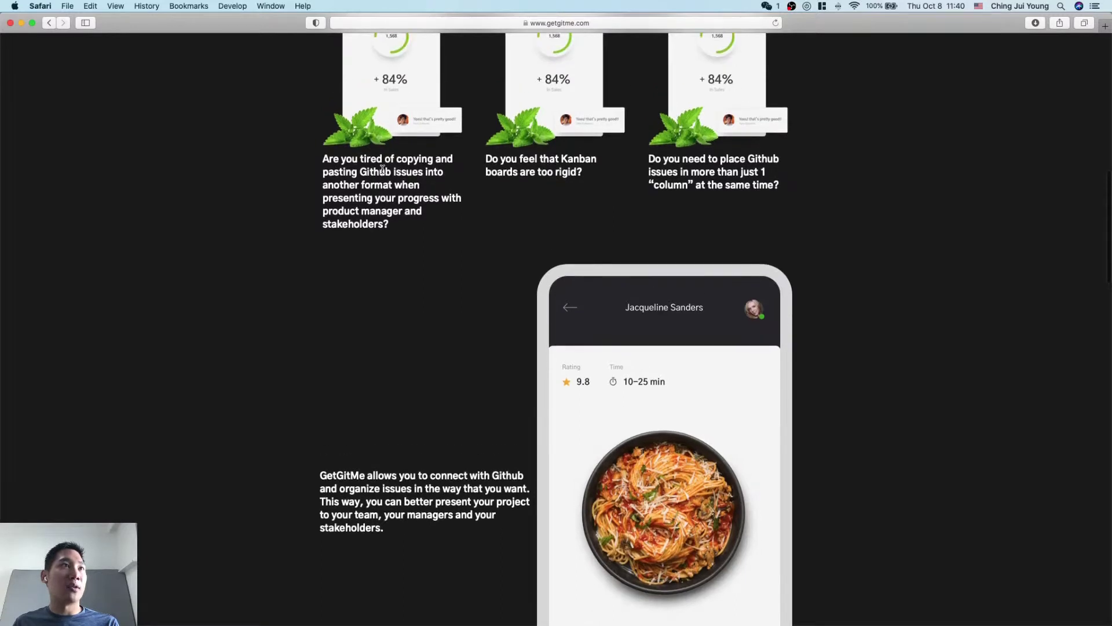
scroll(420, 237, up, 1)
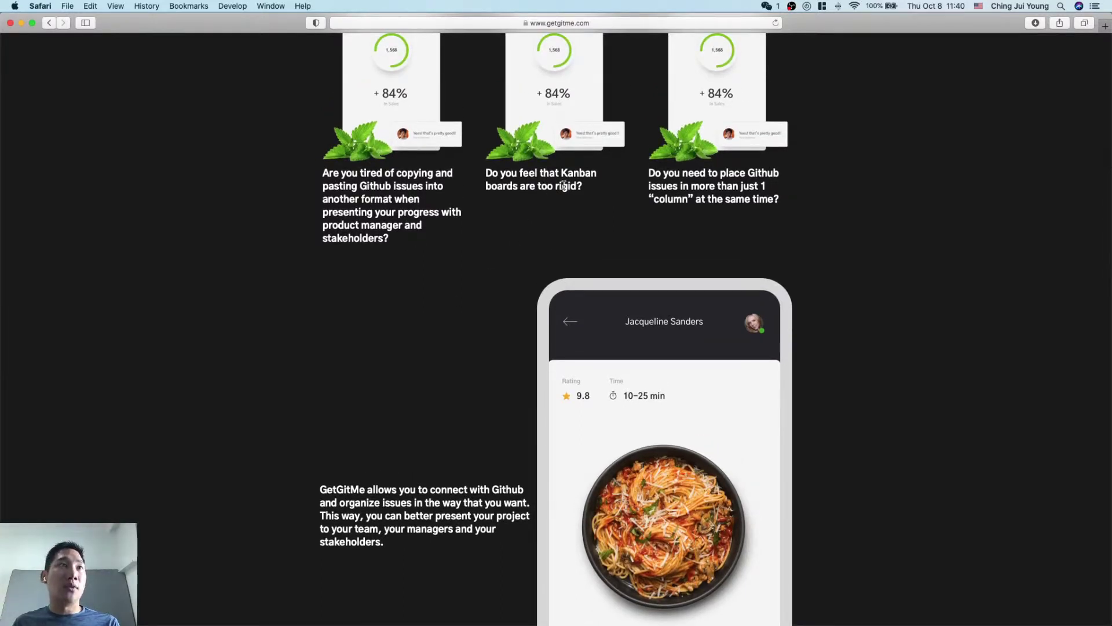
Step: Review the remaining feature sections of the landing page down to the waiting list sign-up form
scroll(476, 550, down, 15)
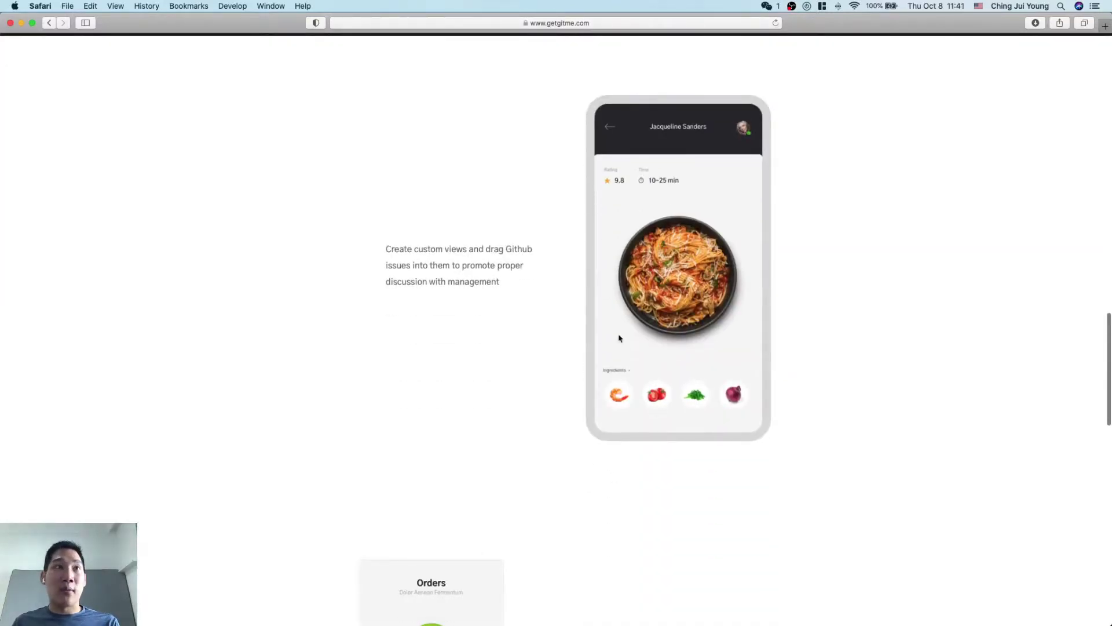
scroll(619, 338, down, 6)
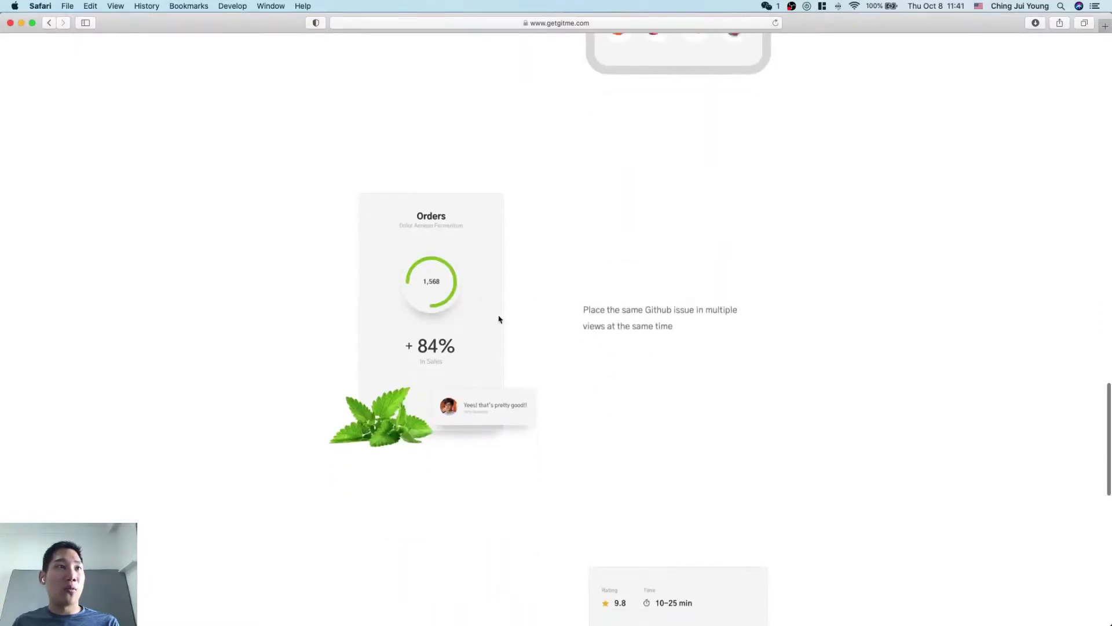
scroll(499, 319, down, 3)
scroll(621, 480, down, 7)
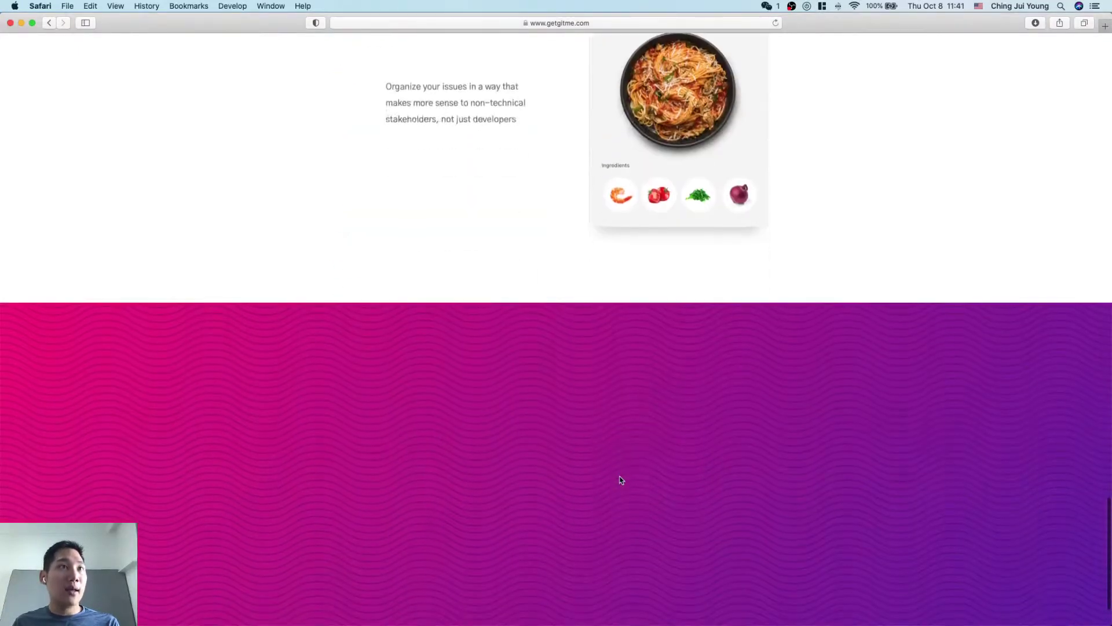
scroll(619, 479, down, 2)
Step: Switch to Notion and open the Chapter 3A + 3C: Preparing the Landing Page Copy + Image Assets page
key(ctrl+Up)
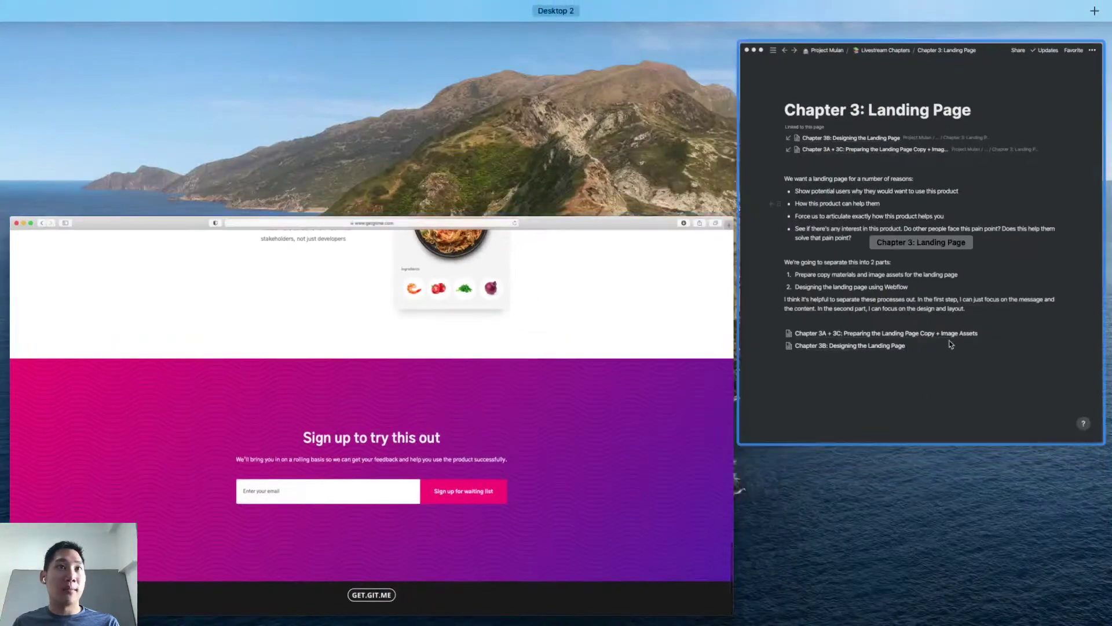
click(950, 344)
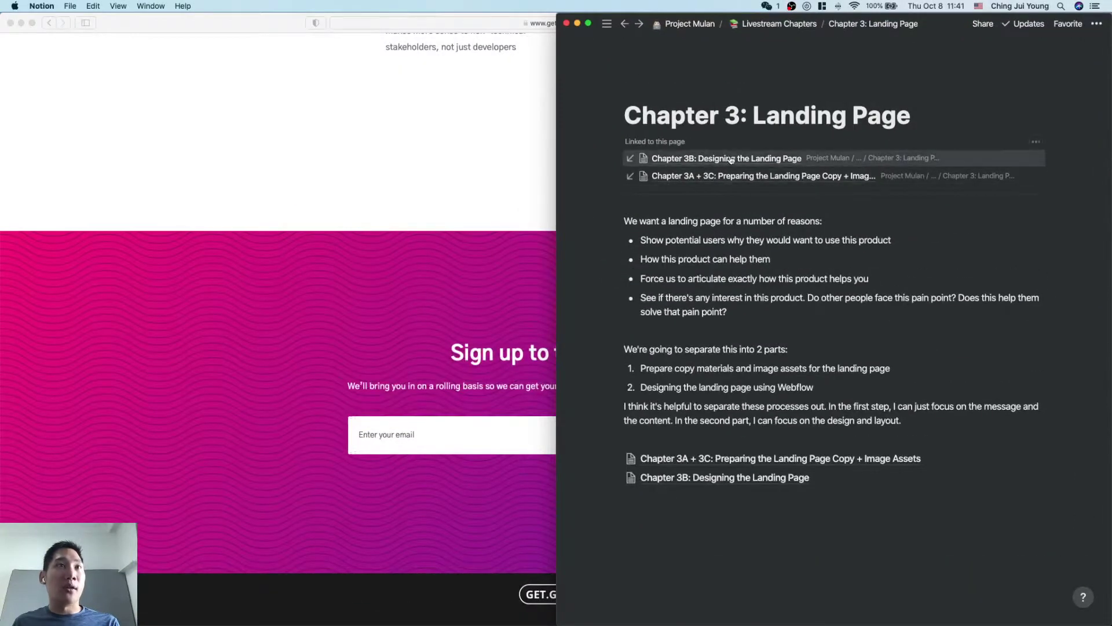
click(739, 177)
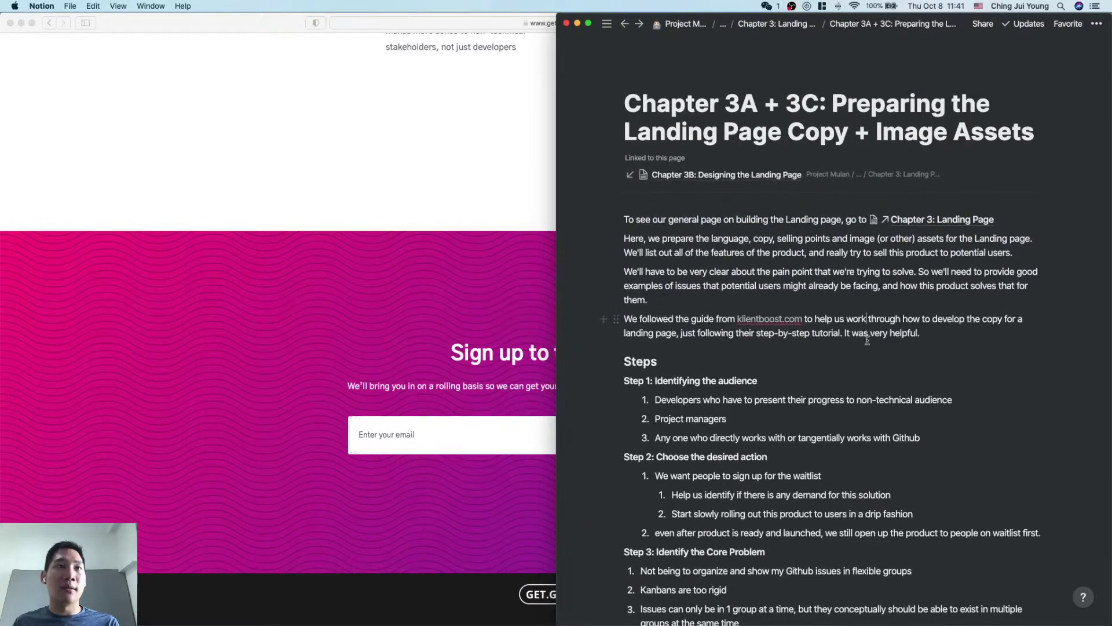
Step: Find Step 4: Write the value proposition and enlarge its hand-drawn hero page sketch
scroll(881, 375, down, 3)
scroll(881, 375, down, 10)
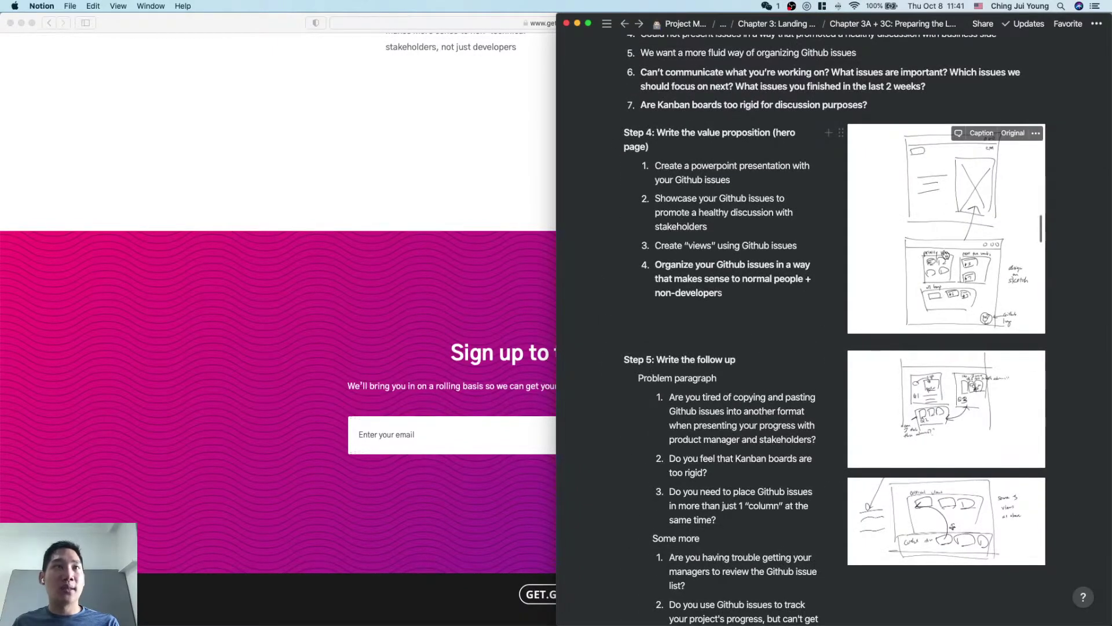
scroll(968, 289, up, 3)
click(972, 361)
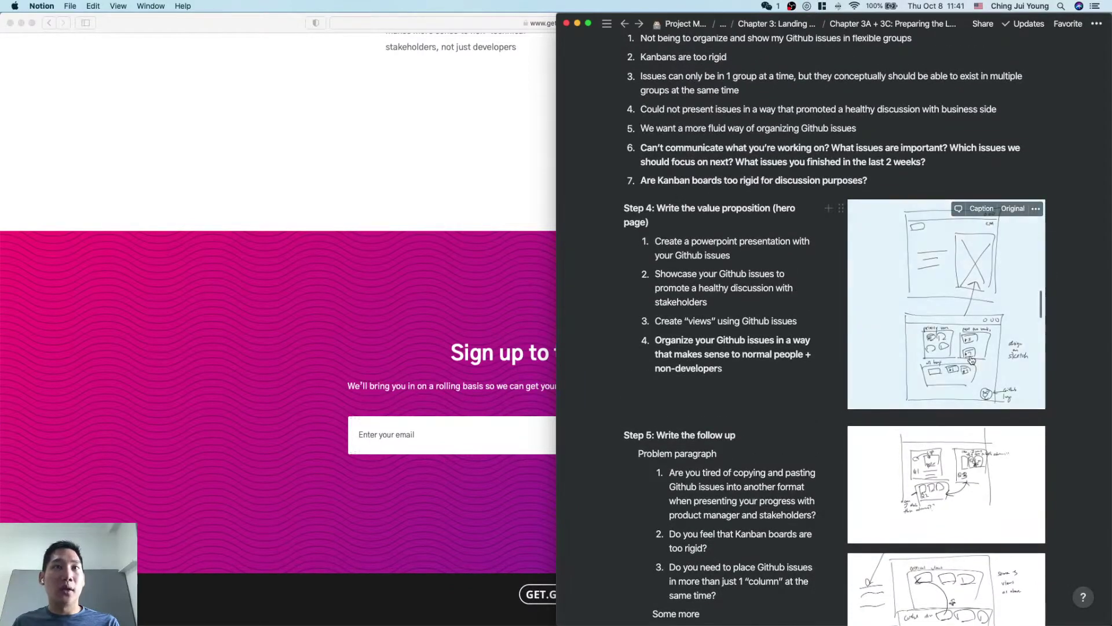
click(973, 361)
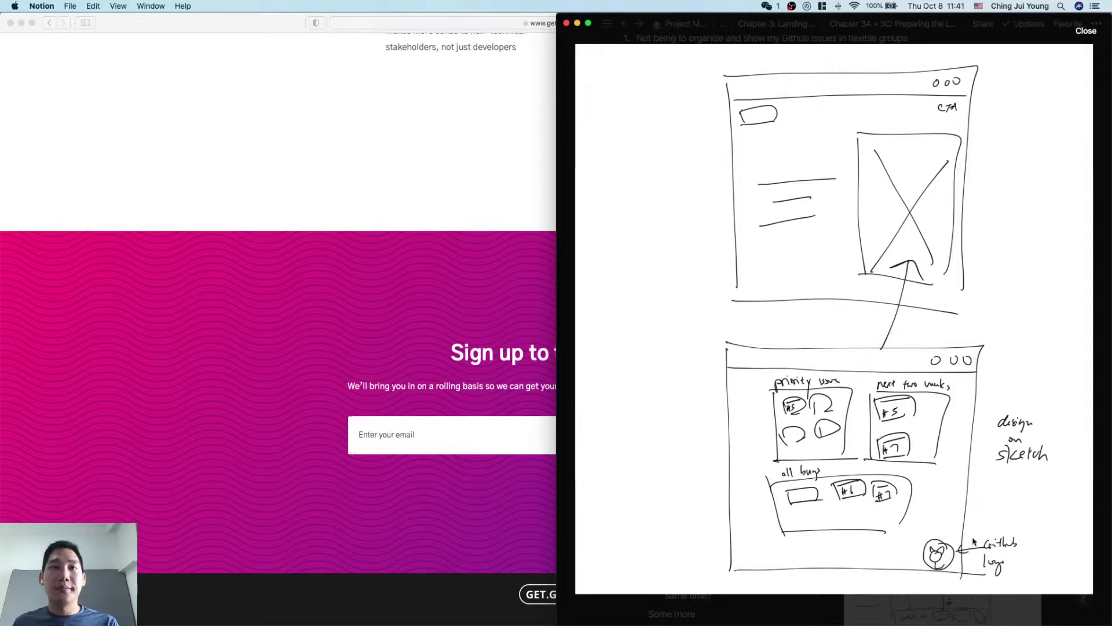
Step: Close the enlarged sketch and switch to Safari to examine the landing page's hero section again
key(Escape)
key(ctrl+Up)
click(549, 285)
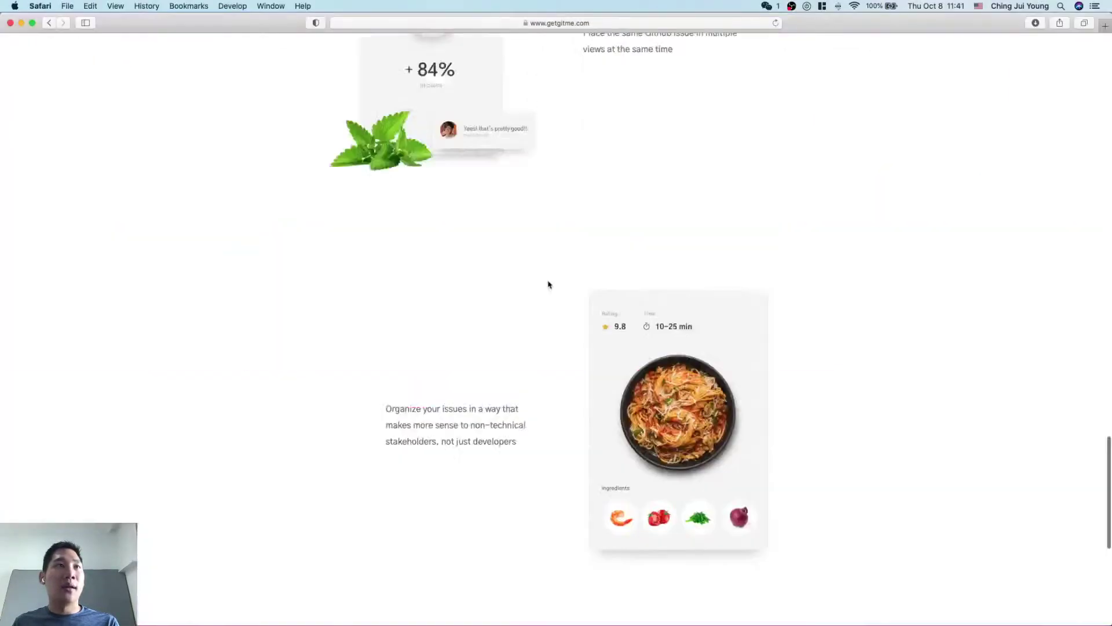
scroll(548, 284, up, 15)
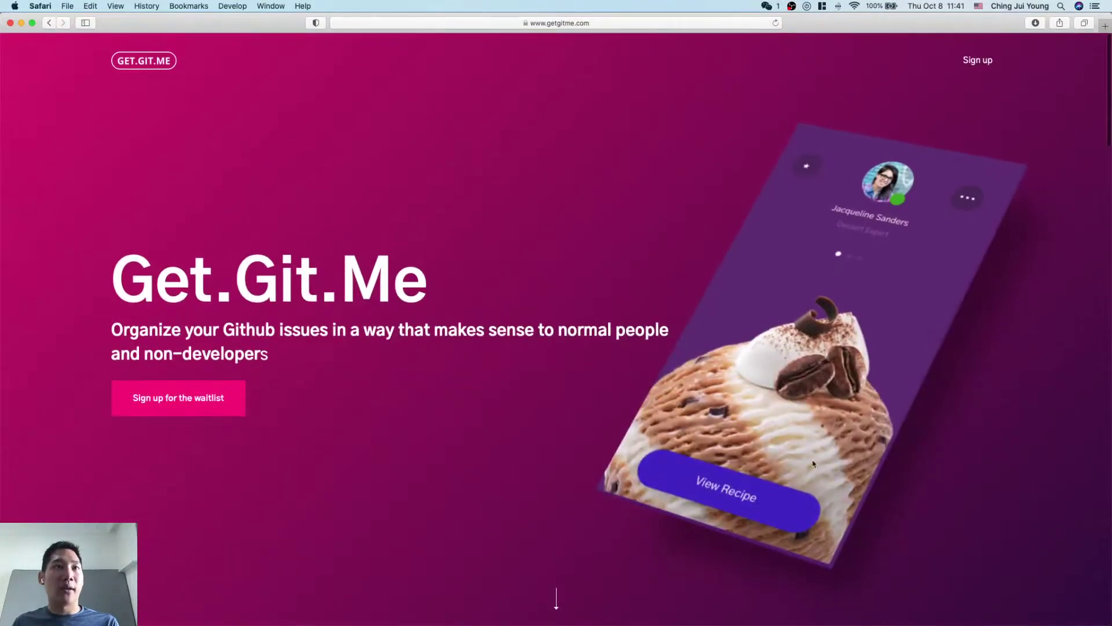
Step: Glance at the Notion notes and return to Safari to view the three problem questions on the landing page
key(super+Tab)
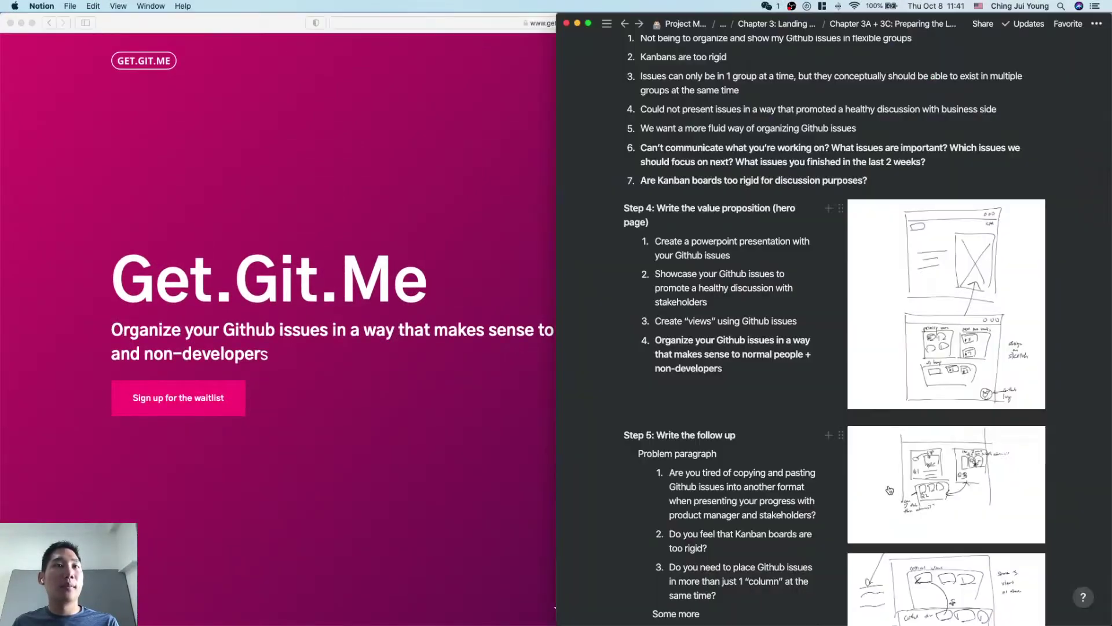
click(489, 412)
scroll(489, 412, down, 10)
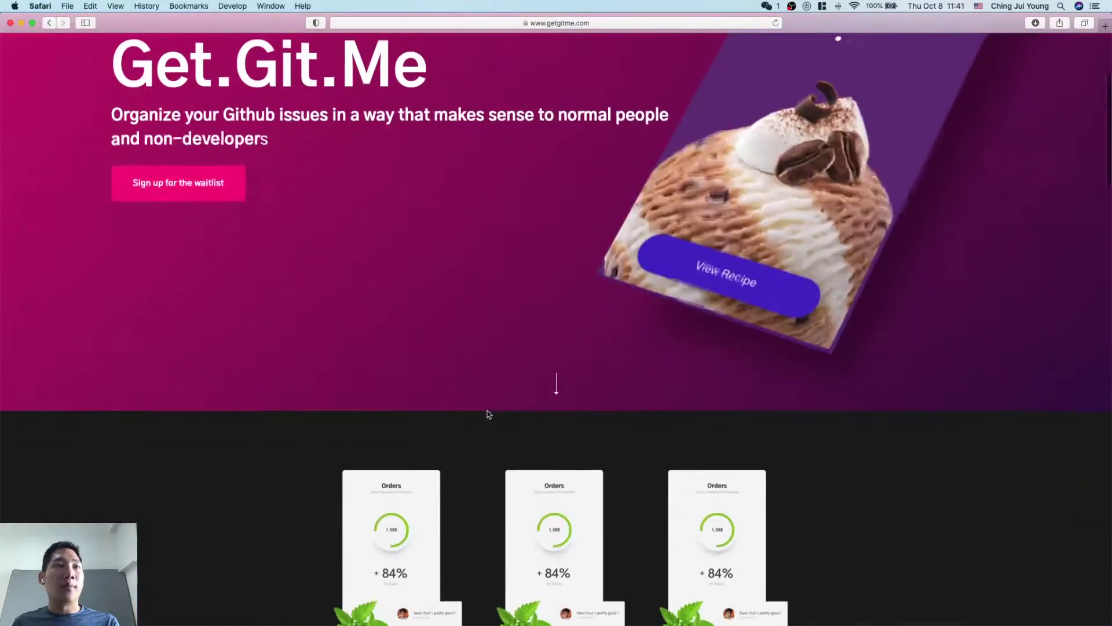
Step: Switch to Notion and enlarge the first sketch beside Step 5: Write the follow up
key(super+Tab)
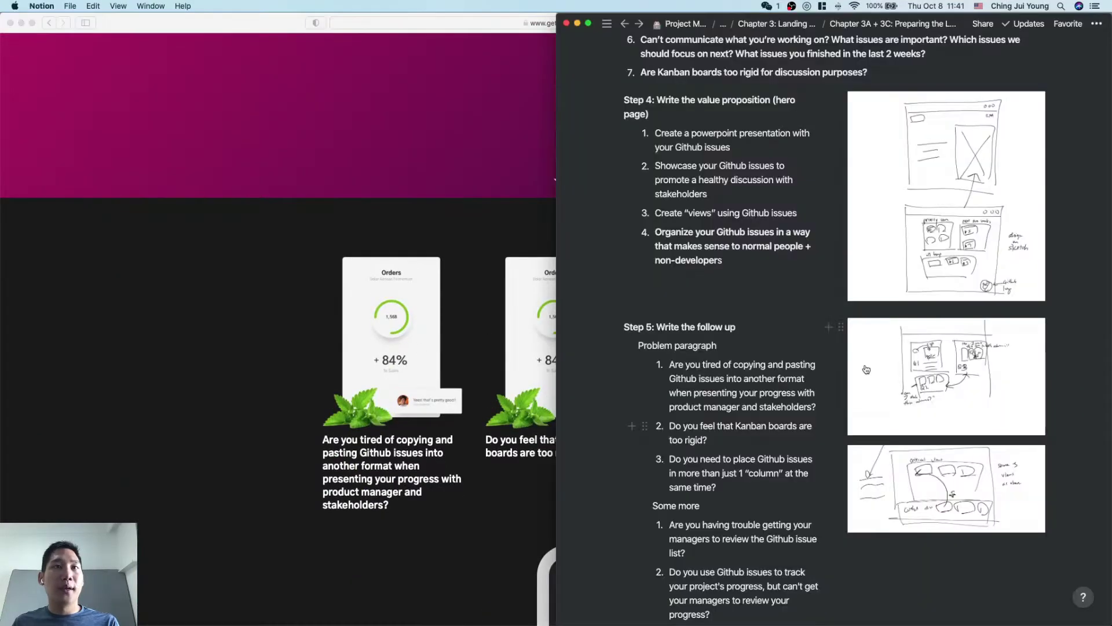
scroll(971, 401, down, 3)
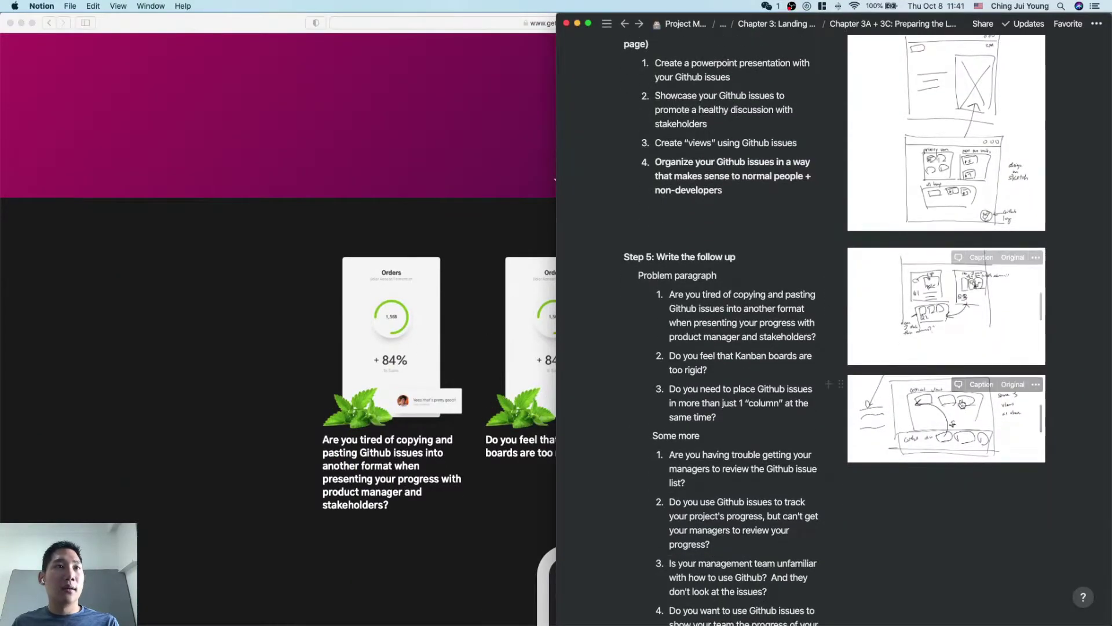
click(938, 318)
click(937, 318)
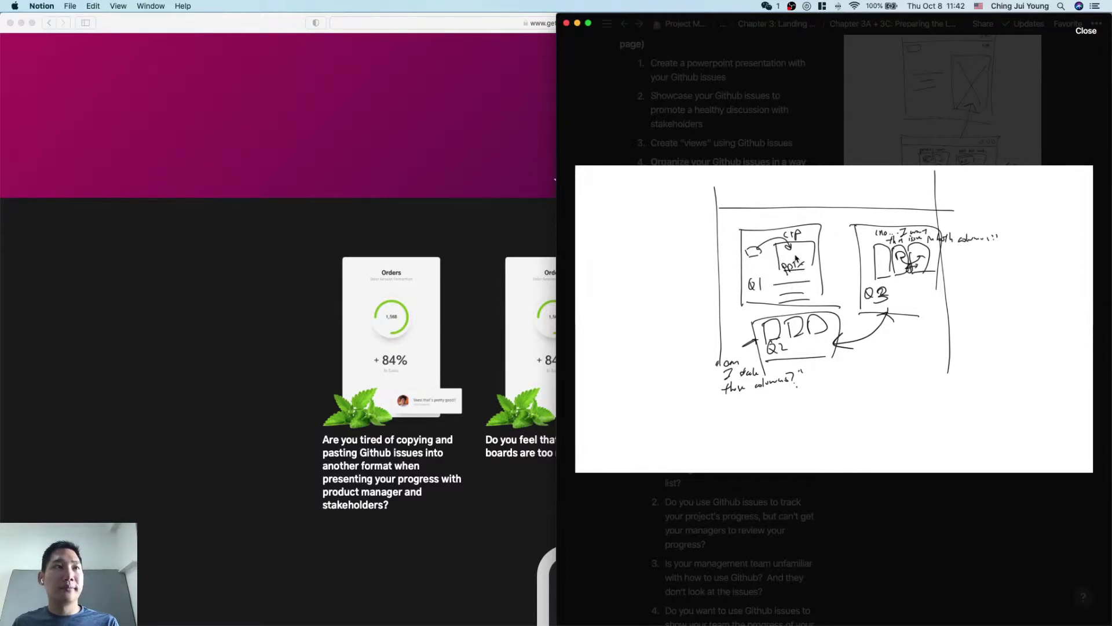
Step: Compare the landing page's three problem questions in Safari with the enlarged Step 5 sketch in Notion
click(541, 377)
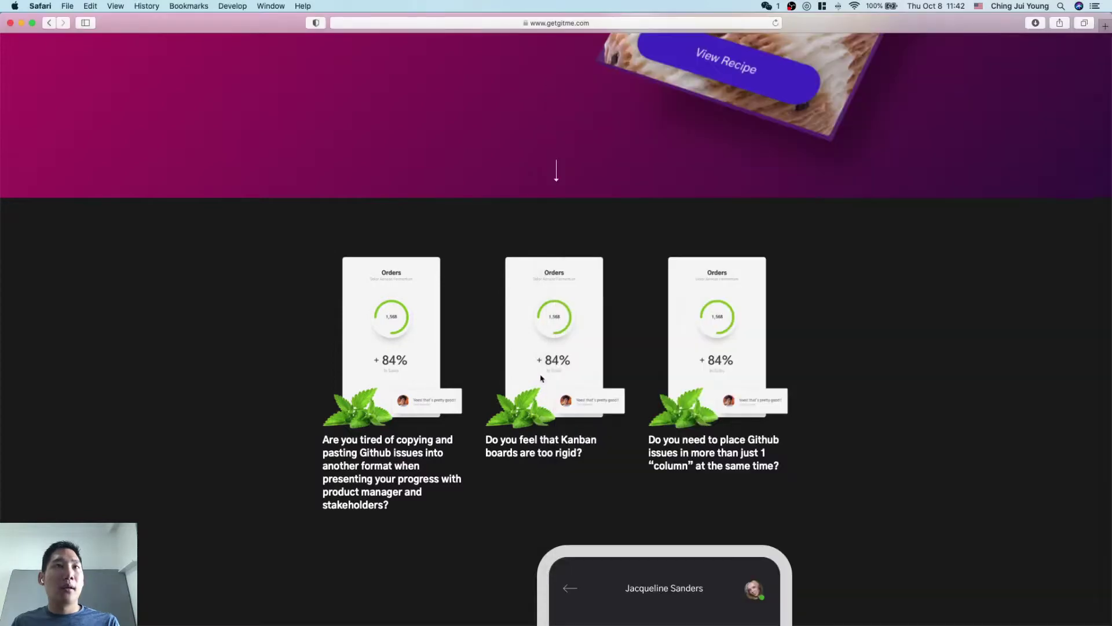
scroll(583, 439, down, 2)
key(super+Tab)
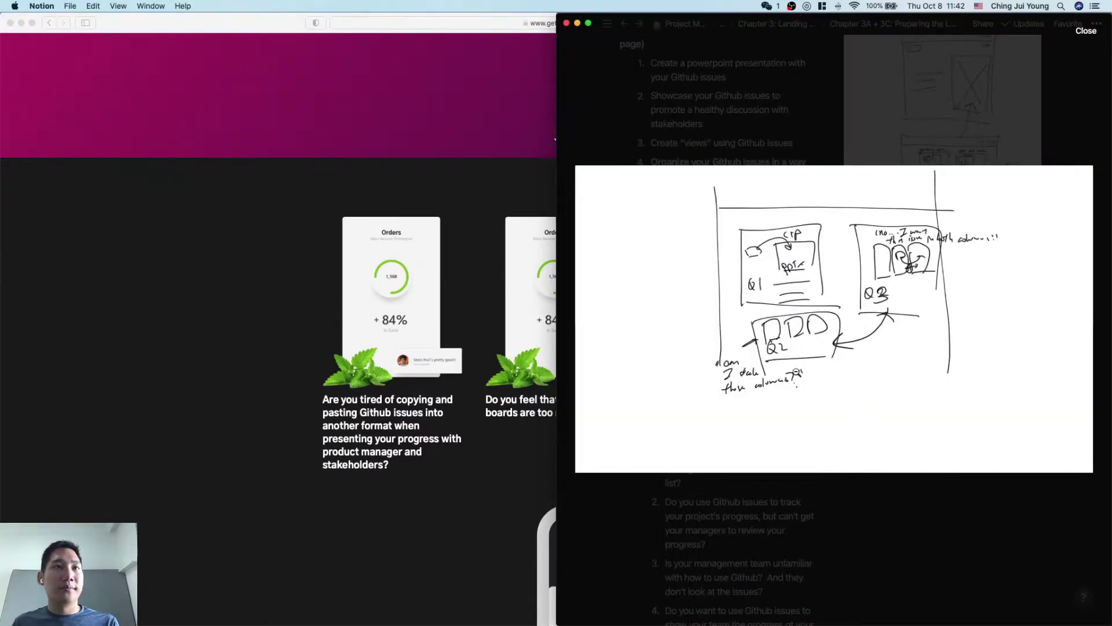
key(super+Tab)
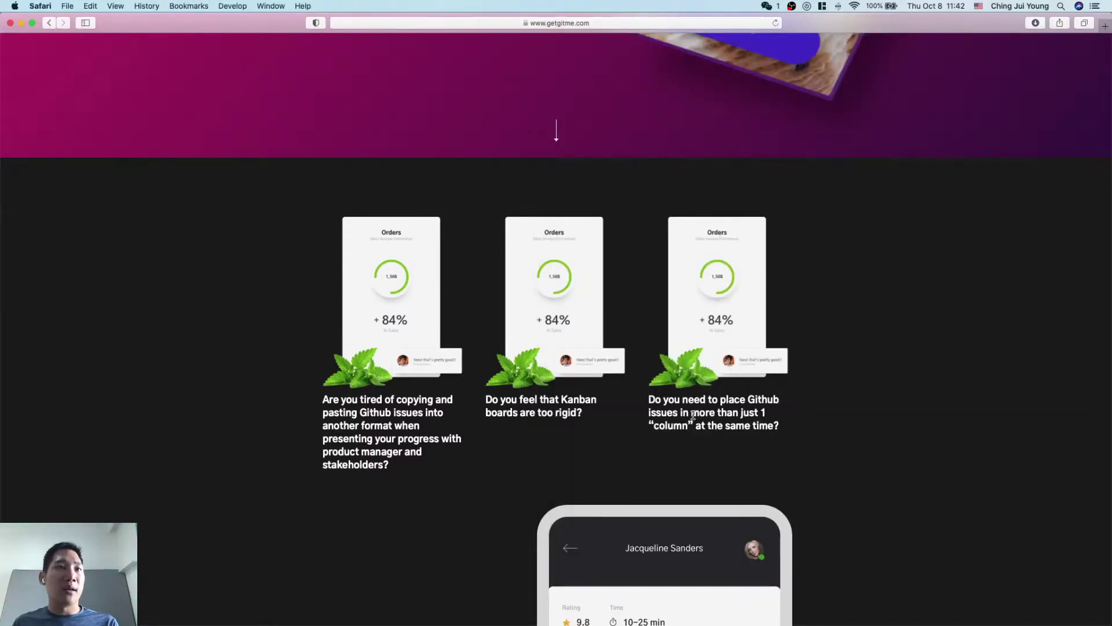
key(super+Tab)
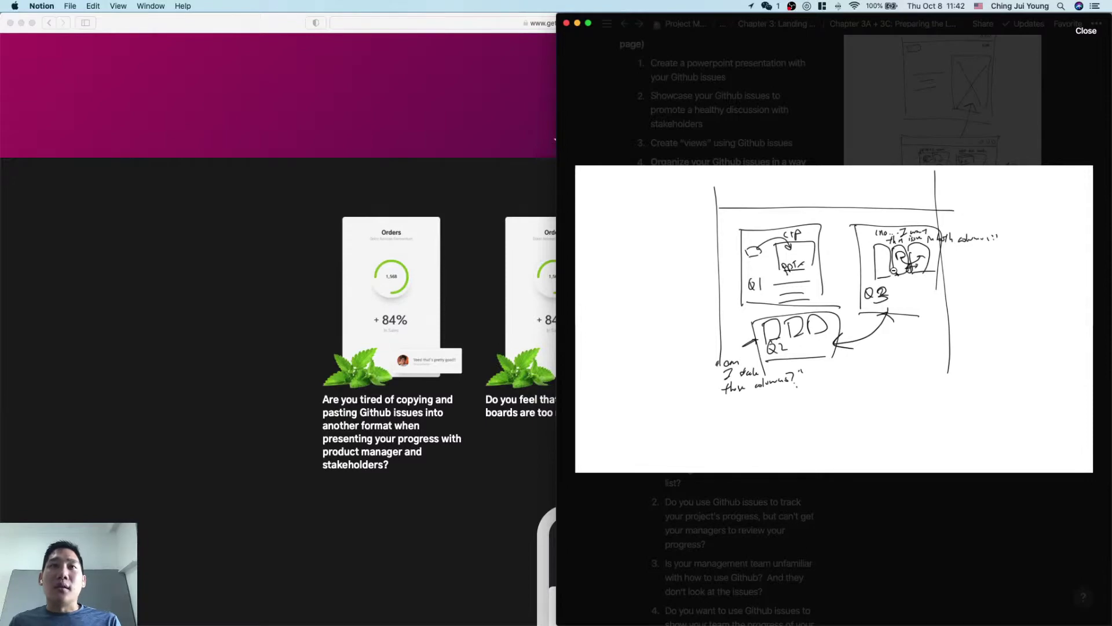
Step: Review the problem questions and GetGitMe description in Safari, and return to the enlarged Step 5 sketch in Notion
key(super+Tab)
scroll(864, 415, down, 4)
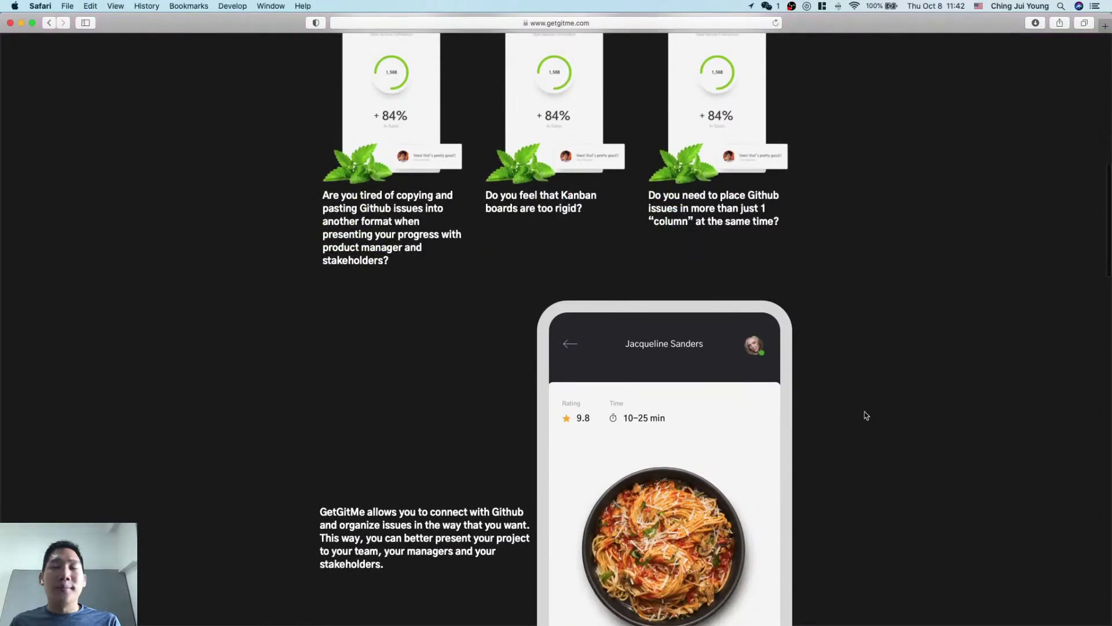
scroll(865, 415, up, 4)
scroll(866, 415, down, 5)
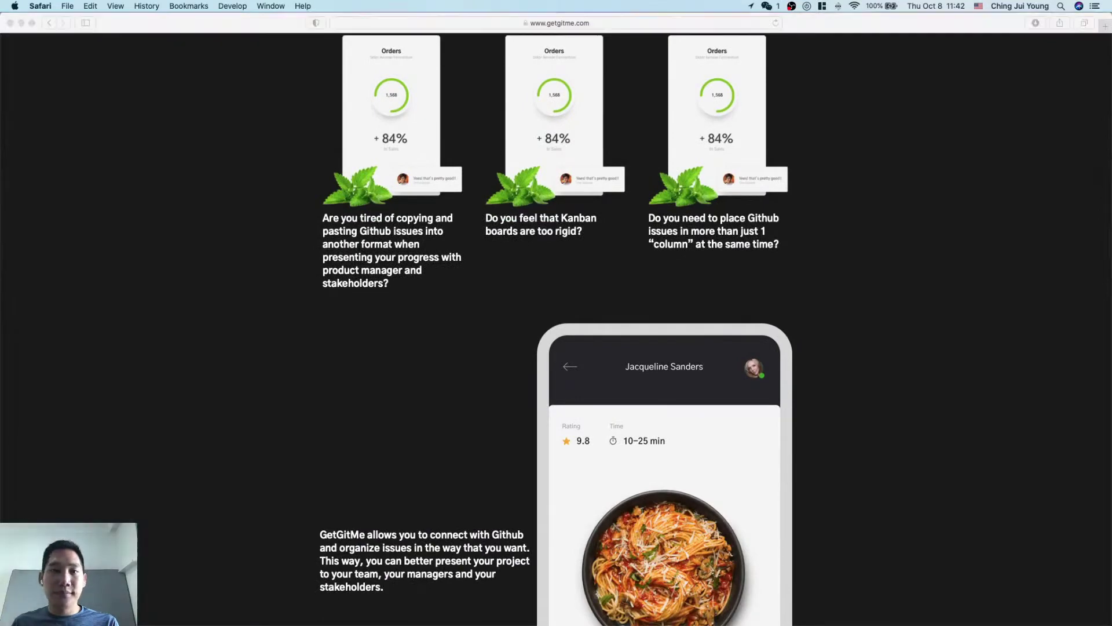
scroll(954, 528, down, 4)
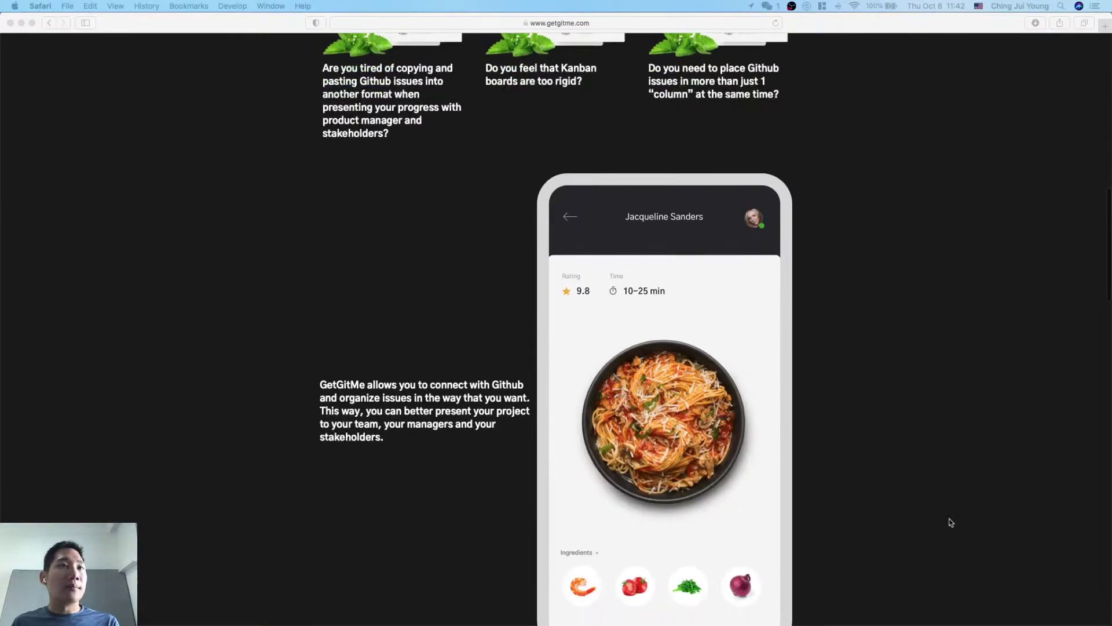
scroll(927, 498, up, 5)
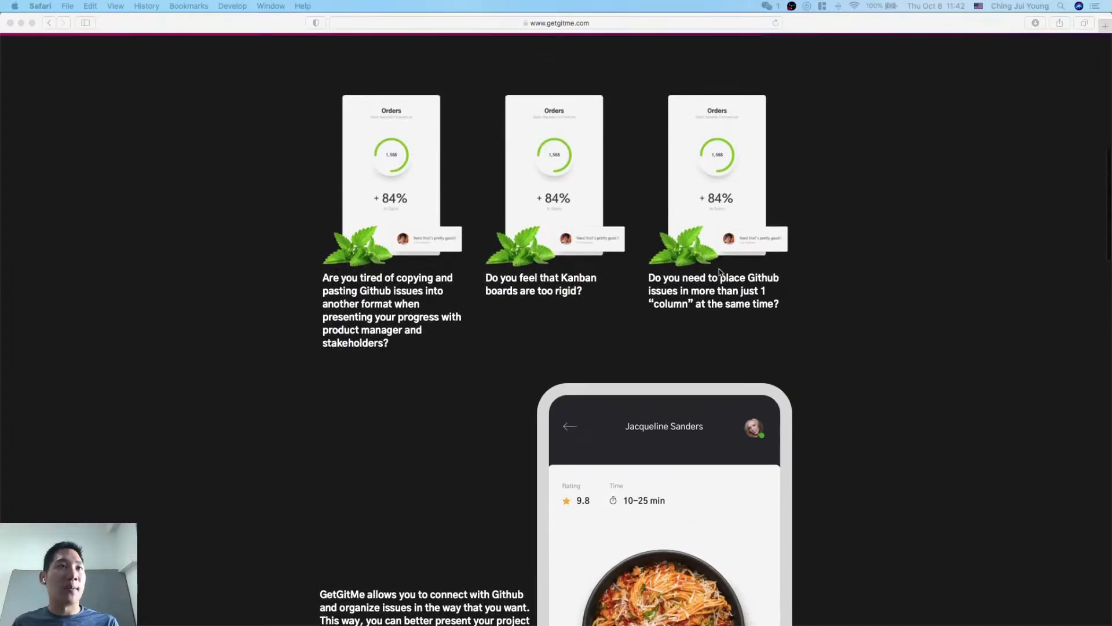
scroll(704, 311, up, 3)
key(super+Tab)
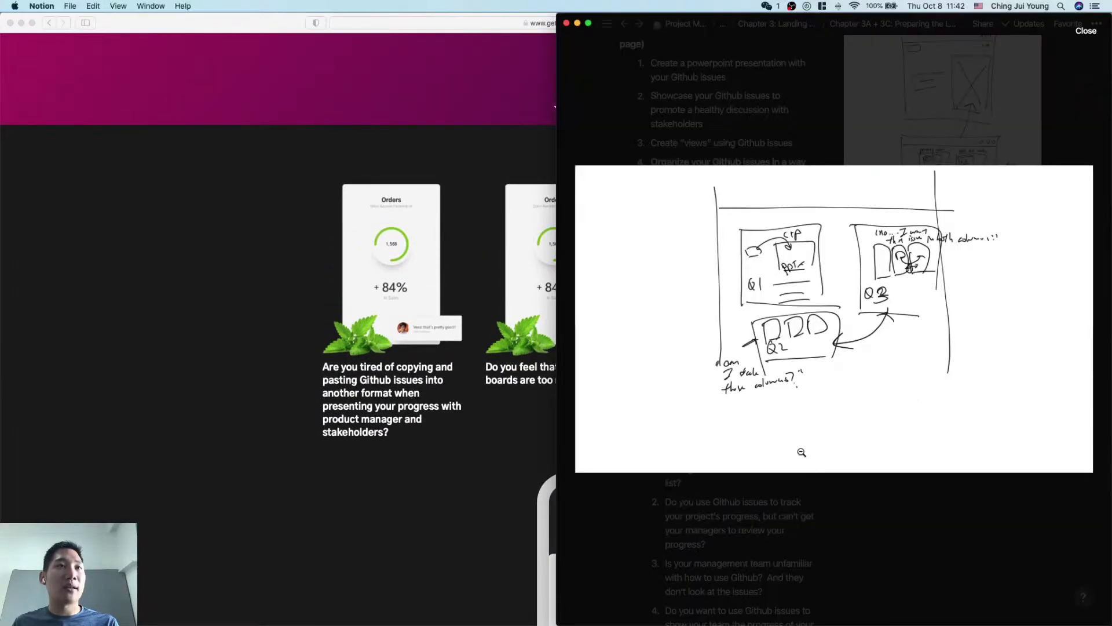
Step: Review the GetGitMe description beside the phone placeholder in Safari against the first Step 5 sketch in Notion
key(super+Tab)
scroll(820, 334, down, 2)
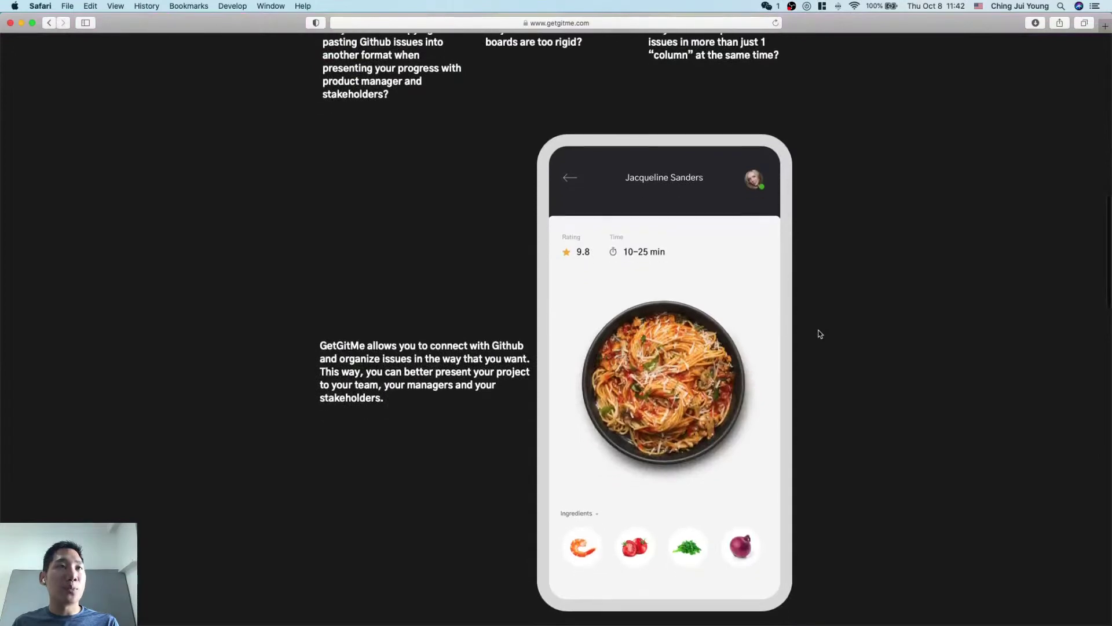
key(super+Tab)
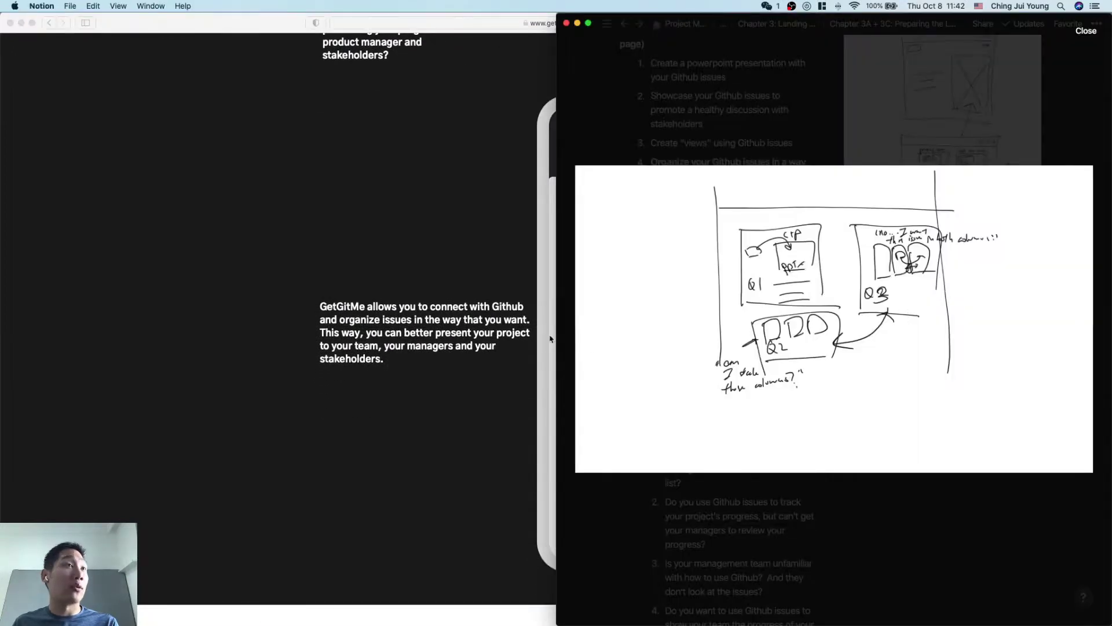
click(503, 424)
Step: Return to the Notion notes and enlarge the second sketch beside Step 5: Write the follow up
key(super+Tab)
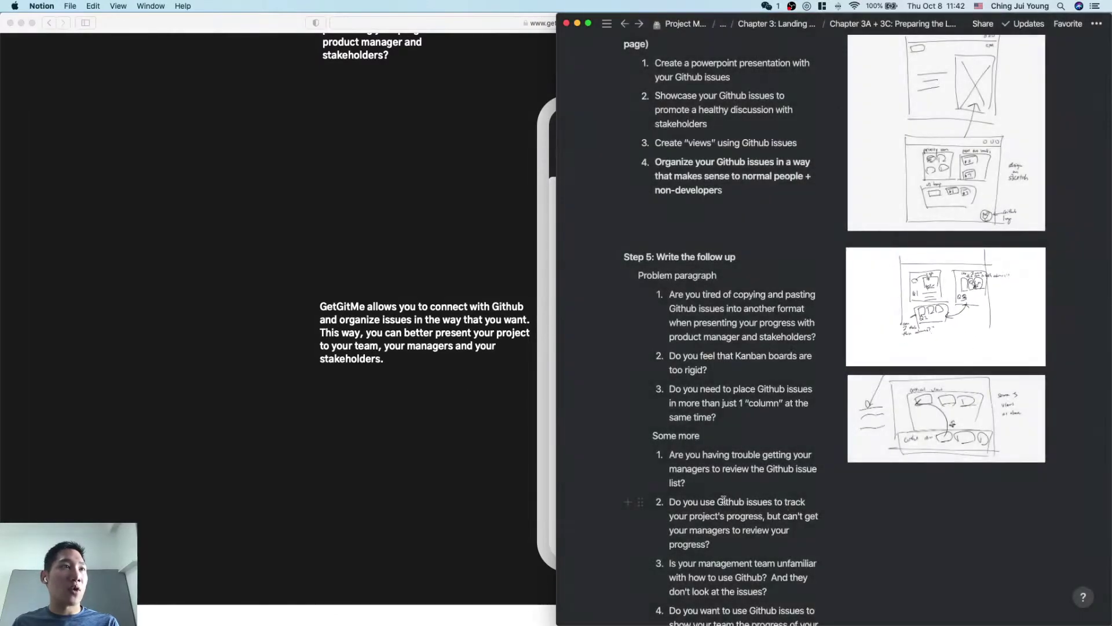
click(788, 515)
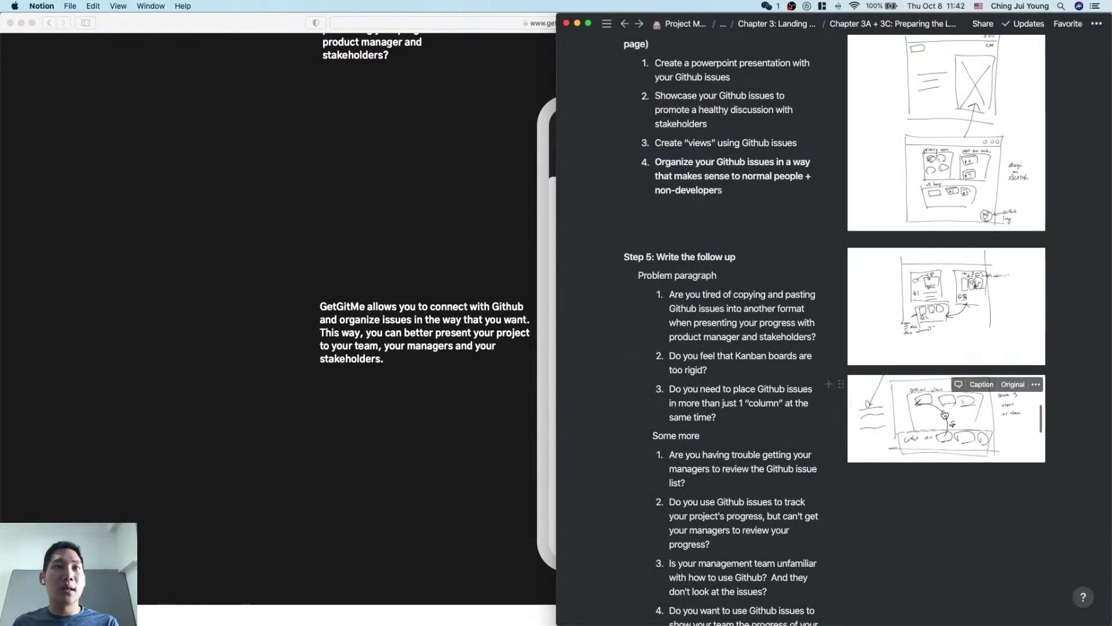
click(962, 432)
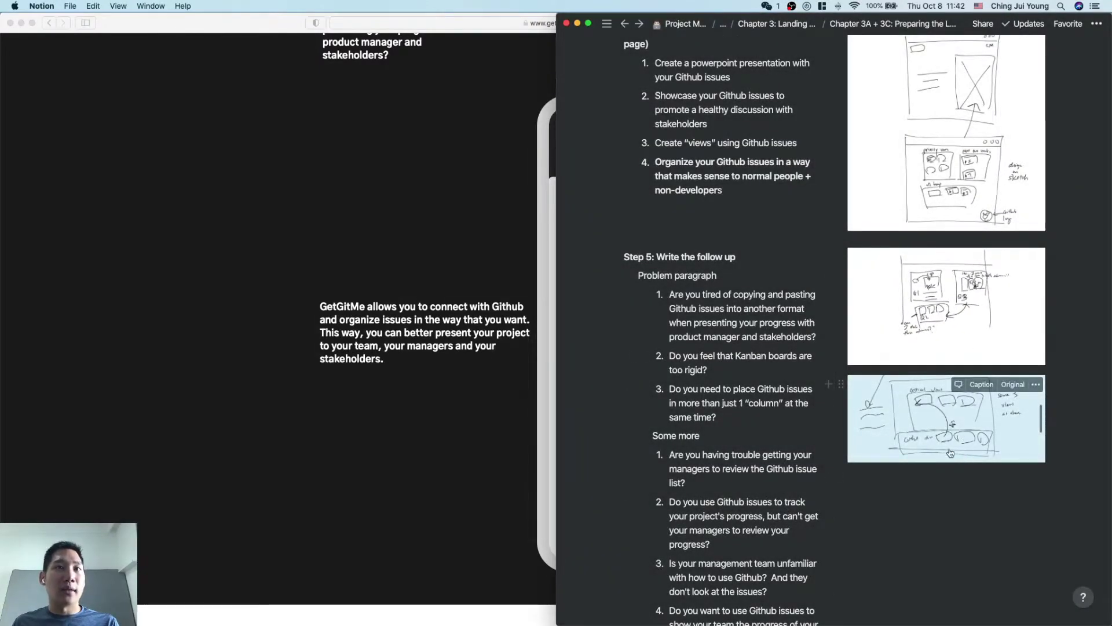
click(949, 450)
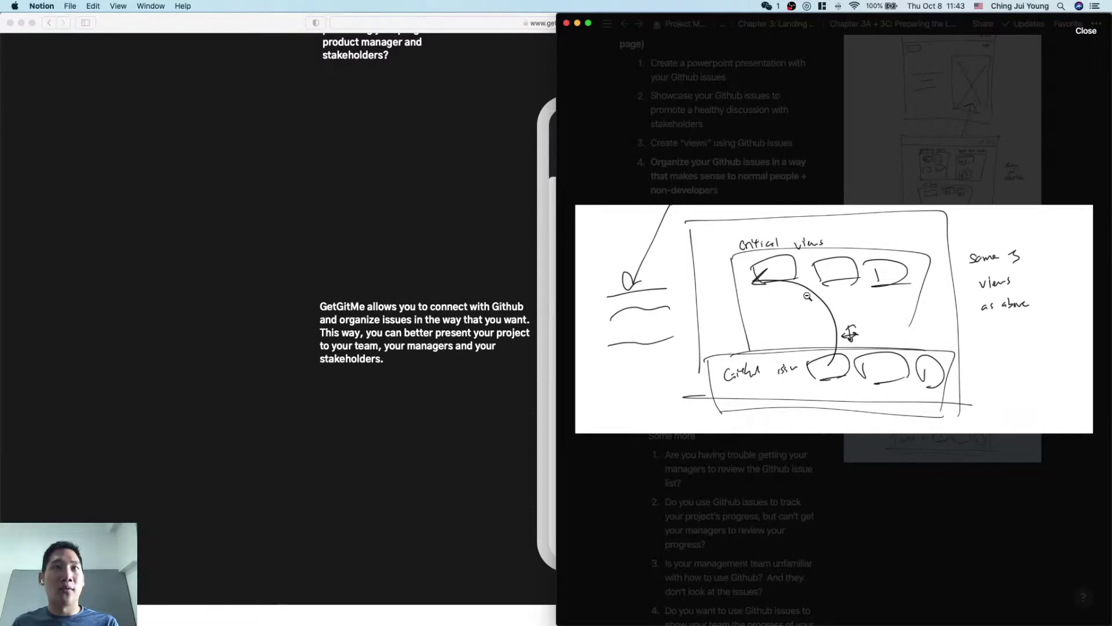
Step: Check the landing page's "Create custom views" section in Safari against the enlarged Step 6: Write the how sketch in Notion
click(846, 351)
click(484, 457)
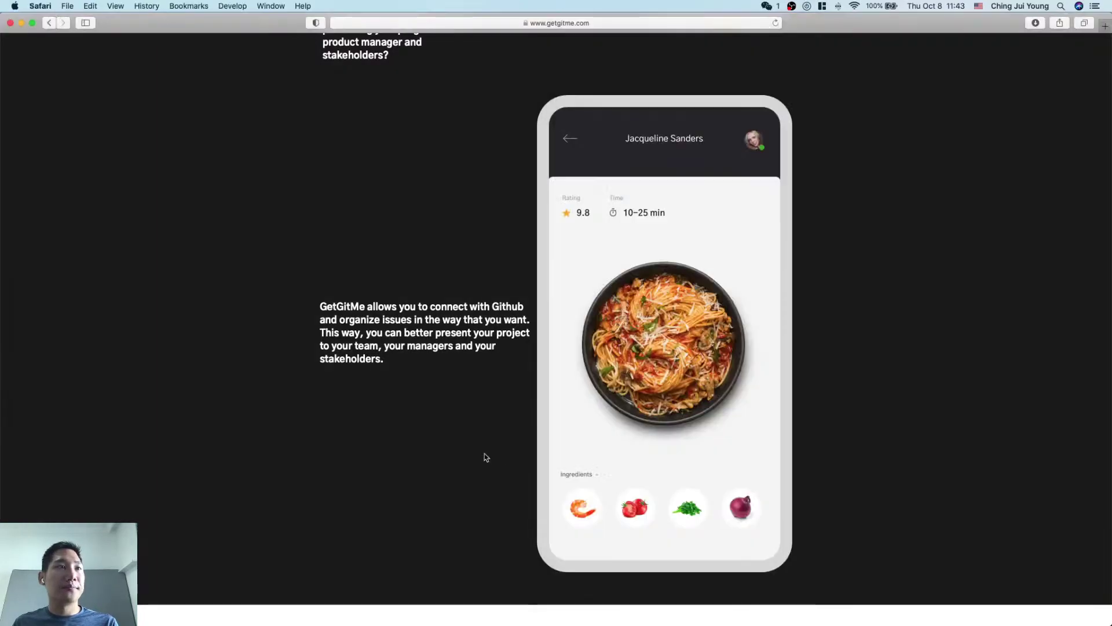
scroll(485, 457, down, 5)
key(super+Tab)
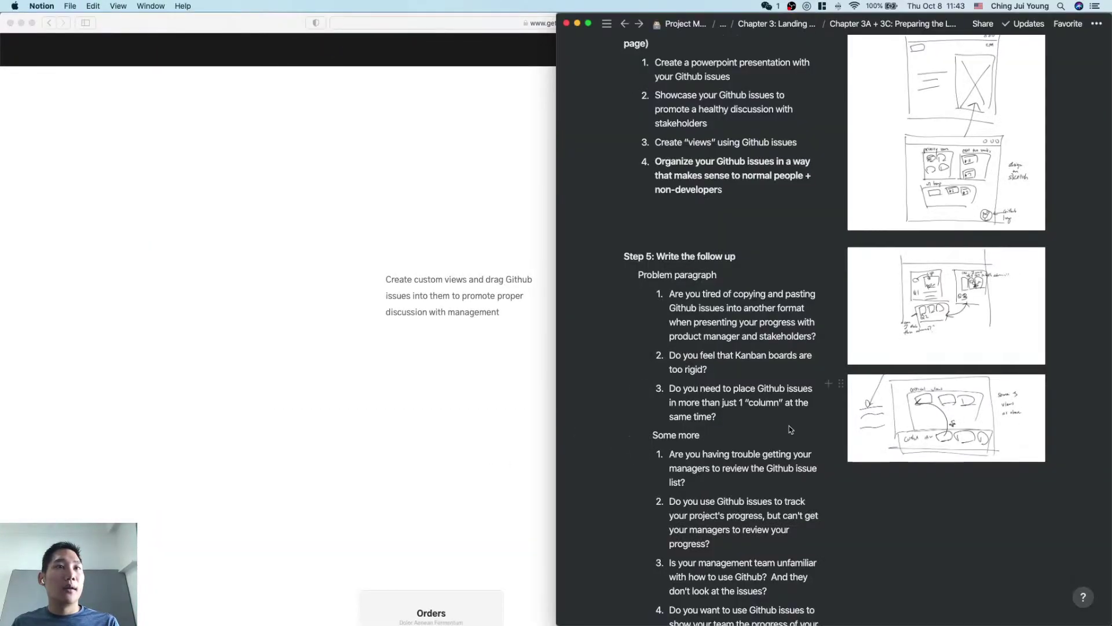
scroll(796, 429, down, 10)
click(430, 386)
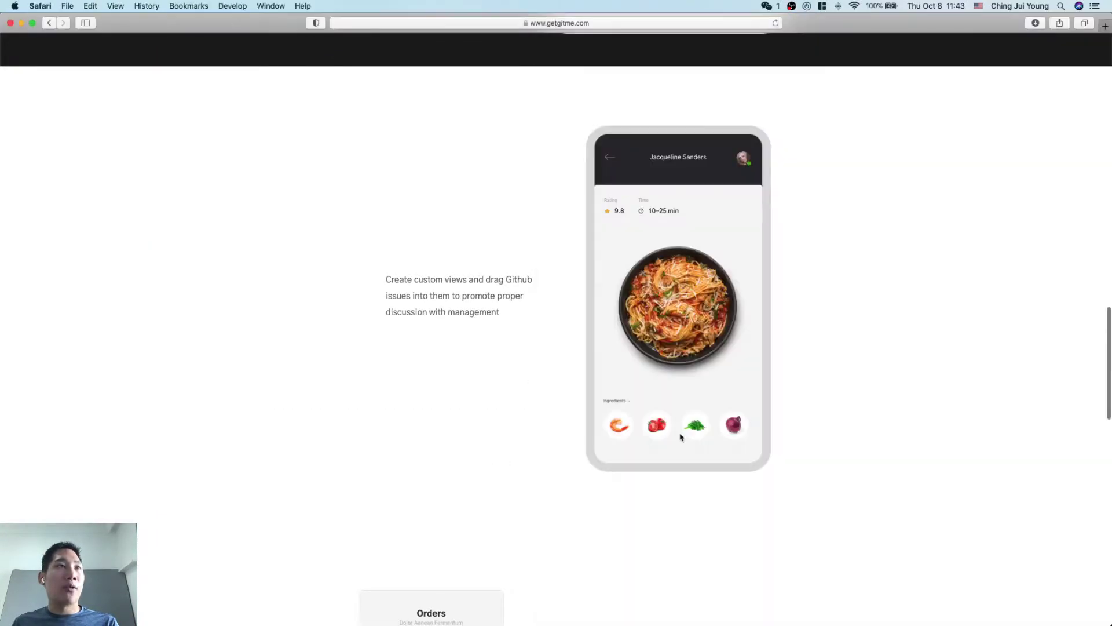
scroll(683, 458, down, 2)
key(super+Tab)
click(920, 321)
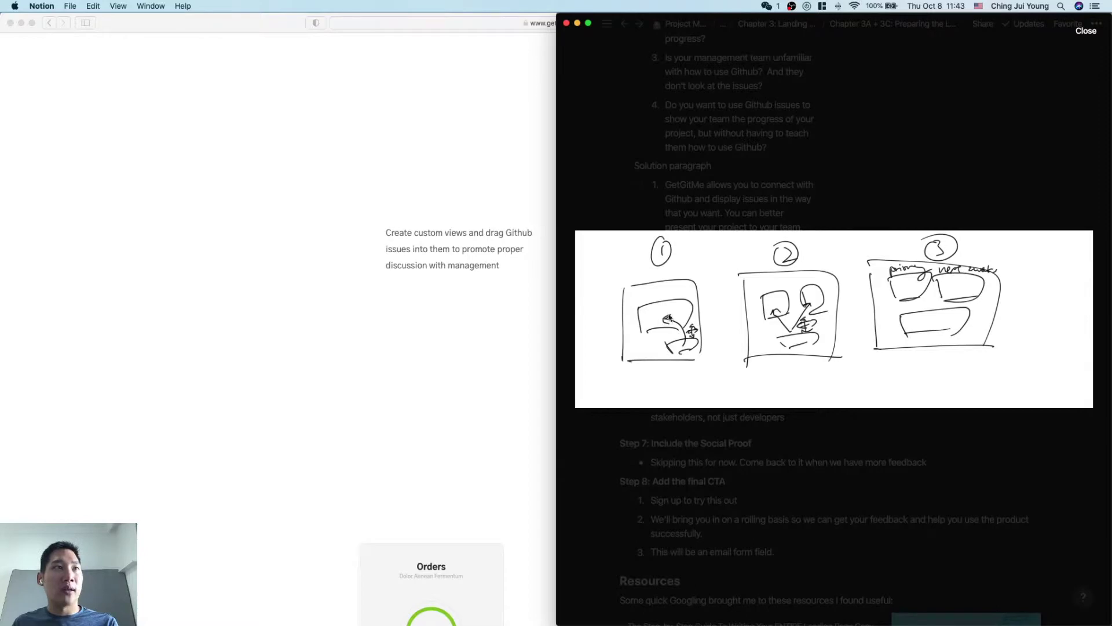
Step: Compare the "Place the same Github issue in multiple views" section in Safari with the enlarged Step 6 sketch in Notion
click(502, 285)
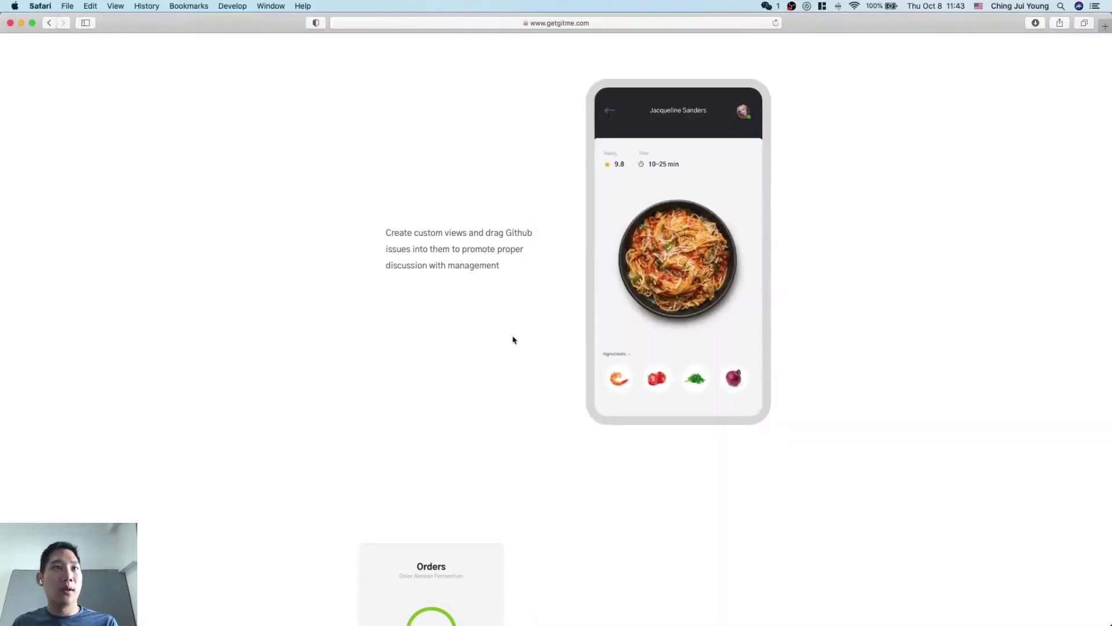
scroll(524, 378, down, 7)
key(super+Tab)
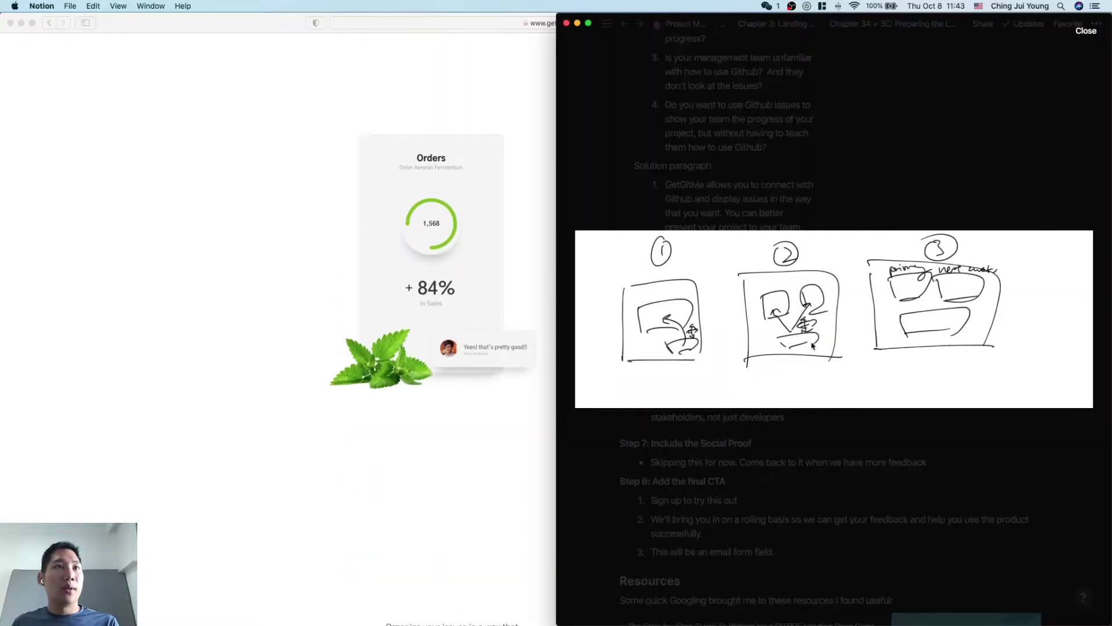
key(super+Tab)
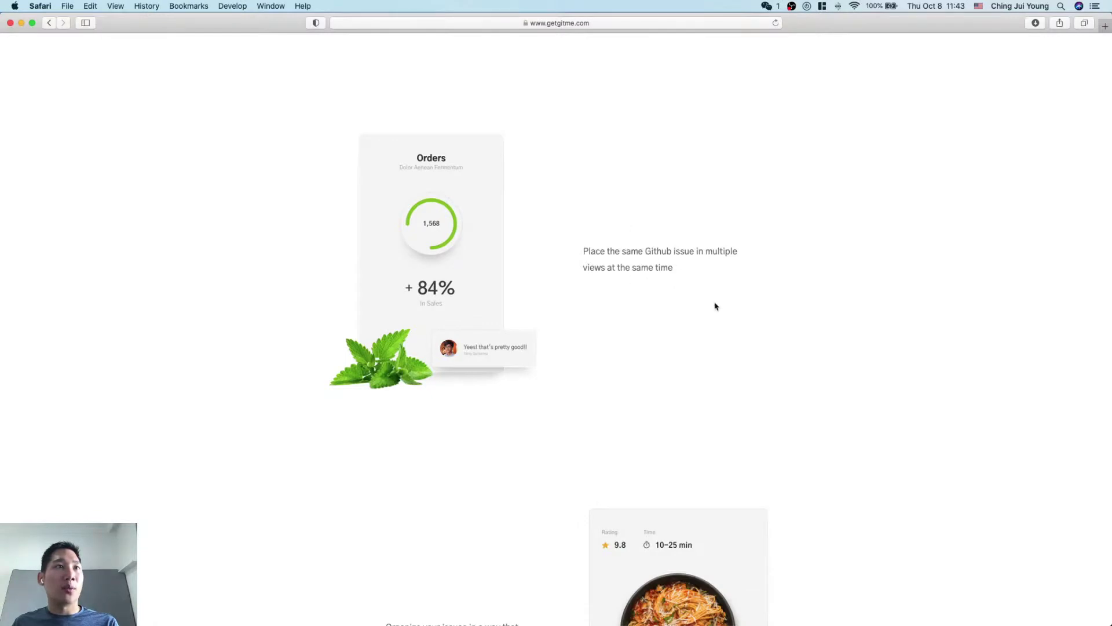
key(super+Tab)
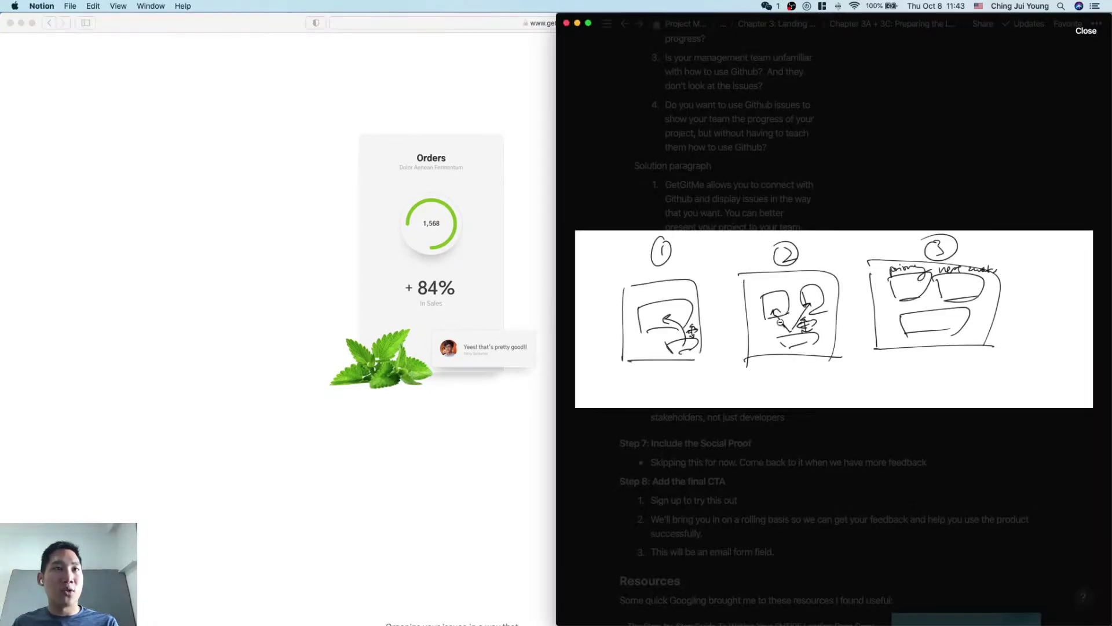
key(super+Tab)
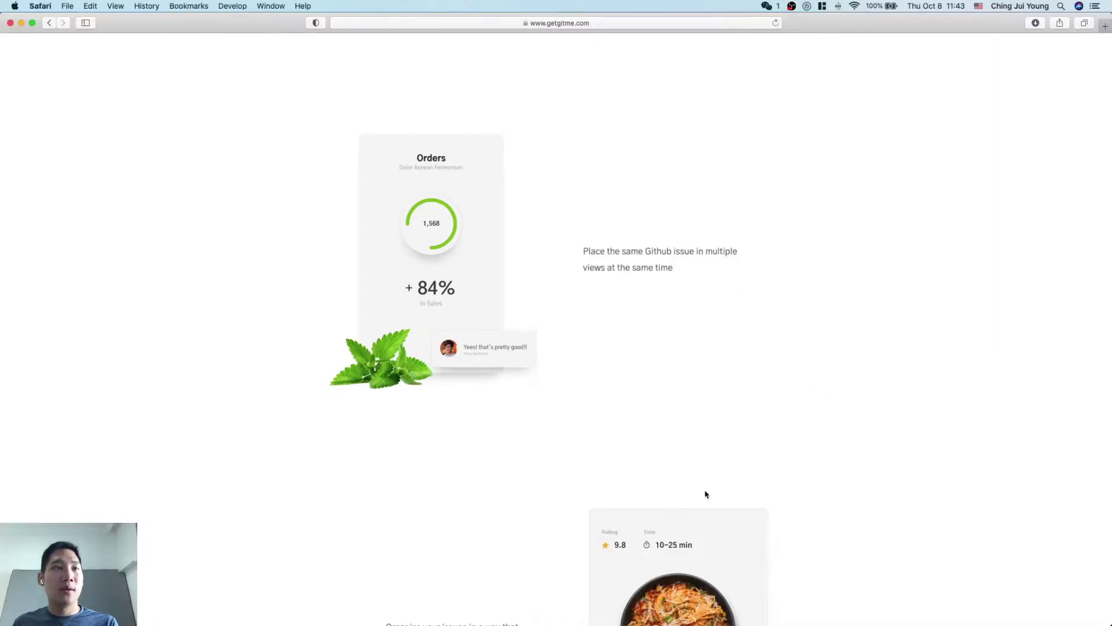
Step: Review the "Organize your issues" section and the waiting list form in Safari, focusing the form's email field
scroll(706, 494, down, 5)
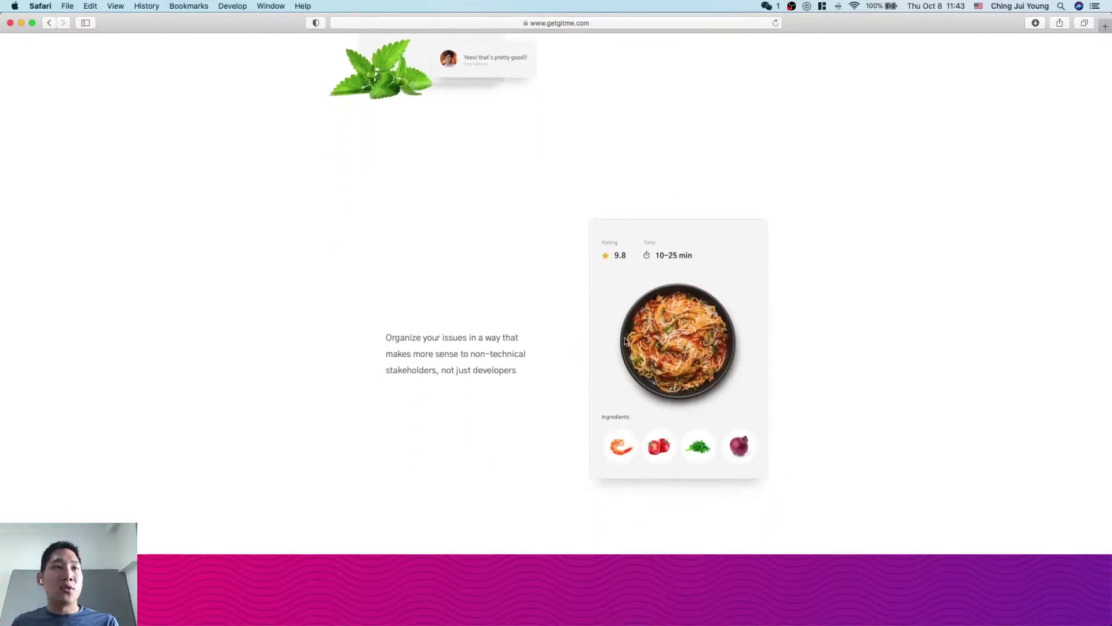
key(super+Tab)
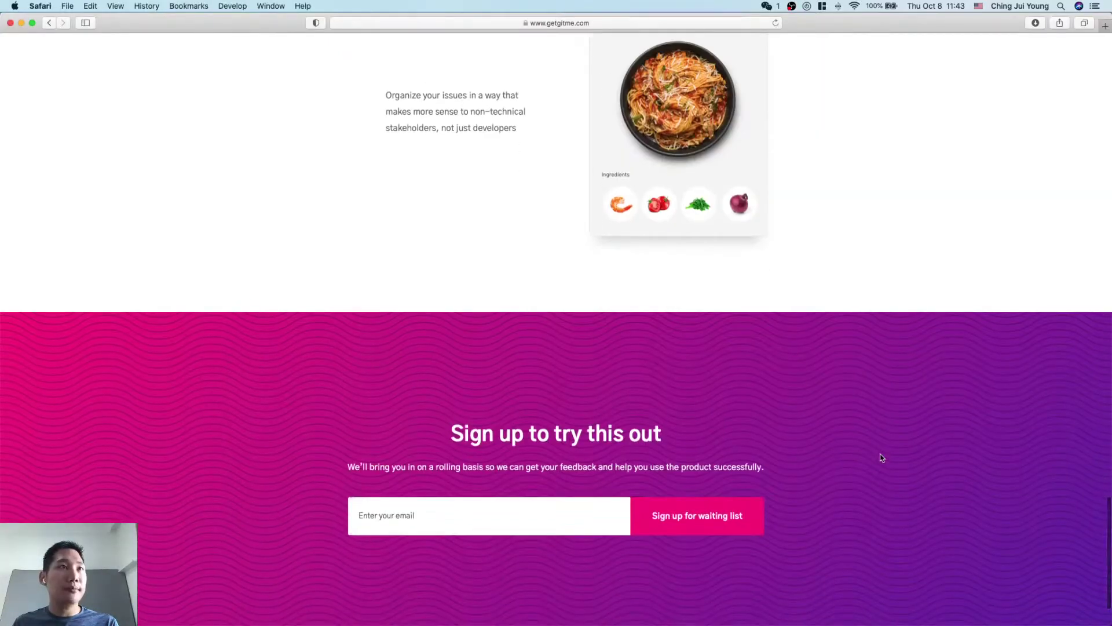
scroll(880, 458, down, 1)
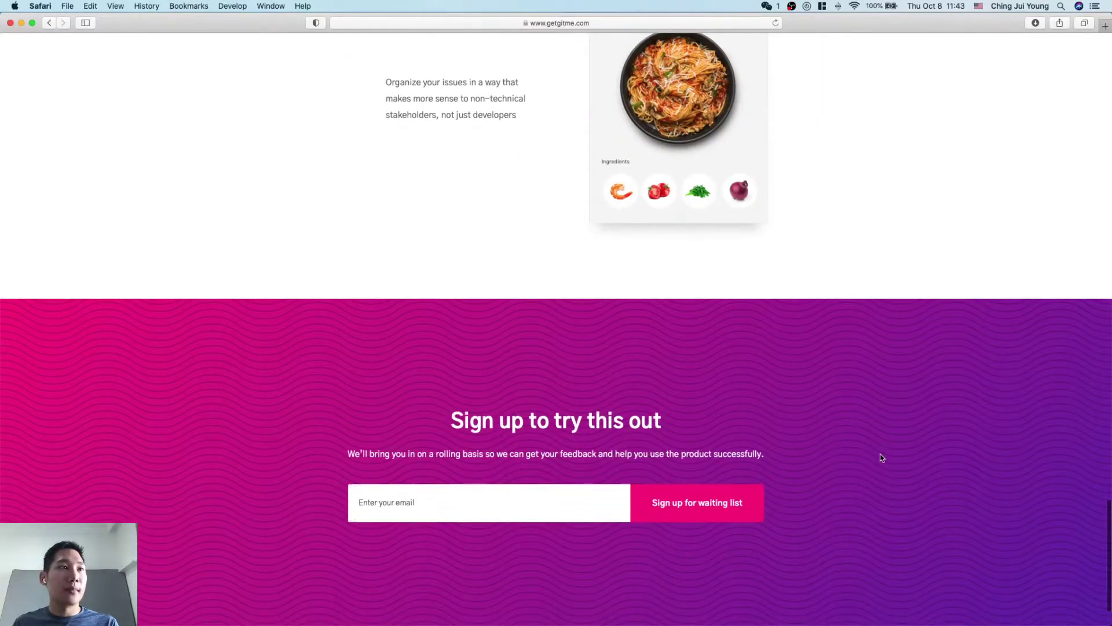
click(507, 476)
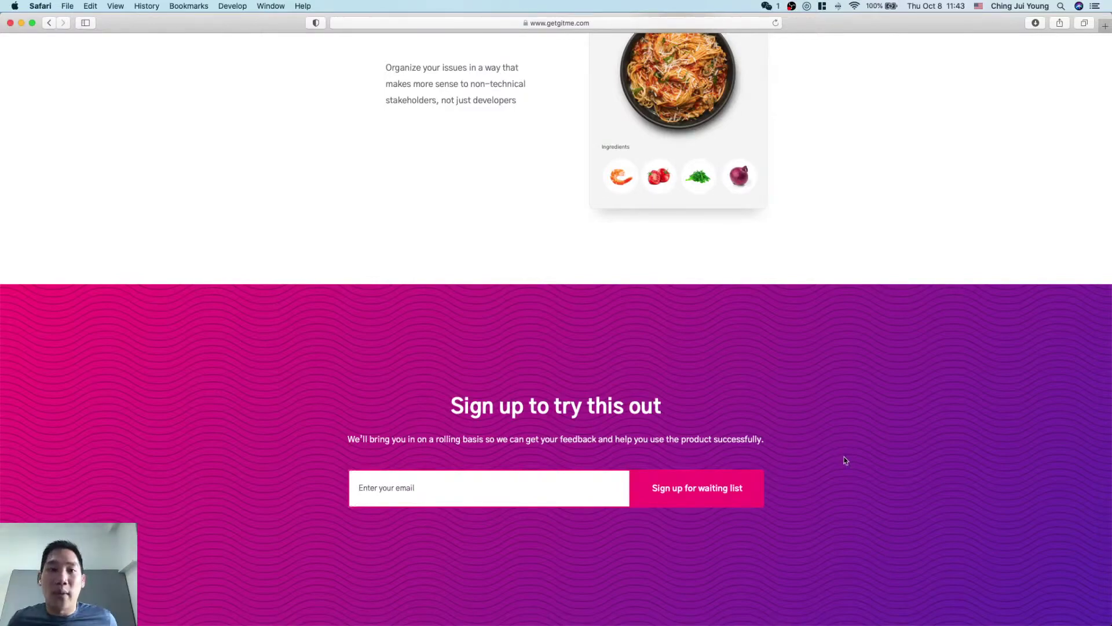
Step: Review the Get.Git.Me hero title and tagline and the three problem questions below, highlighting the title and the word "developers"
scroll(845, 461, up, 20)
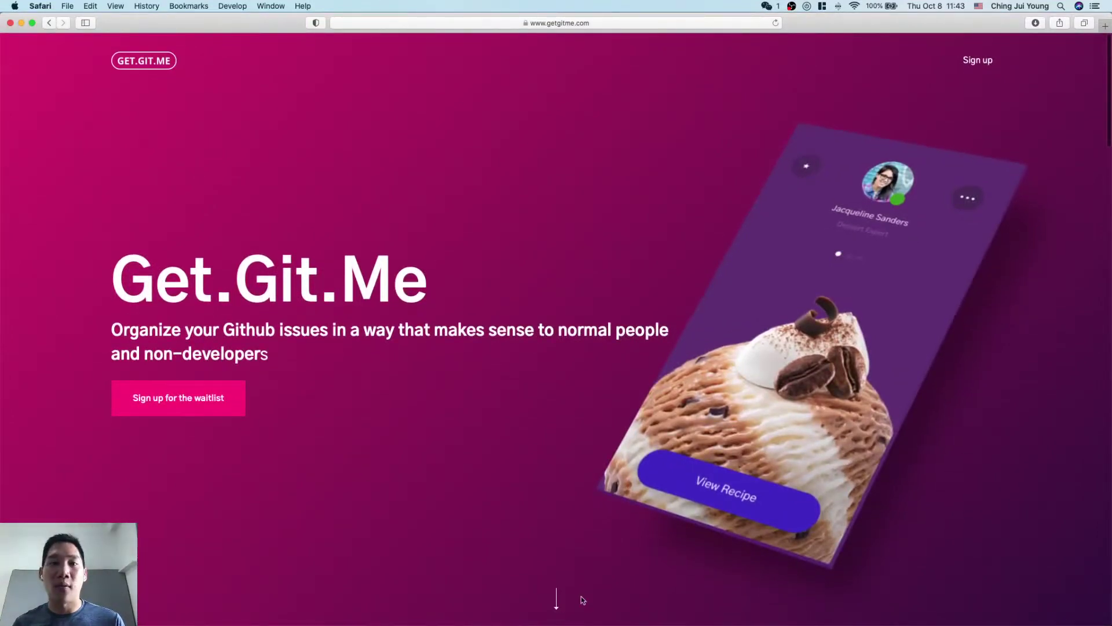
scroll(742, 379, down, 2)
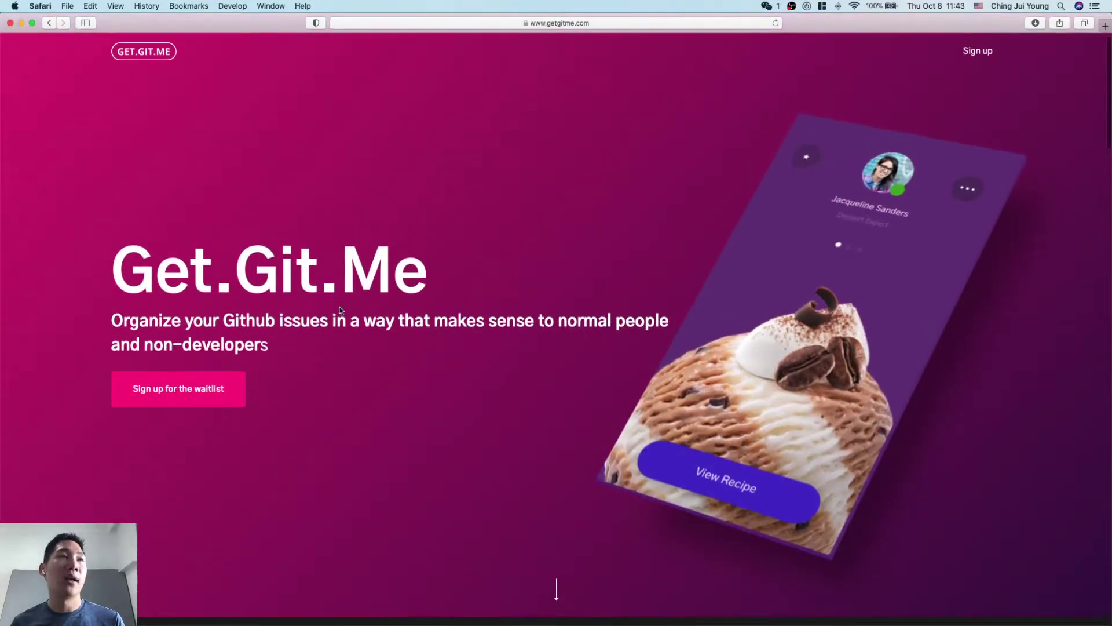
drag(359, 276, 157, 274)
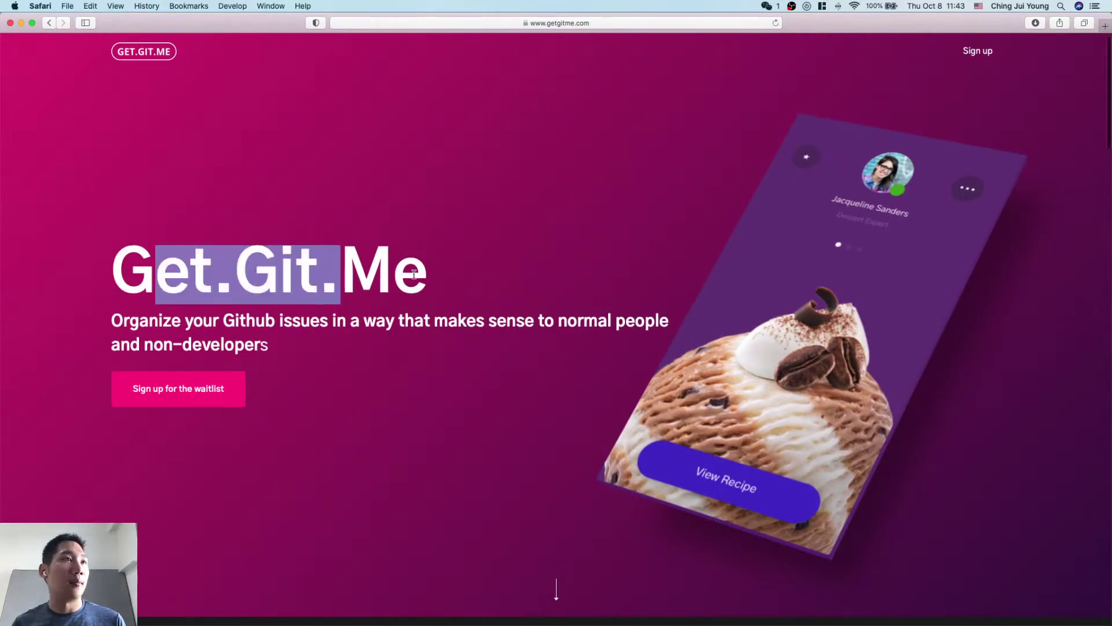
drag(414, 274, 111, 274)
double_click(193, 341)
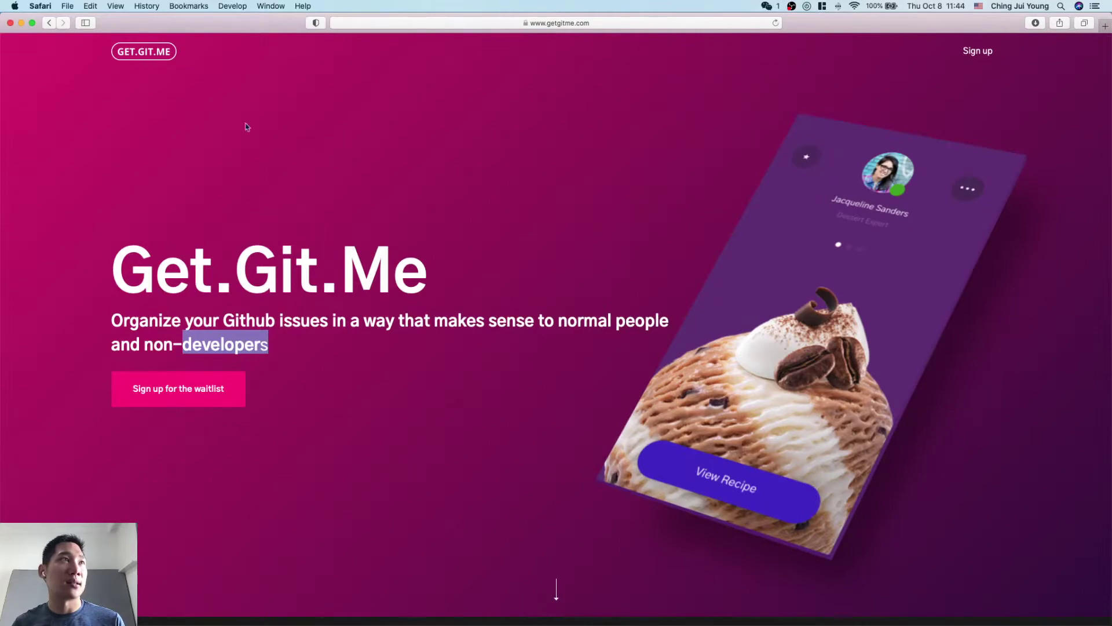
scroll(489, 452, down, 10)
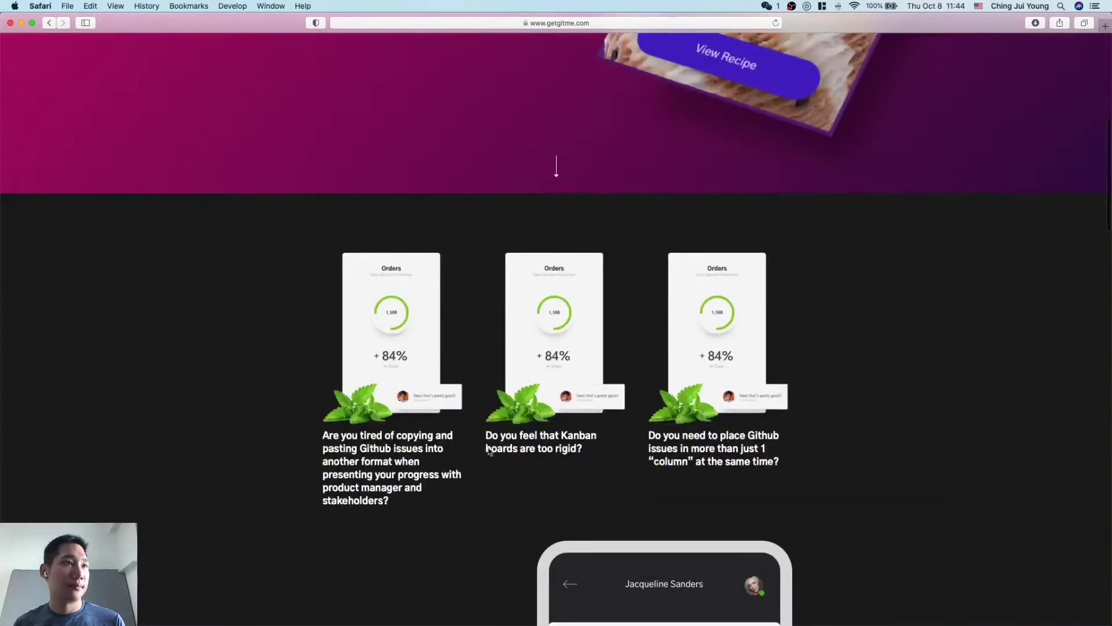
scroll(590, 556, up, 10)
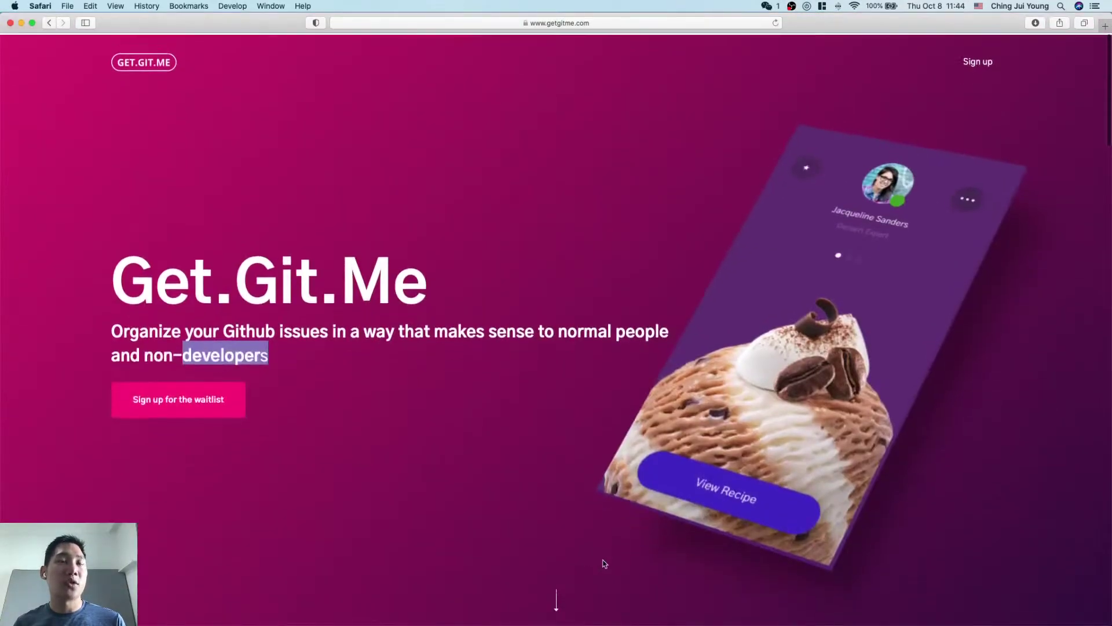
Step: Switch to Notion, close the enlarged sketch, and review the Step 4 value proposition and Step 5 problem paragraph notes
key(super+Tab)
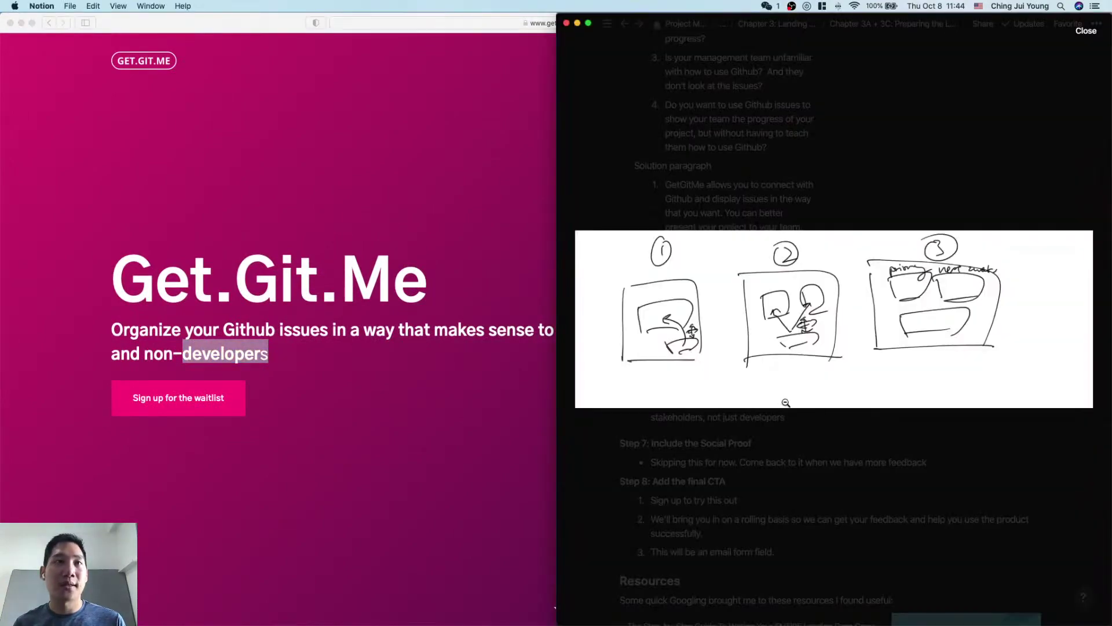
scroll(858, 407, up, 15)
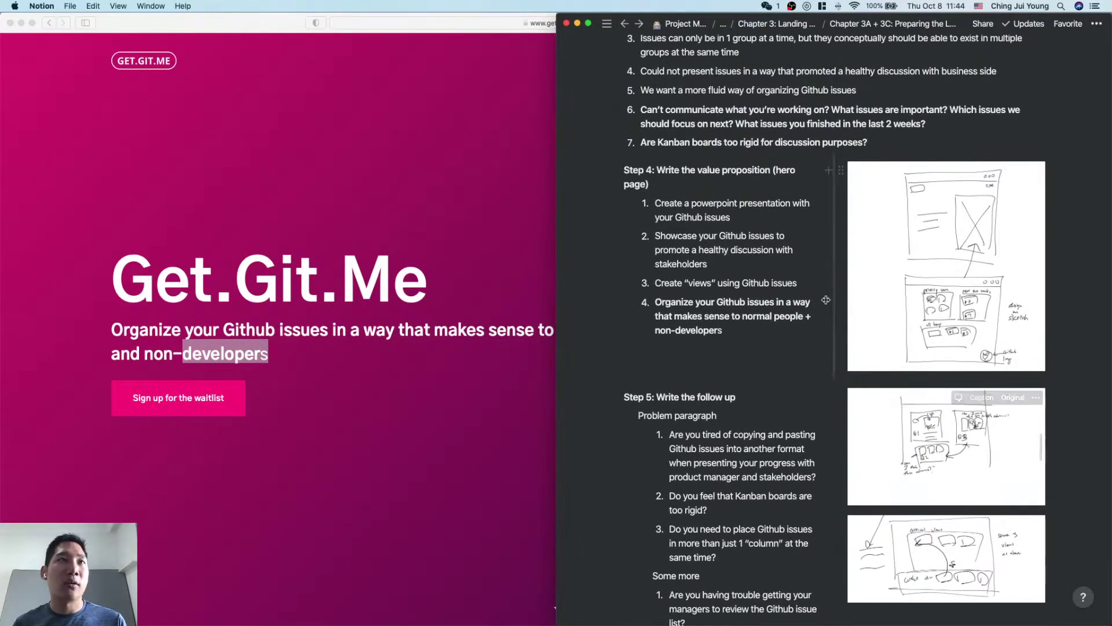
scroll(837, 301, down, 4)
scroll(834, 260, down, 7)
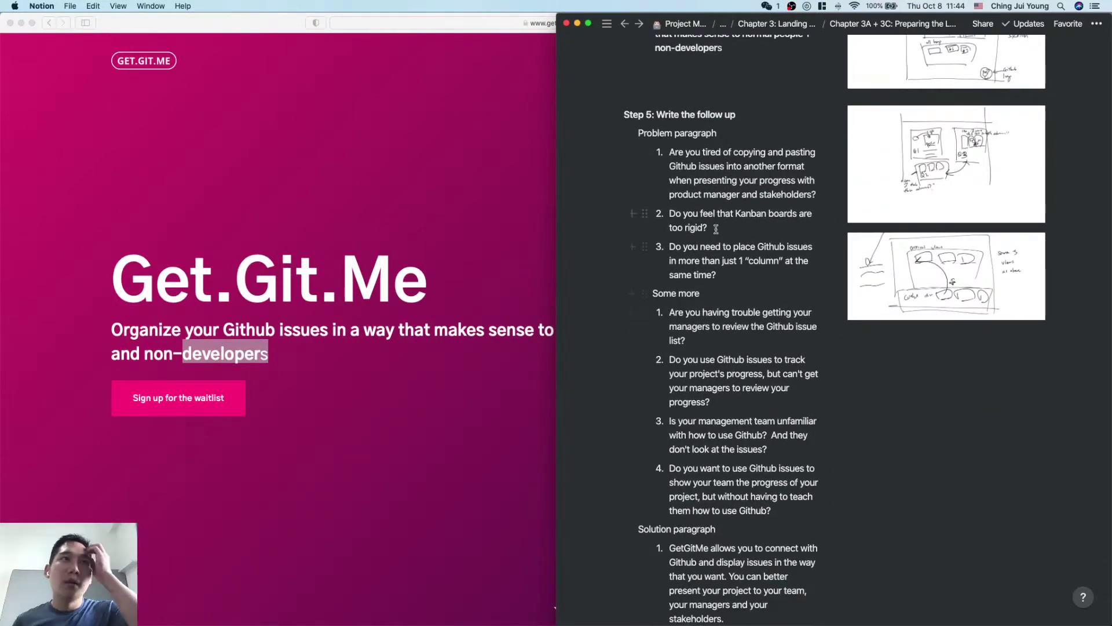
scroll(728, 177, up, 5)
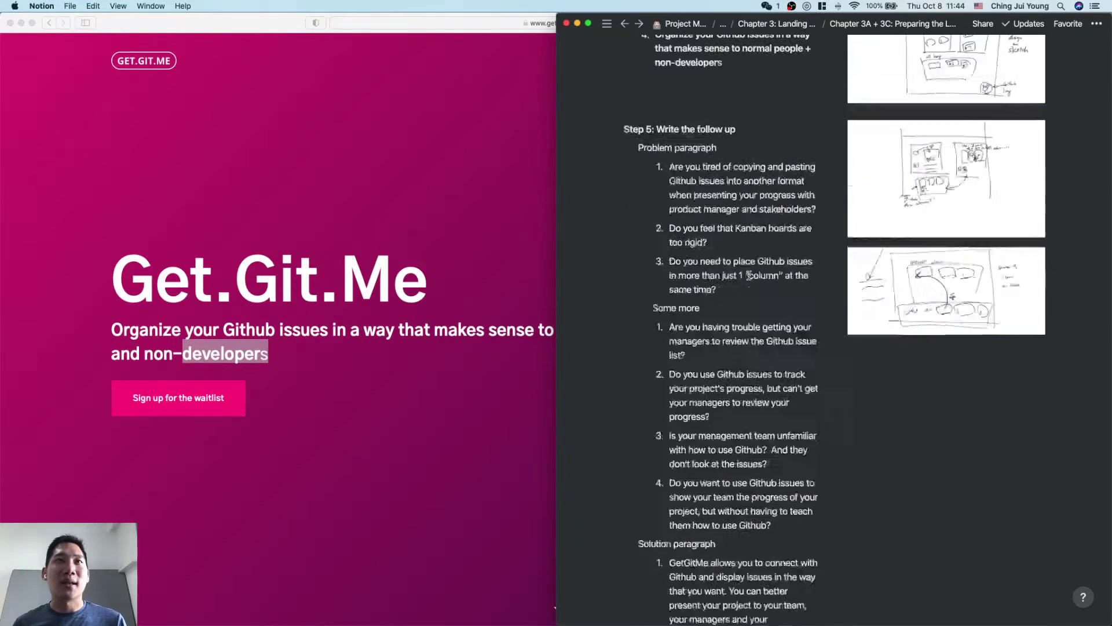
scroll(776, 337, up, 2)
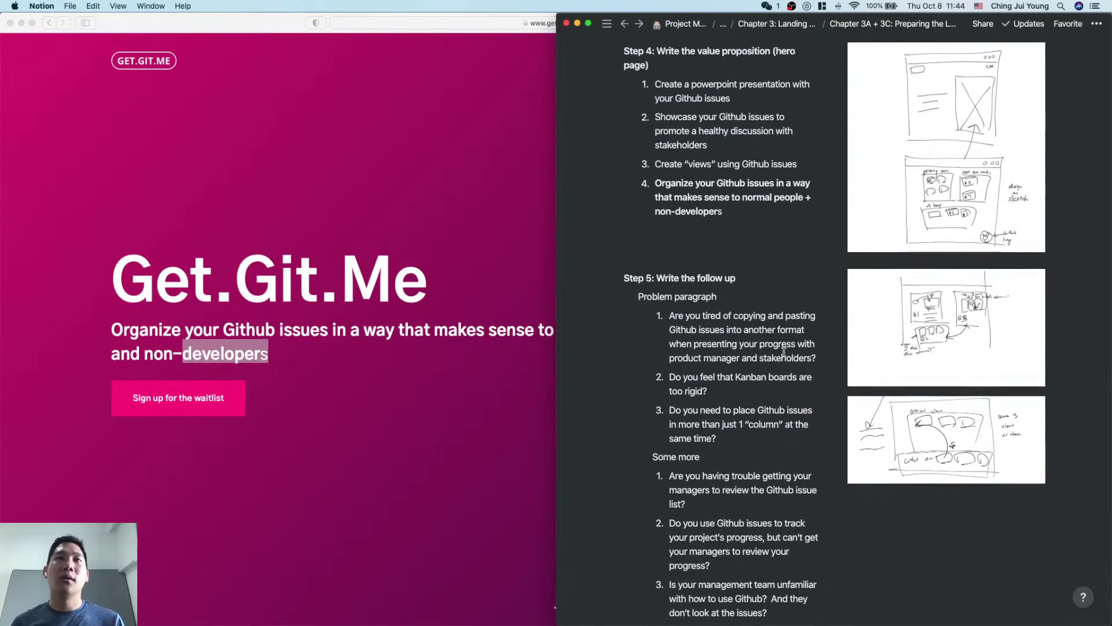
Step: Examine the "Some more" problem questions under Step 5 in Notion, briefly highlighting the one about managers reviewing the issue list
scroll(783, 351, down, 9)
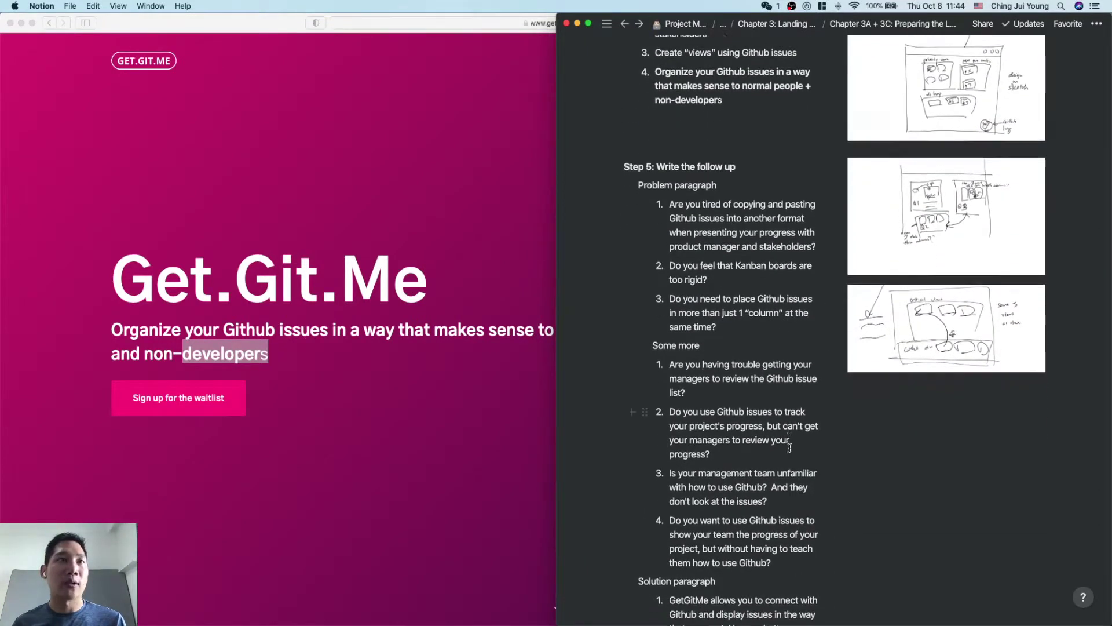
drag(742, 290, 709, 274)
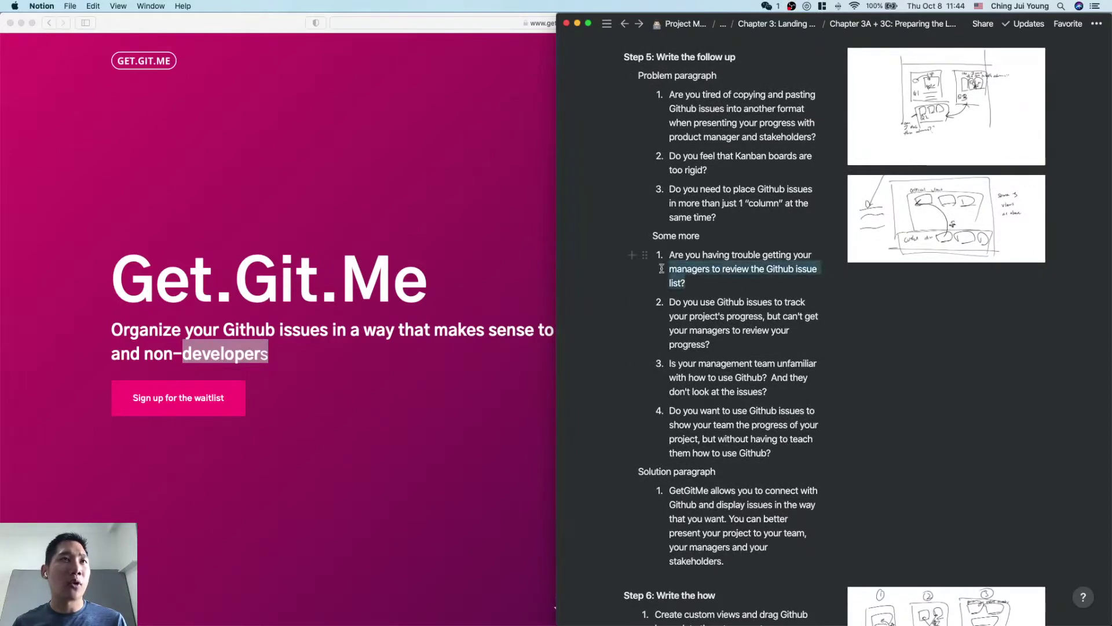
click(709, 274)
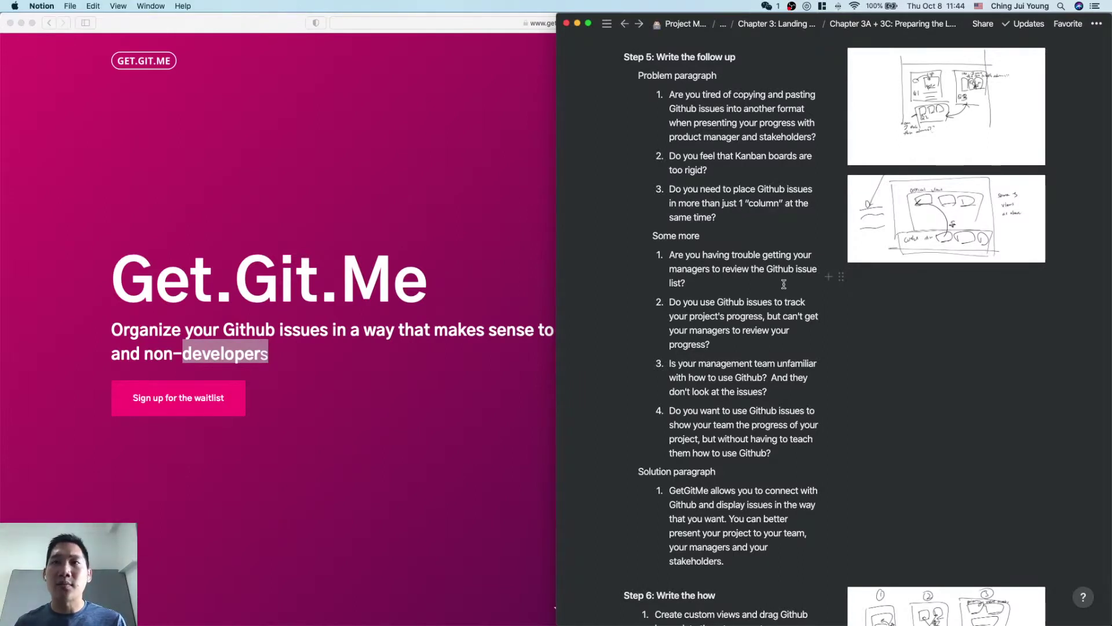
scroll(784, 284, down, 1)
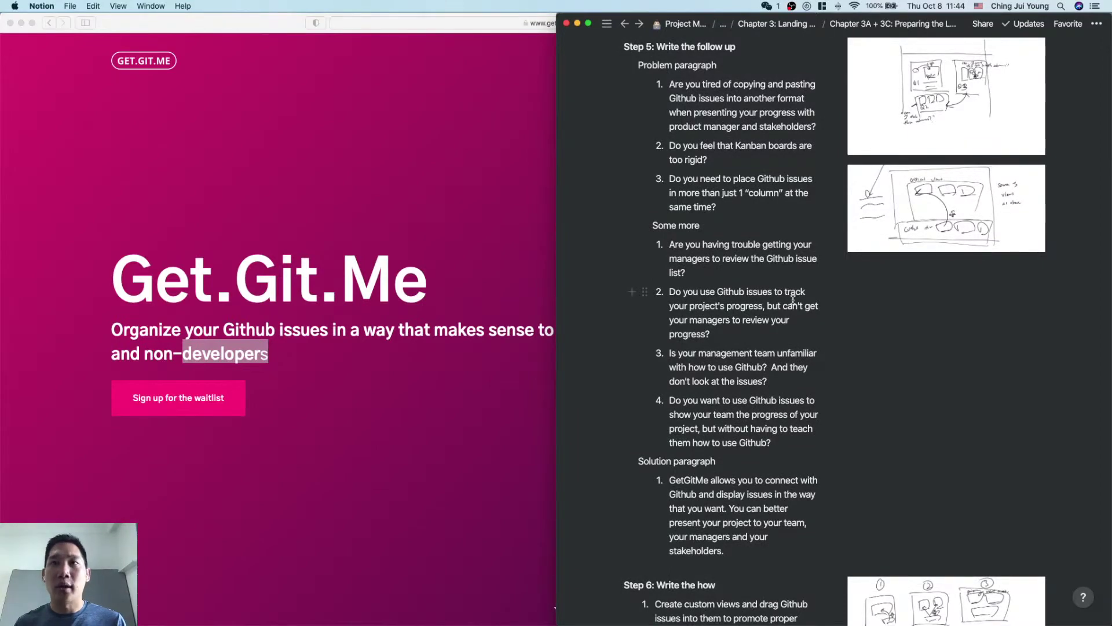
scroll(791, 285, up, 1)
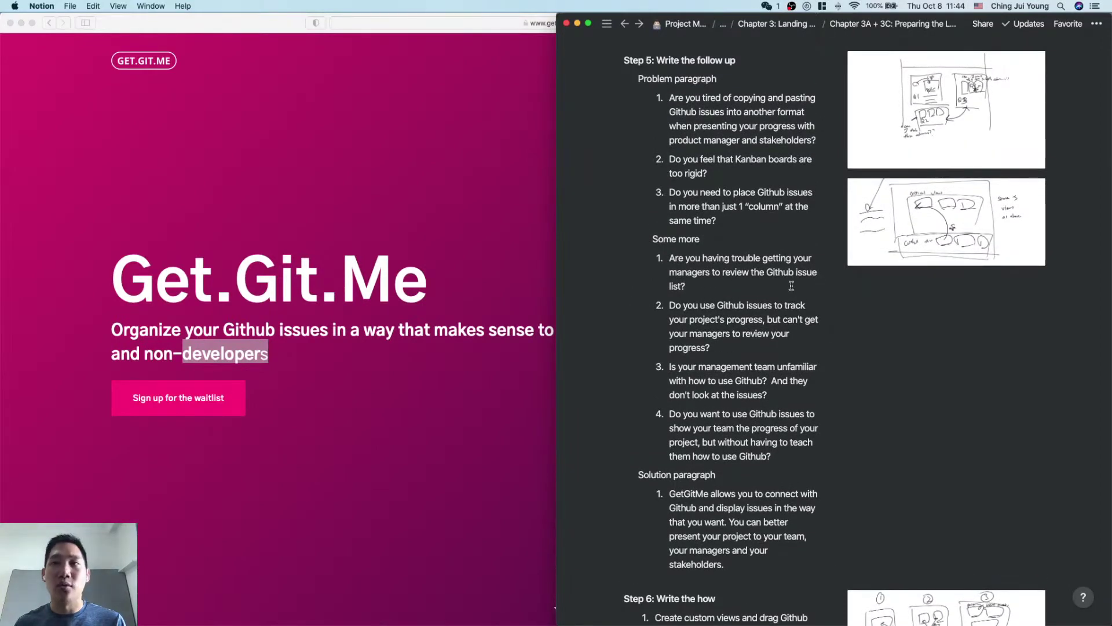
Step: Read through the four "Some more" problem questions under Step 5, highlighting all four together and clearing the selection
scroll(769, 283, up, 1)
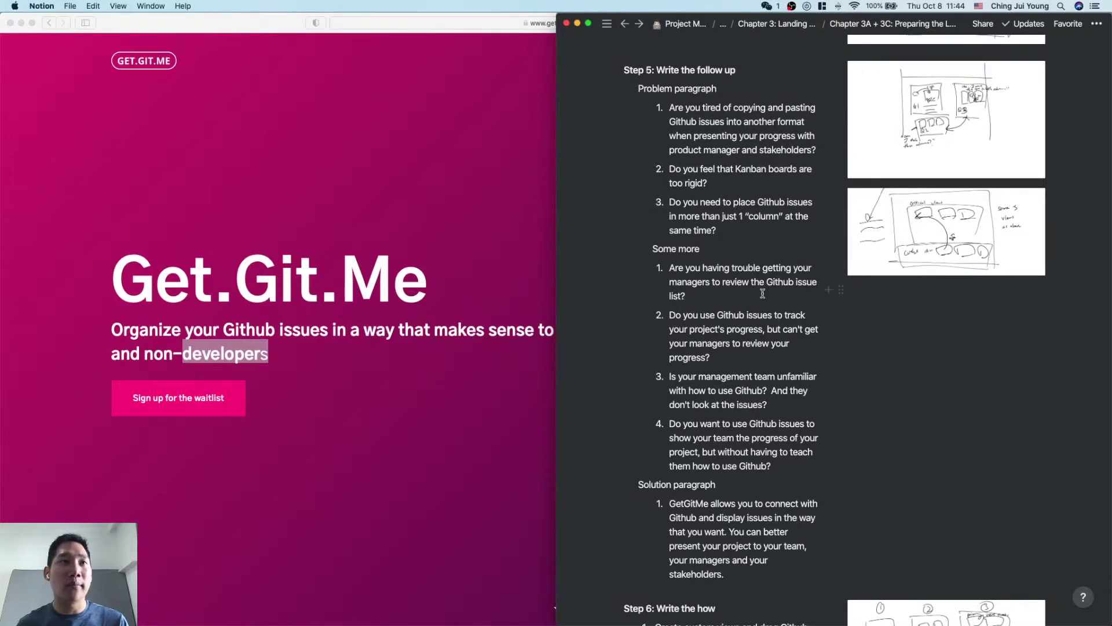
scroll(763, 293, down, 1)
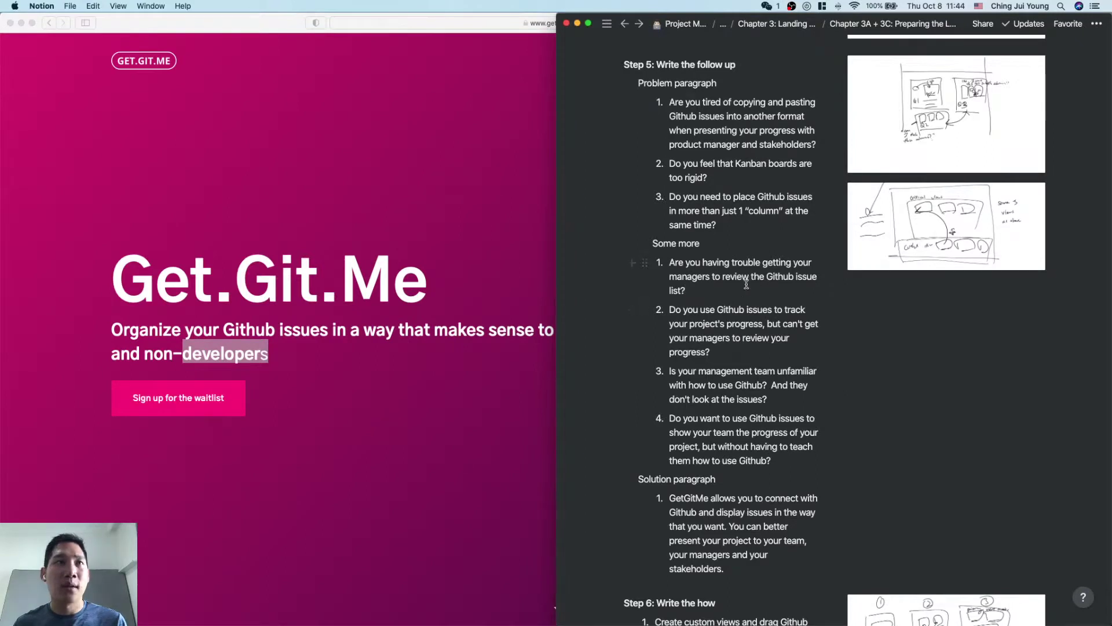
scroll(747, 284, down, 1)
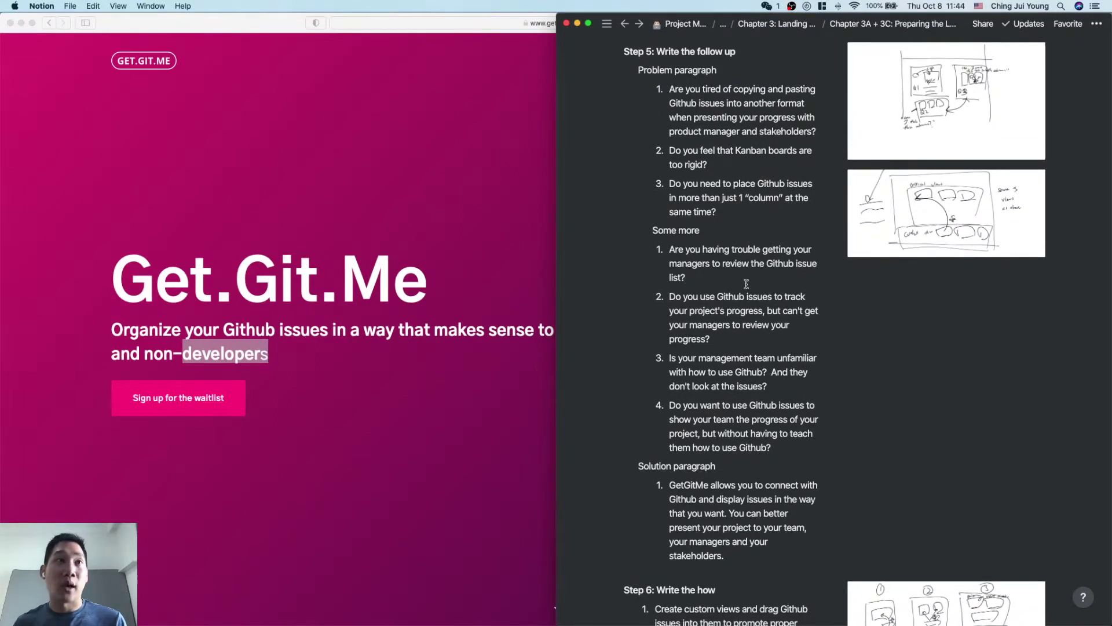
click(764, 347)
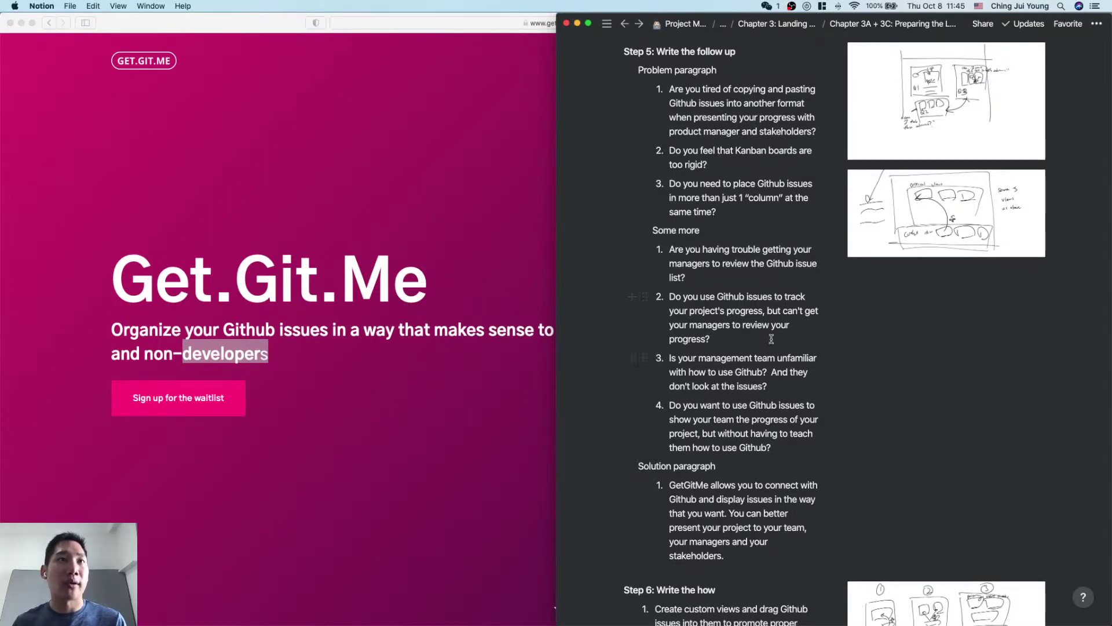
scroll(747, 320, down, 2)
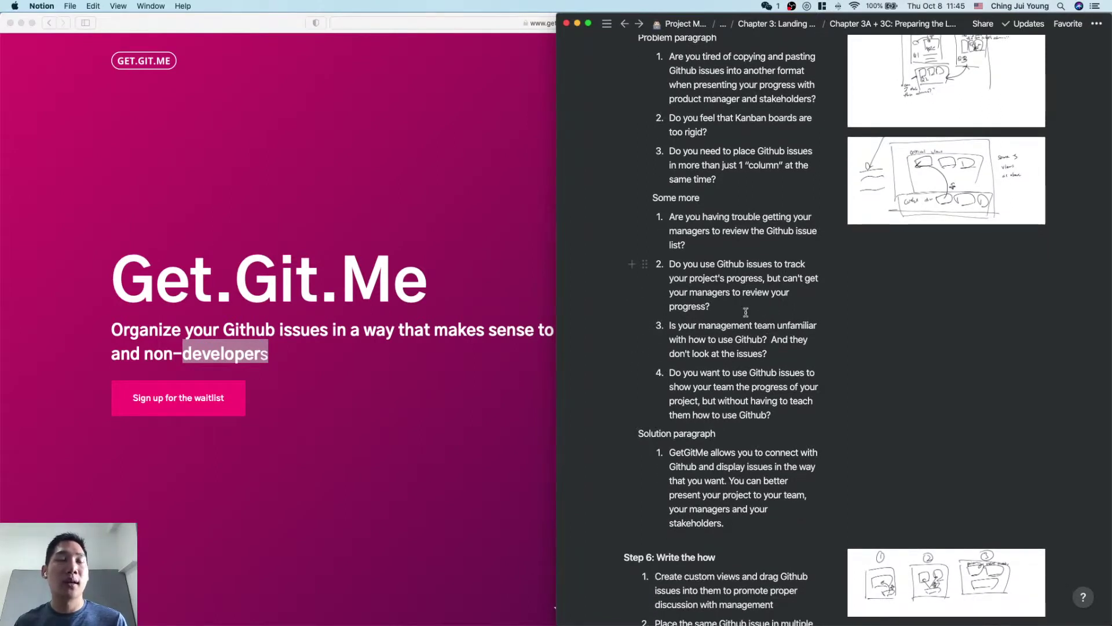
drag(744, 312, 666, 272)
click(750, 354)
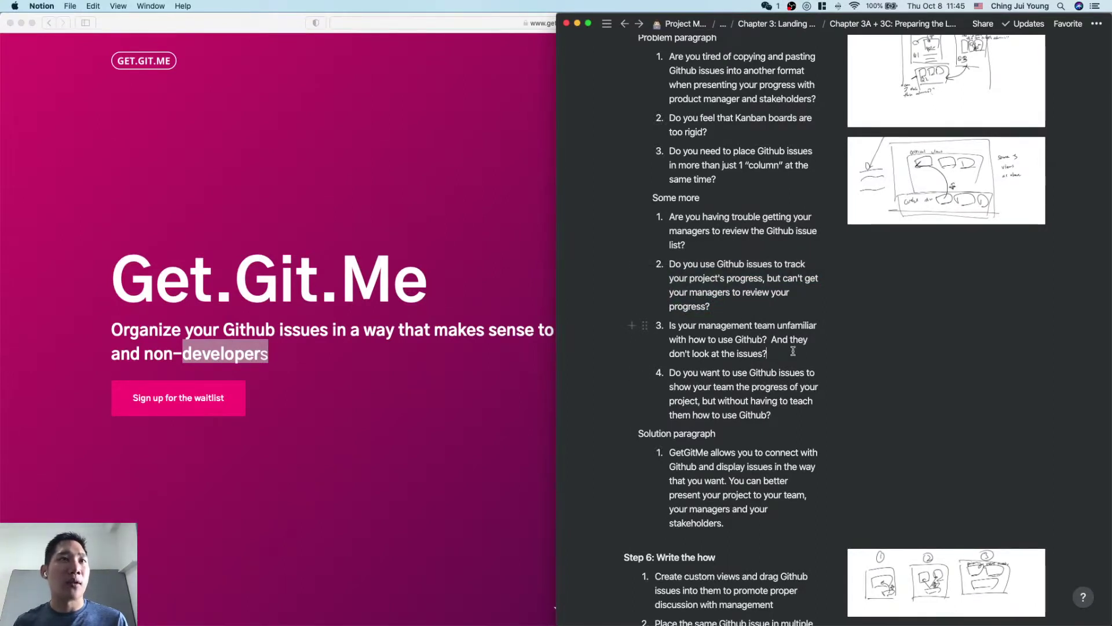
scroll(793, 351, down, 1)
click(801, 390)
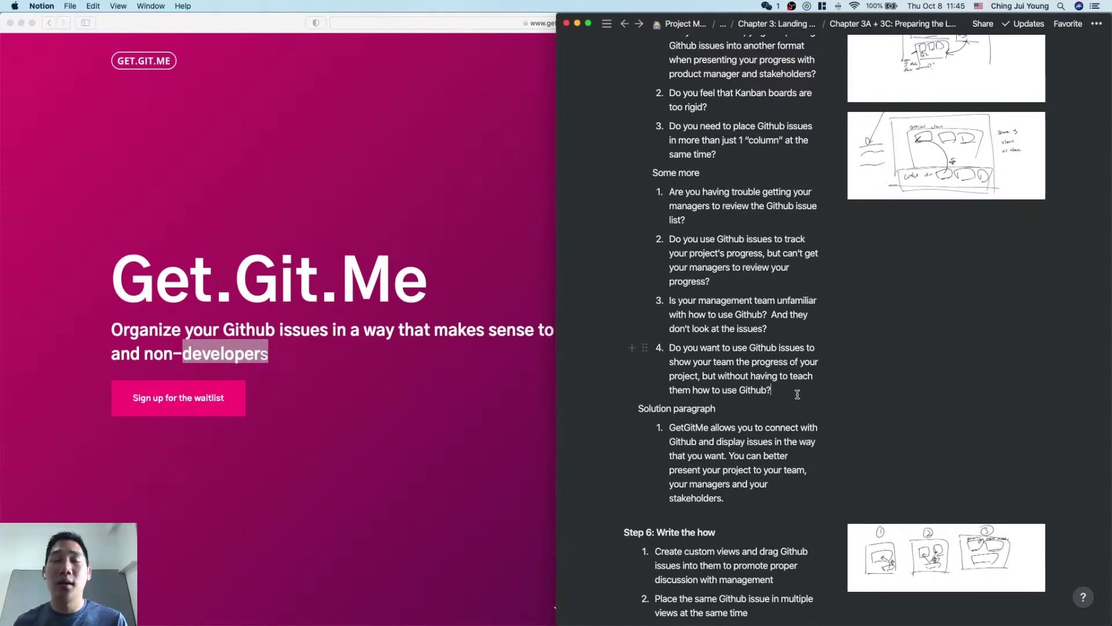
drag(797, 394, 643, 187)
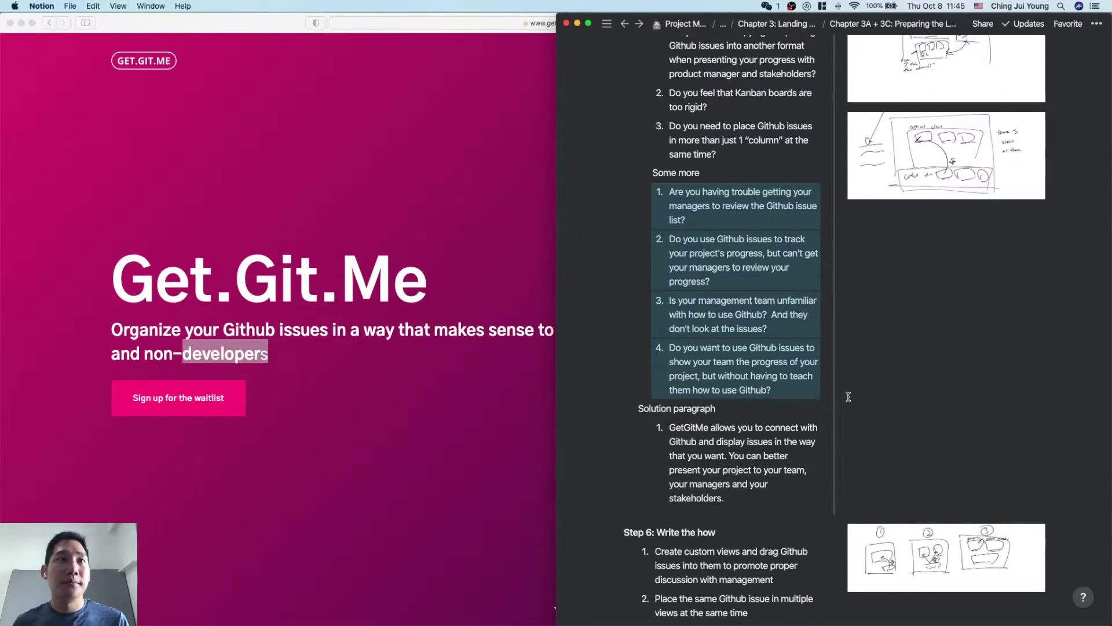
scroll(849, 396, up, 2)
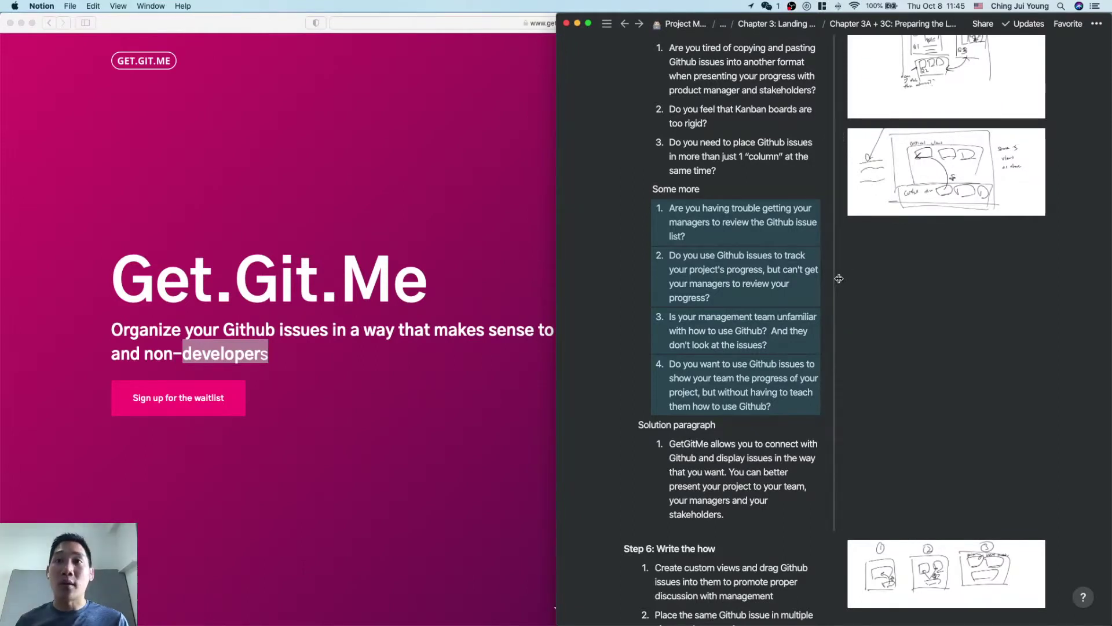
click(878, 299)
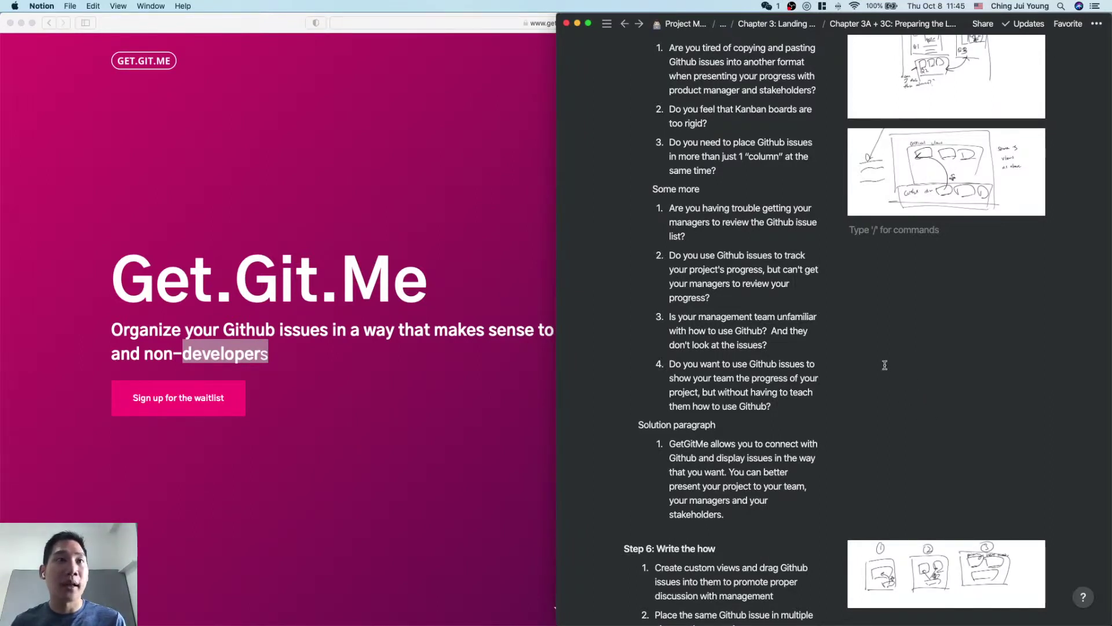
Step: Compare the Get.Git.Me hero section in Safari with the Step 5 notes and sketches in Notion
click(457, 427)
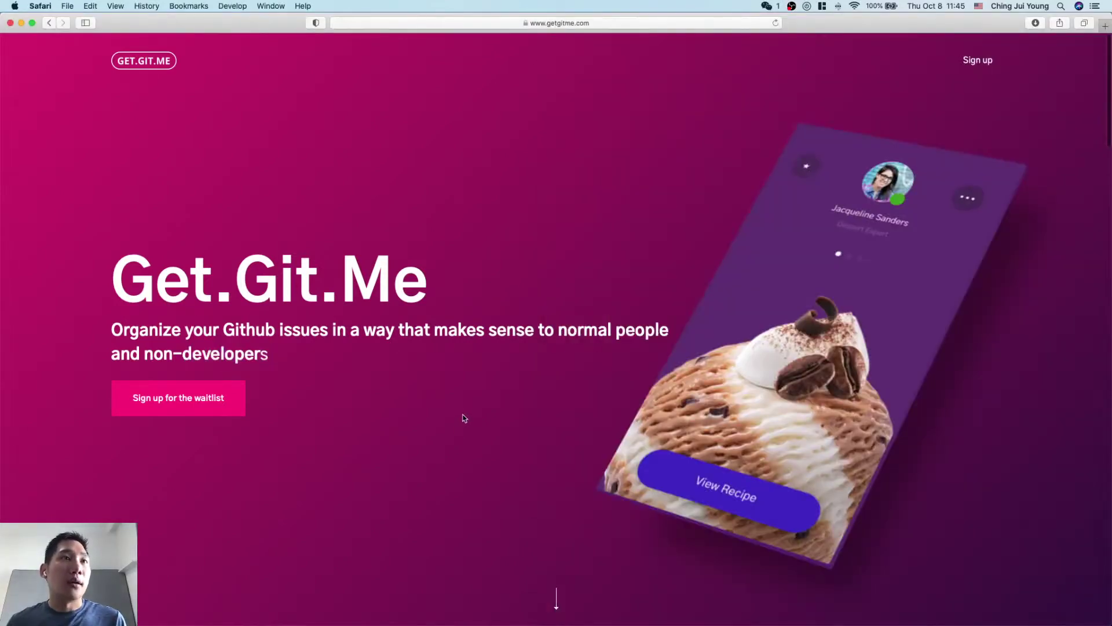
key(super+Tab)
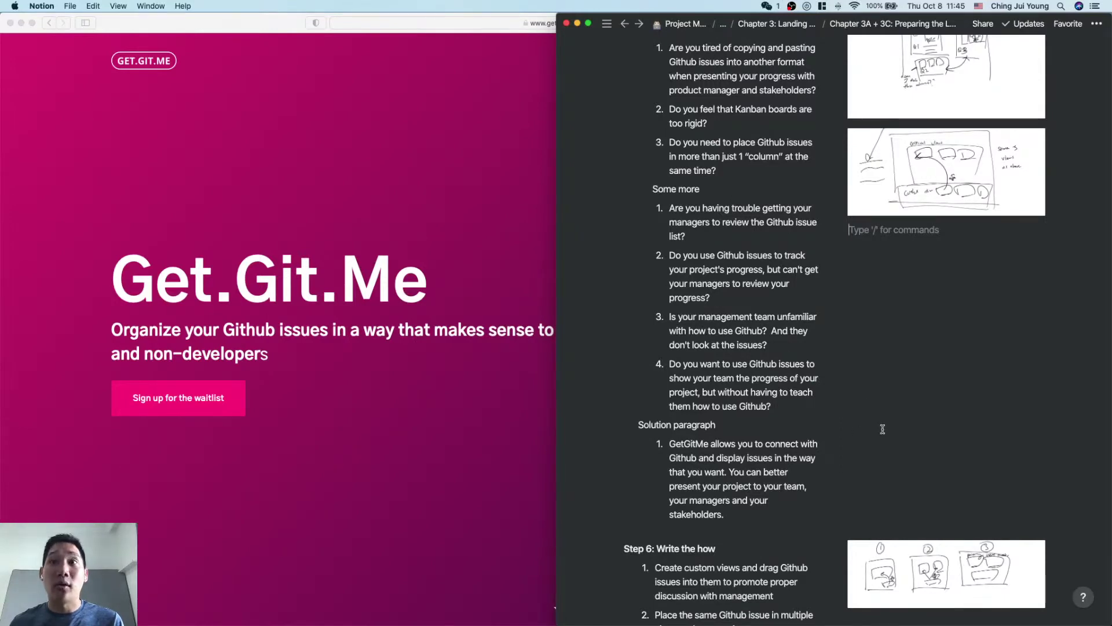
click(477, 462)
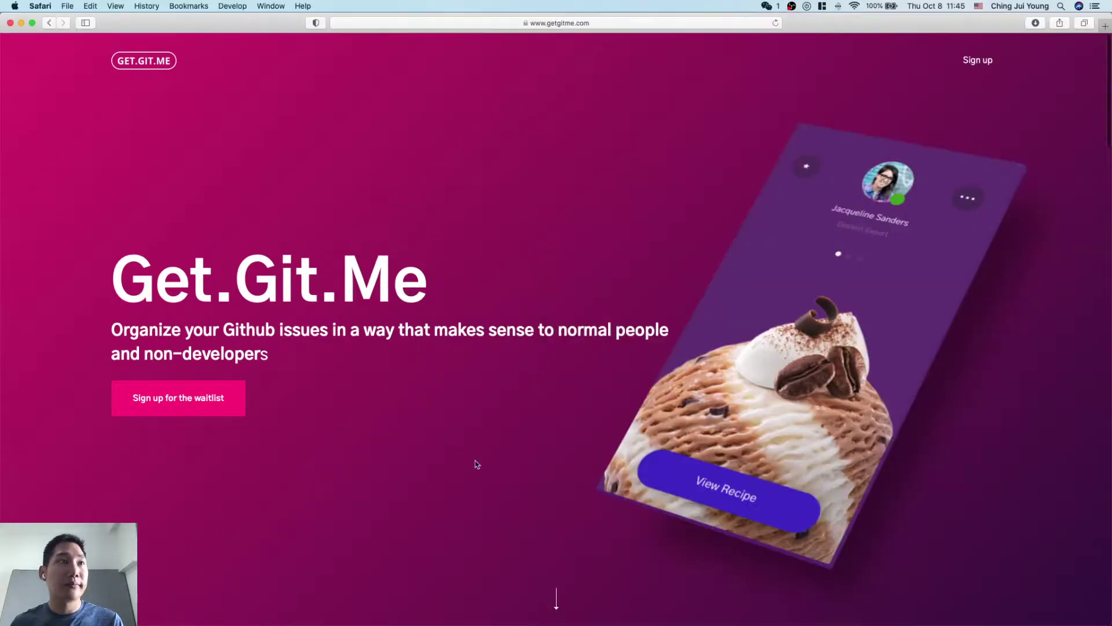
scroll(597, 506, down, 2)
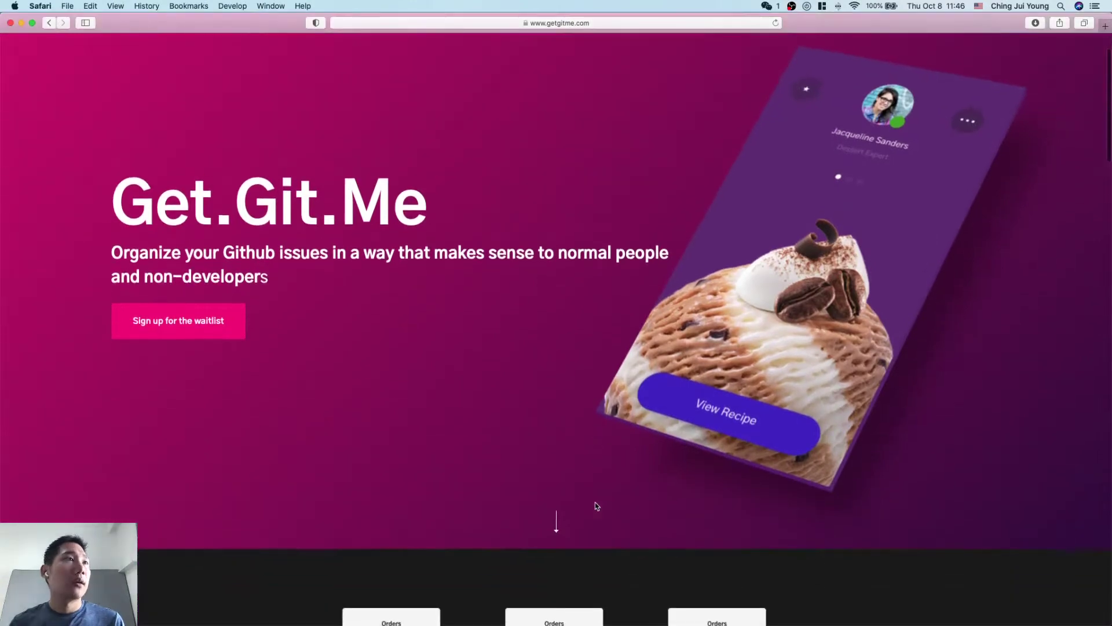
scroll(597, 505, up, 2)
key(super+Tab)
scroll(836, 317, up, 2)
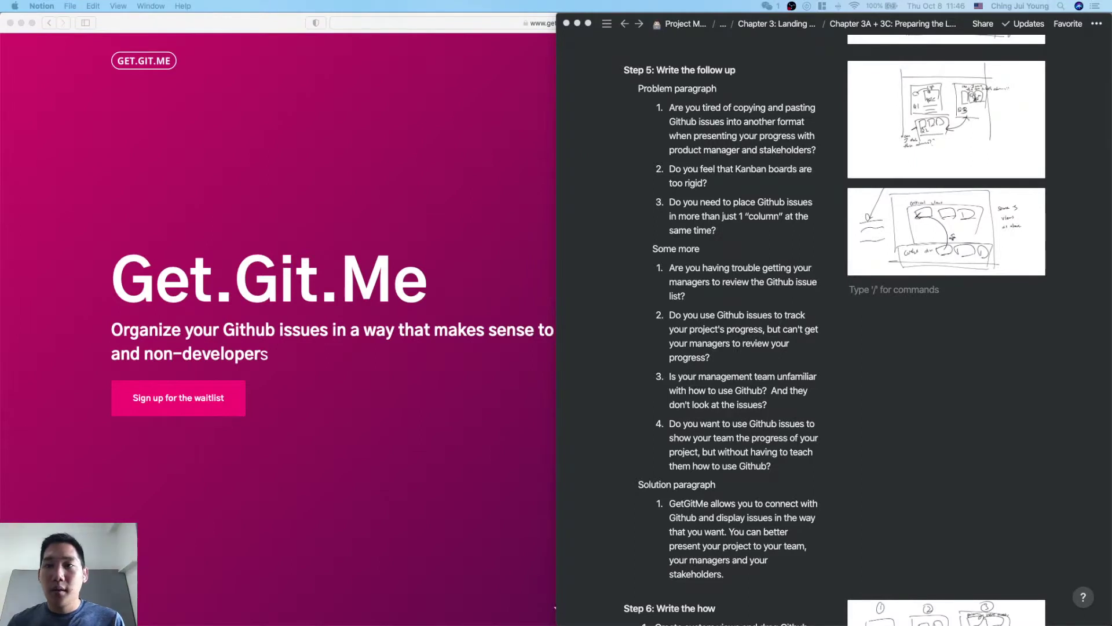
click(833, 410)
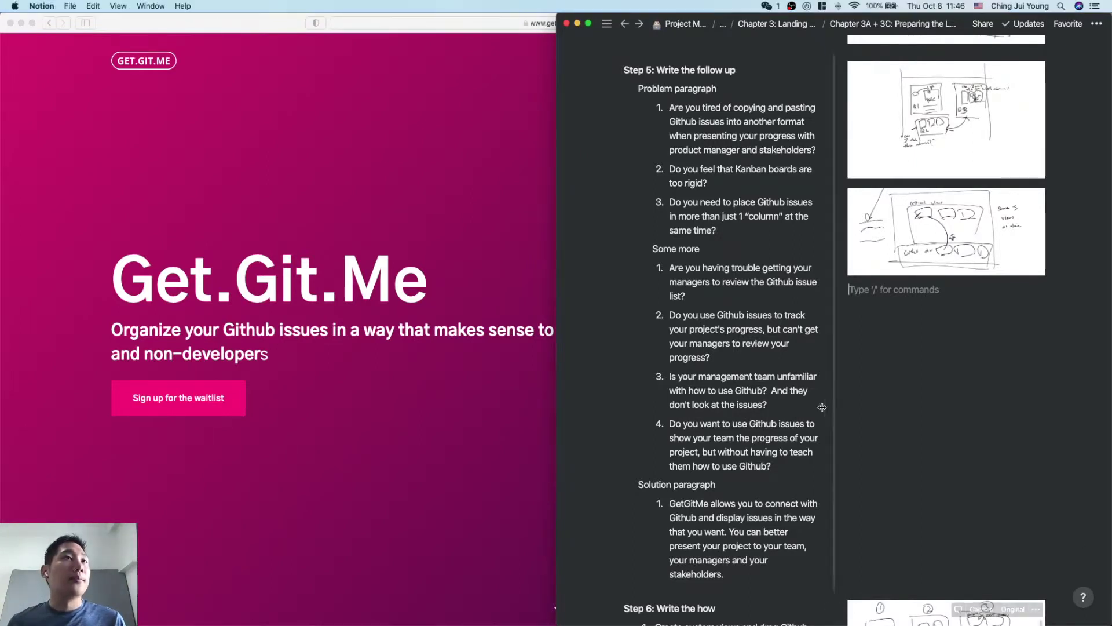
scroll(804, 397, up, 2)
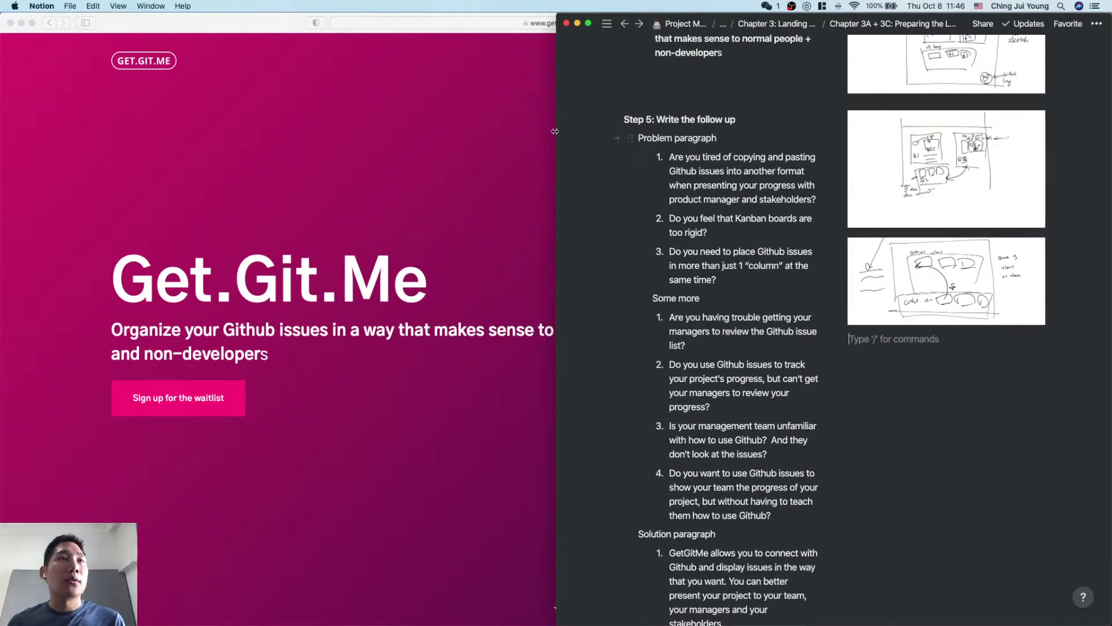
Step: Open the Goals page under Project Mulan and highlight the "25 October" deadline in the short term goal
mouse_move(559, 168)
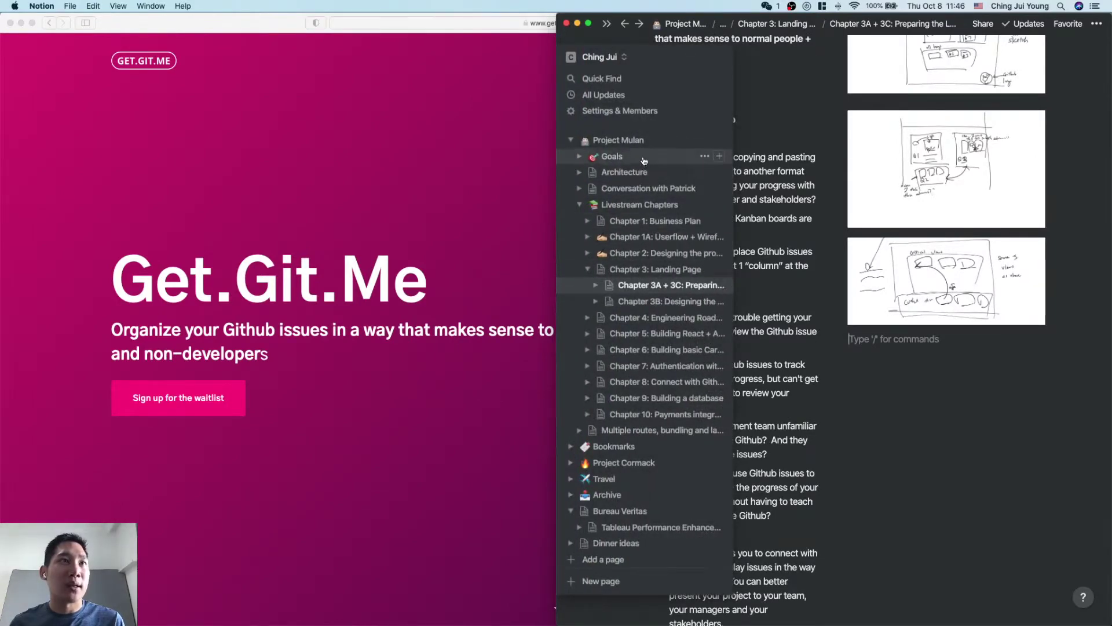
click(612, 156)
drag(905, 339, 843, 342)
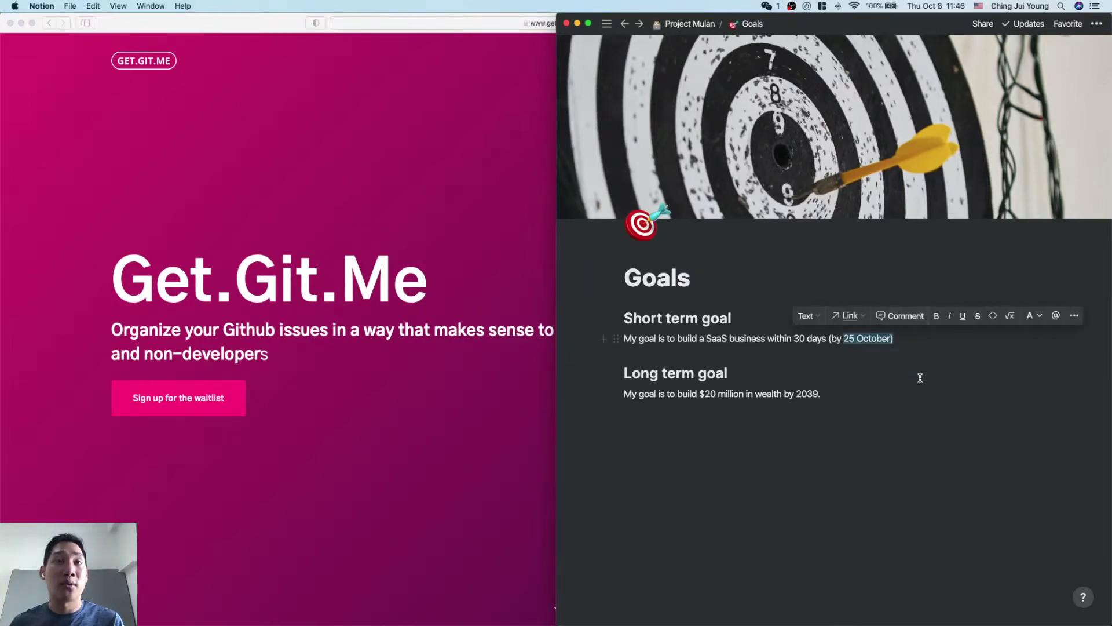
Step: Open the "Chapter 5: Building React + AWS Amplify web application" page to view its task checklist
mouse_move(560, 278)
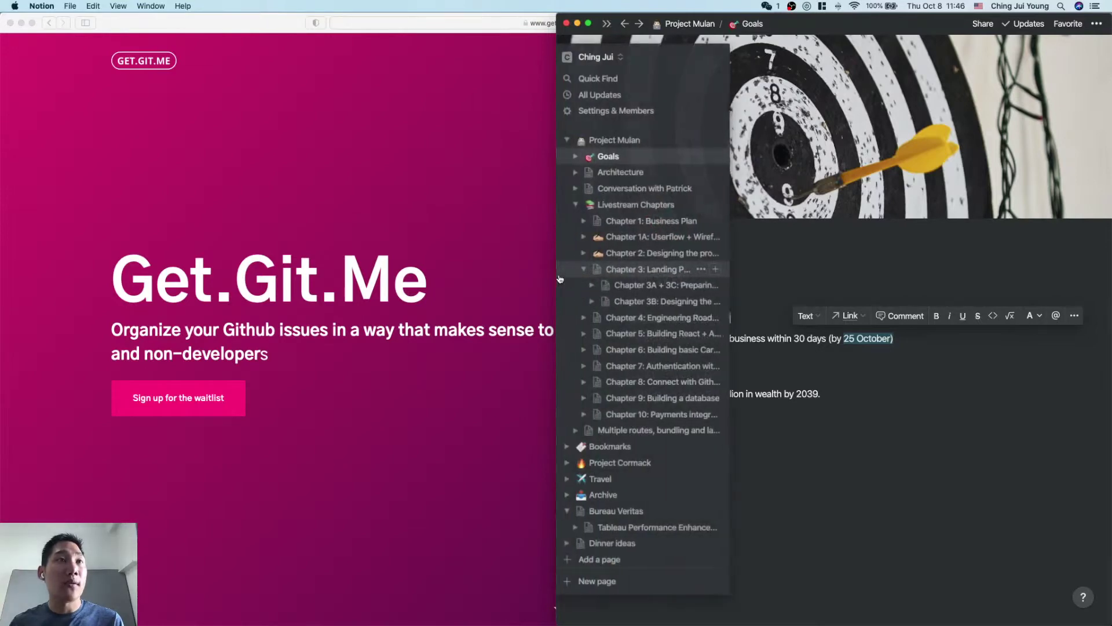
click(644, 350)
click(642, 336)
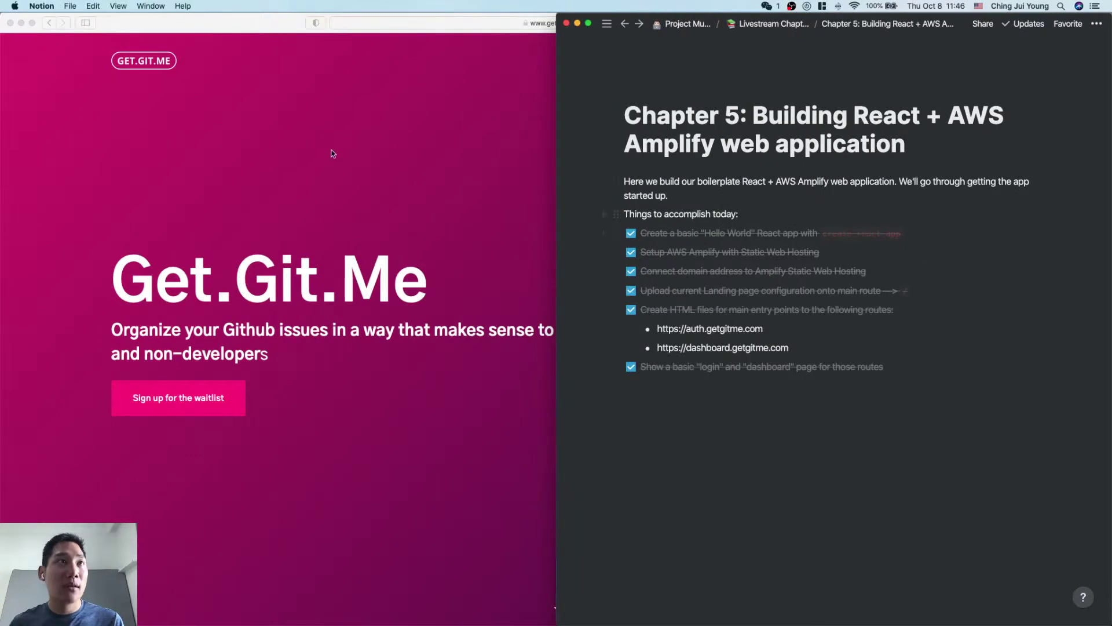
Step: Switch to Safari, open auth.getgitme.com in a new tab, and briefly highlight its "Login" heading
click(528, 151)
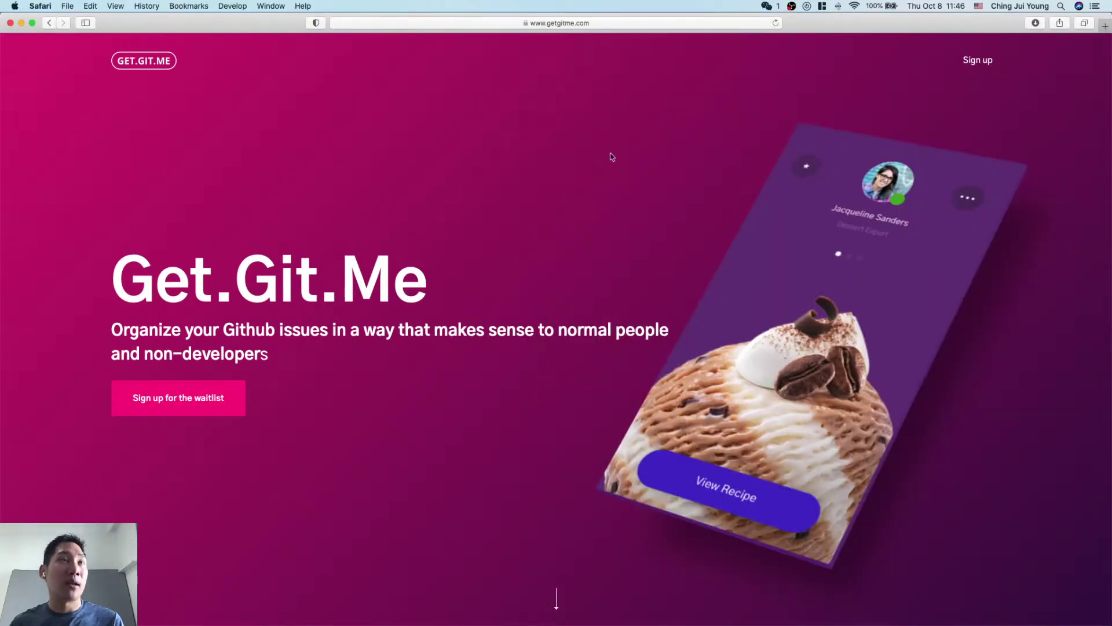
key(super+t)
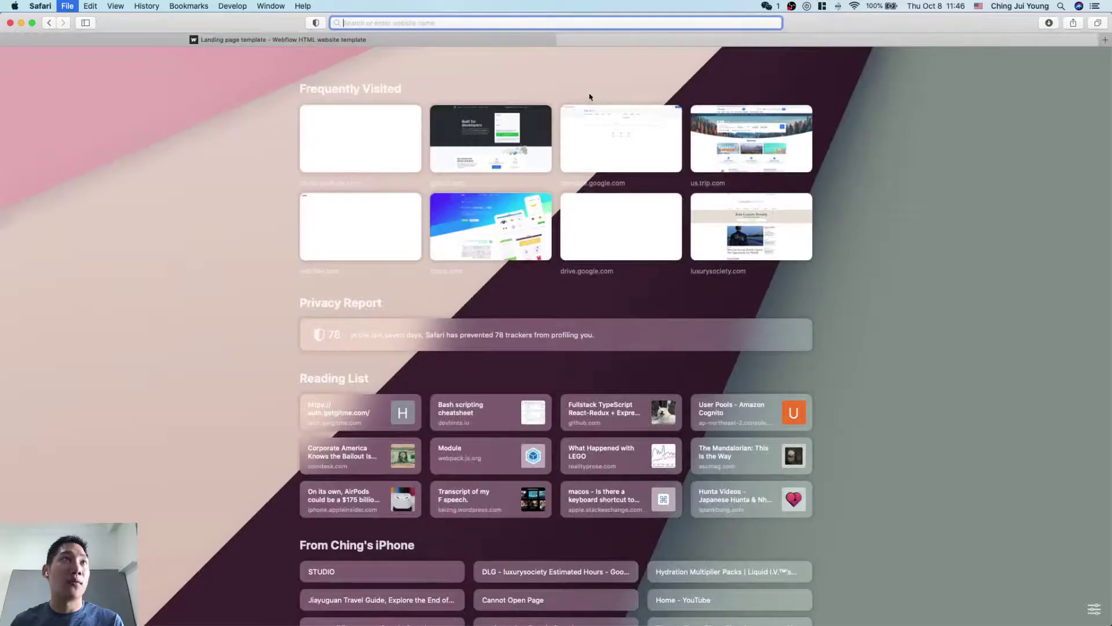
text(auth.)
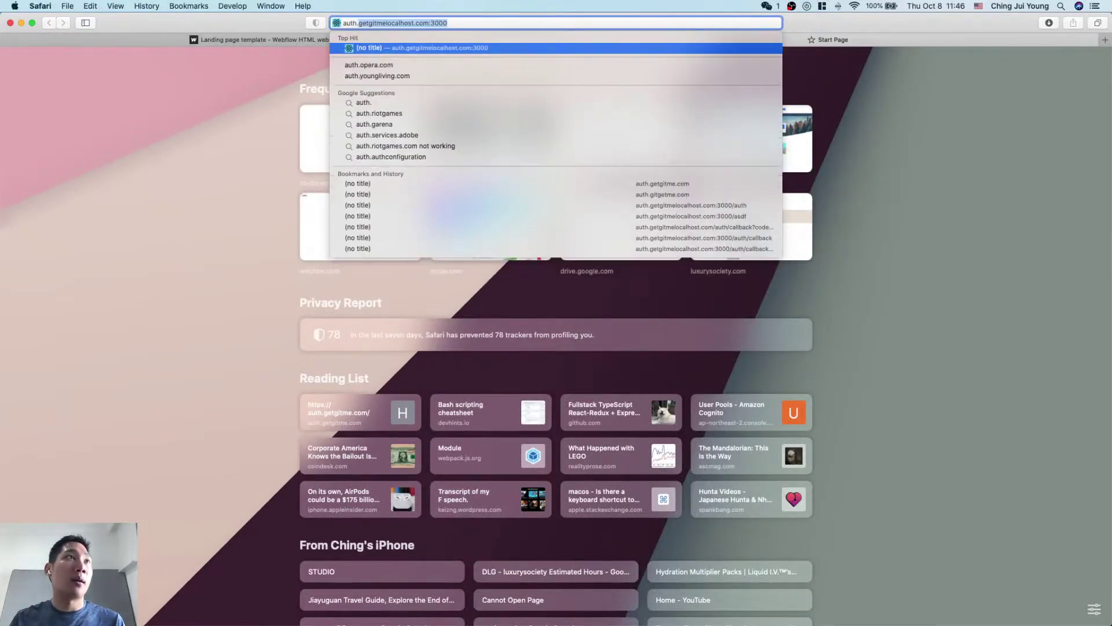
text(getgitme)
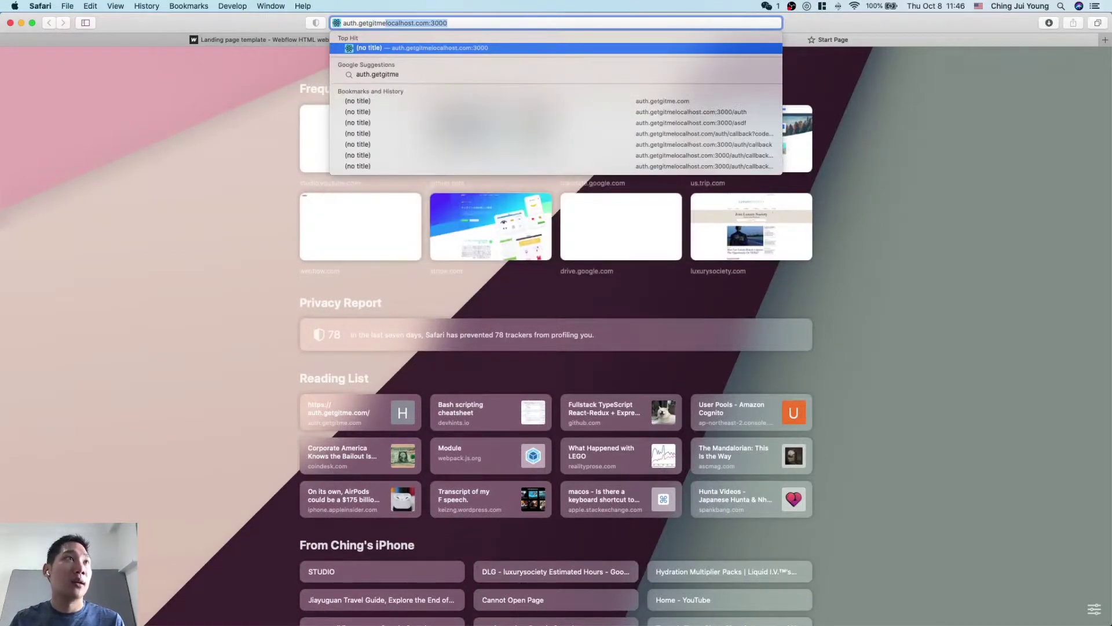
text(.com)
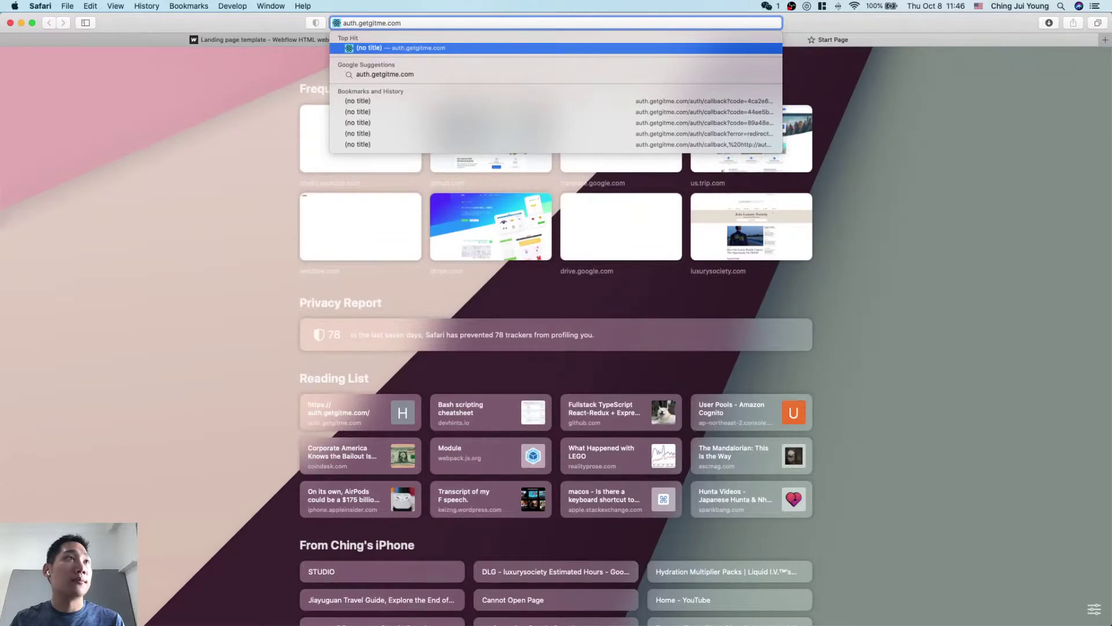
key(Return)
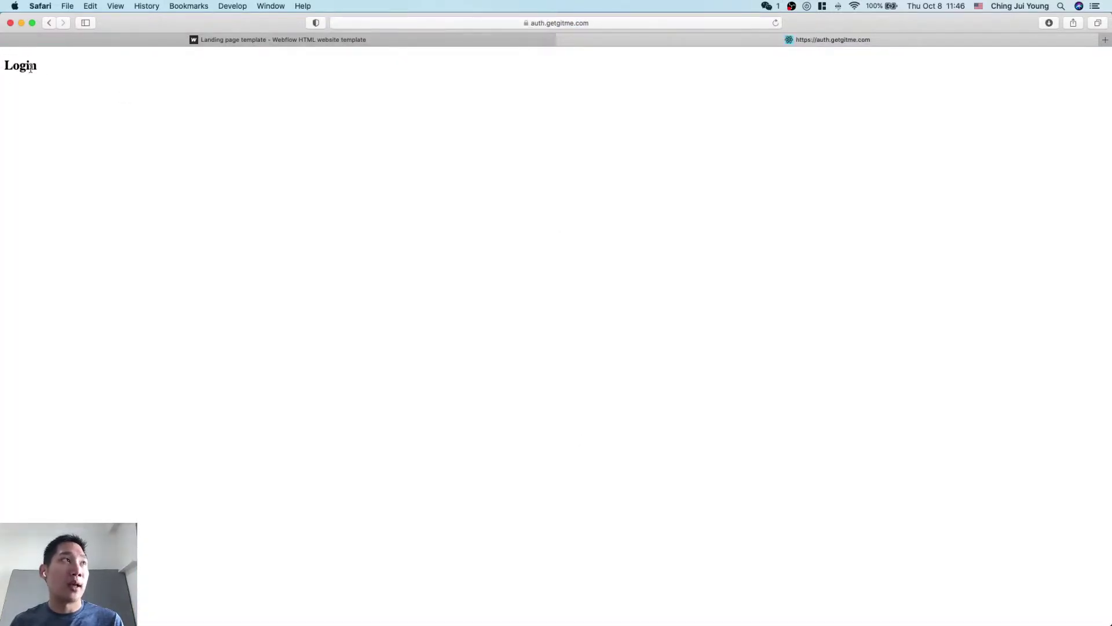
drag(44, 68, 3, 66)
click(176, 102)
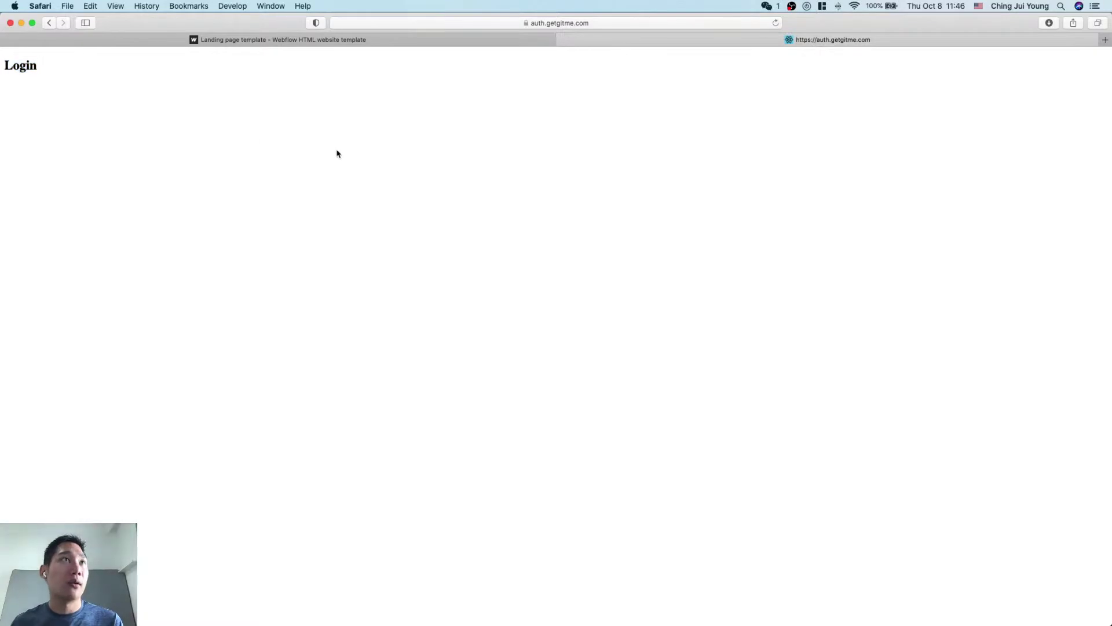
Step: Load dashboard.getgitme.com in the same tab by replacing the auth subdomain, and highlight the "Dashboard" heading
click(543, 20)
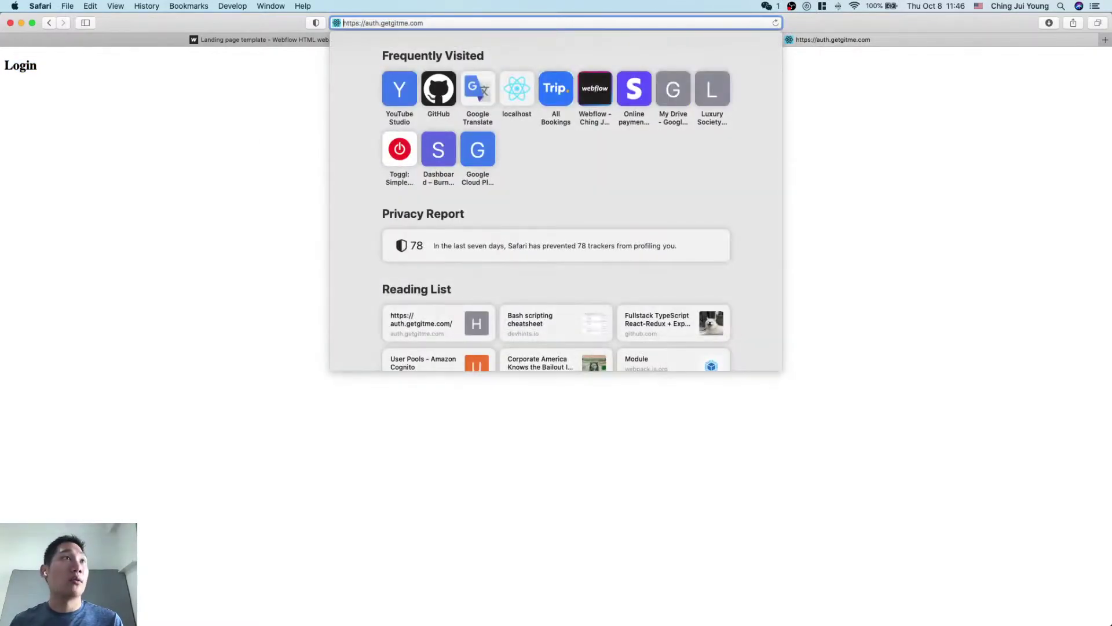
key(Delete)
key(Delete)
key(Delete)
key(Delete)
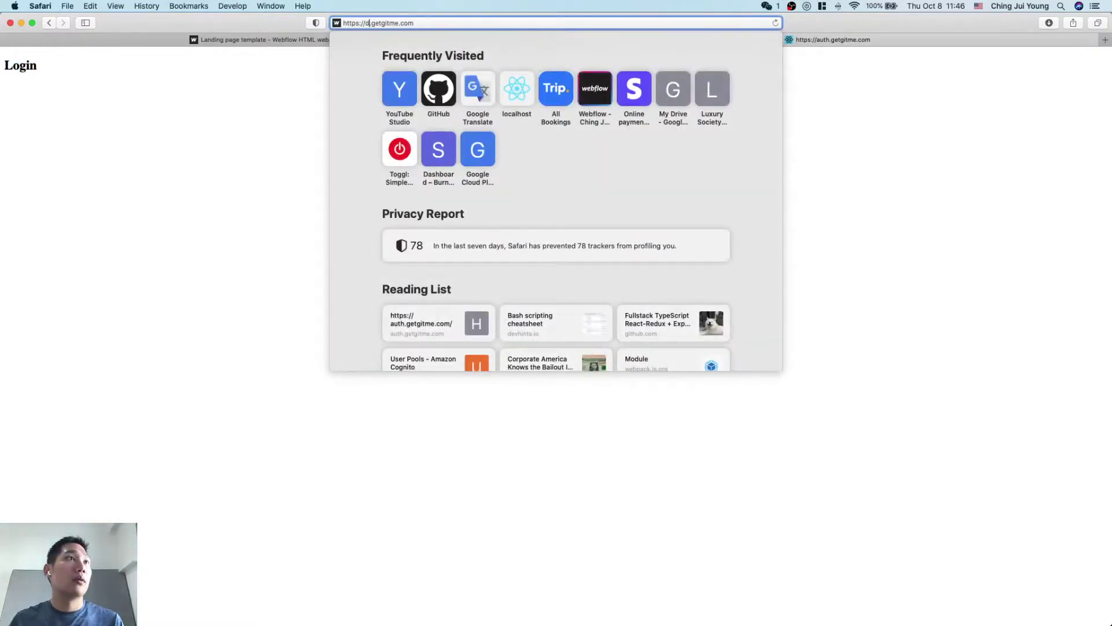
text(dashboard)
key(Return)
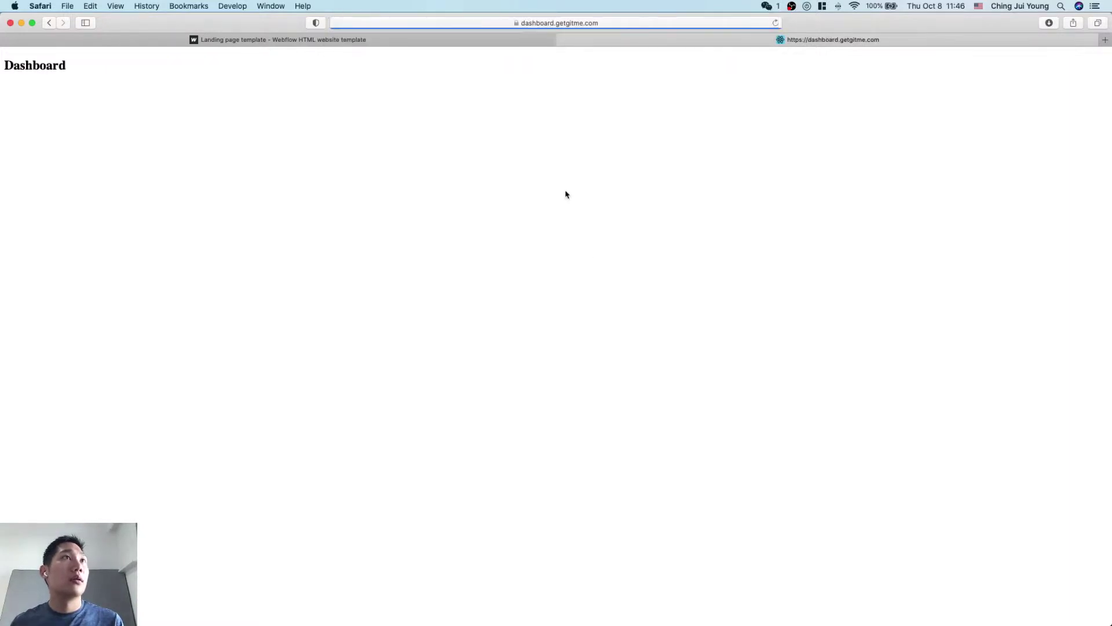
double_click(52, 67)
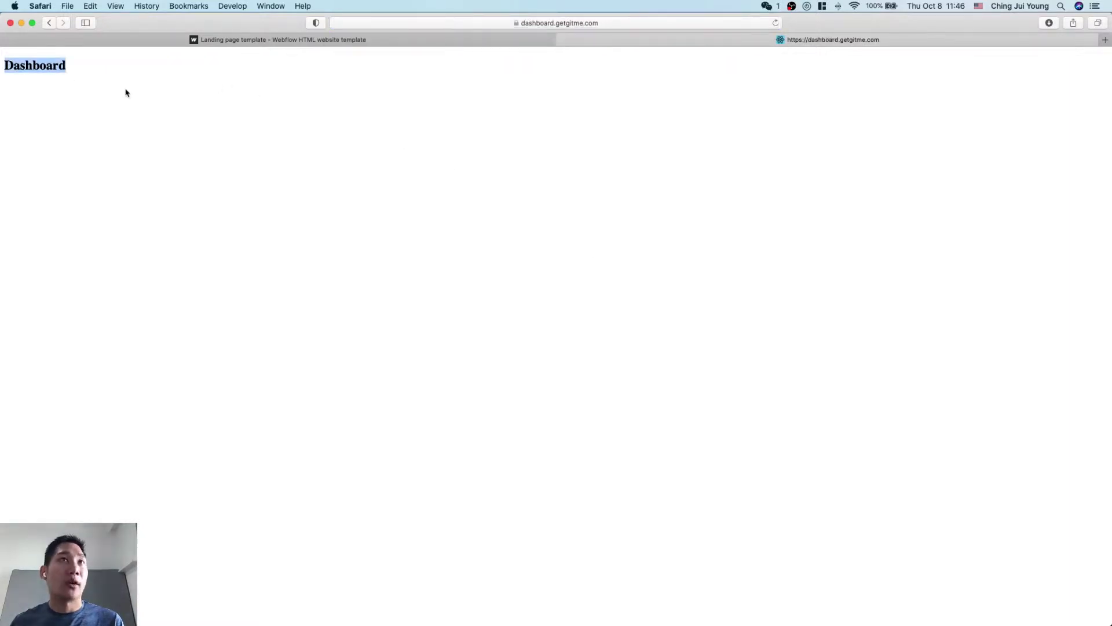
Step: Glance at the Get.Git.Me landing page and dashboard in Safari, and return to the Chapter 5 checklist in Notion
click(437, 205)
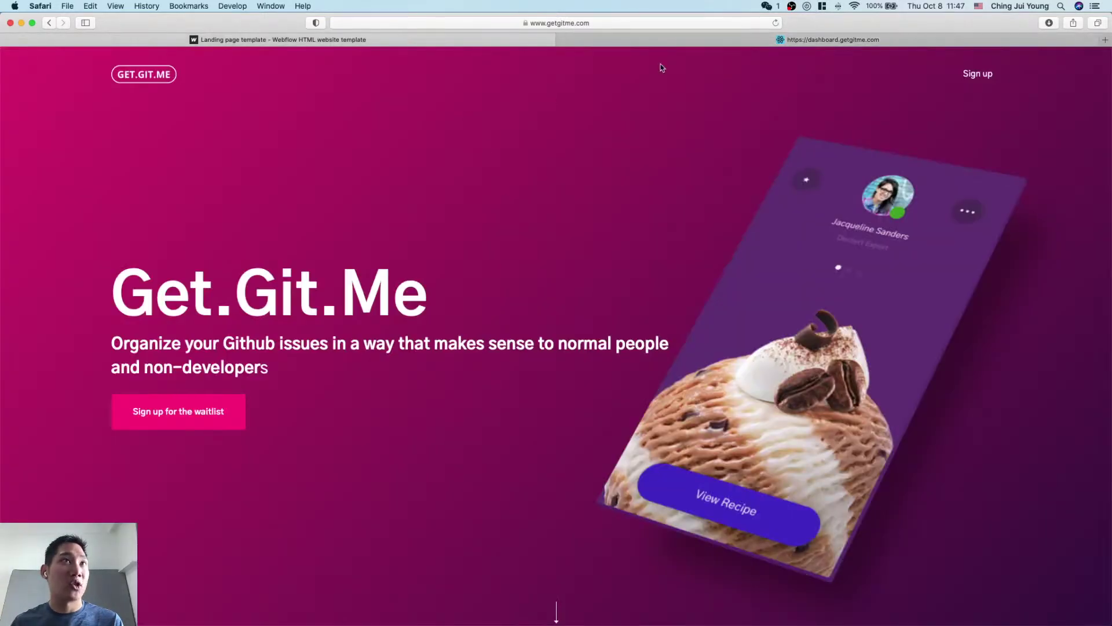
click(673, 43)
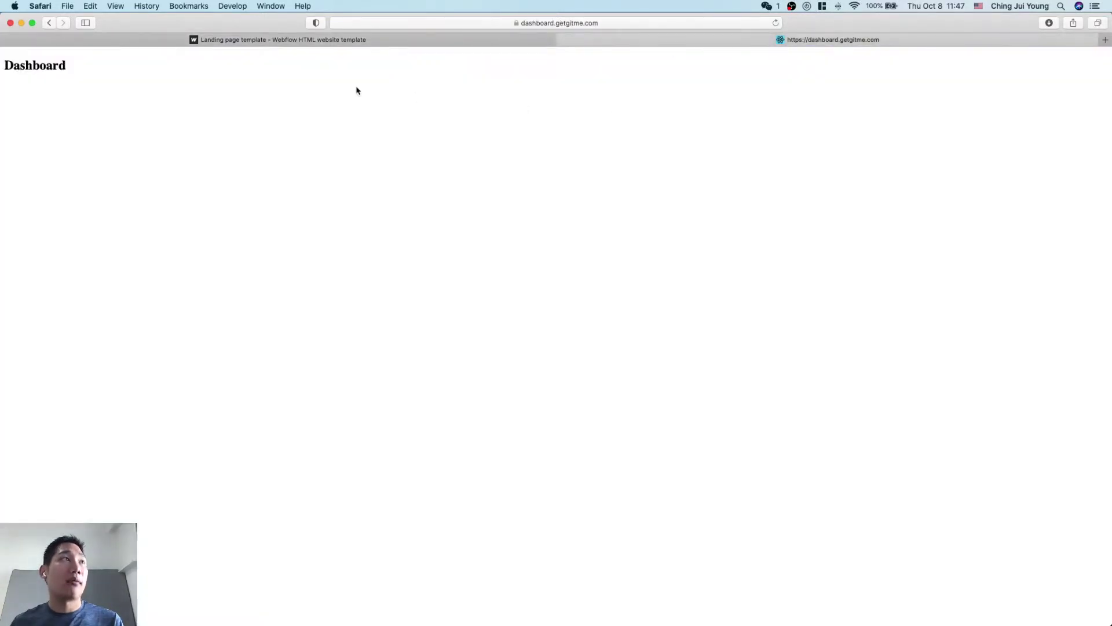
key(ctrl+Up)
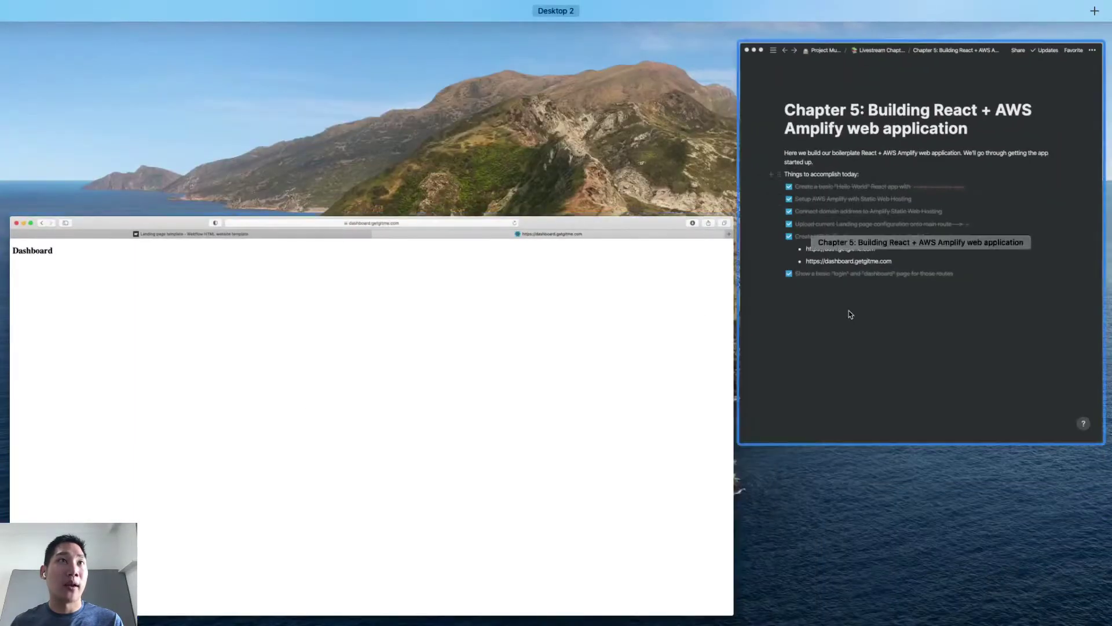
click(850, 314)
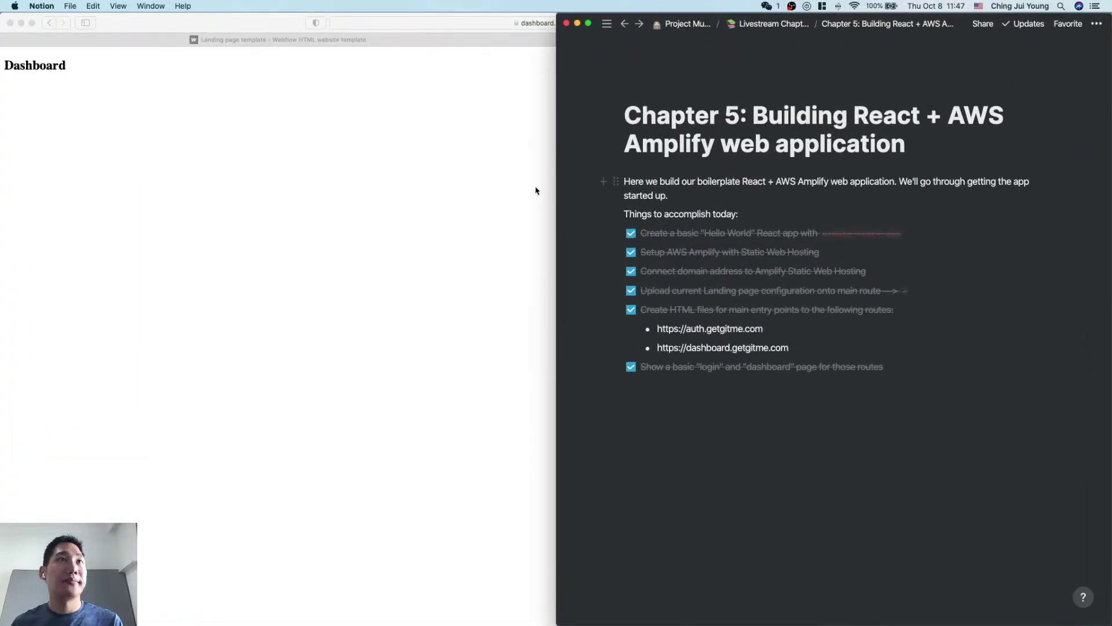
Step: Open the Chapter 6 page on Card and View components and the Chapter 7 page on Github OAuth authentication to review their tasks
mouse_move(560, 197)
click(620, 351)
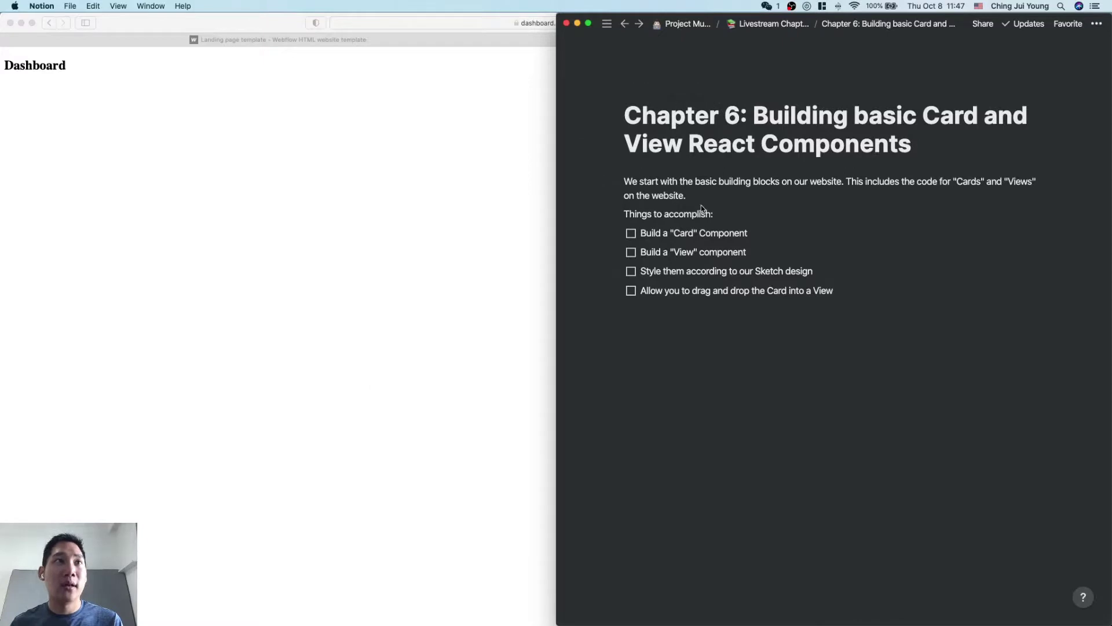
mouse_move(562, 197)
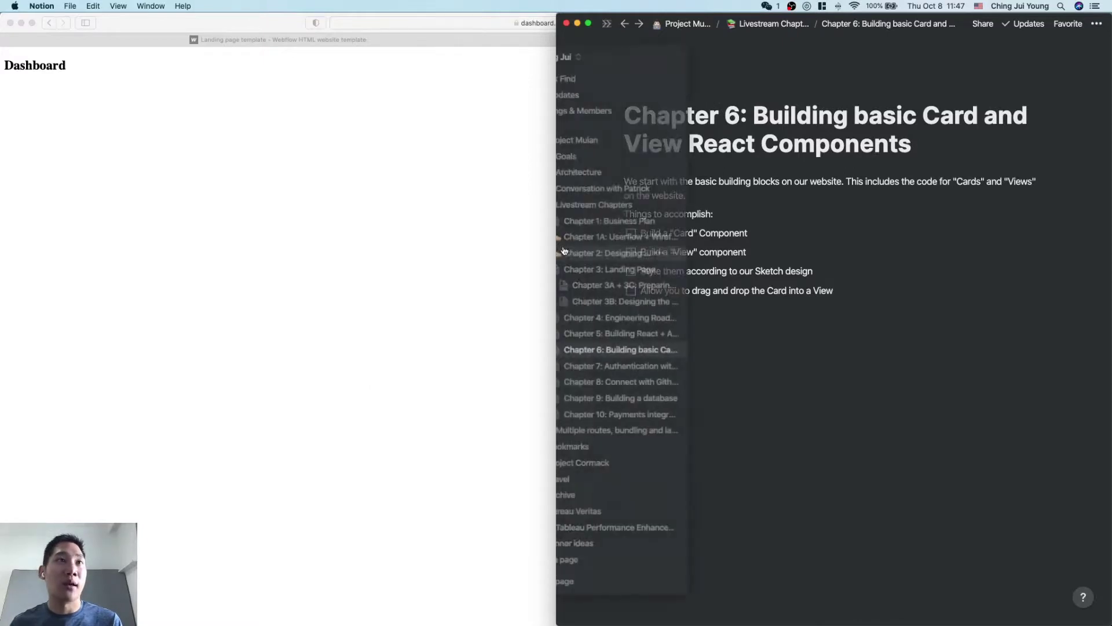
click(652, 367)
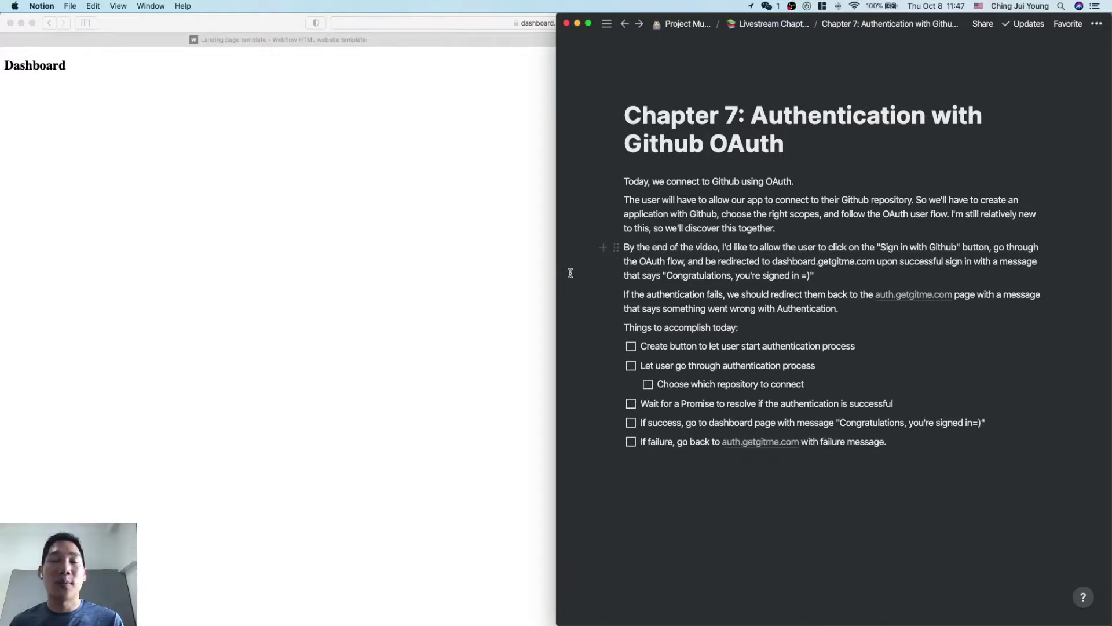
Step: Review the planned work on the Chapter 8 Github API, Chapter 9 database and Chapter 10 Stripe payments pages
mouse_move(559, 271)
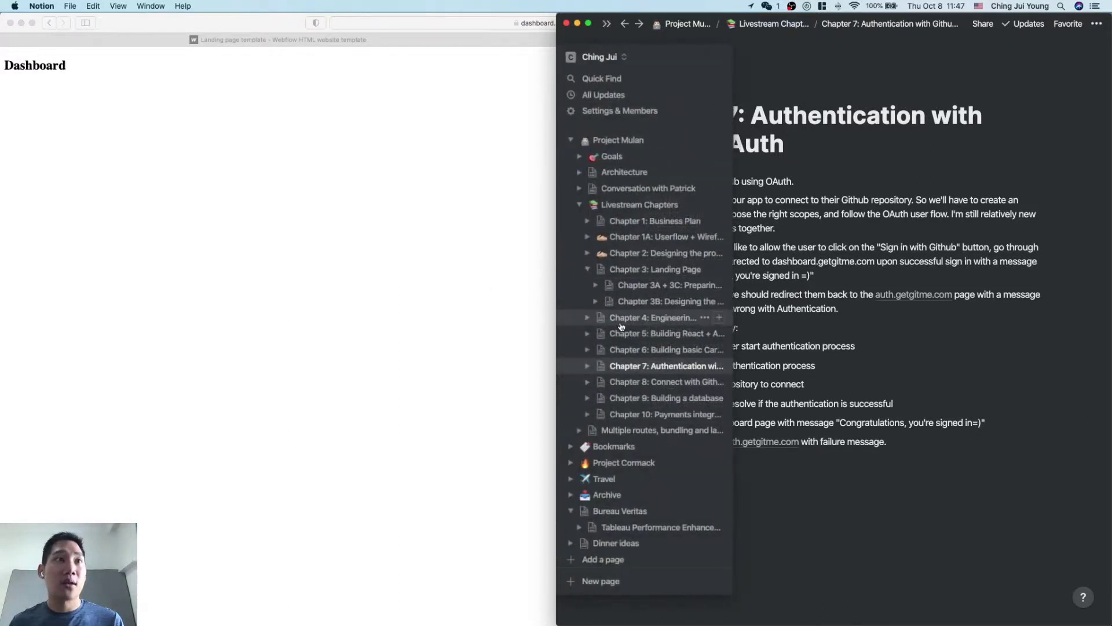
click(637, 385)
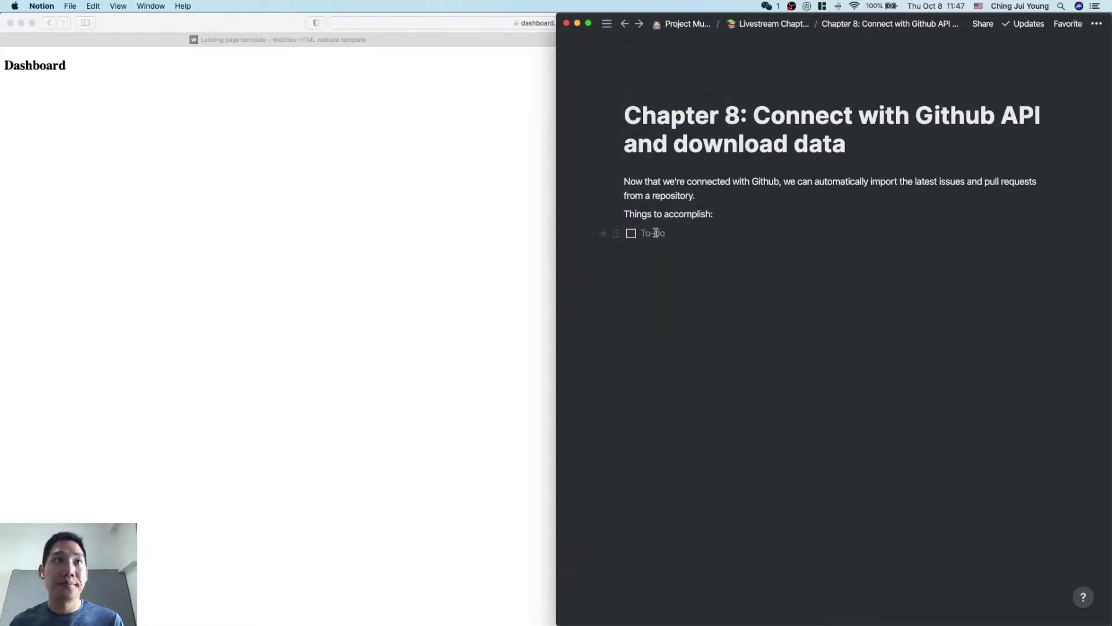
mouse_move(568, 286)
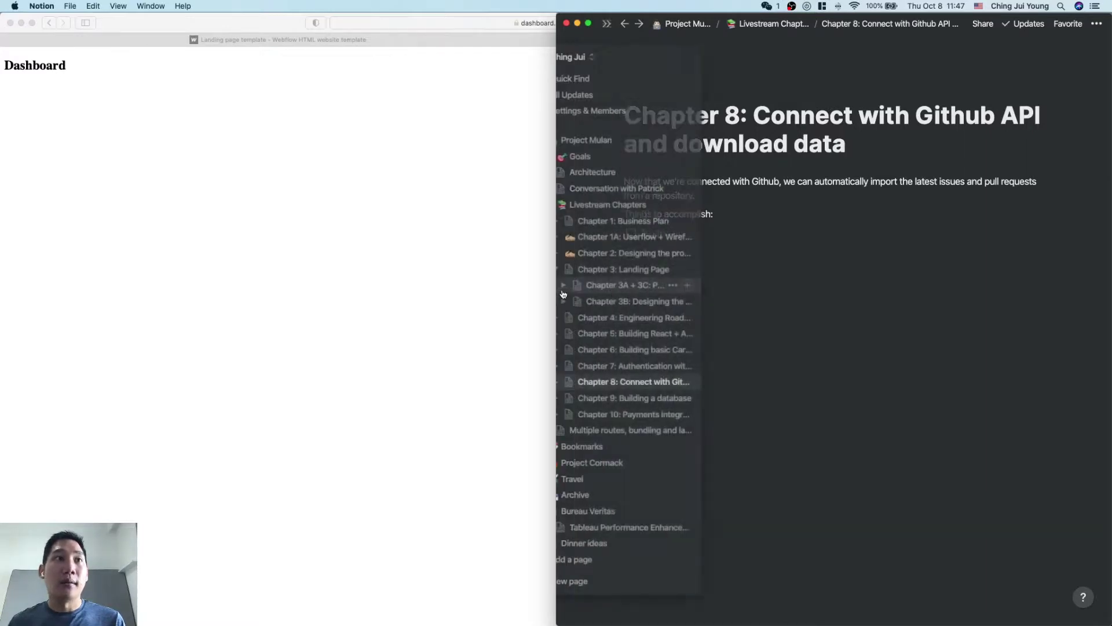
click(639, 399)
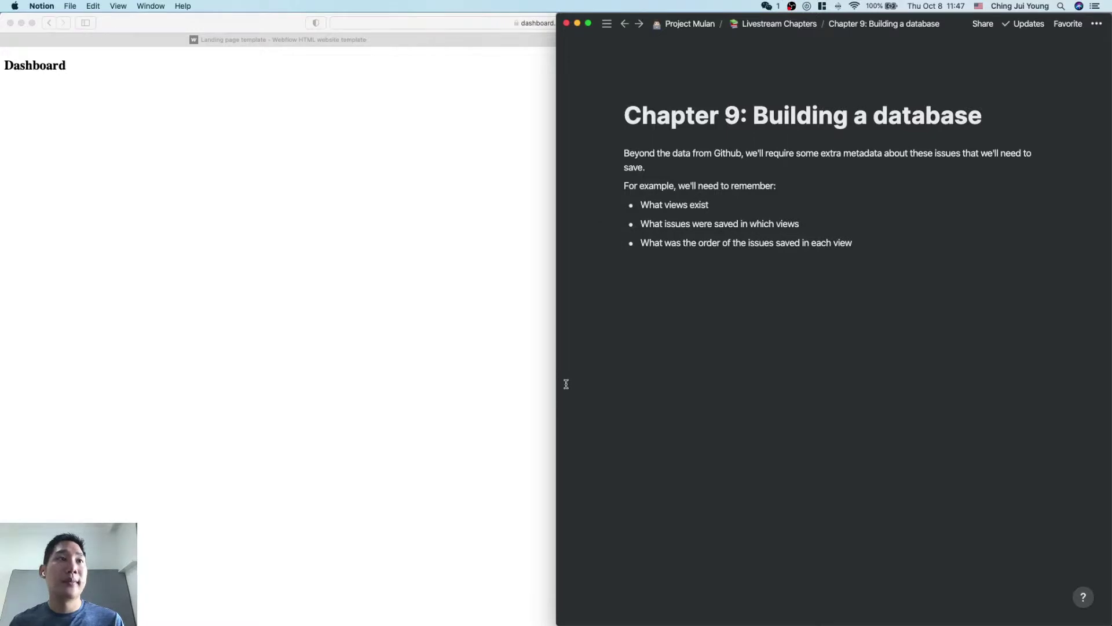
mouse_move(566, 383)
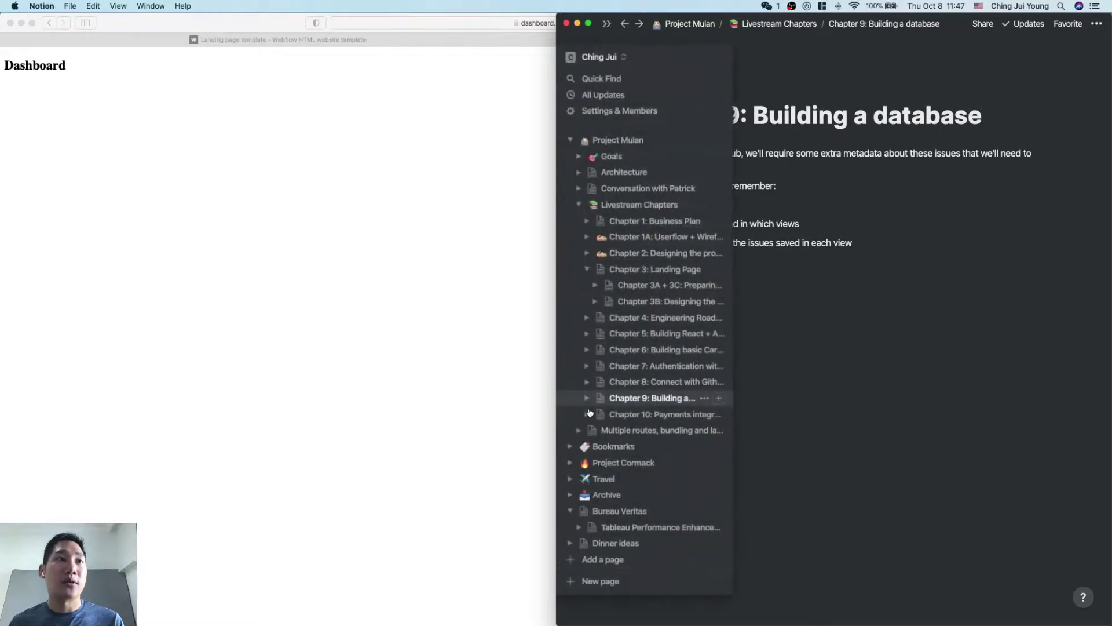
click(626, 415)
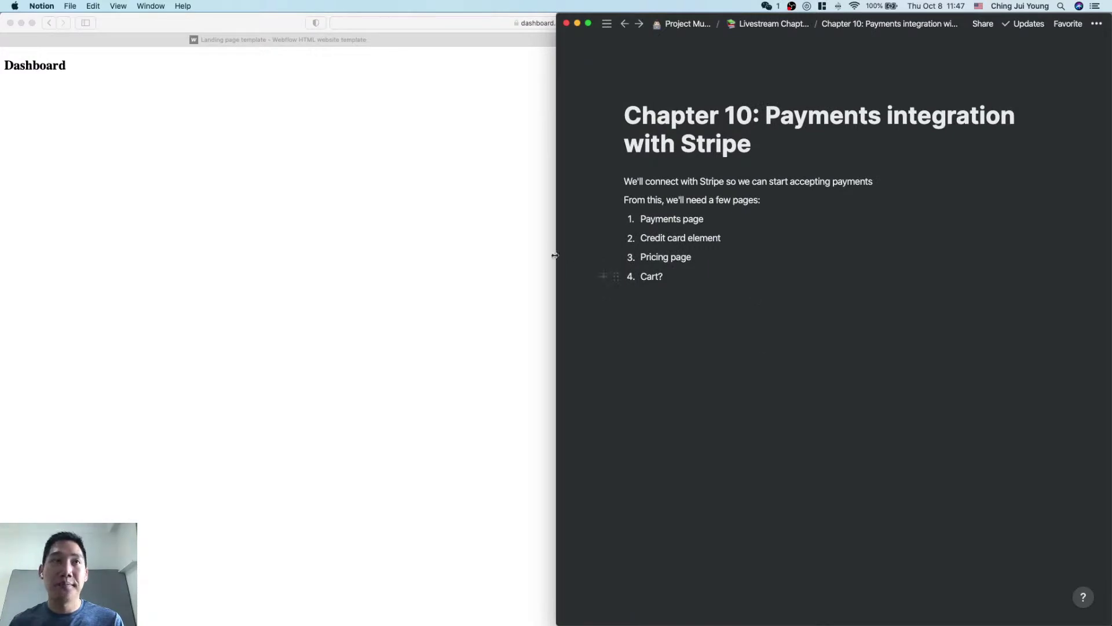
Step: On the Goals page, turn the short term goal into a bullet reading "Build a SaaS business within 30 days (by 25 October)"
mouse_move(558, 242)
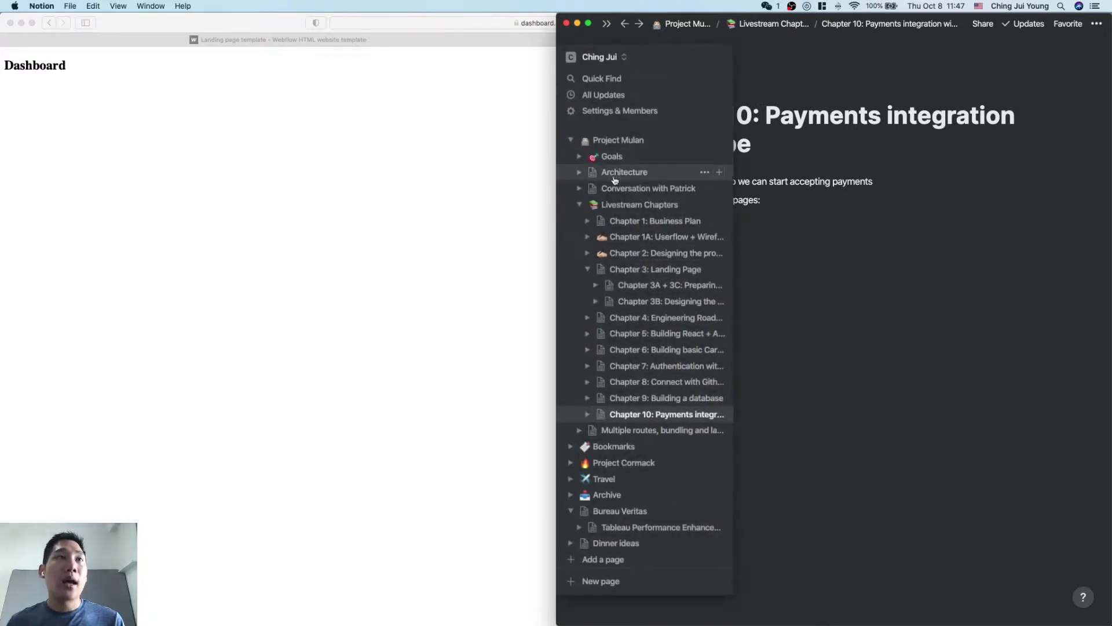
click(614, 156)
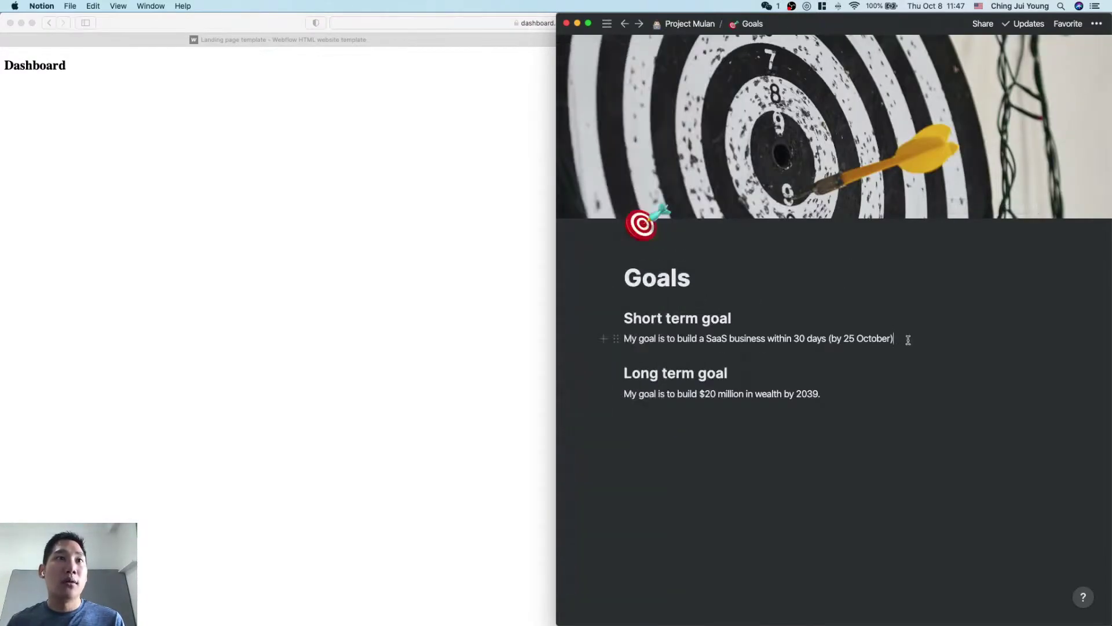
text(-)
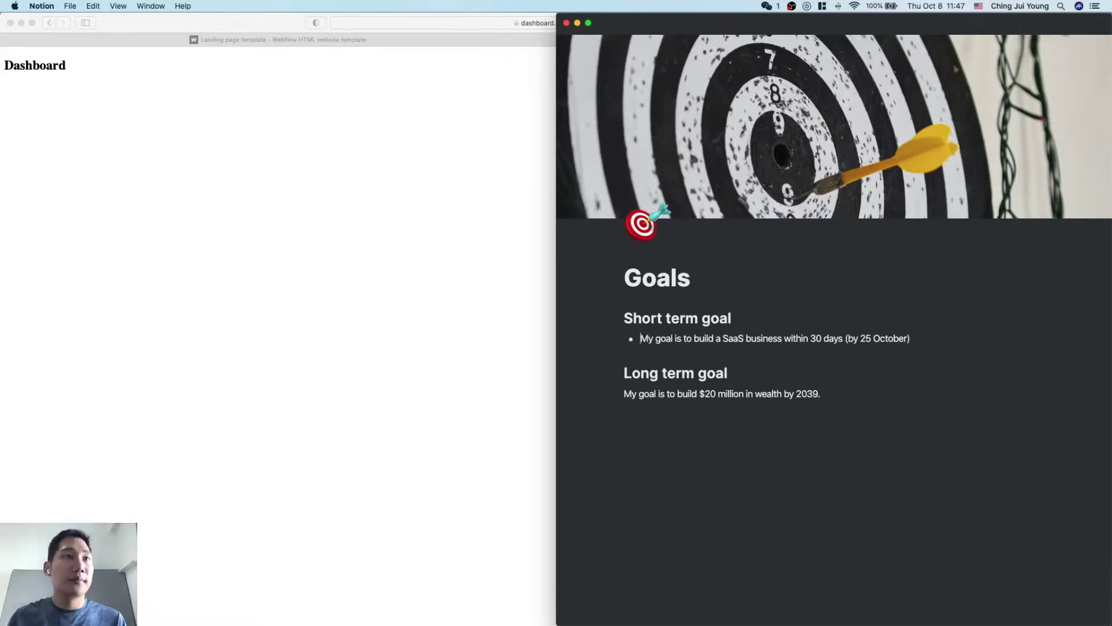
click(692, 338)
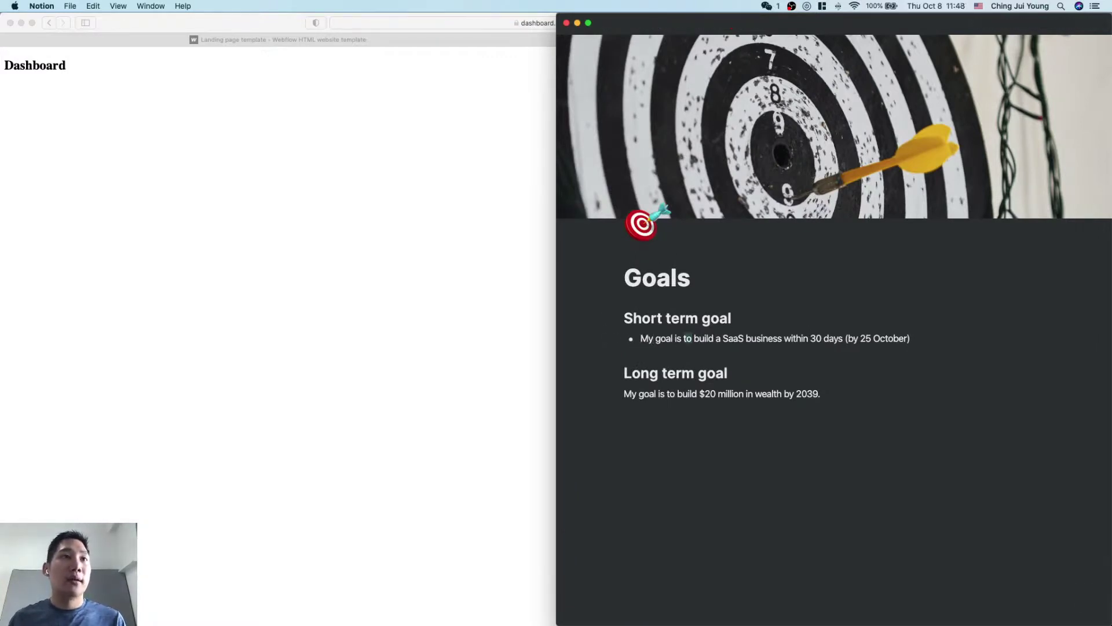
key(super+shift+Left)
key(BackSpace)
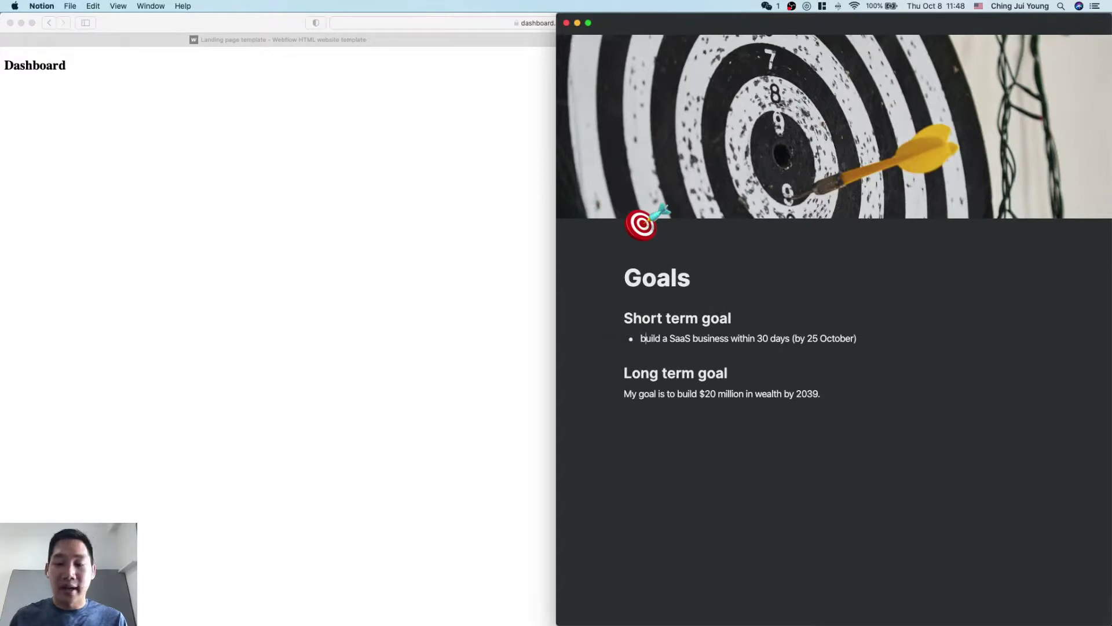
key(BackSpace)
text(B)
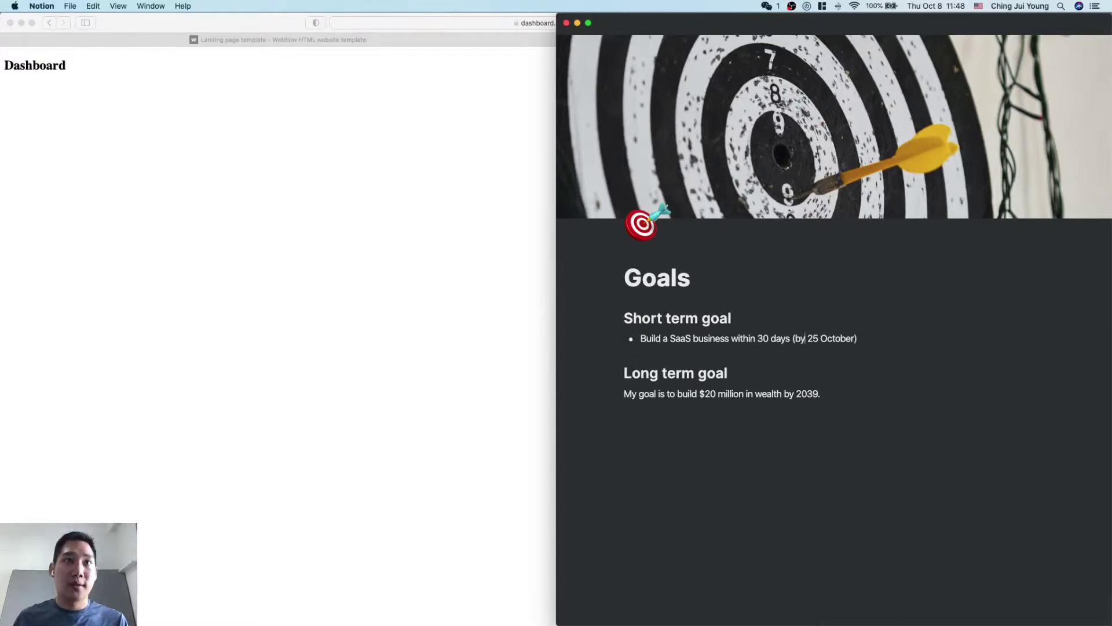
Step: Add a second short term goal bullet: "1 x subscription, $50 / year subscription by 25 October"
key(Return)
text(1)
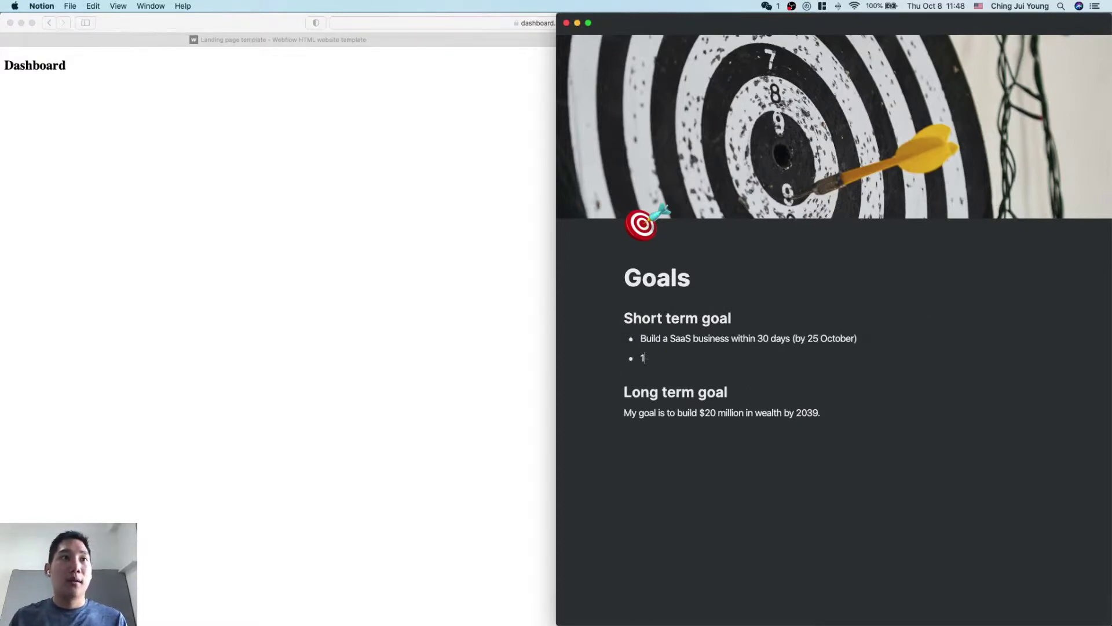
text( x subscription @)
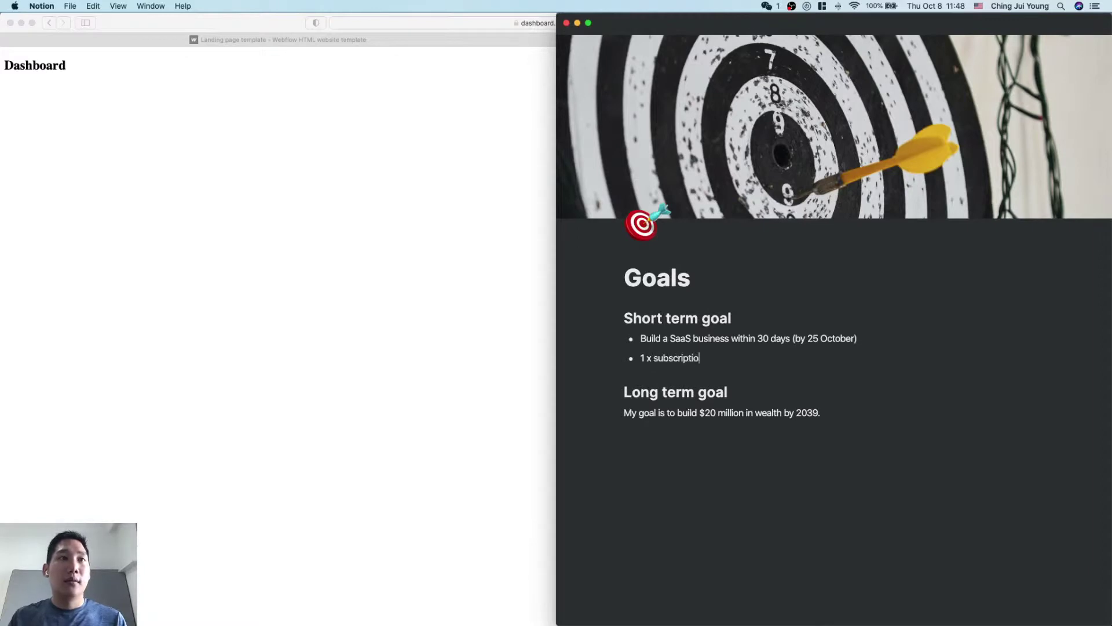
key(BackSpace)
key(BackSpace)
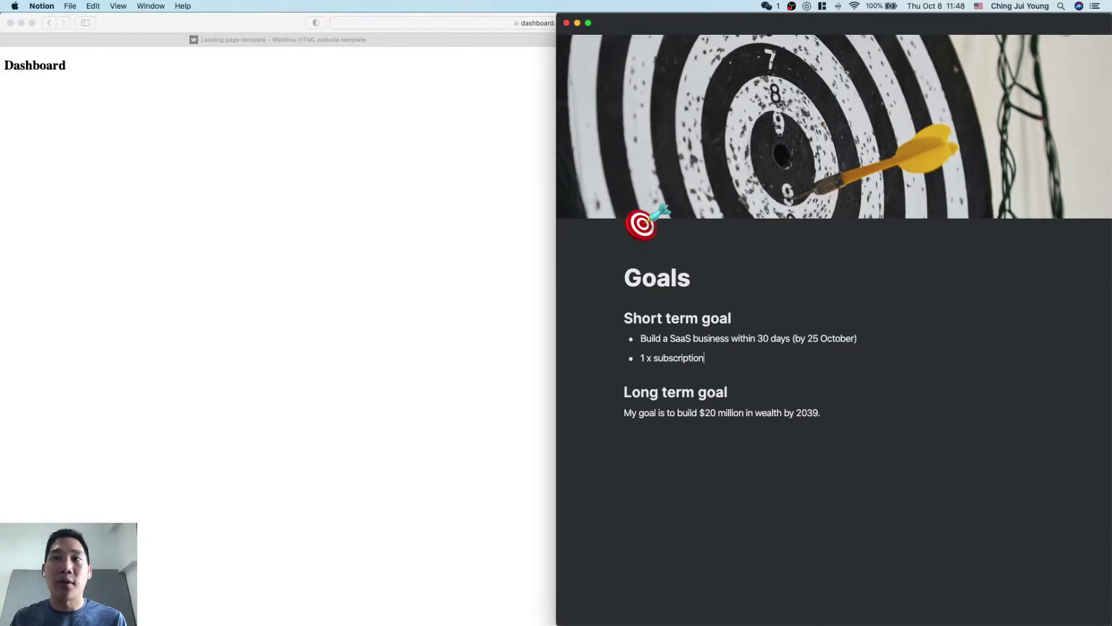
text(50)
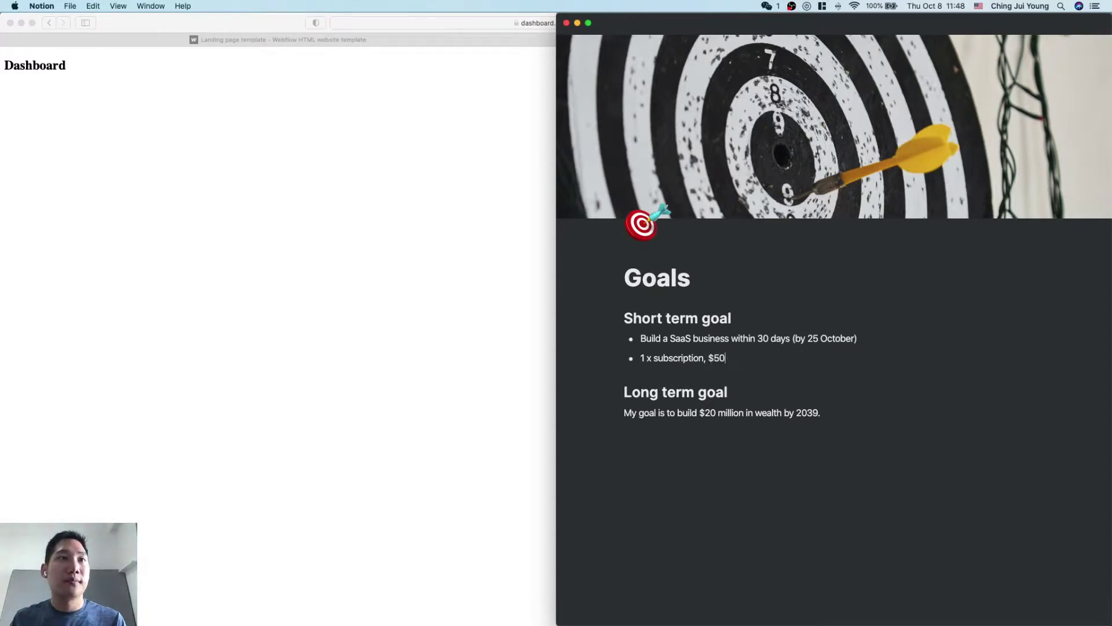
text( / year subscription)
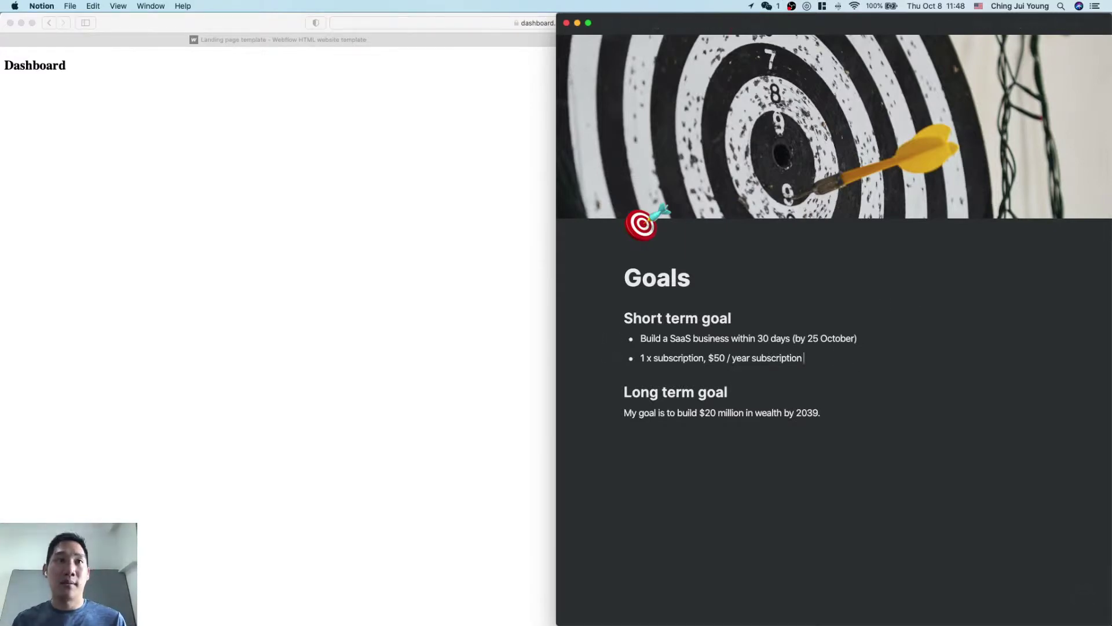
text( by 25 October)
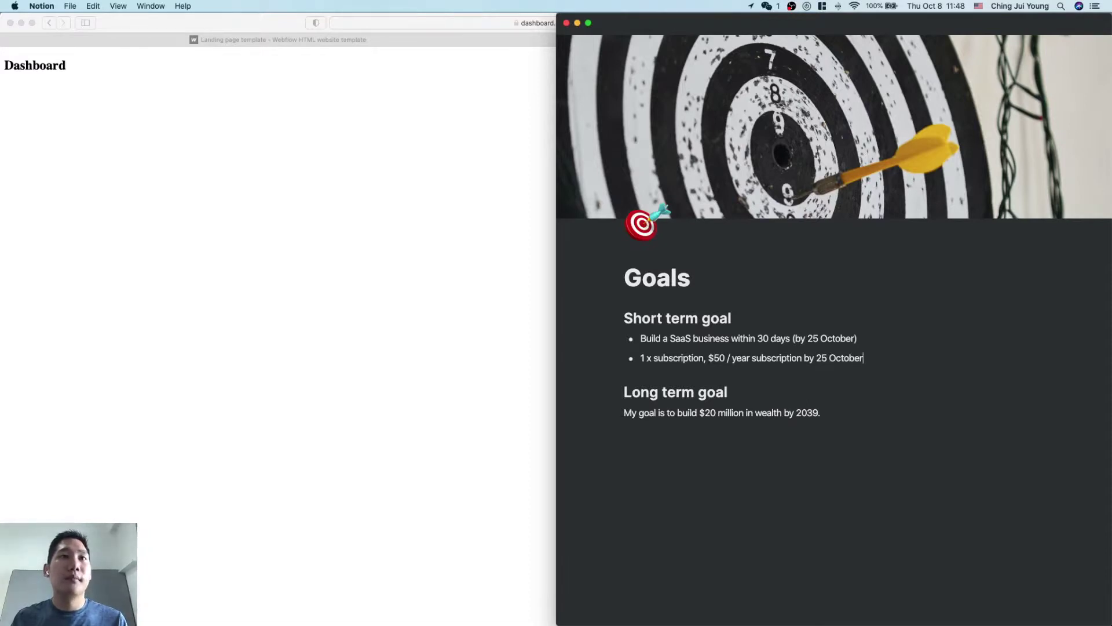
Step: Try rewording the subscription goal's deadline to start with "end of", and restore "25 October"
key(alt+BackSpace)
key(alt+BackSpace)
text(end of)
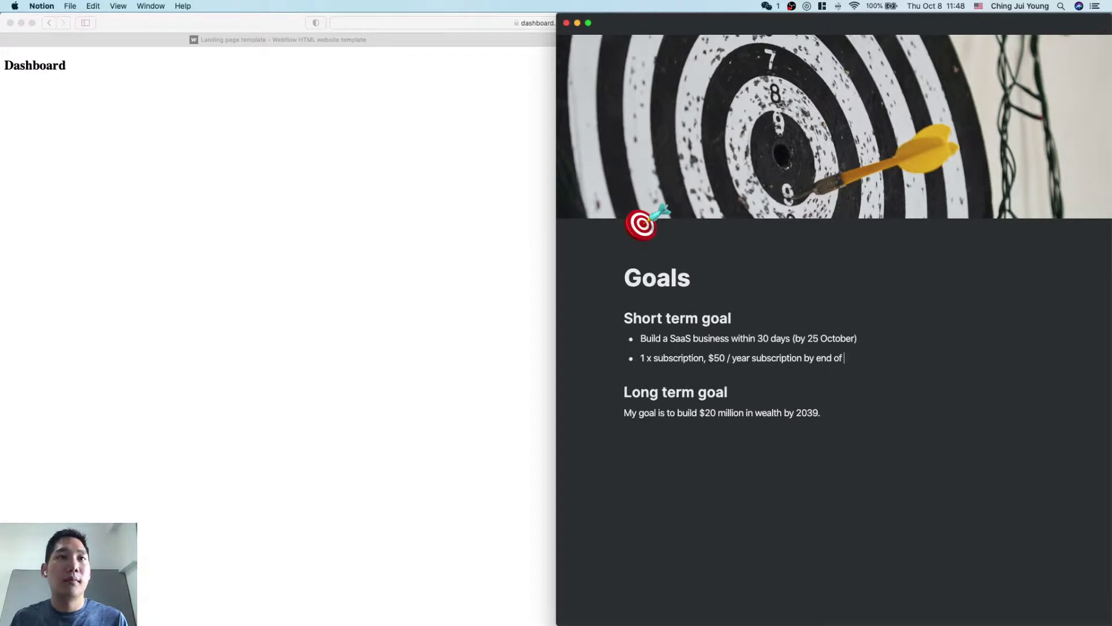
text(proj)
key(BackSpace)
key(BackSpace)
key(BackSpace)
key(BackSpace)
text(sho)
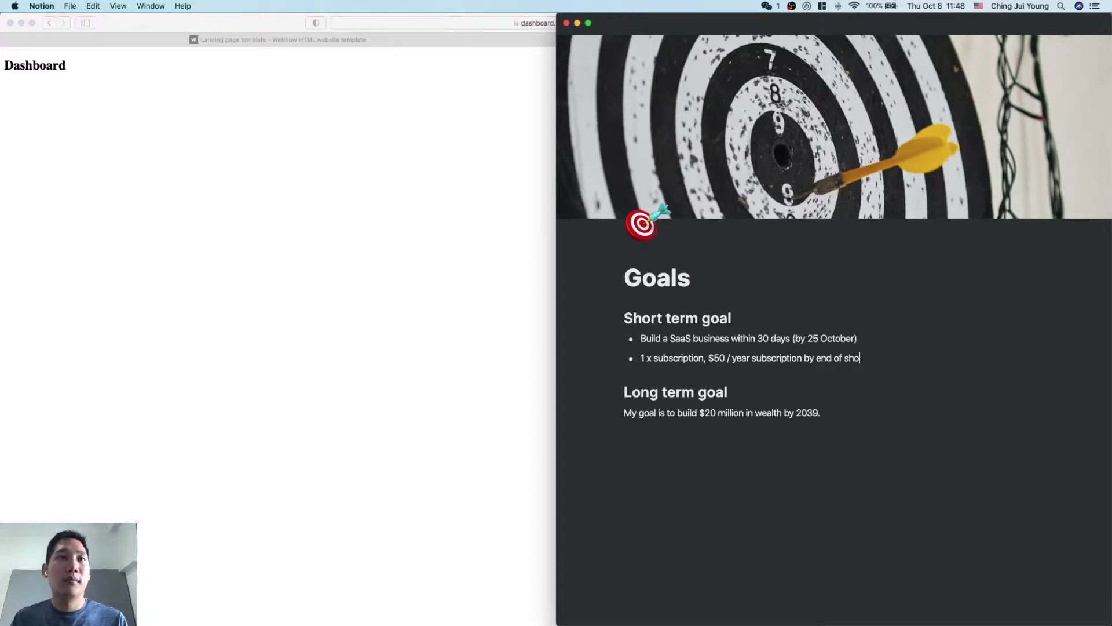
key(alt+BackSpace)
key(alt+BackSpace)
key(alt+BackSpace)
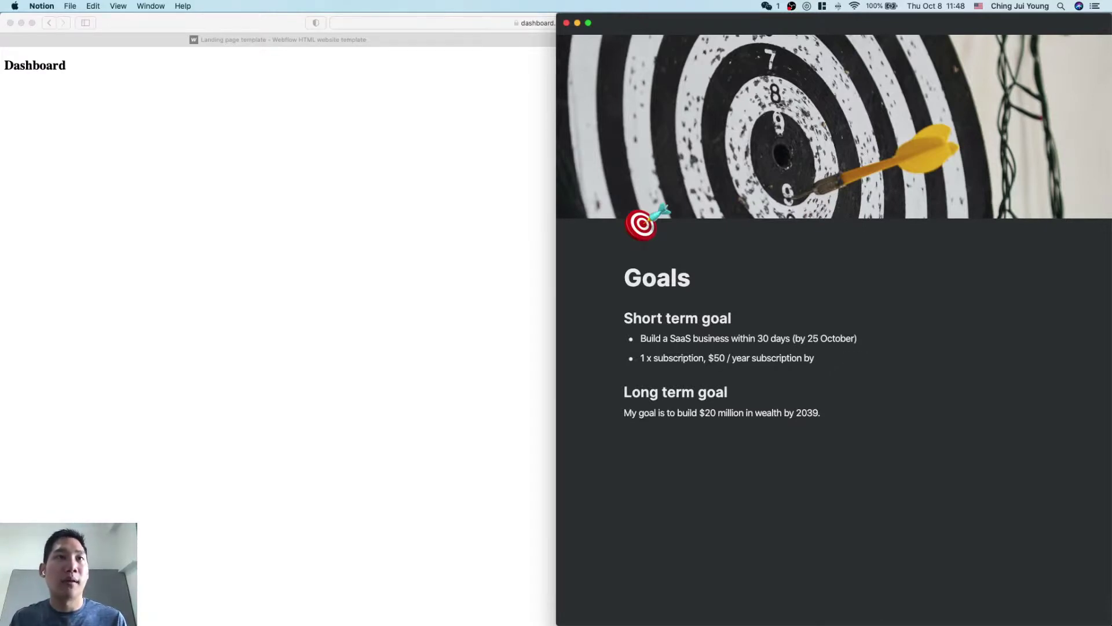
text(25 October)
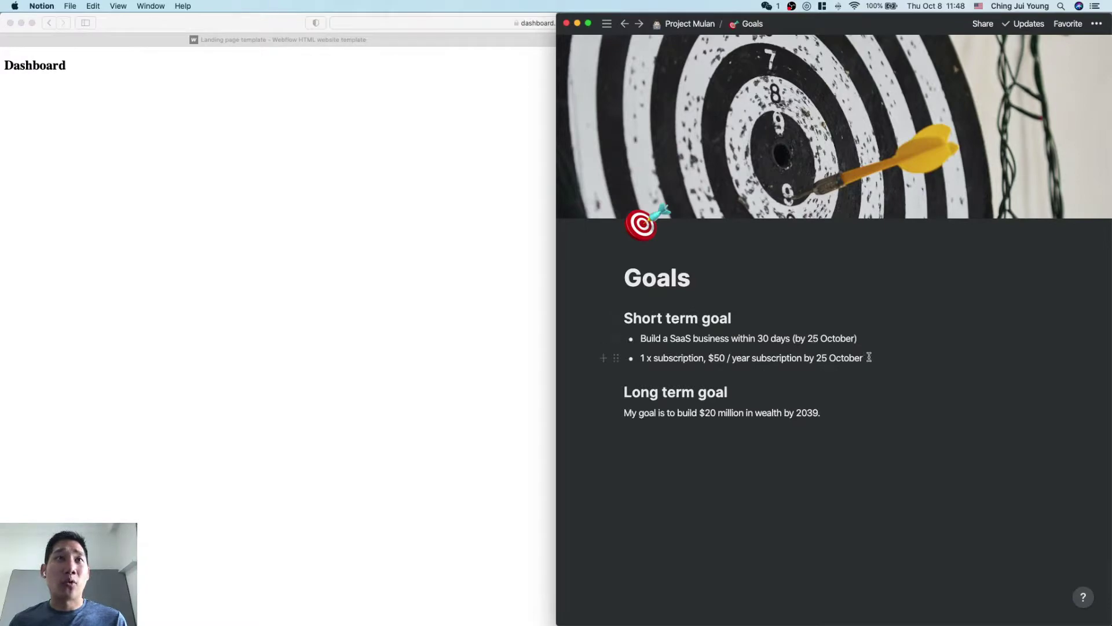
Step: Highlight the subscription goal, switch to Sketch and open the Product page of the Project Mulan document
triple_click(647, 355)
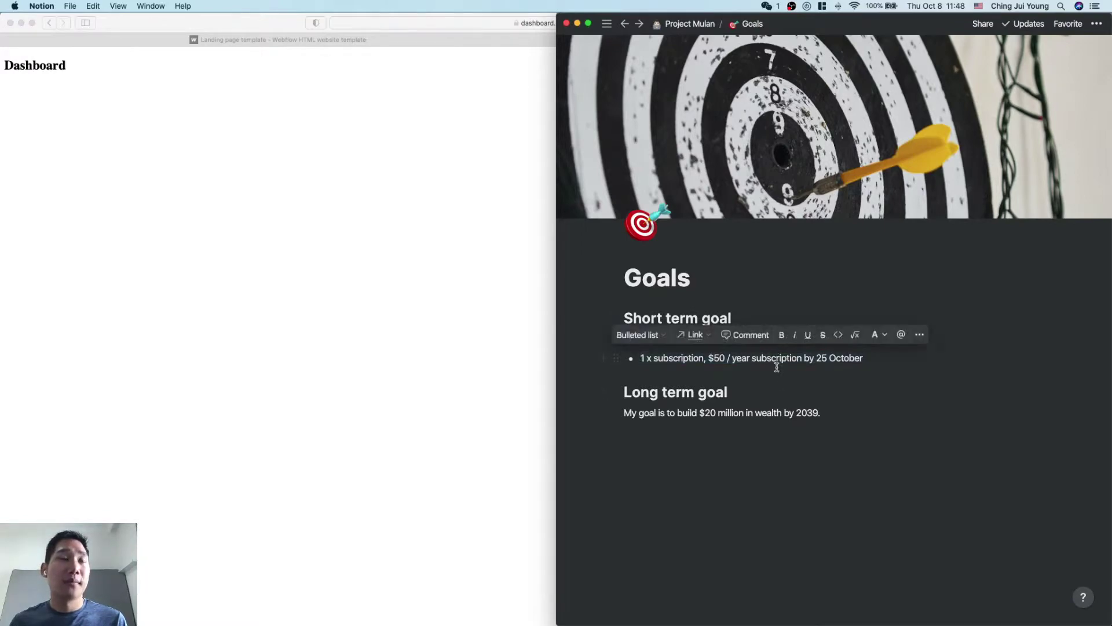
key(ctrl+Up)
click(829, 408)
key(super+space)
text(sket)
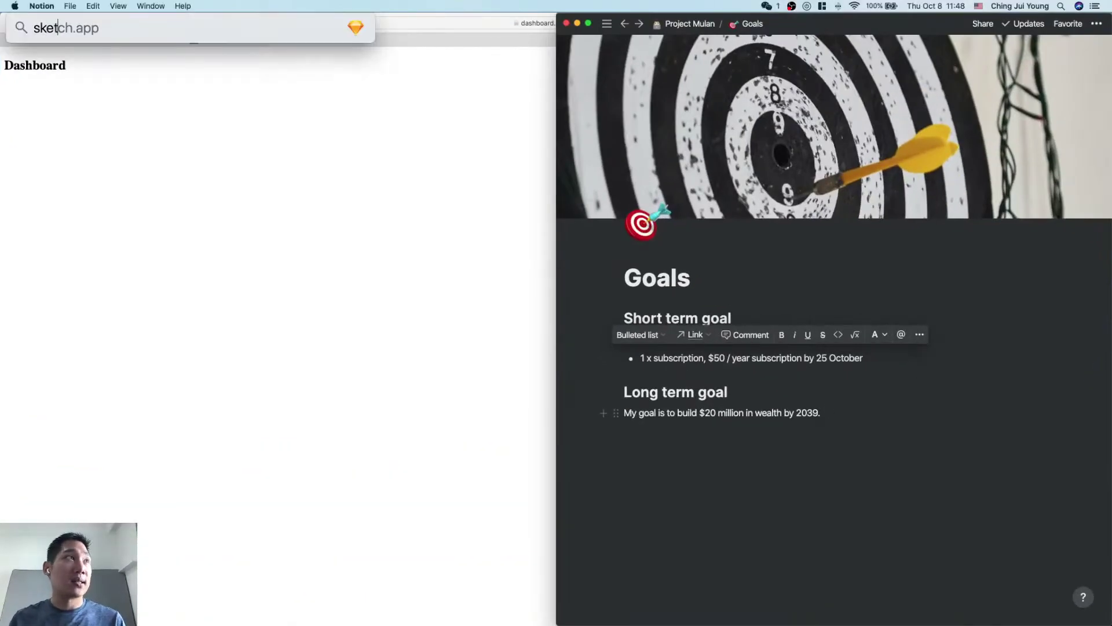
key(Return)
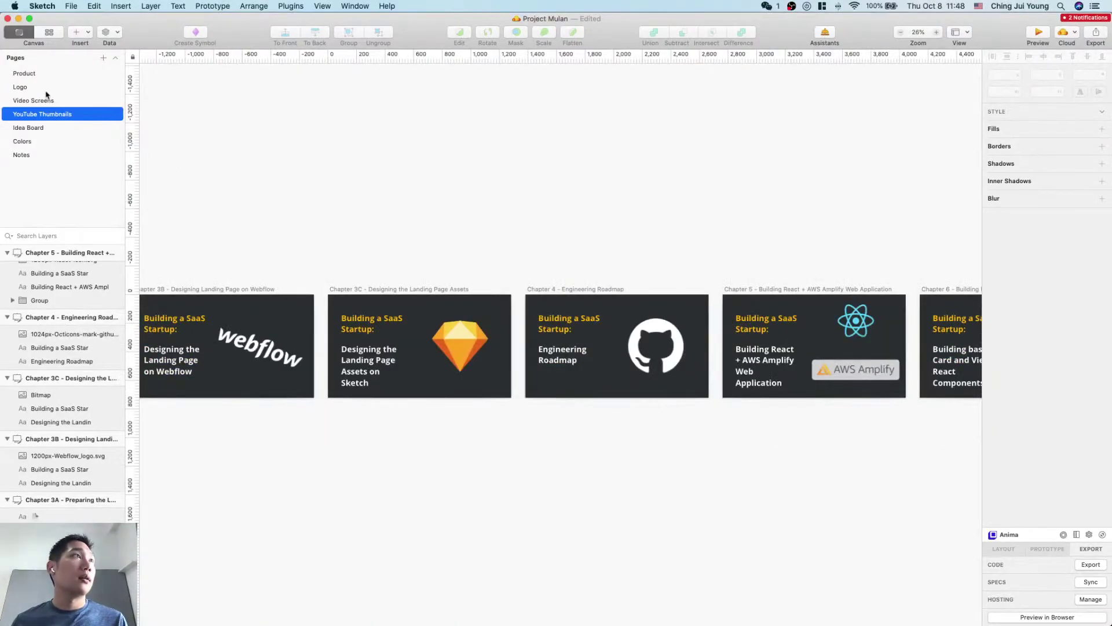
click(40, 77)
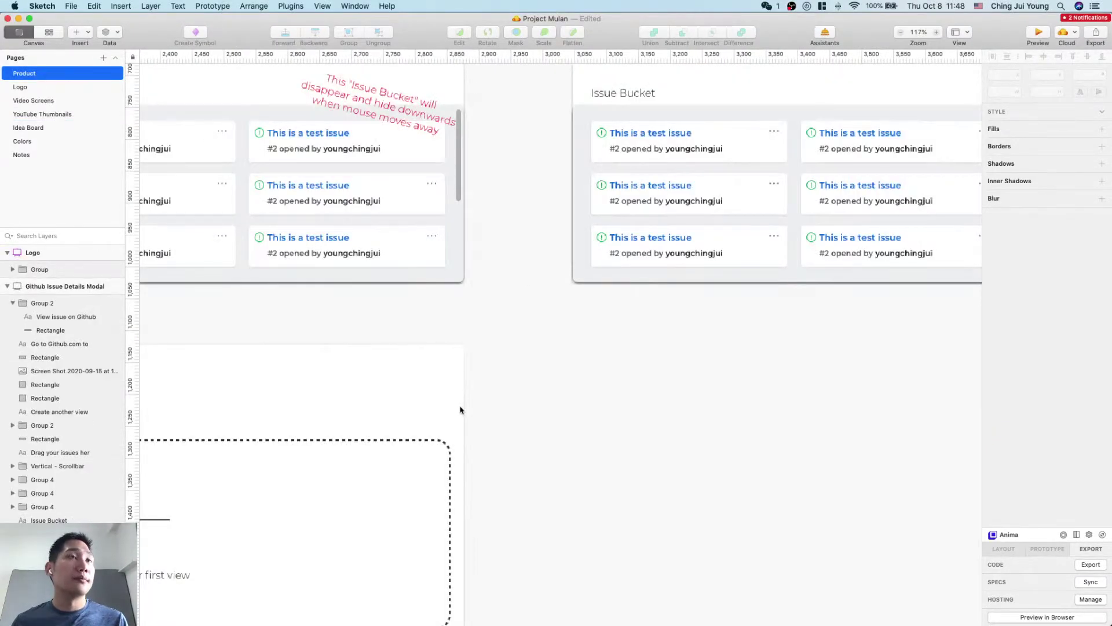
Step: Find the Plans page artboard on the Product canvas and inspect the Premium plan's yearly price
scroll(460, 410, up, 5)
scroll(459, 410, right, 6)
scroll(459, 410, down, 5)
scroll(460, 410, down, 6)
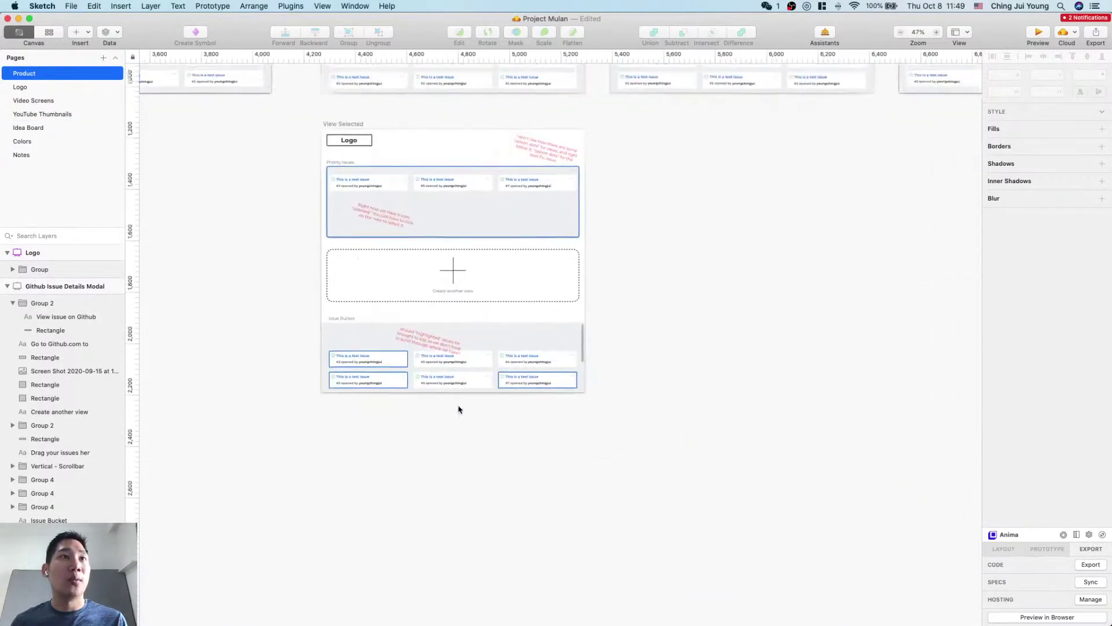
scroll(459, 410, up, 5)
scroll(459, 410, right, 15)
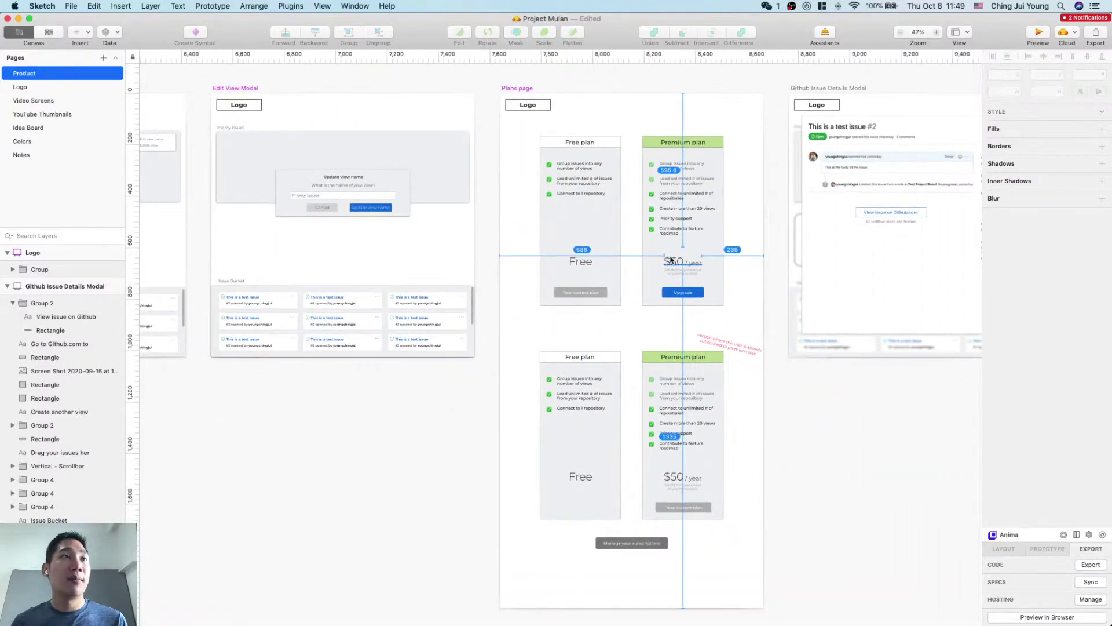
Step: Examine the features listed for the Free and Premium plans in the upper version of the Plans page artboard
scroll(571, 321, up, 6)
scroll(571, 321, up, 5)
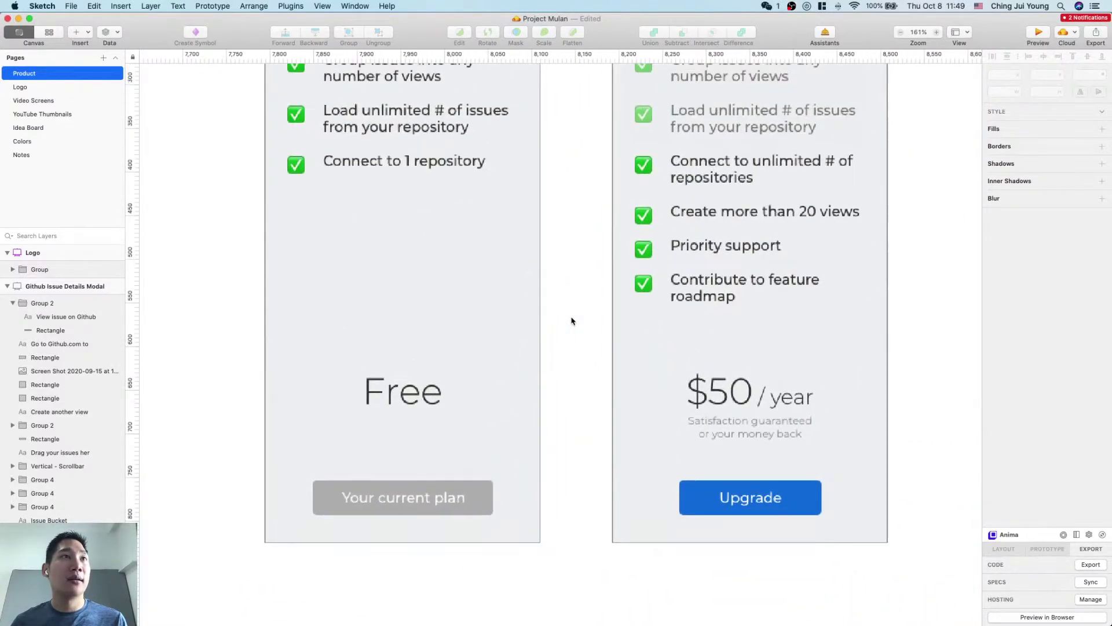
scroll(571, 321, down, 3)
key(alt)
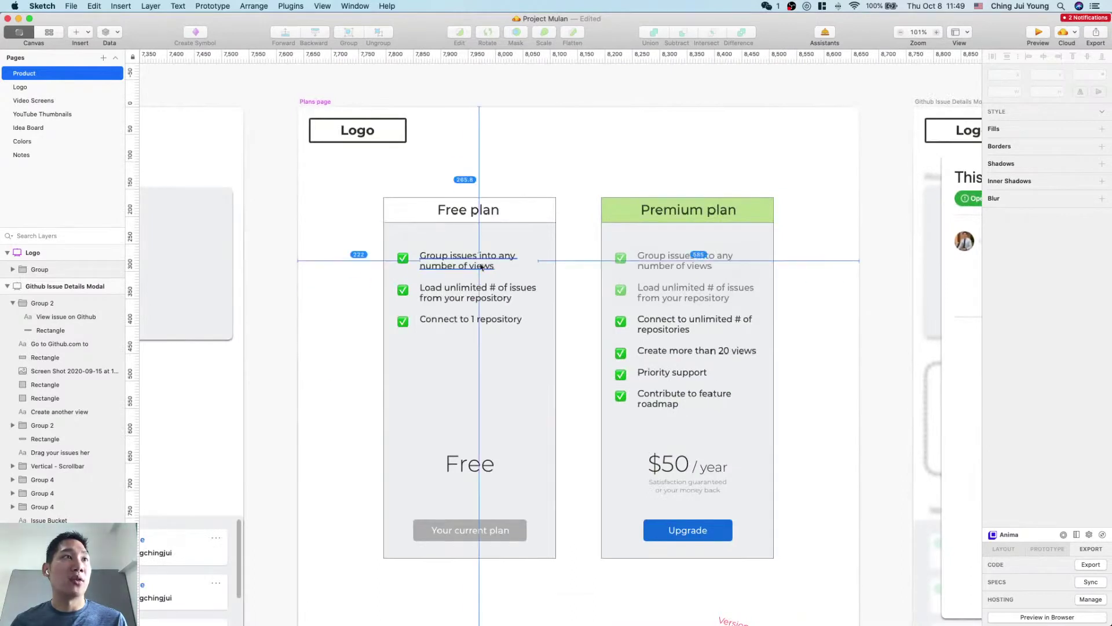
click(482, 266)
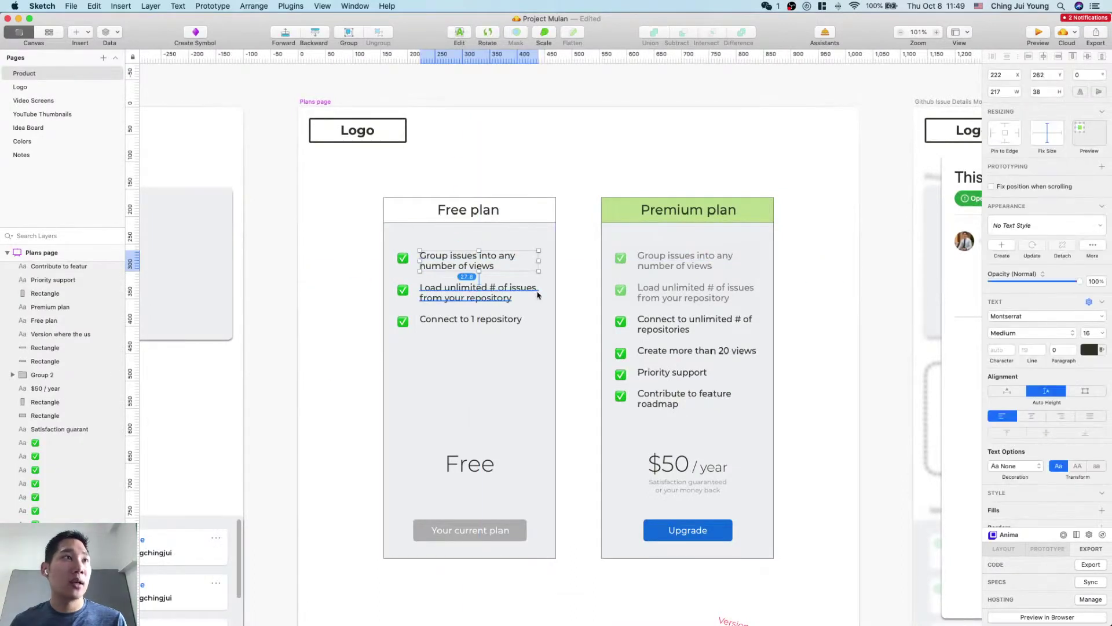
click(567, 283)
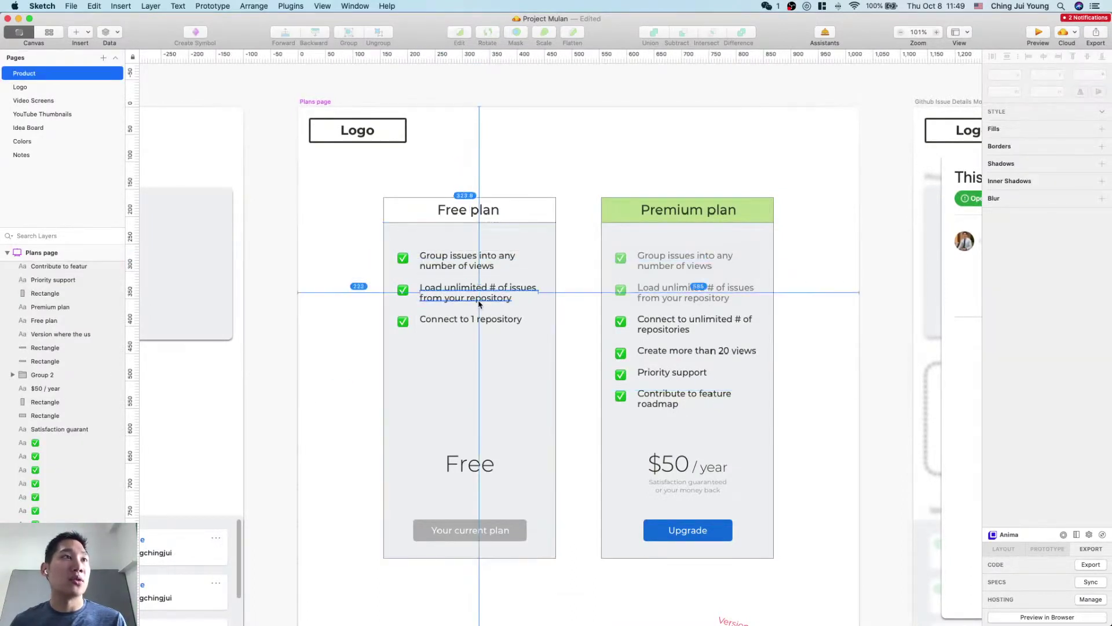
click(487, 318)
click(575, 354)
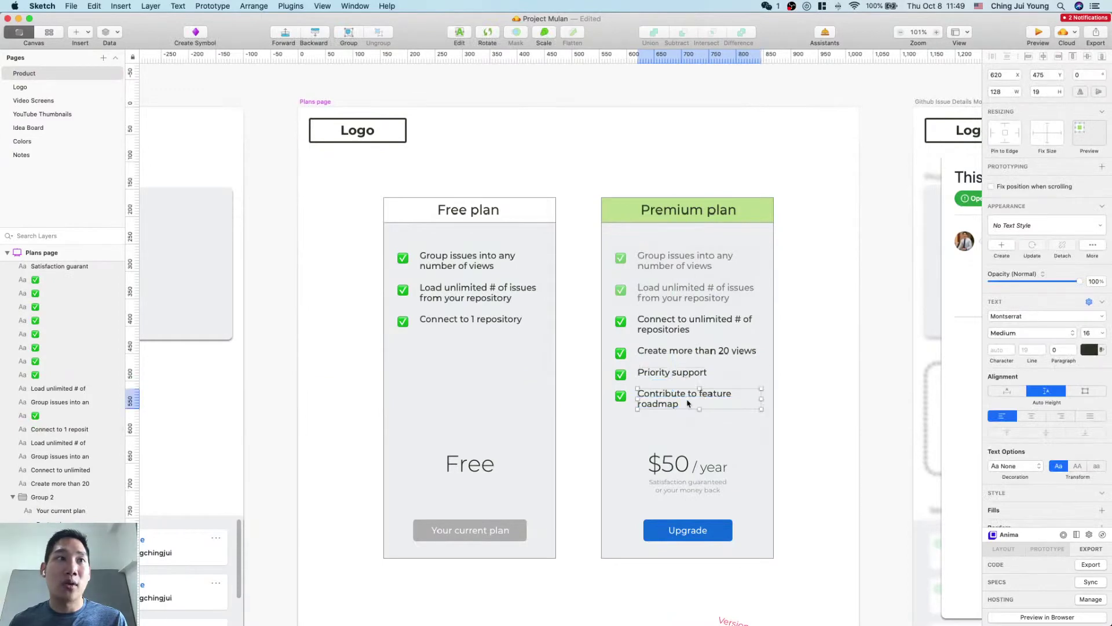
click(827, 422)
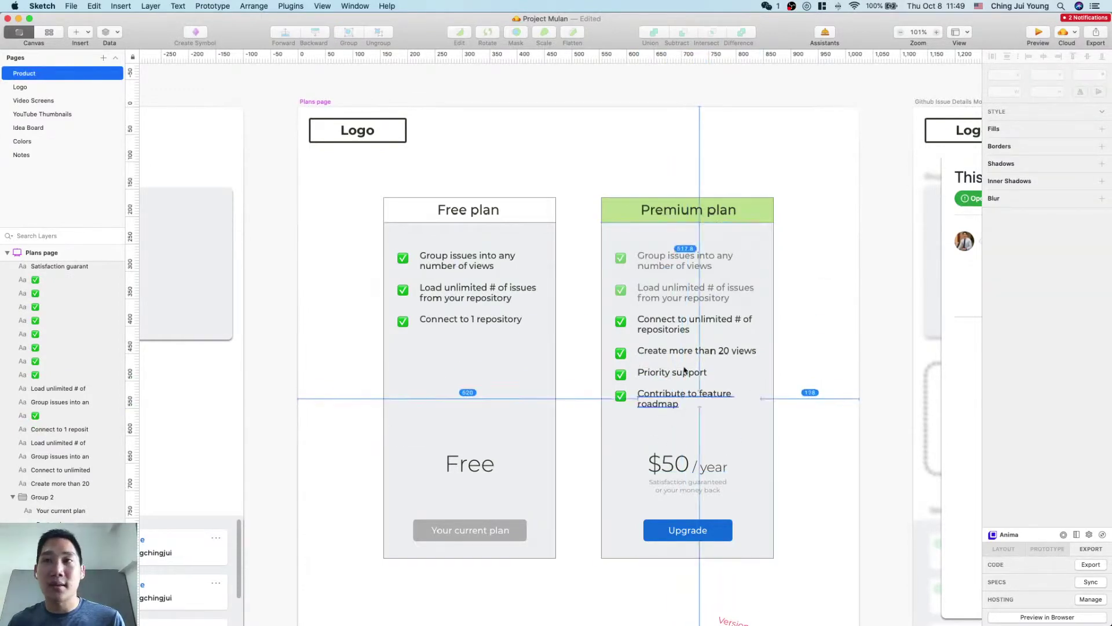
Step: Compare the Premium plan offer with the version below for users who are already subscribed
scroll(732, 458, down, 5)
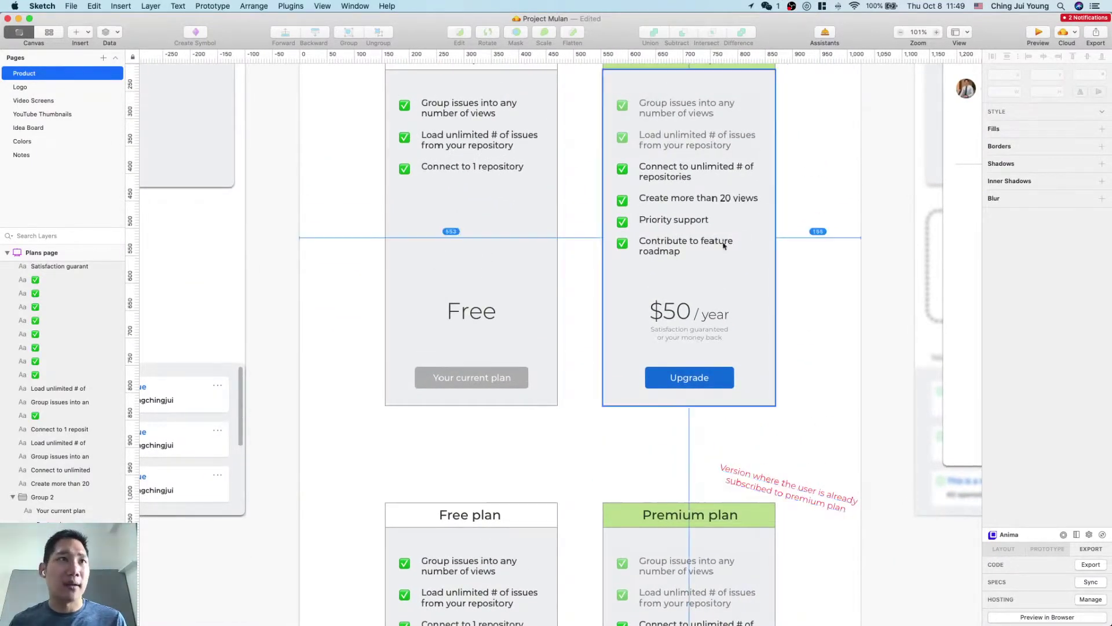
scroll(695, 261, up, 3)
scroll(755, 528, down, 1)
scroll(755, 529, down, 2)
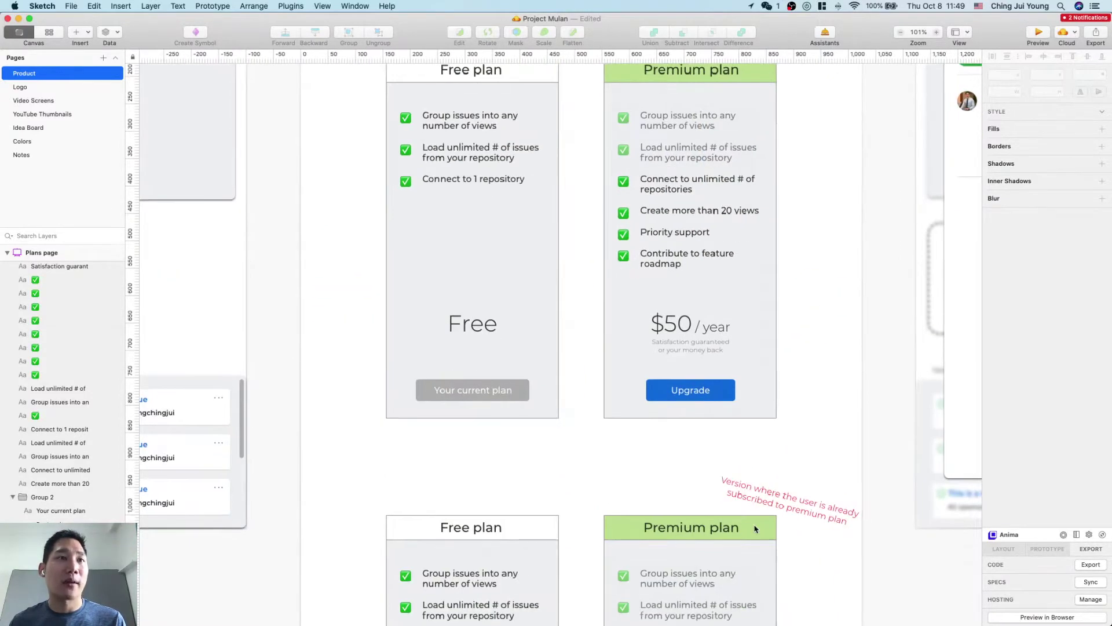
scroll(734, 446, up, 3)
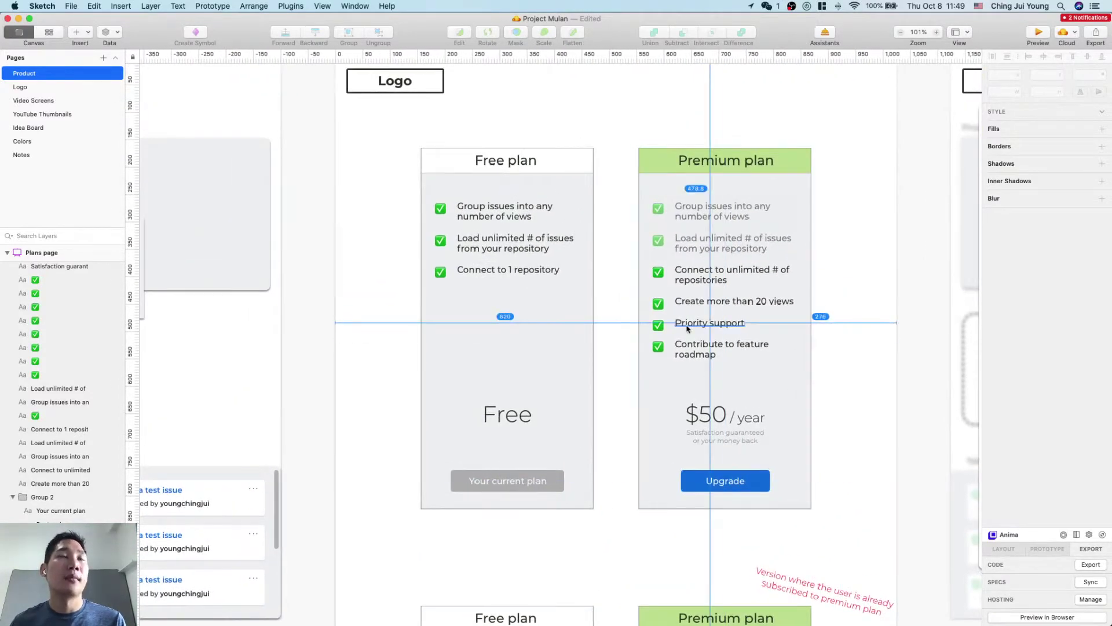
Step: Switch to Safari and bring up the Get.Git.Me landing page
key(ctrl+Up)
click(373, 273)
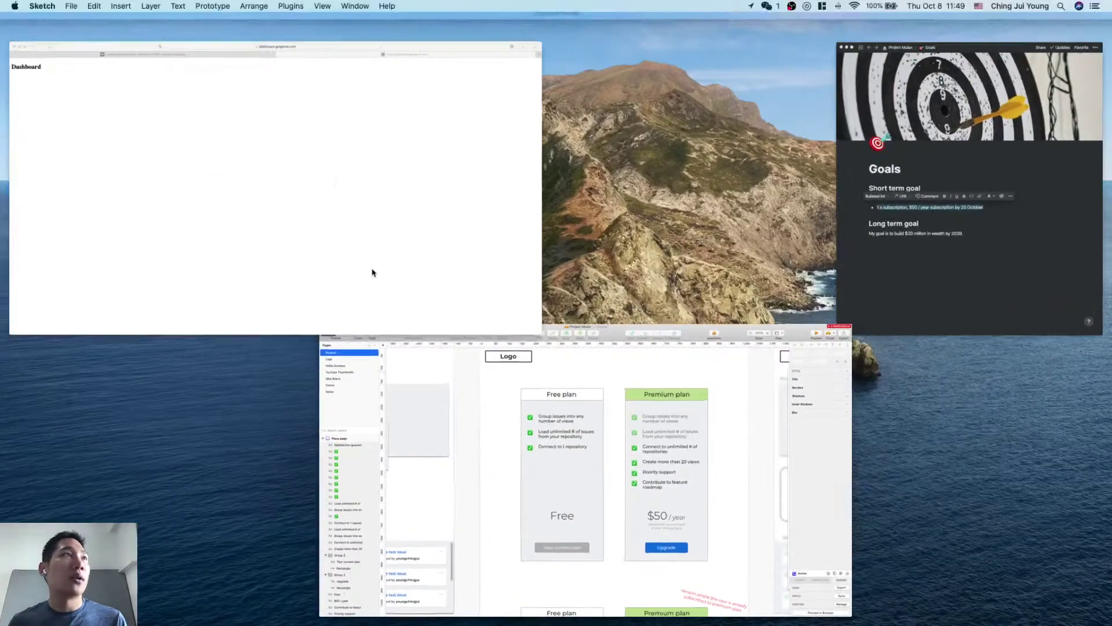
click(379, 40)
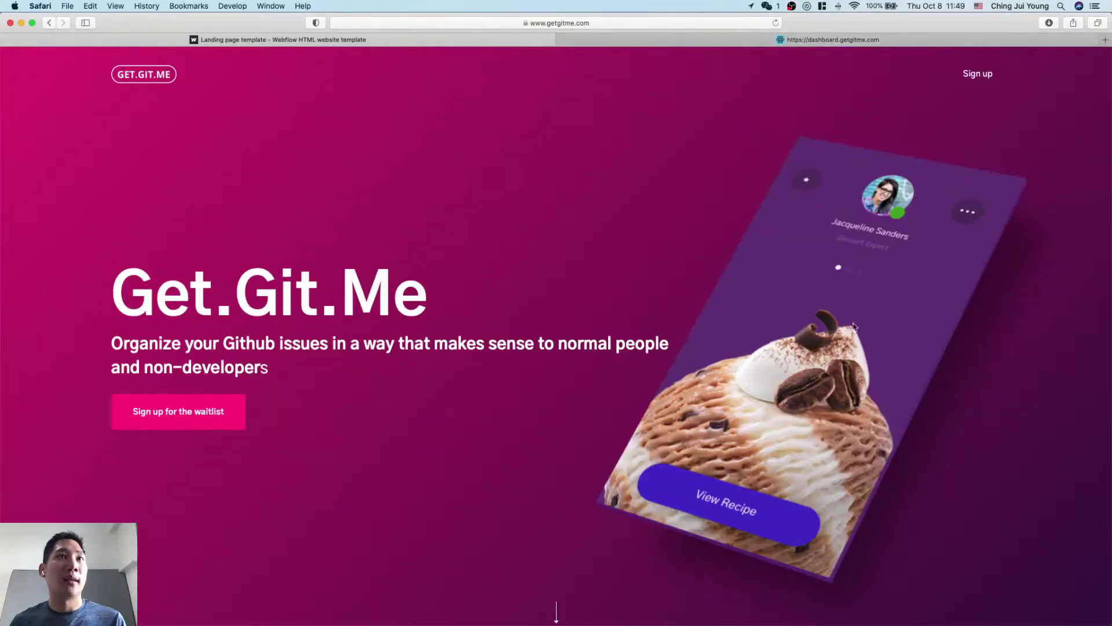
Step: Switch to Notion and open the page "Chapter 3A + 3C: Preparing the Landing Page Copy + Image Assets" by searching for "3a"
key(ctrl+Up)
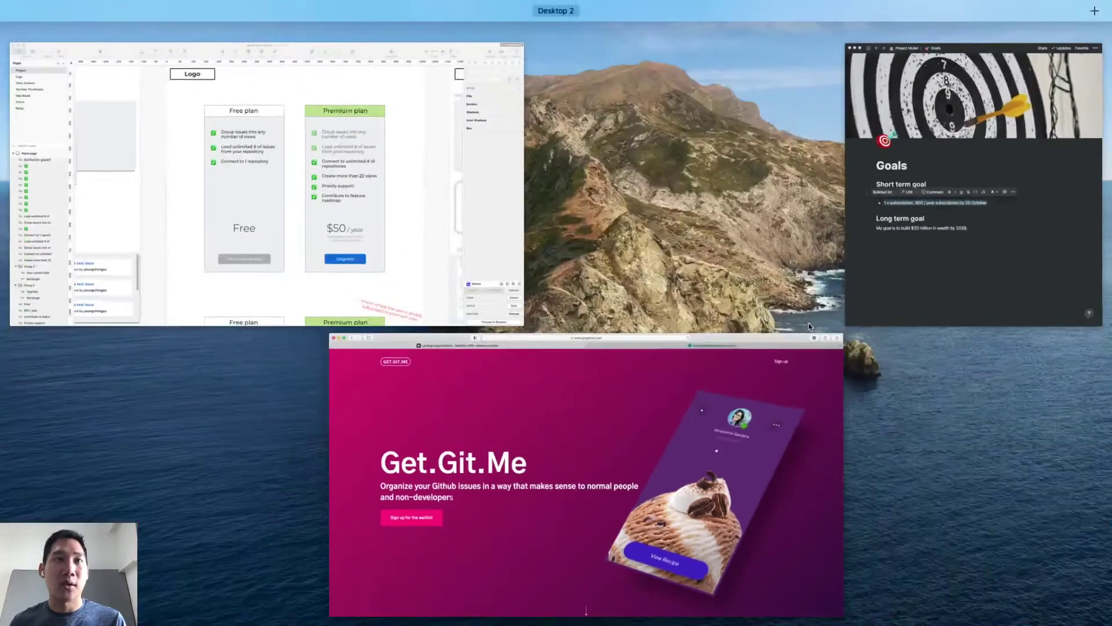
click(964, 308)
mouse_move(561, 190)
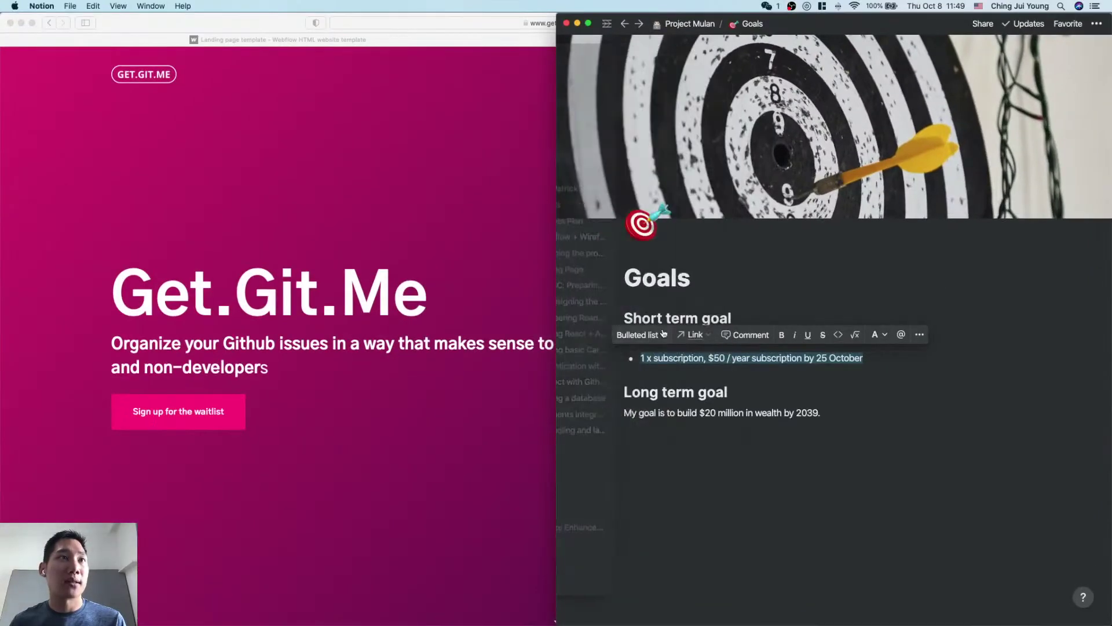
key(super+p)
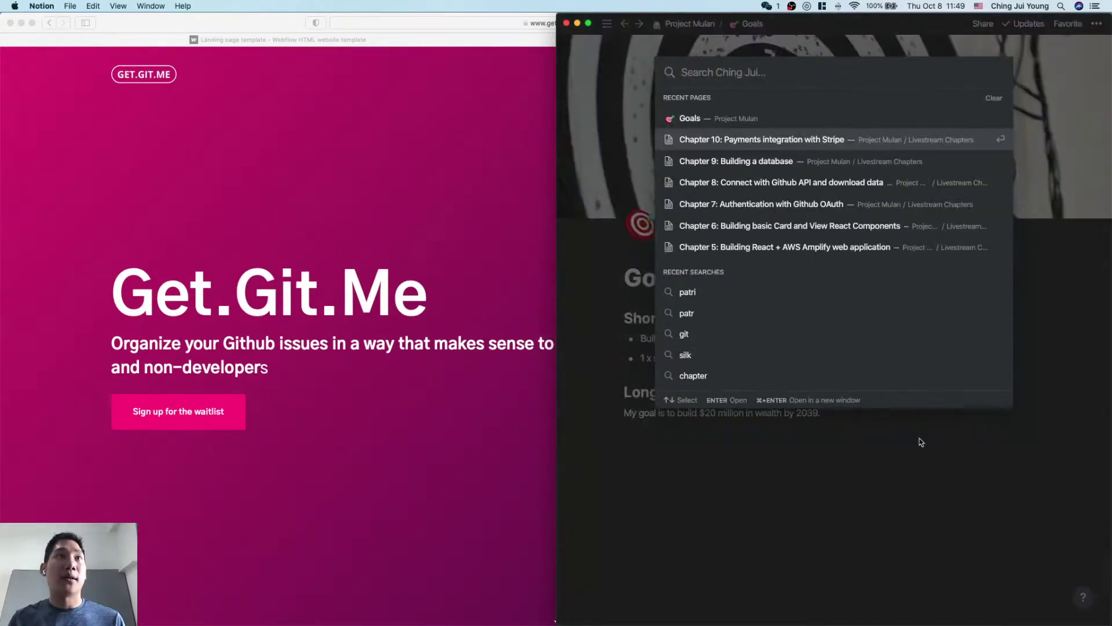
text(3a)
key(BackSpace)
text(a)
key(Return)
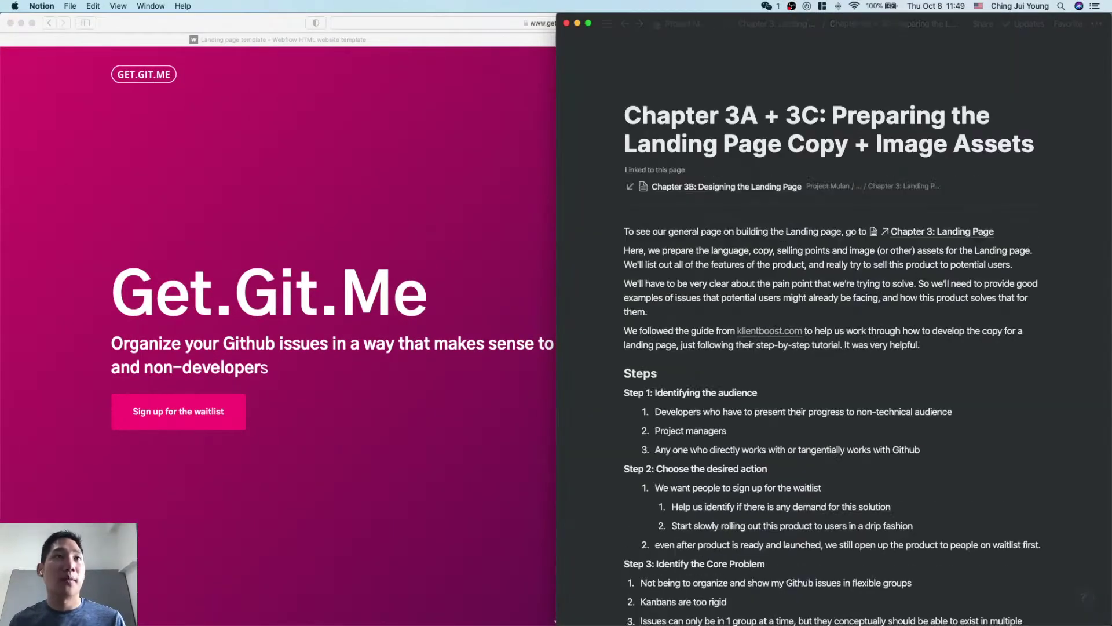
Step: Enlarge the hand-drawn hero page wireframe beside "Step 4: Write the value proposition" and study its layout
scroll(835, 336, down, 15)
scroll(950, 400, up, 2)
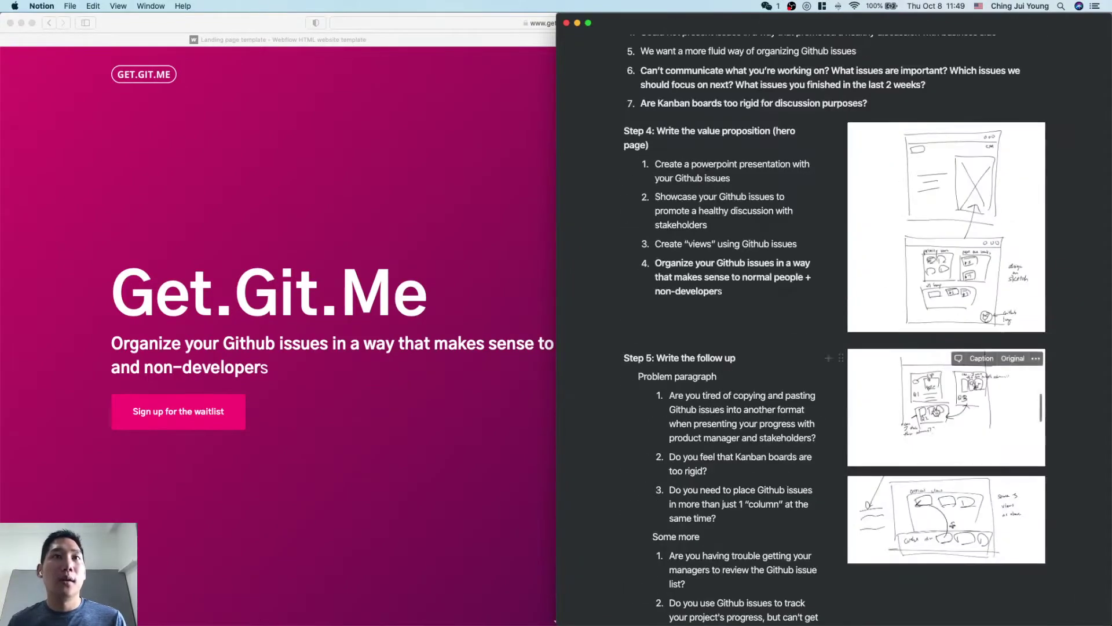
click(978, 211)
click(962, 297)
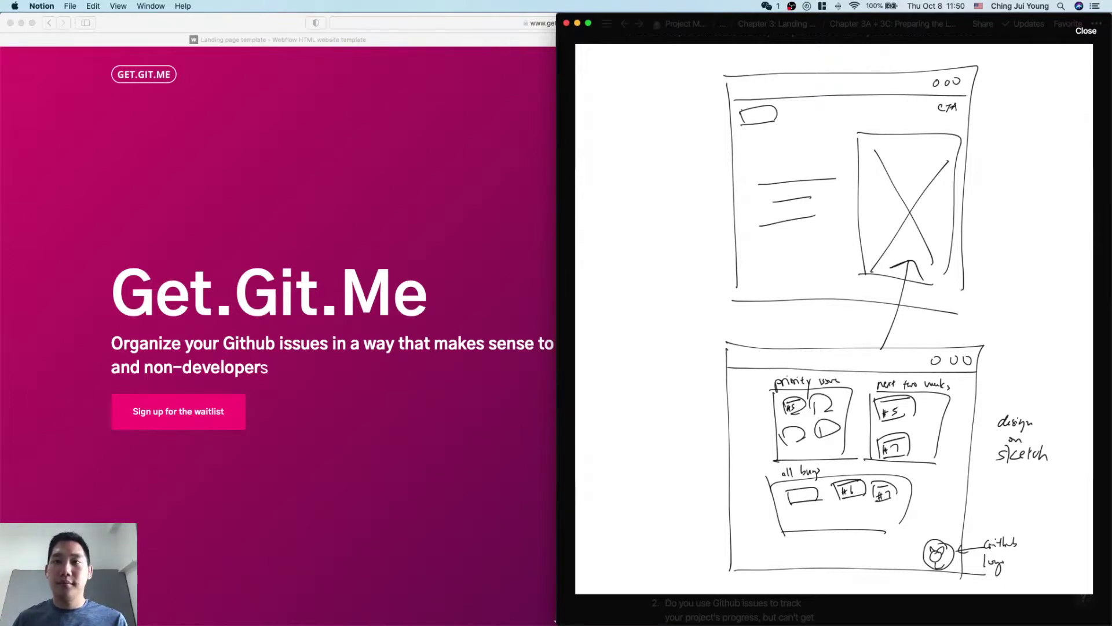
key(super+Tab)
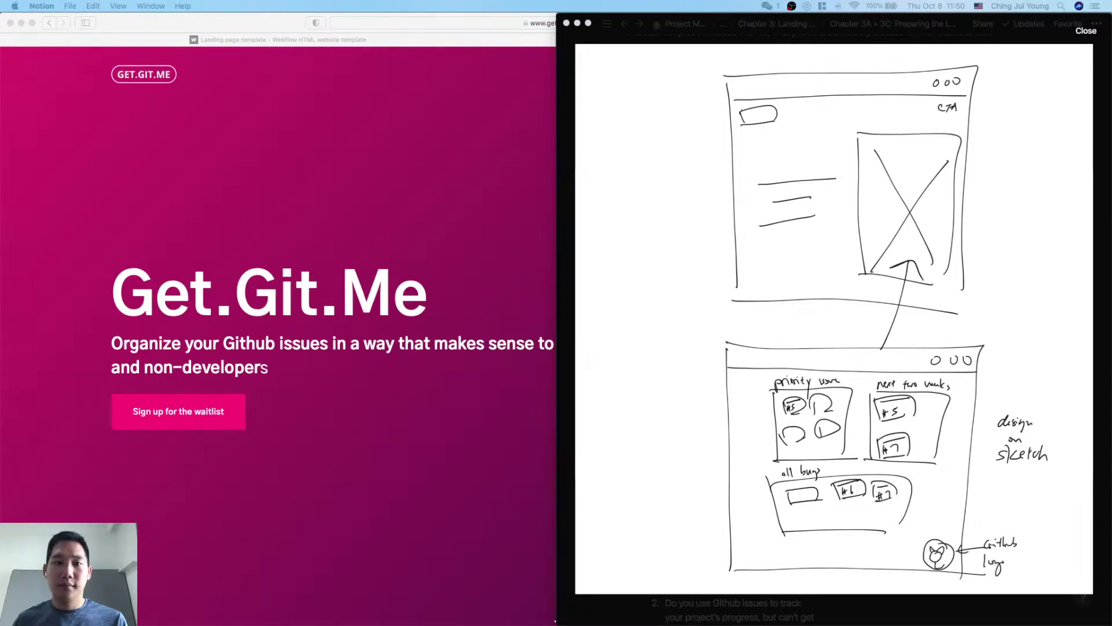
click(999, 378)
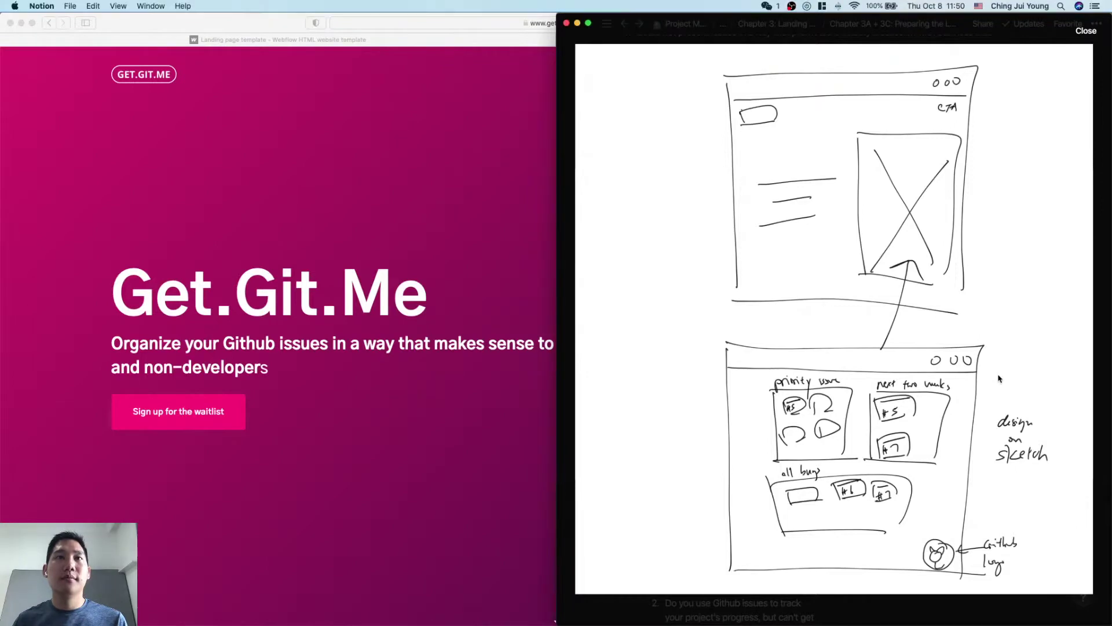
Step: Switch to Sketch and add a page named "Landing Page" below the Product page of the Project Mulan document
key(super+space)
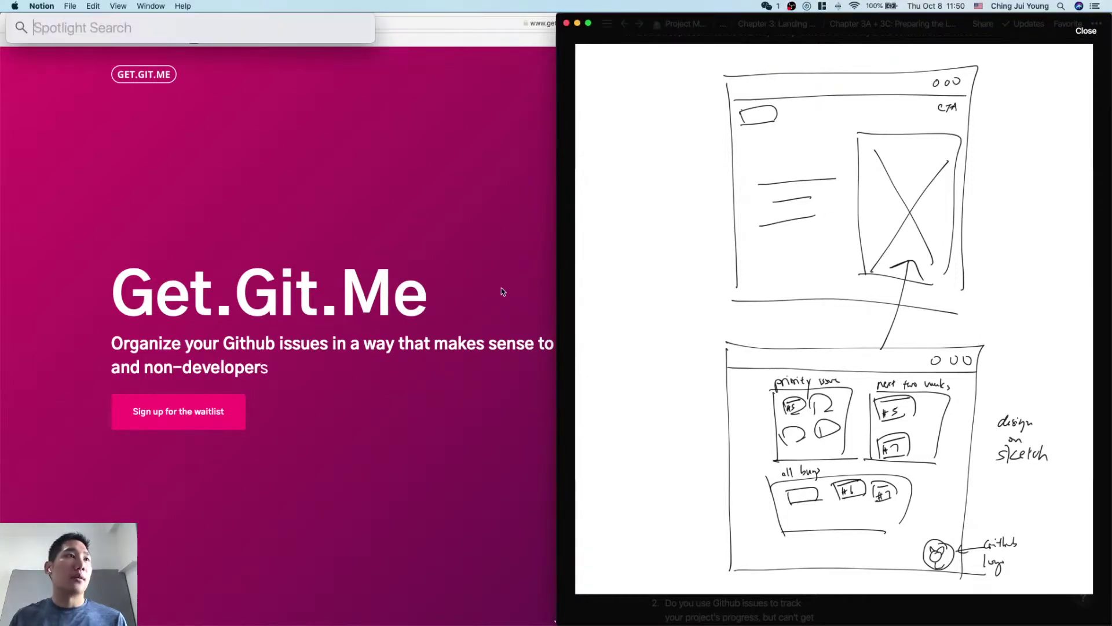
text(sketch.app)
key(Return)
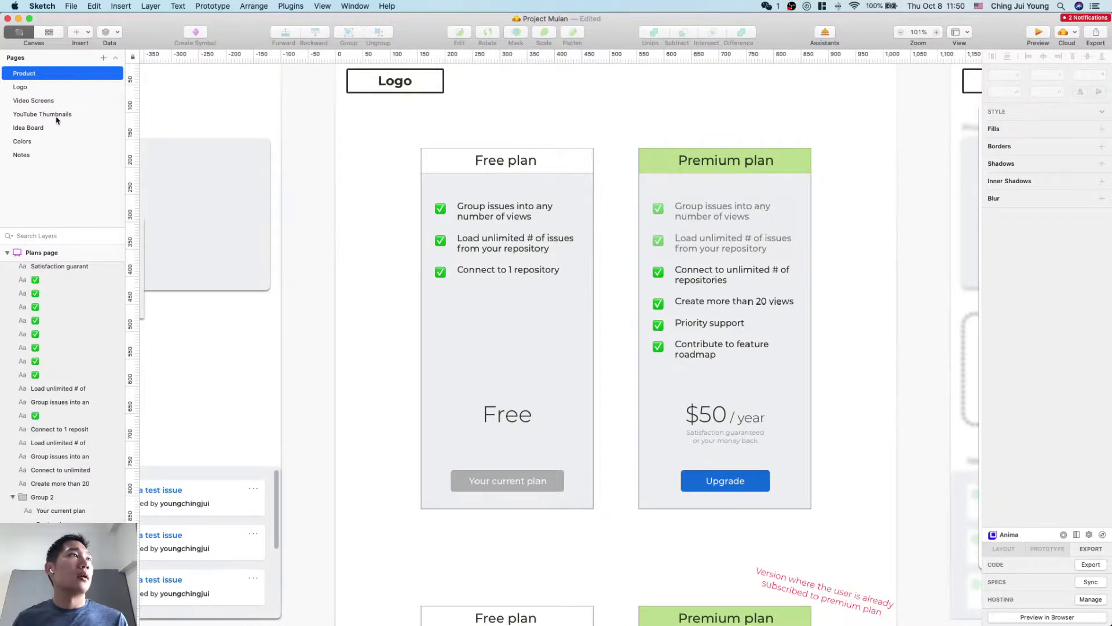
scroll(397, 326, down, 5)
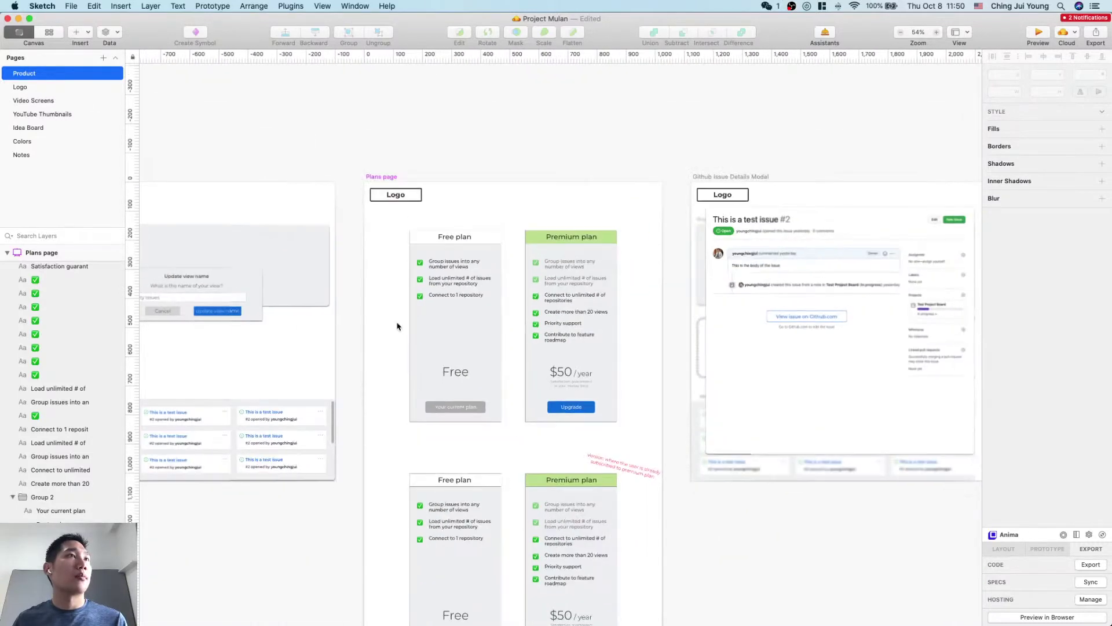
scroll(398, 326, down, 5)
scroll(397, 322, left, 3)
scroll(398, 318, up, 4)
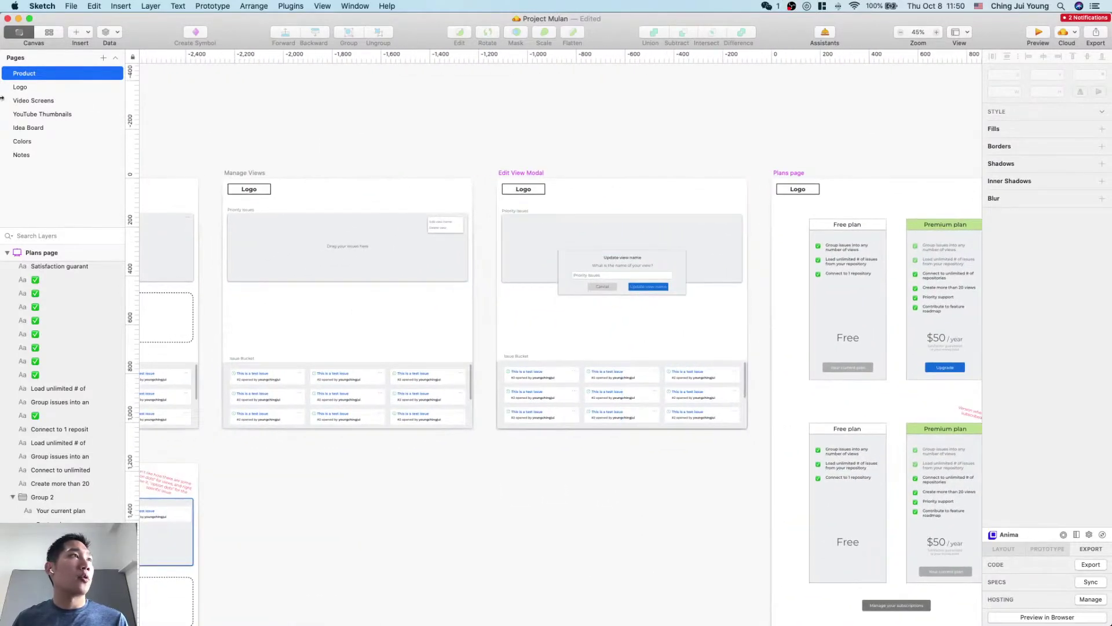
click(103, 58)
text(L)
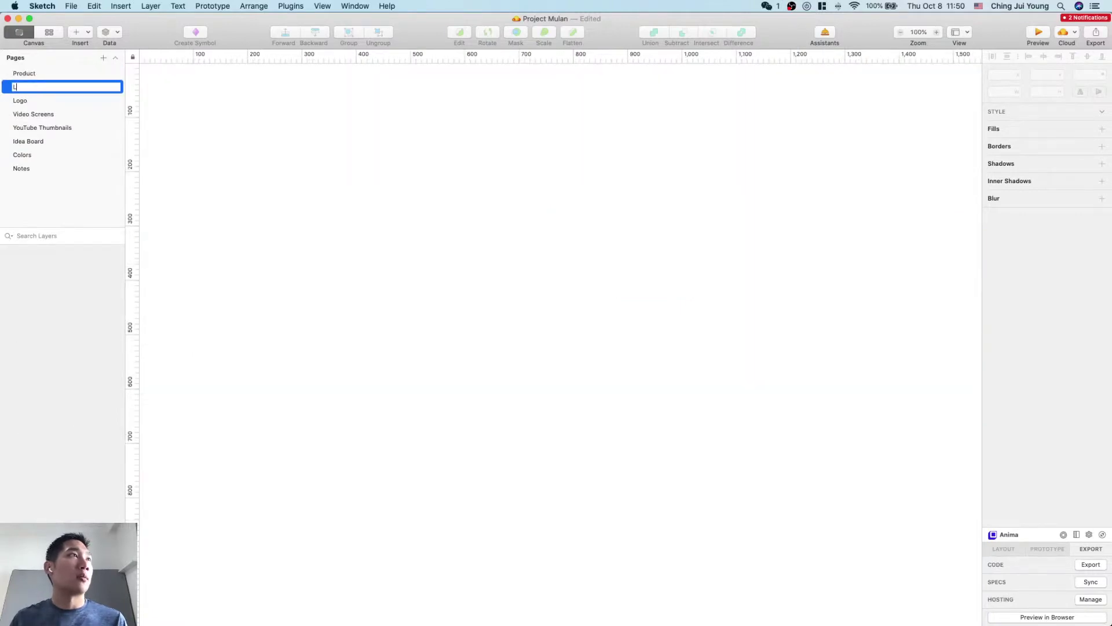
text(anding Page)
key(Return)
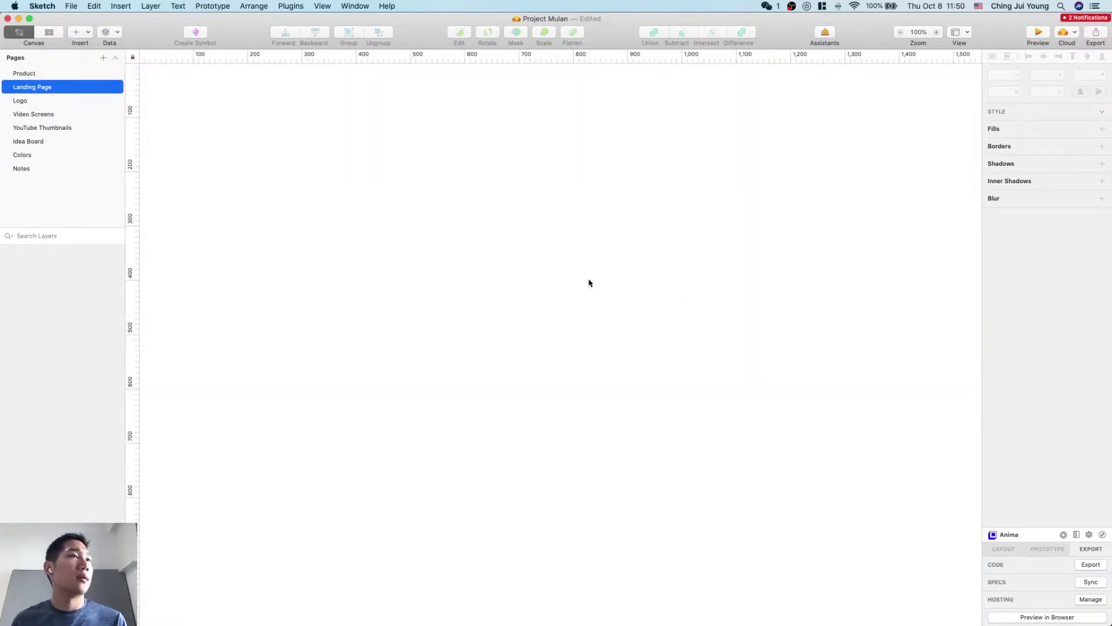
Step: Check the Get.Git.Me landing page's hero layout in Safari against the empty Landing Page canvas in Sketch
key(ctrl+Up)
click(474, 255)
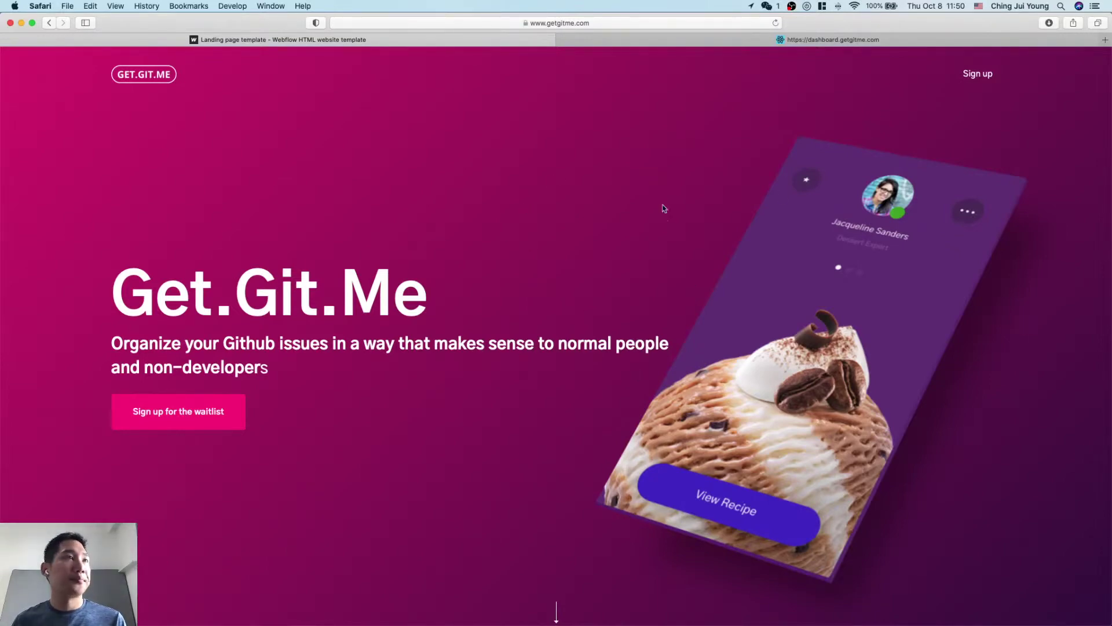
key(super+Tab)
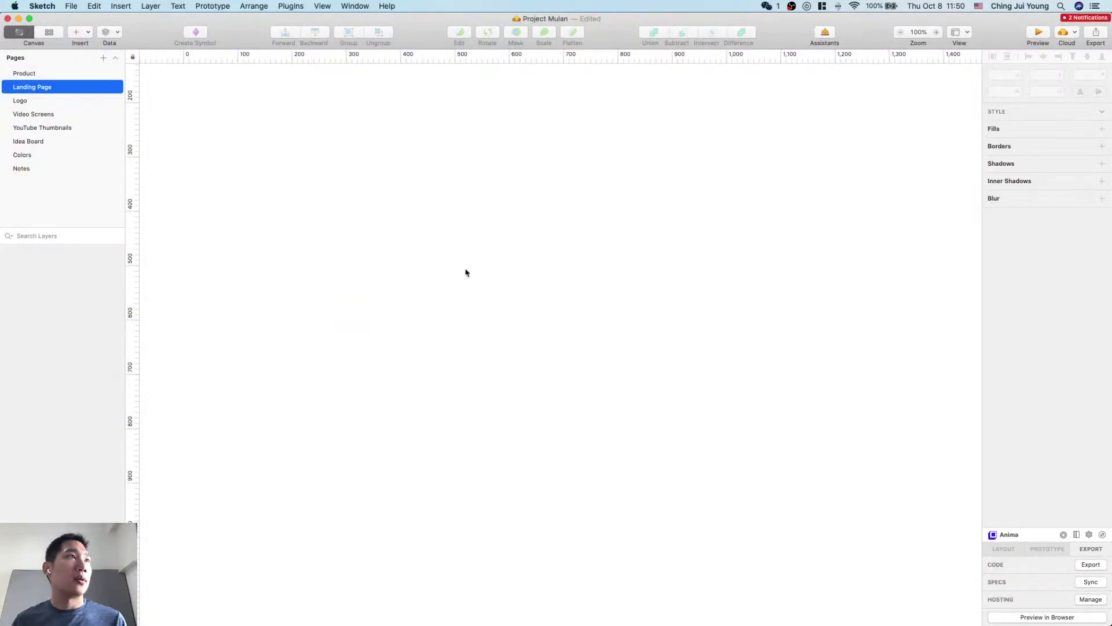
key(super+Tab)
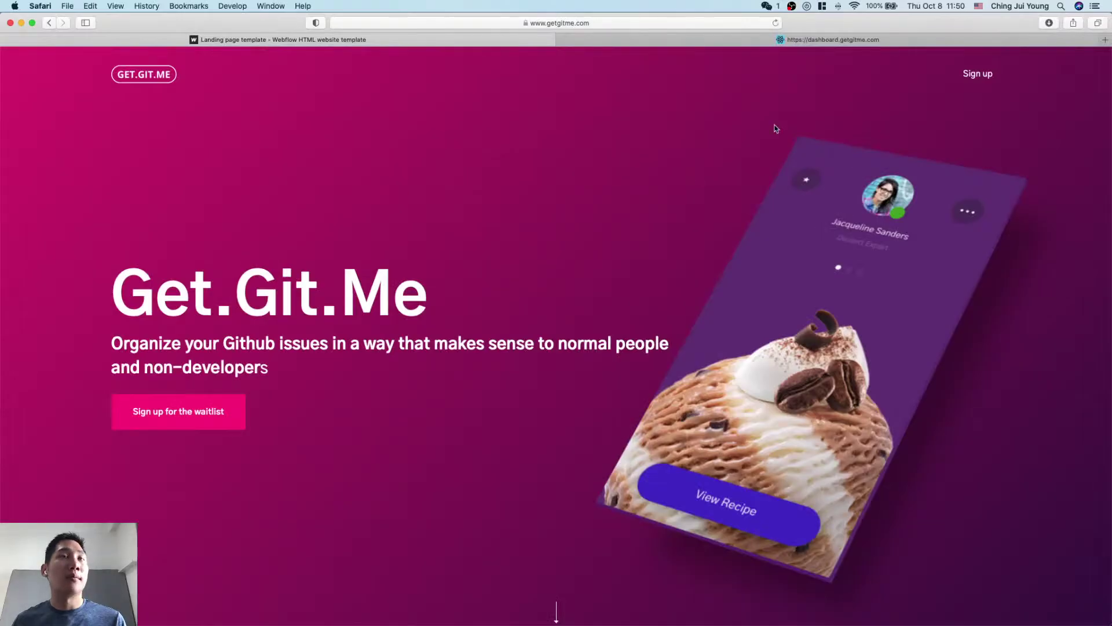
Step: Draw an artboard on Sketch's Landing Page canvas and set it to the Desktop HD preset, 1440×1024
key(super+Tab)
key(a)
drag(319, 176, 841, 443)
click(1100, 81)
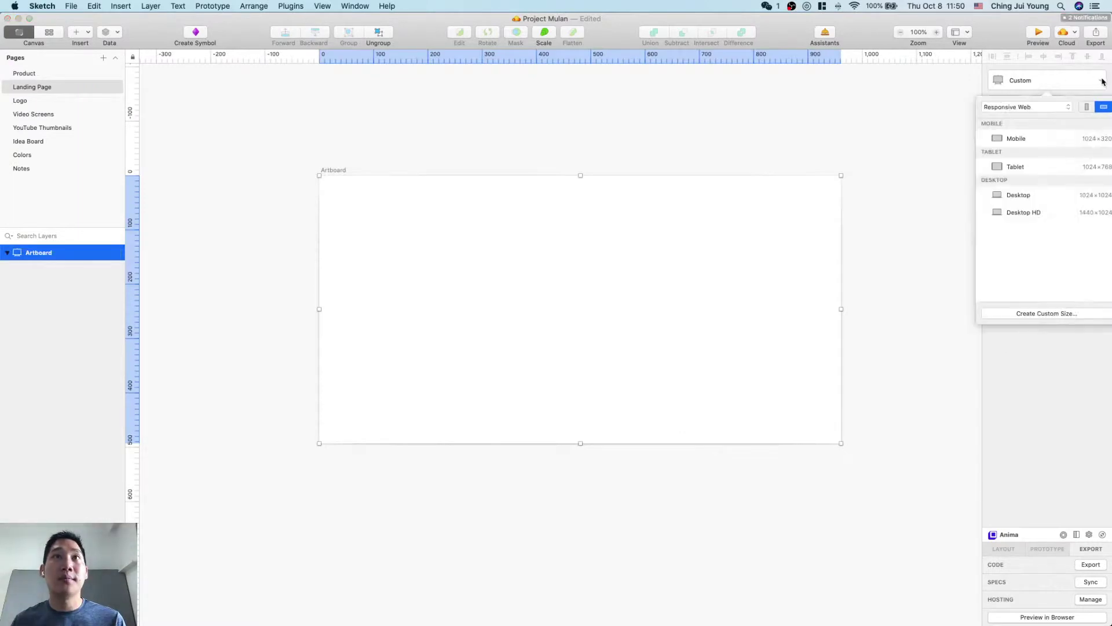
click(1042, 216)
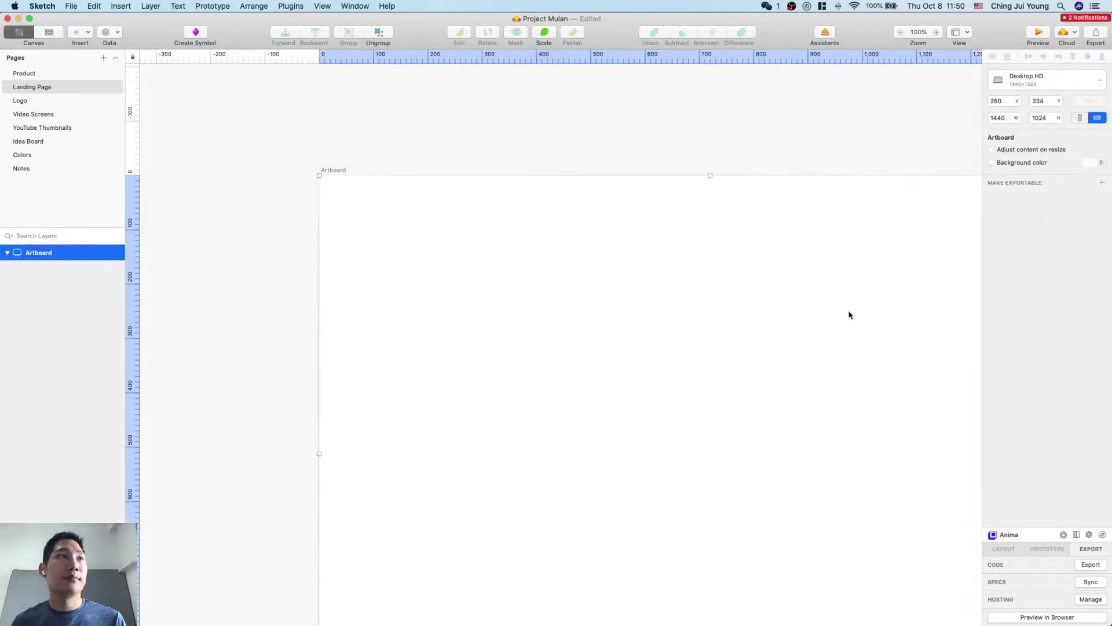
scroll(849, 317, down, 5)
scroll(849, 318, up, 3)
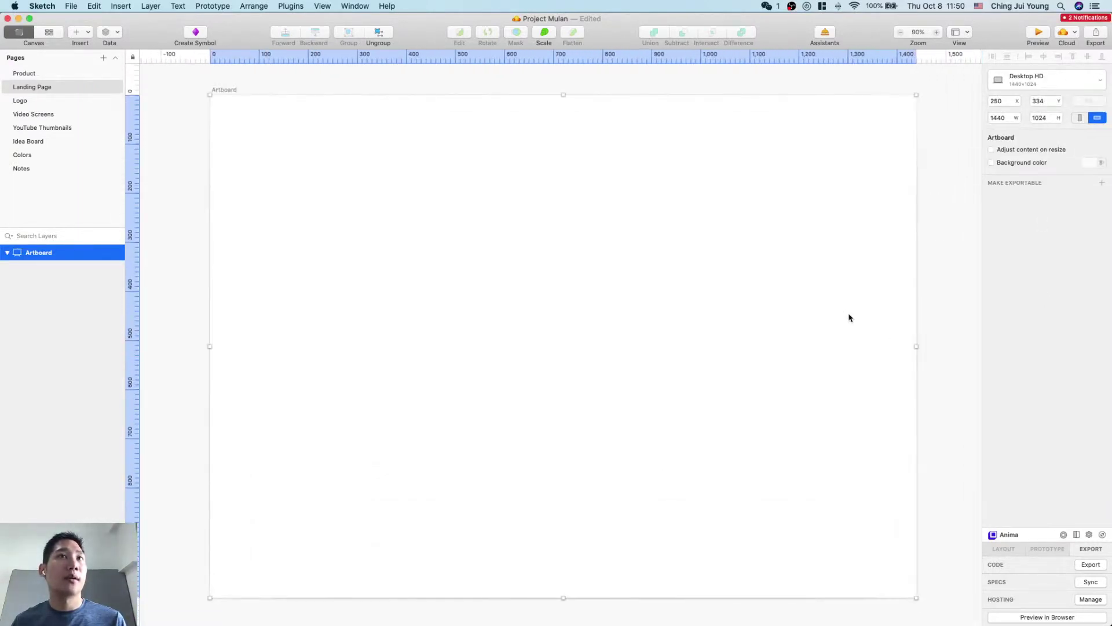
Step: Switch to Safari and inspect the Get.Git.Me hero section's CSS for its background color and linear-gradient values
key(super+Tab)
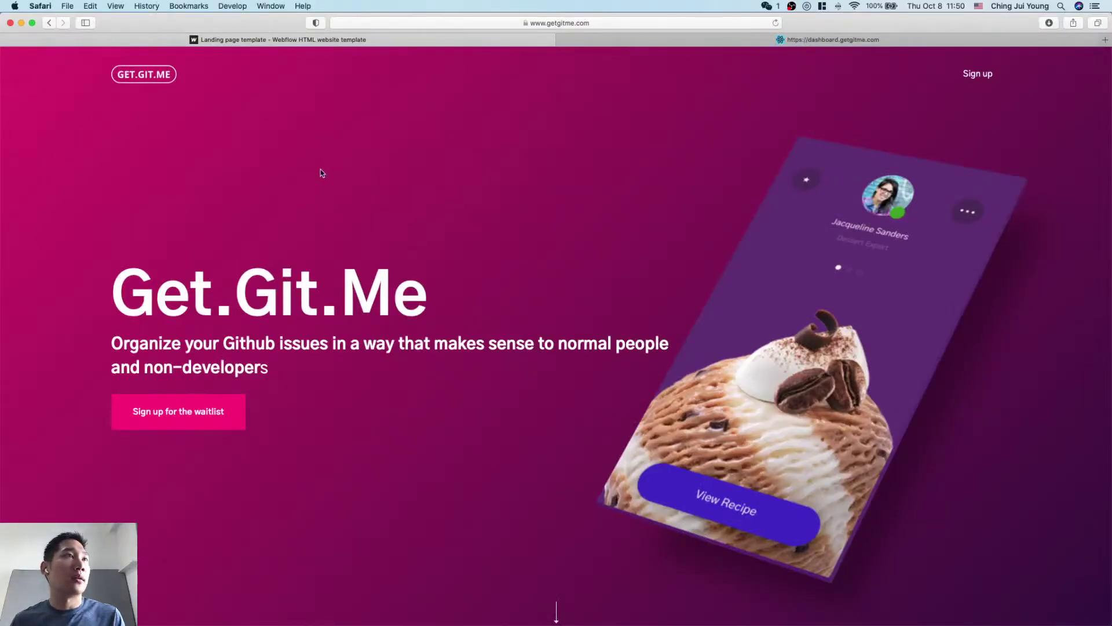
key(super+alt+i)
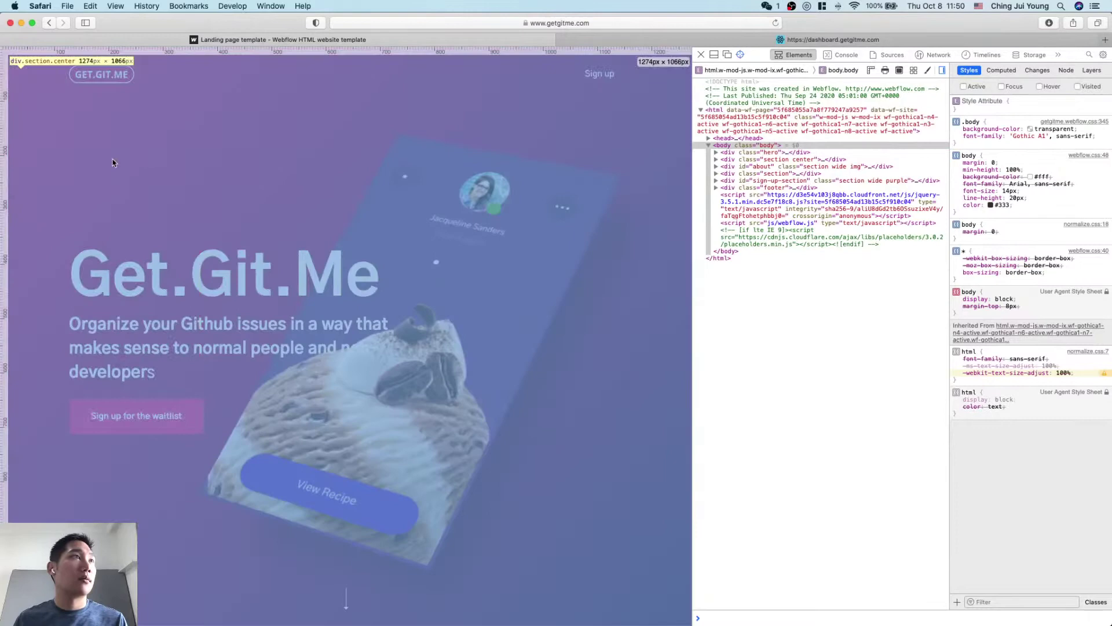
click(759, 159)
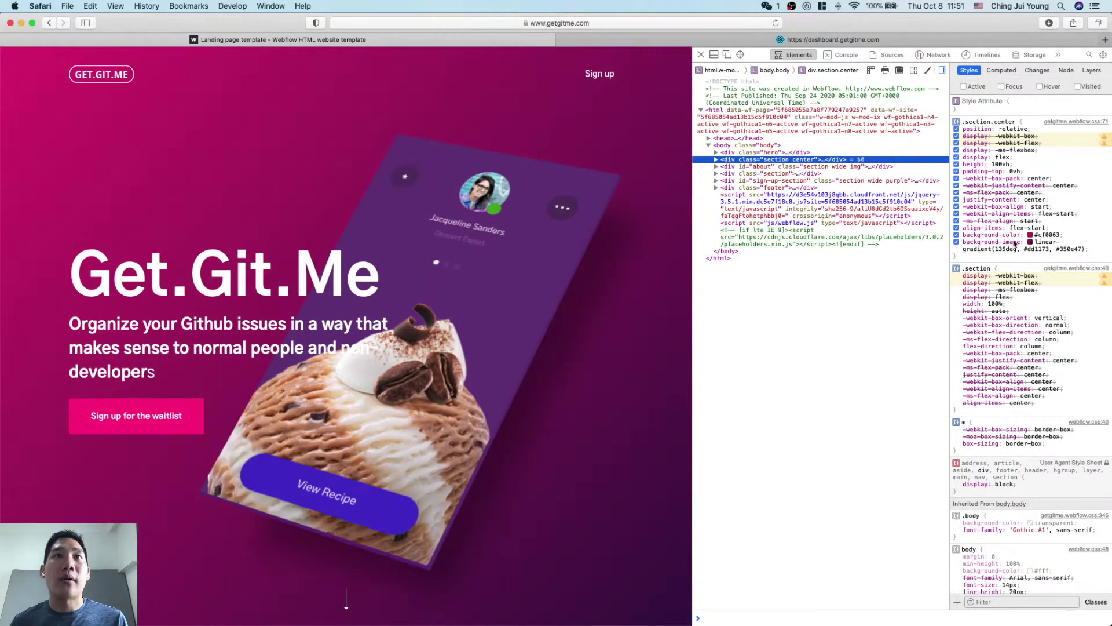
click(1058, 244)
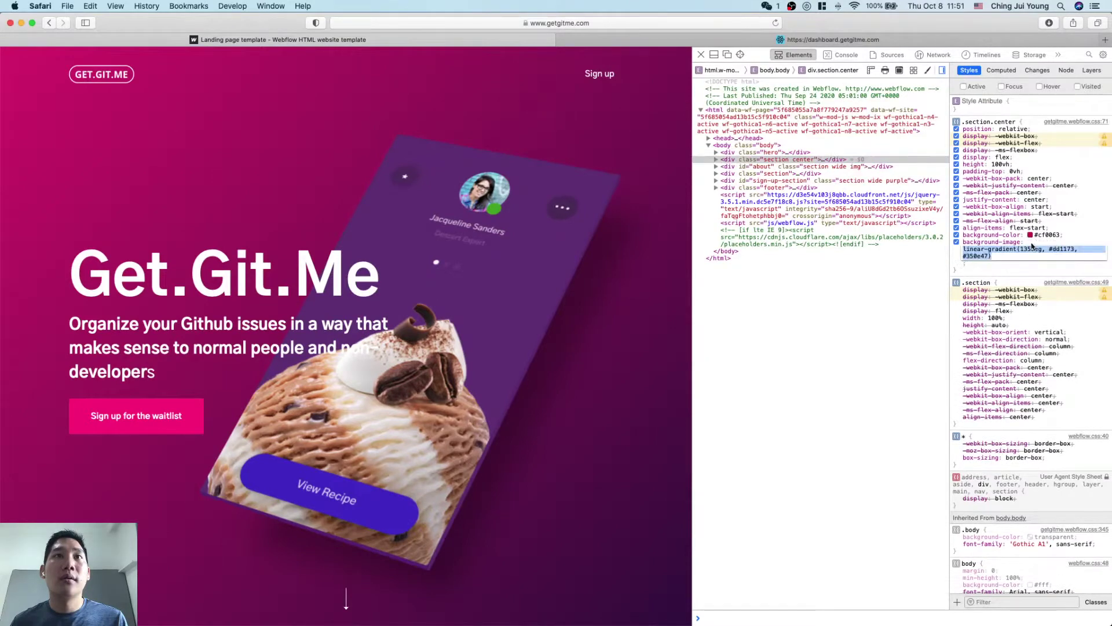
click(1011, 235)
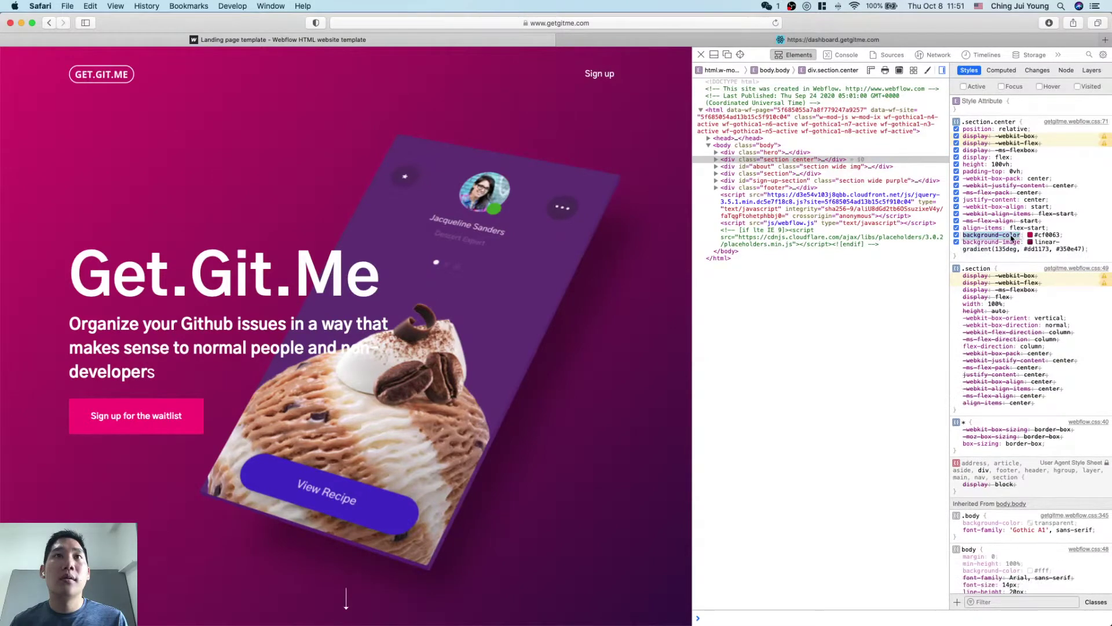
click(1040, 246)
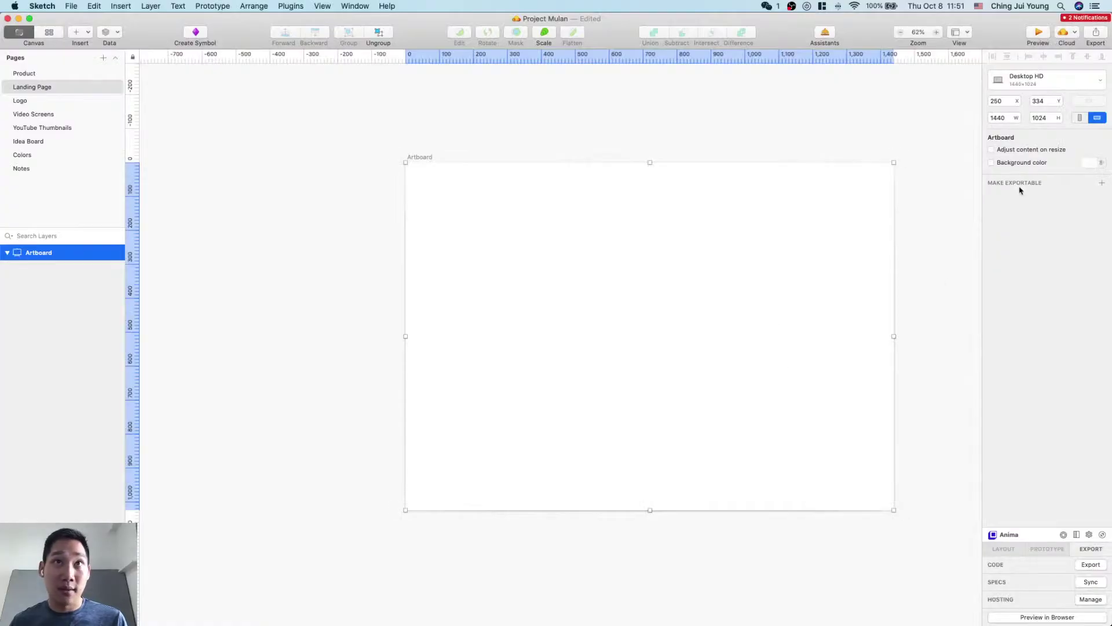
Step: Switch to Sketch and enable the background color on the Landing Page artboard, leaving its color at white
click(992, 162)
click(1087, 163)
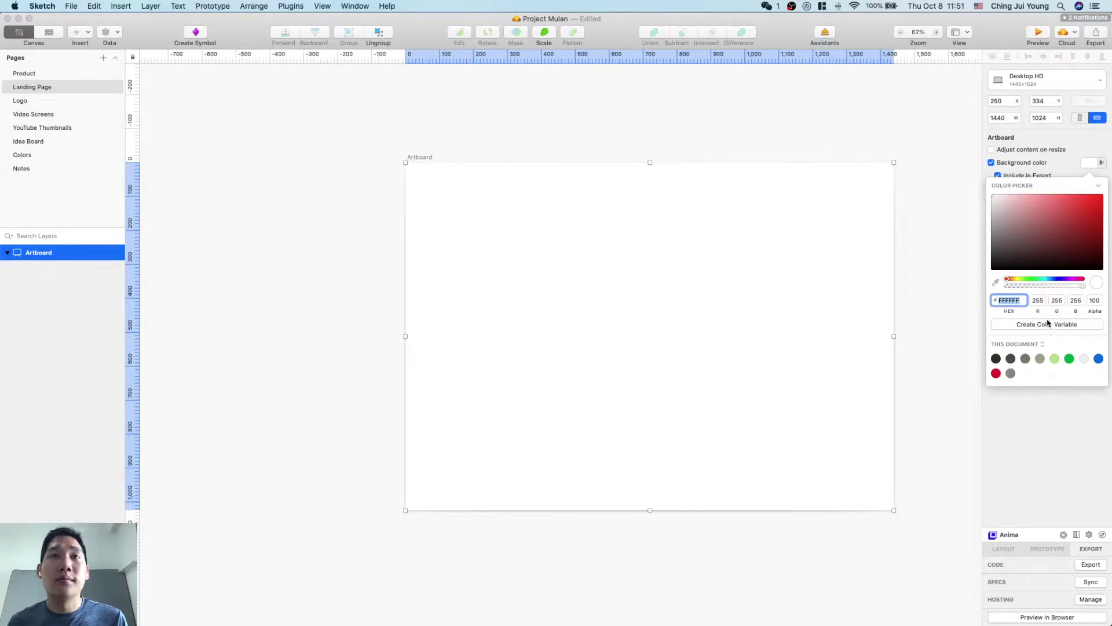
key(Escape)
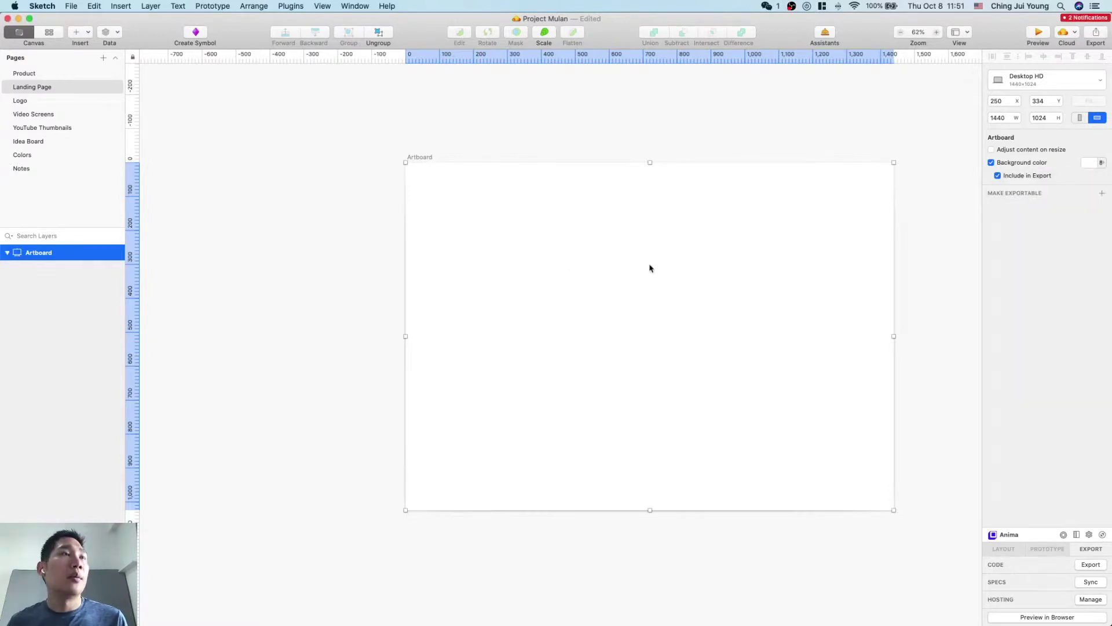
click(992, 164)
click(992, 163)
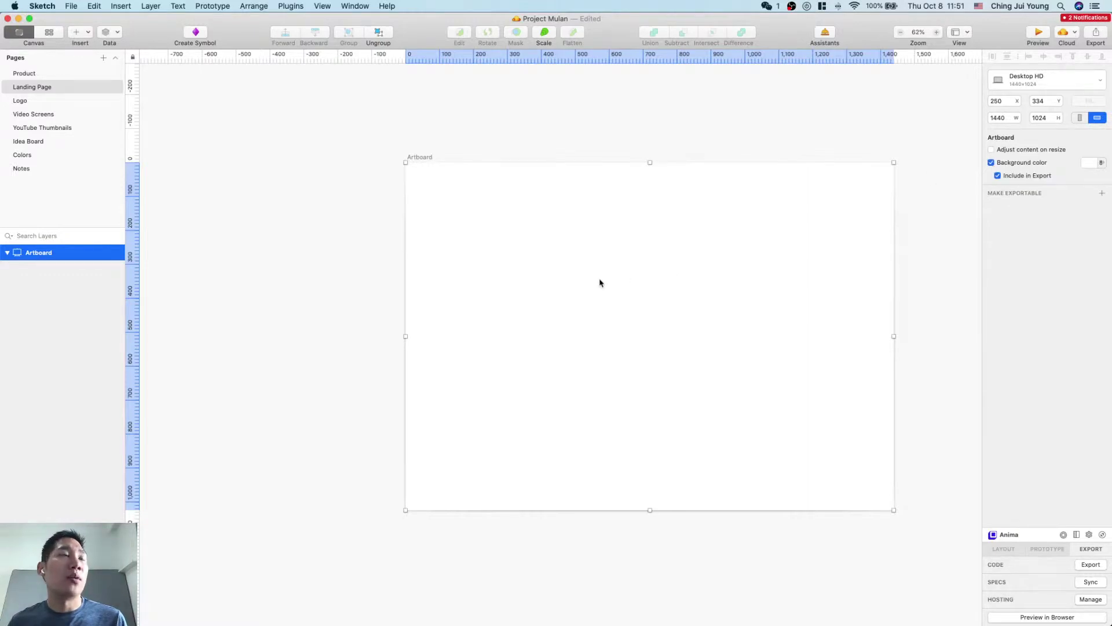
Step: Draw a rectangle about 1324×920 covering most of the artboard and turn off its border
key(r)
mouse_move(425, 177)
mouse_down()
mouse_move(916, 472)
mouse_move(877, 488)
mouse_up()
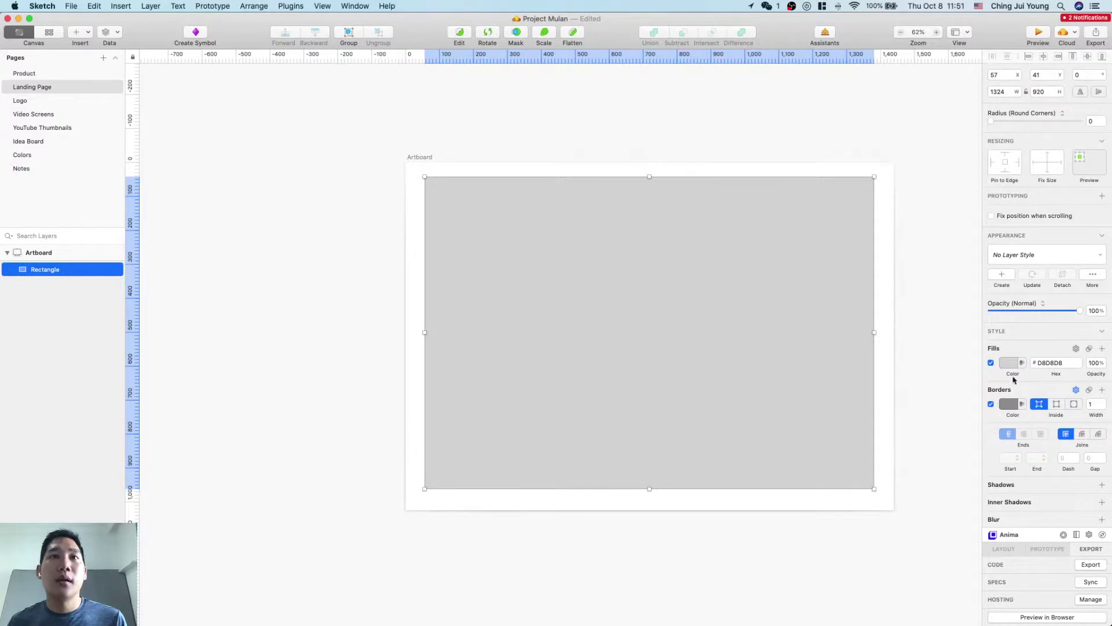
click(991, 405)
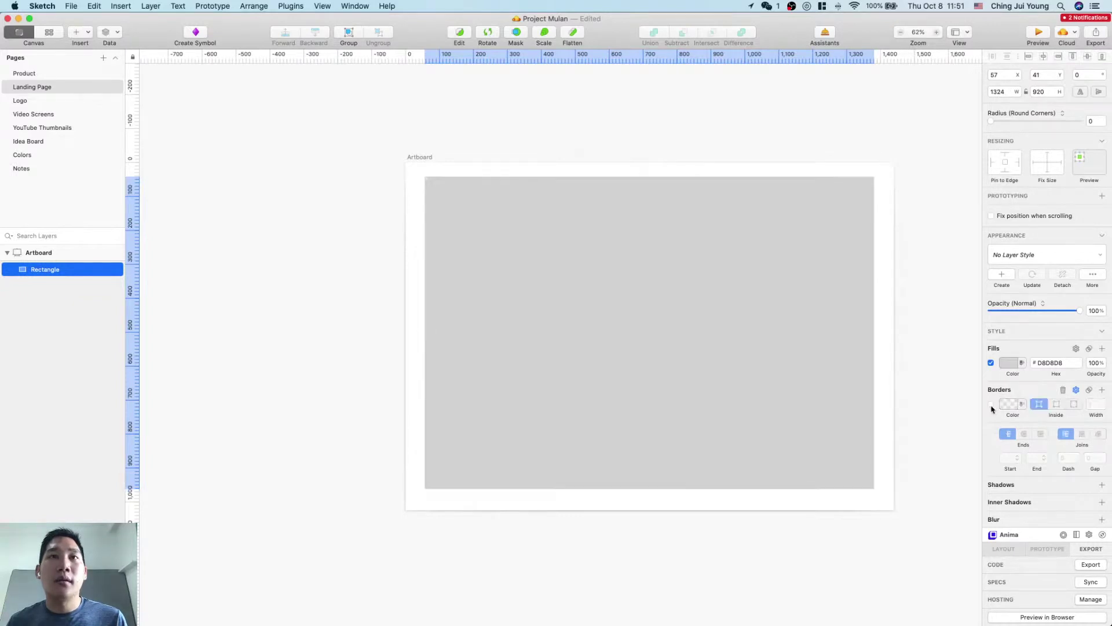
click(1077, 349)
click(1078, 349)
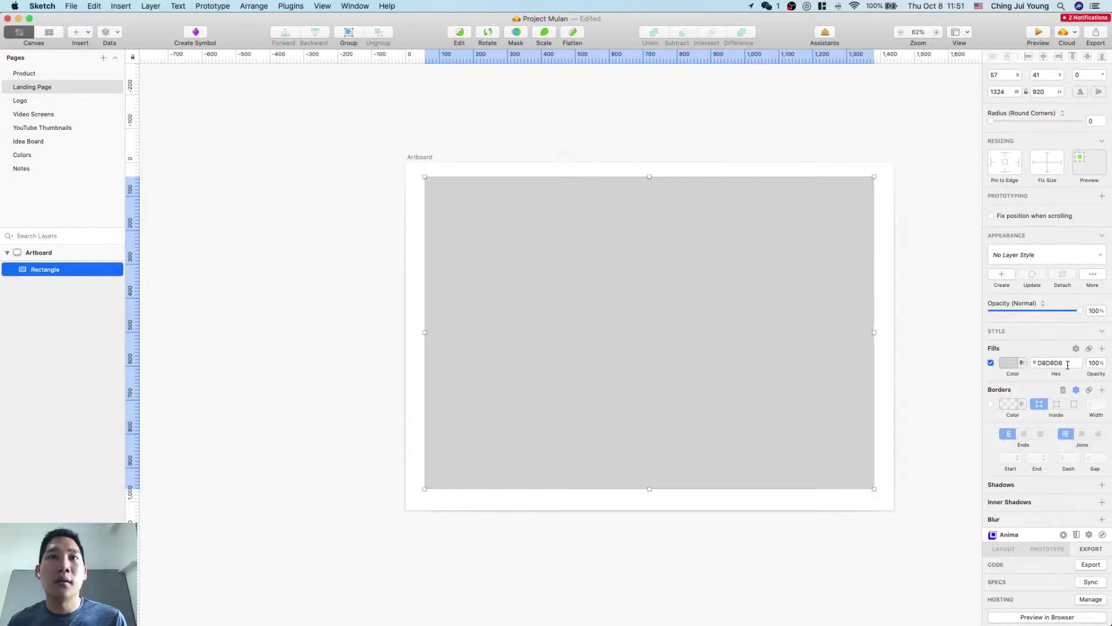
Step: Change the rectangle's fill to a linear gradient and set its first stop to DD1173, copied from the hero's CSS in Safari
click(1006, 363)
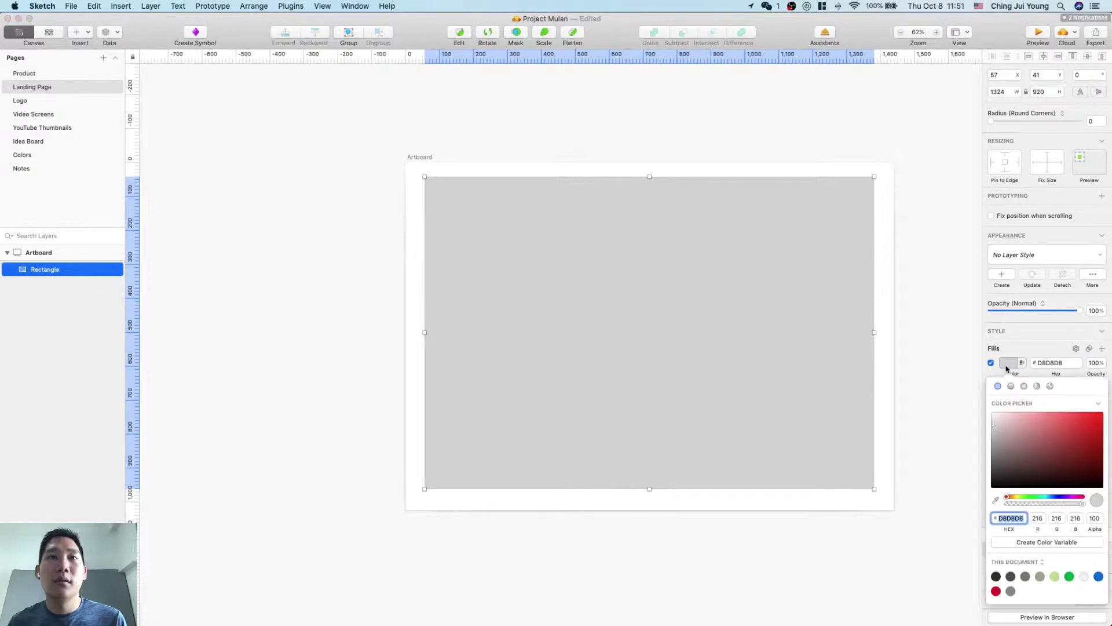
click(1010, 387)
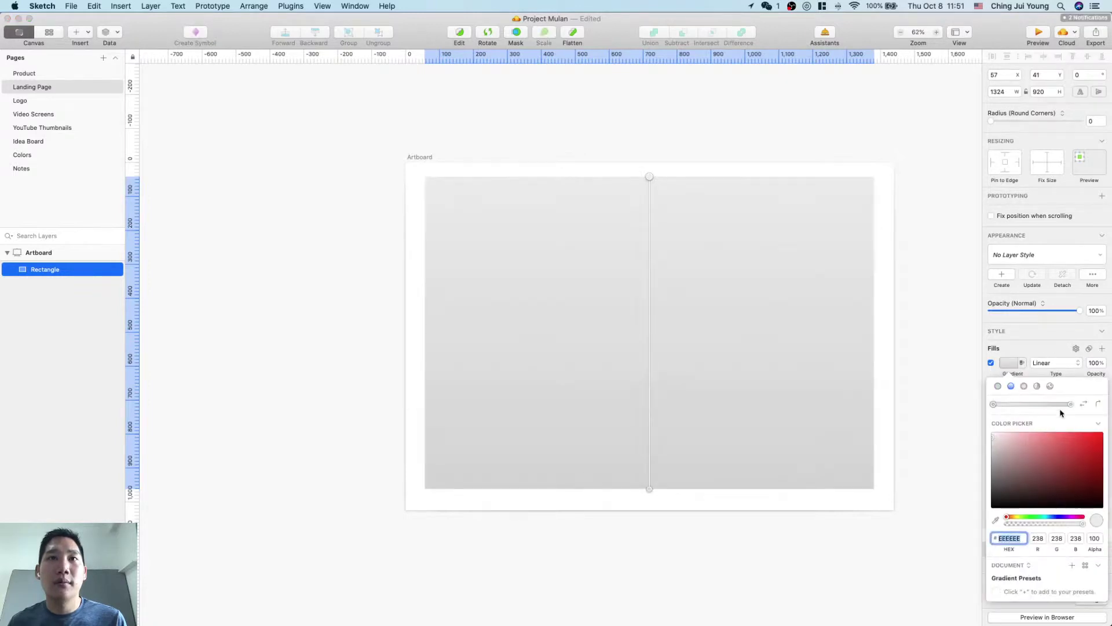
key(super+Tab)
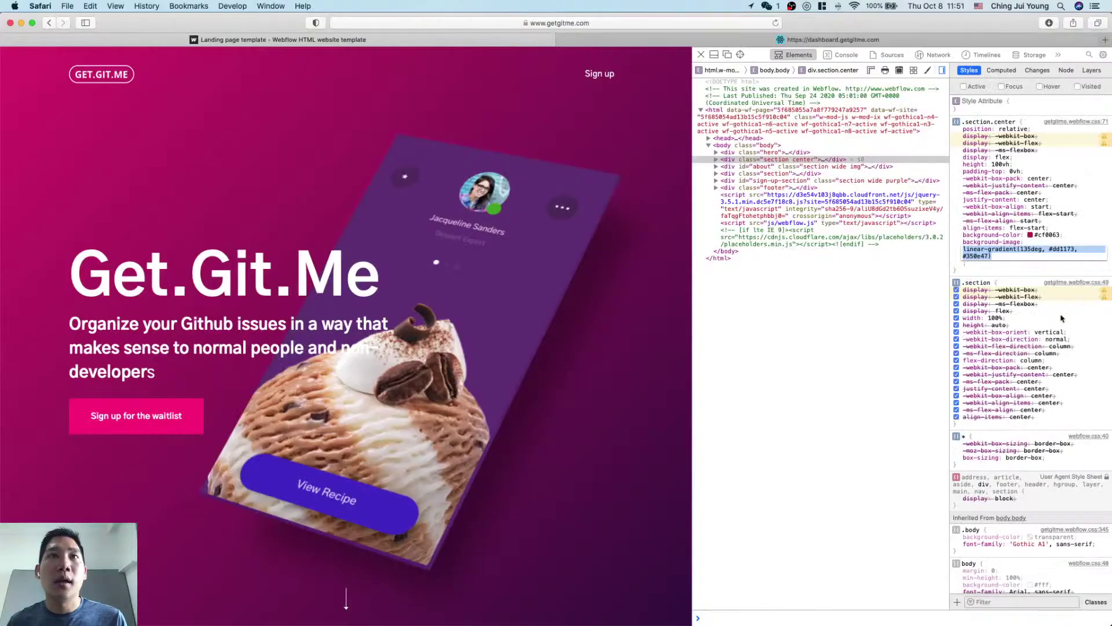
double_click(1063, 249)
key(super+c)
key(super+Tab)
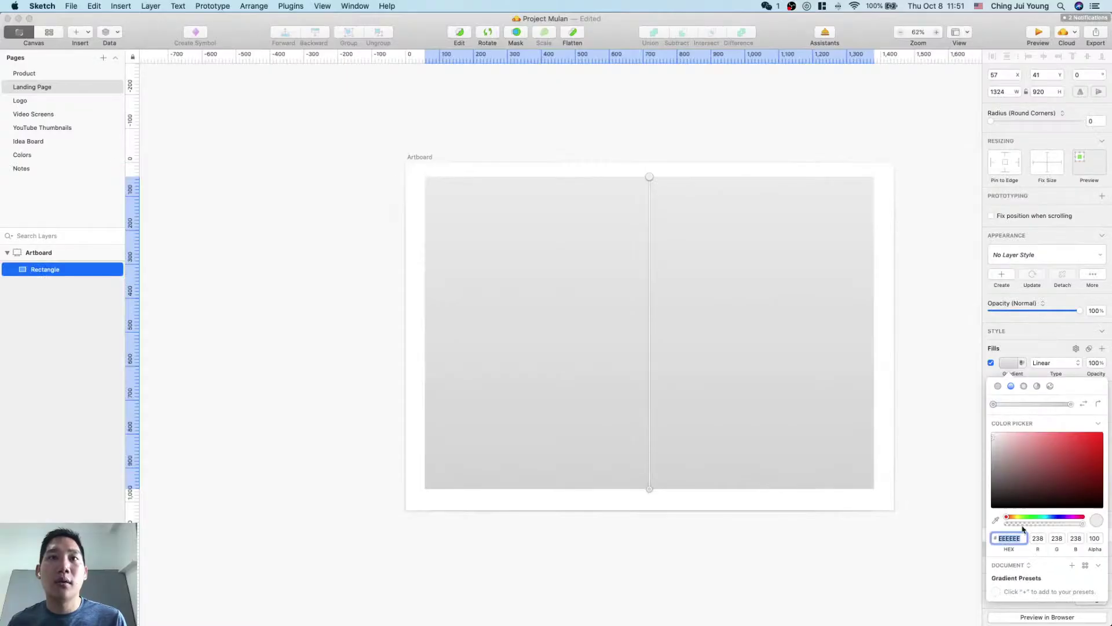
click(1011, 538)
key(super+v)
key(Tab)
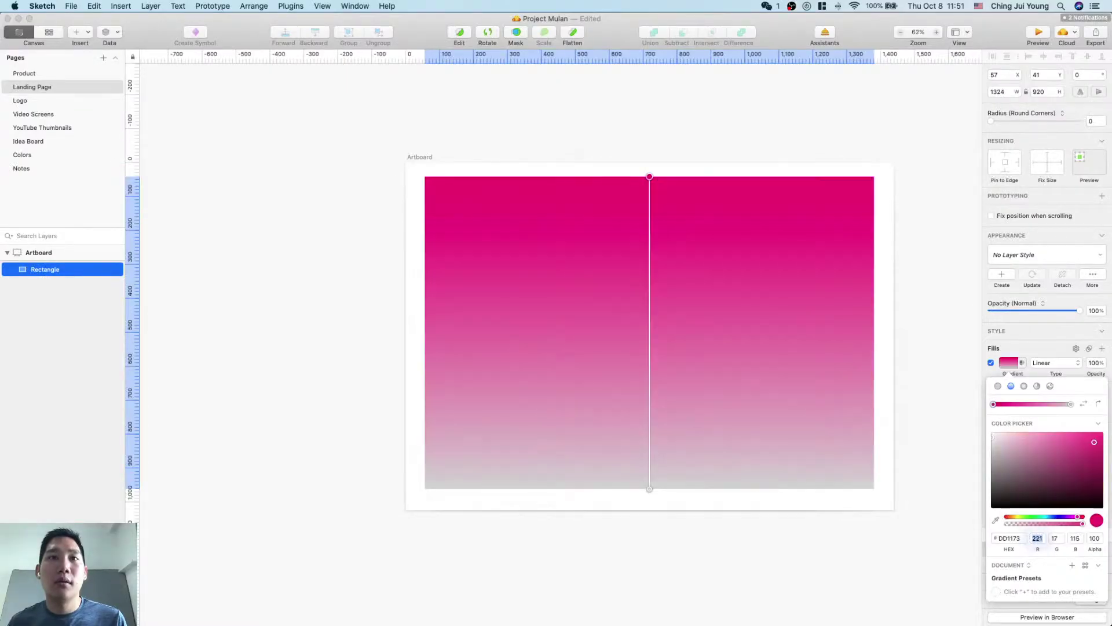
Step: Set the gradient's end stop to 350E47, copied from the hero's CSS gradient in Safari
click(1071, 404)
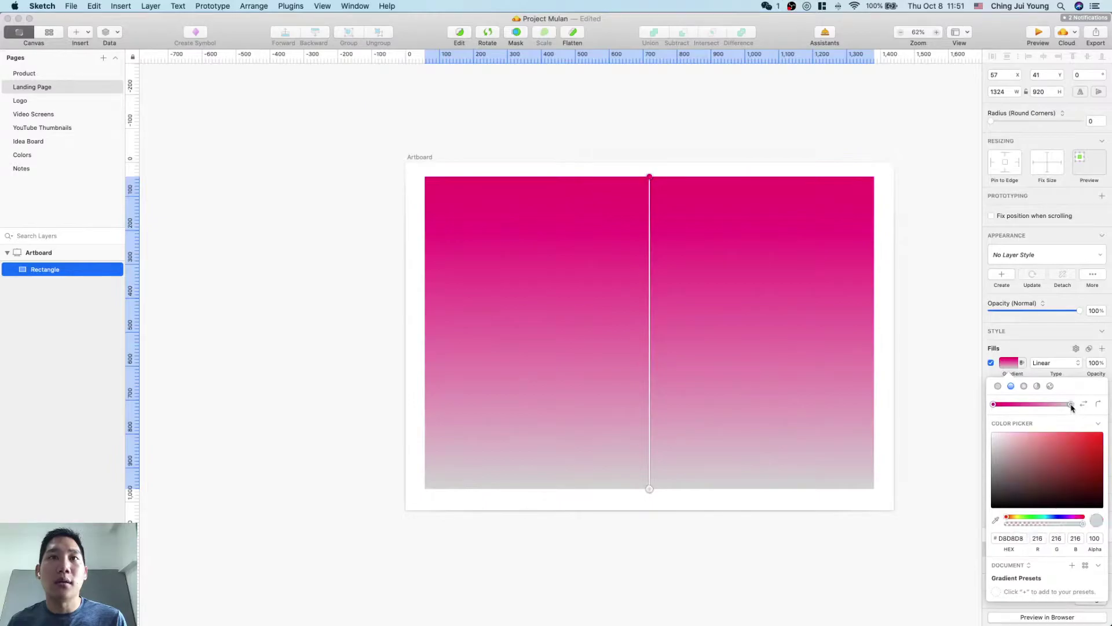
key(super+Tab)
double_click(976, 256)
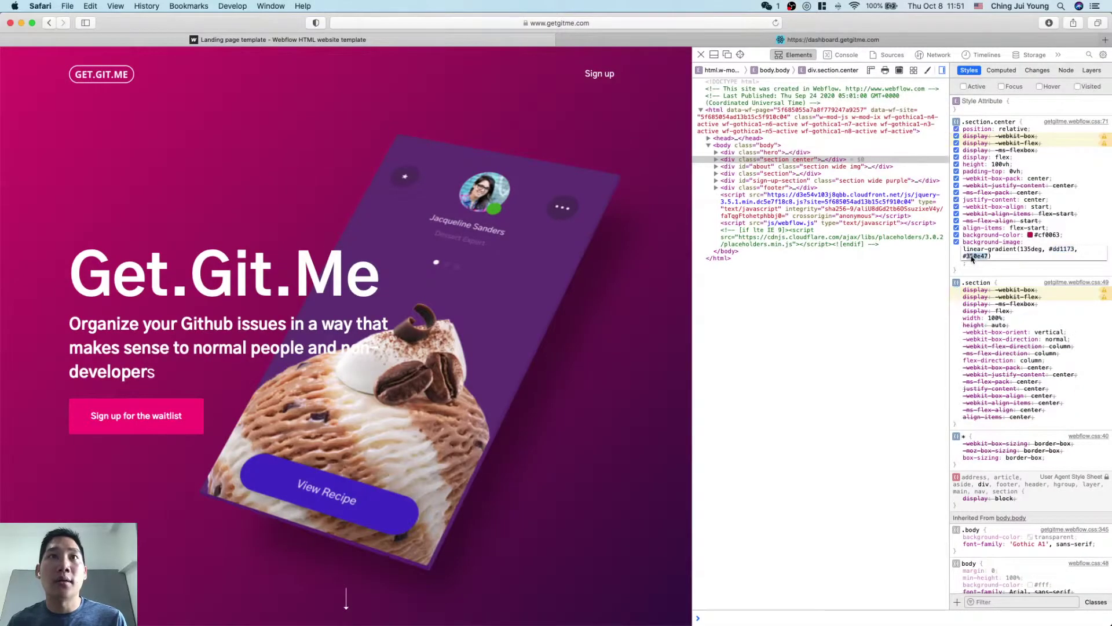
key(super+c)
key(super+Tab)
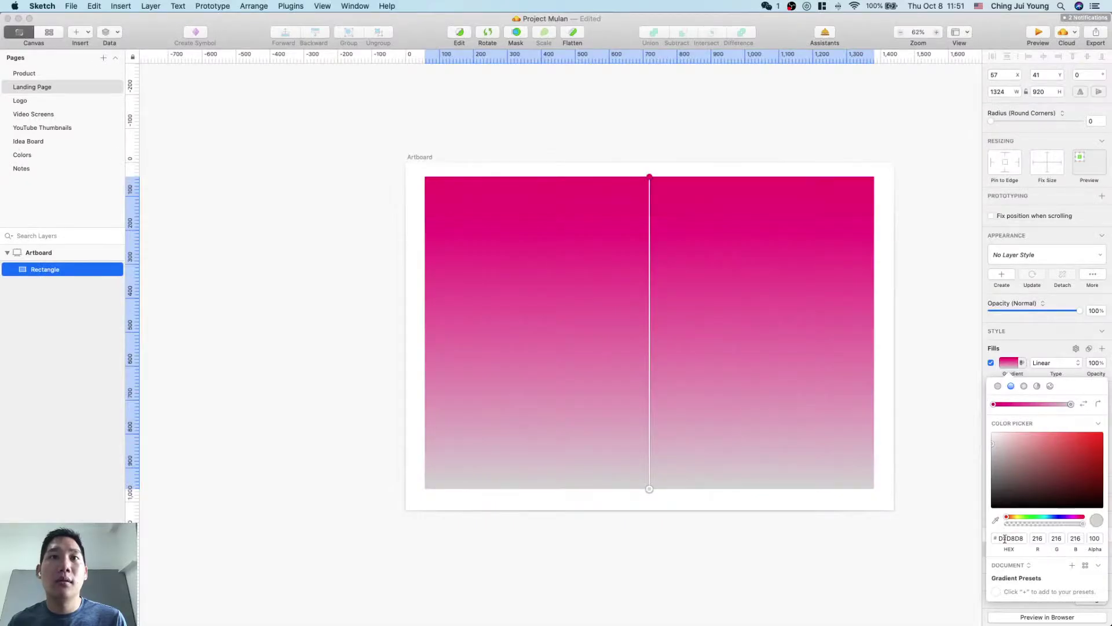
click(1005, 538)
key(super+v)
key(Tab)
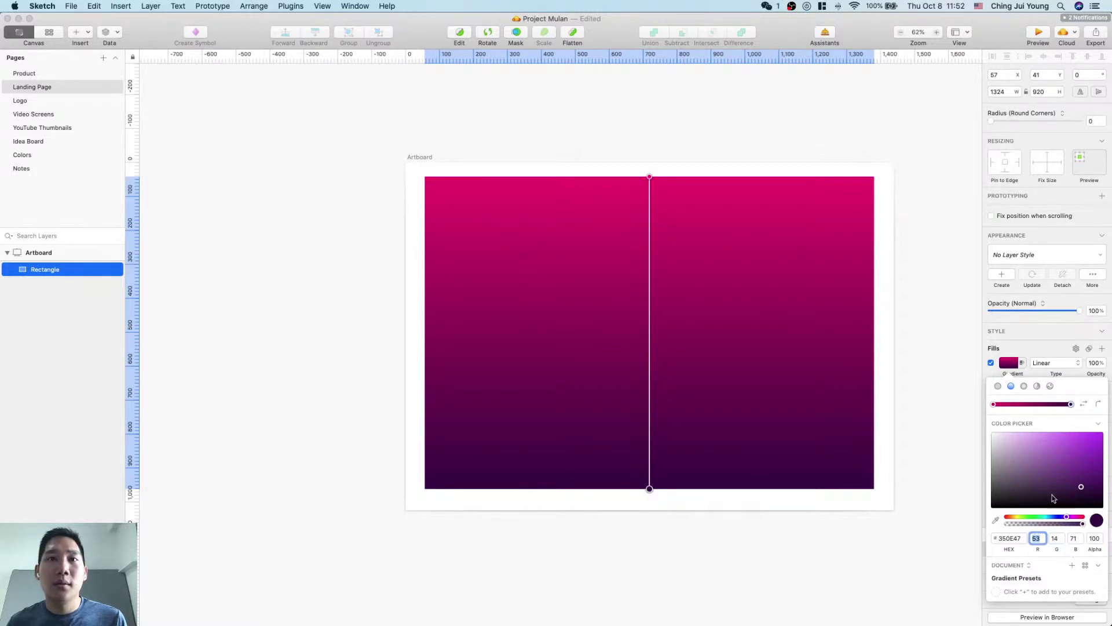
Step: Angle the gradient diagonally, running from the rectangle's upper-left corner to its lower-right corner
drag(650, 488, 834, 438)
drag(649, 177, 519, 221)
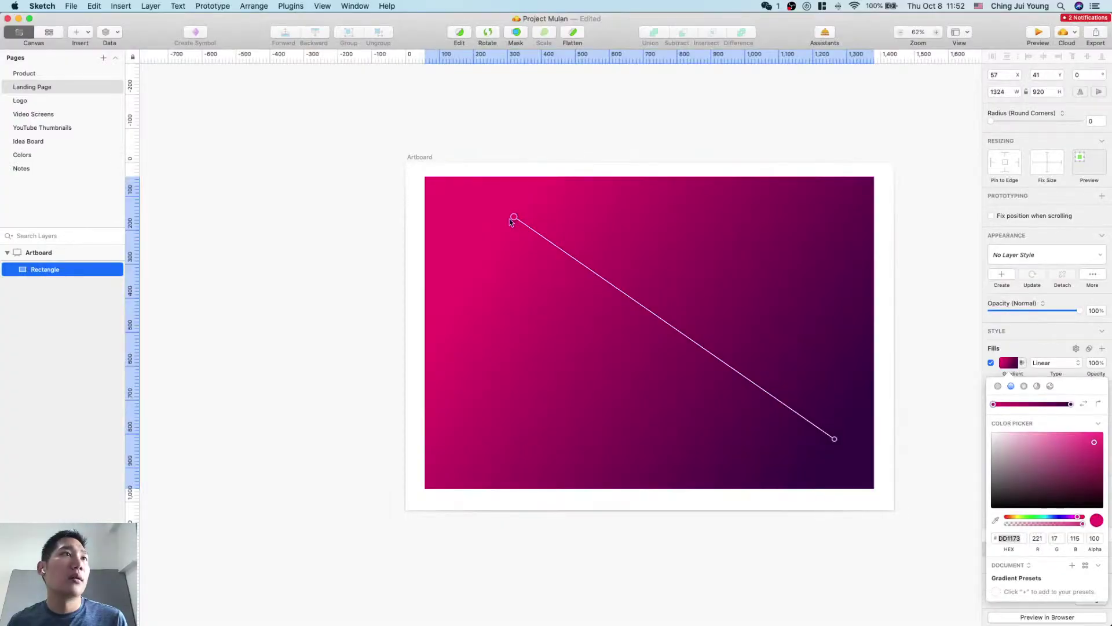
drag(510, 218, 425, 177)
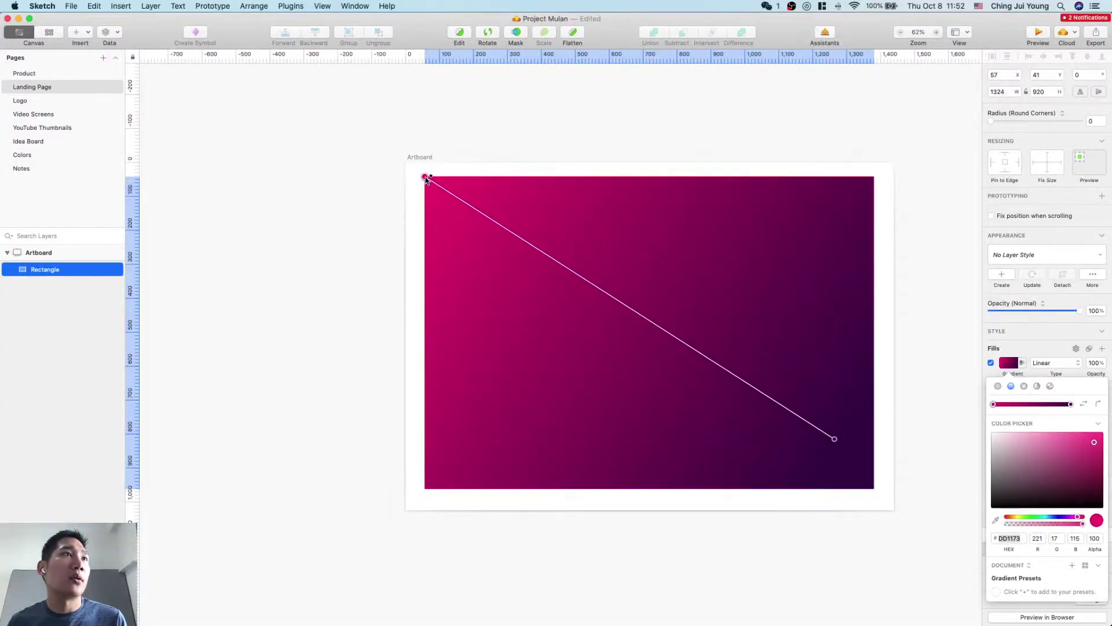
drag(836, 442, 875, 489)
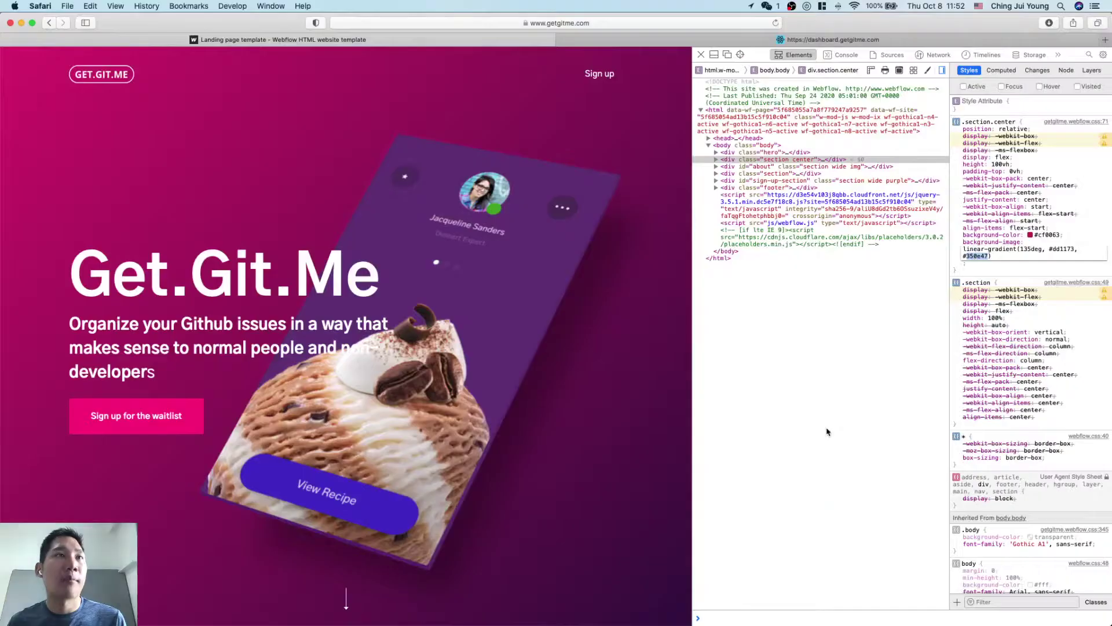
Step: Compare the rectangle's gradient in Sketch with the live hero background in Safari, closing the gradient editor and the web inspector
key(super+Tab)
key(super+Tab)
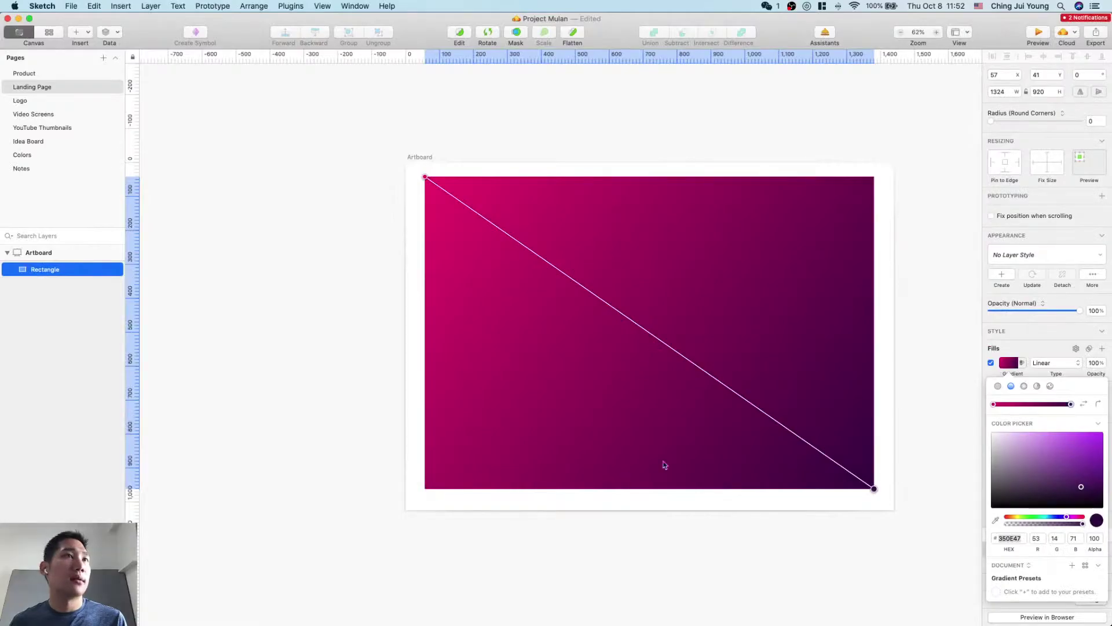
key(super+Tab)
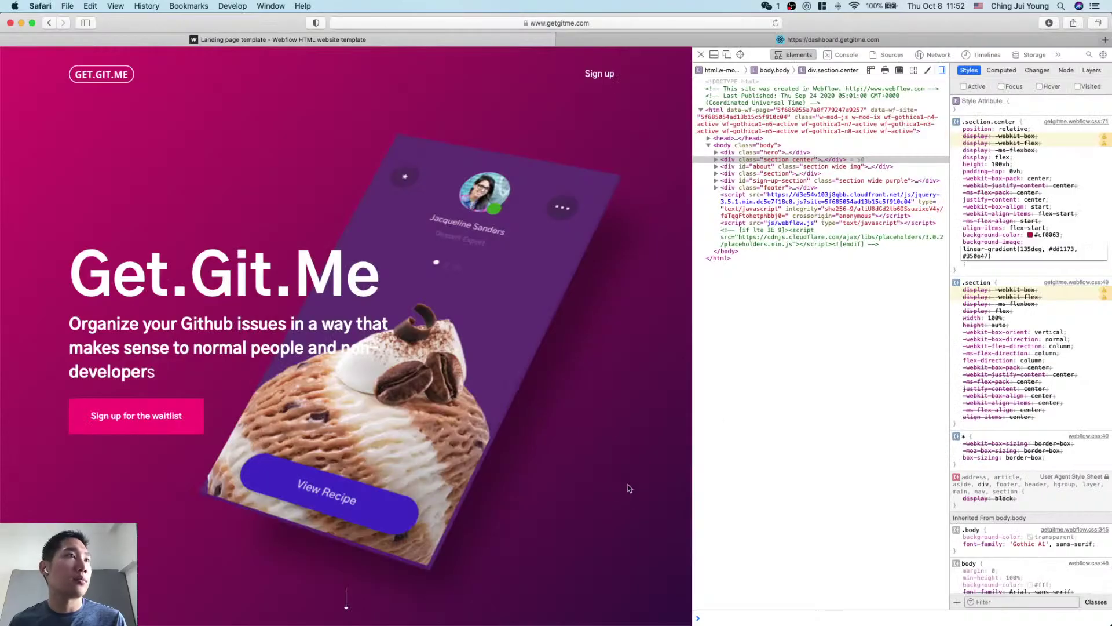
key(super+Tab)
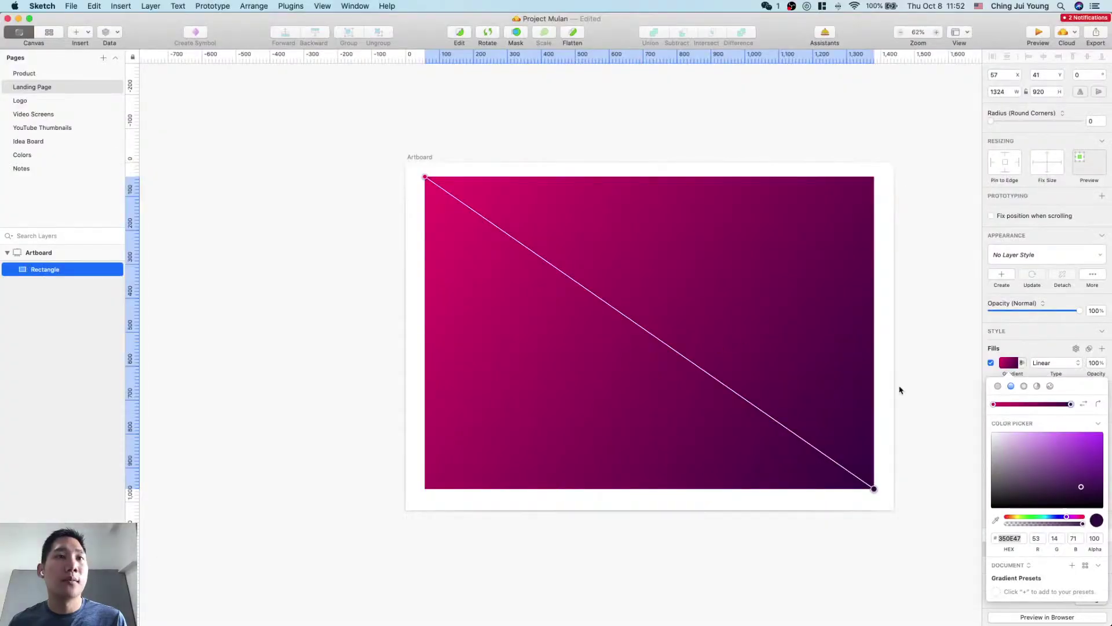
key(Escape)
key(super+Tab)
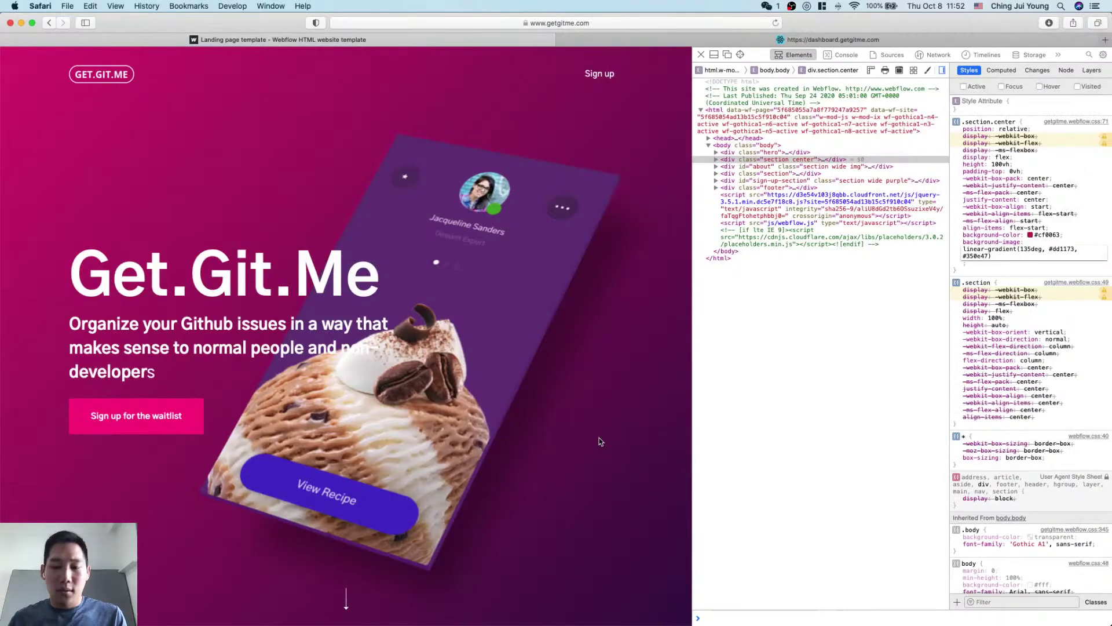
key(alt+super+i)
key(super+Tab)
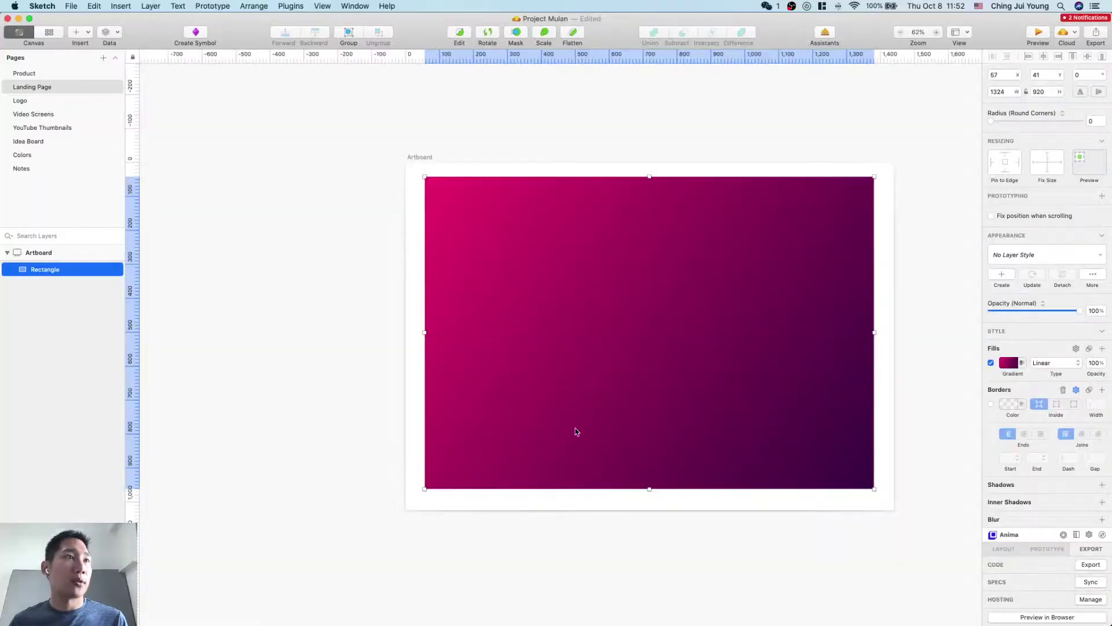
key(super+Tab)
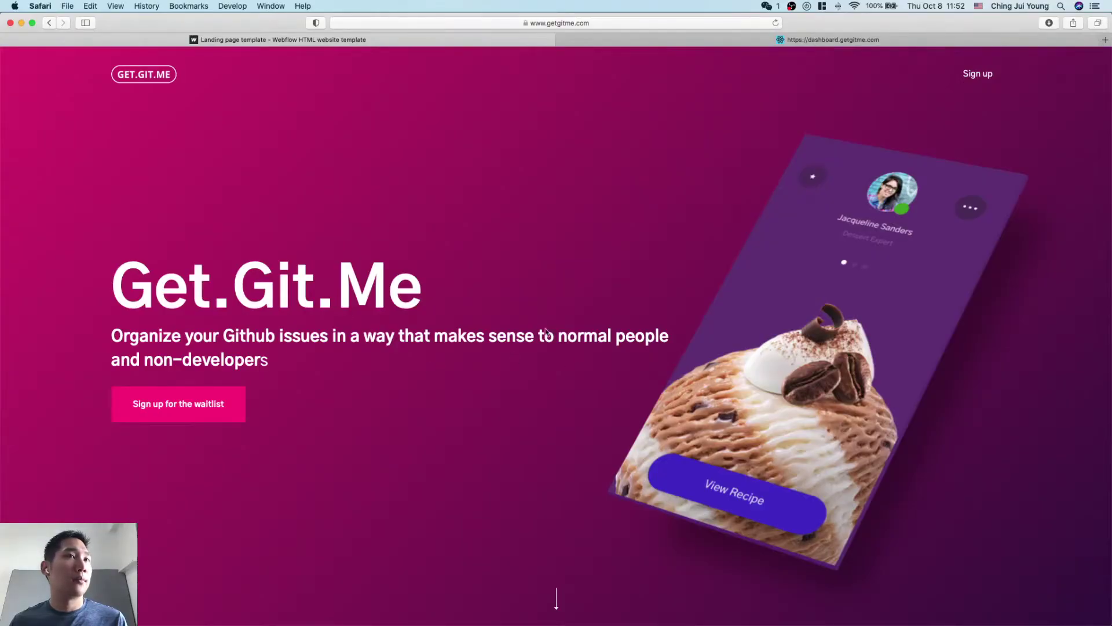
key(super+Tab)
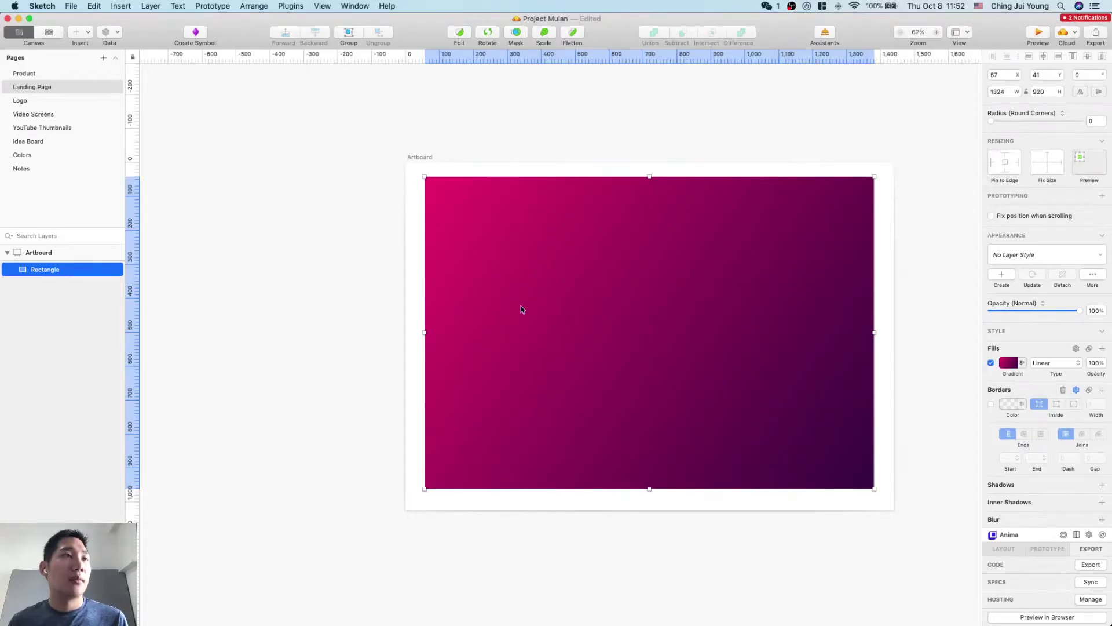
Step: Inspect the live page's h1 heading in Safari, and add a "Get.Git.Me" text box about 536×294 over the gradient in Sketch
key(super+Tab)
key(alt+super+i)
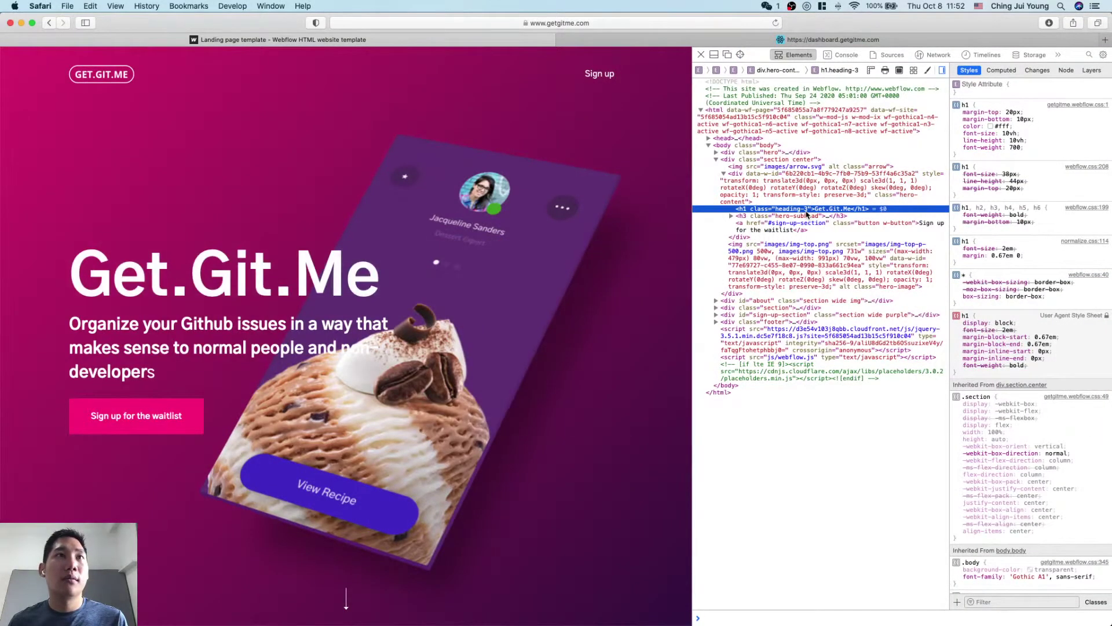
key(super+Tab)
key(t)
drag(487, 264, 678, 369)
text(Get.Git.Me)
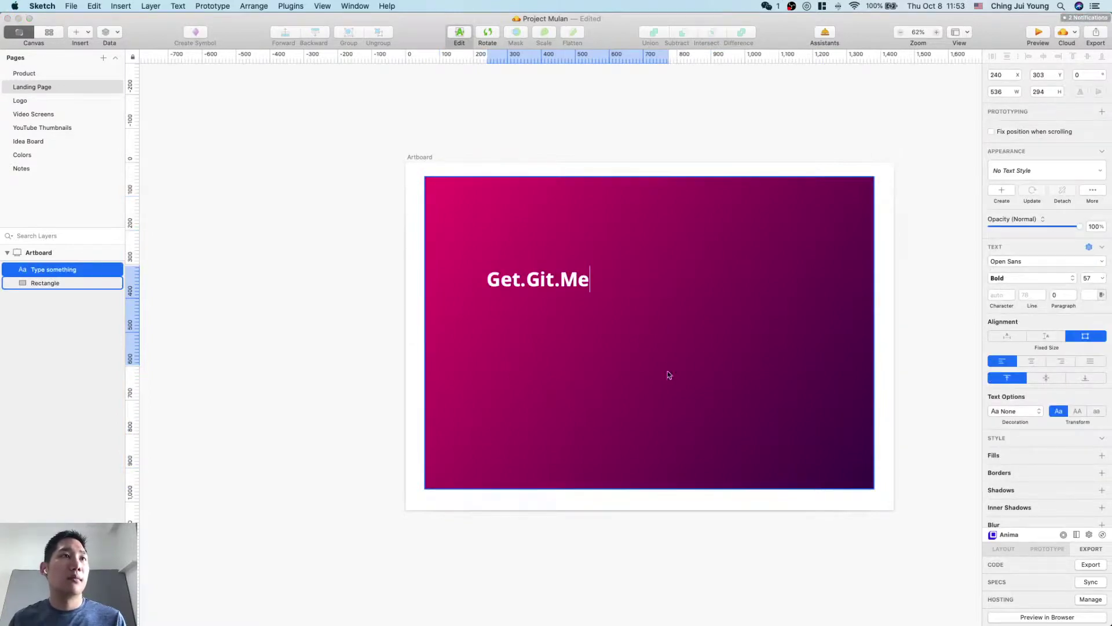
Step: Check the live heading's font family in Safari's inspector, and set the "Get.Git.Me" text in Sketch to AppleGothic
key(super+Tab)
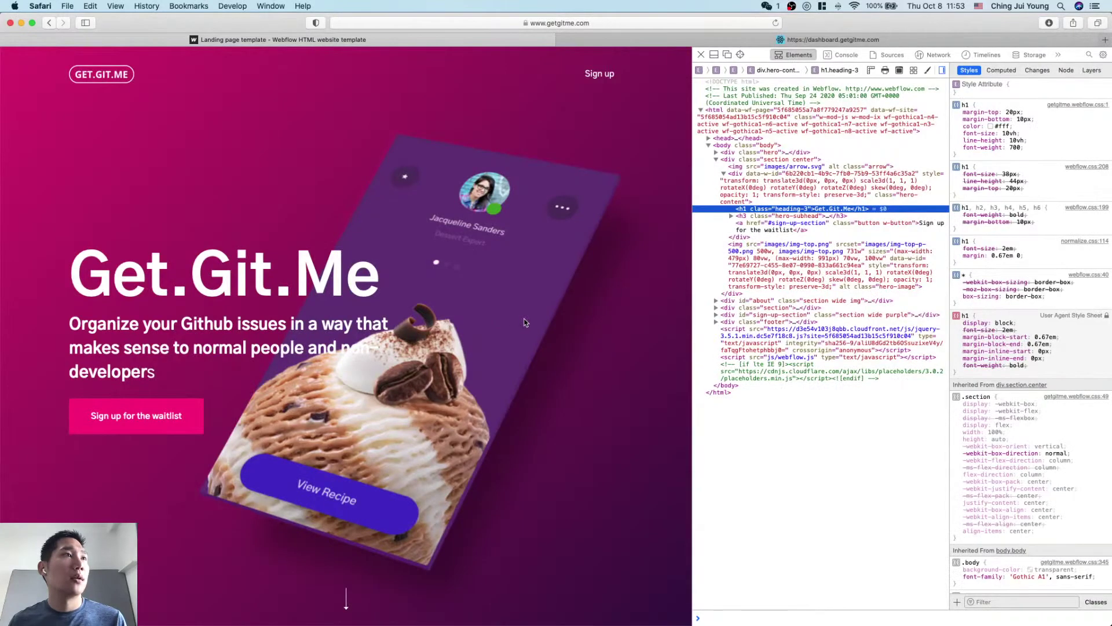
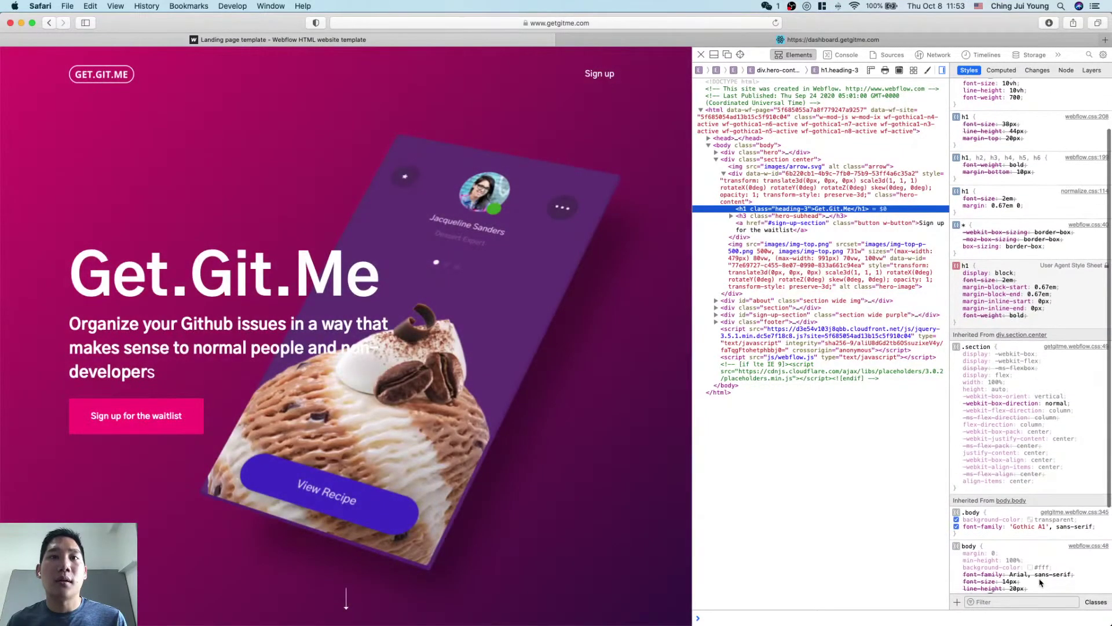
key(super+Tab)
click(630, 262)
click(556, 289)
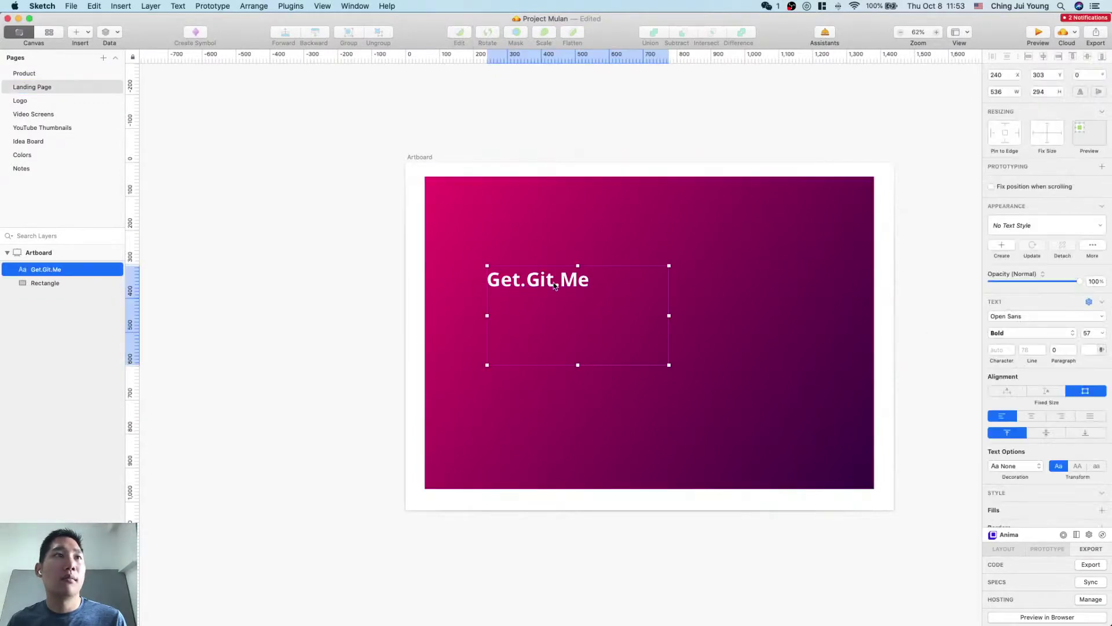
click(1034, 317)
text(gothic)
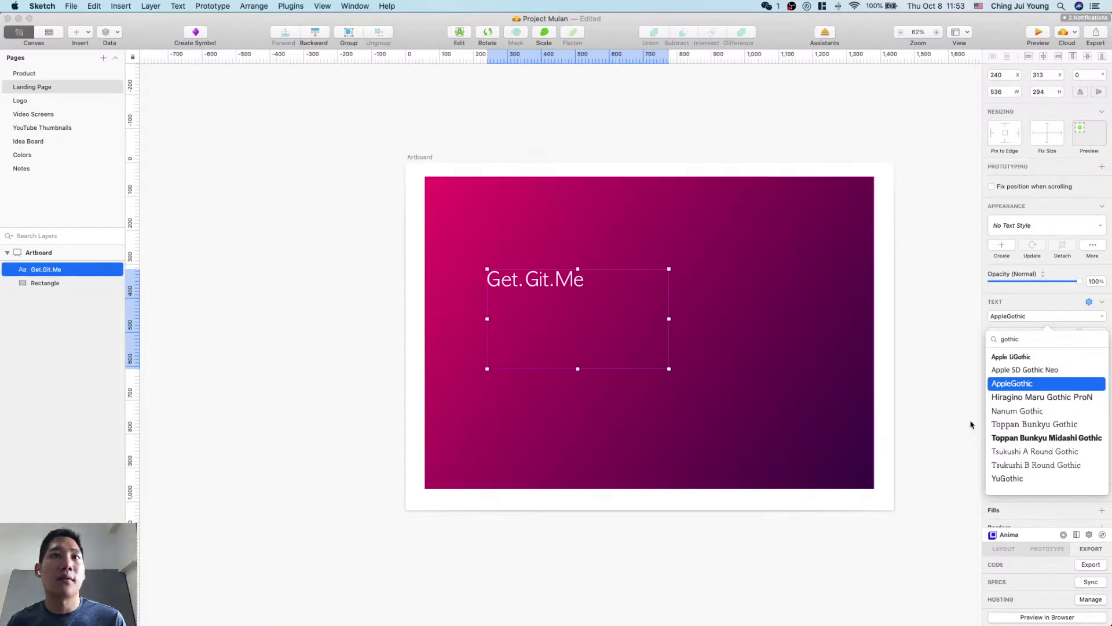
click(953, 419)
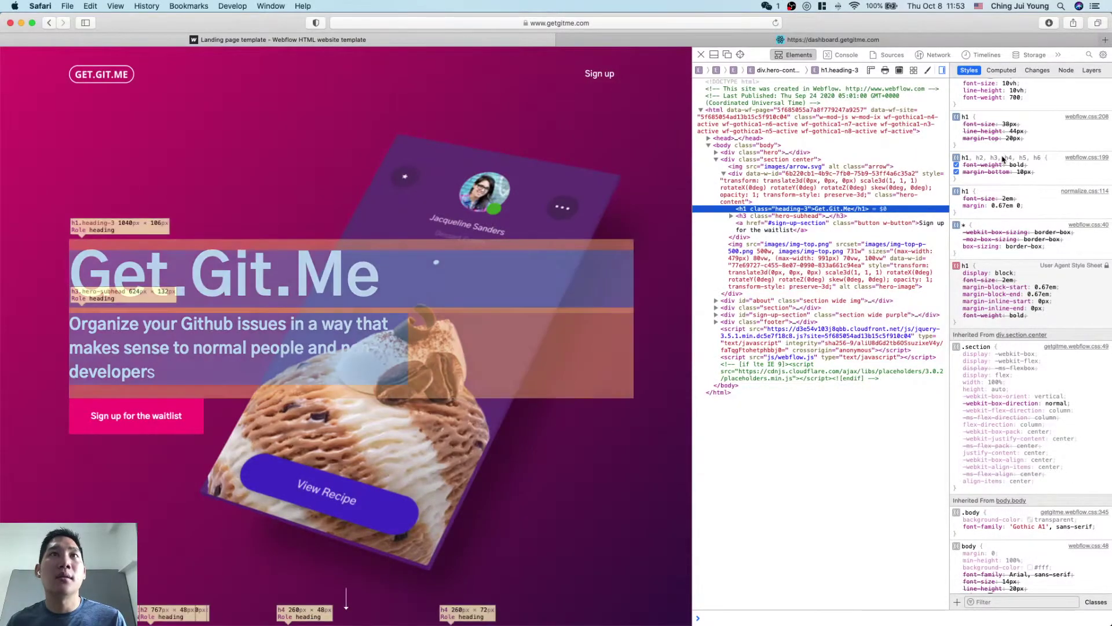
Step: Check the live h1's font weight in Safari, and look through the weights AppleGothic offers in Sketch
scroll(998, 145, up, 3)
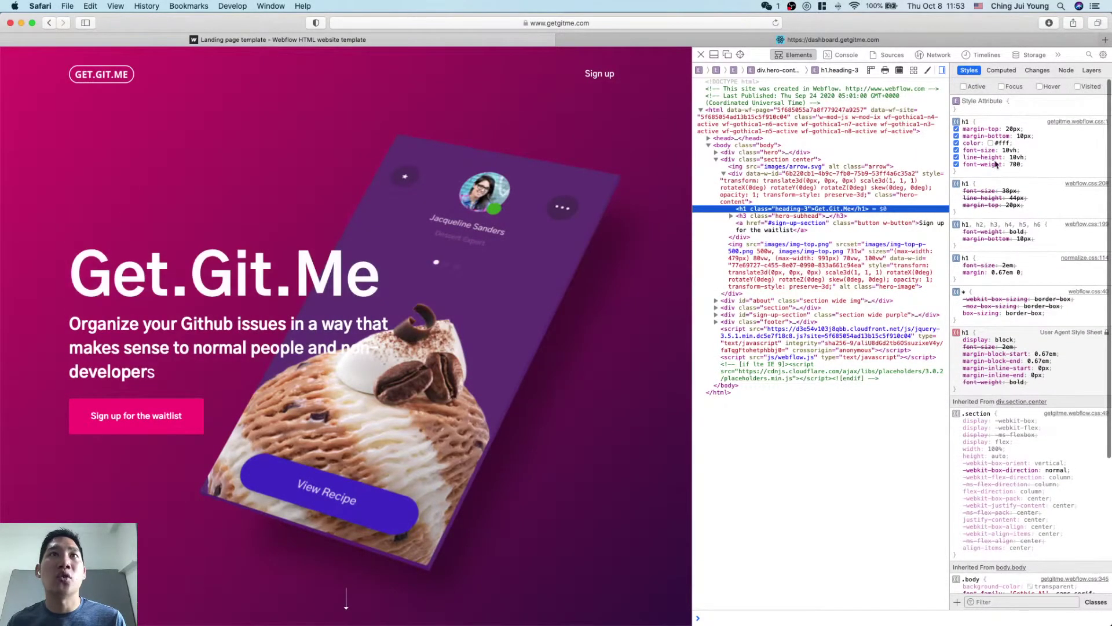
key(super+Tab)
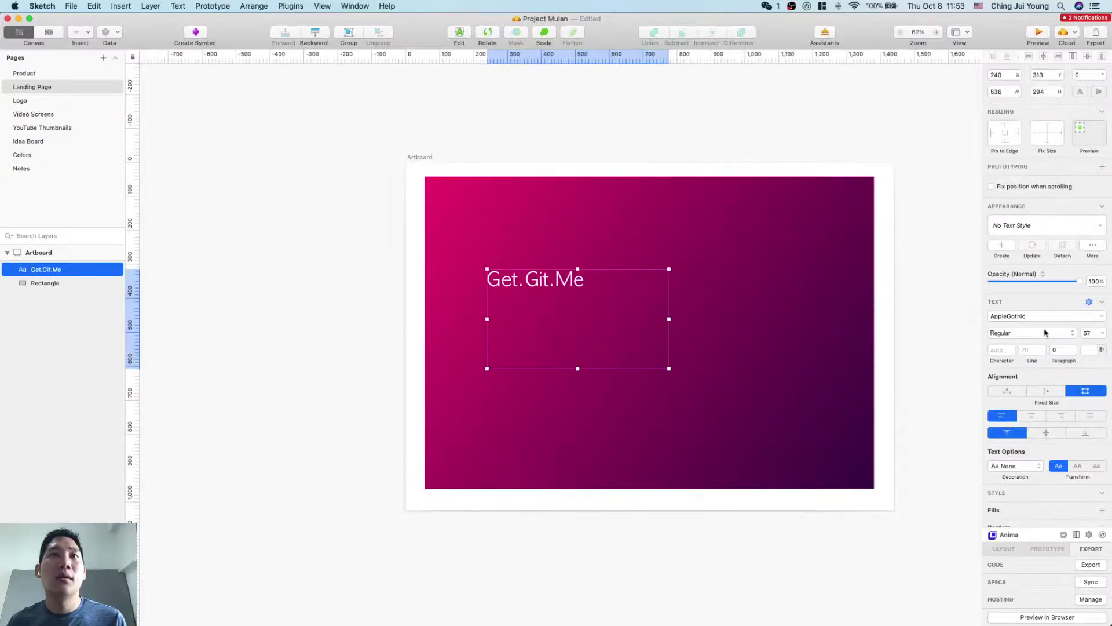
click(1073, 334)
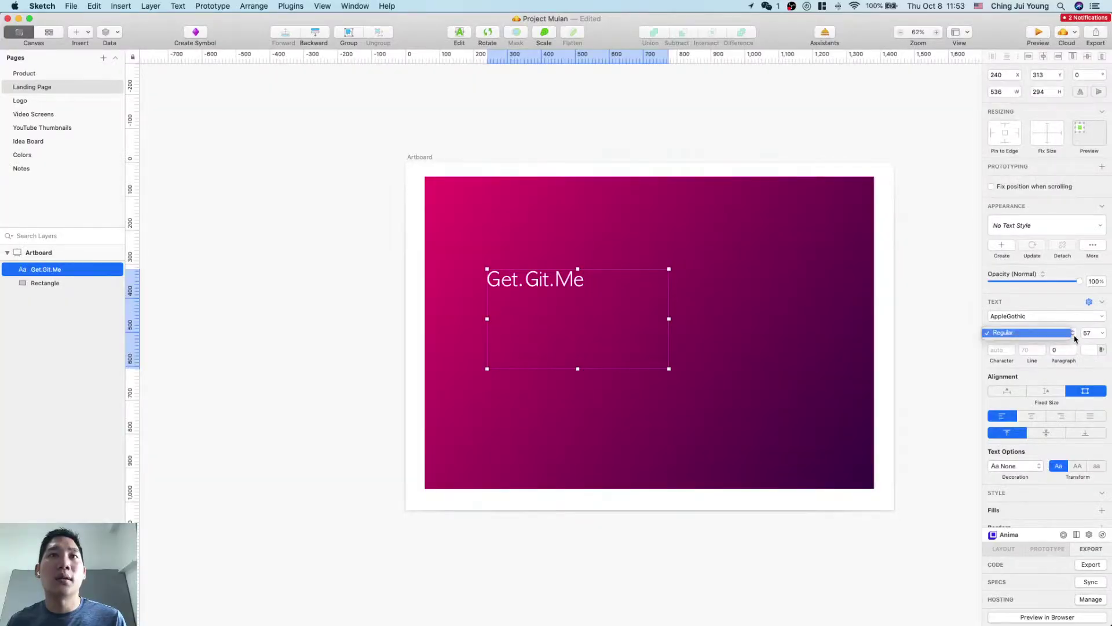
click(1074, 336)
click(732, 307)
click(547, 281)
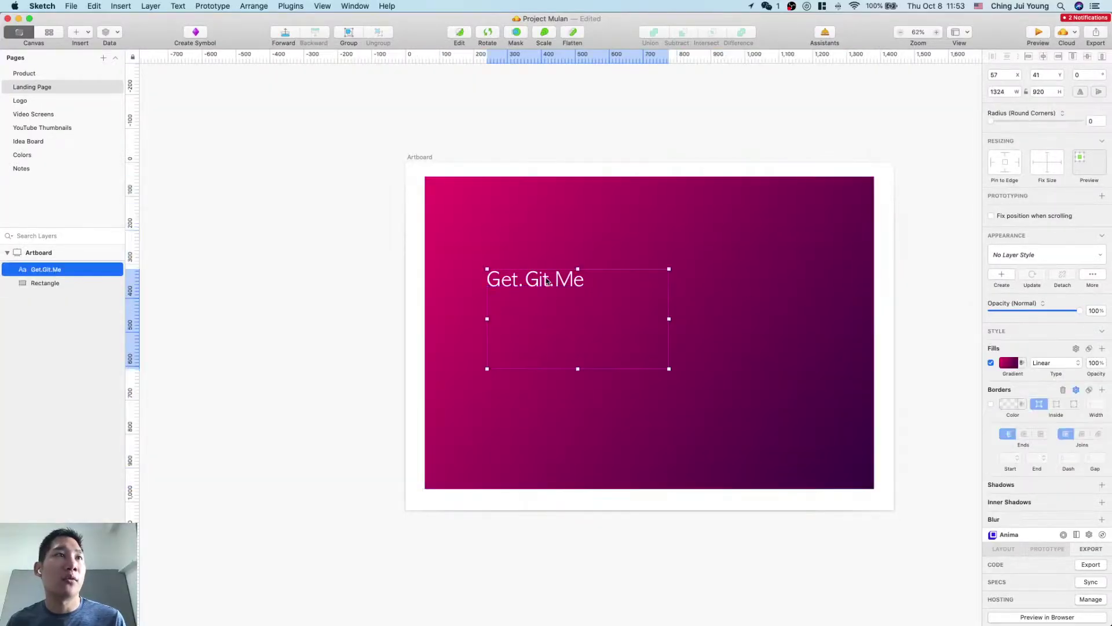
Step: Shrink the "Get.Git.Me" text box to about 310×86 and set its font to Montserrat Bold
drag(669, 368, 591, 297)
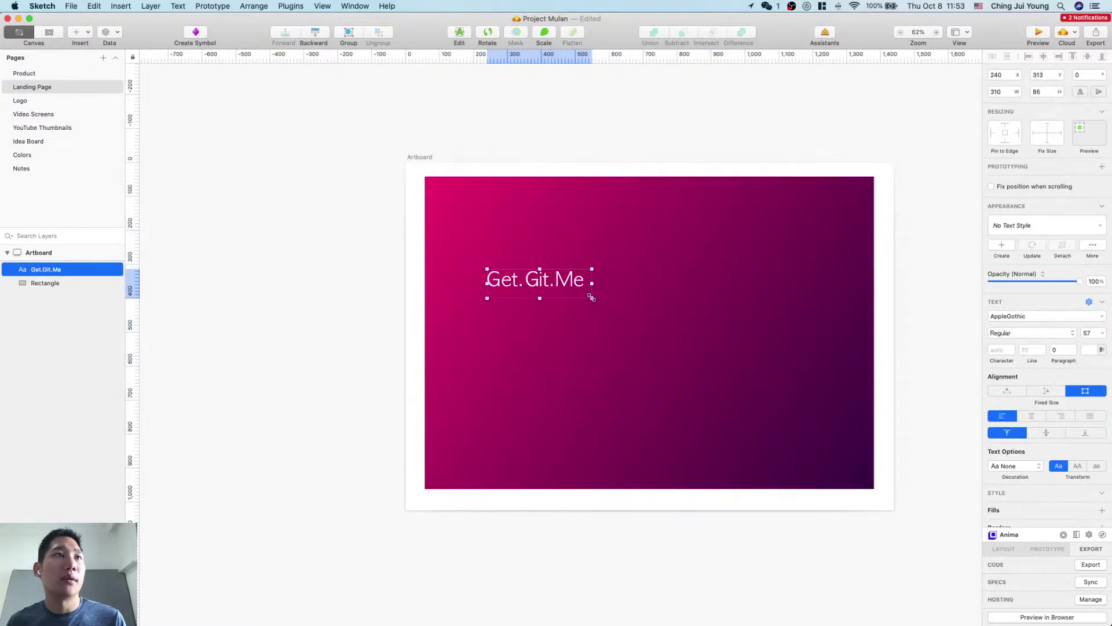
click(1061, 322)
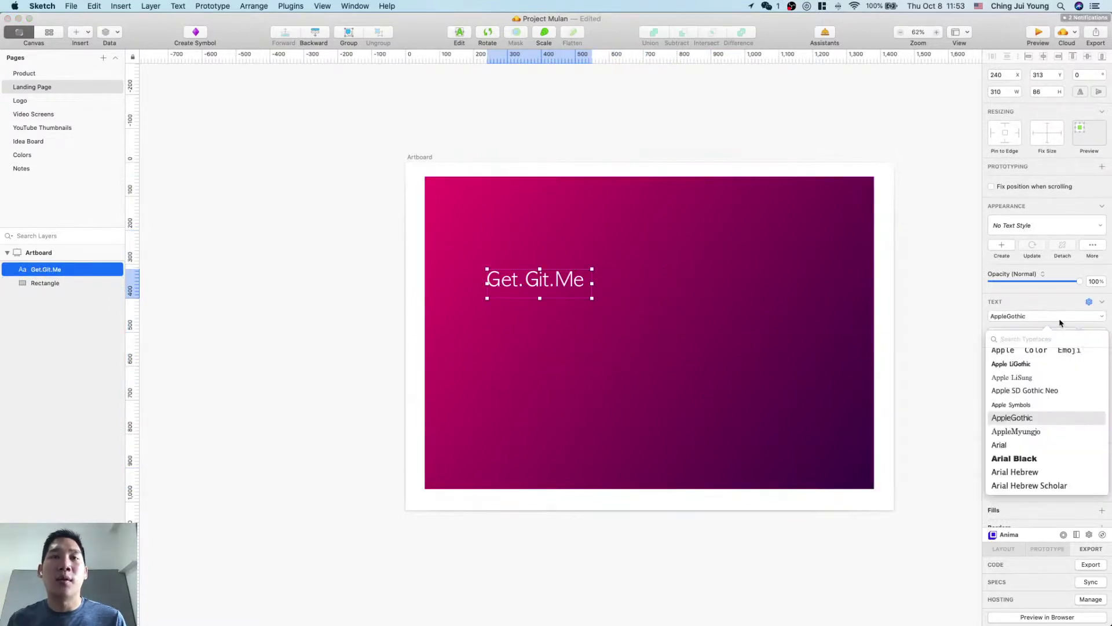
text(mont)
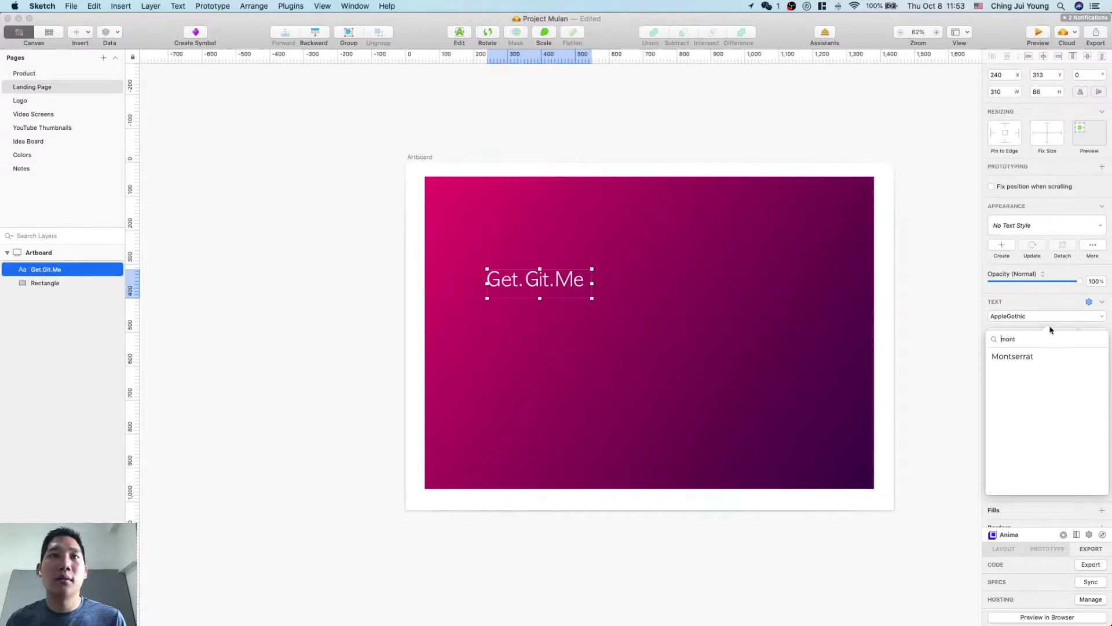
click(1034, 359)
click(944, 373)
drag(559, 290, 570, 309)
click(1041, 333)
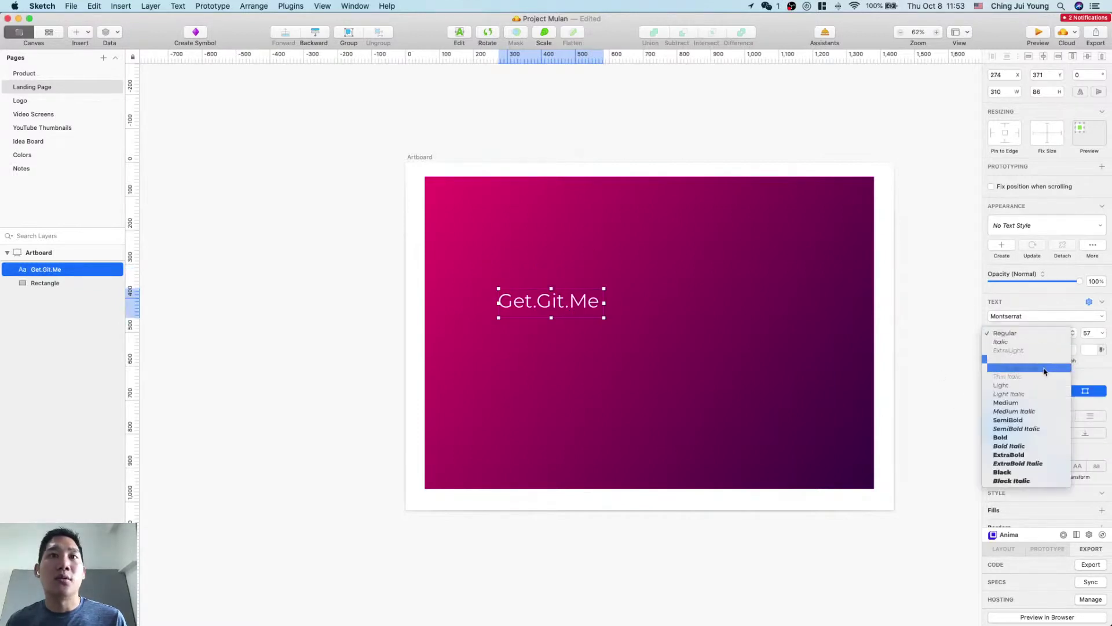
click(1041, 437)
Step: Check the live h1's computed font size in Safari, set the Sketch heading's size to 100, and enlarge its box to about 574×279
click(1096, 335)
key(super+Tab)
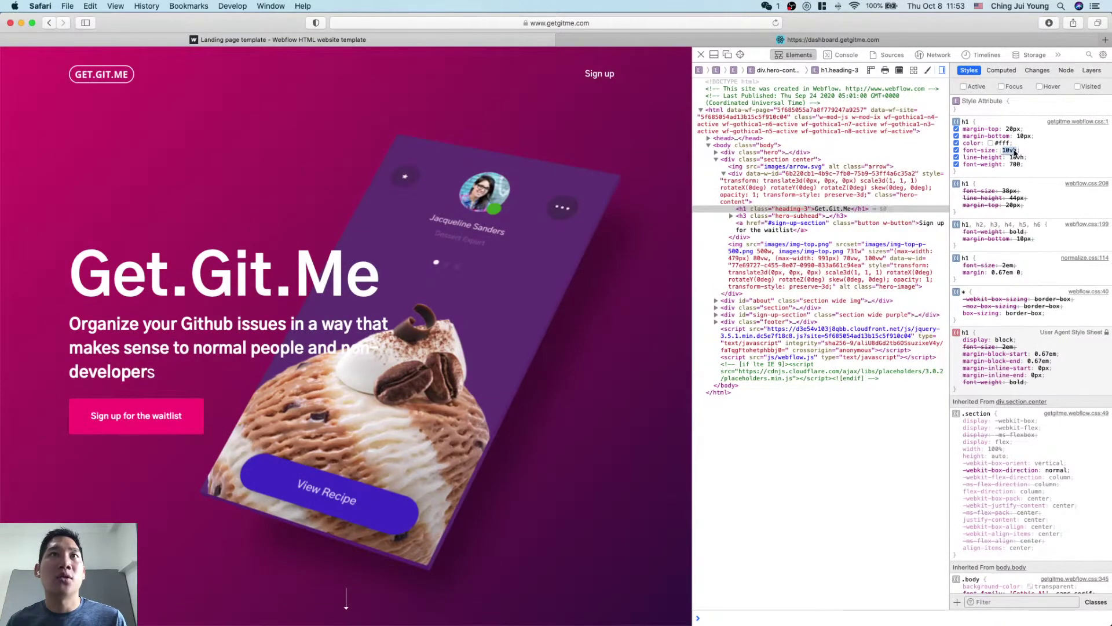
click(1005, 70)
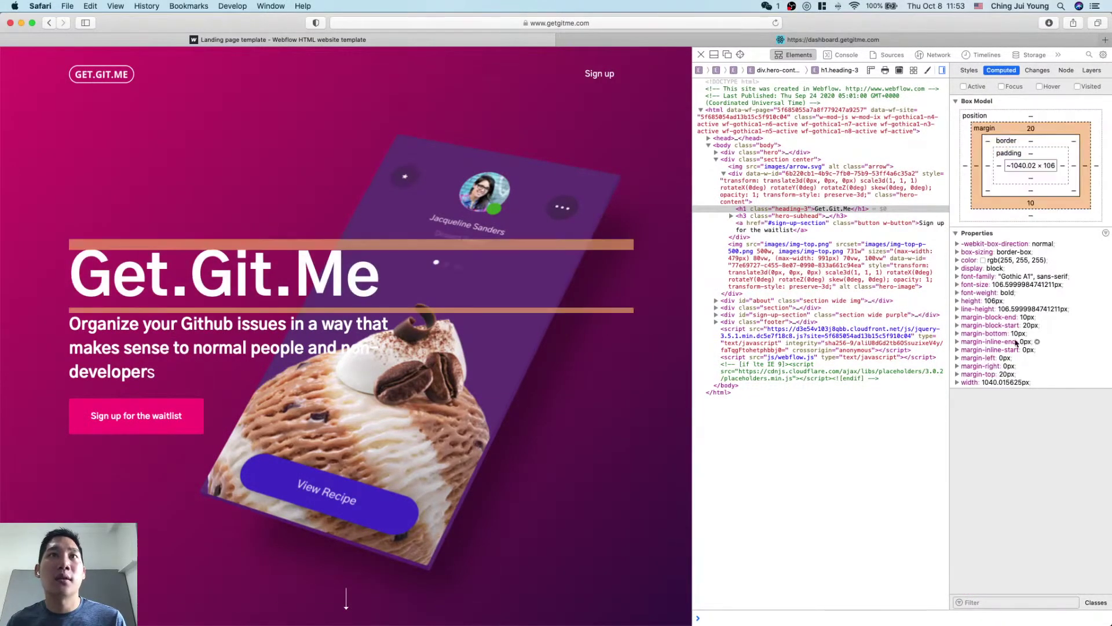
key(super+Tab)
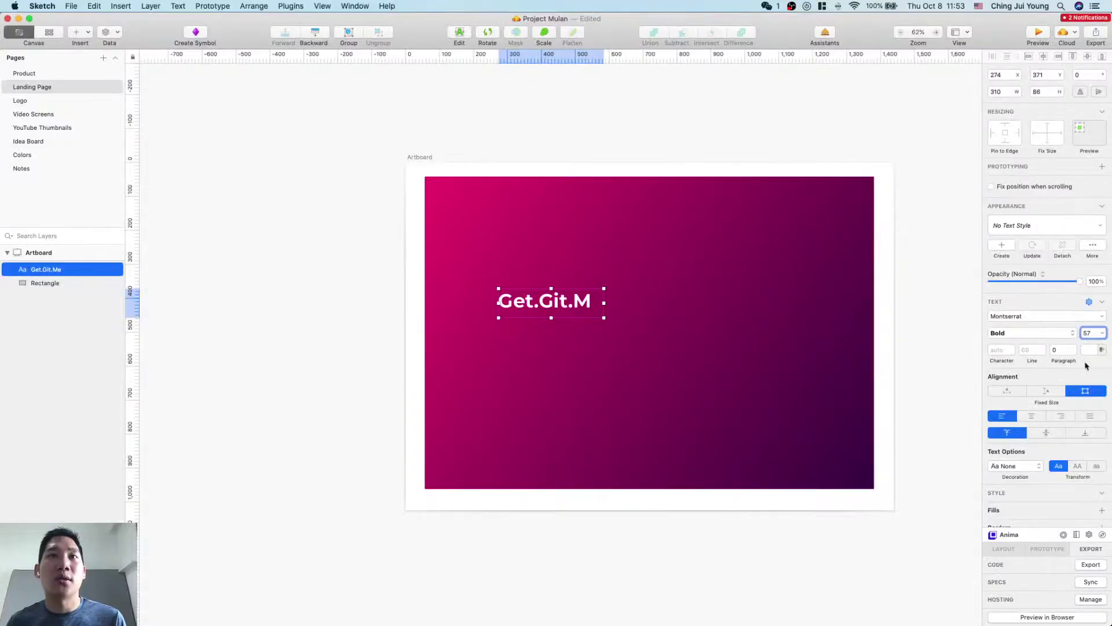
text(100)
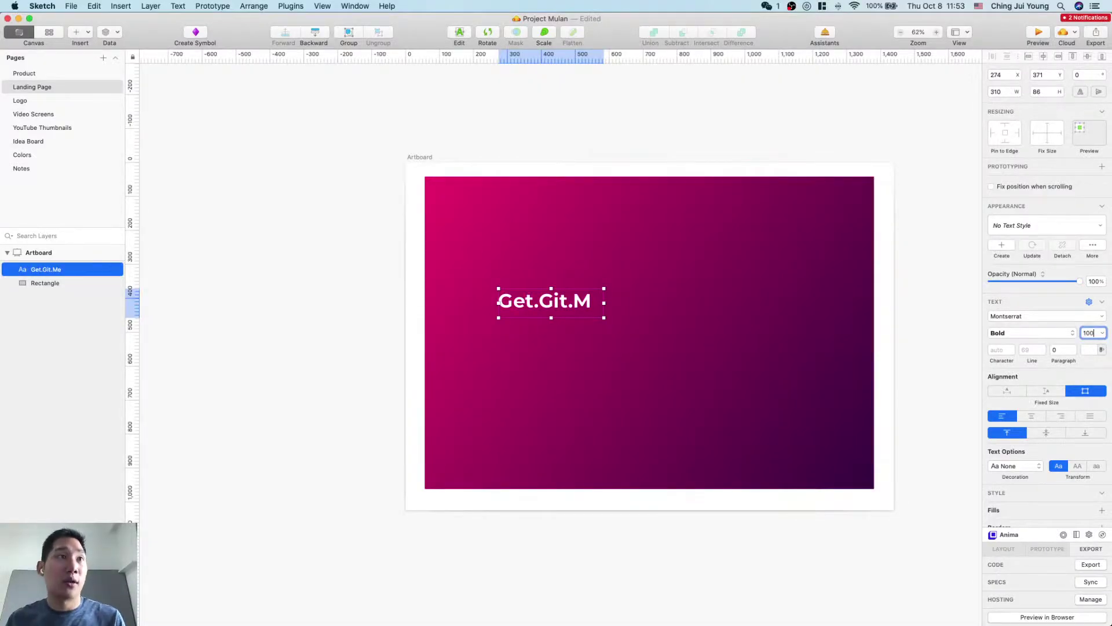
key(Return)
click(919, 412)
click(570, 295)
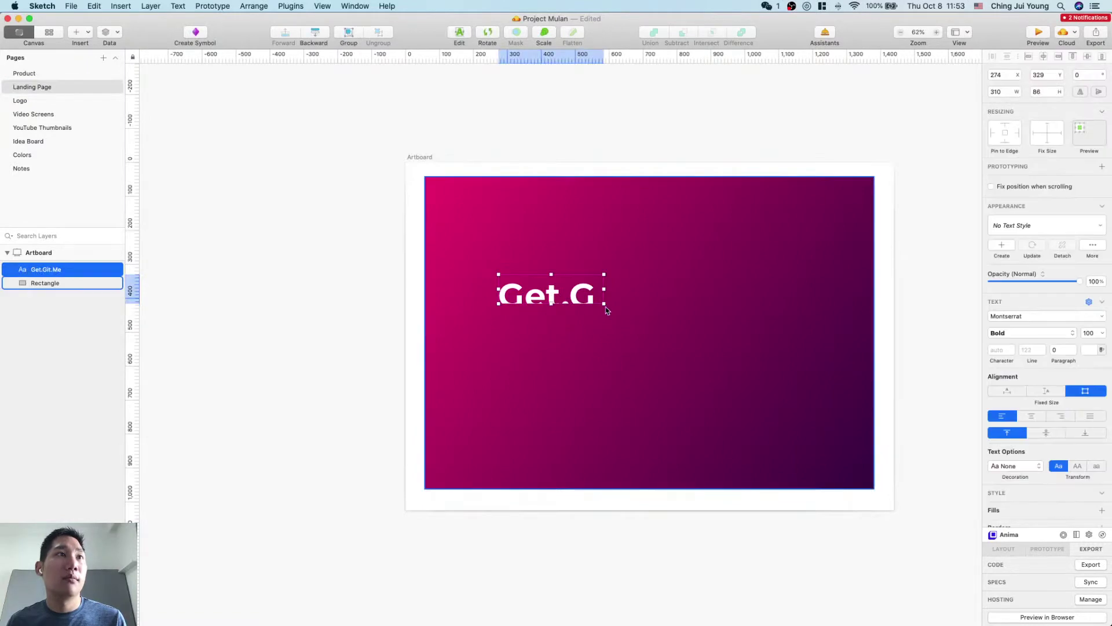
mouse_move(606, 307)
mouse_down()
mouse_move(721, 385)
mouse_move(693, 368)
mouse_up()
Step: Copy the subheading "Organize your Github issues in a way that makes sense to normal people and non-developers" from the live page in Safari
key(super+Tab)
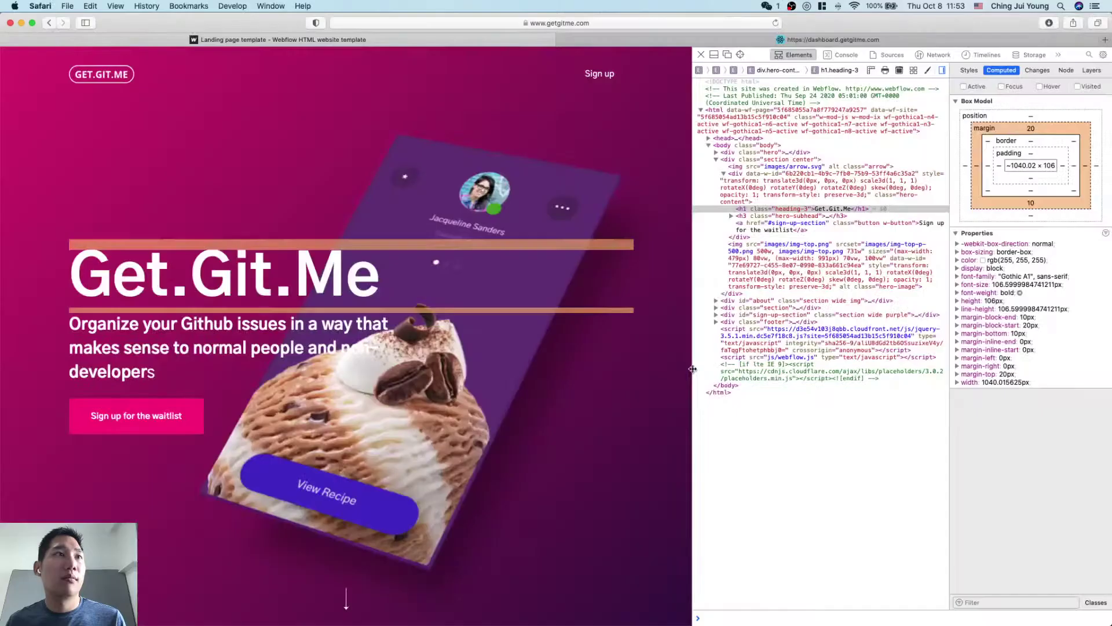
double_click(236, 343)
click(164, 383)
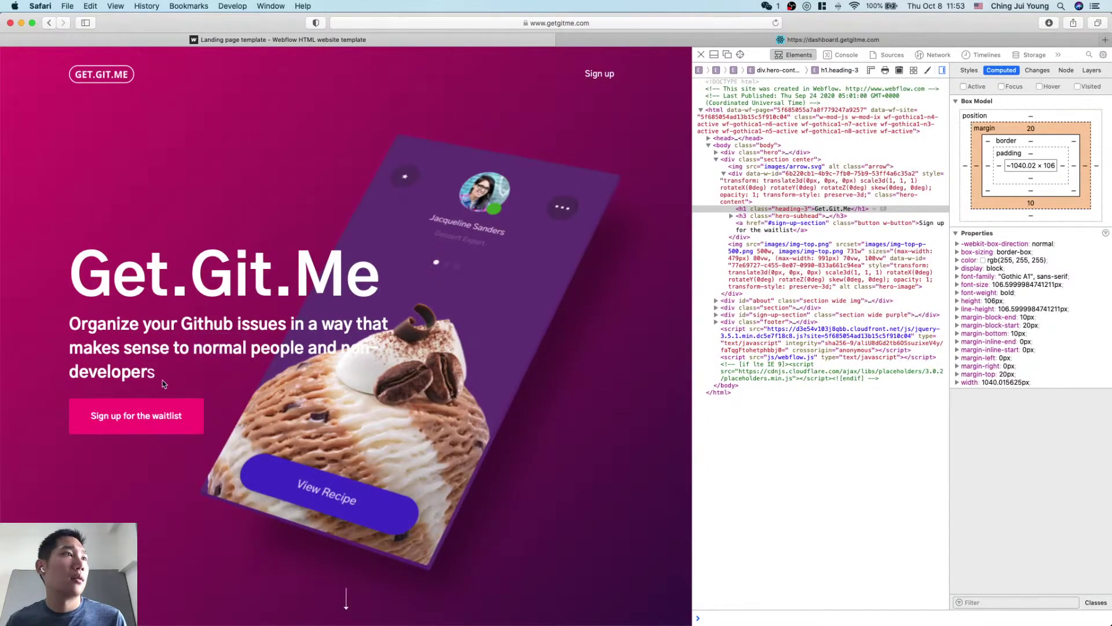
drag(164, 383, 77, 326)
key(super+c)
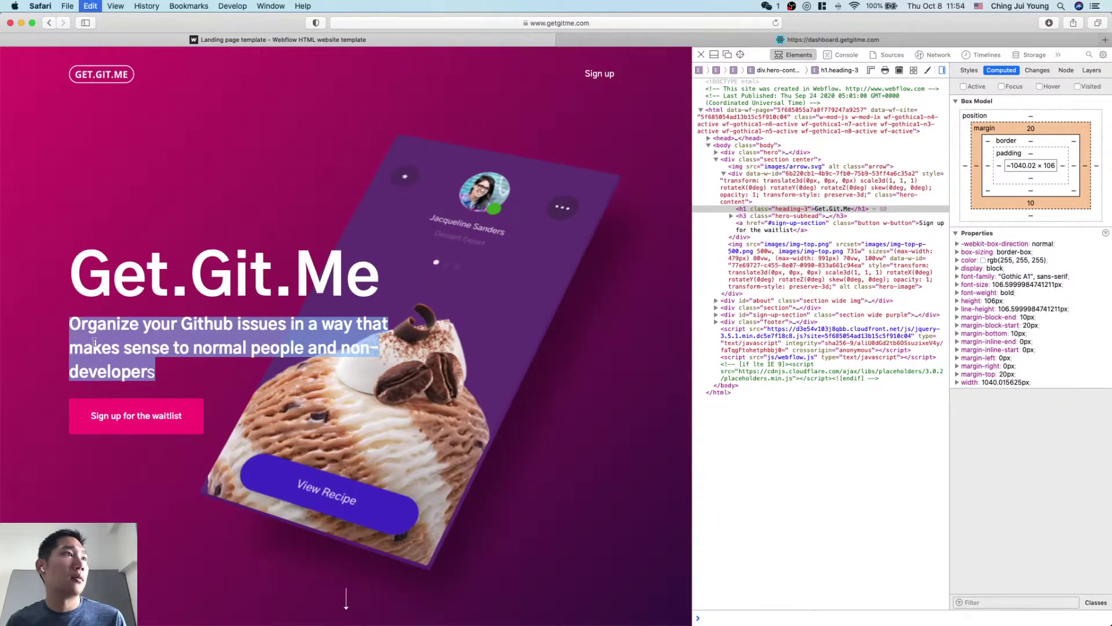
Step: Move the heading up in Sketch and paste the copied subheading into a new text box about 403 wide below it
key(super+Tab)
click(525, 446)
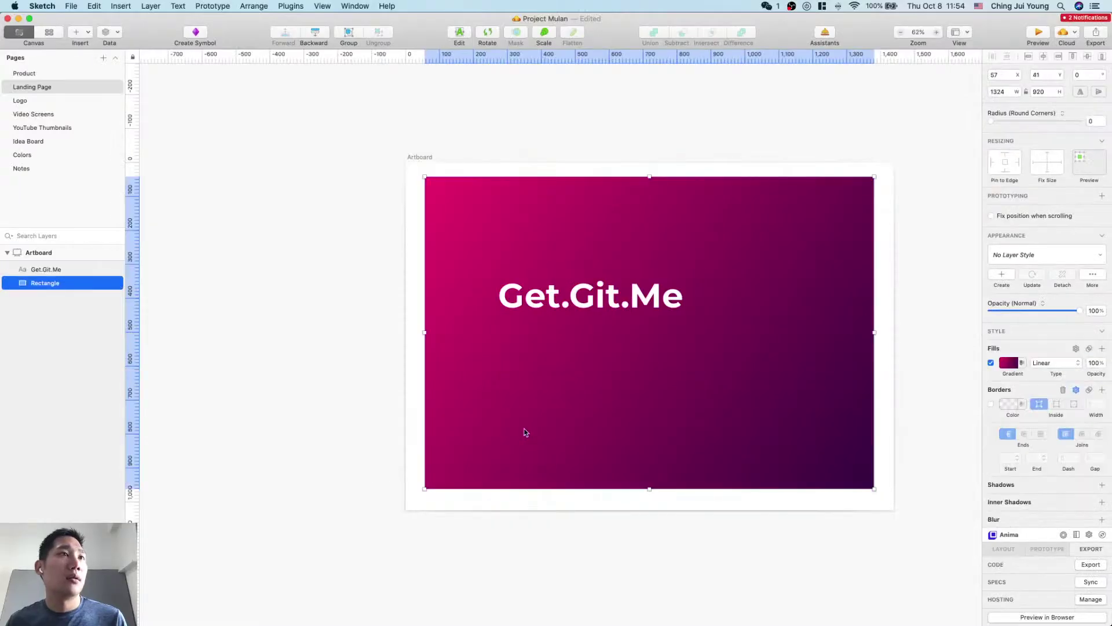
drag(502, 356, 485, 297)
click(507, 344)
key(t)
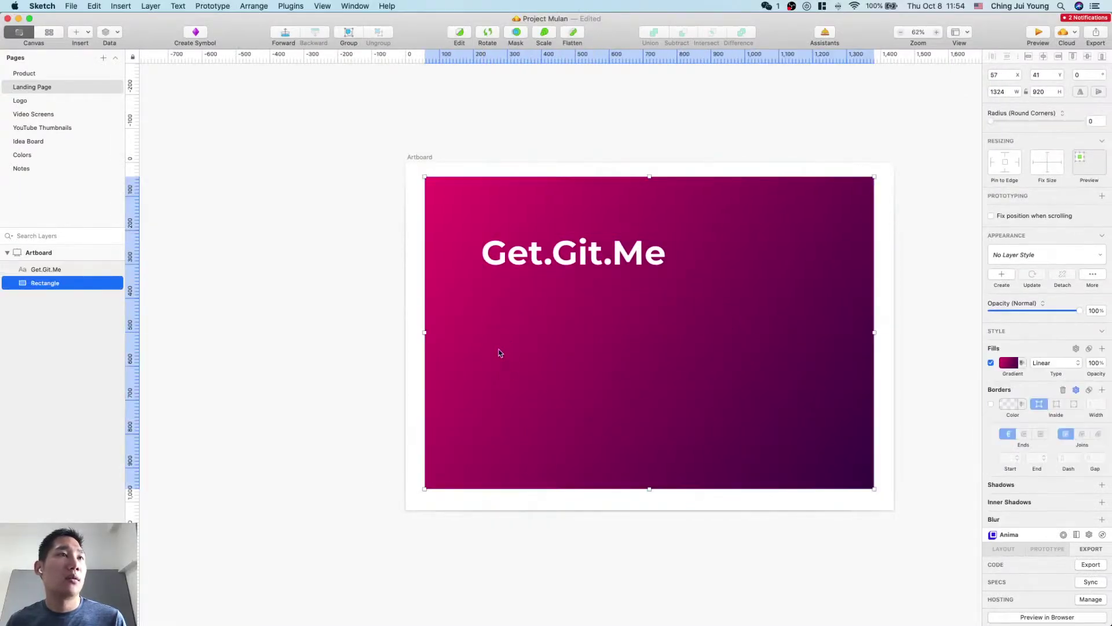
drag(485, 336, 629, 408)
key(super+v)
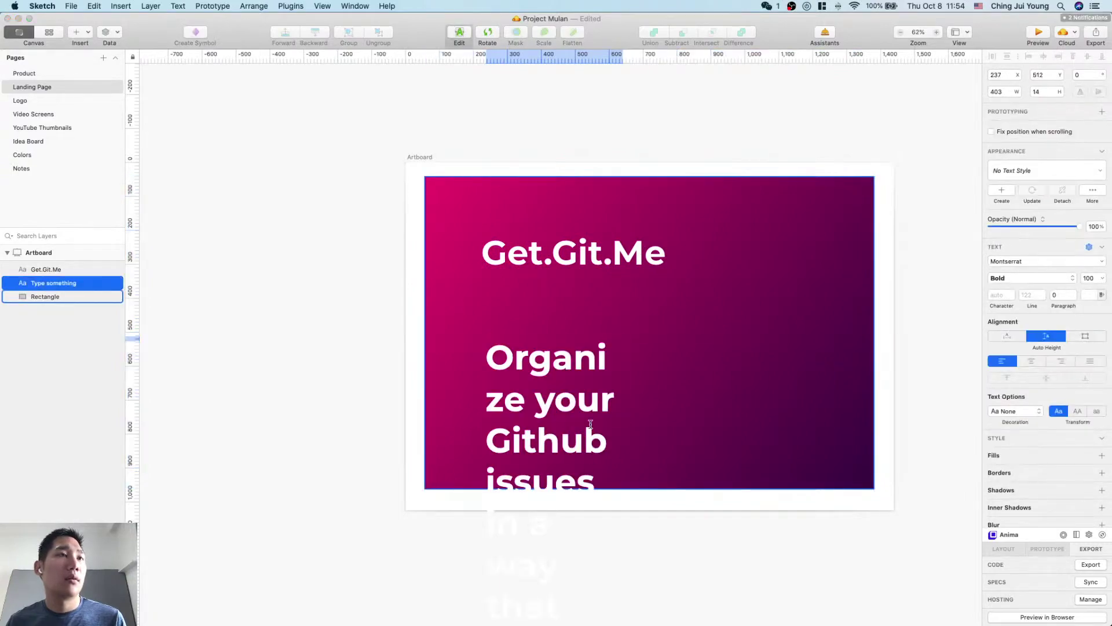
click(678, 514)
Step: Inspect the live h3 subheading's computed styles in Safari, and set the Sketch subheading to size 30 with Regular weight
key(super+Tab)
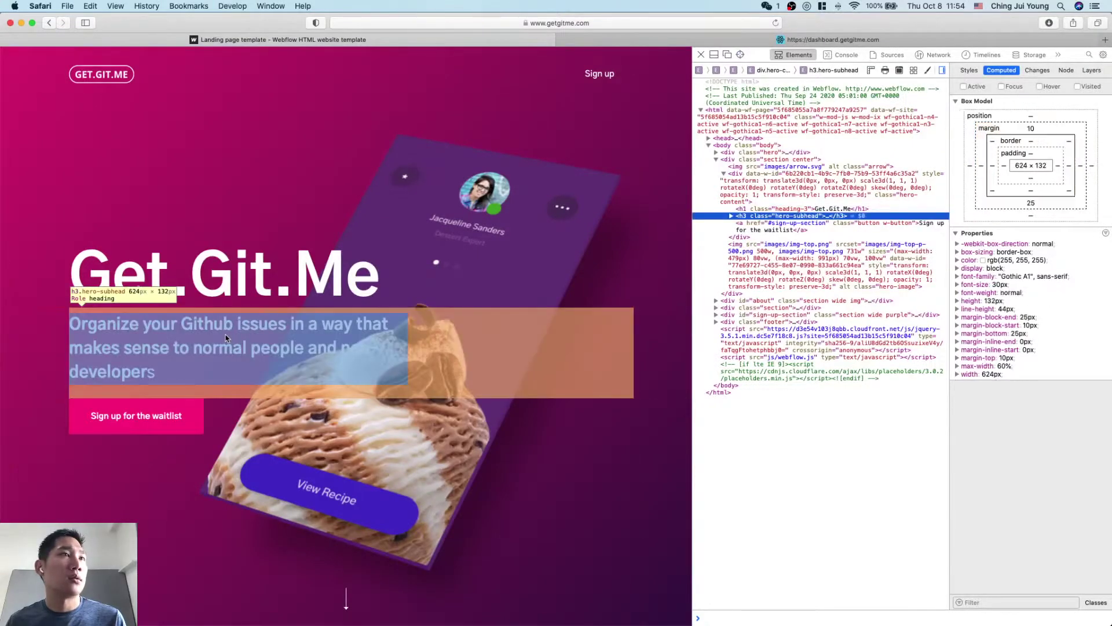
click(229, 339)
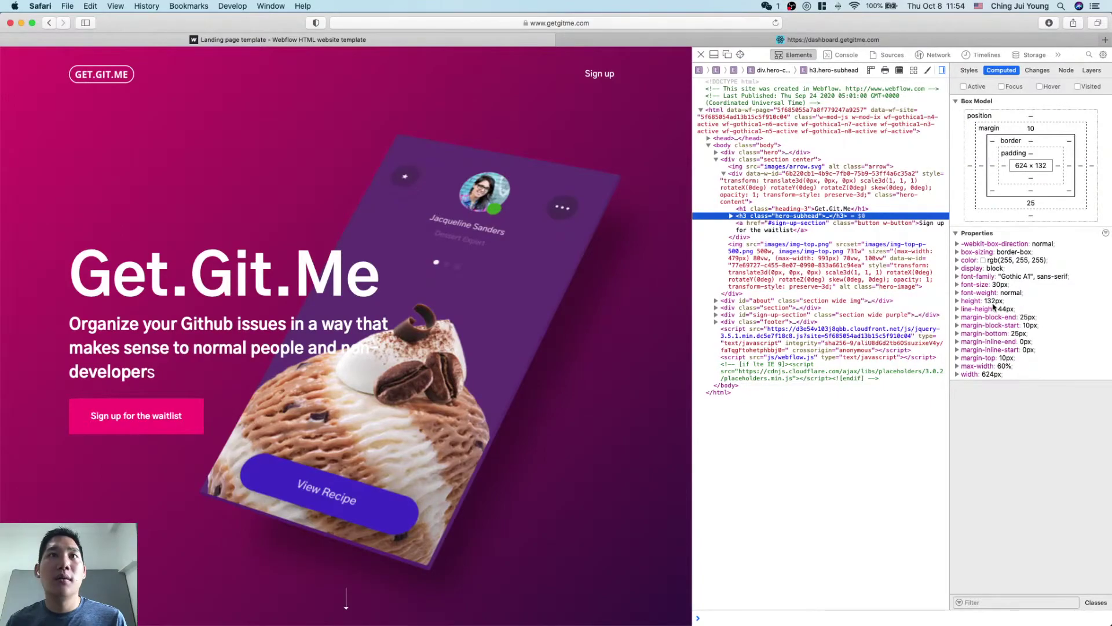
key(super+Tab)
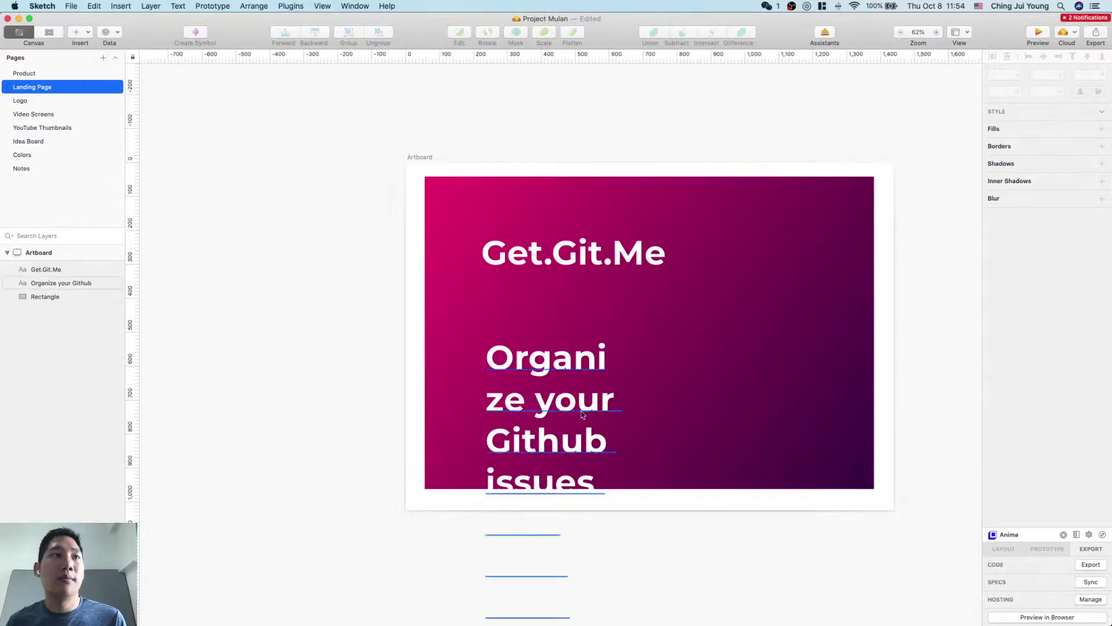
click(1094, 332)
text(3)
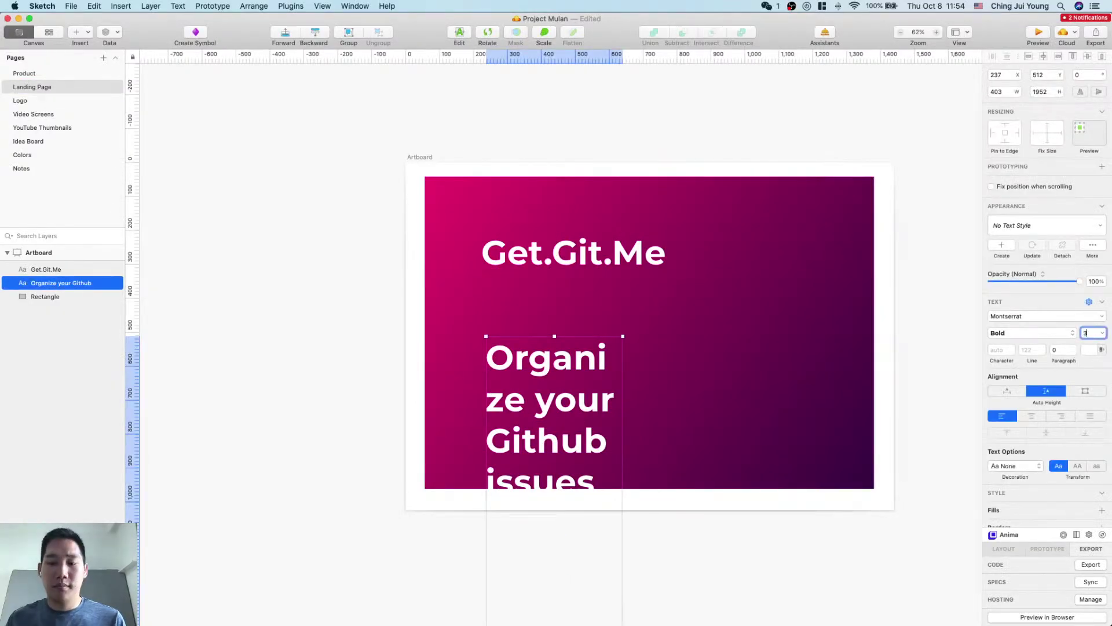
text(0)
key(Return)
click(1072, 333)
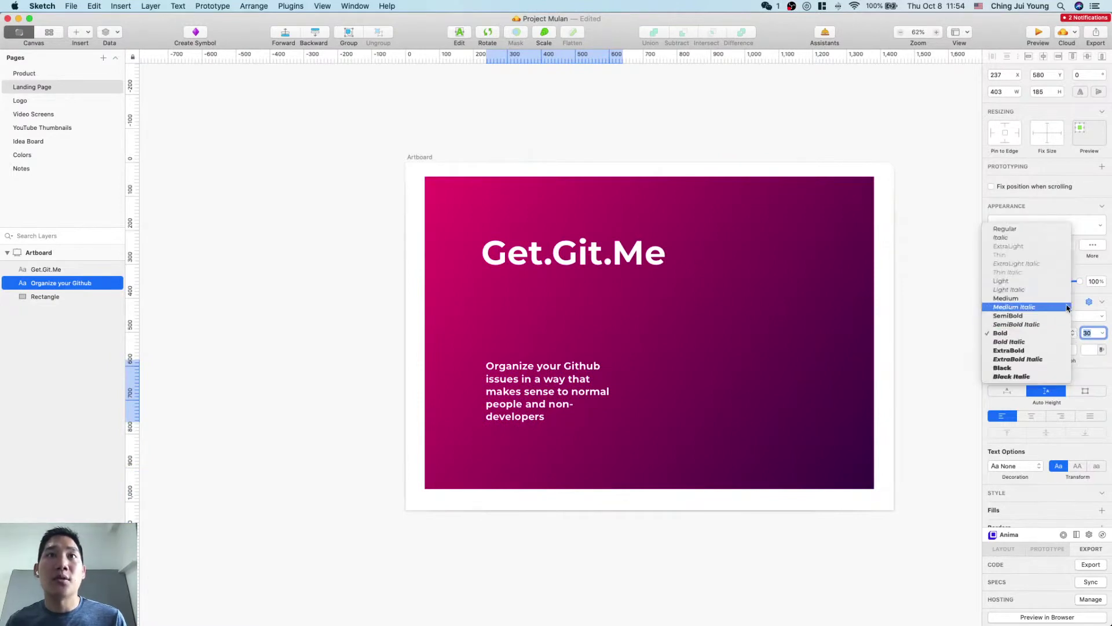
click(1014, 228)
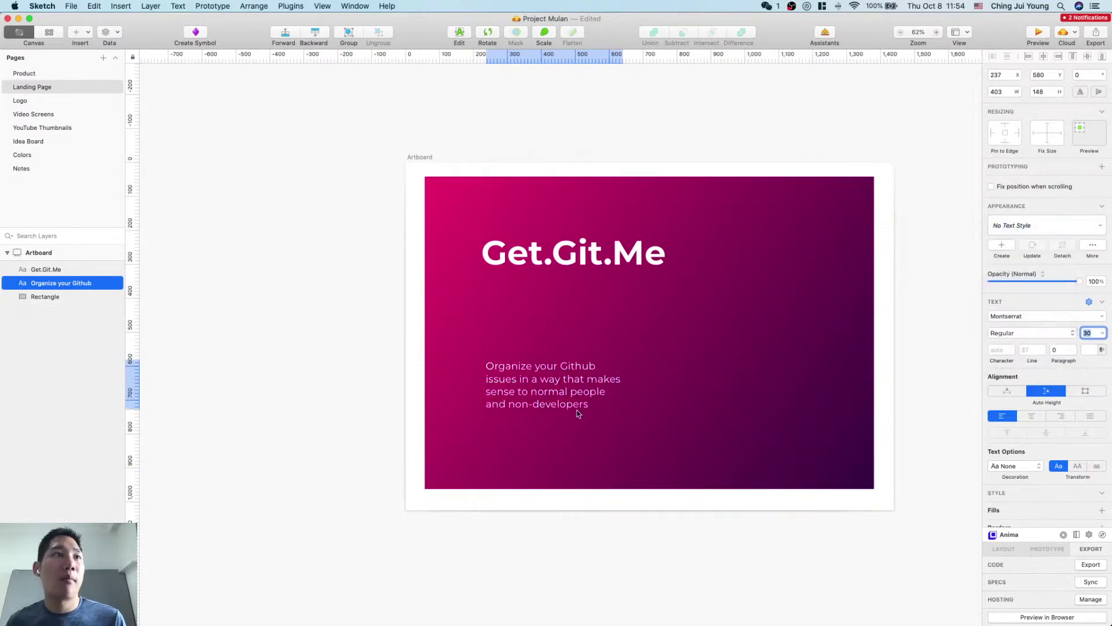
Step: Lower the heading and place the subheading directly beneath it, widening the subheading's box so its text wraps onto three lines
drag(573, 254, 574, 311)
click(549, 387)
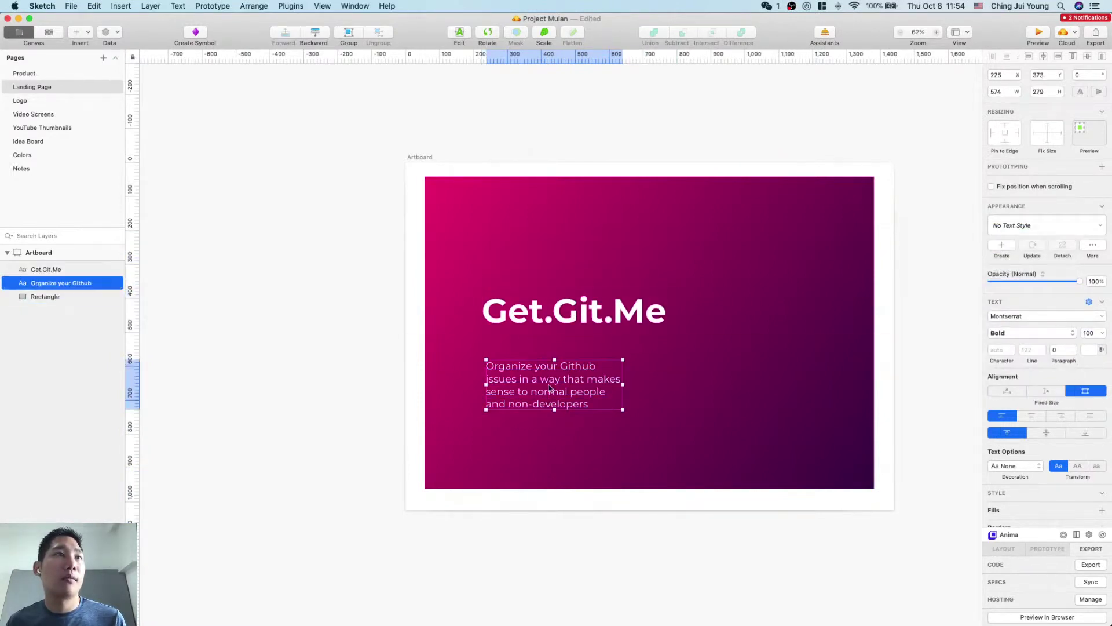
drag(550, 388, 549, 354)
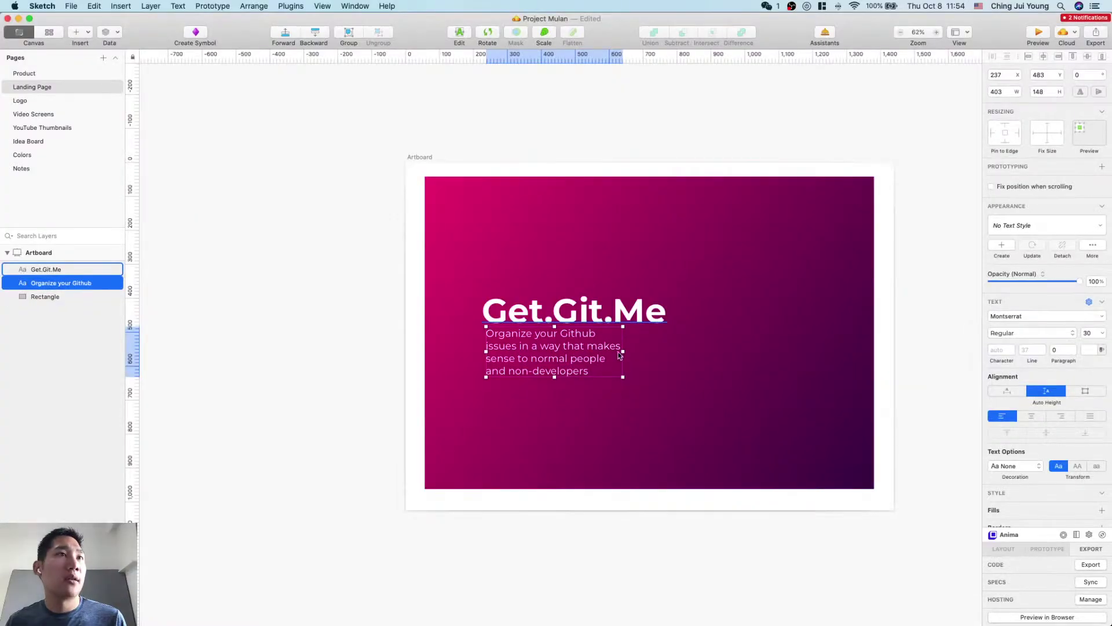
drag(619, 355, 660, 351)
click(615, 349)
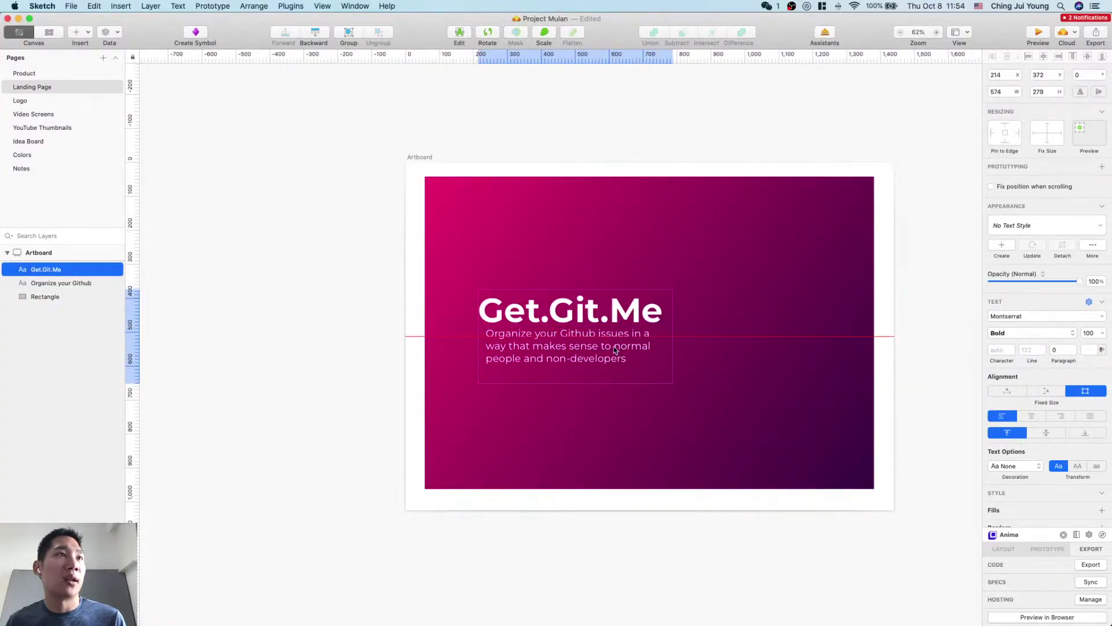
Step: Align the heading's left edge with the subheading in Sketch, and inspect the live sign-up button in Safari
click(615, 350)
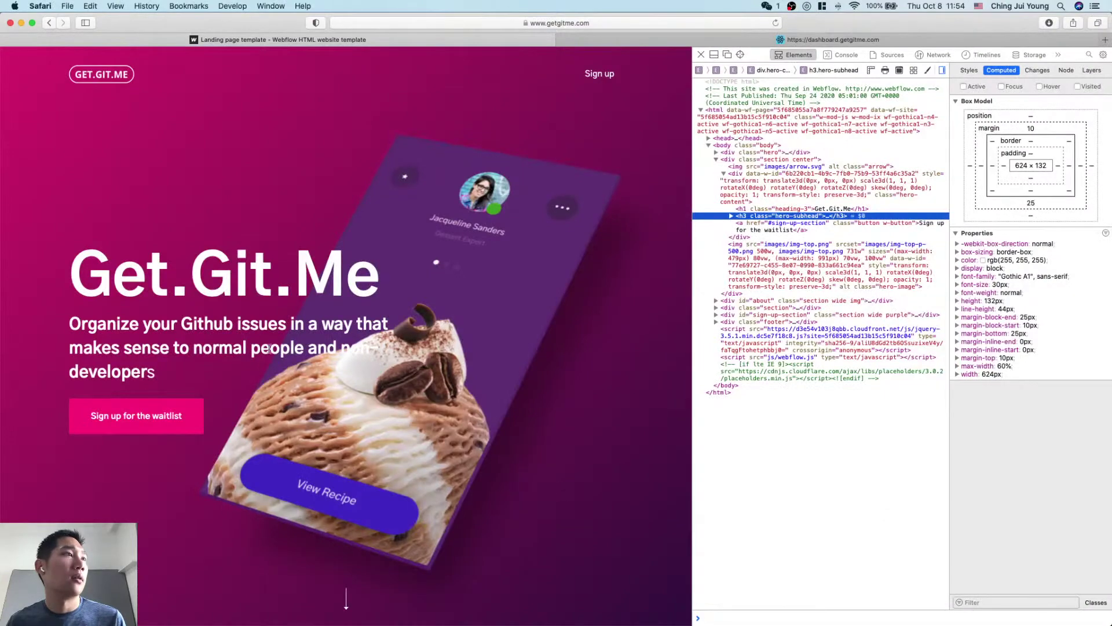
click(174, 416)
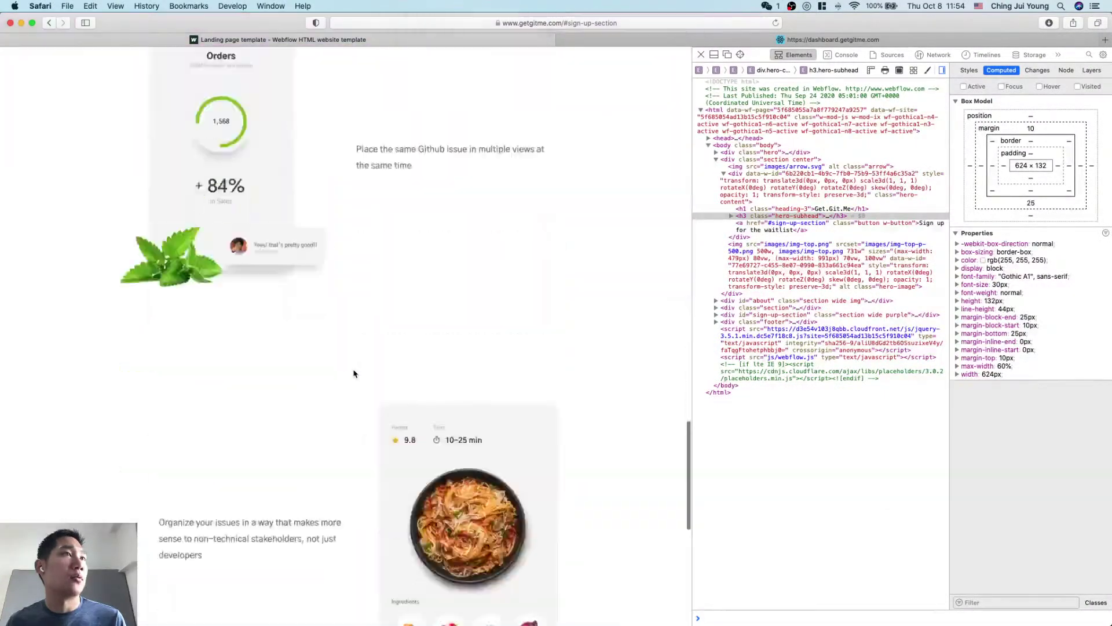
scroll(347, 406, up, 20)
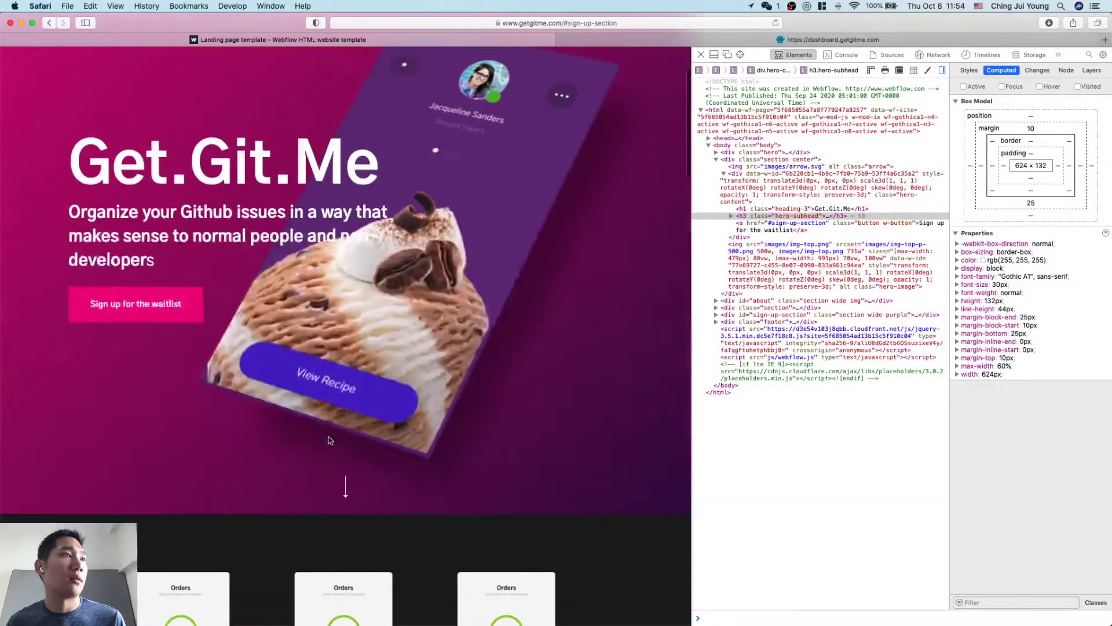
key(super+shift+c)
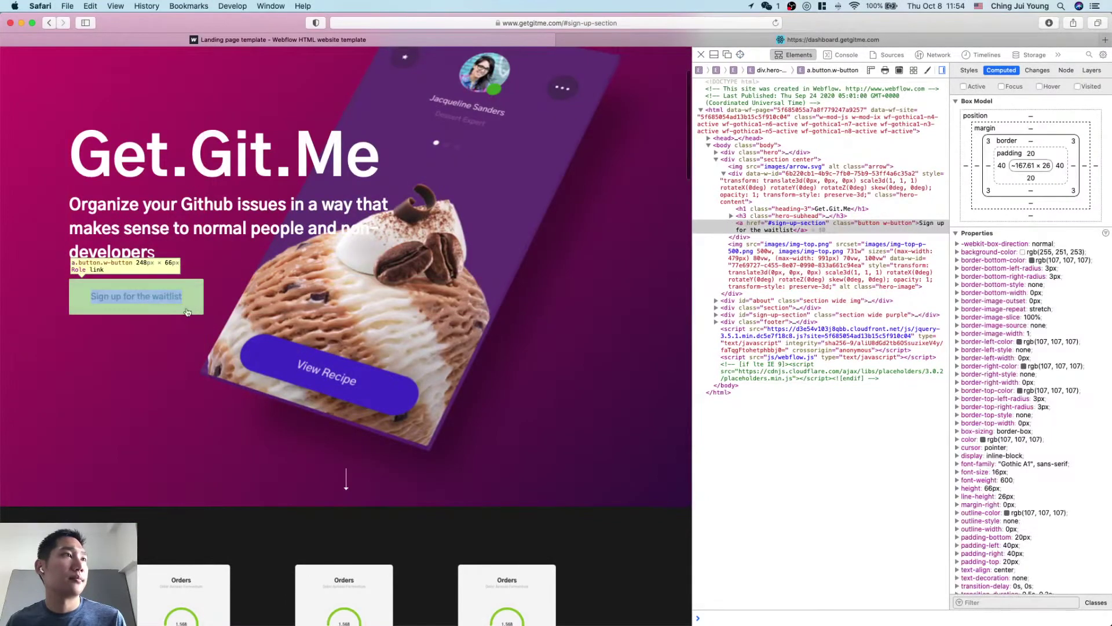
click(187, 313)
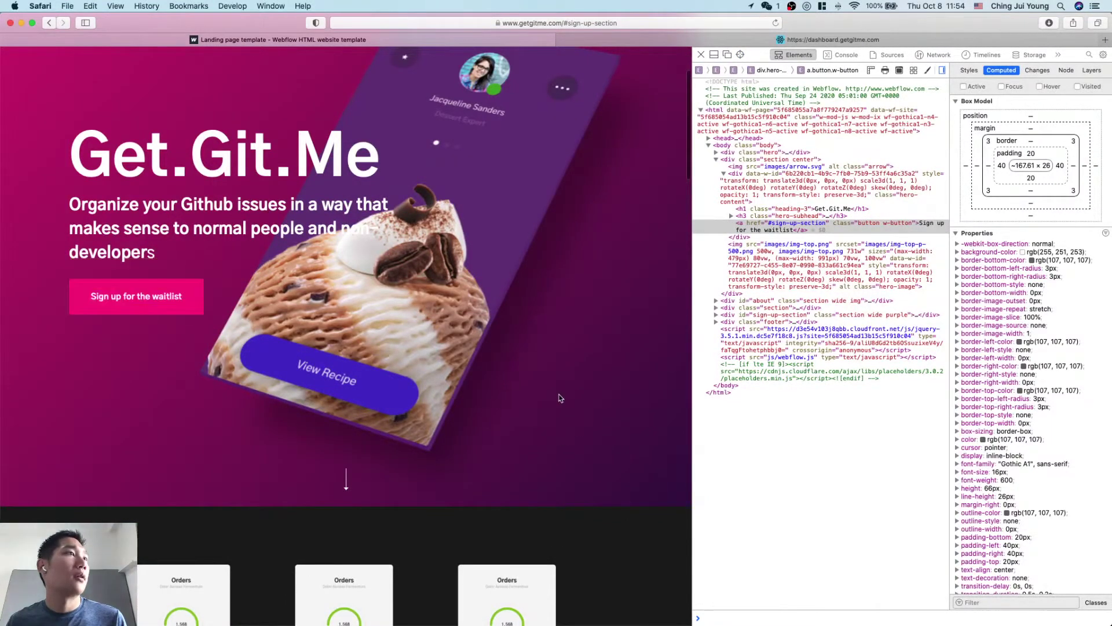
Step: Switch to Sketch and draw a button rectangle about 306 by 71 beneath the subheading, aligned to the text's left edge
key(super+Tab)
key(Return)
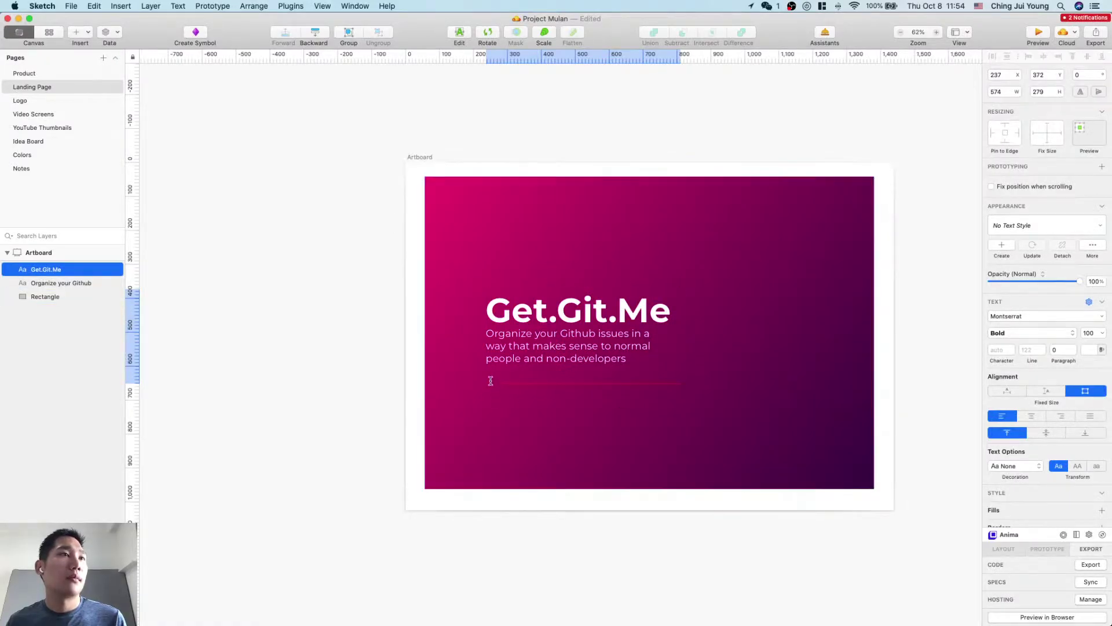
drag(488, 383, 589, 403)
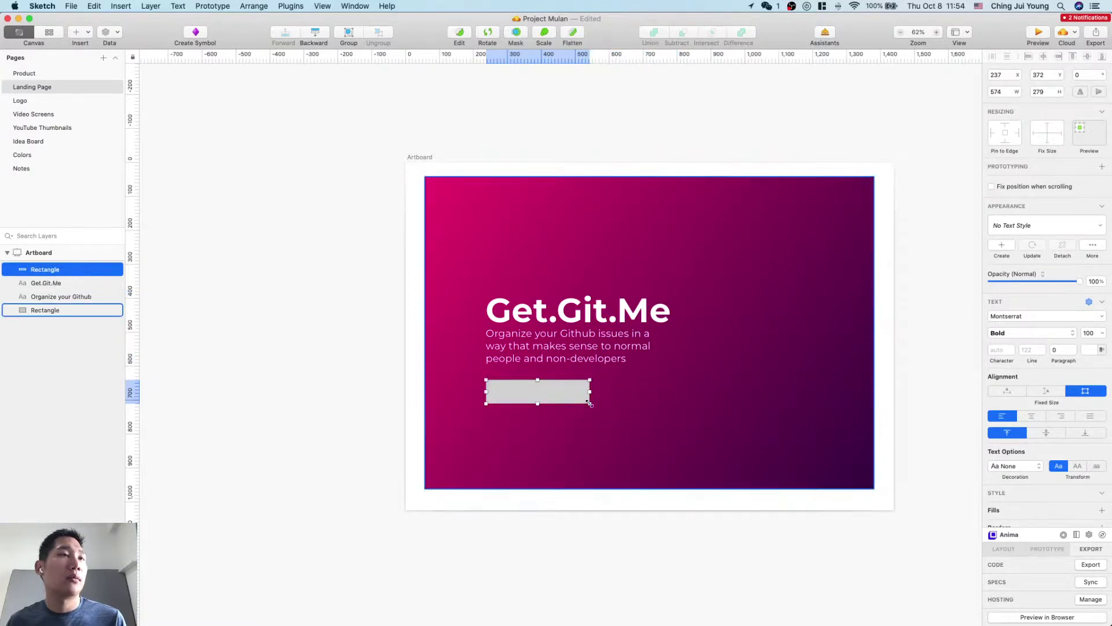
Step: Look up the live sign-up button's computed background colour in Safari
key(super+Tab)
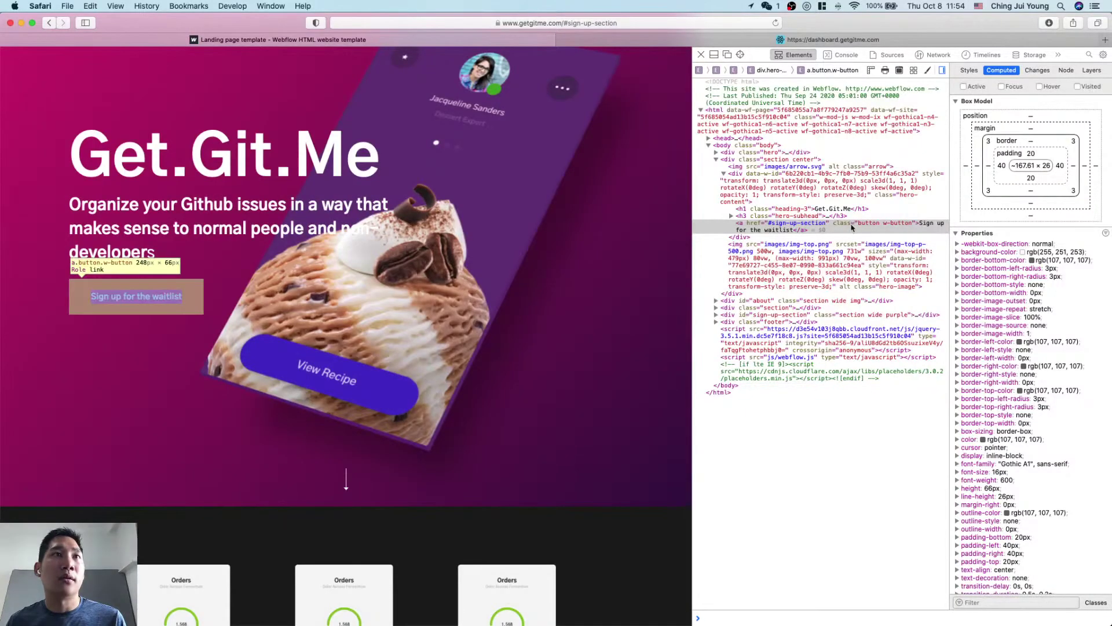
click(845, 228)
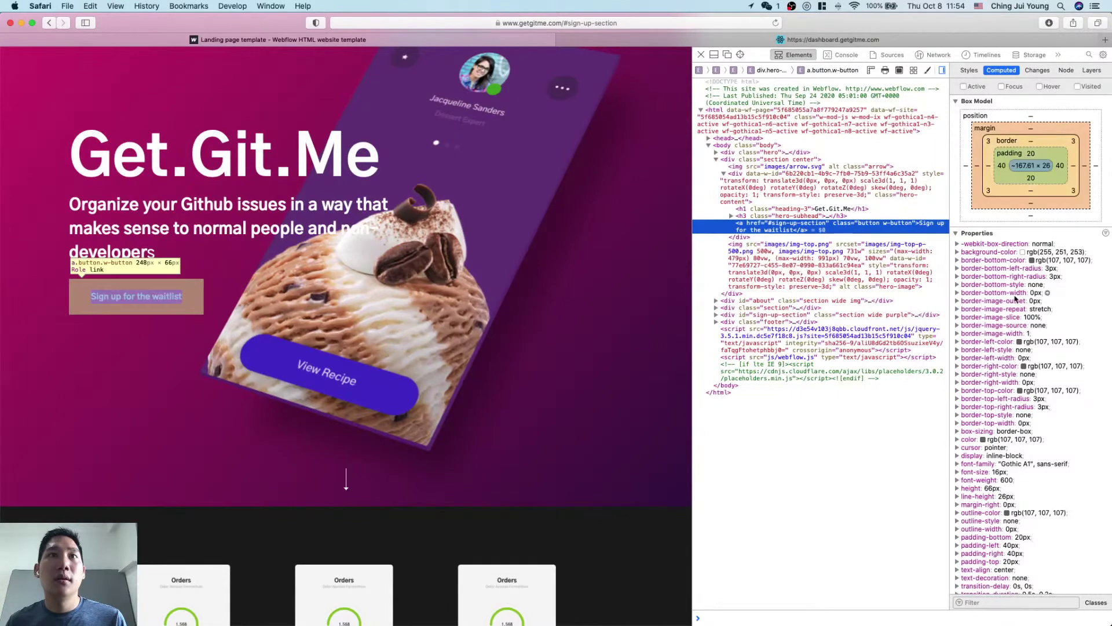
click(1053, 256)
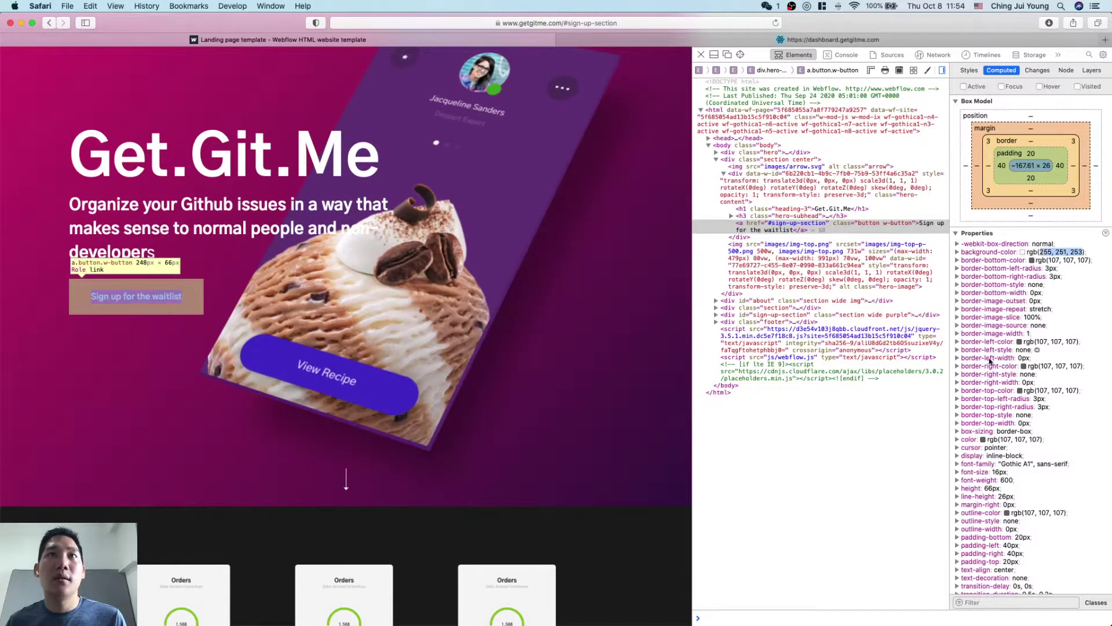
Step: Set the Sketch button rectangle's fill to RGB 255, 251, 253
key(super+Tab)
click(1010, 363)
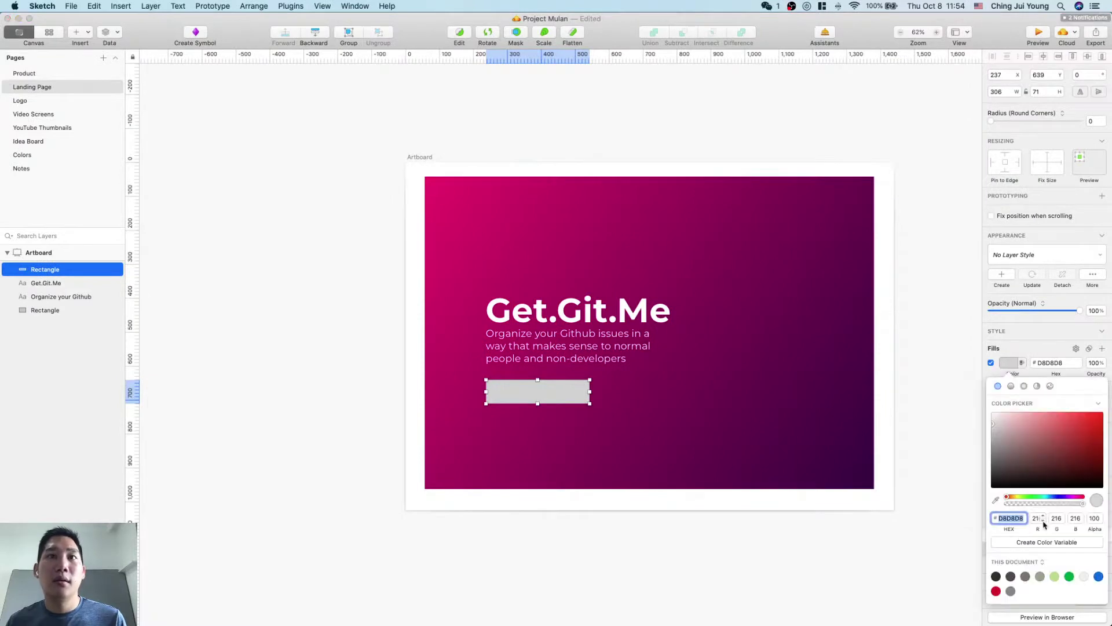
click(1032, 518)
text(253)
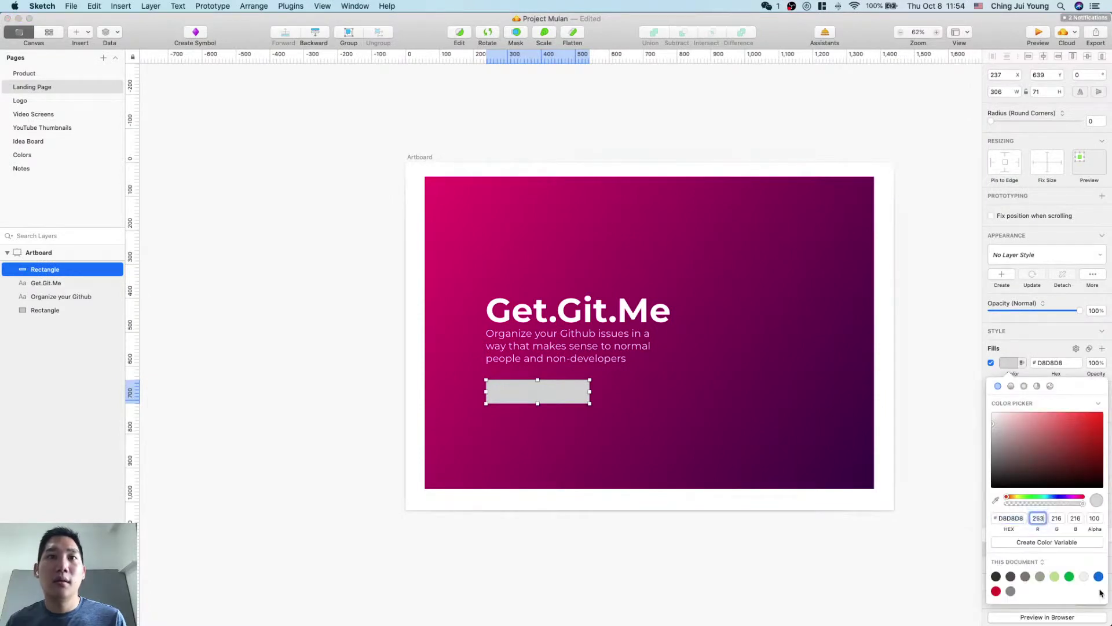
key(super+Tab)
key(super+Tab)
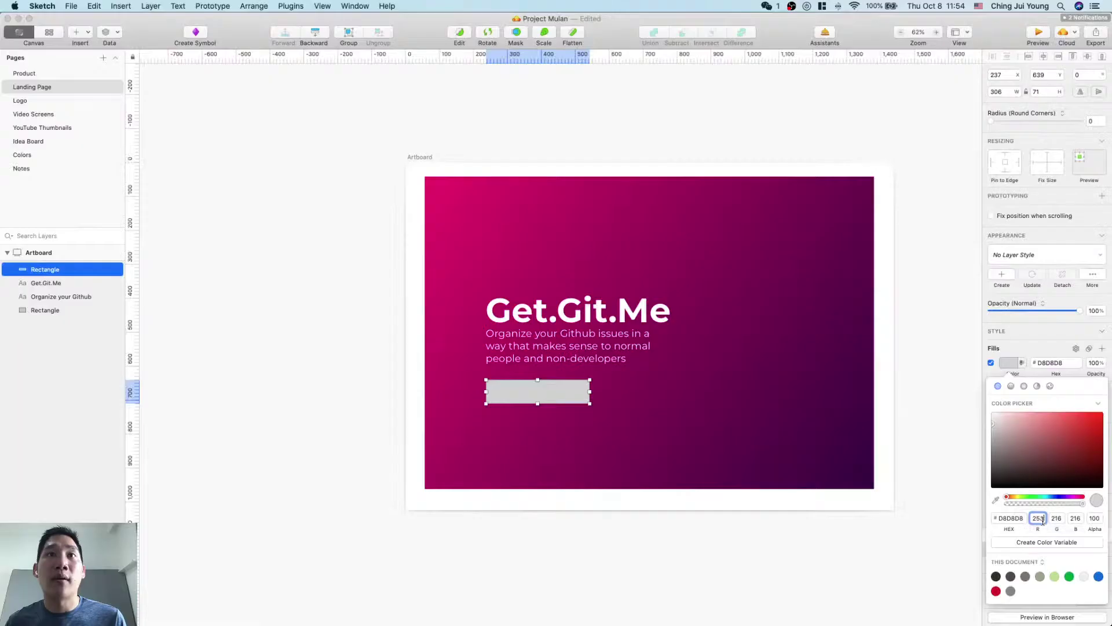
key(Tab)
key(shift+Tab)
text(255)
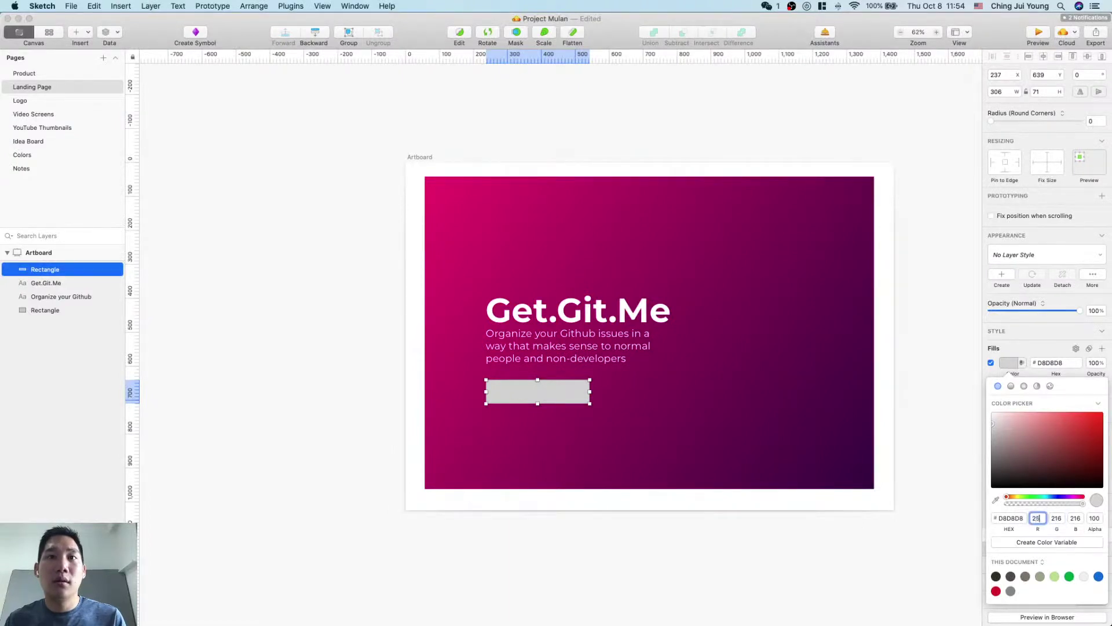
key(Tab)
text(251)
key(Tab)
key(super+Tab)
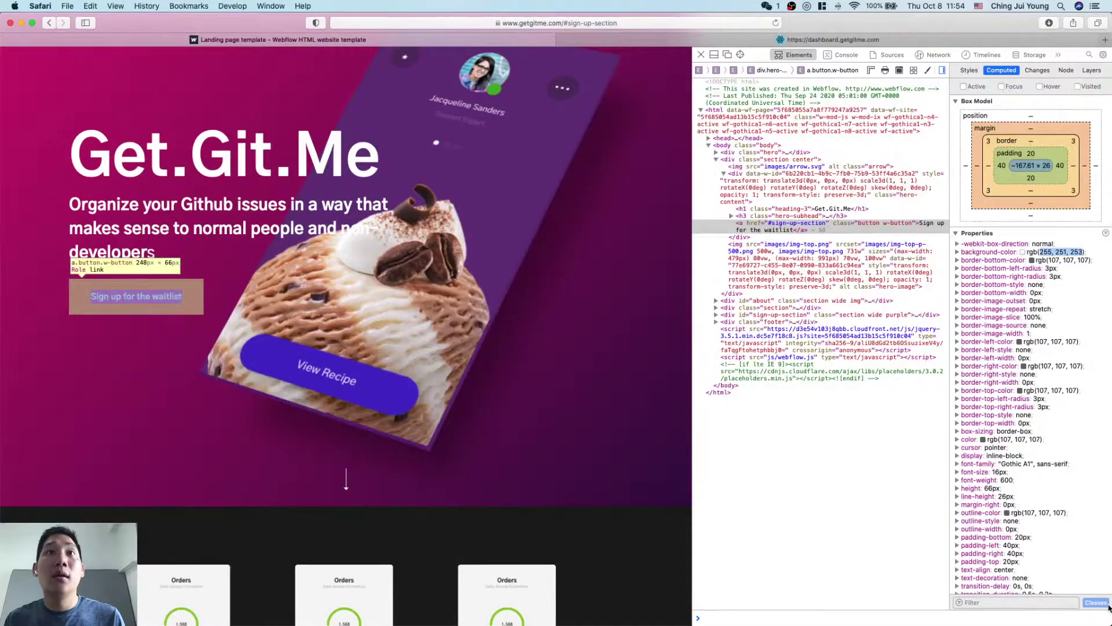
key(super+Tab)
text(253)
key(Tab)
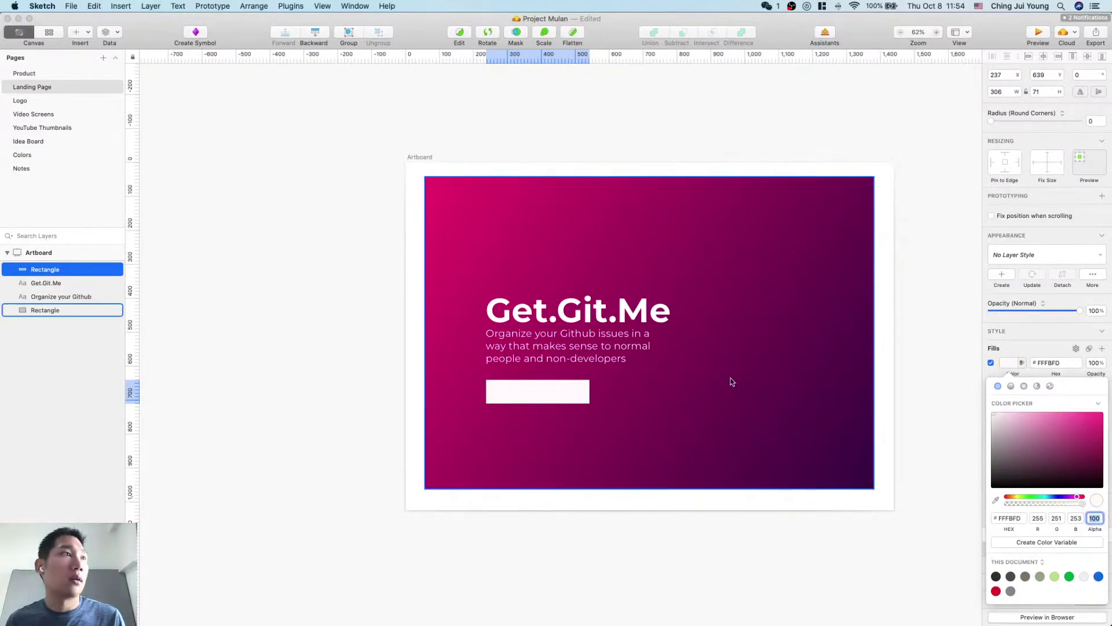
Step: Re-inspect the live "Sign up for the waitlist" button in Safari to read its non-hover background colour
key(super+Tab)
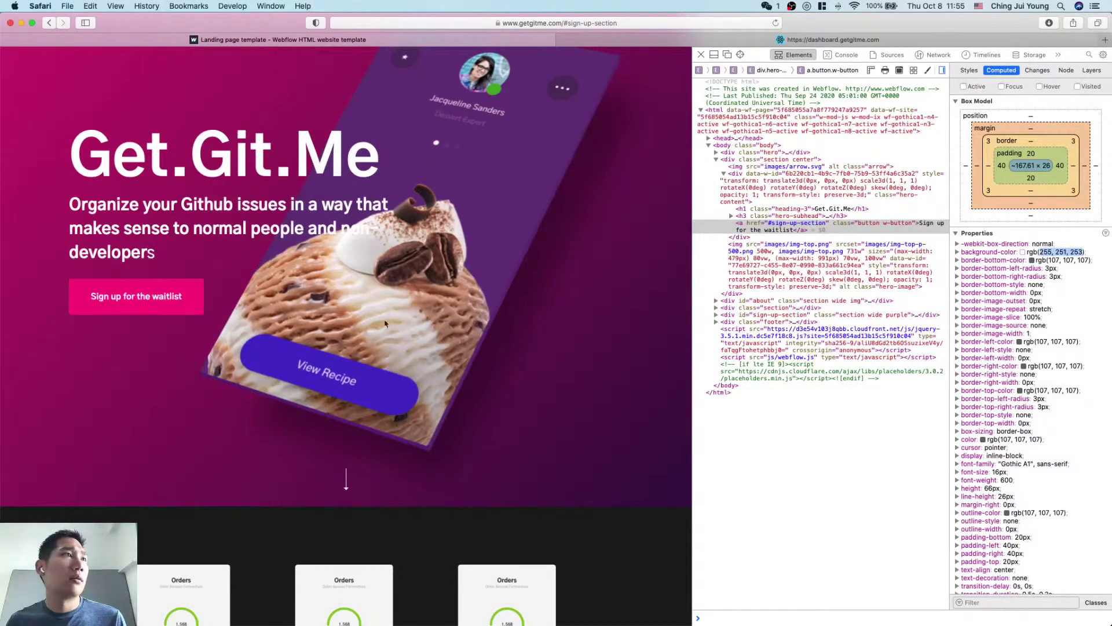
key(super+shift+c)
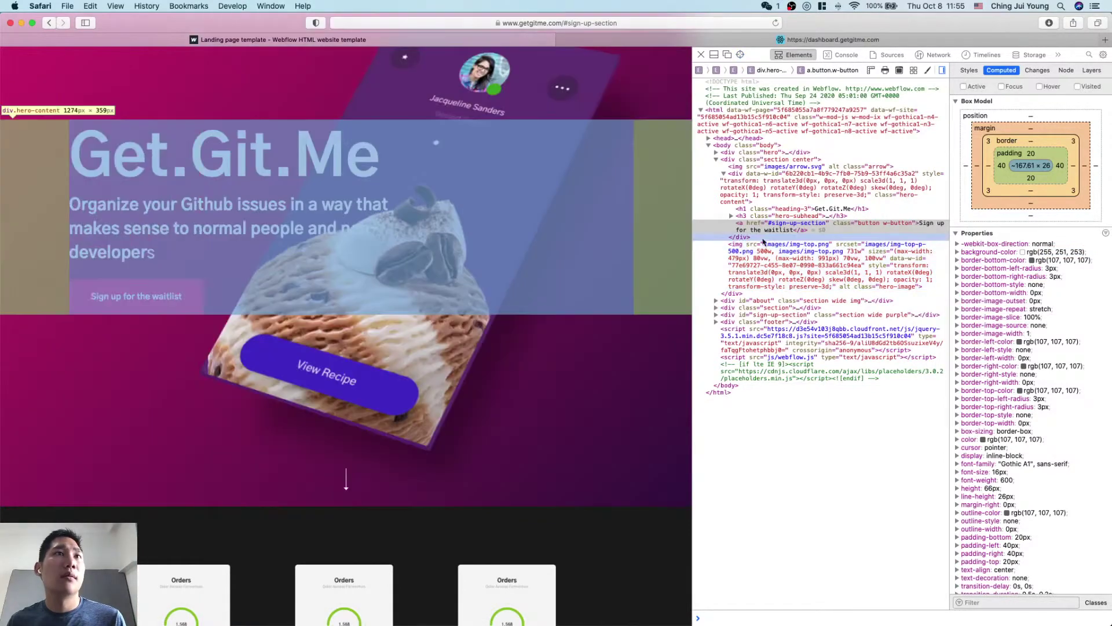
click(756, 229)
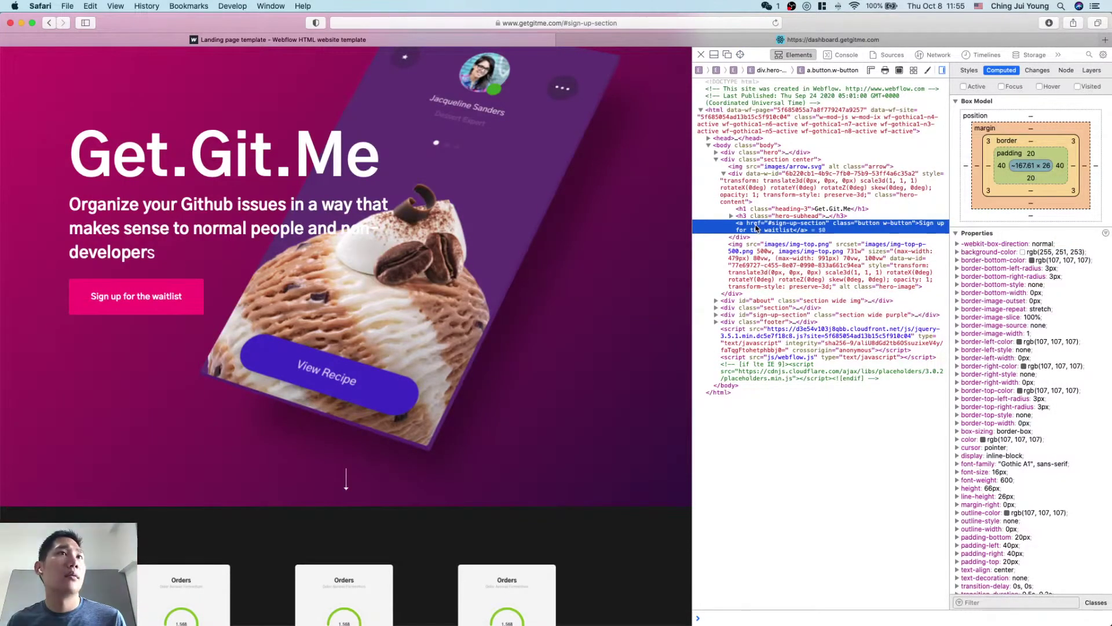
key(super+shift+c)
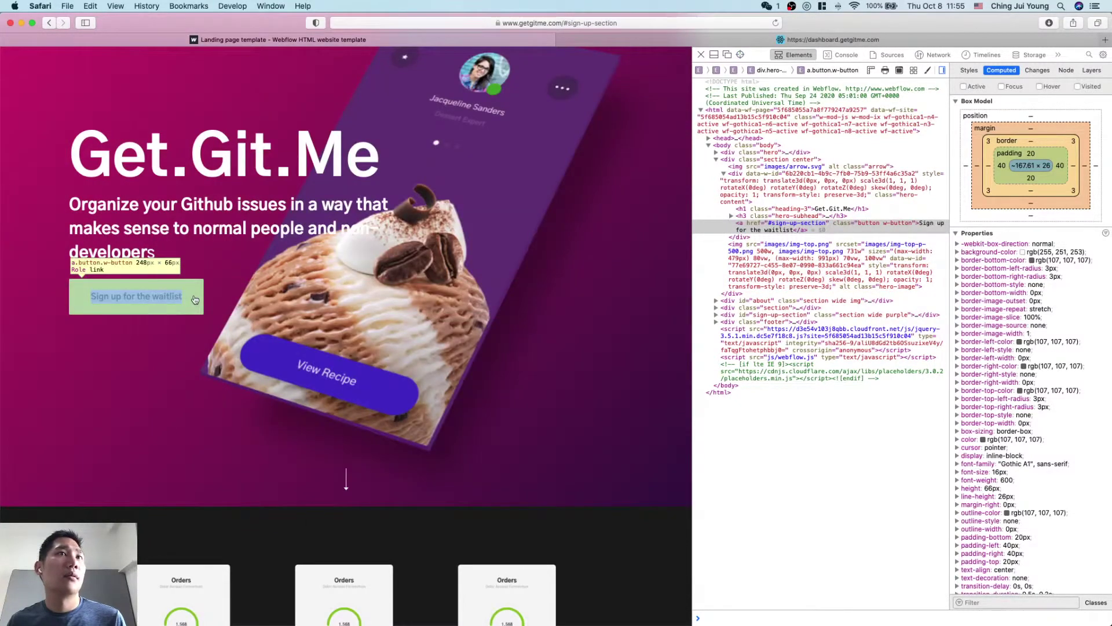
click(196, 299)
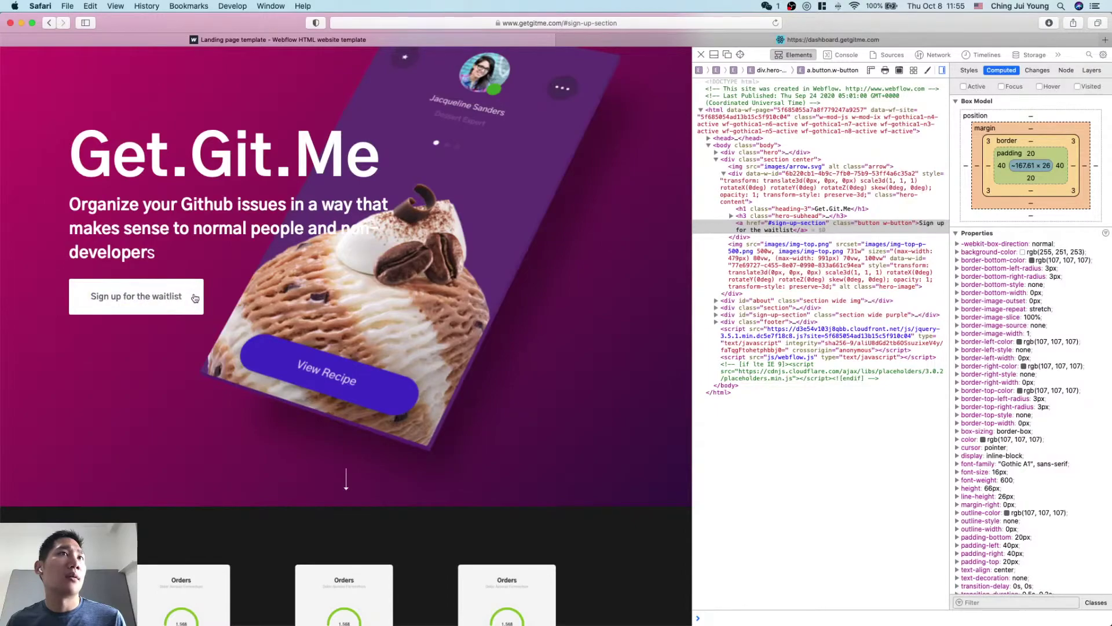
click(196, 300)
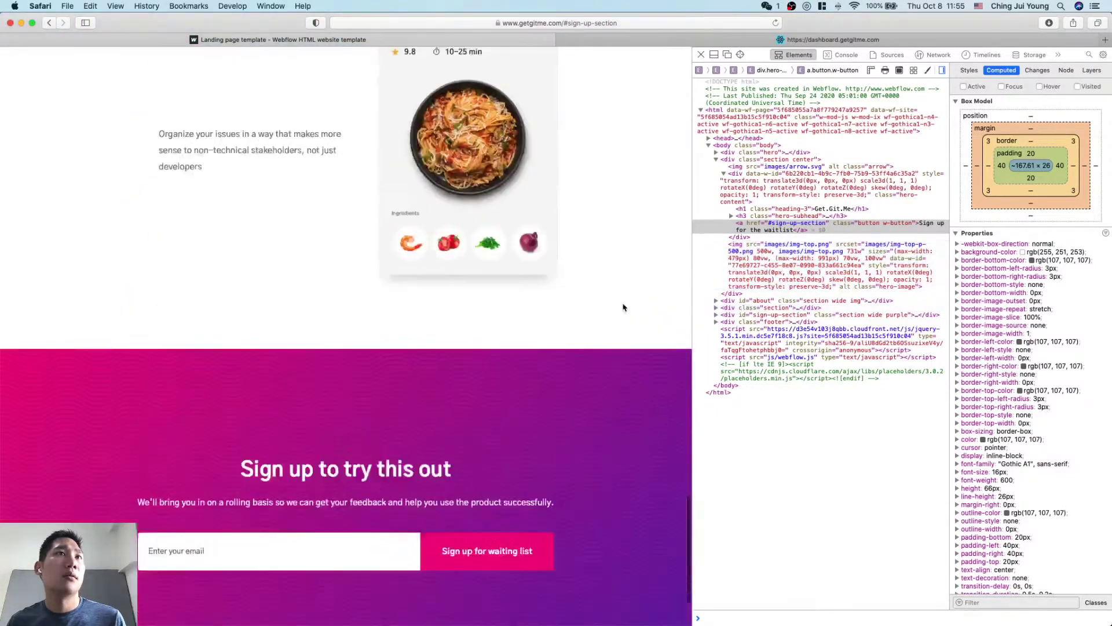
scroll(624, 307, up, 15)
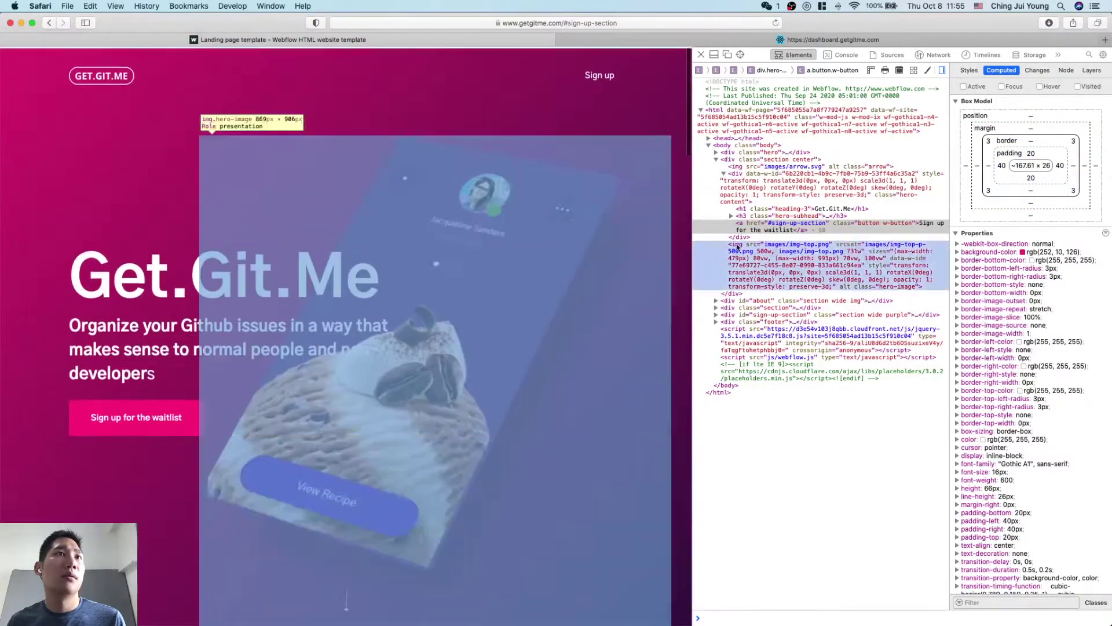
click(747, 226)
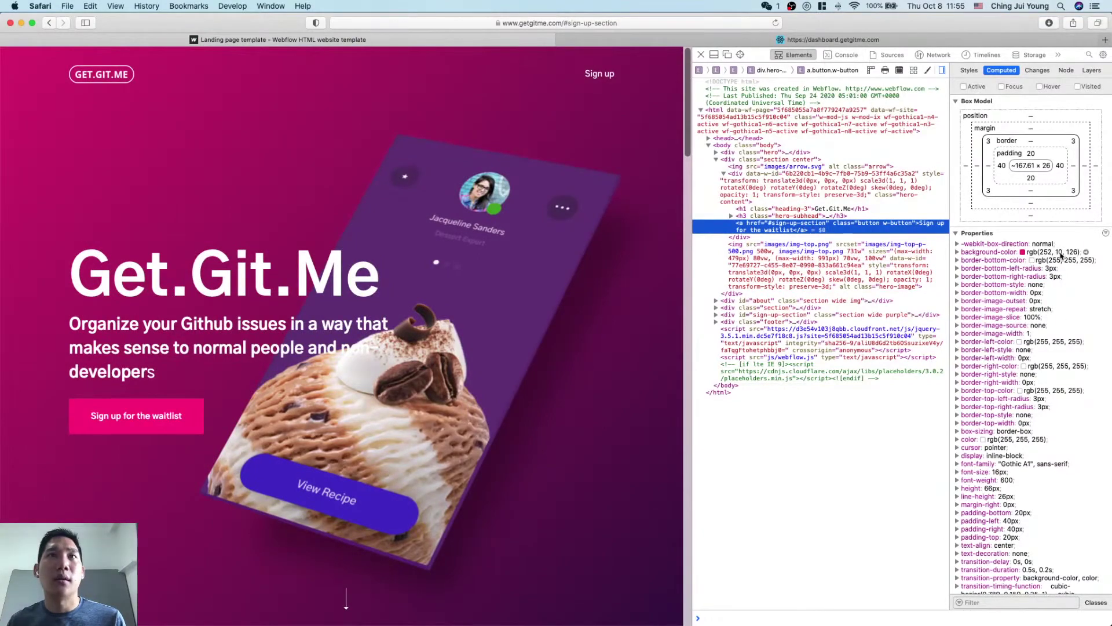
Step: Switch to Sketch and set the button rectangle's fill to RGB 252, 10, 156
key(super+Tab)
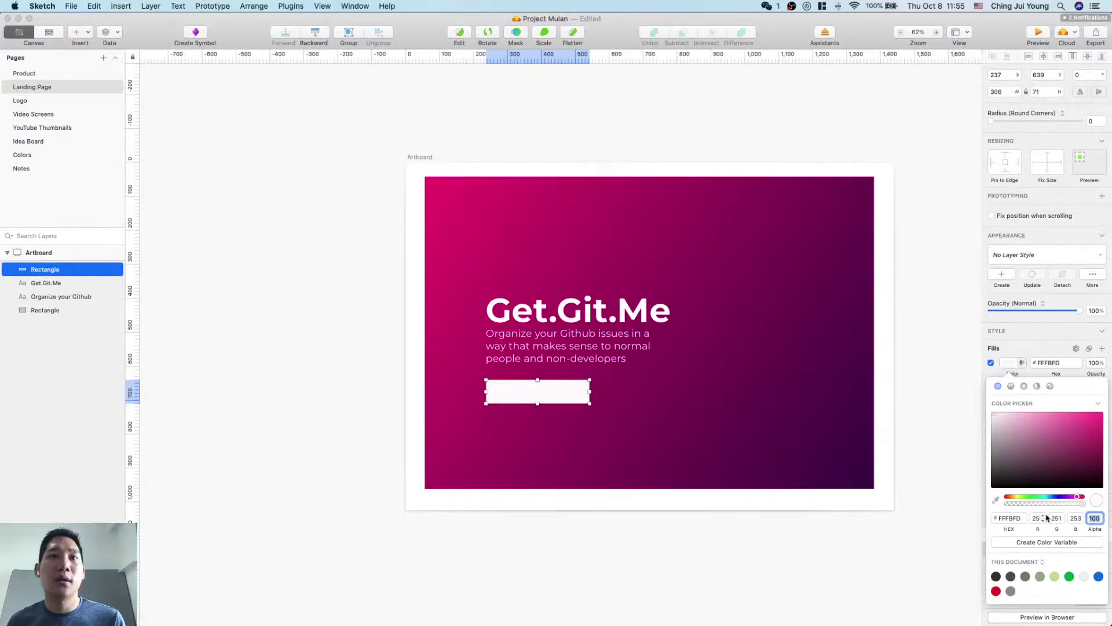
click(1043, 520)
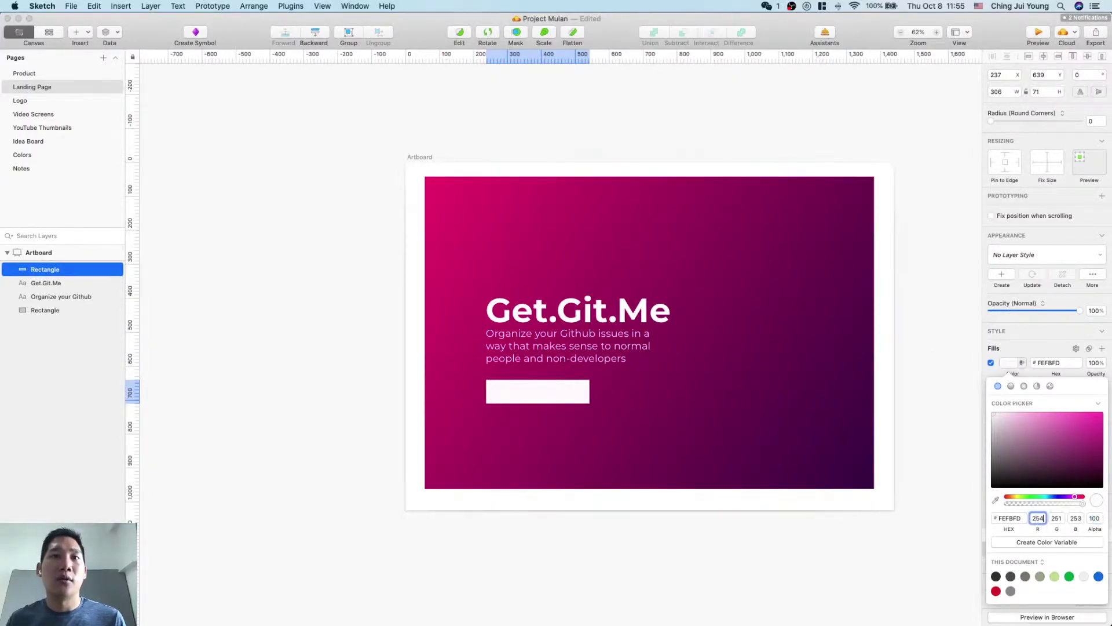
text(252)
key(Tab)
text(10)
key(Tab)
text(1)
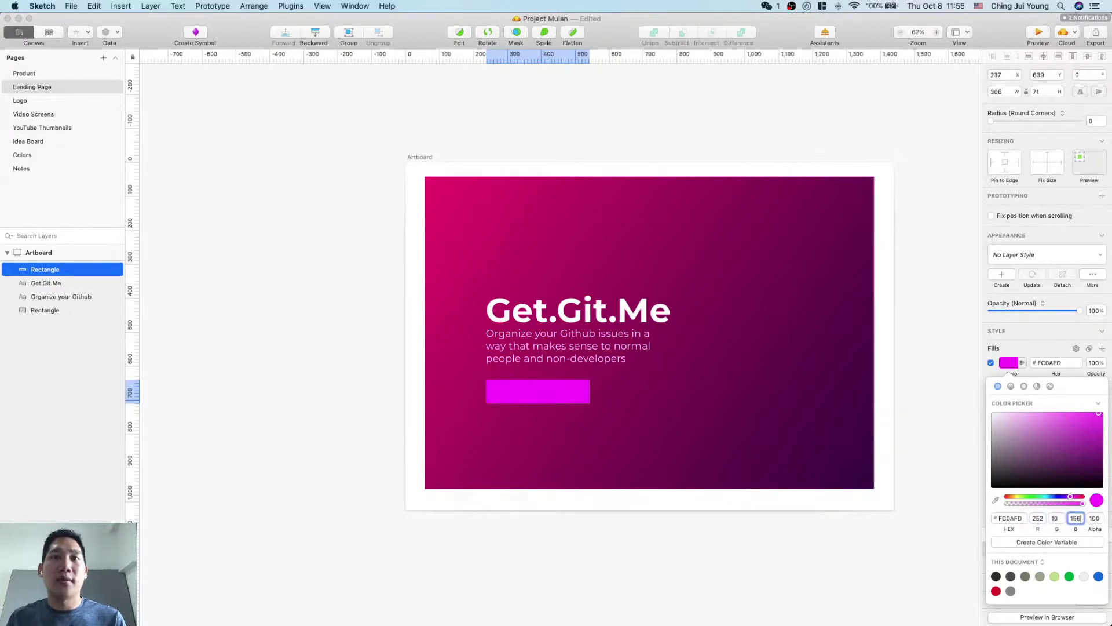
key(Return)
Step: Check the live button's label in Safari and add a text box about 203 wide reading "Sign up for the waitlist" over the Sketch button
key(super+Tab)
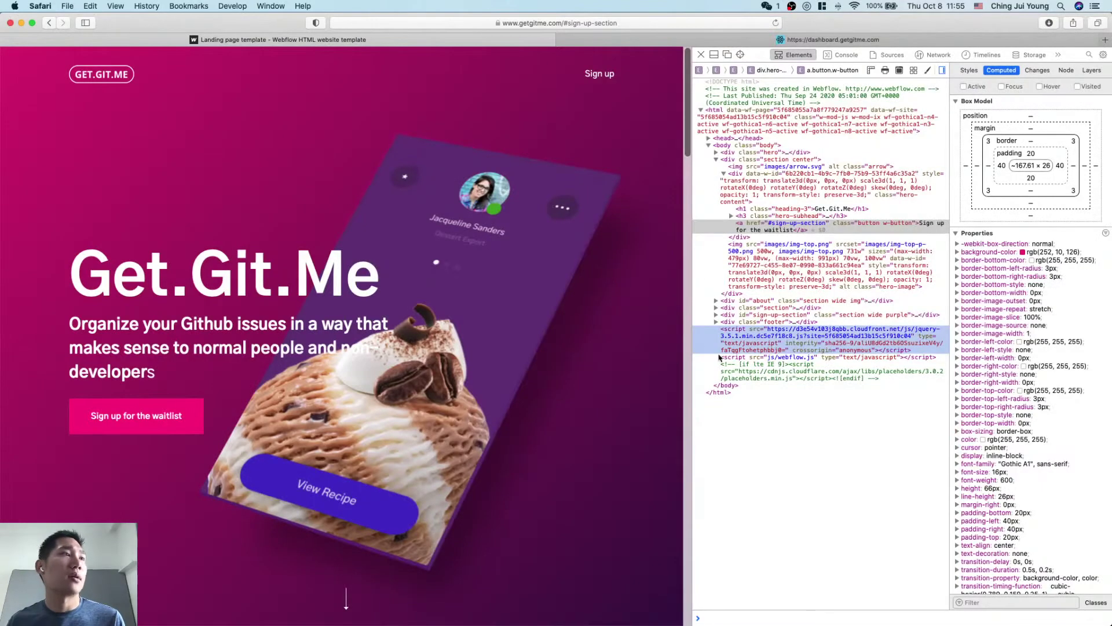
key(super+Tab)
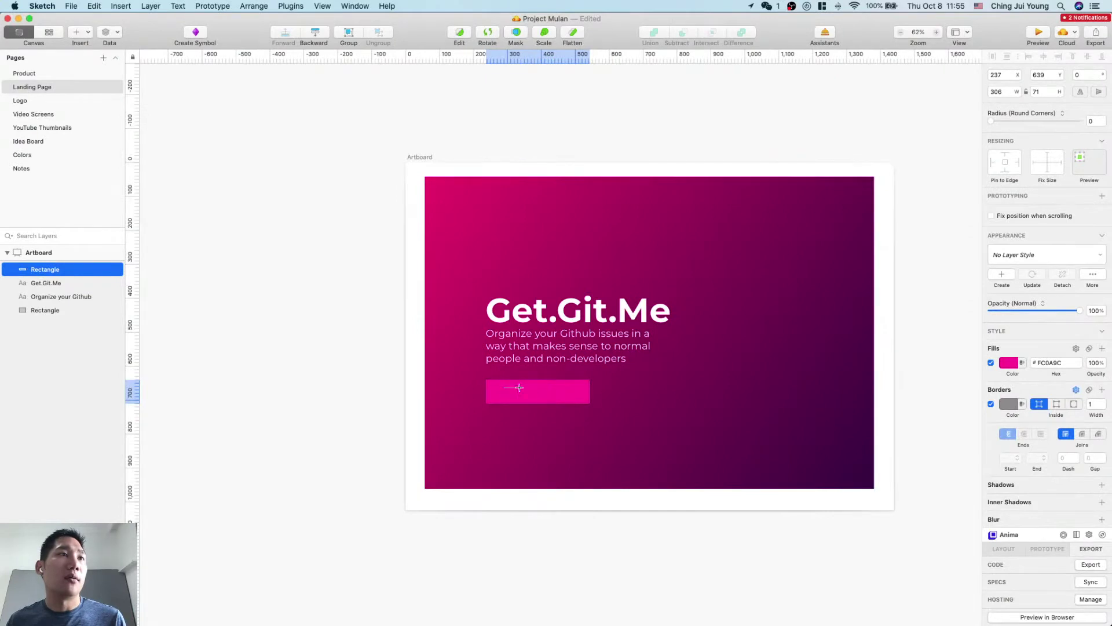
drag(571, 394, 504, 389)
text(Sign up for the waitlist)
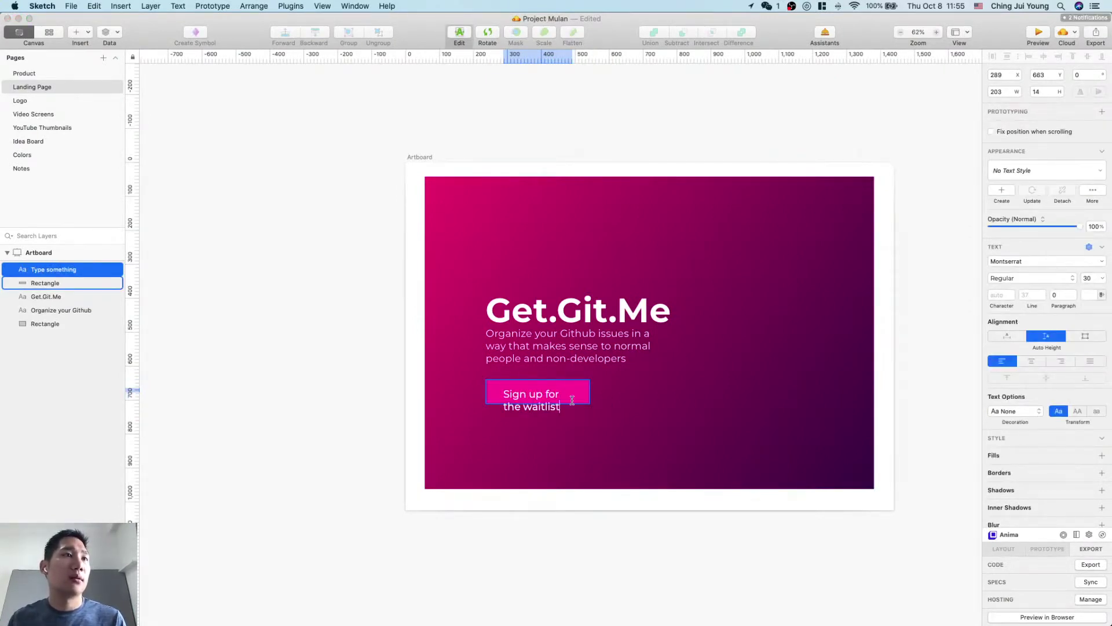
click(547, 487)
Step: Check the live button's font size in Safari, and set the Sketch button label's text size to 16
key(super+Tab)
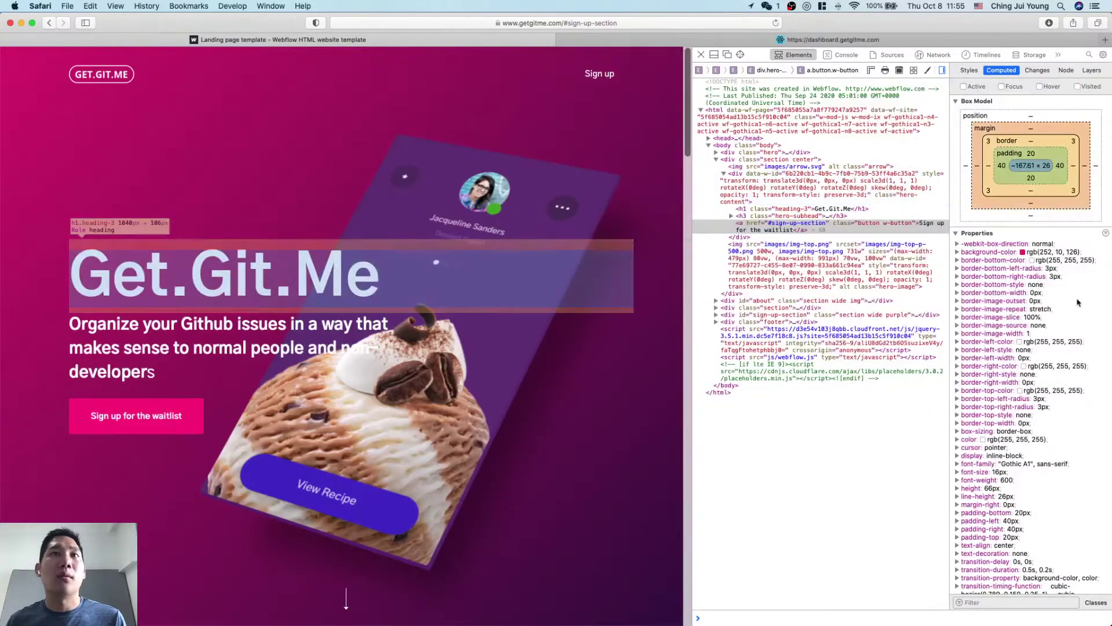
key(super+Tab)
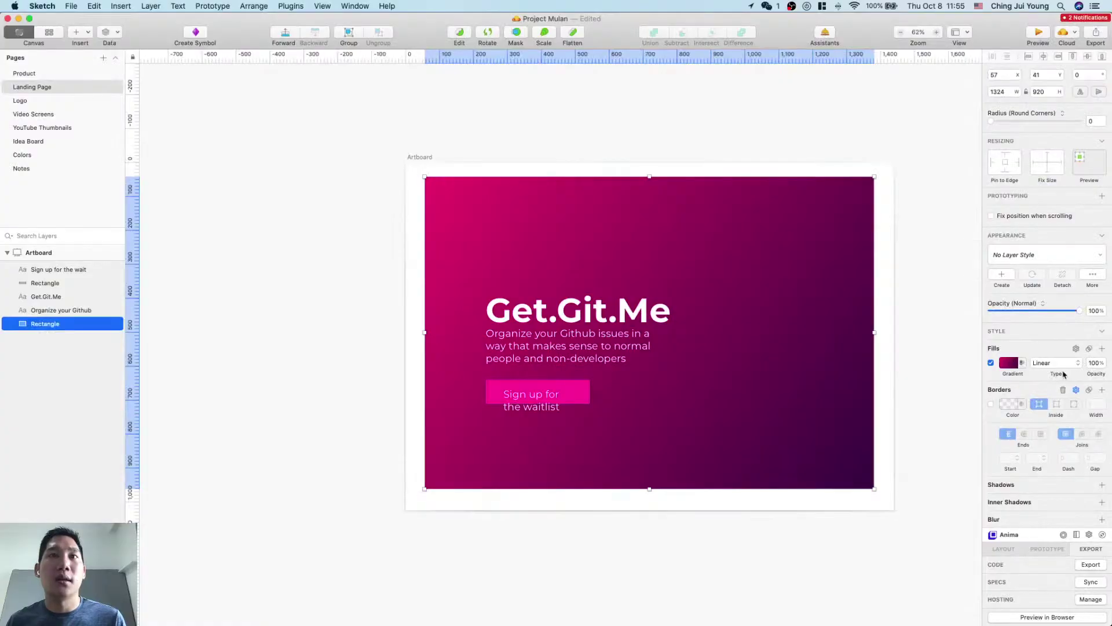
click(531, 400)
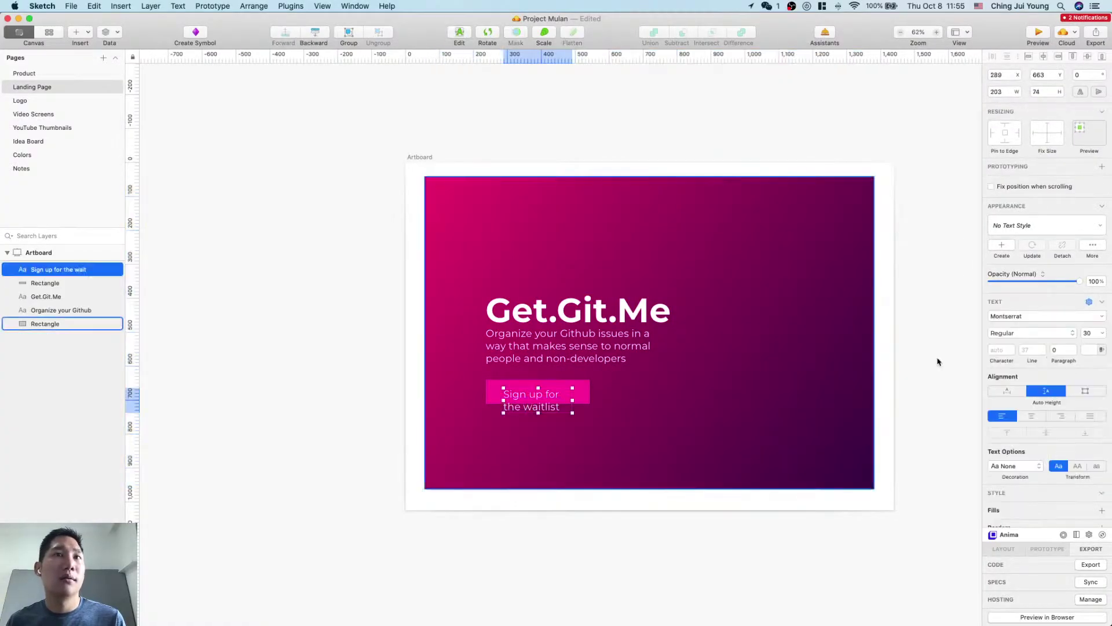
click(1092, 333)
text(16)
key(Return)
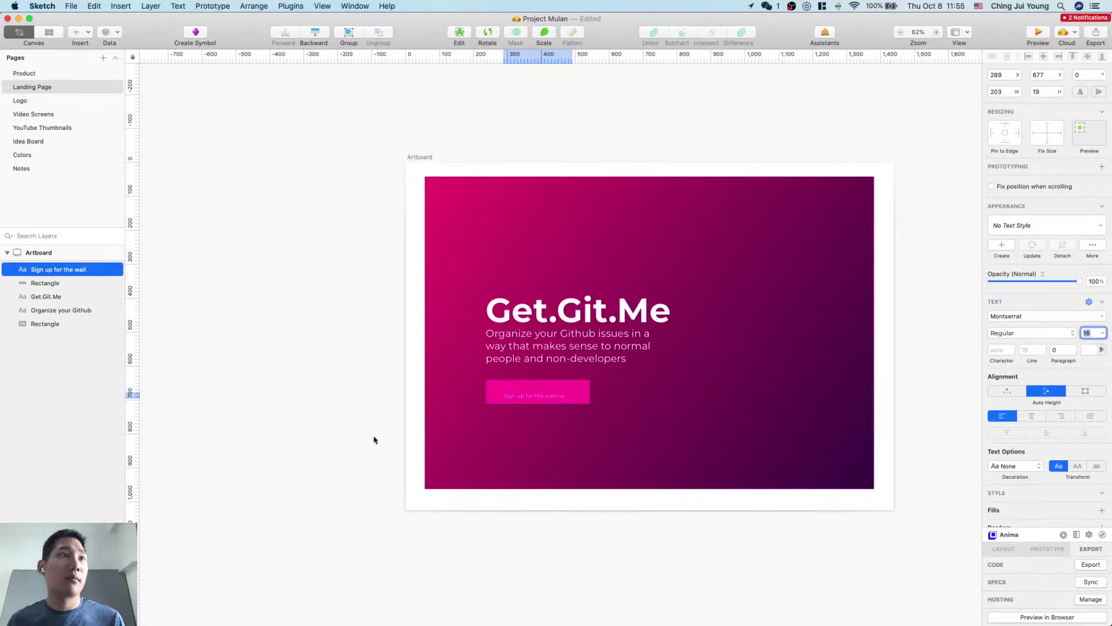
click(447, 453)
scroll(447, 454, up, 5)
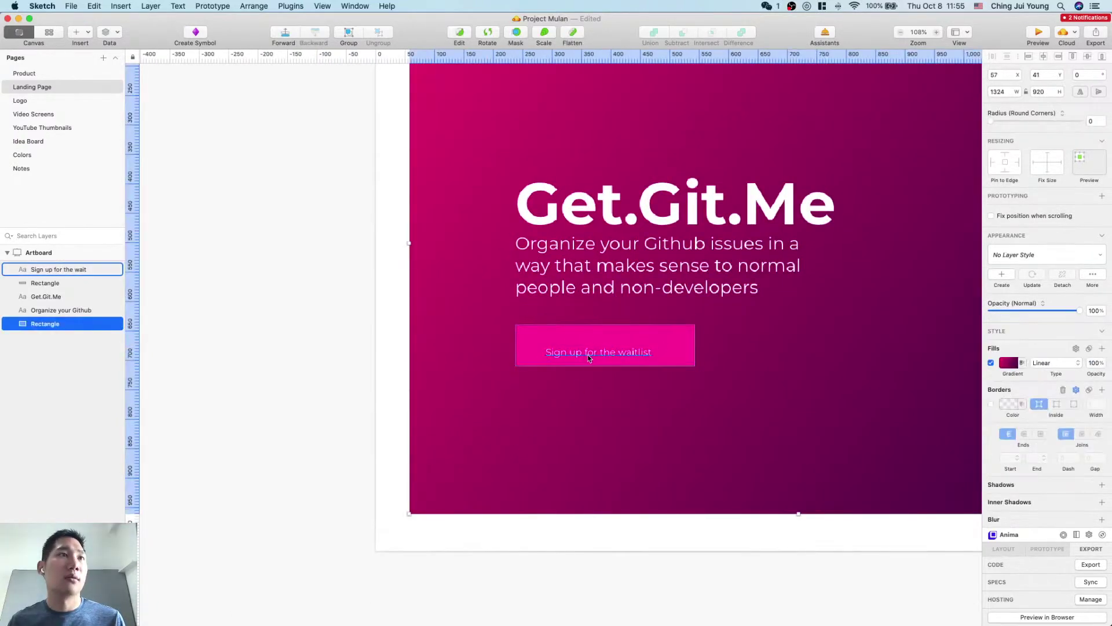
Step: Centre the "Sign up for the waitlist" label on the pink button and set its font weight to Bold
drag(589, 358, 596, 350)
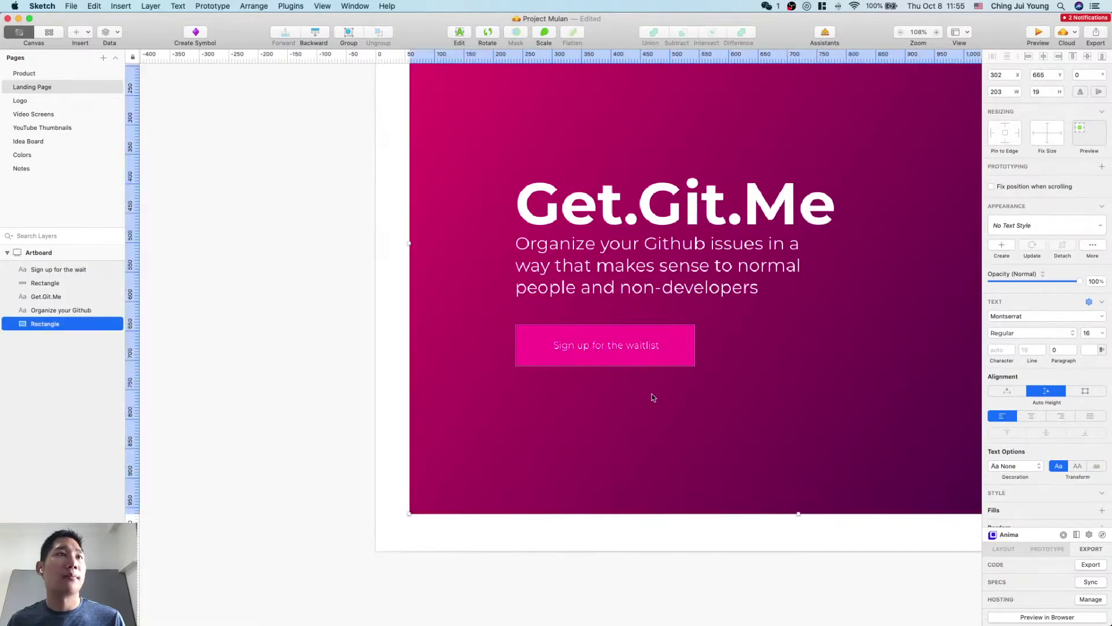
key(super+Tab)
key(super+Tab)
click(643, 349)
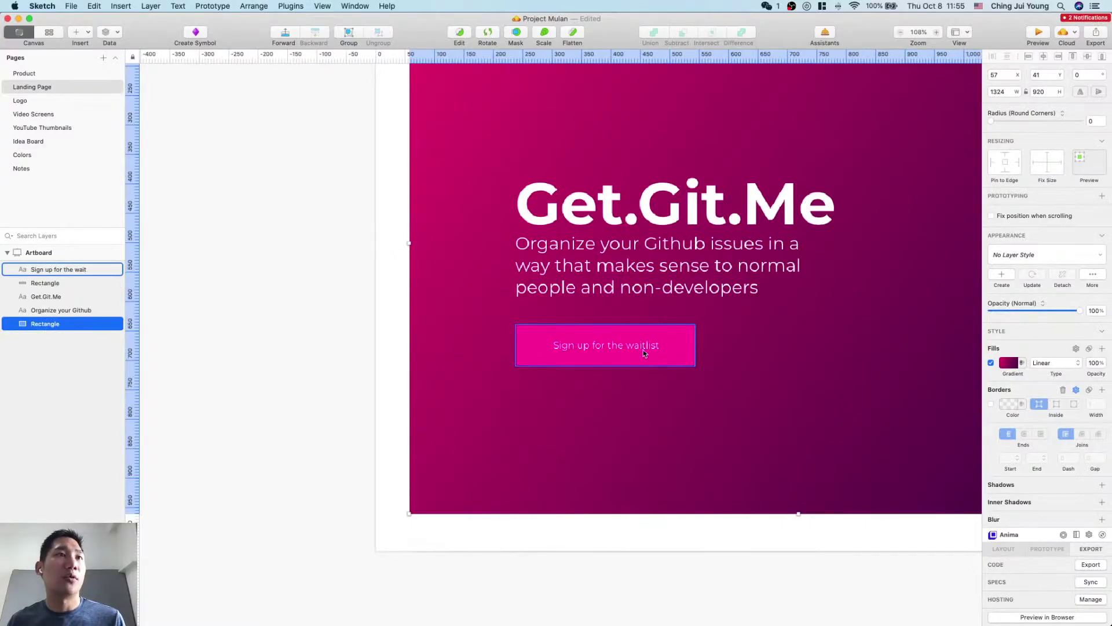
click(1046, 336)
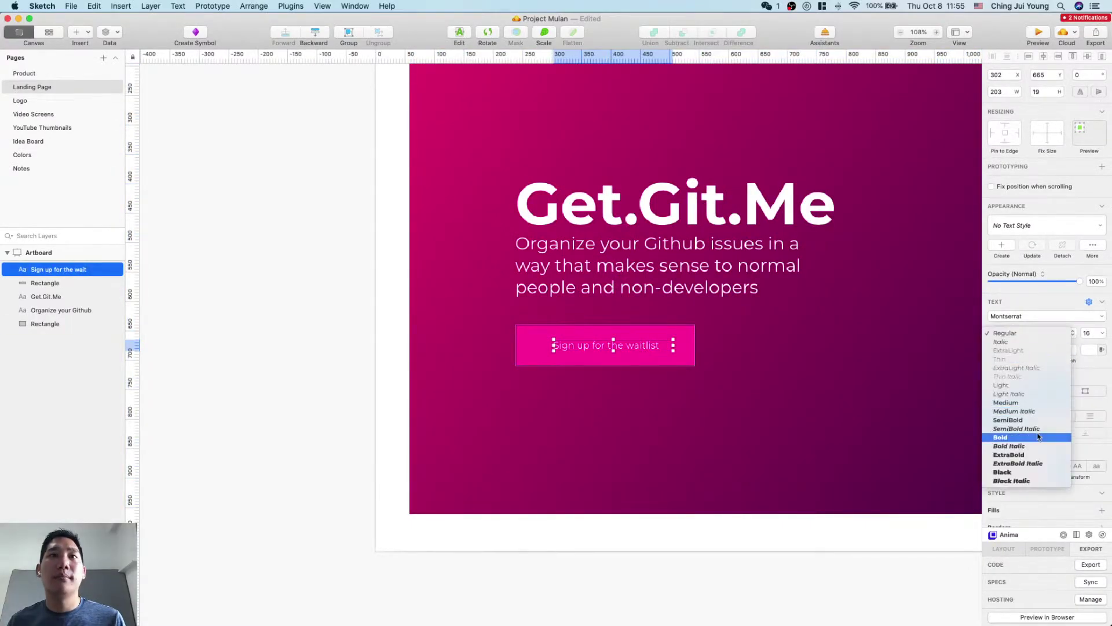
click(1001, 437)
click(753, 495)
click(608, 346)
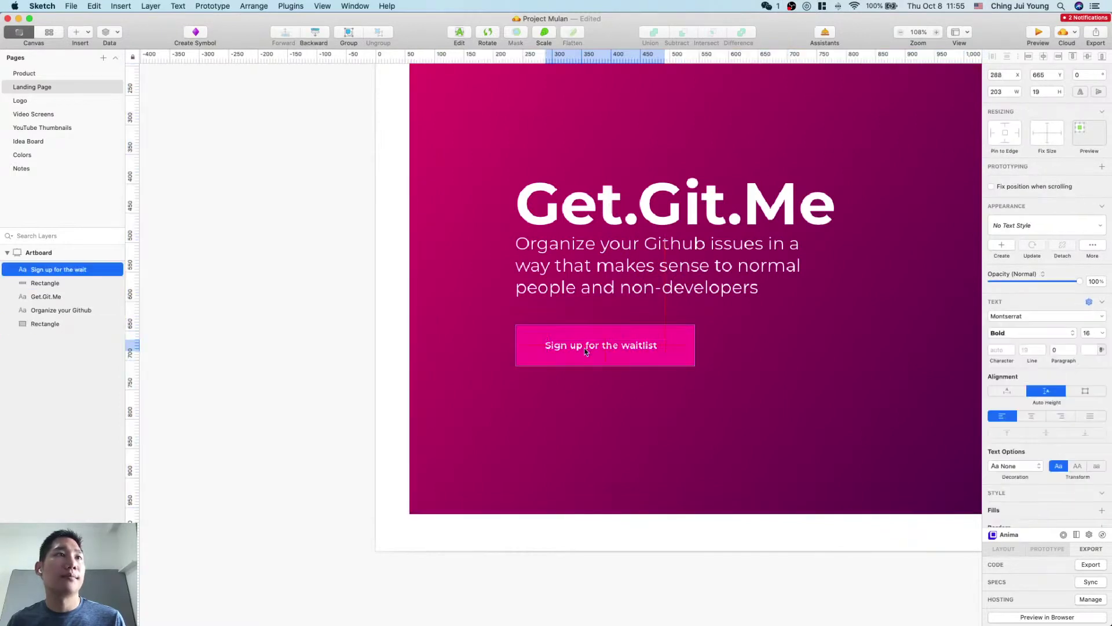
Step: Remove the border from the sign-up button's rectangle and compare the button with the live page in Safari
scroll(664, 411, right, 2)
scroll(664, 412, up, 1)
click(654, 371)
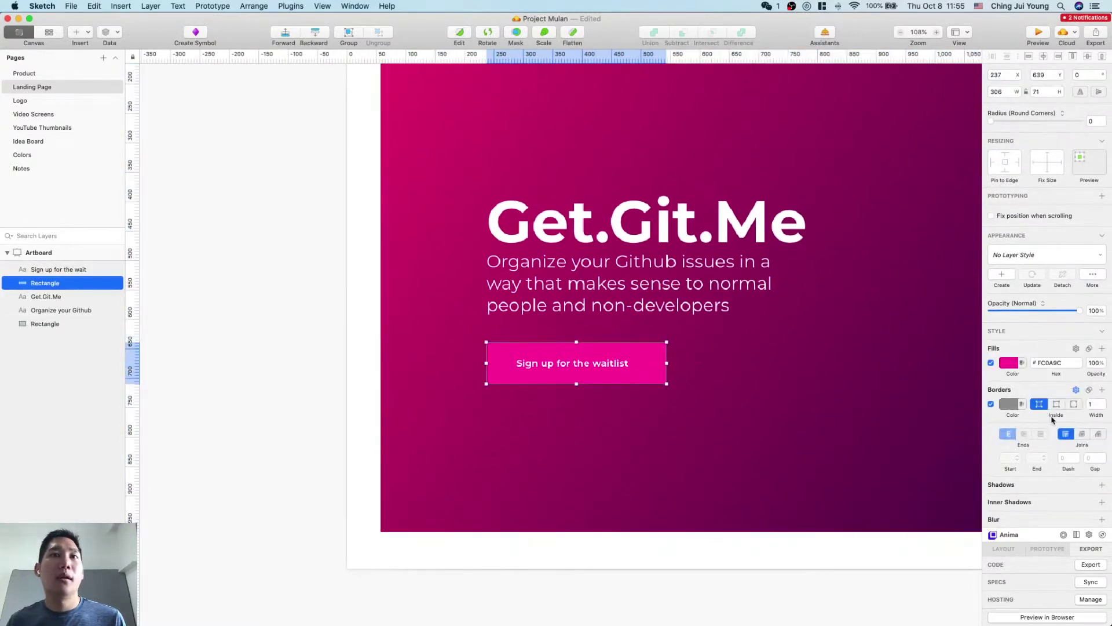
click(991, 404)
scroll(835, 439, right, 3)
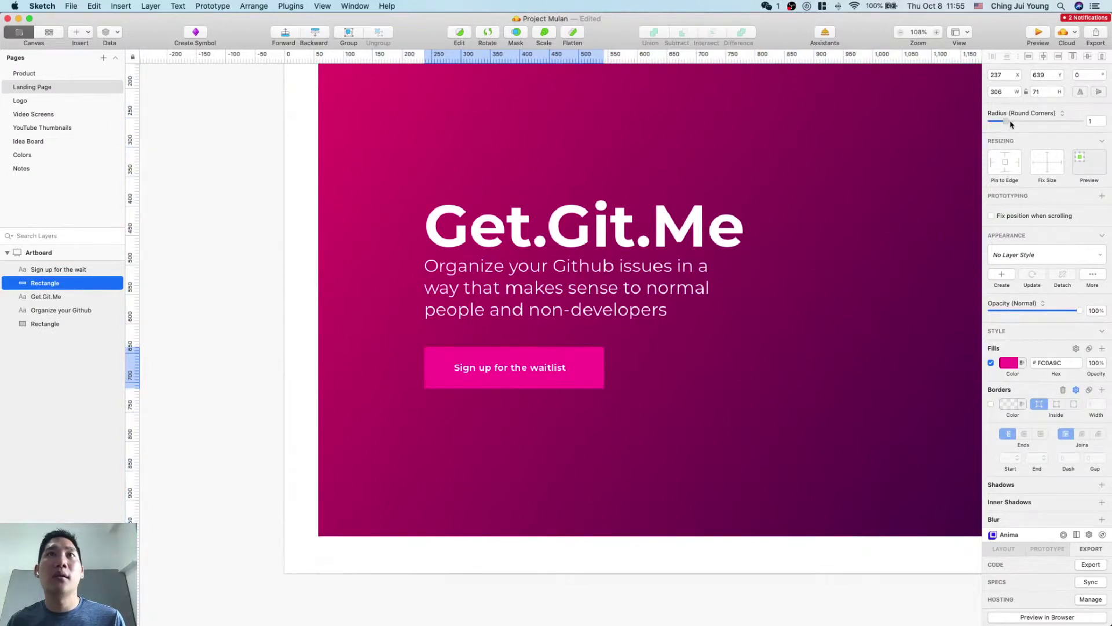
key(super+Tab)
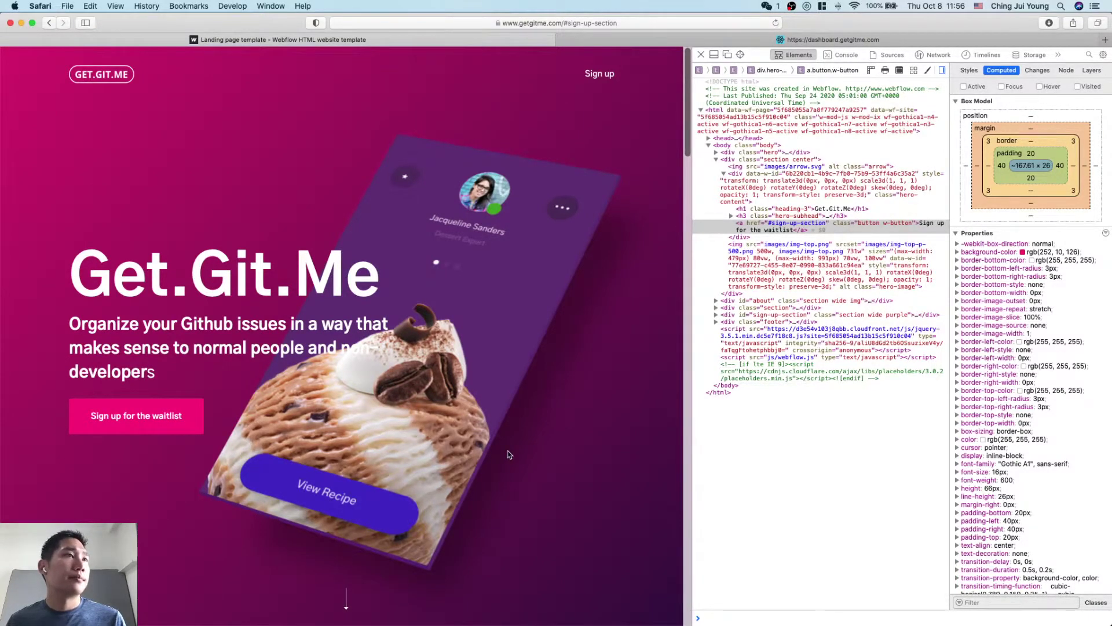
key(super+Tab)
Step: Review the whole hero artboard against the hand-drawn wireframe in Notion, and return to Sketch
scroll(712, 310, right, 3)
scroll(706, 319, down, 3)
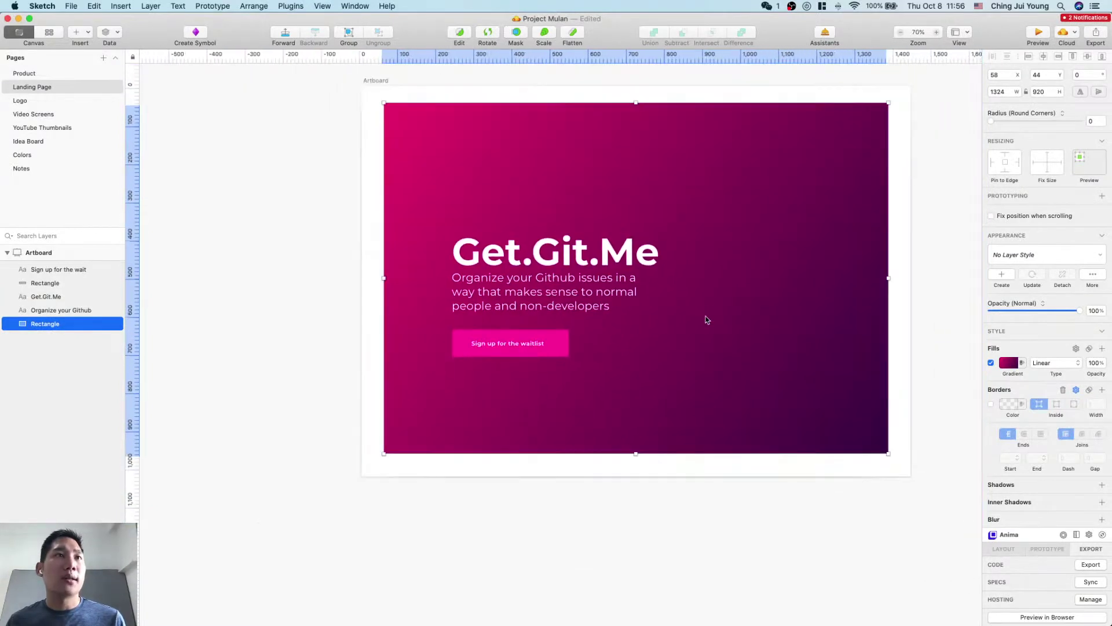
scroll(706, 320, up, 3)
scroll(706, 318, down, 5)
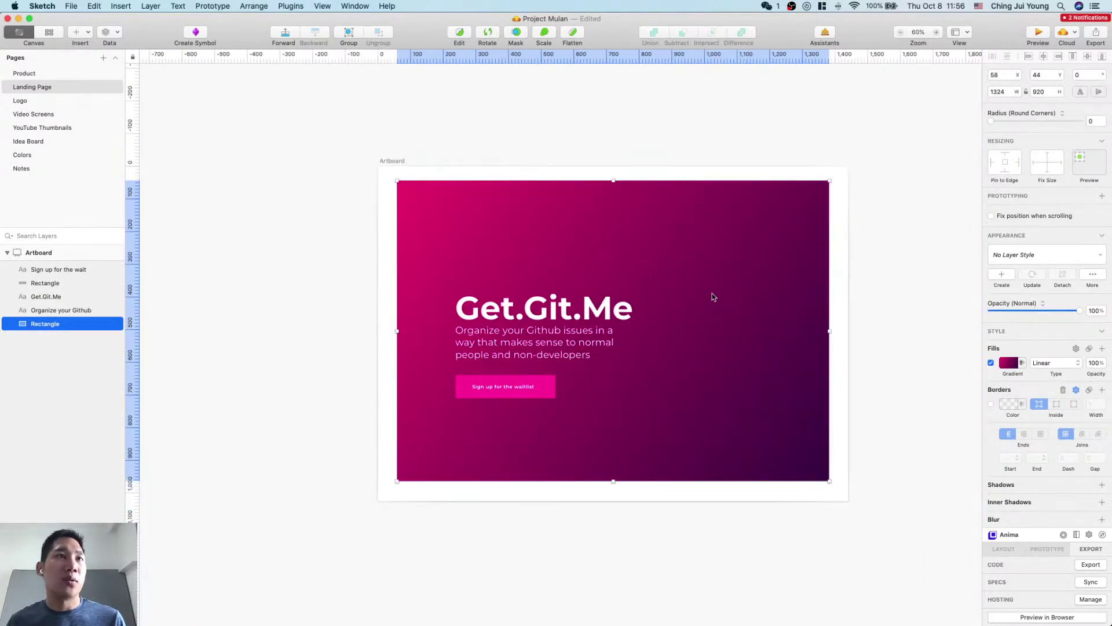
scroll(712, 296, up, 2)
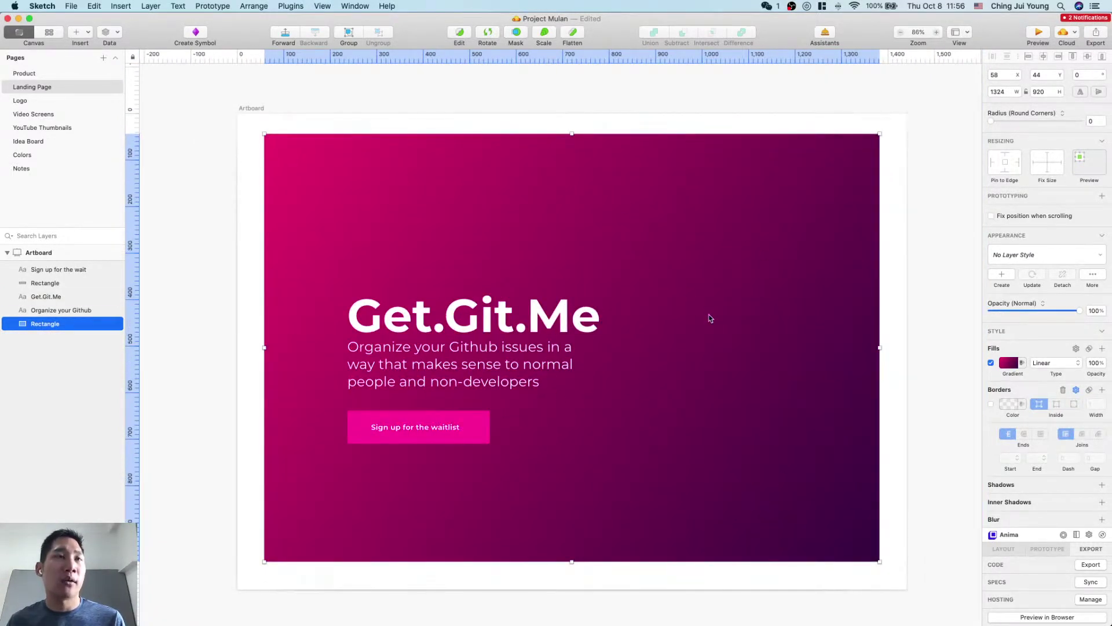
key(ctrl+Up)
click(973, 250)
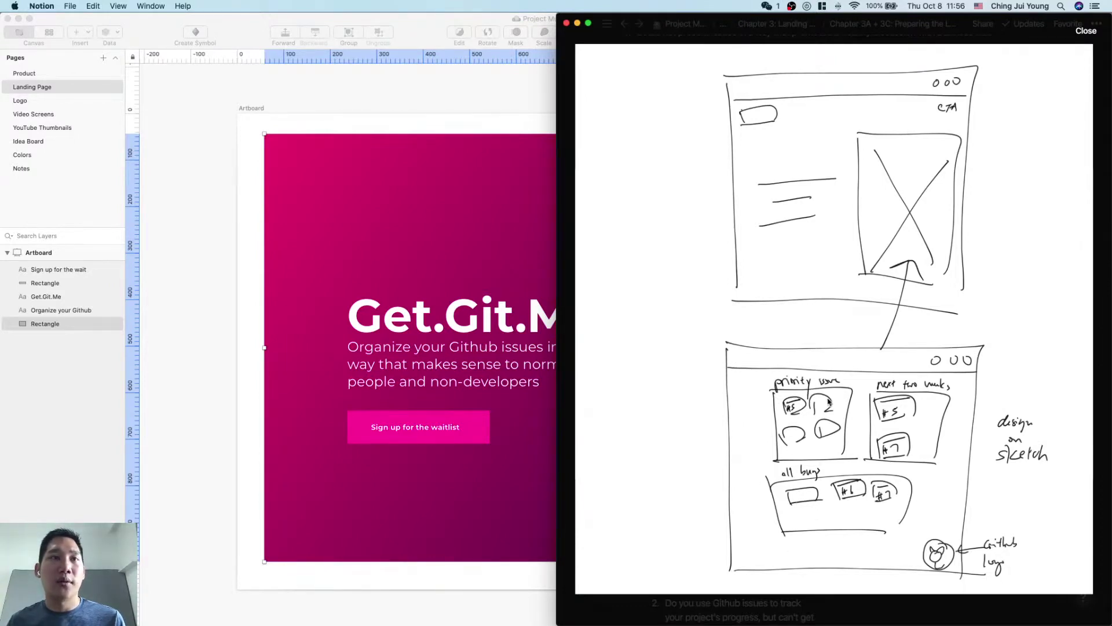
key(super+Tab)
scroll(782, 387, right, 2)
scroll(782, 387, down, 1)
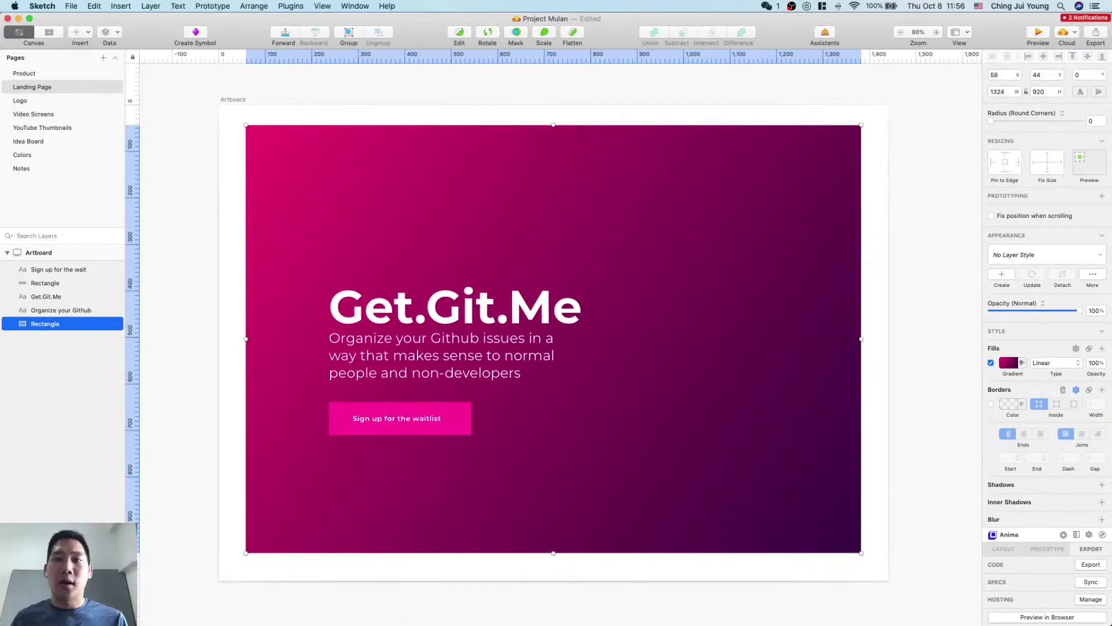
Step: Browse the insertable symbols for the Design Templates + UI Elements library
key(super+Tab)
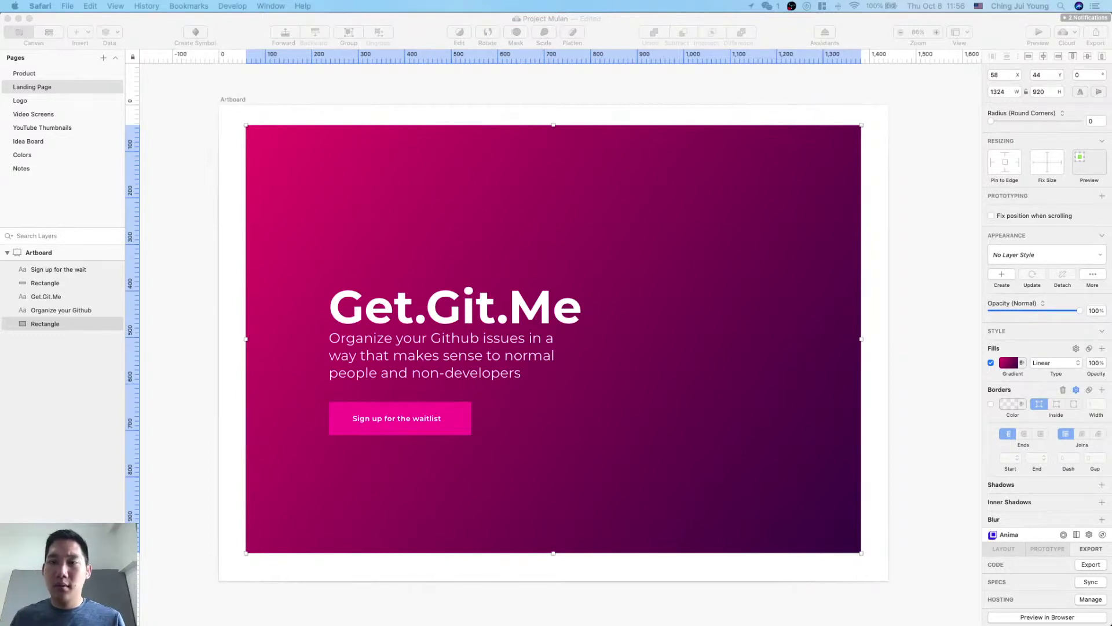
click(772, 351)
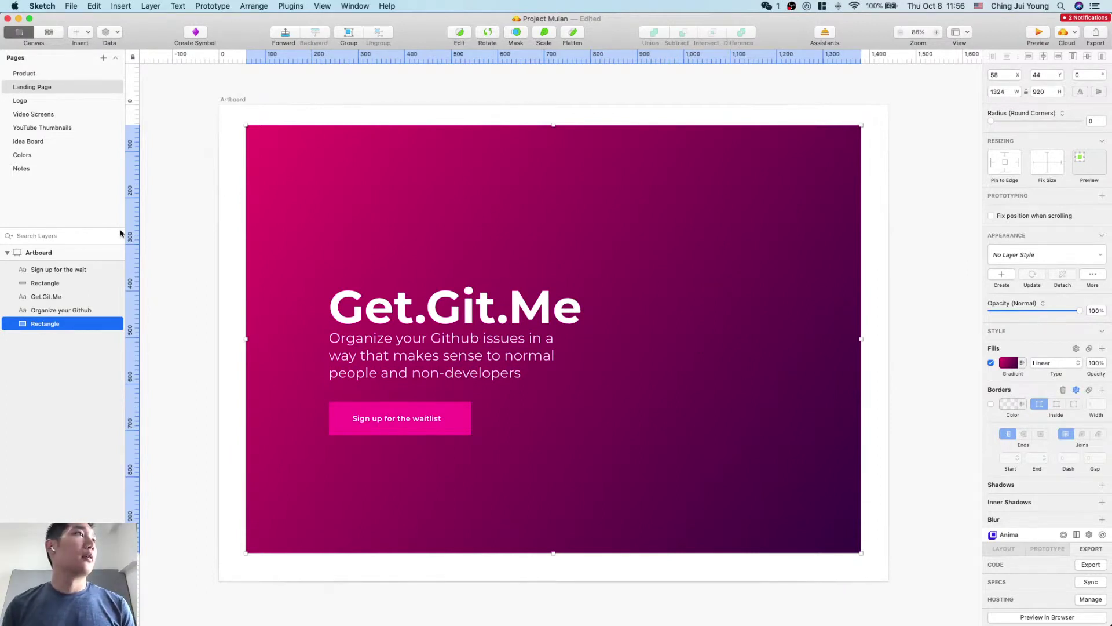
click(77, 34)
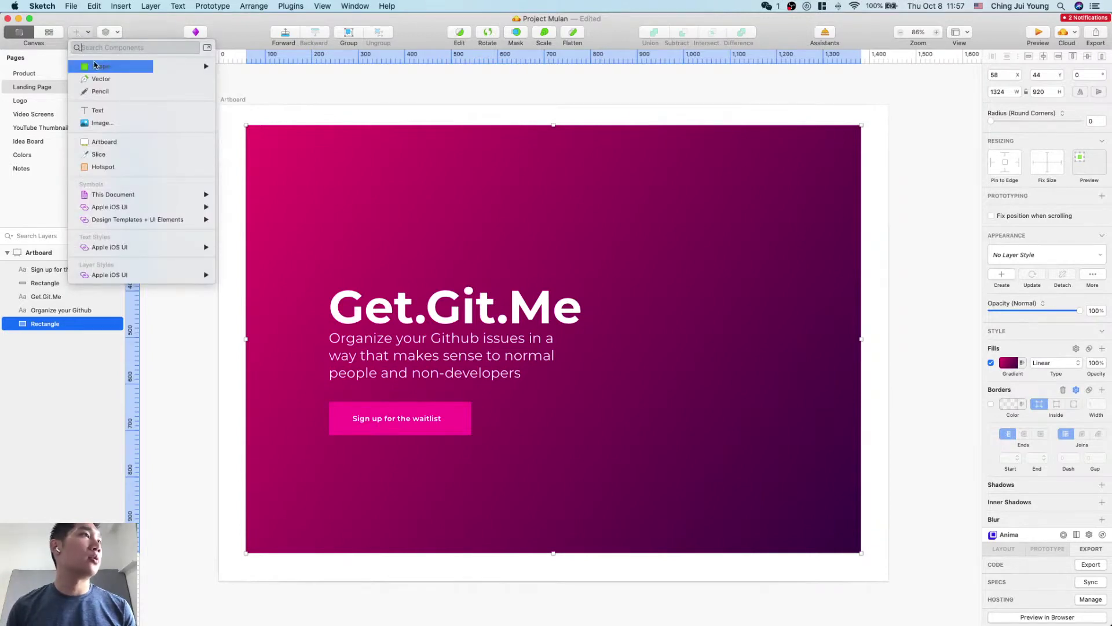
mouse_move(166, 200)
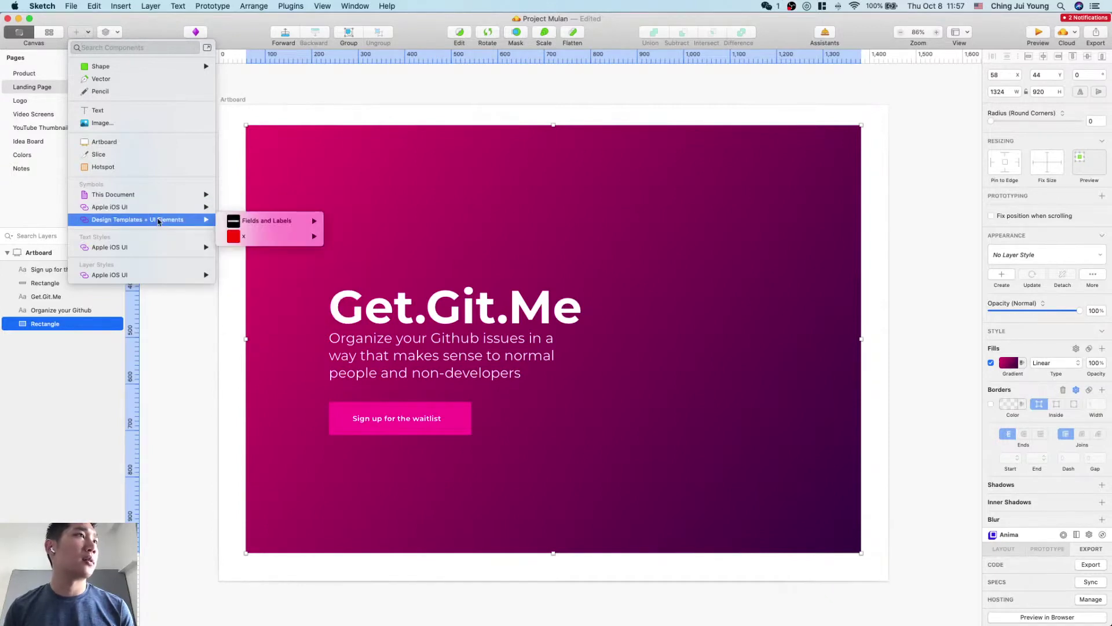
key(Escape)
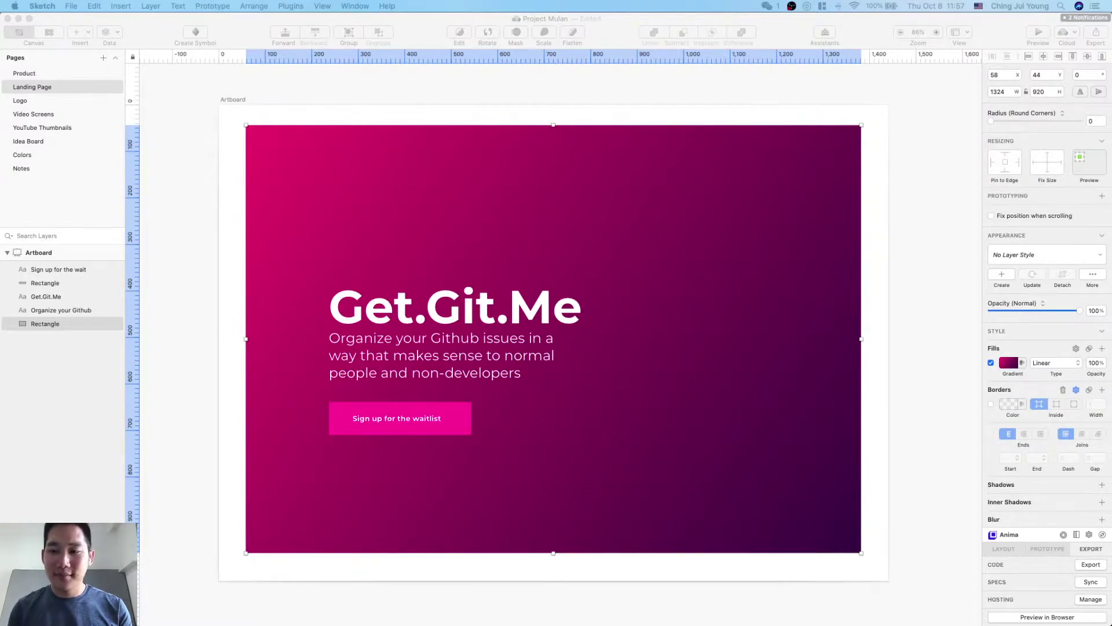
key(ctrl+Up)
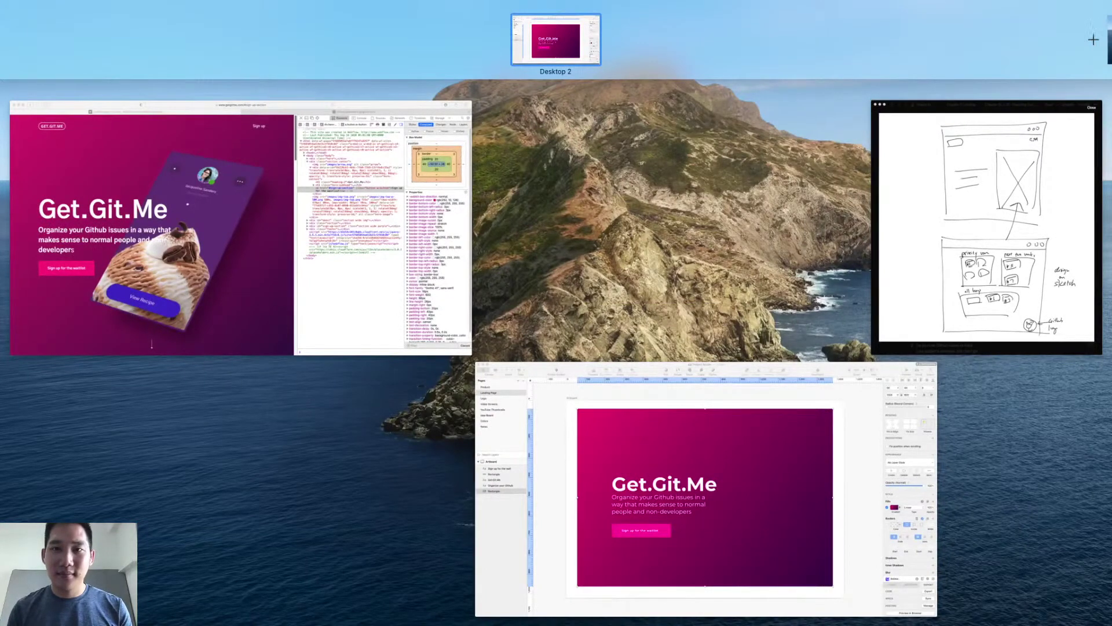
key(ctrl+Up)
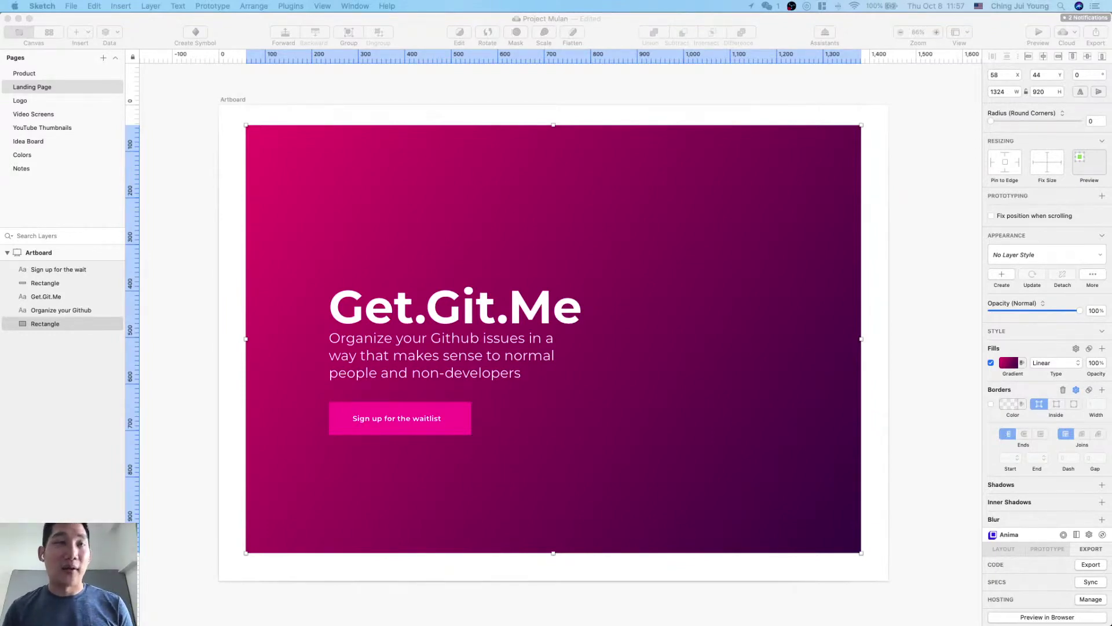
Step: Switch to the Design Templates + UI Elements document and look through its UI Elements - Aqua page for a window component
key(super+grave)
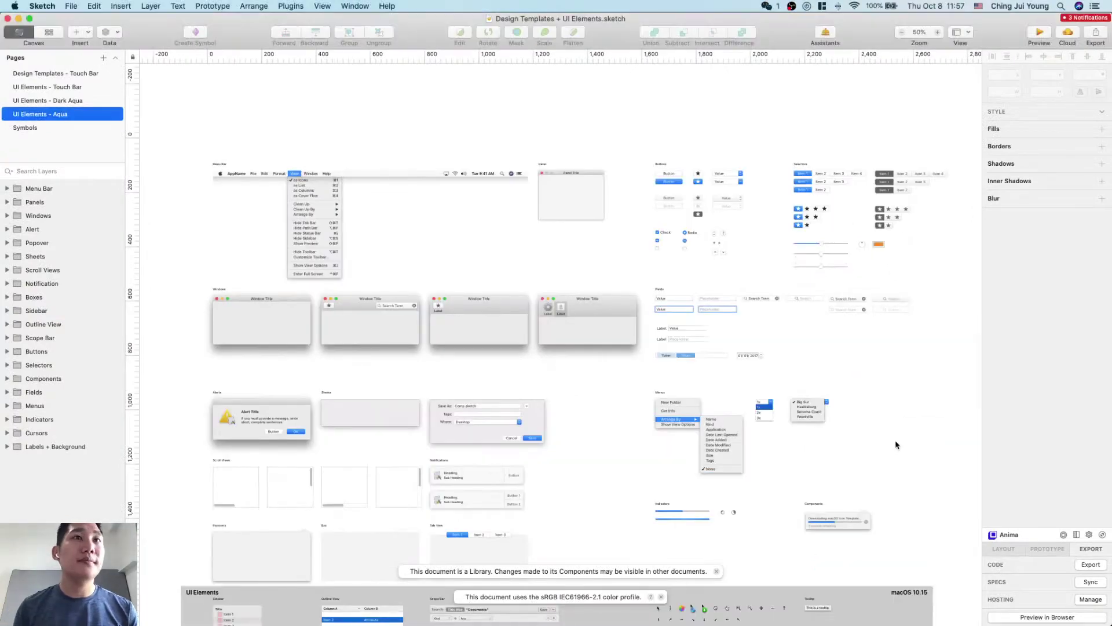
scroll(570, 364, down, 5)
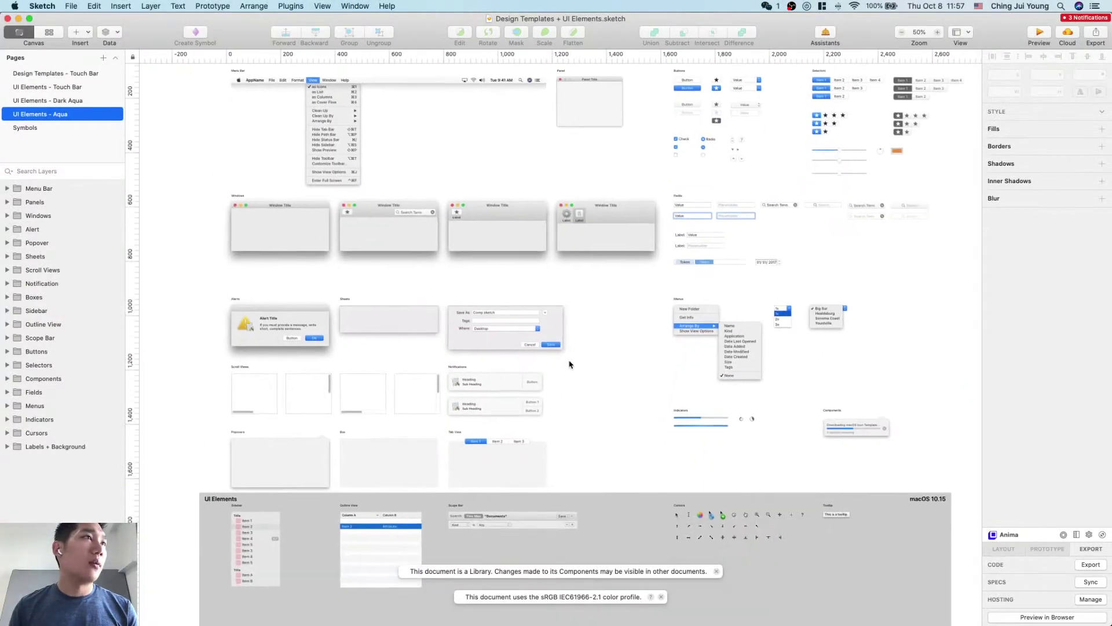
scroll(551, 390, down, 1)
scroll(551, 390, down, 5)
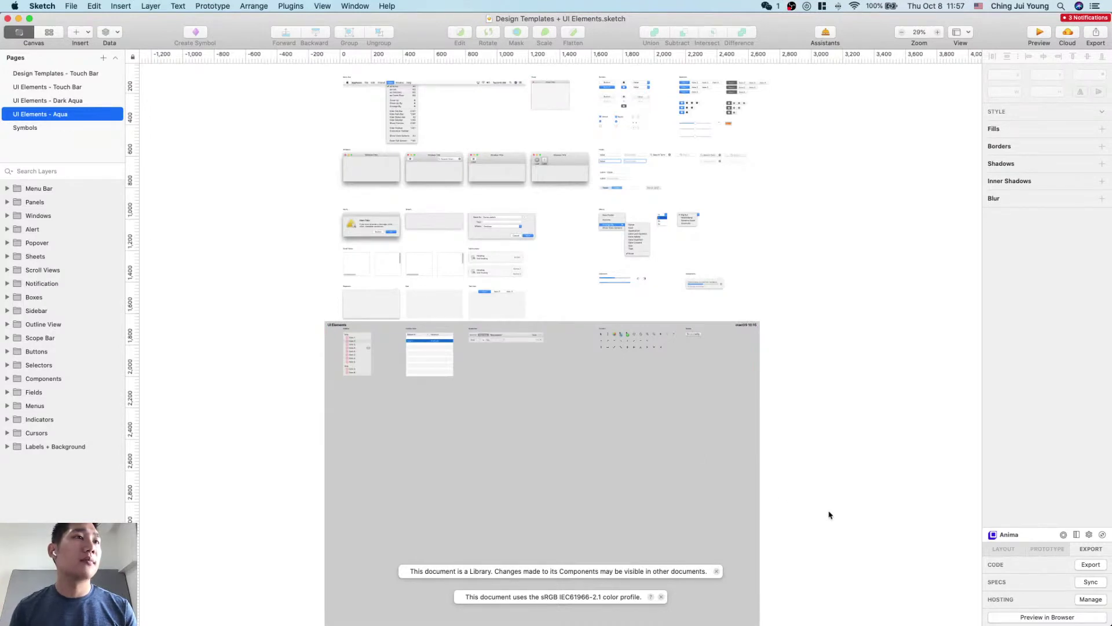
scroll(829, 515, up, 5)
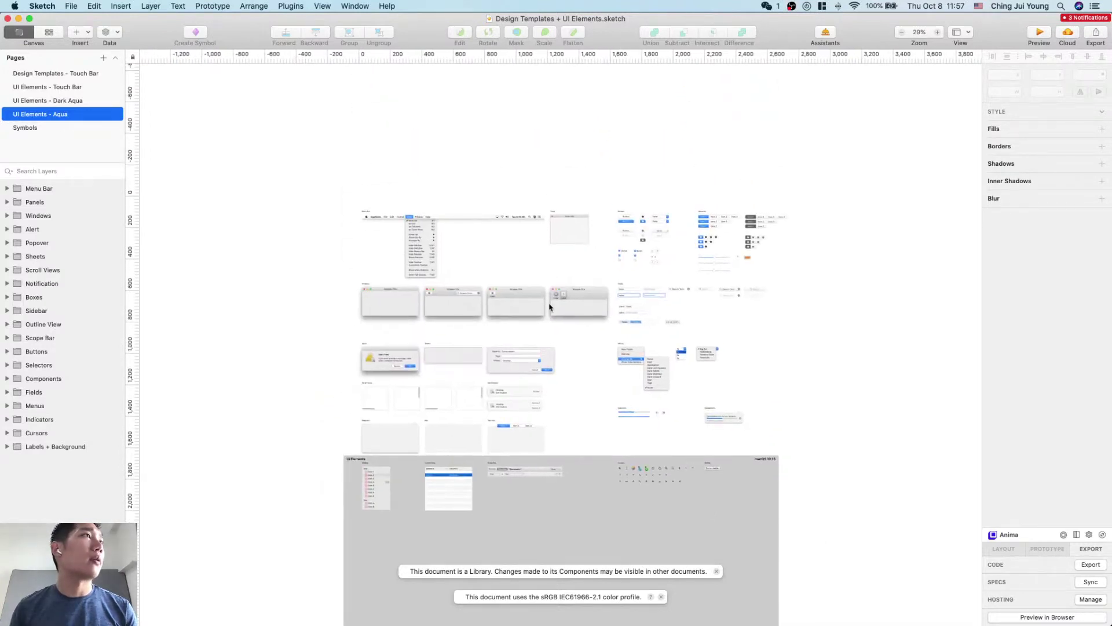
scroll(550, 307, up, 5)
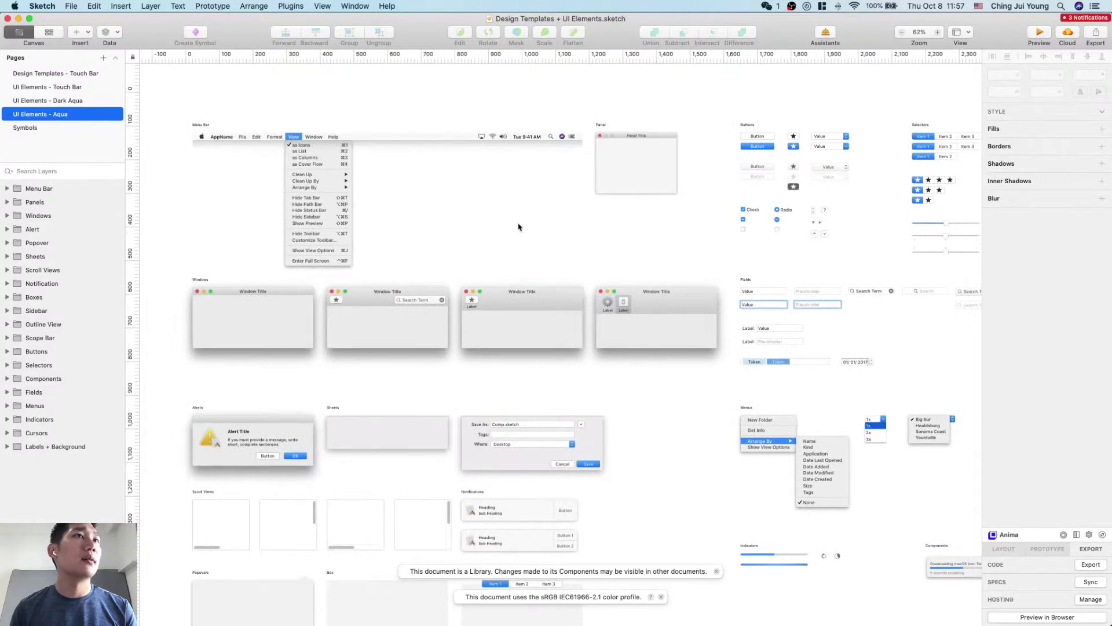
scroll(518, 226, right, 6)
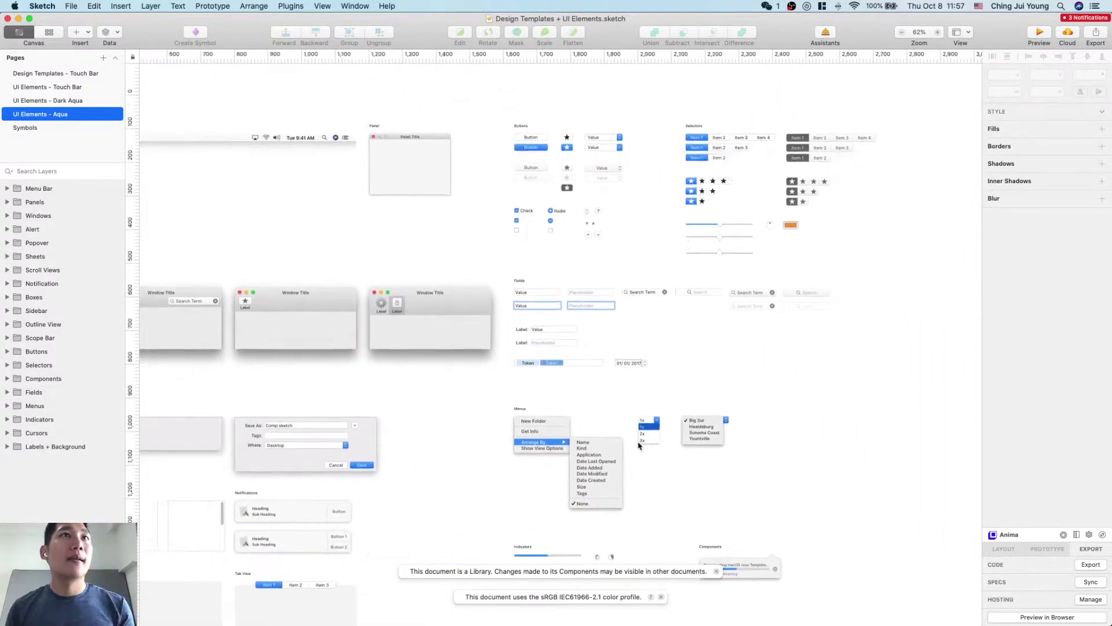
scroll(639, 445, right, 5)
scroll(639, 444, down, 2)
scroll(639, 445, left, 5)
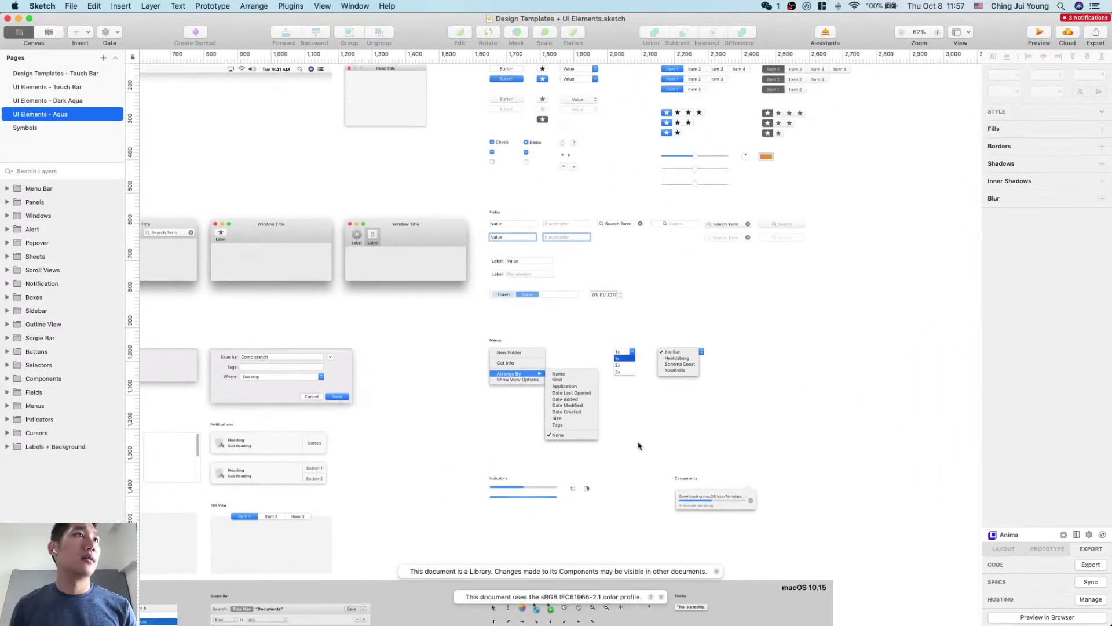
scroll(639, 445, down, 10)
scroll(639, 445, left, 6)
scroll(639, 445, down, 10)
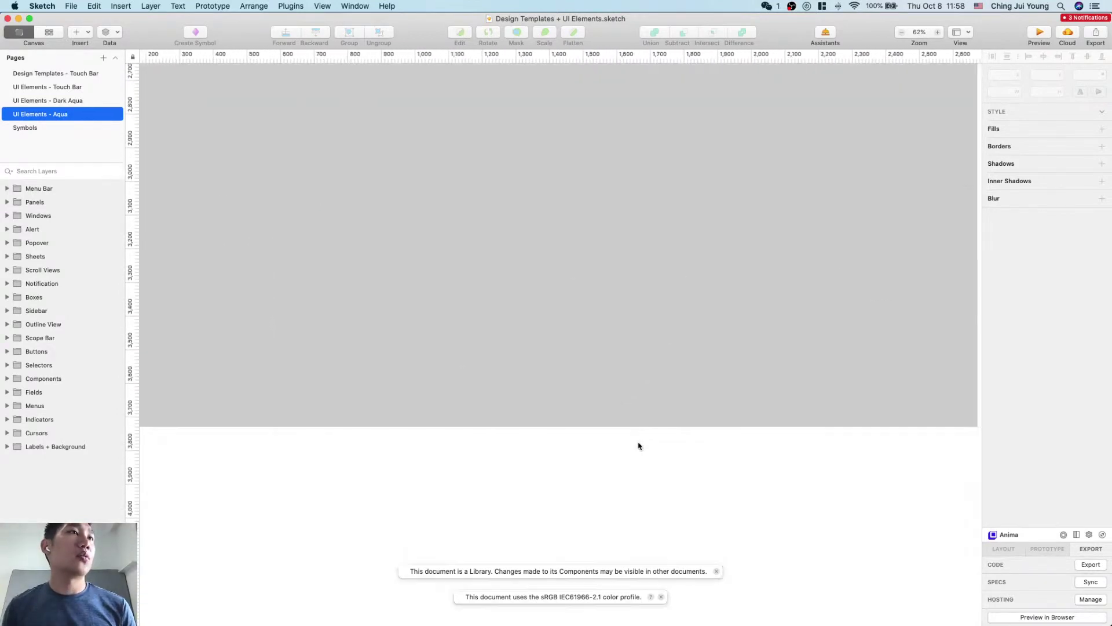
scroll(638, 445, up, 6)
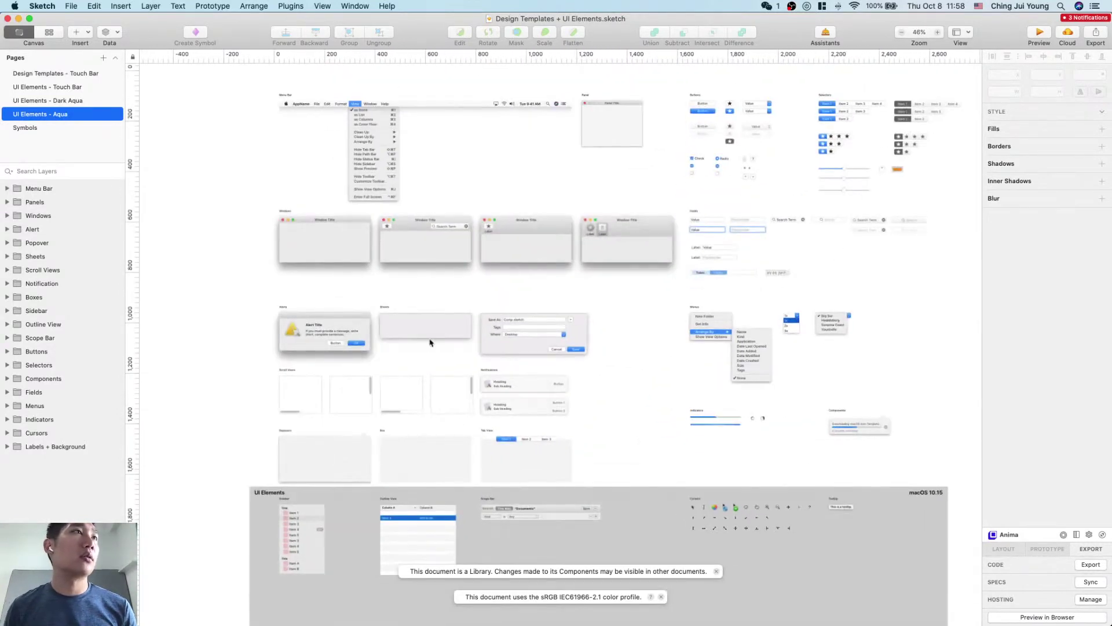
scroll(296, 224, up, 5)
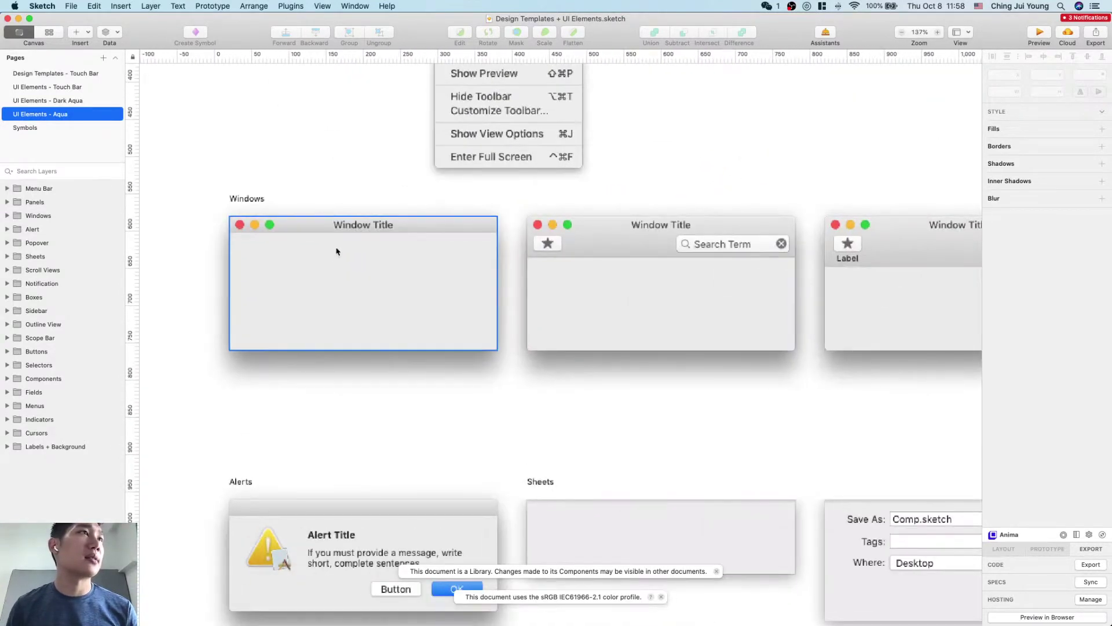
Step: Copy the plain title-bar window with its "Windows" label from the library page and paste both into the Project Mulan landing page artboard
click(305, 232)
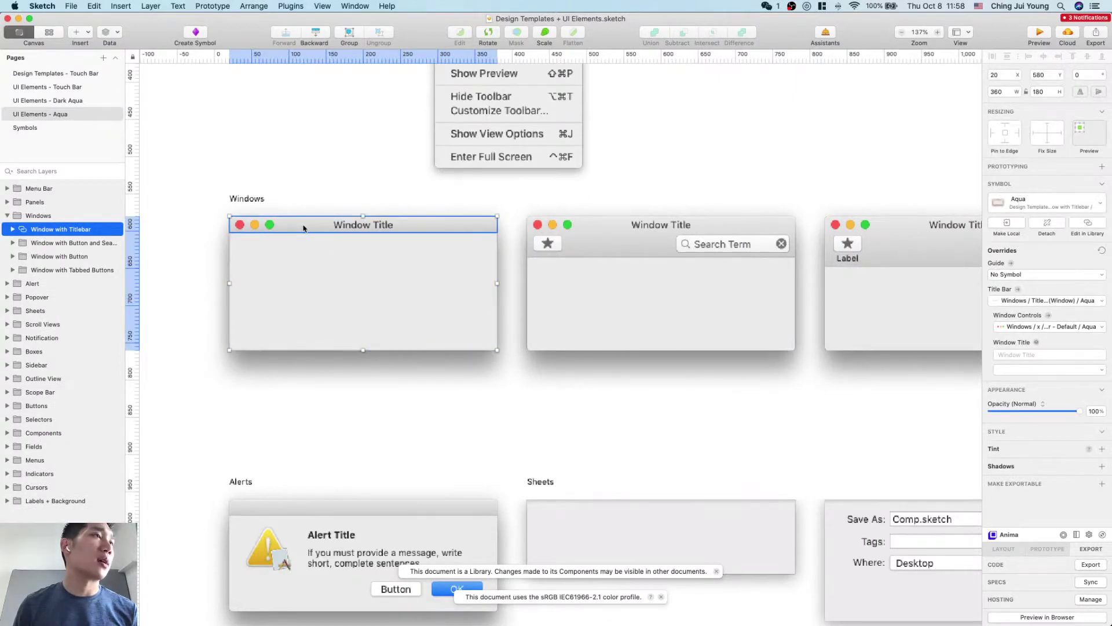
click(364, 404)
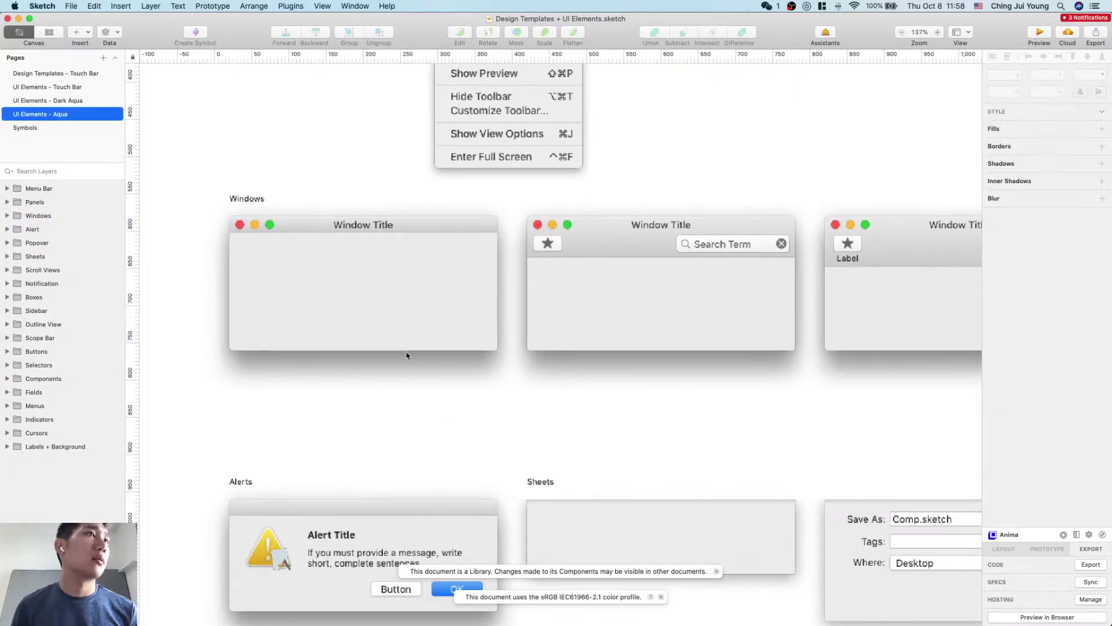
click(245, 199)
click(204, 232)
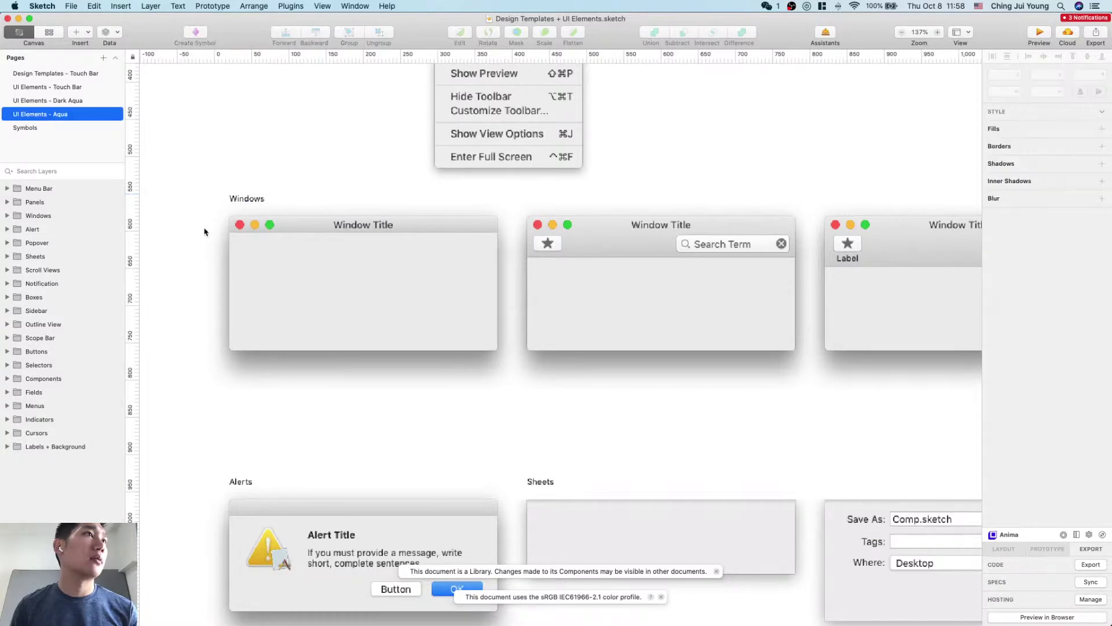
drag(206, 187, 511, 387)
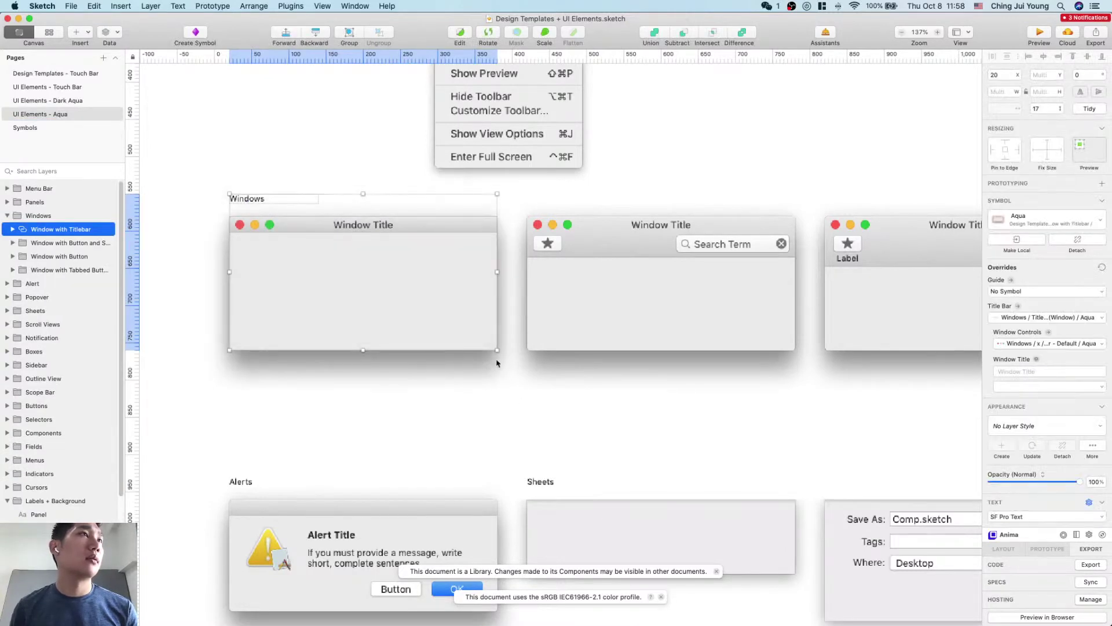
key(super+c)
key(super+grave)
key(super+v)
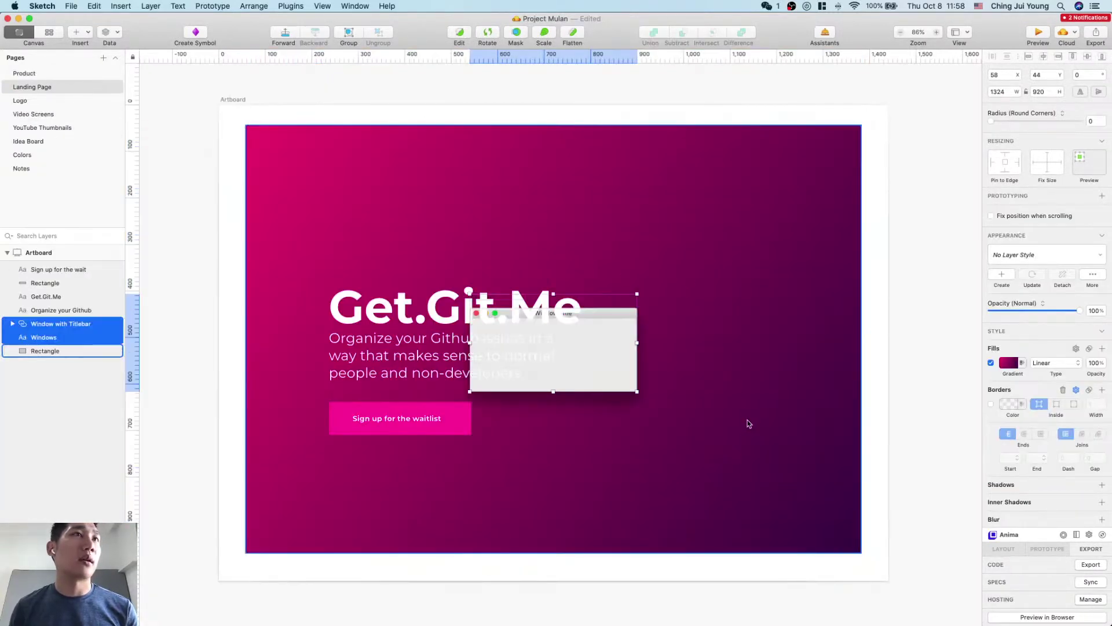
Step: Group the pasted window and label, and move the group to the right of the Get.Git.Me heading, at about X 811, Y 259
key(super+g)
drag(601, 365, 729, 296)
click(846, 330)
click(683, 246)
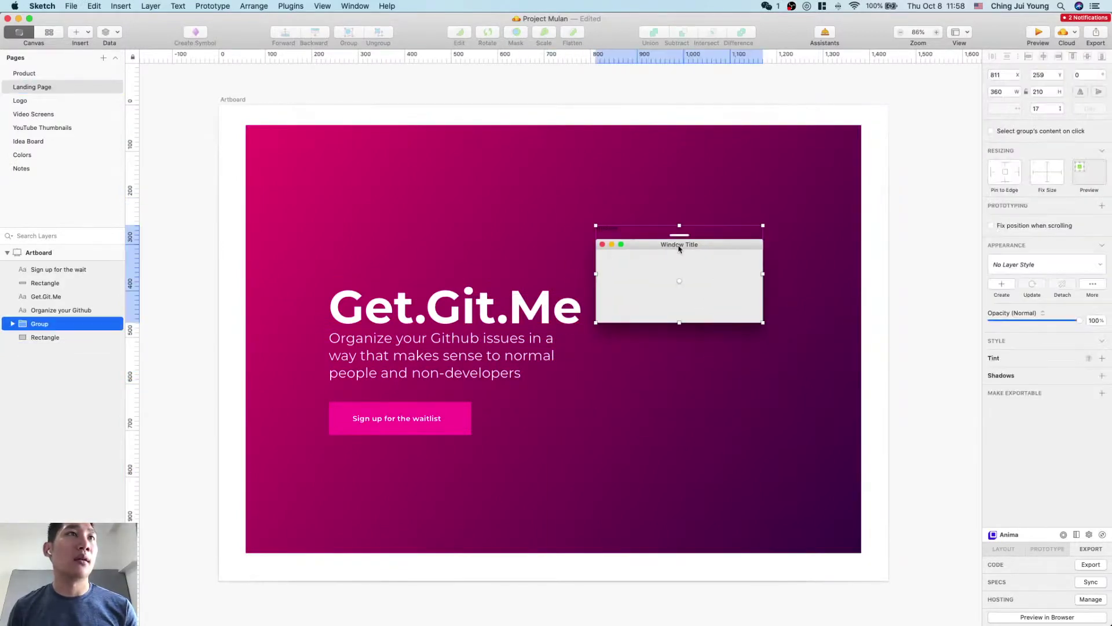
Step: Remove the nested Guide from the pasted window's symbol instance
double_click(683, 250)
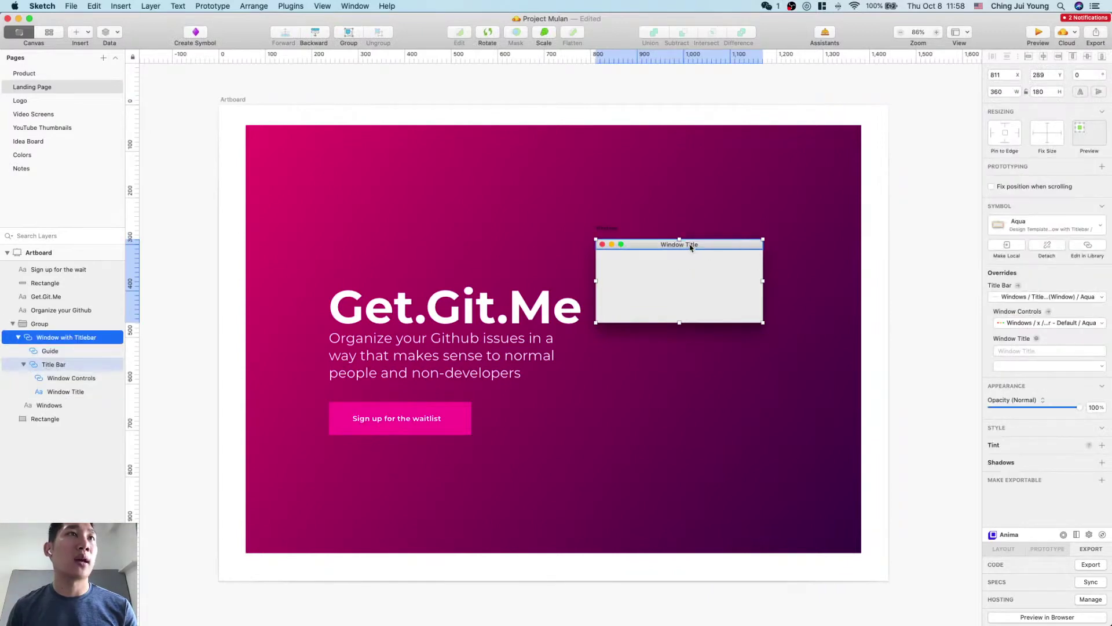
key(Delete)
key(super+z)
scroll(688, 276, up, 5)
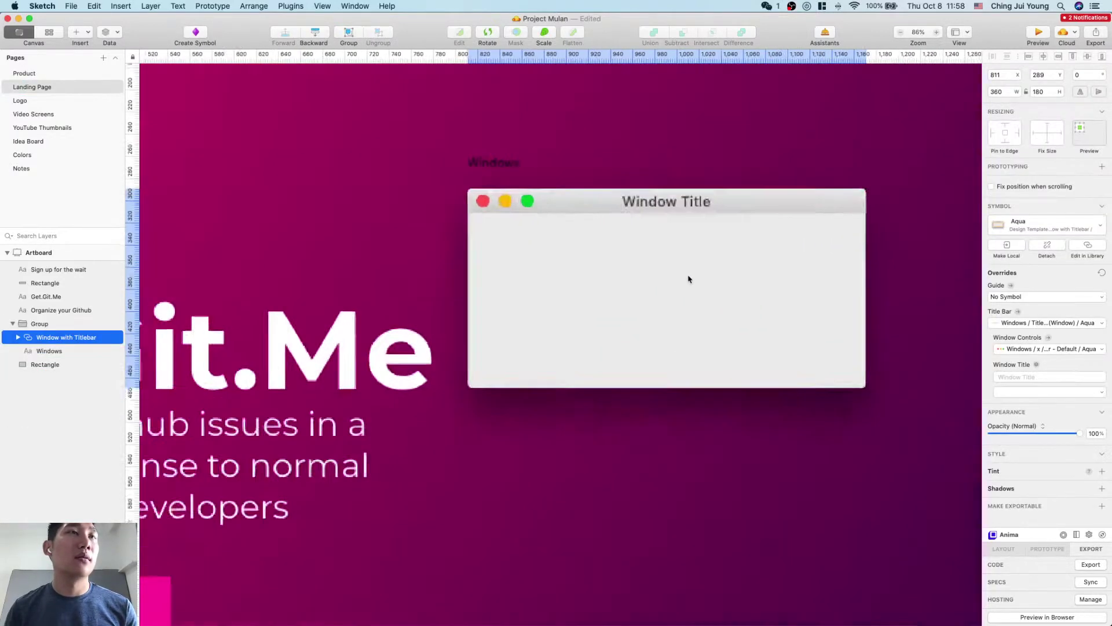
click(869, 462)
click(750, 346)
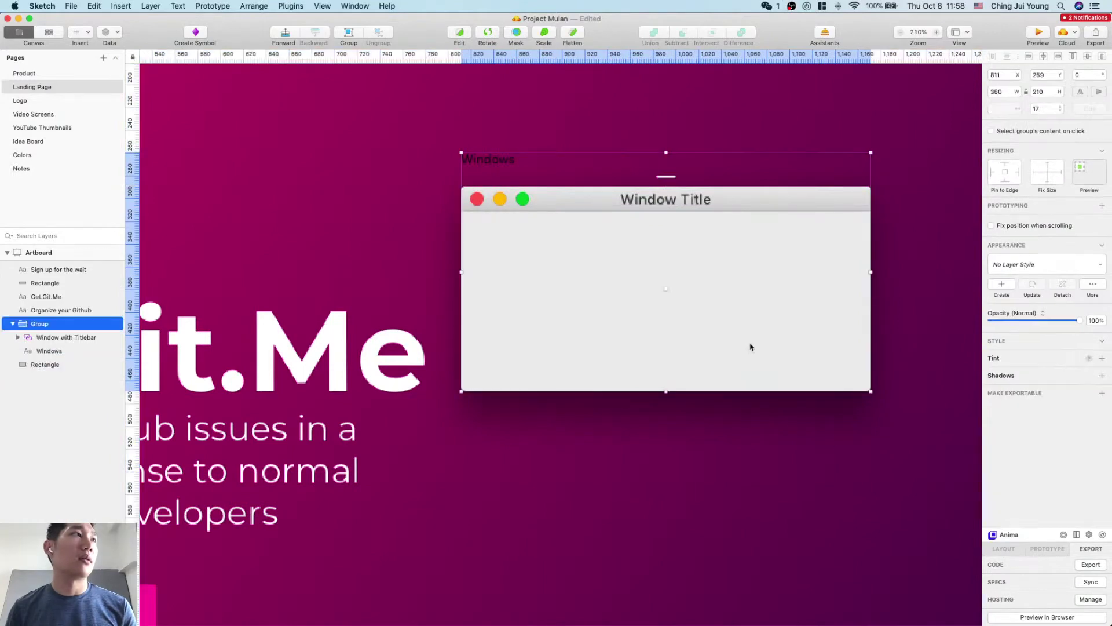
Step: Detach the Window with Titlebar instance from its symbol
click(58, 337)
right_click(60, 337)
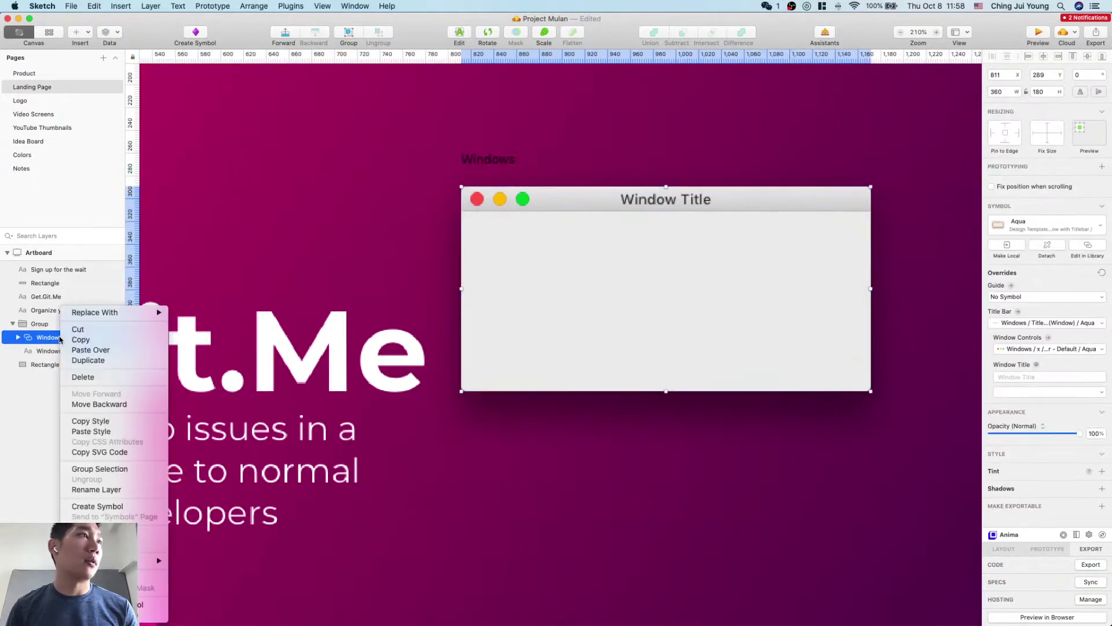
click(139, 605)
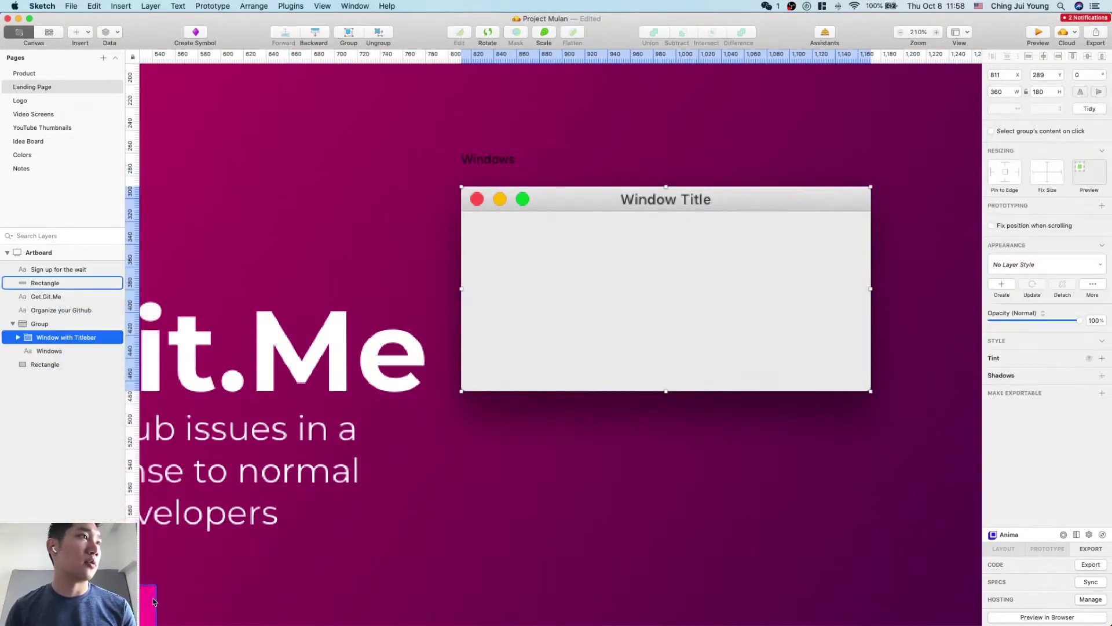
click(472, 435)
Step: Ungroup the outer group and delete the "Windows" label above the window
click(633, 218)
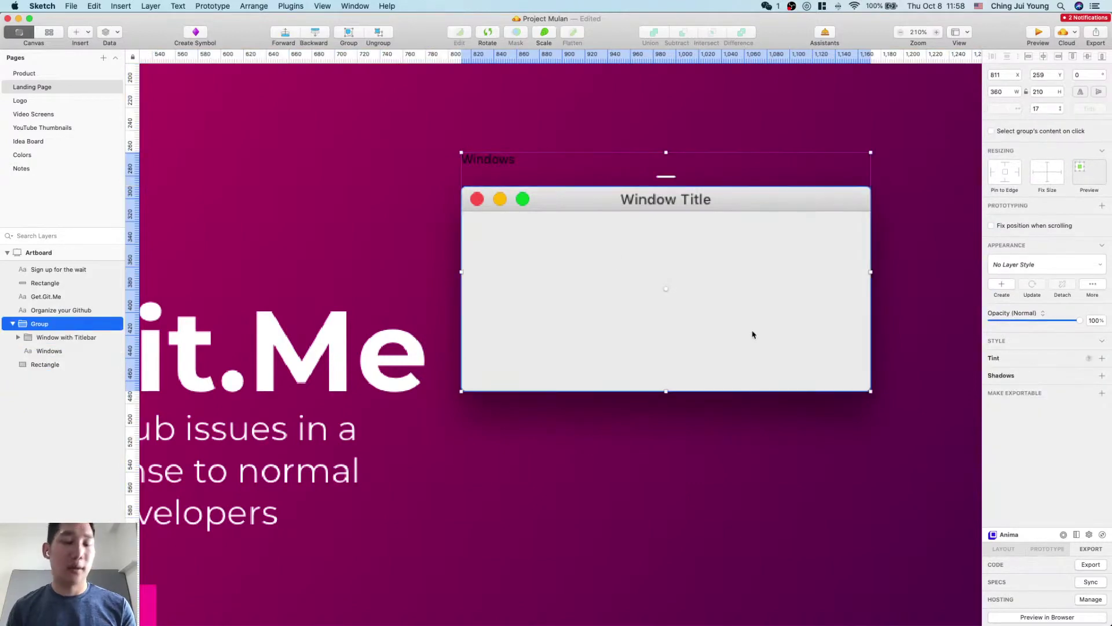
key(super+shift+g)
click(494, 160)
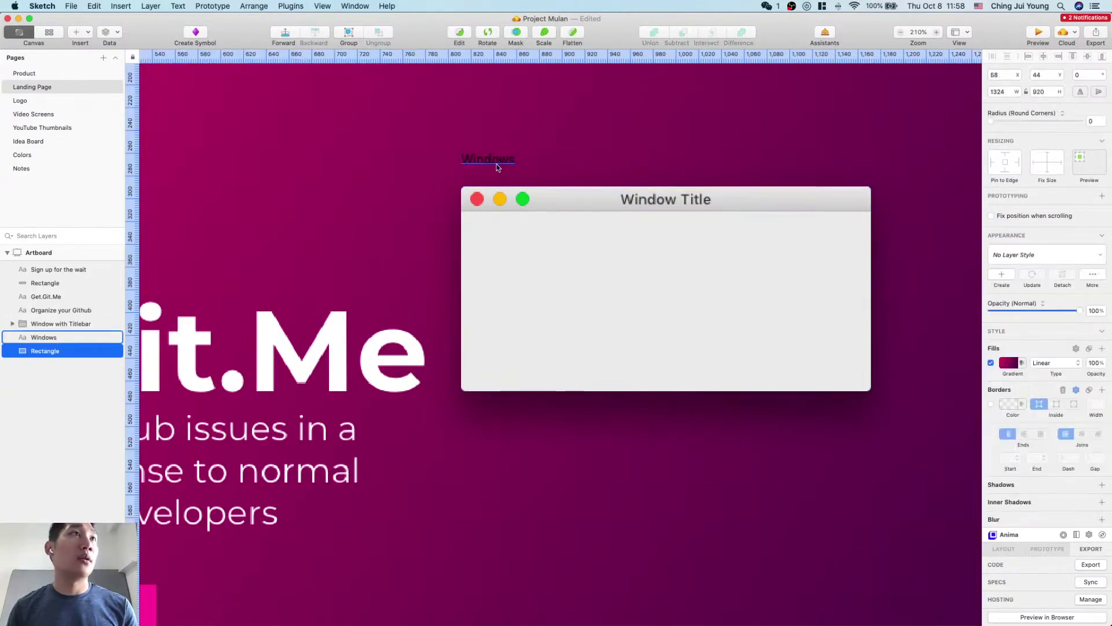
key(Delete)
Step: Ungroup the detached window and detach its Title Bar and Guide layers from their symbols
click(559, 214)
key(super+shift+g)
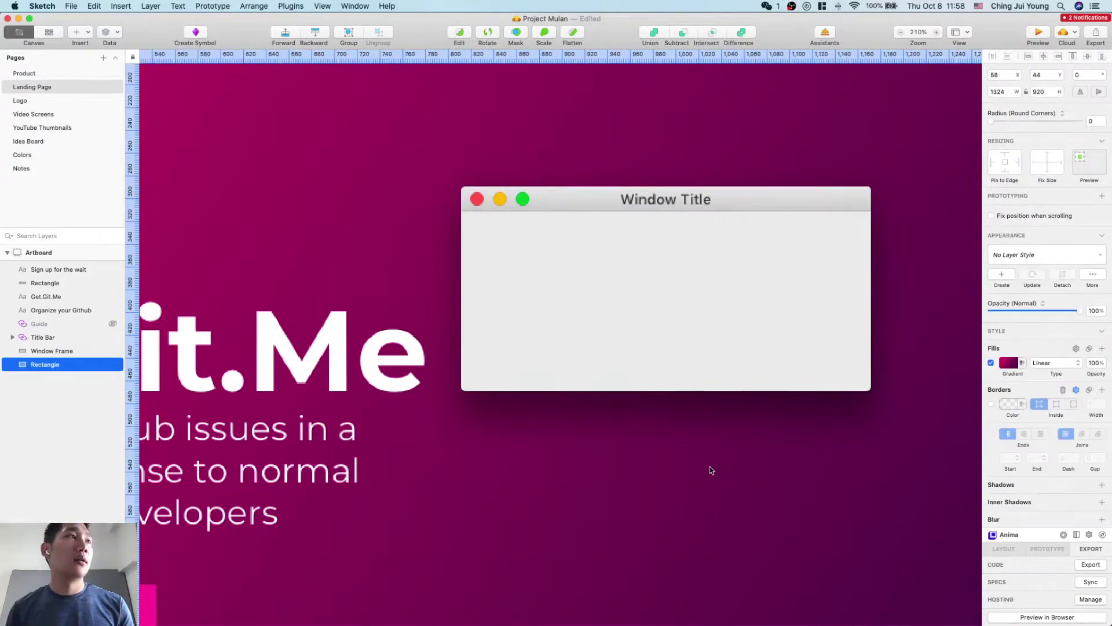
click(64, 337)
right_click(64, 338)
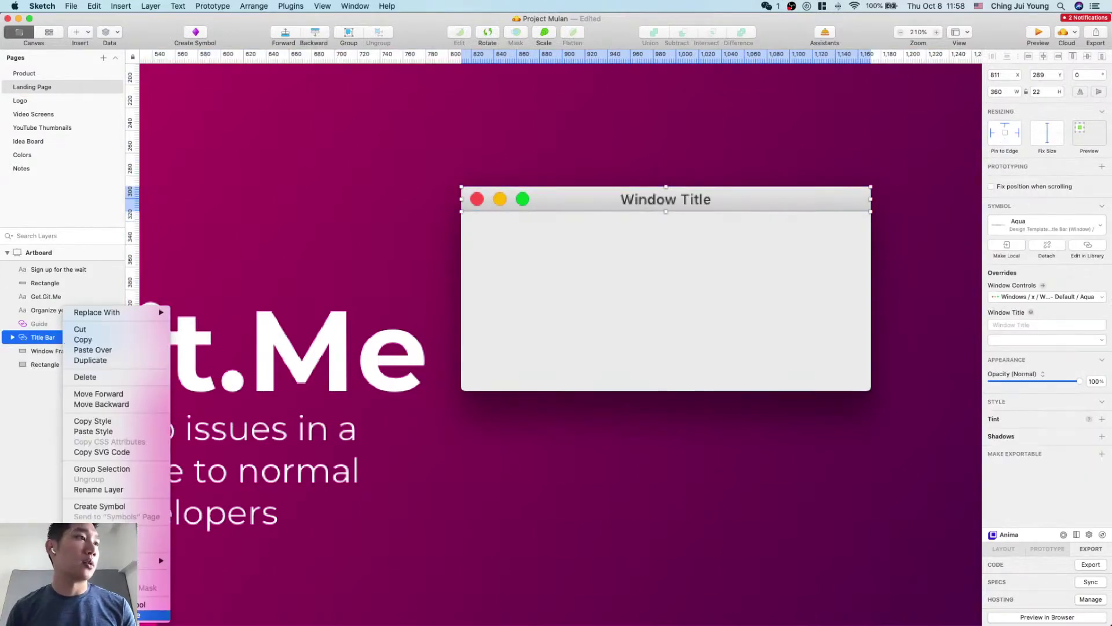
click(156, 604)
click(60, 325)
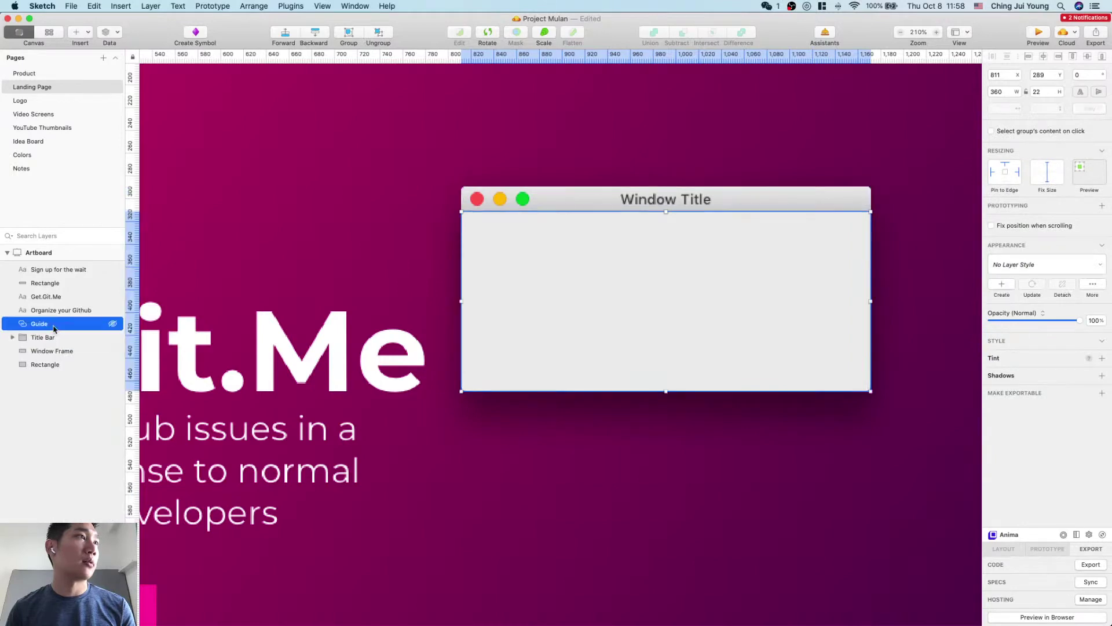
right_click(52, 326)
click(110, 604)
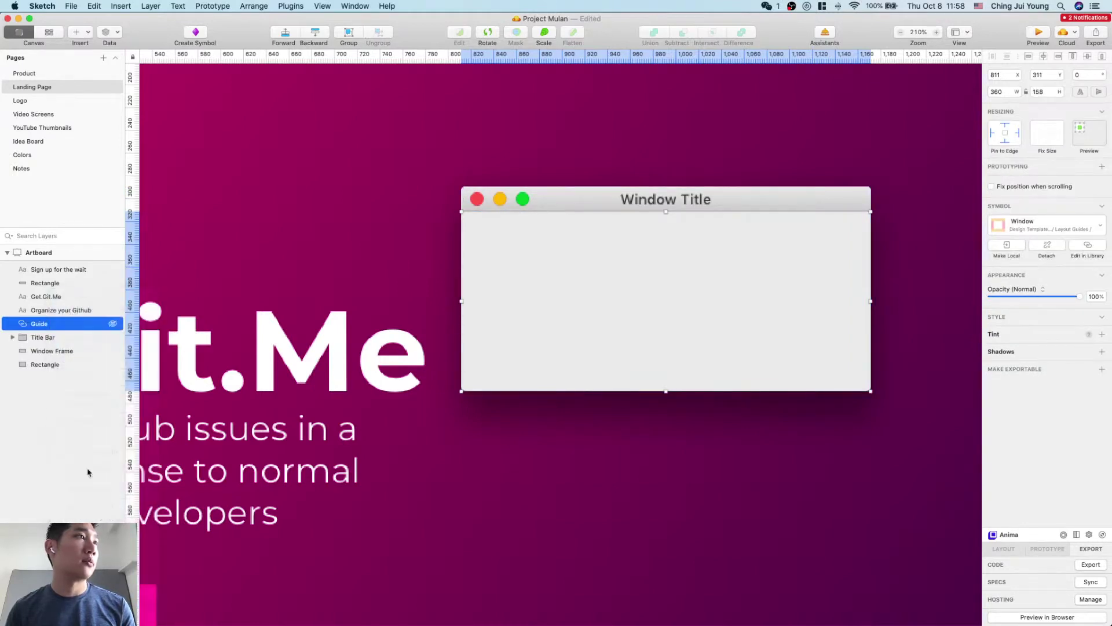
Step: Delete the Window Title text from the window's title bar
click(452, 482)
double_click(665, 203)
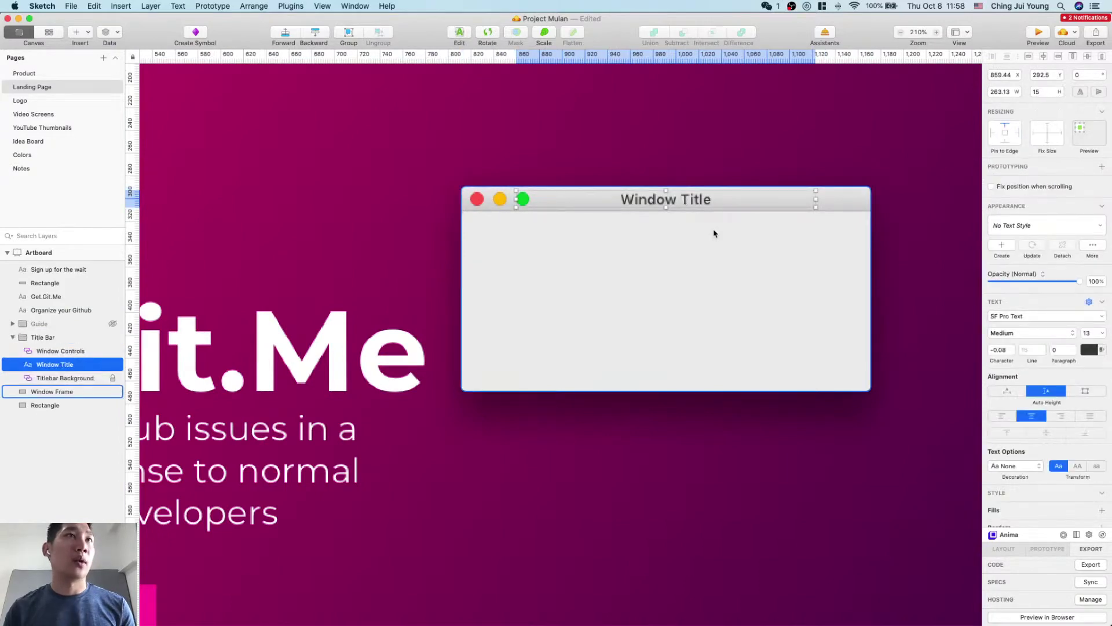
key(BackSpace)
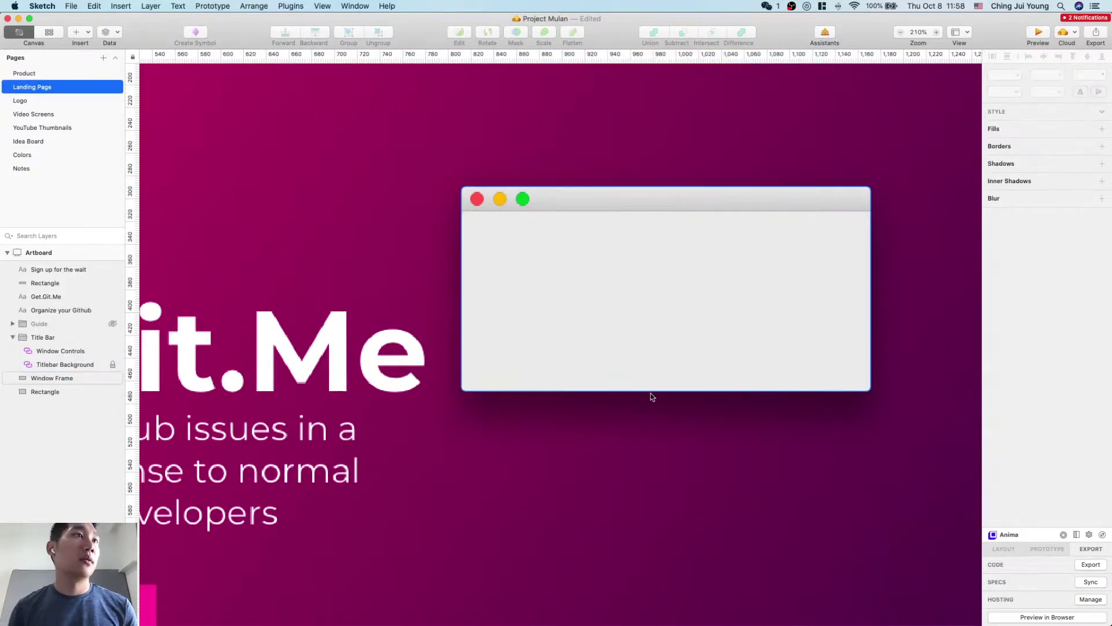
Step: Enlarge the Window Frame from its lower-right corner to about 475 by 386
click(641, 314)
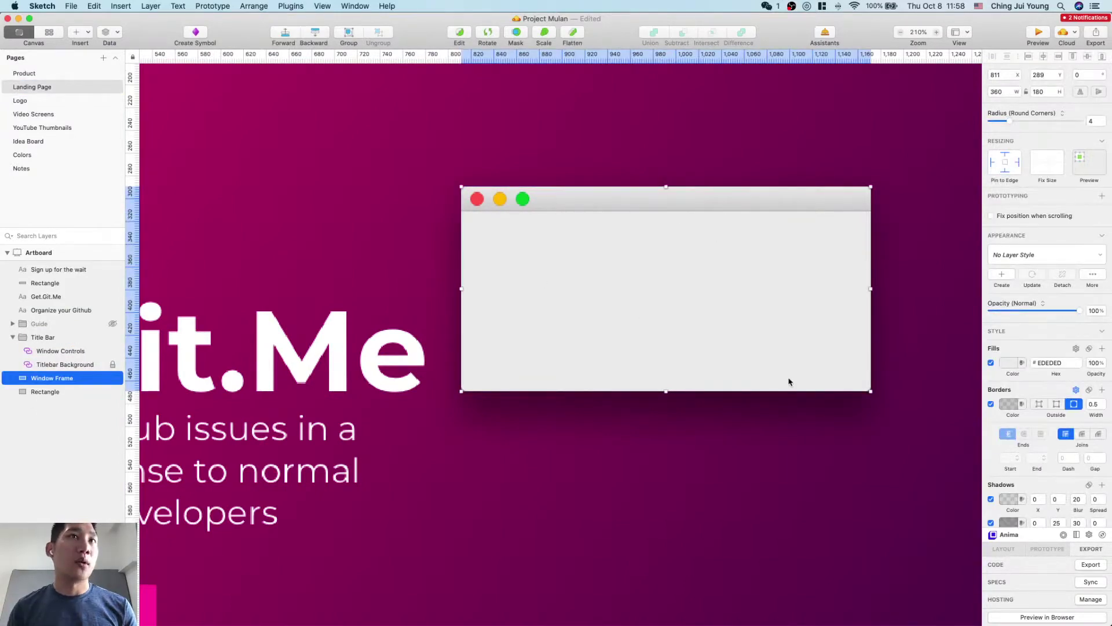
scroll(789, 381, down, 3)
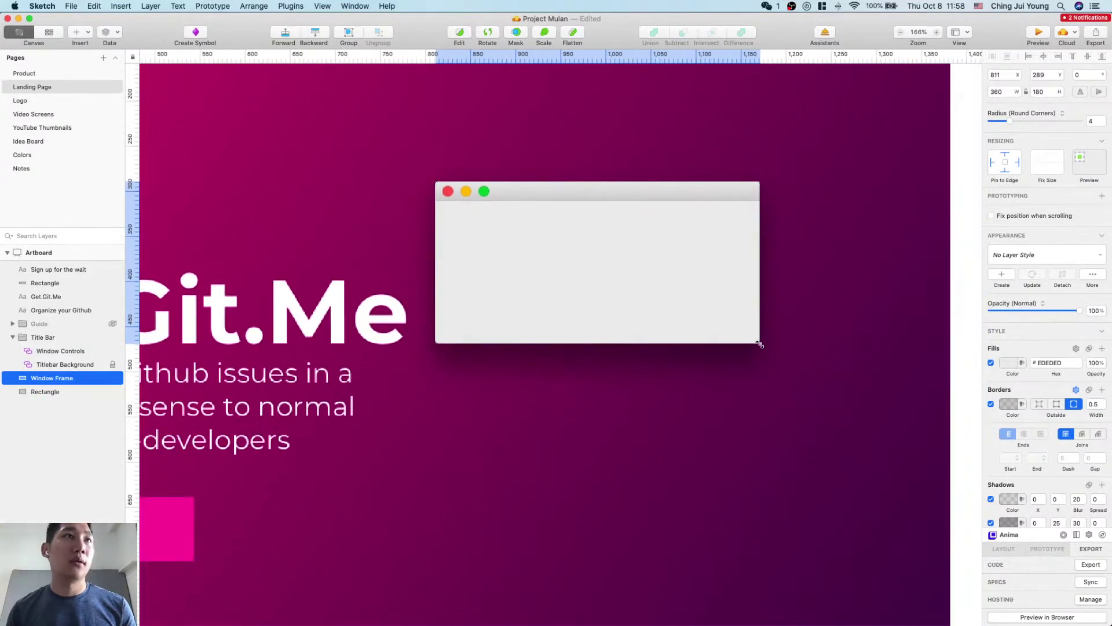
drag(760, 344, 863, 530)
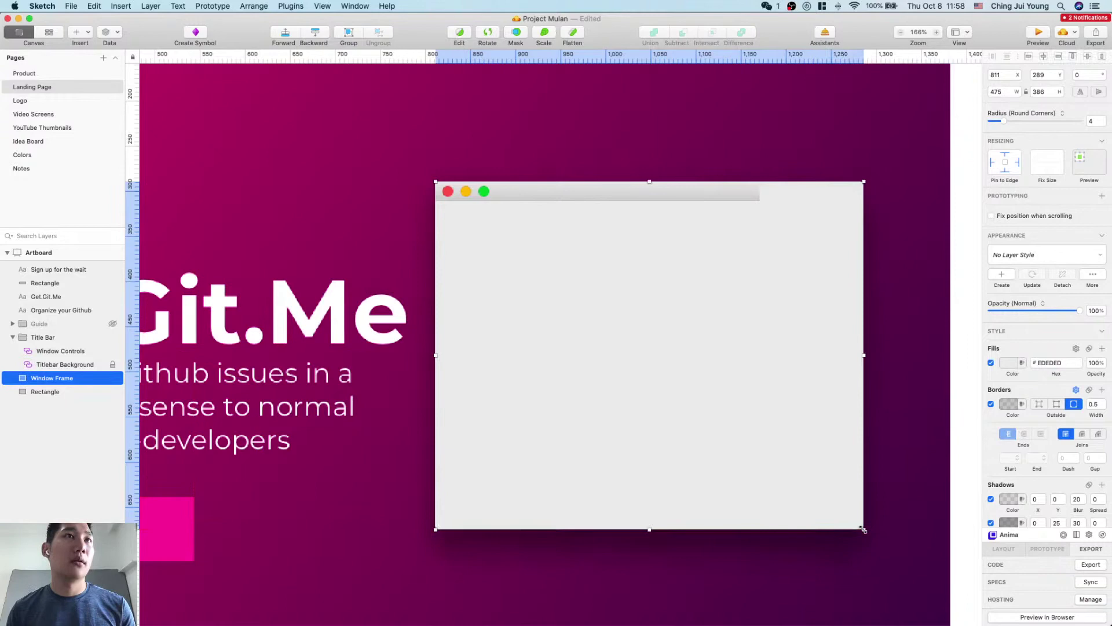
Step: Widen the Title Bar to span the full width of the Window Frame
click(735, 196)
drag(760, 191, 867, 194)
click(887, 330)
scroll(886, 339, down, 2)
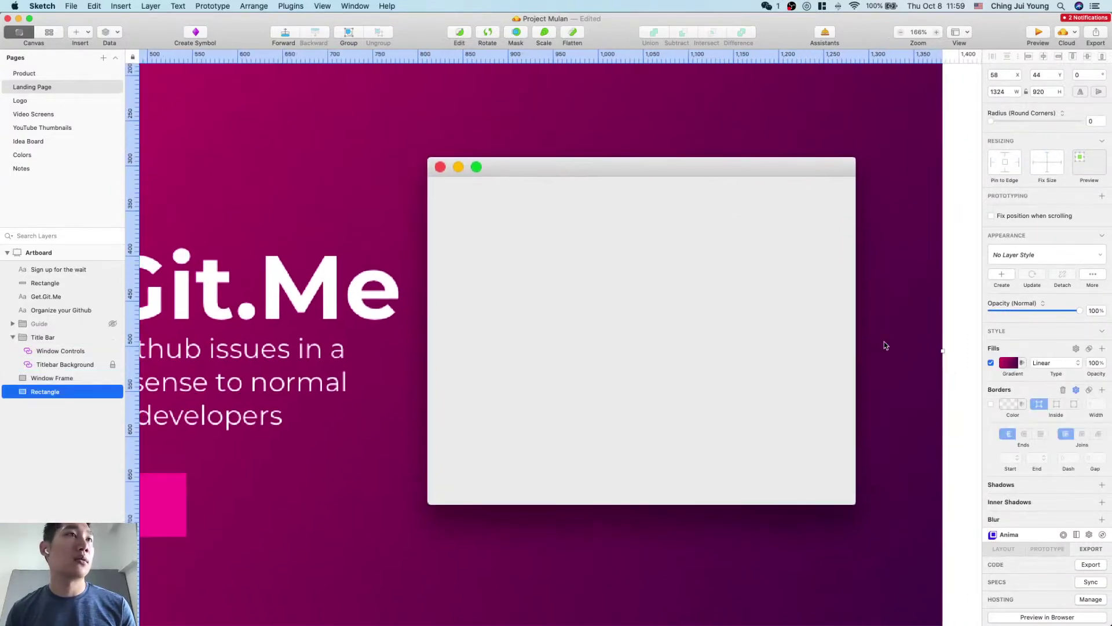
scroll(884, 342, down, 5)
scroll(884, 342, up, 4)
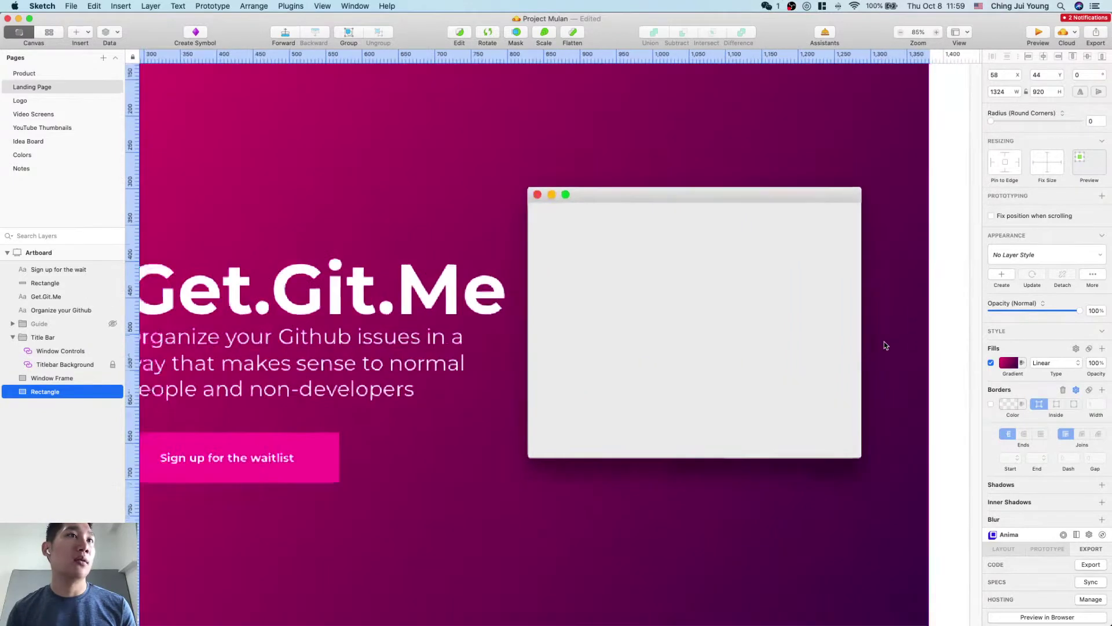
Step: Extend the window frame downward to 475 × 475 and turn off its fill
click(794, 421)
drag(687, 460, 689, 526)
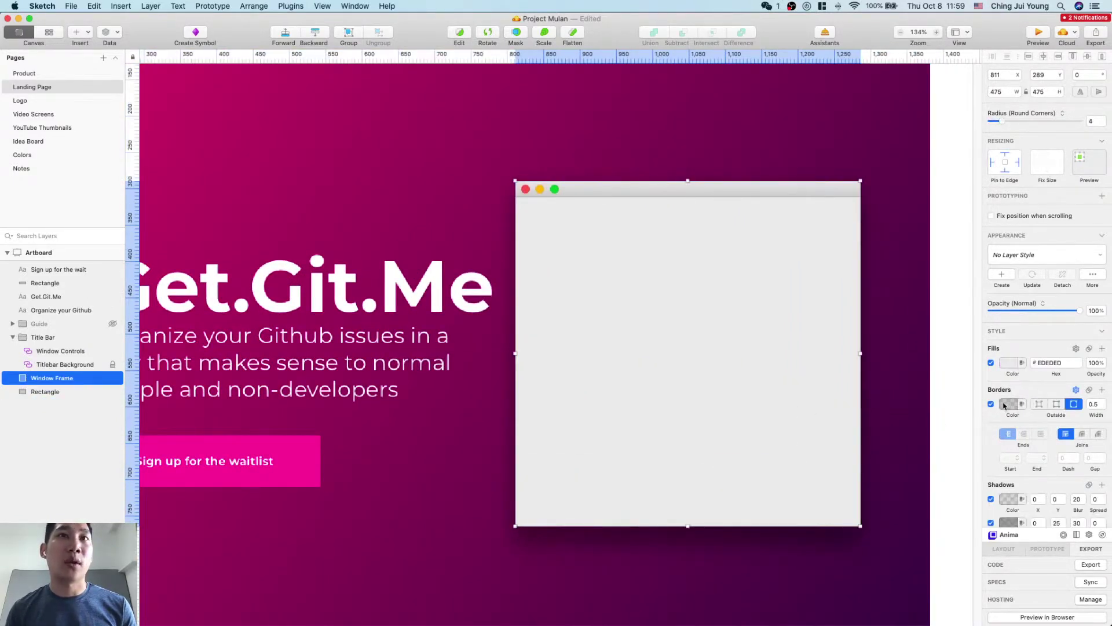
click(990, 362)
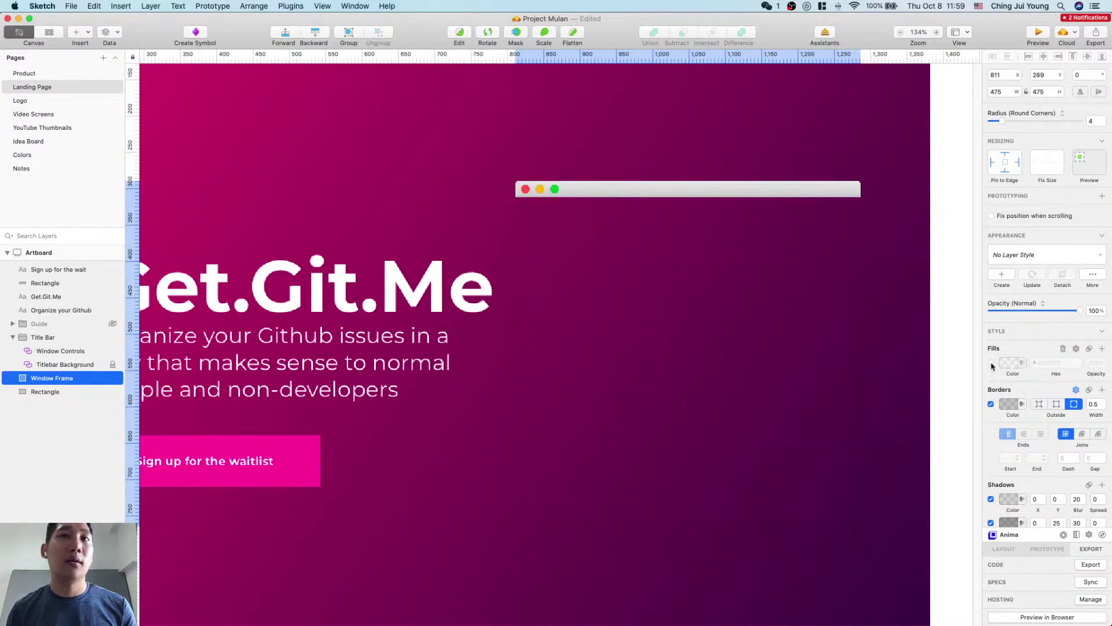
Step: Set the window frame's border width to 3.5
click(1010, 404)
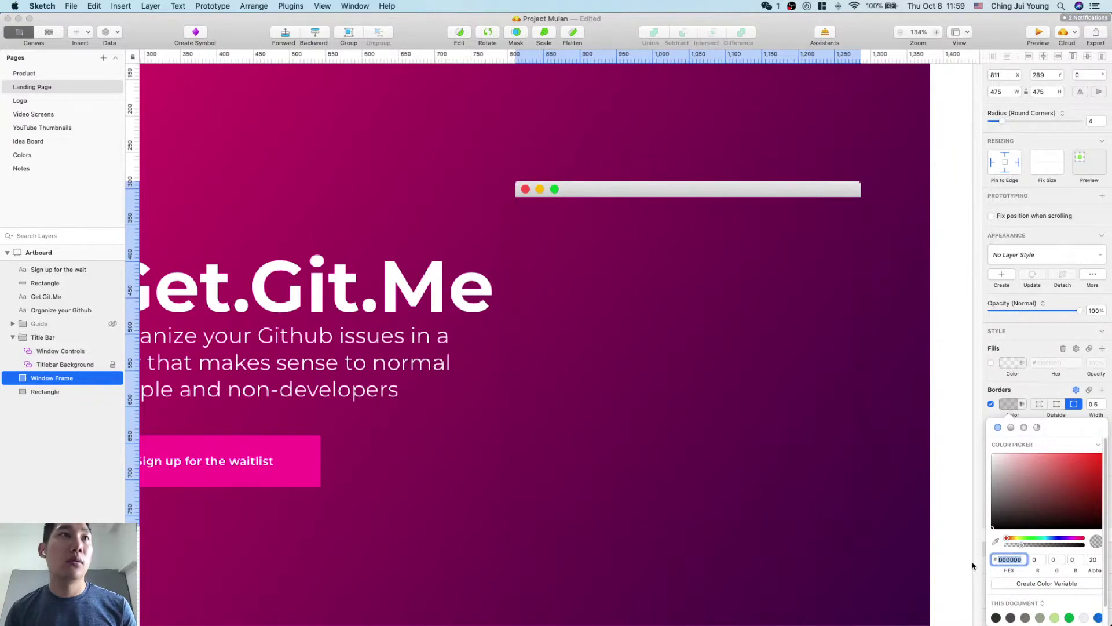
click(1096, 403)
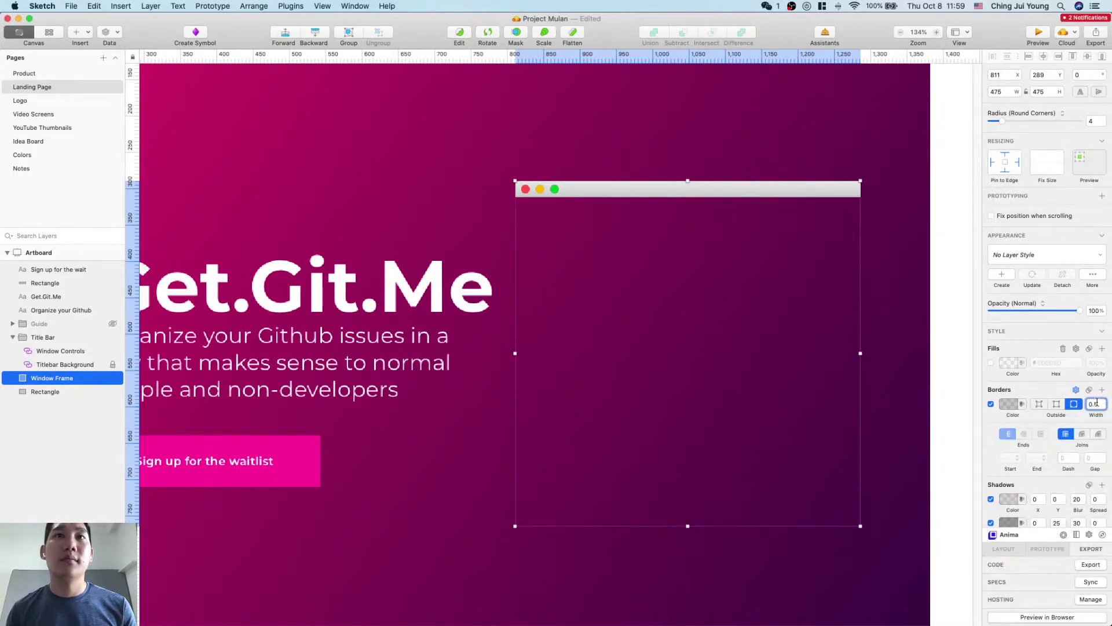
text(1.5)
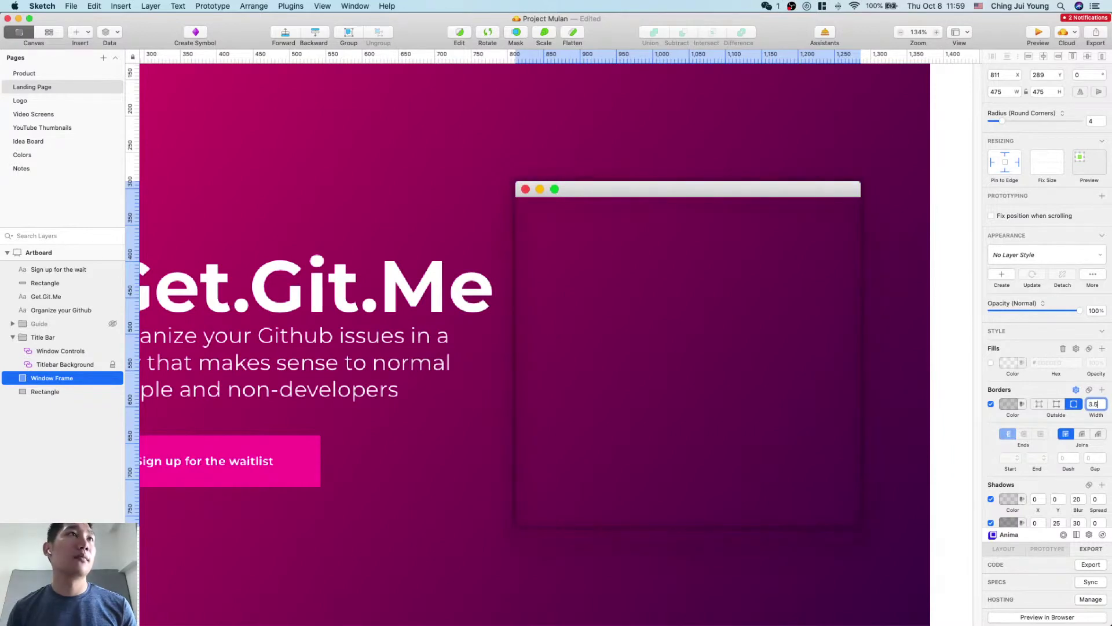
Step: Try a white border at 70 alpha on the window frame, then sample the title bar's grey DAD9DA for it
click(1008, 404)
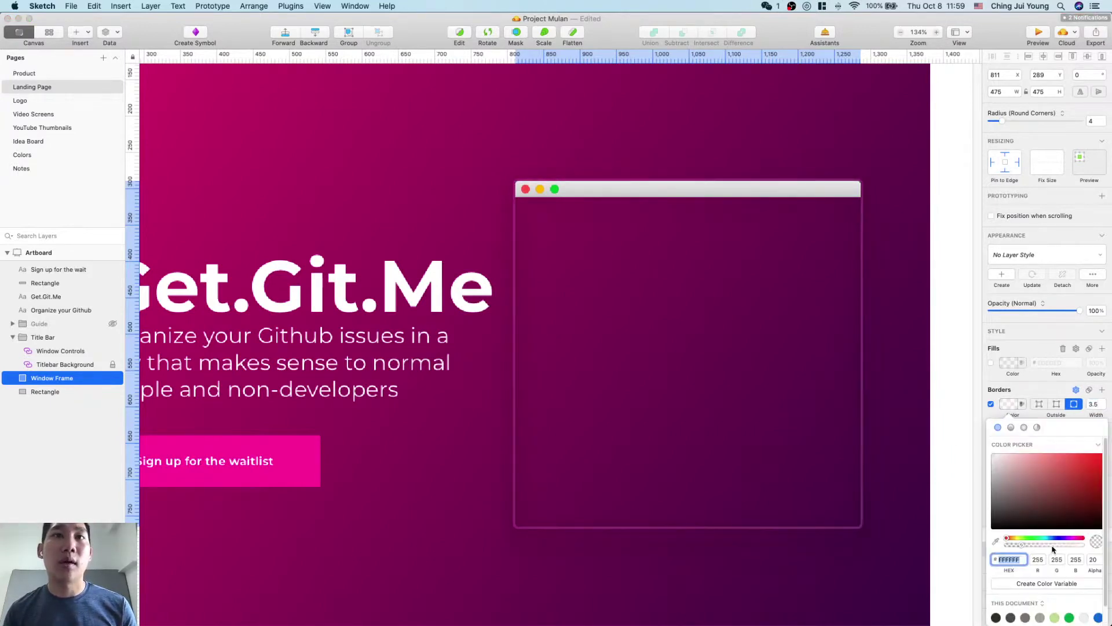
mouse_move(1053, 547)
mouse_down()
mouse_move(1097, 549)
mouse_move(1054, 548)
mouse_move(1061, 555)
mouse_up()
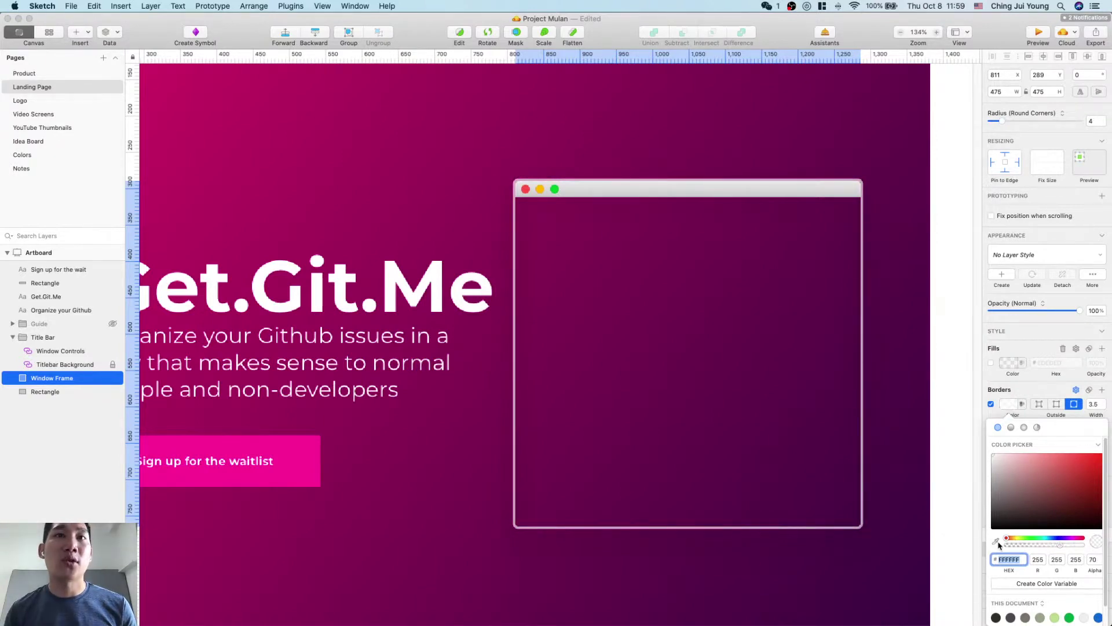
click(997, 542)
click(745, 190)
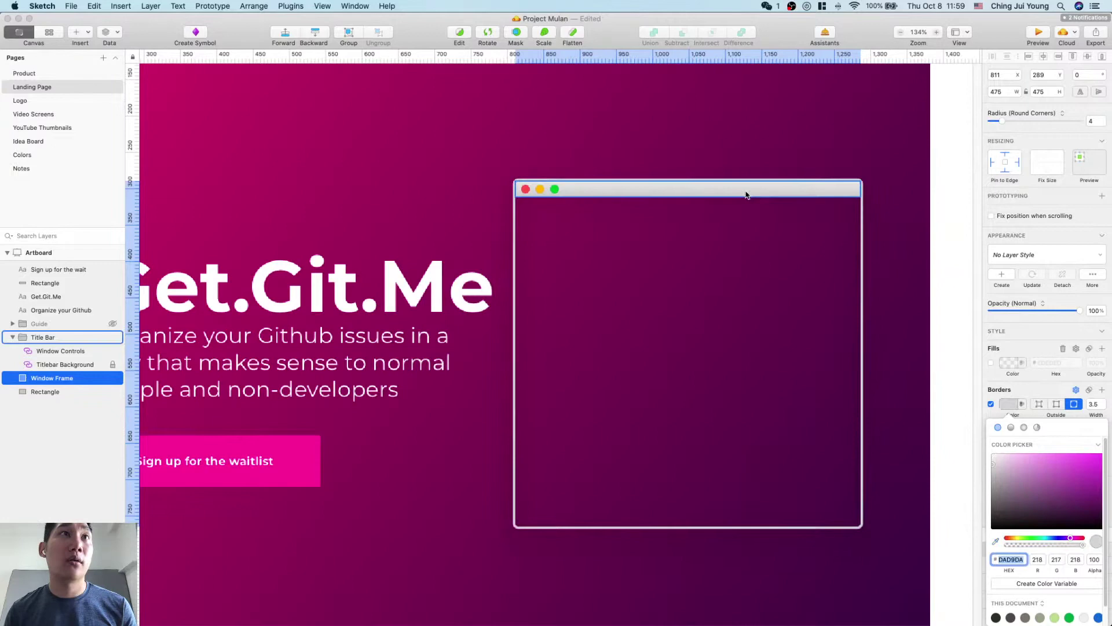
click(875, 289)
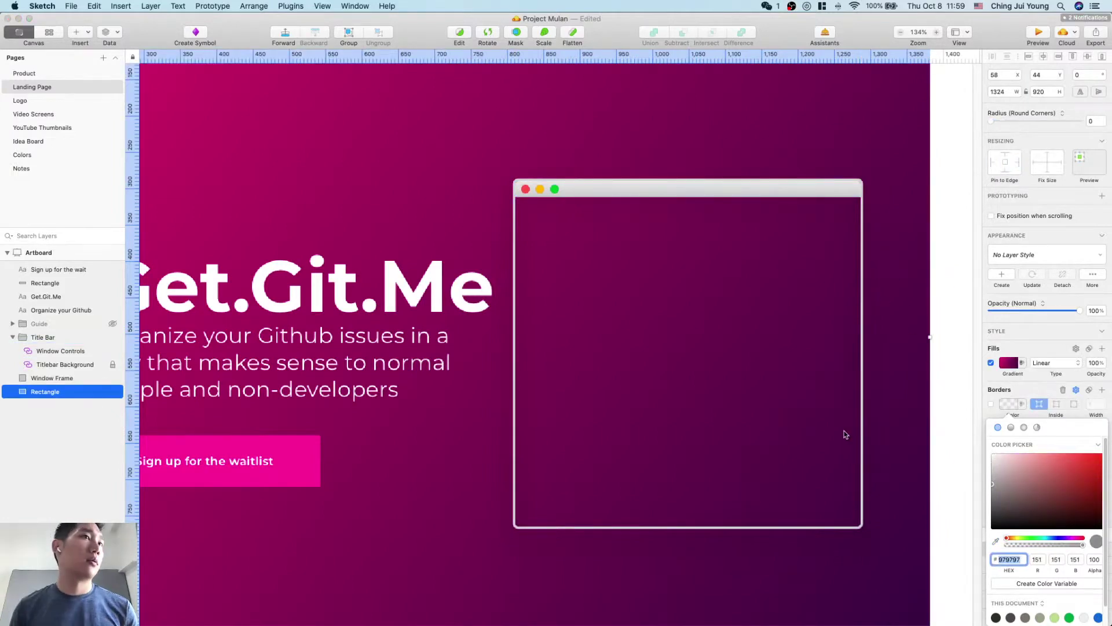
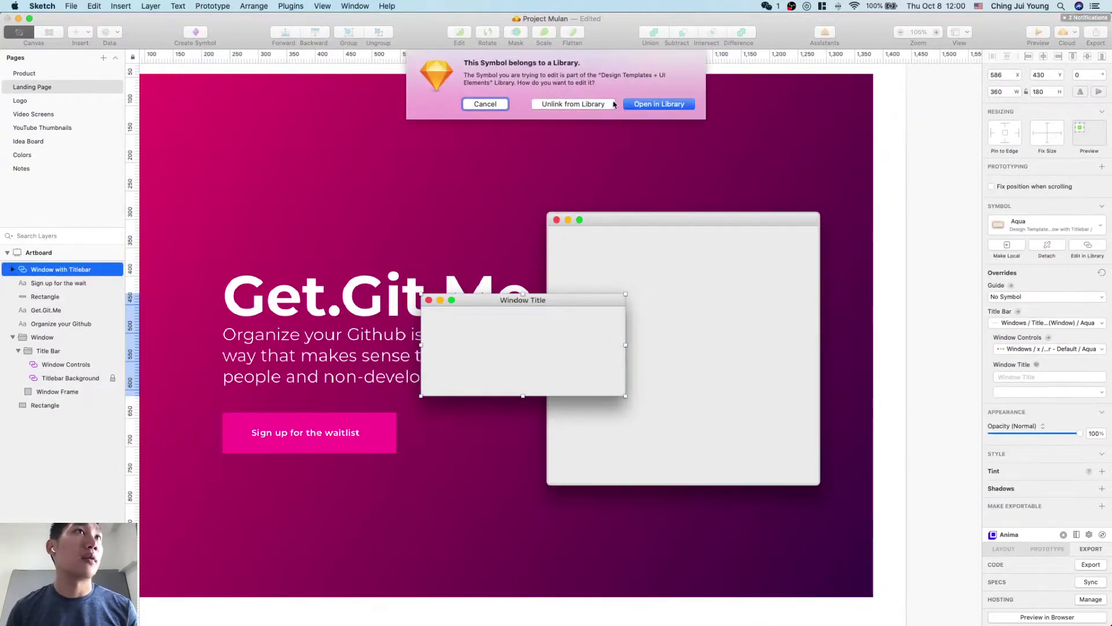
Step: Unlink the Window with Titlebar symbol from its library and return to its instance on the landing page
click(603, 105)
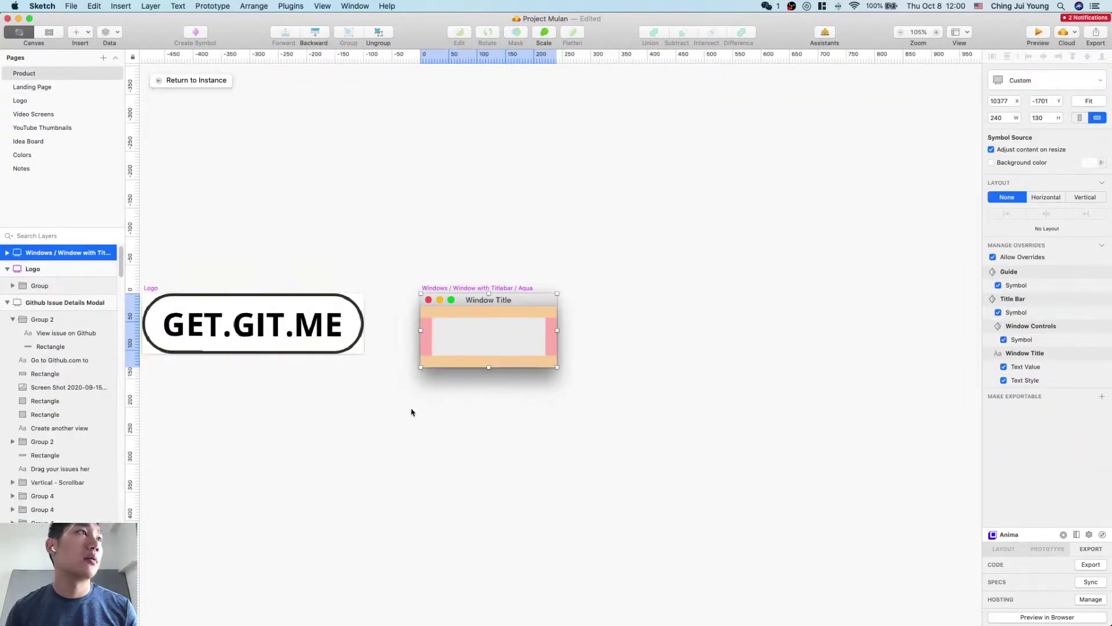
click(385, 418)
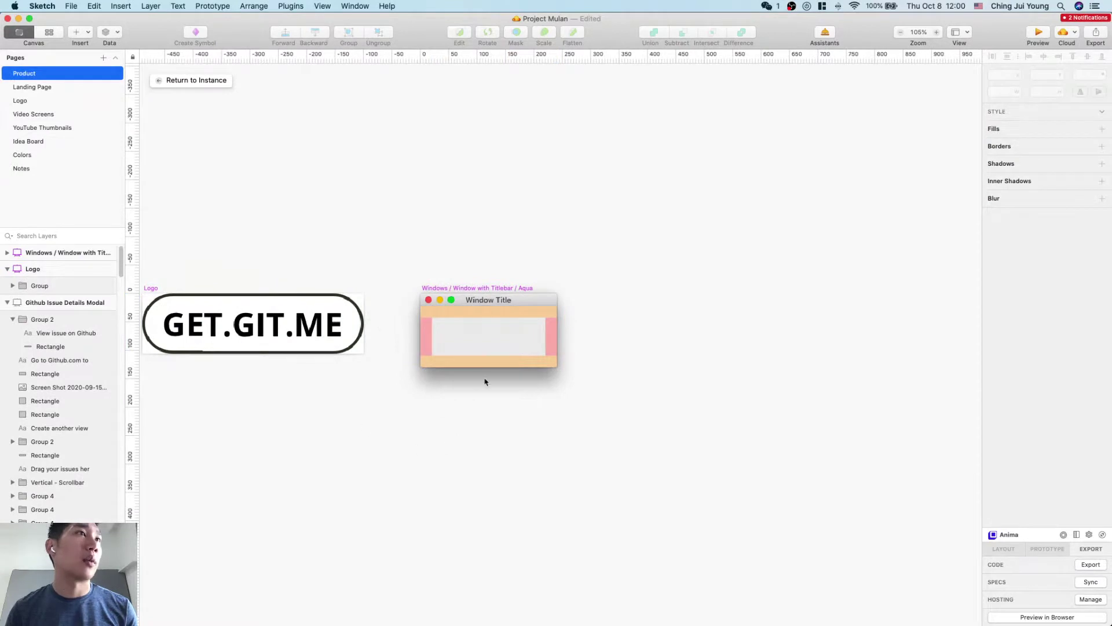
click(179, 86)
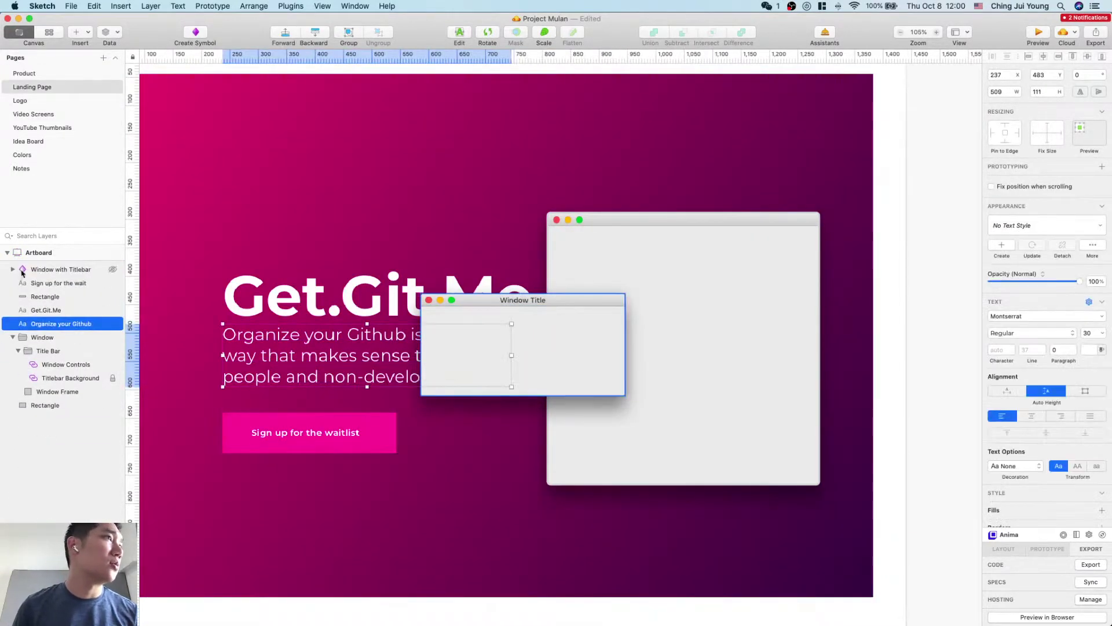
Step: Detach the Window with Titlebar instance from its symbol and expand its layers
right_click(66, 270)
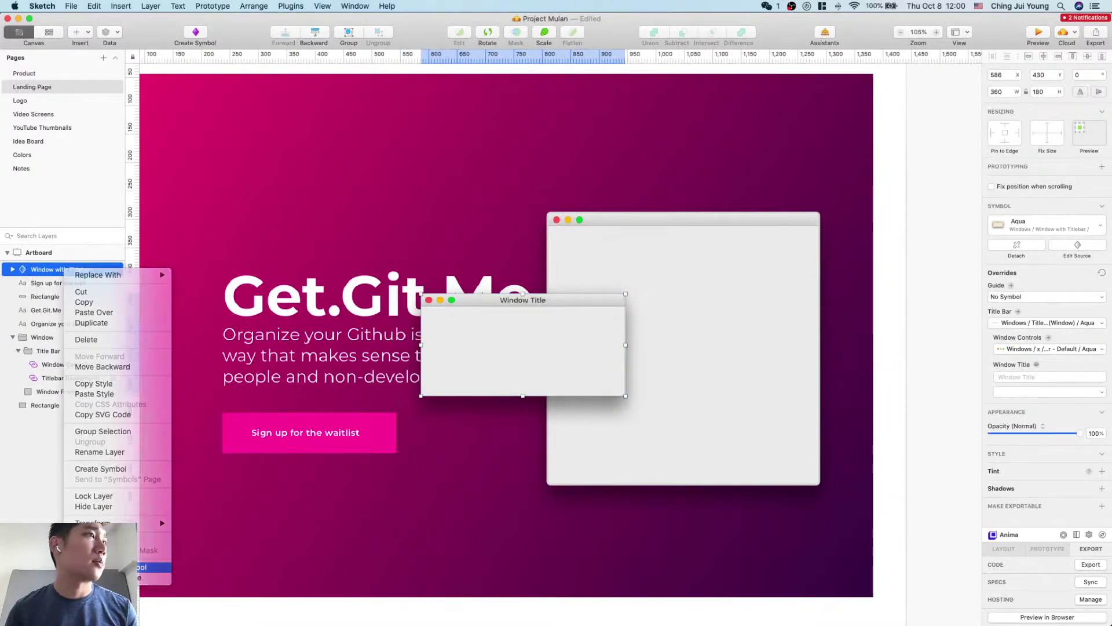
click(104, 577)
click(13, 269)
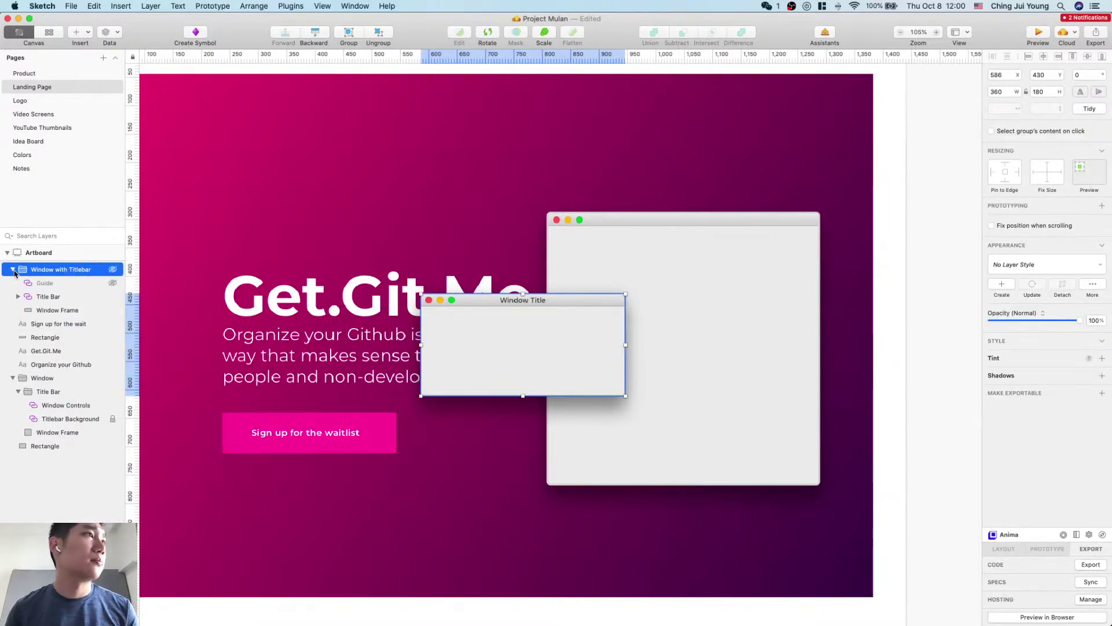
Step: Compare the frame styles of the two windows and copy the style of the detached window's Window Frame
click(66, 312)
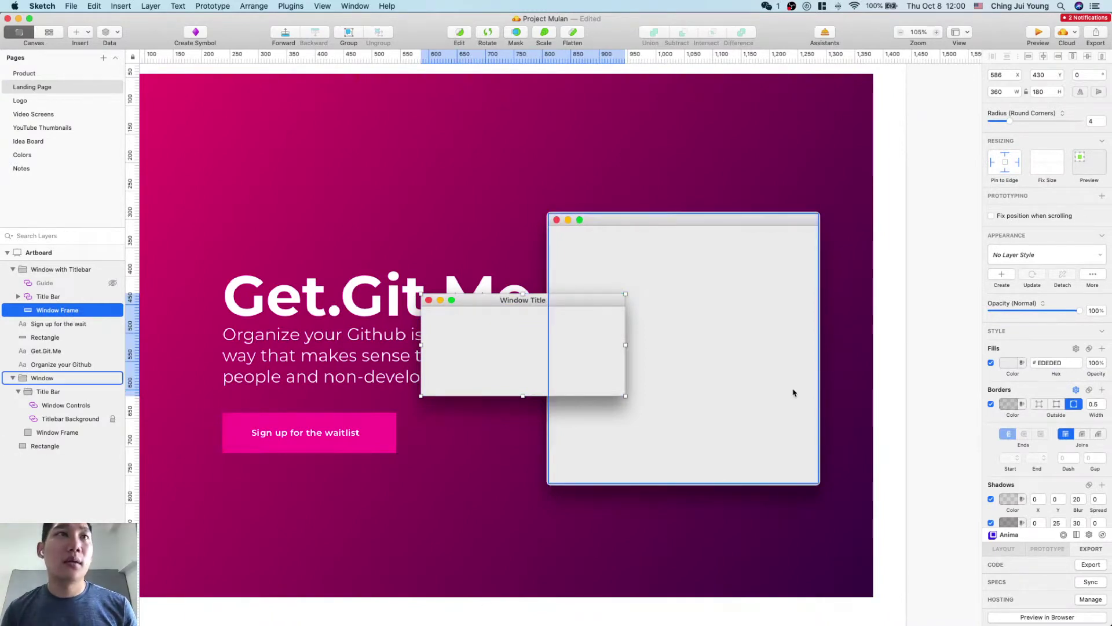
click(741, 400)
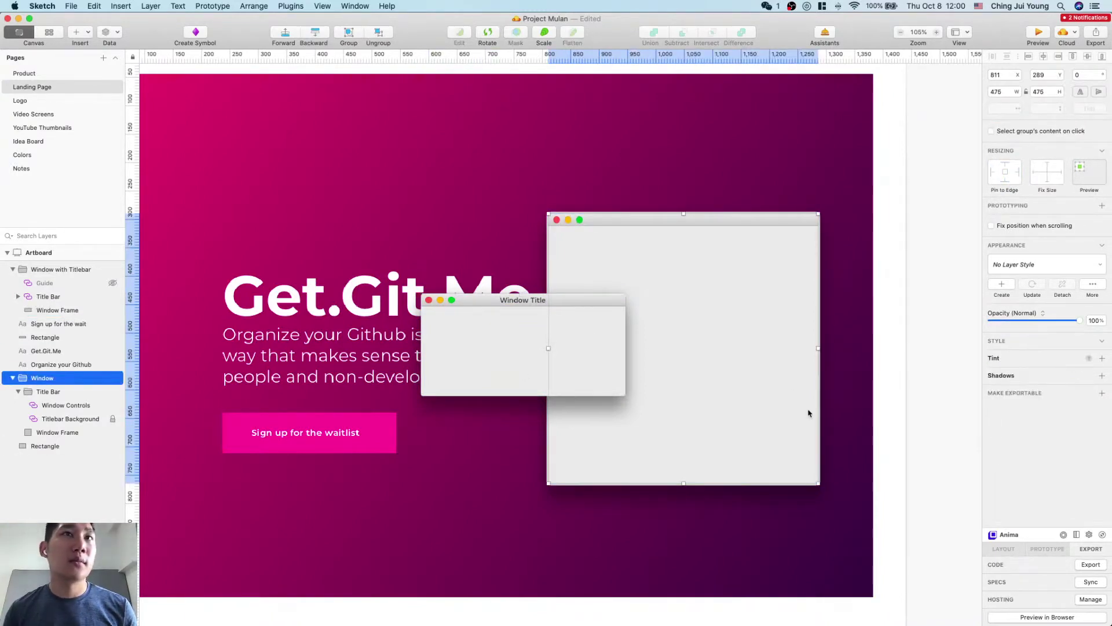
double_click(721, 420)
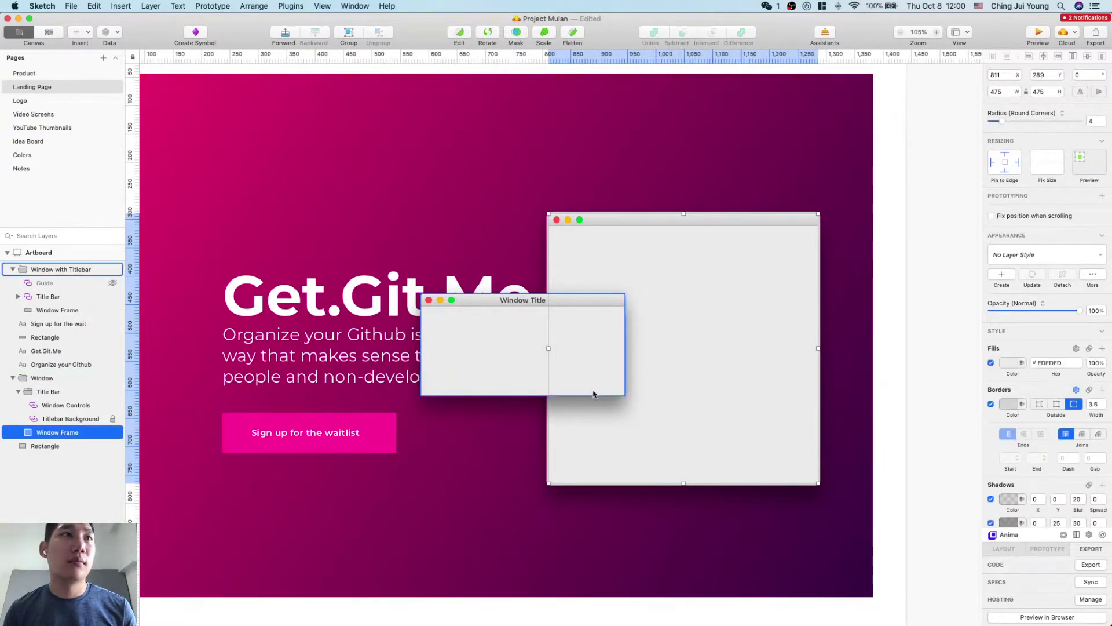
click(495, 377)
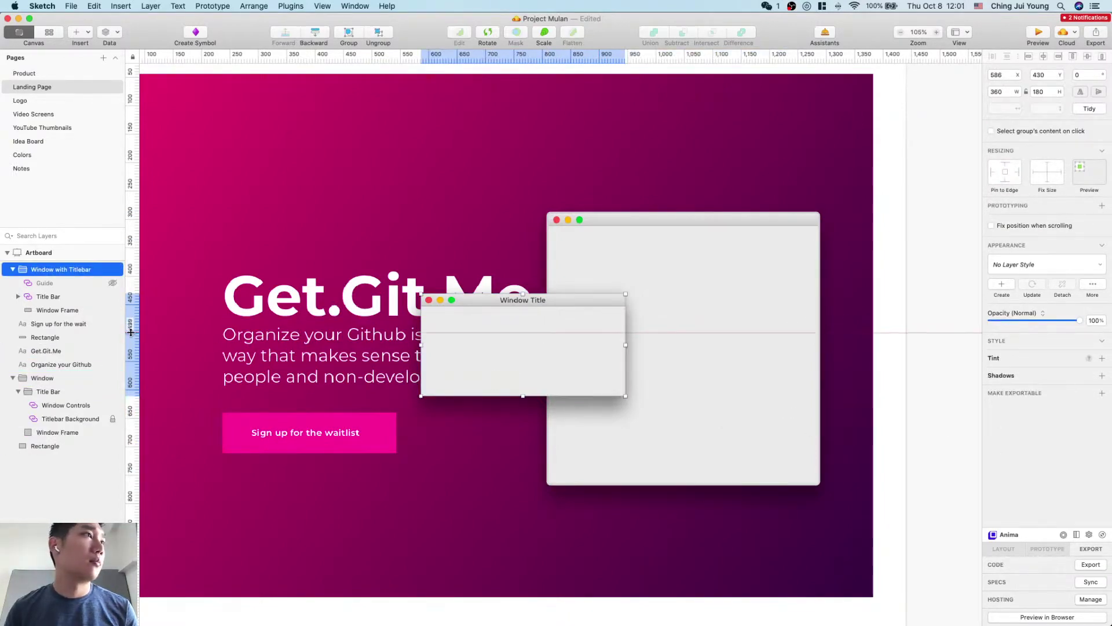
click(85, 311)
right_click(85, 313)
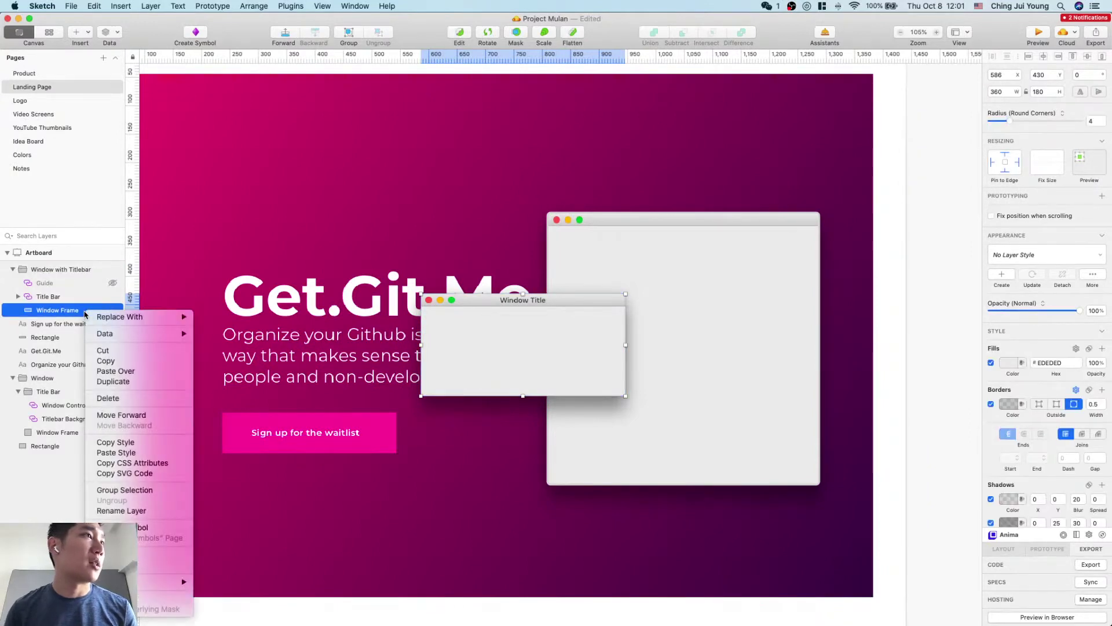
click(149, 452)
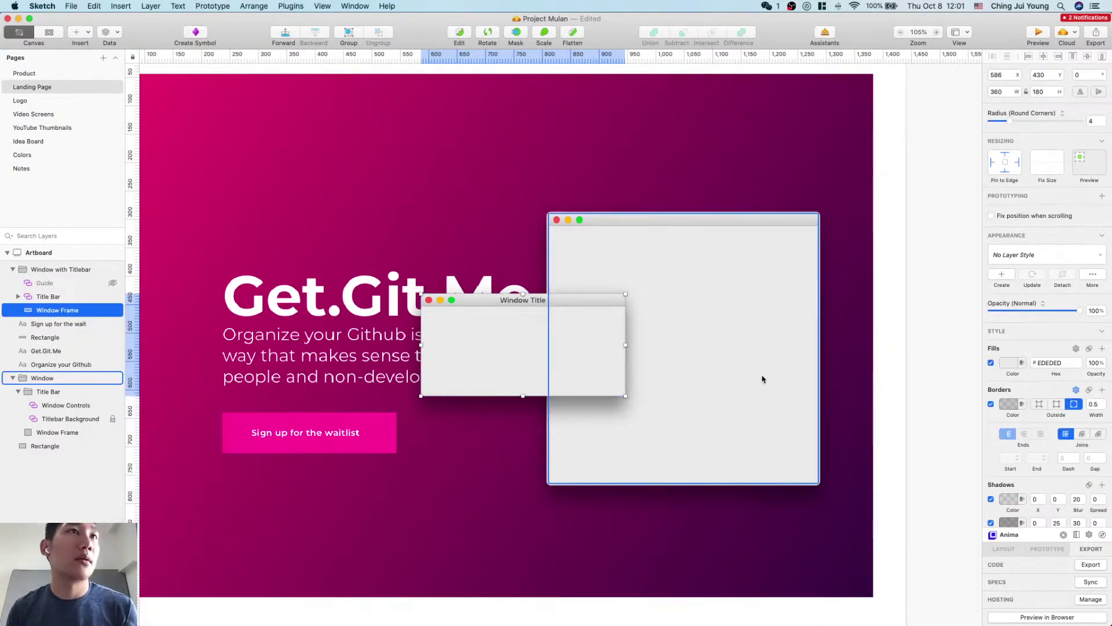
Step: Paste the copied style onto the larger window's Window Frame
click(723, 397)
click(741, 396)
right_click(748, 406)
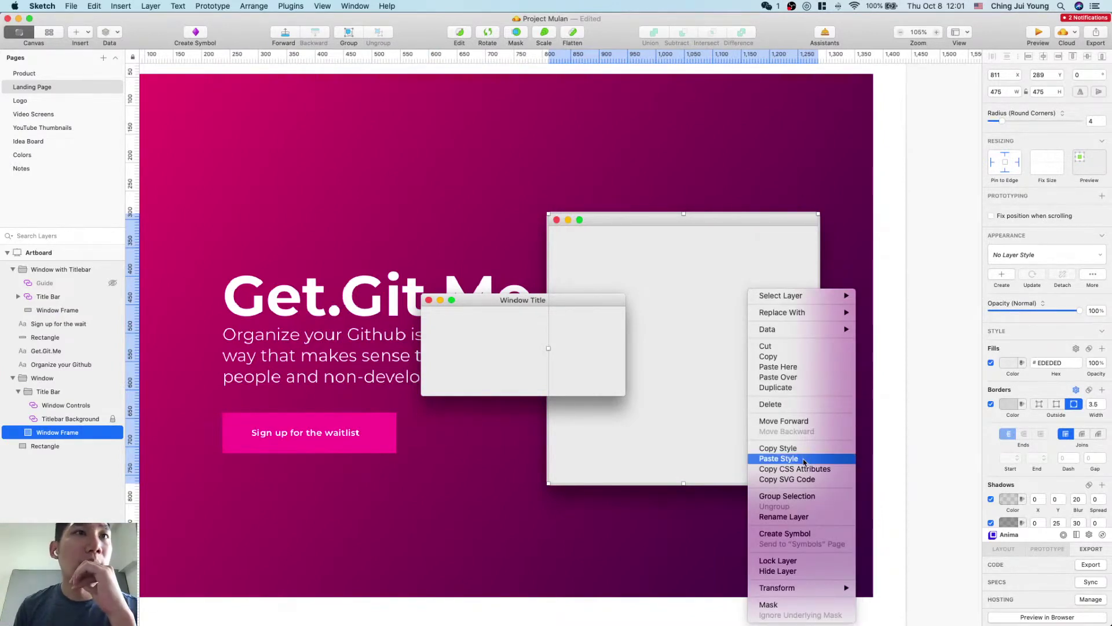
click(782, 458)
click(851, 429)
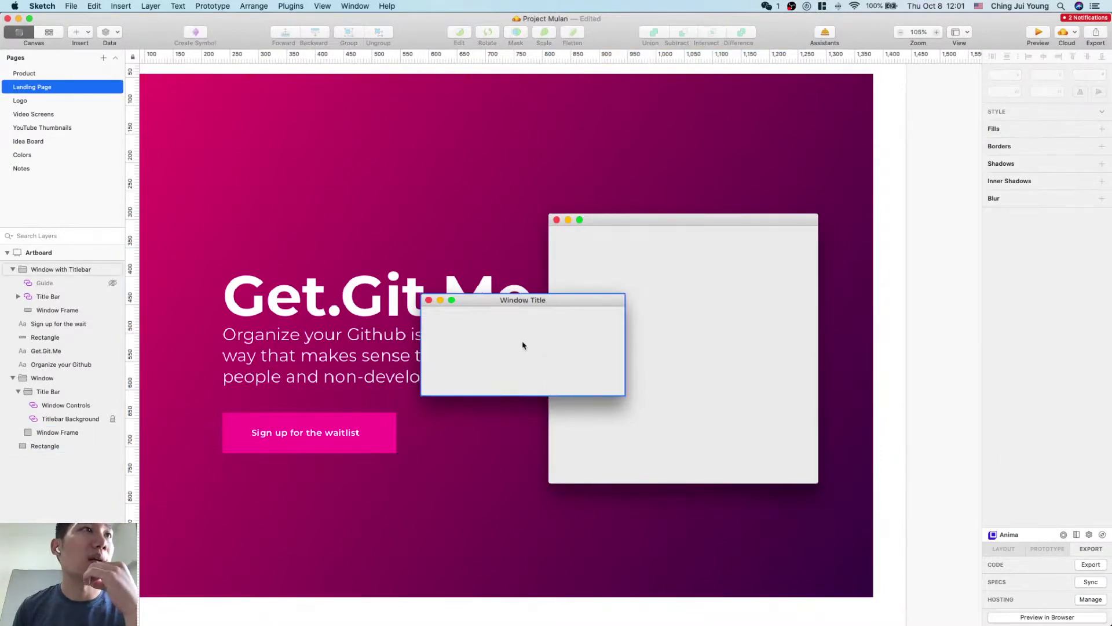
Step: Delete the small detached Window with Titlebar group from the artboard
click(521, 342)
key(BackSpace)
click(771, 313)
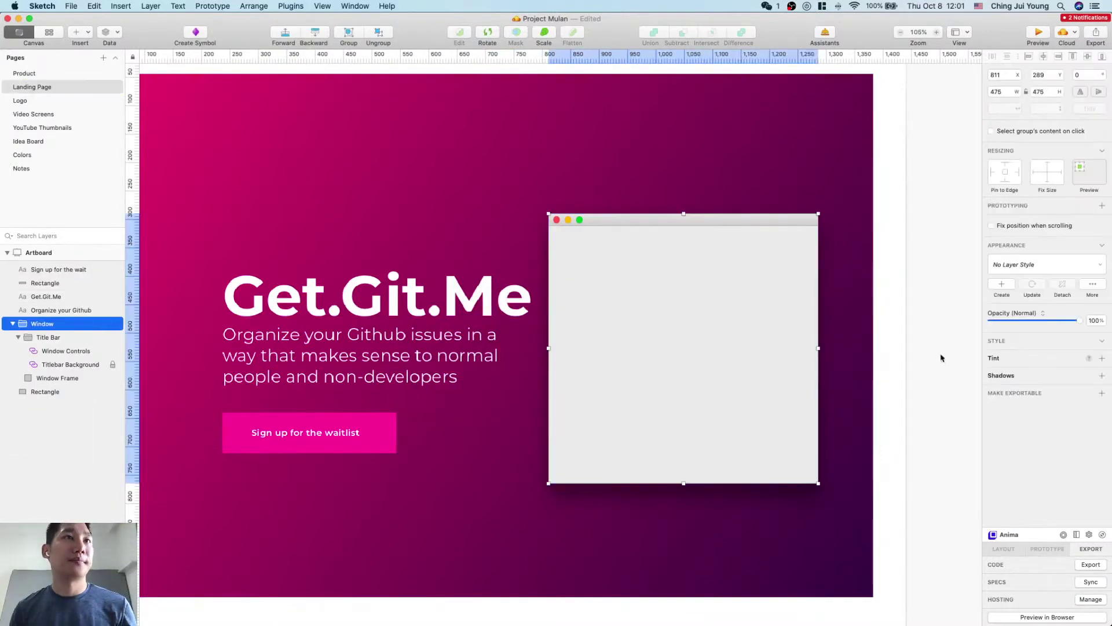
Step: Move the remaining window up to Y 209 and enlarge it to about 496 × 539
click(941, 355)
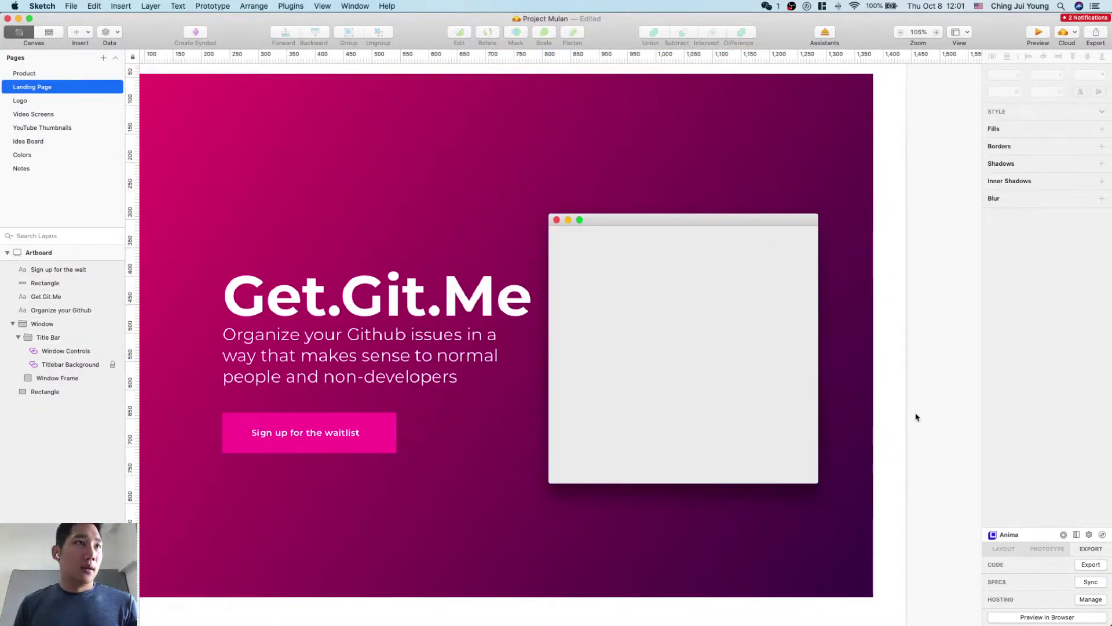
drag(752, 358, 753, 312)
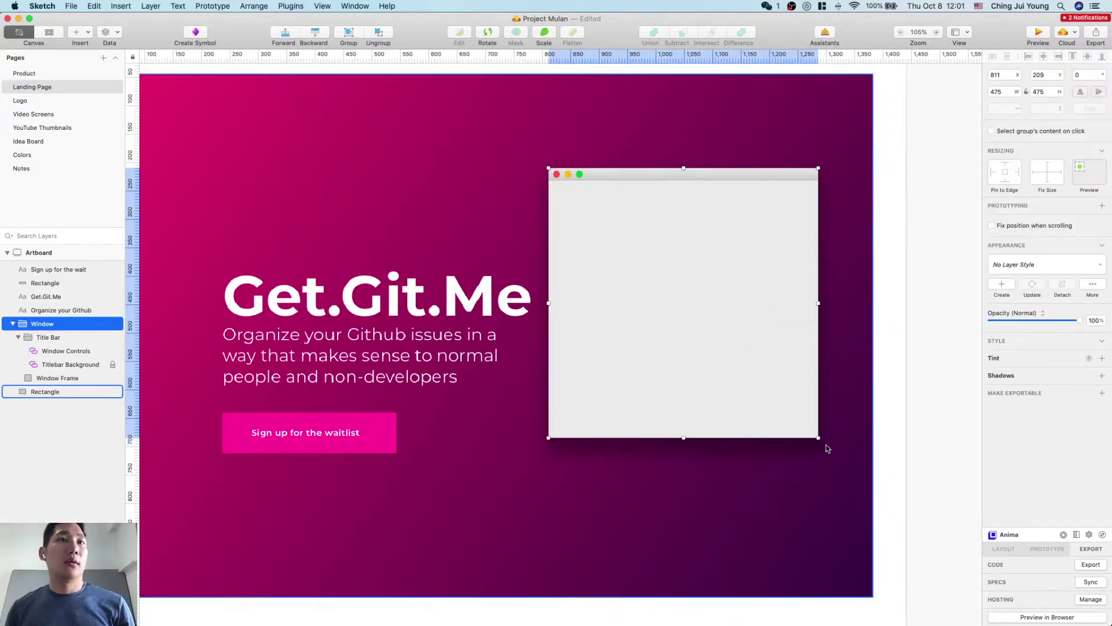
drag(818, 437, 830, 474)
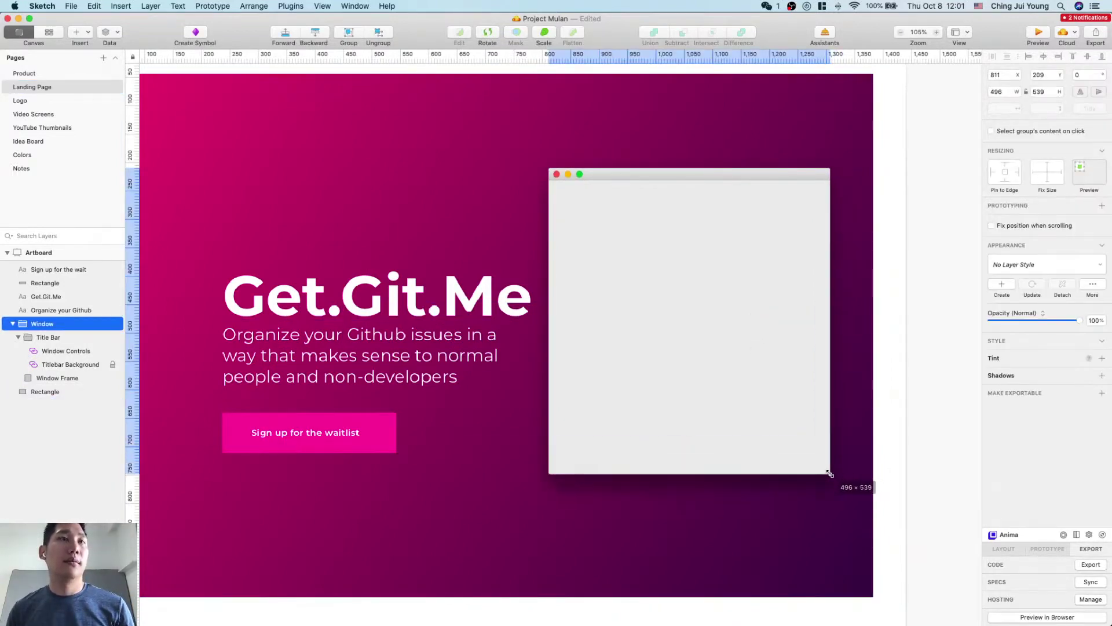
Step: Check the hand-drawn landing page wireframe in Notion for the window's planned content, then return to the Sketch design
key(ctrl+Up)
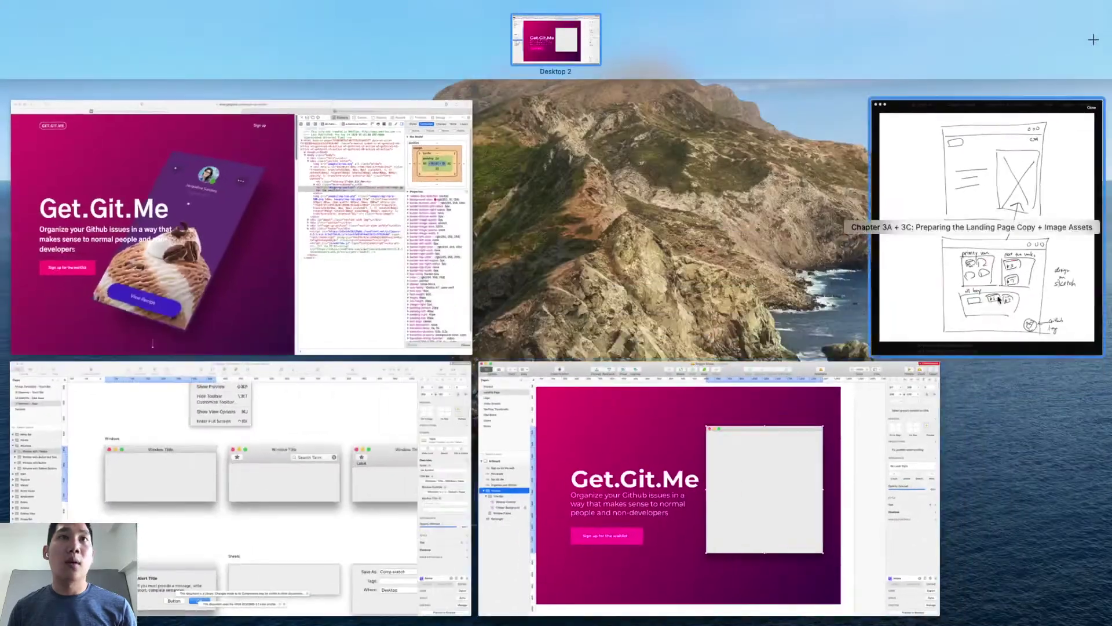
click(999, 329)
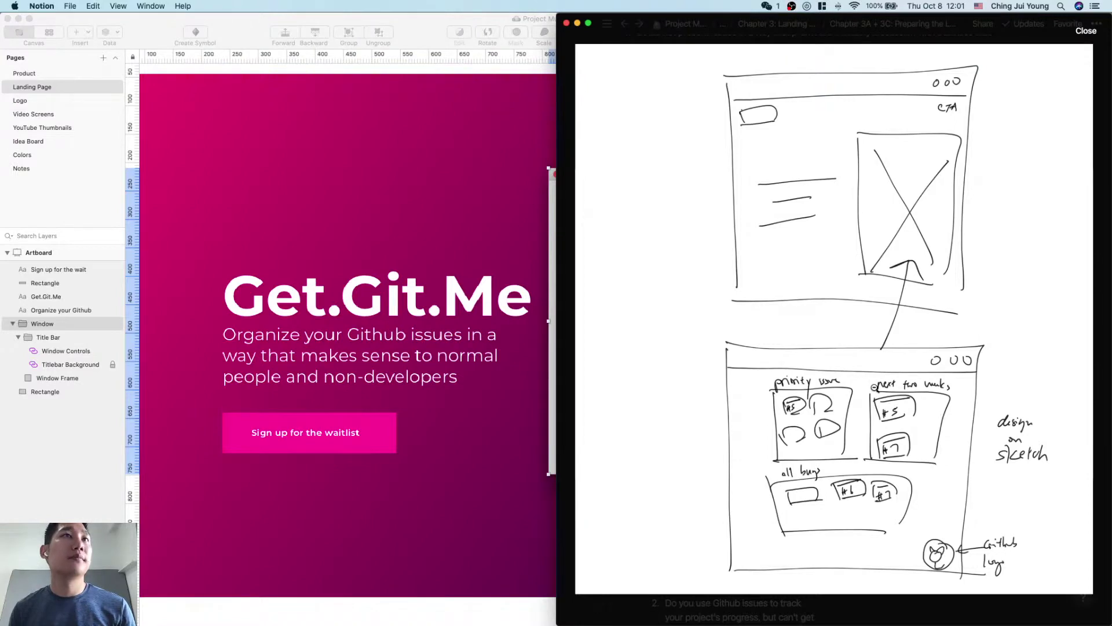
key(super+Tab)
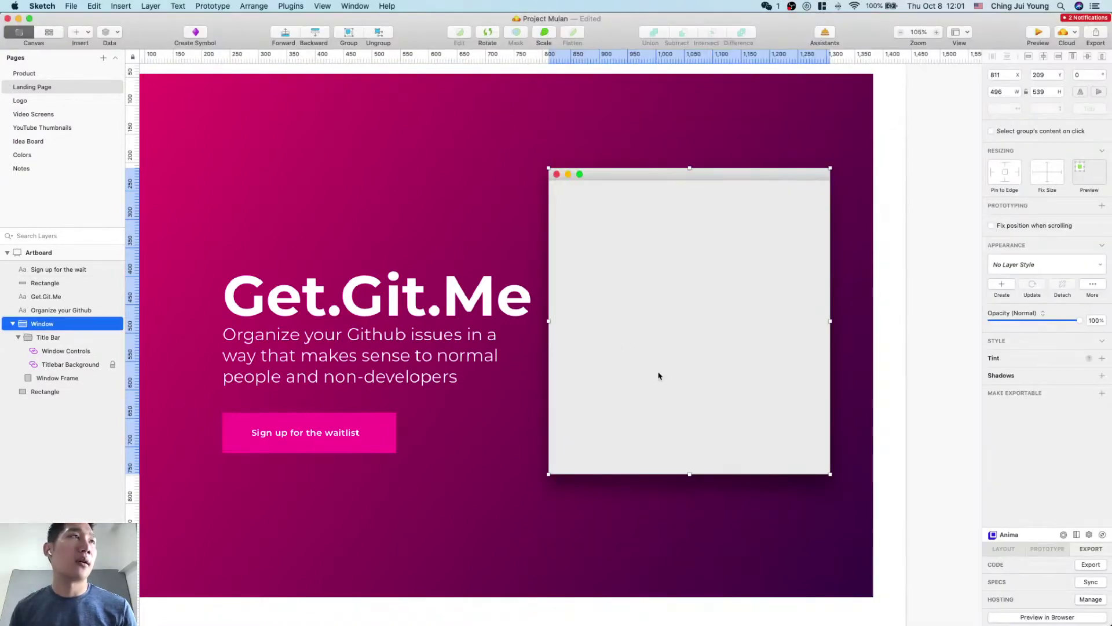
key(super+Tab)
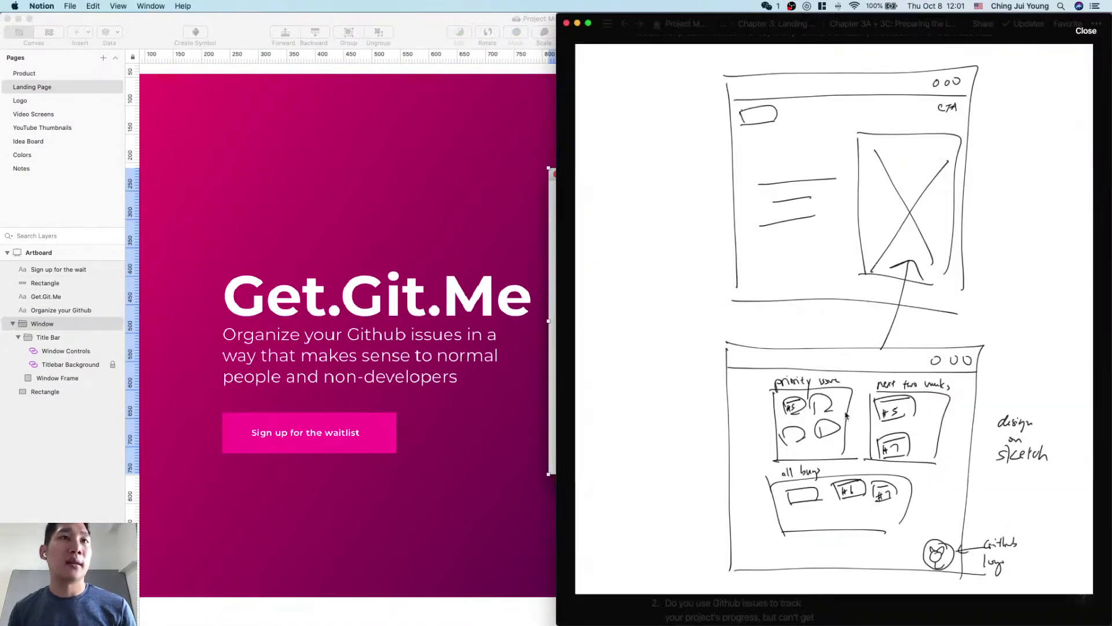
key(super+Tab)
Step: Select and copy the Priority Issues view with three test issues from the View prototypes artboard on the Product page
click(43, 73)
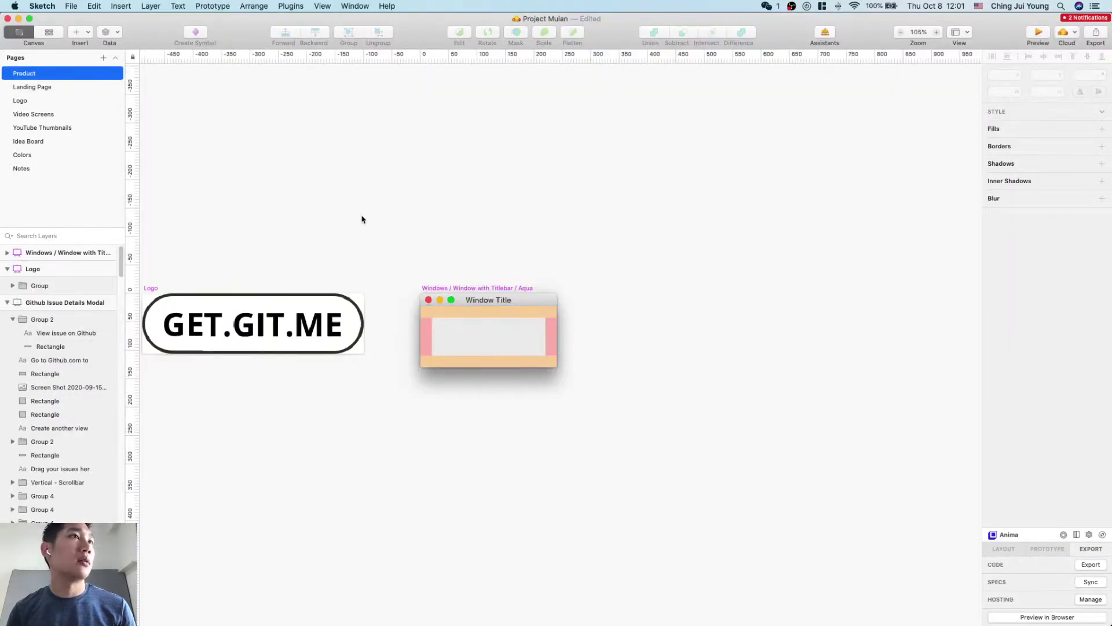
scroll(362, 219, down, 10)
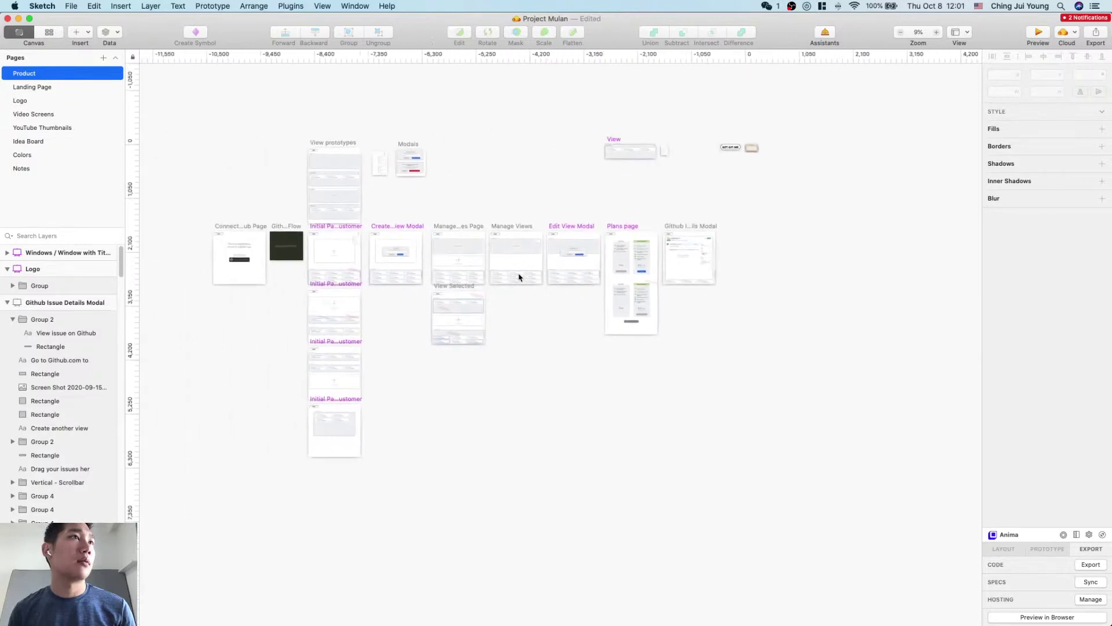
scroll(565, 296, up, 5)
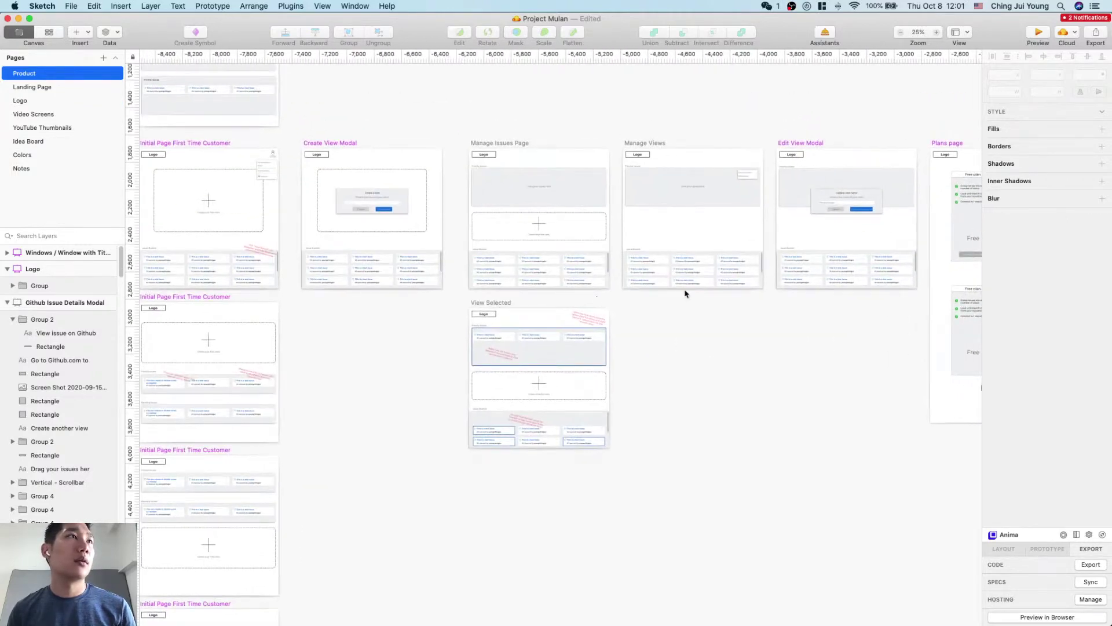
scroll(684, 293, left, 5)
scroll(608, 342, up, 10)
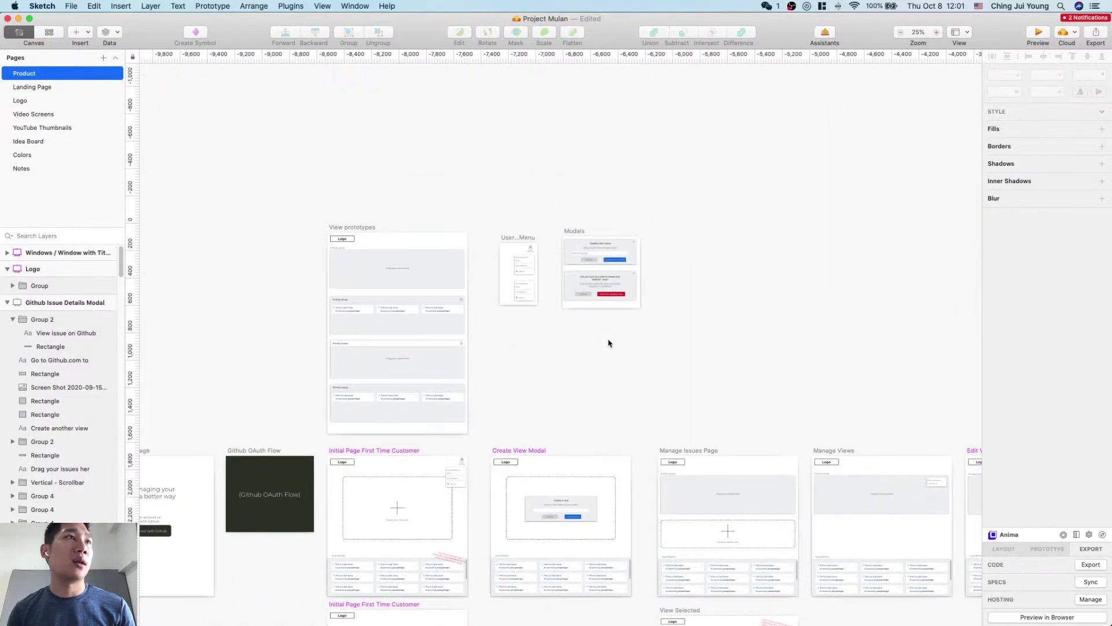
scroll(608, 342, up, 5)
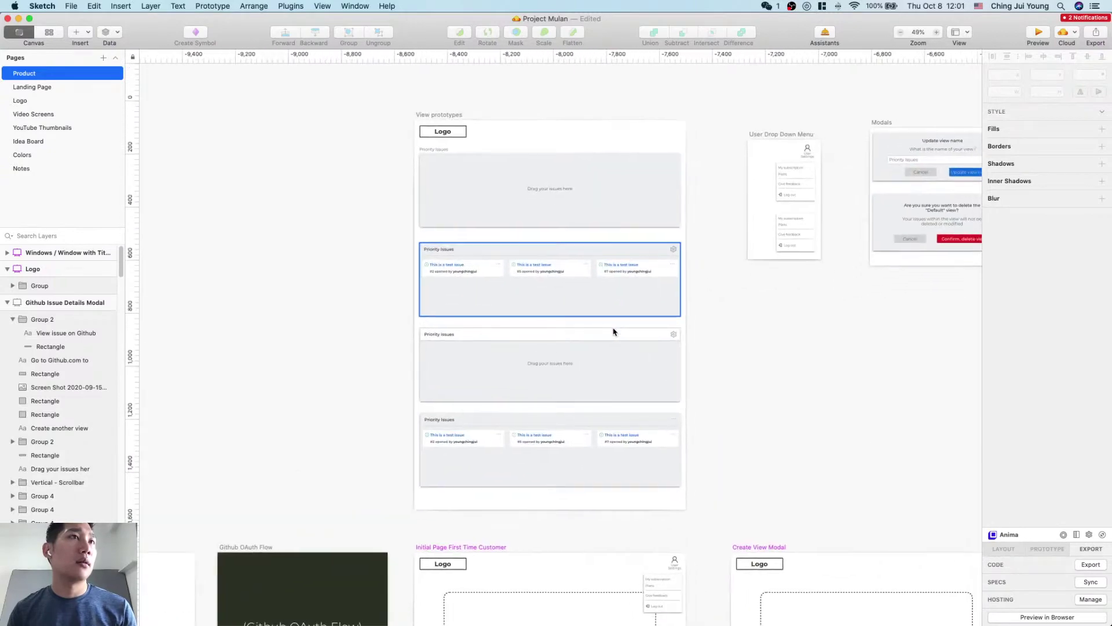
scroll(613, 330, up, 5)
scroll(612, 330, down, 3)
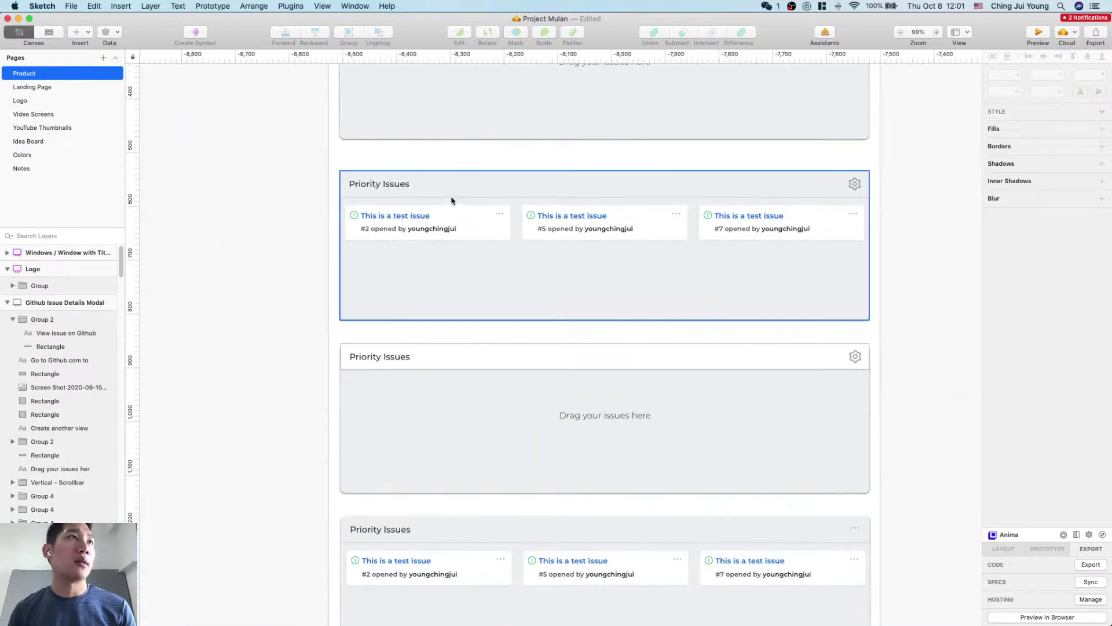
click(444, 183)
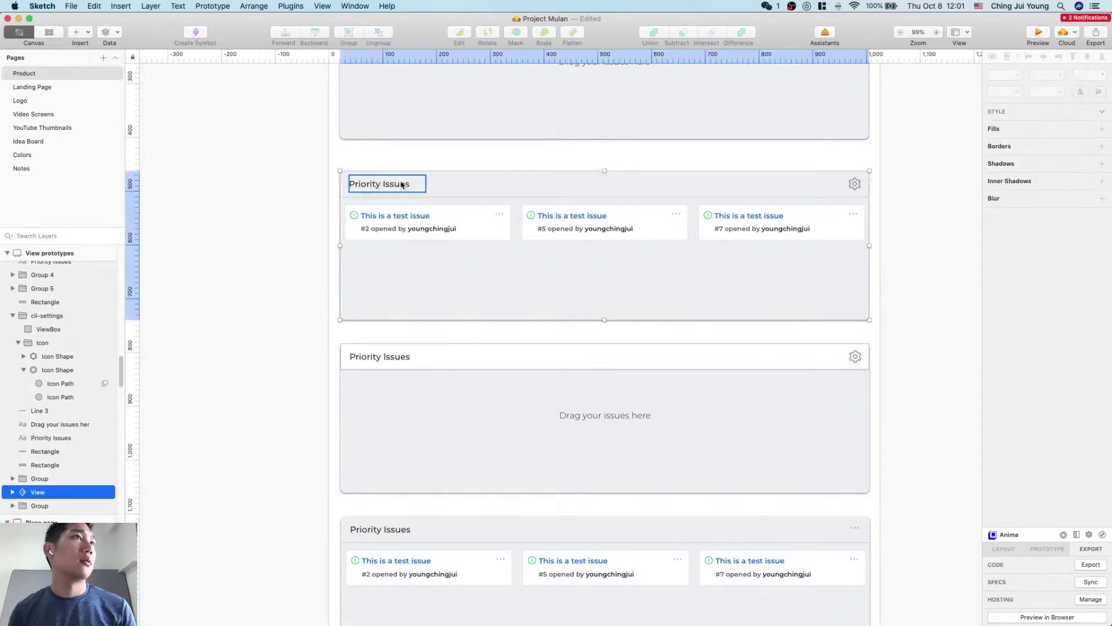
double_click(415, 187)
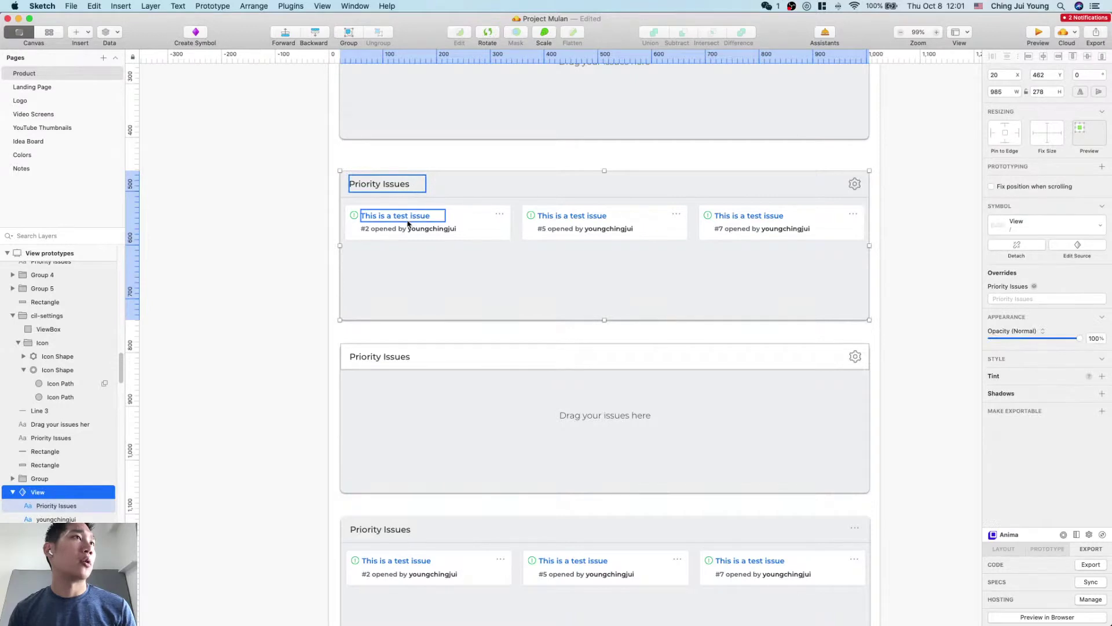
click(266, 265)
drag(302, 166, 892, 334)
Step: Paste the copied Priority Issues view onto the Landing Page artboard, overlapping the mockup window at about X 279, Y 289
scroll(891, 313, down, 10)
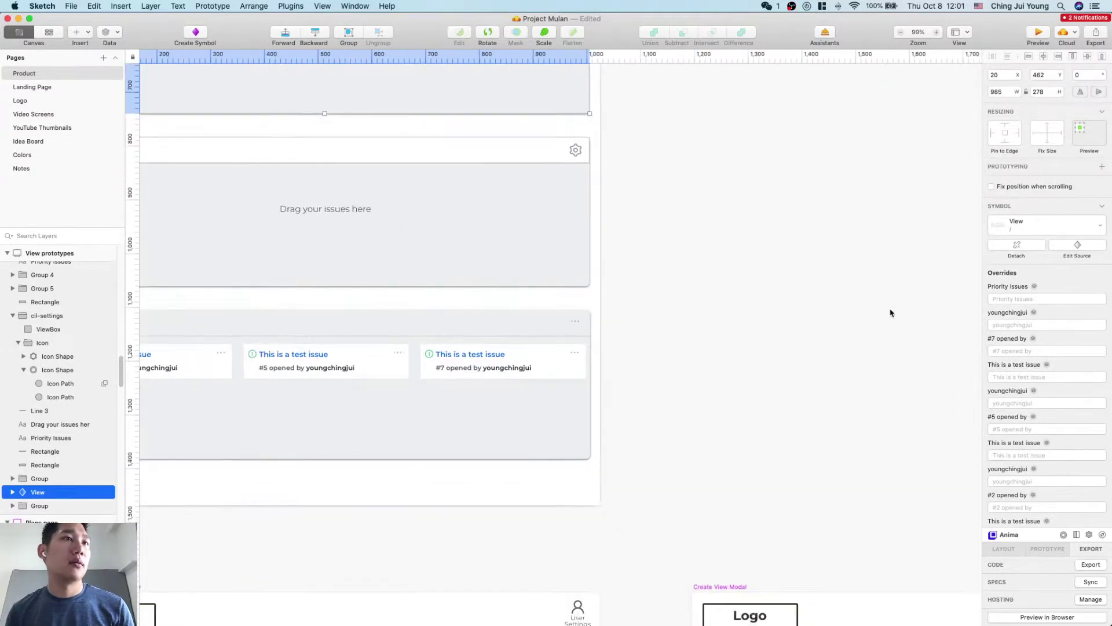
scroll(894, 327, down, 3)
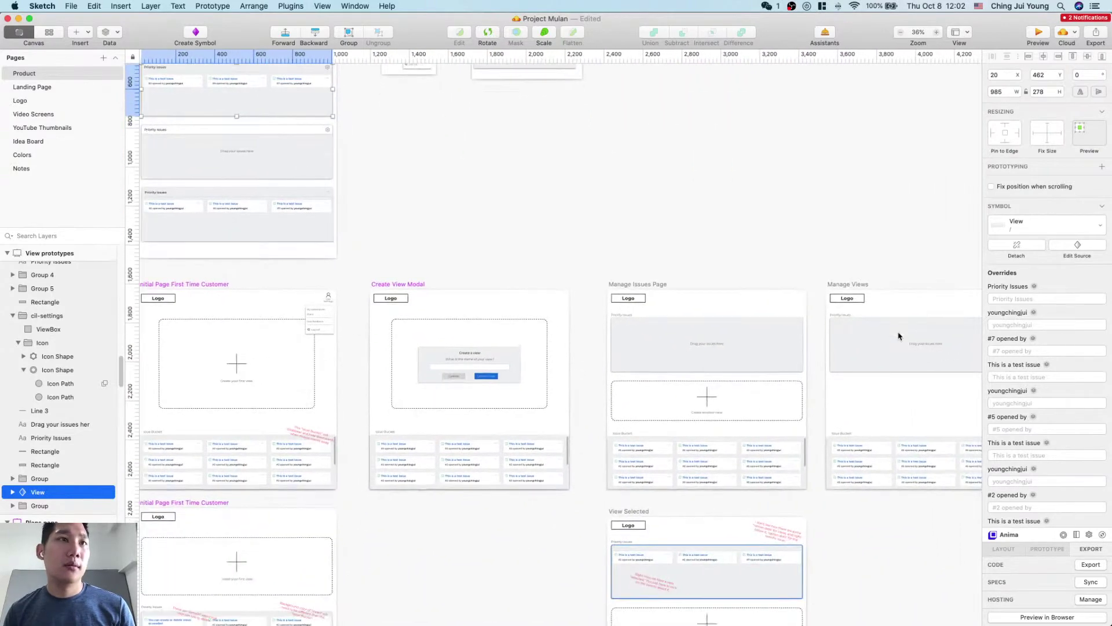
scroll(895, 330, right, 12)
scroll(900, 336, right, 6)
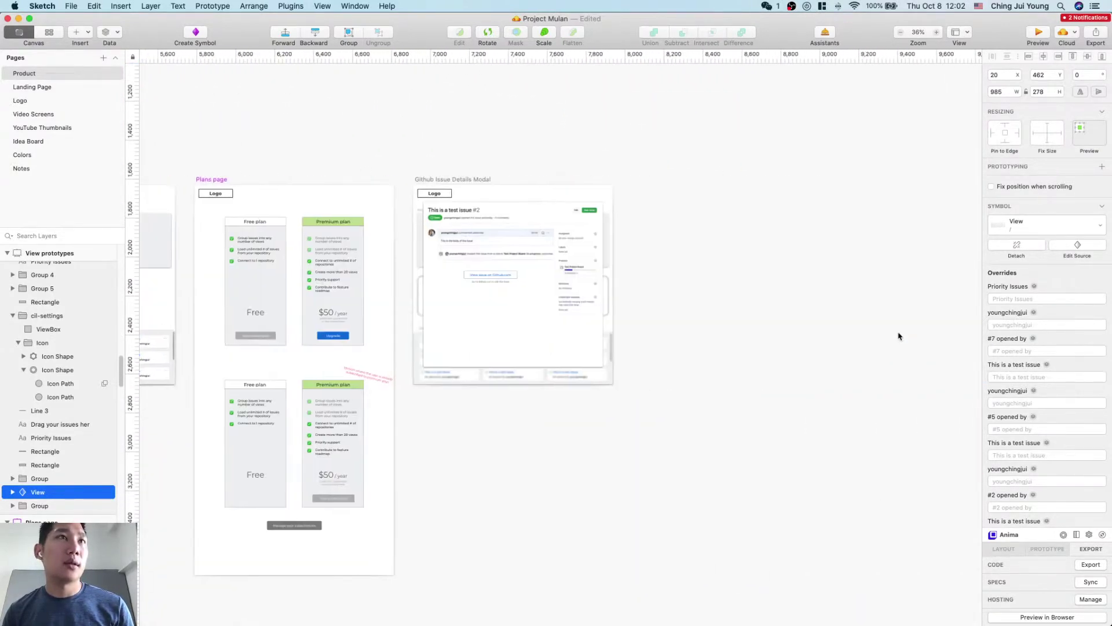
scroll(751, 333, left, 2)
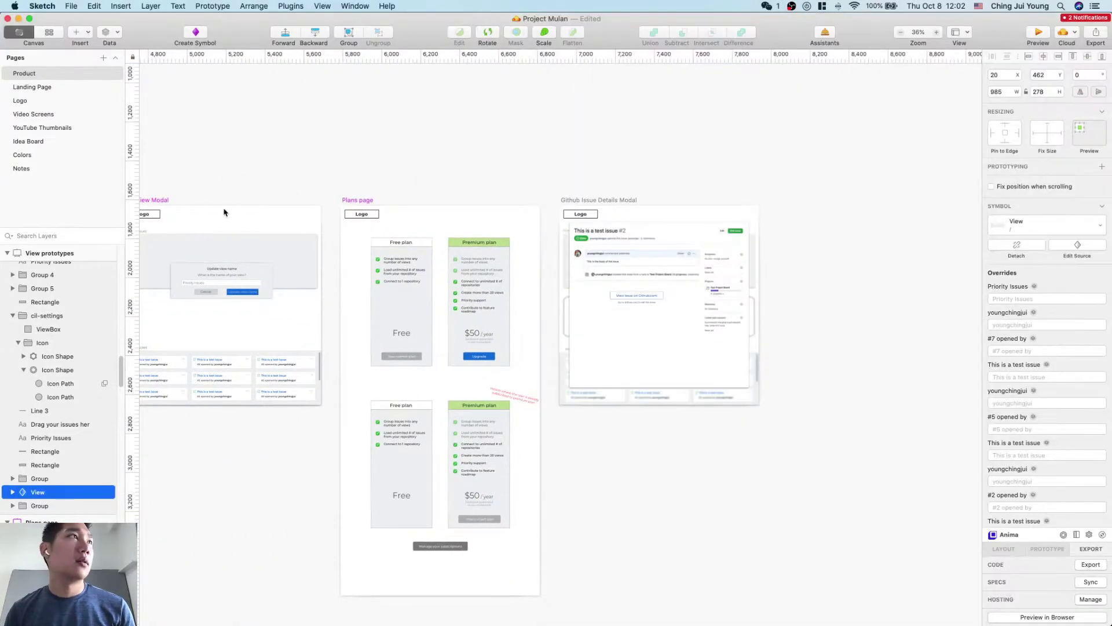
click(60, 88)
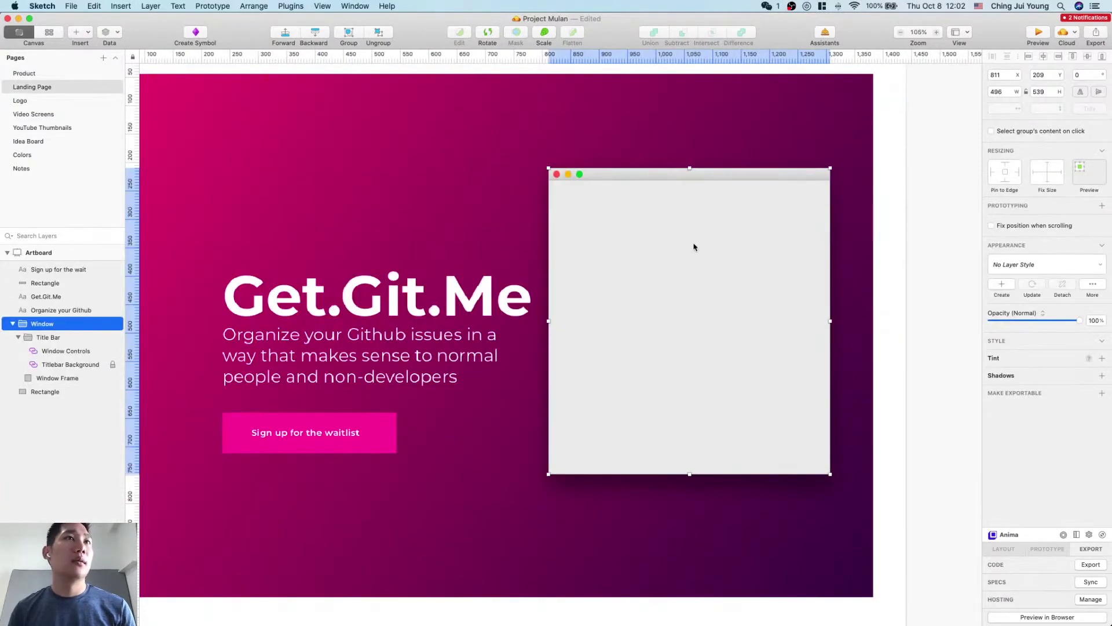
key(super+v)
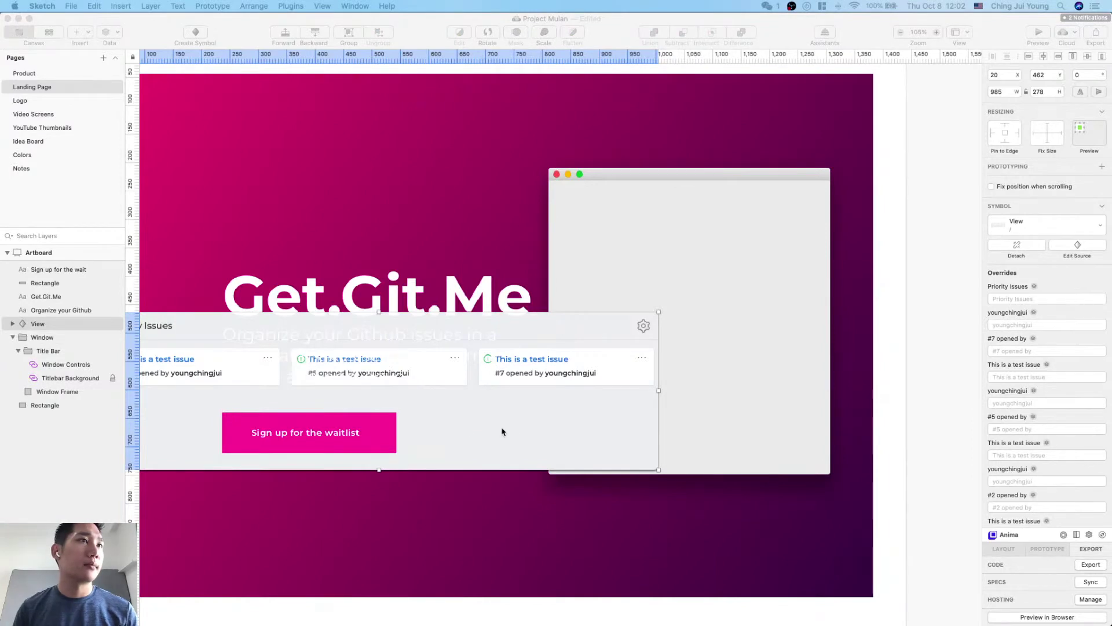
mouse_move(502, 432)
mouse_down()
mouse_move(698, 389)
mouse_move(649, 333)
mouse_up()
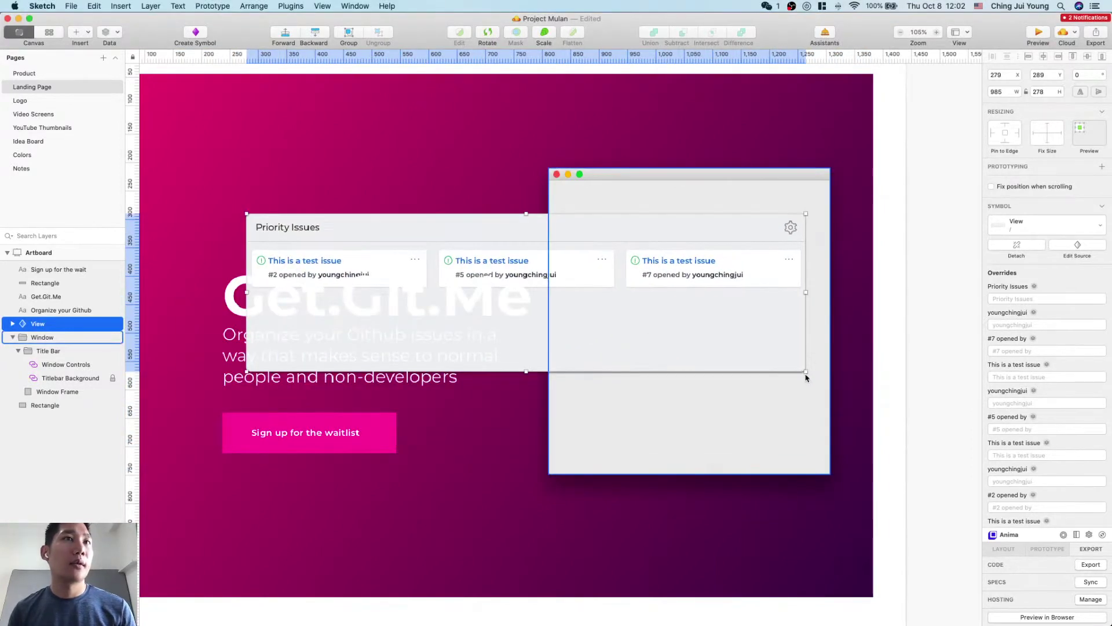
Step: Shrink the pasted view to about 251 × 184 and place it inside the mockup window at about X 834, Y 310
drag(806, 374, 515, 386)
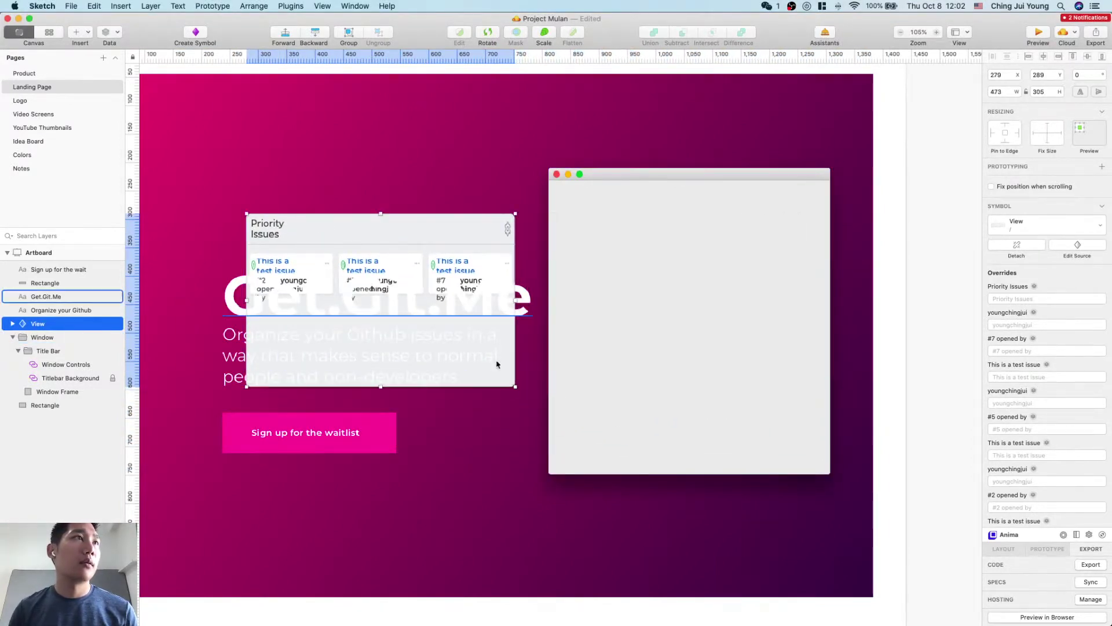
drag(447, 232, 741, 220)
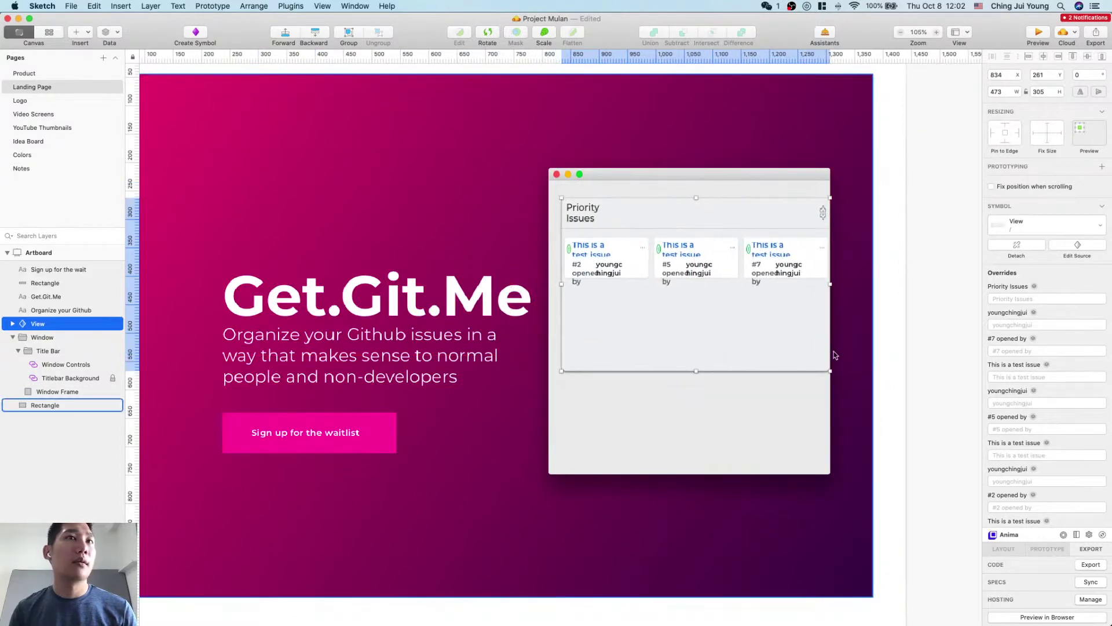
drag(830, 370, 704, 302)
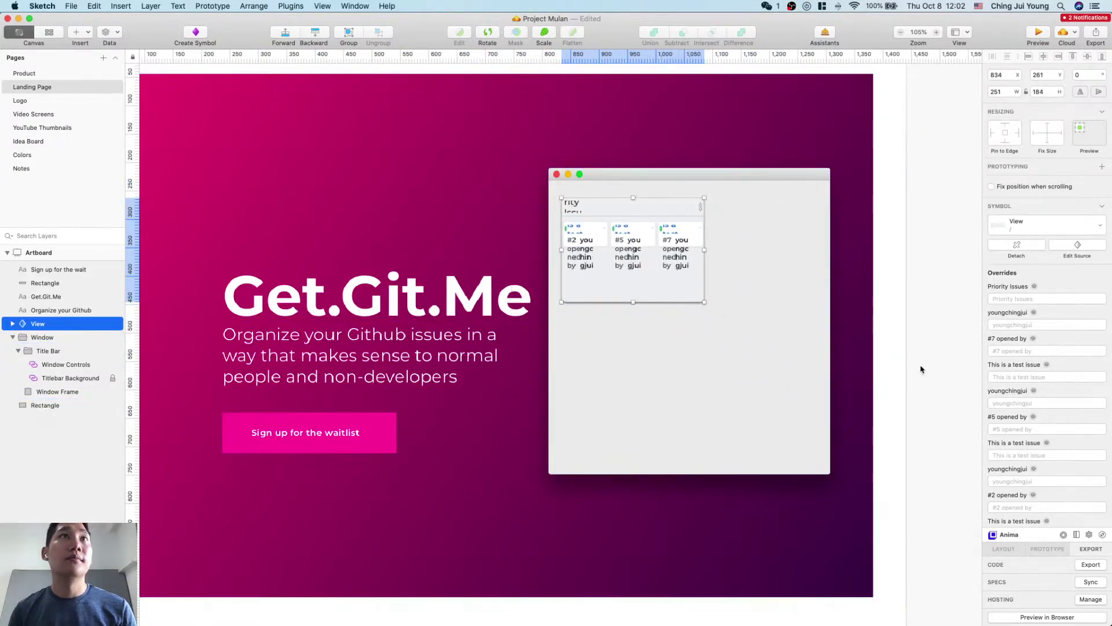
scroll(921, 369, left, 3)
scroll(921, 369, up, 2)
scroll(921, 369, down, 1)
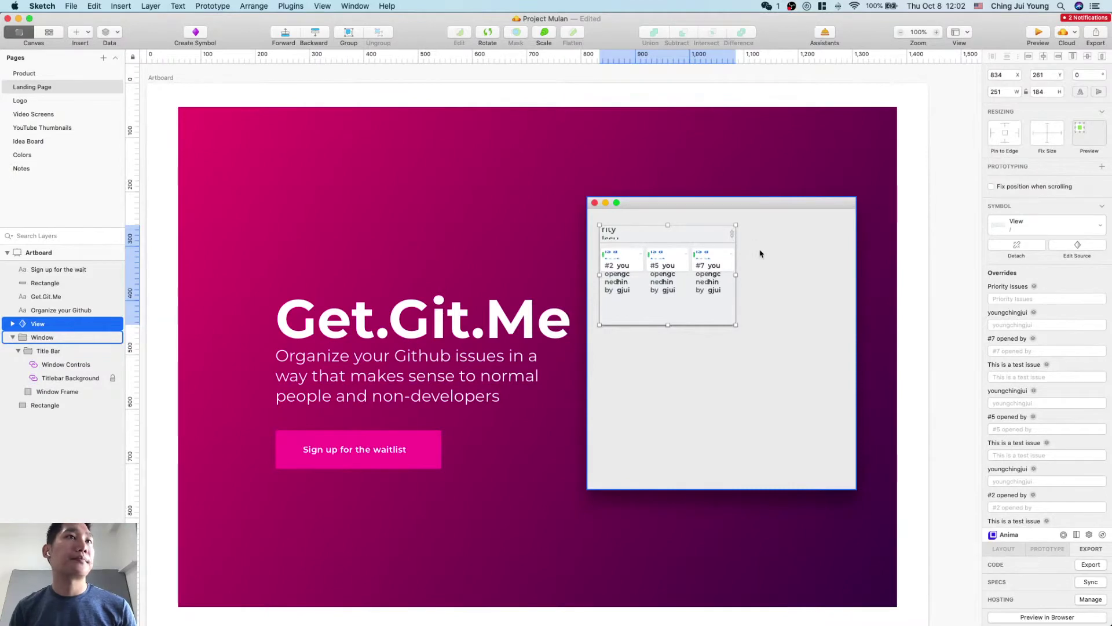
drag(714, 302, 714, 329)
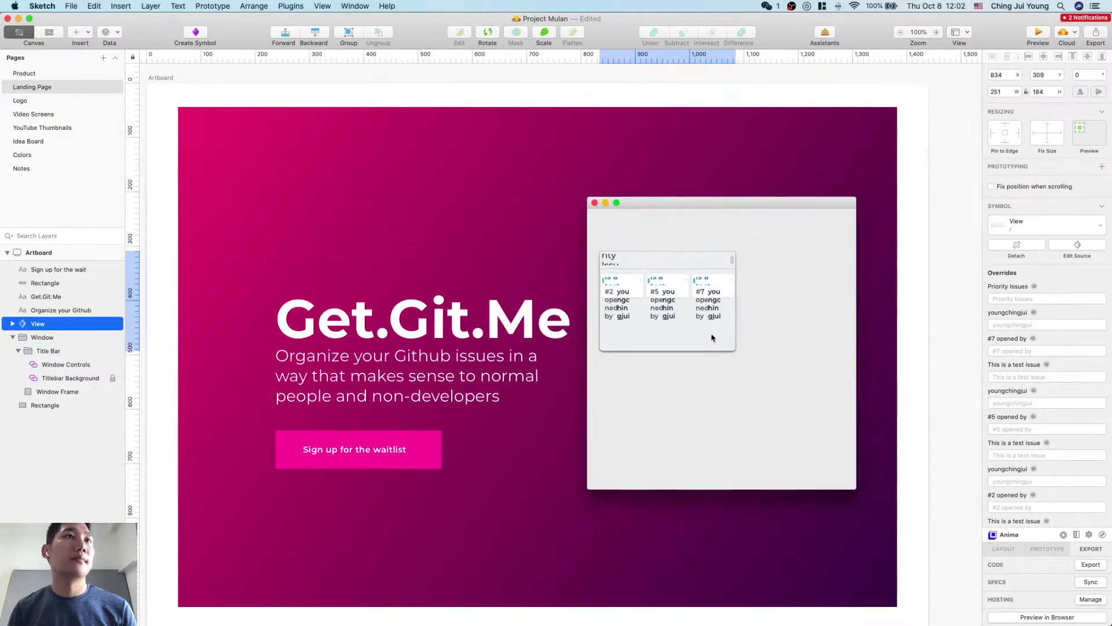
Step: Move the shrunken view down to the lower-right corner of the mockup window
scroll(768, 337, up, 5)
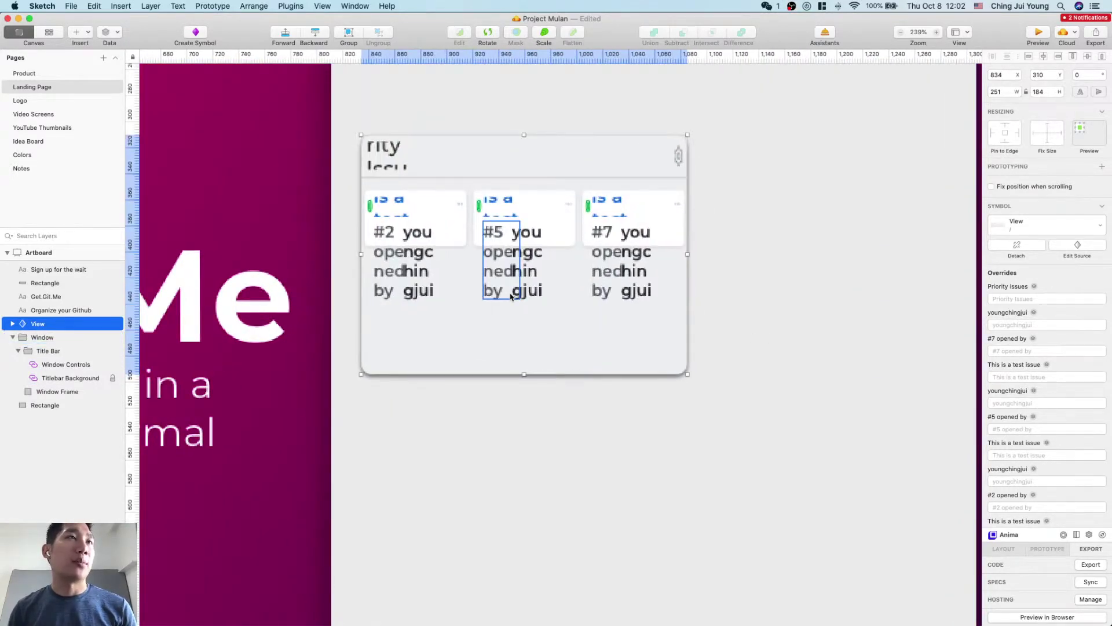
scroll(515, 298, down, 5)
scroll(636, 334, up, 3)
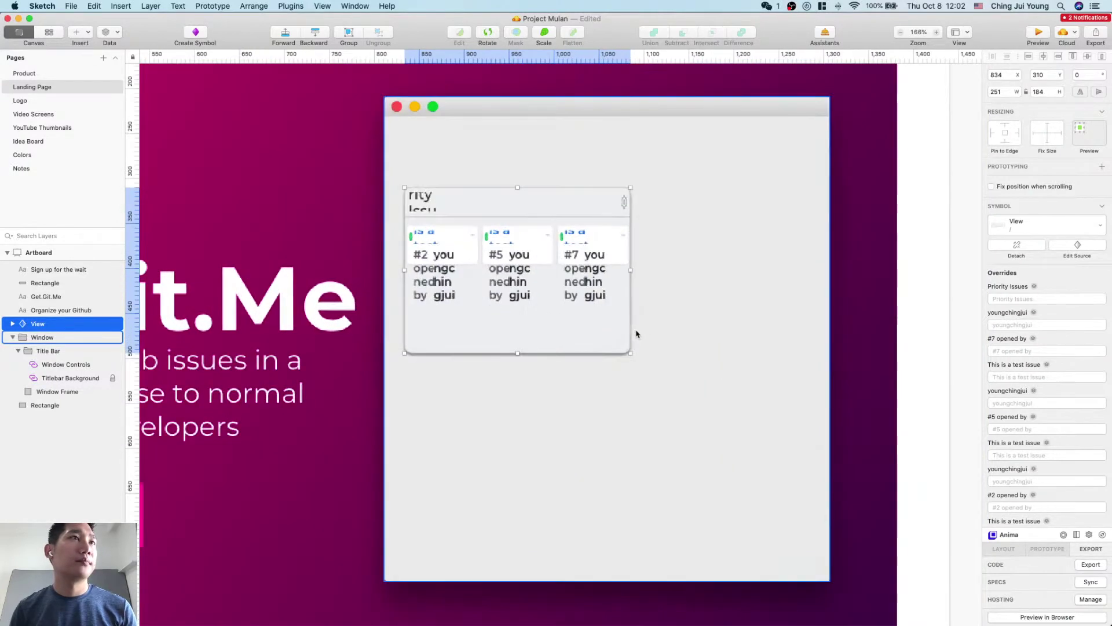
scroll(636, 334, down, 3)
scroll(637, 333, up, 2)
scroll(738, 369, up, 3)
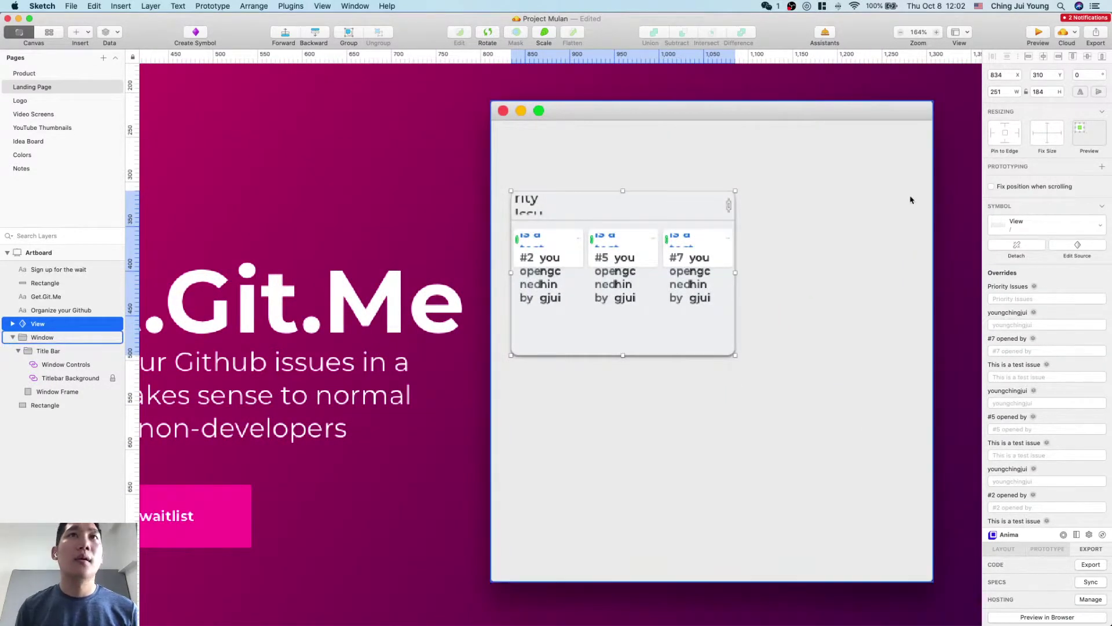
click(835, 265)
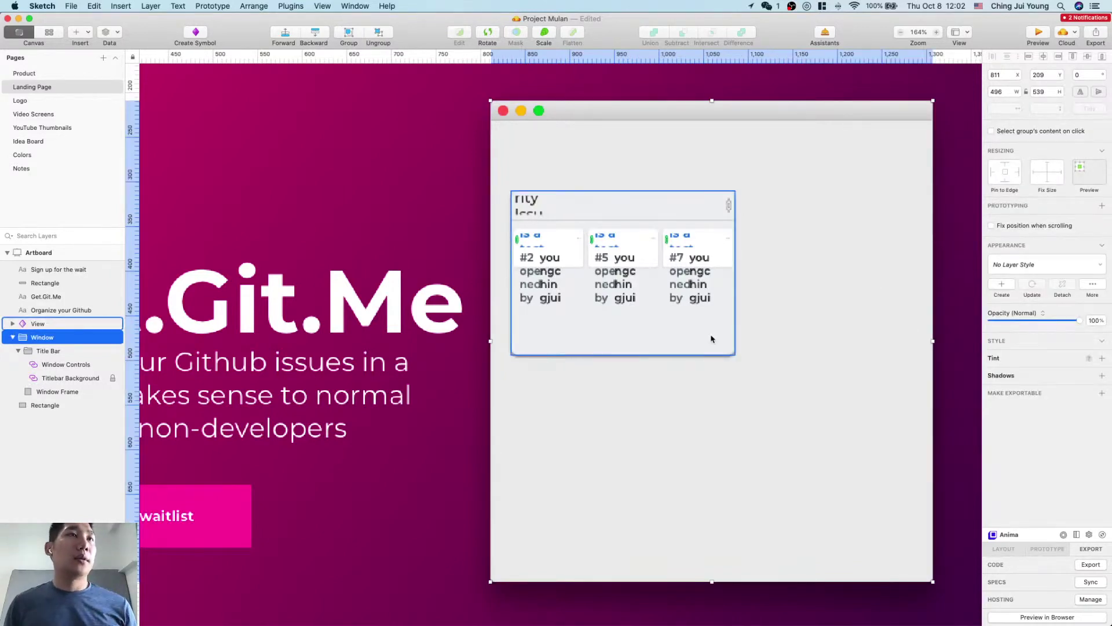
drag(712, 339, 896, 548)
click(678, 293)
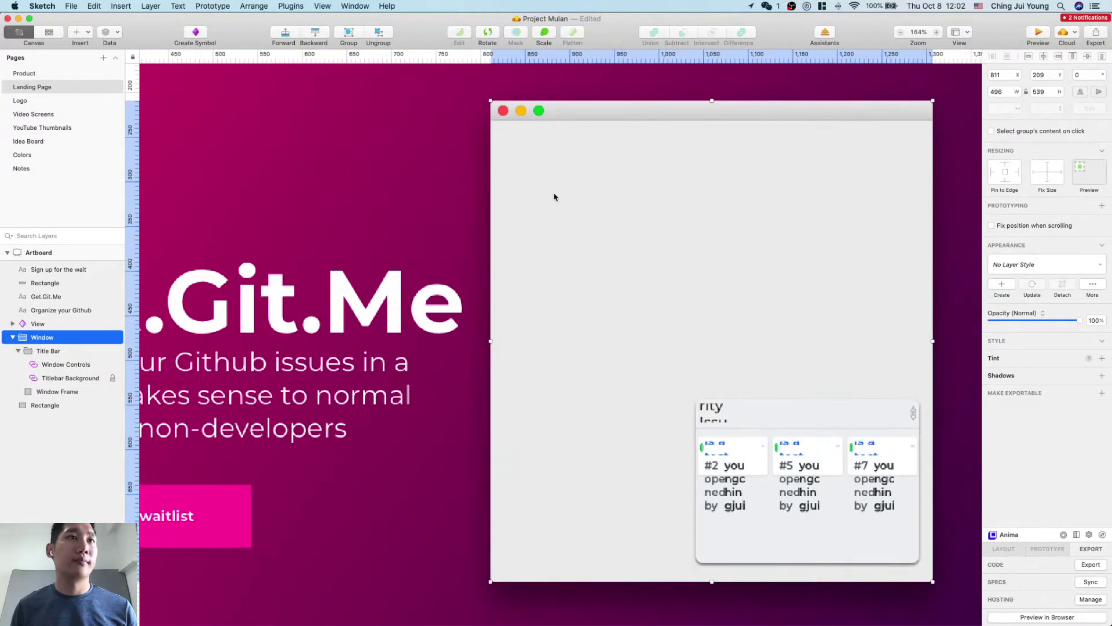
Step: Draw a rounded rectangle about 242 × 197 in the window's upper-left area and add a "Priority Issues" text label above it
key(r)
mouse_move(529, 175)
mouse_down()
mouse_move(759, 343)
mouse_move(745, 352)
mouse_up()
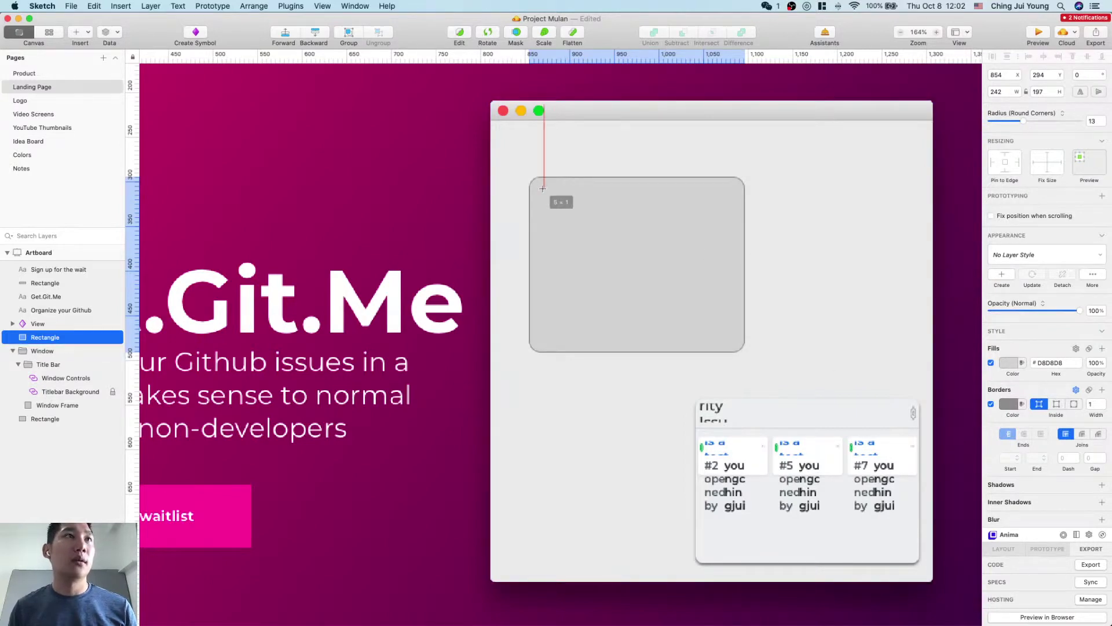
drag(542, 188, 652, 218)
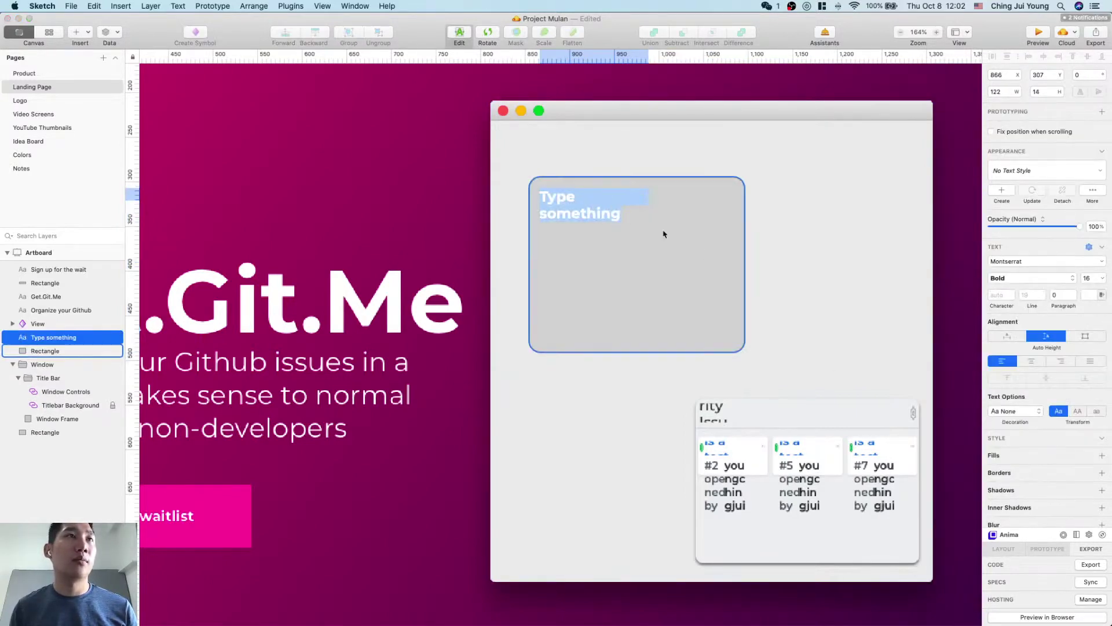
text(Priority Issues)
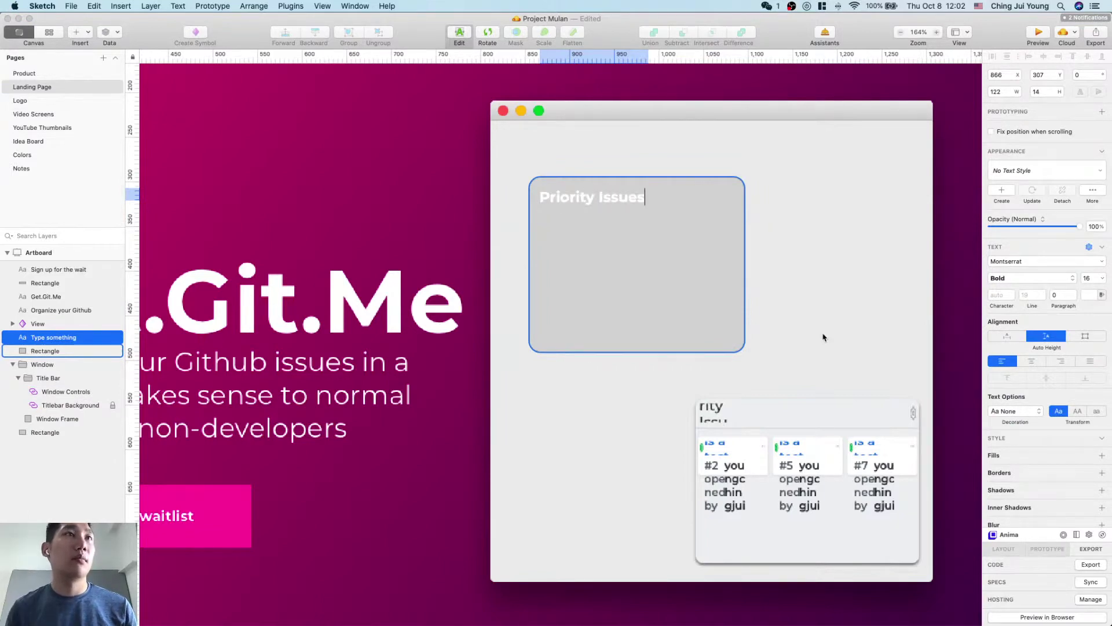
key(Escape)
drag(605, 201, 602, 164)
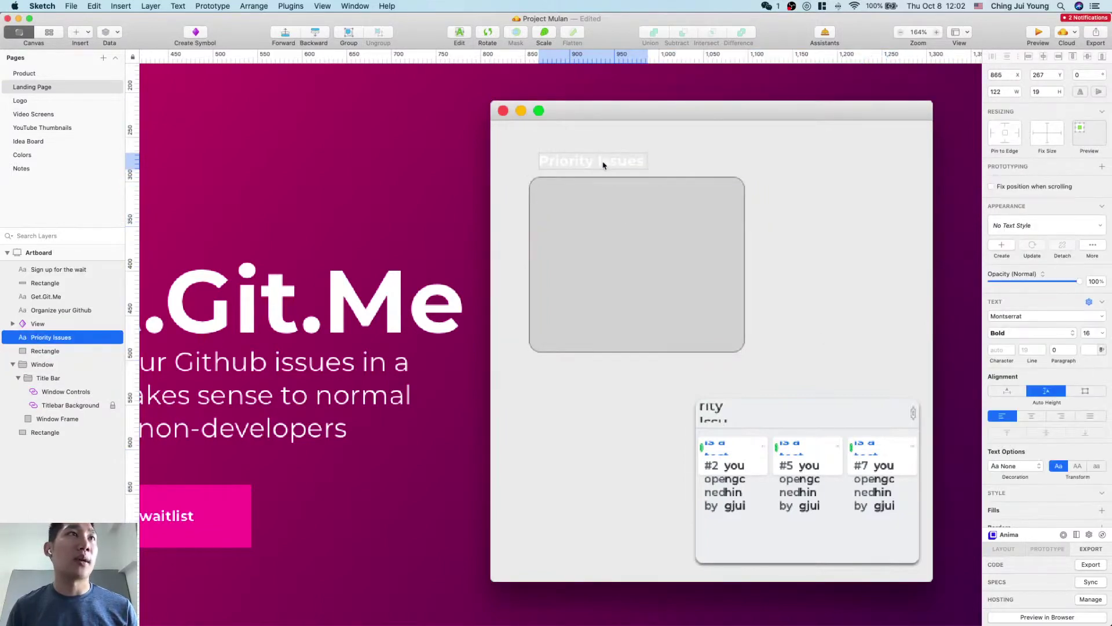
Step: Set the Priority Issues label's text color to black (000000) and its weight to Regular
click(1088, 350)
click(993, 455)
click(819, 340)
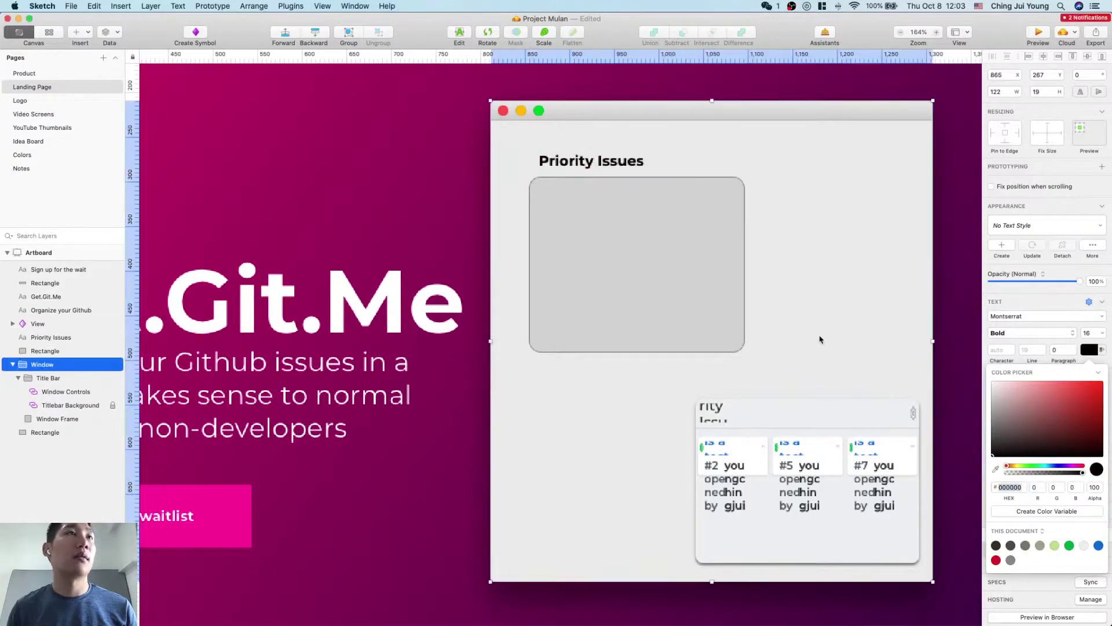
click(591, 161)
click(1049, 335)
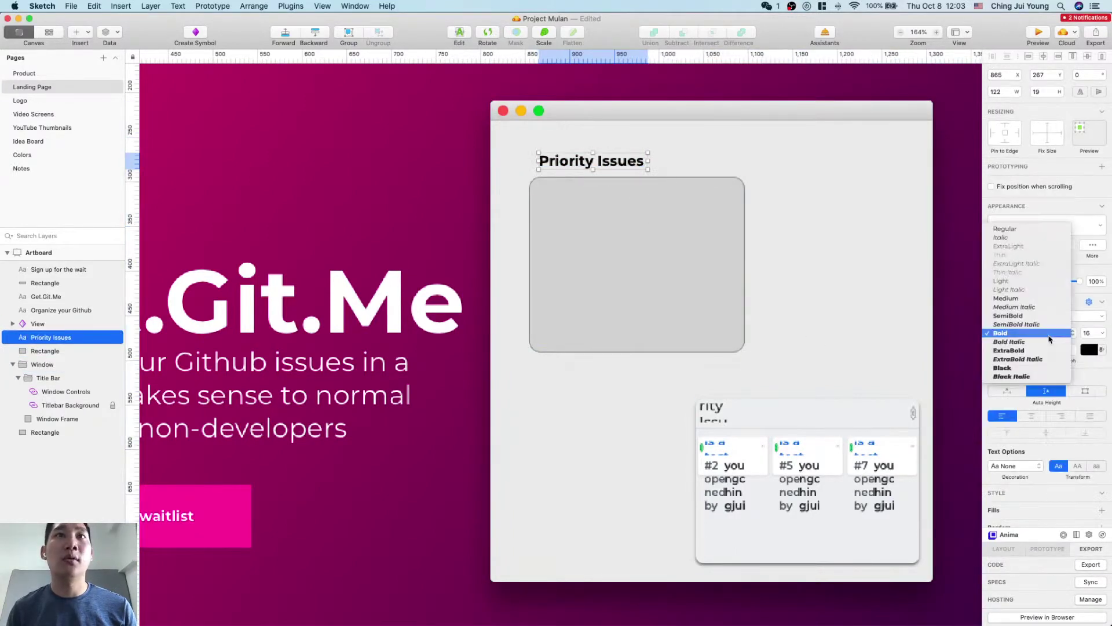
click(1031, 229)
click(846, 275)
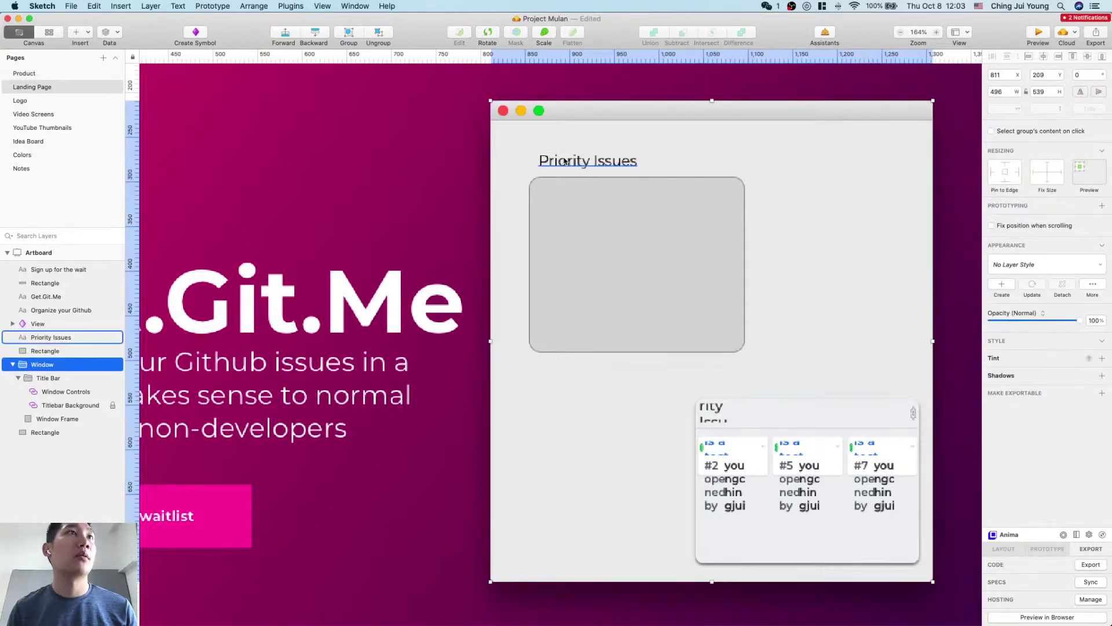
click(574, 165)
Step: Shorten the rounded rectangle, shift it slightly left, and align the Priority Issues label above it at about X 848, Y 280
click(620, 251)
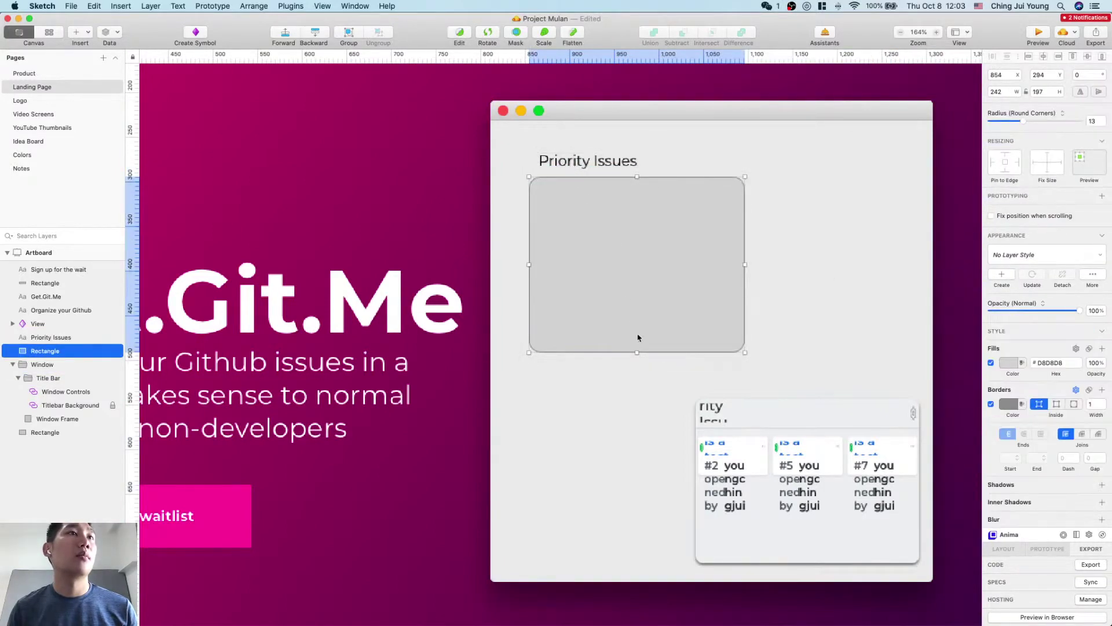
drag(636, 354, 636, 329)
mouse_move(652, 285)
mouse_down()
mouse_move(646, 293)
mouse_move(645, 282)
mouse_up()
drag(579, 161, 564, 173)
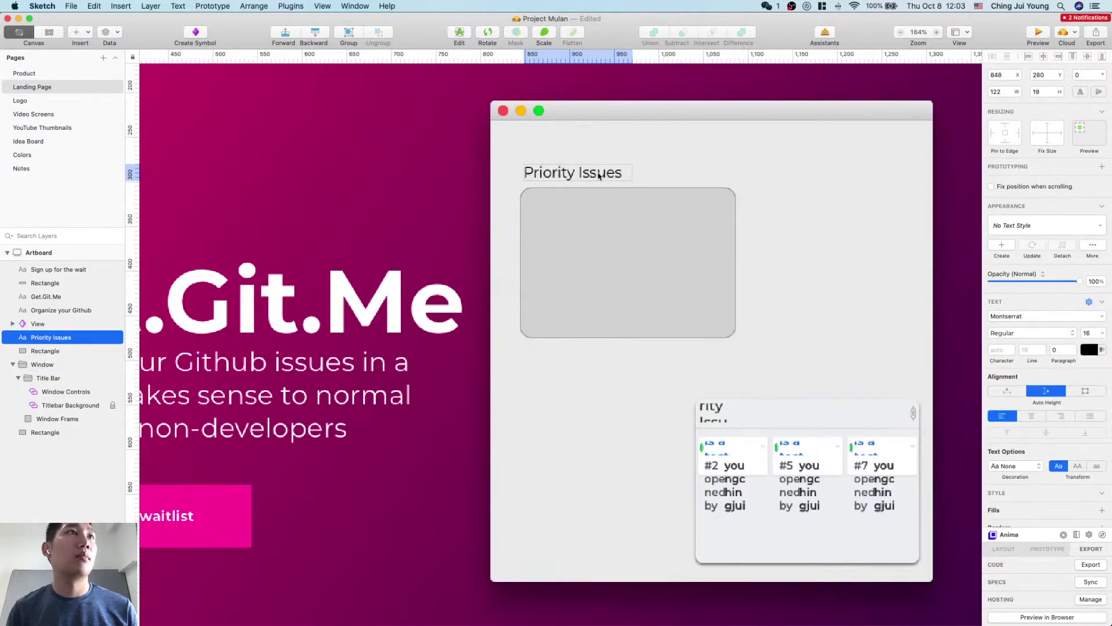
Step: Narrow the rounded rectangle under Priority Issues and duplicate it alongside, filling the other half of the mockup window's width
click(614, 212)
drag(736, 263, 712, 262)
drag(617, 265, 824, 262)
Step: Duplicate the Priority Issues label above the second rectangle and change its text to "Issues to work on in next 2 weeks"
click(588, 176)
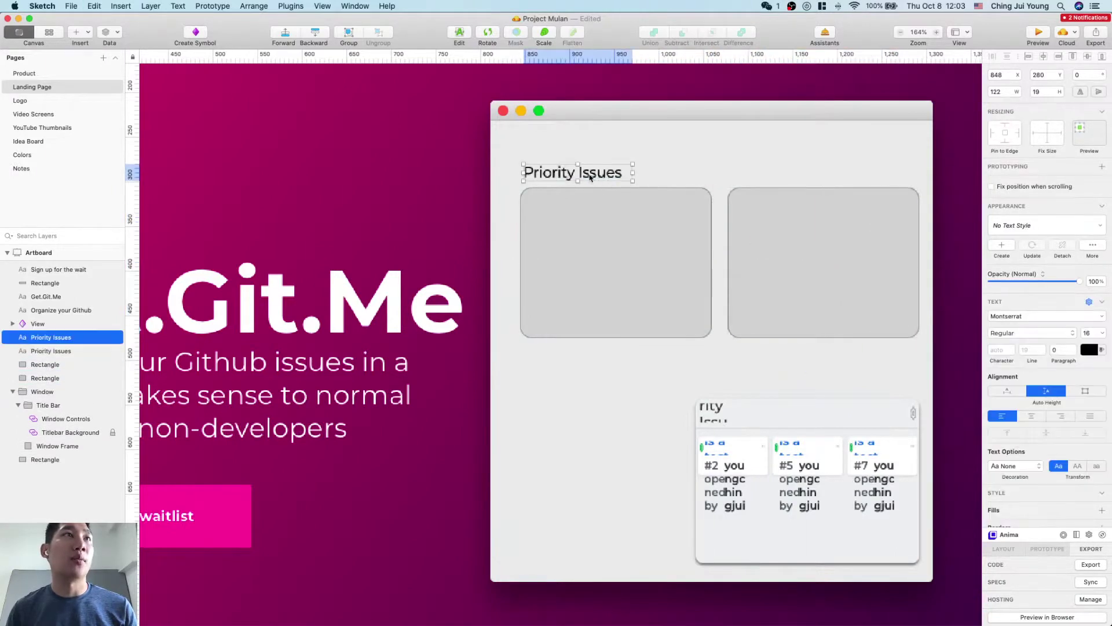
drag(587, 176, 791, 176)
double_click(792, 177)
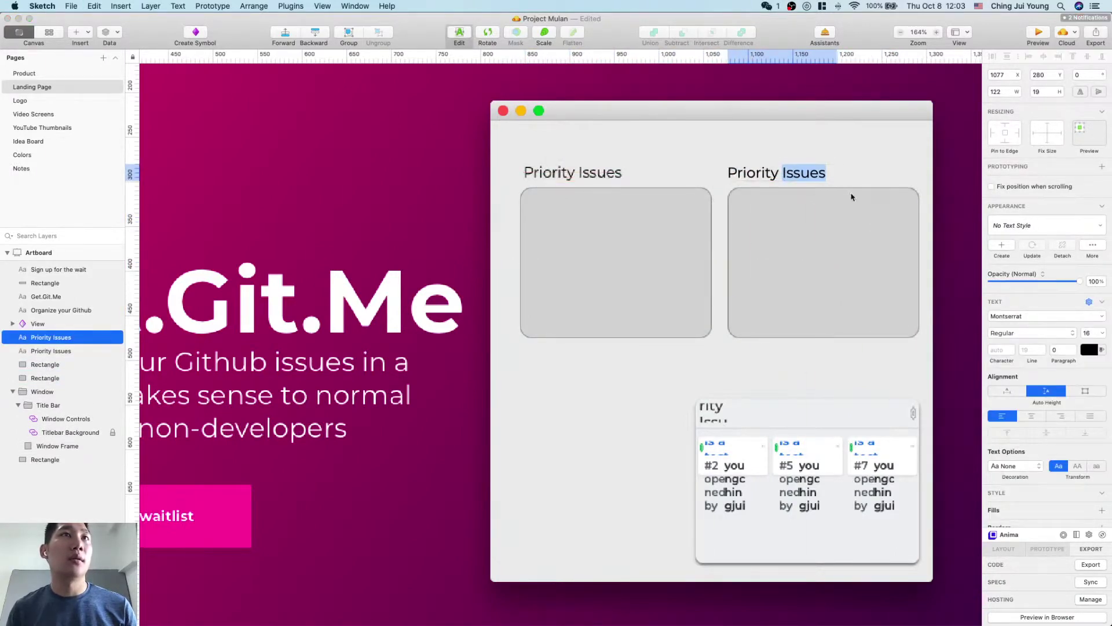
key(super+a)
text(Iss)
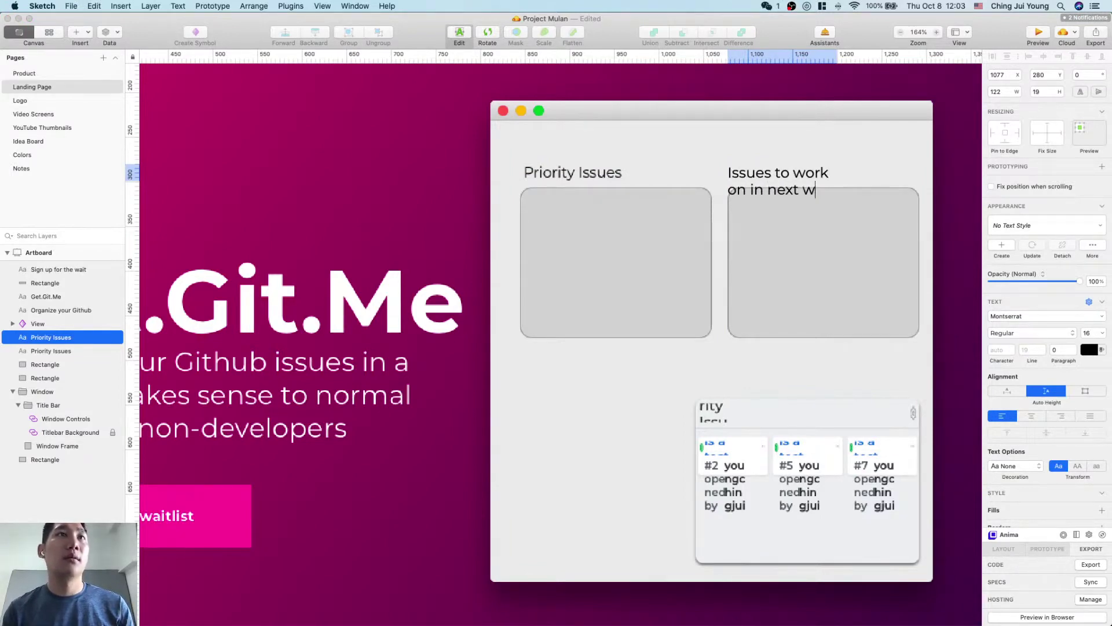
text(eeks)
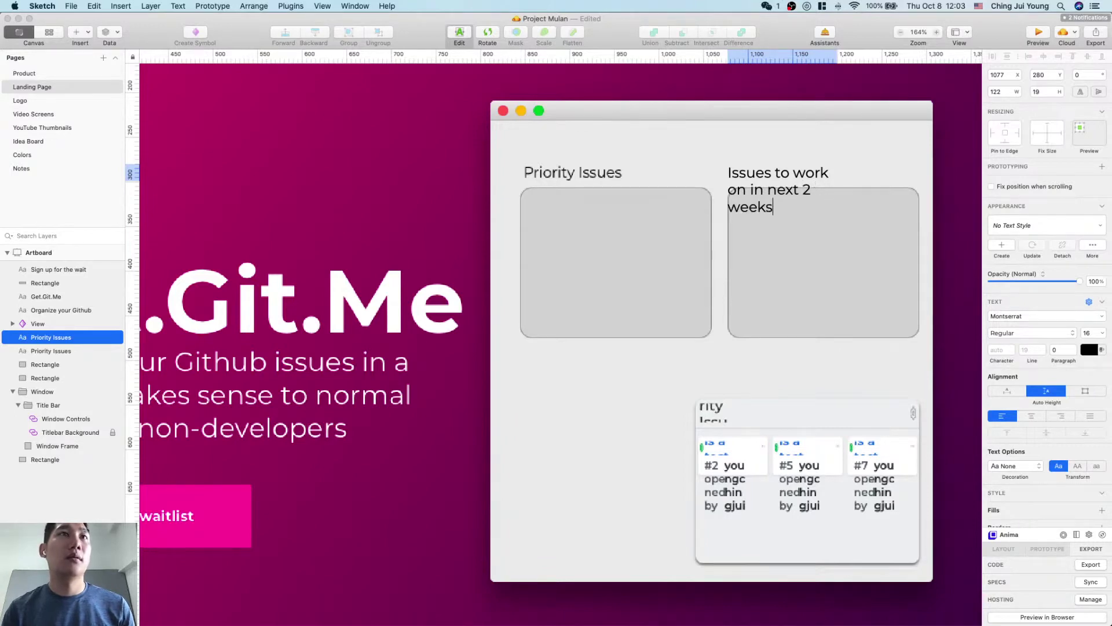
key(Escape)
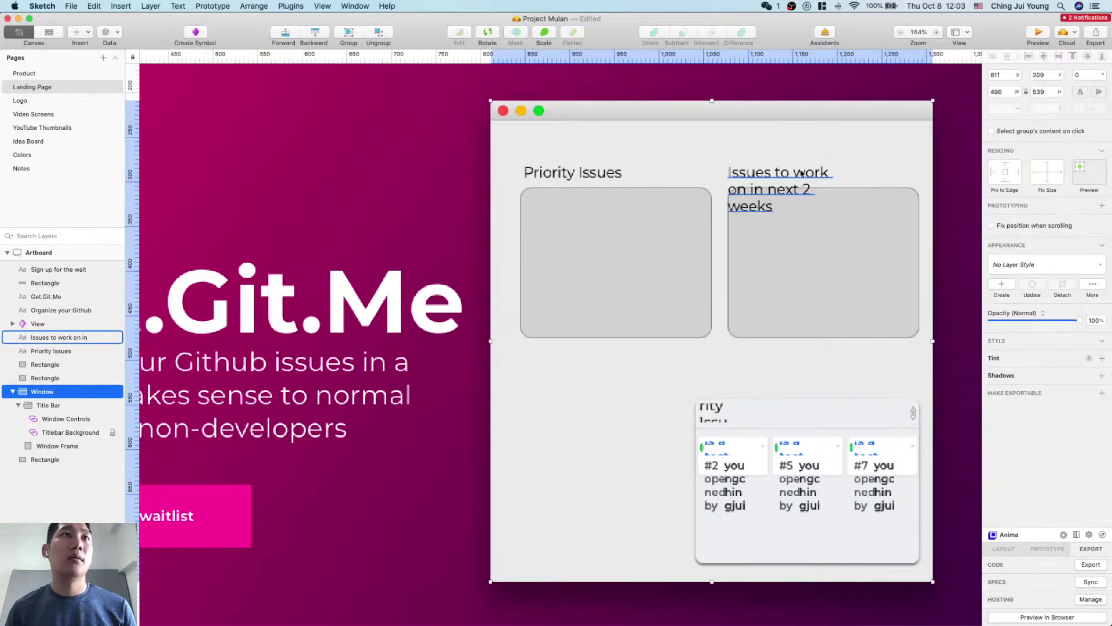
Step: Widen the second rectangle's label to about 175 and shorten its text to "Next 2 weeks"
drag(841, 191, 884, 193)
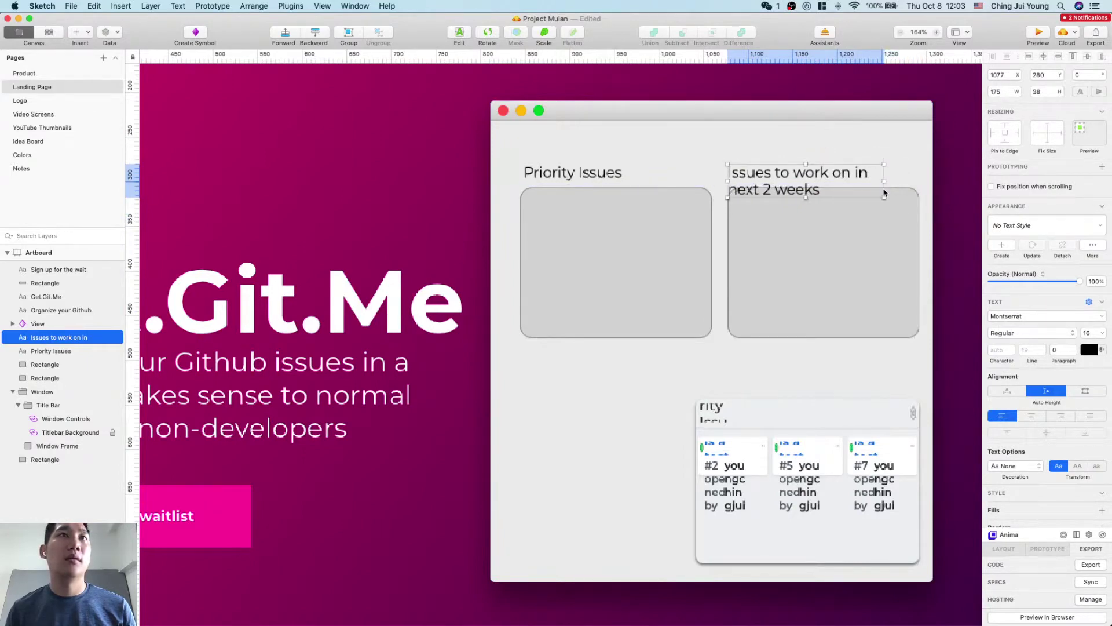
double_click(847, 174)
key(shift+alt+Left)
key(shift+alt+Left)
key(shift+alt+Left)
key(shift+alt+Left)
key(shift+alt+Left)
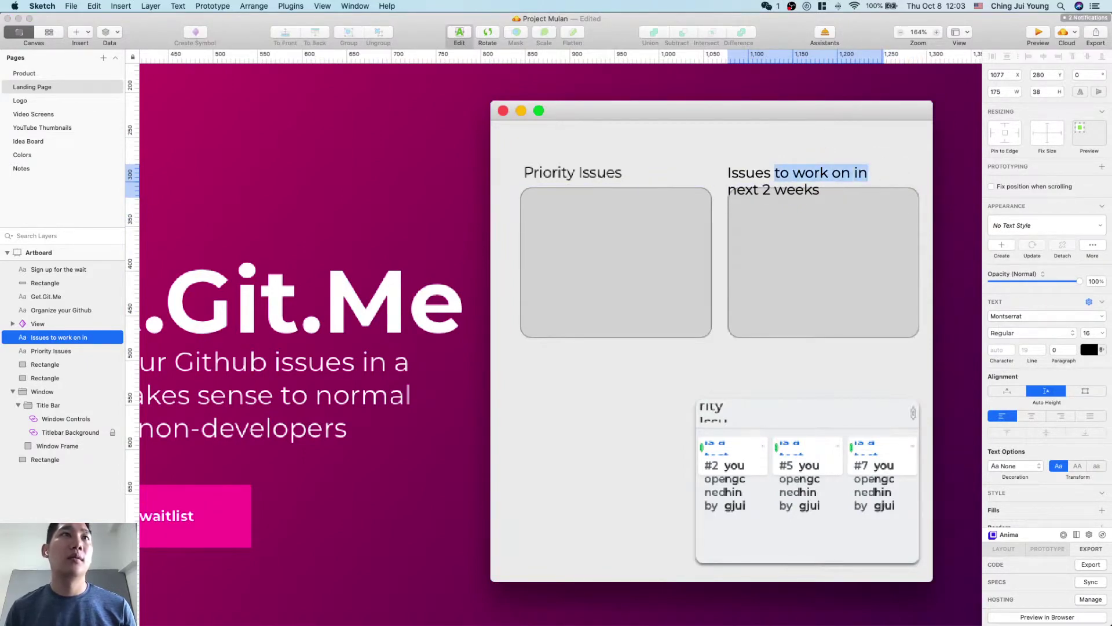
key(BackSpace)
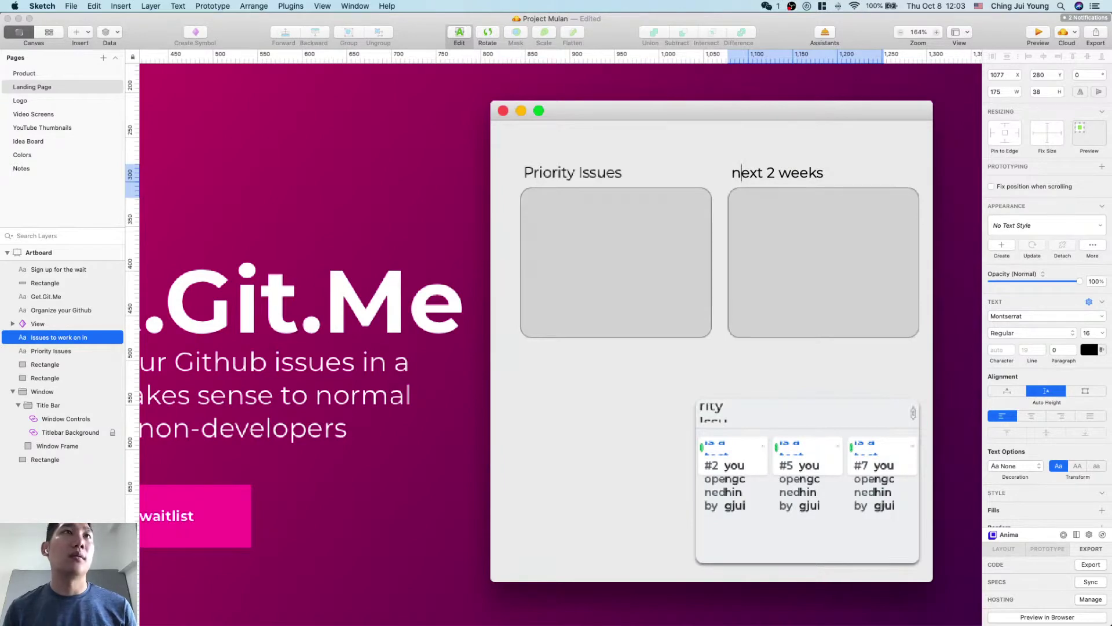
key(BackSpace)
text(N)
click(953, 371)
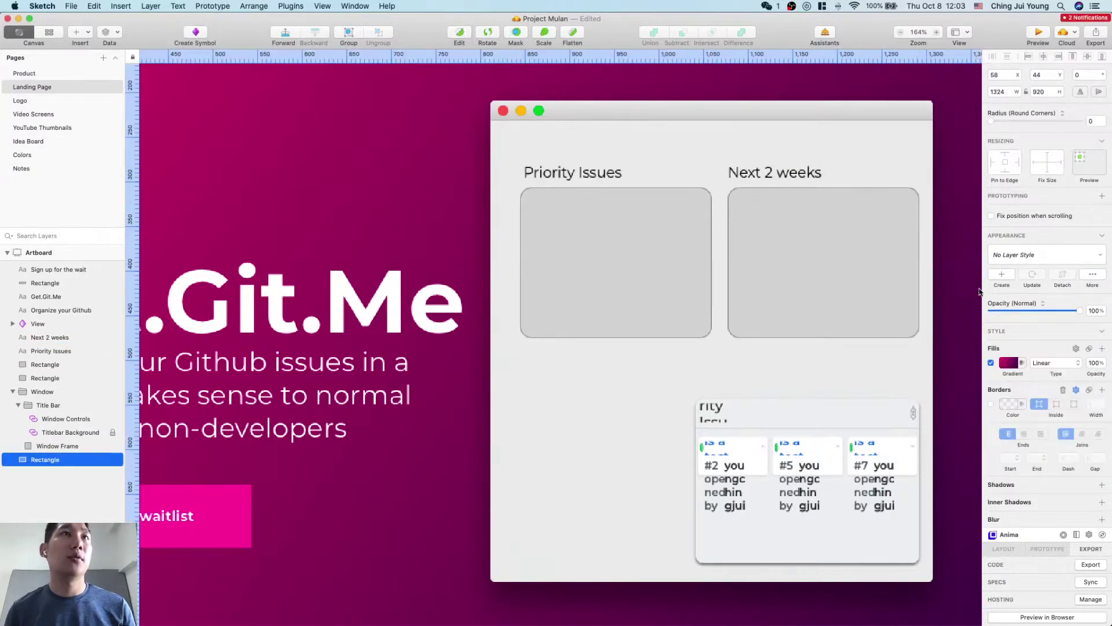
Step: Move the shrunken issue view out of the mockup window to the empty background just below it
click(852, 412)
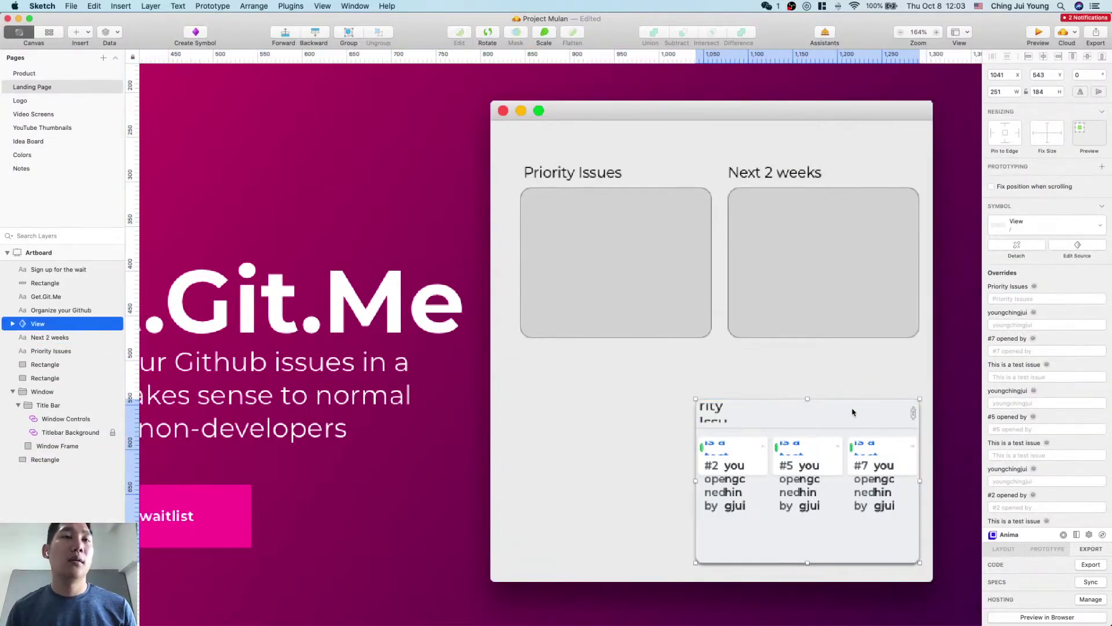
scroll(853, 411, down, 5)
drag(828, 409, 800, 507)
click(921, 402)
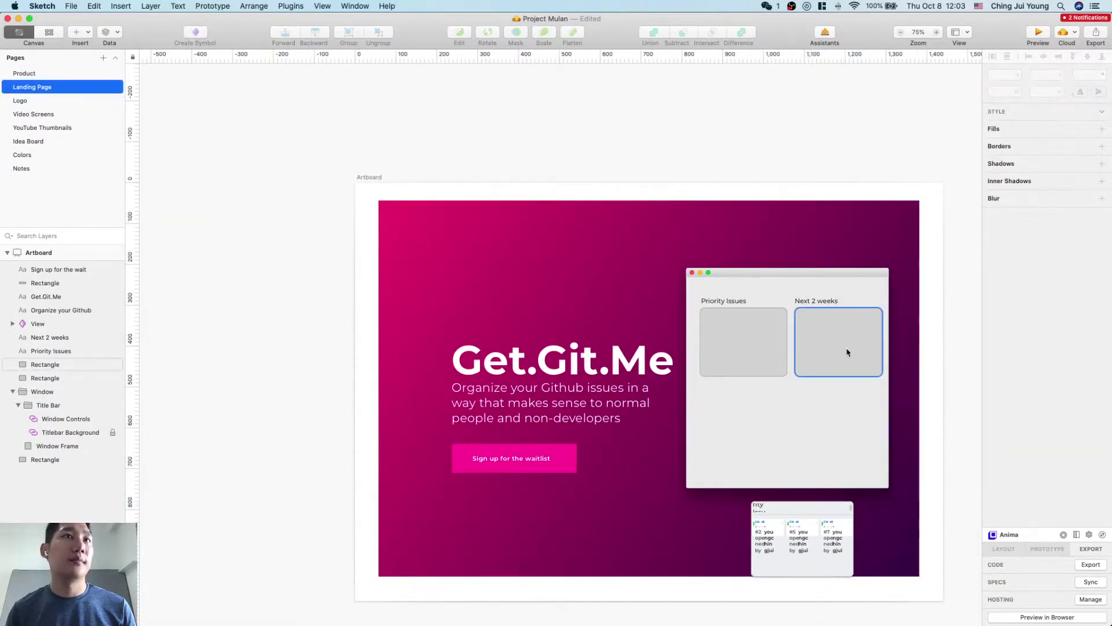
Step: Add a wide copy of the rounded rectangle, about 448 × 111, below the two boxes at about X 844, Y 564
drag(841, 343, 881, 426)
scroll(825, 383, up, 5)
scroll(825, 383, down, 2)
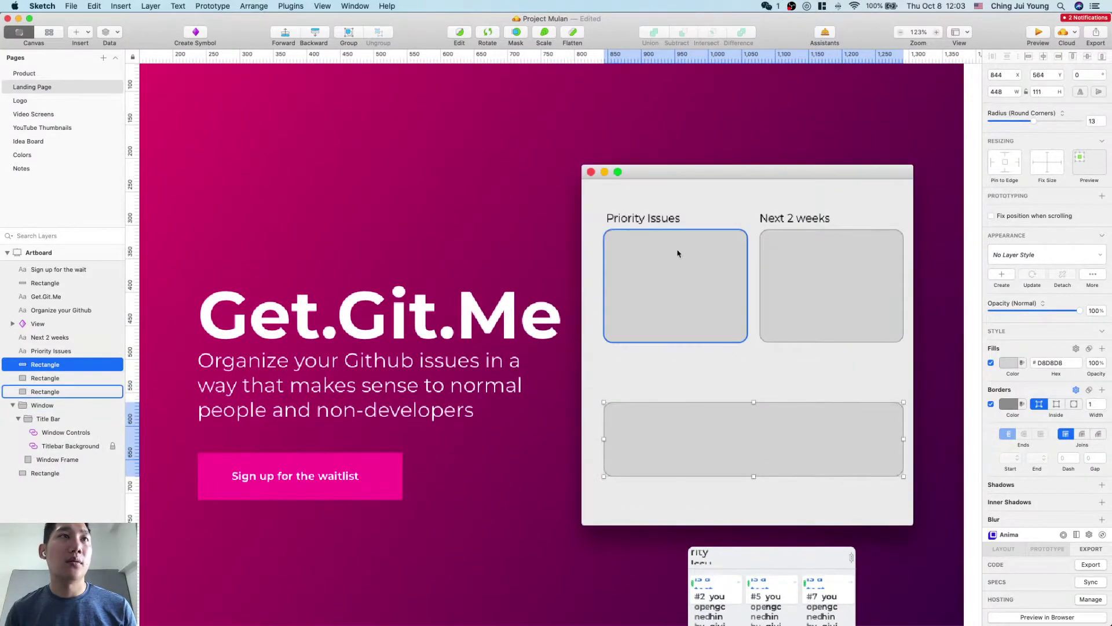
Step: Duplicate the Next 2 weeks label above the wide rectangle and change its text to "Most costly issues"
click(811, 224)
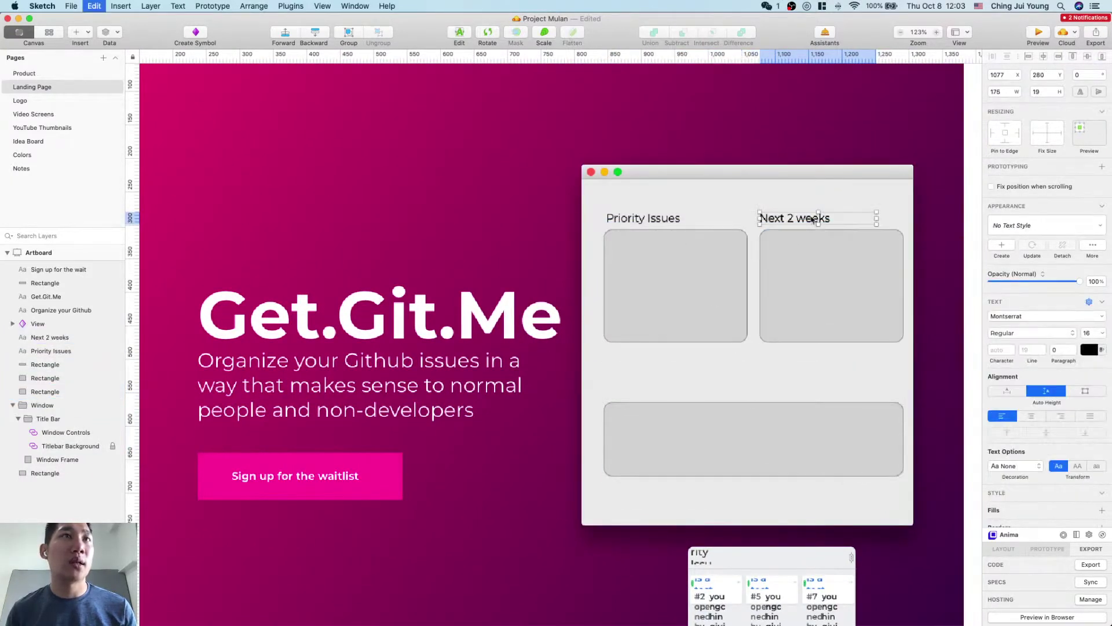
drag(811, 228, 653, 393)
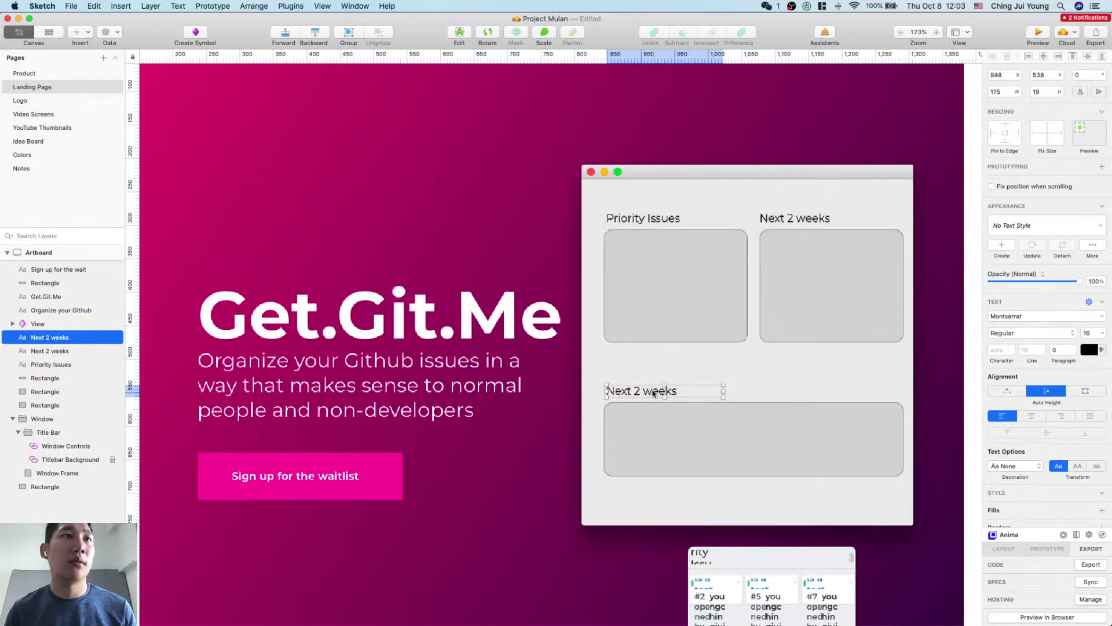
double_click(651, 390)
key(super+a)
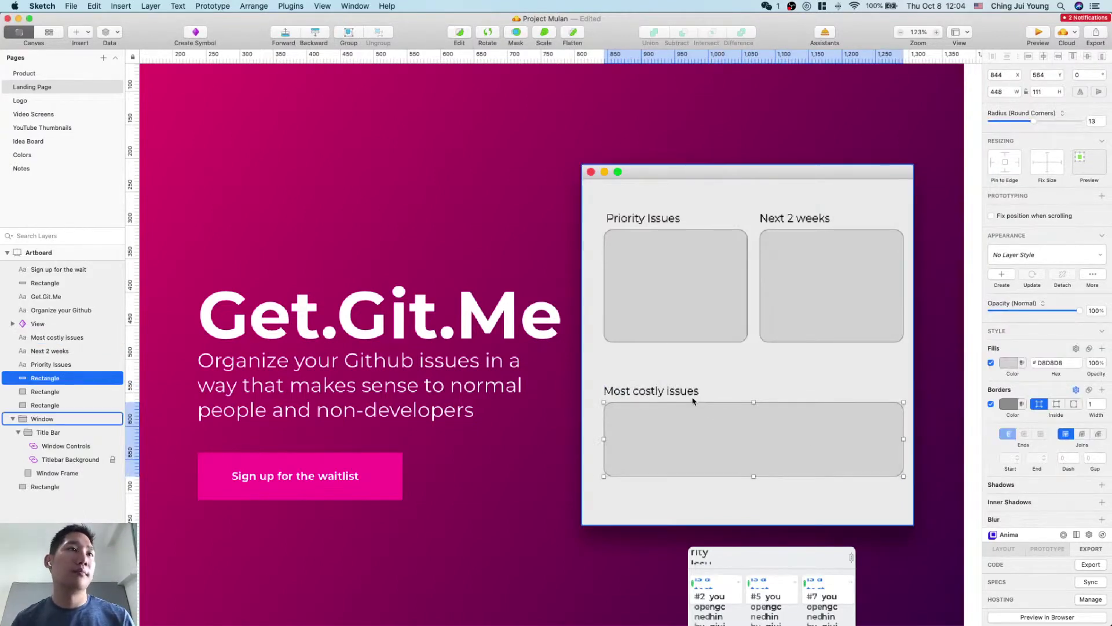
key(Escape)
Step: Raise the Most costly issues label, aligned at X 844, and extend the wide rectangle upward to about 145 high
drag(680, 392, 680, 392)
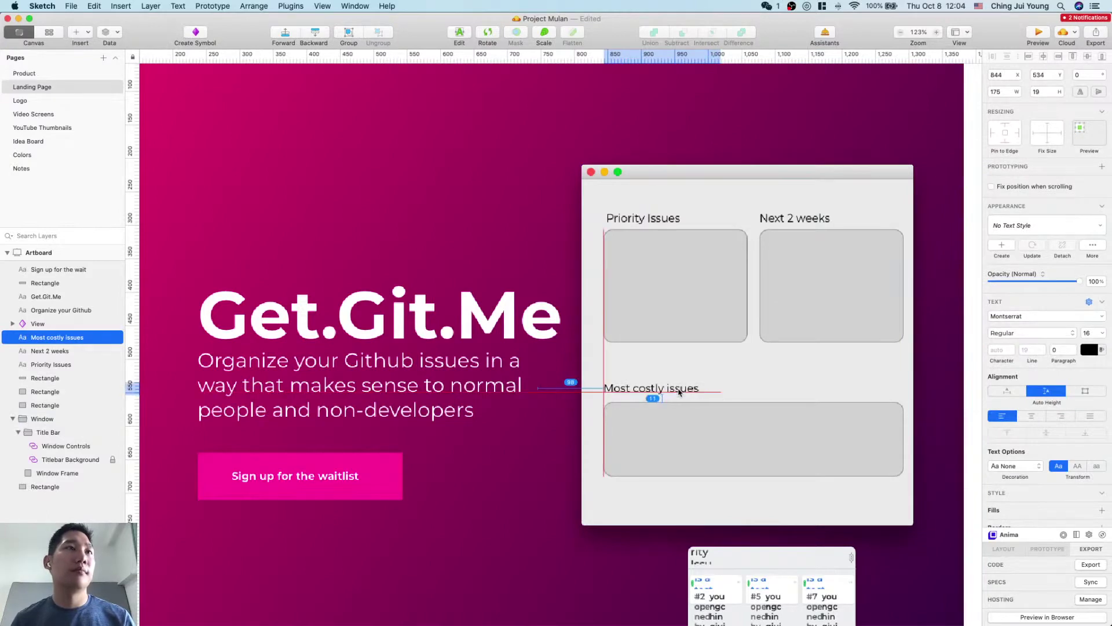
key(shift+Up)
key(shift+Up)
key(shift+Up)
click(749, 400)
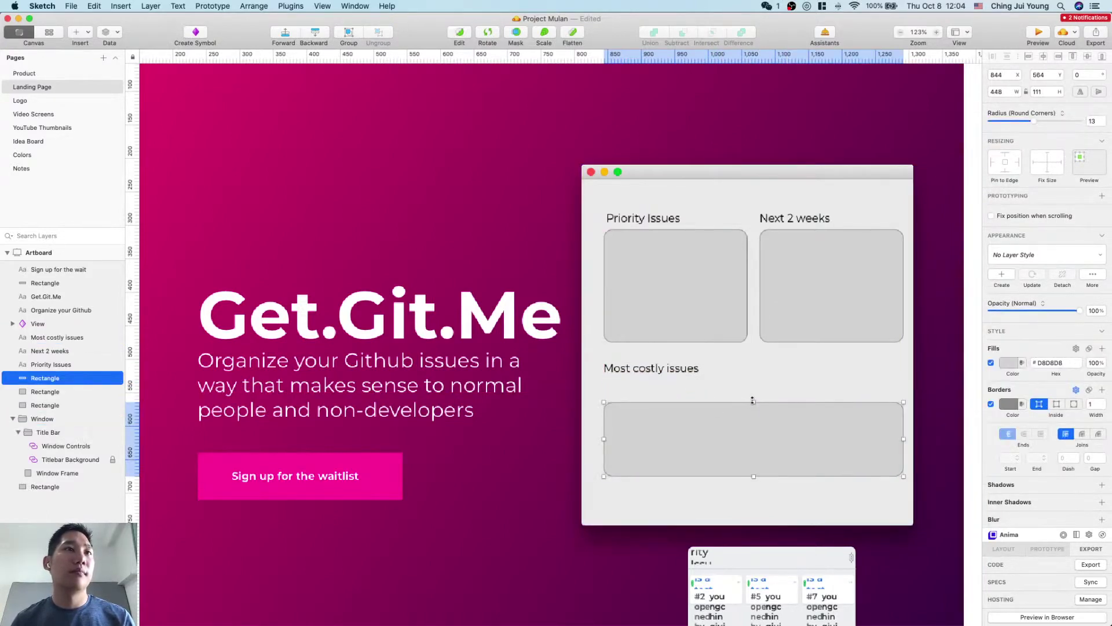
drag(753, 400, 753, 380)
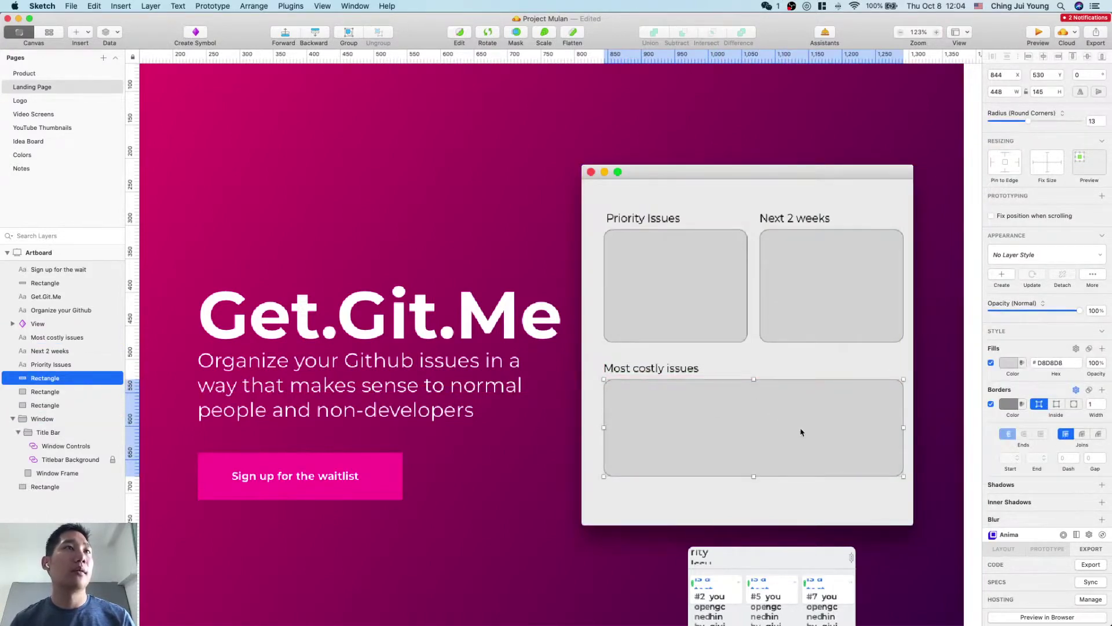
Step: Review the mockup window's three labelled boxes within the whole hero layout and up close
scroll(927, 391, left, 2)
scroll(927, 391, down, 3)
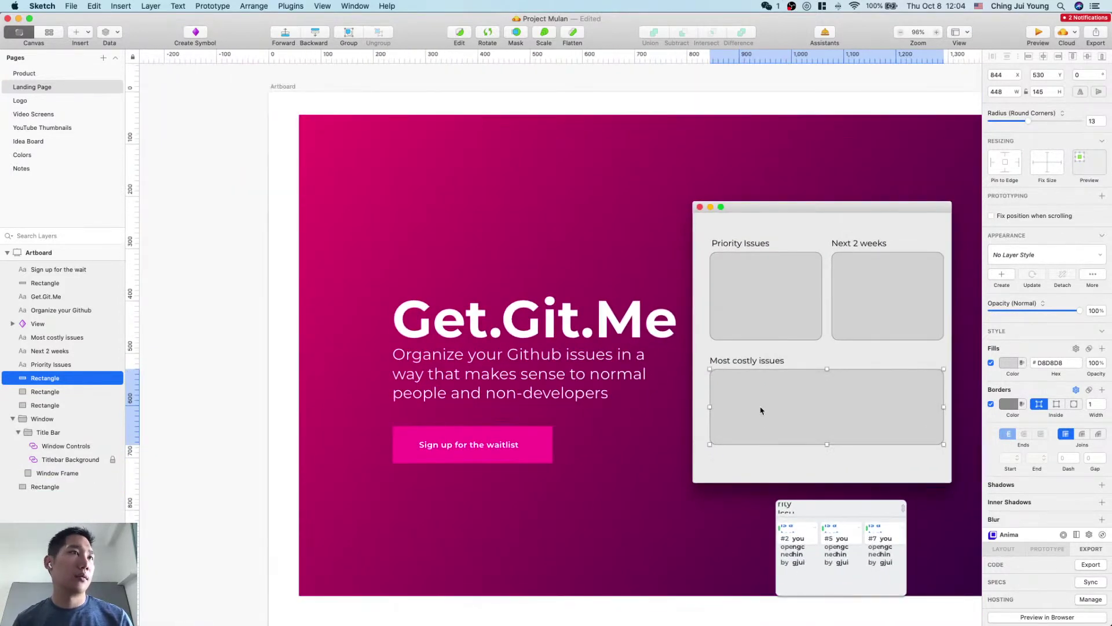
scroll(762, 412, right, 3)
scroll(763, 412, down, 1)
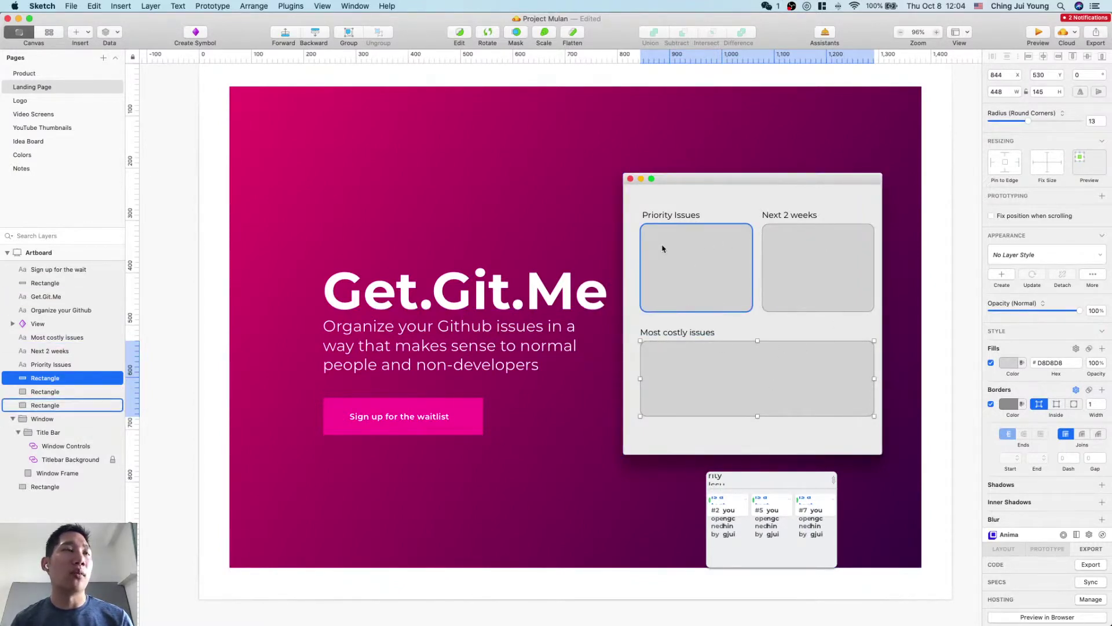
scroll(672, 278, up, 2)
scroll(672, 278, right, 1)
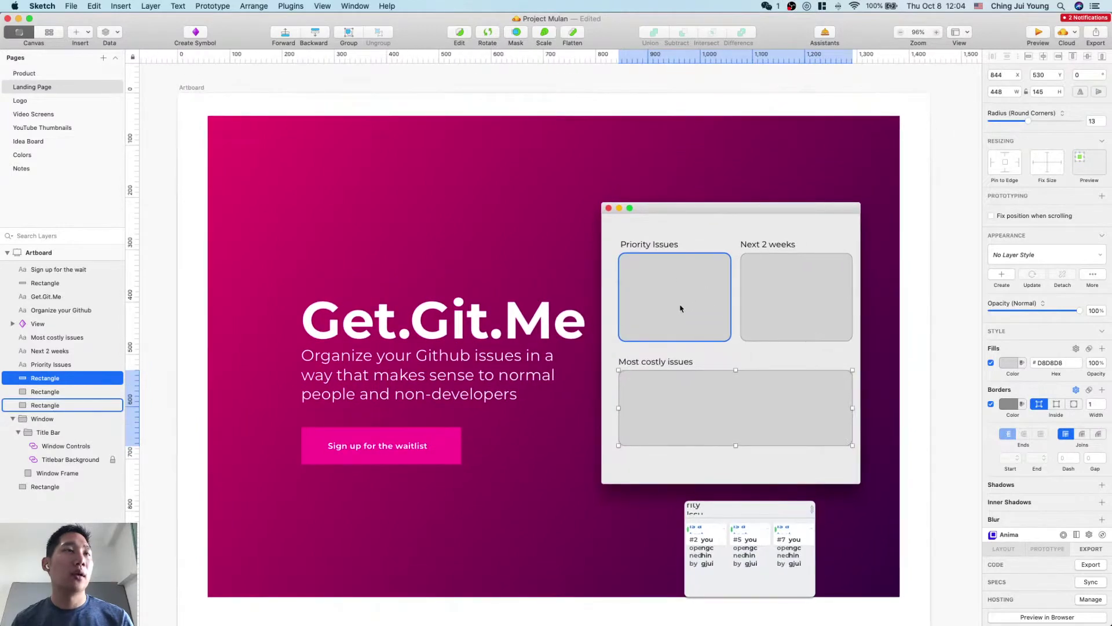
scroll(683, 348, up, 5)
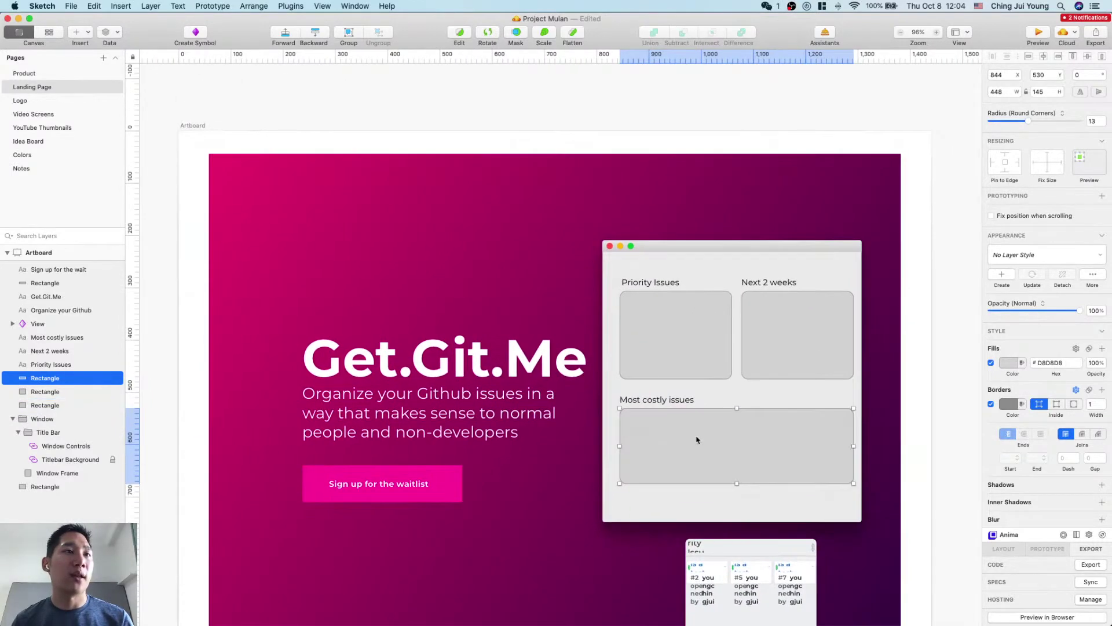
scroll(697, 439, down, 5)
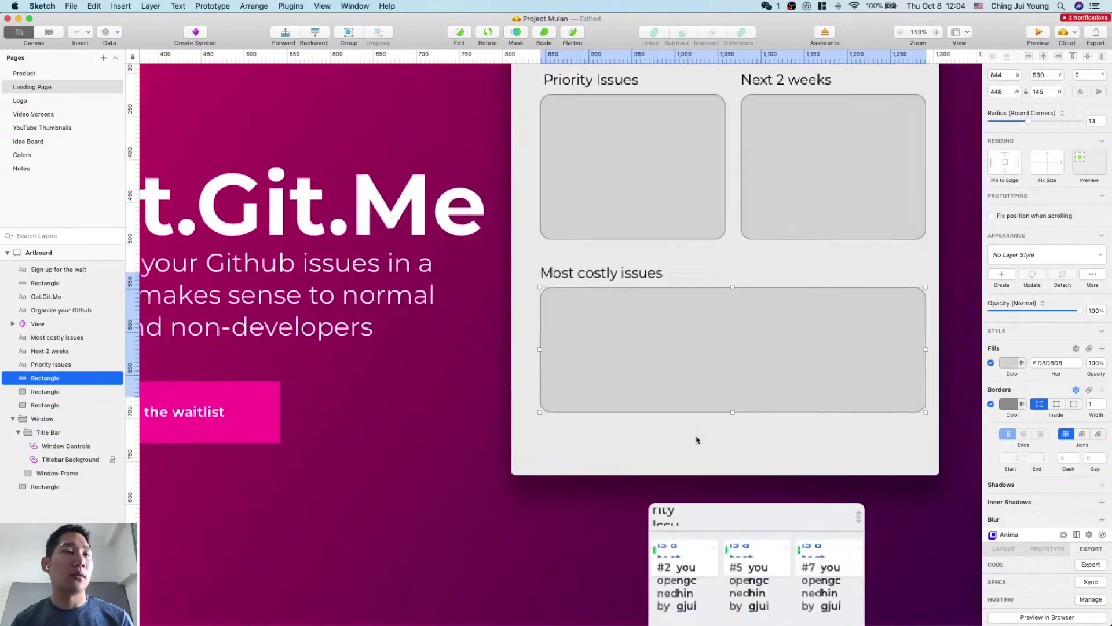
Step: Open the source of the issue view symbol and return to its instance on the landing page
click(708, 499)
double_click(709, 509)
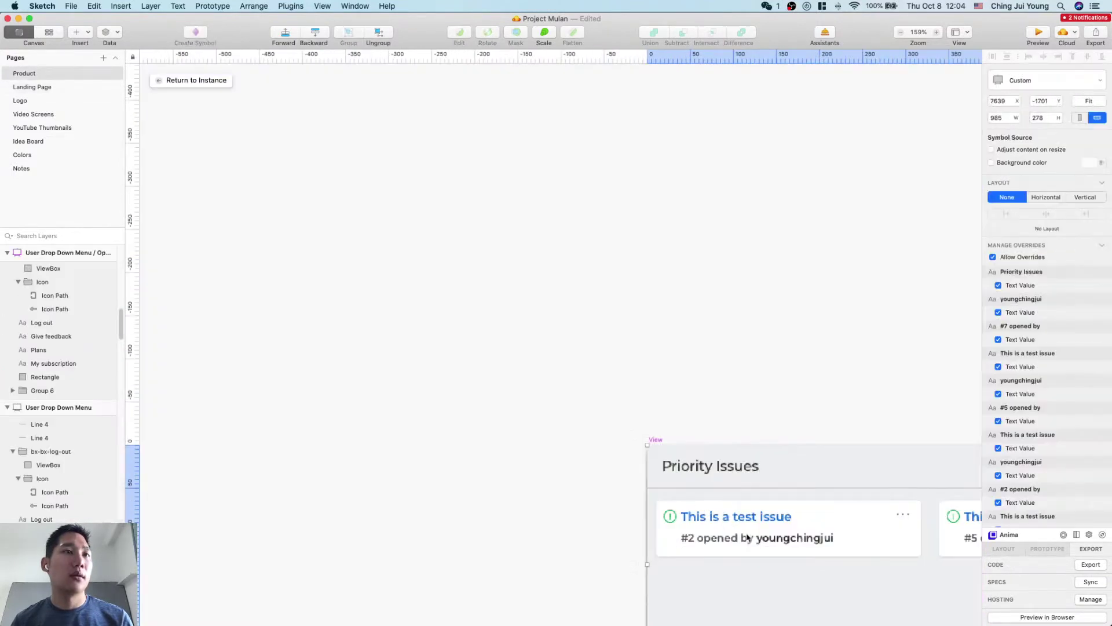
click(305, 272)
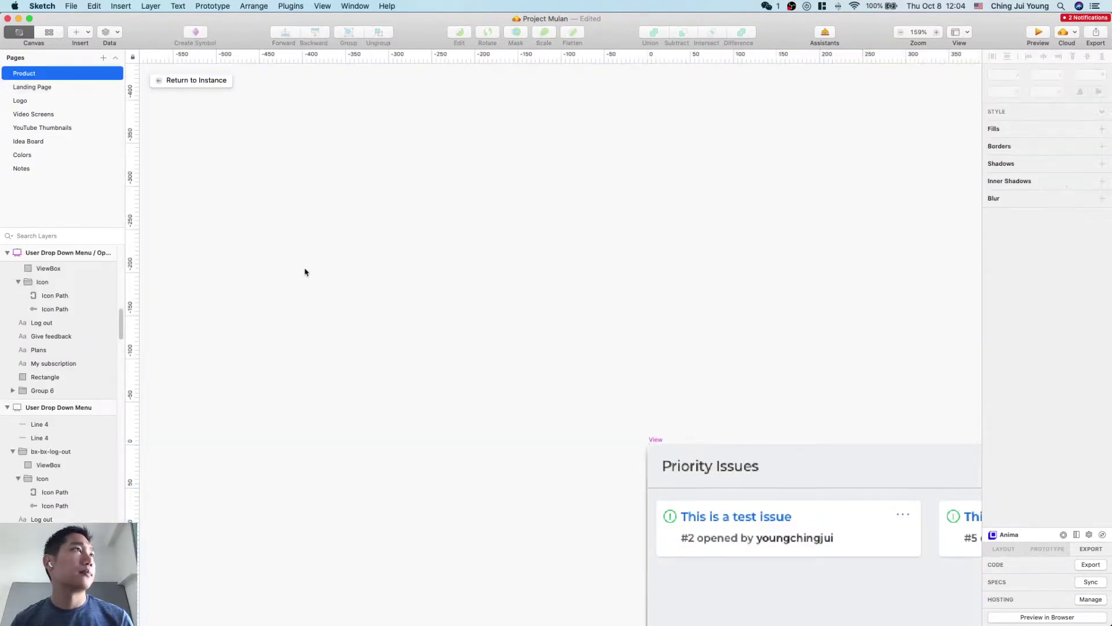
click(173, 82)
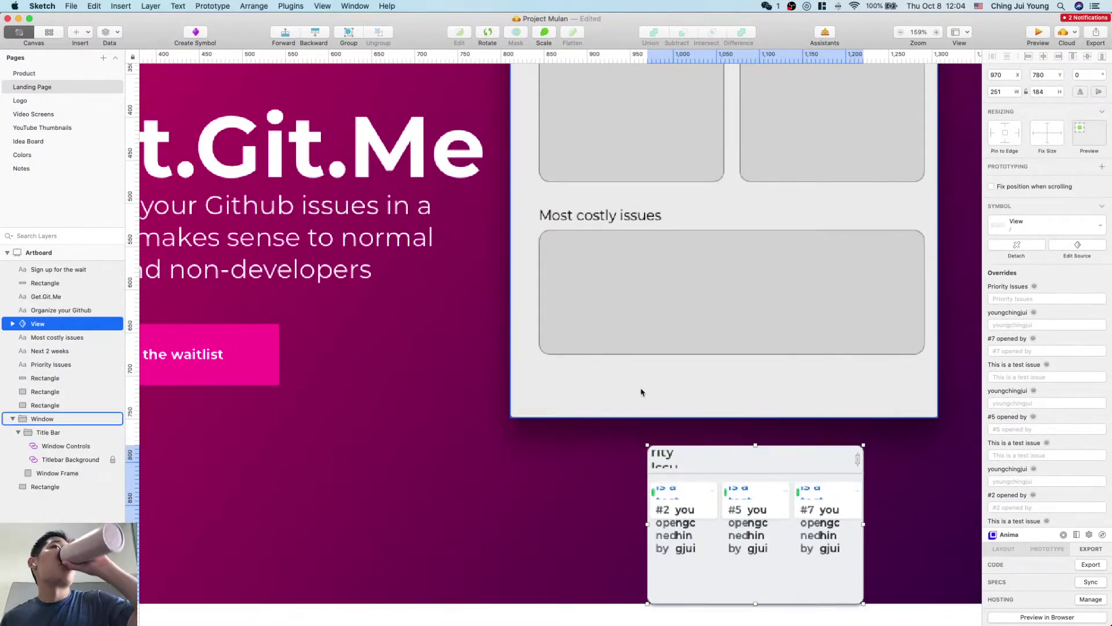
scroll(673, 371, up, 3)
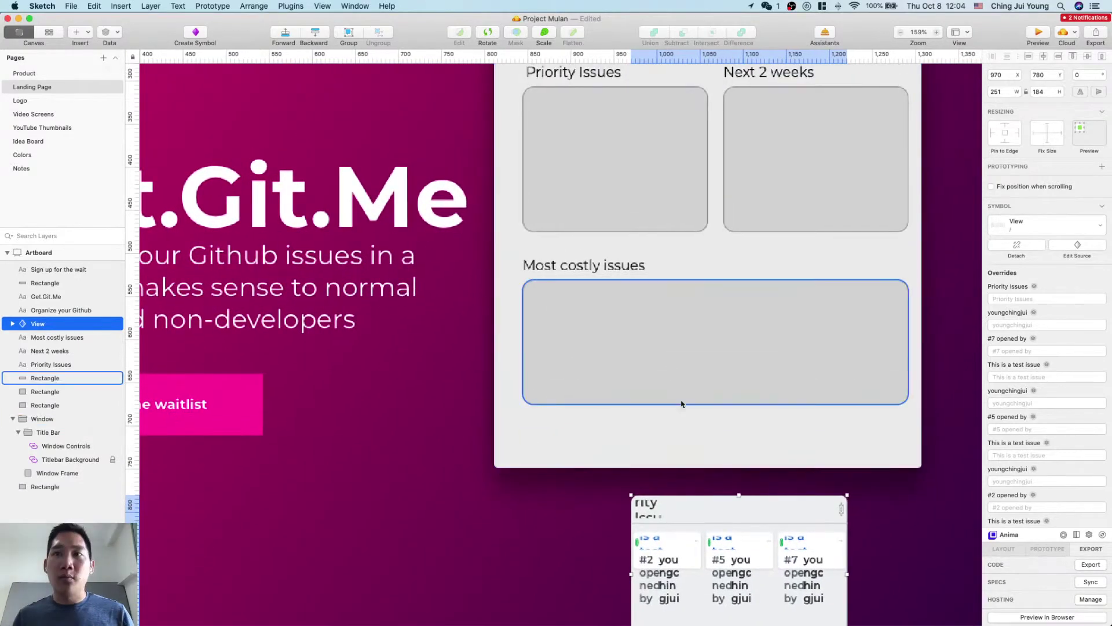
scroll(724, 203, up, 5)
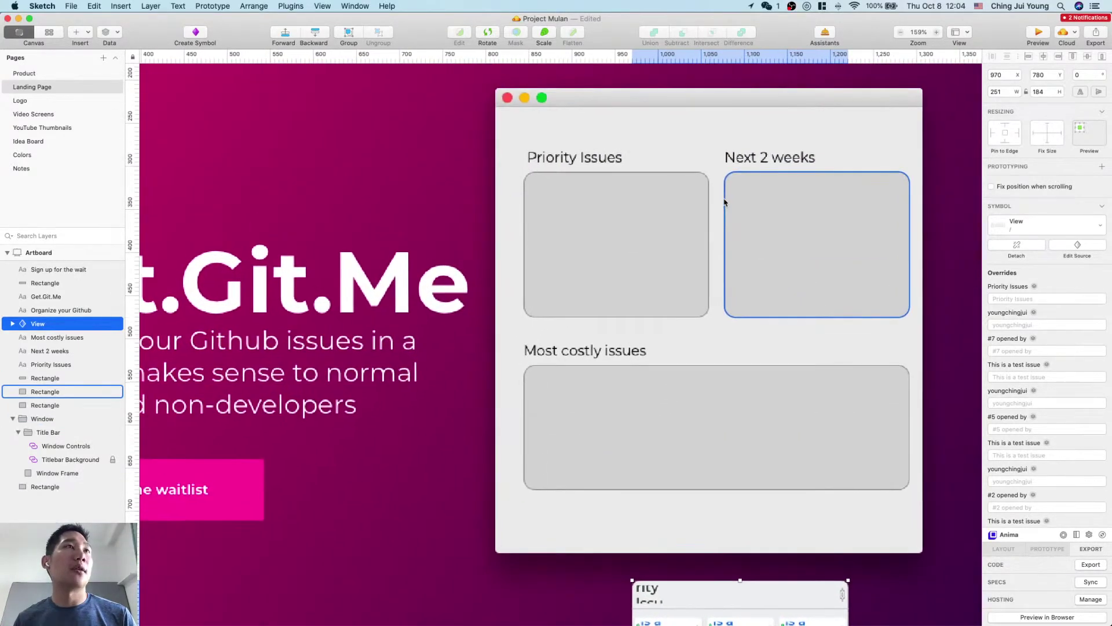
scroll(653, 211, left, 3)
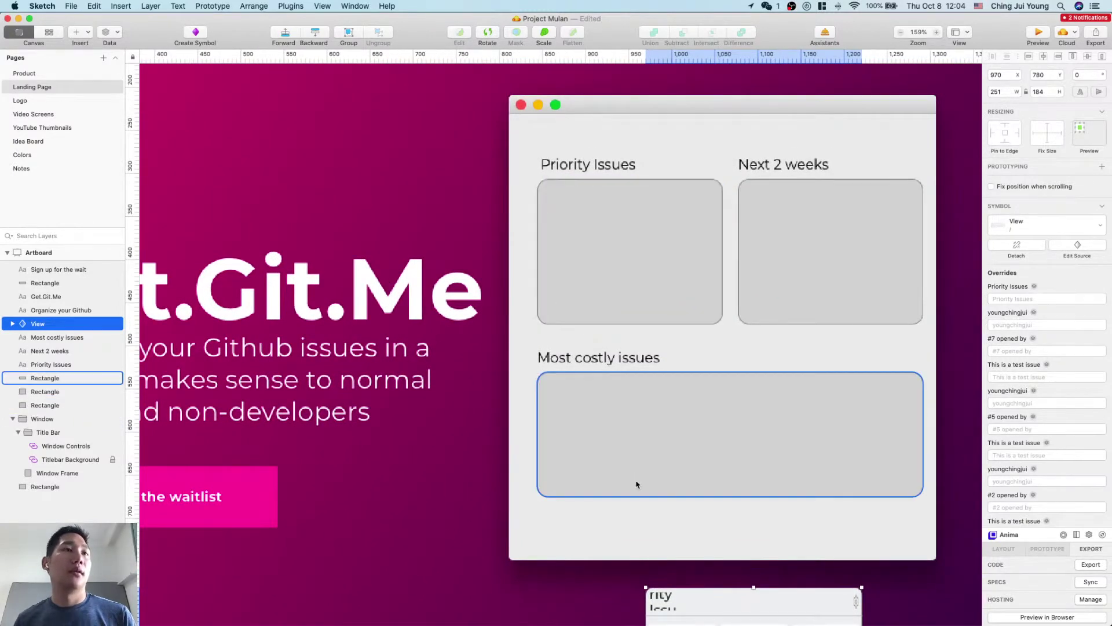
scroll(637, 484, down, 9)
scroll(653, 494, up, 7)
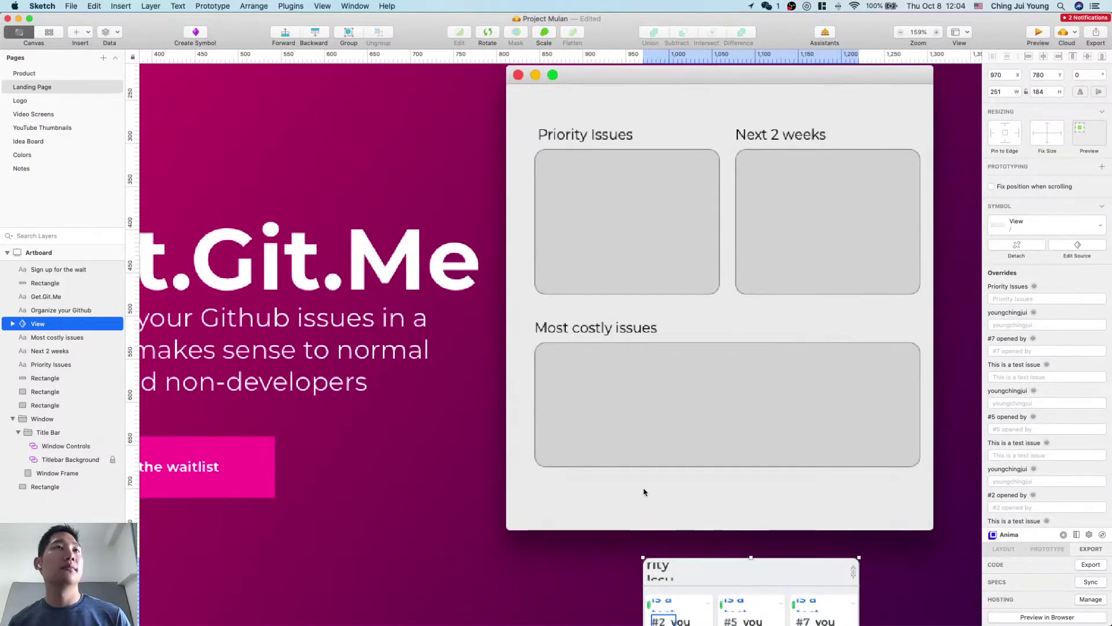
scroll(645, 492, right, 1)
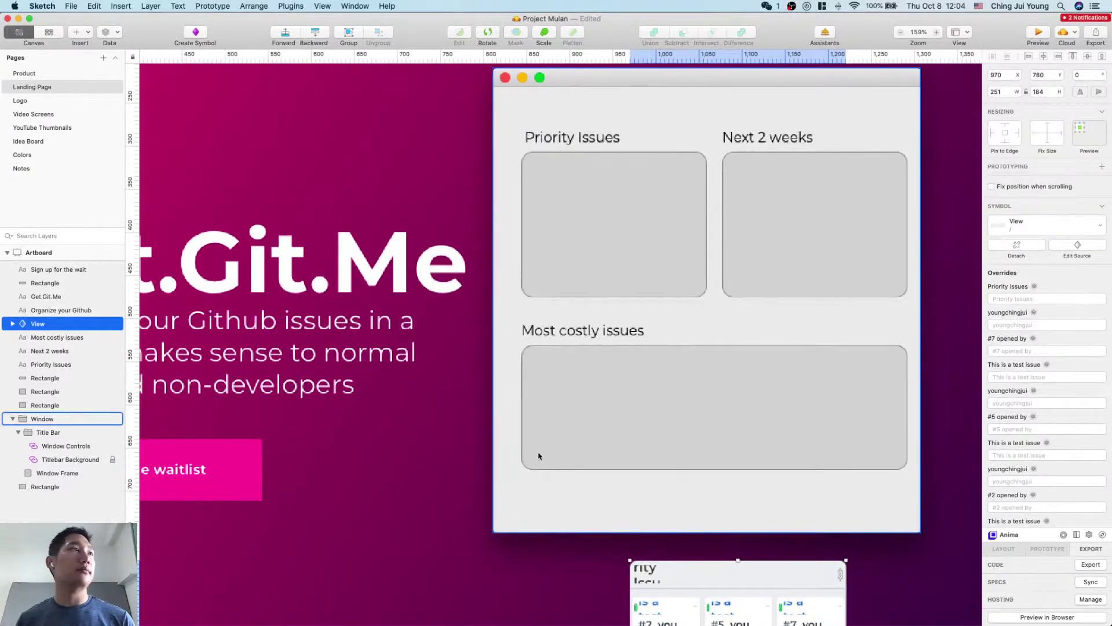
Step: Find the Connect with Github artboard on the Product page and copy the white Github logo from its button
click(31, 101)
scroll(300, 204, down, 5)
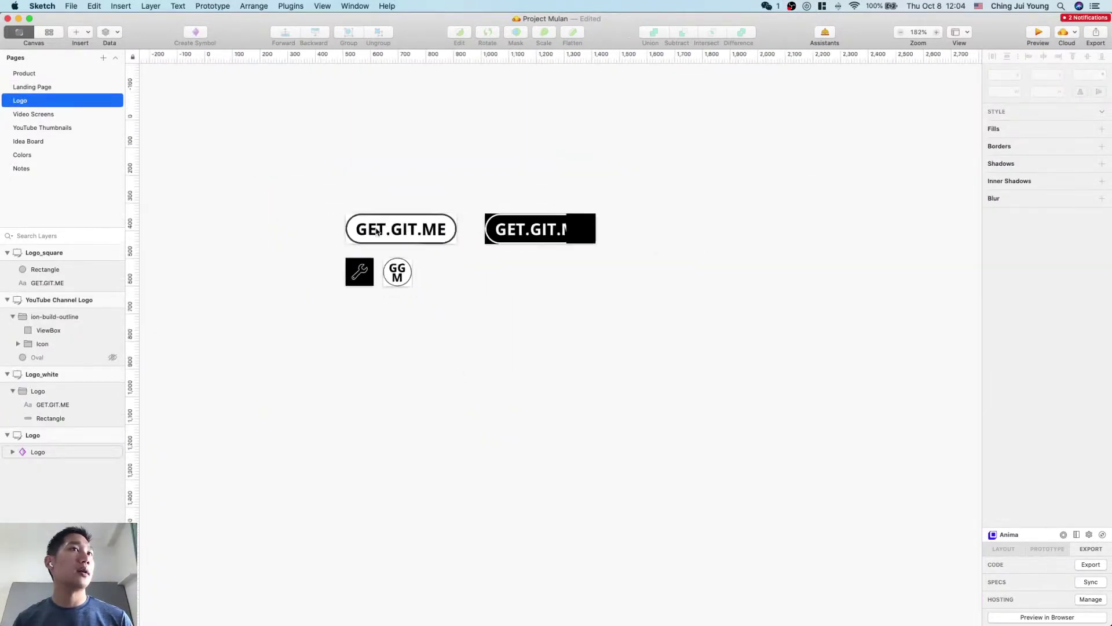
click(34, 114)
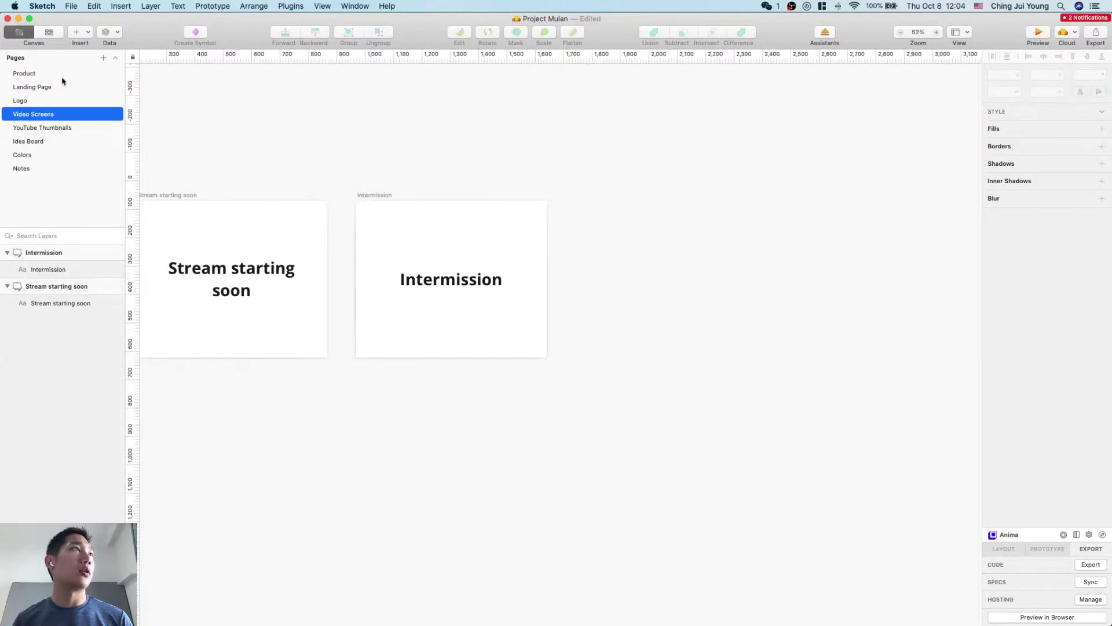
click(62, 75)
scroll(311, 169, down, 5)
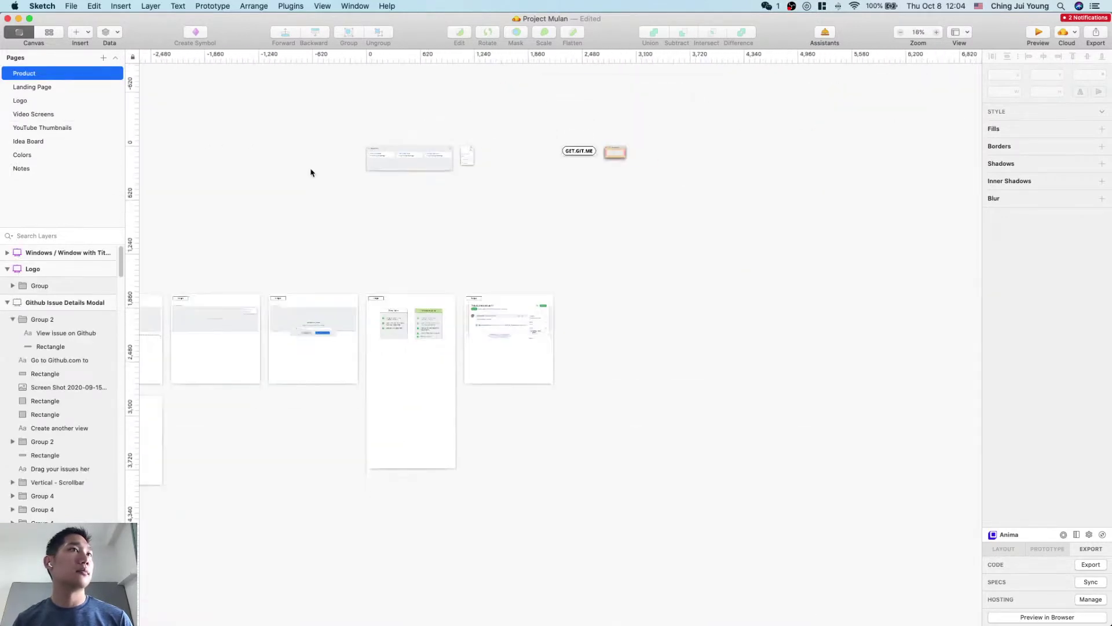
scroll(310, 172, left, 10)
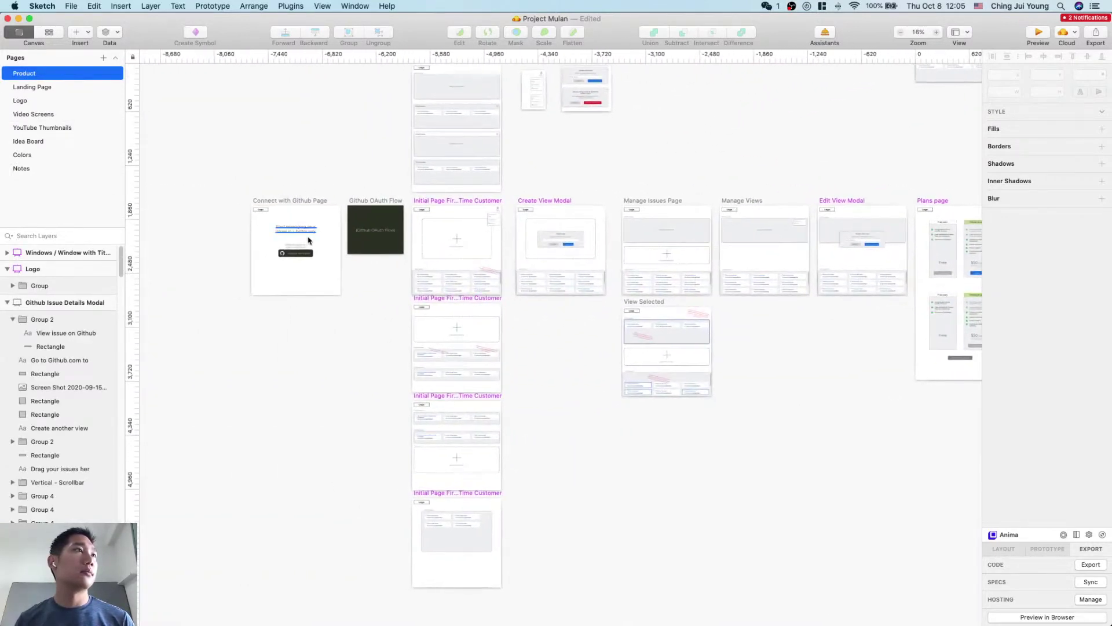
scroll(308, 240, up, 15)
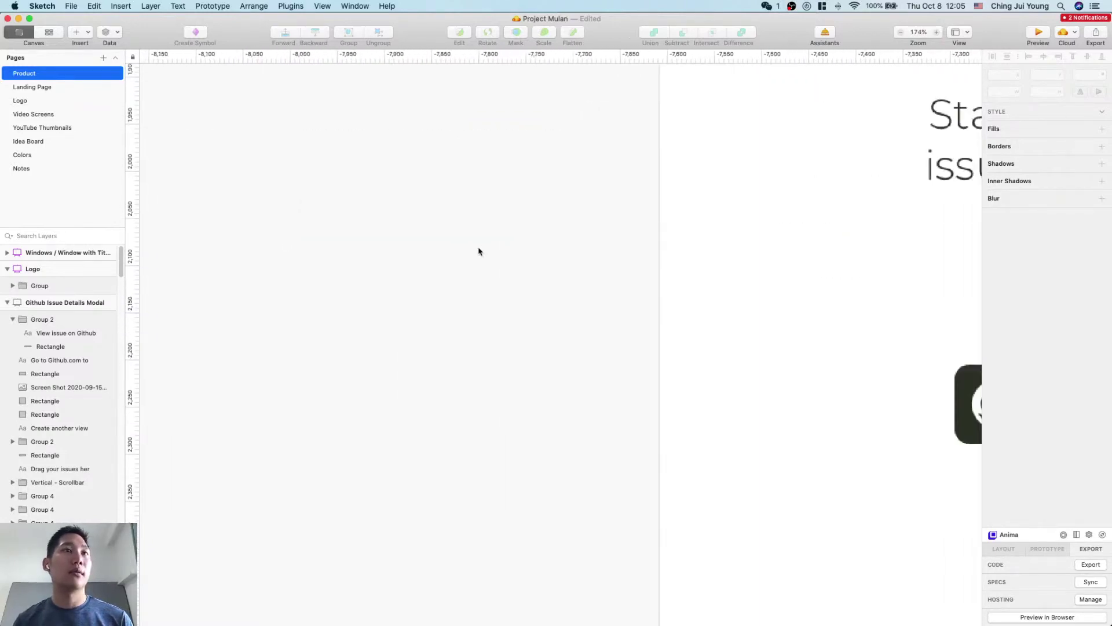
scroll(478, 251, right, 7)
click(612, 415)
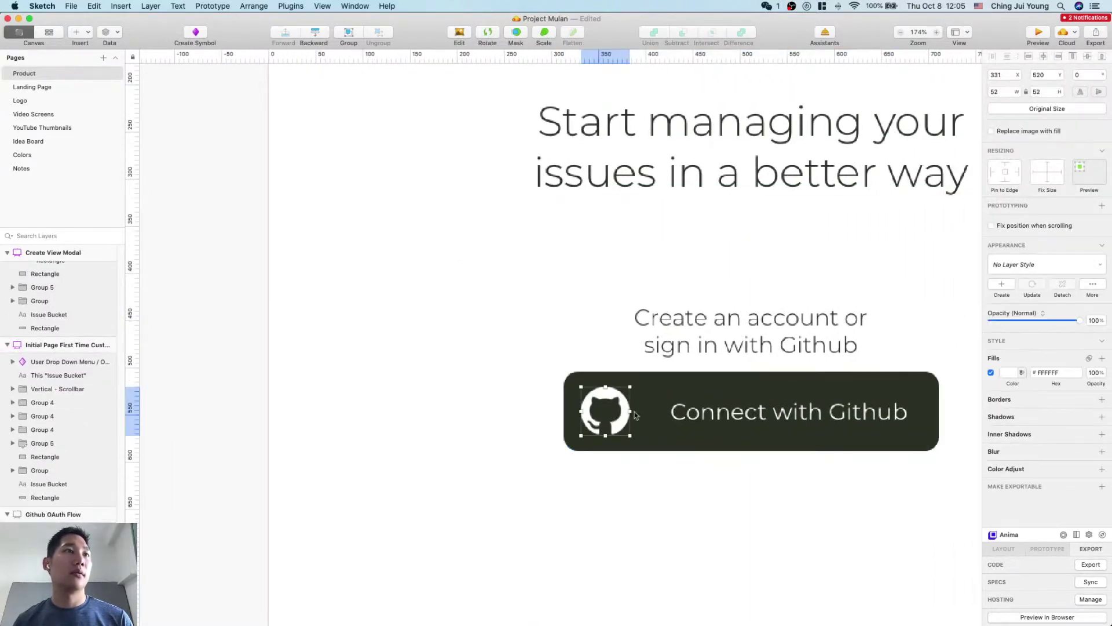
Step: Paste the Github logo into the mockup window on the Landing Page and change its fill to black, 000000
click(74, 87)
scroll(621, 244, up, 3)
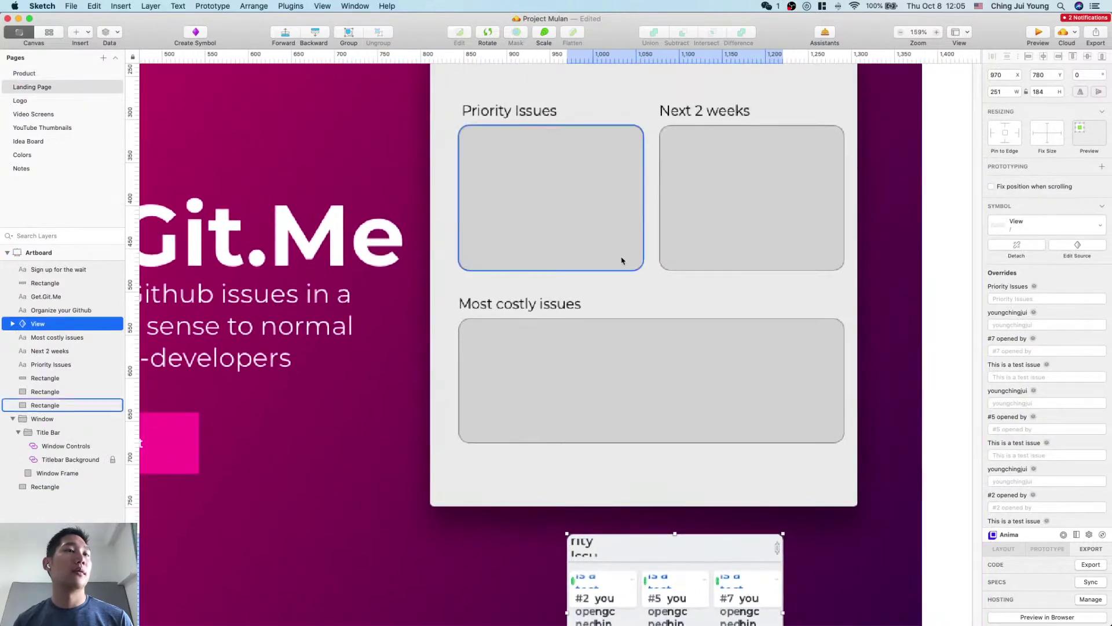
click(756, 443)
key(super+v)
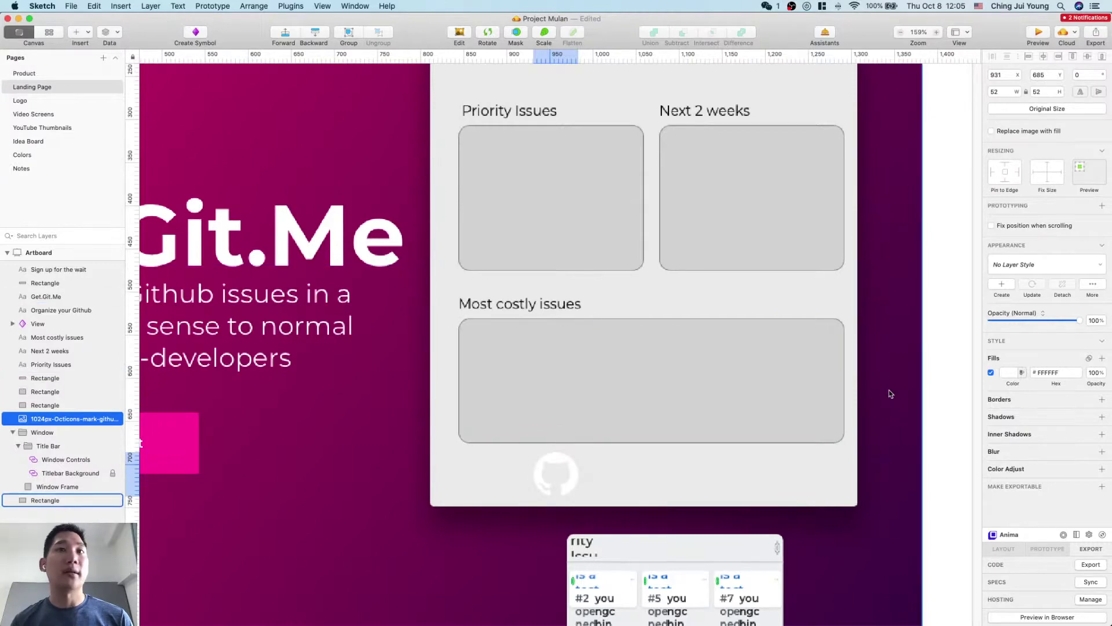
click(1006, 373)
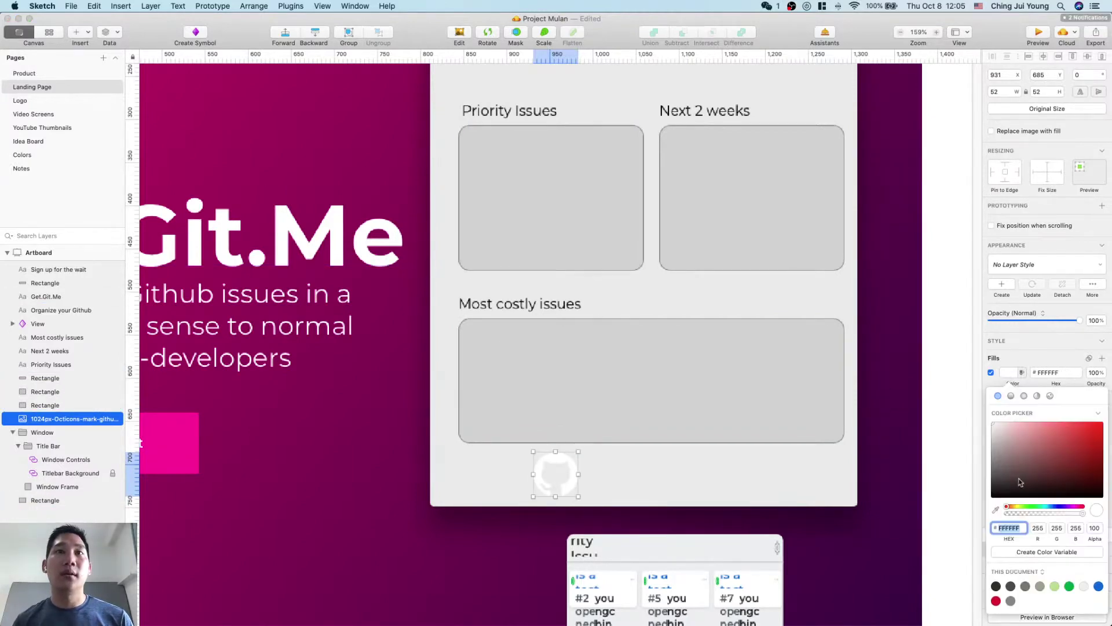
drag(1018, 478, 963, 529)
click(889, 551)
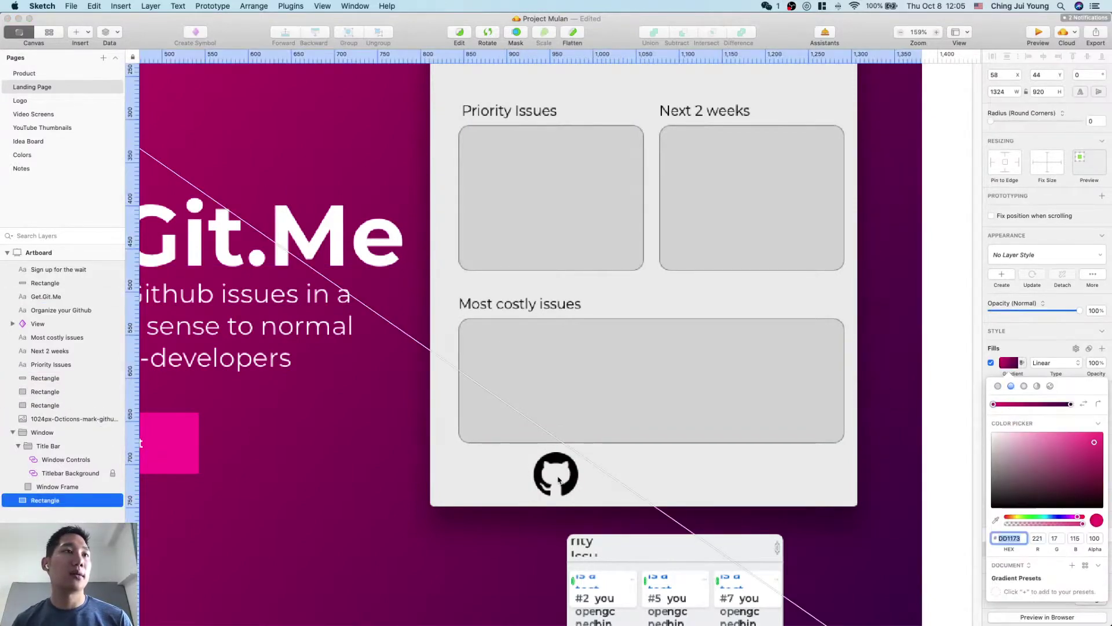
Step: Move the Github logo to the mockup window's lower-right corner, at about X 1245, Y 686
drag(571, 479, 843, 478)
click(901, 474)
scroll(854, 458, right, 3)
scroll(854, 458, up, 2)
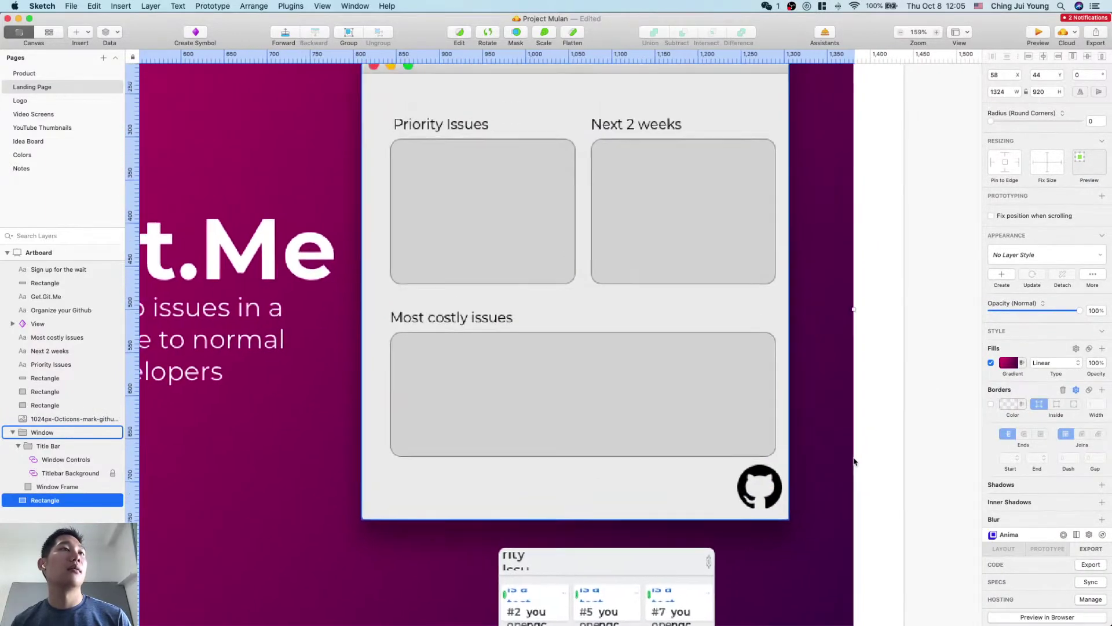
drag(770, 520, 769, 522)
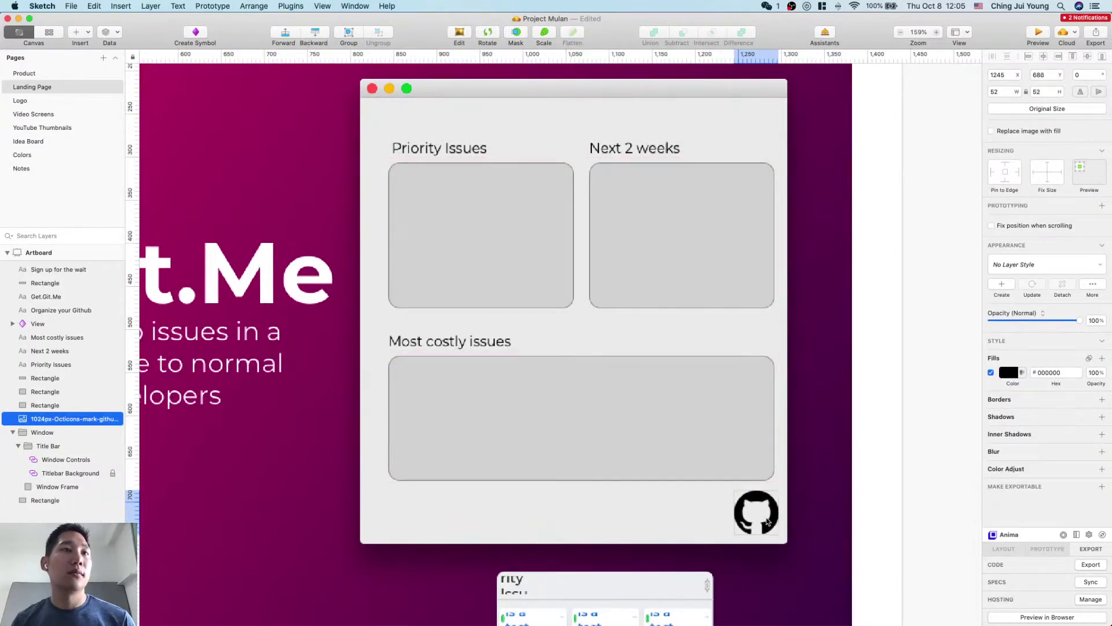
click(815, 517)
Step: Draw a rectangle about 102 by 38 near the upper-left corner inside the Priority Issues box
scroll(815, 518, down, 6)
scroll(815, 518, left, 1)
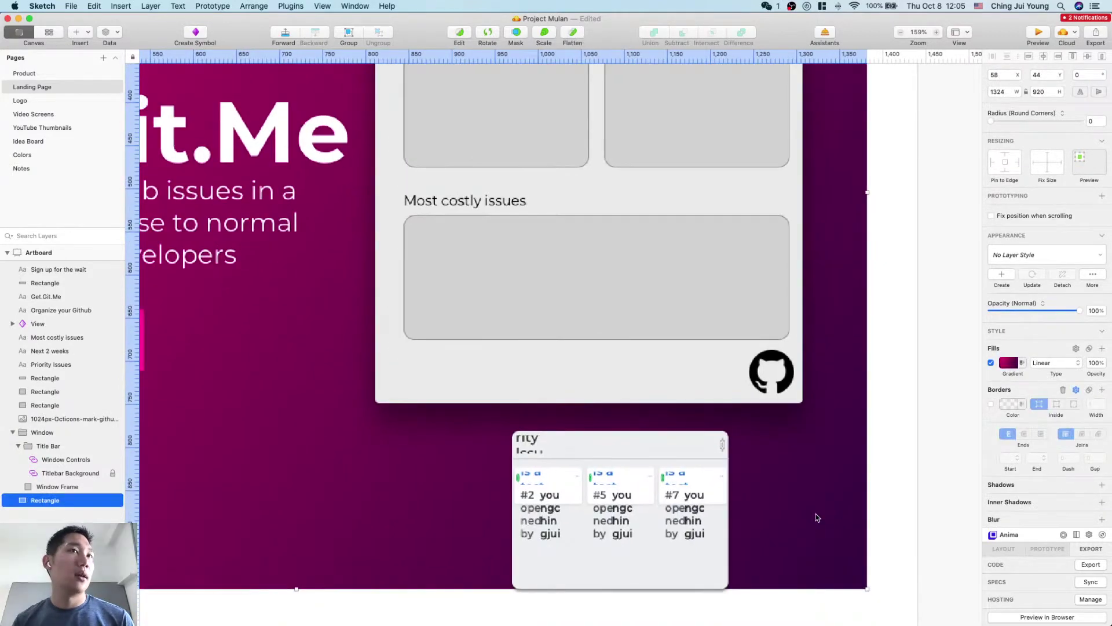
scroll(804, 462, up, 4)
scroll(586, 415, down, 2)
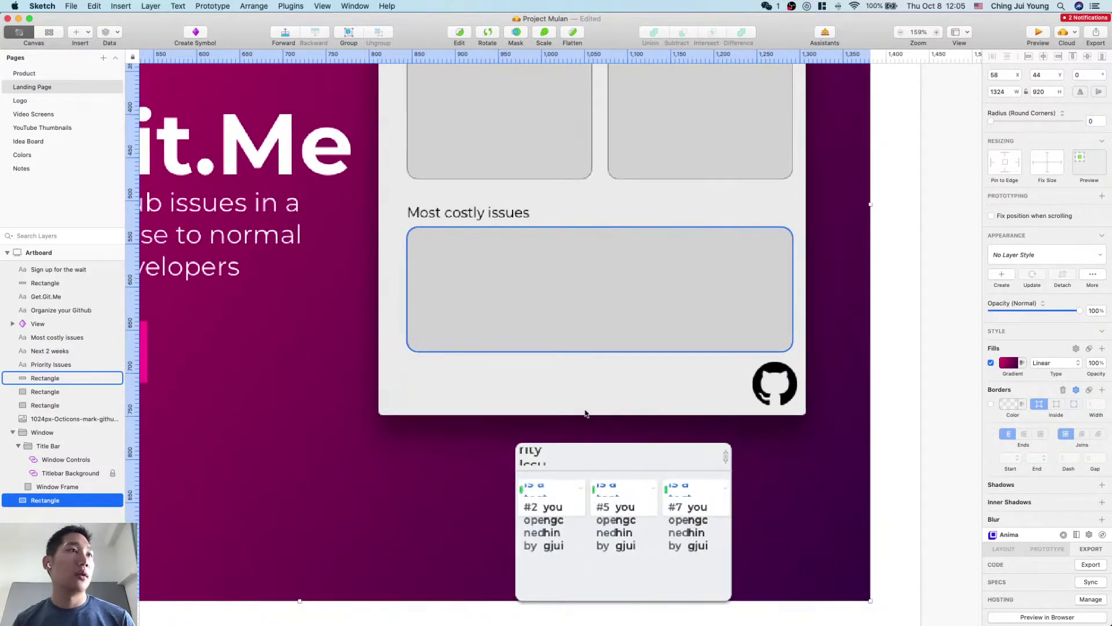
scroll(586, 413, left, 1)
scroll(585, 413, up, 3)
scroll(585, 413, left, 1)
key(r)
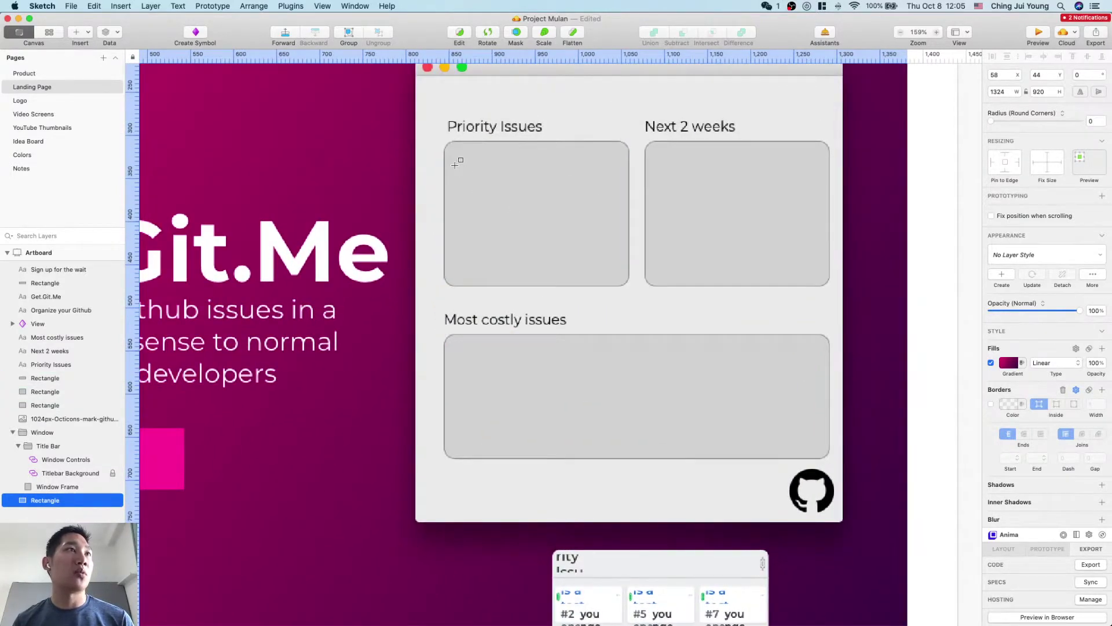
drag(455, 164, 542, 198)
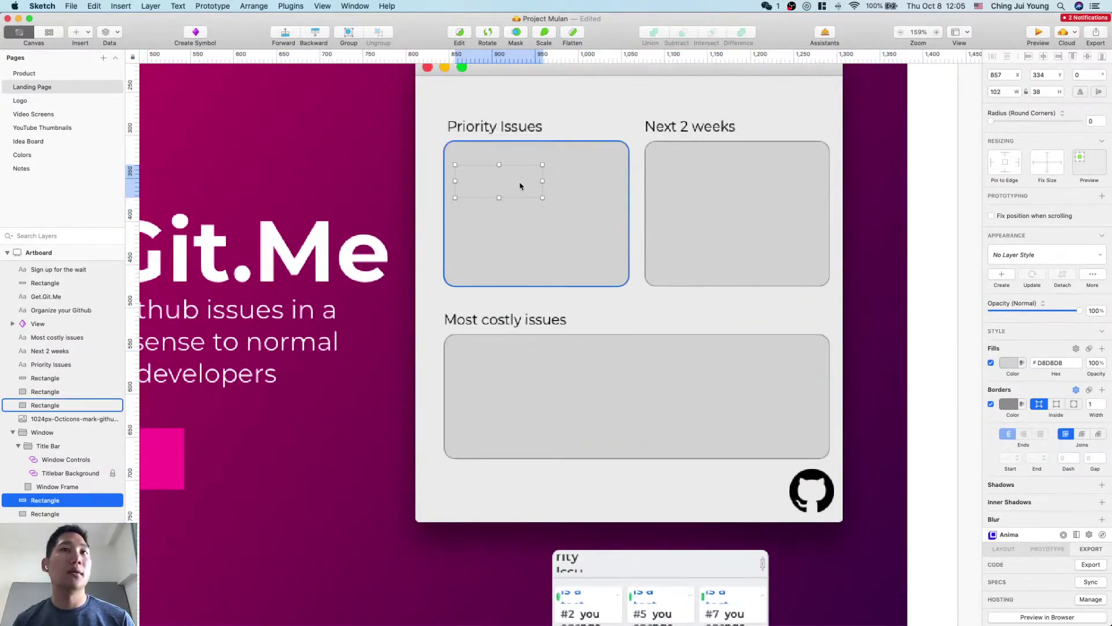
Step: Bring the new rectangle to the front and style it as a card with an FFFFFF fill, no border, corner radius 5 and a shadow
click(1011, 363)
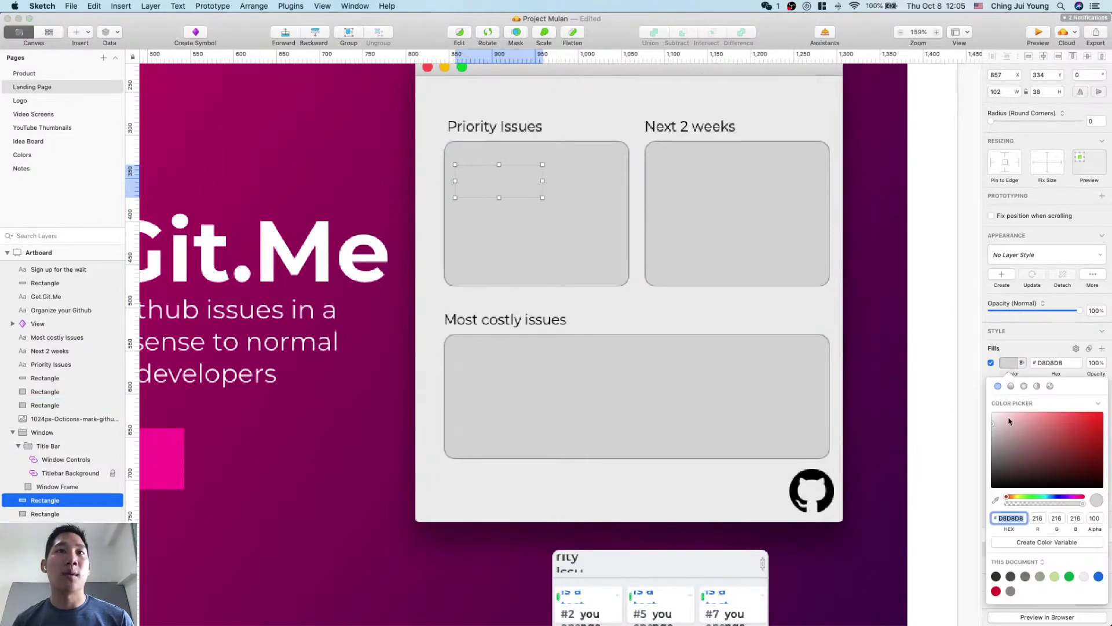
key(Escape)
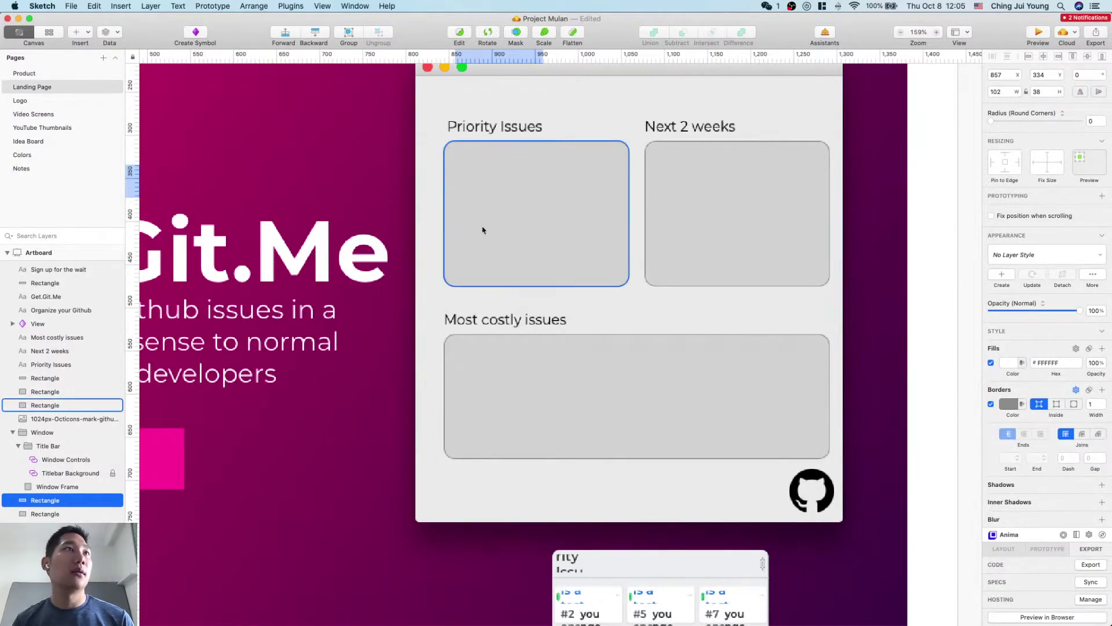
key(ctrl+alt+super+Up)
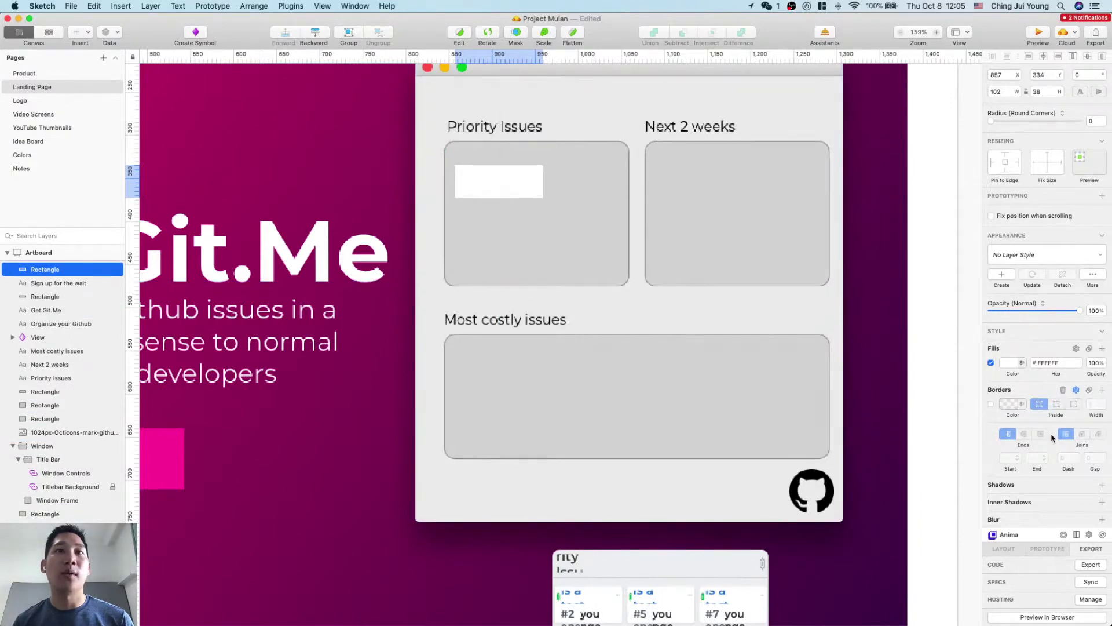
click(1100, 487)
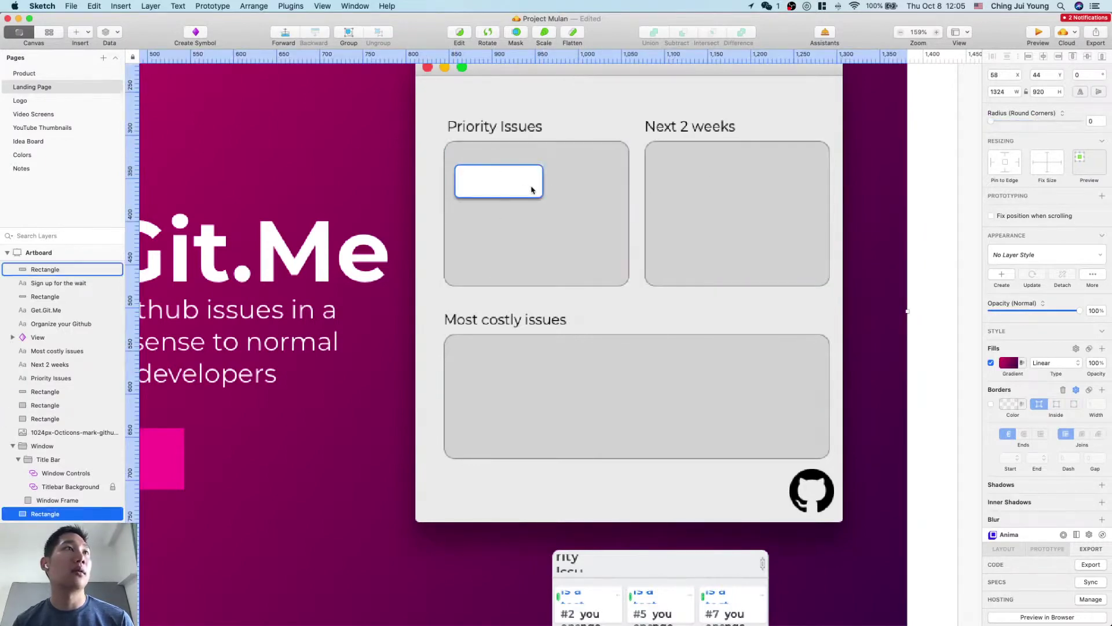
Step: Move the white card to X 854, Y 321, narrow it to about 89, and place a duplicate beside it
mouse_move(523, 189)
mouse_down()
mouse_move(529, 175)
mouse_move(602, 173)
mouse_move(529, 170)
mouse_up()
click(519, 172)
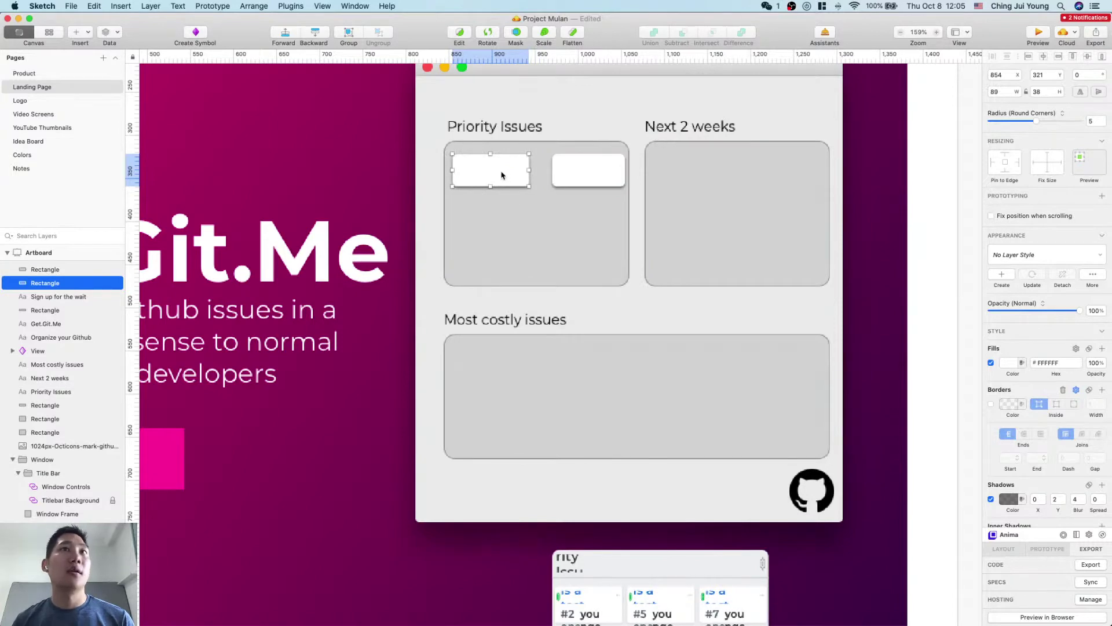
Step: Set both Priority Issues cards to a width of 90 and shift the second one closer so it fits within the box
click(544, 152)
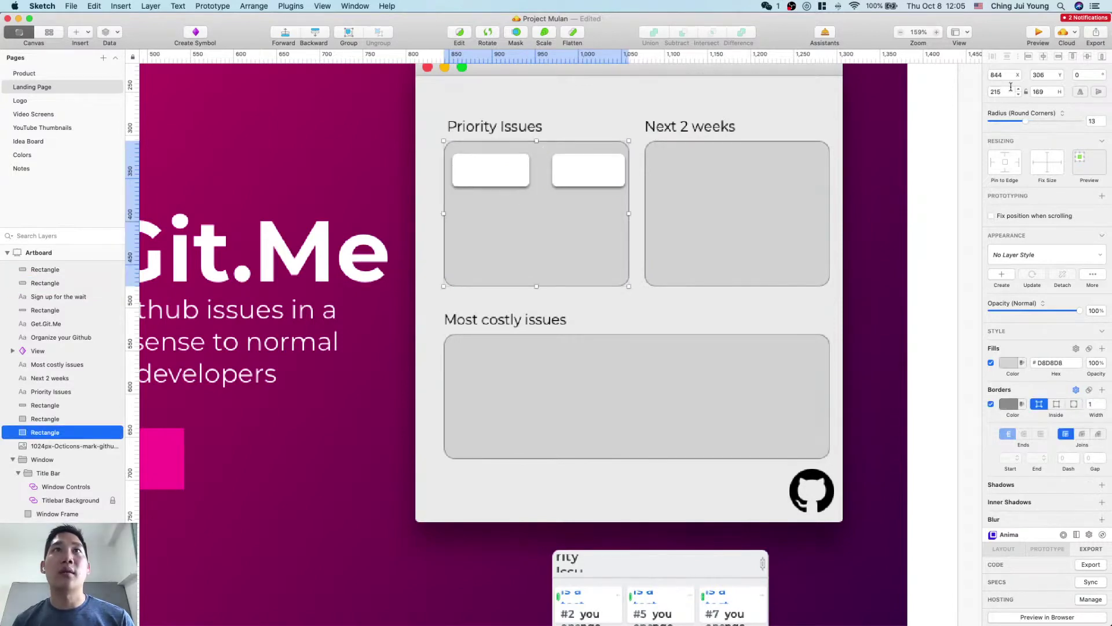
click(505, 172)
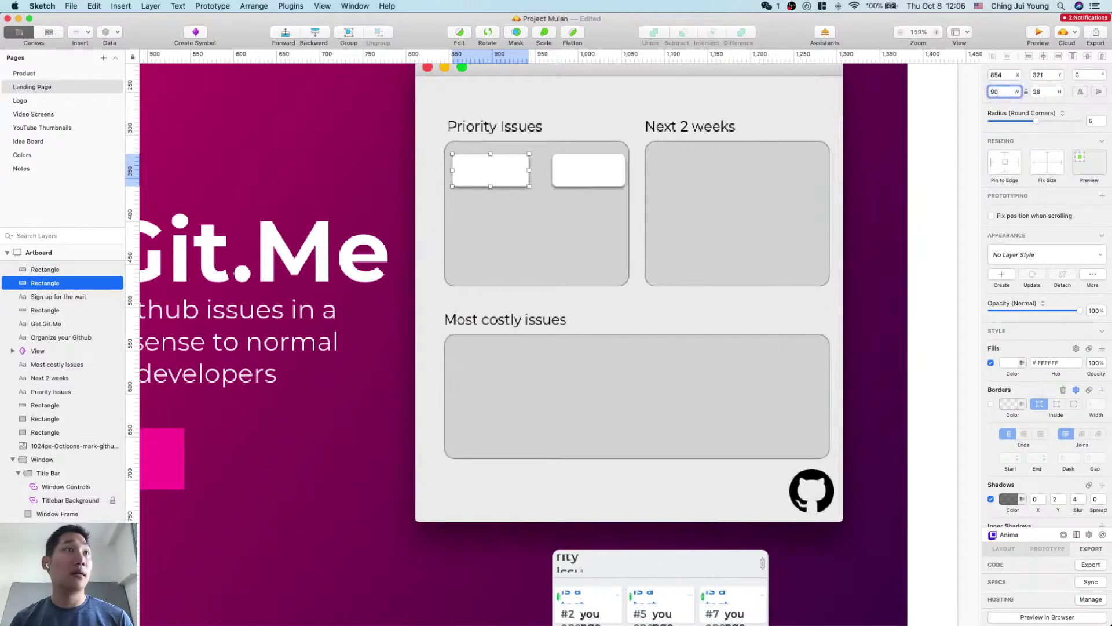
text(90)
click(579, 171)
click(579, 171)
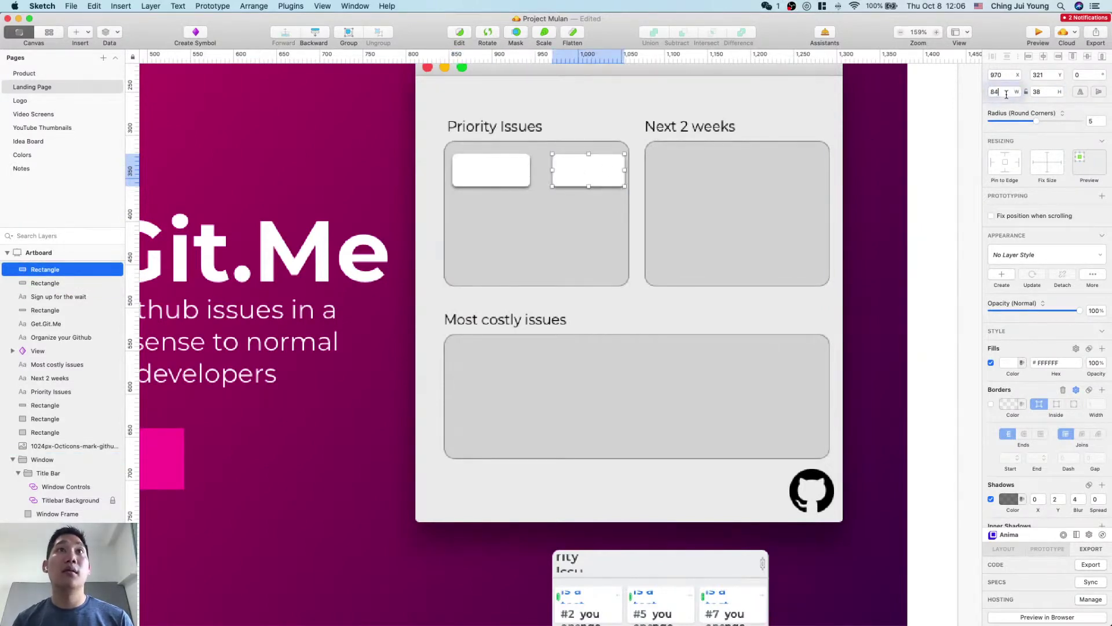
click(514, 206)
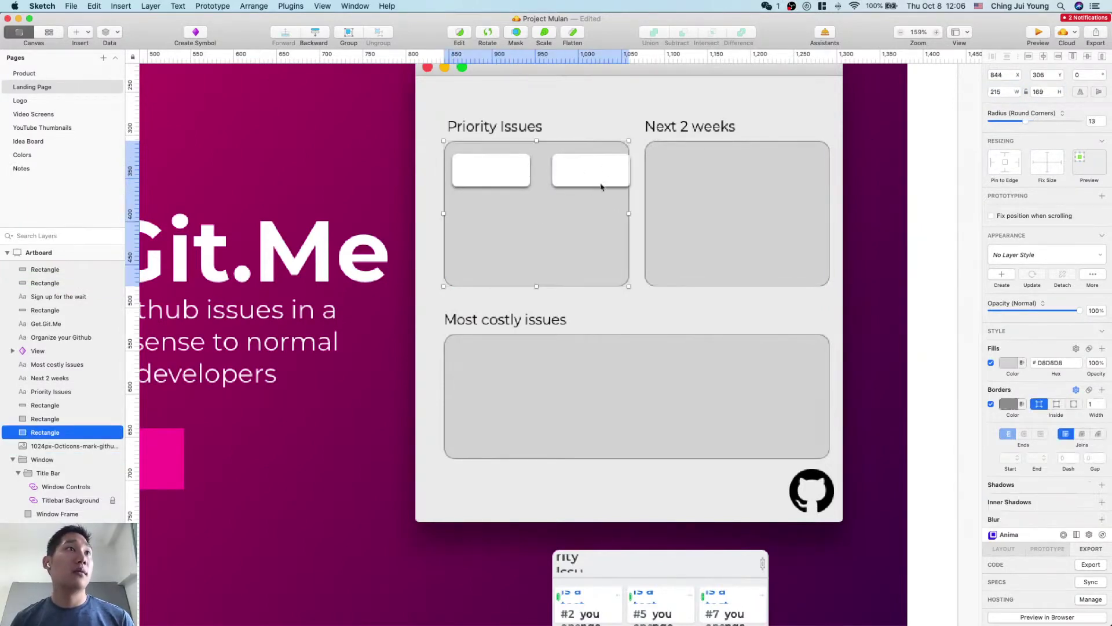
drag(609, 175, 599, 178)
click(596, 253)
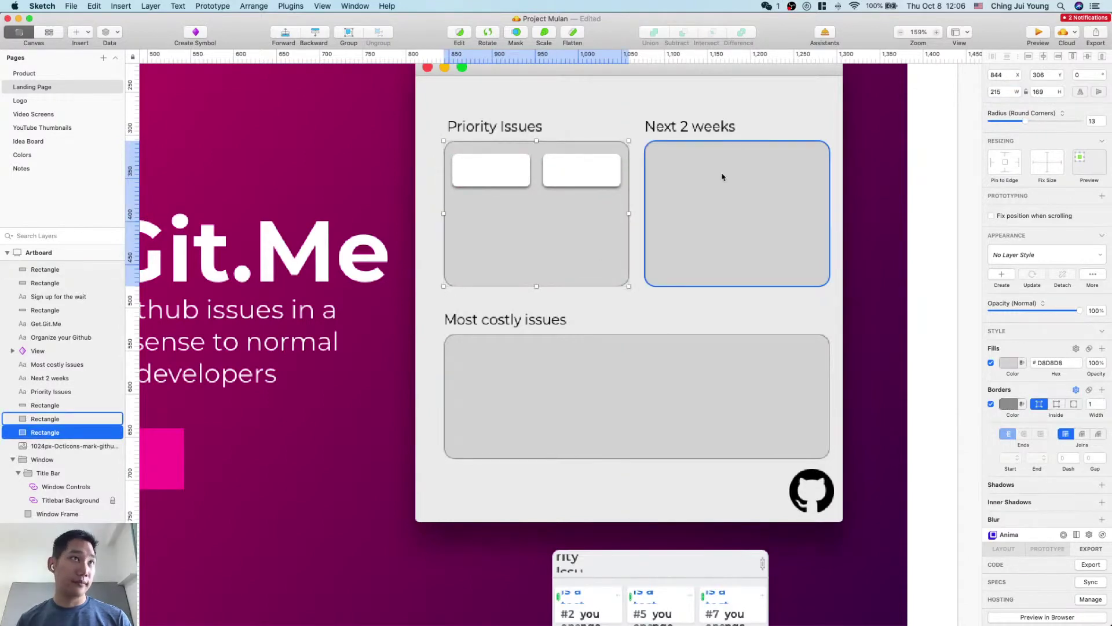
Step: Duplicate the first Priority Issues card straight below itself at Y 377, leaving an 18 gap
scroll(722, 177, up, 3)
click(509, 215)
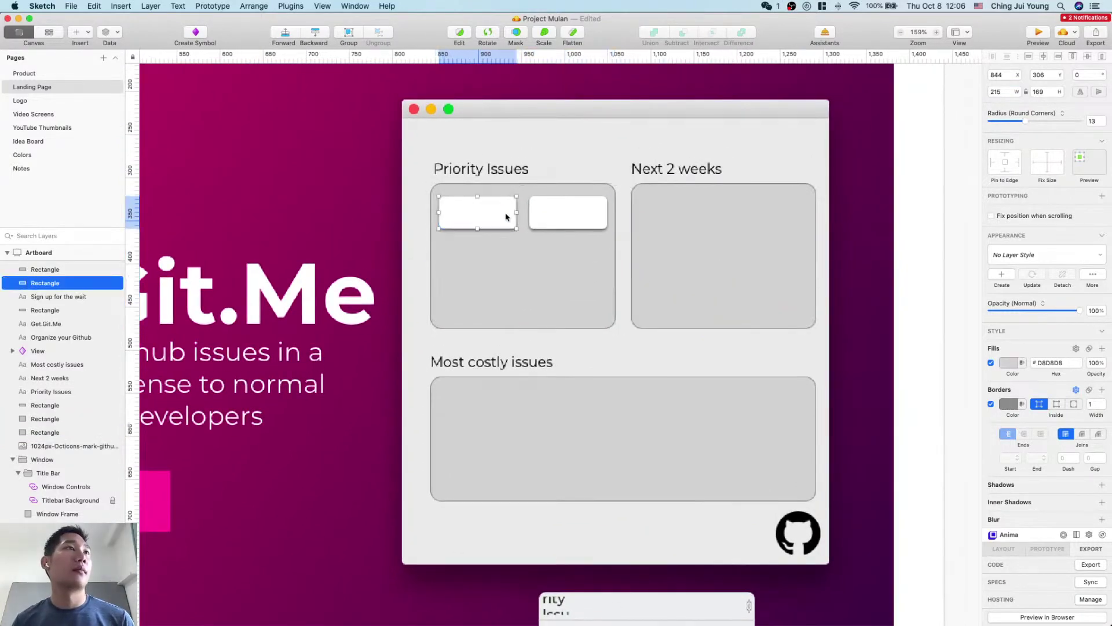
shift+click(568, 223)
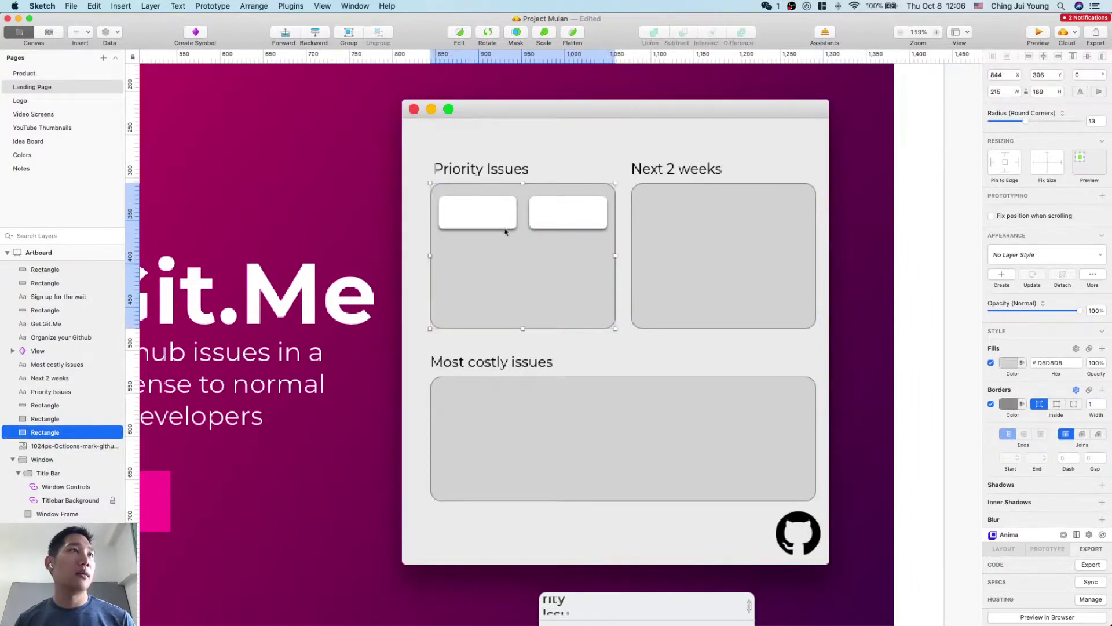
drag(509, 221, 503, 260)
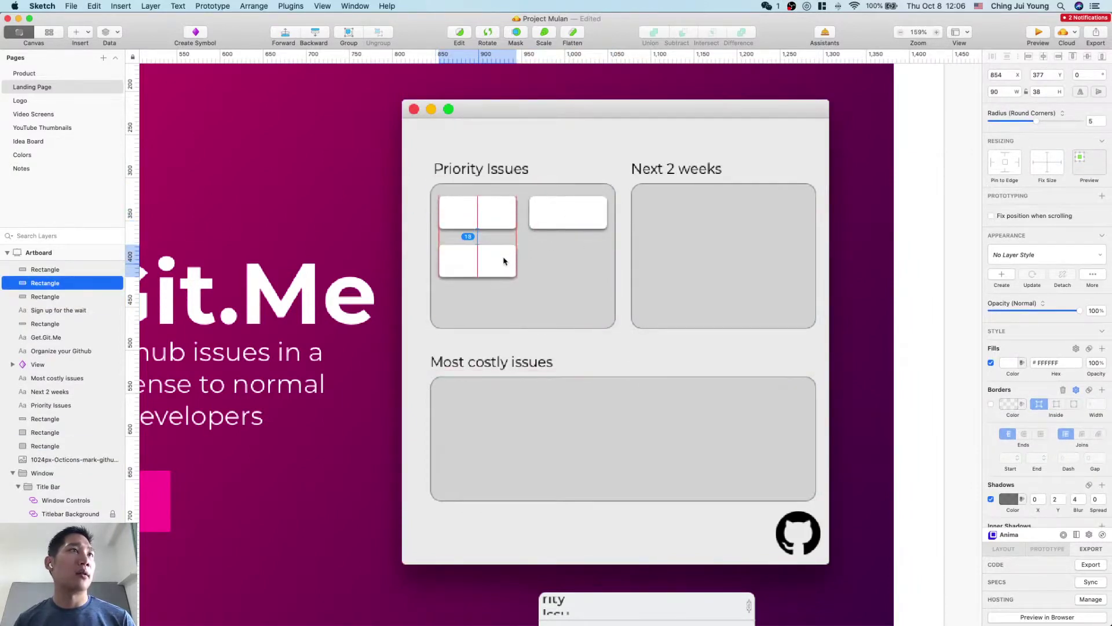
Step: Group the three Priority Issues cards and place a duplicate of the group in the Next 2 weeks box at X 1092
shift+click(498, 220)
shift+click(568, 218)
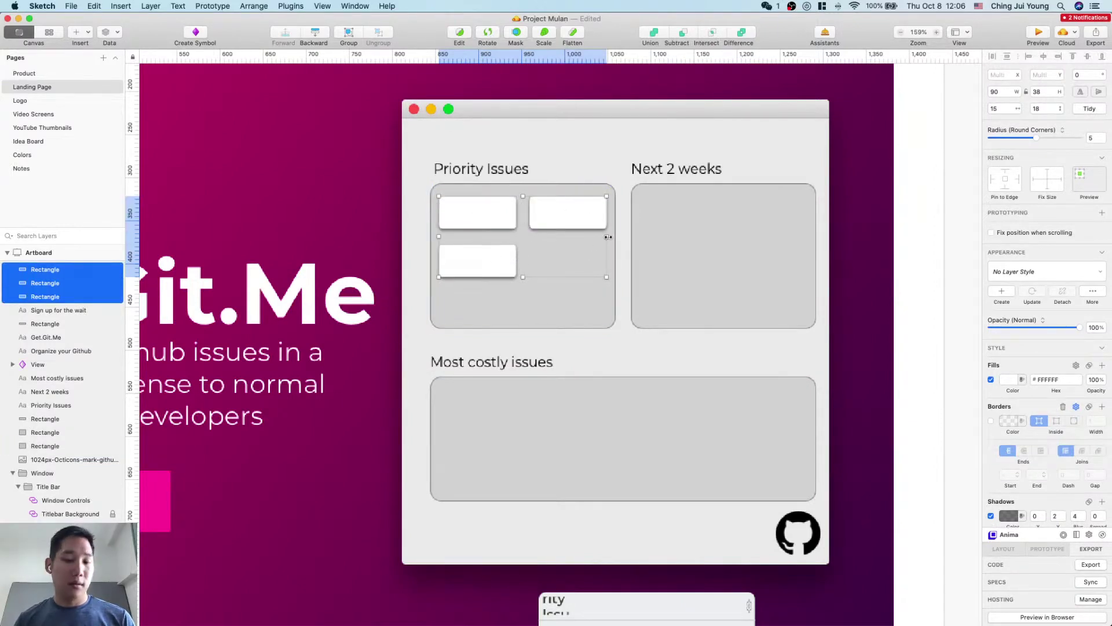
key(super+g)
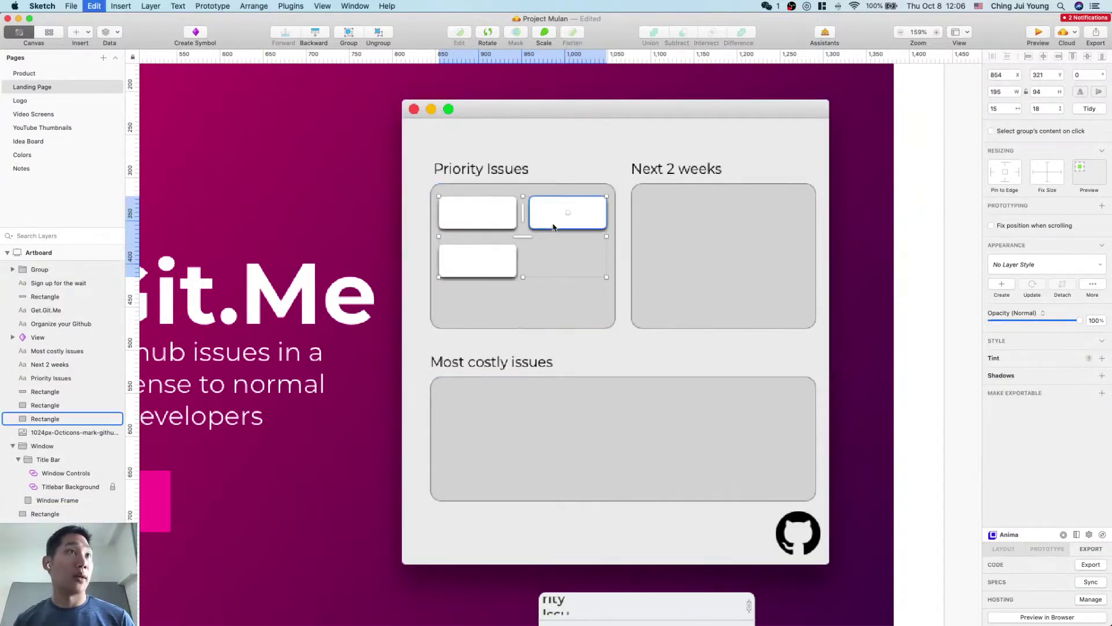
drag(575, 219, 770, 221)
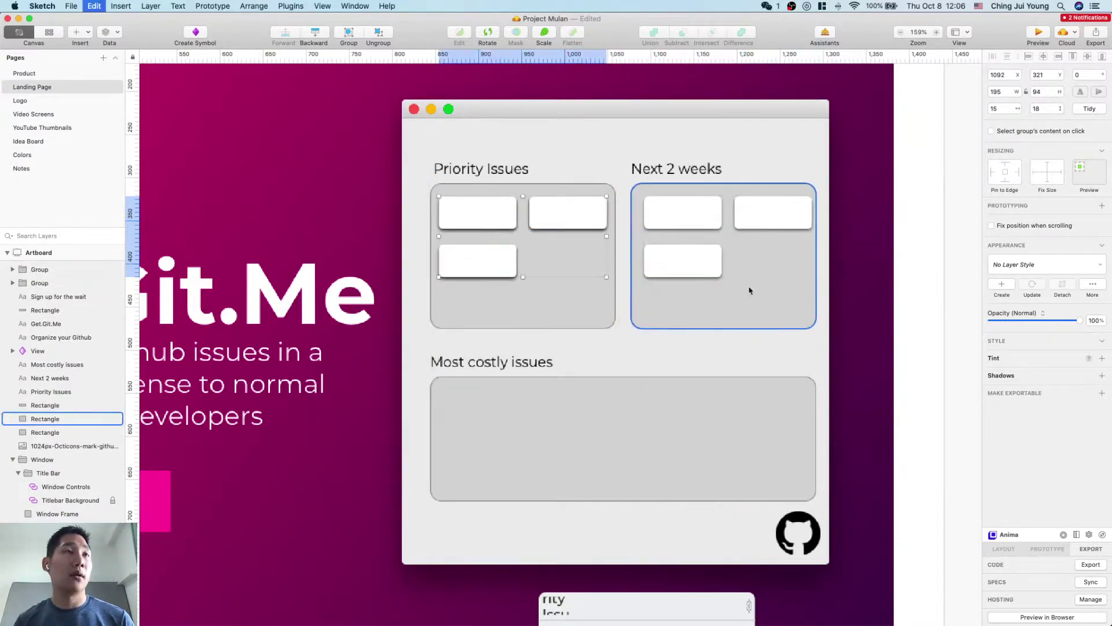
Step: Duplicate the Priority Issues card group straight down into the left side of the Most costly issues box
click(565, 212)
drag(566, 212, 599, 414)
click(625, 454)
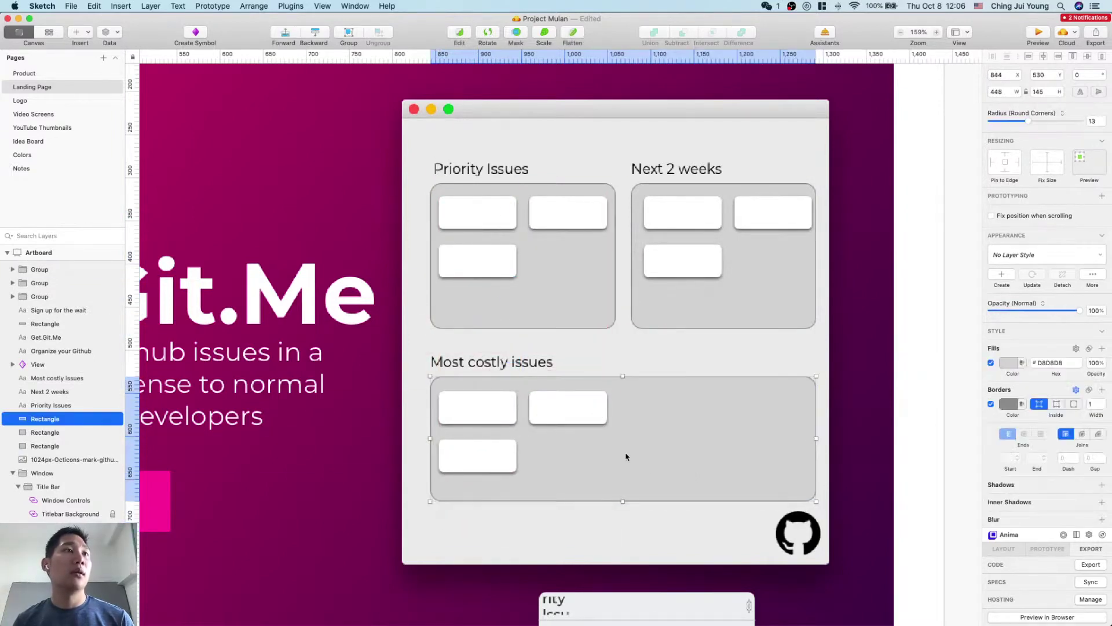
Step: Ungroup the Most costly issues cards and duplicate the upper second card below itself at Y 603
click(594, 416)
key(super+shift+g)
click(601, 412)
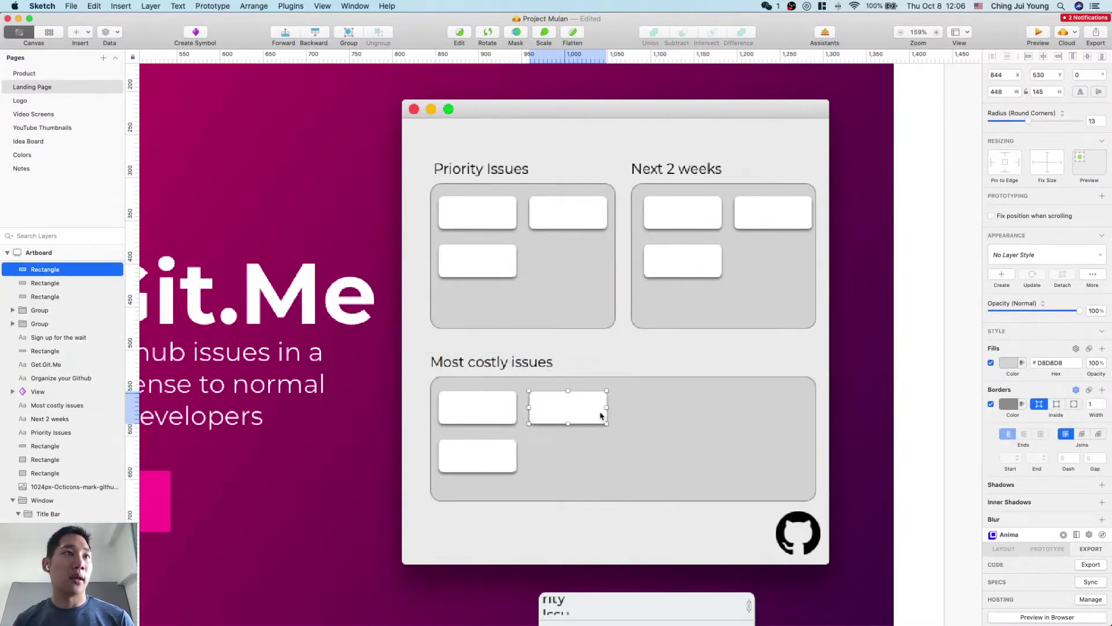
drag(597, 430, 597, 478)
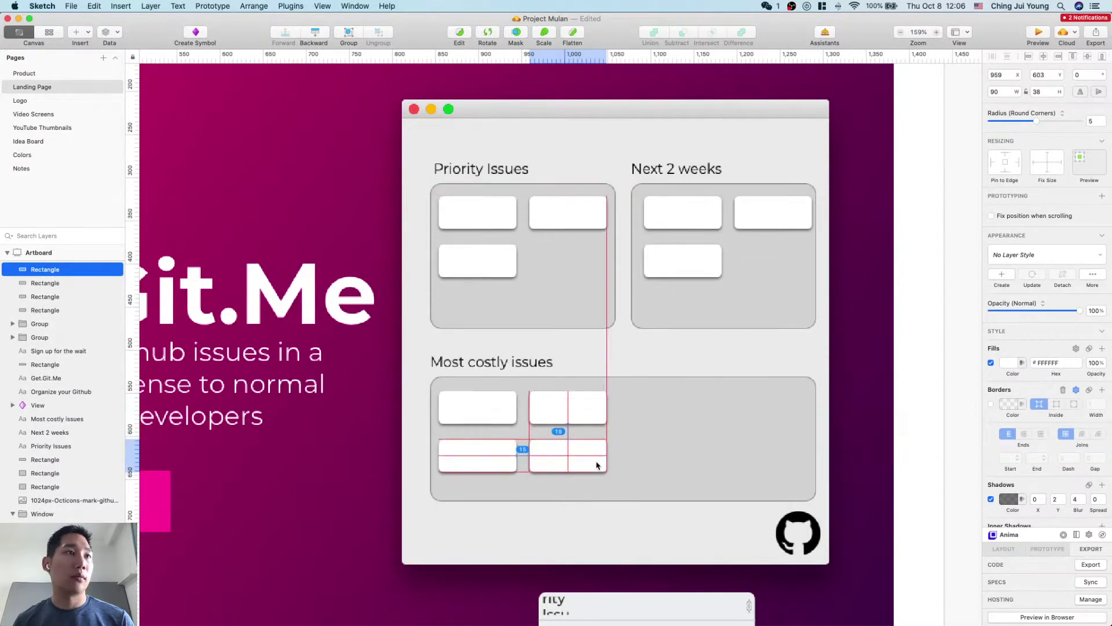
Step: Duplicate the second-column cards in the Most costly issues box to the right, forming a third column of two cards
click(596, 410)
drag(596, 410, 690, 410)
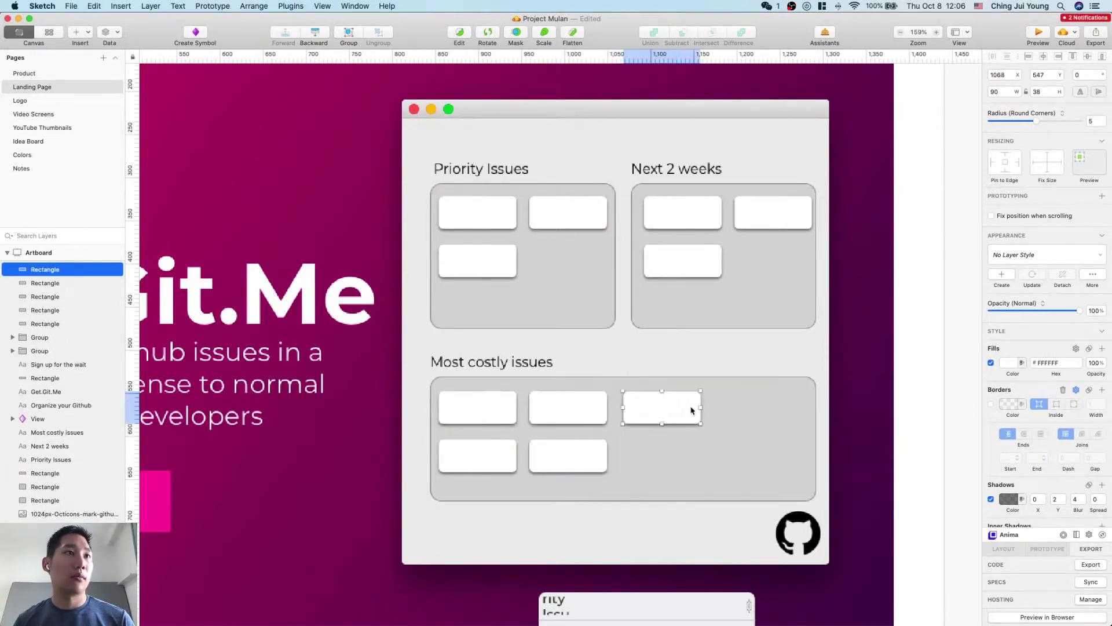
click(575, 423)
drag(575, 423, 672, 462)
click(718, 454)
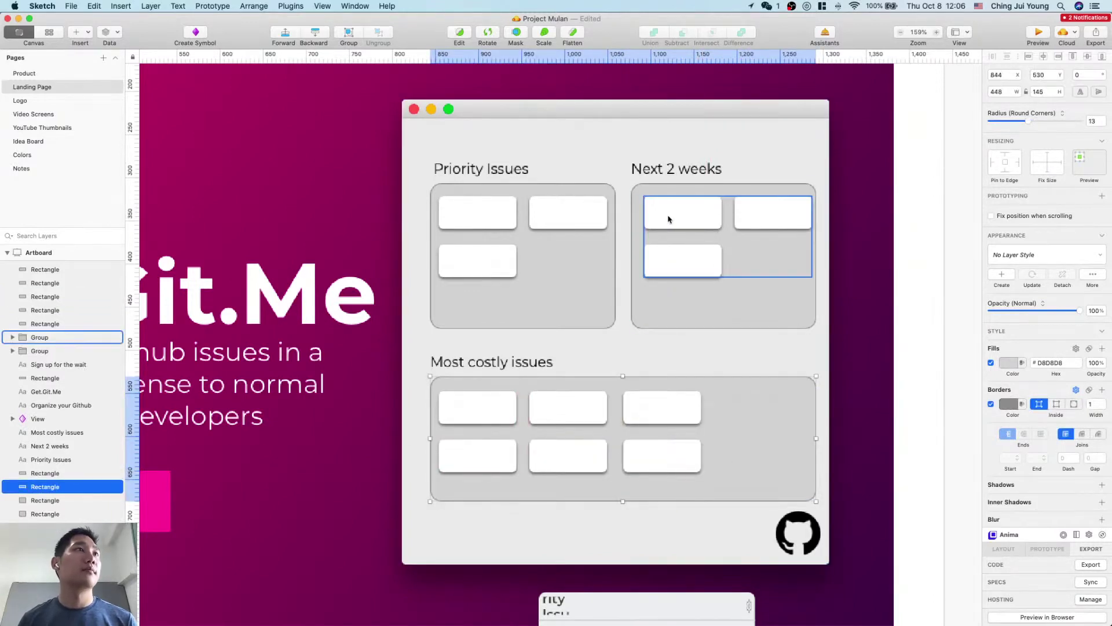
Step: Ungroup the Next 2 weeks cards, duplicate the upper second card below itself at Y 377, and add a duplicate in the third row's first column
click(850, 255)
click(785, 216)
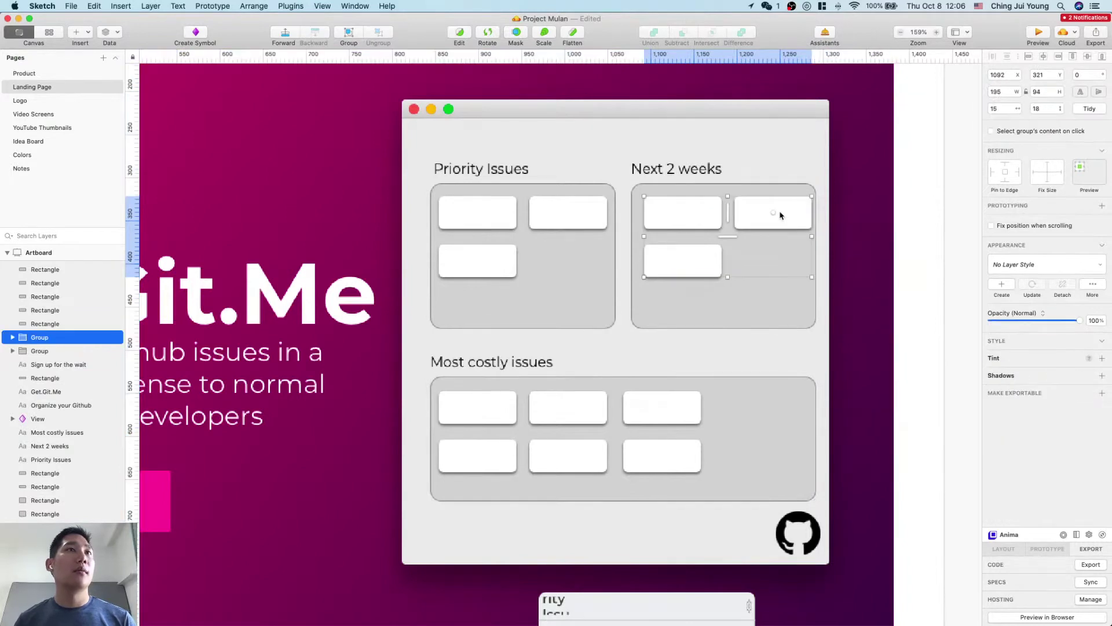
click(789, 215)
drag(789, 215, 794, 258)
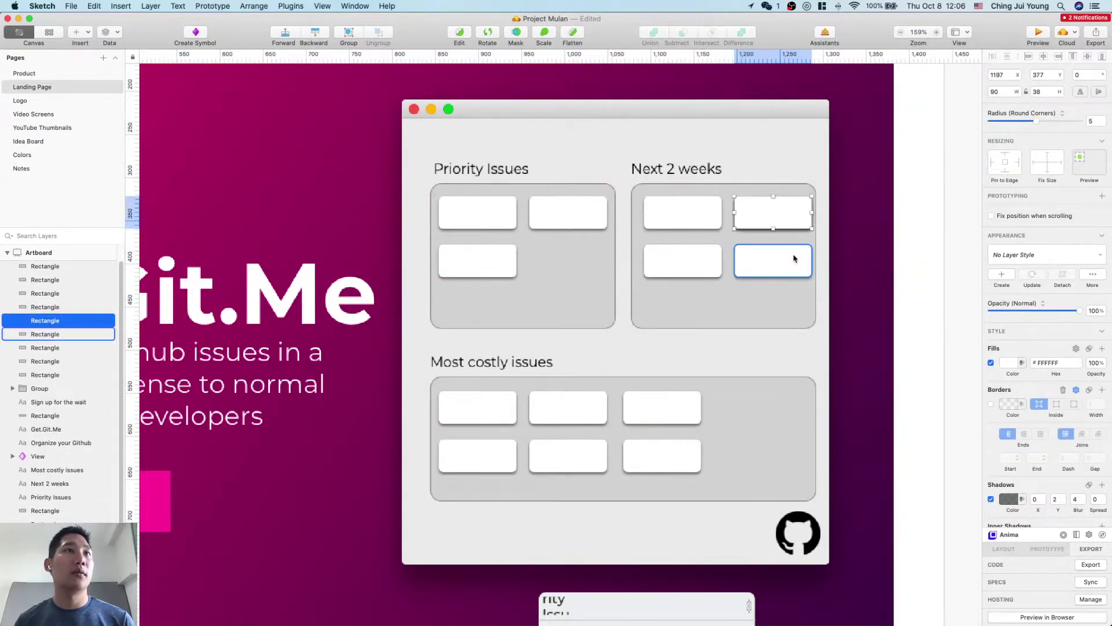
drag(810, 214, 705, 314)
click(832, 316)
Step: Enlarge the Next 2 weeks box to 188 high from Y 298 and extend the Priority Issues box downward to 177 high
click(775, 303)
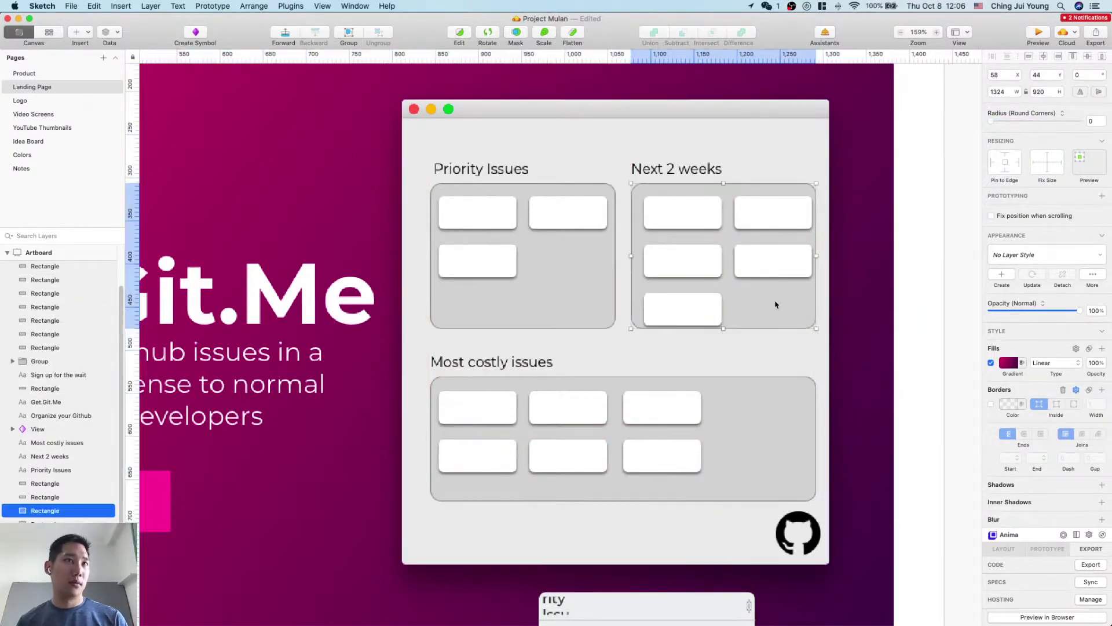
click(583, 303)
click(719, 208)
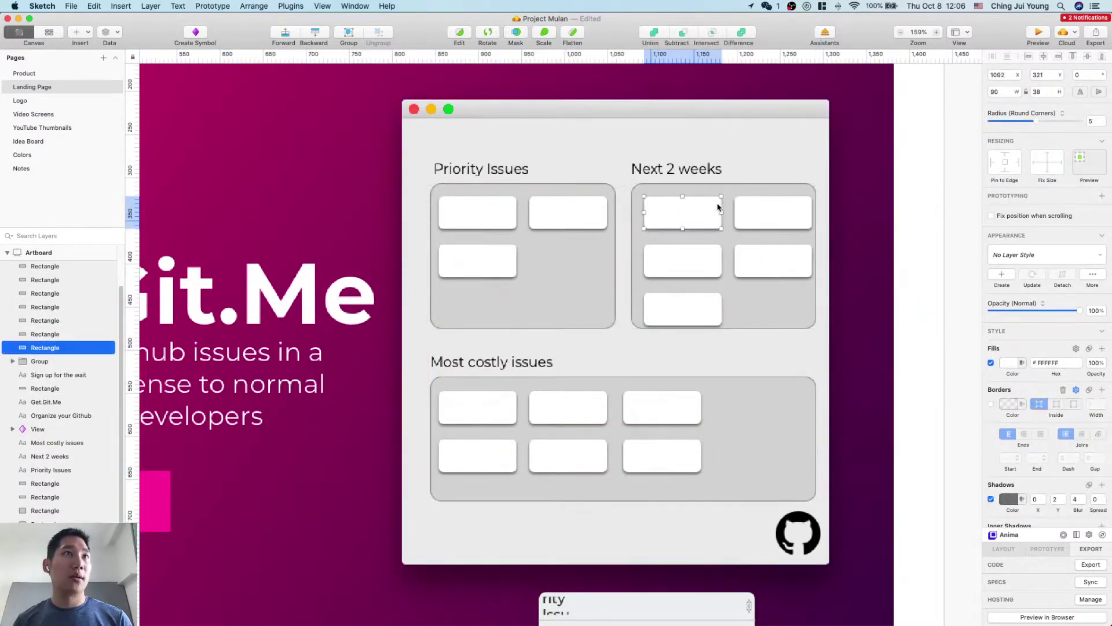
click(747, 318)
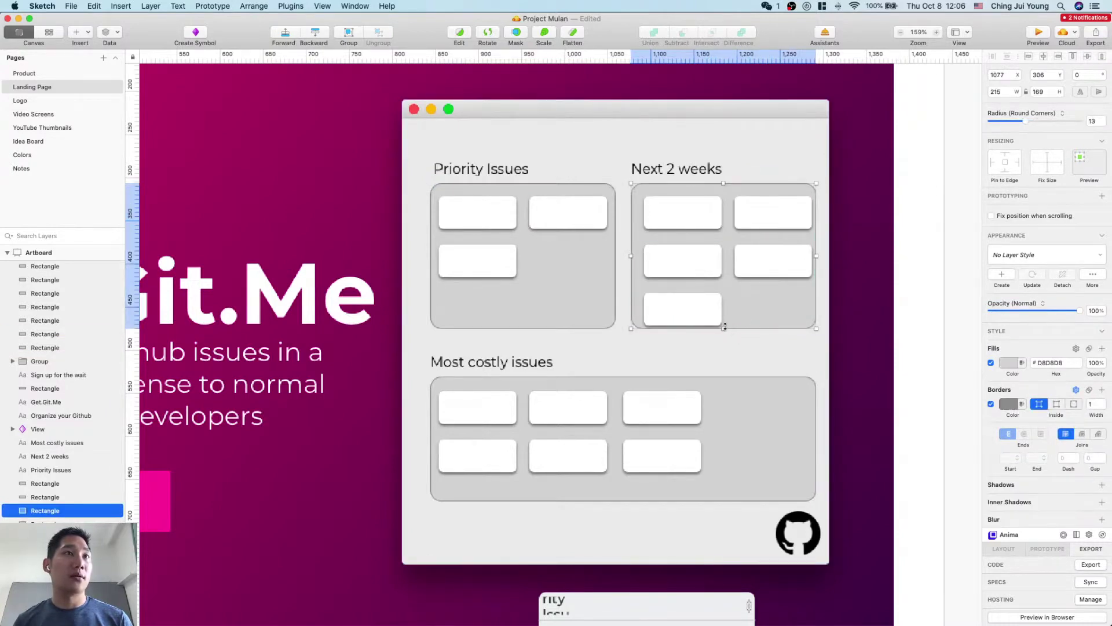
drag(724, 328, 723, 338)
key(alt)
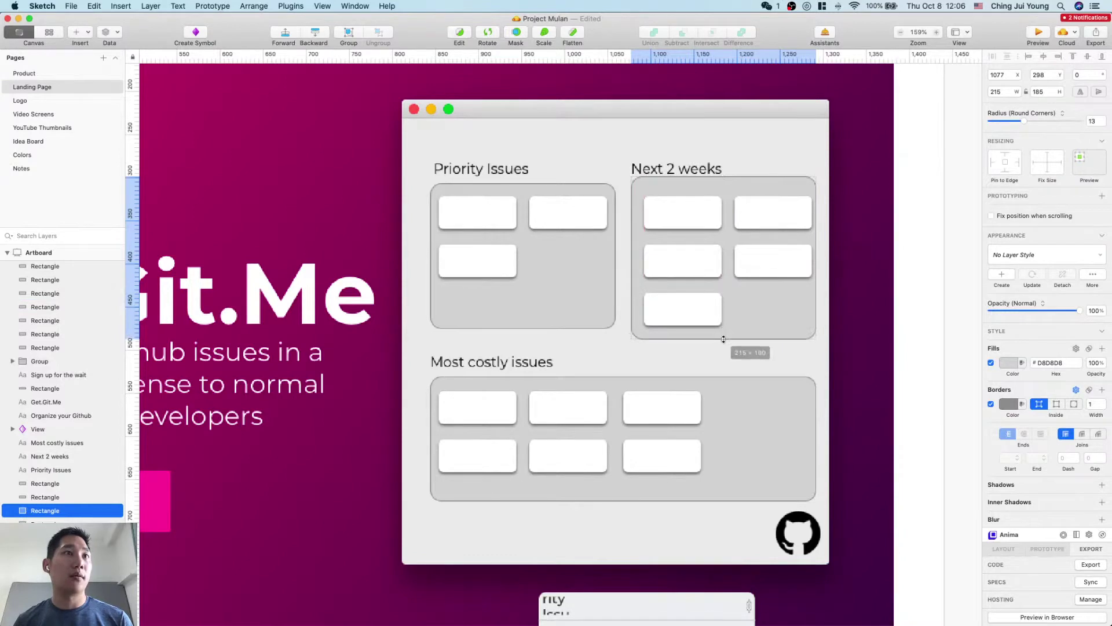
key(alt)
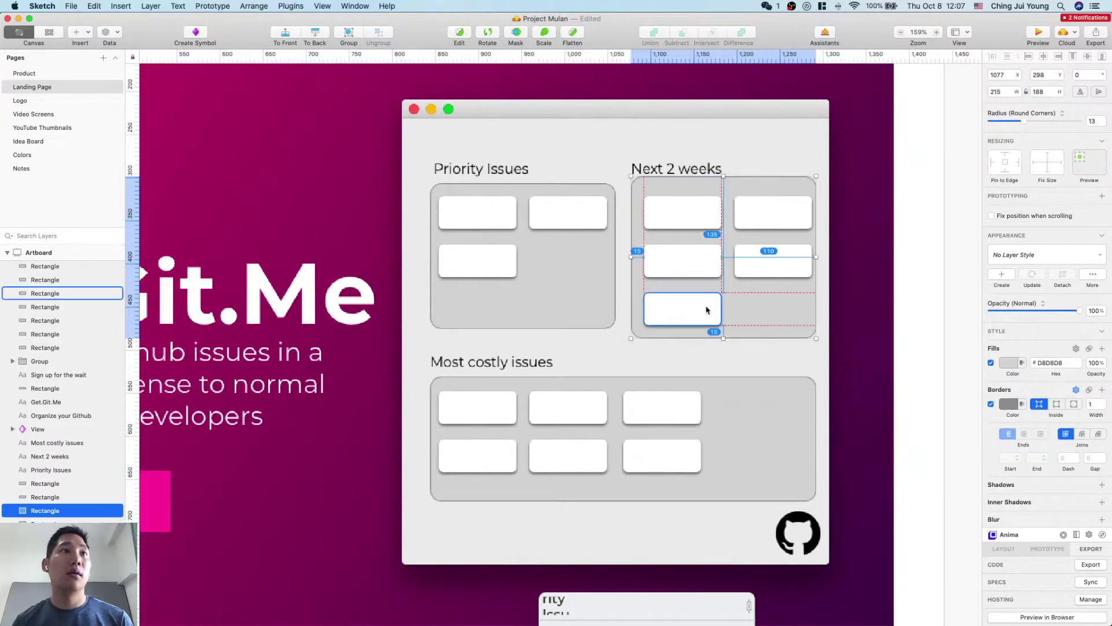
click(522, 324)
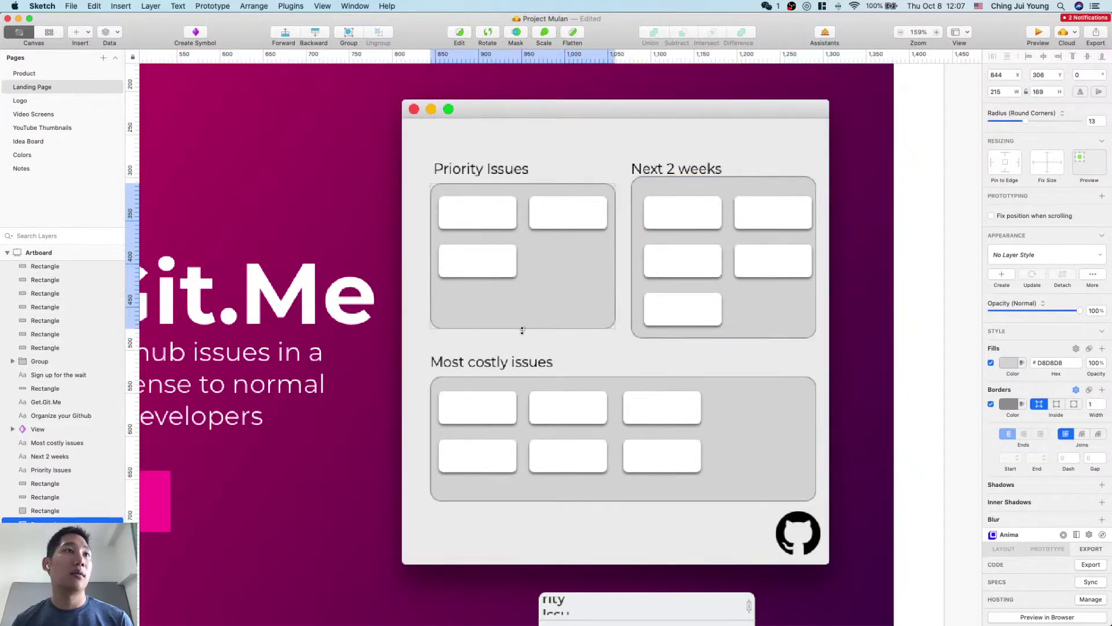
drag(522, 330, 522, 335)
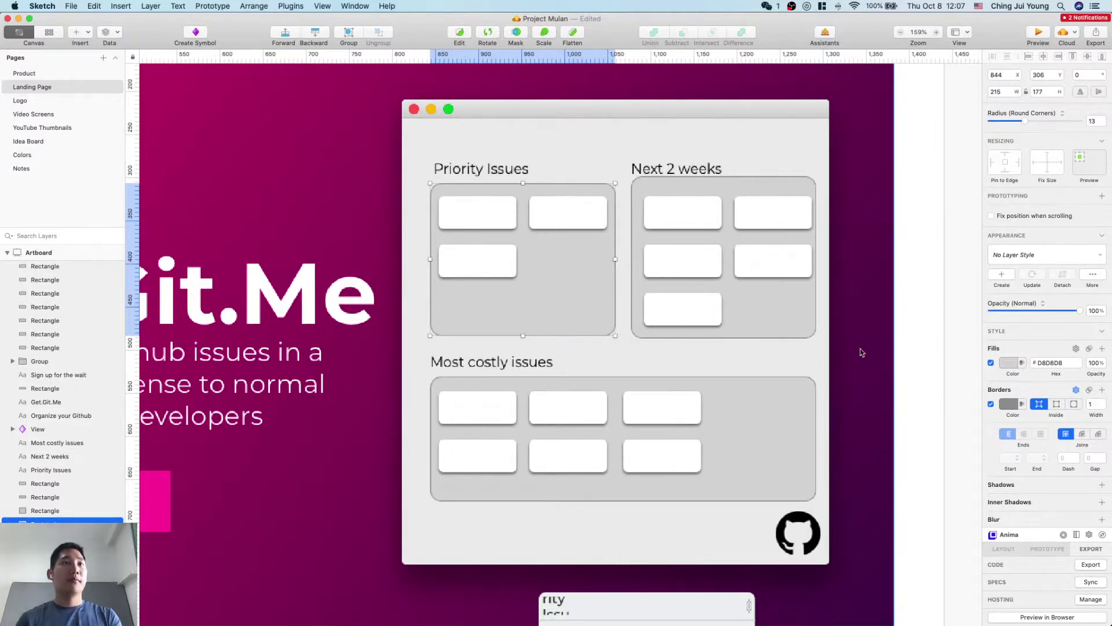
Step: Check the side margins of the Next 2 weeks cards and set their box's width to 225
click(773, 263)
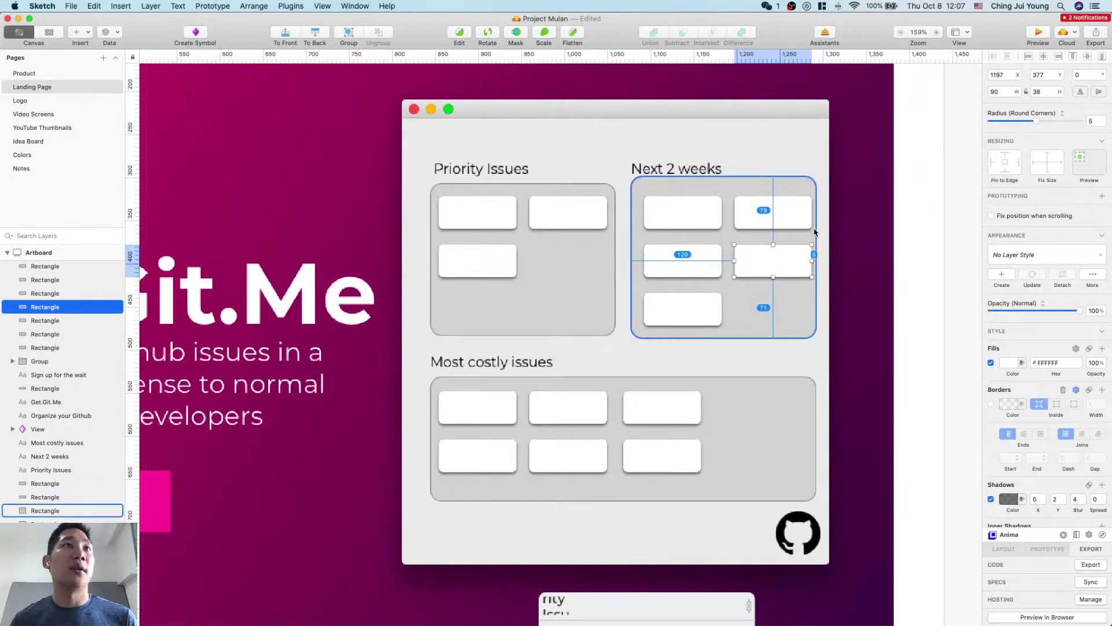
click(670, 211)
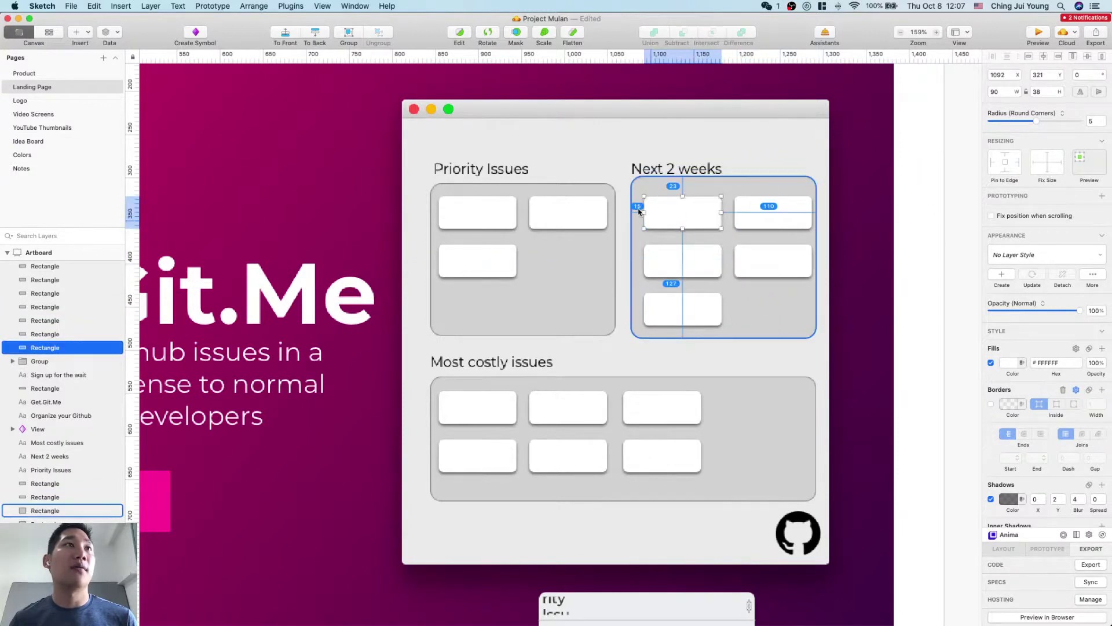
click(811, 240)
click(1006, 93)
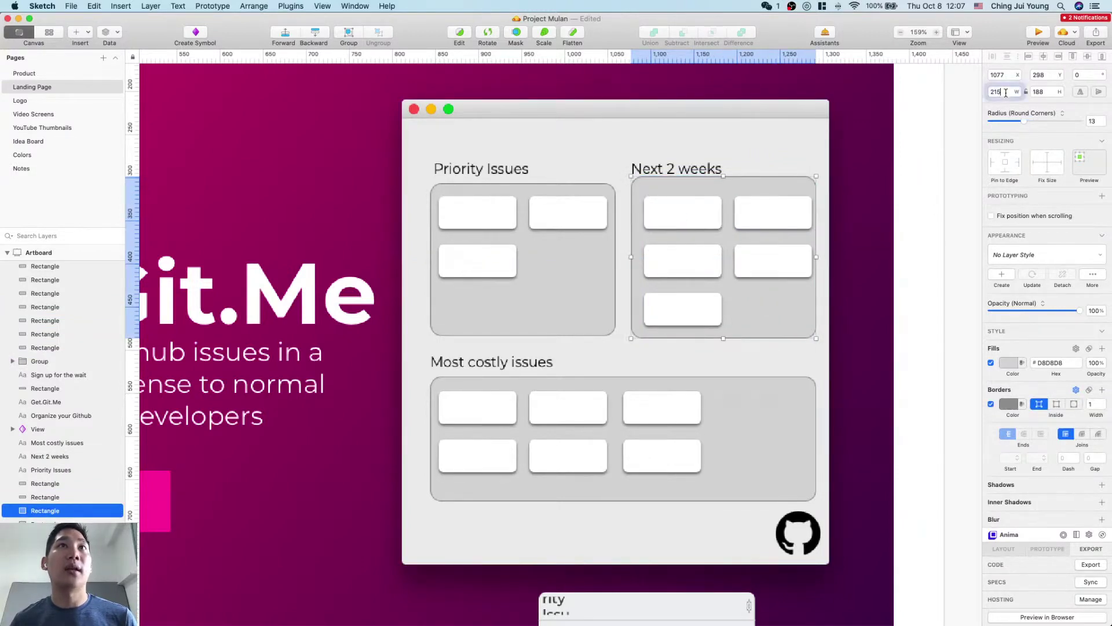
text(25)
key(Return)
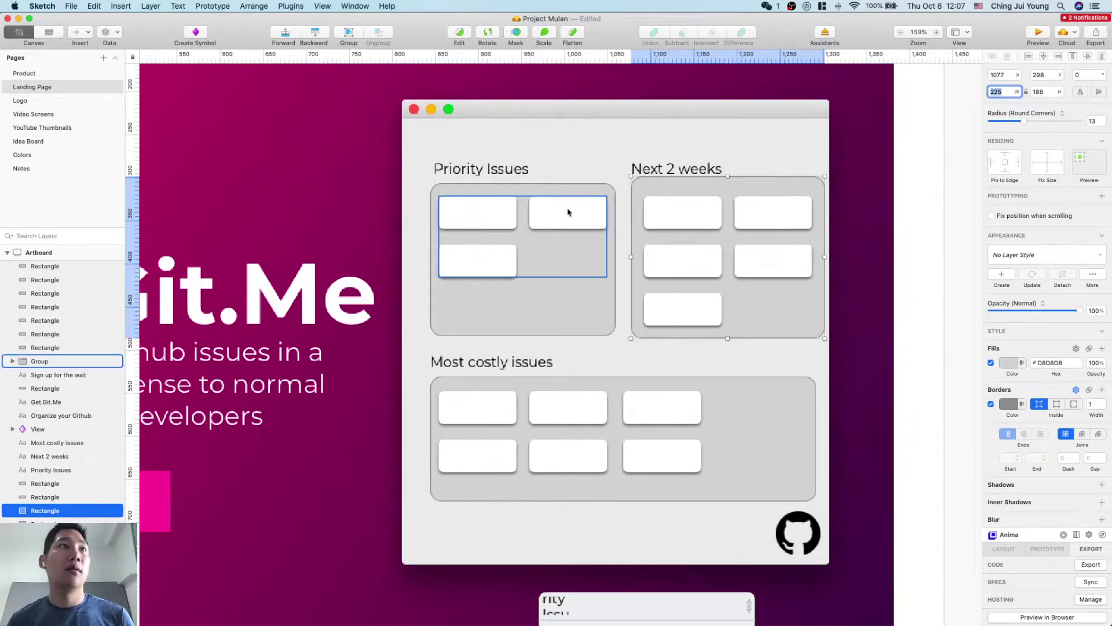
Step: Set the Priority Issues box's width to 225
click(572, 295)
text(2)
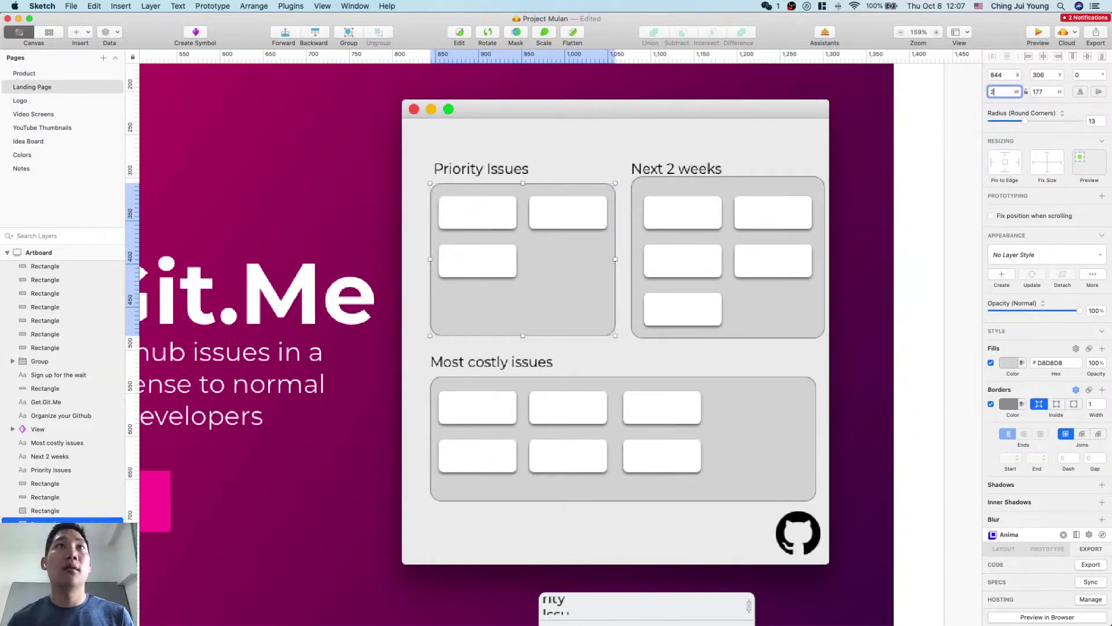
text(5)
key(Return)
click(561, 305)
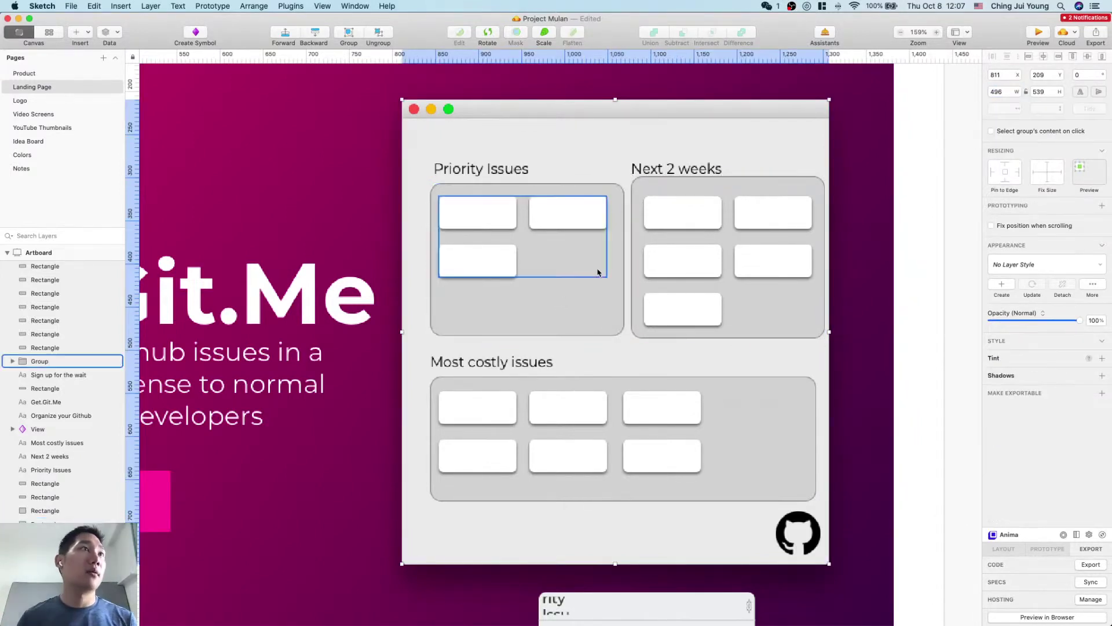
Step: Nudge the Priority Issues card group 5 px to the right within its box
click(489, 216)
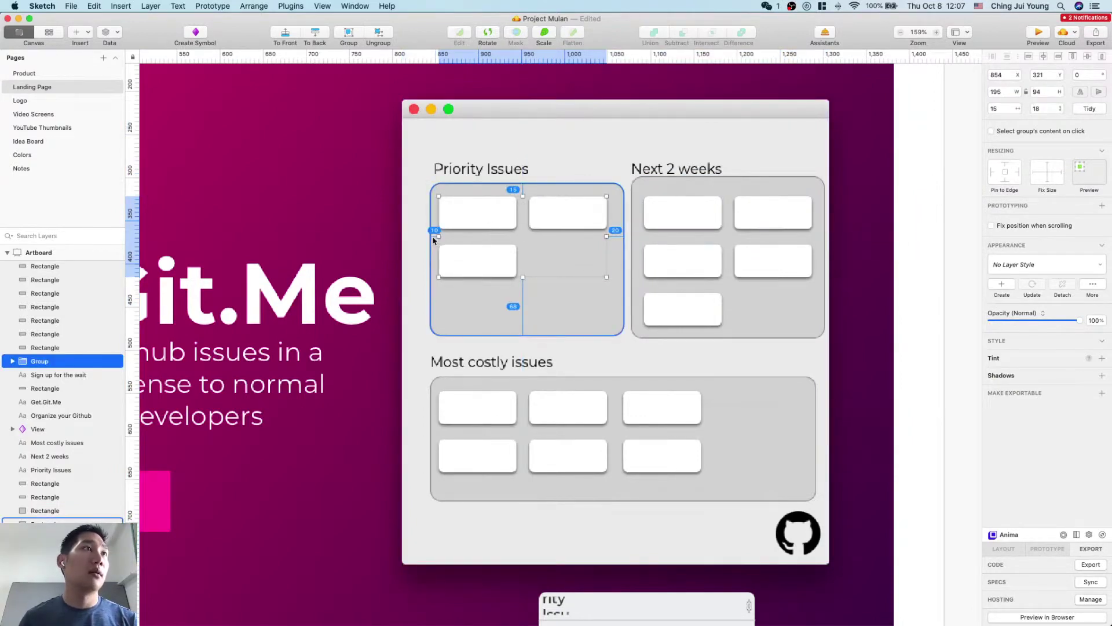
key(Right)
key(Right)
key(Right)
key(Right)
key(Right)
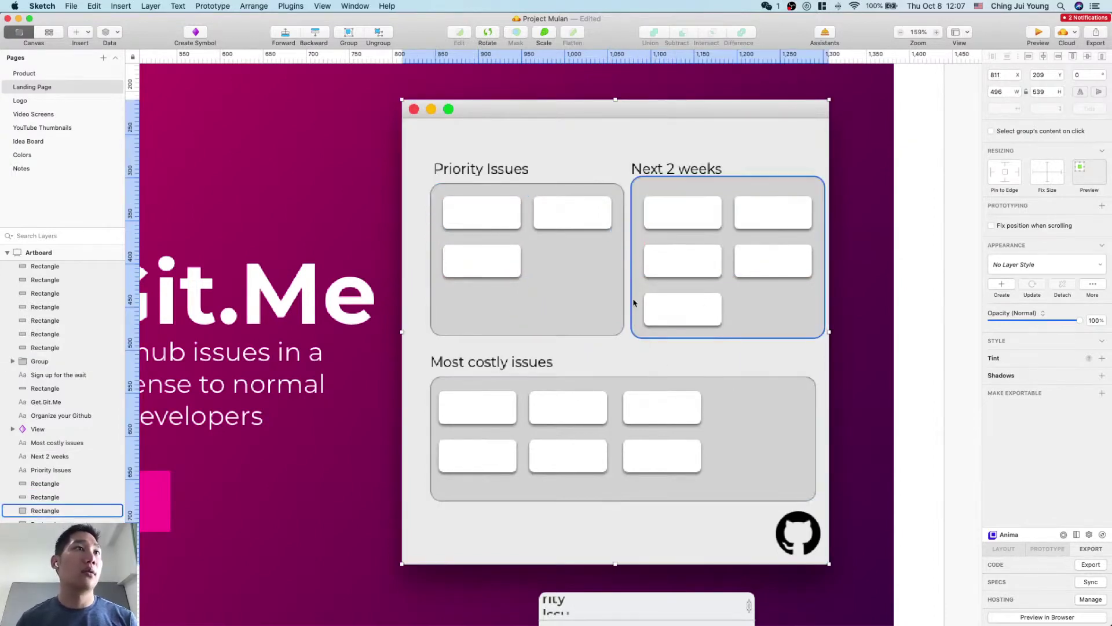
Step: Try to extend the Priority Issues box upward to Y 299 with a height of 184
click(607, 305)
drag(527, 183, 527, 178)
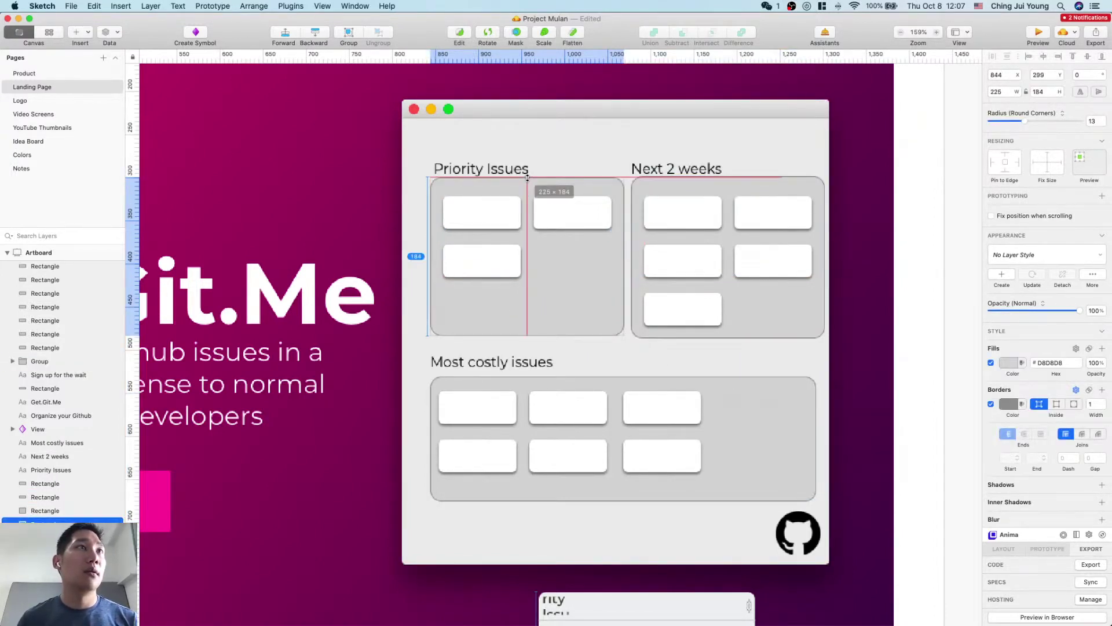
key(alt)
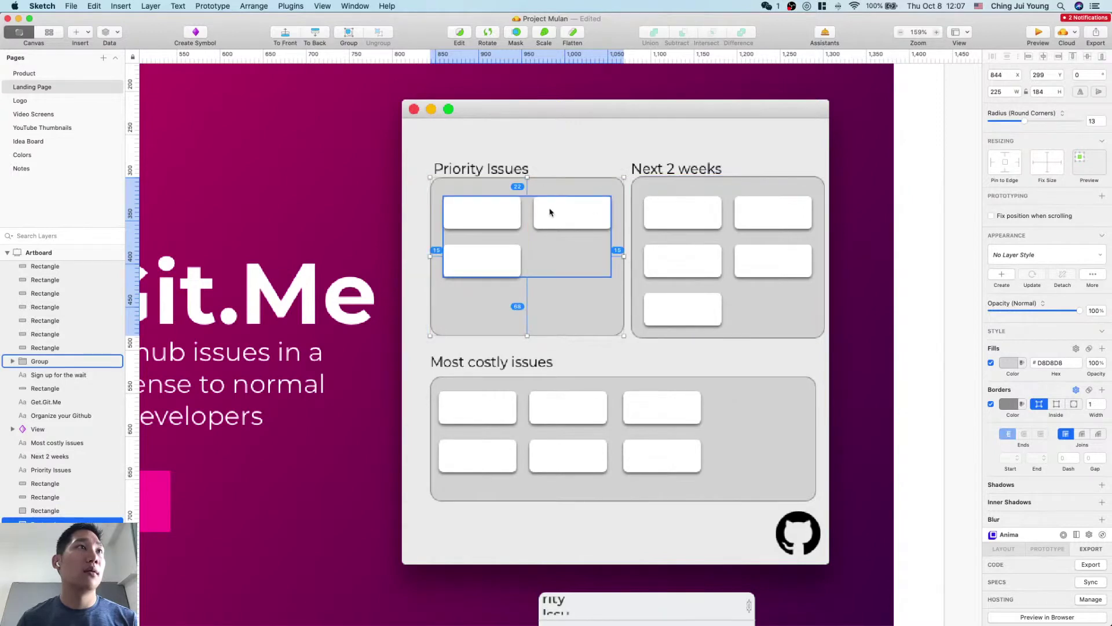
click(637, 185)
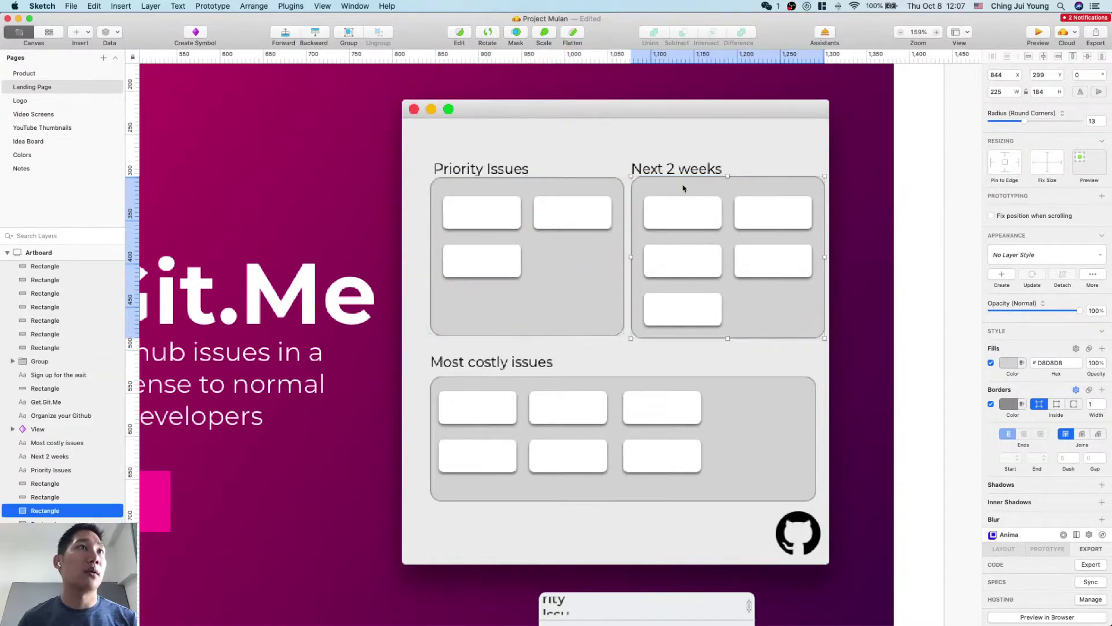
key(super+z)
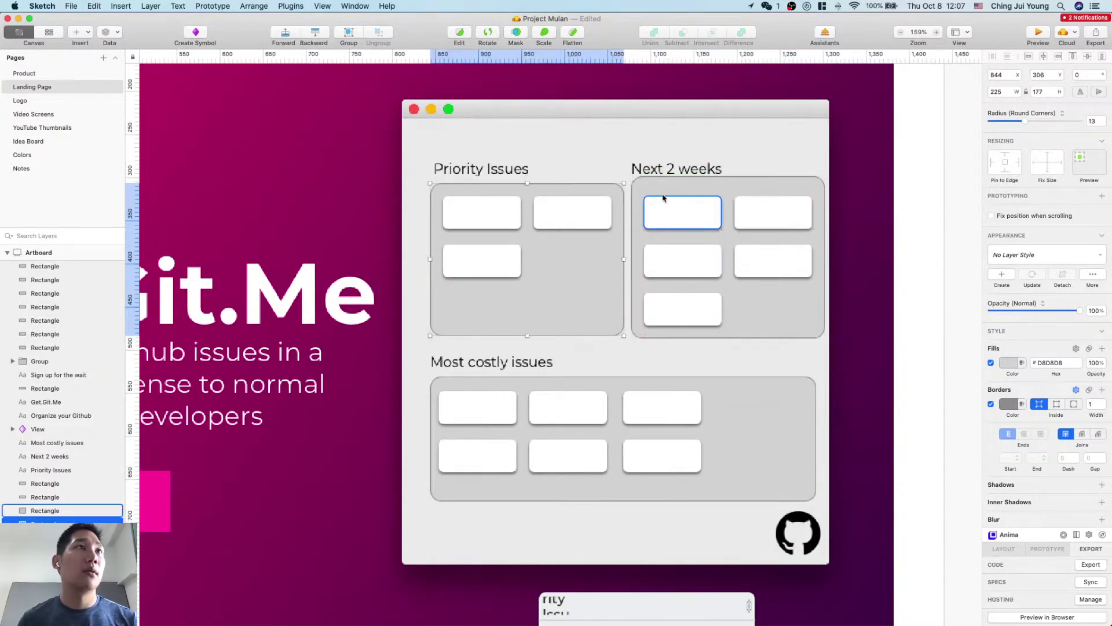
Step: Lower the Next 2 weeks box's upper edge to Y 306 and group the Priority Issues box with its cards
click(727, 188)
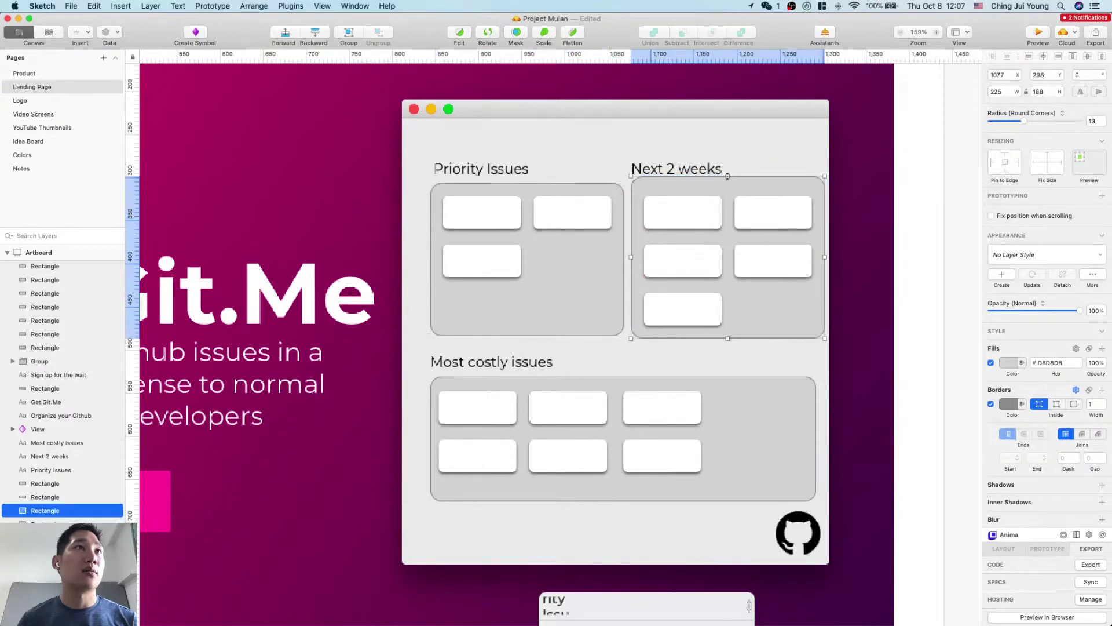
drag(727, 177, 727, 182)
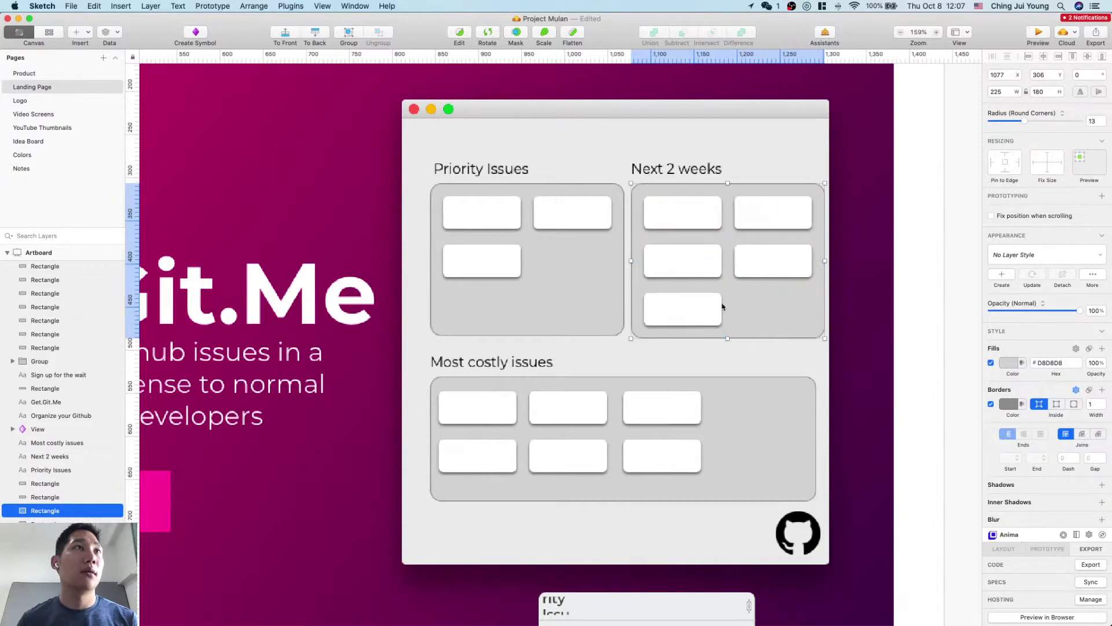
click(745, 384)
click(586, 281)
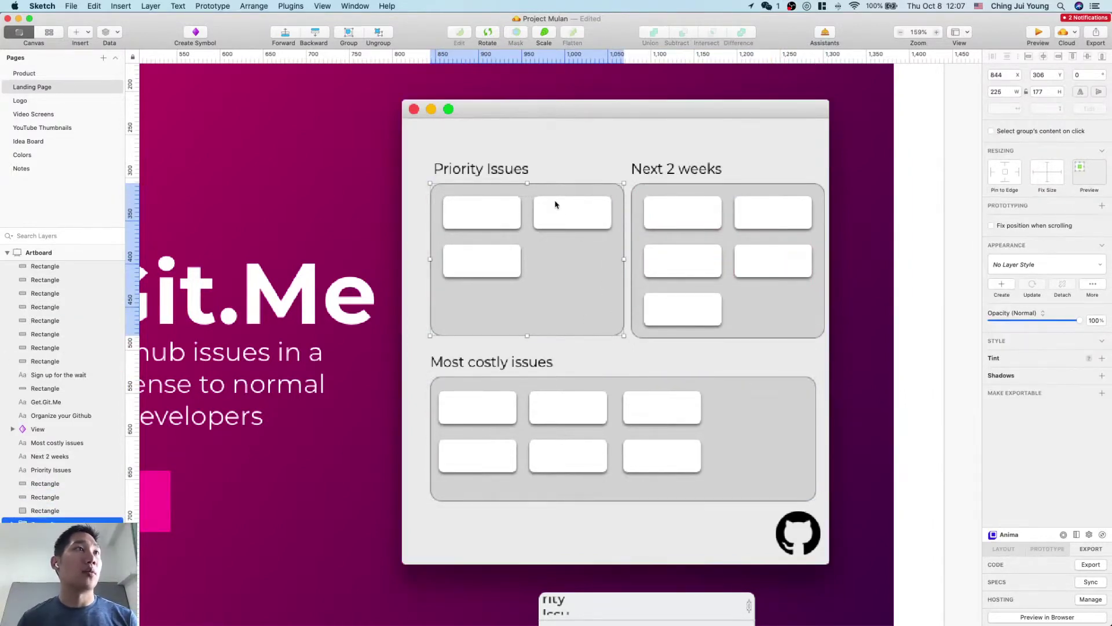
Step: Group the five white cards in the Next 2 weeks box
click(735, 308)
shift+click(712, 307)
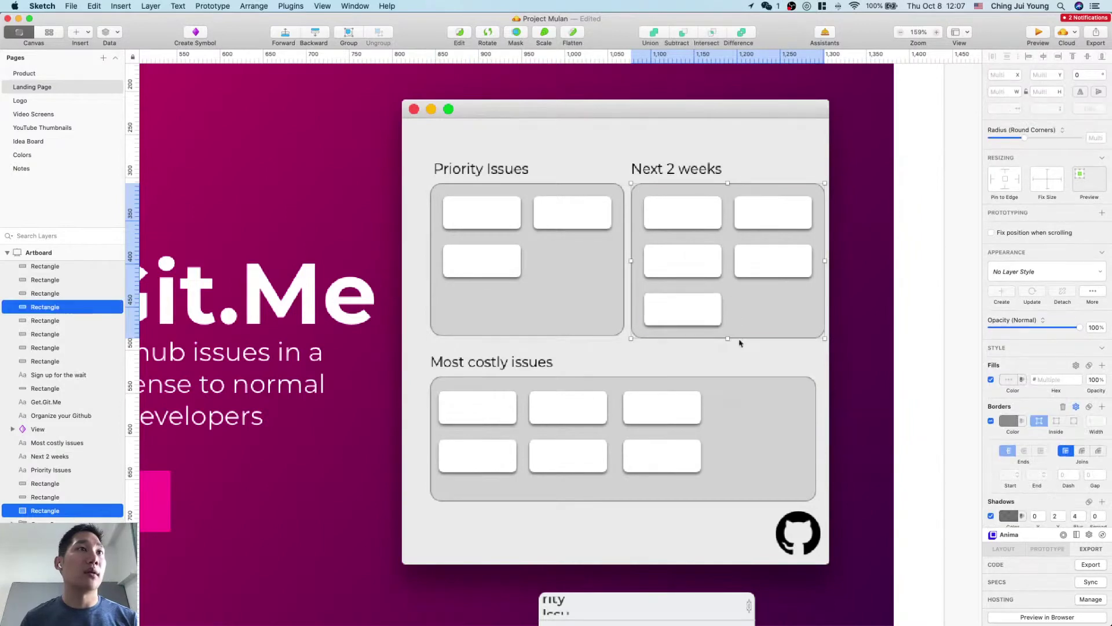
click(713, 314)
shift+click(703, 259)
shift+click(763, 258)
shift+click(755, 210)
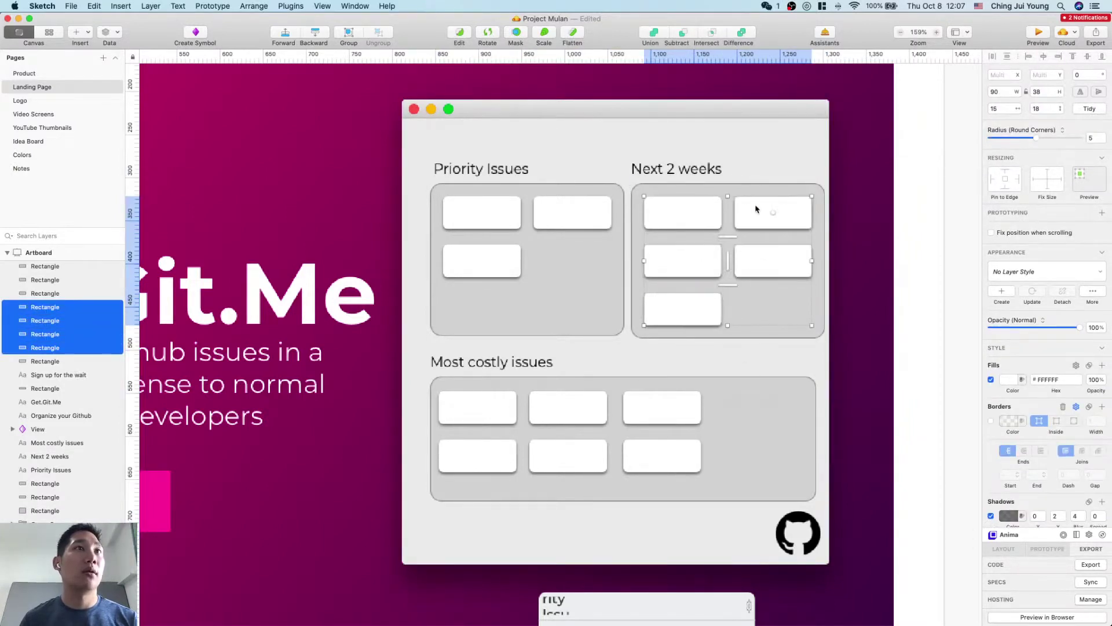
shift+click(700, 219)
key(super+g)
Step: Group the Next 2 weeks box together with its card group
click(798, 370)
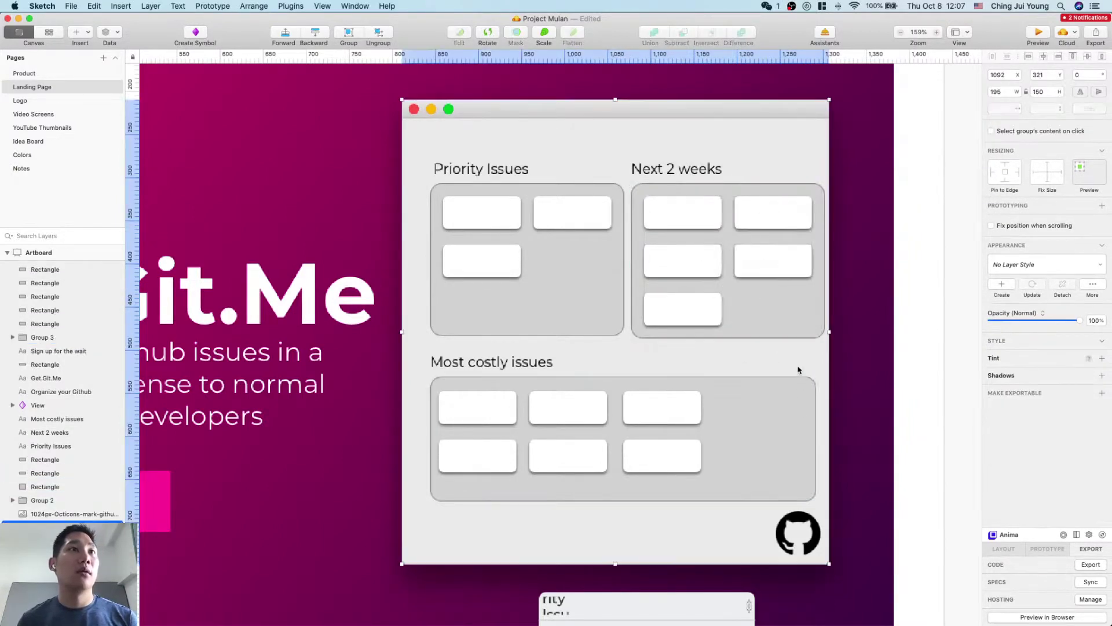
click(795, 331)
shift+click(782, 268)
key(super+g)
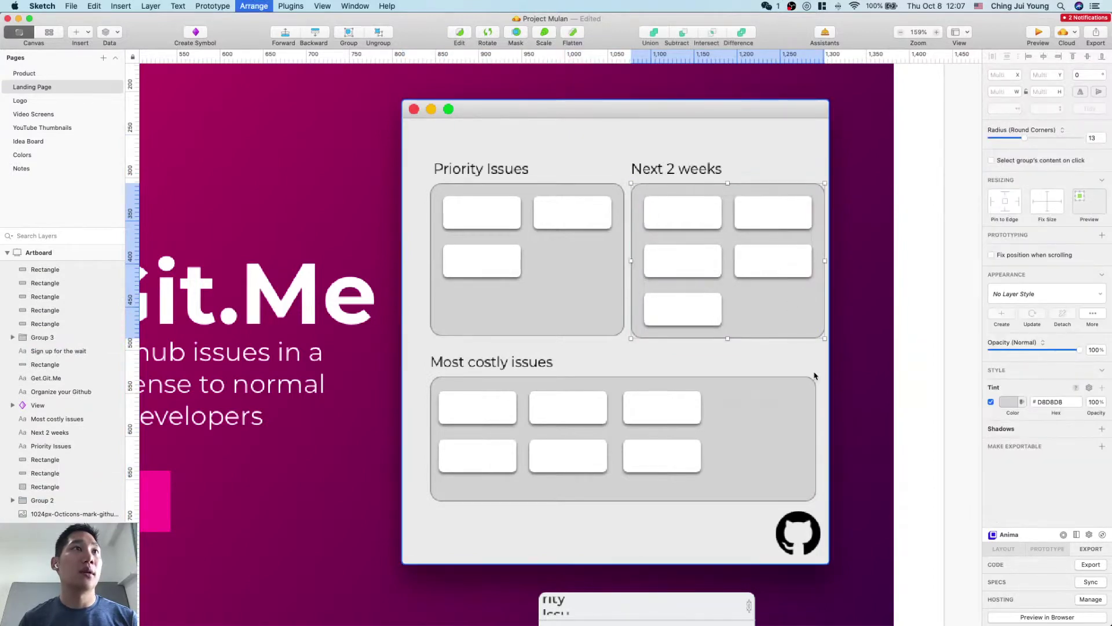
click(840, 348)
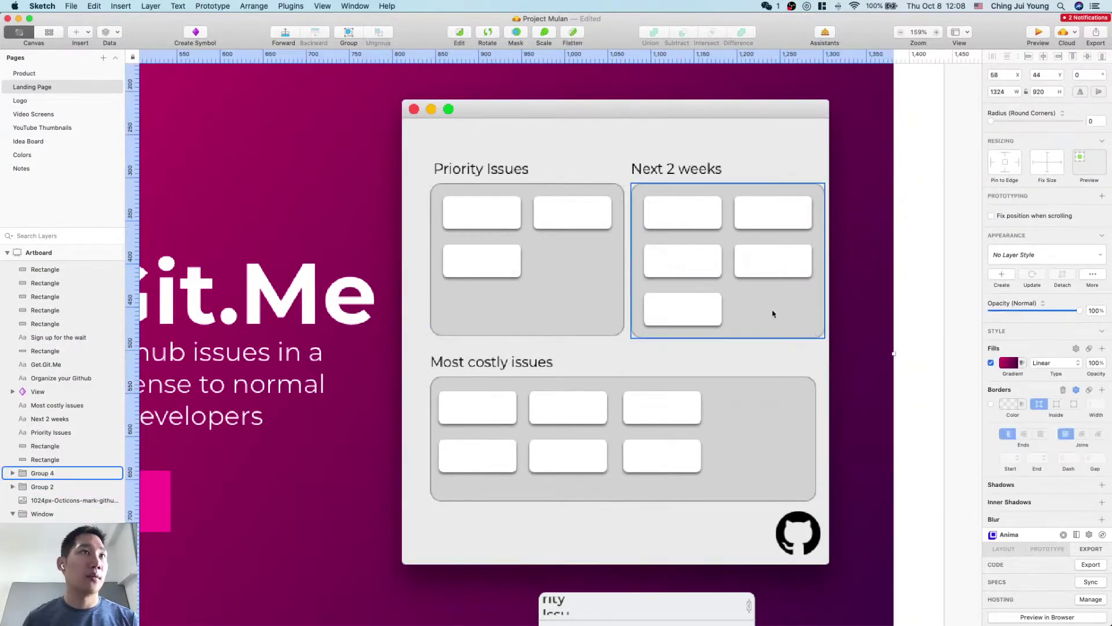
Step: Try to center the Priority Issues and Next 2 weeks groups horizontally, first separately and again as one combined group
click(573, 290)
shift+click(802, 300)
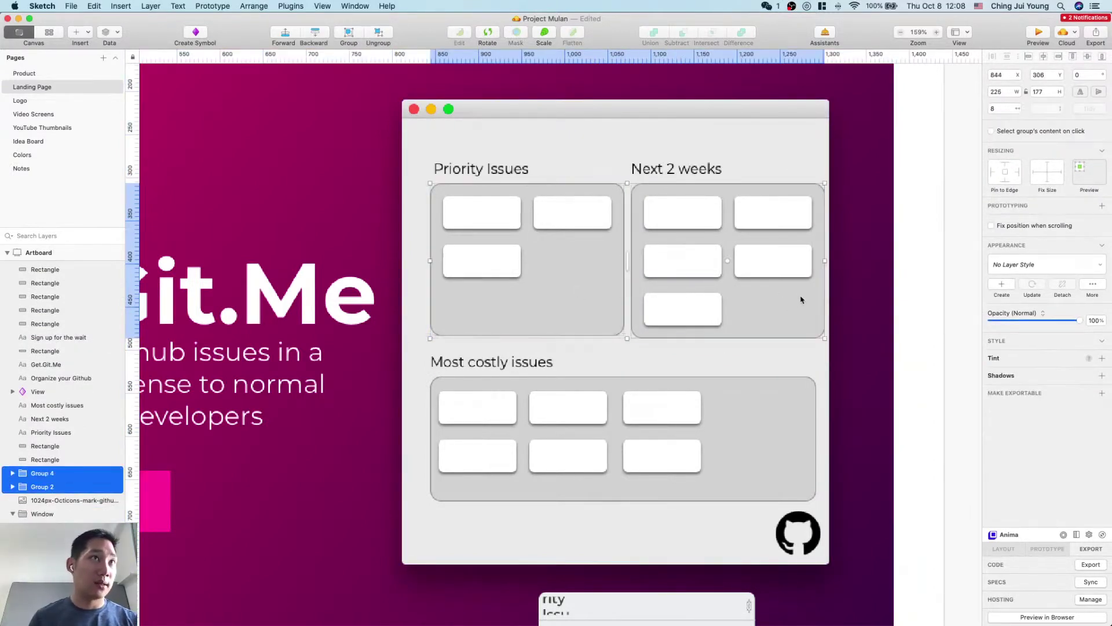
click(1043, 57)
key(cmd+z)
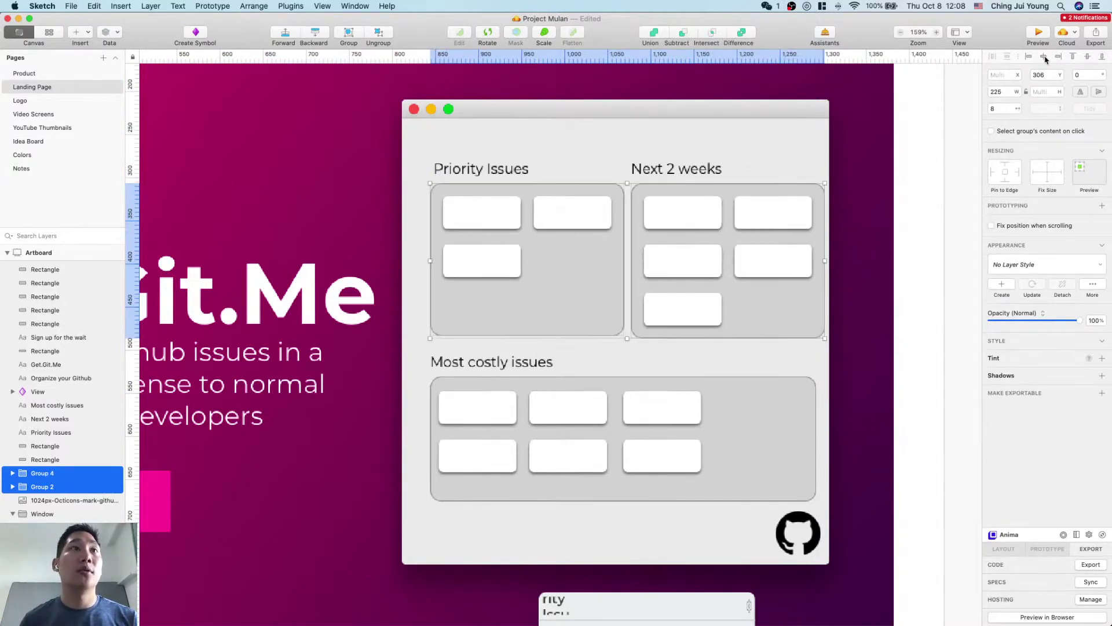
key(cmd+g)
click(1044, 58)
key(super+z)
key(super+z)
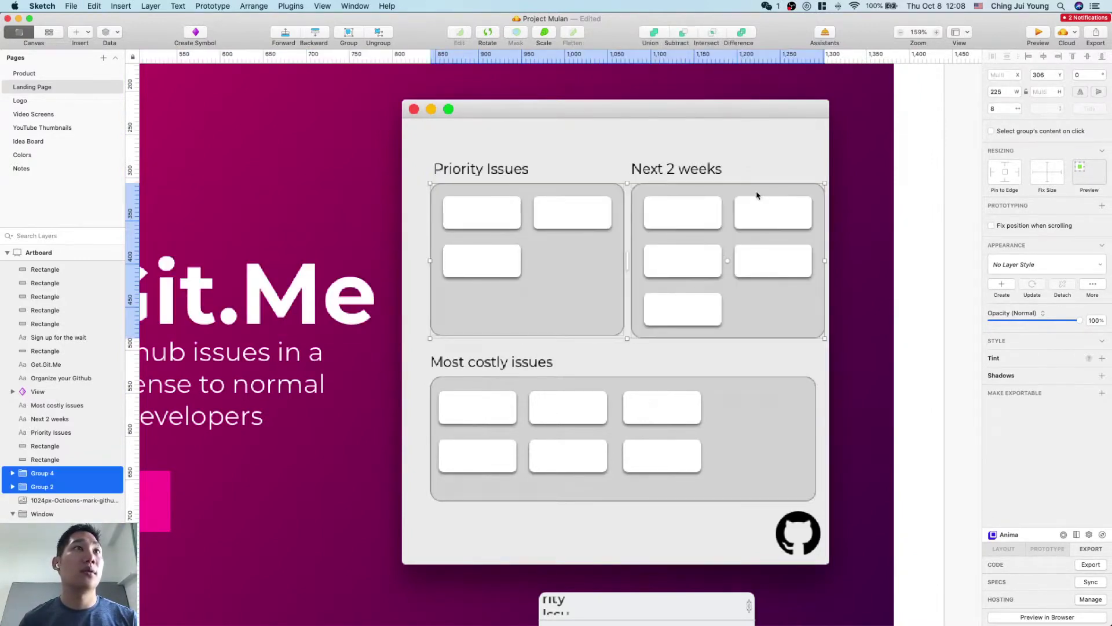
Step: Try to center the Priority Issues and Next 2 weeks groups horizontally together with the window mockup
shift+click(781, 153)
click(1044, 57)
key(super+z)
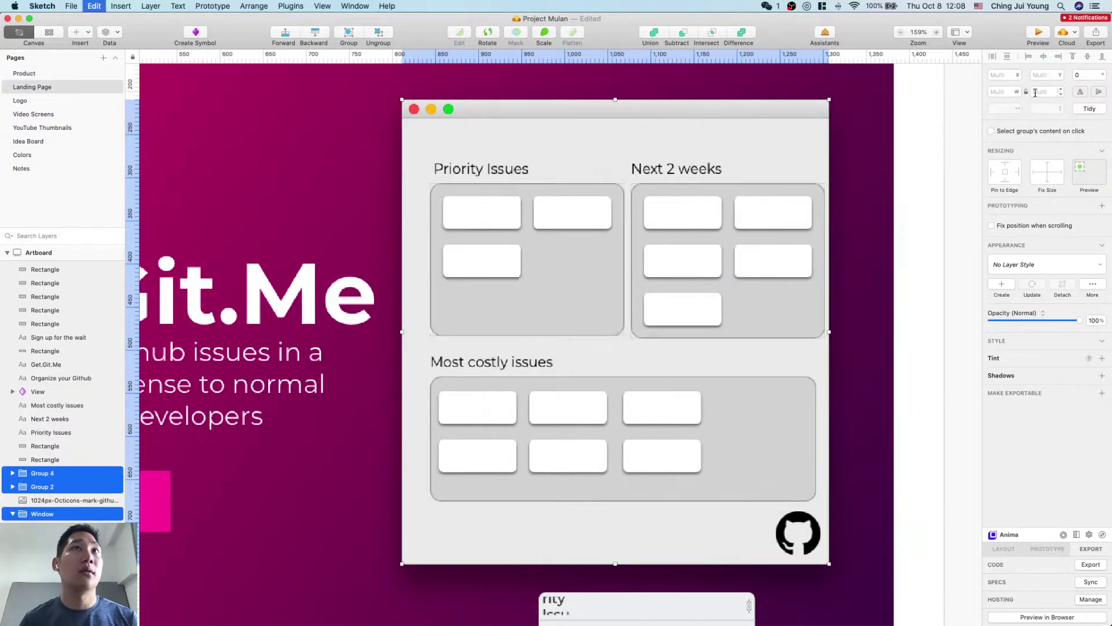
Step: Group the Priority Issues and Next 2 weeks groups together and center the combined group horizontally in the window mockup
click(901, 228)
click(787, 313)
shift+click(616, 310)
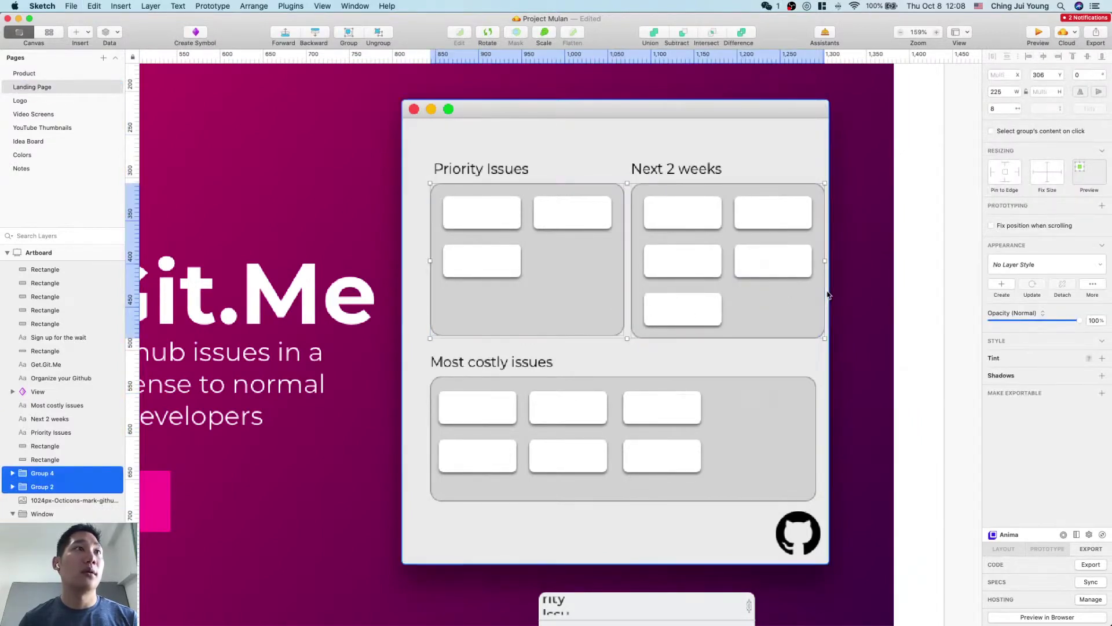
key(super+g)
shift+click(819, 168)
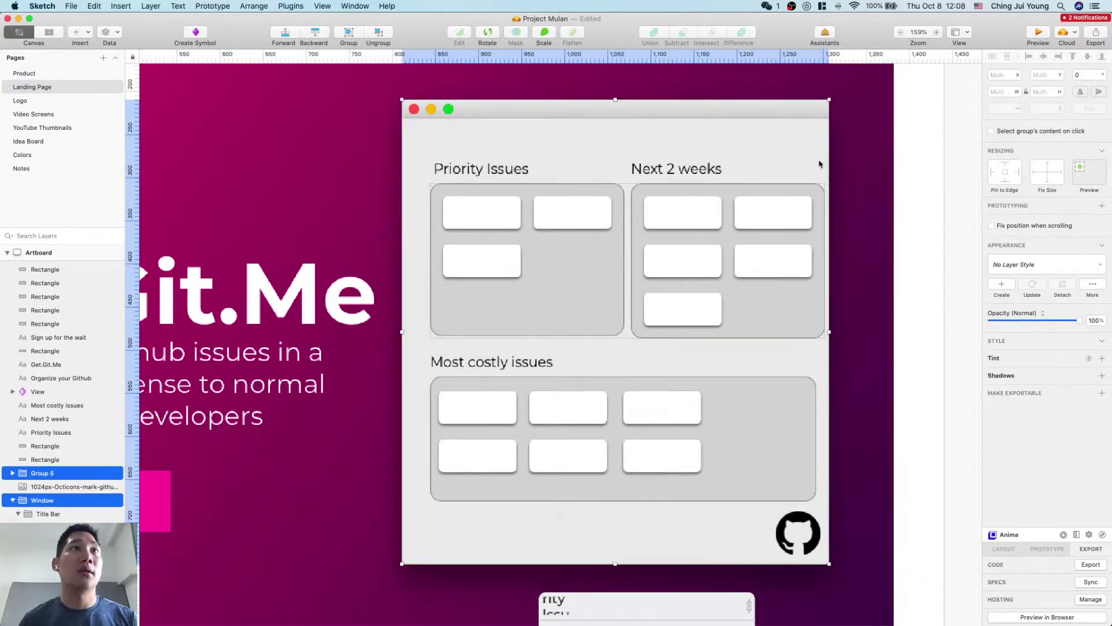
click(1044, 57)
click(868, 314)
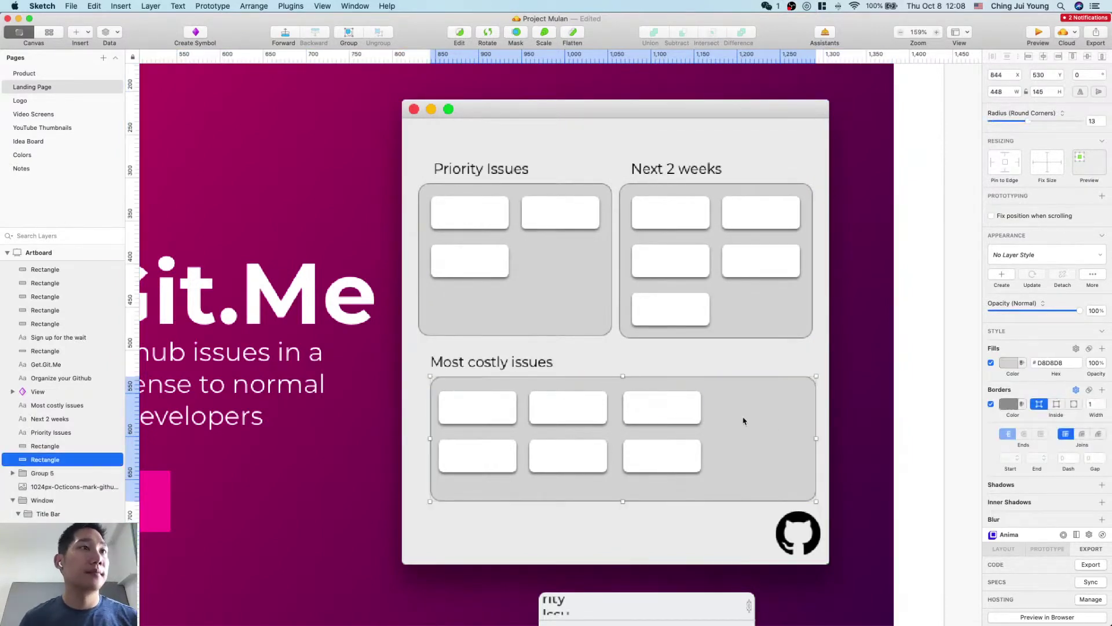
Step: Group the six white cards in the Most costly issues box
click(659, 409)
shift+click(658, 452)
shift+click(568, 456)
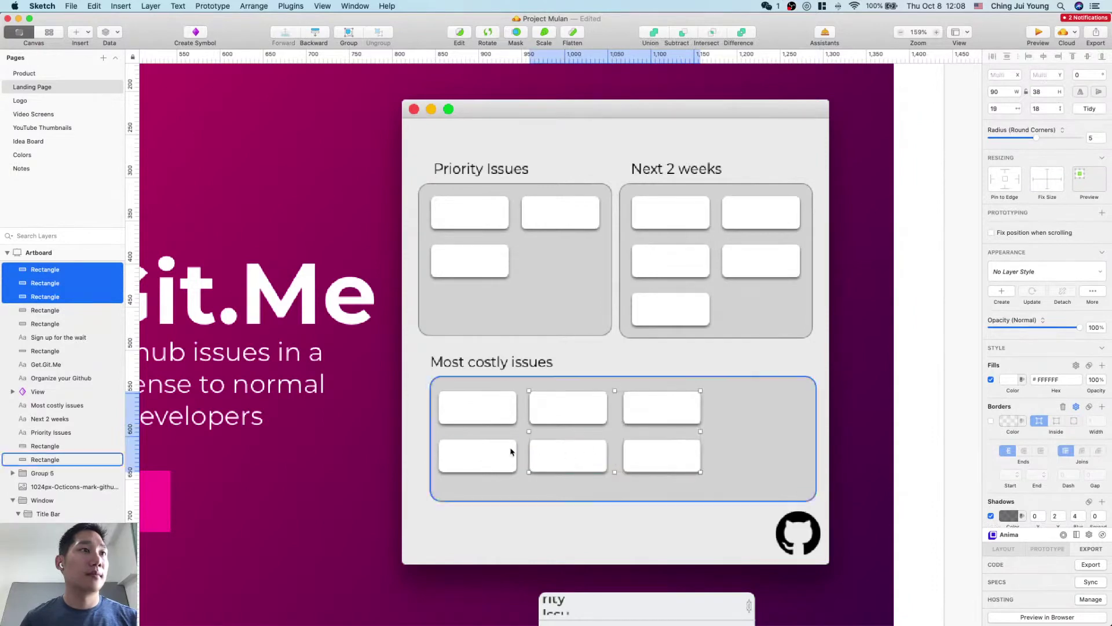
shift+click(504, 452)
shift+click(504, 409)
shift+click(558, 415)
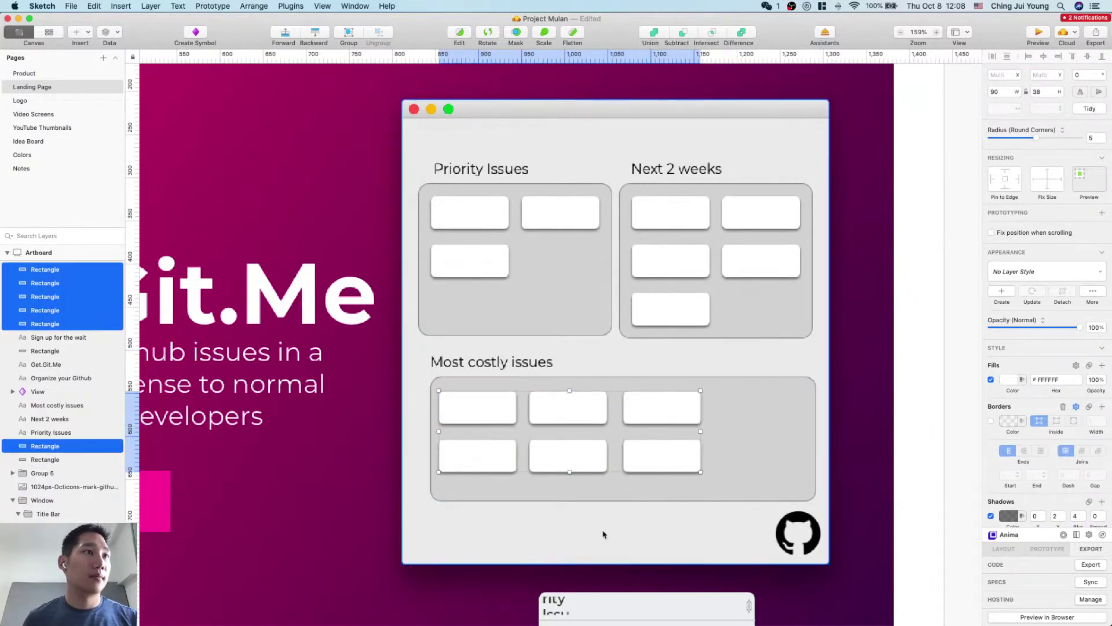
key(super+g)
click(658, 539)
Step: Try to group the Most costly issues box together with its card group
click(811, 429)
shift+click(697, 410)
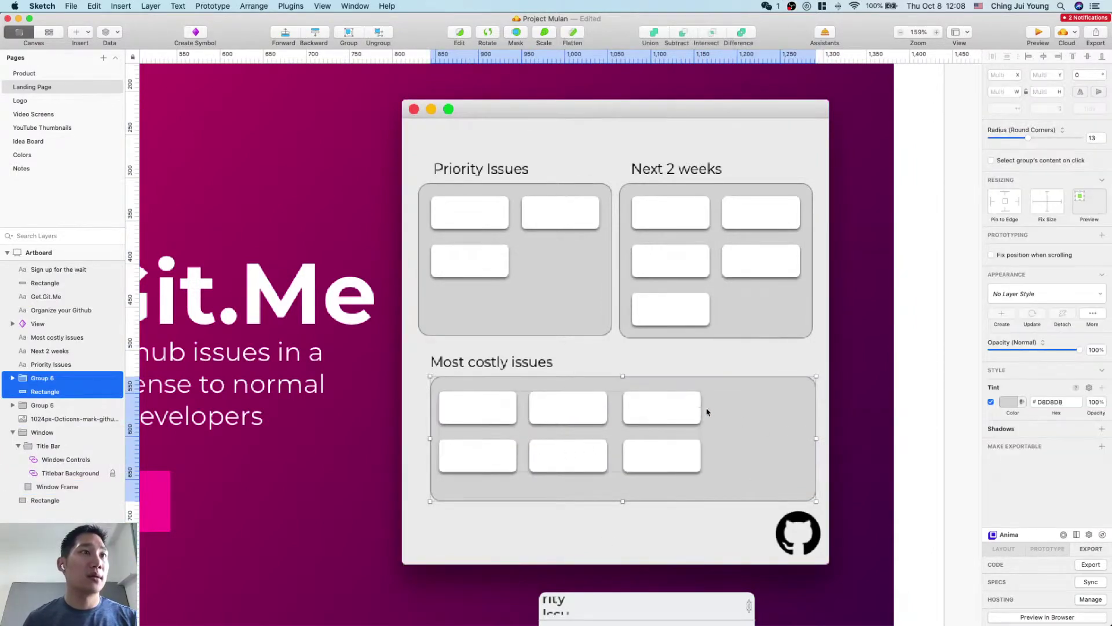
key(super+g)
click(856, 453)
click(806, 447)
click(394, 505)
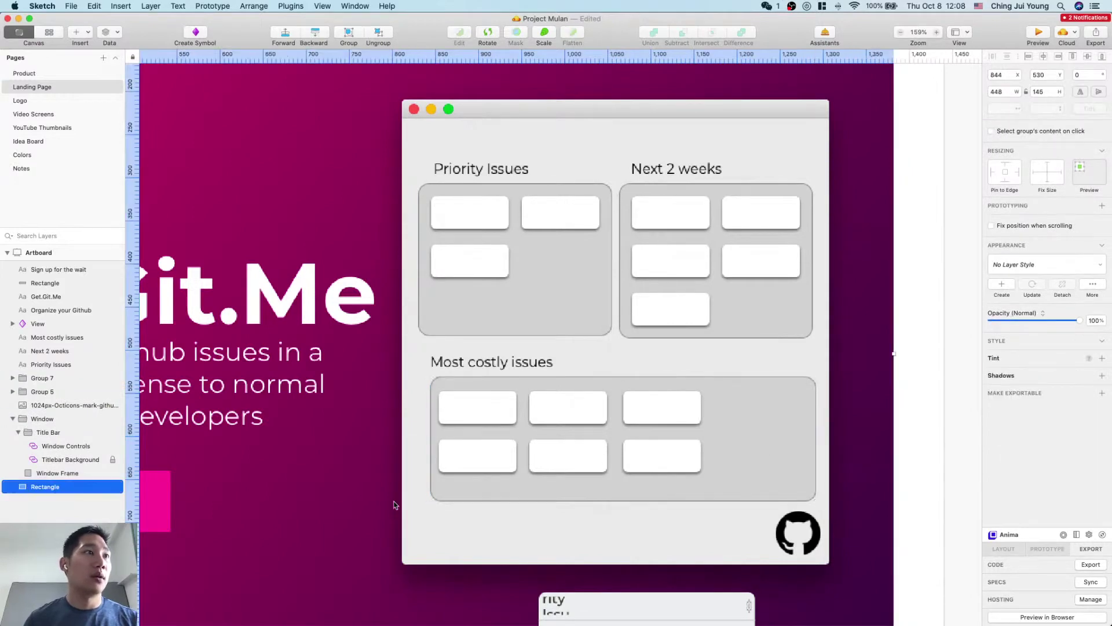
click(435, 448)
key(Escape)
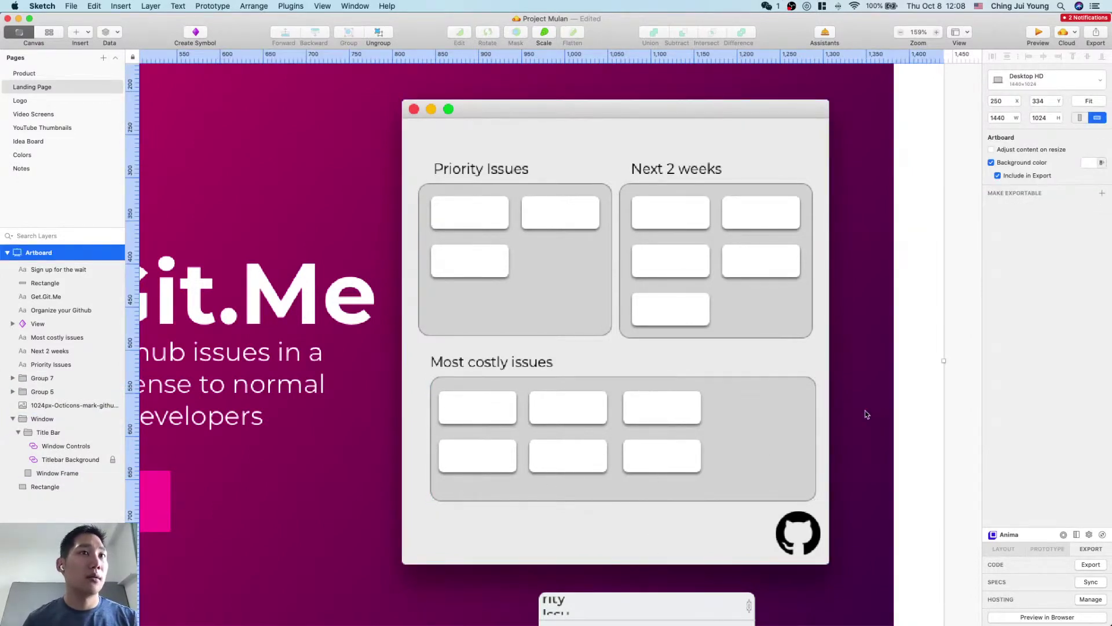
click(663, 427)
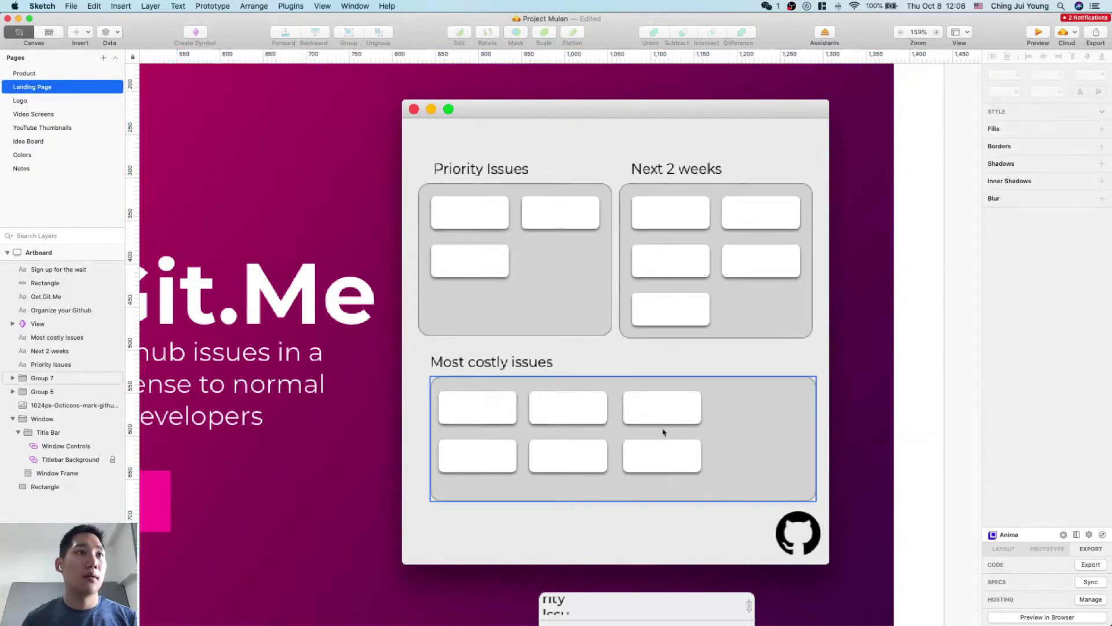
key(shift+super+g)
Step: Resize the Most costly issues box so its left and right edges line up with the two boxes above
click(365, 480)
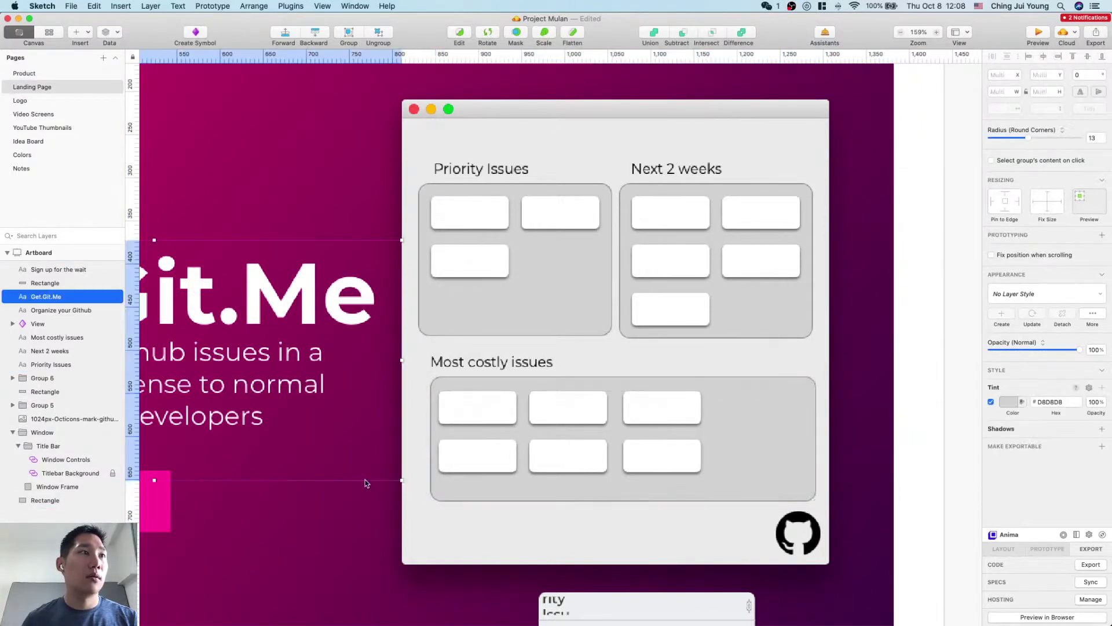
click(428, 447)
drag(427, 438, 417, 438)
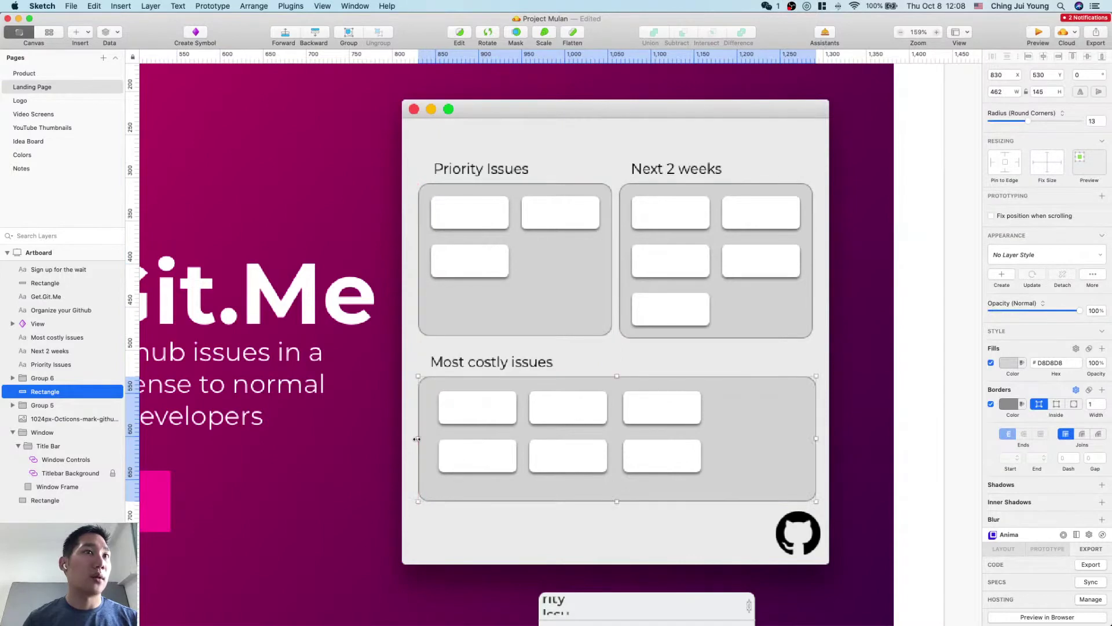
drag(815, 439, 814, 446)
click(909, 442)
Step: Move the Most costly issues card group 15 px inside the box's left edge and slightly closer to its top edge
drag(499, 423, 484, 426)
key(alt)
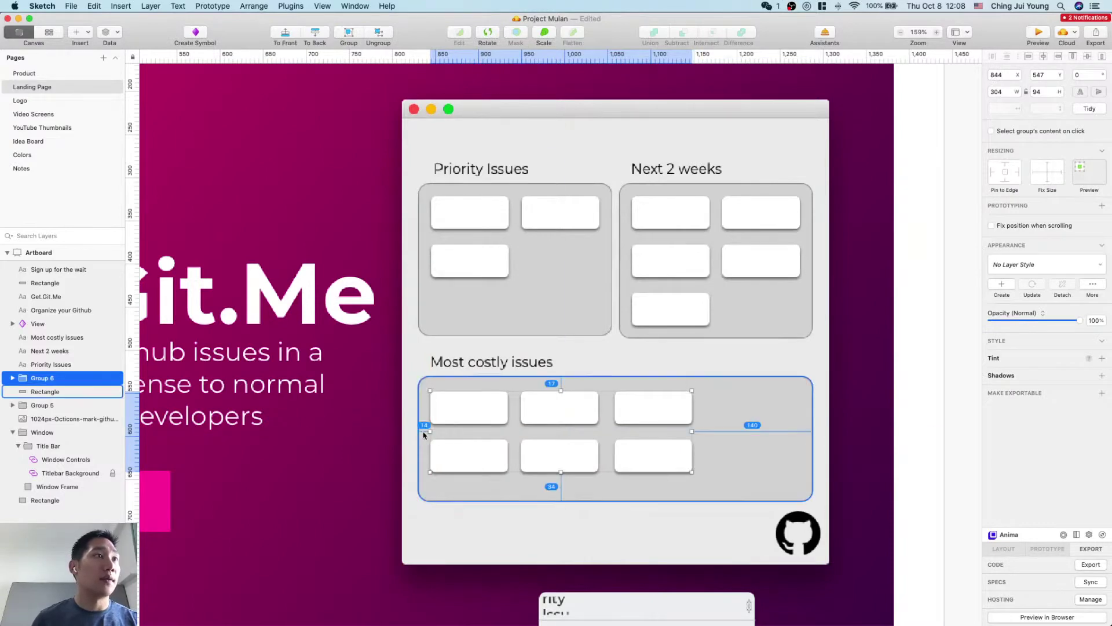
key(Right)
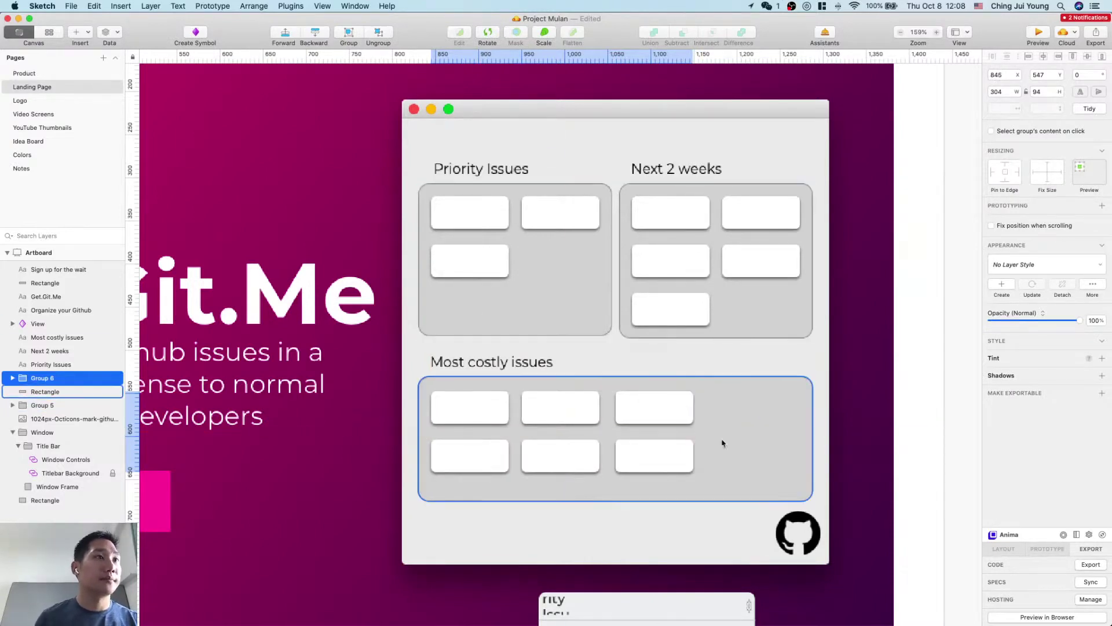
key(alt)
key(alt+Right)
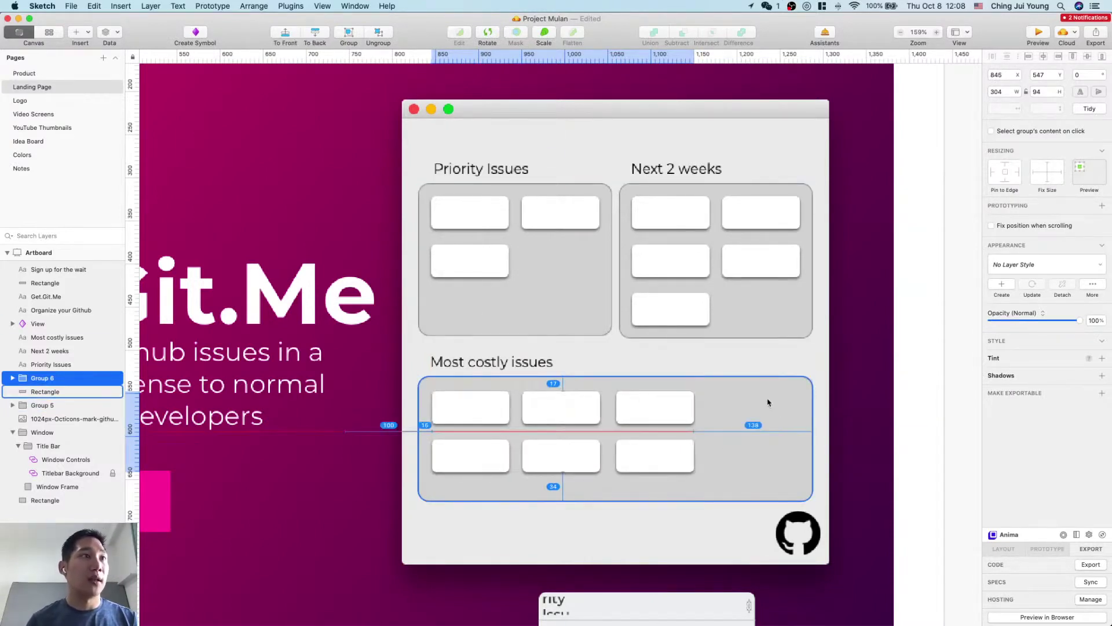
key(alt+Left)
key(alt+Up)
key(alt+Up)
key(alt+Up)
key(alt+Up)
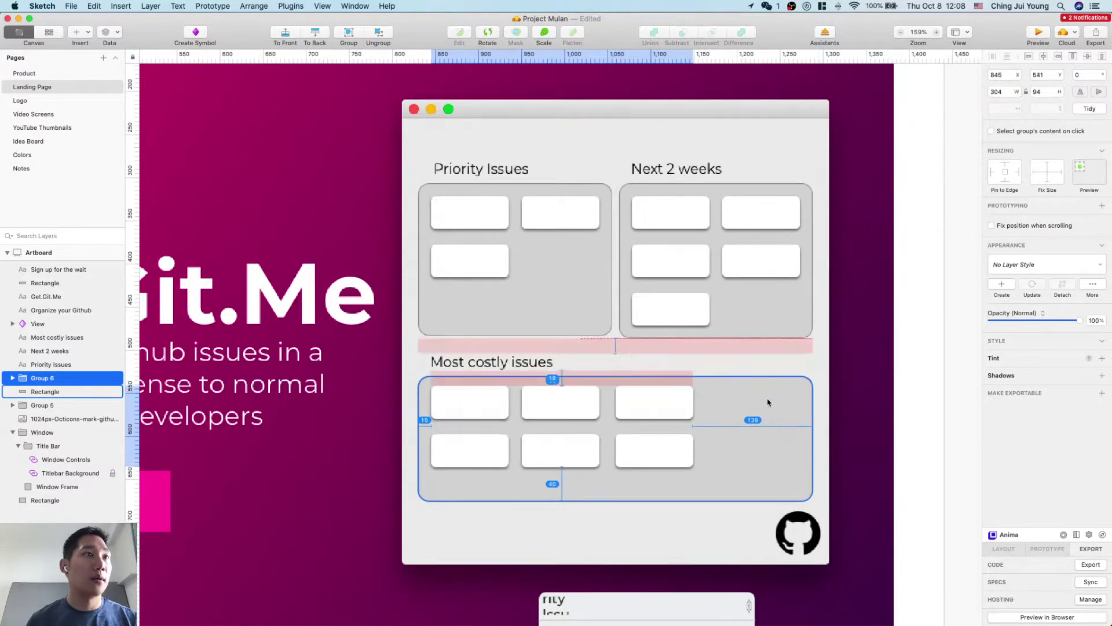
click(867, 423)
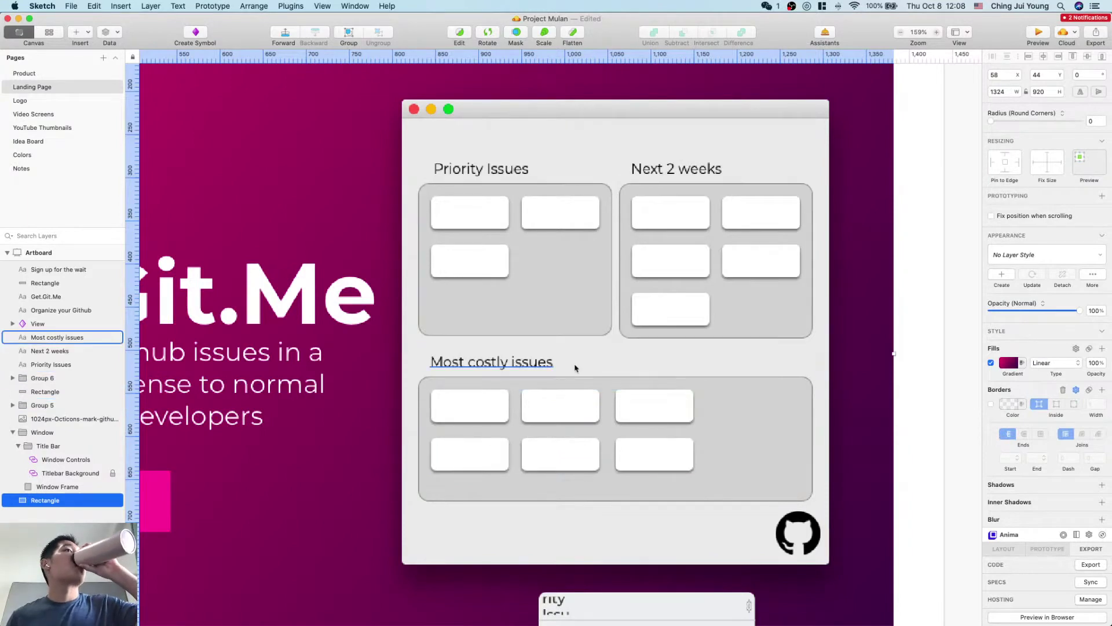
Step: Examine the overall hero layout on the landing page artboard
scroll(576, 366, down, 5)
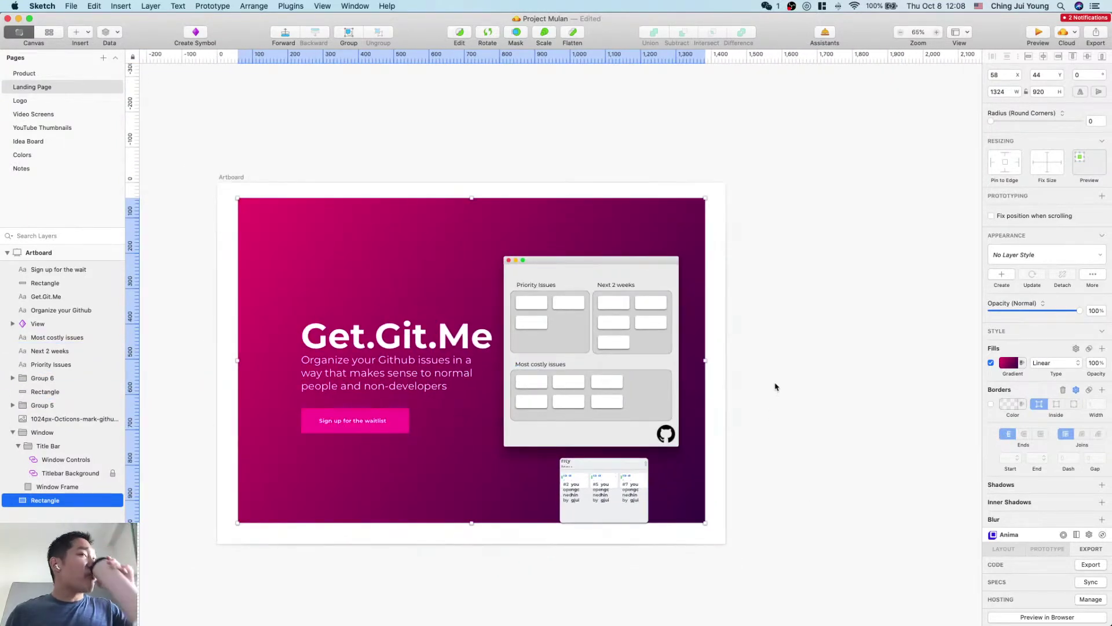
scroll(776, 387, up, 3)
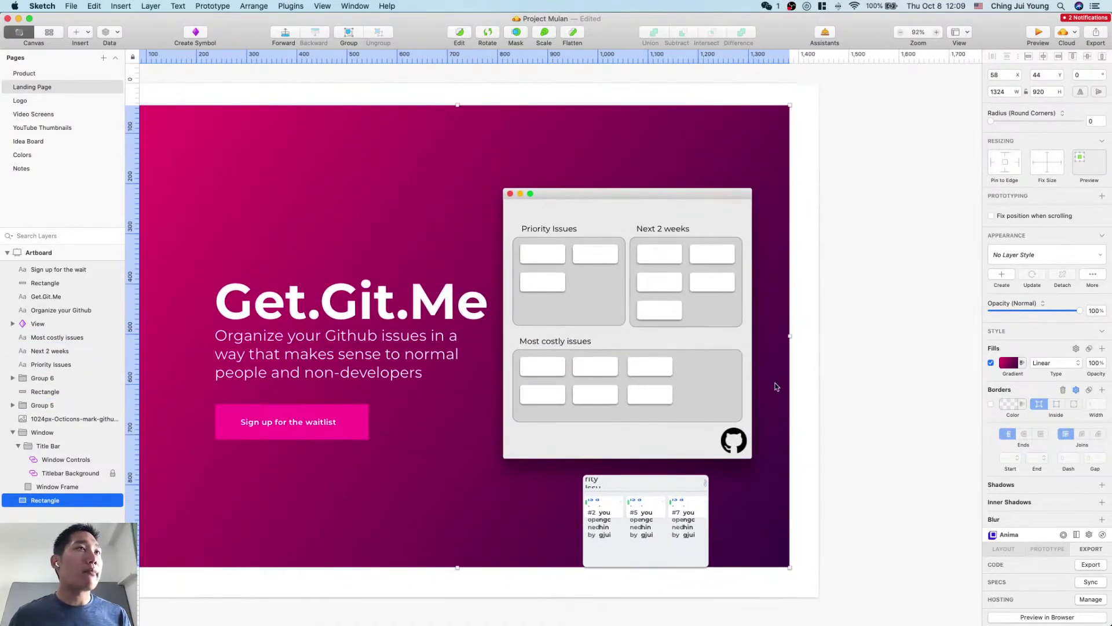
scroll(776, 387, down, 2)
scroll(776, 387, left, 3)
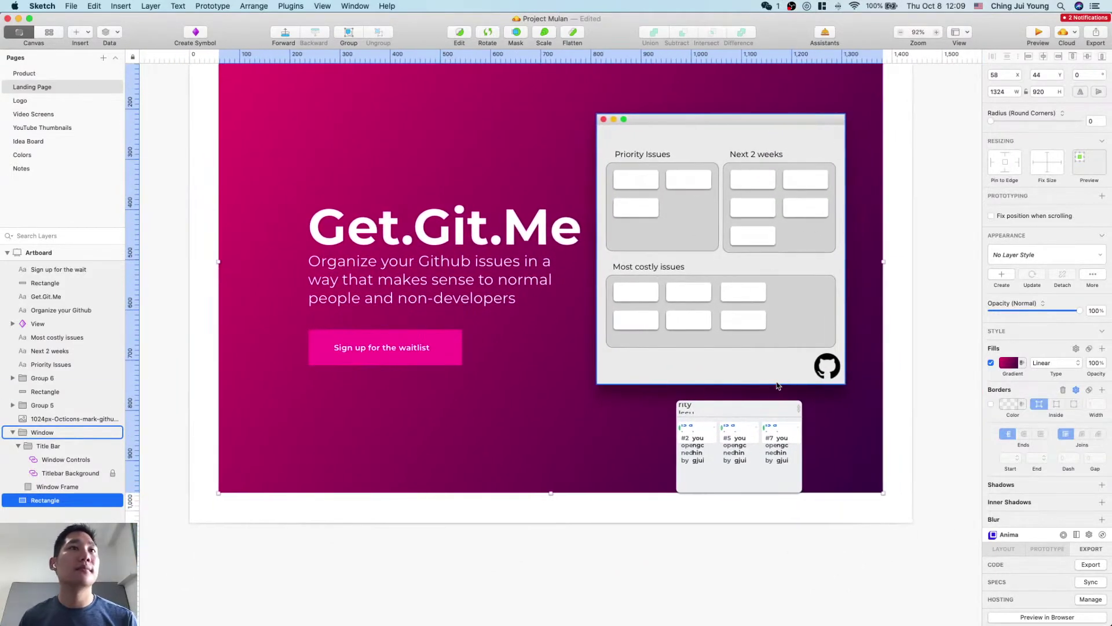
scroll(883, 365, up, 2)
scroll(883, 366, right, 1)
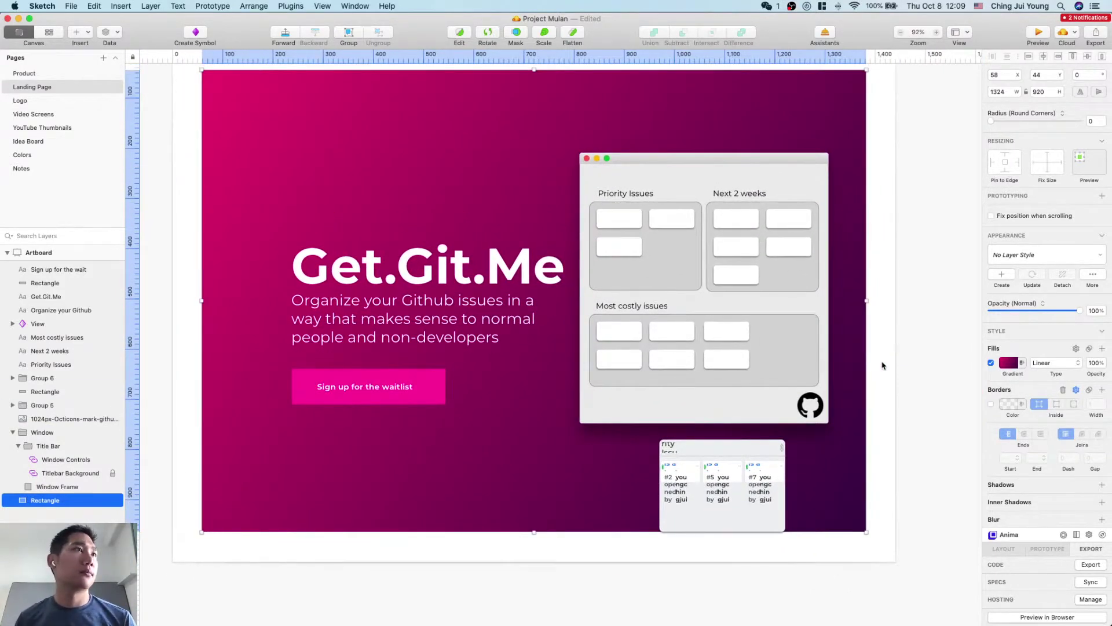
scroll(883, 366, up, 2)
scroll(882, 371, down, 2)
scroll(883, 371, right, 1)
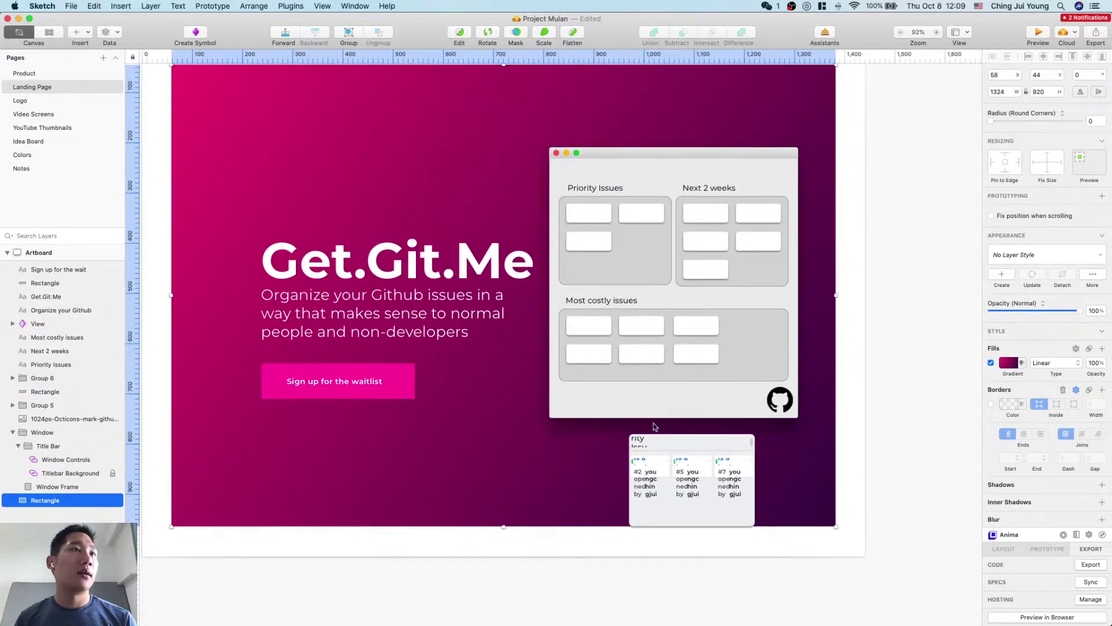
Step: Enlarge the issue View symbol instance below the window mockup to 639 × 326
click(751, 522)
drag(756, 480, 902, 480)
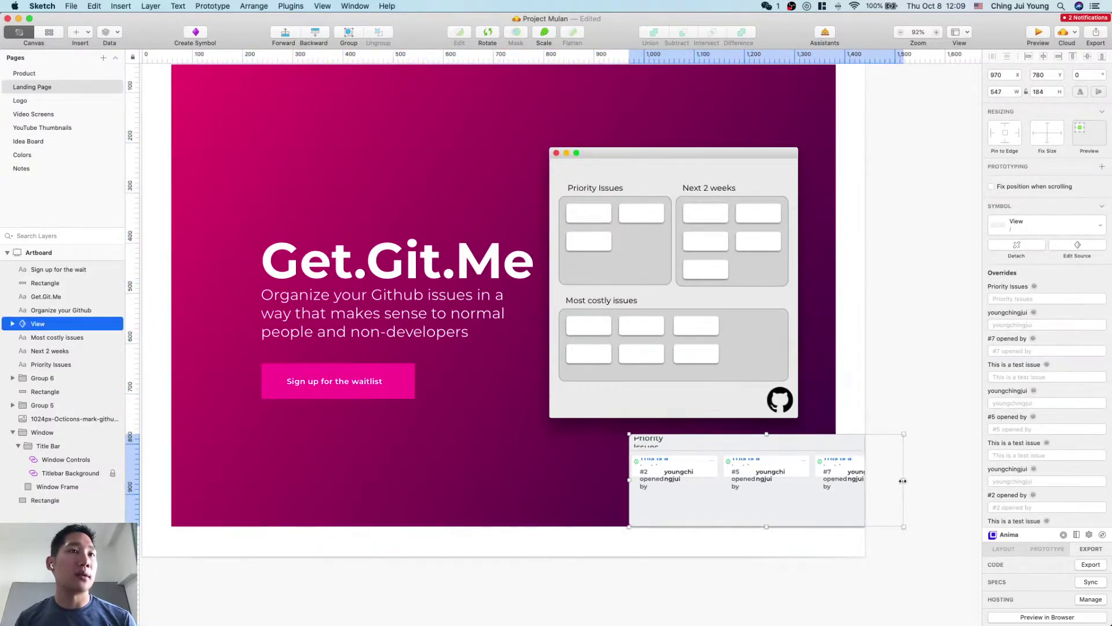
drag(765, 526, 769, 588)
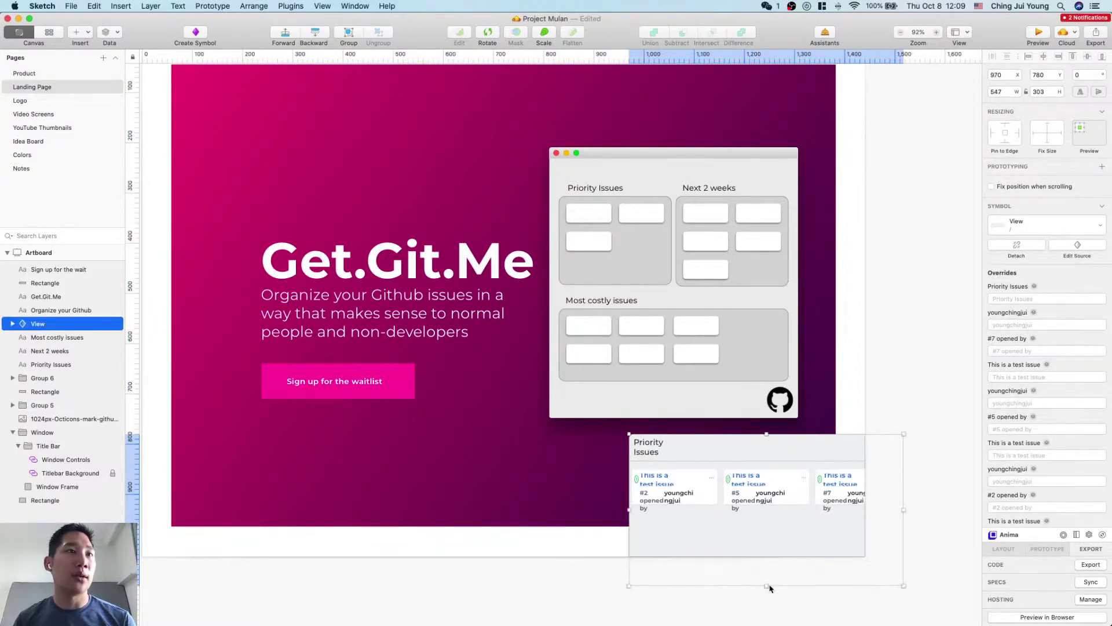
drag(901, 586, 951, 597)
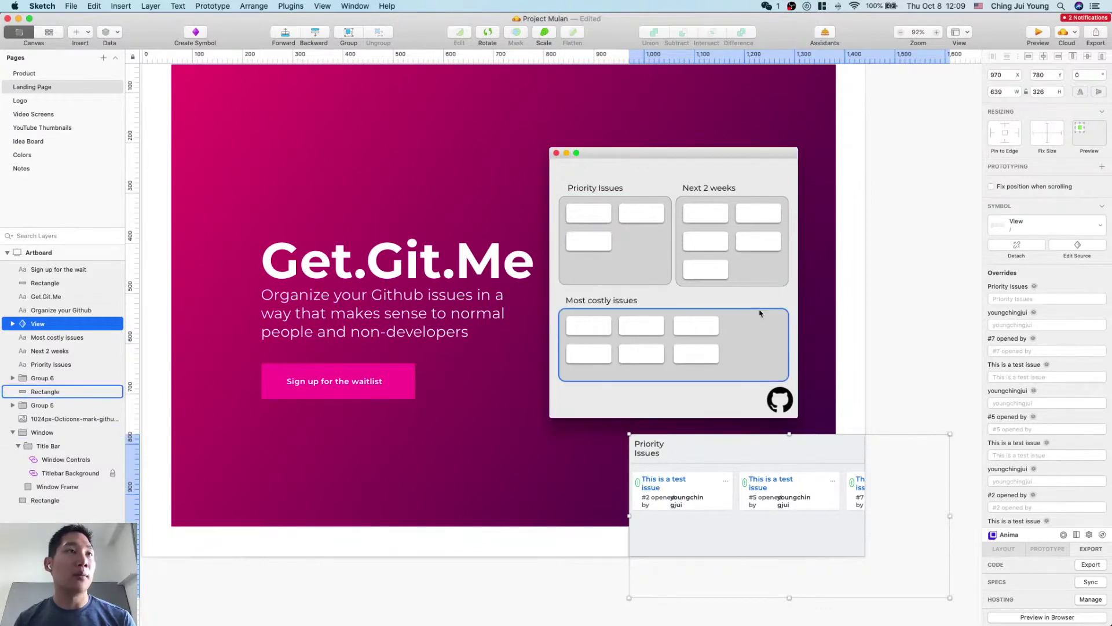
scroll(760, 313, up, 5)
scroll(760, 314, down, 5)
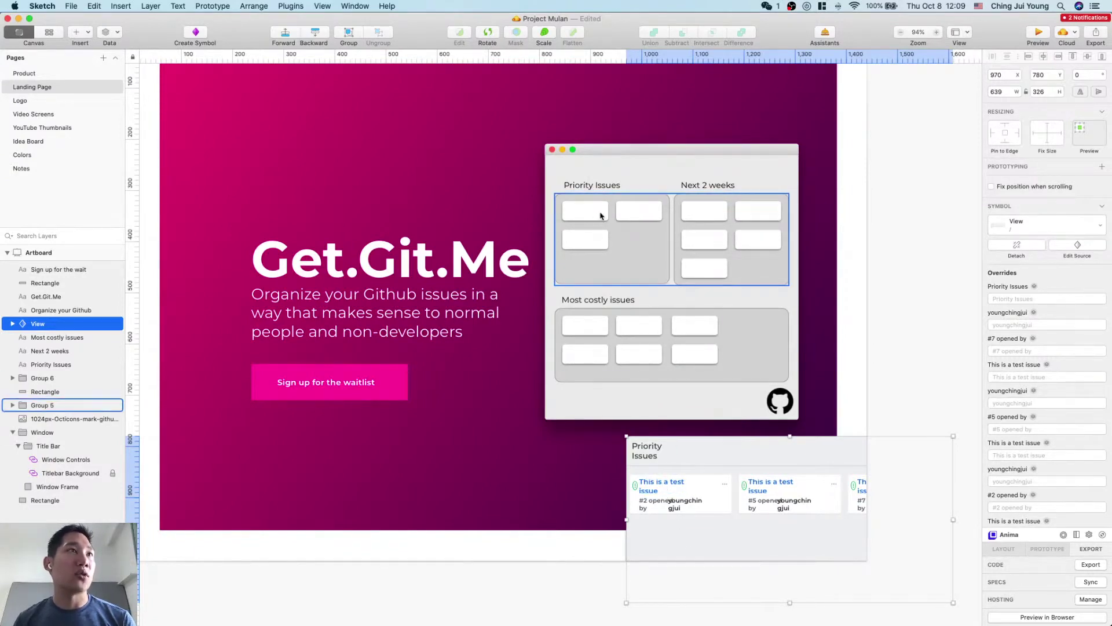
key(super+0)
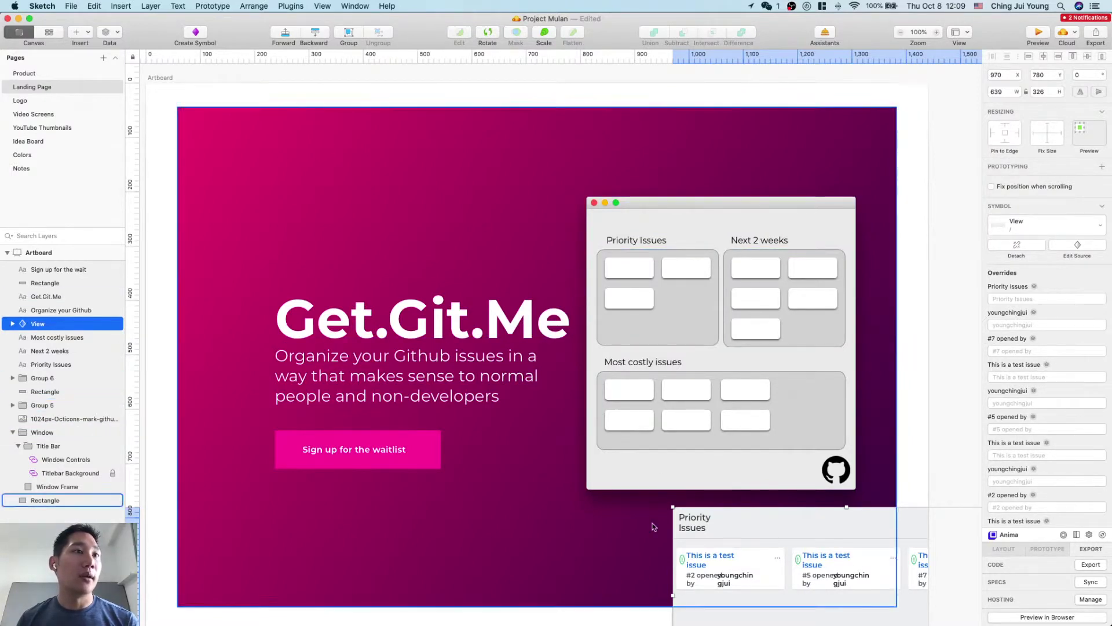
Step: Open the View symbol's source from the Product page and copy the green circle of the #7 issue card's icon
click(47, 78)
scroll(551, 303, down, 5)
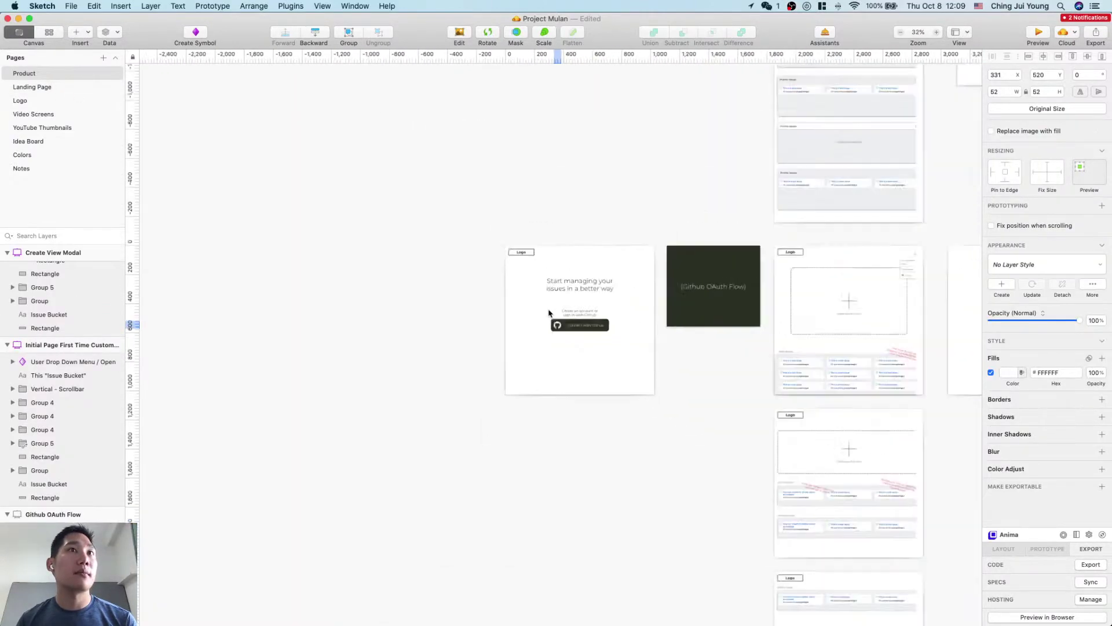
scroll(550, 313, down, 4)
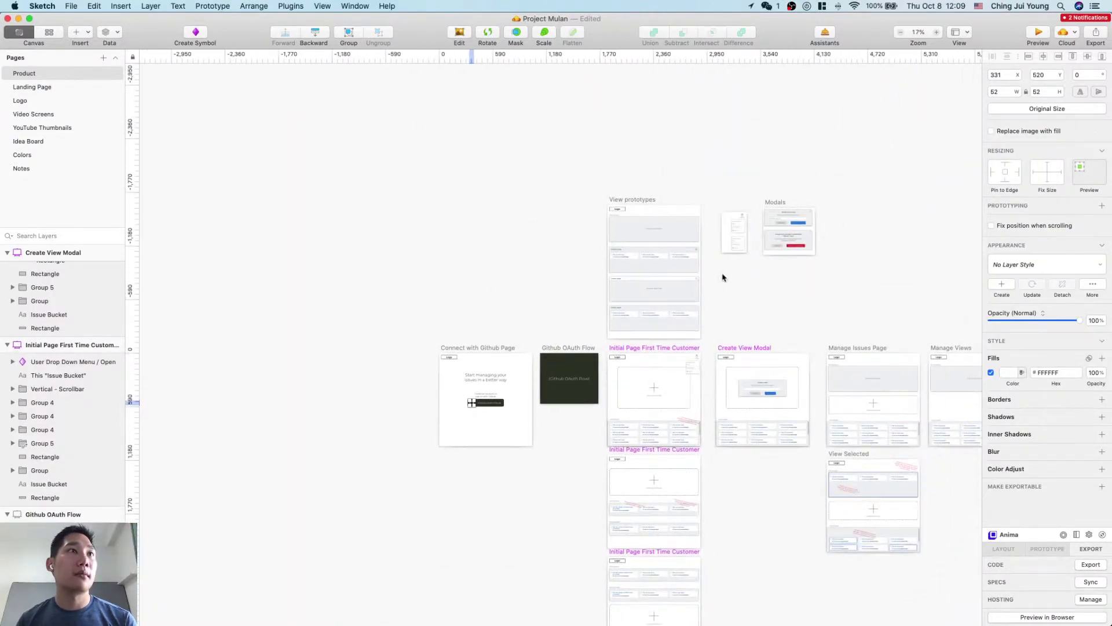
scroll(722, 277, up, 8)
scroll(470, 229, up, 3)
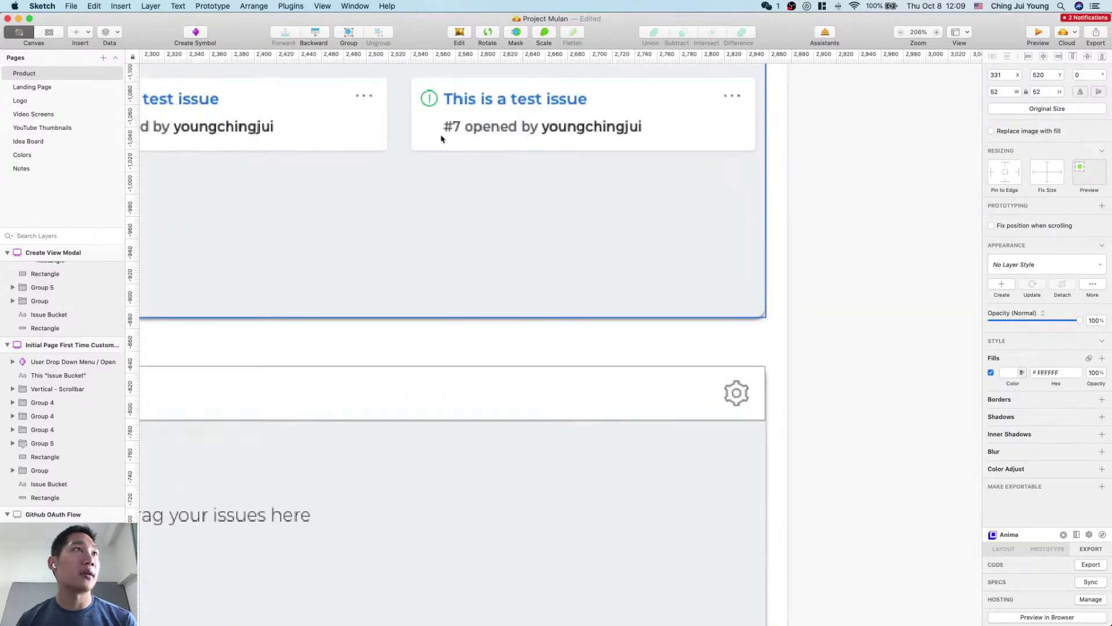
click(436, 103)
double_click(436, 103)
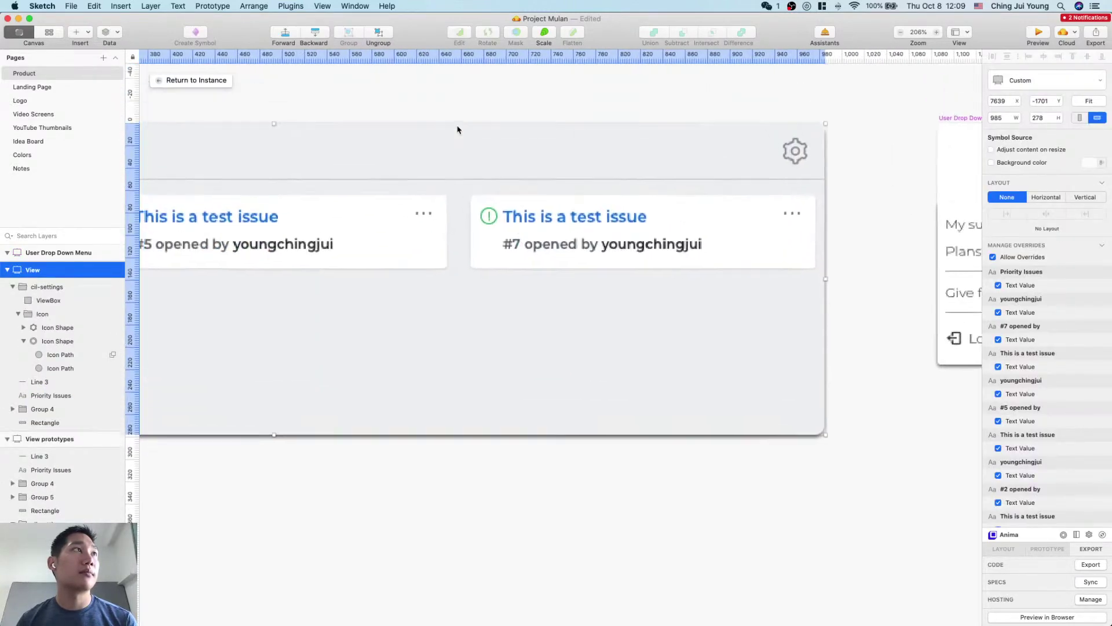
click(509, 247)
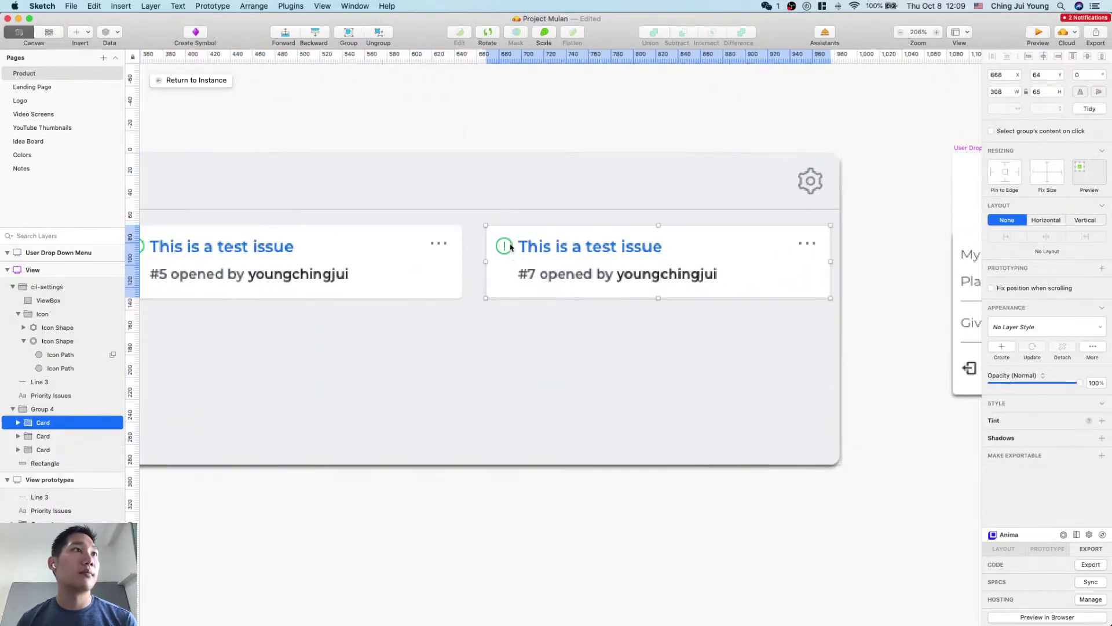
double_click(510, 246)
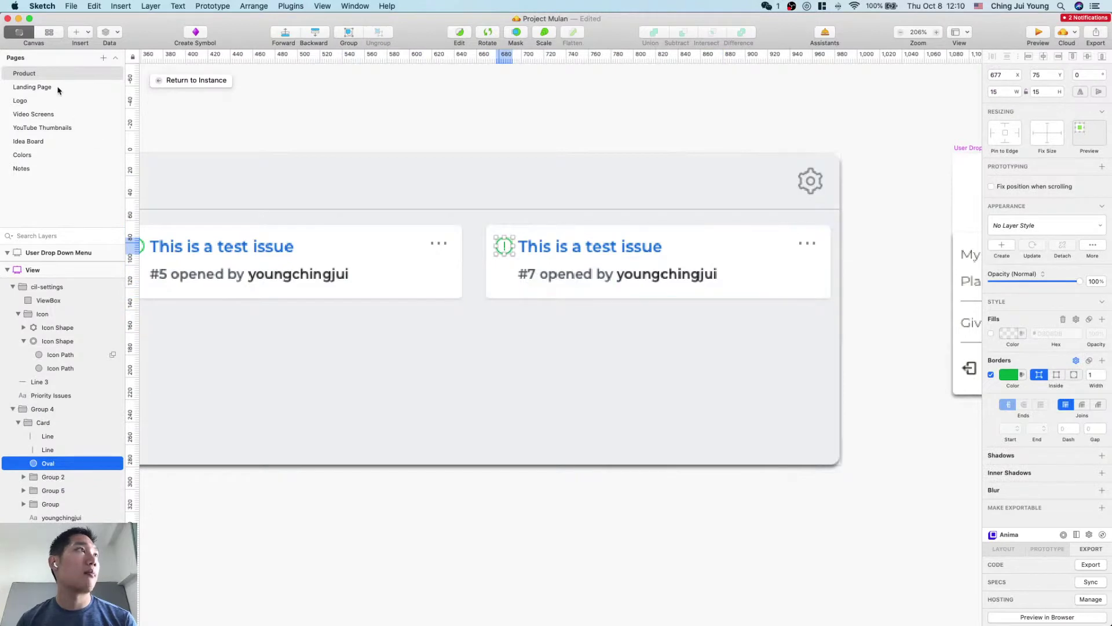
Step: Try to paste the copied green circle into the landing page artboard
click(32, 87)
click(634, 271)
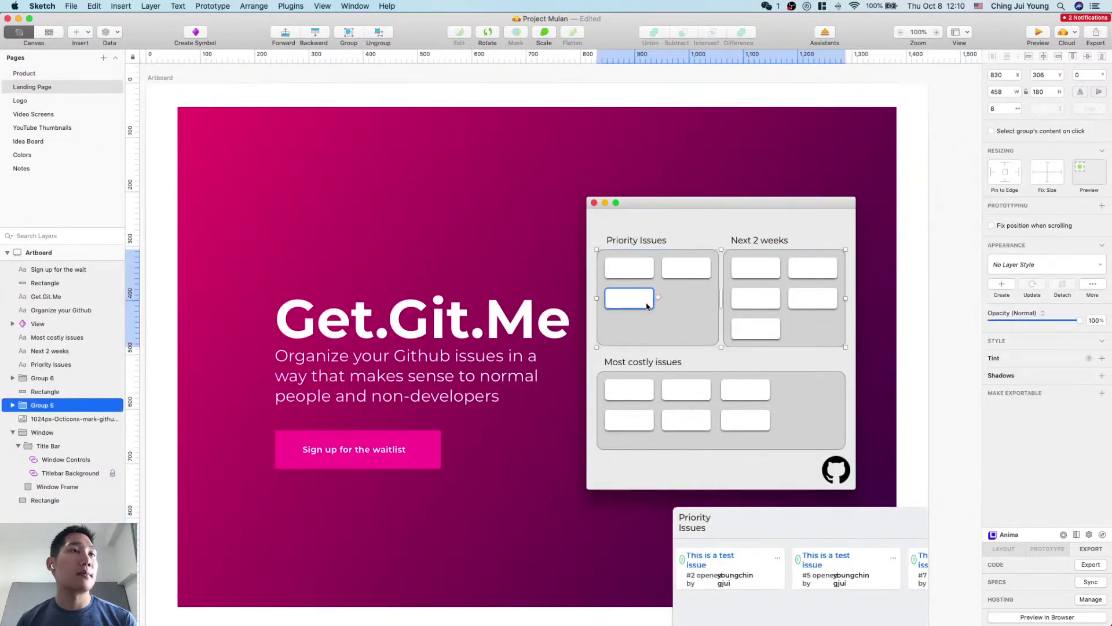
key(super+v)
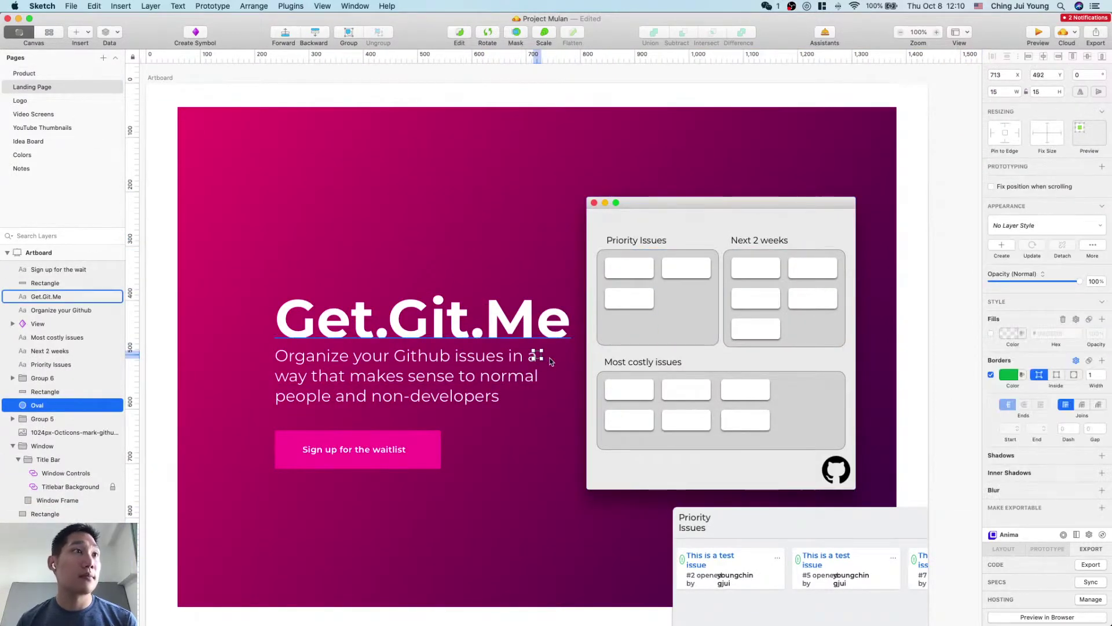
key(super+z)
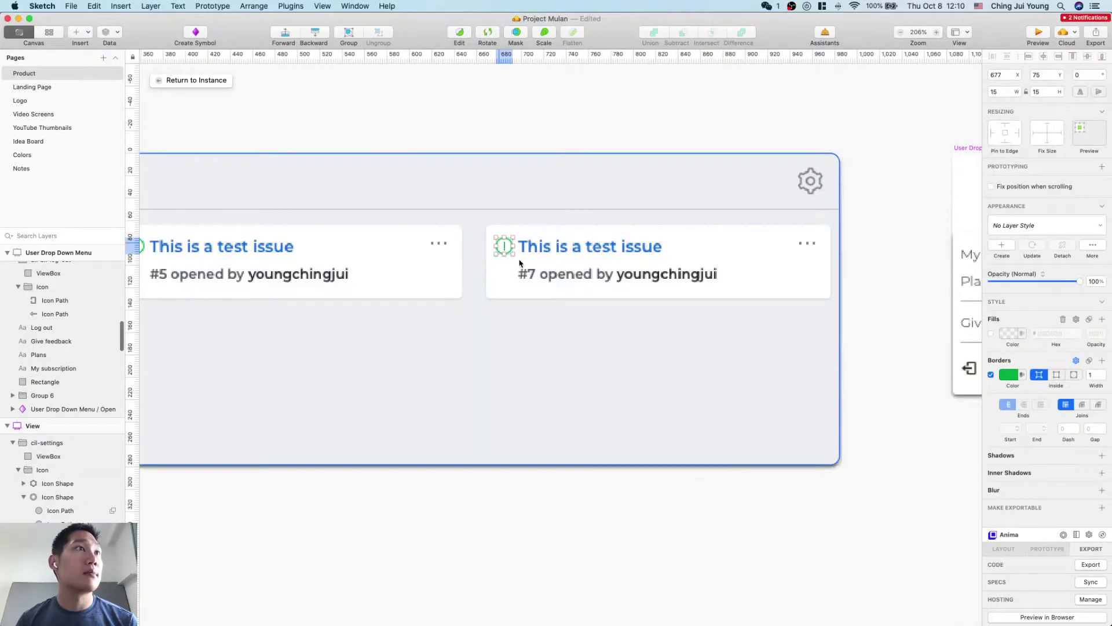
Step: Select the whole Open Icon group of the #7 issue card in the View symbol and copy it
click(522, 265)
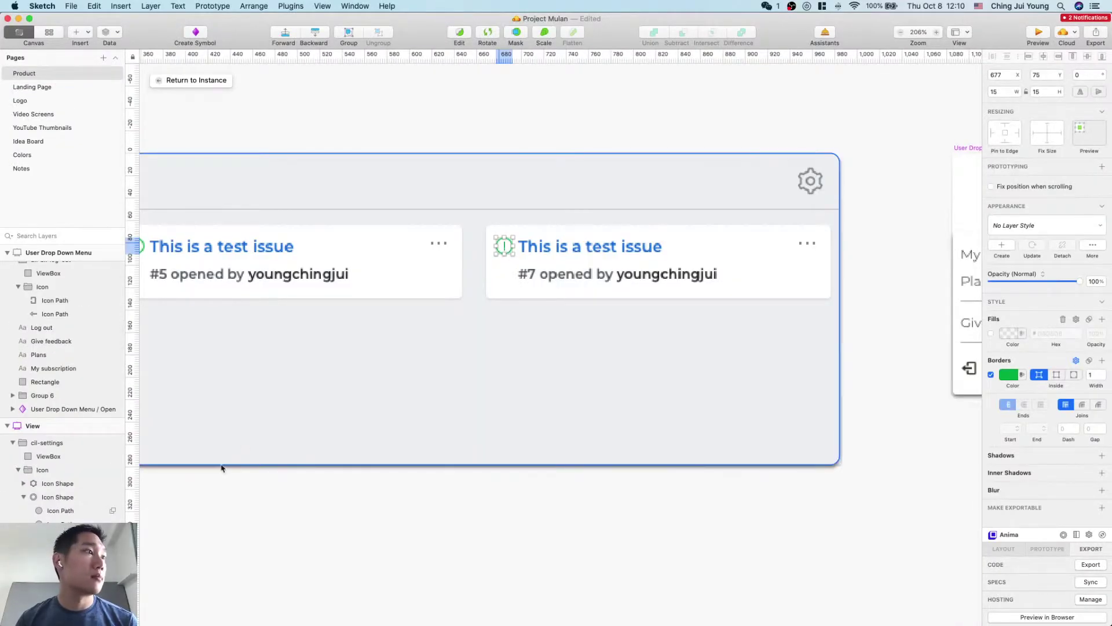
scroll(63, 382, down, 3)
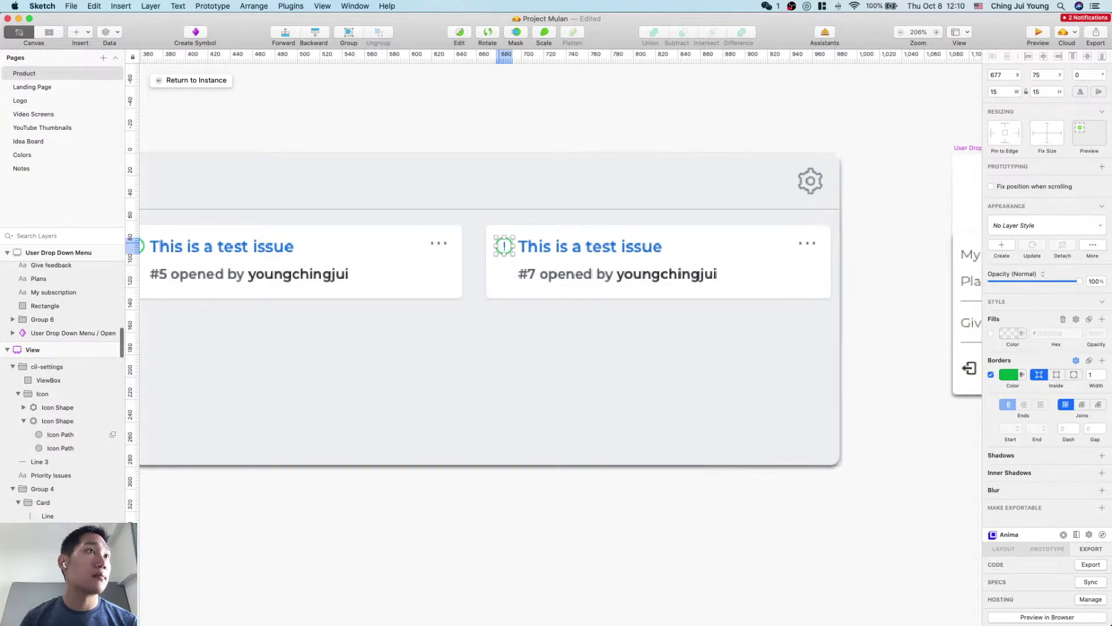
click(57, 516)
click(55, 517)
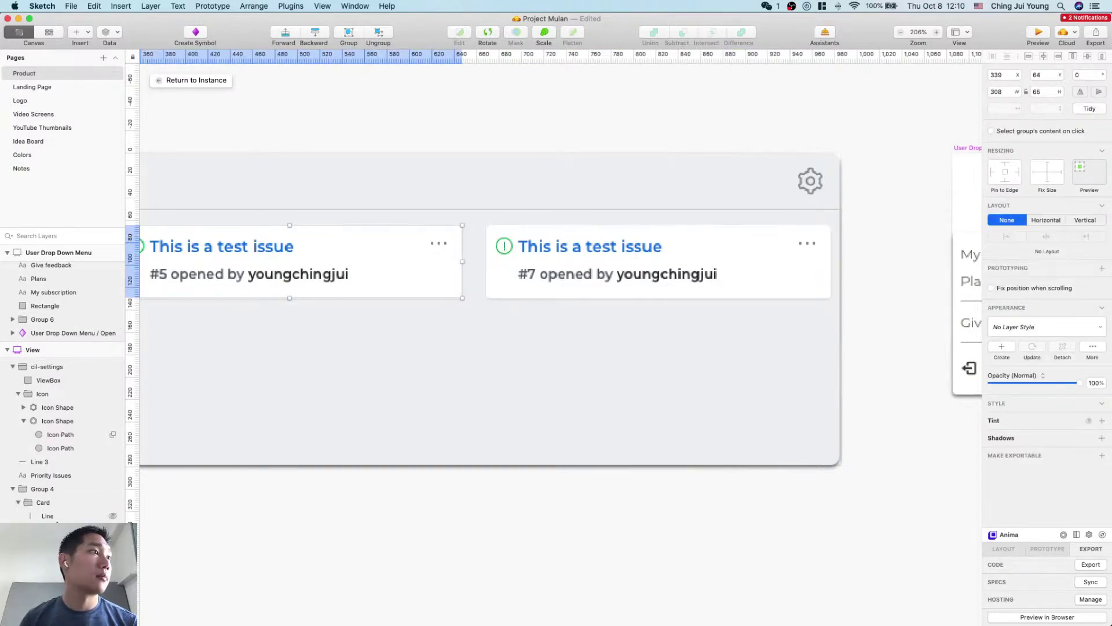
click(504, 246)
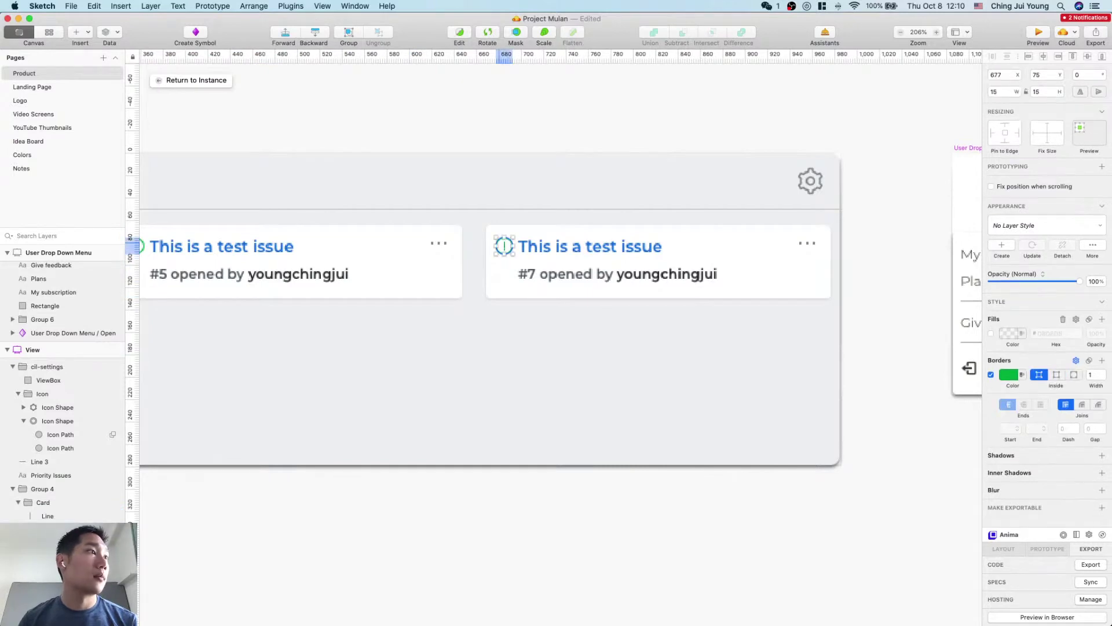
super+click(64, 516)
key(super+g)
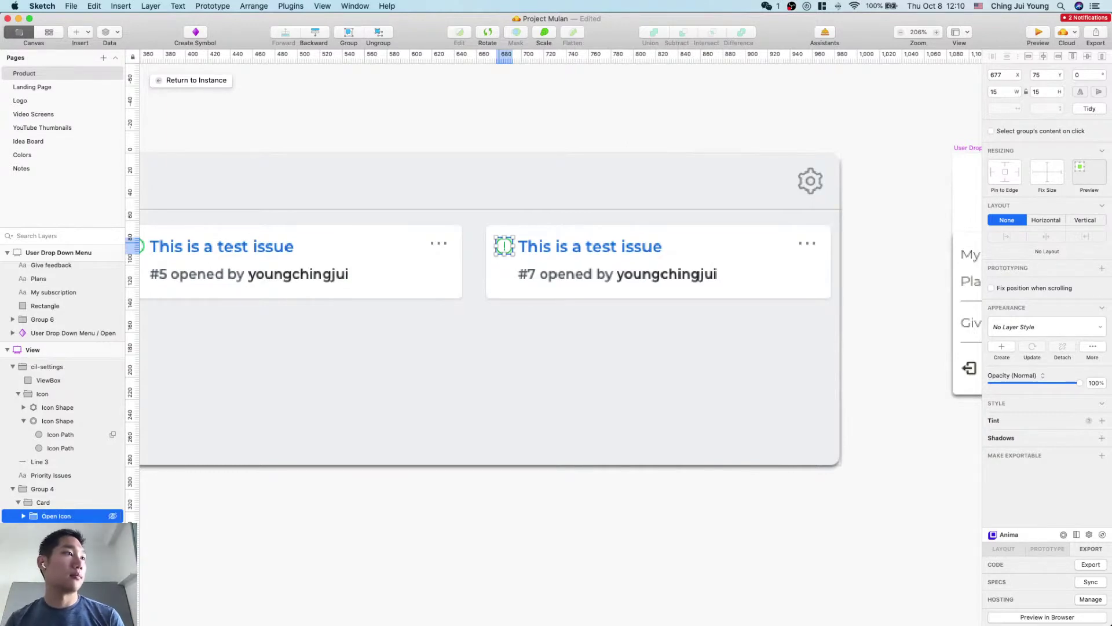
Step: Paste the copied Open Icon group into the Landing Page artboard
click(59, 101)
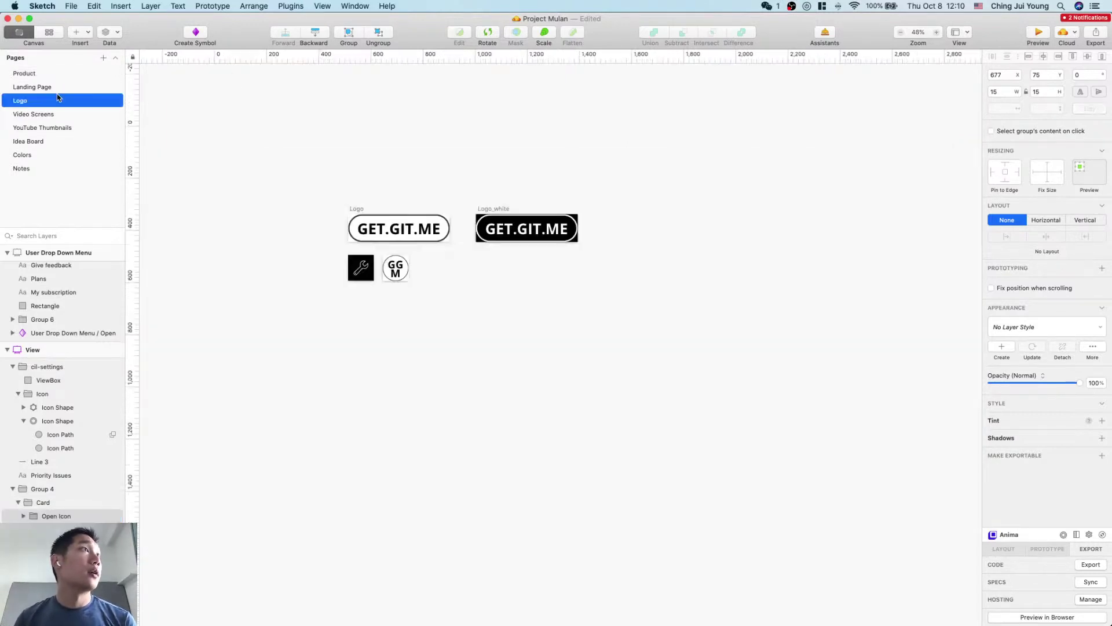
click(60, 86)
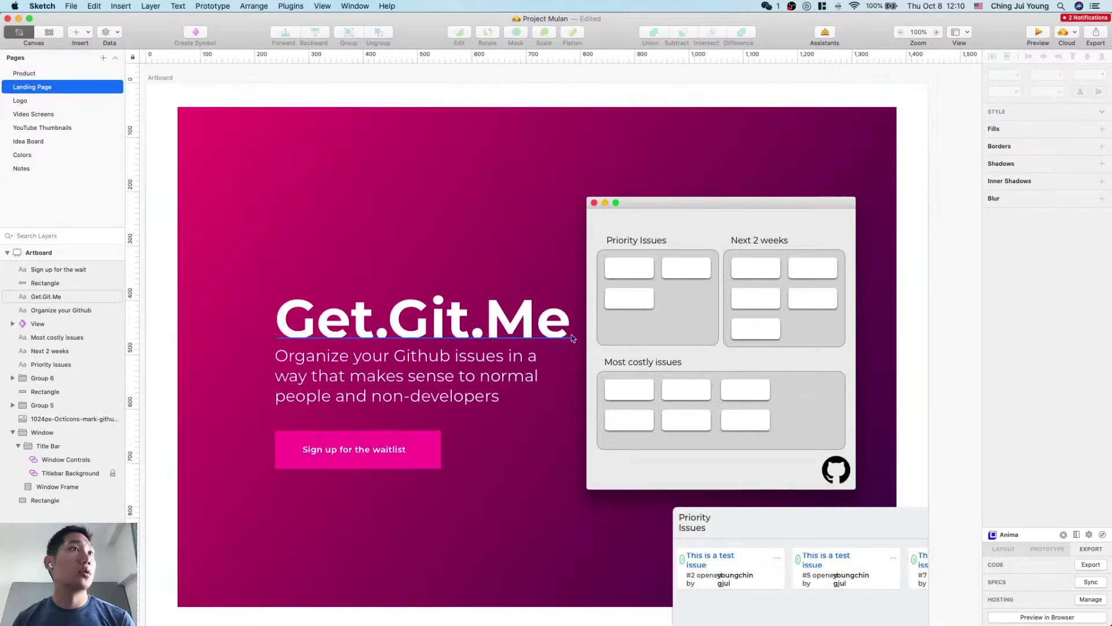
click(627, 273)
key(super+v)
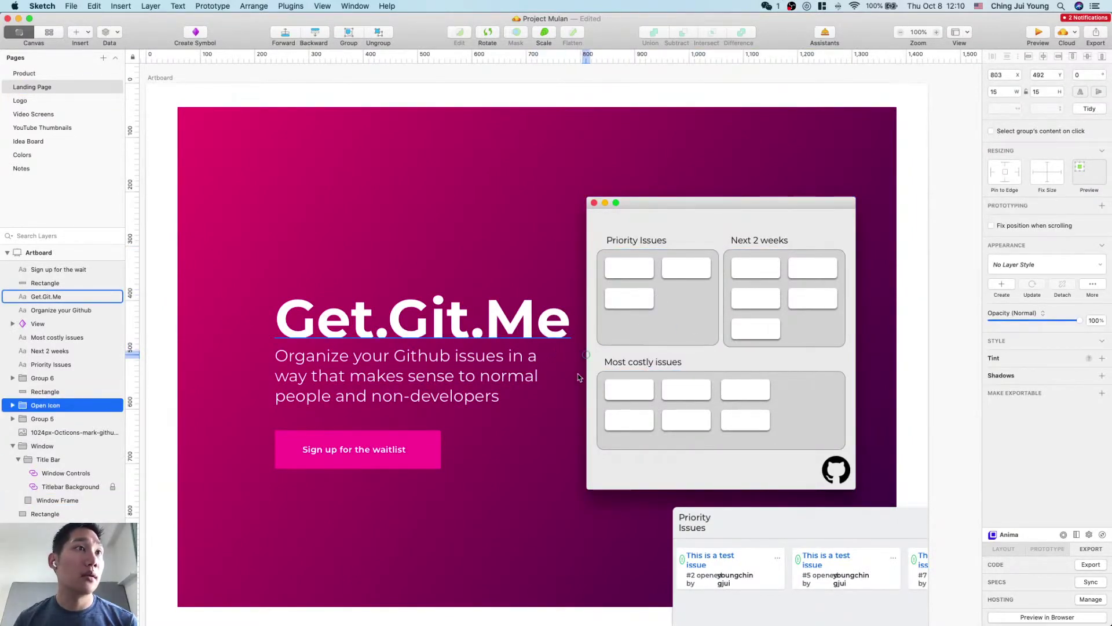
Step: Move the pasted green icon onto the first card in the Priority Issues box, at X 852, Y 328
key(shift+Right)
key(shift+Right)
key(shift+Right)
key(shift+Right)
key(shift+Up)
key(shift+Up)
key(shift+Up)
key(shift+Up)
key(shift+Up)
key(shift+Up)
key(shift+Up)
key(shift+Up)
key(shift+Up)
key(shift+Up)
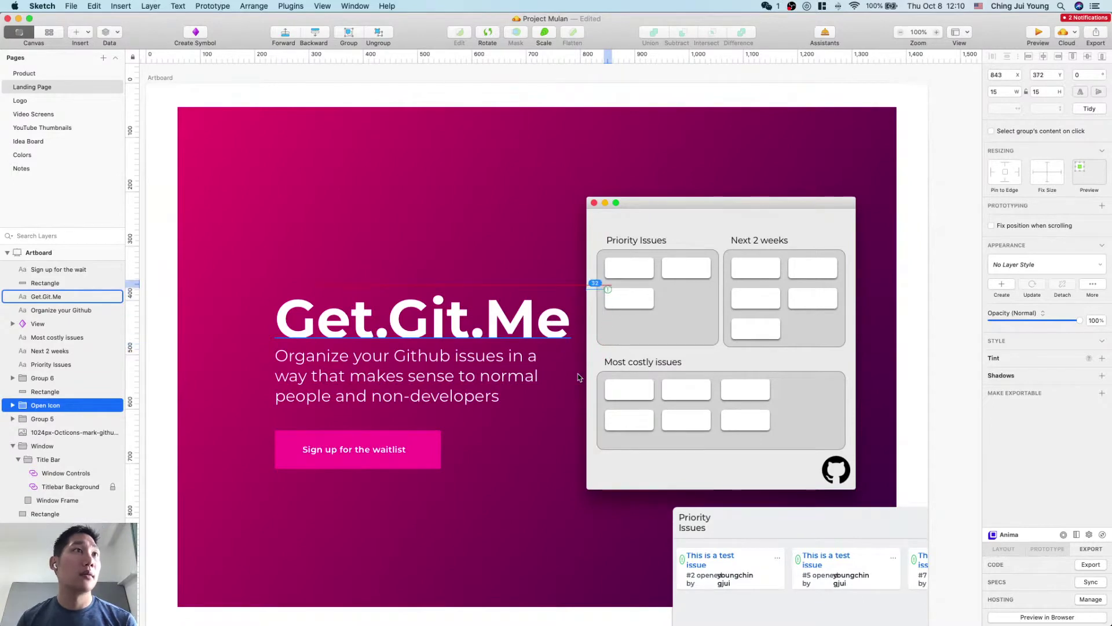
key(shift+Right)
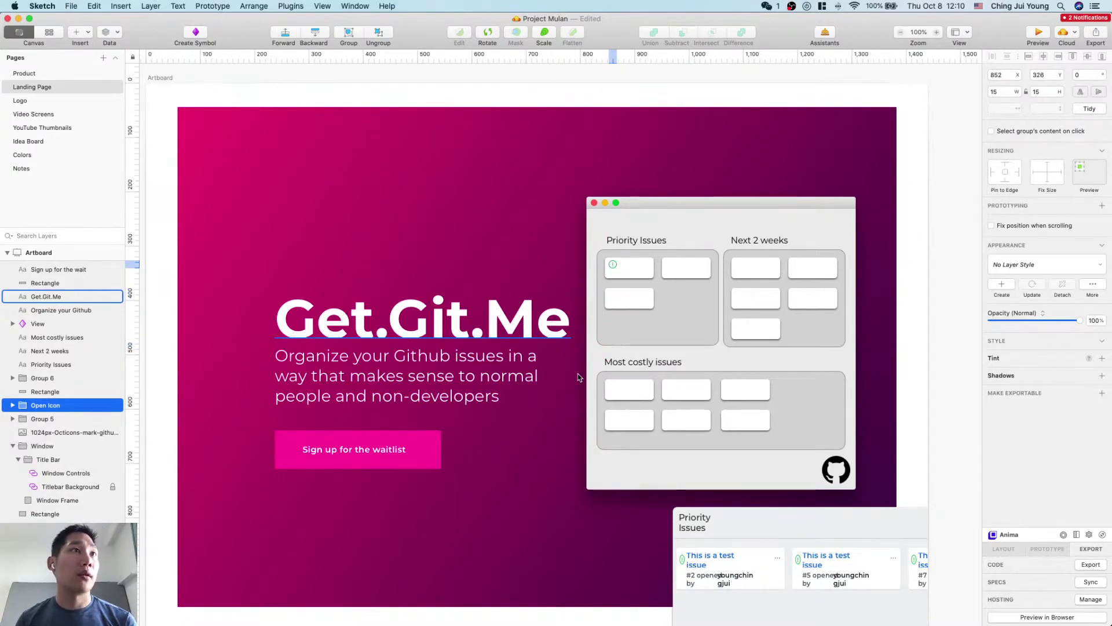
key(Down)
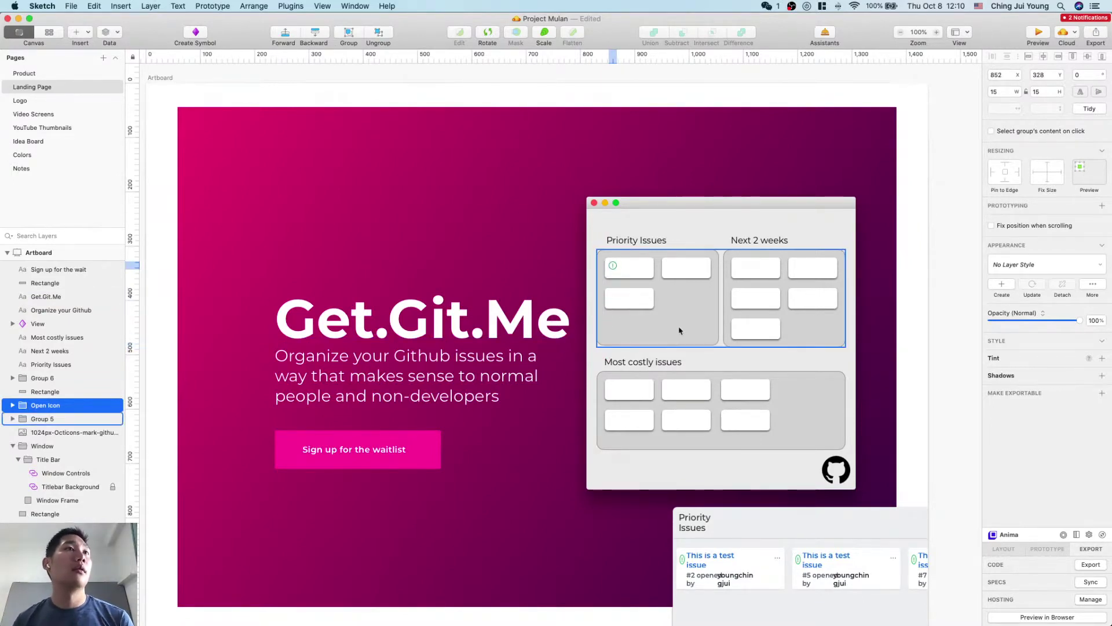
Step: Nudge the green icon closer to the first card's upper-left corner, to about X 849, Y 324
scroll(680, 330, up, 5)
scroll(679, 331, up, 3)
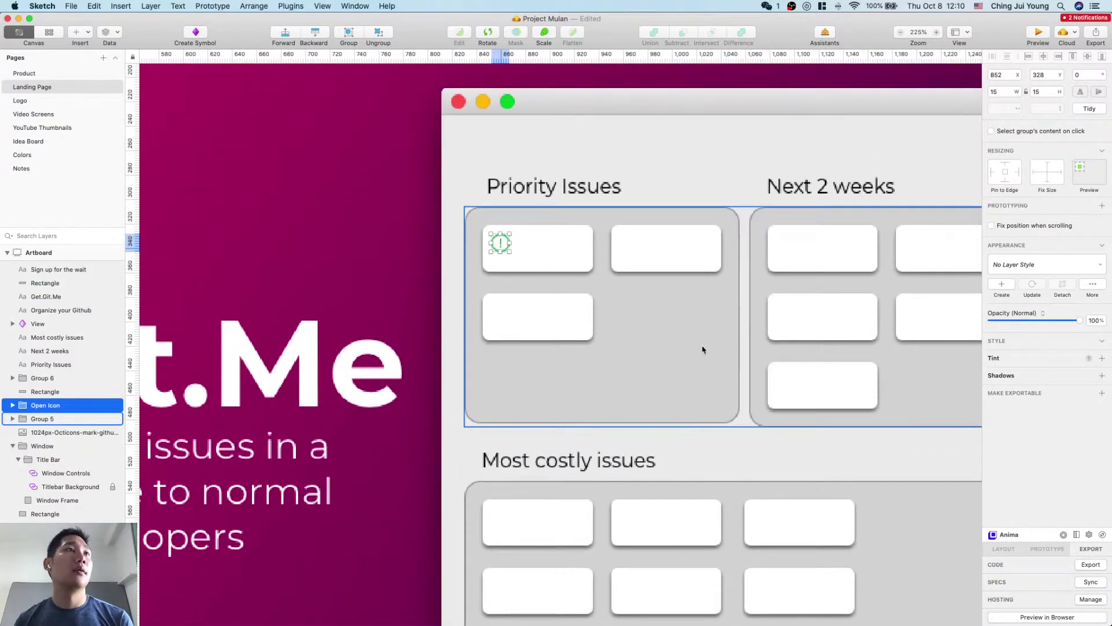
key(Up)
key(Up)
key(Up)
key(Left)
key(Left)
key(Left)
key(Left)
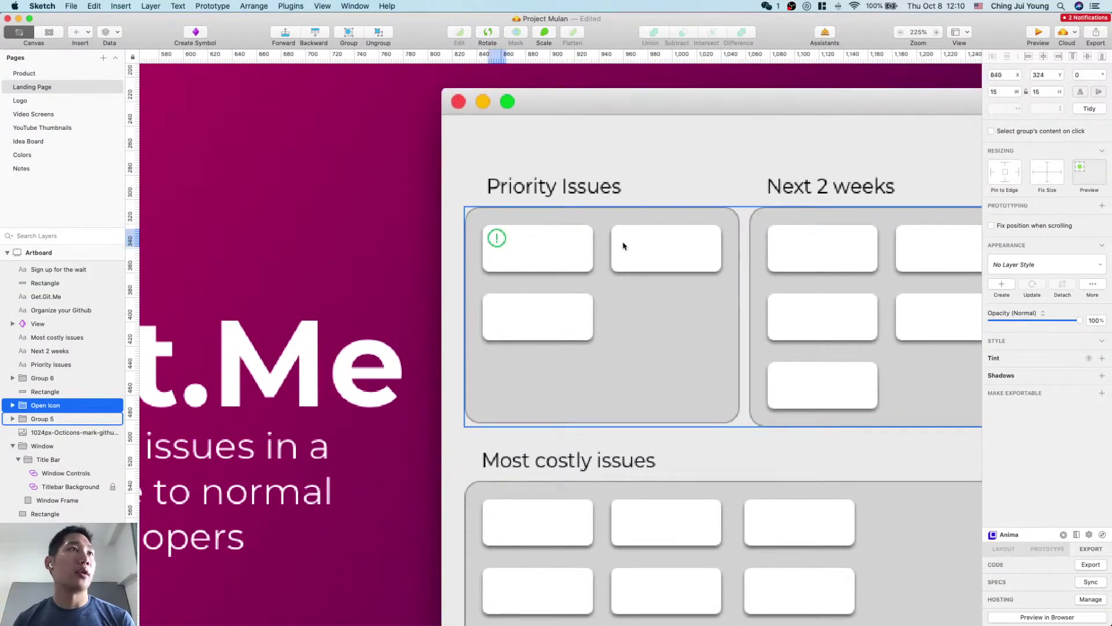
Step: Draw a 56 × 7 grey rectangle beside the icon on the first card, remove its border and reduce its height to 3
click(647, 316)
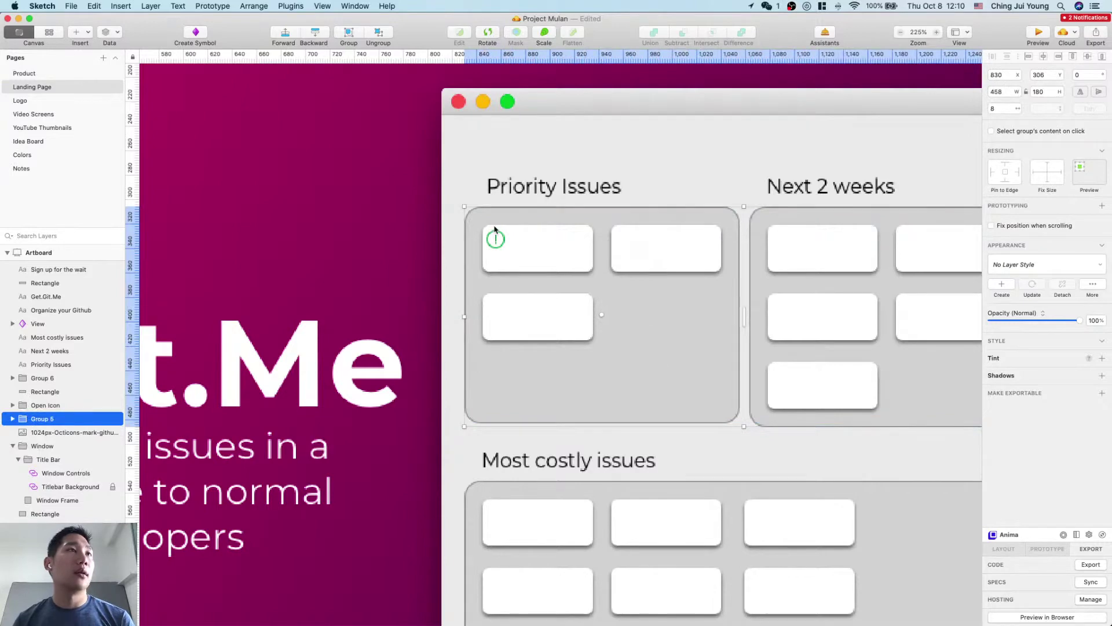
key(r)
drag(514, 236, 584, 244)
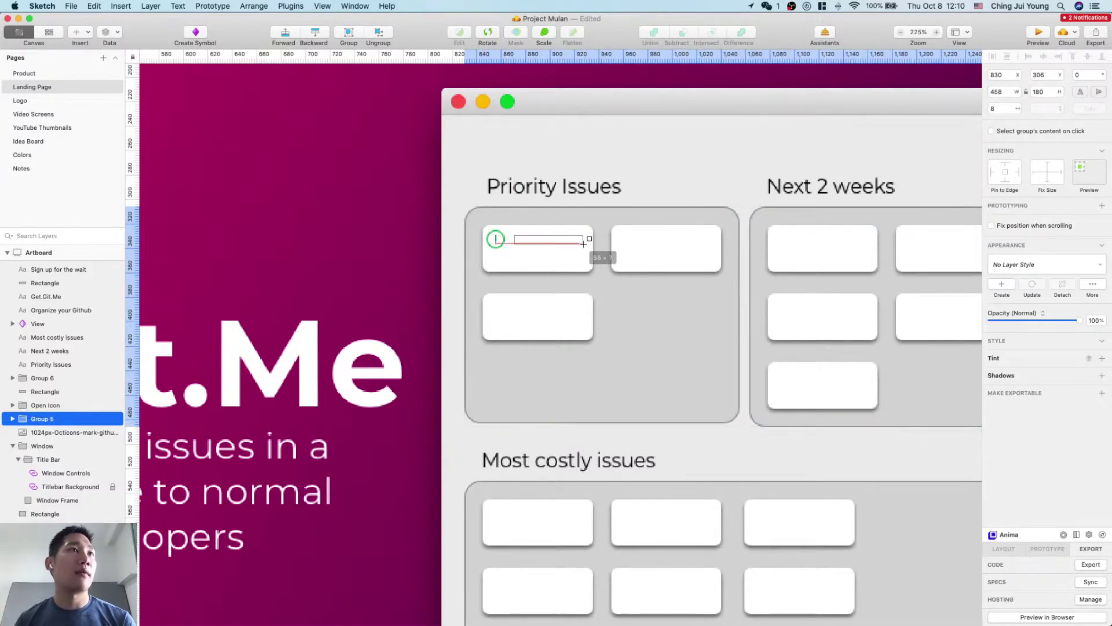
click(991, 404)
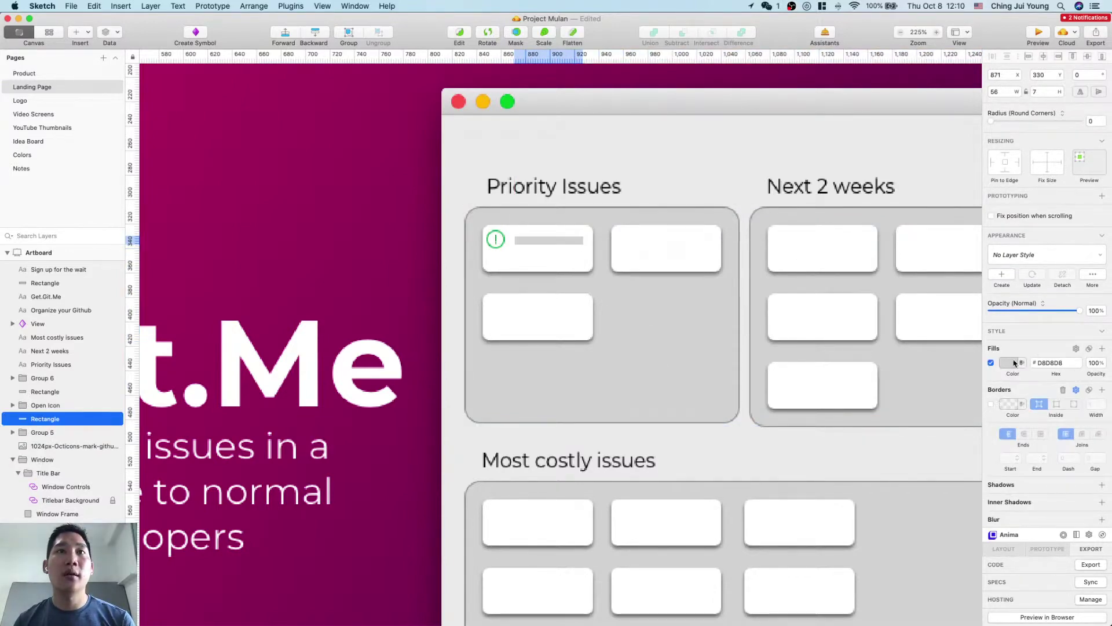
click(1014, 366)
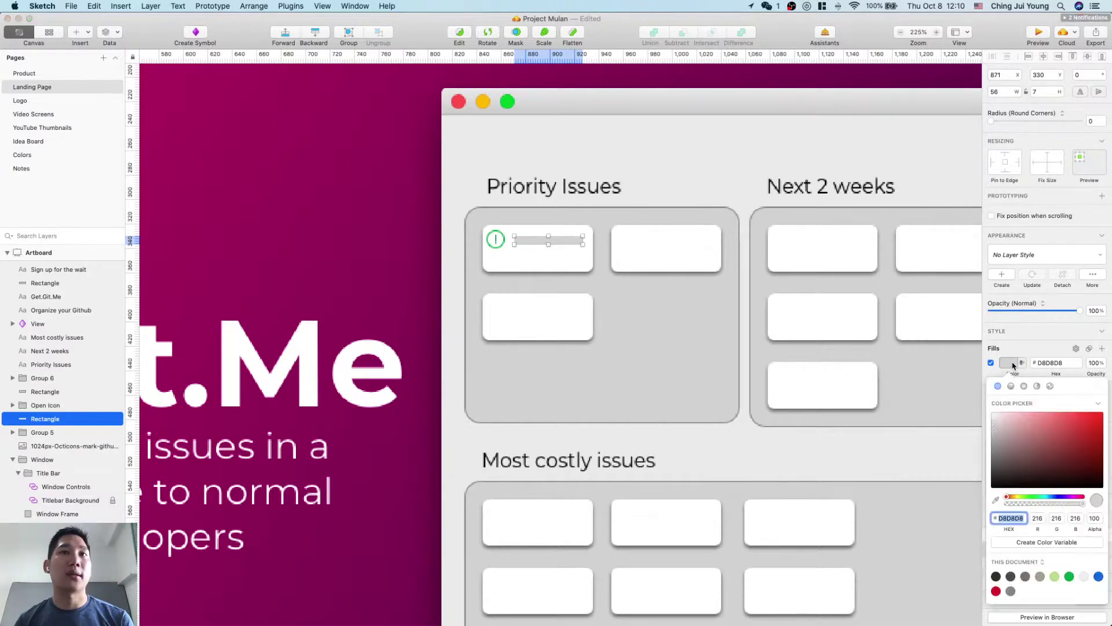
click(1013, 366)
drag(547, 244, 547, 238)
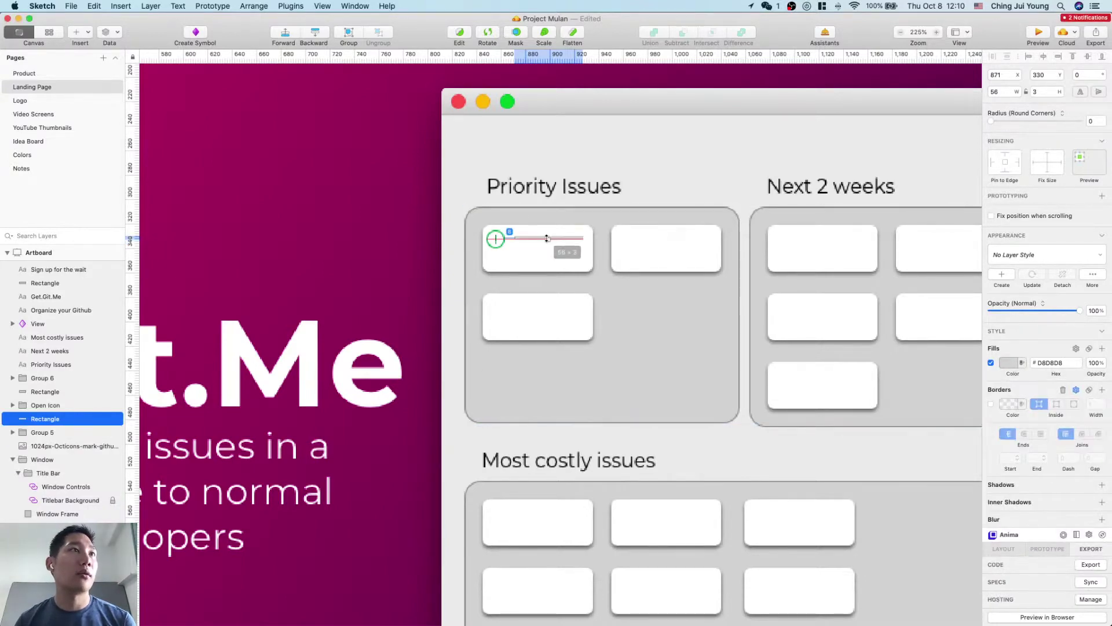
Step: Reposition the green icon on the first card to X 851, Y 326
click(407, 296)
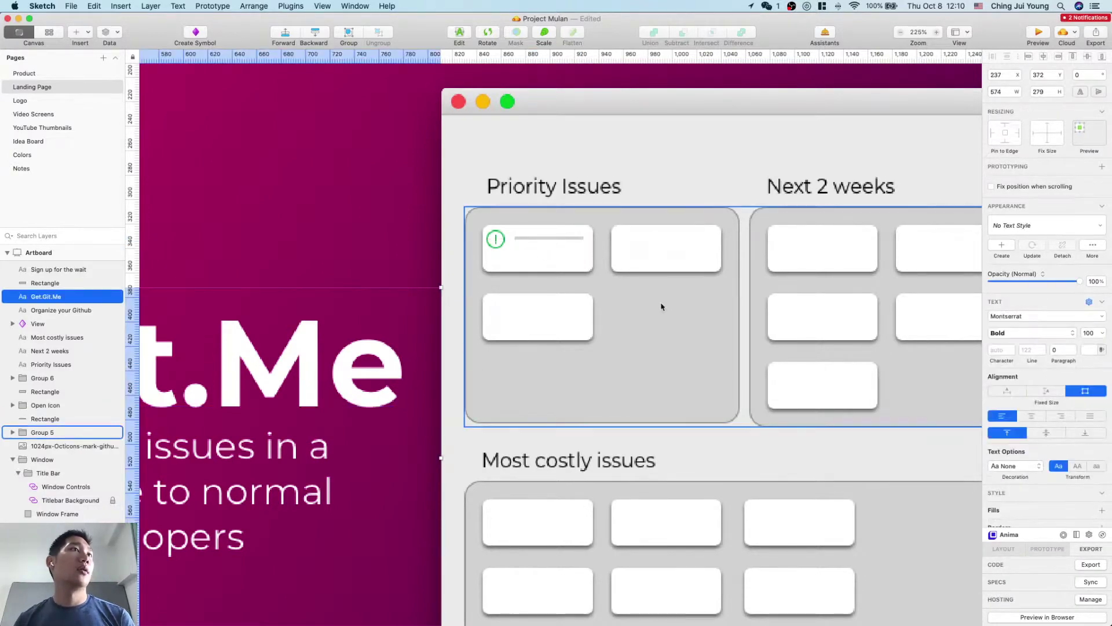
scroll(661, 306, left, 2)
click(565, 246)
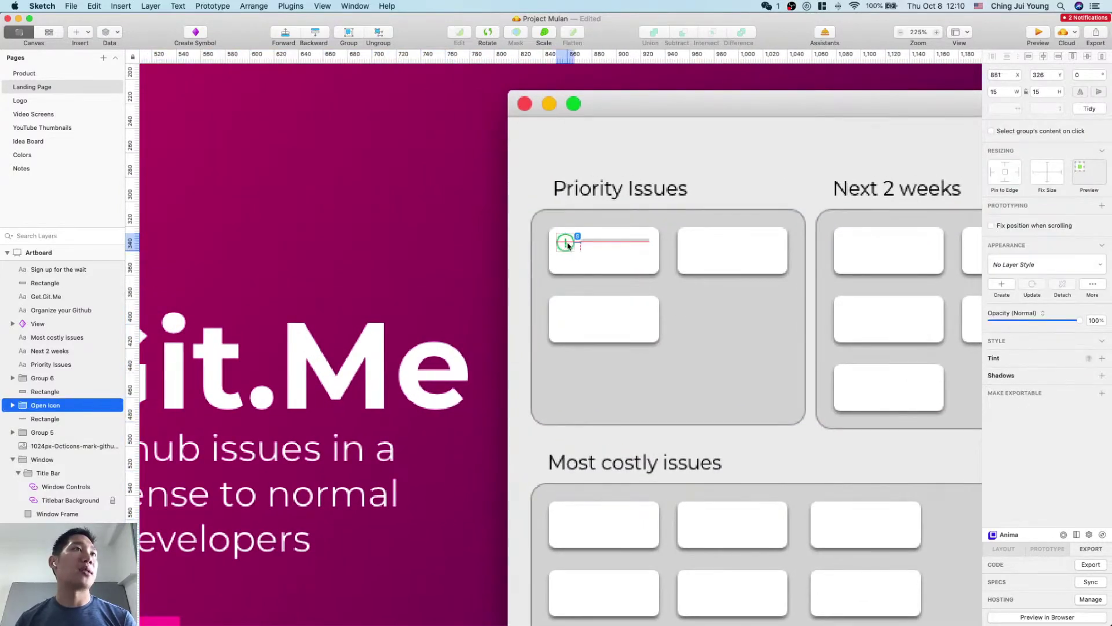
Step: Duplicate the grey line, place the copy beneath it at Y 334 and shorten the copy to about 38 wide
click(607, 239)
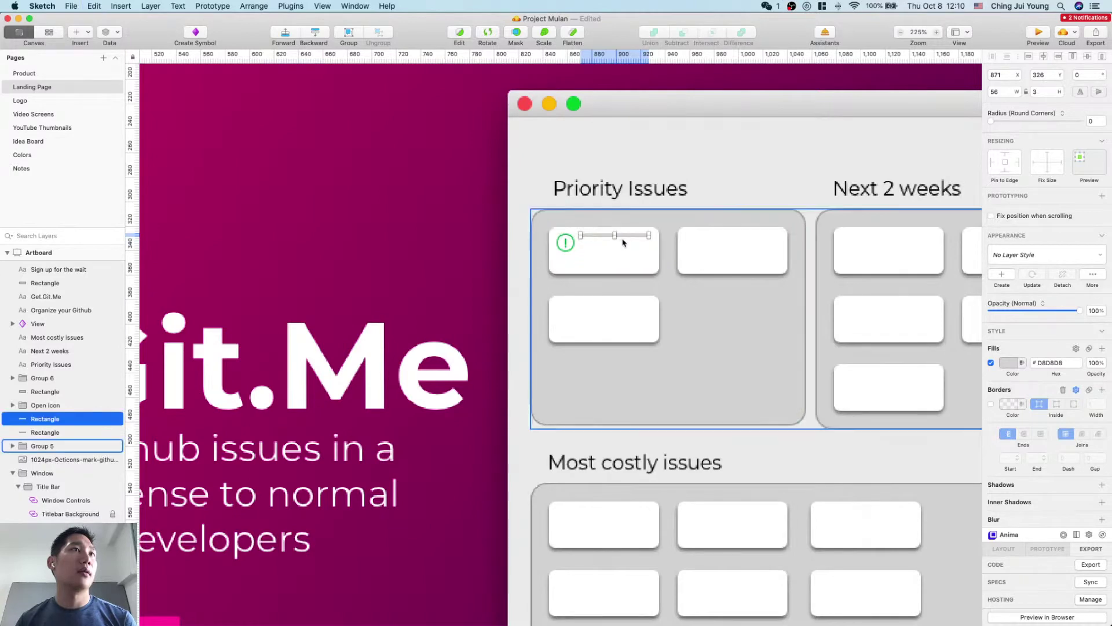
drag(621, 240, 628, 248)
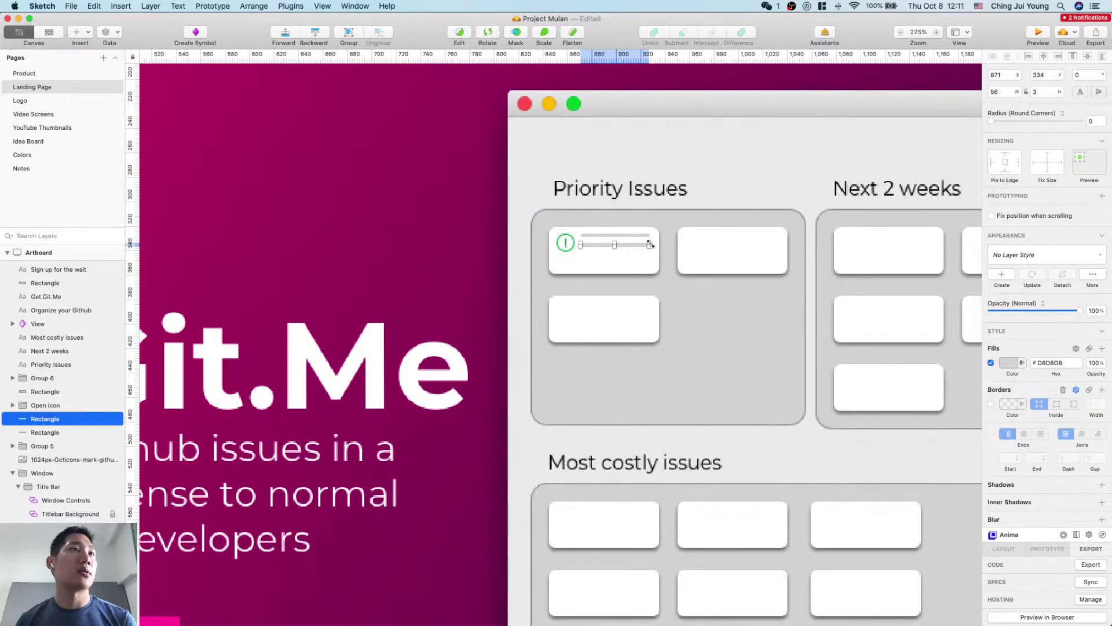
click(1019, 96)
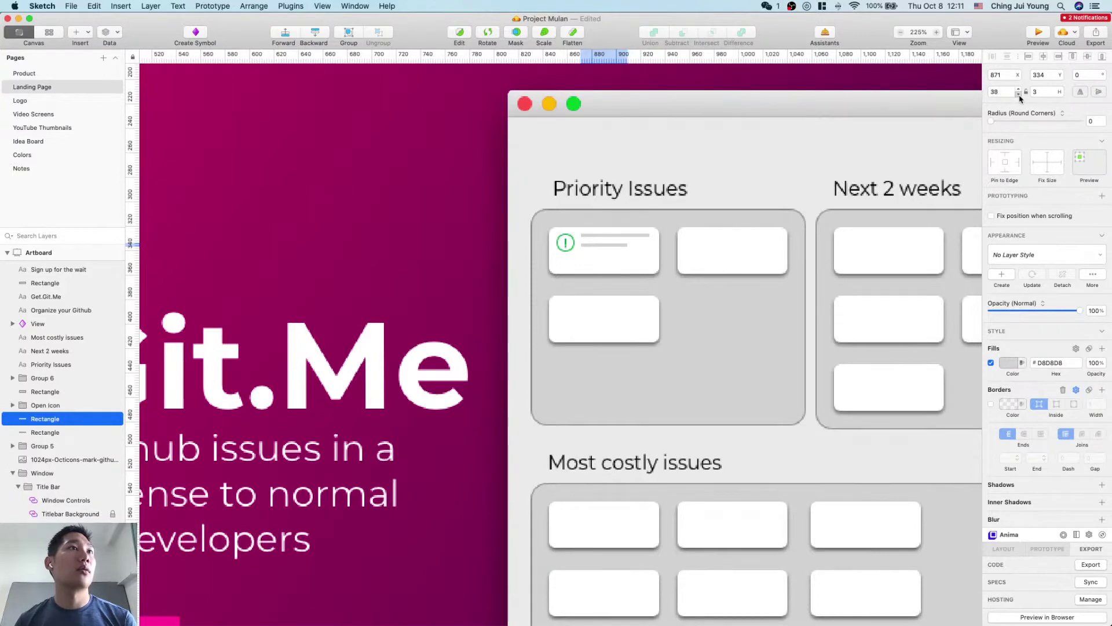
click(758, 248)
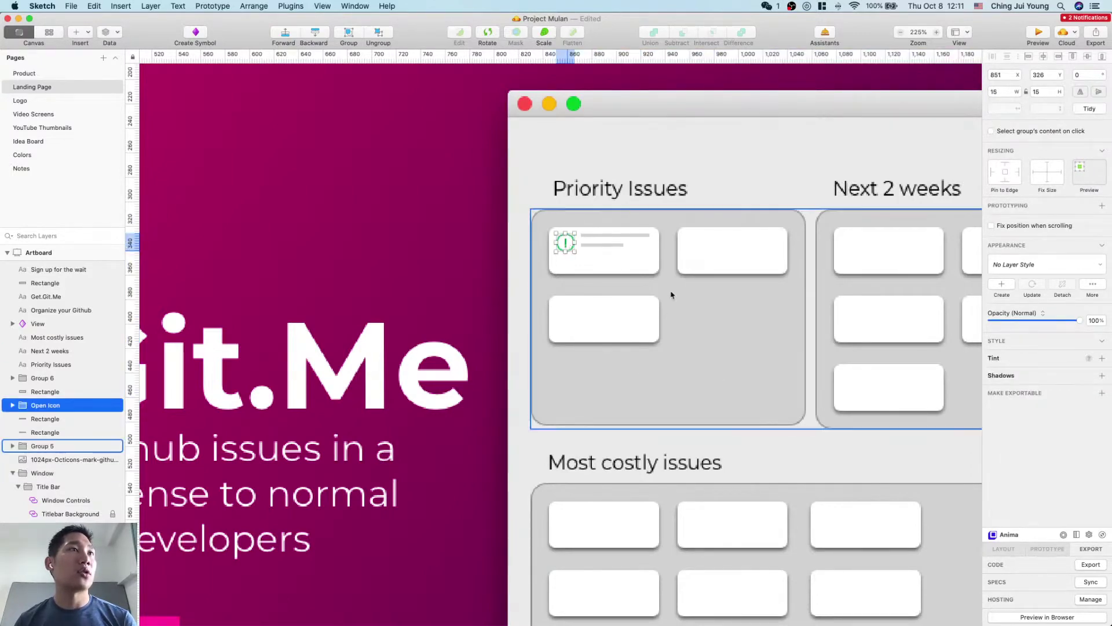
Step: Draw a rectangle about 23 × 6 near the first card's lower edge and round its corners to radius 3
scroll(642, 356, down, 1)
scroll(642, 356, down, 2)
scroll(643, 357, up, 3)
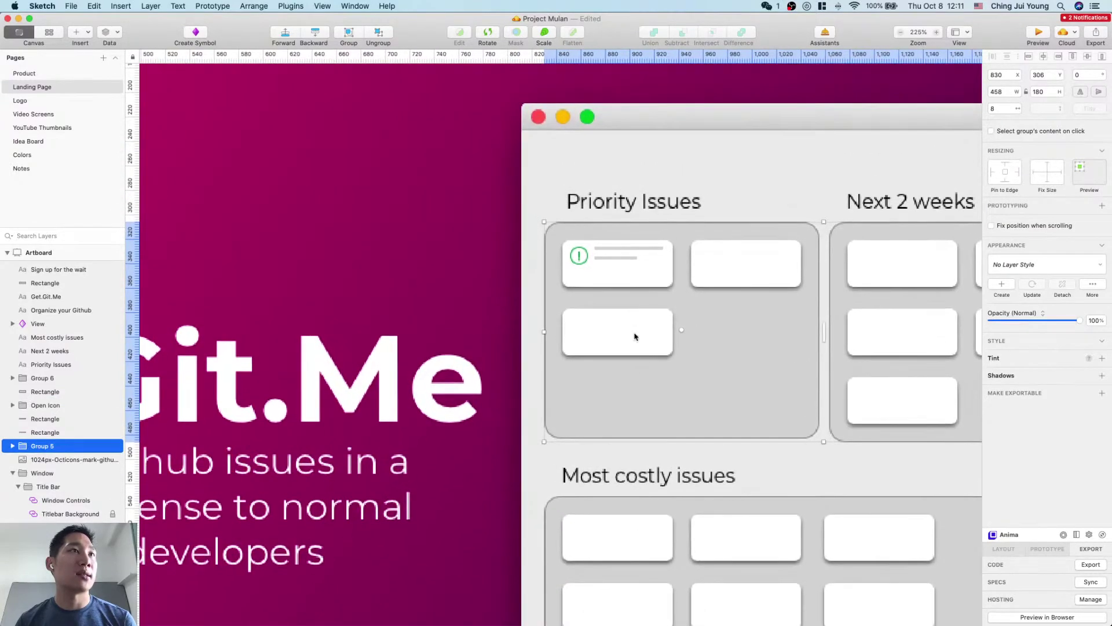
key(r)
drag(574, 276, 604, 284)
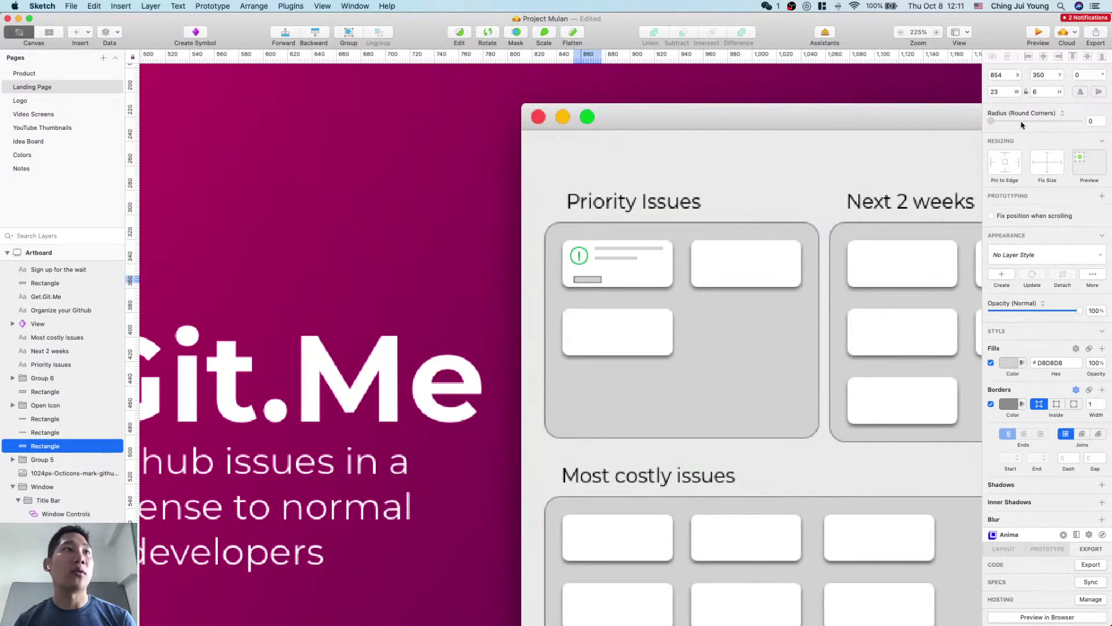
drag(1021, 125, 1063, 126)
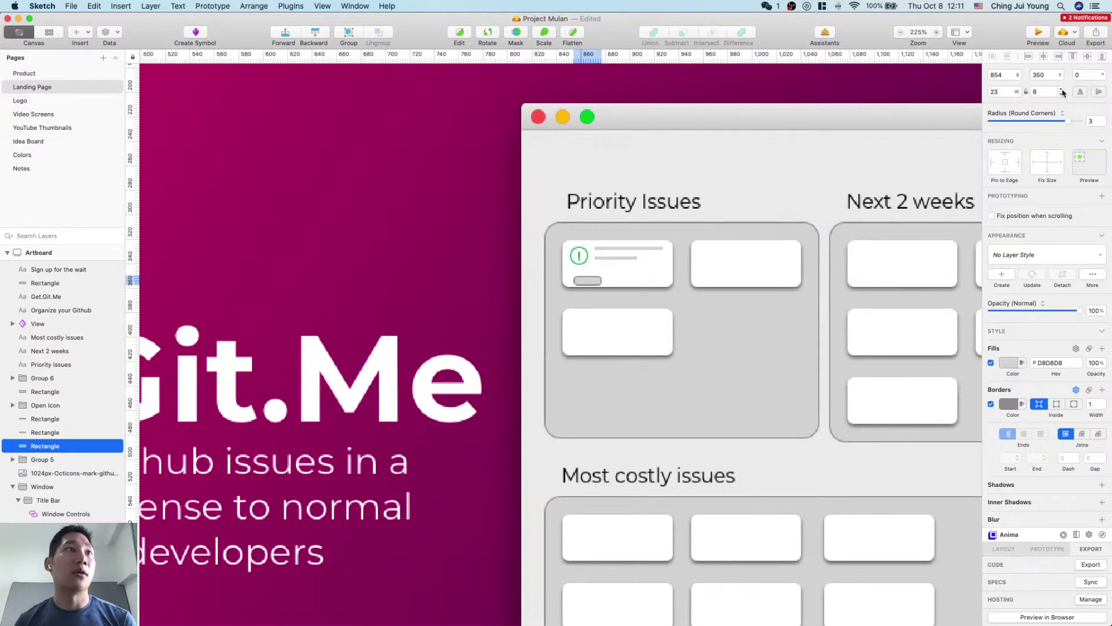
Step: Resize the small rounded rectangle to 15 × 7 and align it under the green icon at X 851, Y 348
click(1019, 90)
drag(596, 285, 589, 272)
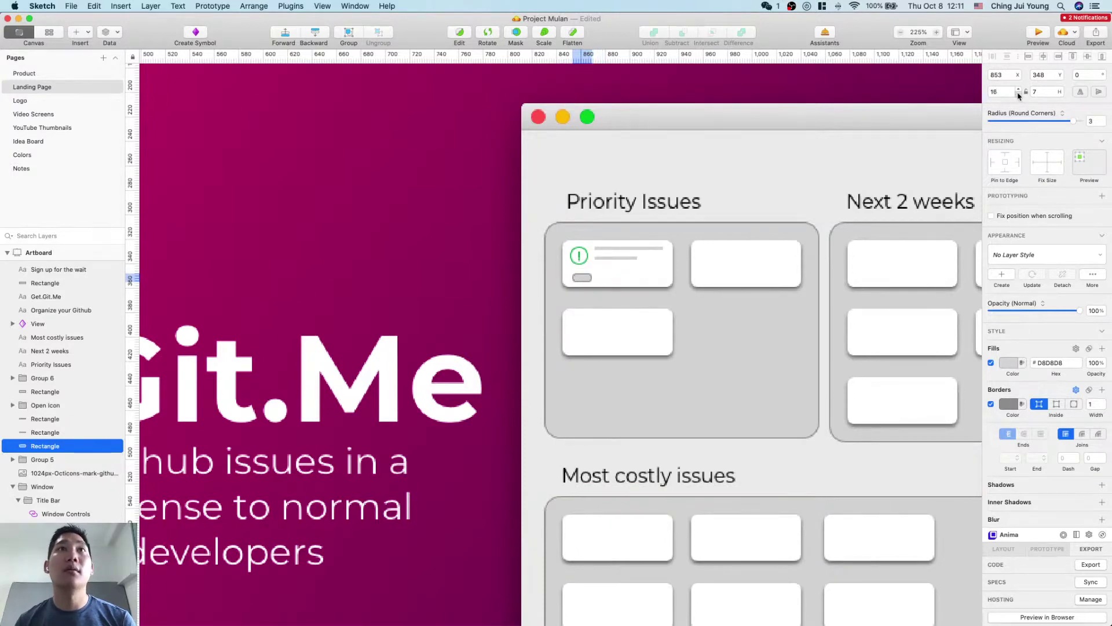
click(614, 319)
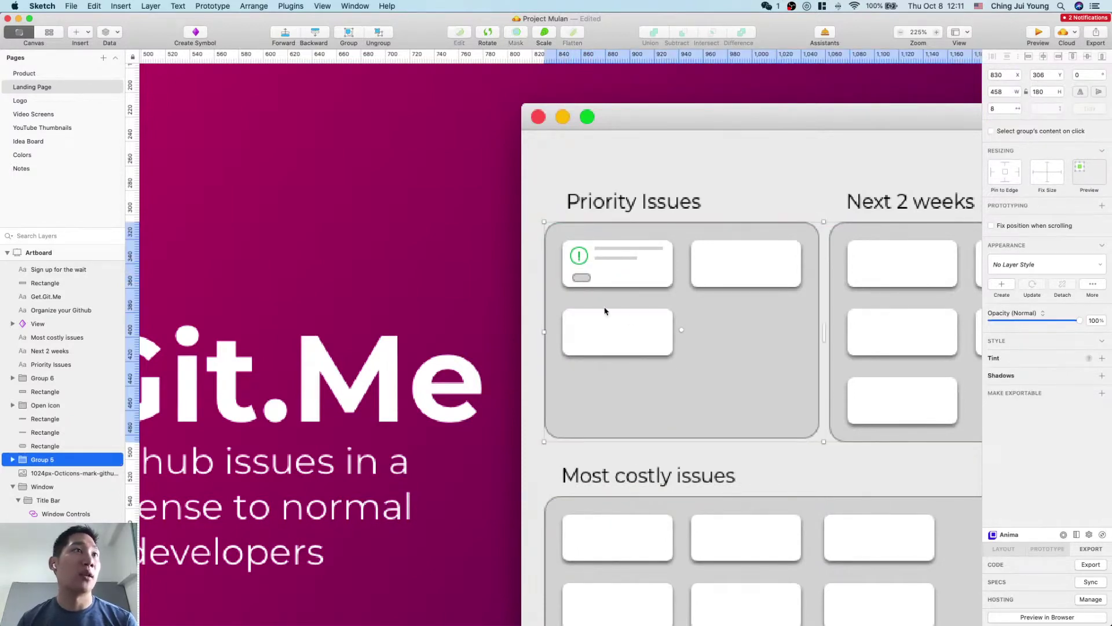
click(580, 282)
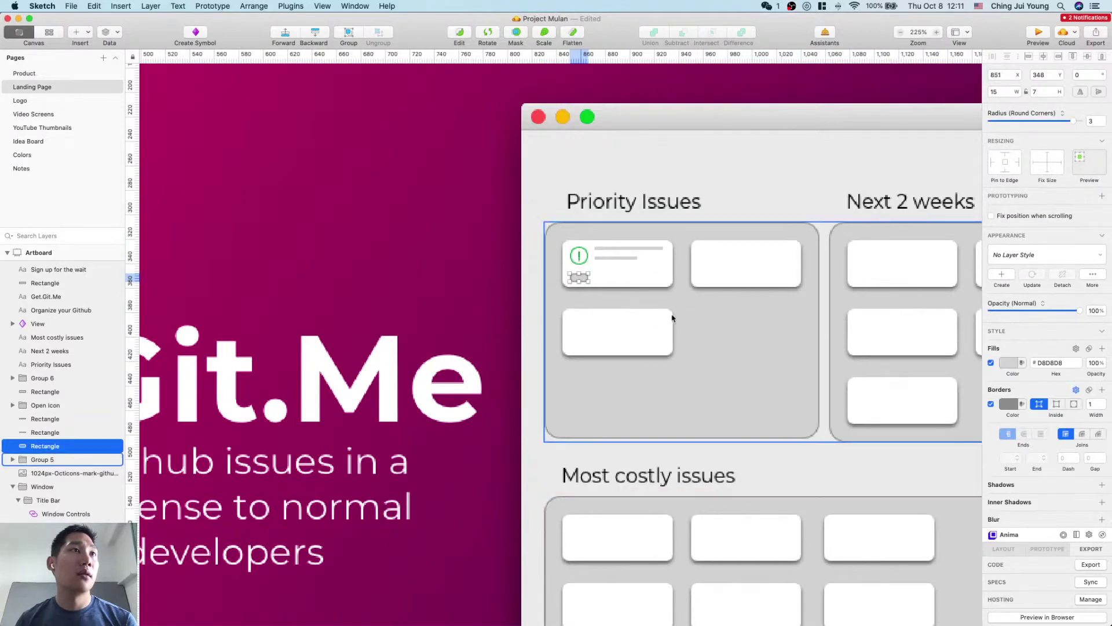
click(672, 318)
Step: Duplicate the rounded rectangle and place the copy beside it at X 871, in line with the grey lines
click(581, 261)
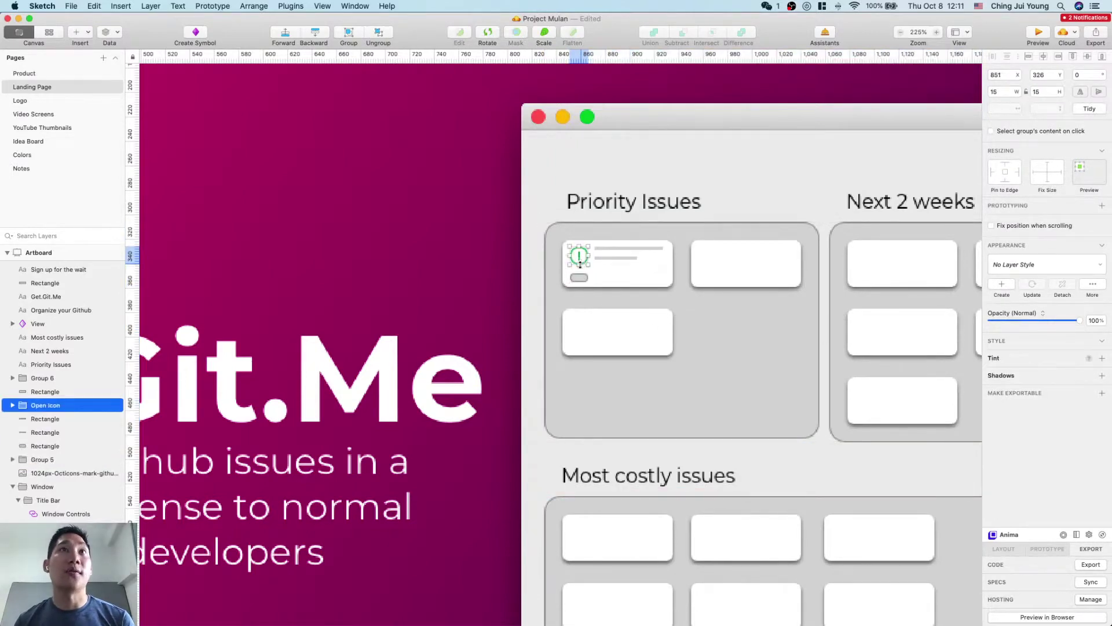
click(580, 277)
key(super+c)
key(super+v)
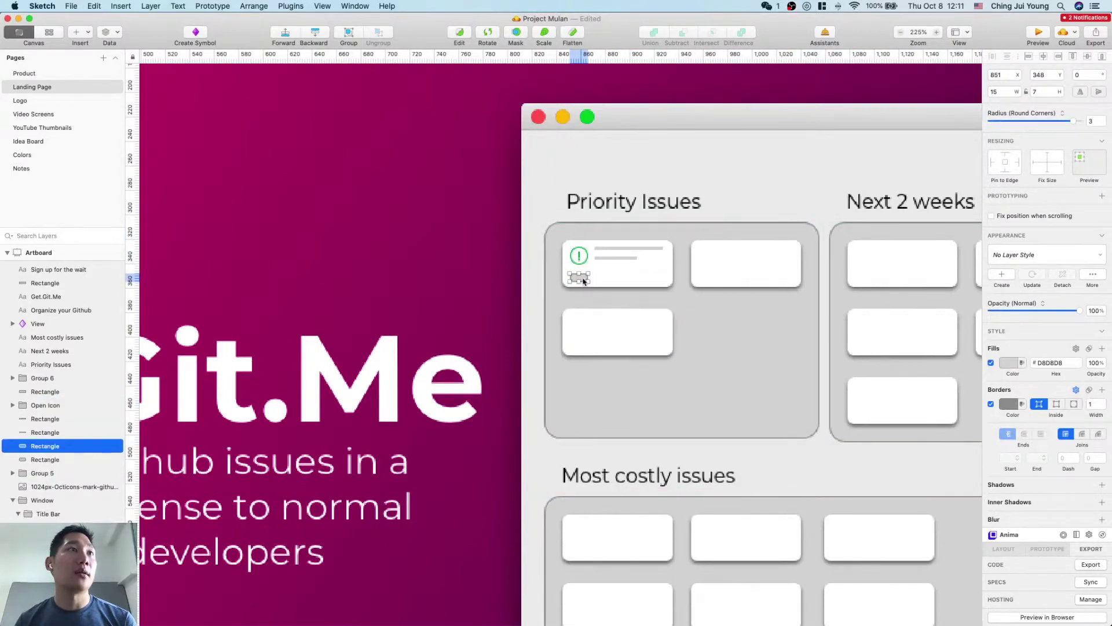
drag(584, 281, 610, 281)
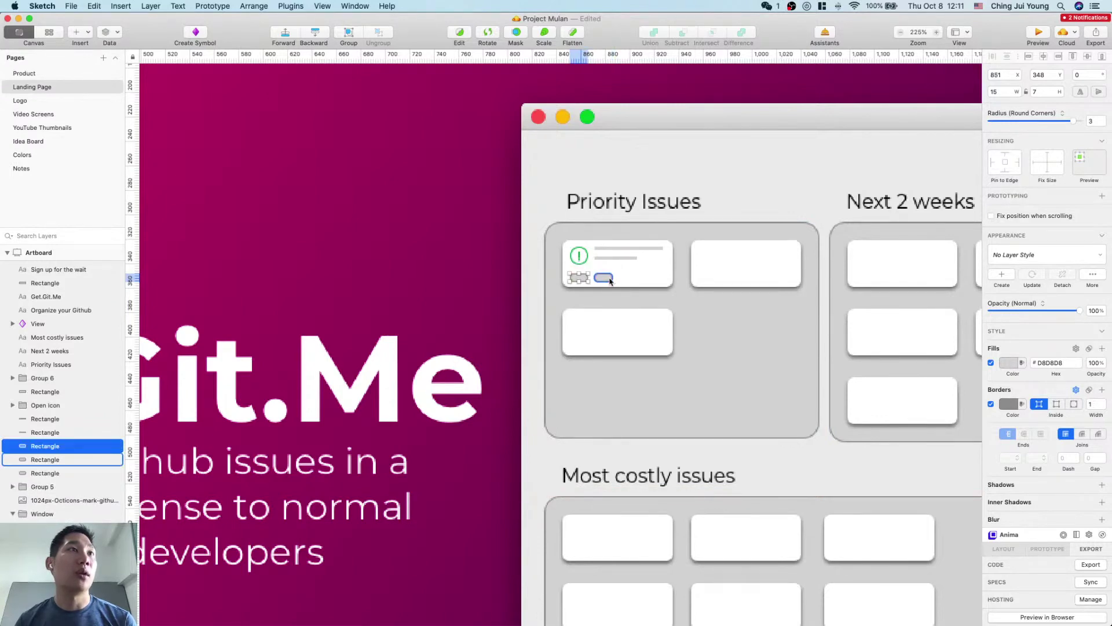
click(609, 281)
mouse_move(607, 281)
mouse_down()
mouse_move(638, 281)
mouse_move(607, 281)
mouse_up()
click(662, 316)
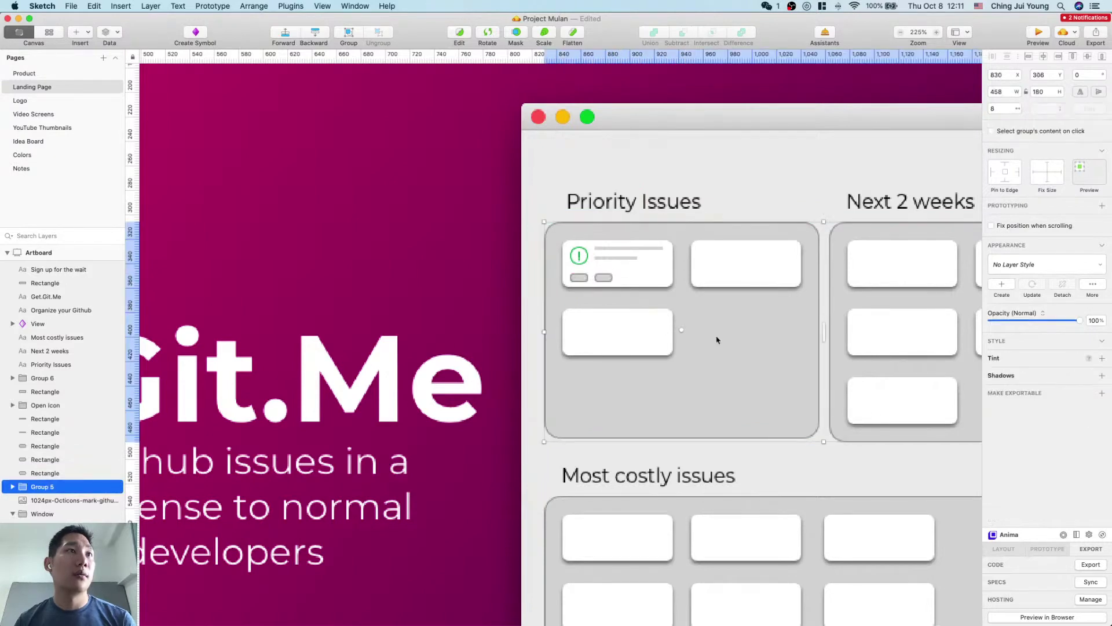
Step: Remove the border from the second tag on the first Priority Issues card and fill it with red D30000
scroll(713, 284, up, 2)
click(588, 277)
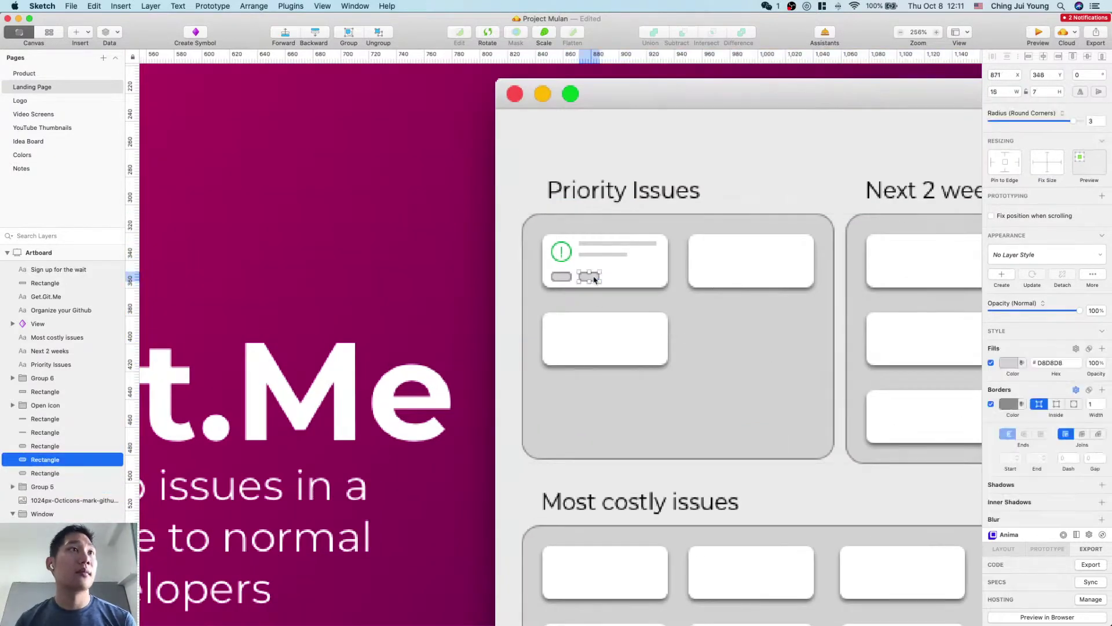
click(991, 404)
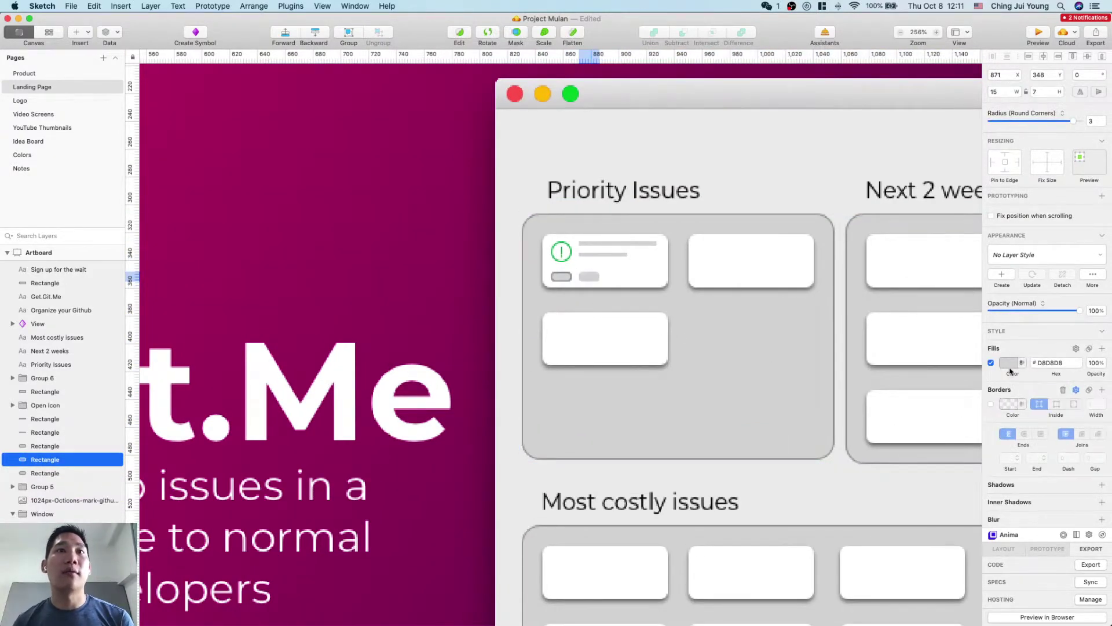
click(1009, 363)
drag(1069, 427, 1102, 431)
click(701, 297)
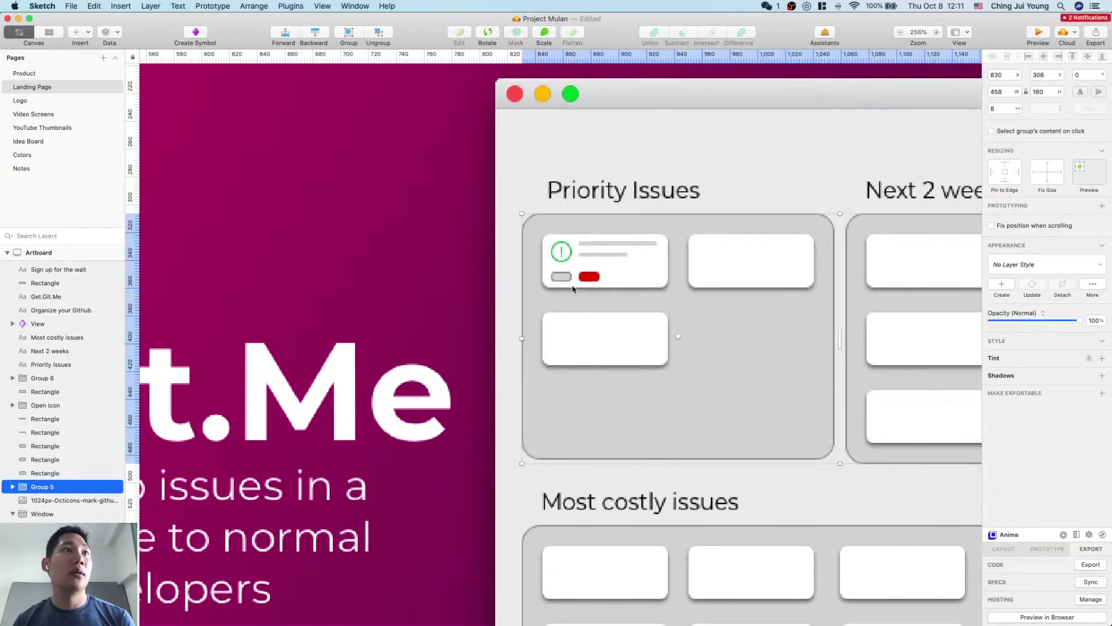
Step: Remove the border from the first tag under the green icon and fill it with light purple 858BE1
click(561, 277)
click(991, 404)
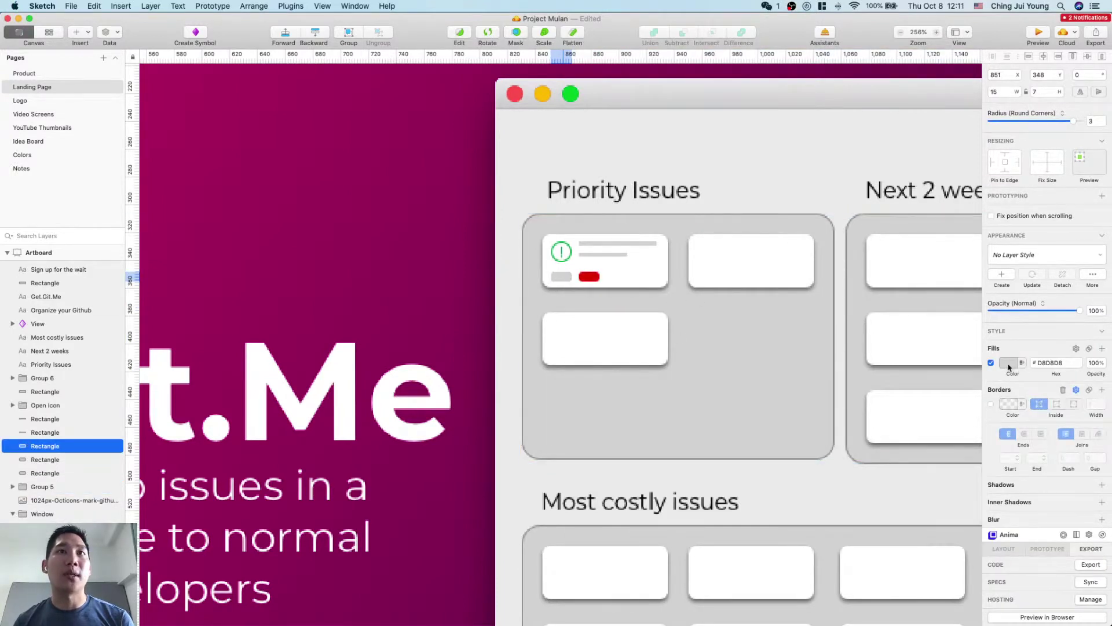
click(1009, 363)
drag(1047, 494, 1036, 497)
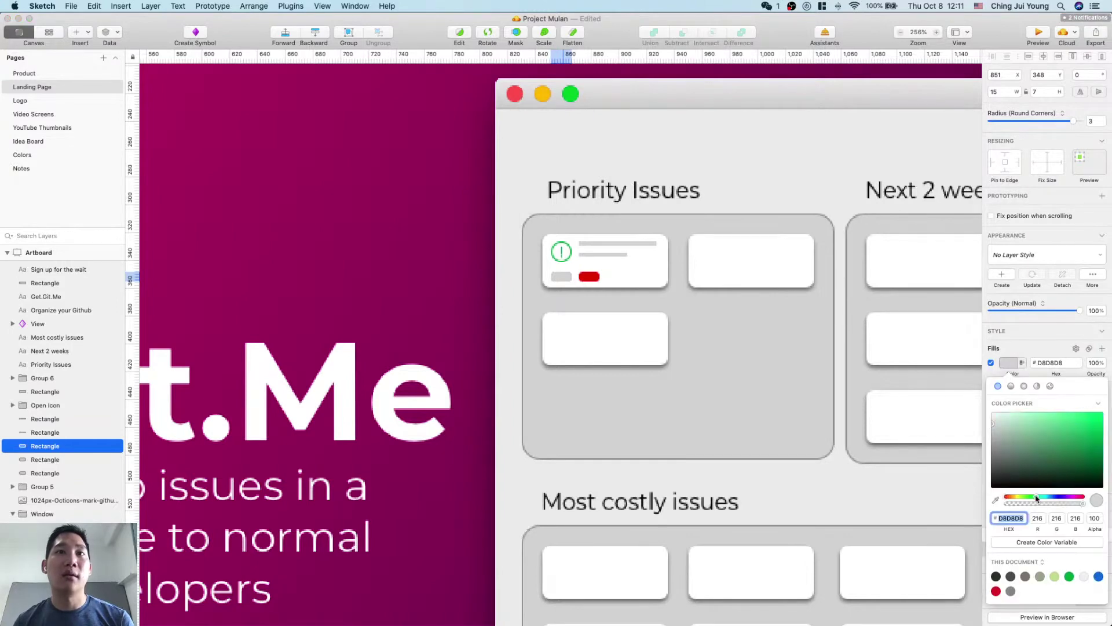
click(1076, 429)
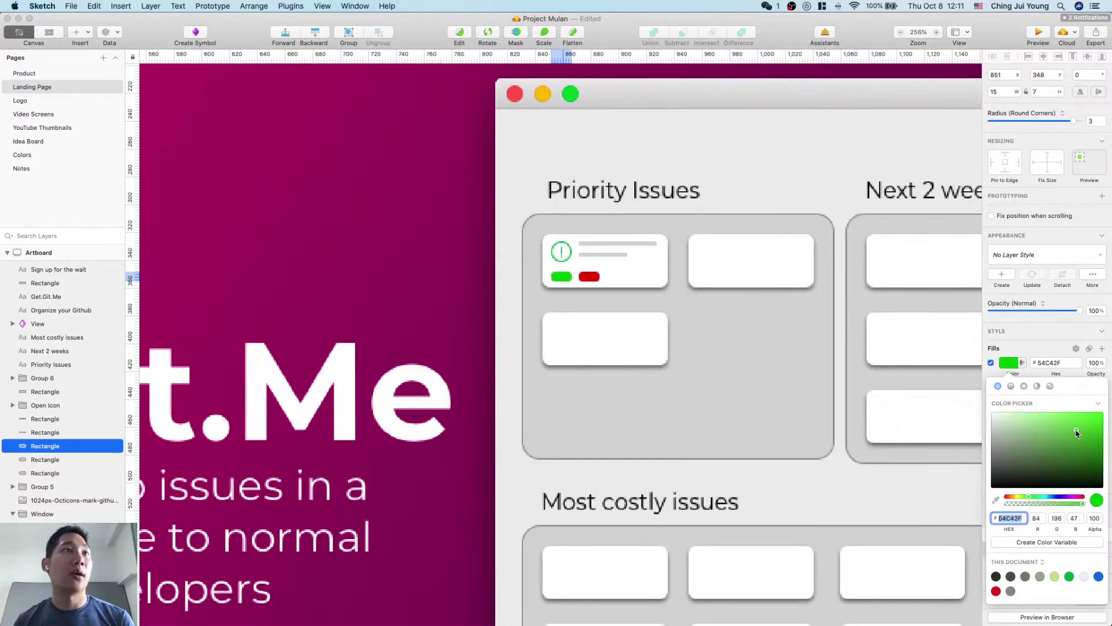
click(1058, 499)
click(1035, 418)
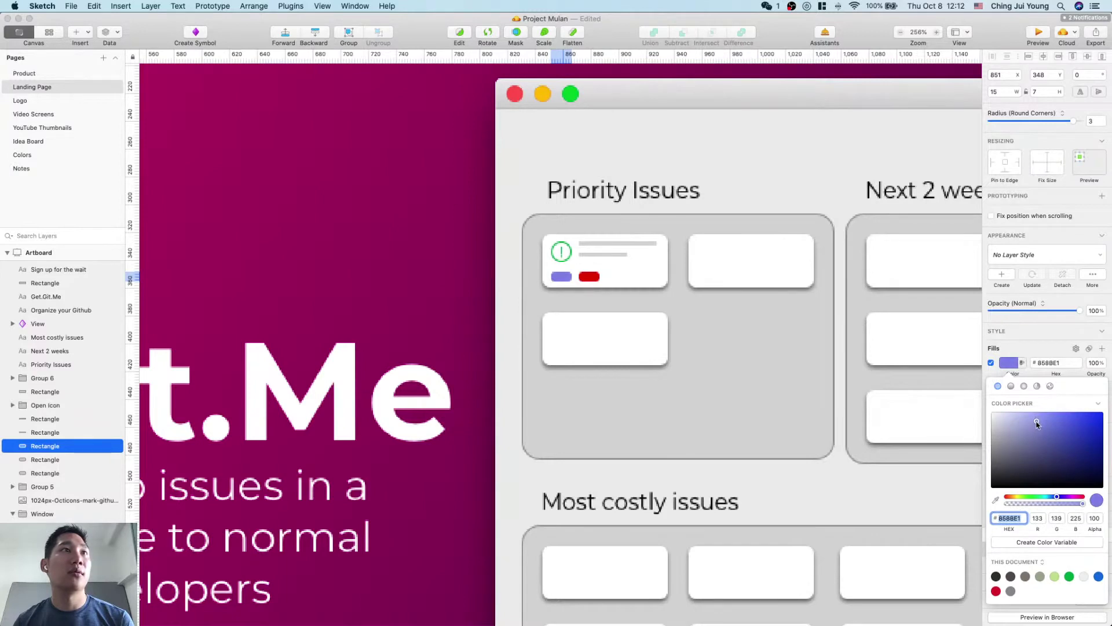
click(586, 288)
click(588, 278)
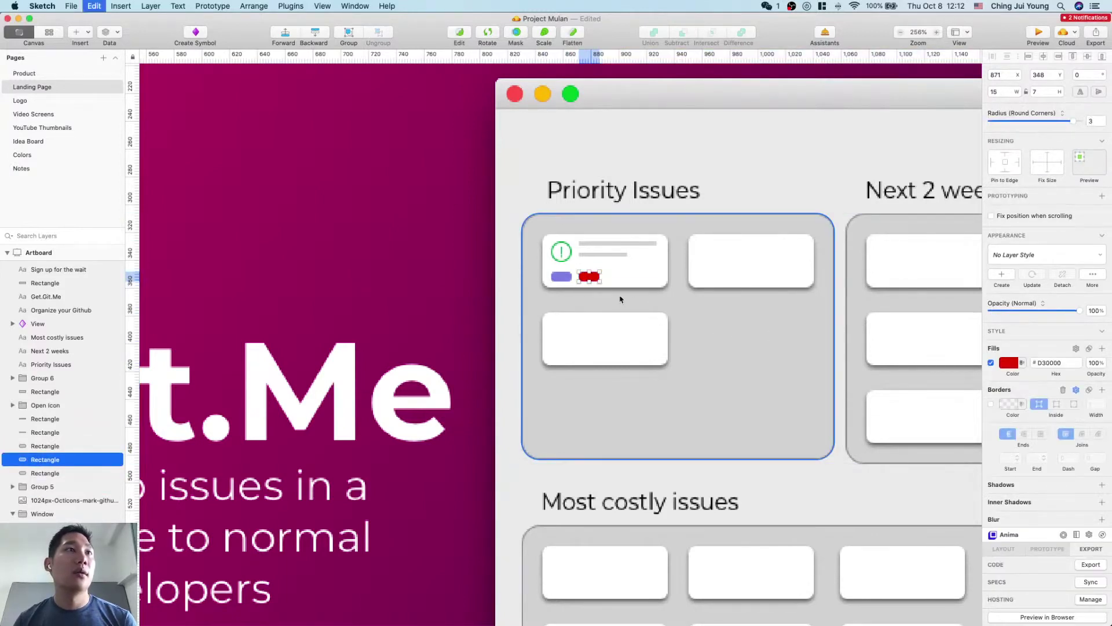
double_click(589, 278)
drag(588, 278, 671, 291)
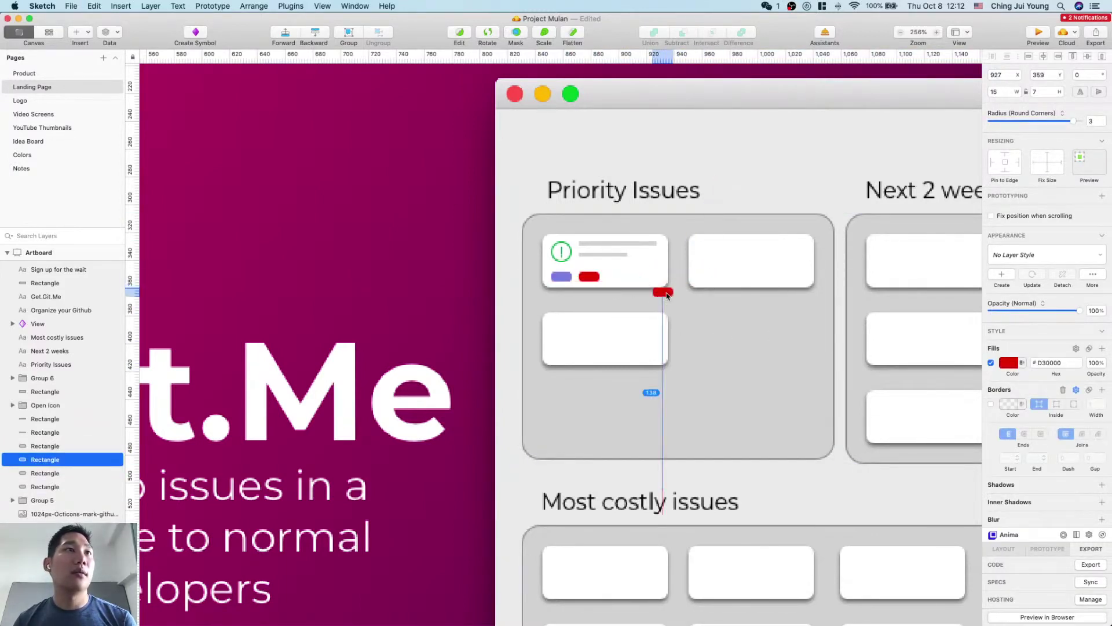
click(667, 316)
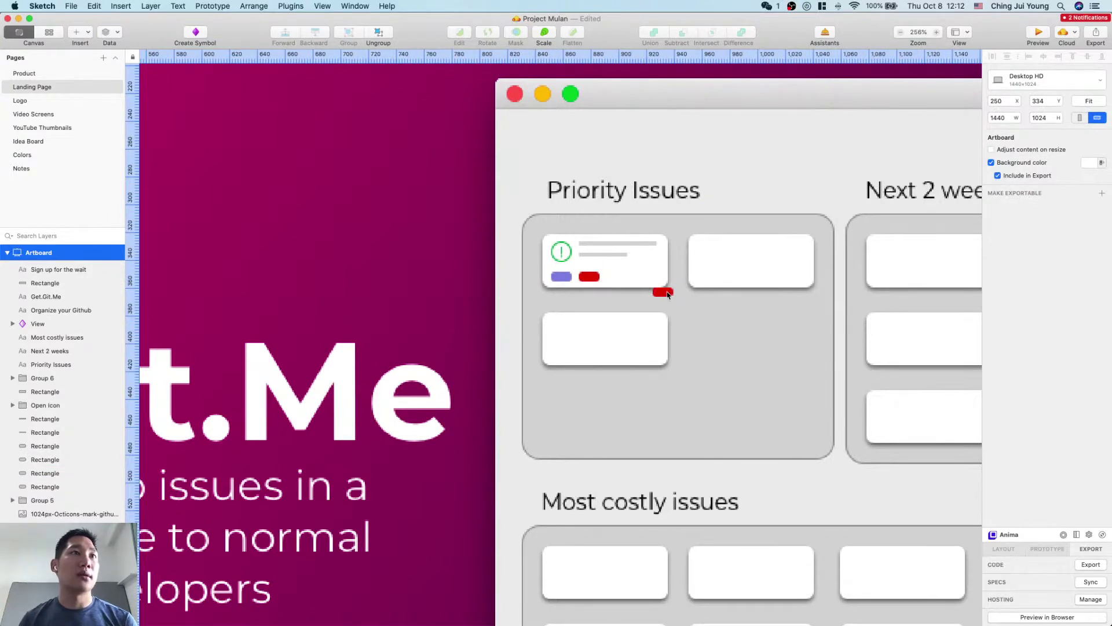
click(668, 291)
key(Delete)
click(676, 281)
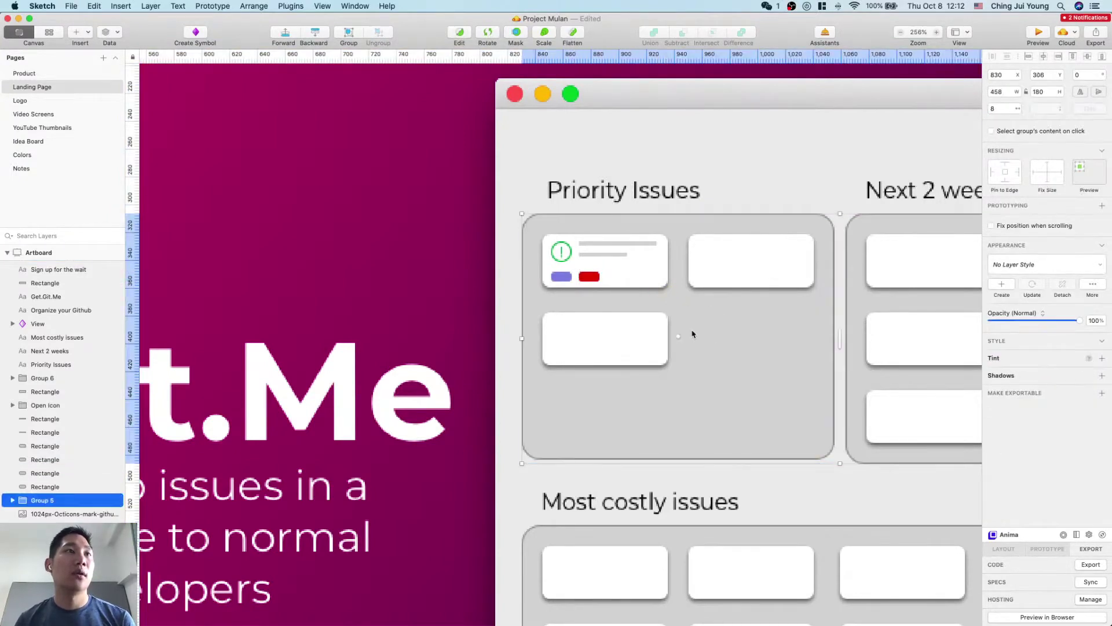
click(589, 278)
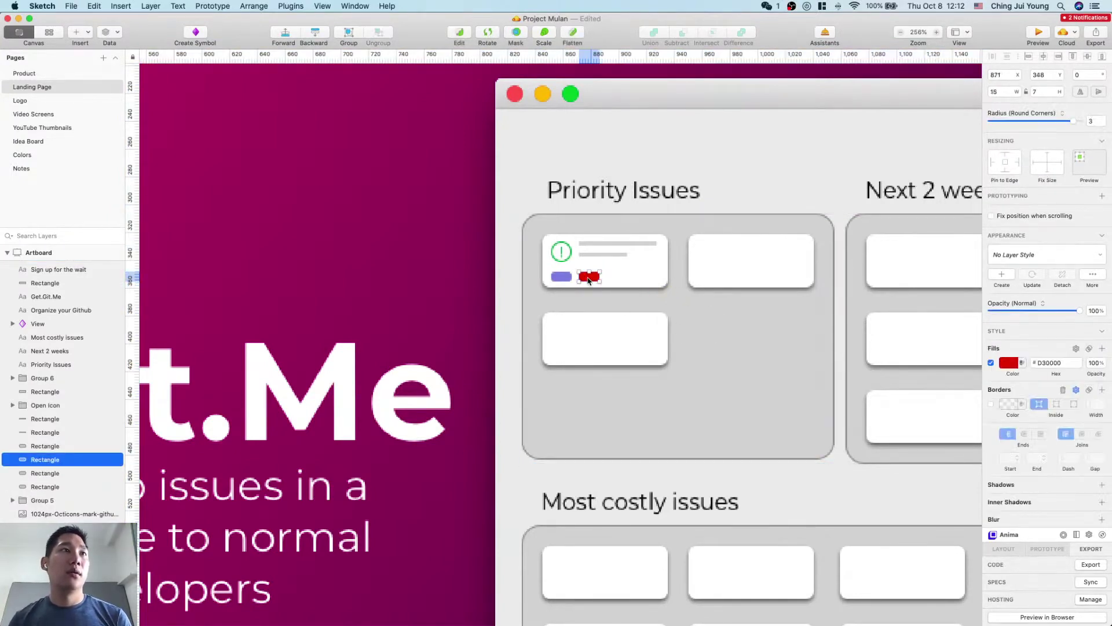
drag(589, 279, 653, 328)
key(super+z)
click(685, 342)
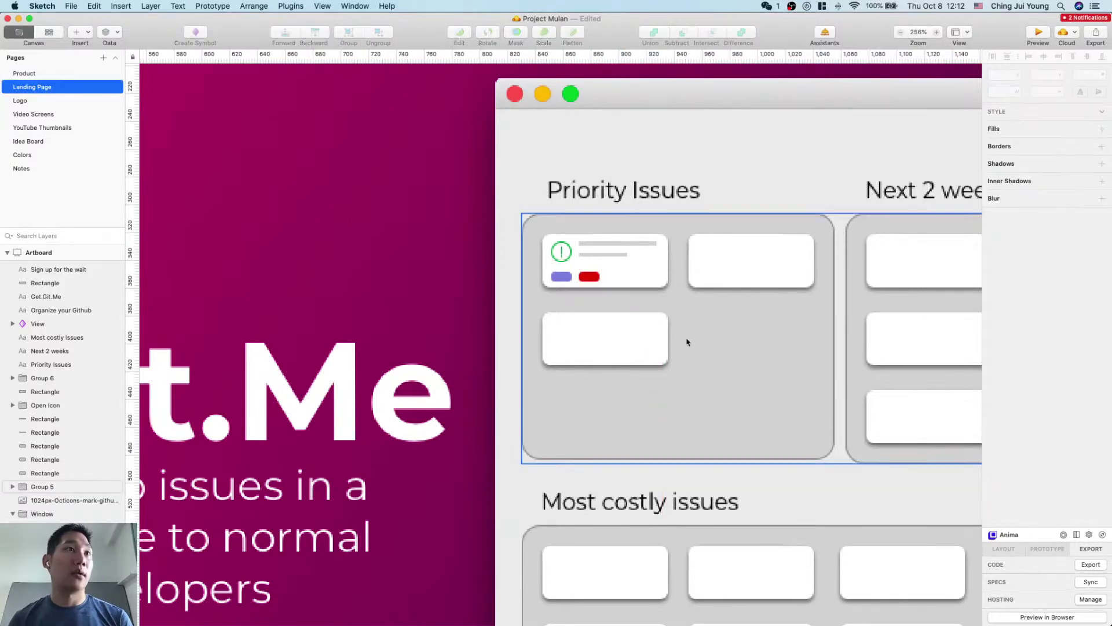
Step: Lower the red tag's fill opacity to 50%
scroll(697, 336, right, 1)
scroll(698, 336, down, 1)
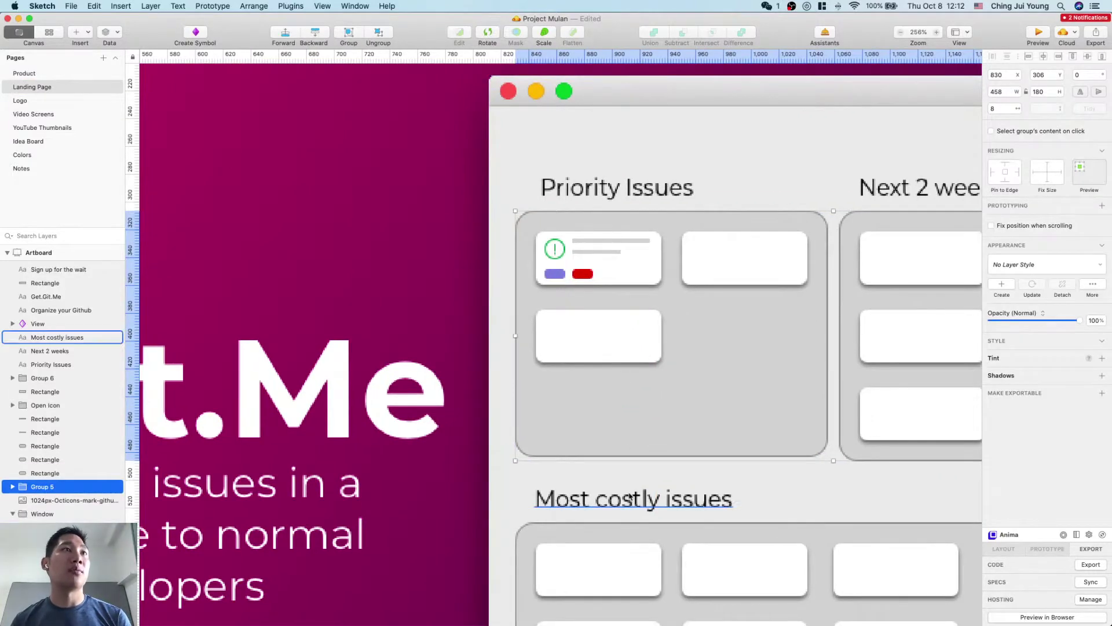
click(406, 393)
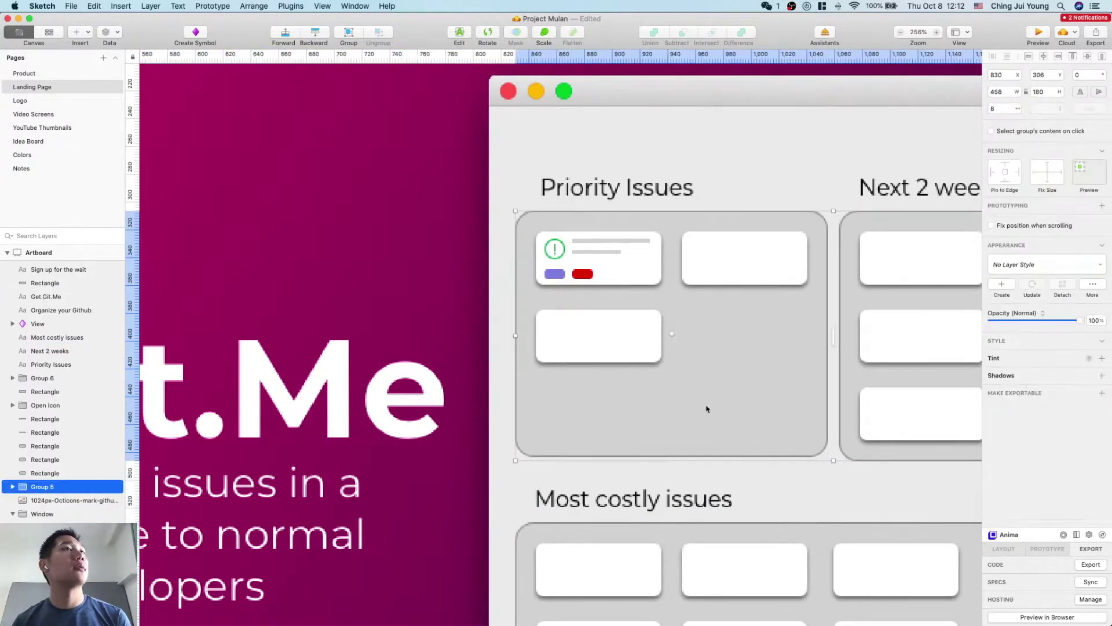
scroll(454, 309, down, 5)
scroll(455, 309, right, 2)
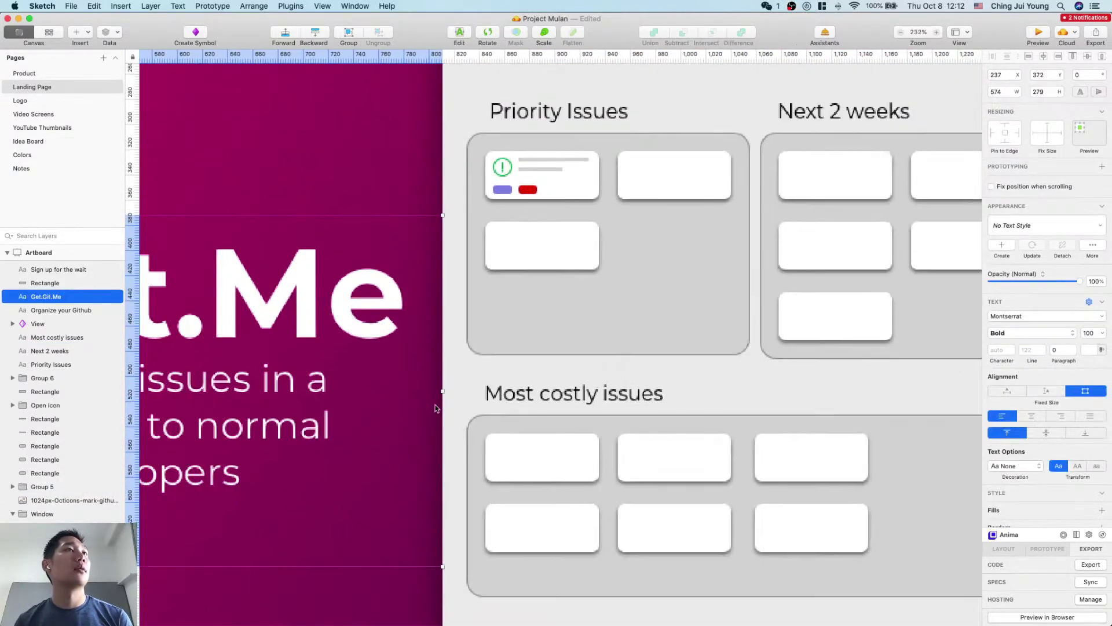
key(super+0)
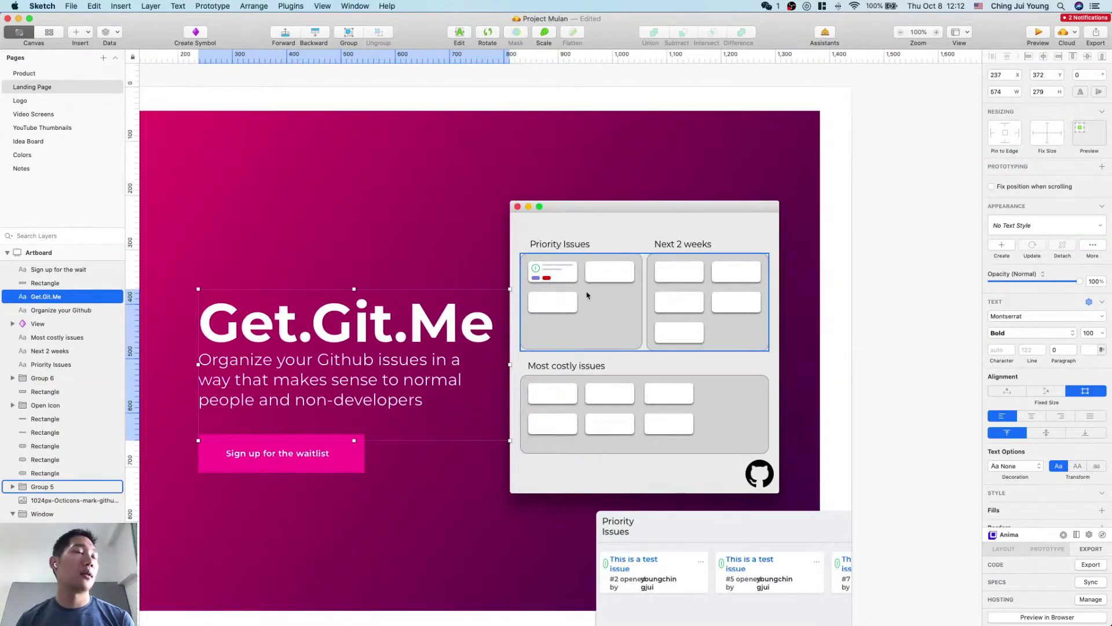
click(545, 278)
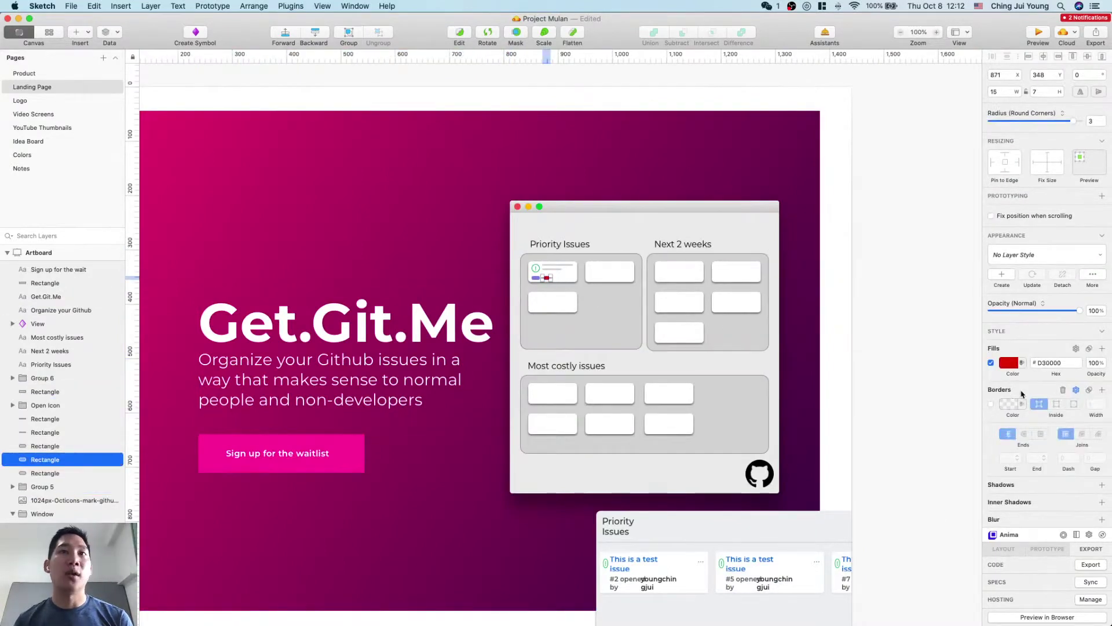
click(1014, 364)
drag(1083, 504, 1045, 503)
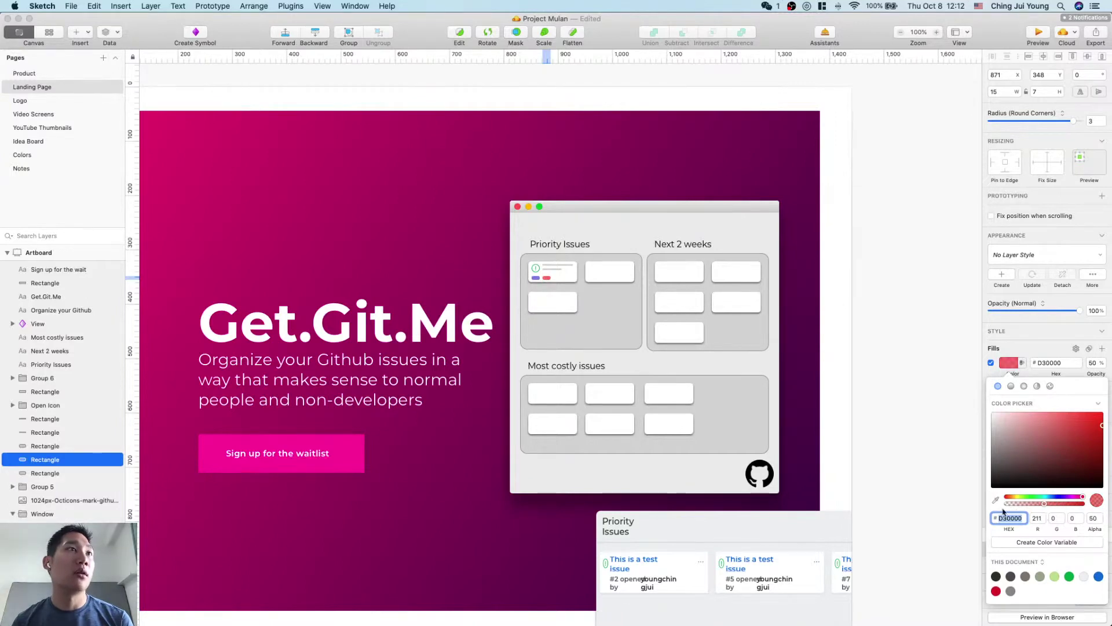
Step: Lower the purple tag's fill opacity to 41%
click(536, 279)
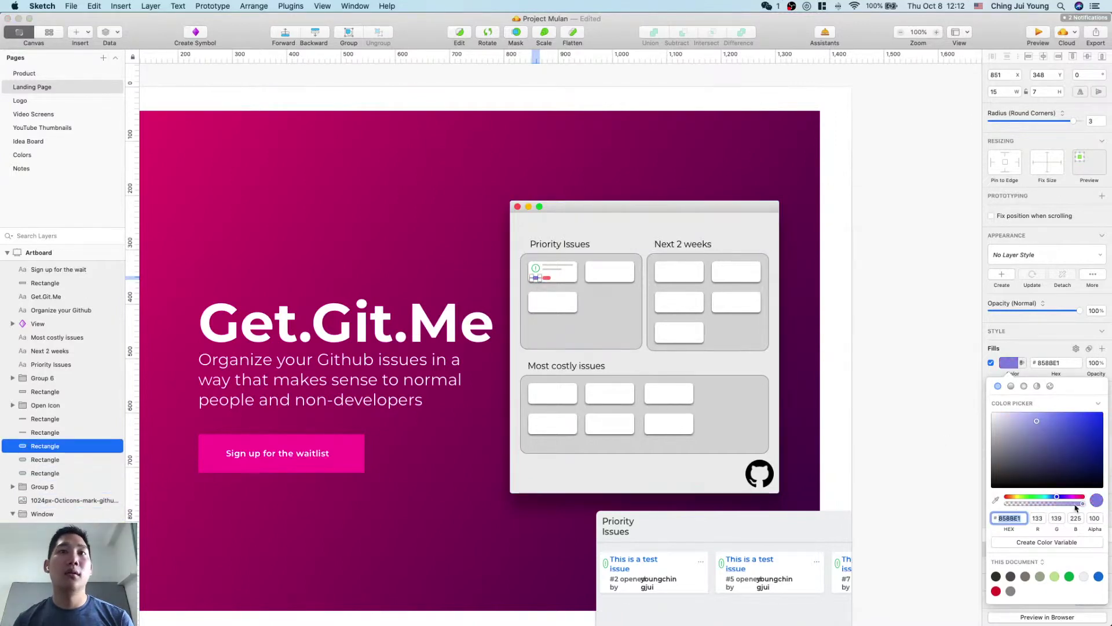
drag(1082, 504, 1037, 513)
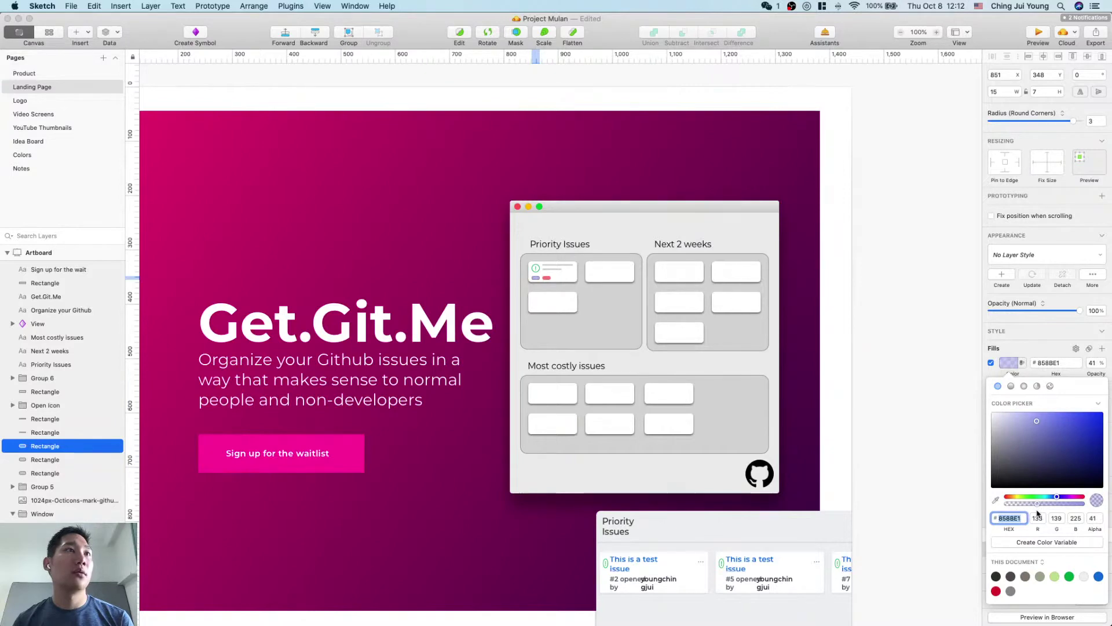
click(1011, 355)
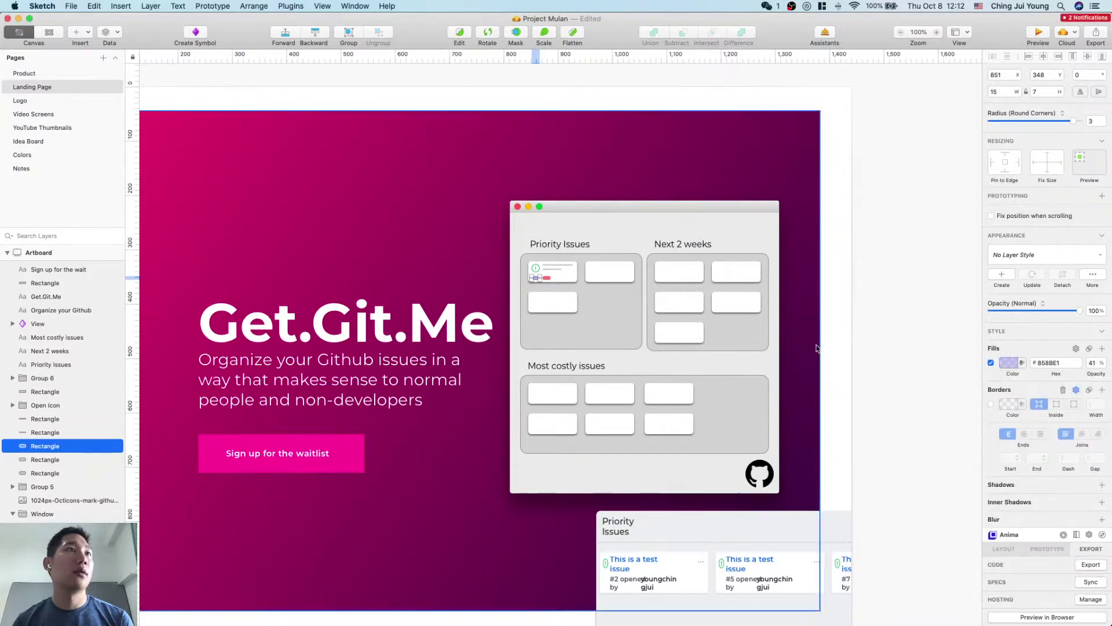
click(863, 335)
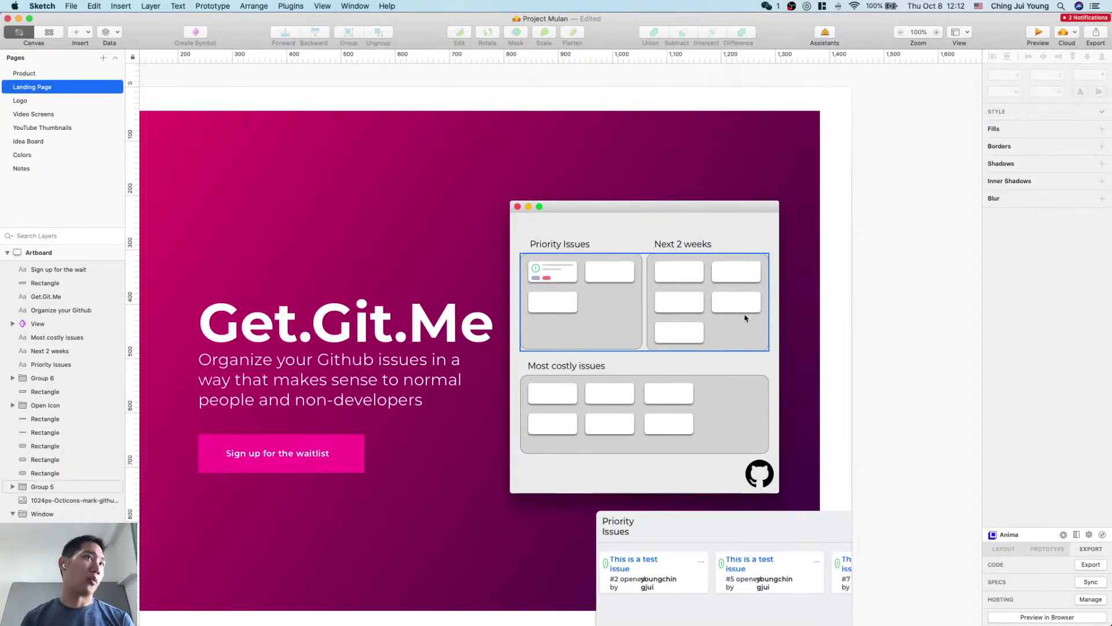
Step: Extend the Priority Issues box group downward to a height of 180, level with the Next 2 weeks box
scroll(875, 249, left, 2)
scroll(875, 250, down, 1)
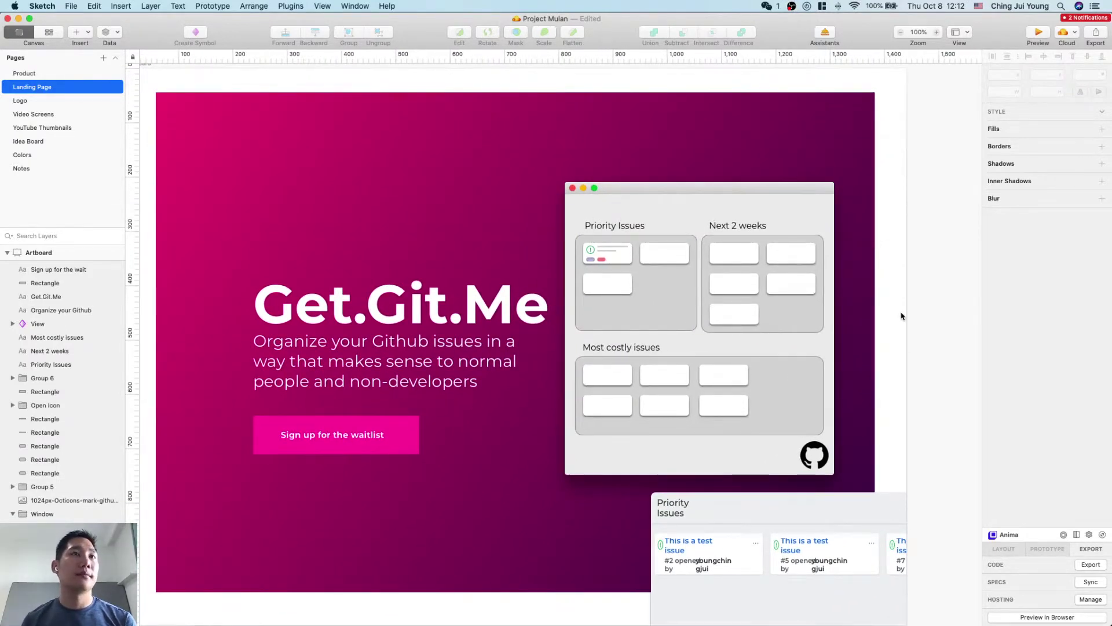
click(816, 324)
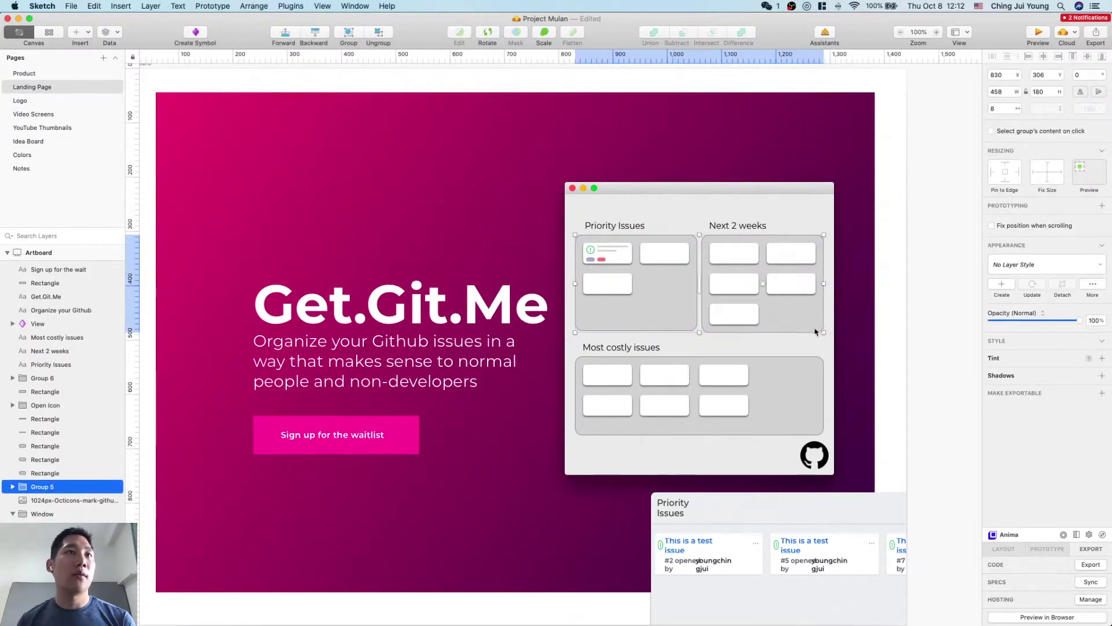
scroll(695, 323, up, 5)
double_click(617, 329)
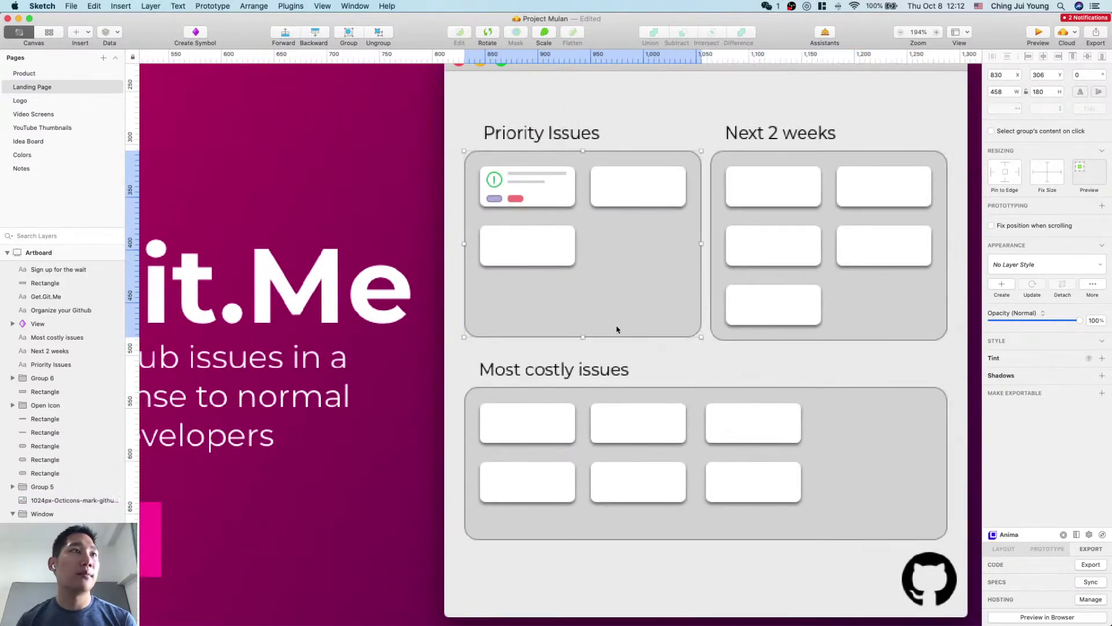
drag(583, 337, 583, 342)
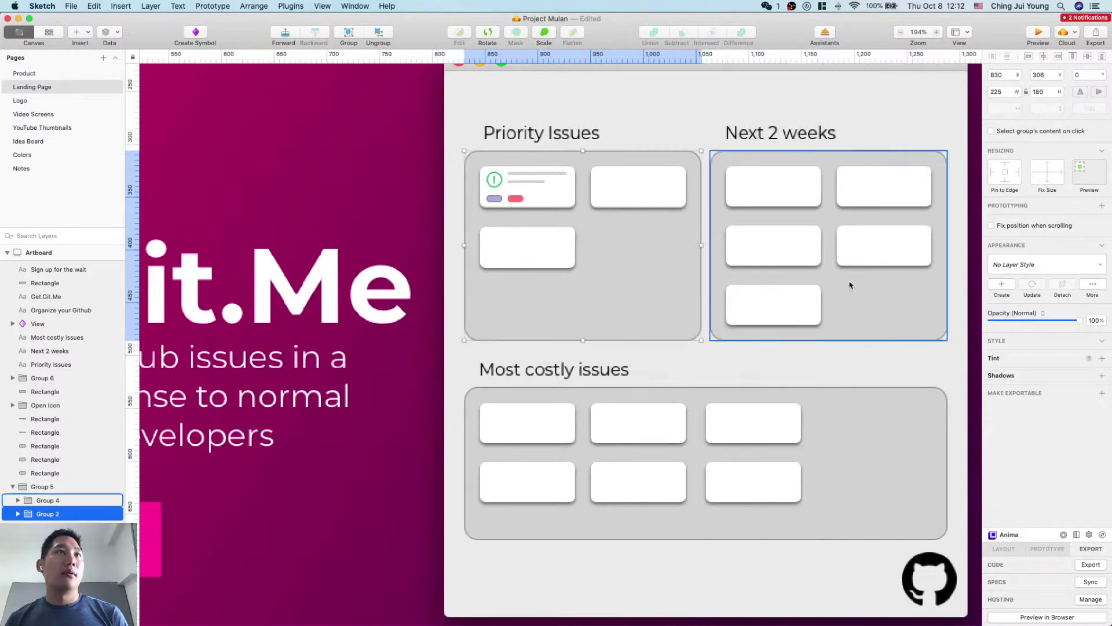
Step: Ungroup the upper boxes' outer group and the Priority Issues group, and set the Priority Issues box's corner radius to 5
key(super+shift+g)
key(super+g)
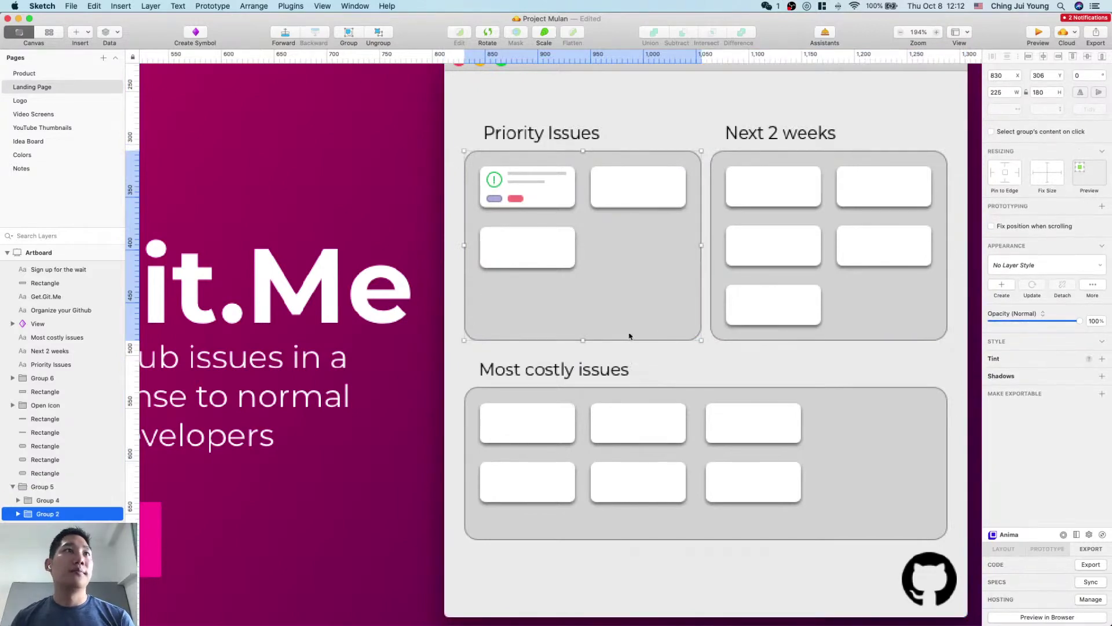
key(super+z)
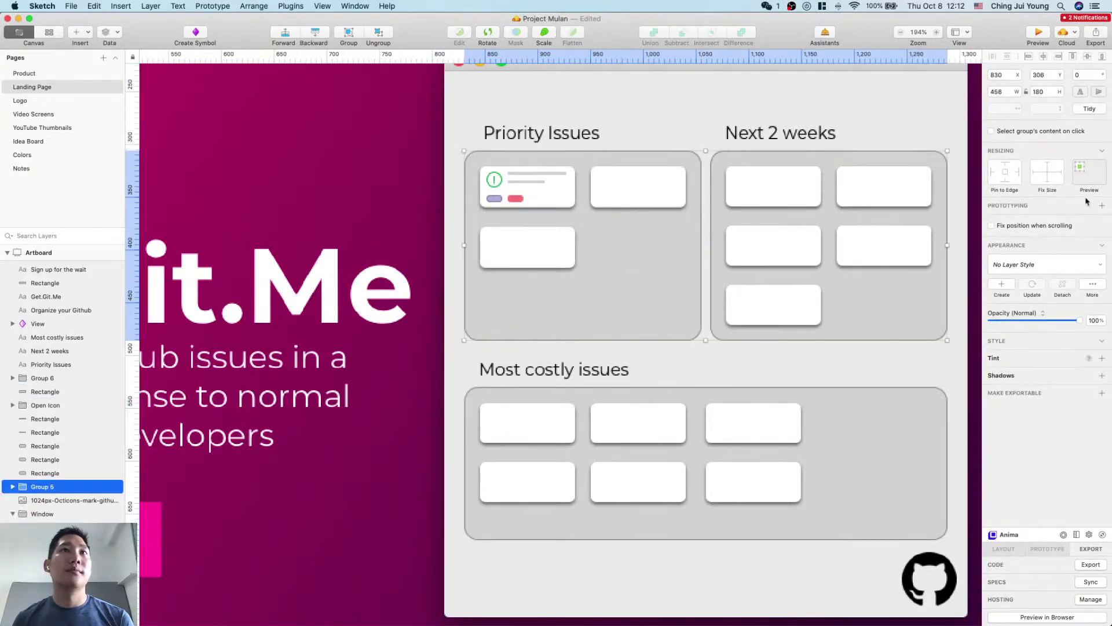
click(701, 334)
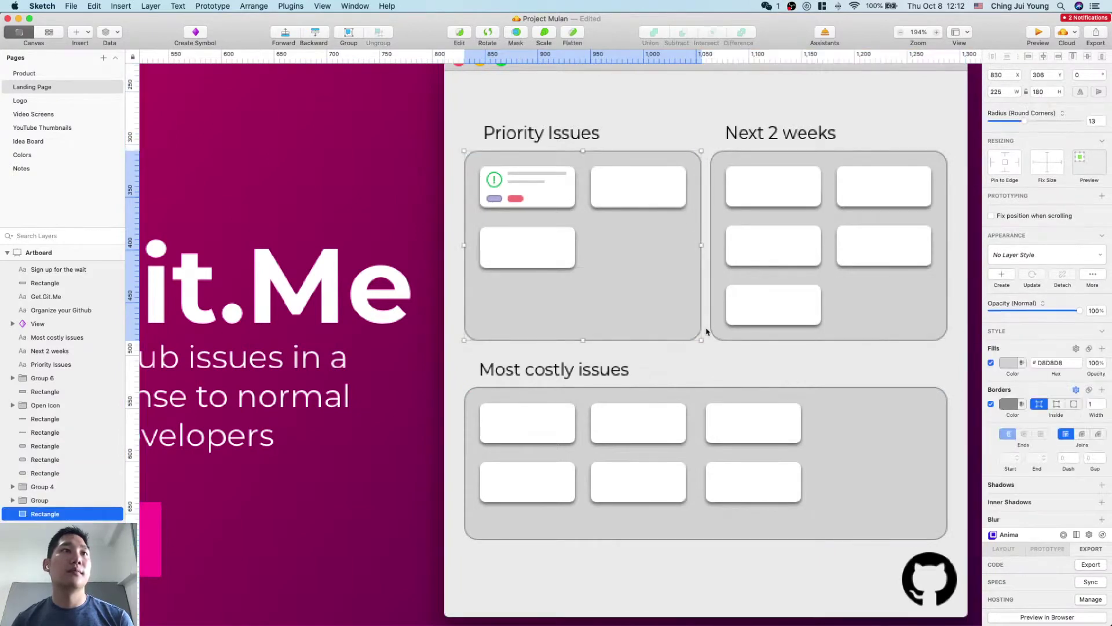
drag(1025, 123, 1010, 124)
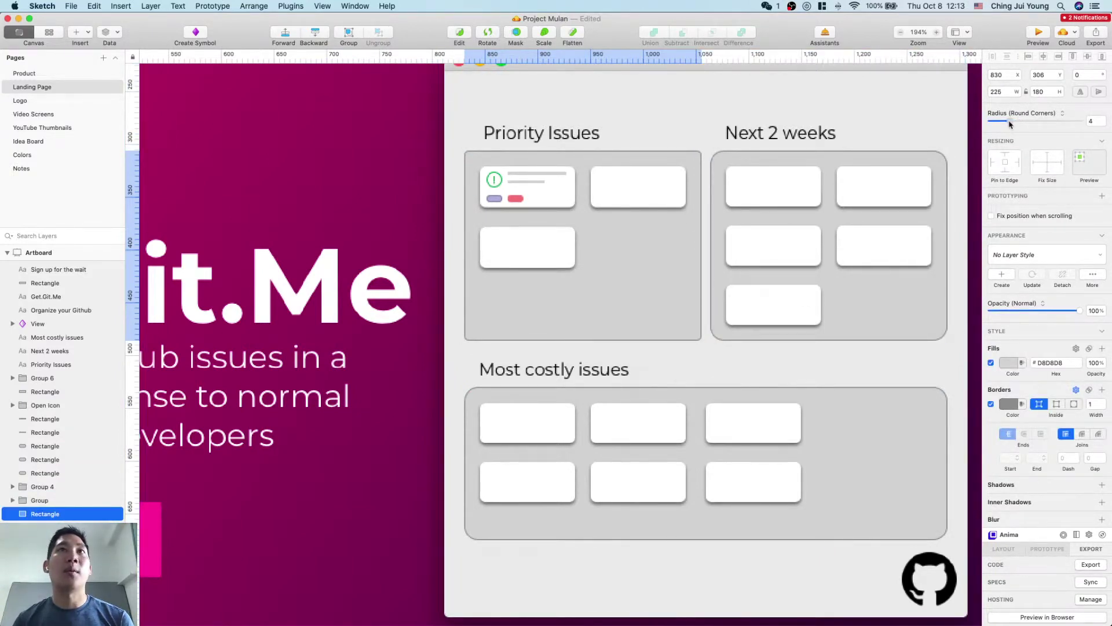
Step: Set the corner radius of the Next 2 weeks box's background rectangle to 5
click(891, 335)
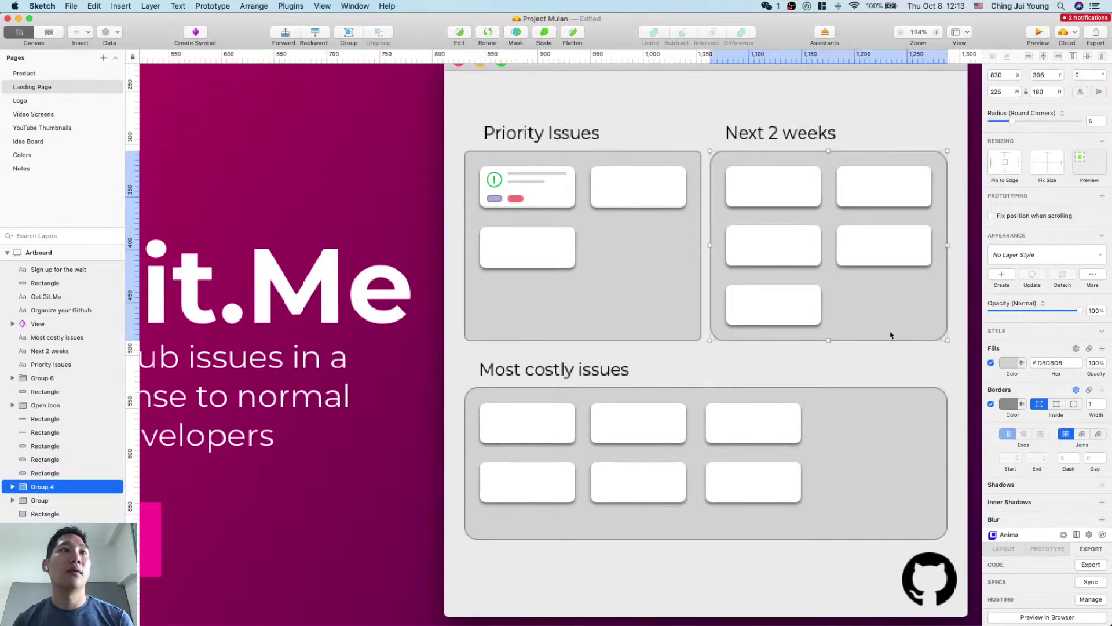
double_click(884, 330)
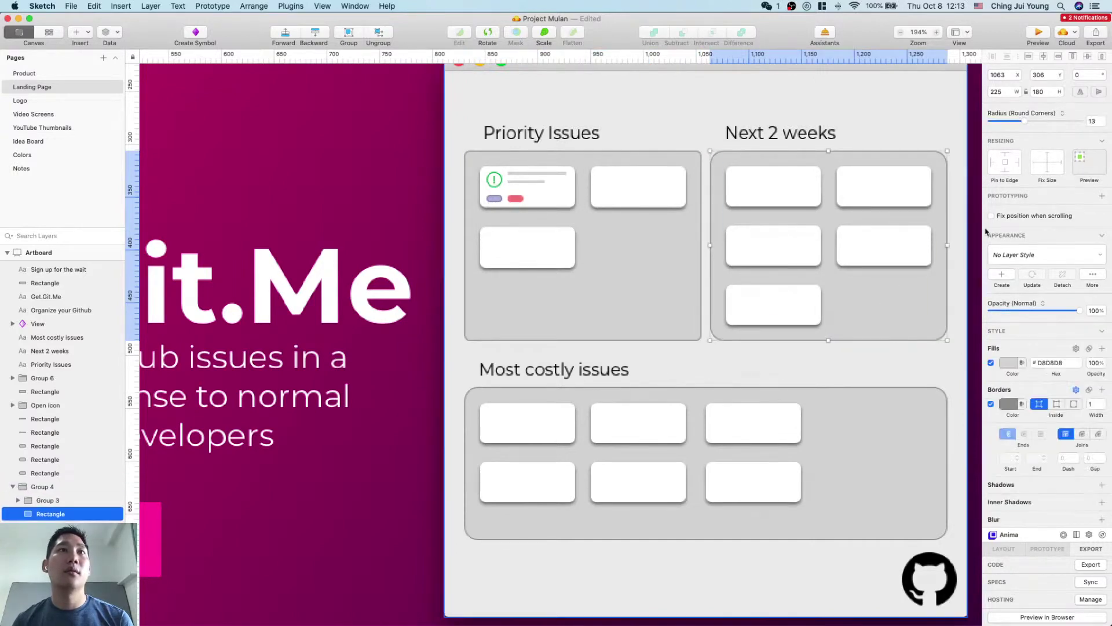
click(1093, 121)
key(super+a)
text(5)
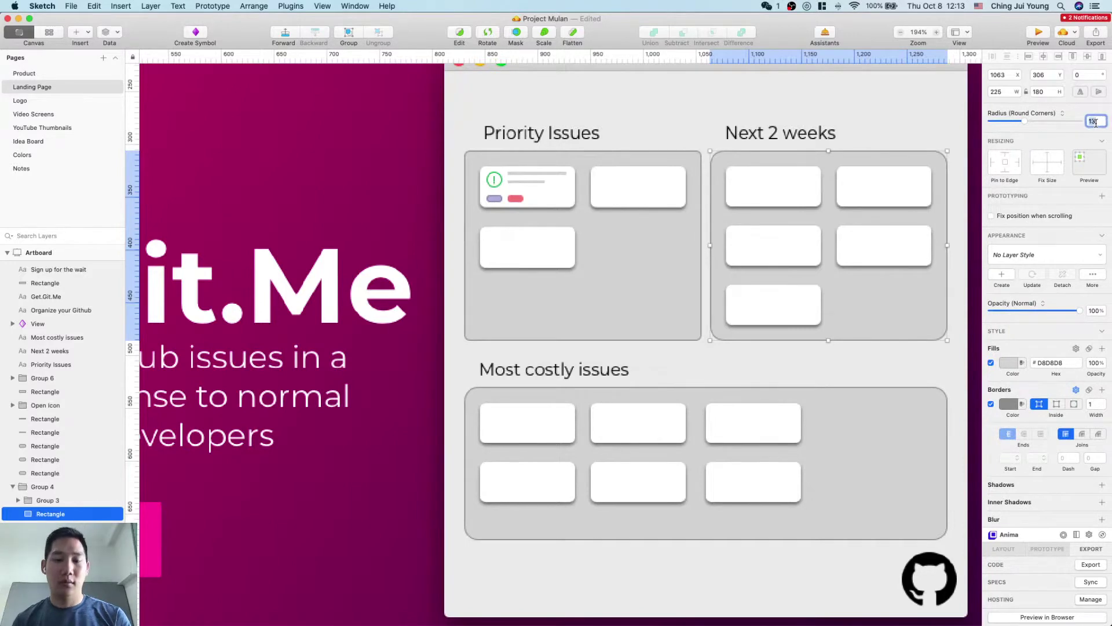
key(Return)
Step: Set the radius of the Most costly issues box's upper-left corner point to 5
double_click(892, 509)
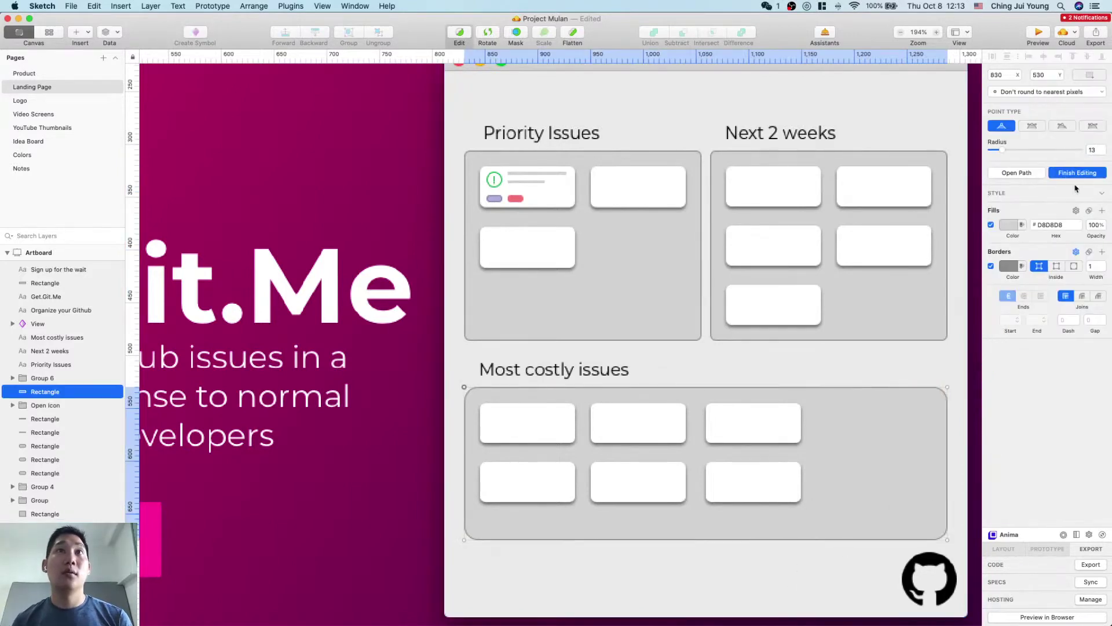
click(1095, 148)
key(Return)
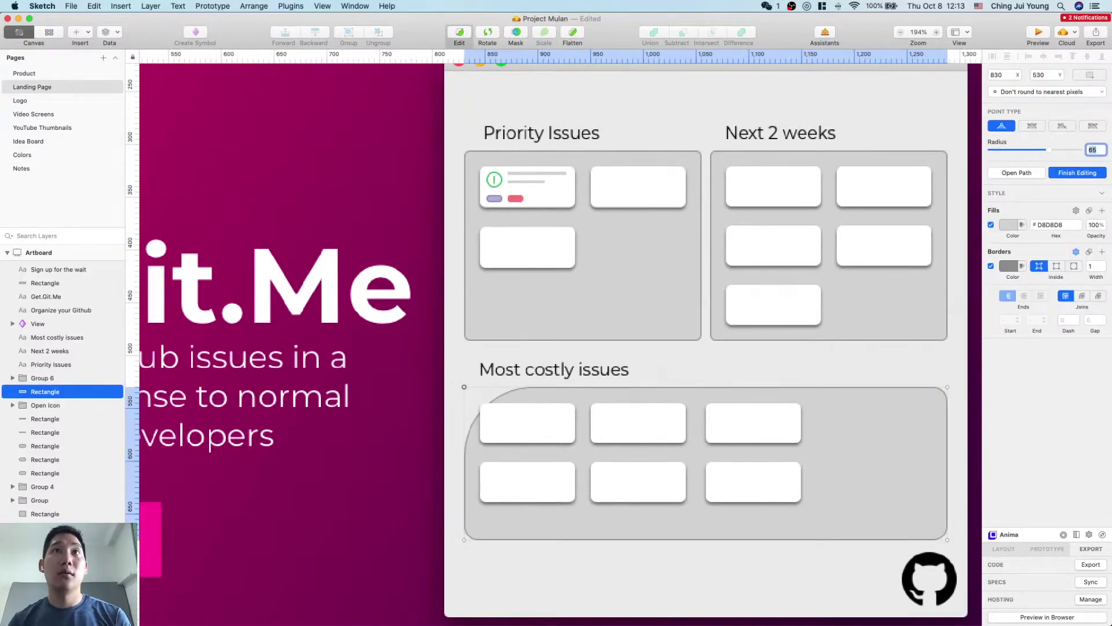
key(Return)
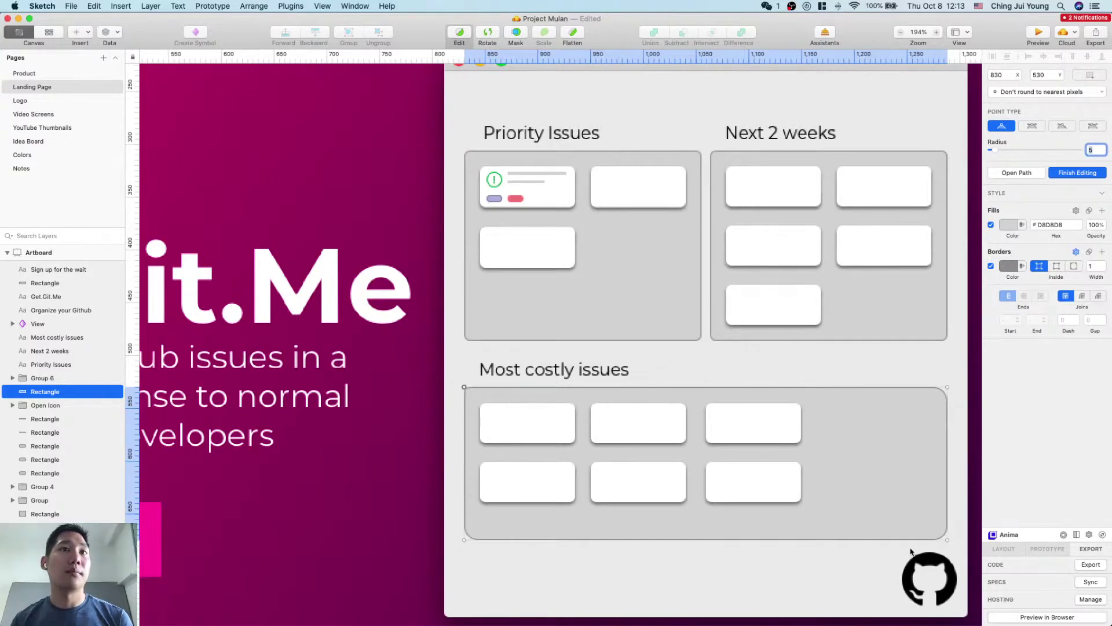
click(868, 563)
click(726, 594)
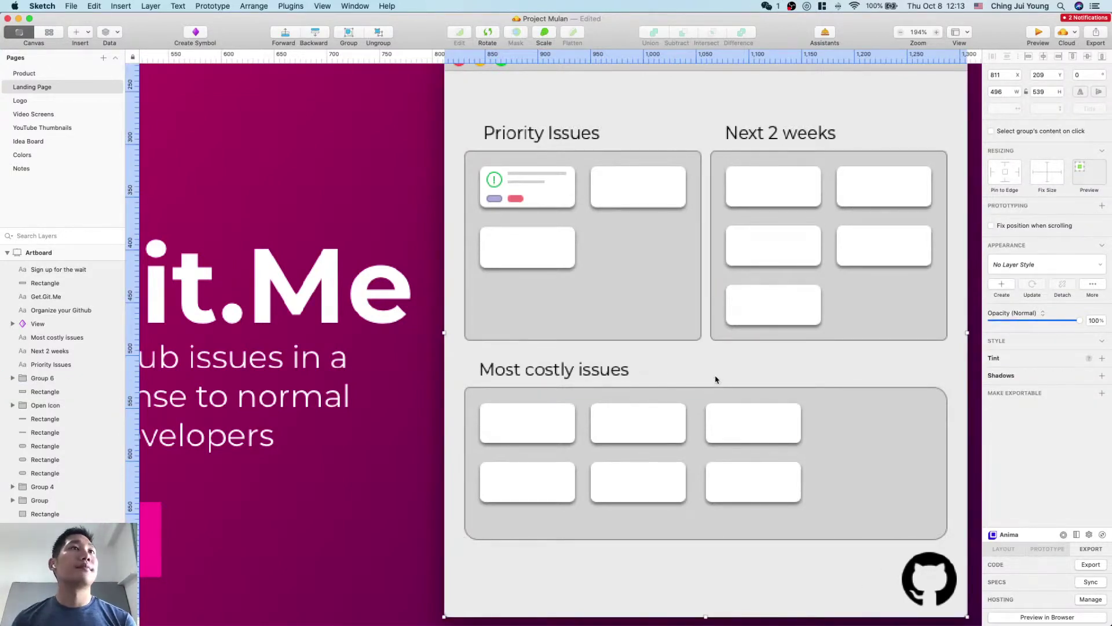
Step: Delete the imported Priority Issues view that overlaps the hero's lower edge below the window mockup
scroll(716, 380, down, 5)
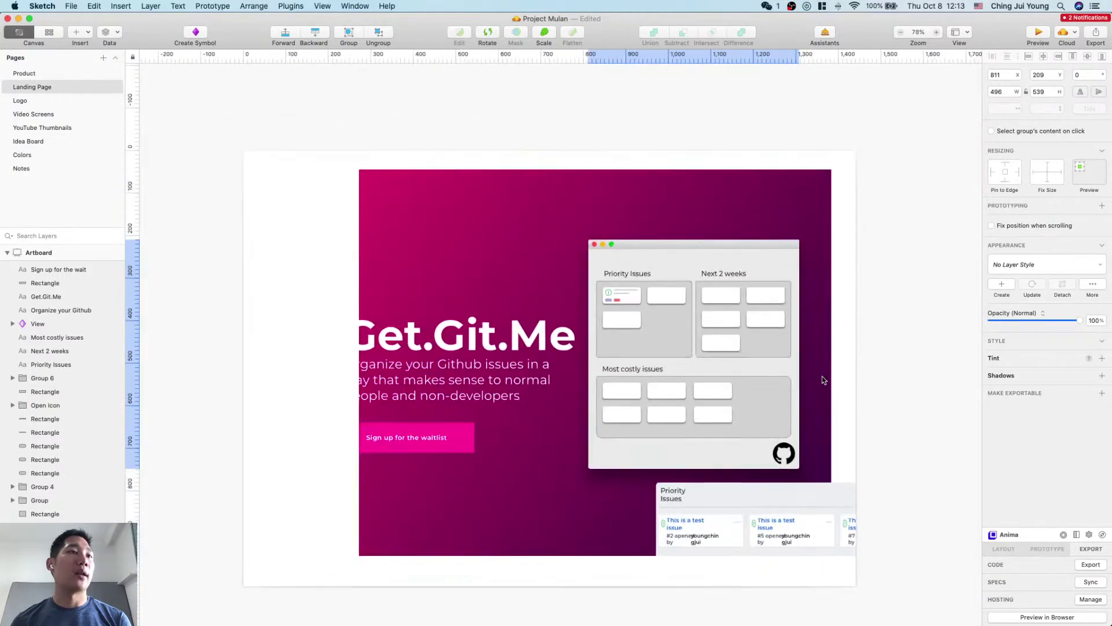
scroll(824, 380, up, 2)
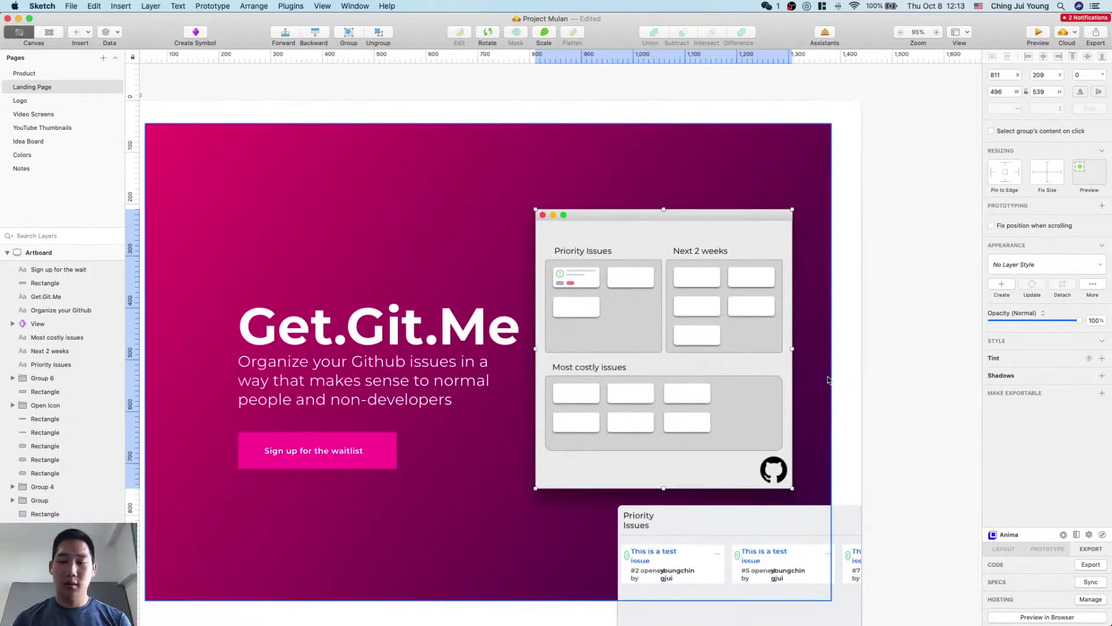
key(super+0)
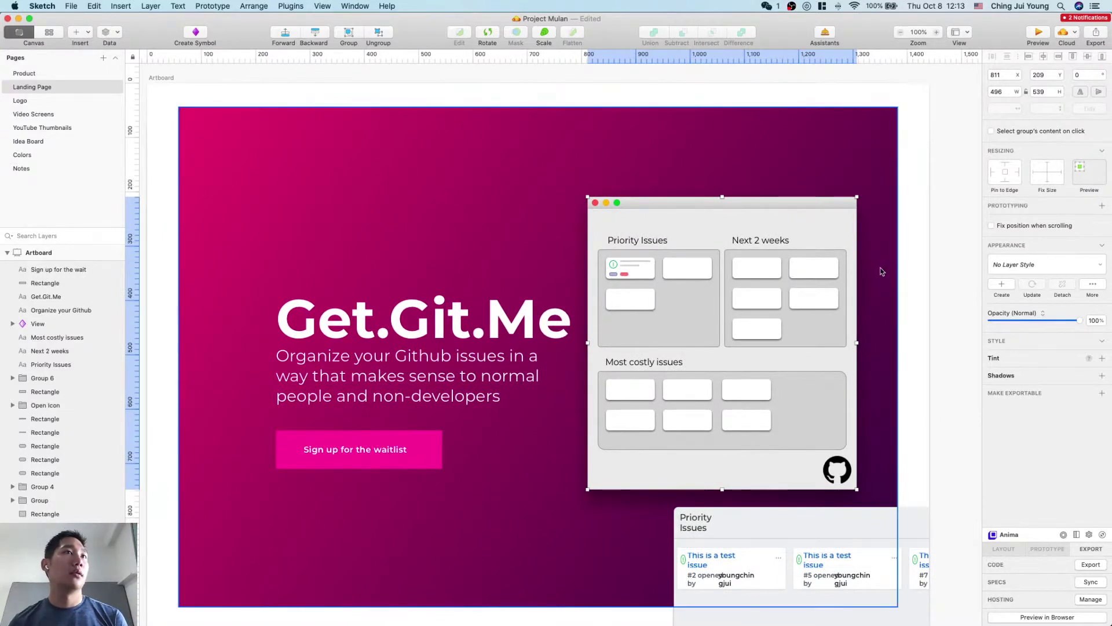
scroll(872, 385, down, 3)
click(840, 434)
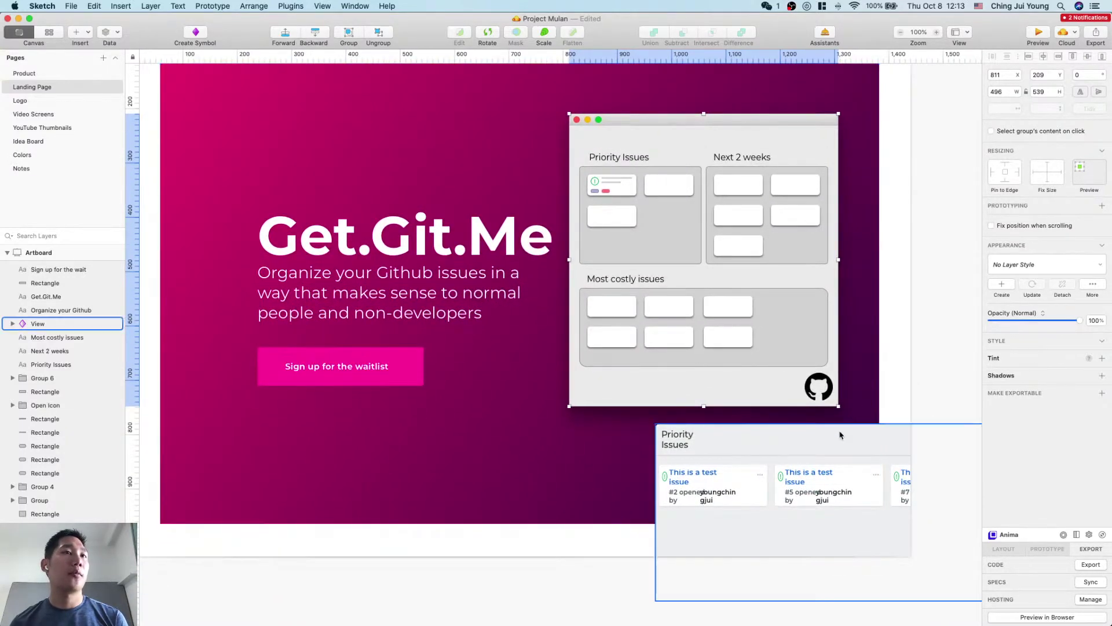
key(Delete)
scroll(882, 440, up, 2)
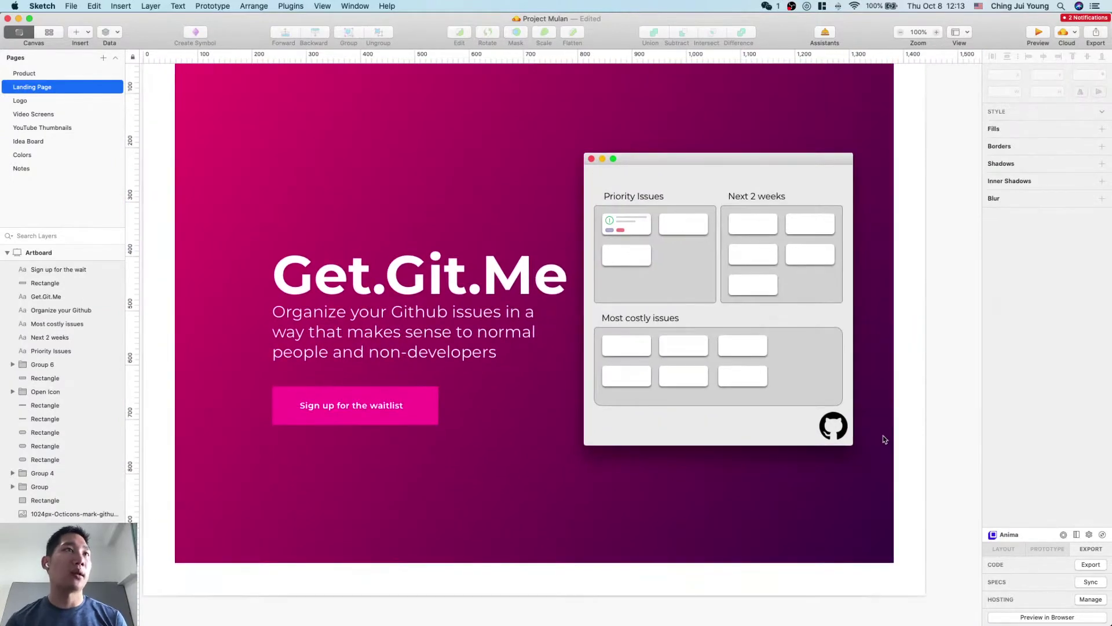
Step: Ungroup the three cards in the Priority Issues box into separate rectangles
scroll(647, 232, up, 5)
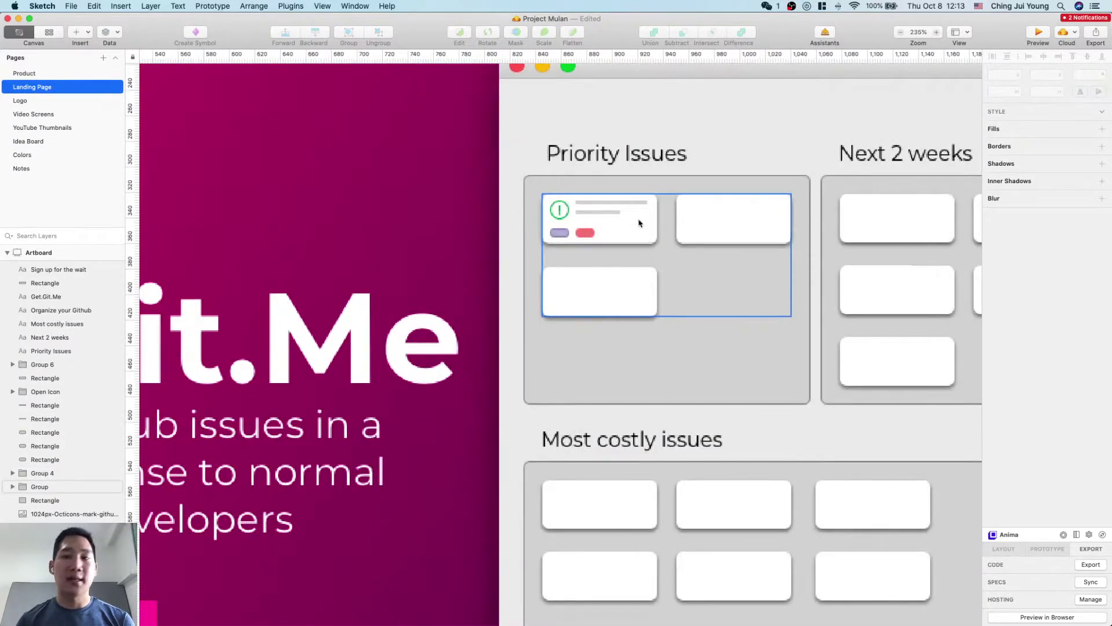
click(641, 226)
key(super+shift+g)
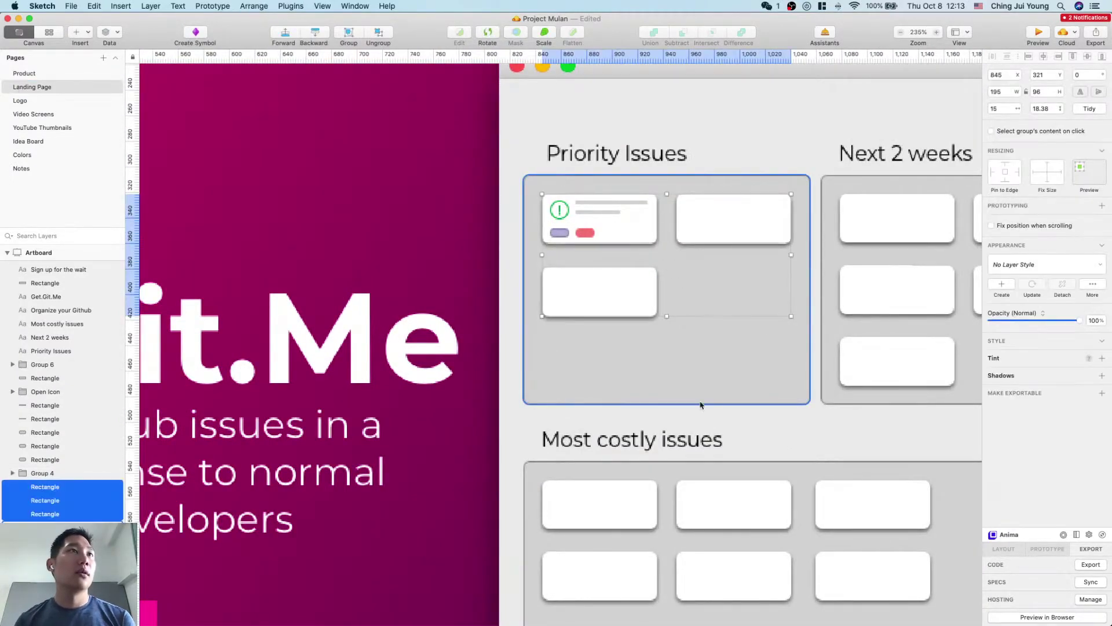
click(738, 291)
Step: Try to group the first Priority Issues card's background with its tags, icon and lines
click(631, 234)
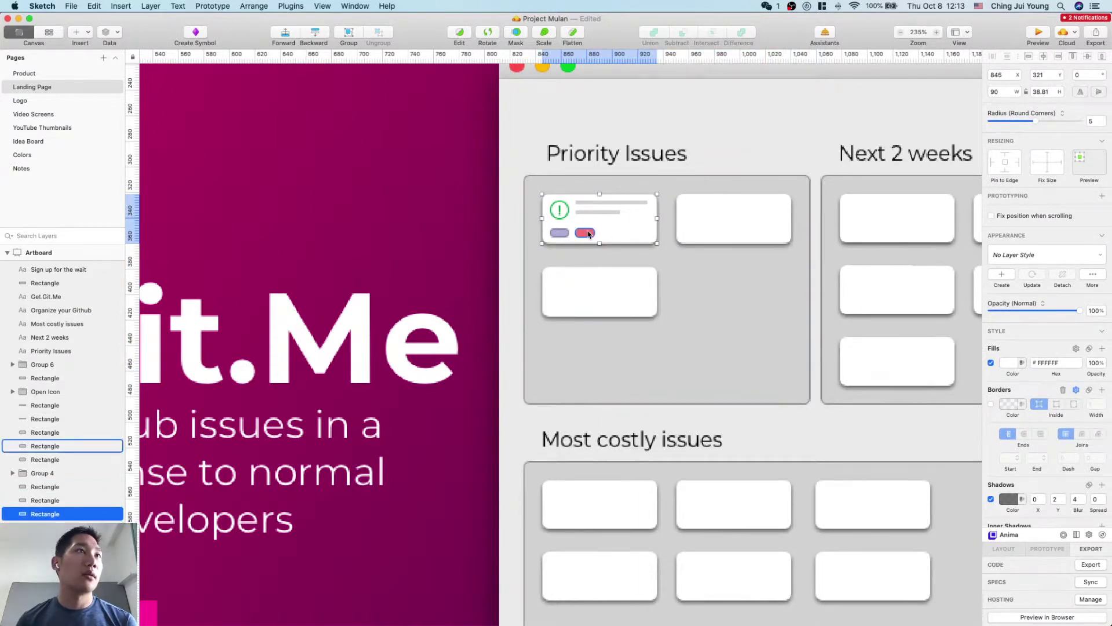
shift+click(586, 233)
shift+click(565, 231)
shift+click(559, 210)
shift+click(596, 212)
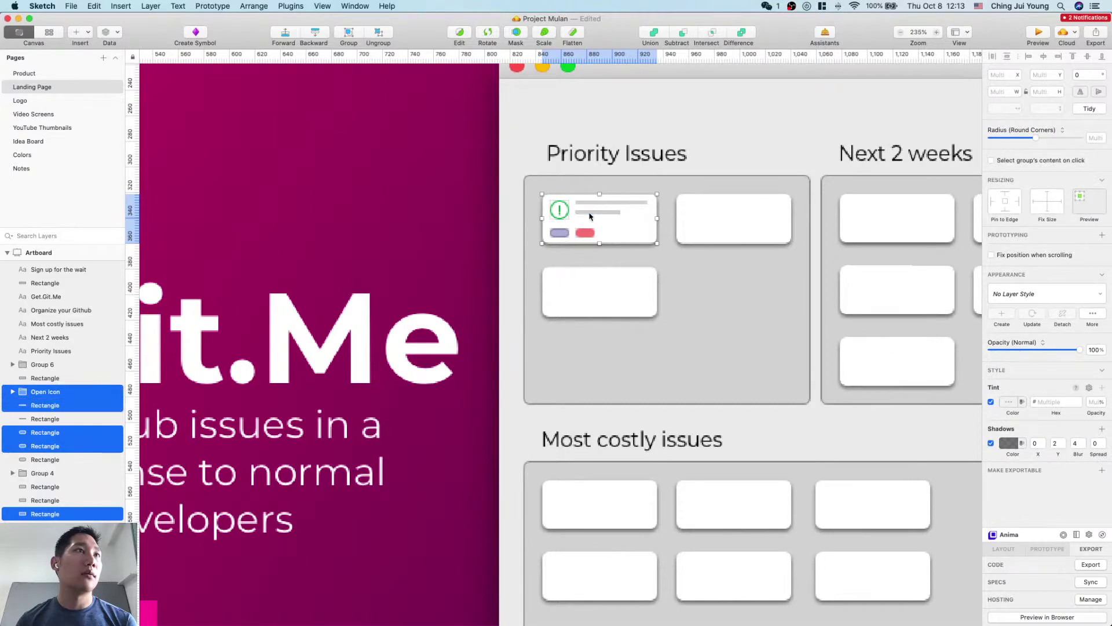
shift+click(602, 203)
key(super+g)
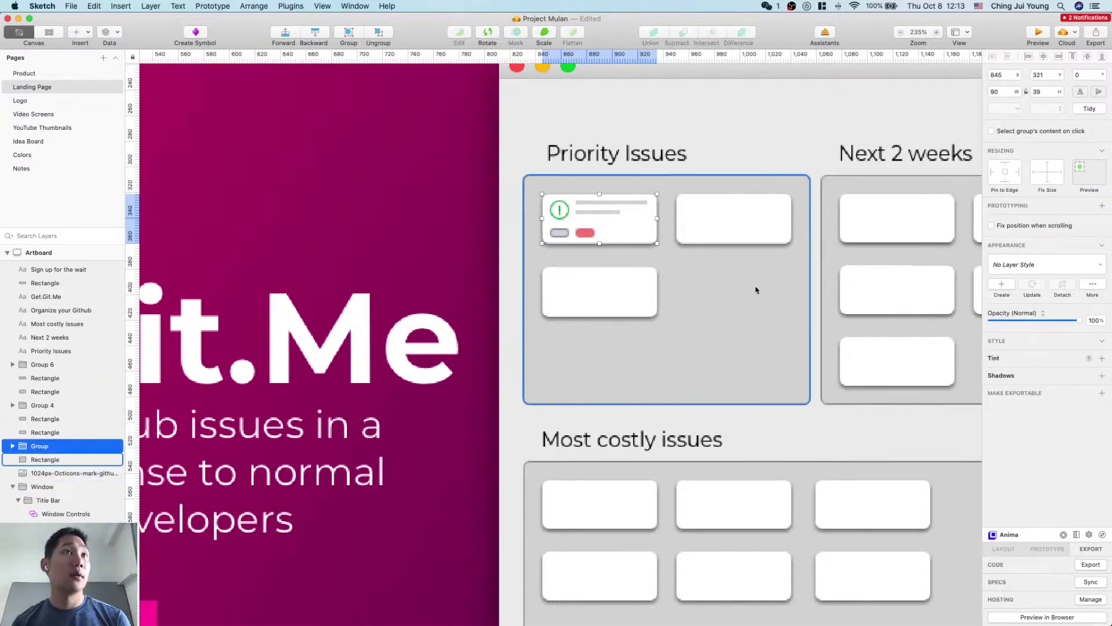
key(super+shift+g)
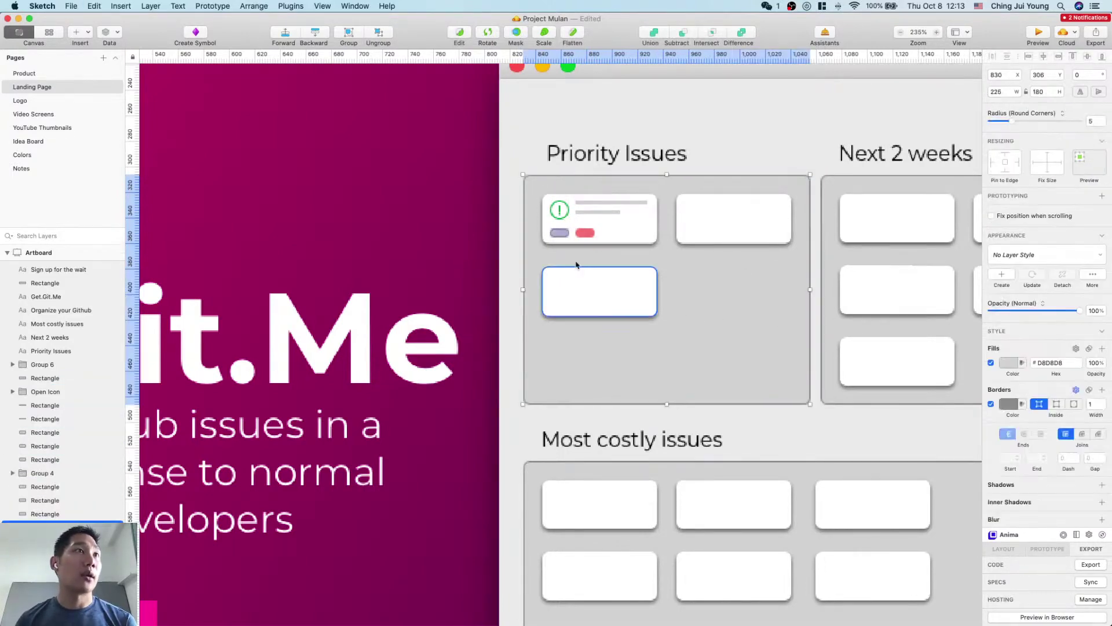
Step: Send the first card's purple tag backward and delete the grey outlined rectangle overlapping it
click(562, 234)
drag(564, 235, 496, 253)
key(super+z)
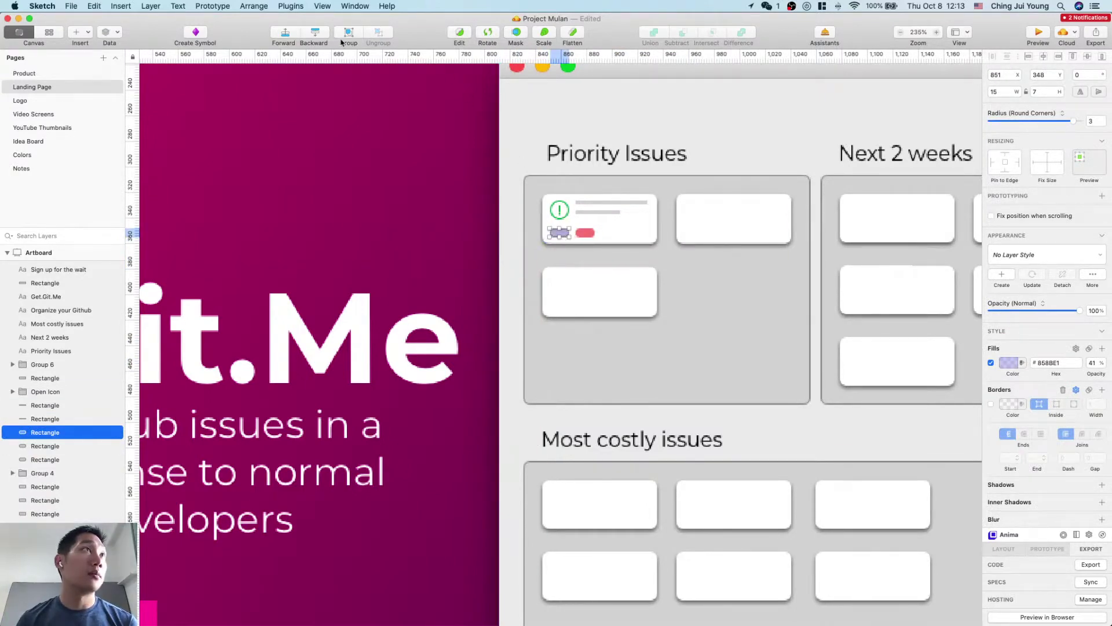
click(318, 36)
click(318, 36)
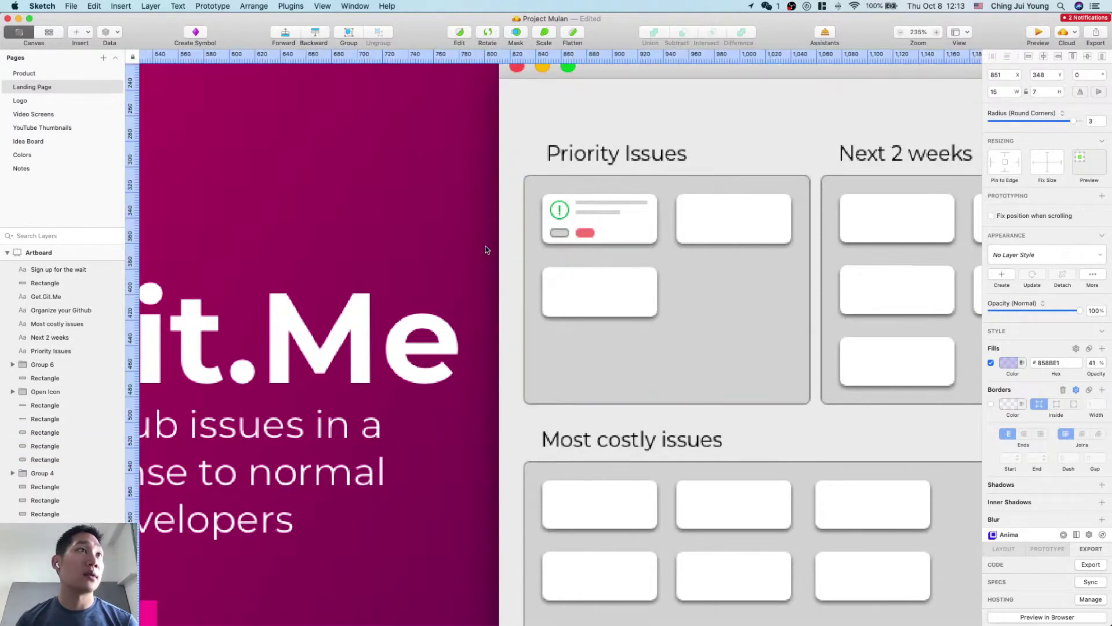
click(565, 233)
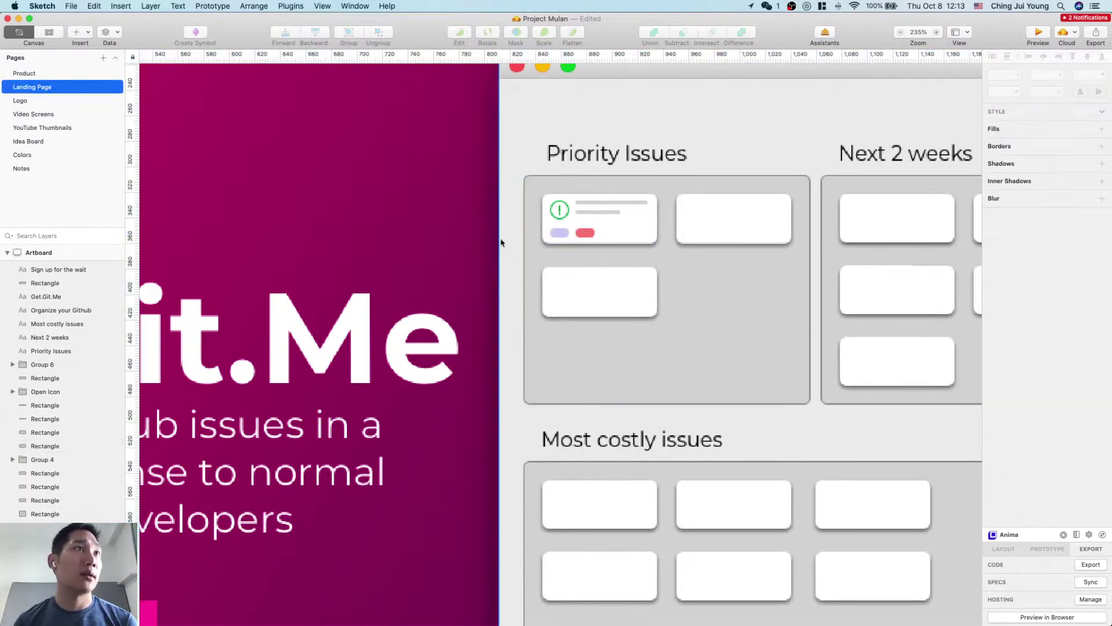
click(432, 254)
scroll(729, 281, right, 5)
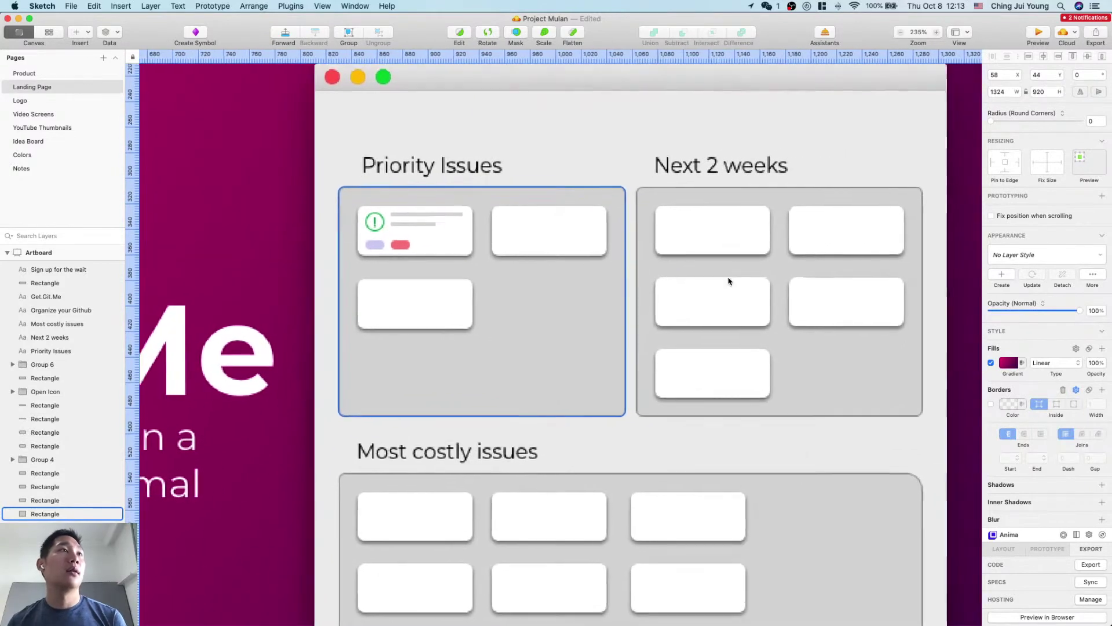
click(680, 254)
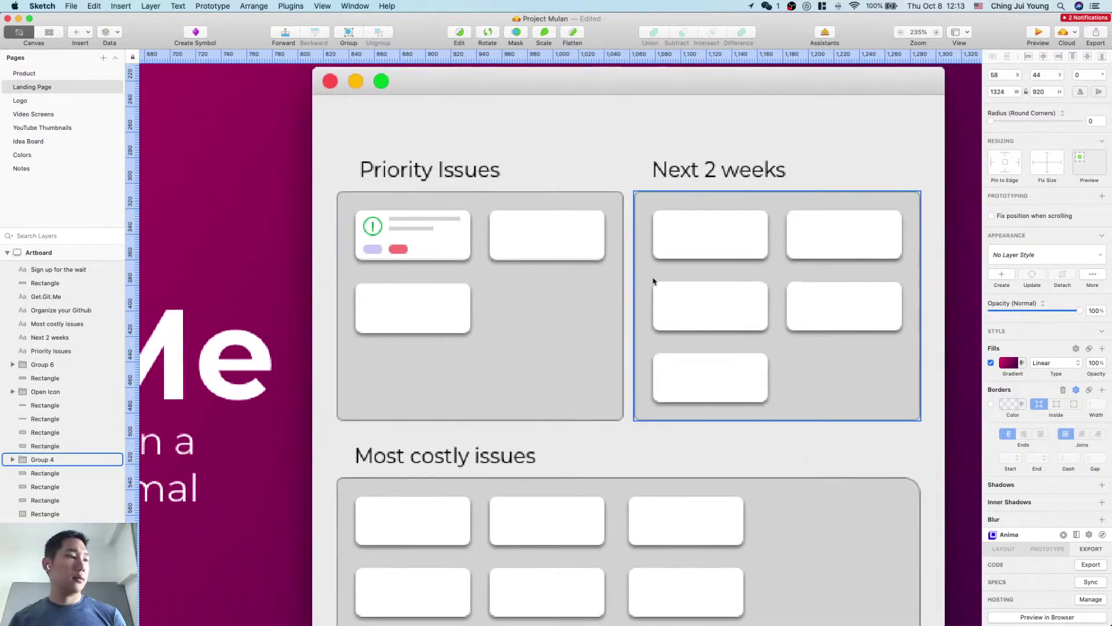
click(609, 316)
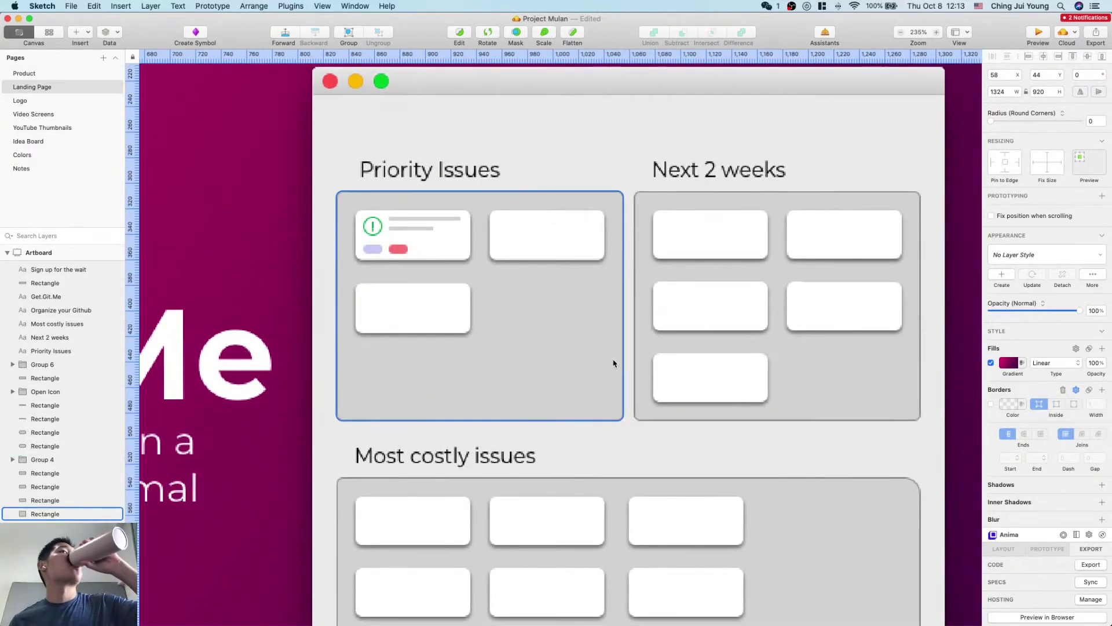
scroll(552, 323, down, 5)
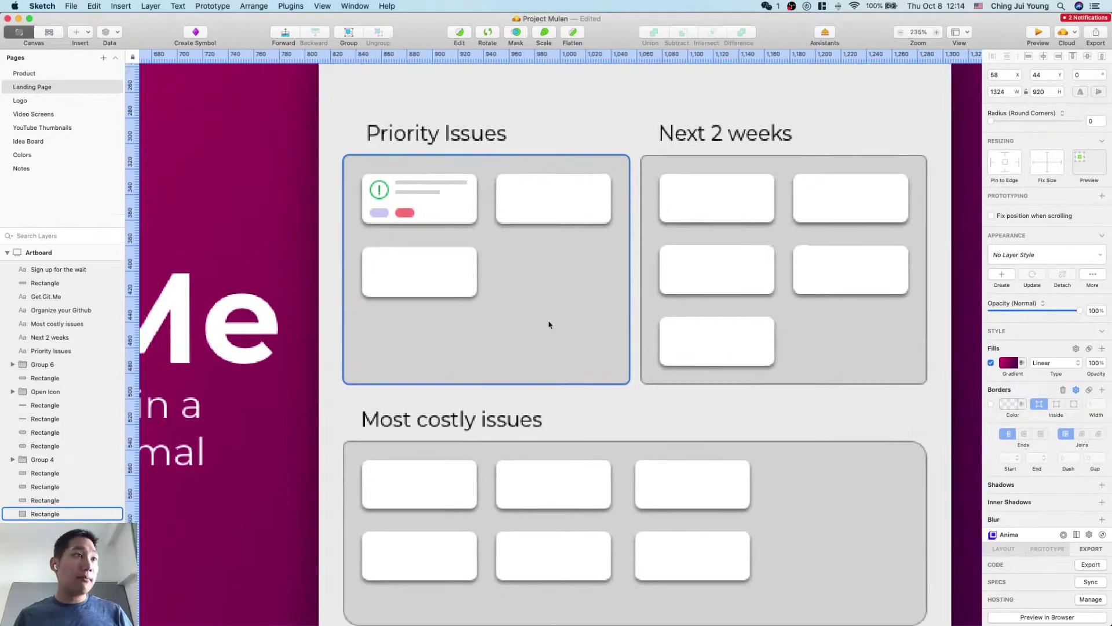
scroll(550, 325, up, 3)
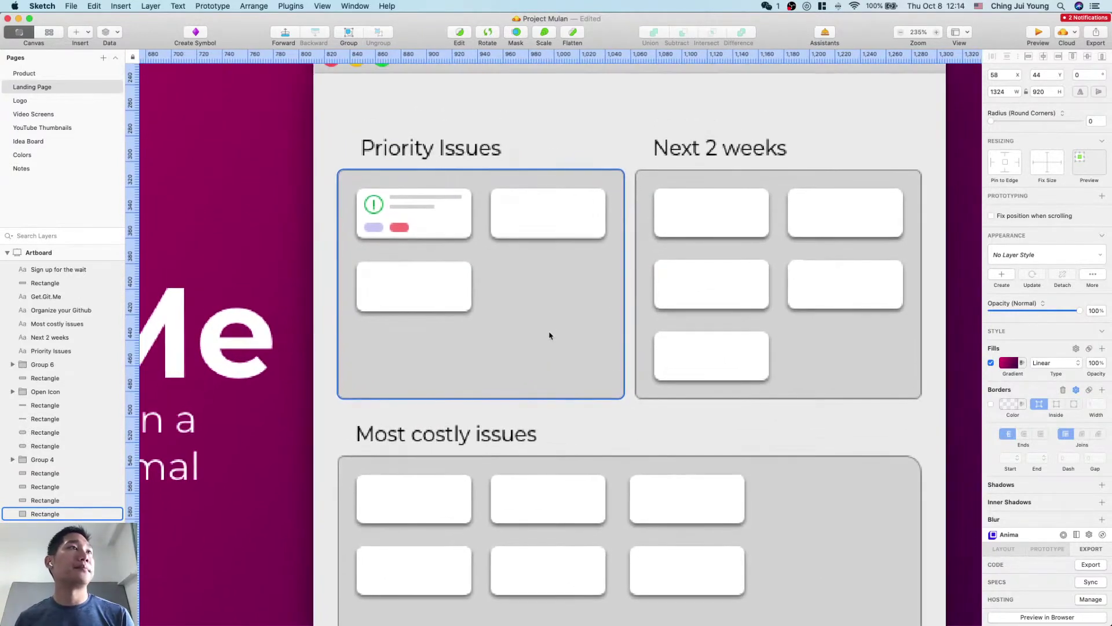
click(467, 235)
scroll(508, 307, up, 5)
click(368, 261)
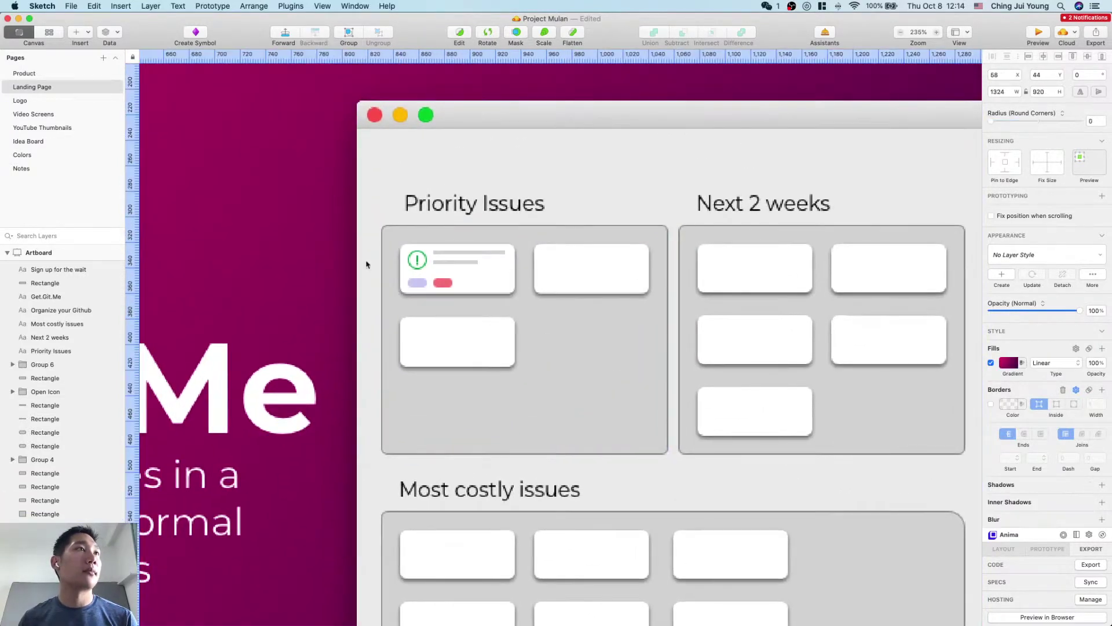
Step: Group the first Priority Issues card's background, icon, lines and tags, and name the group Issue Blurred
click(400, 248)
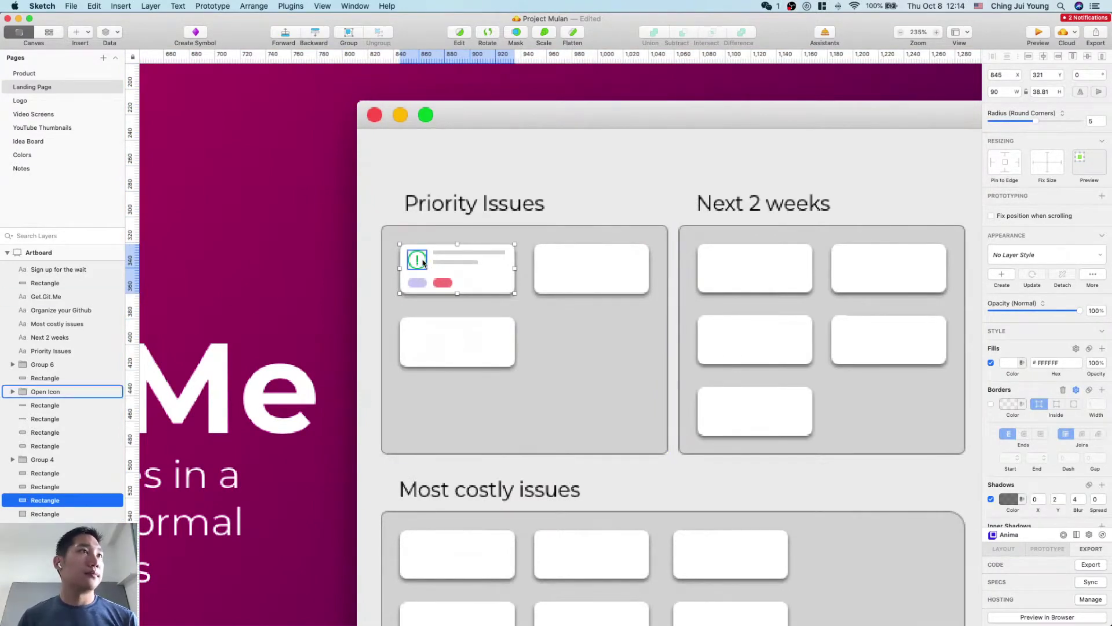
shift+click(420, 261)
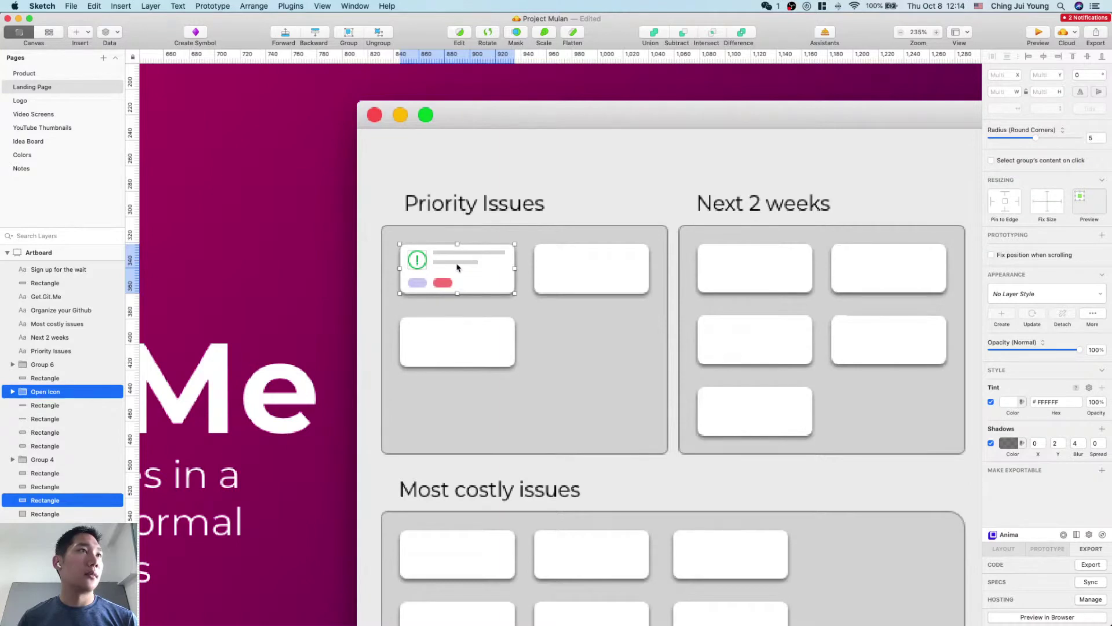
shift+click(459, 262)
shift+click(458, 252)
shift+click(441, 283)
shift+click(416, 284)
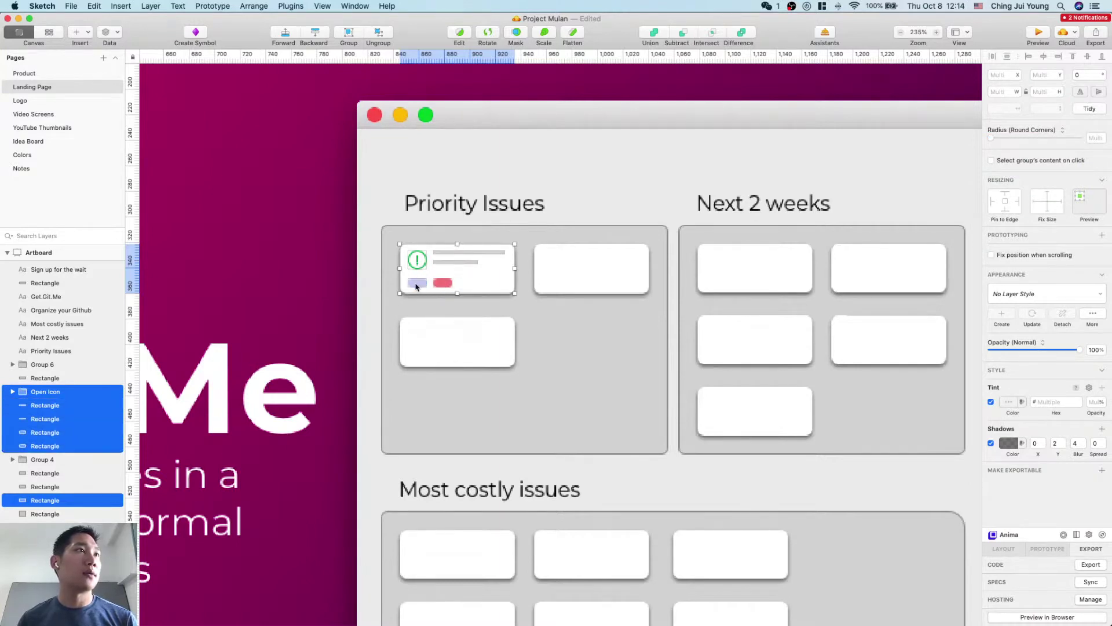
key(super+g)
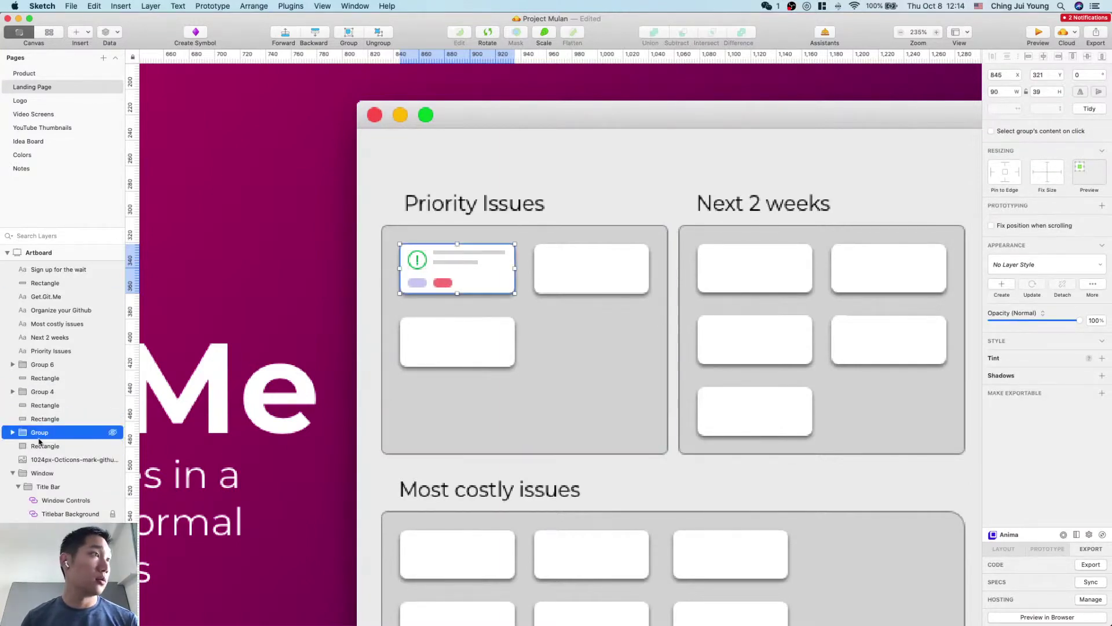
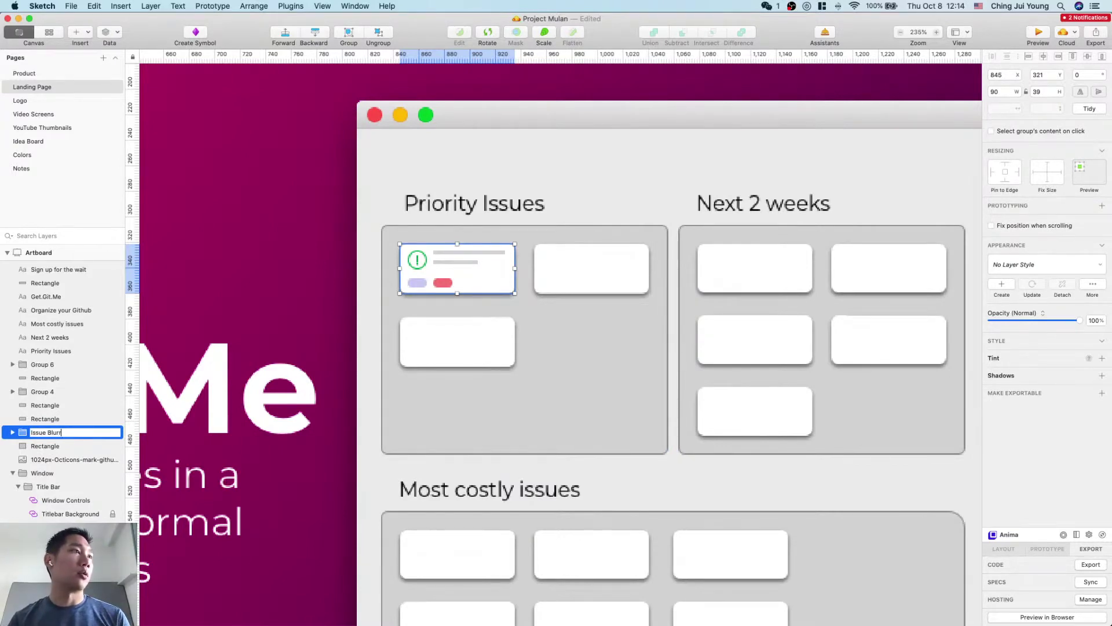
click(273, 278)
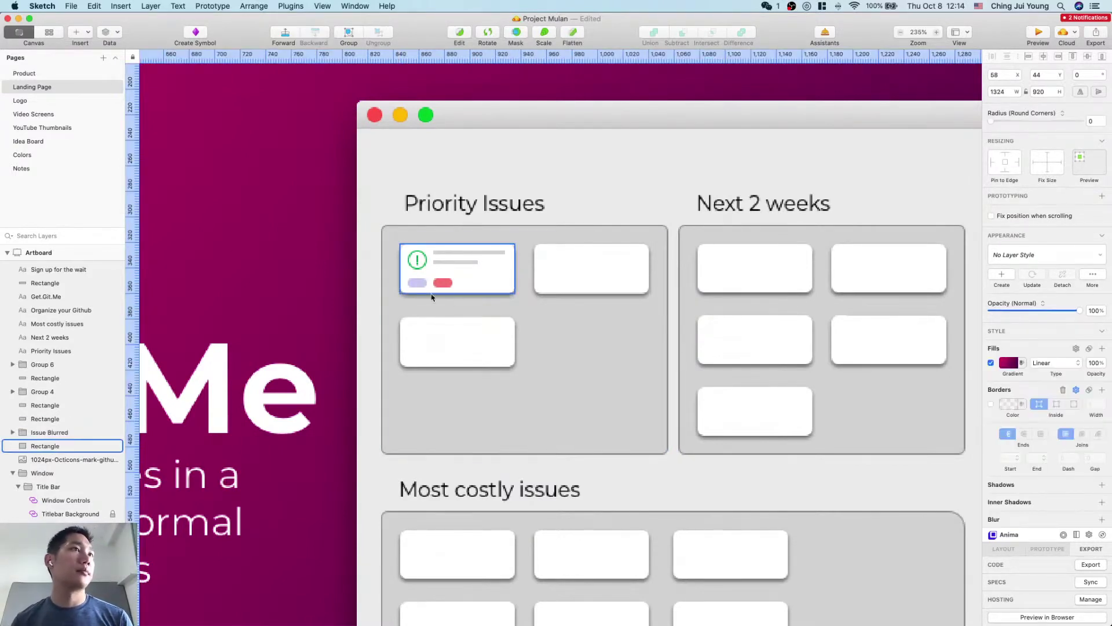
Step: Duplicate the Issue Blurred group onto the second card of the Priority Issues box and delete the blank card there
click(469, 291)
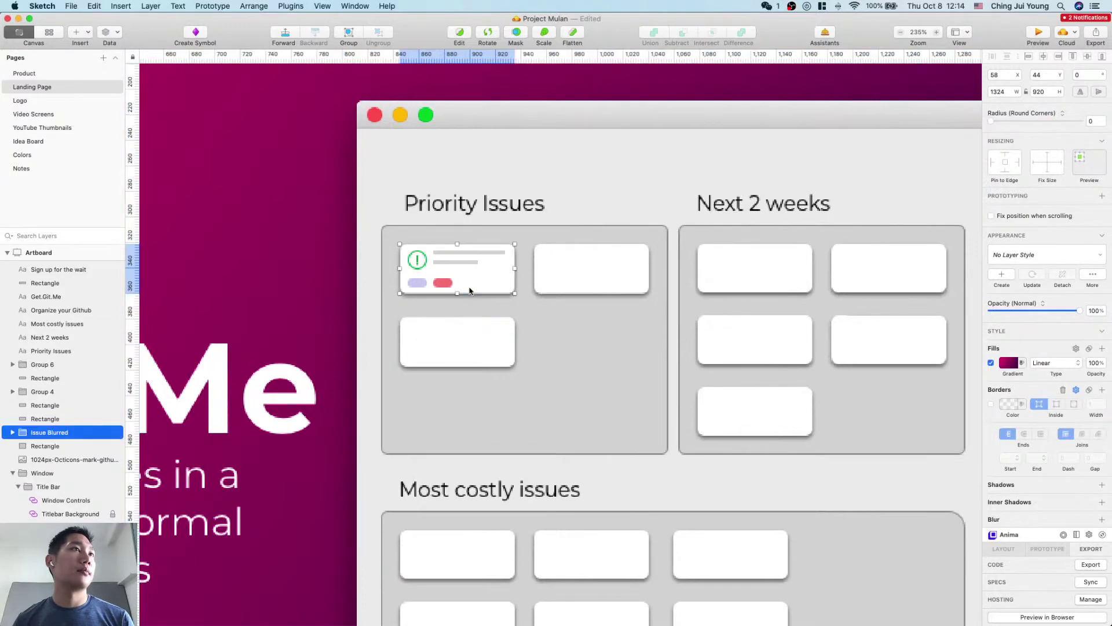
key(super+d)
drag(488, 285, 622, 283)
click(625, 284)
key(Delete)
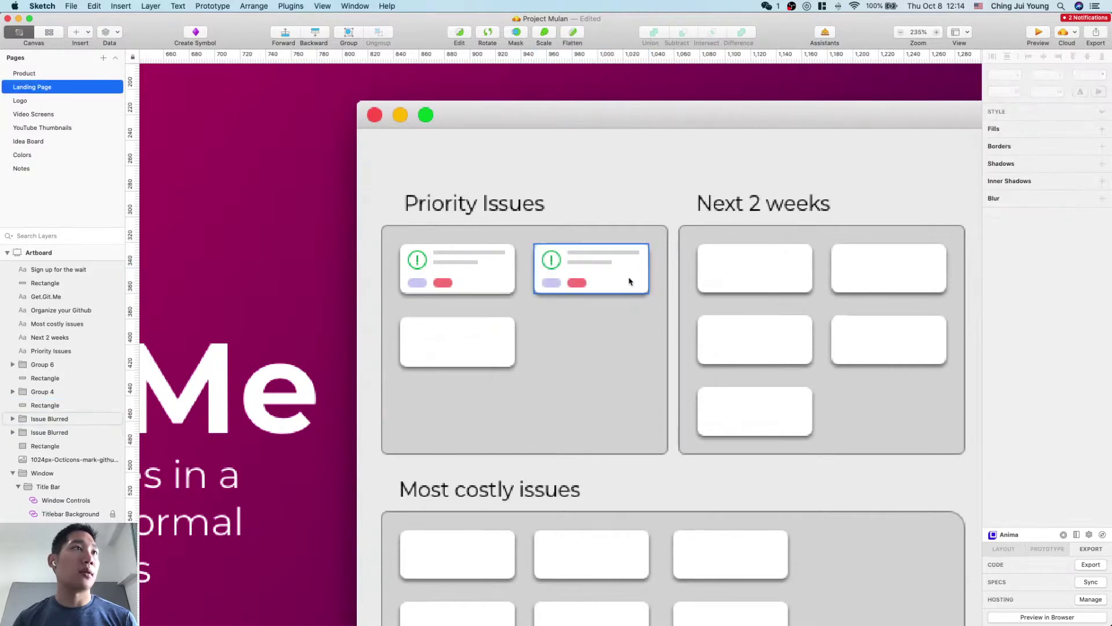
Step: Duplicate the first Issue Blurred card again and place the copy exactly over the blank card below it
click(493, 286)
key(super+d)
drag(494, 286, 493, 355)
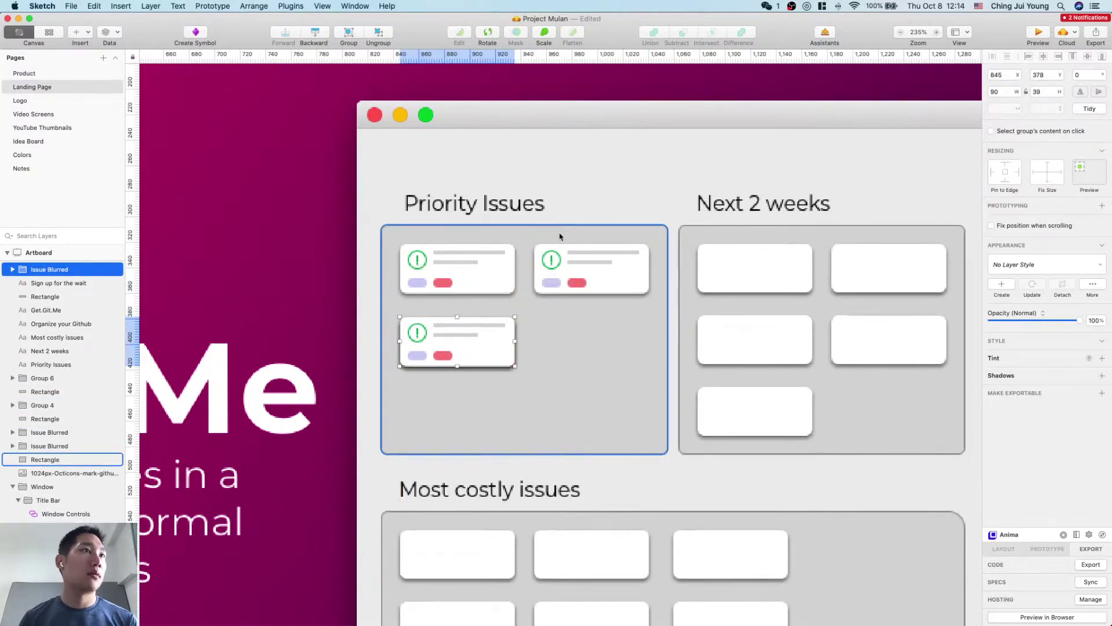
Step: Send the third Priority Issues card copy backward behind the blank card and delete that blank card
click(306, 33)
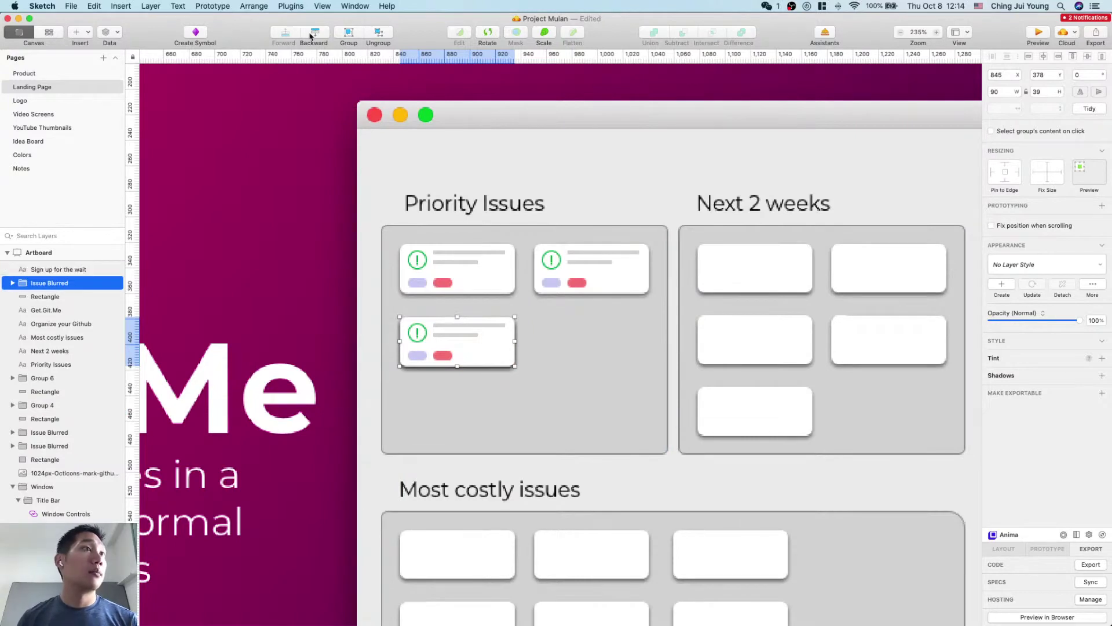
click(308, 35)
click(310, 34)
click(311, 36)
click(311, 35)
click(311, 35)
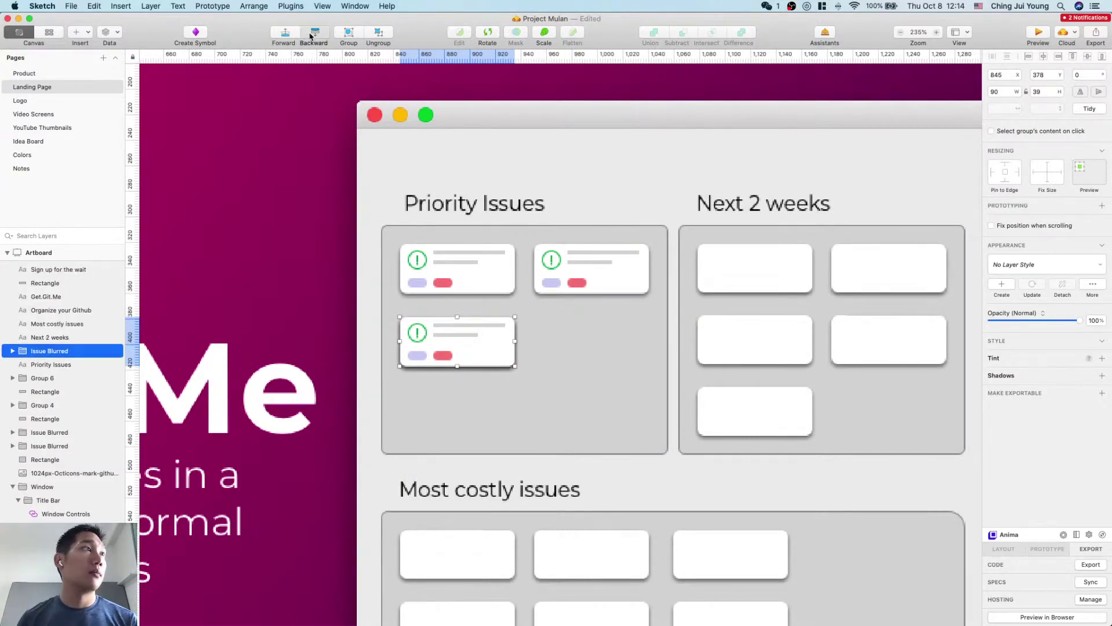
click(311, 35)
click(311, 35)
click(311, 36)
click(311, 36)
click(311, 35)
click(311, 36)
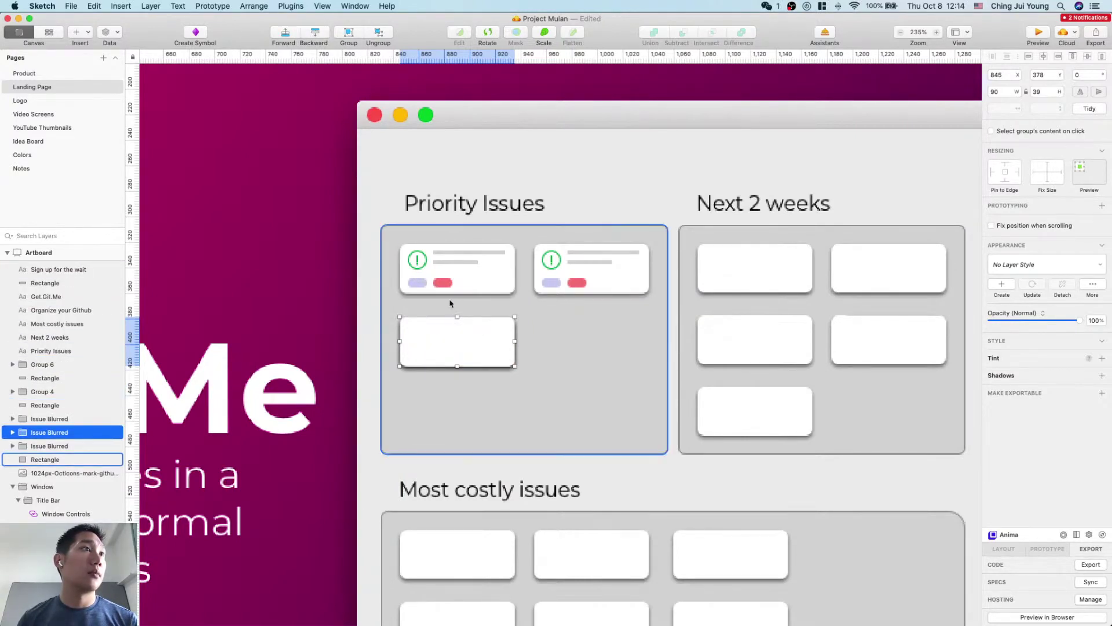
click(467, 348)
key(Delete)
click(484, 360)
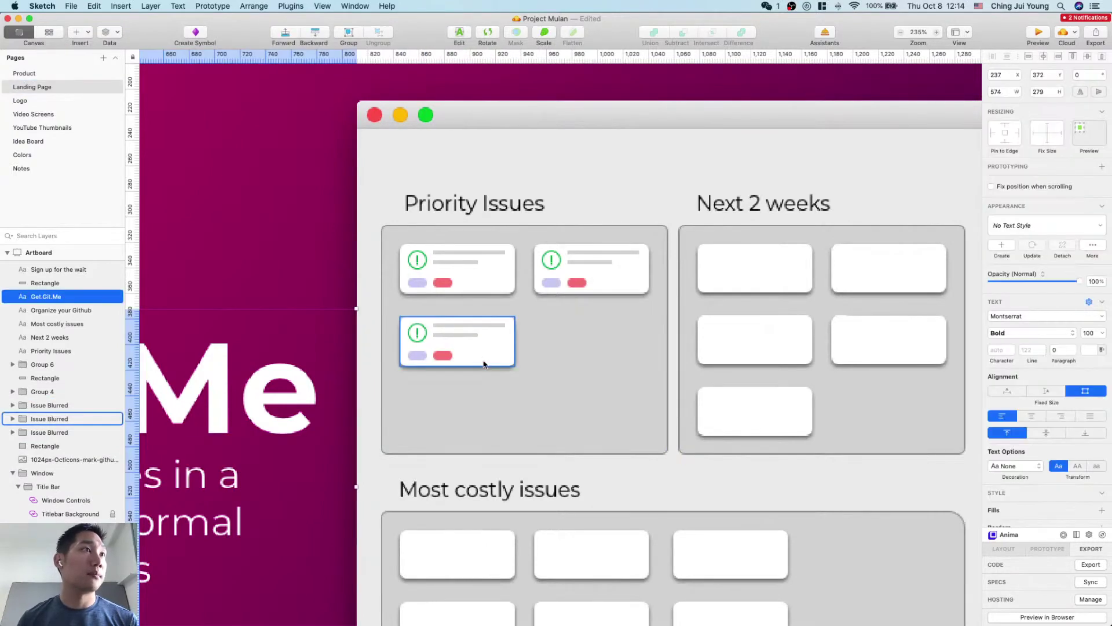
Step: Move the third Priority Issues card up to Y 375 to even out its spacing from the row above
click(499, 272)
click(568, 285)
click(492, 278)
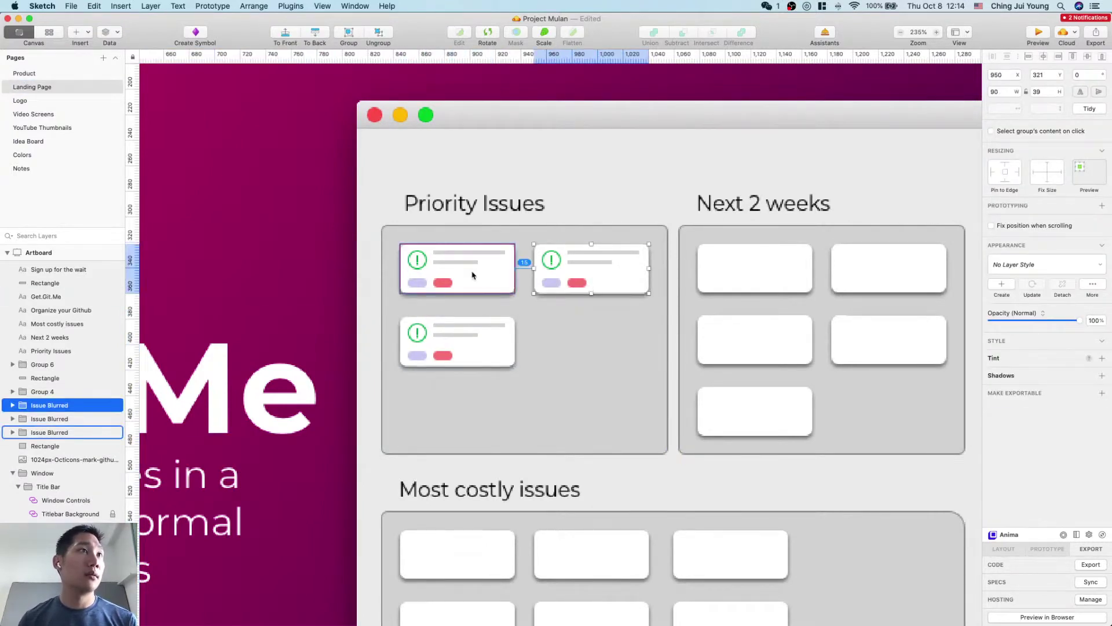
click(487, 345)
drag(486, 344, 486, 340)
click(649, 394)
click(703, 417)
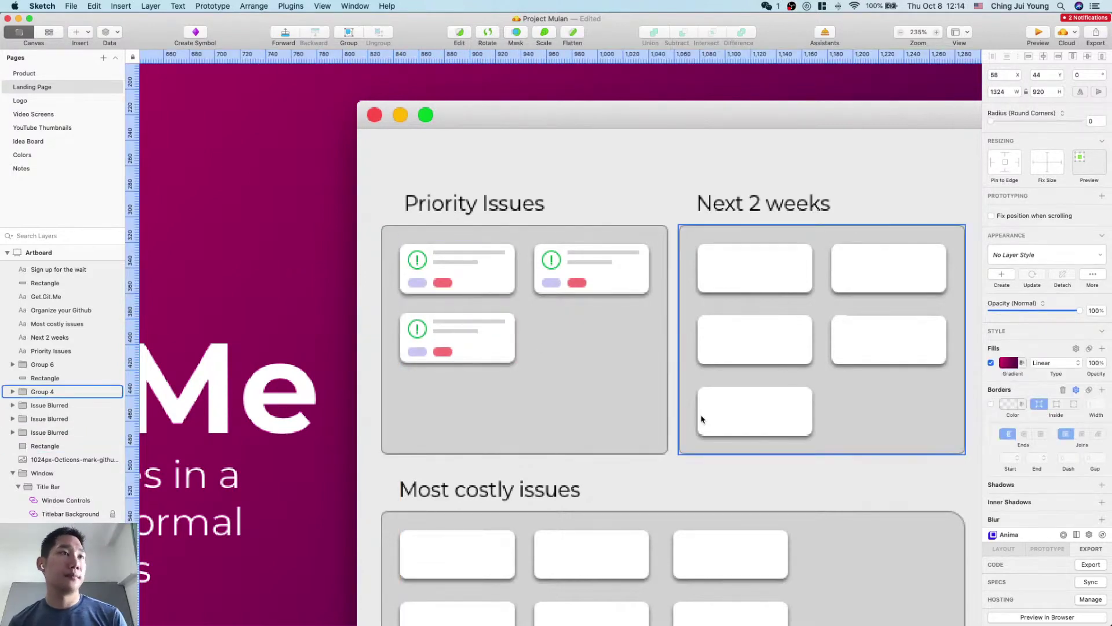
Step: Copy the red tag's style onto the purple tag in the third Priority Issues card
click(631, 320)
click(454, 274)
click(432, 325)
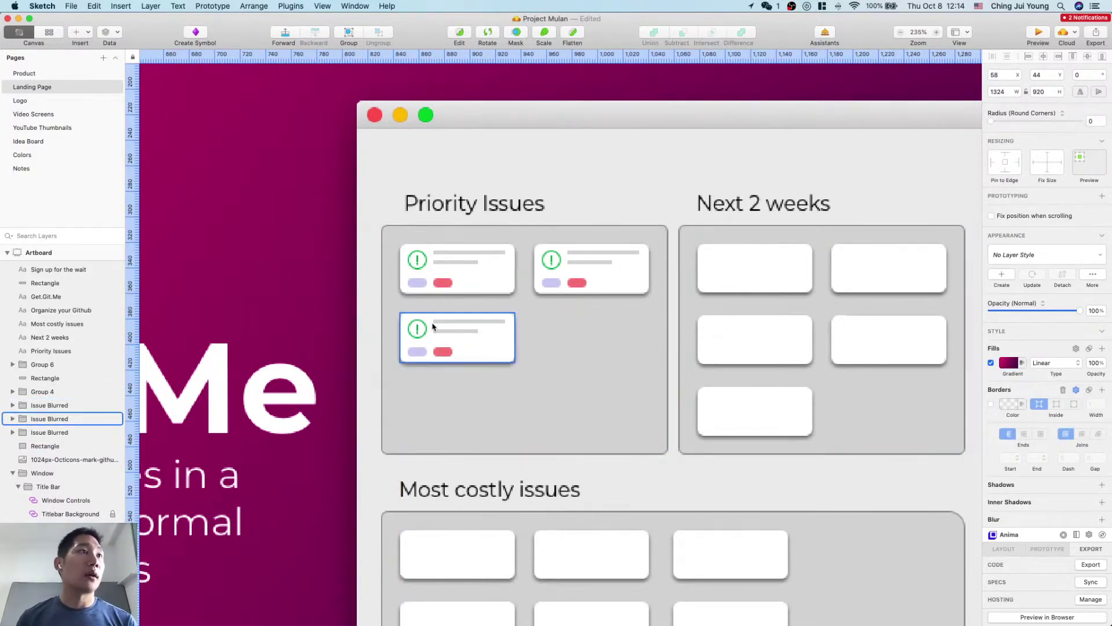
double_click(422, 353)
click(448, 351)
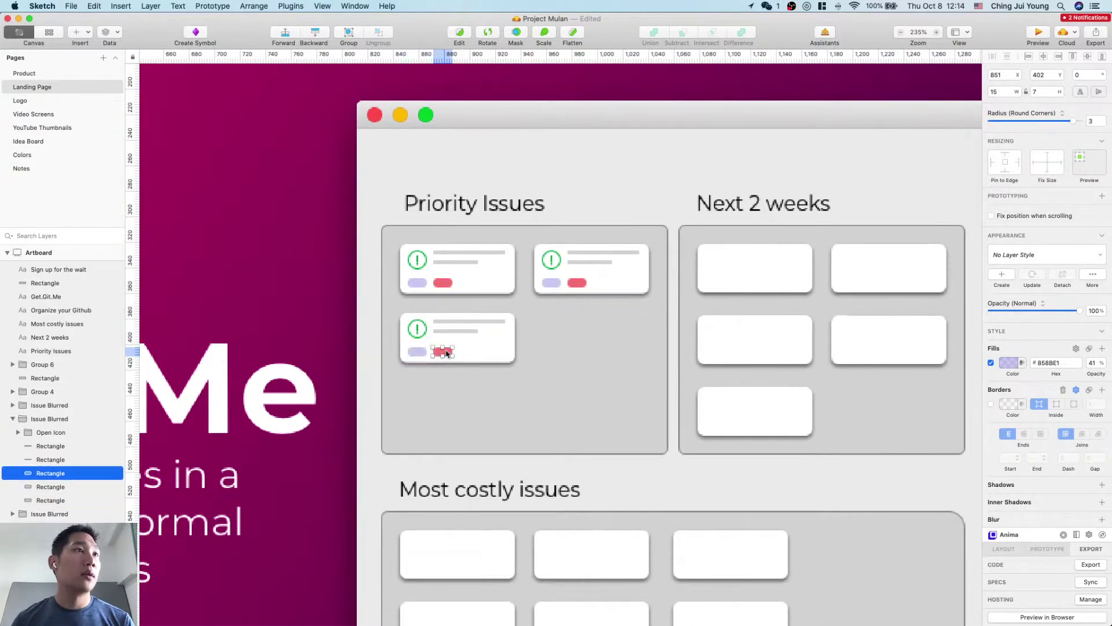
right_click(451, 353)
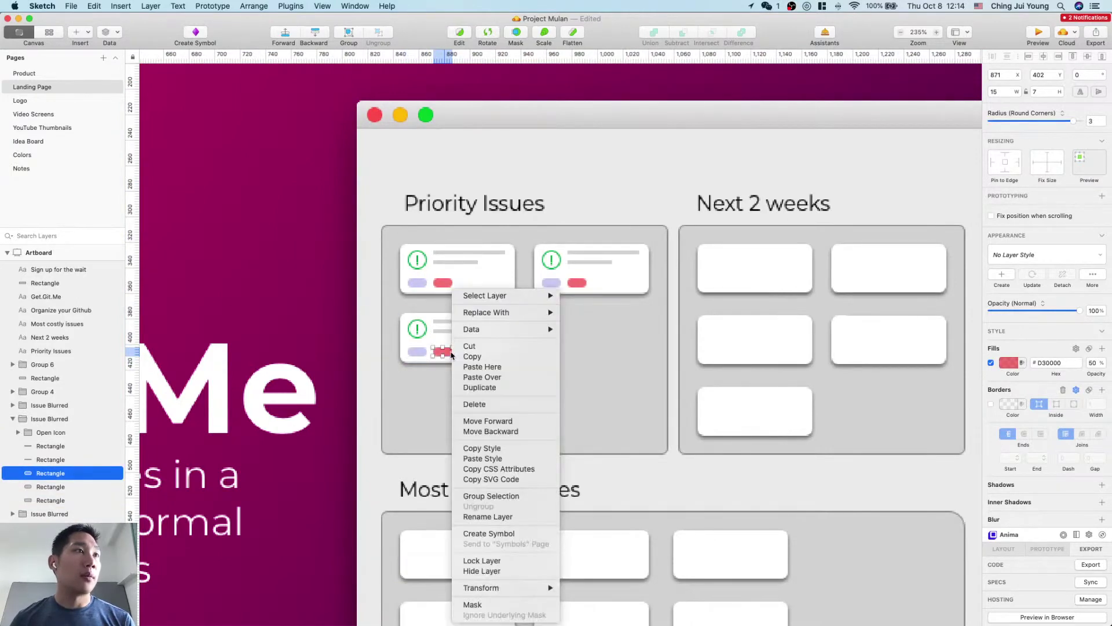
click(497, 458)
click(415, 351)
right_click(415, 353)
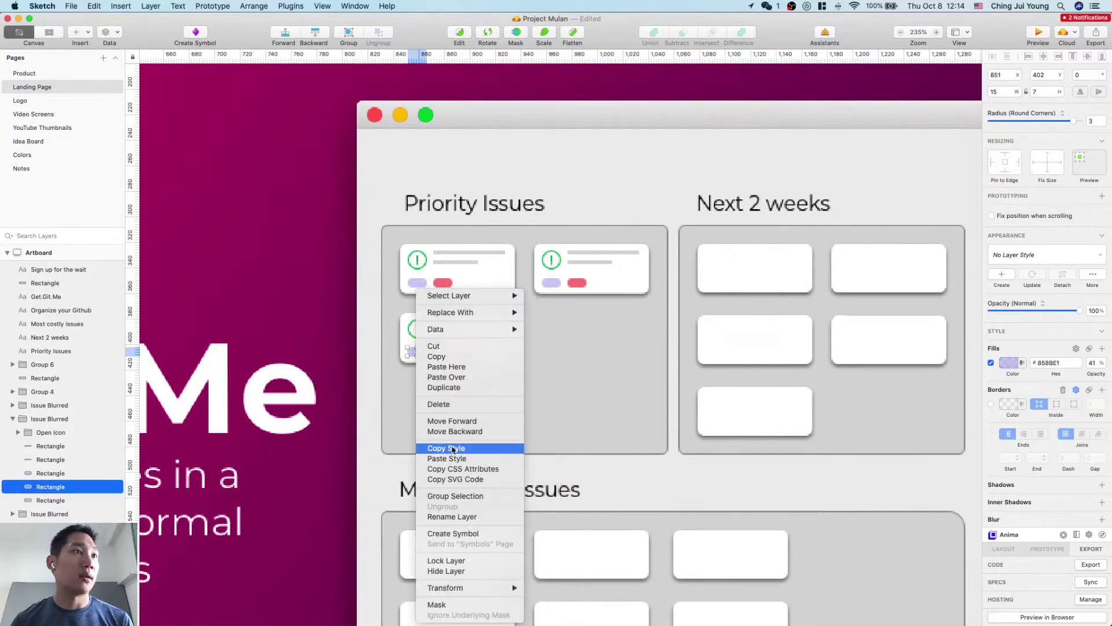
click(447, 459)
Step: Delete the second red tag from the third Priority Issues card, leaving a single tag
click(328, 305)
click(443, 353)
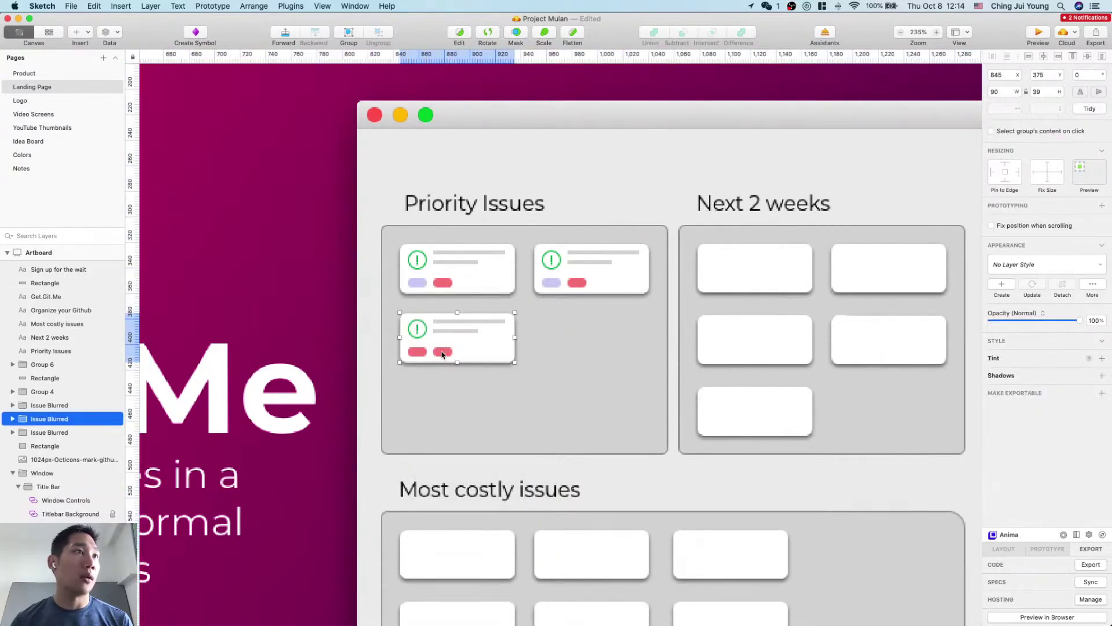
double_click(442, 354)
key(Delete)
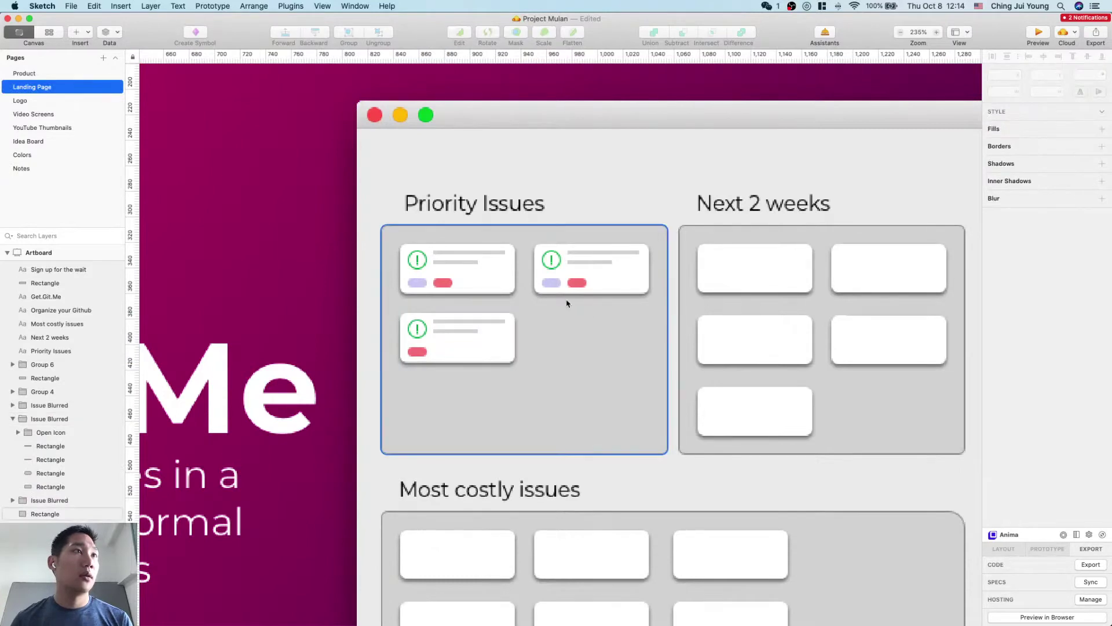
Step: Change the fill of the second Priority Issues card's purple tag to a mustard yellow, about B28915
click(565, 278)
double_click(551, 282)
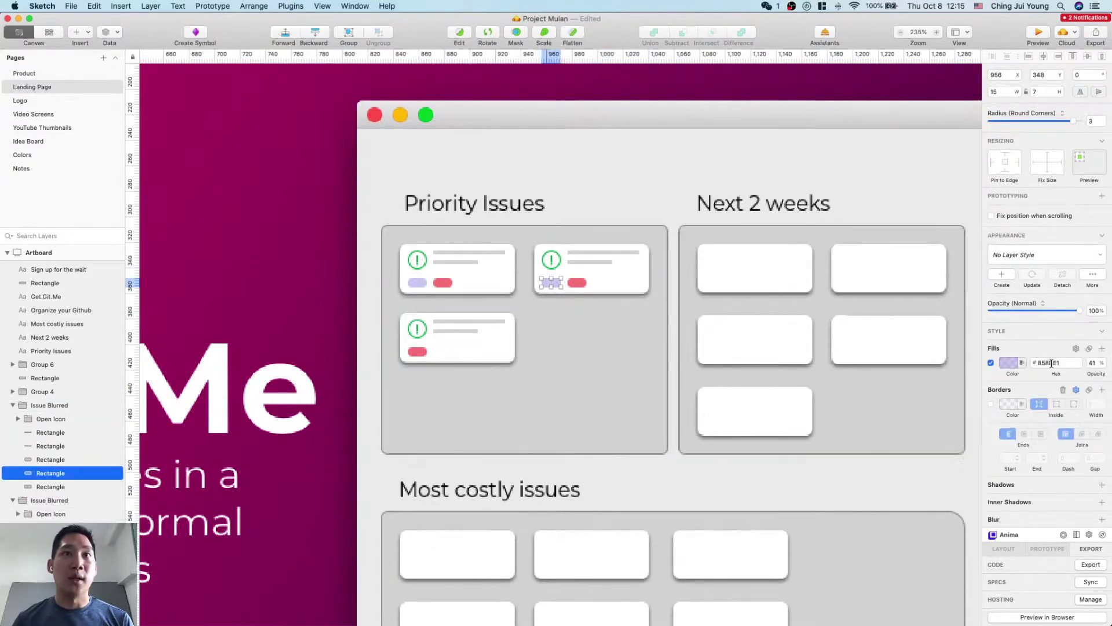
click(1008, 363)
drag(1035, 498, 1014, 499)
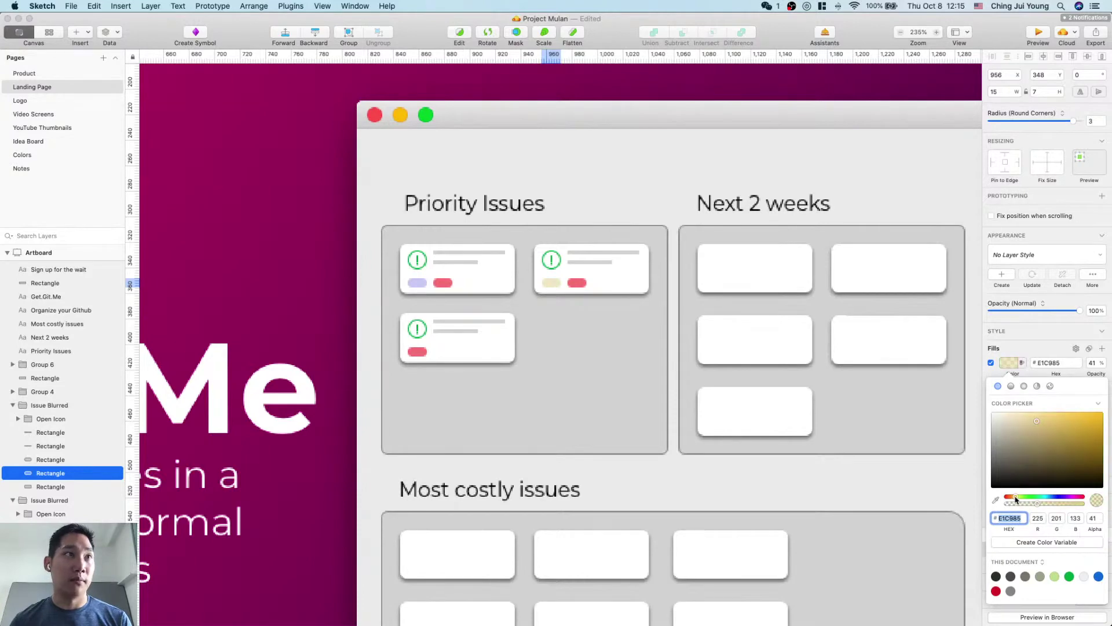
click(1070, 452)
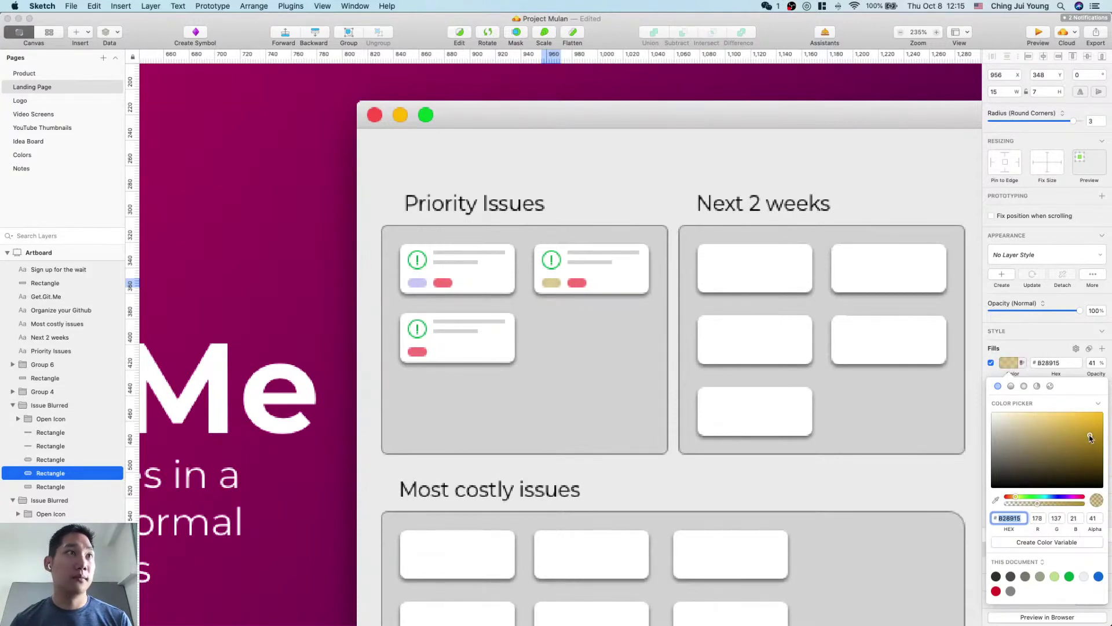
click(283, 286)
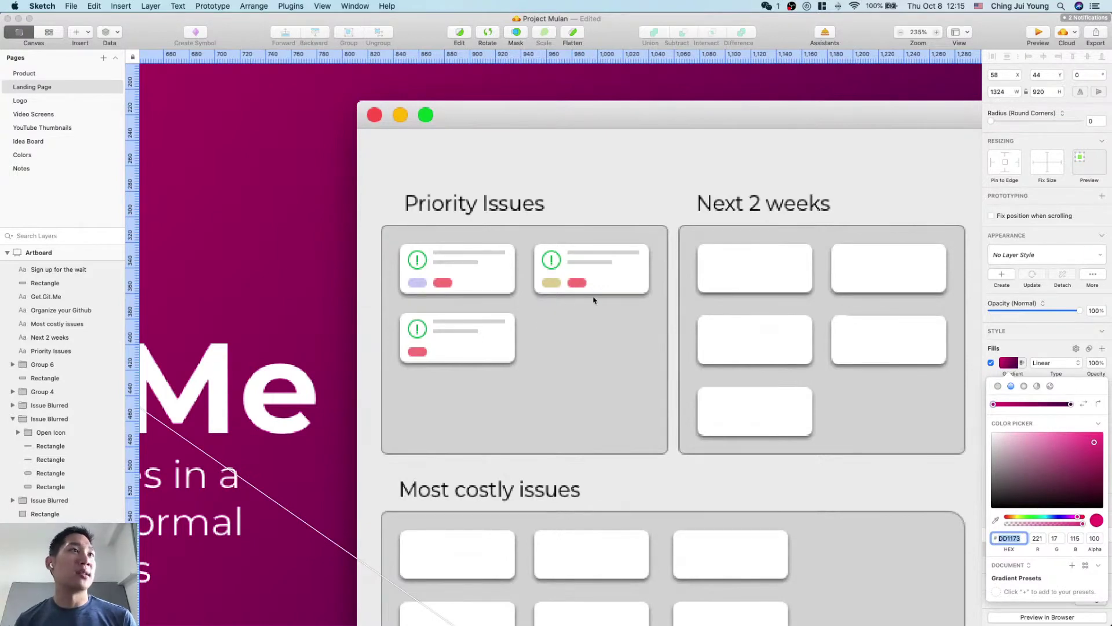
Step: Duplicate the first Issue Blurred card onto the first blank card of the Next 2 weeks box and send it backward
scroll(593, 301, right, 3)
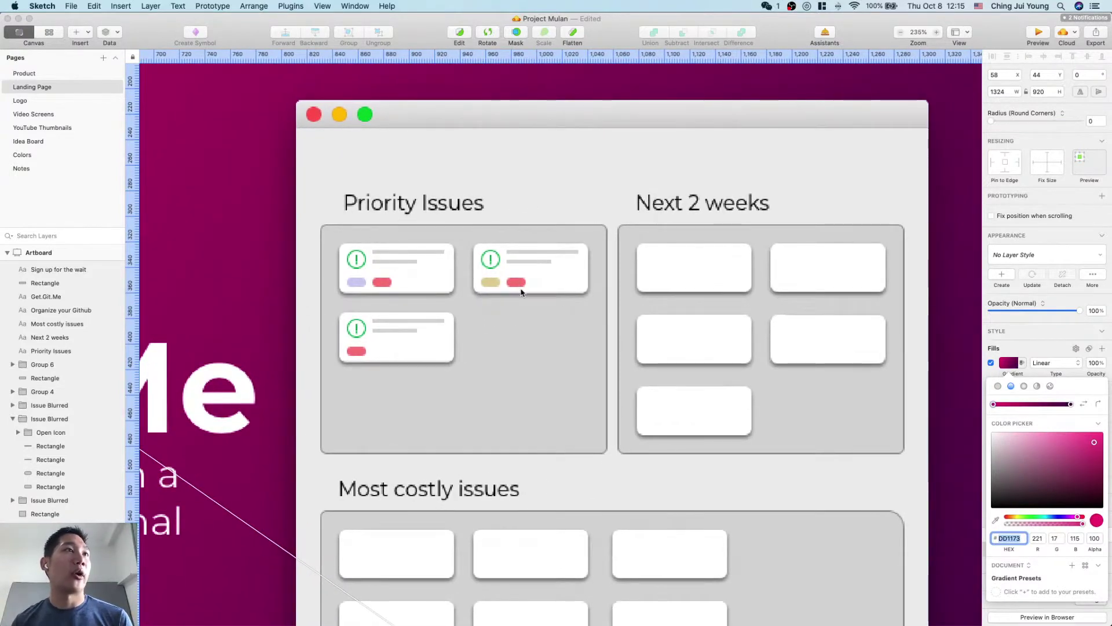
scroll(521, 293, down, 2)
scroll(539, 299, right, 4)
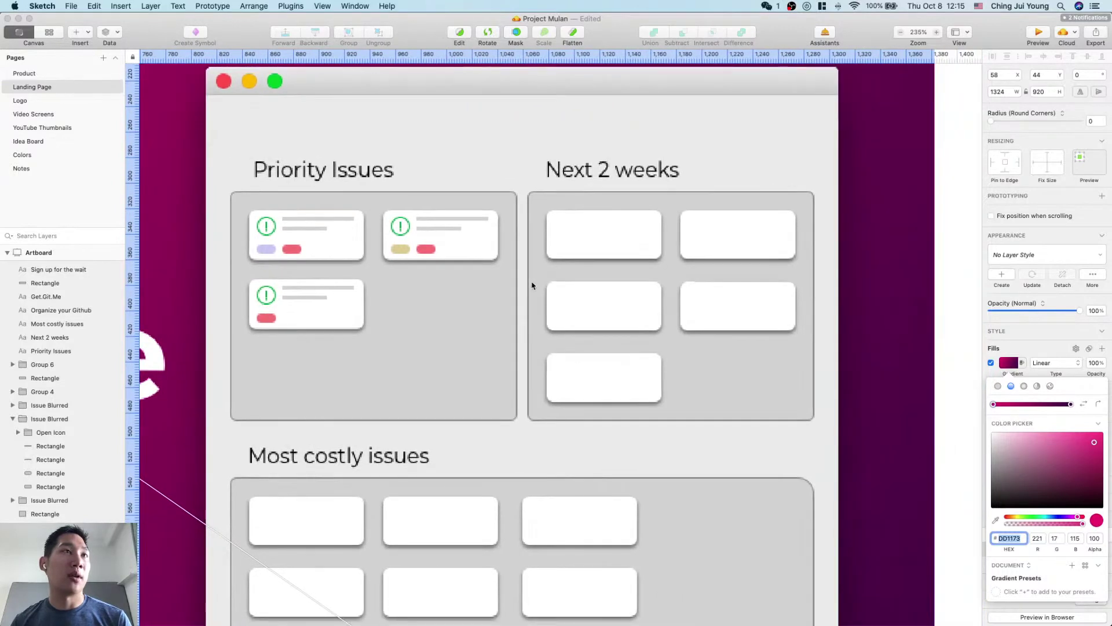
click(912, 315)
click(313, 304)
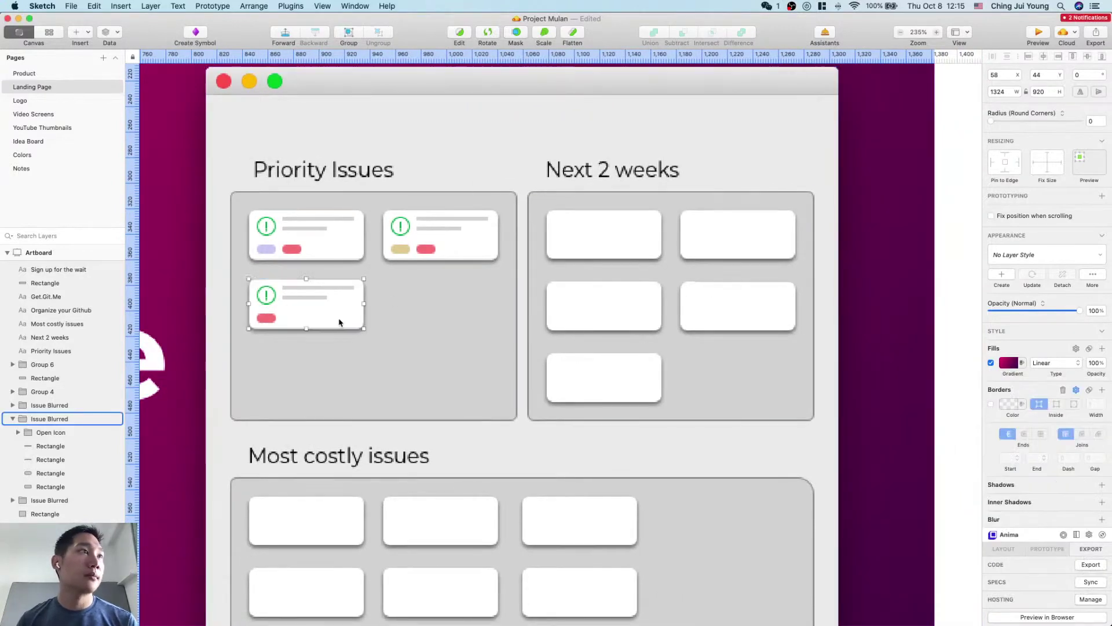
click(352, 261)
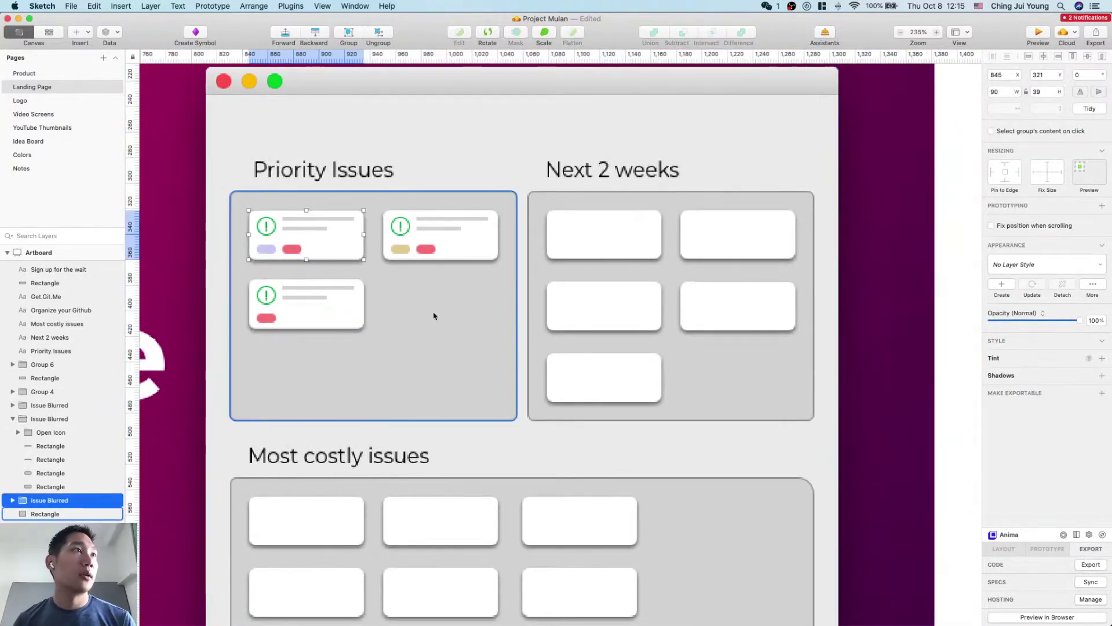
click(614, 250)
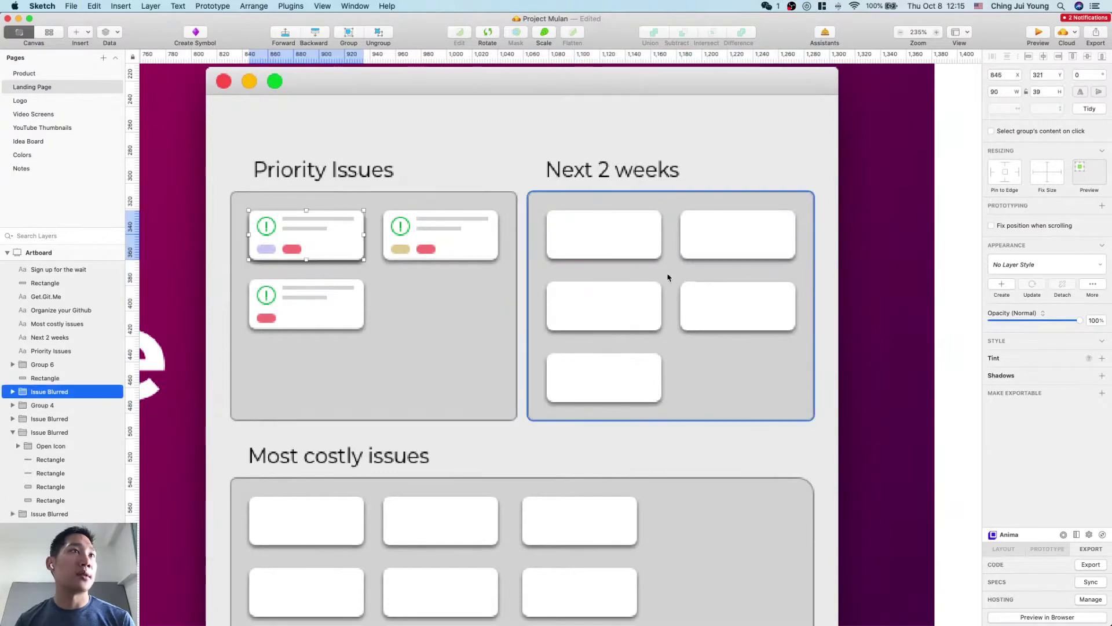
click(313, 260)
drag(335, 258, 630, 257)
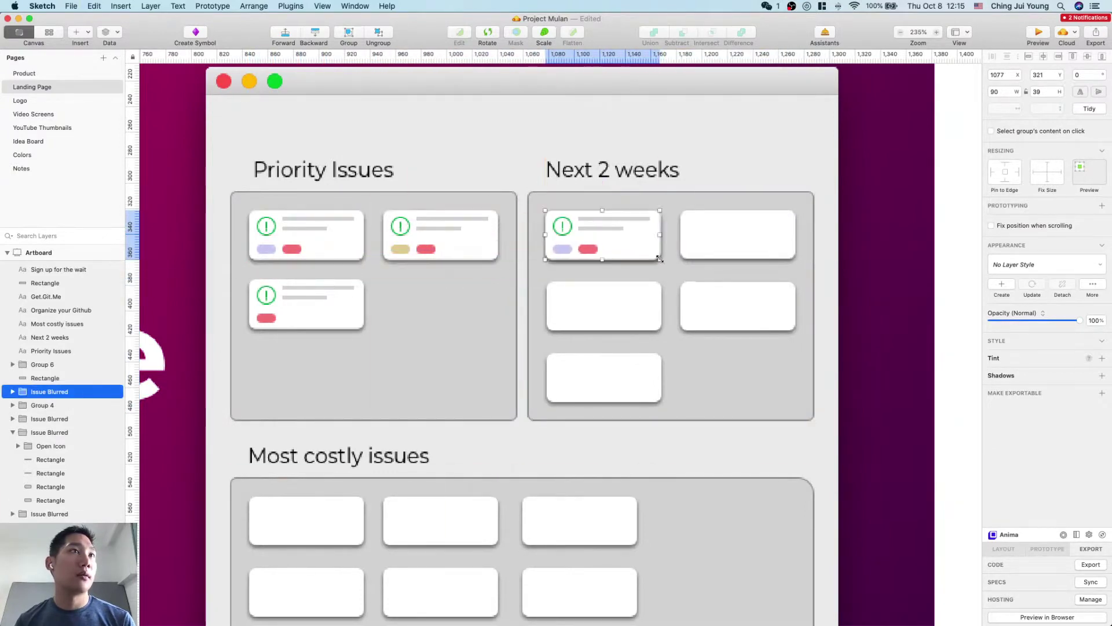
click(304, 35)
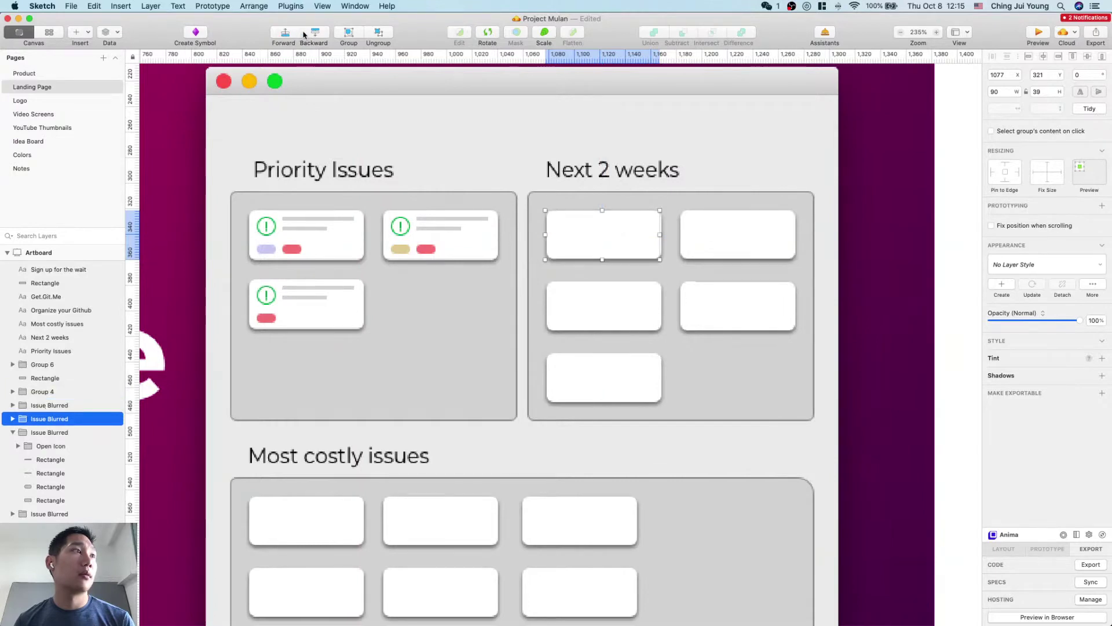
Step: Ungroup the Next 2 weeks box and its blank cards, and delete the first blank card
click(616, 238)
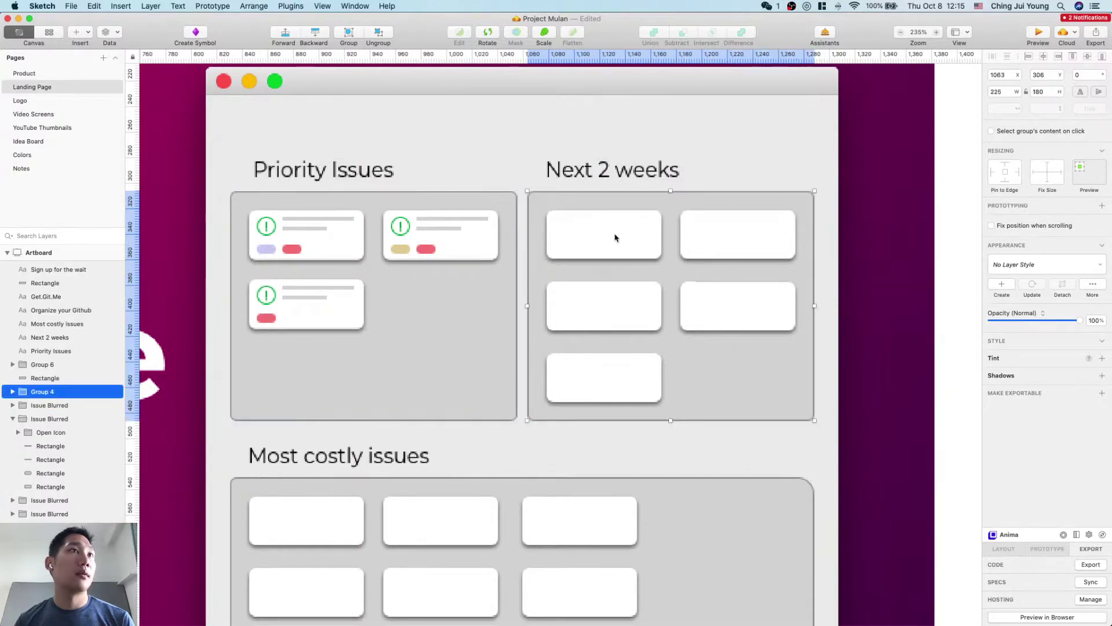
key(super+shift+g)
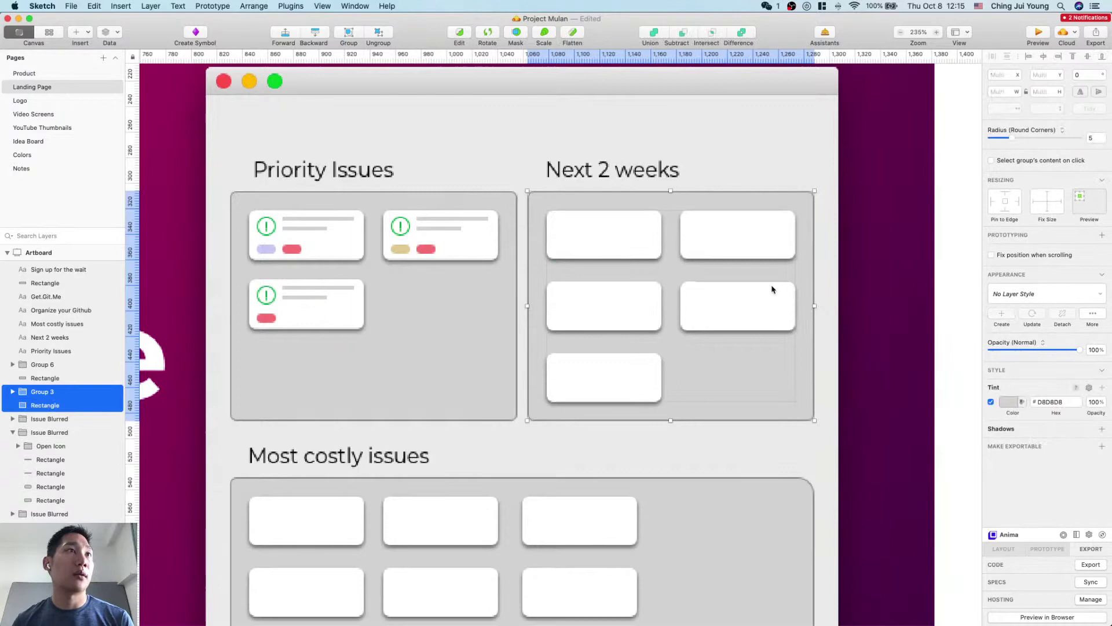
click(884, 311)
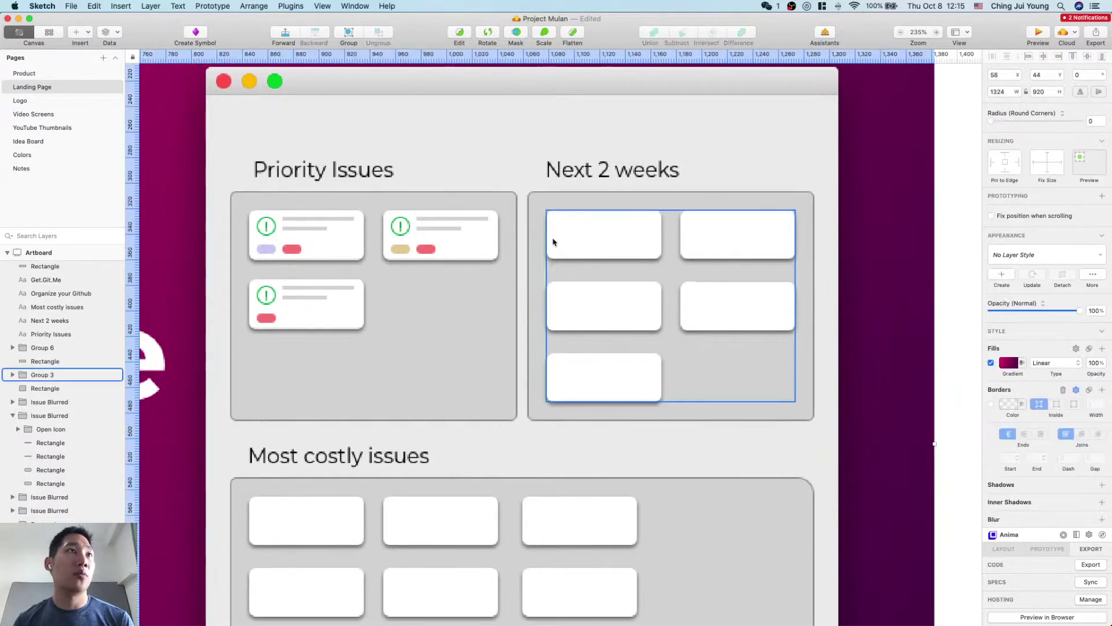
click(610, 232)
key(Delete)
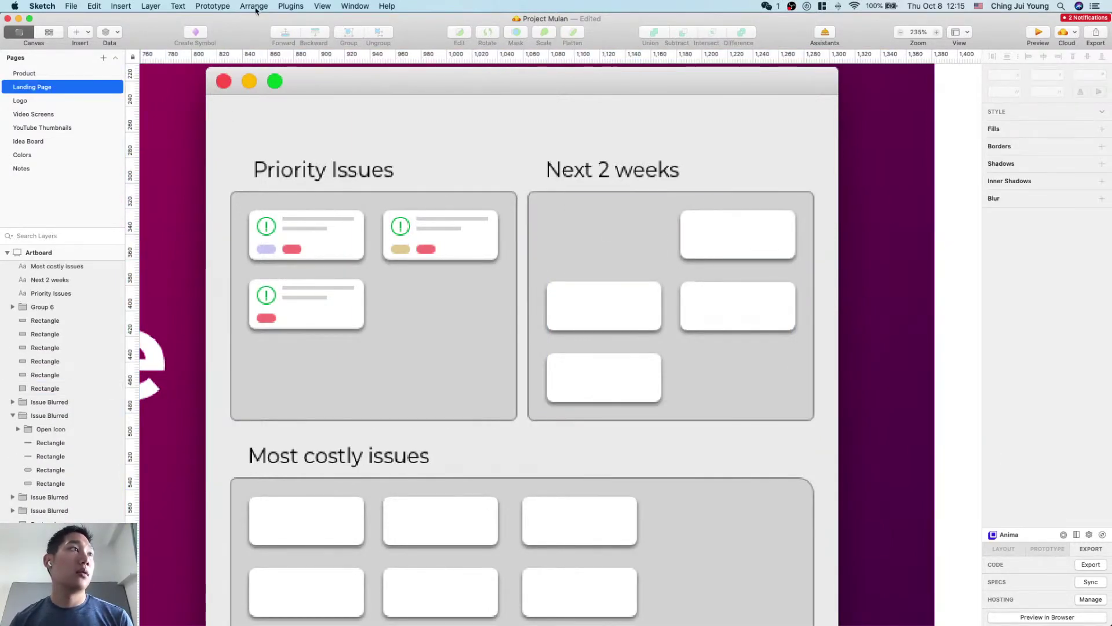
Step: Send the Next 2 weeks box's grey background backward behind the copied issue card
click(651, 244)
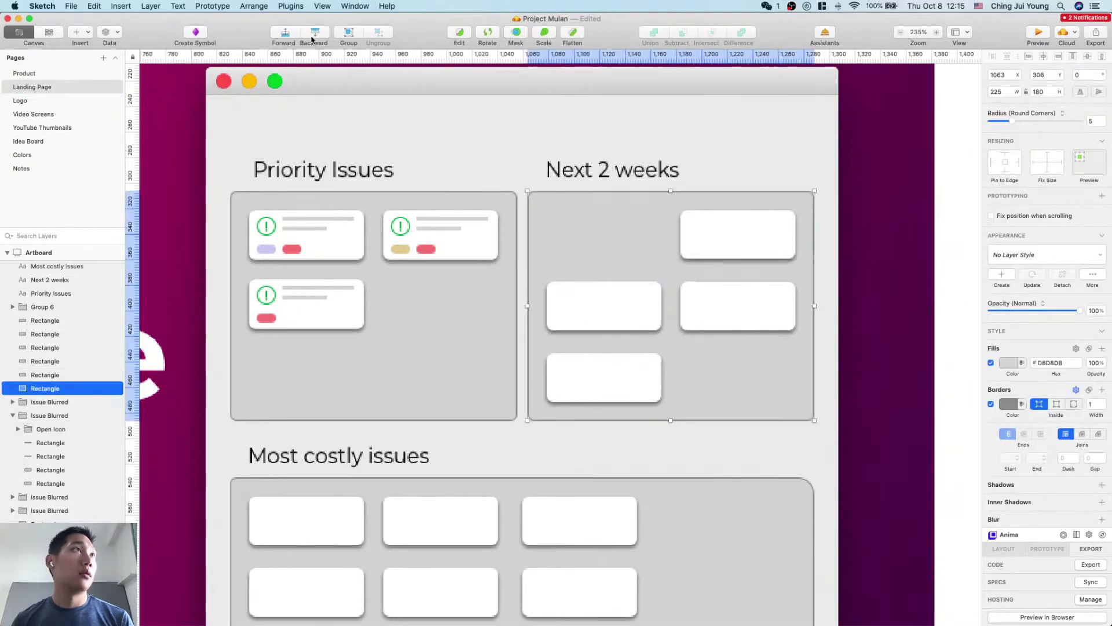
click(313, 33)
click(314, 33)
click(313, 33)
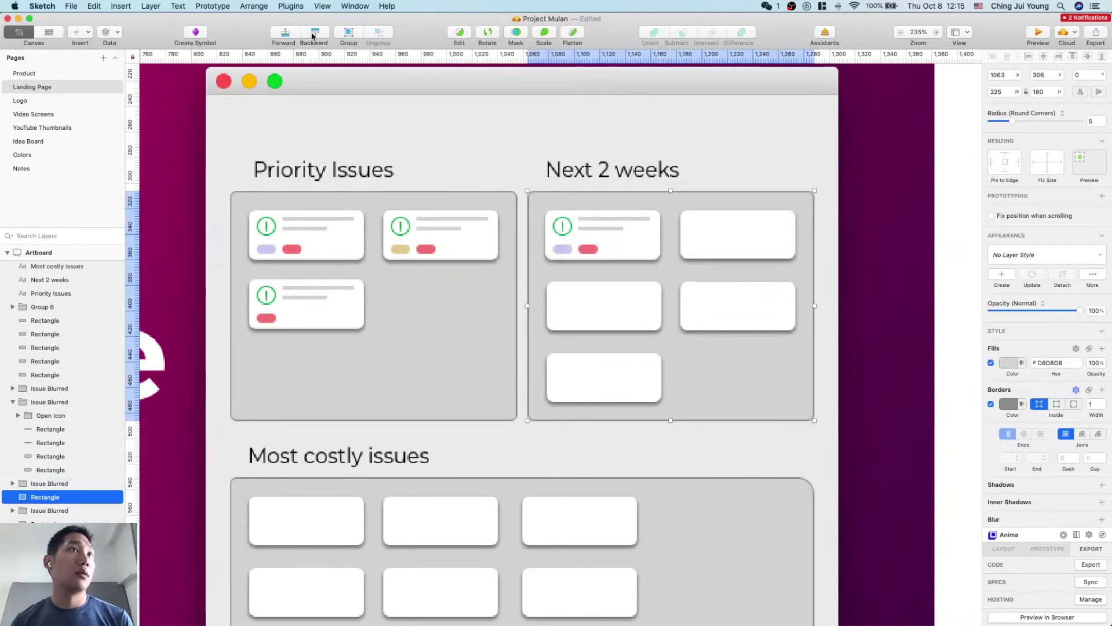
click(629, 245)
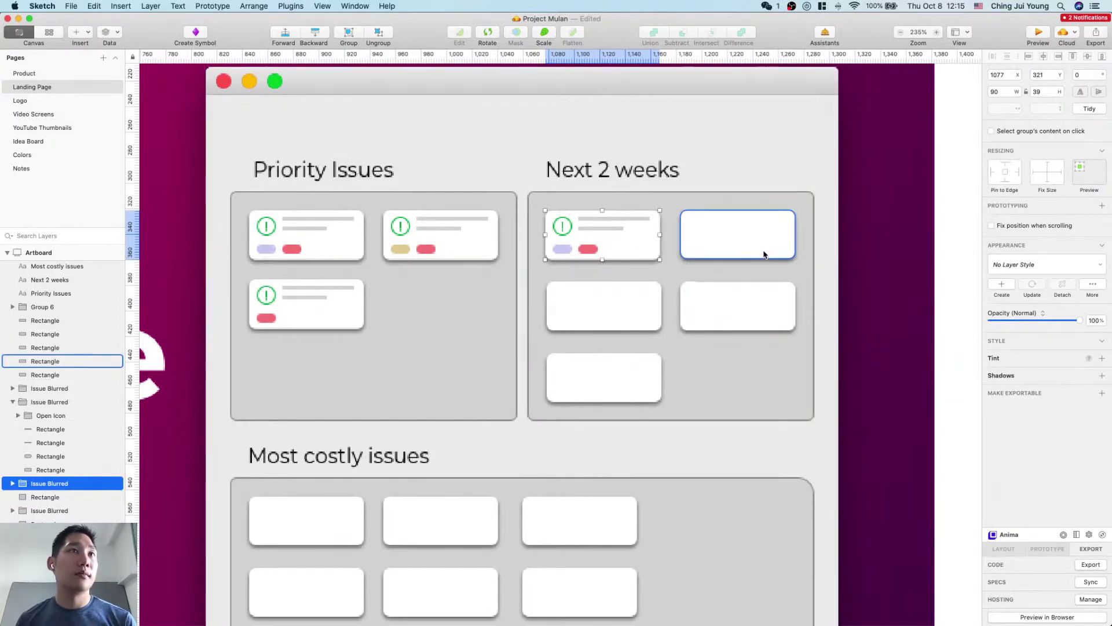
Step: Select the four remaining blank cards in the Next 2 weeks box and delete them
key(alt)
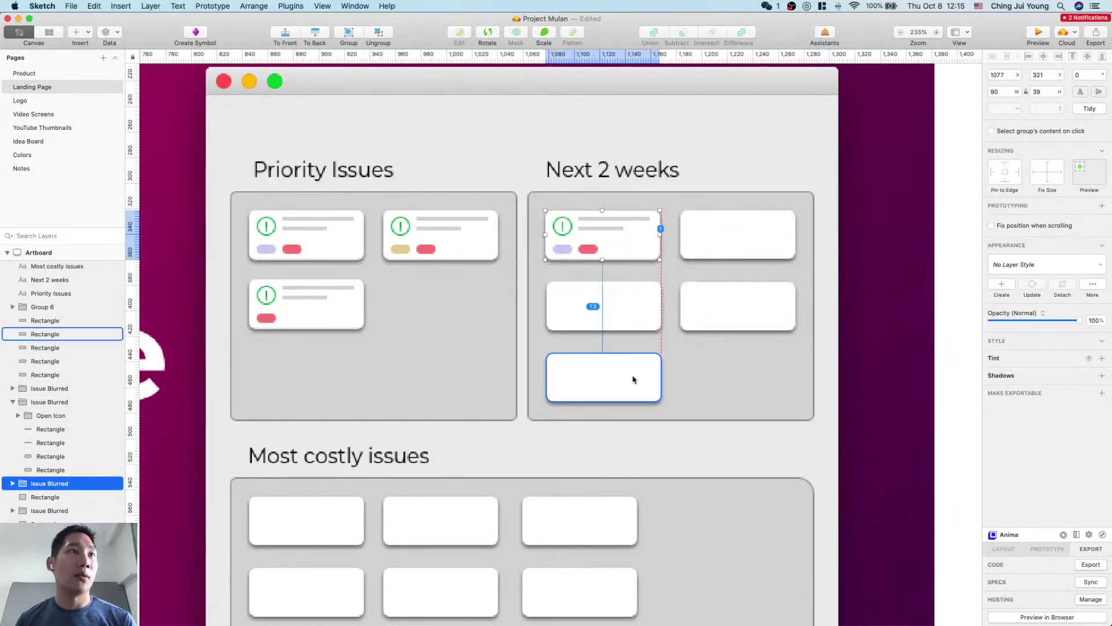
click(753, 246)
shift+click(773, 321)
shift+click(615, 311)
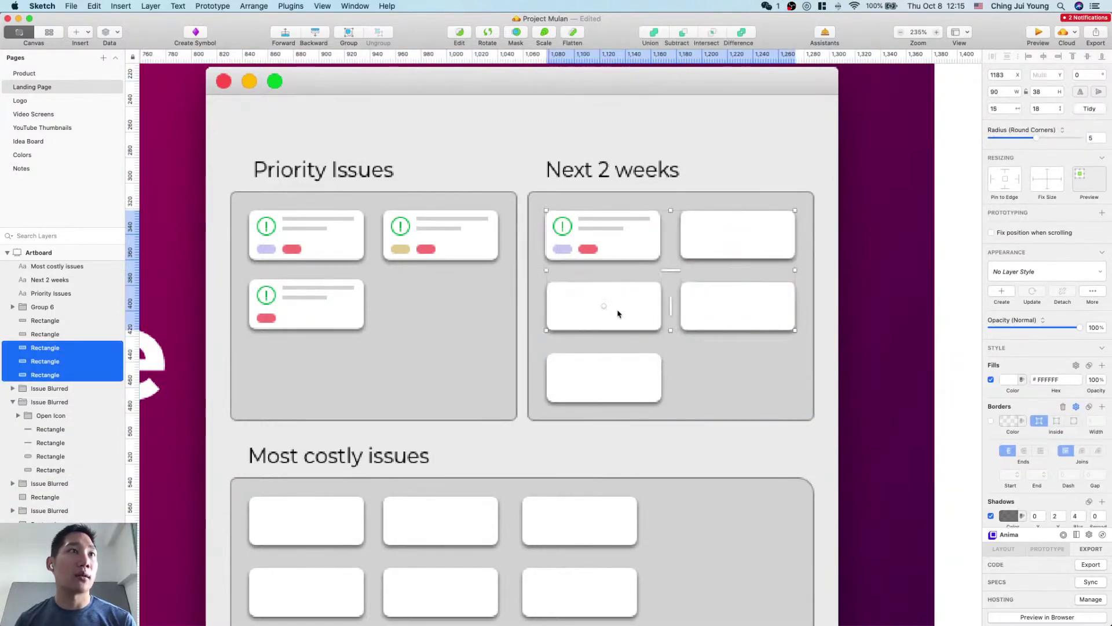
shift+click(618, 387)
key(Delete)
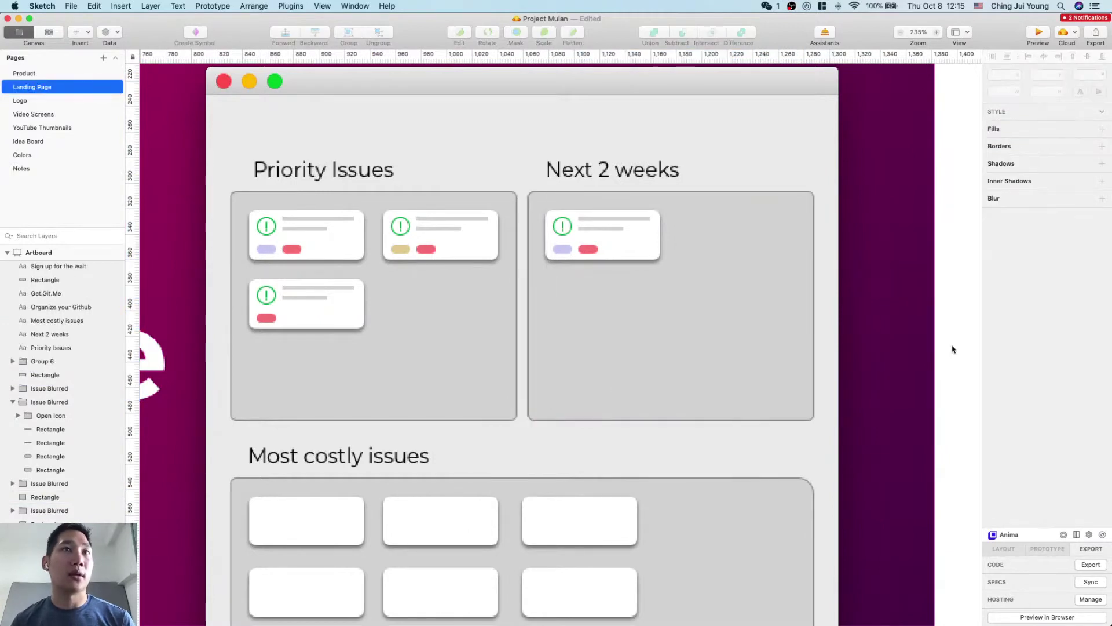
Step: Duplicate the Next 2 weeks issue card four times, arranging the five cards in two columns and three rows
click(763, 311)
click(640, 254)
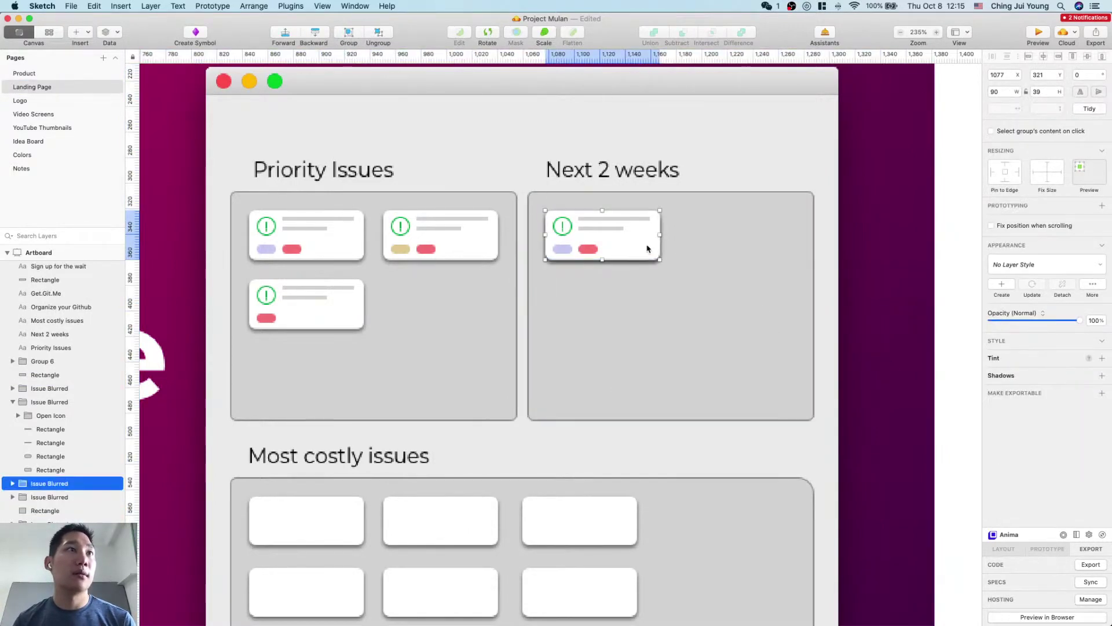
drag(650, 248, 775, 250)
click(618, 250)
drag(618, 250, 621, 318)
click(620, 247)
drag(619, 247, 747, 316)
click(623, 252)
drag(631, 256, 631, 395)
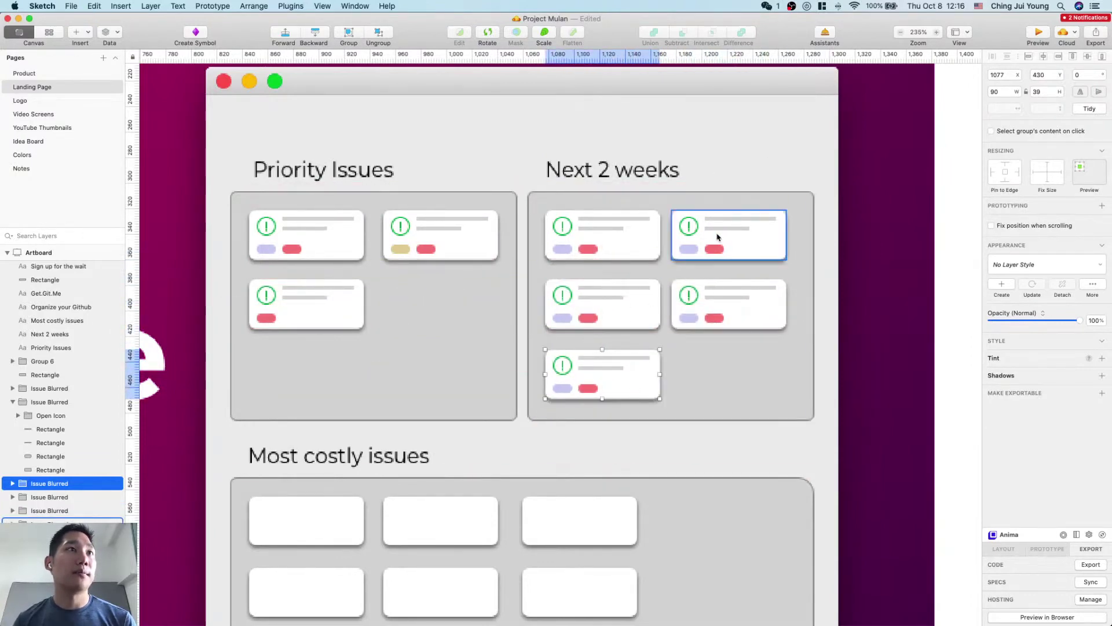
Step: Align the Next 2 weeks cards so the gaps between columns and rows are all 15 px
click(672, 251)
drag(675, 237, 649, 286)
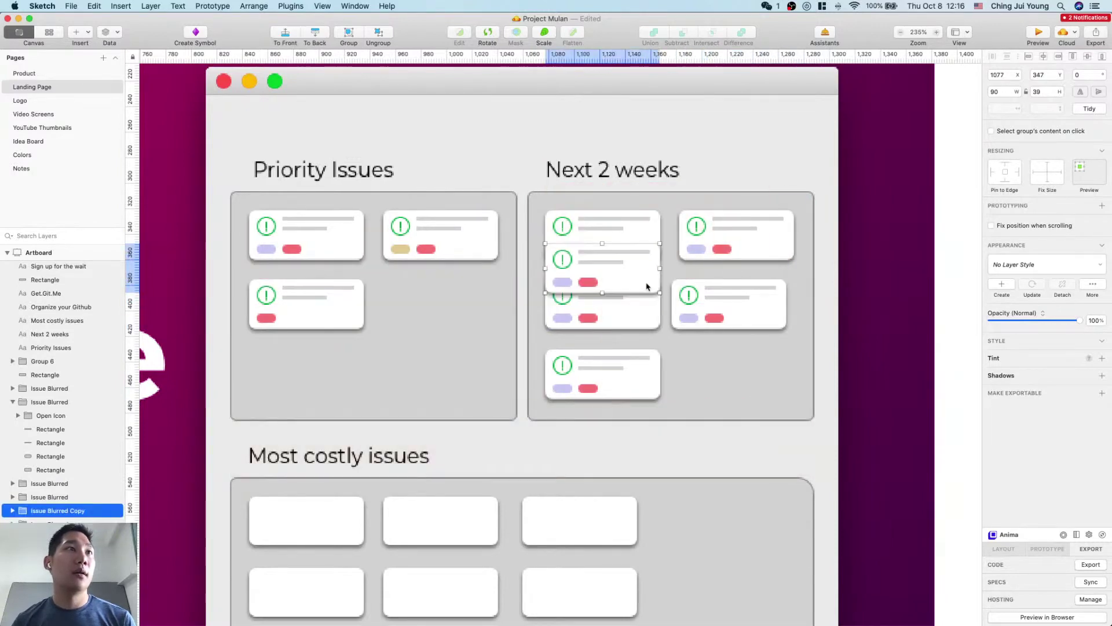
key(super+z)
click(652, 302)
click(775, 315)
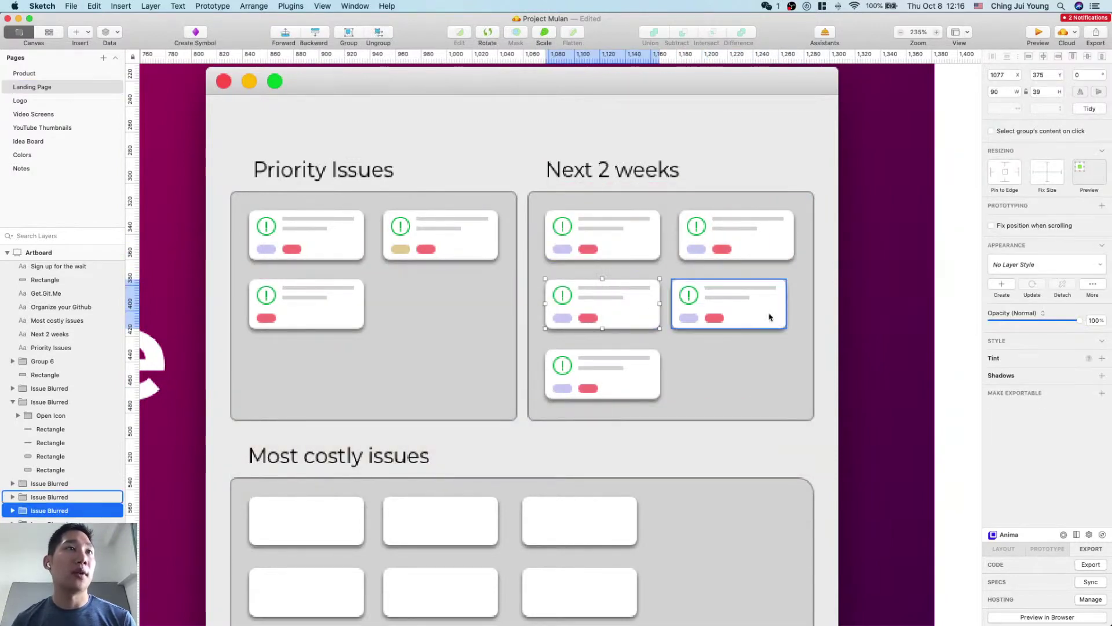
click(753, 255)
key(Right)
key(Right)
key(Right)
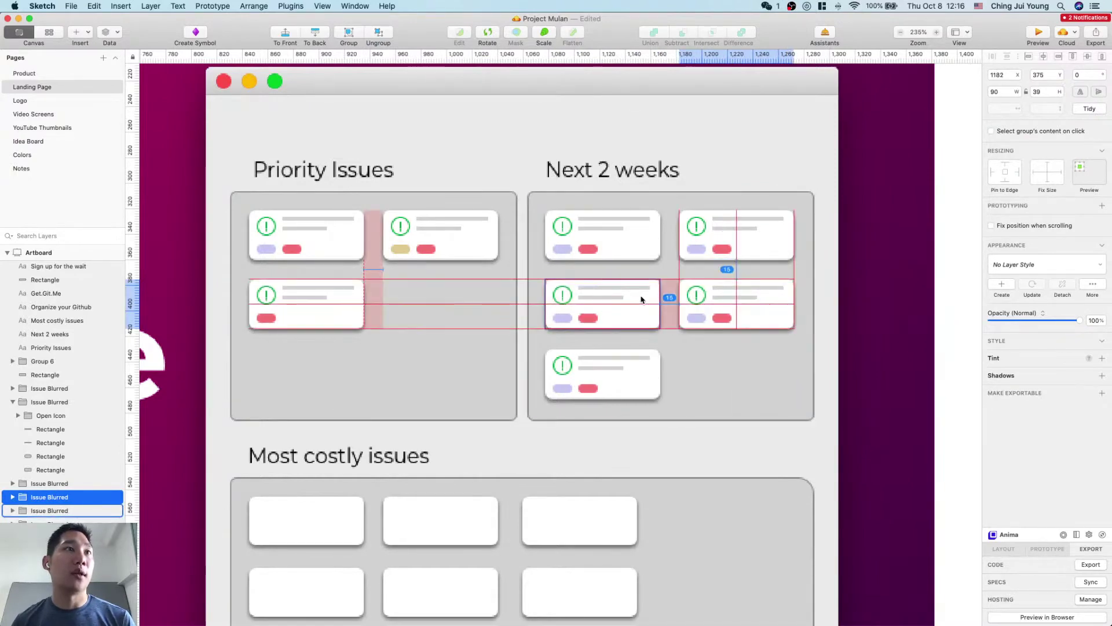
alt+click(639, 379)
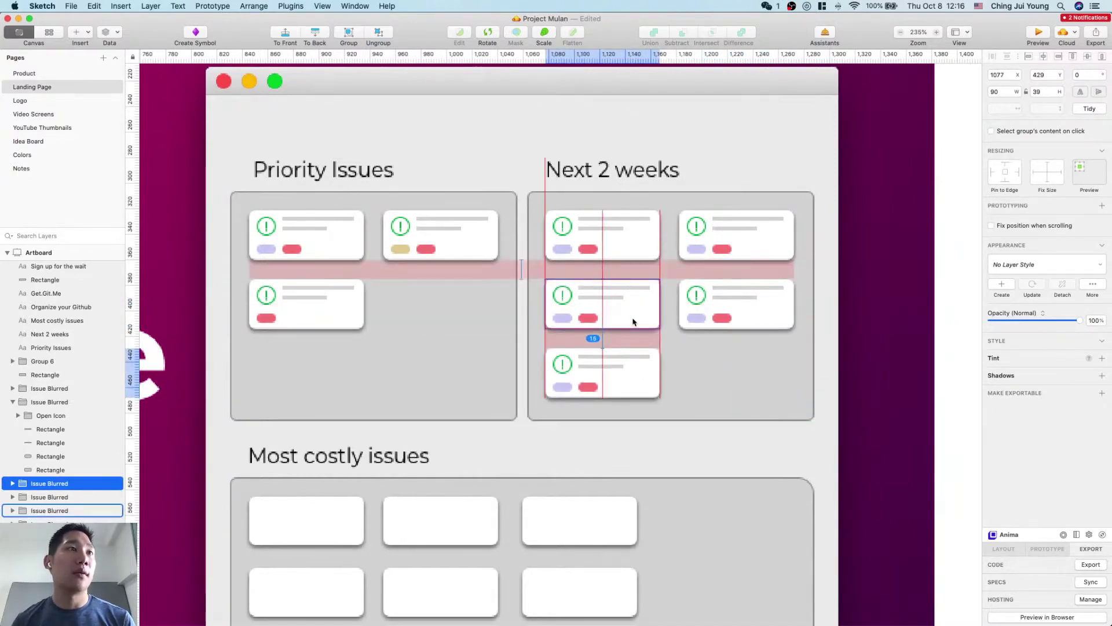
click(876, 327)
Step: Delete the red and purple label pills from the first card in the Next 2 weeks box
scroll(878, 327, down, 3)
scroll(878, 327, up, 2)
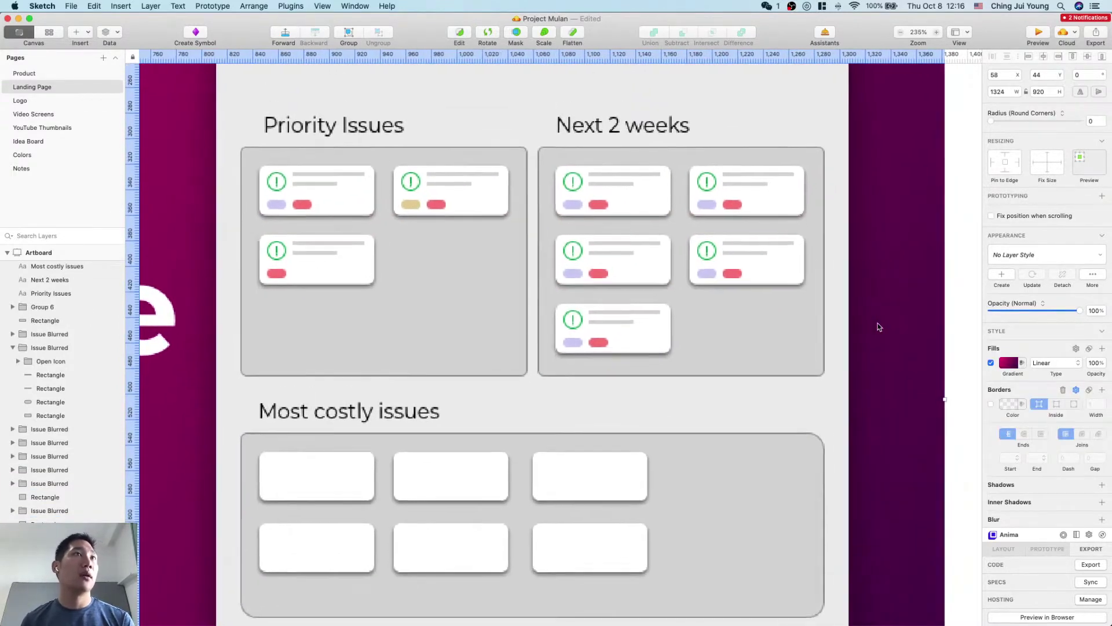
click(600, 207)
double_click(600, 207)
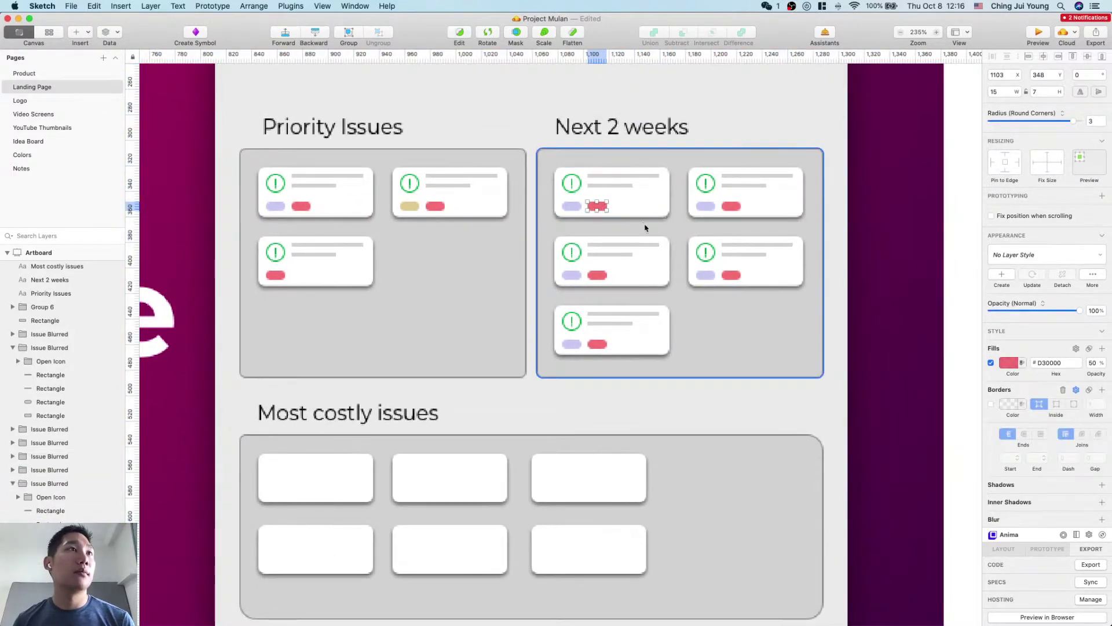
key(BackSpace)
double_click(573, 207)
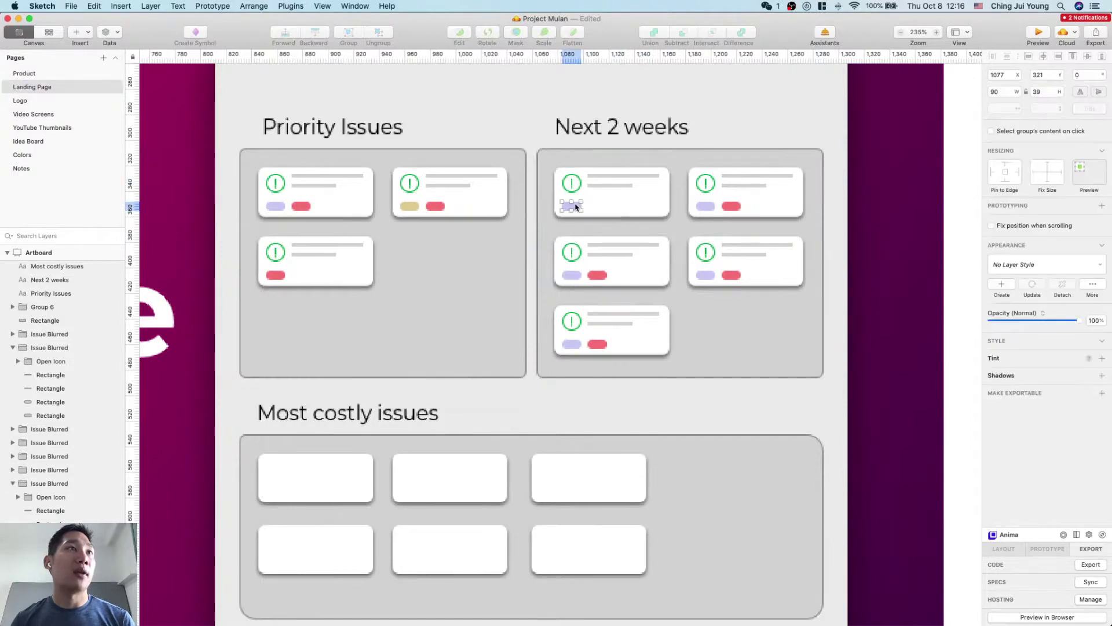
key(BackSpace)
Step: Delete both label pills from the second card in the second row of the Next 2 weeks box
double_click(734, 208)
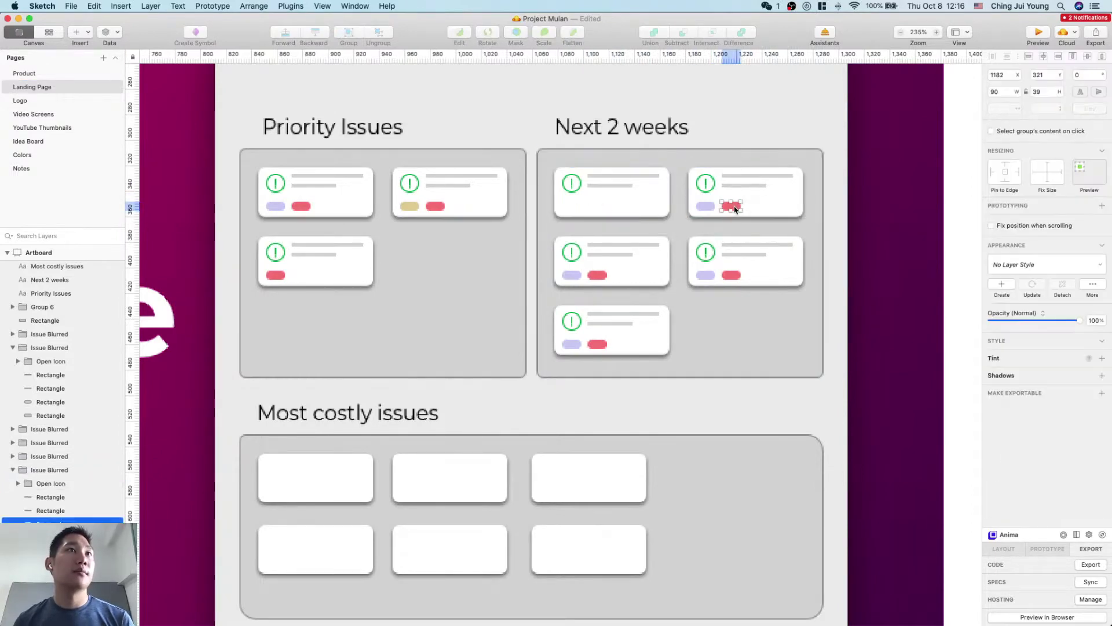
double_click(731, 275)
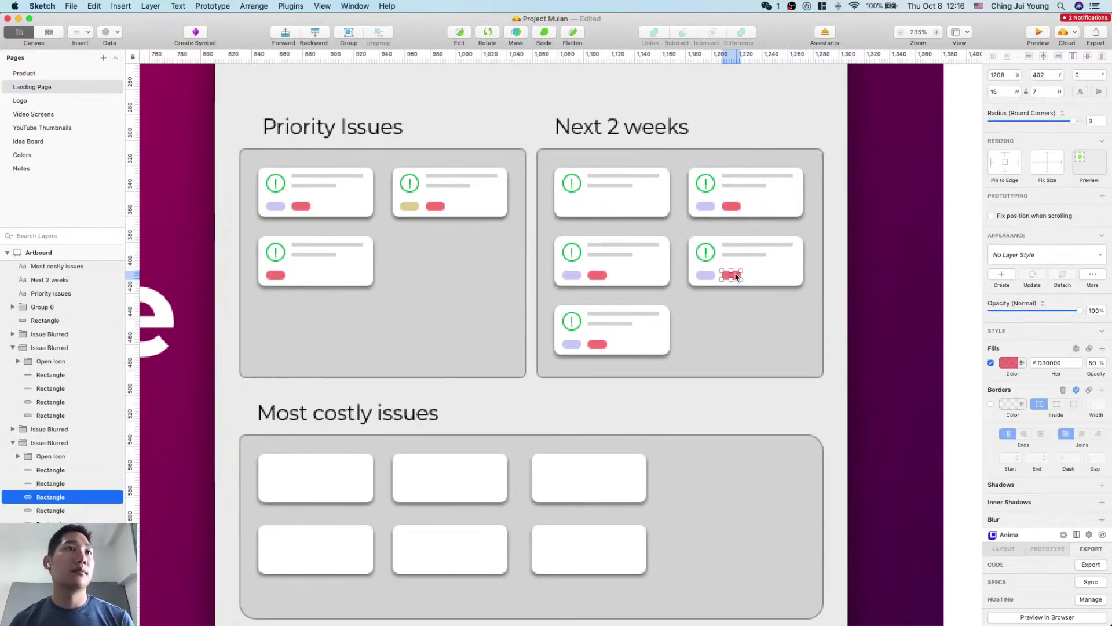
key(BackSpace)
double_click(707, 275)
key(BackSpace)
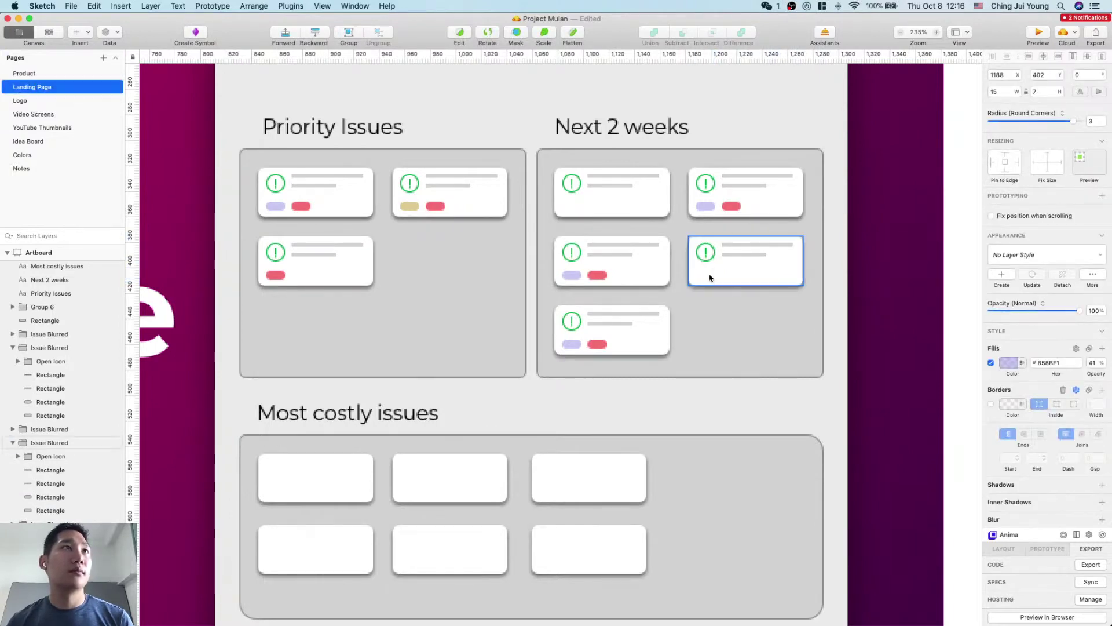
Step: Recolour the red label pill on the second card of the Next 2 weeks box's first row to pink, FF57D8
click(731, 212)
click(731, 209)
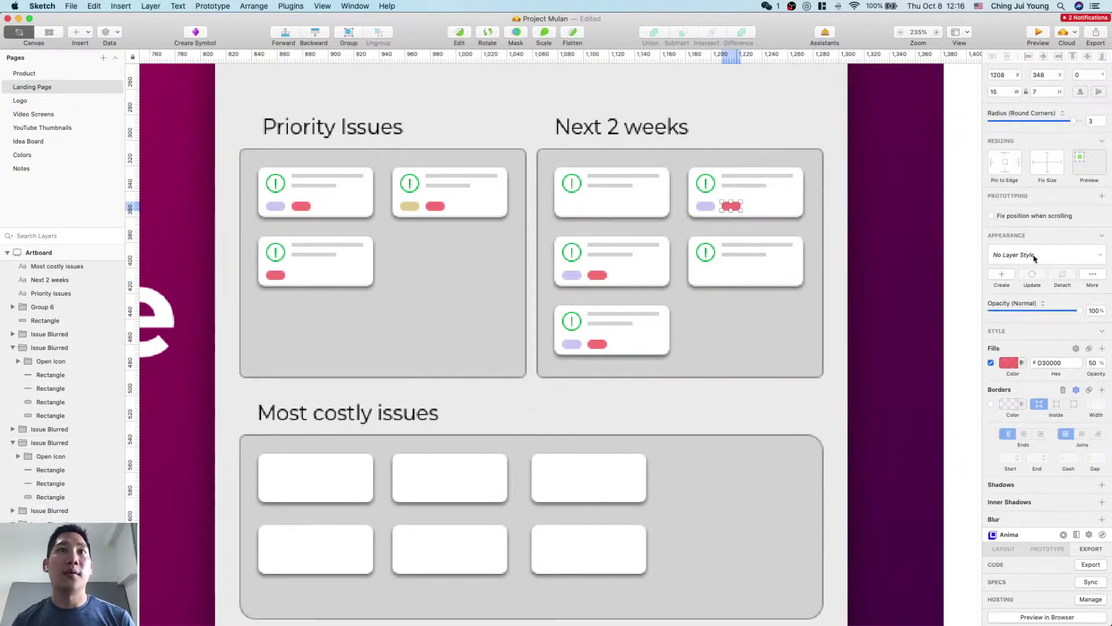
click(1008, 361)
drag(1062, 498, 1074, 502)
drag(1068, 440, 1068, 418)
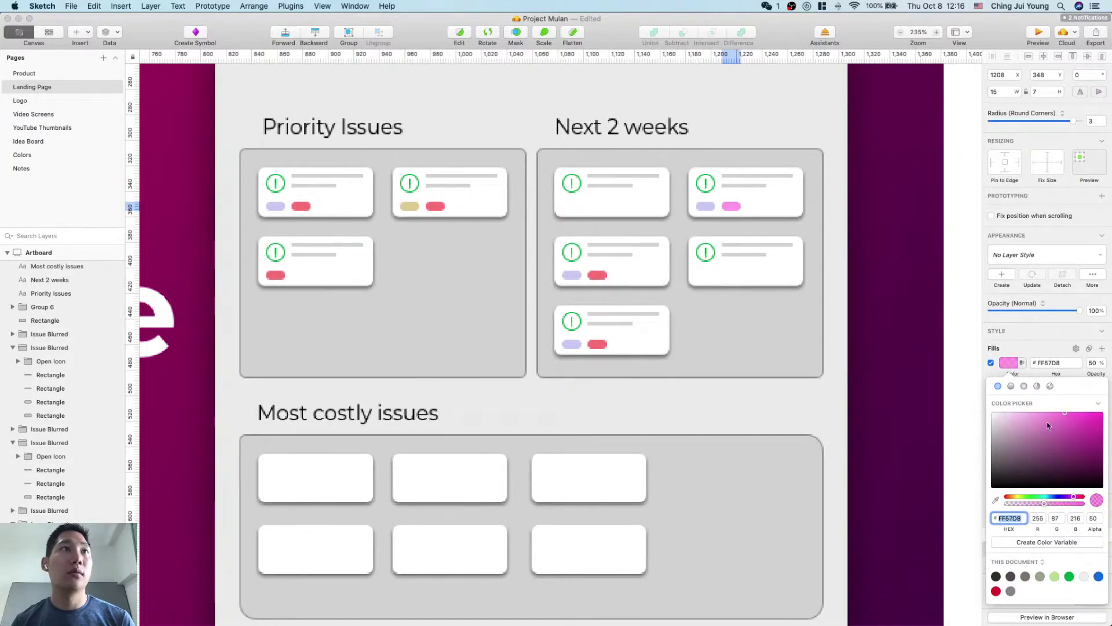
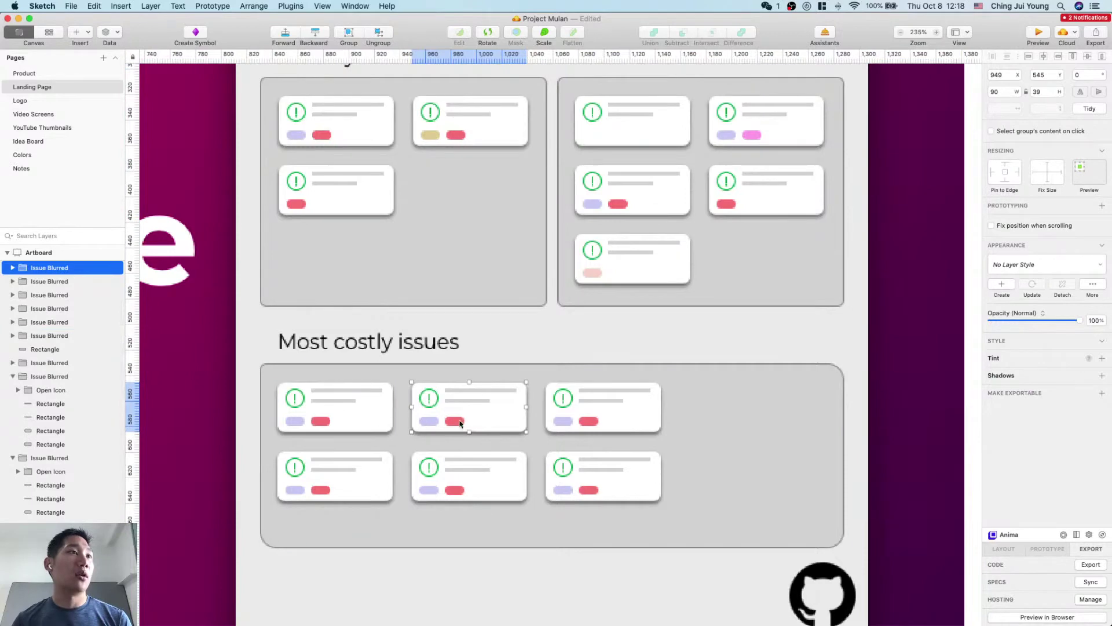
Step: Delete both coloured label pills from the second card in the upper row of Most costly issues
key(Delete)
double_click(428, 422)
key(Delete)
Step: Open the source of the second card's open-issue icon and look through the Product page's artboards for a closed-issue icon
double_click(432, 398)
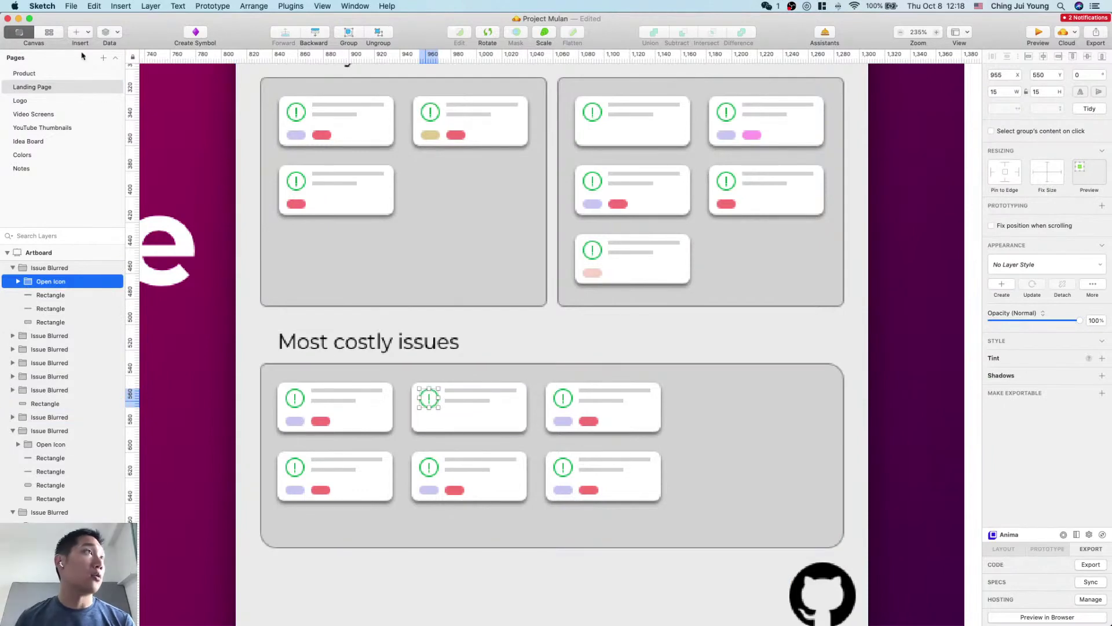
key(Return)
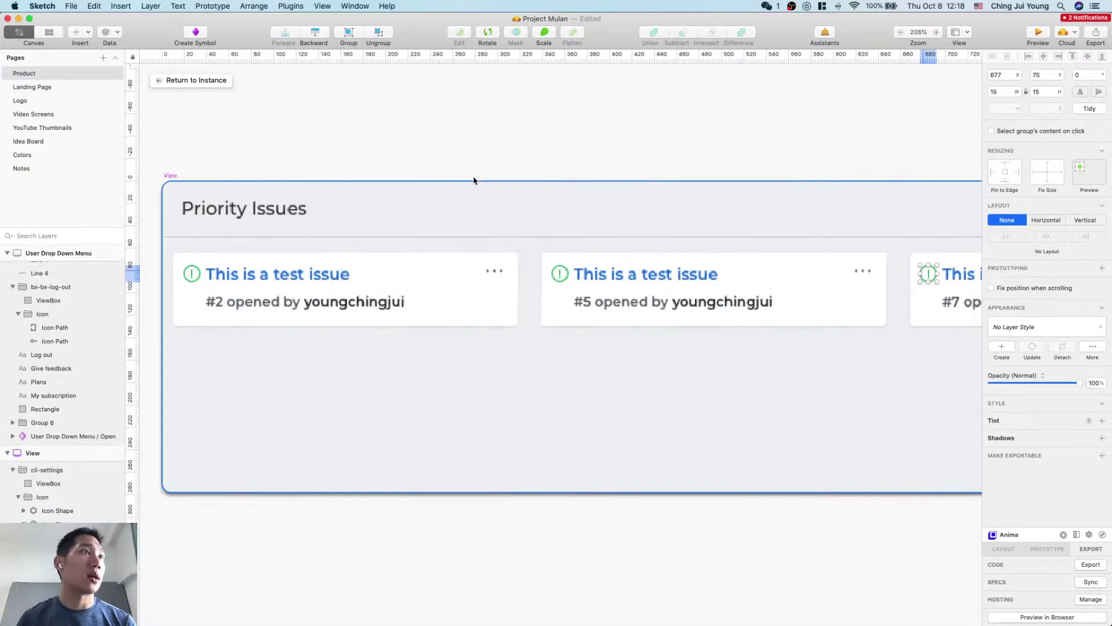
scroll(474, 181, down, 5)
scroll(474, 181, down, 10)
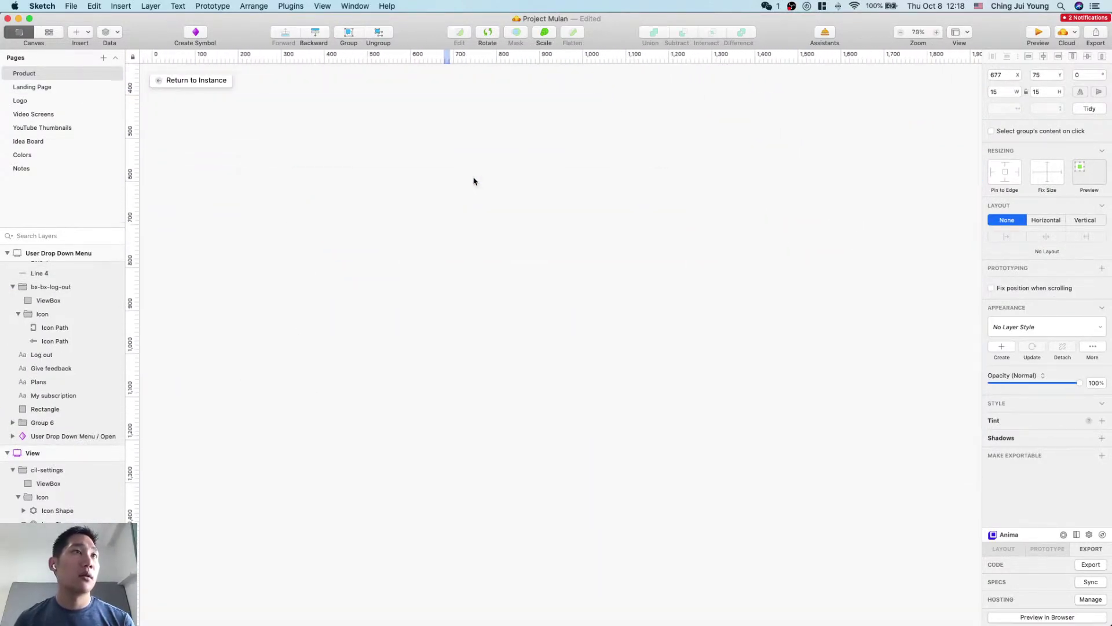
scroll(474, 181, down, 5)
scroll(606, 178, up, 2)
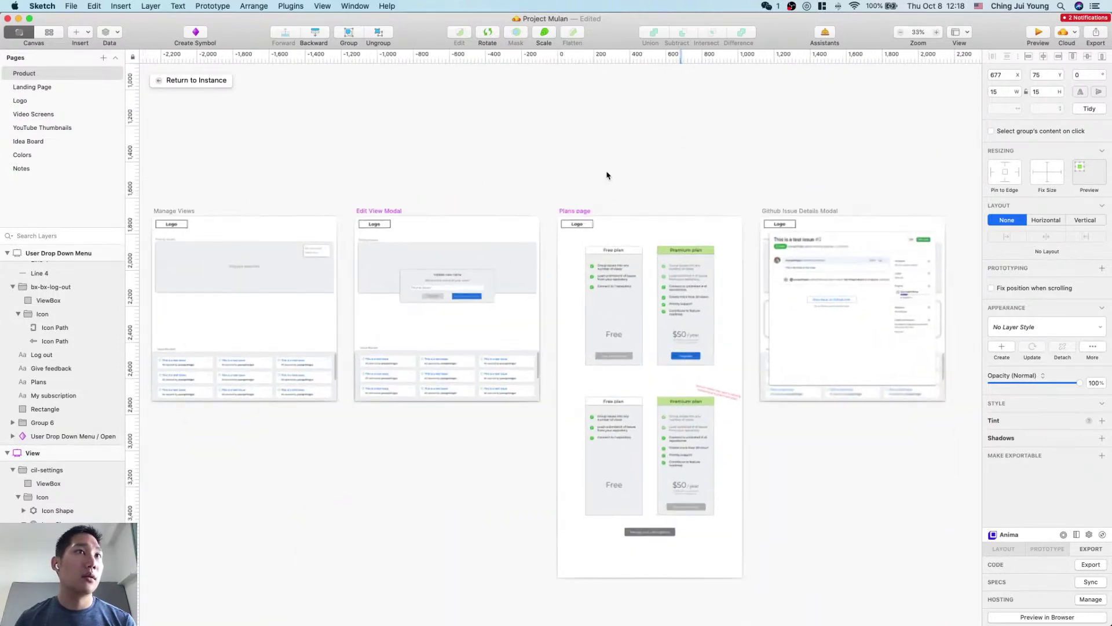
scroll(606, 179, left, 15)
scroll(607, 176, down, 5)
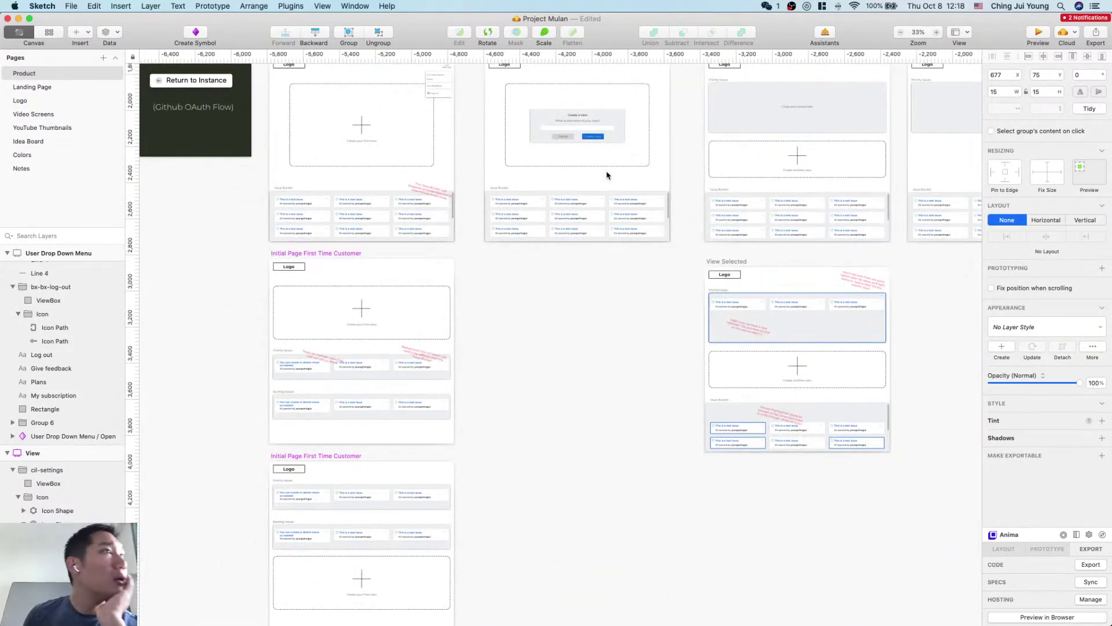
scroll(490, 547, down, 5)
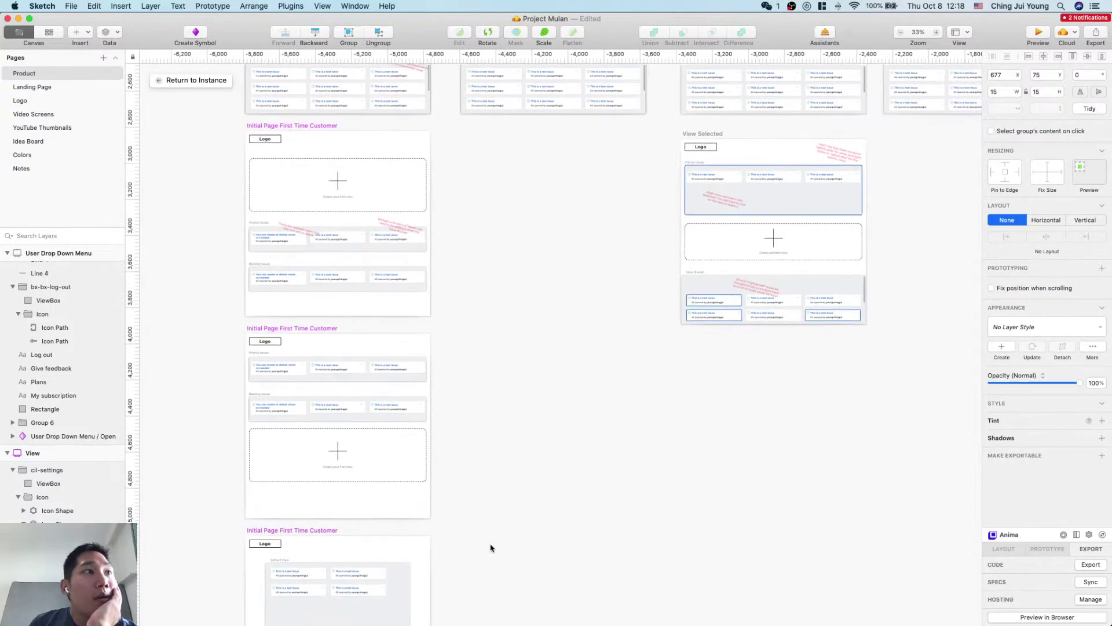
scroll(491, 548, up, 10)
scroll(491, 548, up, 5)
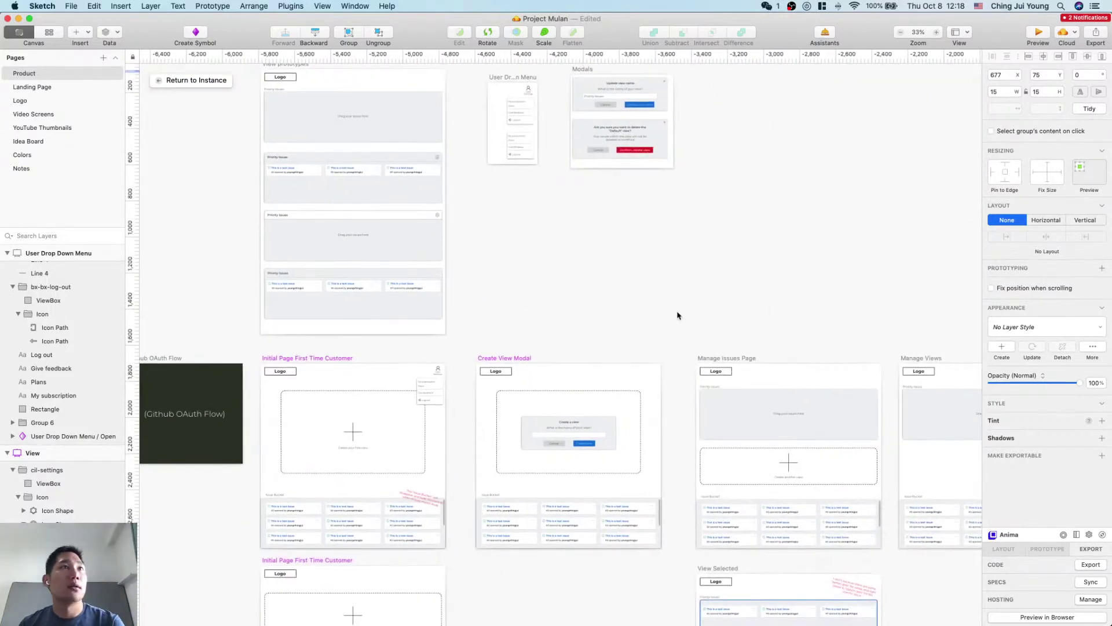
Step: Switch to Safari and show the issues list of the Get-Git-Me repository
key(super+n)
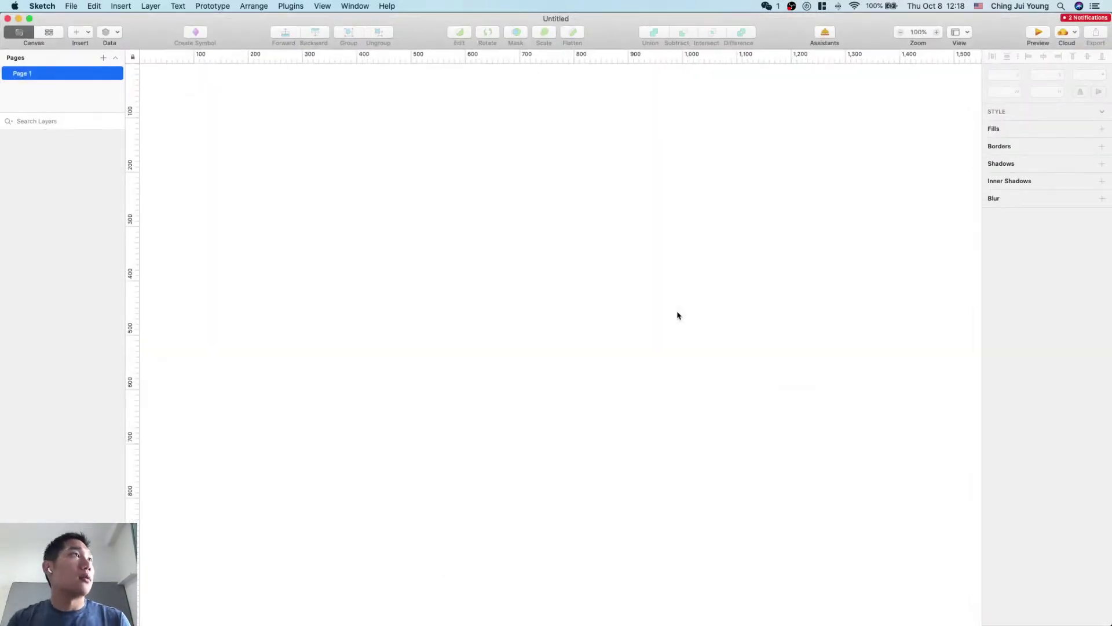
key(super+w)
key(super+space)
text(s)
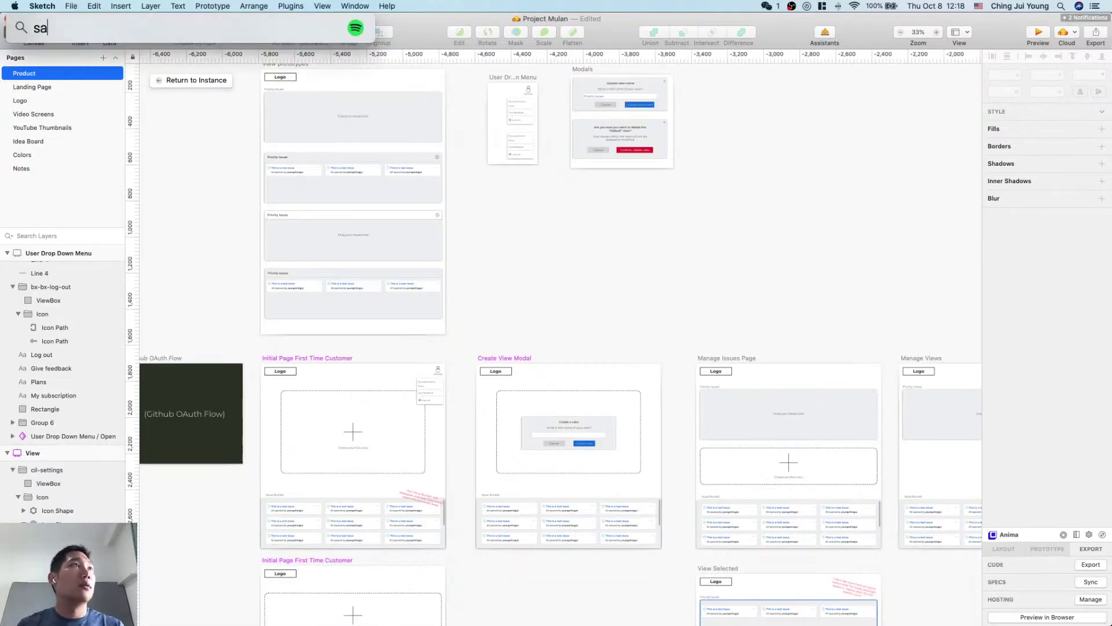
text(af)
key(Return)
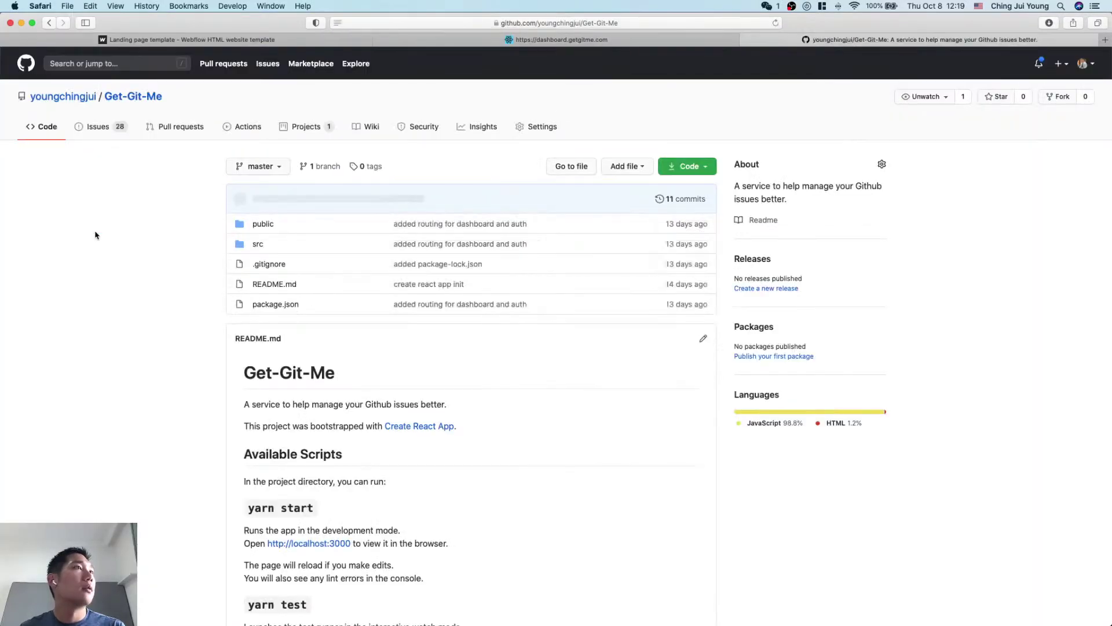
click(88, 127)
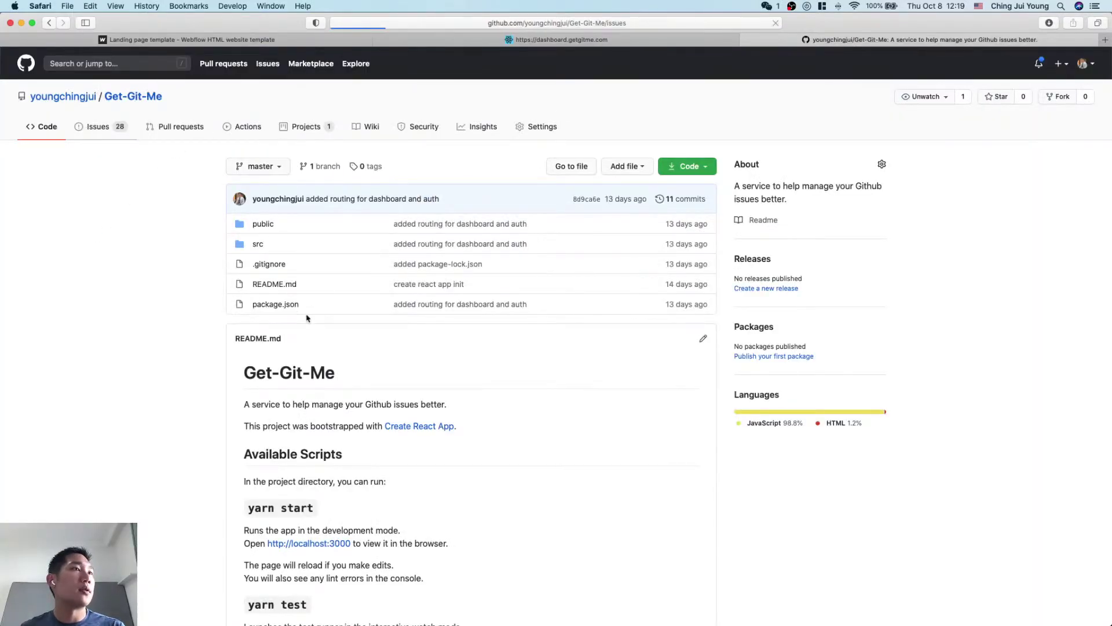
scroll(571, 442, down, 10)
scroll(572, 442, up, 10)
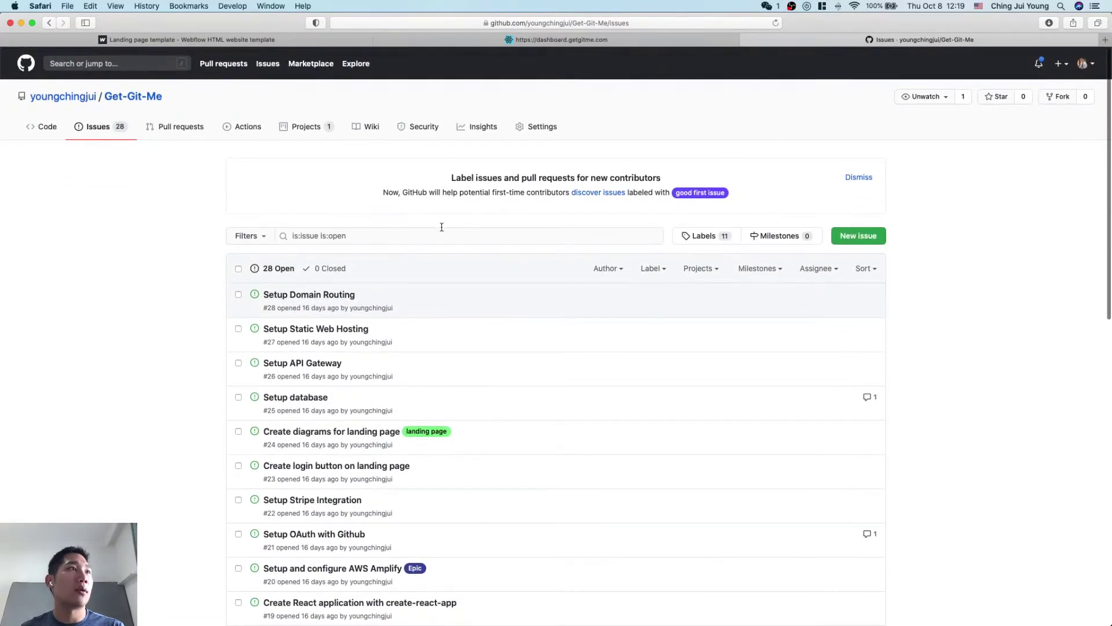
Step: Create a new issue titled "Random issue to close" in the repository
click(858, 236)
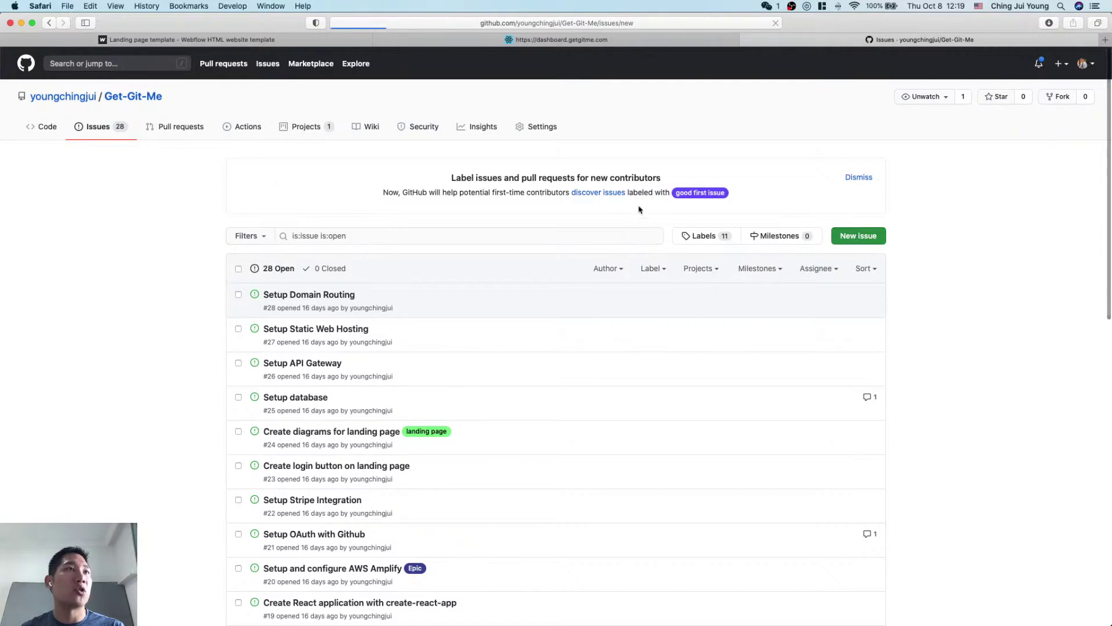
text(Random i)
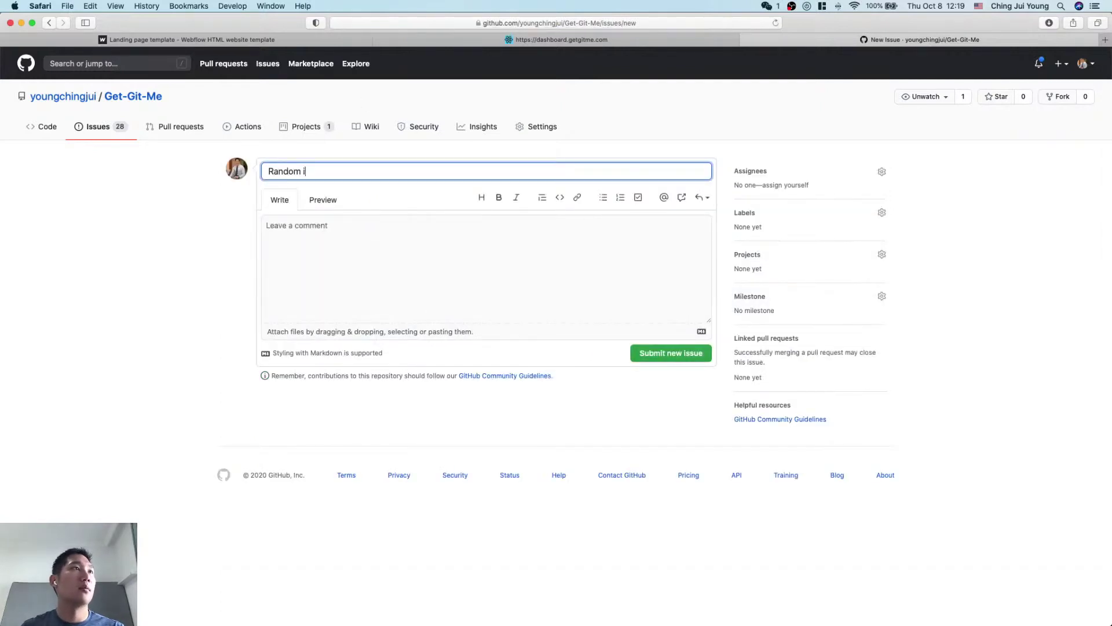
text(ssue to close)
click(663, 353)
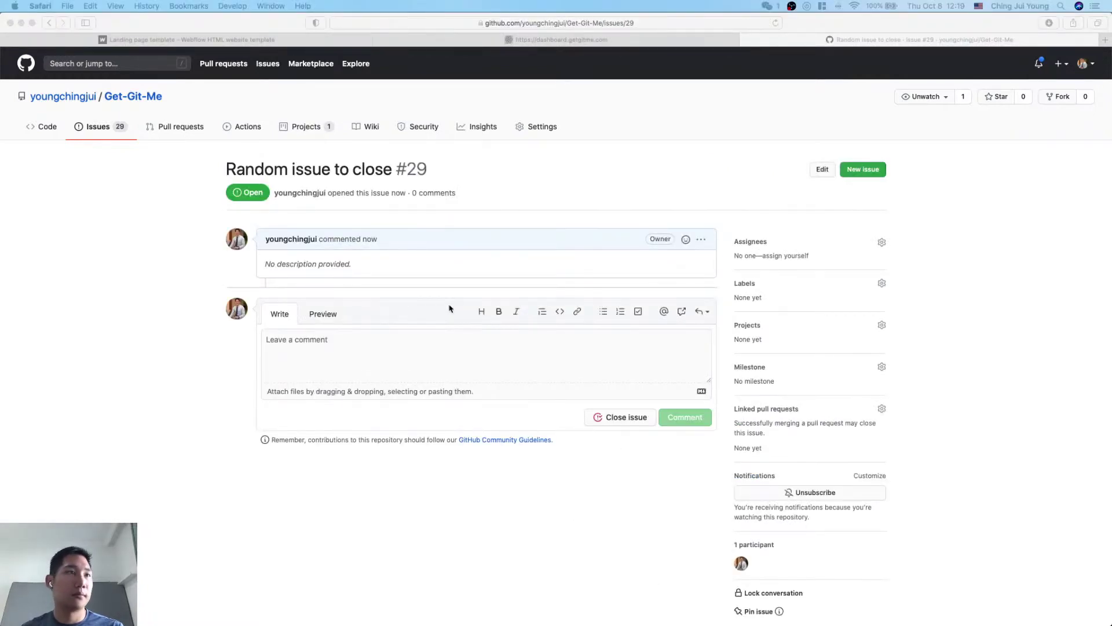
Step: Close the "Random issue to close" issue without adding a comment
click(372, 292)
click(630, 418)
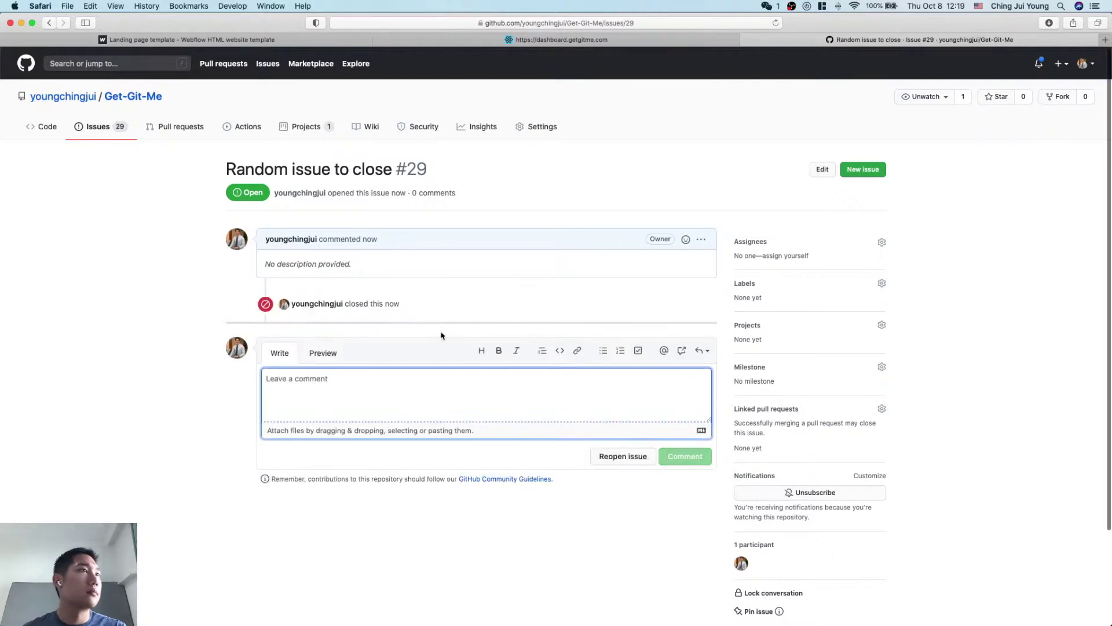
click(144, 279)
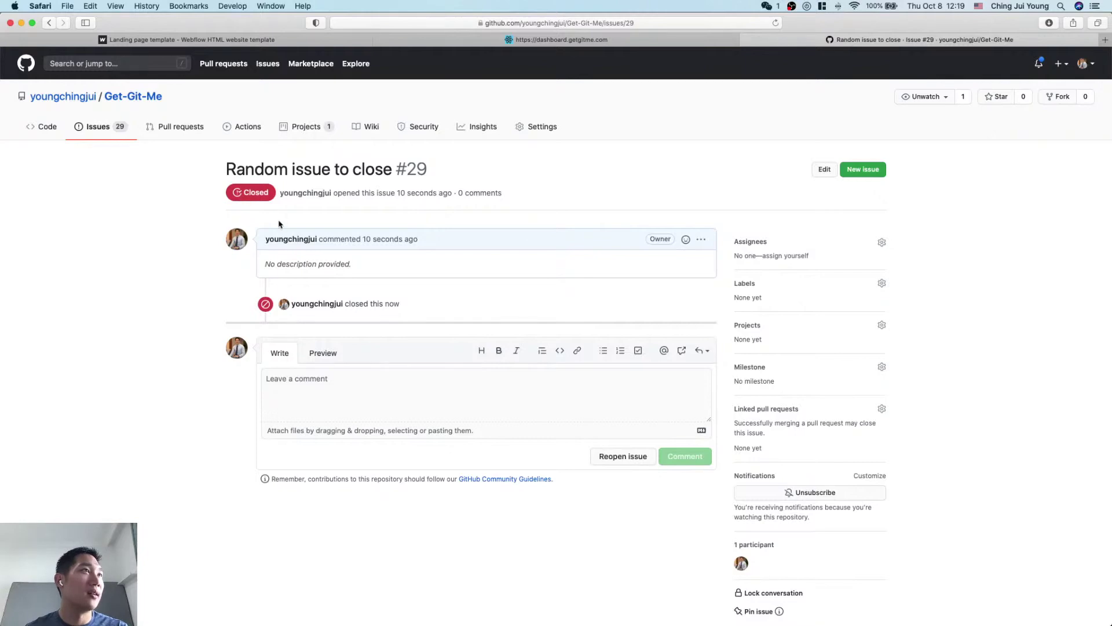
Step: Inspect the icon in the issue's Closed badge to reach its SVG element in the page source
scroll(253, 187, up, 4)
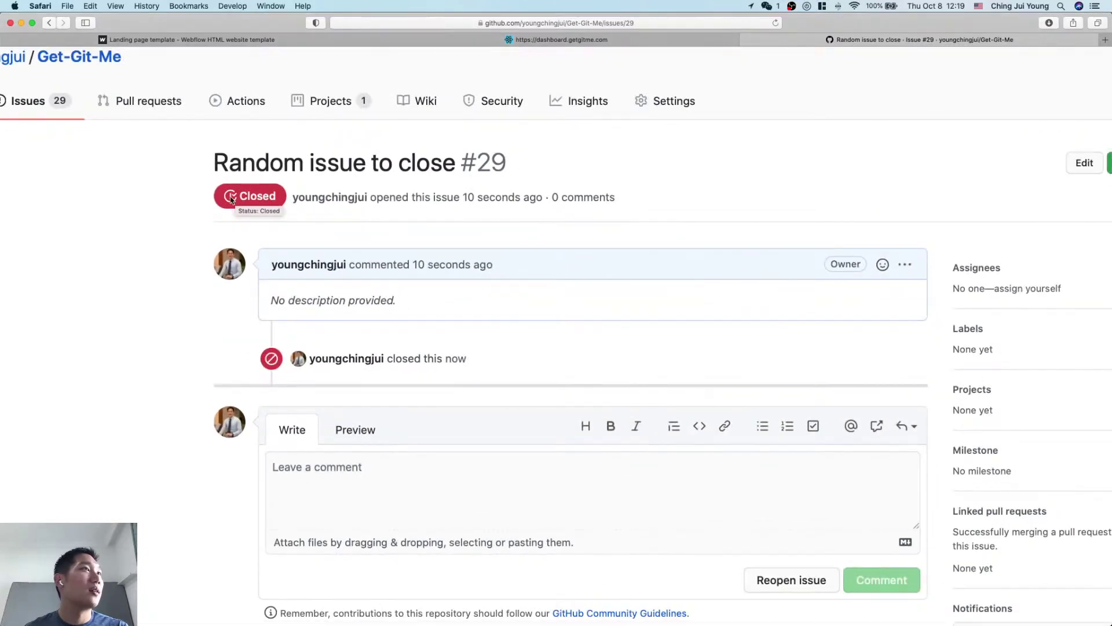
key(super+shift+c)
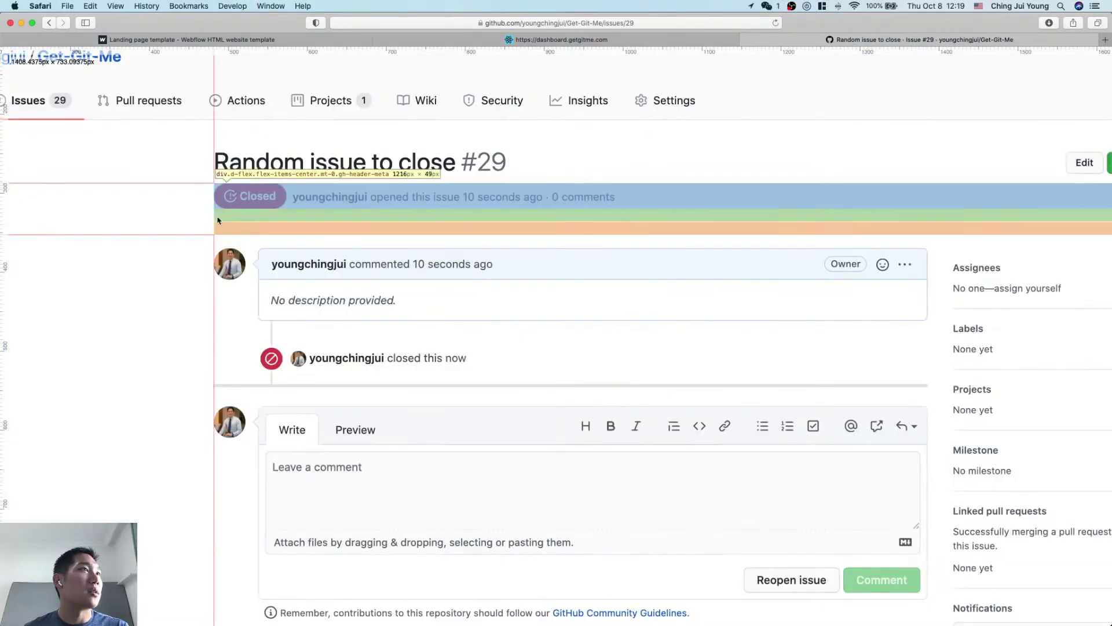
click(231, 199)
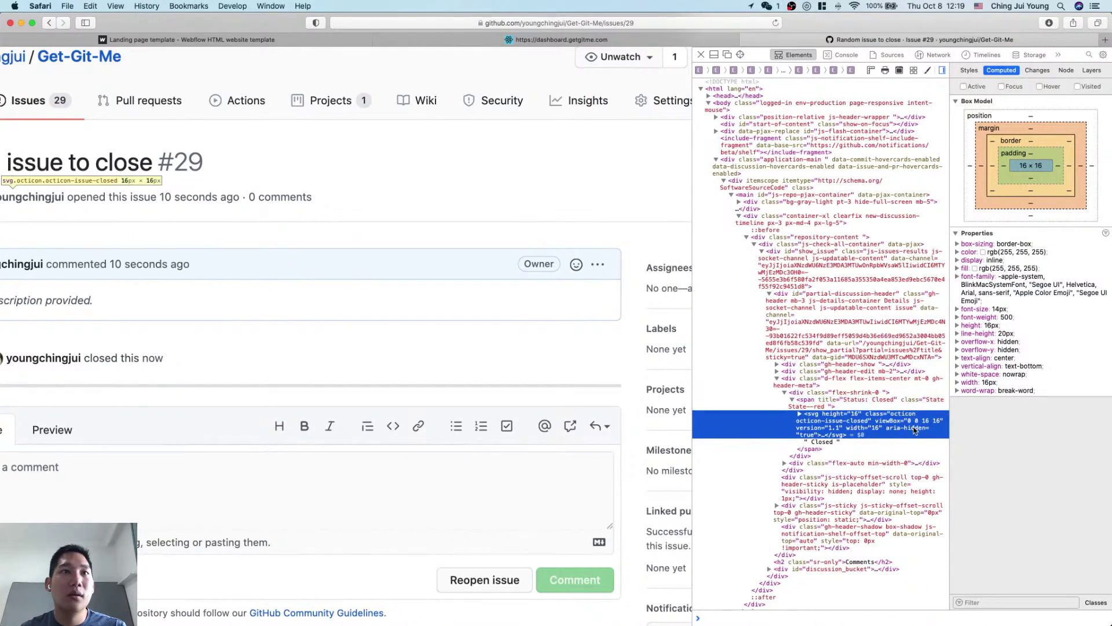
Step: Switch to Visual Studio Code and paste the copied SVG markup into a new file
key(ctrl+Up)
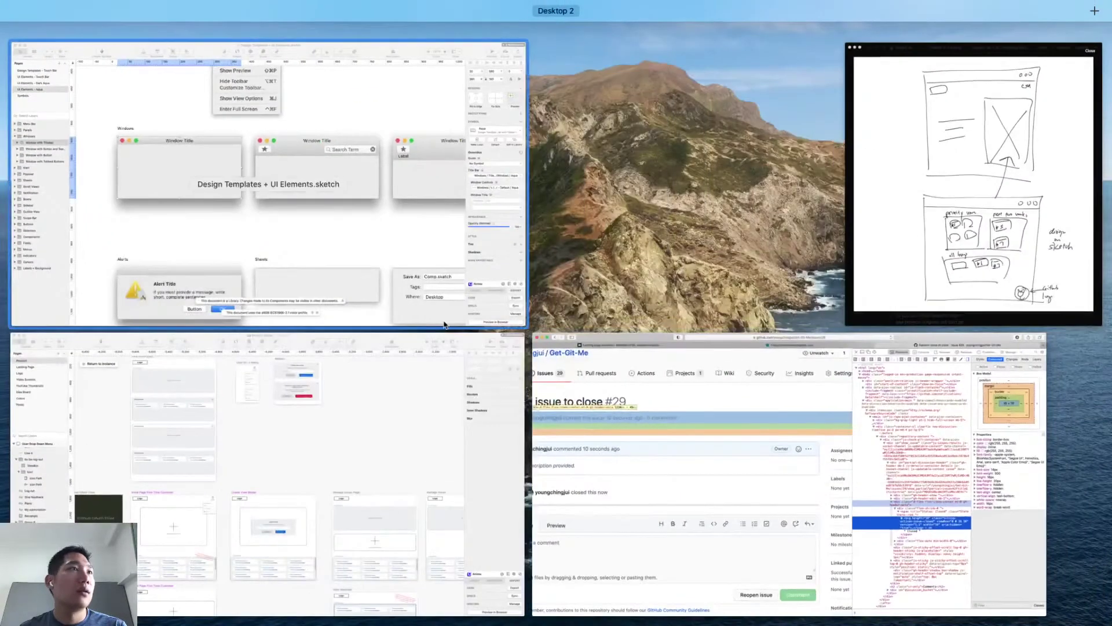
click(429, 485)
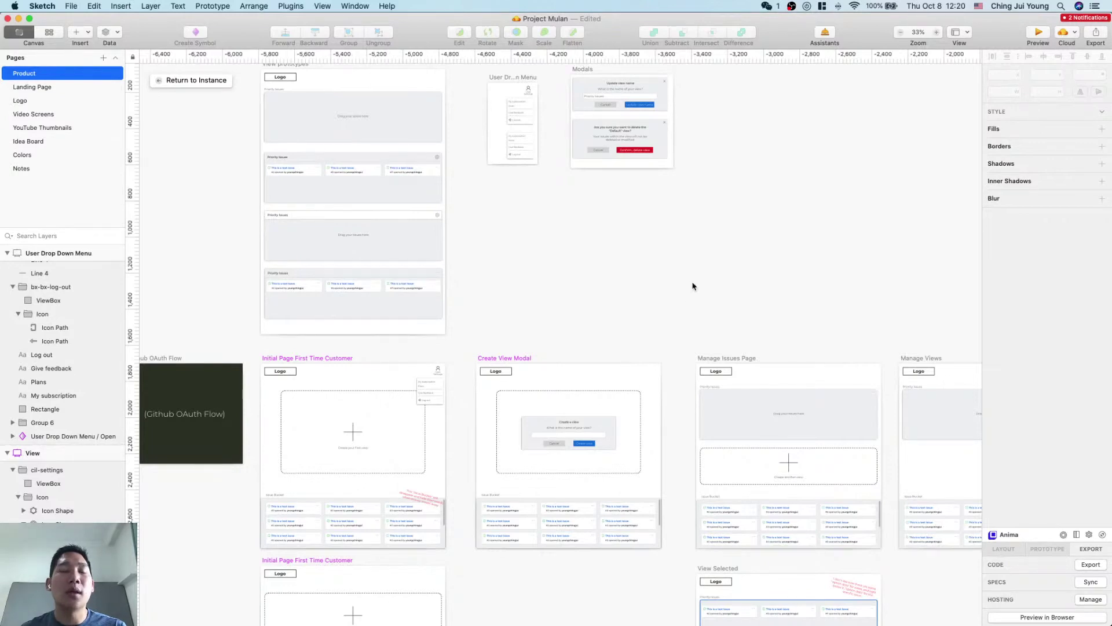
key(super+space)
text(cod)
key(Return)
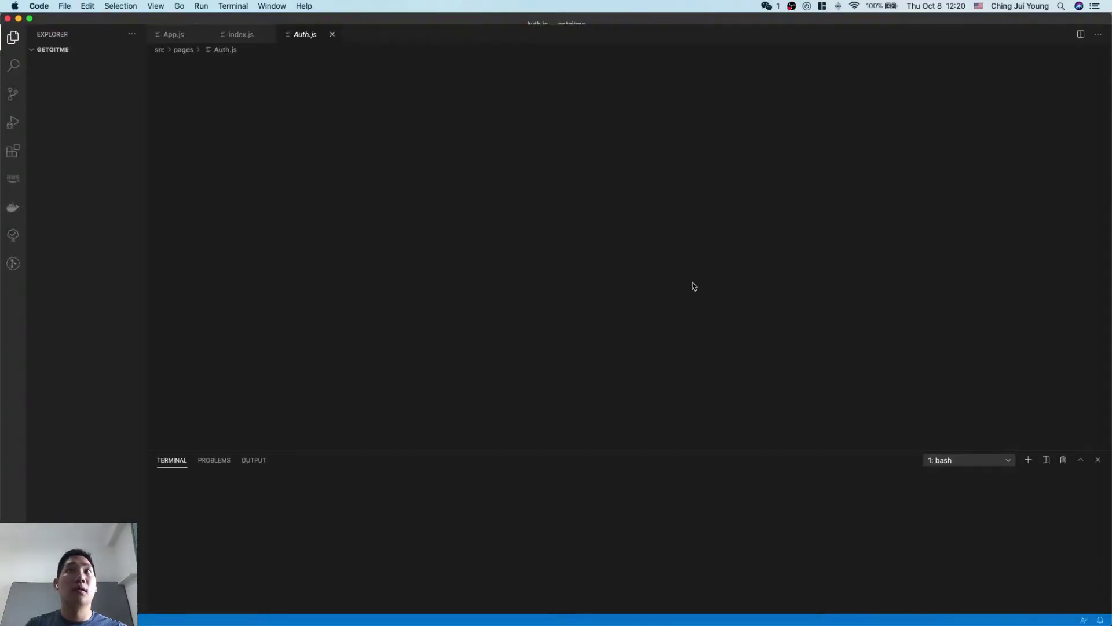
key(super+n)
key(super+v)
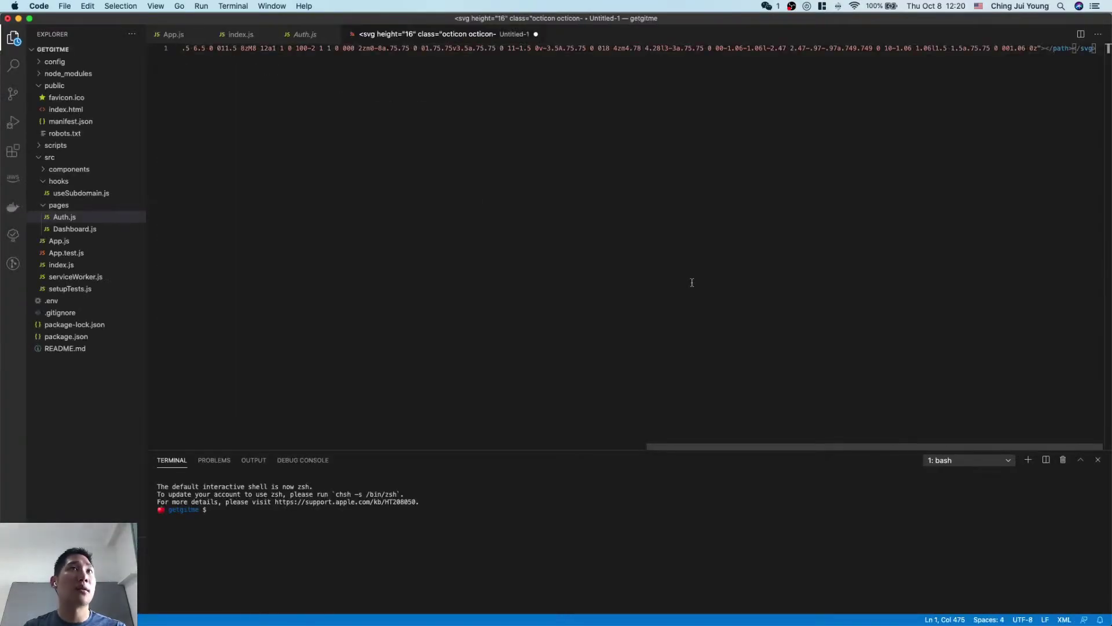
Step: Start saving the new file and name it Issue Closed Icon.svg
key(super+s)
key(BackSpace)
text(Issu)
key(BackSpace)
key(BackSpace)
key(BackSpace)
key(BackSpace)
text(Issue Closed Icon.svg)
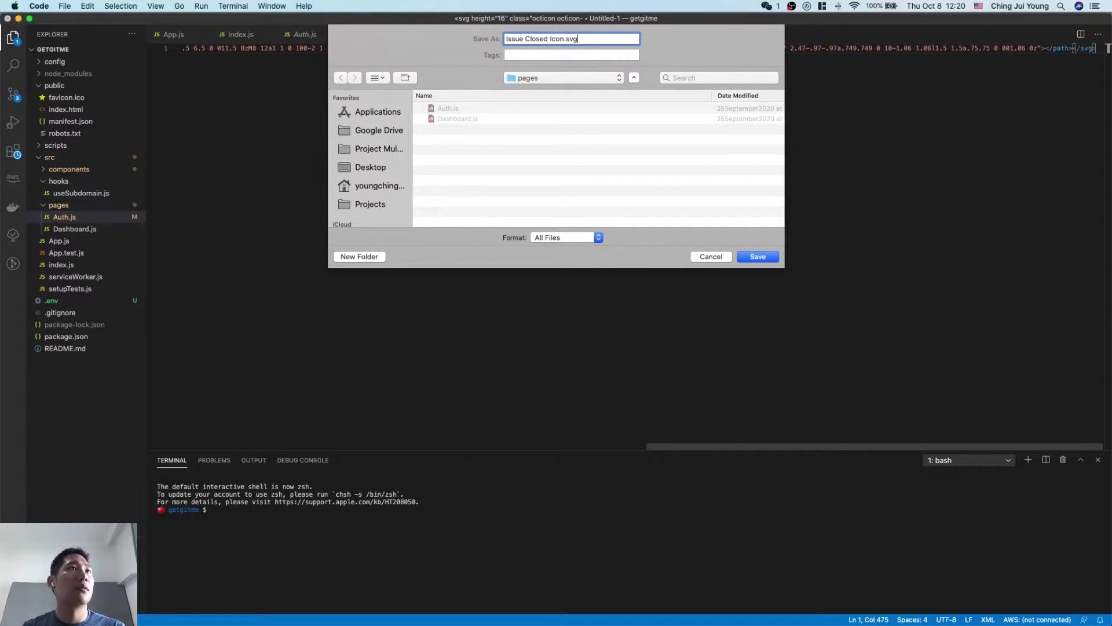
Step: Choose the Project Mulan folder as the location and save the SVG file there
click(589, 138)
key(super+Up)
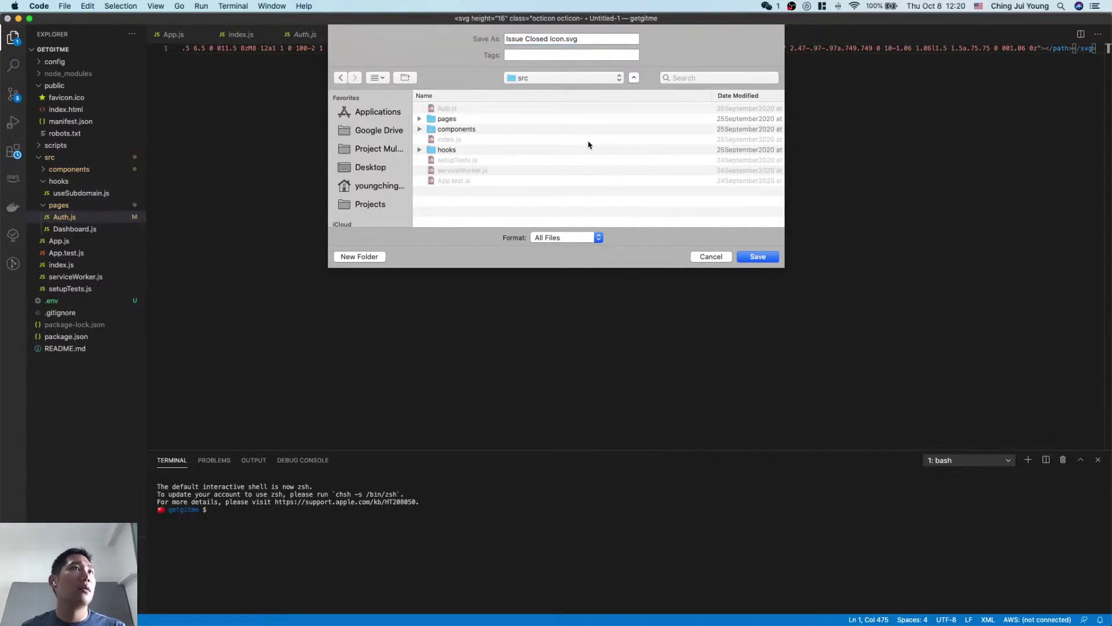
key(super+Up)
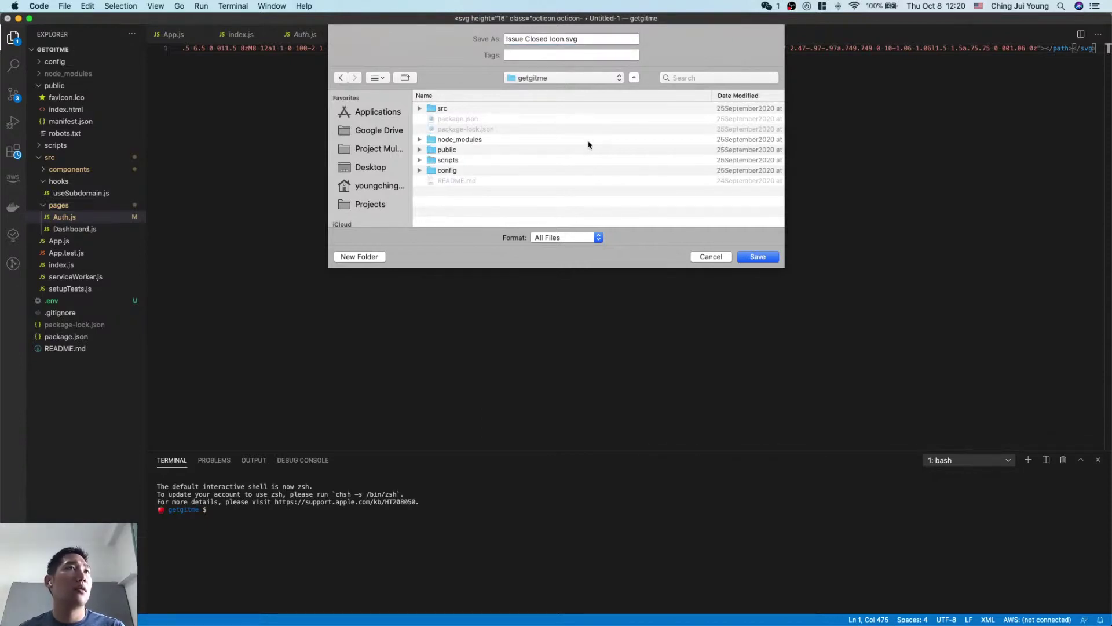
key(super+Up)
double_click(509, 110)
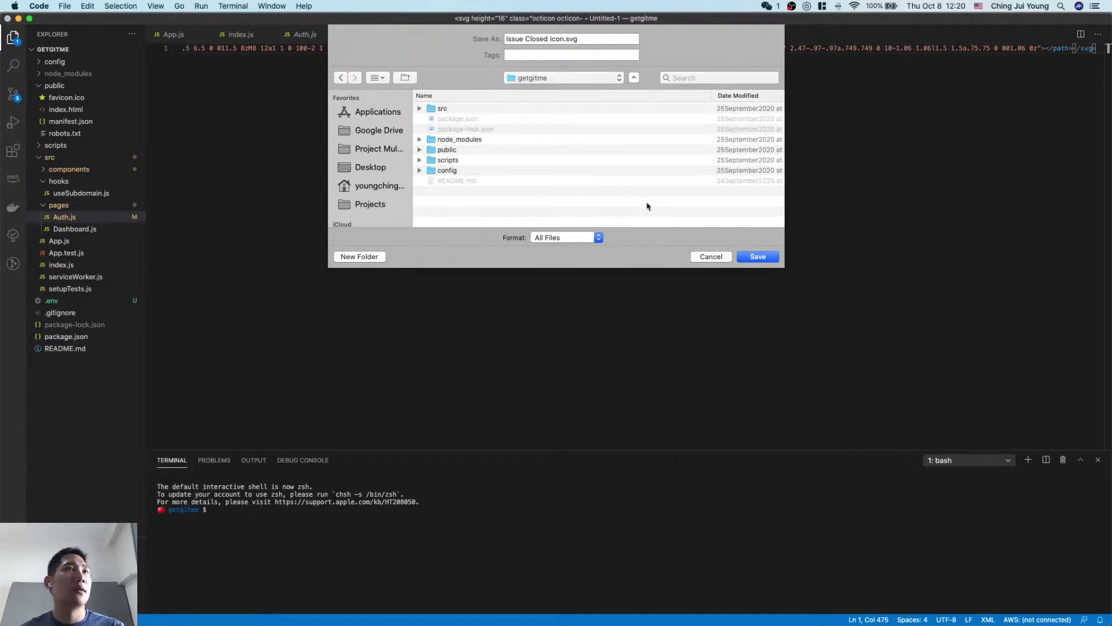
key(super+Up)
scroll(570, 154, down, 5)
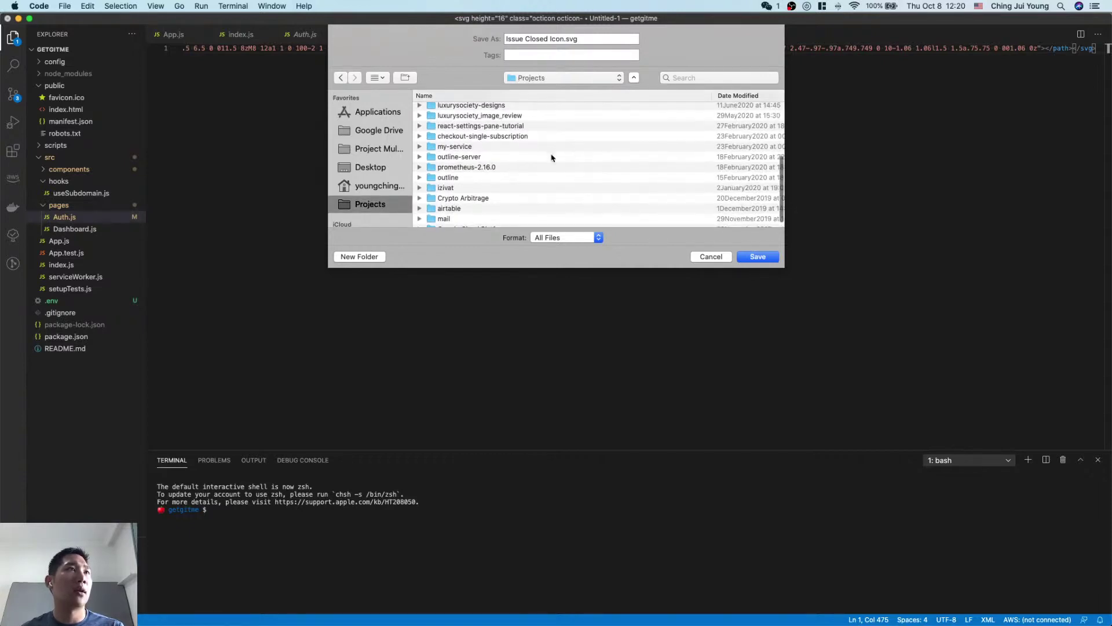
click(379, 149)
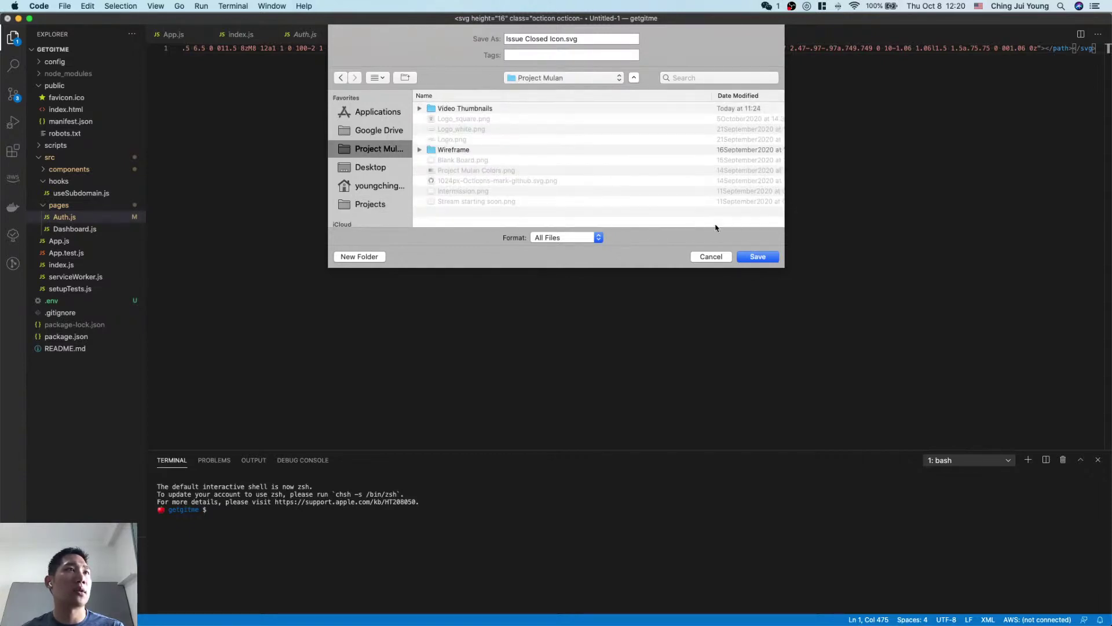
click(759, 258)
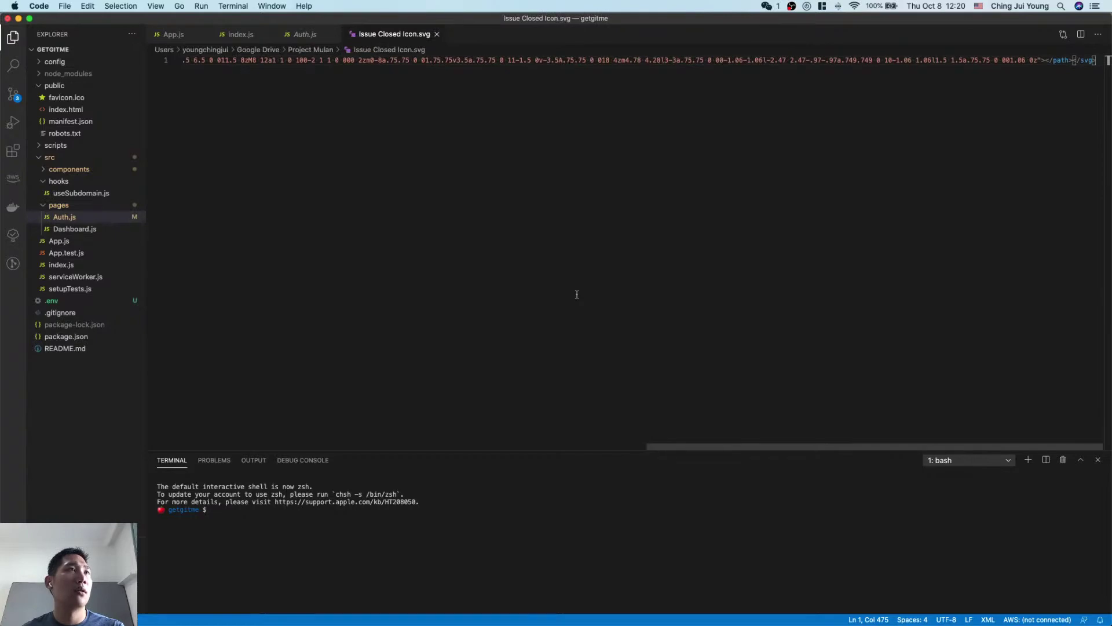
Step: Reveal Issue Closed Icon.svg in Finder from its open editor file
key(ctrl+Up)
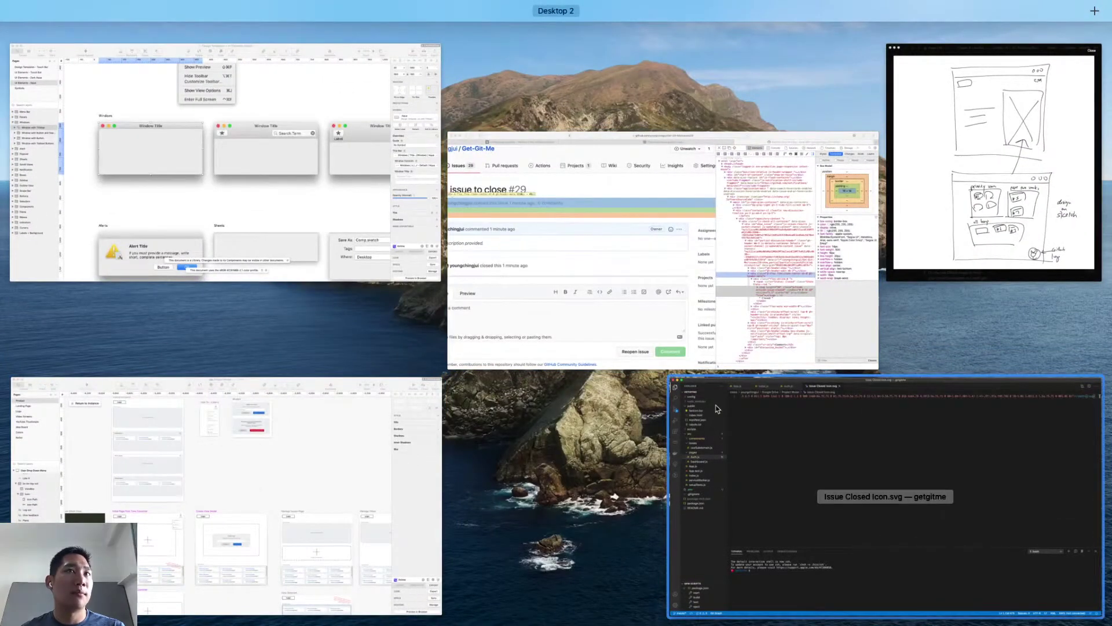
click(810, 499)
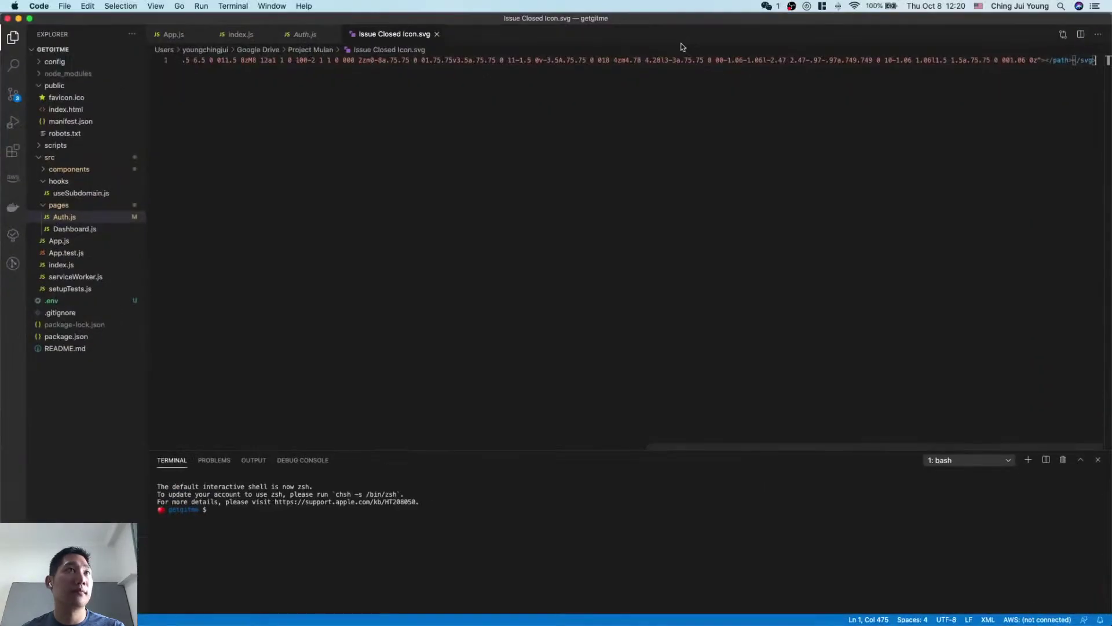
right_click(392, 34)
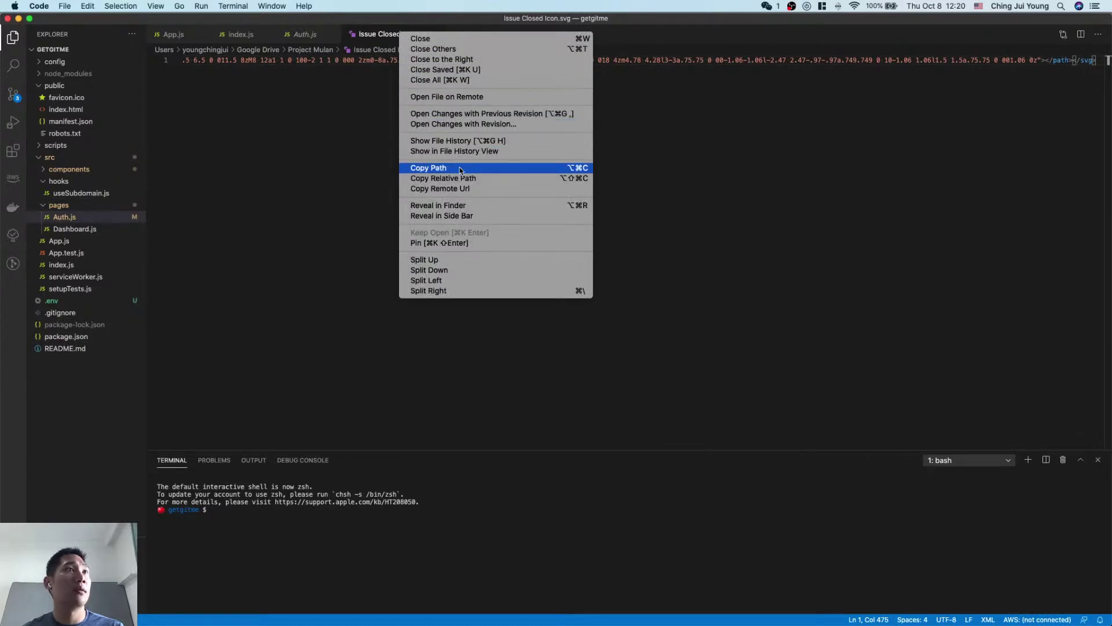
click(458, 205)
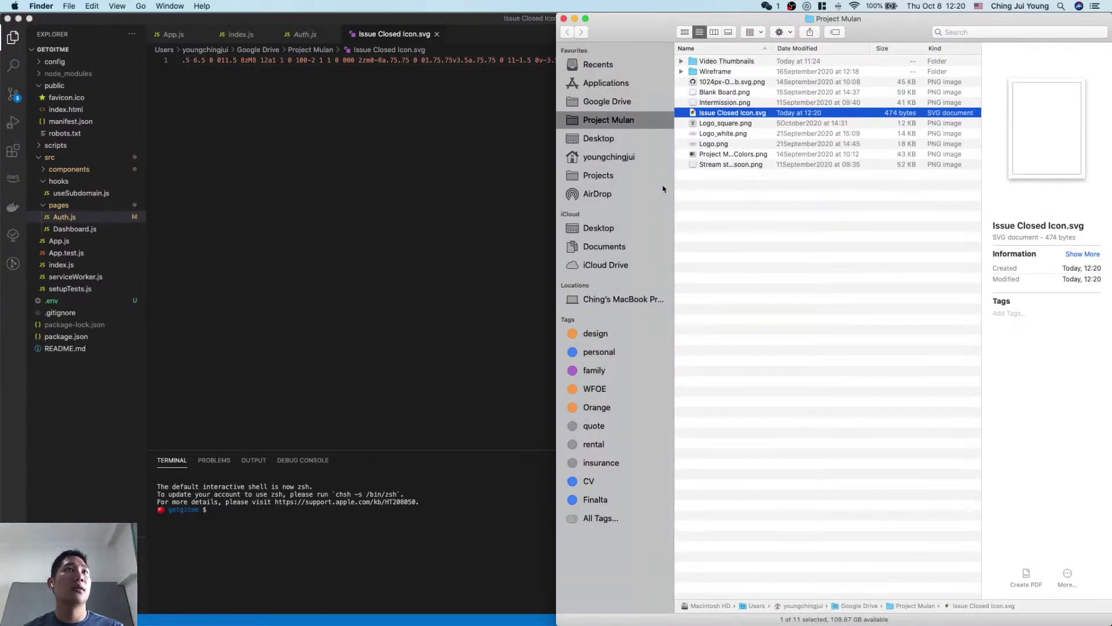
Step: Switch to Sketch and open the Landing Page page of the Project Mulan document
key(ctrl+Up)
click(316, 484)
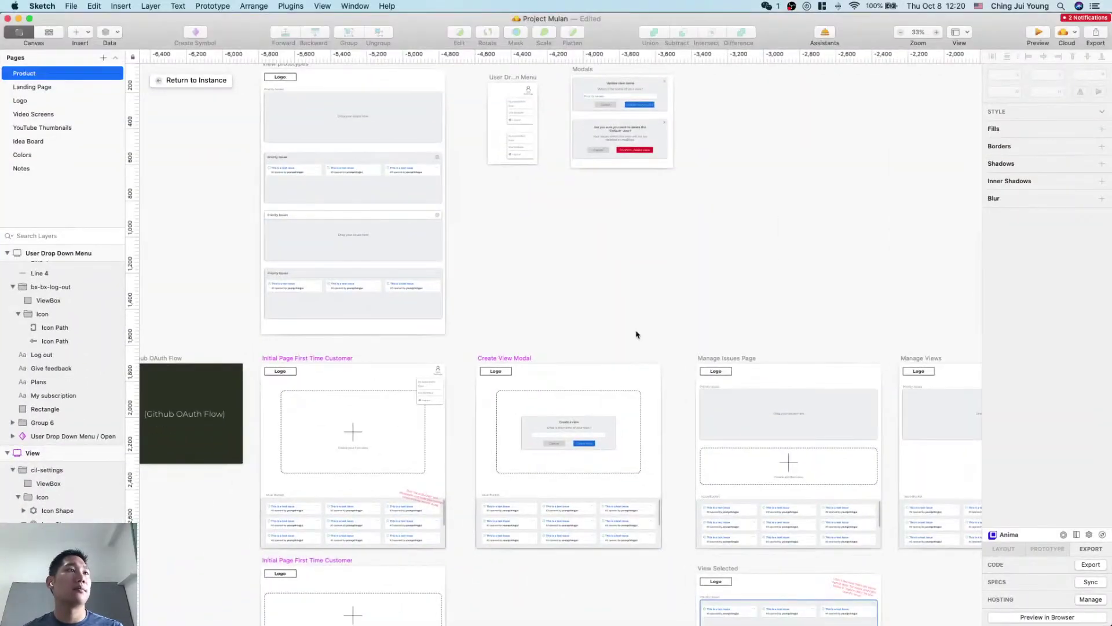
click(65, 86)
Step: Import Issue Closed Icon.svg from Finder into the empty area of the Priority Issues panel
key(super+Tab)
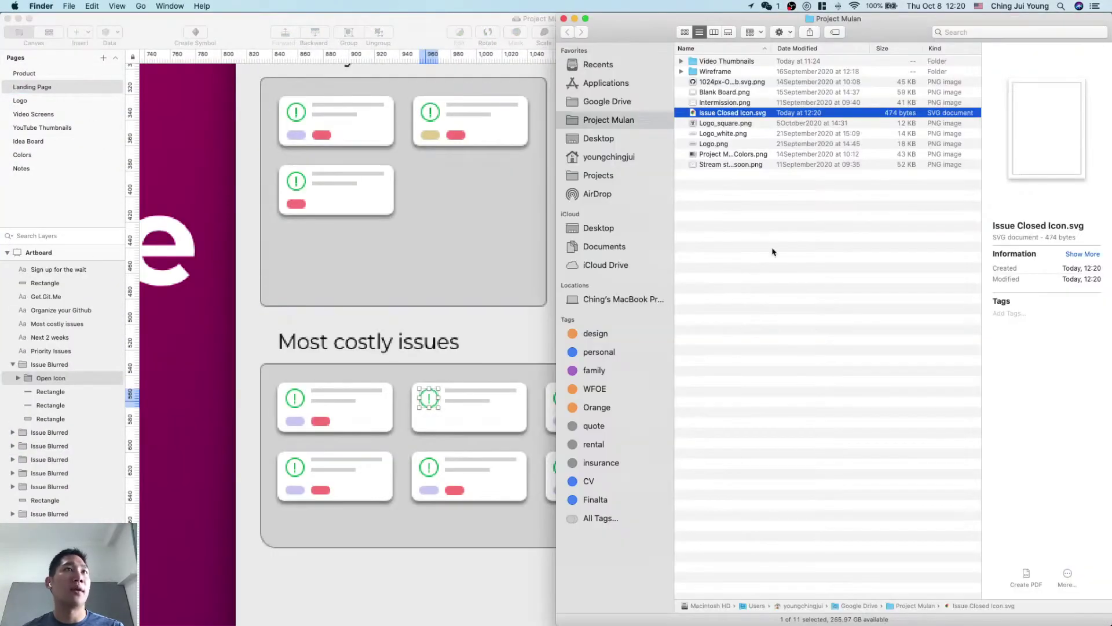
drag(722, 119, 449, 237)
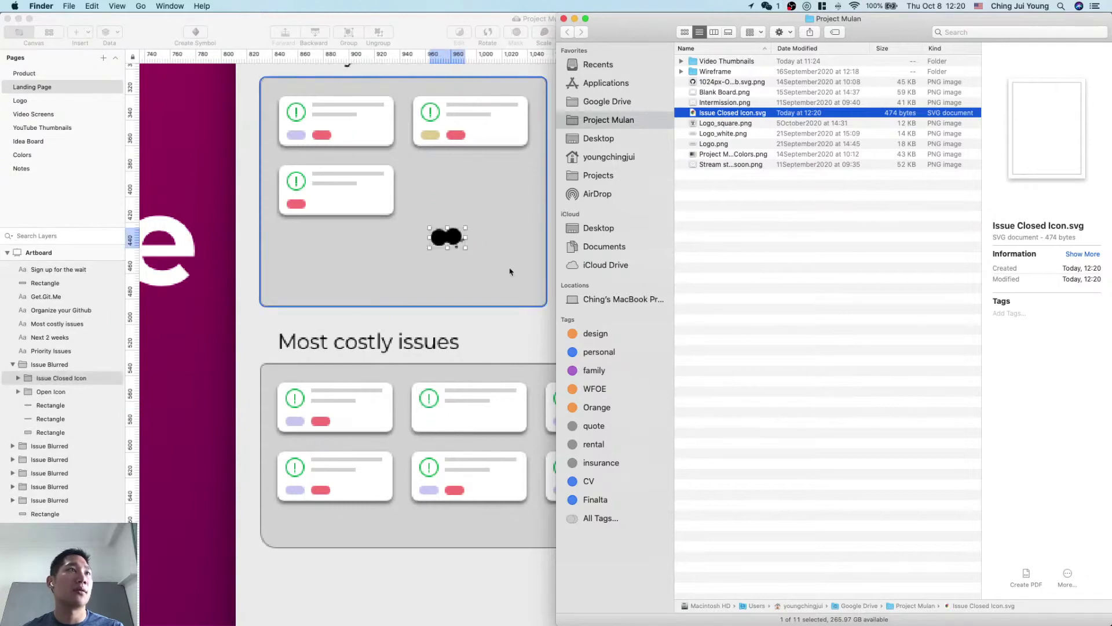
click(518, 245)
click(444, 234)
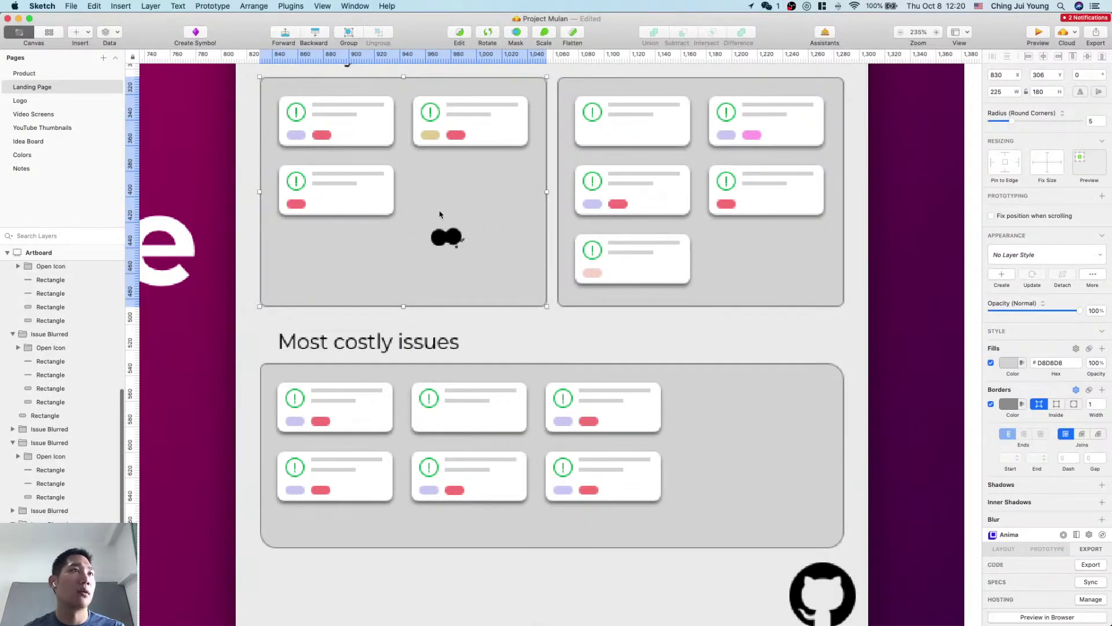
Step: Check where the imported closed icon sits in the Issue Blurred group, and remove it from the artboard
scroll(446, 238, up, 5)
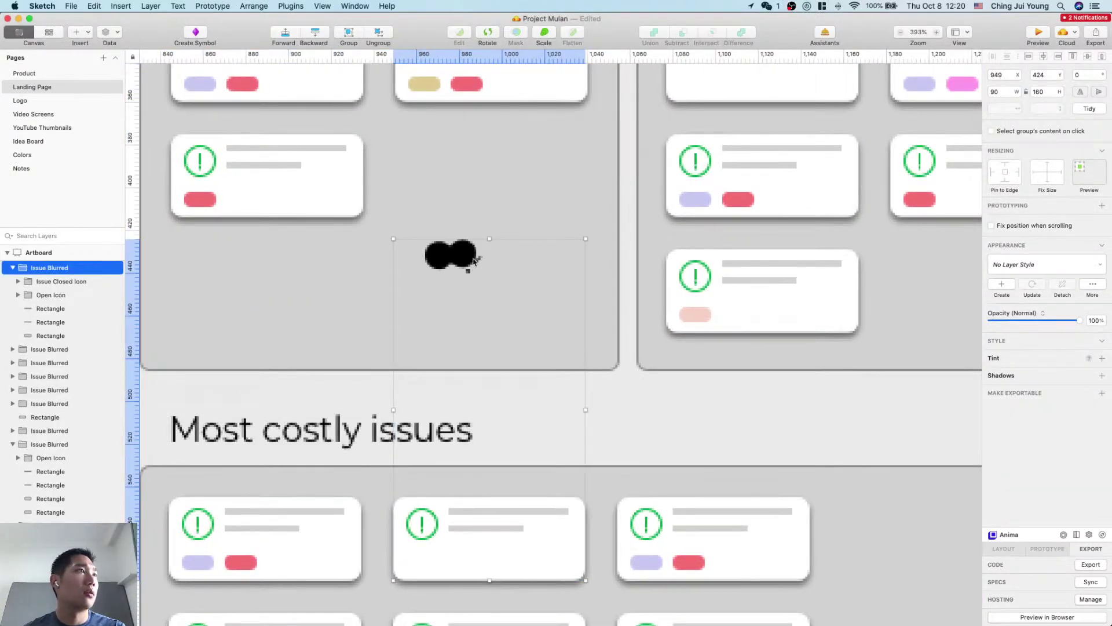
click(85, 283)
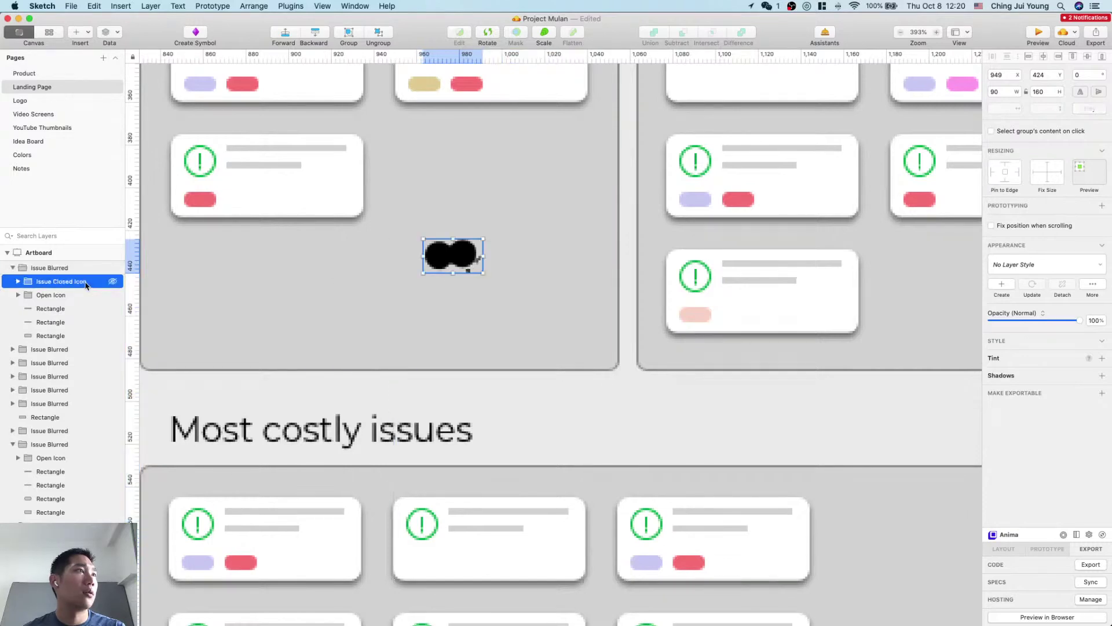
click(77, 268)
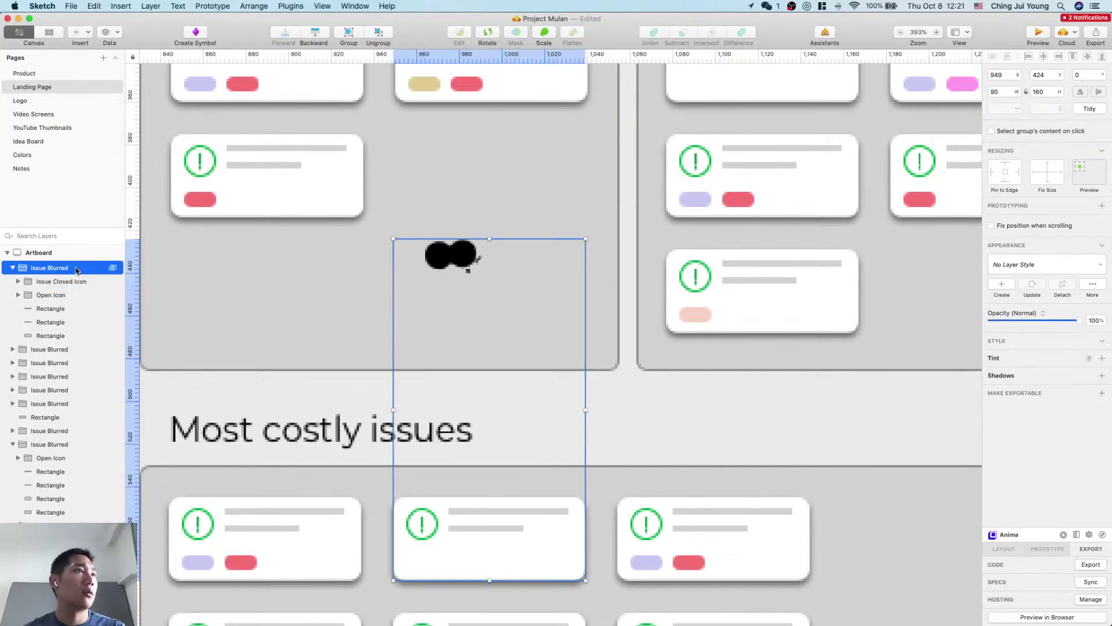
click(75, 281)
click(72, 295)
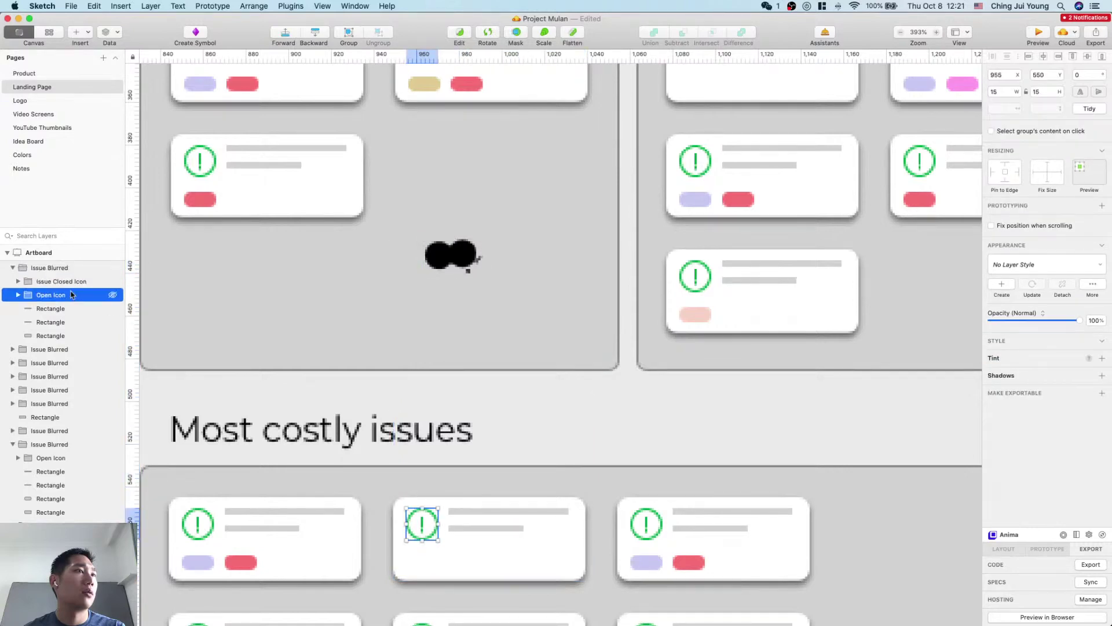
click(72, 281)
click(72, 268)
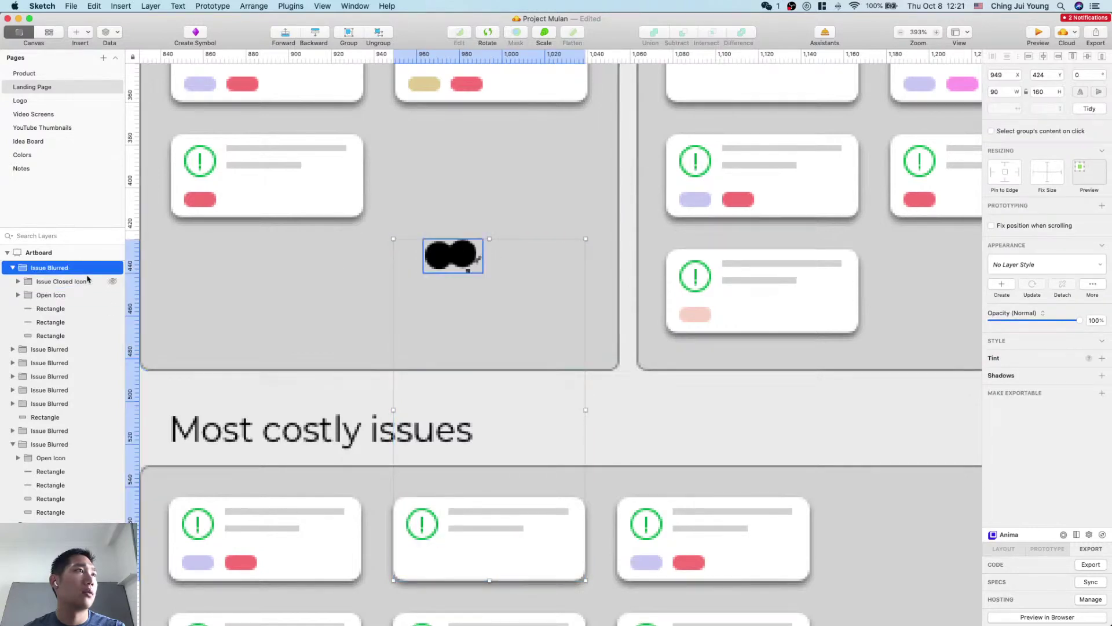
click(209, 268)
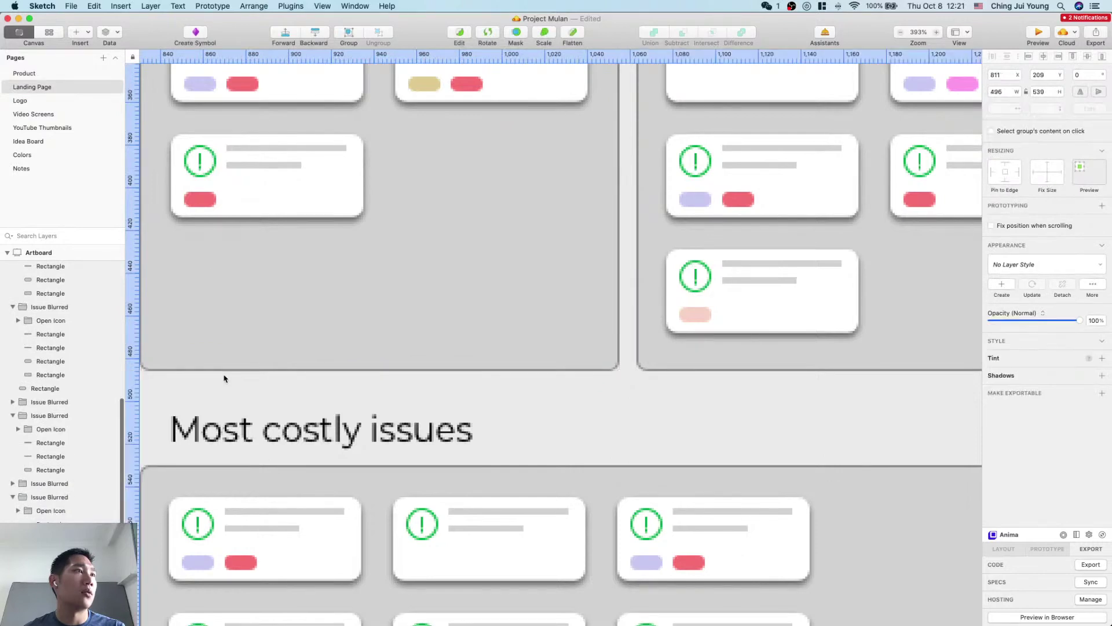
Step: Clear the selection and import Issue Closed Icon.svg again, placing it above the Next 2 weeks panel
key(super+2)
click(710, 394)
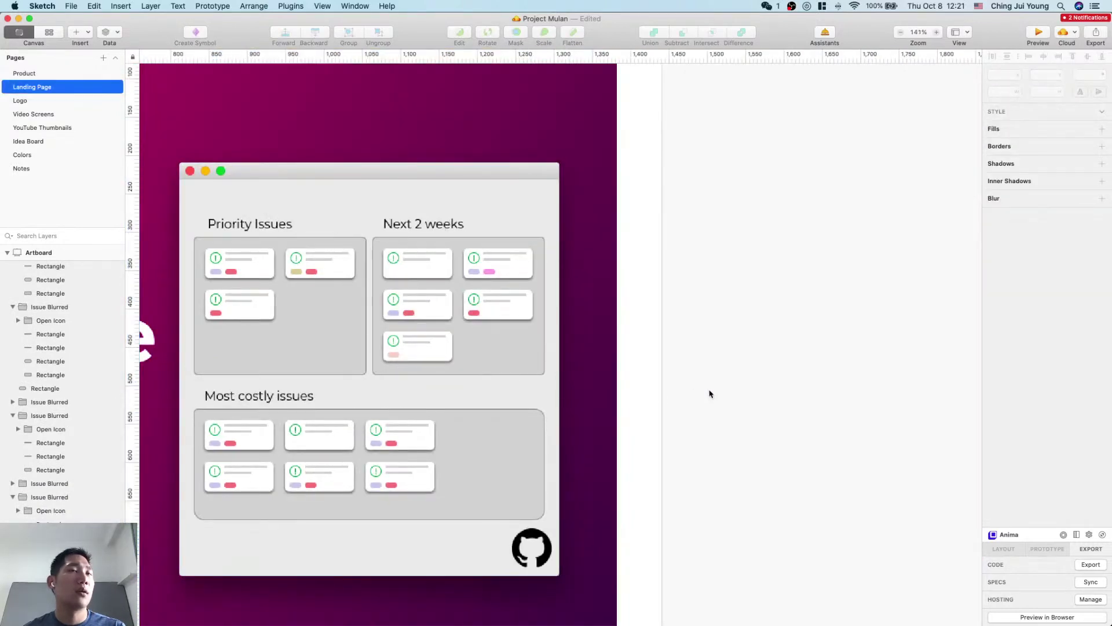
key(super+Tab)
mouse_move(737, 117)
mouse_down()
mouse_move(497, 124)
mouse_move(504, 112)
mouse_move(532, 436)
mouse_move(563, 378)
mouse_up()
Step: Expand the imported icon's Shape and go through its four paths one by one
scroll(472, 117, up, 5)
double_click(561, 378)
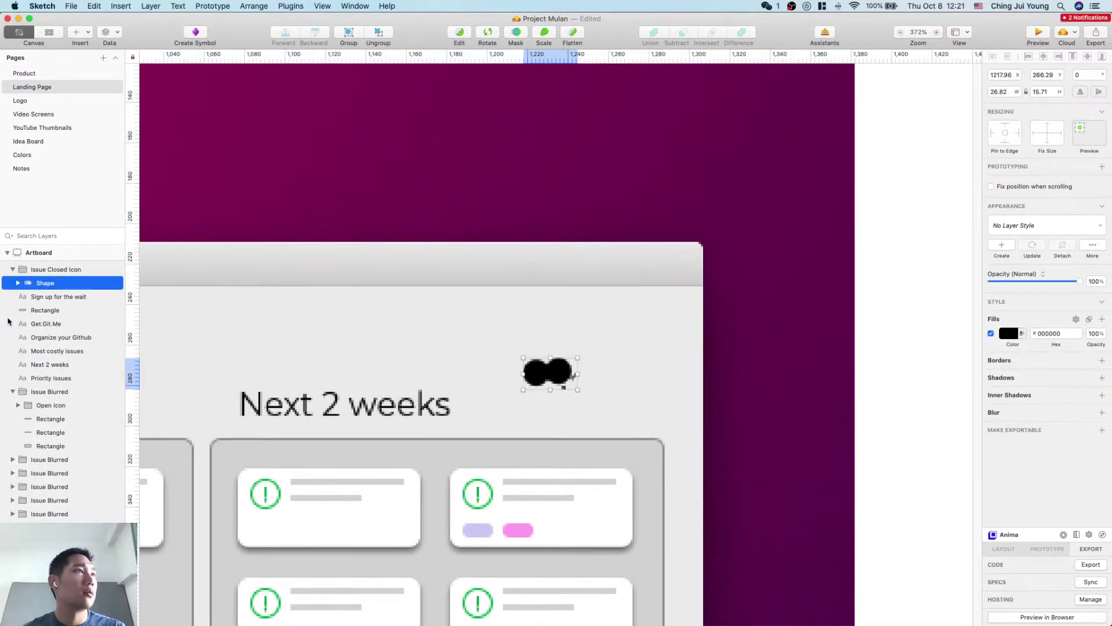
click(18, 283)
click(44, 297)
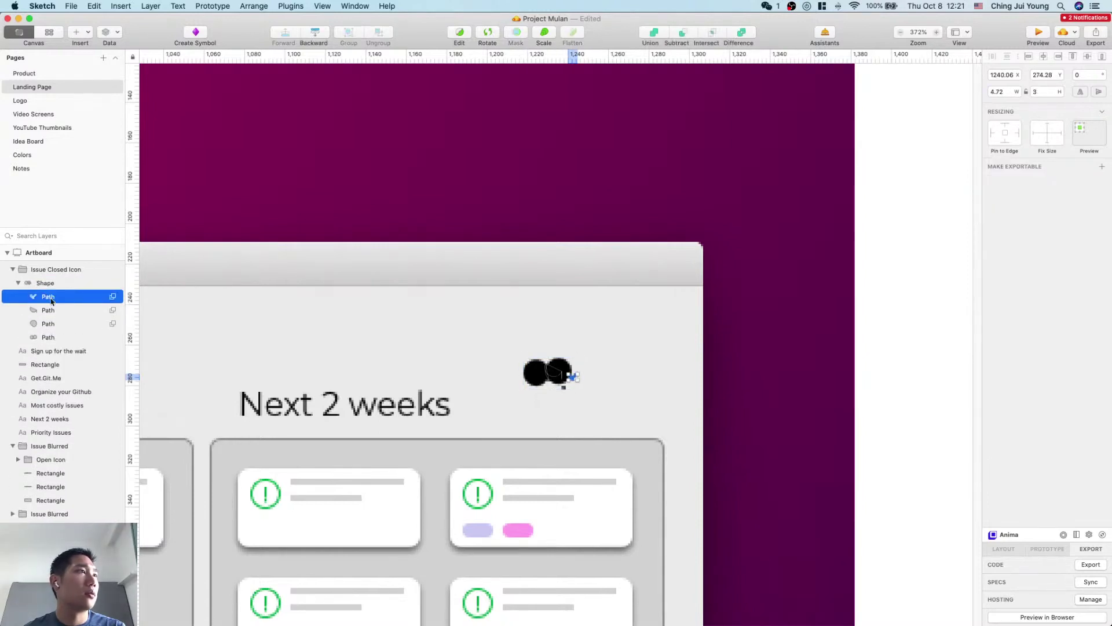
click(51, 310)
click(67, 324)
click(70, 337)
Step: Switch to Visual Studio Code and examine the markup in Issue Closed Icon.svg from its beginning
key(super+Tab)
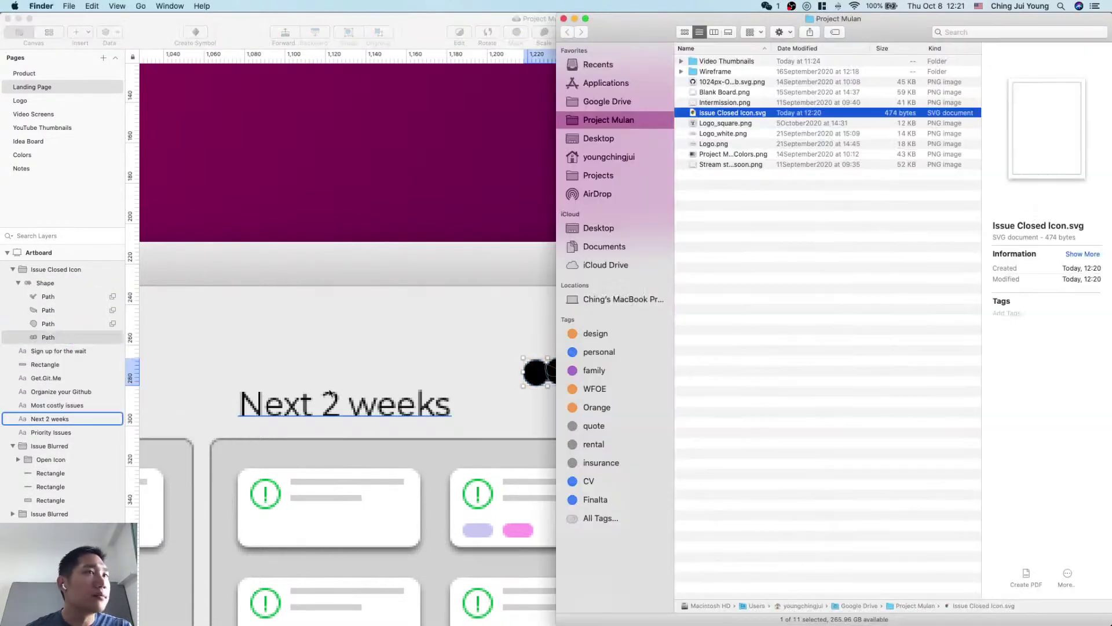
key(ctrl+Up)
click(325, 546)
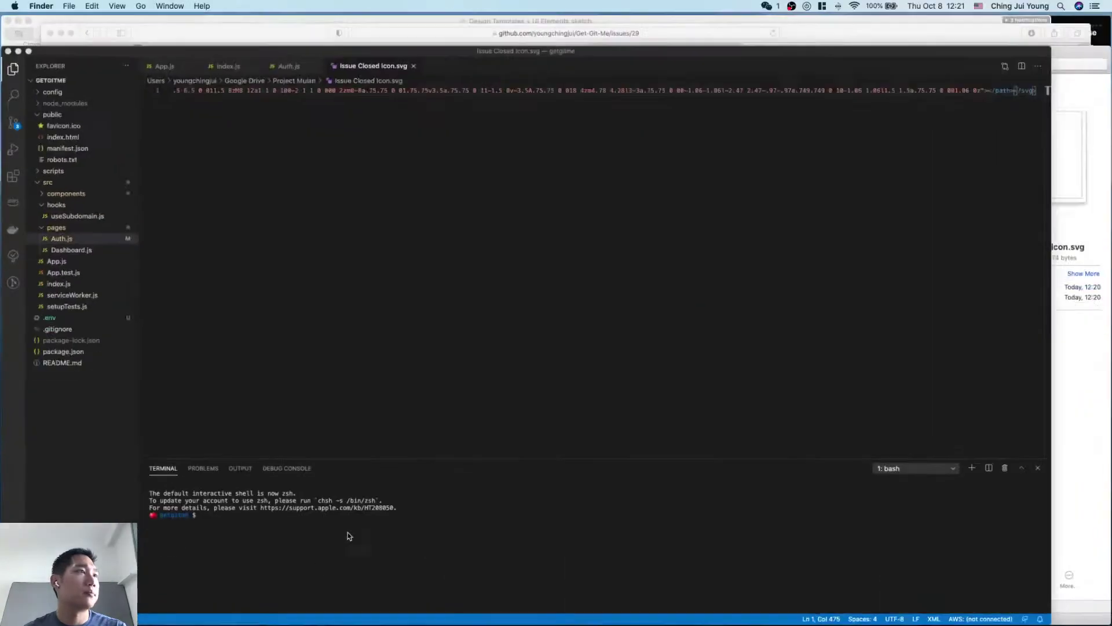
scroll(560, 217, left, 10)
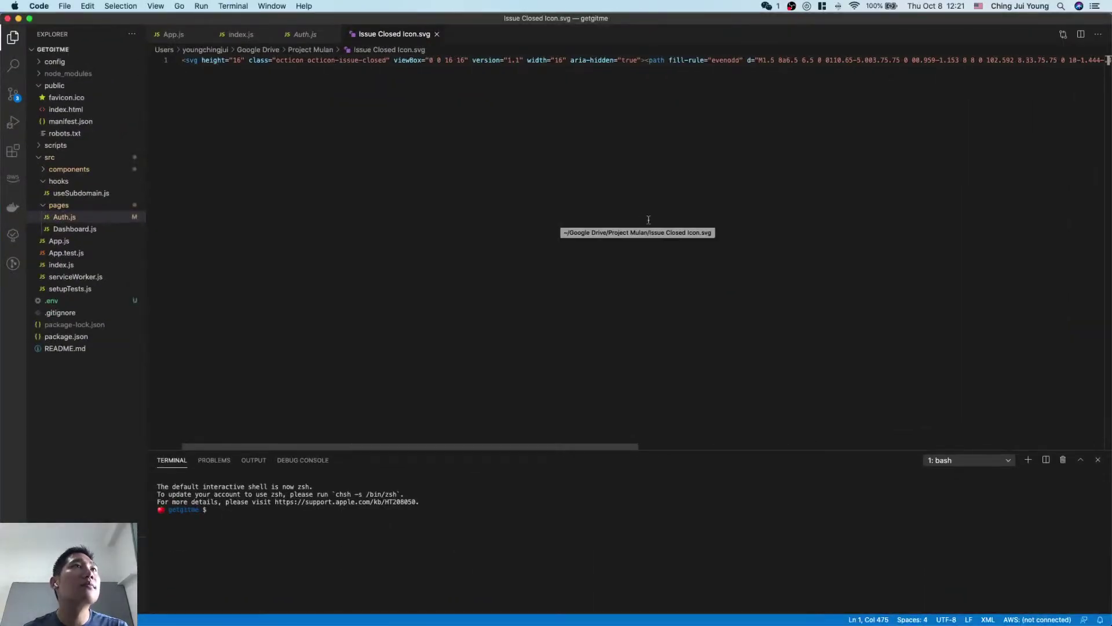
drag(642, 219, 676, 252)
shift+click(759, 244)
scroll(762, 243, left, 10)
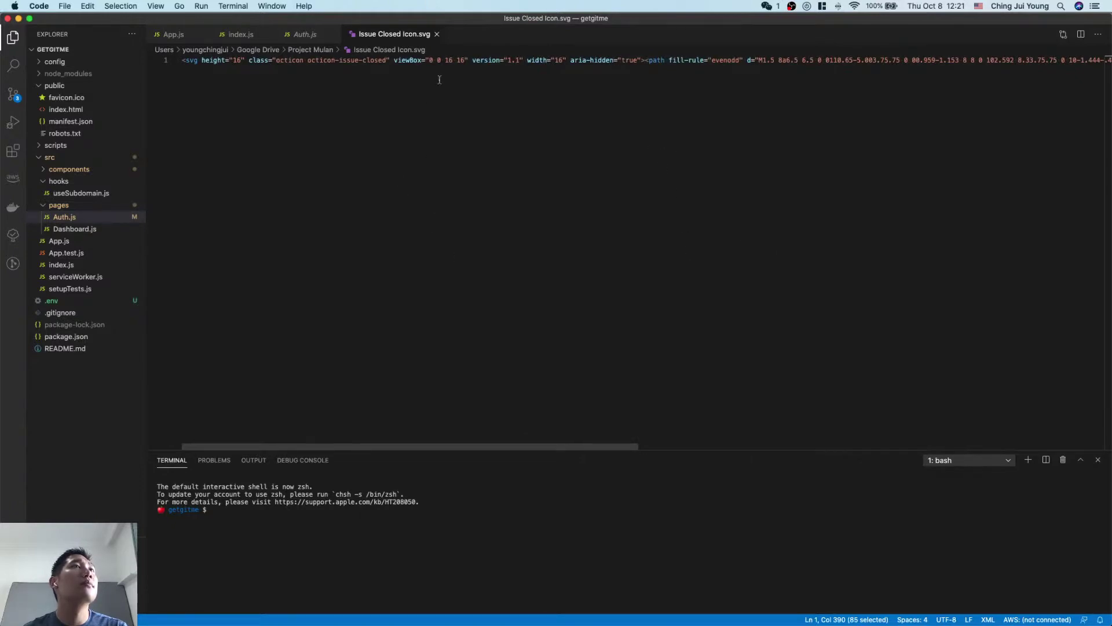
Step: Switch back to Sketch and delete the imported closed icon above the Next 2 weeks panel
key(super+Tab)
key(ctrl+Up)
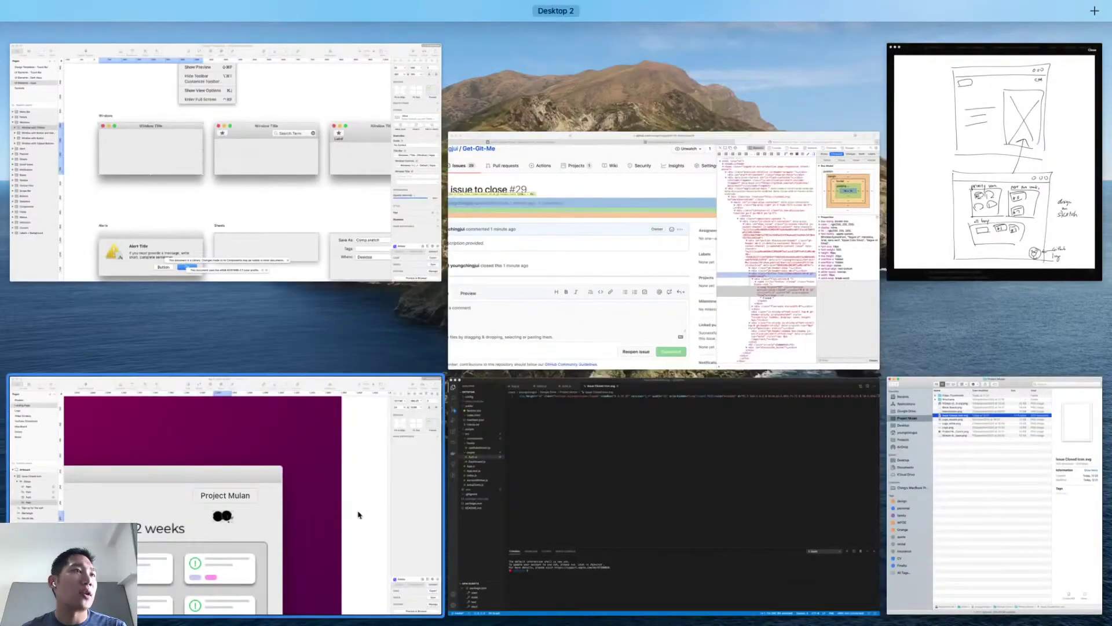
click(353, 484)
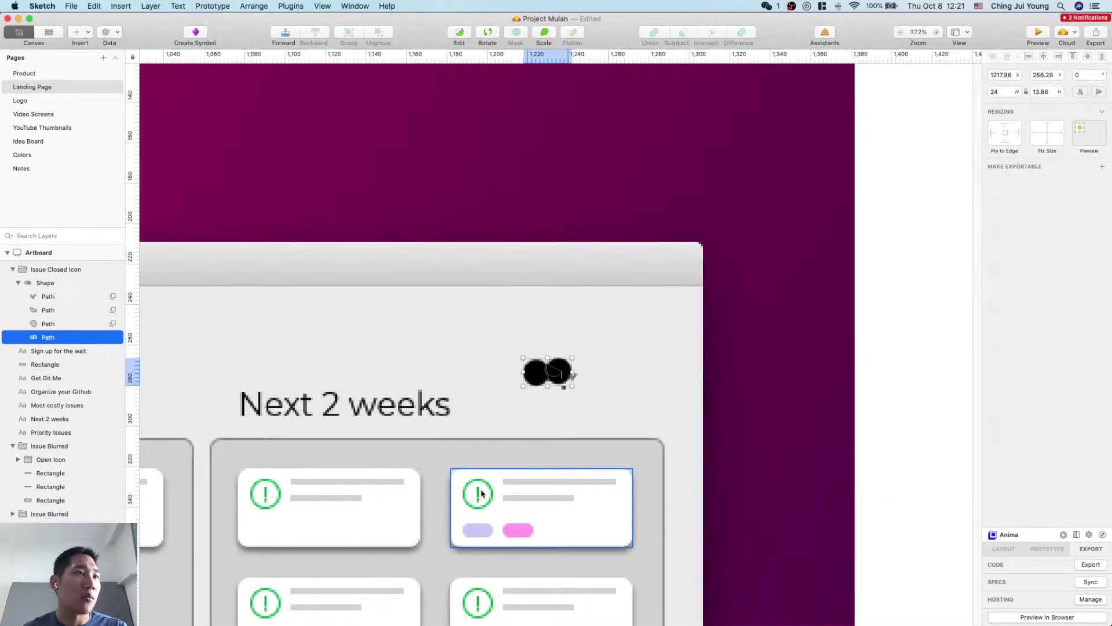
click(482, 494)
click(560, 378)
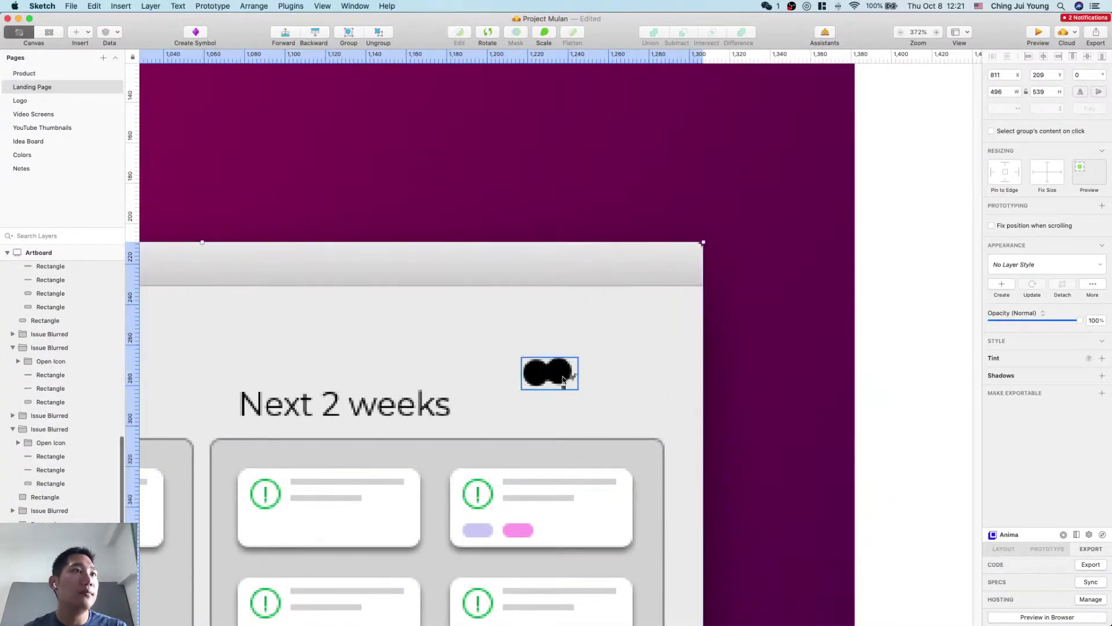
key(Delete)
Step: Duplicate the green open icon from the second Next 2 weeks card and move the copy straight up above the panel heading
click(479, 492)
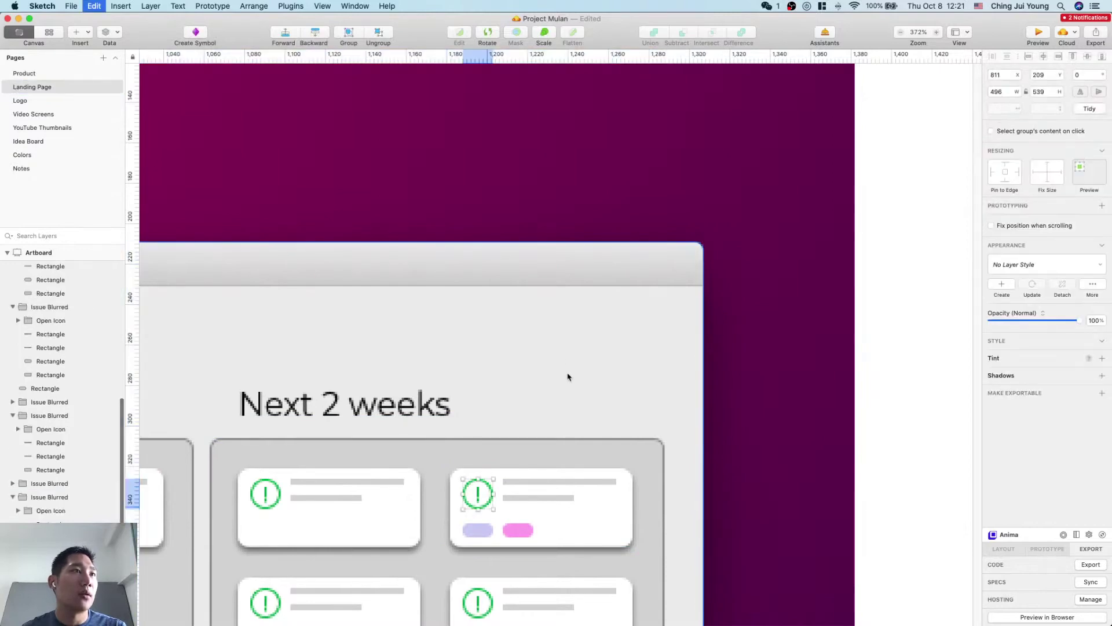
key(shift+Up)
key(shift+Up)
key(shift+Up)
key(shift+Up)
key(shift+Up)
key(shift+Up)
key(shift+Up)
key(shift+Up)
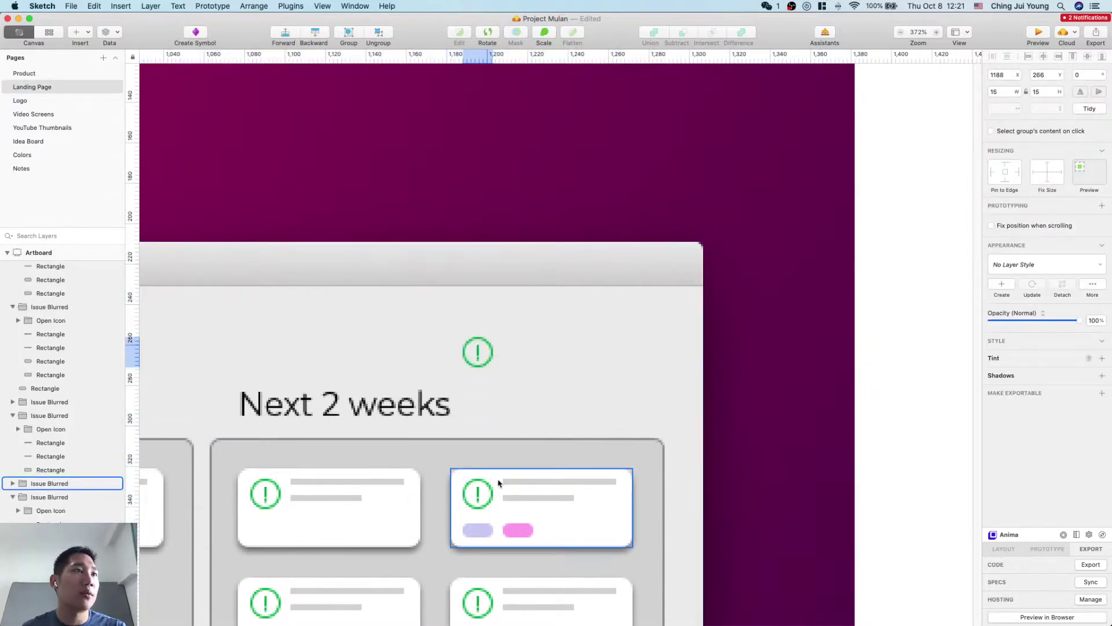
click(477, 329)
scroll(473, 325, up, 5)
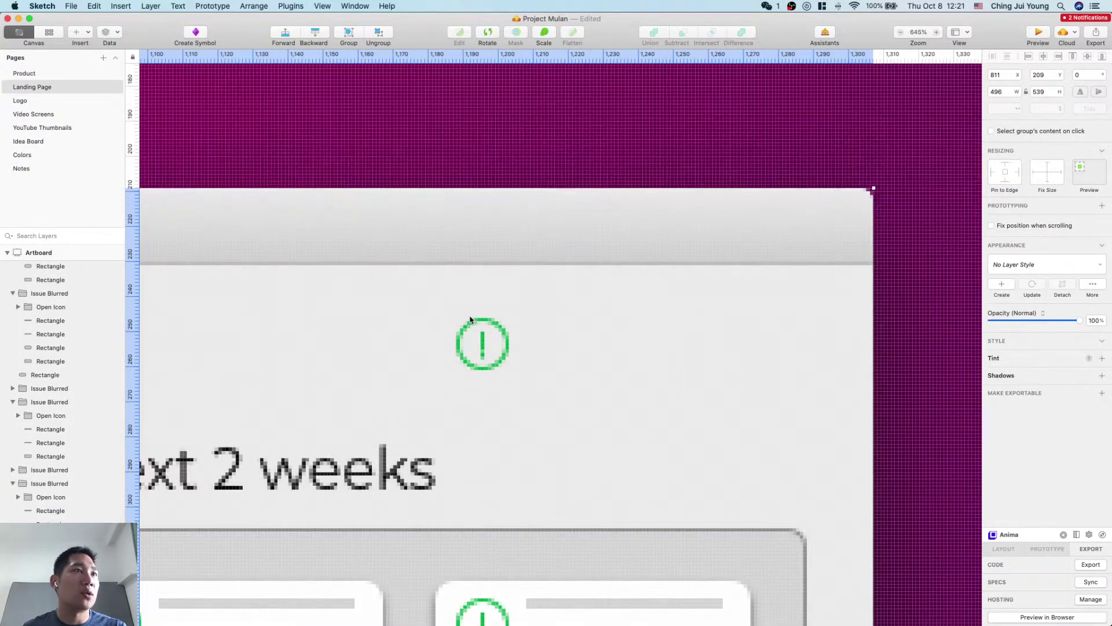
Step: Switch to Finder and delete Issue Closed Icon.svg from the Project Mulan folder
key(super+Tab)
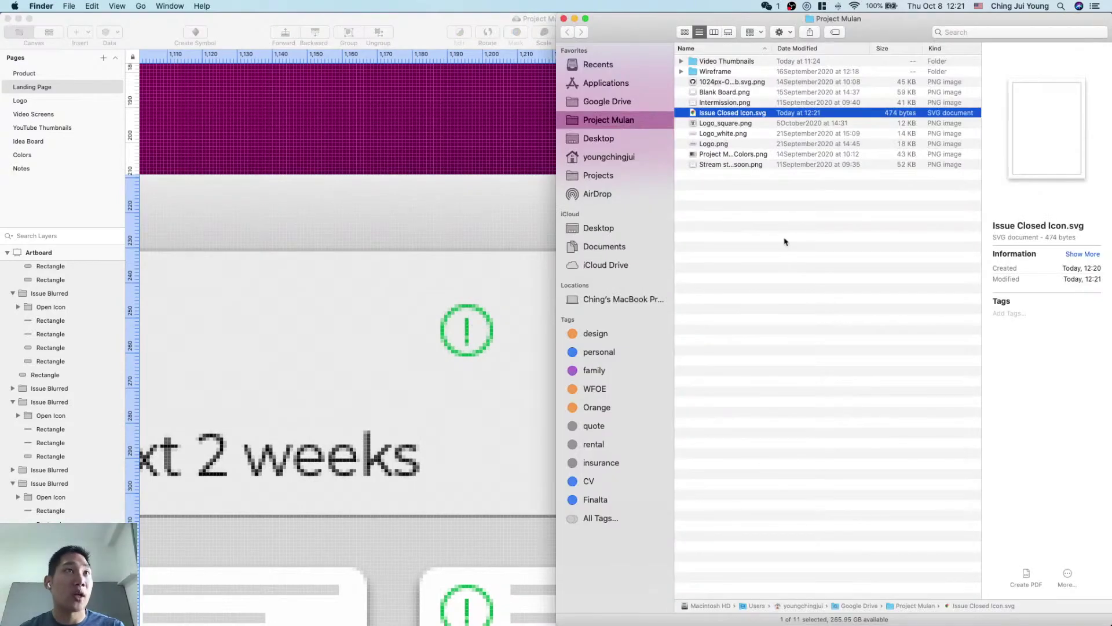
click(745, 124)
click(744, 114)
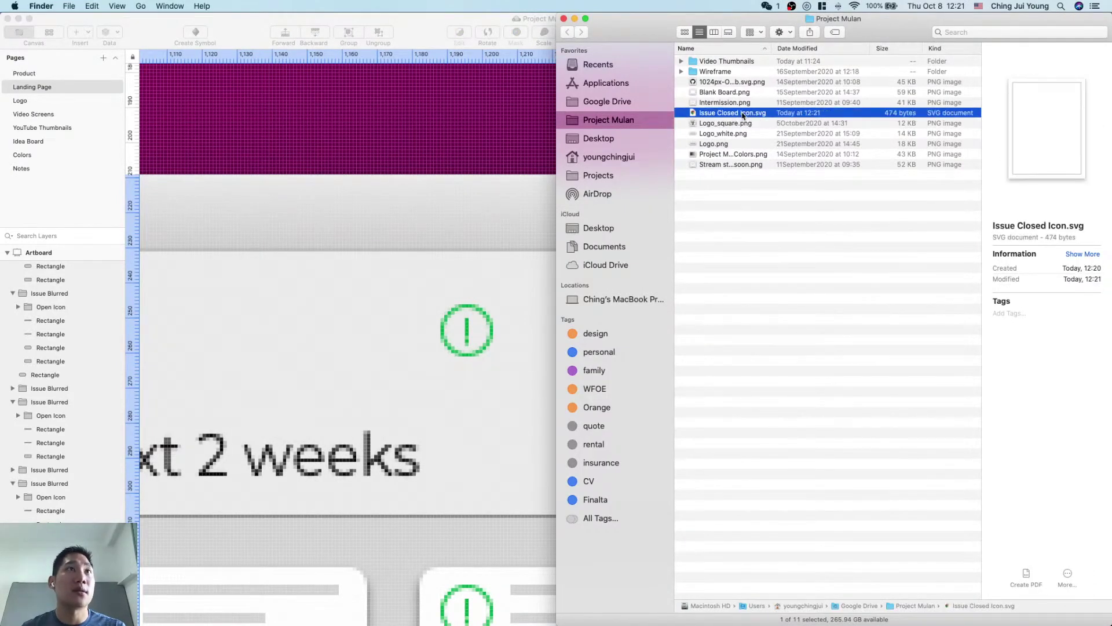
click(744, 122)
Step: Switch to the GitHub issue page in Safari and examine the shape of the icon in the Closed badge
key(ctrl+Up)
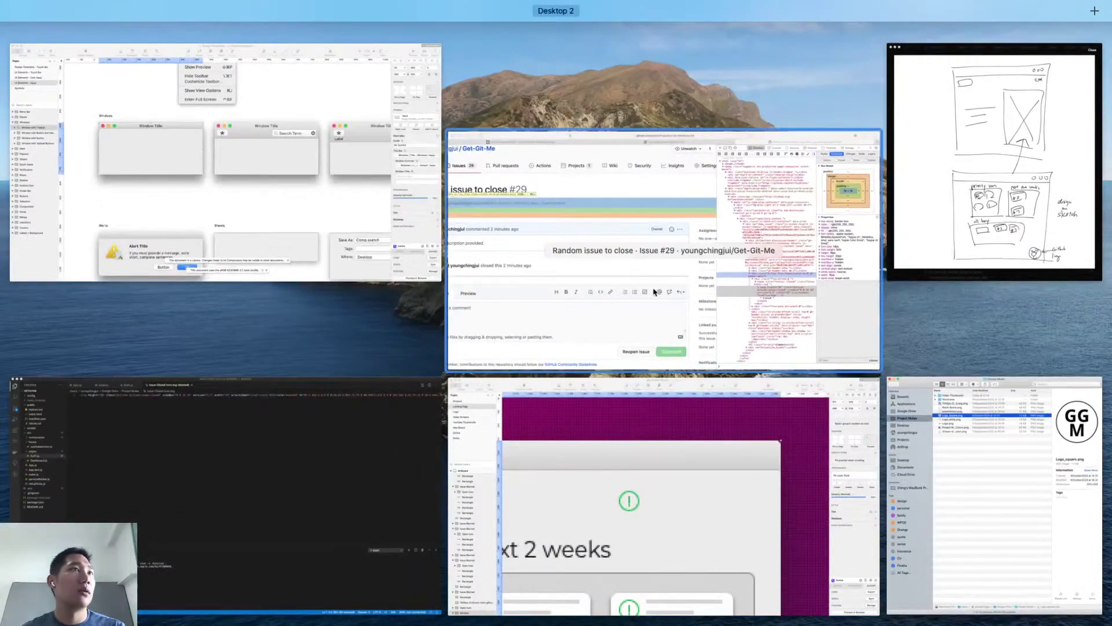
click(597, 268)
scroll(597, 268, left, 3)
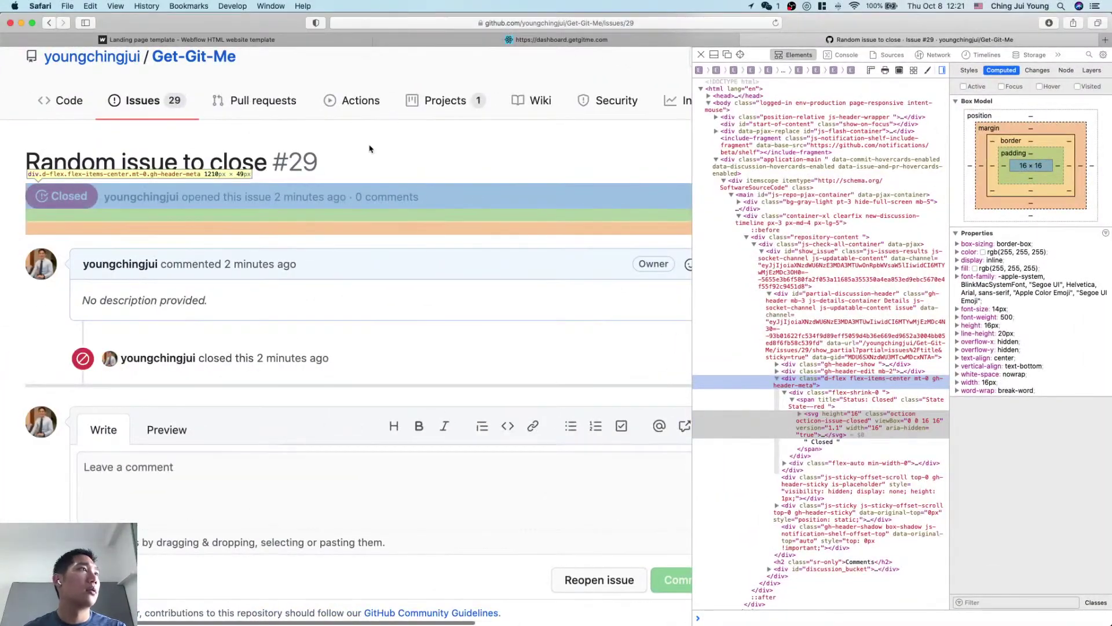
scroll(92, 232, down, 1)
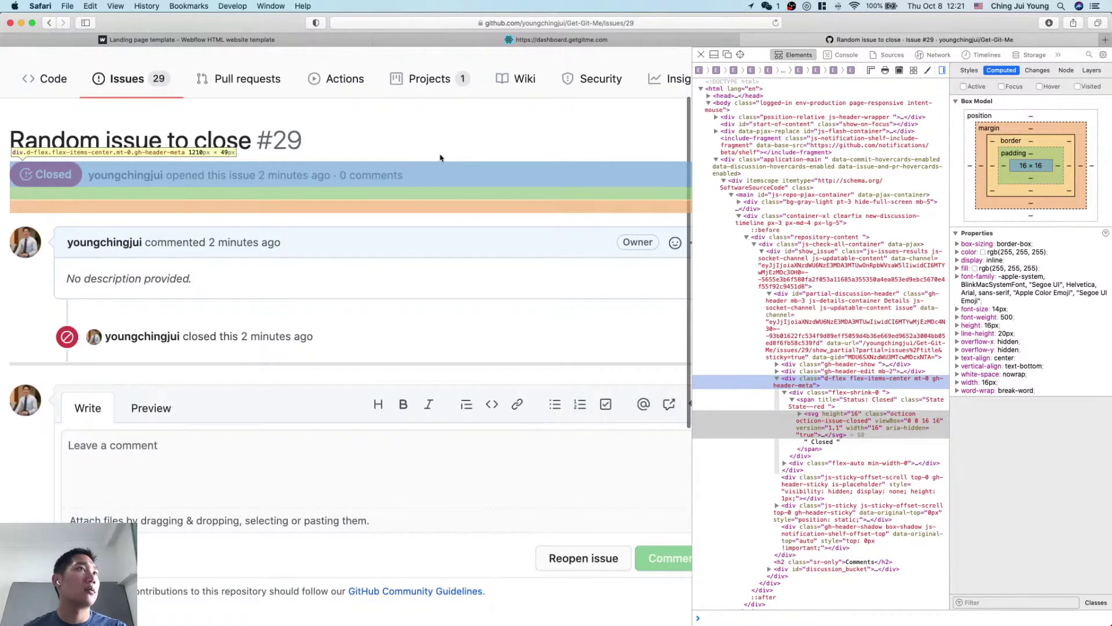
click(479, 175)
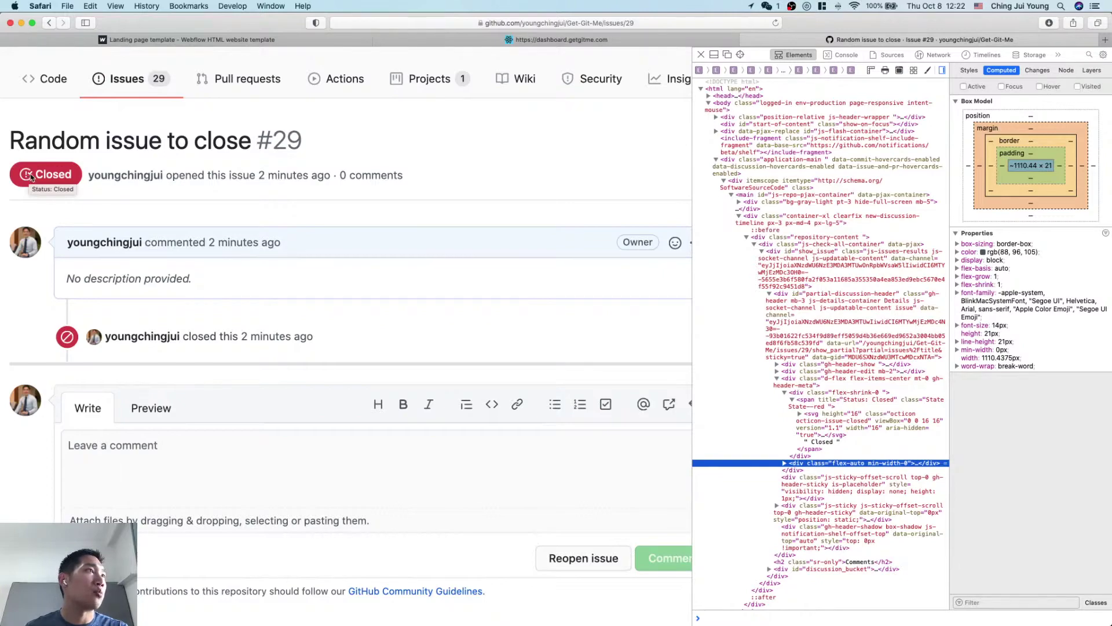
Step: Switch back to the landing page design in Sketch
key(super+Tab)
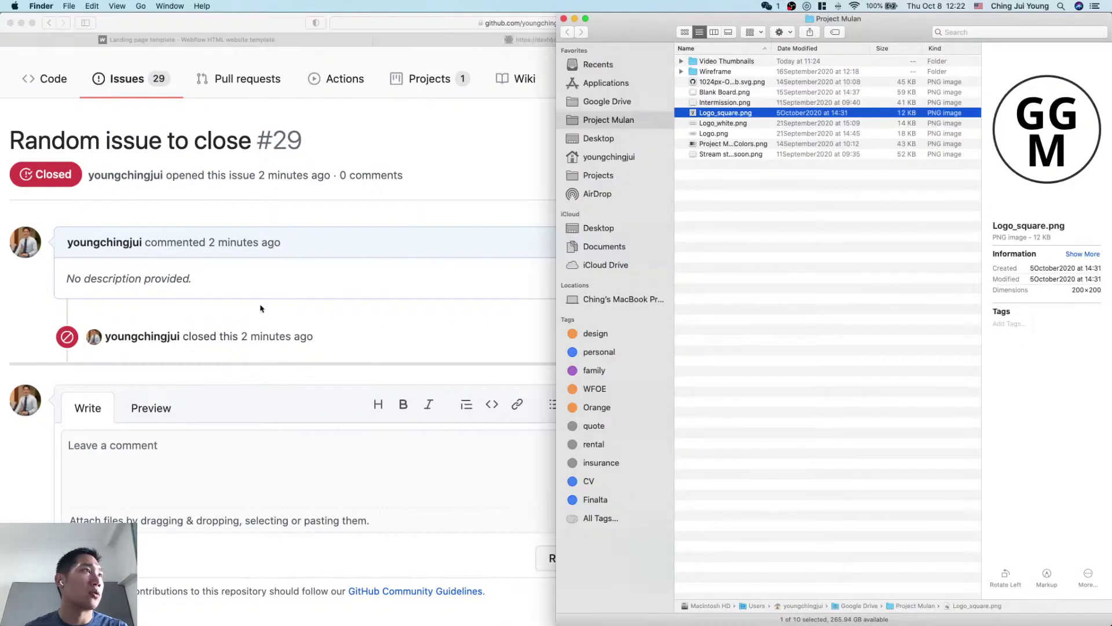
key(ctrl+Up)
click(288, 554)
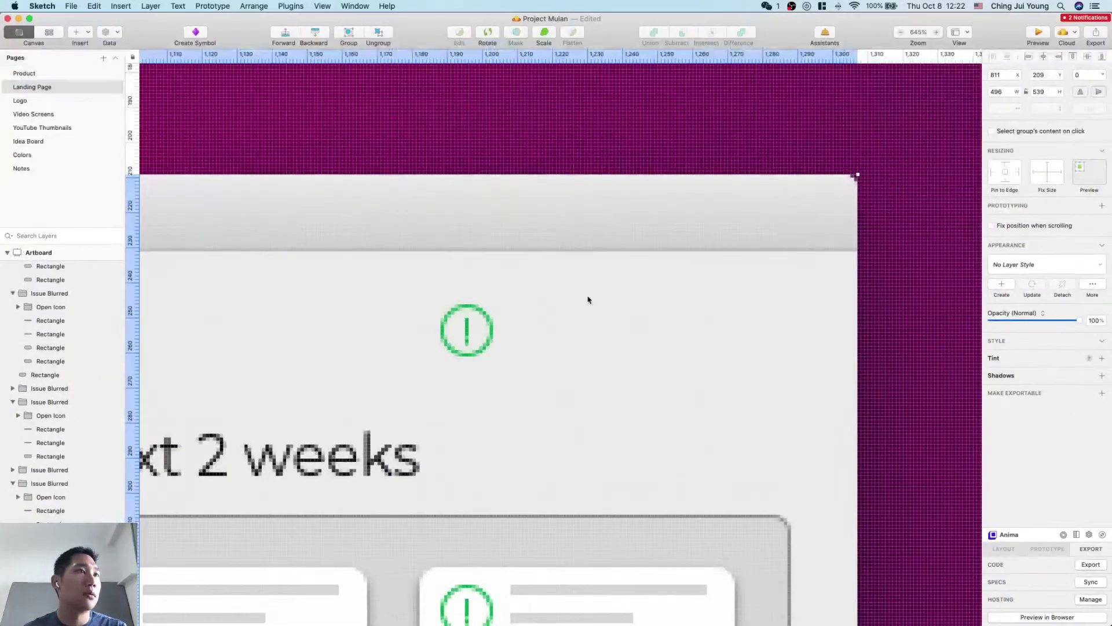
Step: Try to draw a bent vector path inside the copied open icon, beside its exclamation mark, and delete it
scroll(588, 300, up, 5)
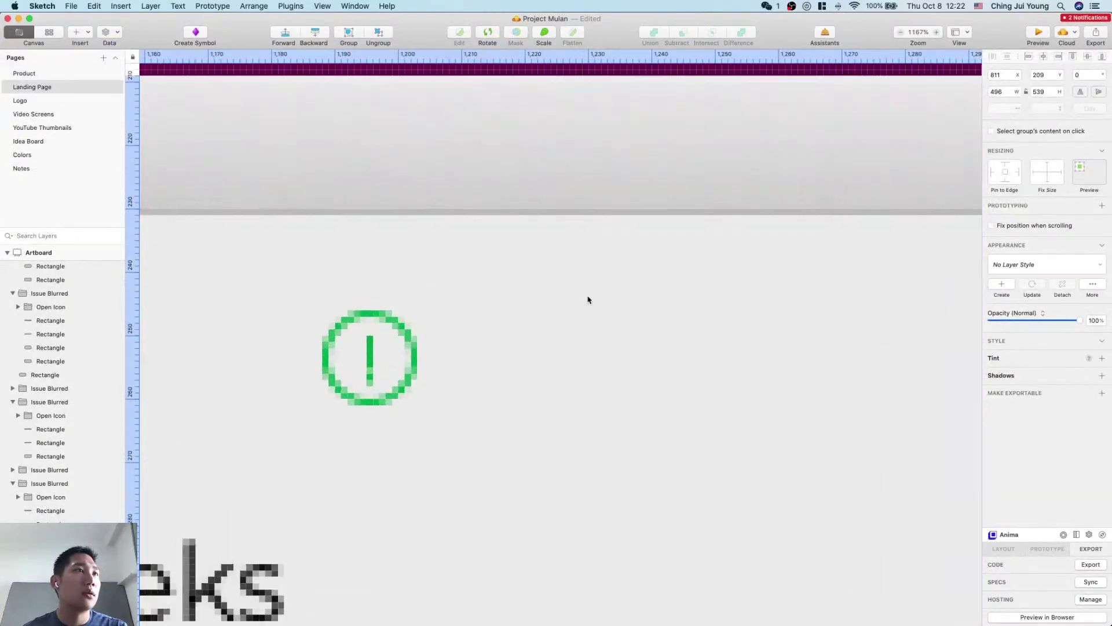
double_click(387, 347)
drag(383, 340, 395, 352)
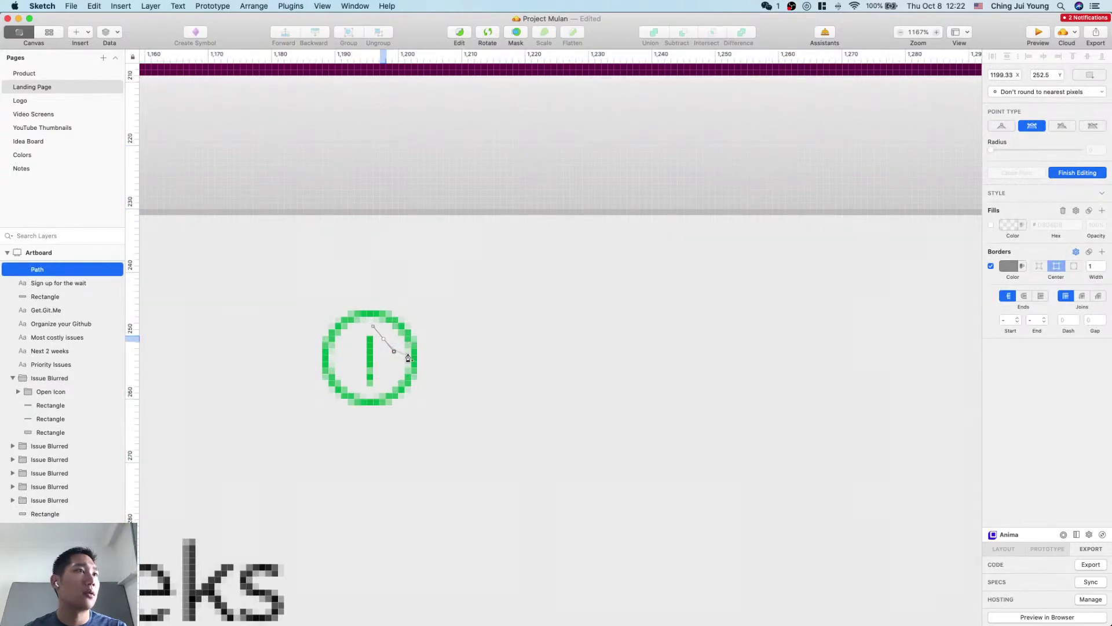
click(411, 342)
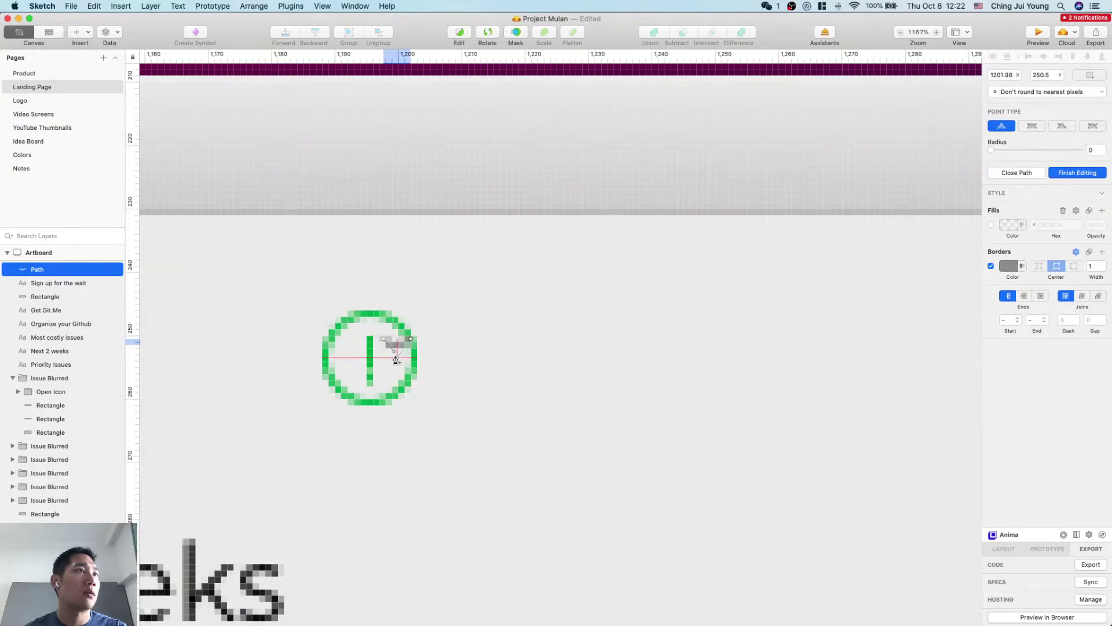
key(Escape)
key(Escape)
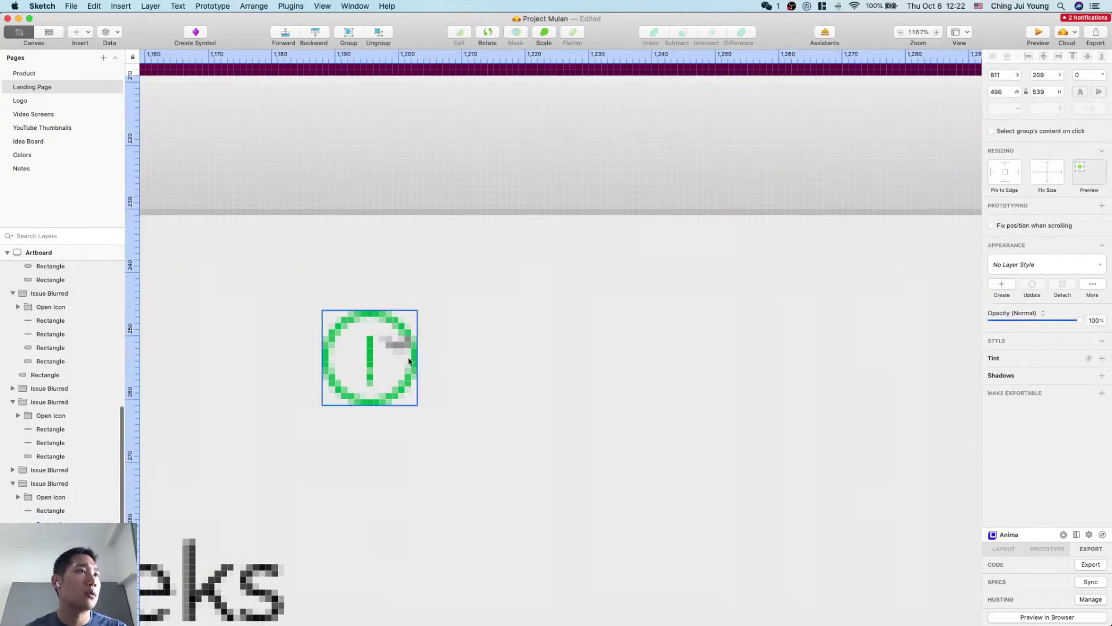
click(396, 346)
key(BackSpace)
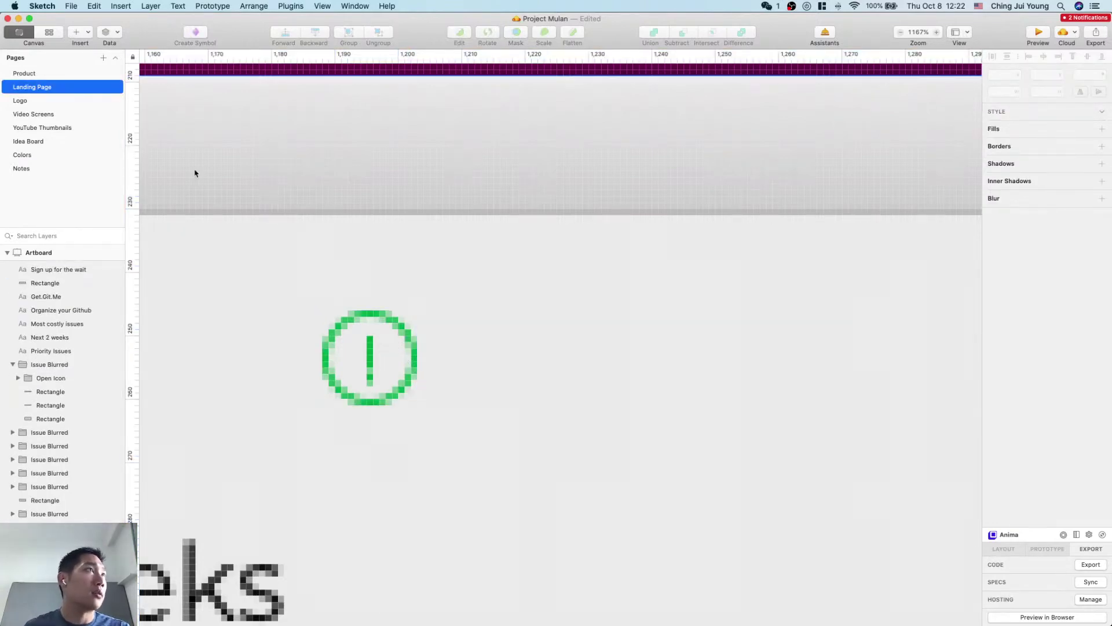
Step: Draw a short diagonal Pencil stroke, about 2 by 2.8 px, beside the exclamation mark inside the copied open icon
click(86, 36)
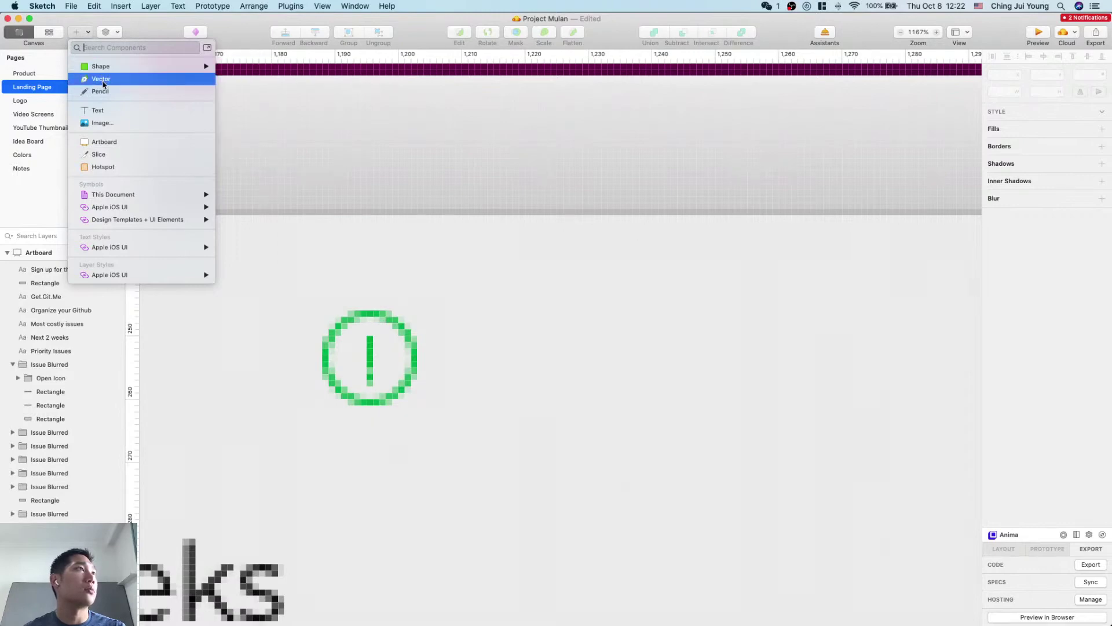
click(101, 91)
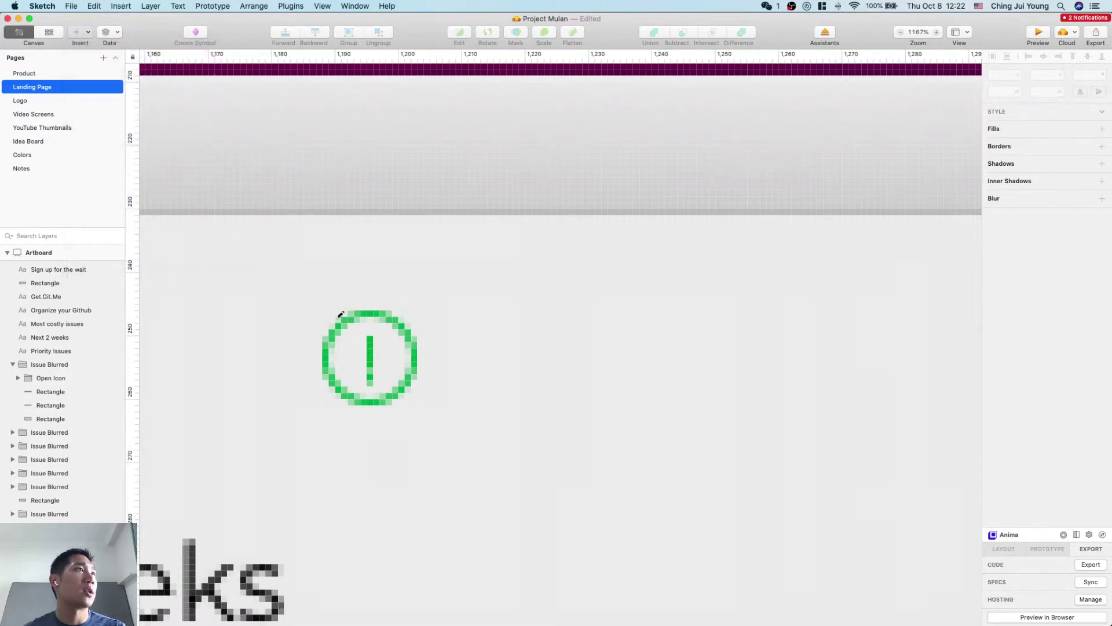
drag(384, 336, 399, 353)
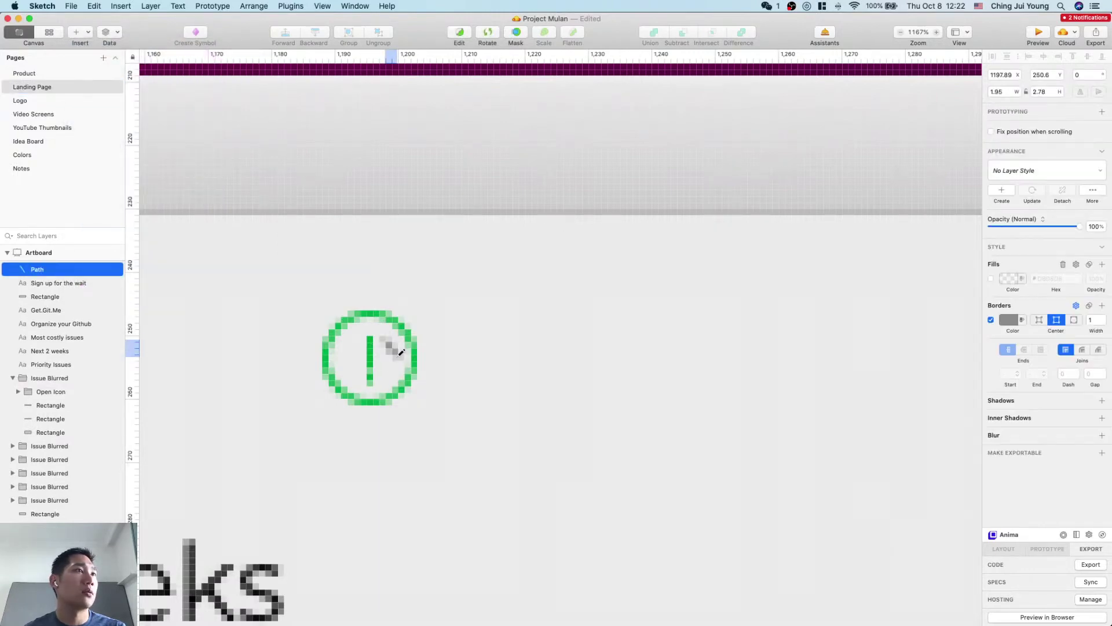
key(Escape)
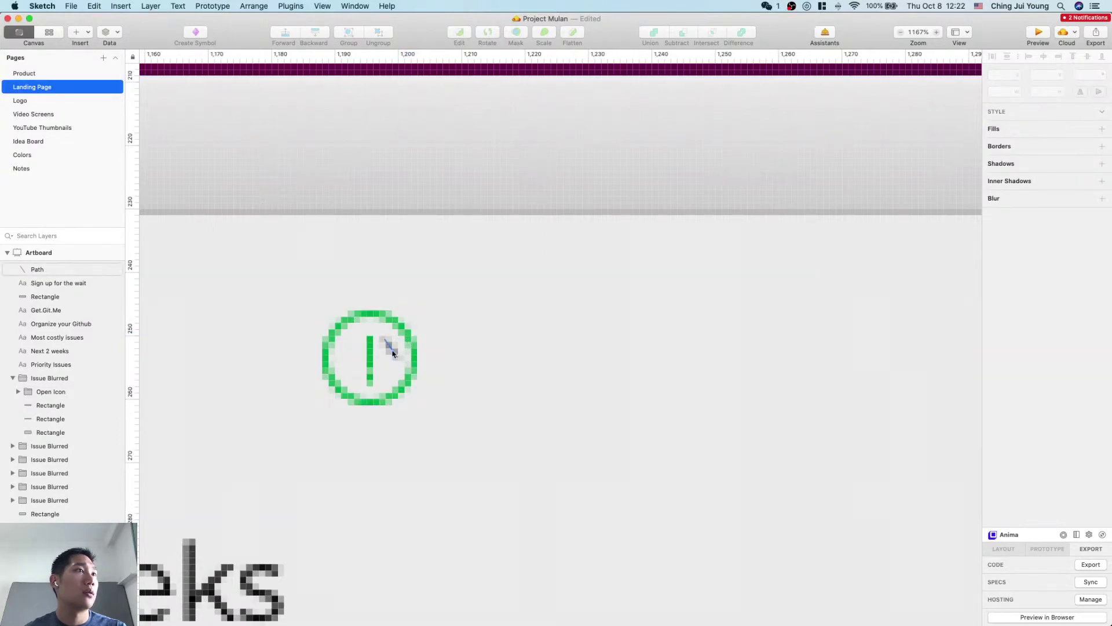
click(400, 356)
click(492, 383)
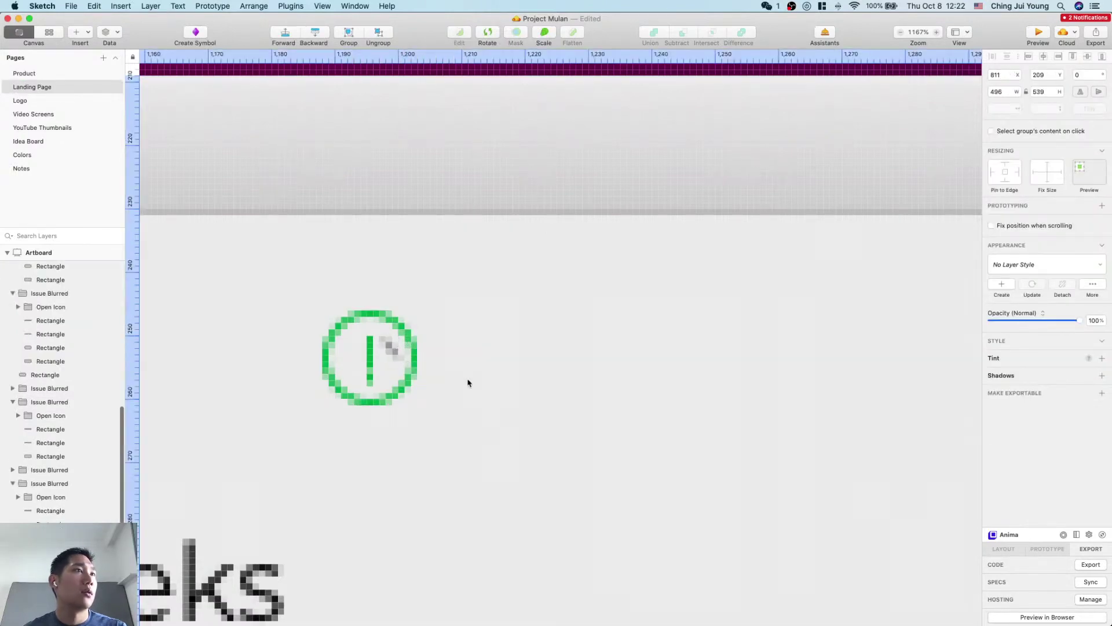
Step: Open the Iconify plugin's icon browser
scroll(464, 405, down, 5)
scroll(464, 406, up, 1)
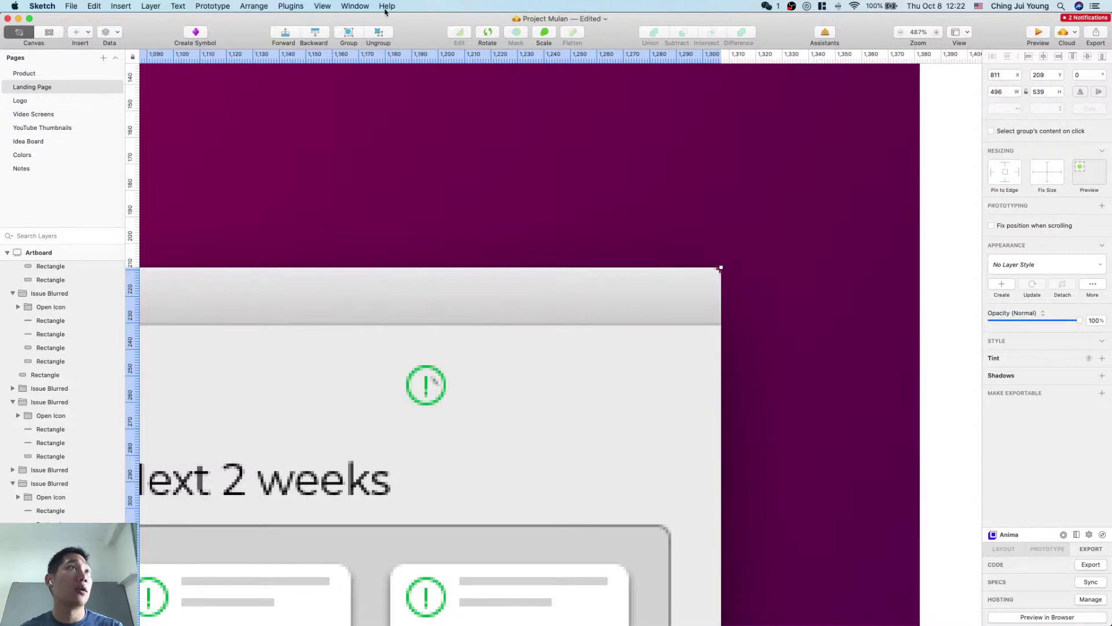
click(316, 7)
mouse_move(293, 8)
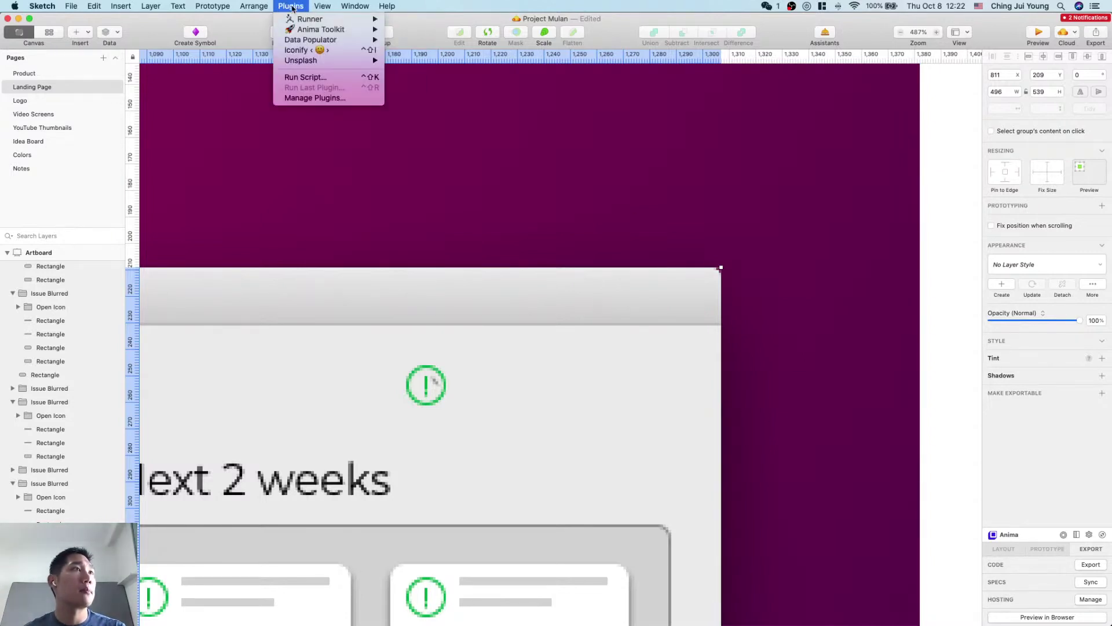
click(318, 51)
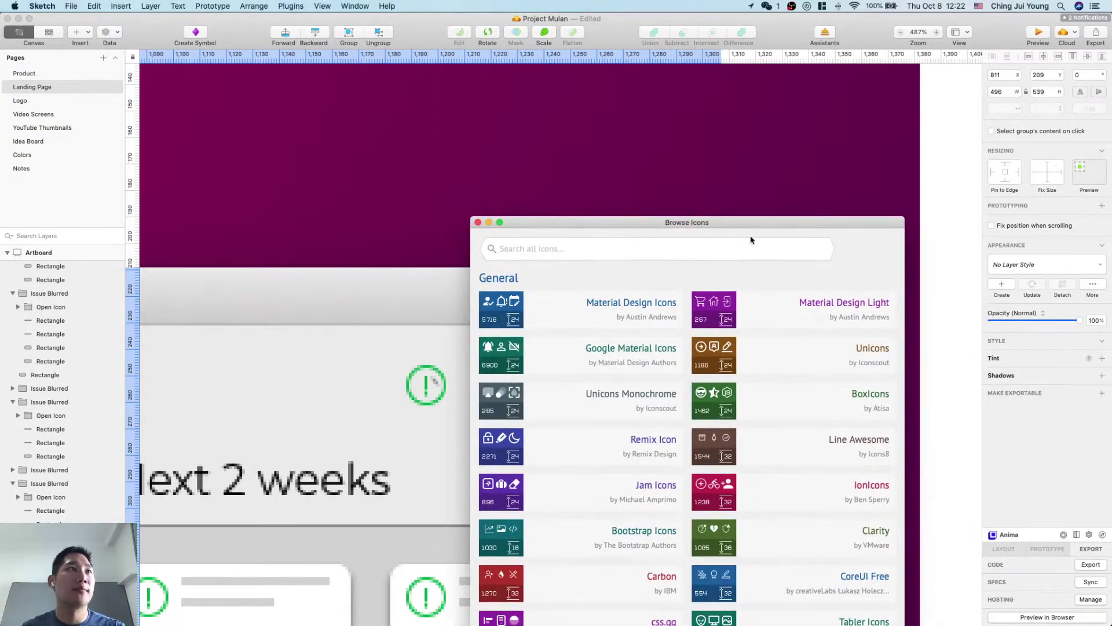
Step: Search all icons for github and look through both pages of results
click(746, 246)
text(github)
key(Return)
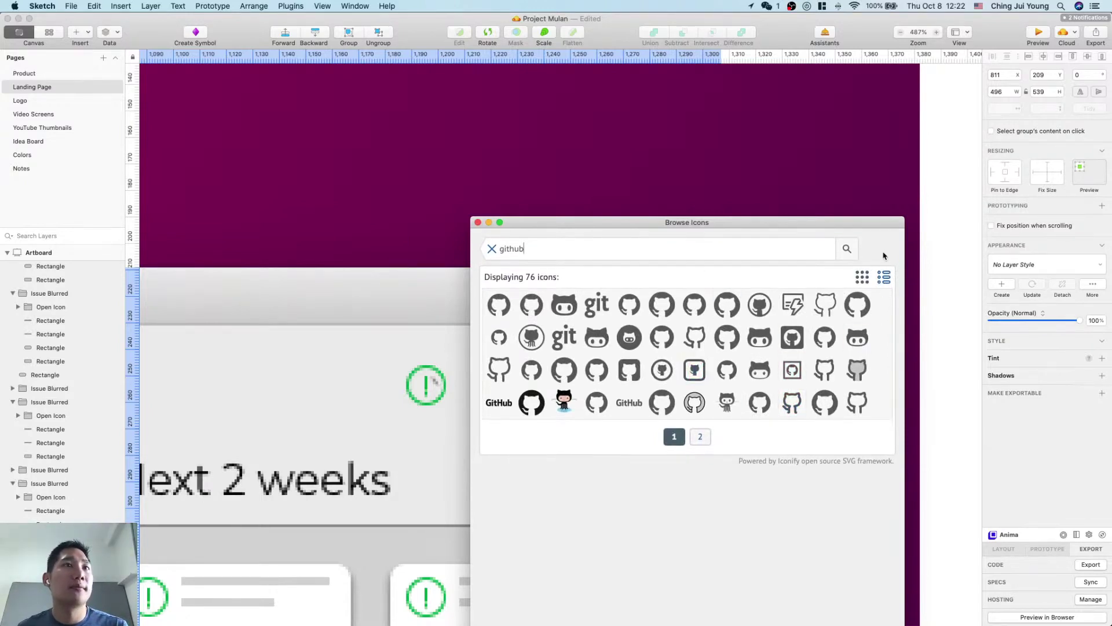
click(699, 437)
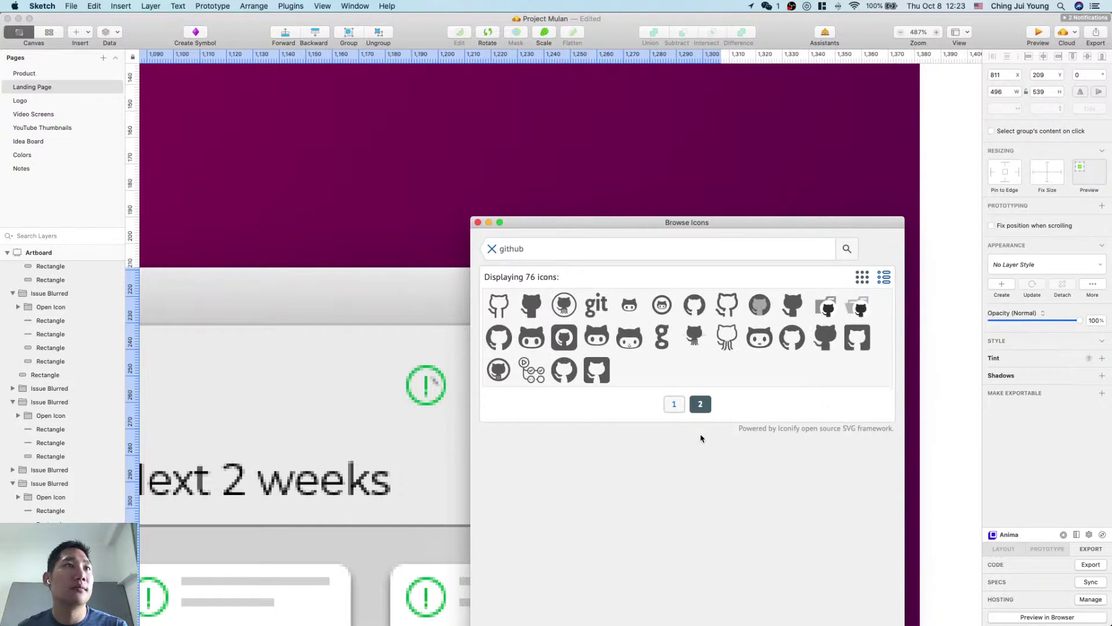
Step: Search all icons for closed and select the codicon:issue-closed icon
text(losed)
key(Return)
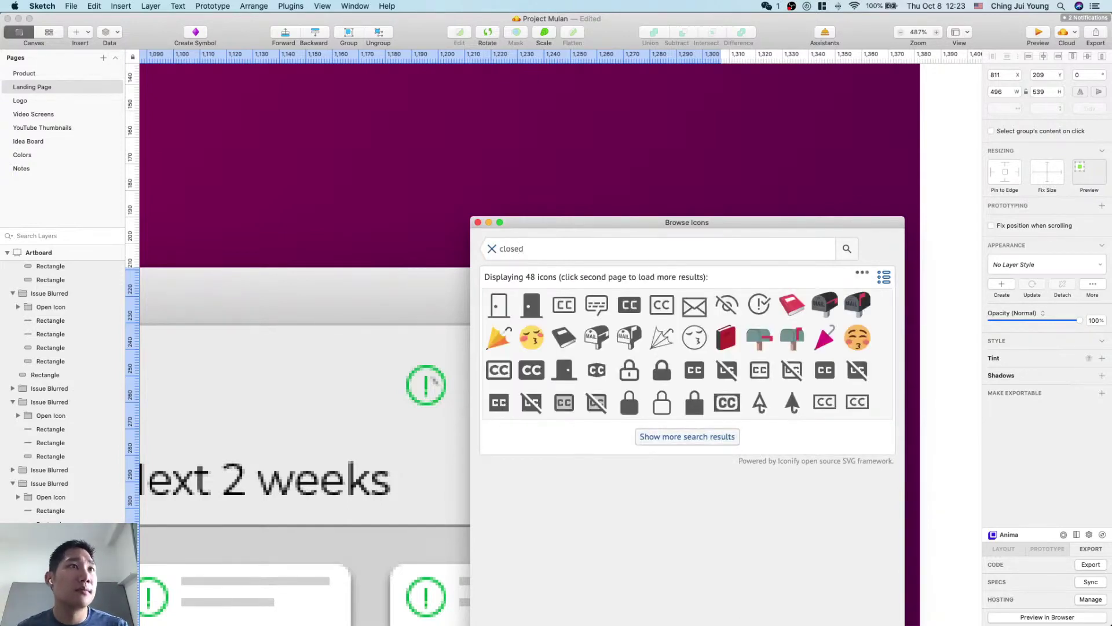
click(763, 313)
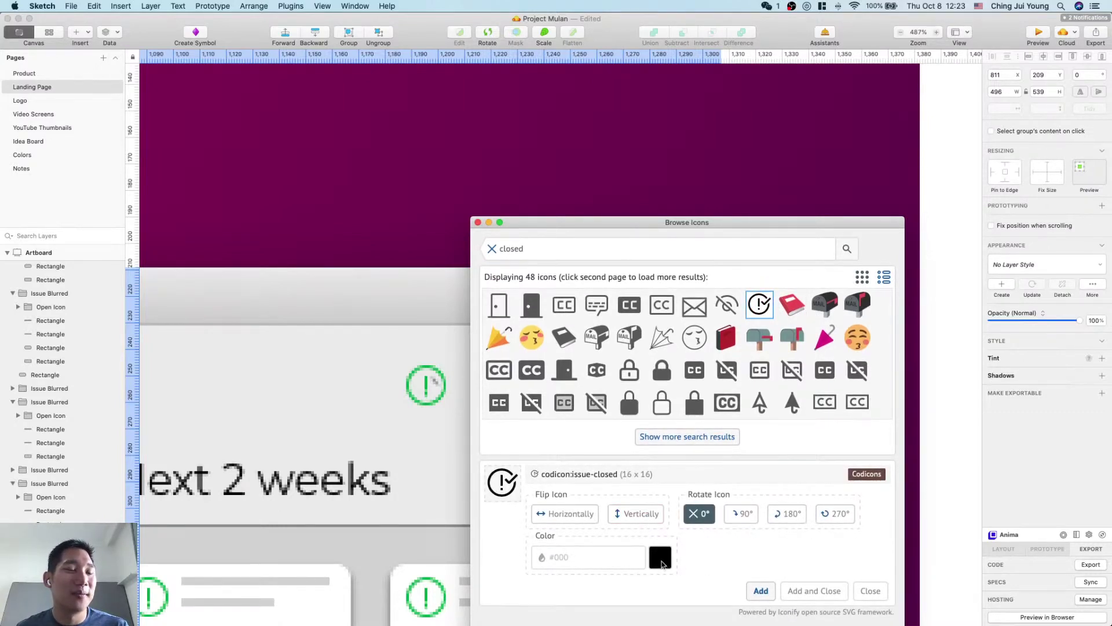
key(ctrl+Up)
click(242, 316)
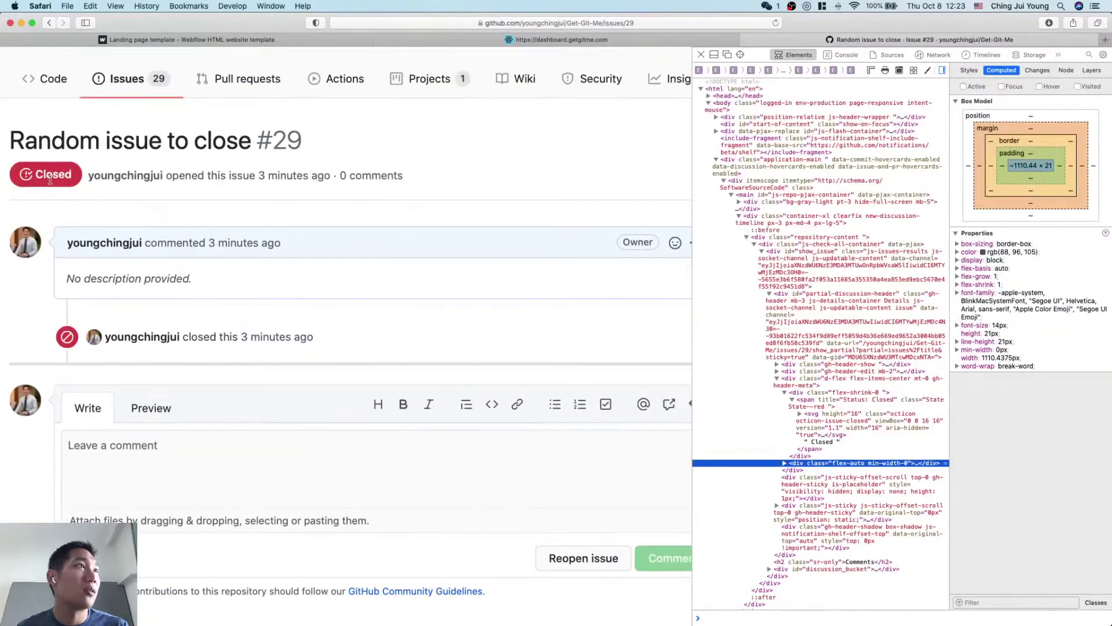
key(super+shift+c)
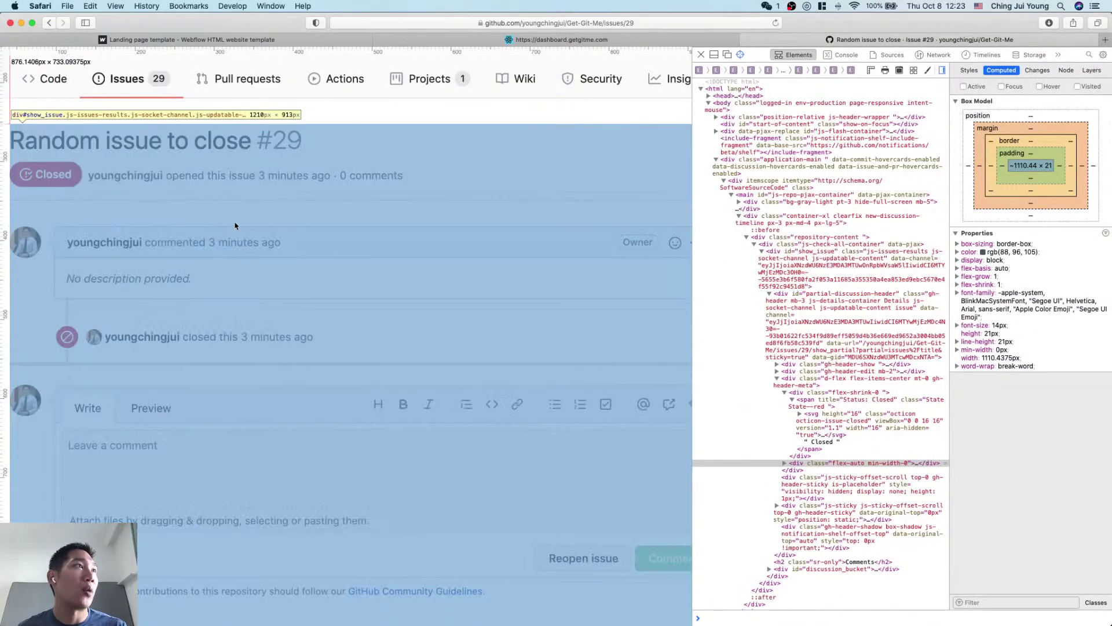
key(ctrl+Up)
click(497, 384)
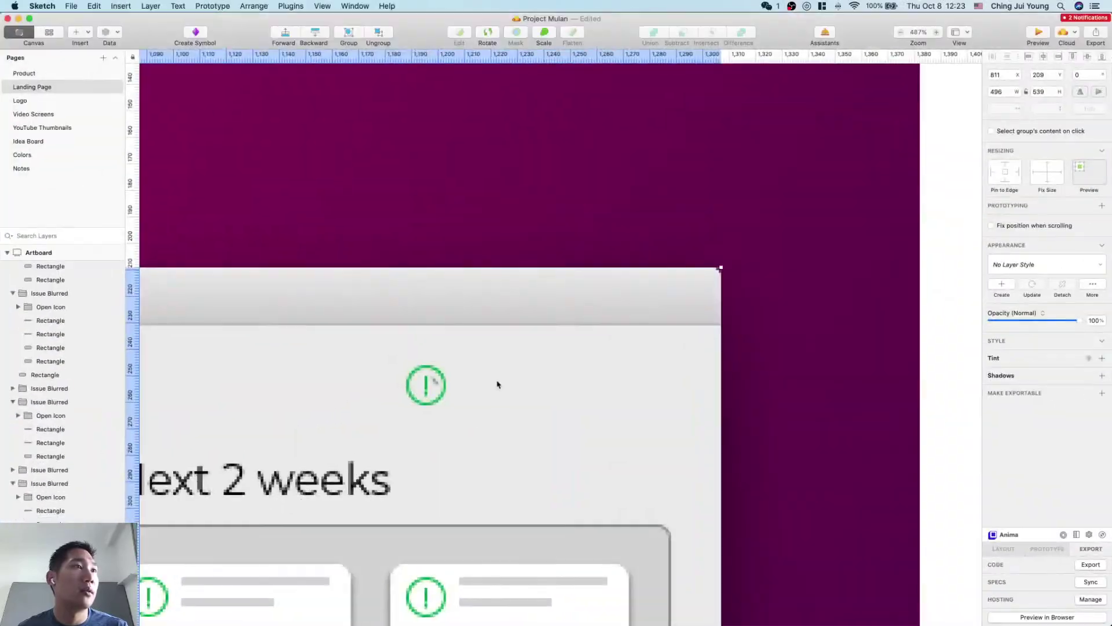
scroll(487, 425, down, 5)
Step: Switch to the GitHub issue page in Safari and close the web inspector
key(super+Tab)
click(444, 176)
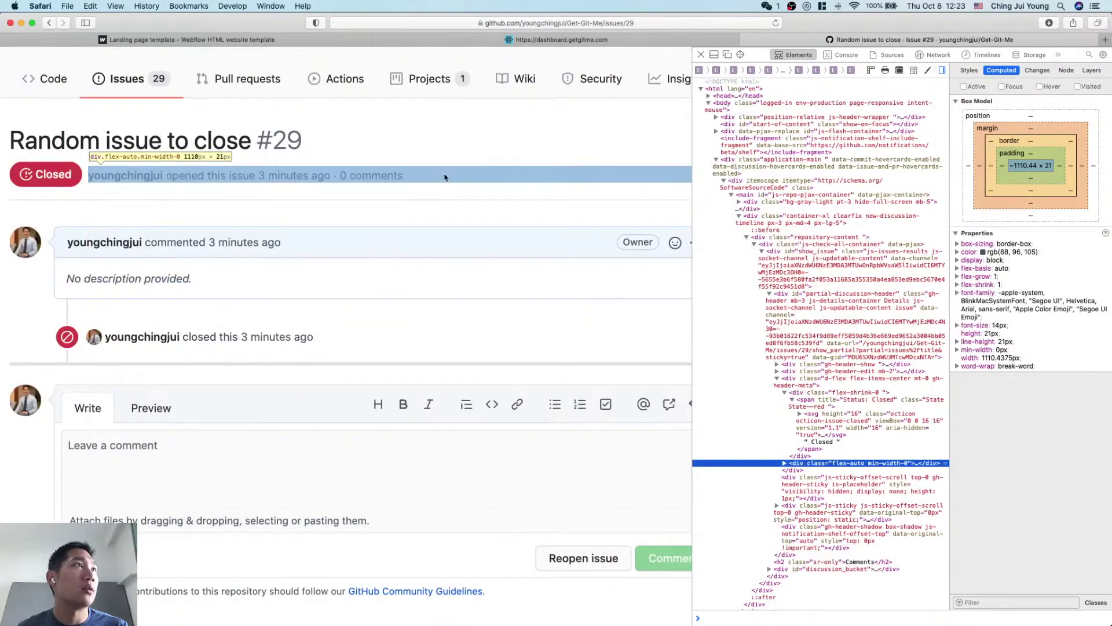
scroll(442, 182, up, 3)
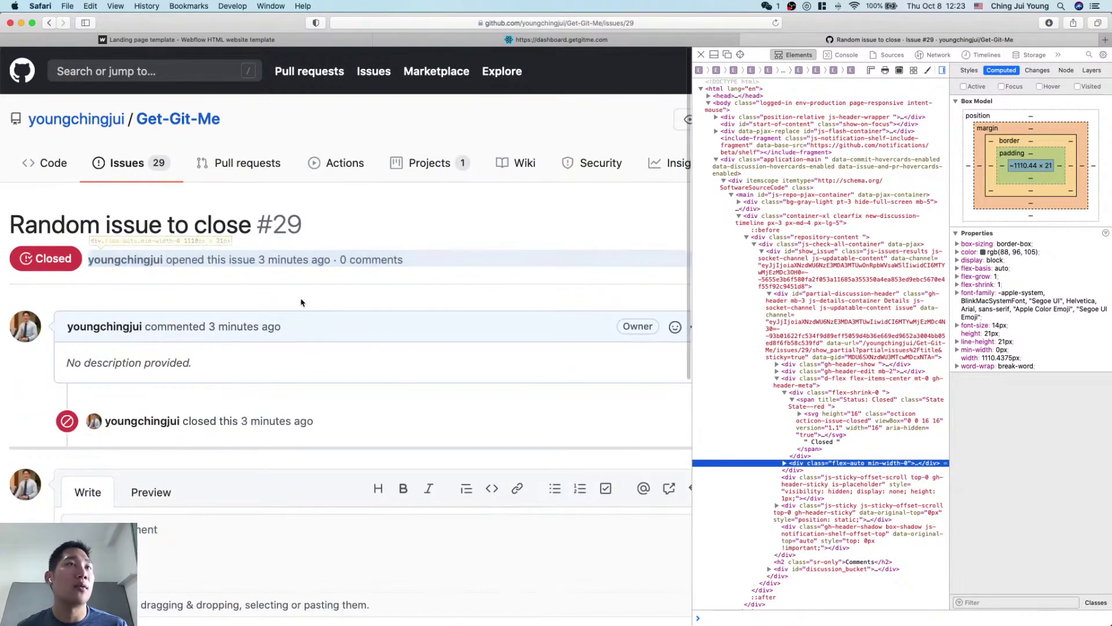
key(alt+super+i)
right_click(782, 201)
click(800, 294)
scroll(761, 271, down, 5)
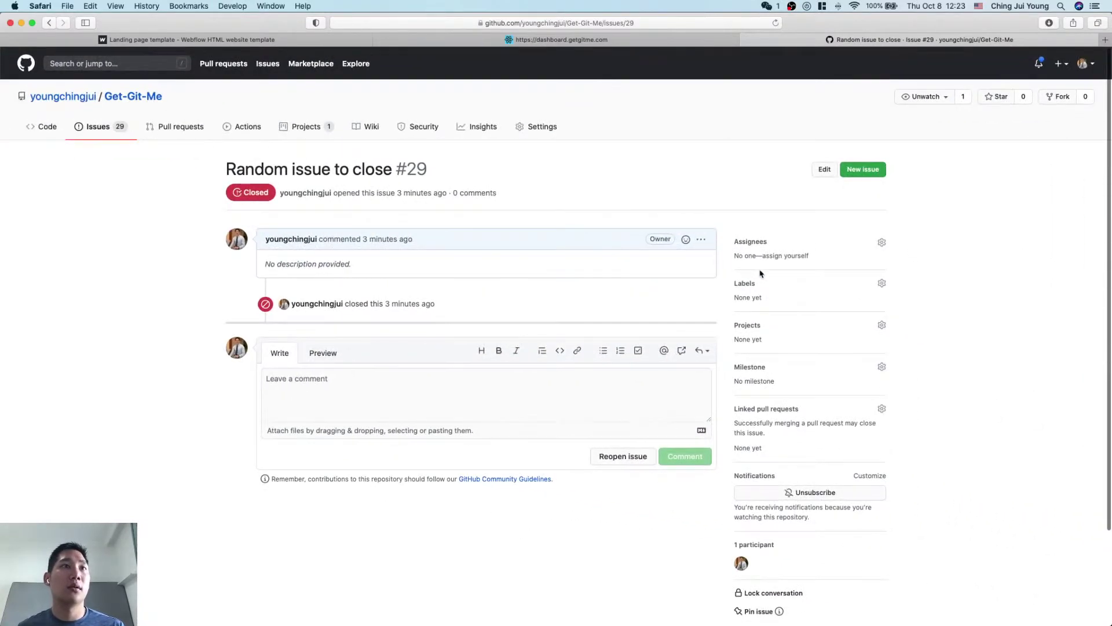
Step: Open the repository's Issues list and clear its search filter to list both open and closed issues
click(105, 138)
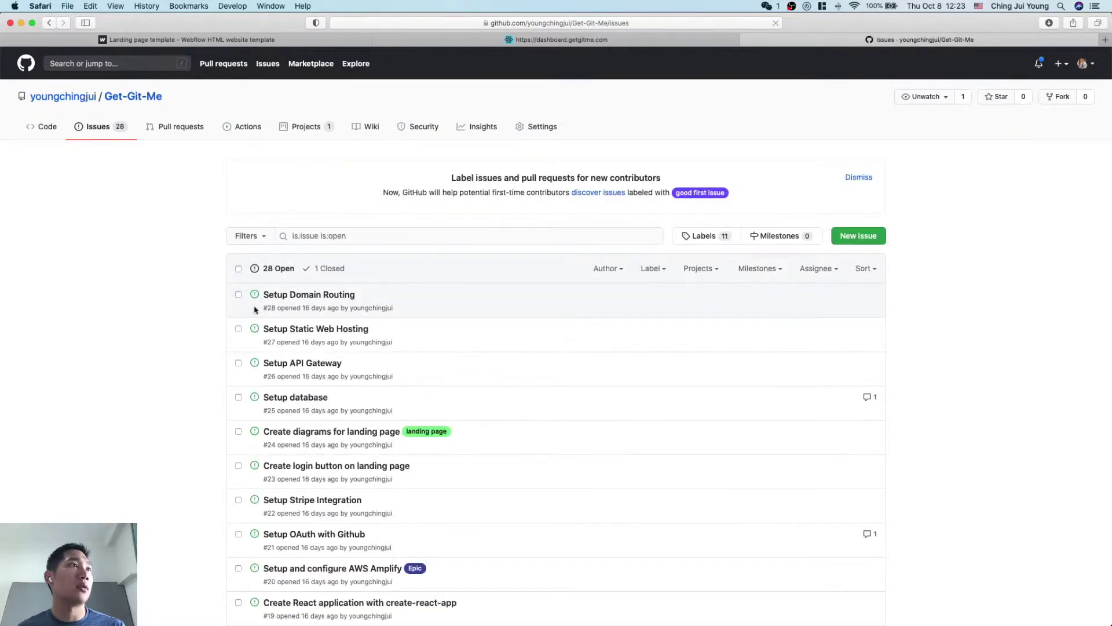
click(410, 236)
key(super+a)
key(BackSpace)
key(Return)
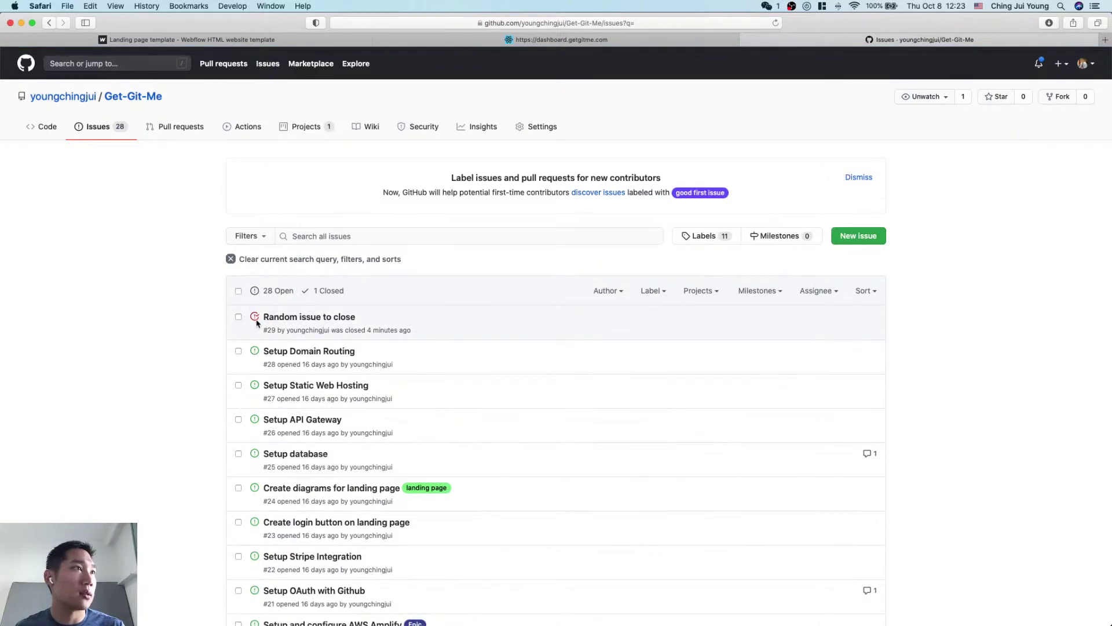
Step: Inspect the closed icon of the Random issue to close entry and examine its computed RGB color
key(super+shift+c)
click(256, 317)
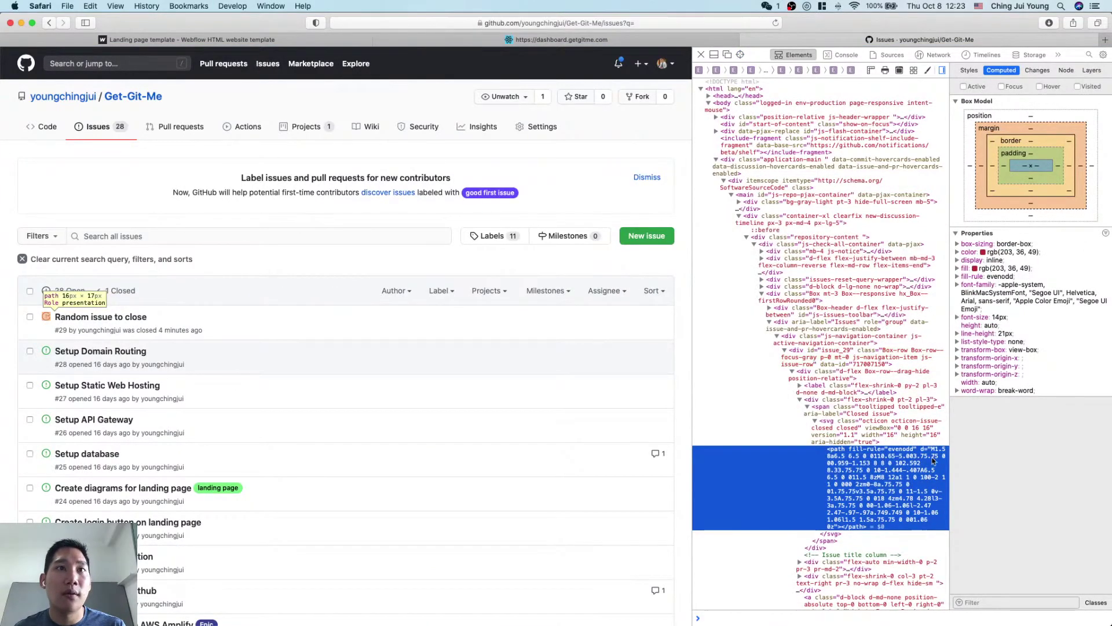
double_click(1008, 253)
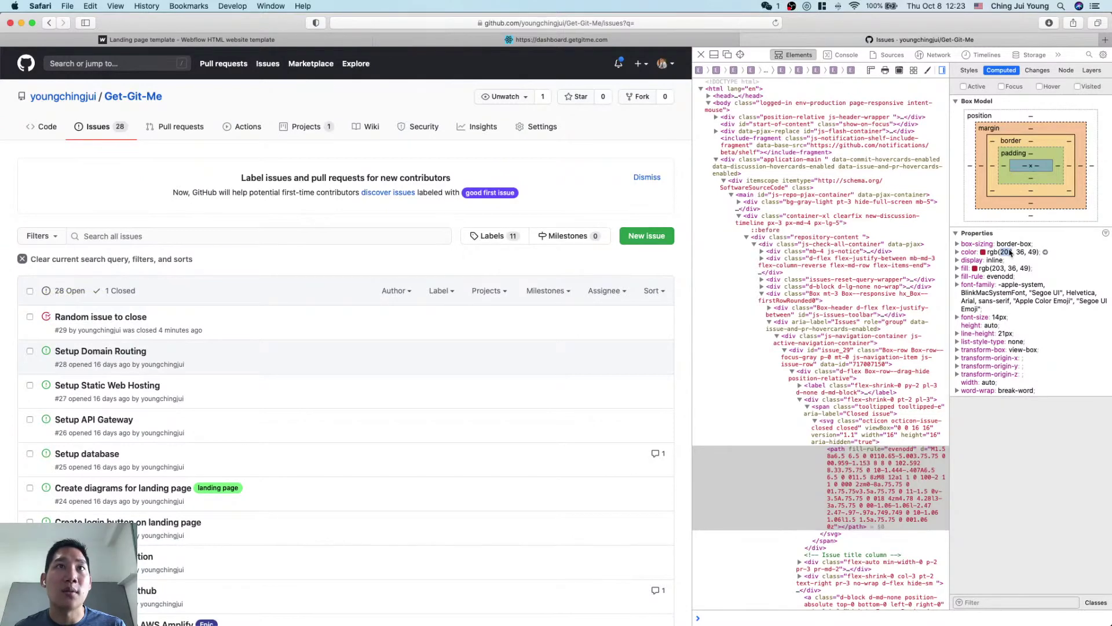
Step: Return to the Iconify icon browser in Sketch, rechecking the closed icon's RGB color in Safari's inspector
key(super+Tab)
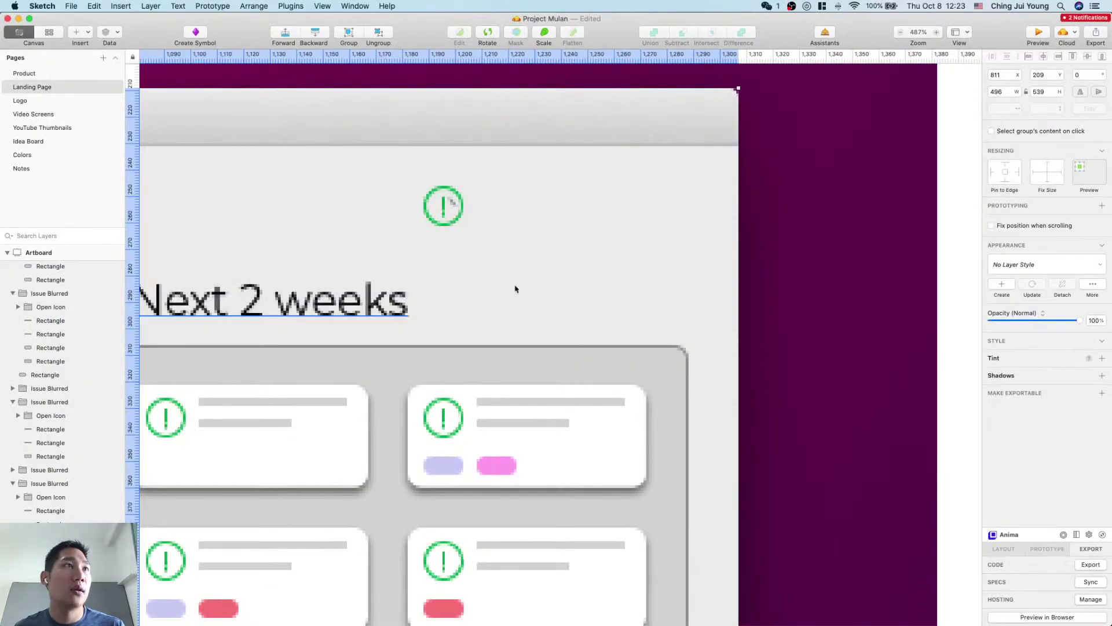
key(ctrl+Up)
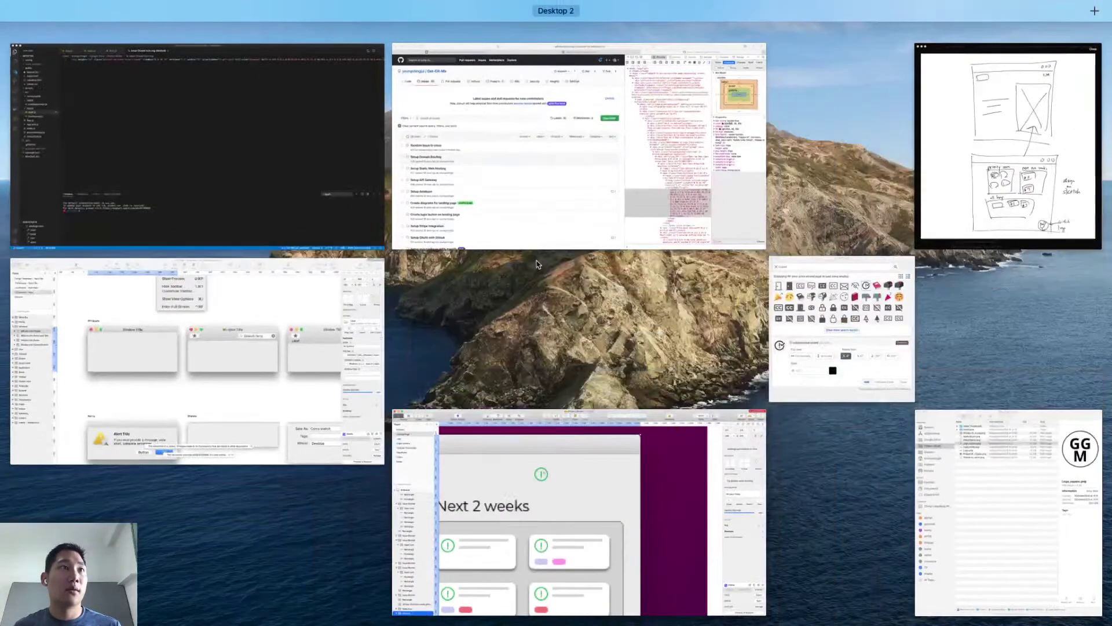
click(796, 368)
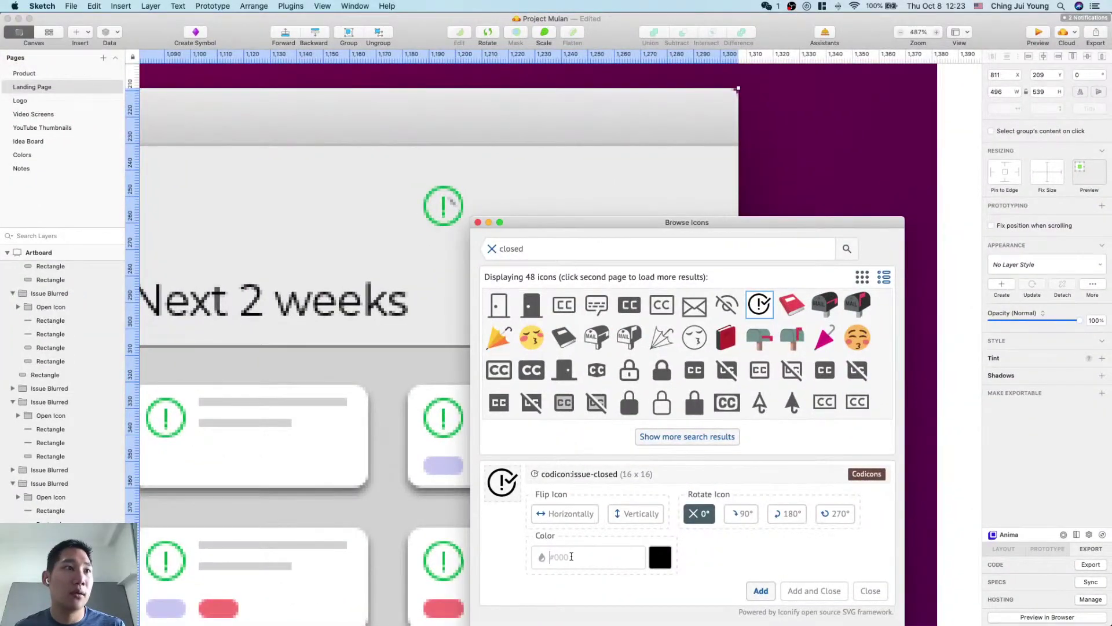
key(super+Tab)
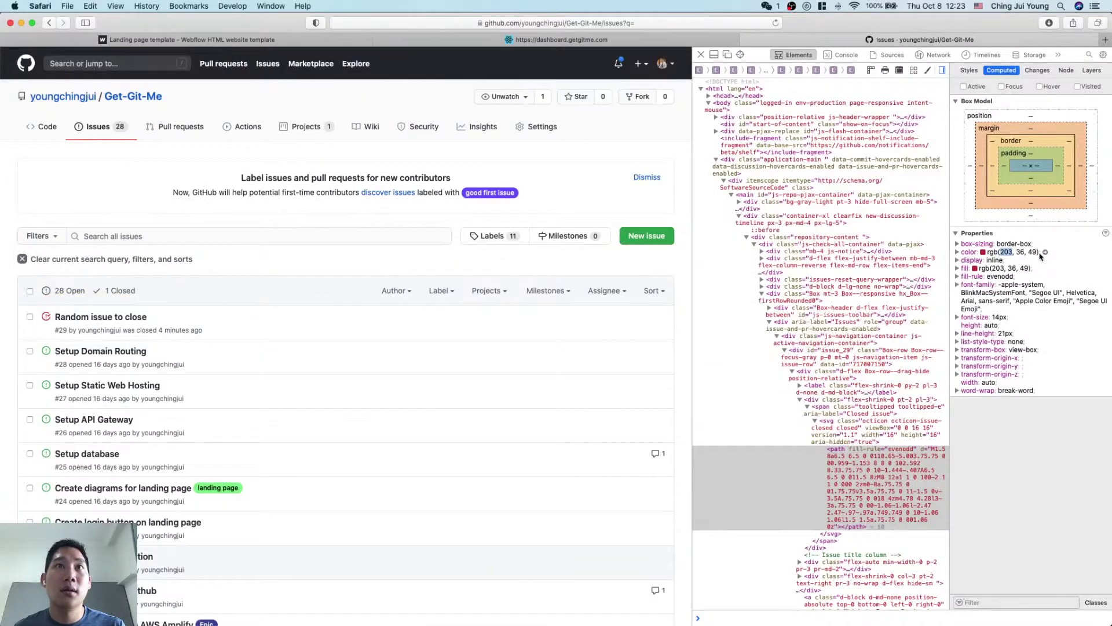
key(super+Tab)
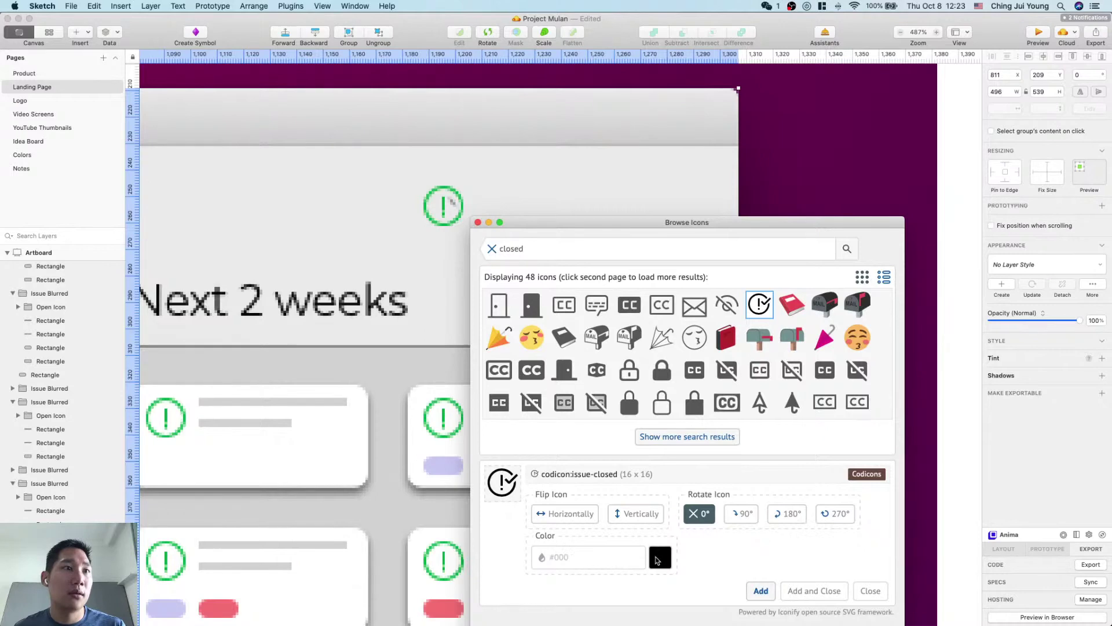
Step: Try entering 203 as the color of the issue-closed icon and clear the value again
click(622, 557)
text(203)
key(BackSpace)
key(BackSpace)
key(BackSpace)
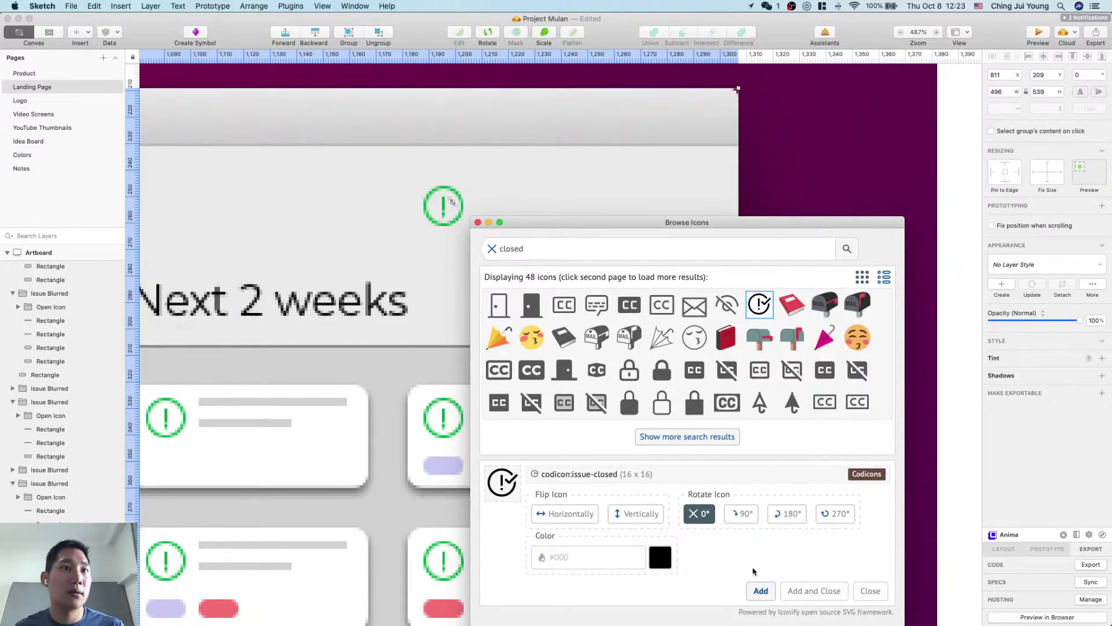
Step: Draw a temporary rectangle about 31 × 25 px in the mockup window, above the Next 2 weeks panel
key(Escape)
key(r)
drag(607, 225, 688, 291)
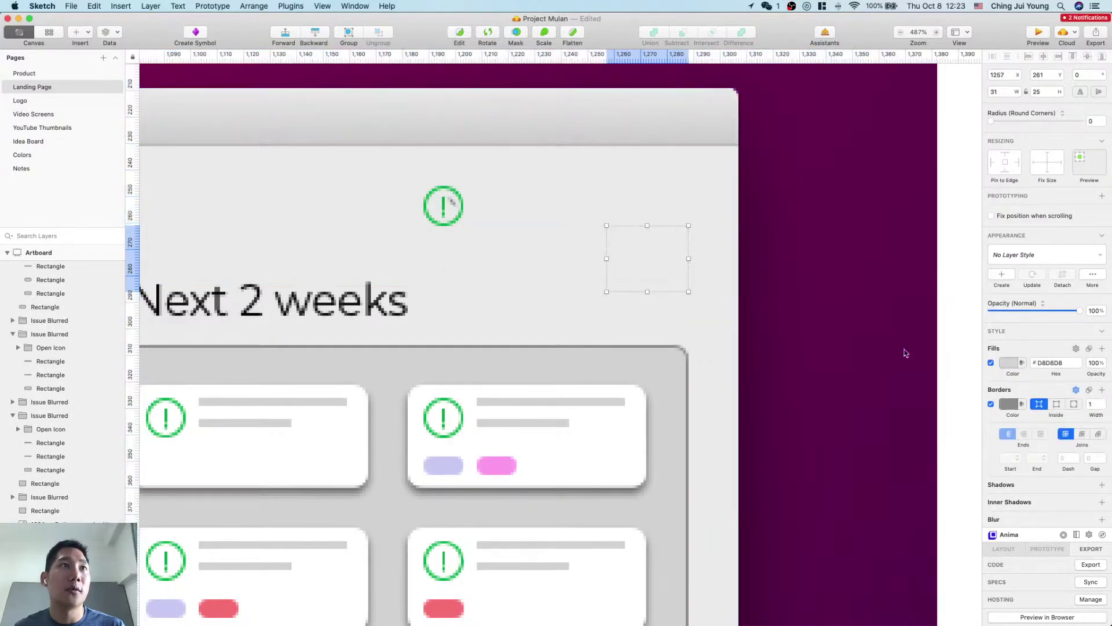
Step: Set the temporary rectangle's fill color to RGB 203, 36, 49, rechecking the source color in Safari
click(1010, 363)
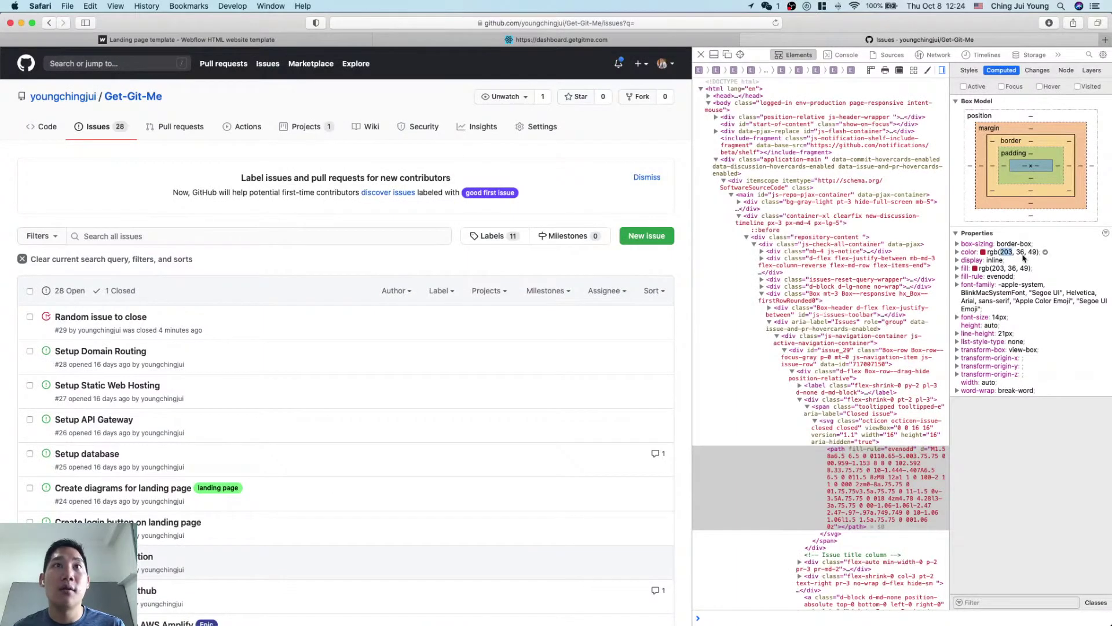
key(super+Tab)
key(Tab)
text(203)
key(Tab)
text(36)
key(Tab)
text(49)
key(Tab)
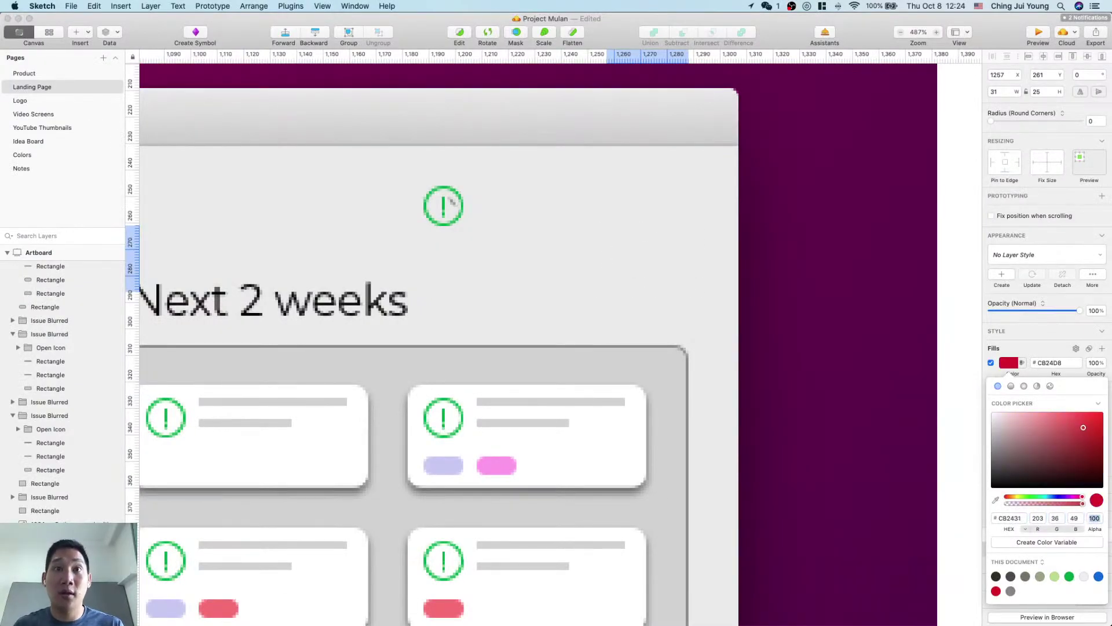
key(Tab)
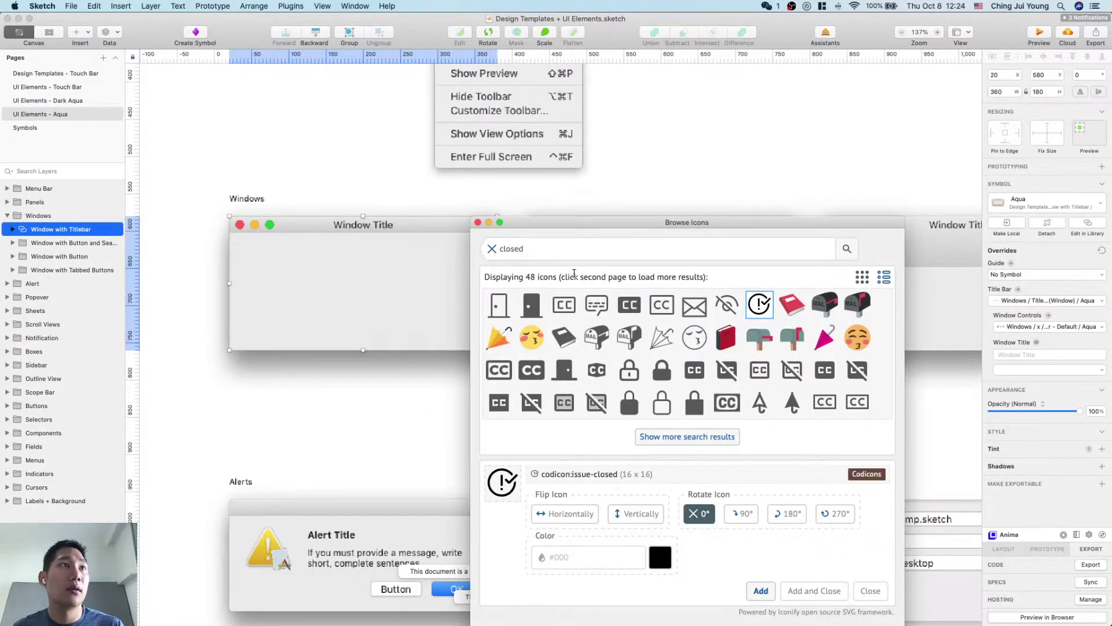
Step: Set the issue-closed icon's color to #CB2431 in the icon browser and add it to the Project Mulan document
text(#CB2431)
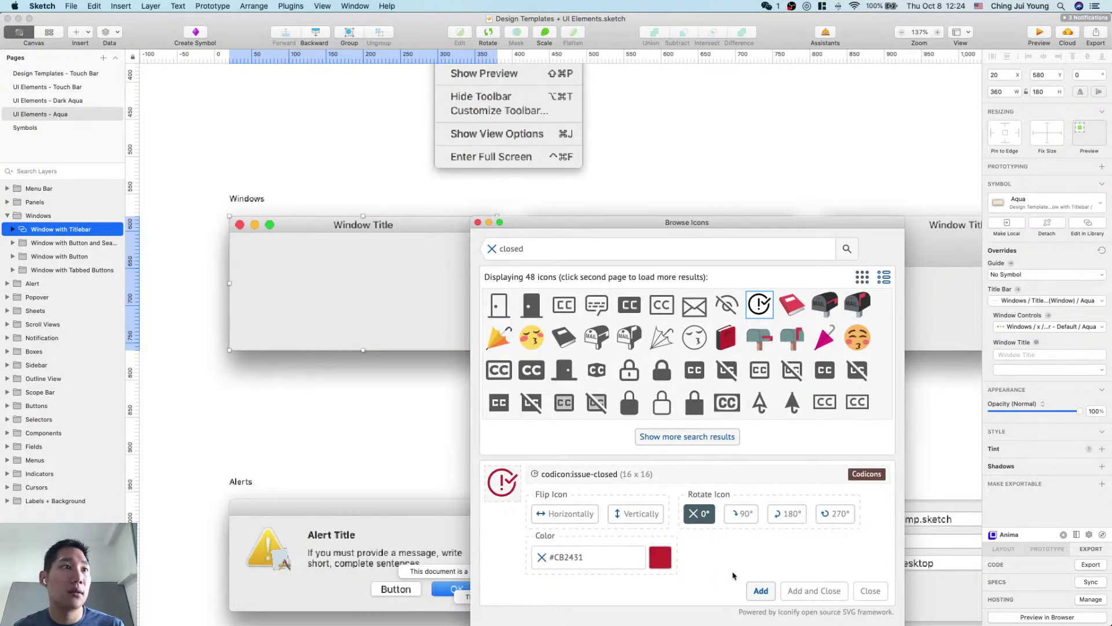
click(765, 594)
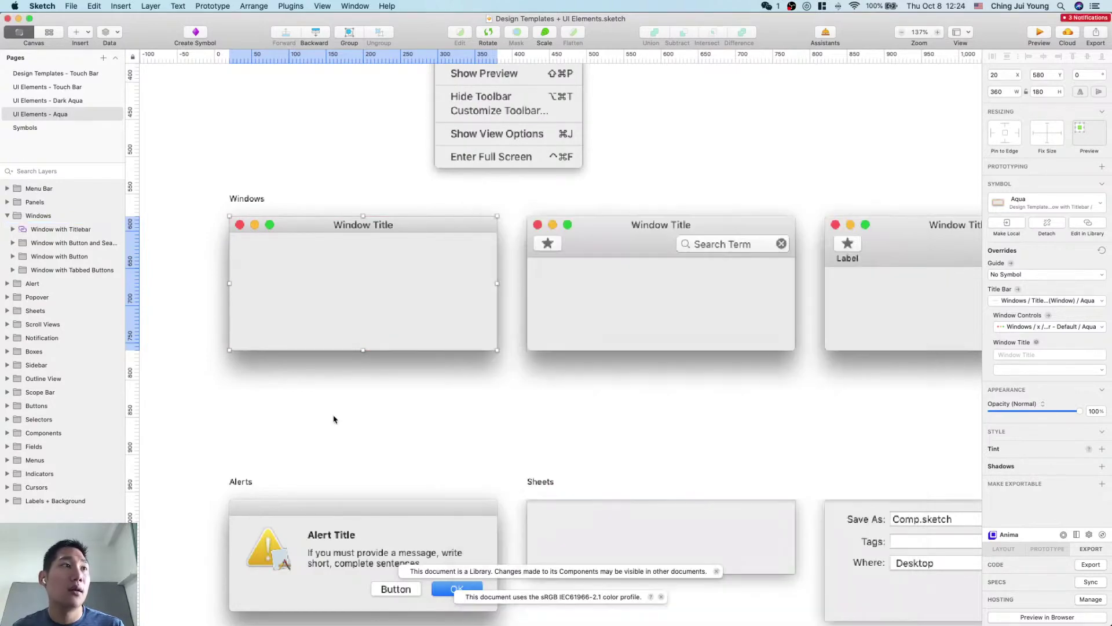
key(ctrl+Up)
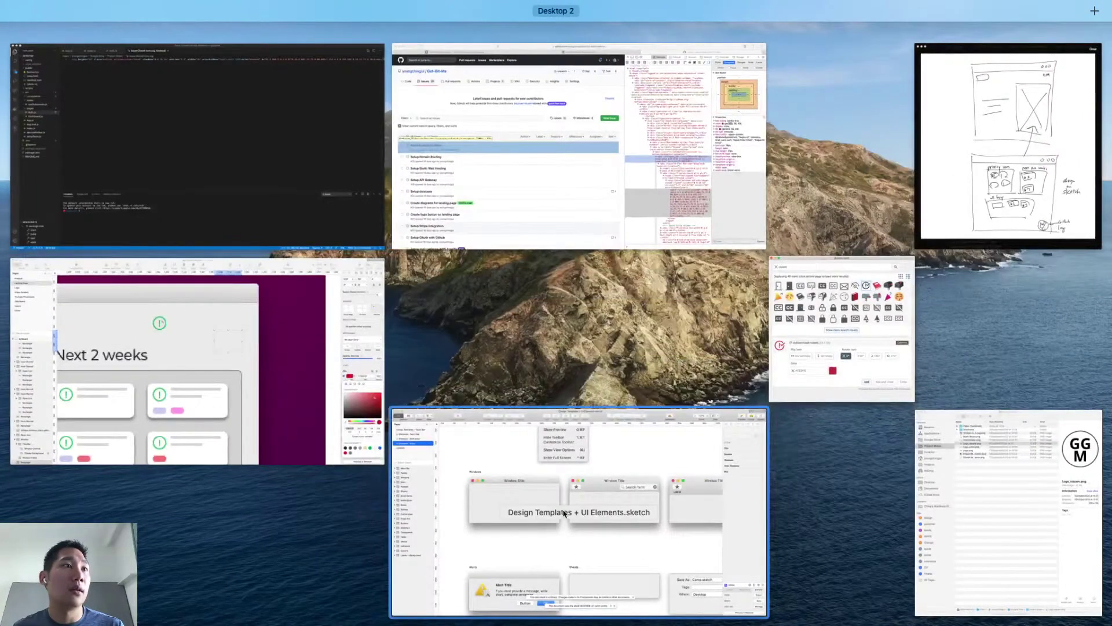
click(296, 412)
key(ctrl+Up)
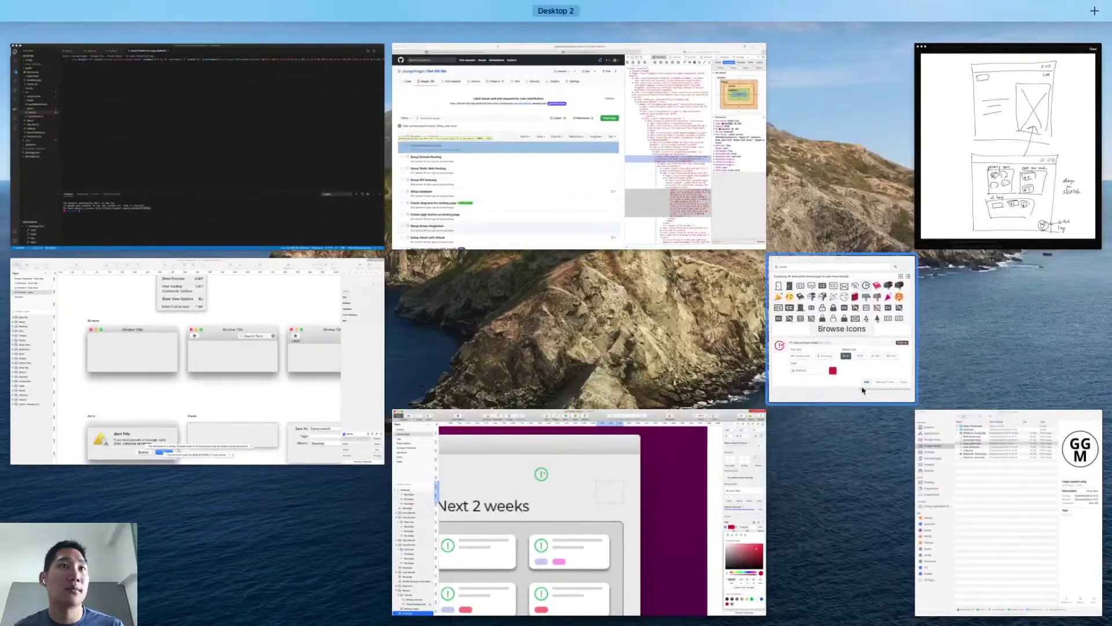
click(785, 363)
click(760, 590)
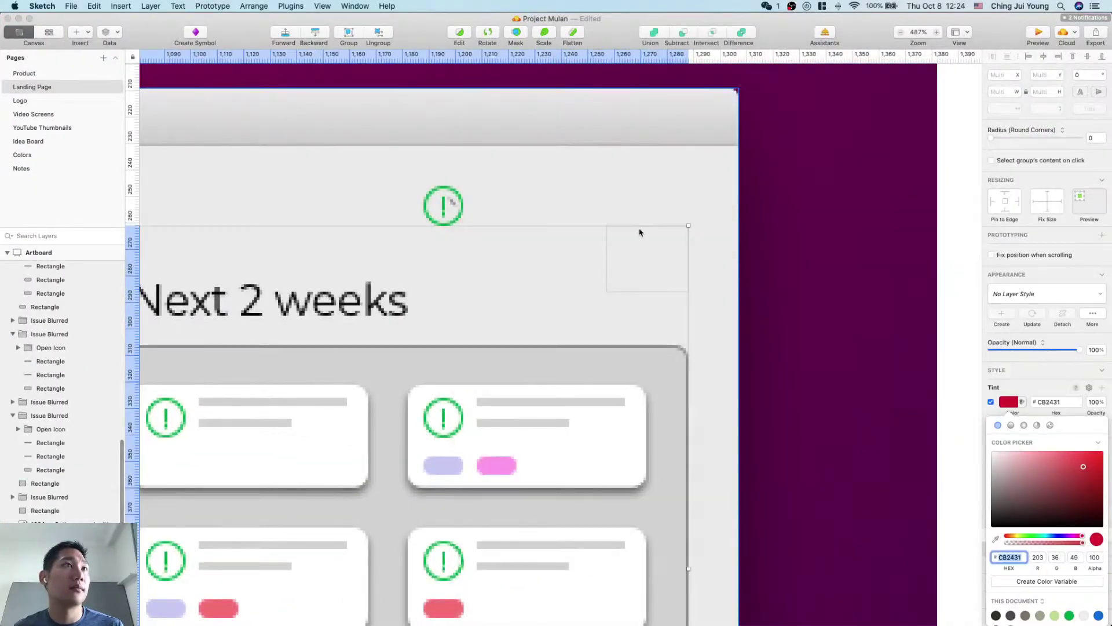
Step: Move the added red icon from the headline text into the mockup window, beside the Priority Issues heading
scroll(498, 353, down, 4)
scroll(499, 353, down, 2)
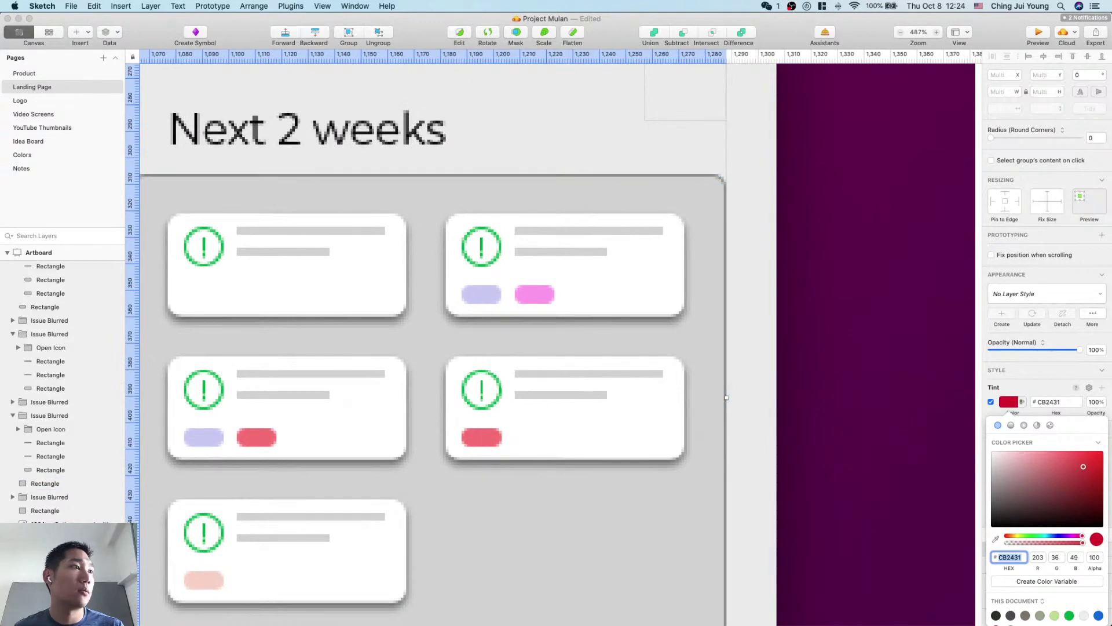
click(457, 406)
scroll(492, 416, down, 5)
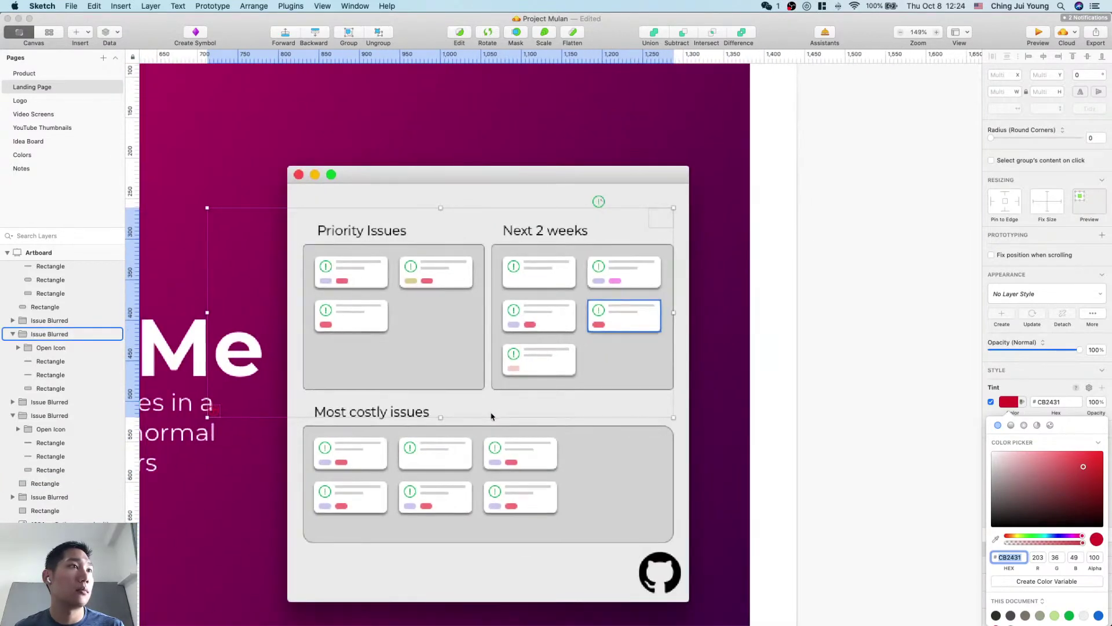
scroll(492, 415, down, 3)
scroll(492, 416, left, 3)
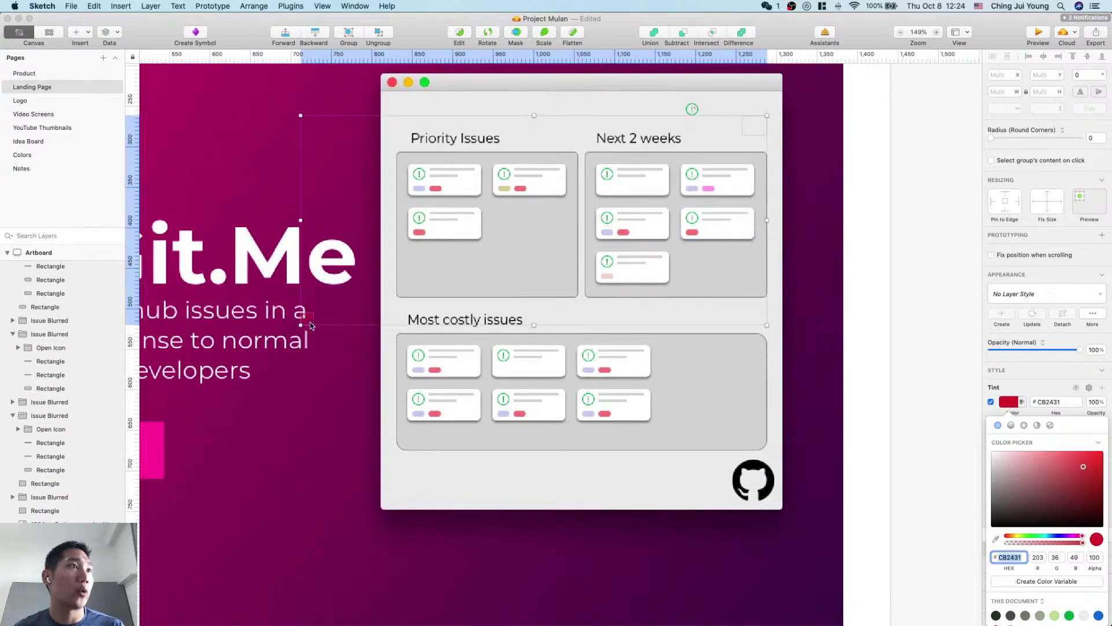
drag(312, 326, 536, 135)
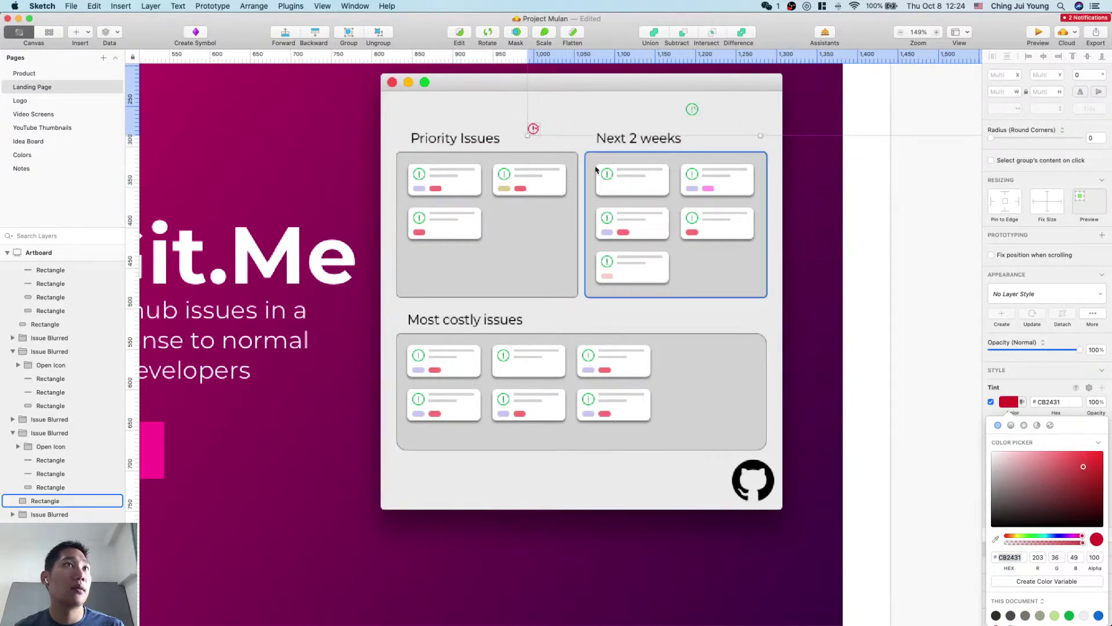
Step: Delete the temporary color rectangle outside the mockup window
scroll(597, 169, up, 5)
scroll(596, 170, right, 3)
click(939, 129)
click(913, 189)
click(876, 139)
key(BackSpace)
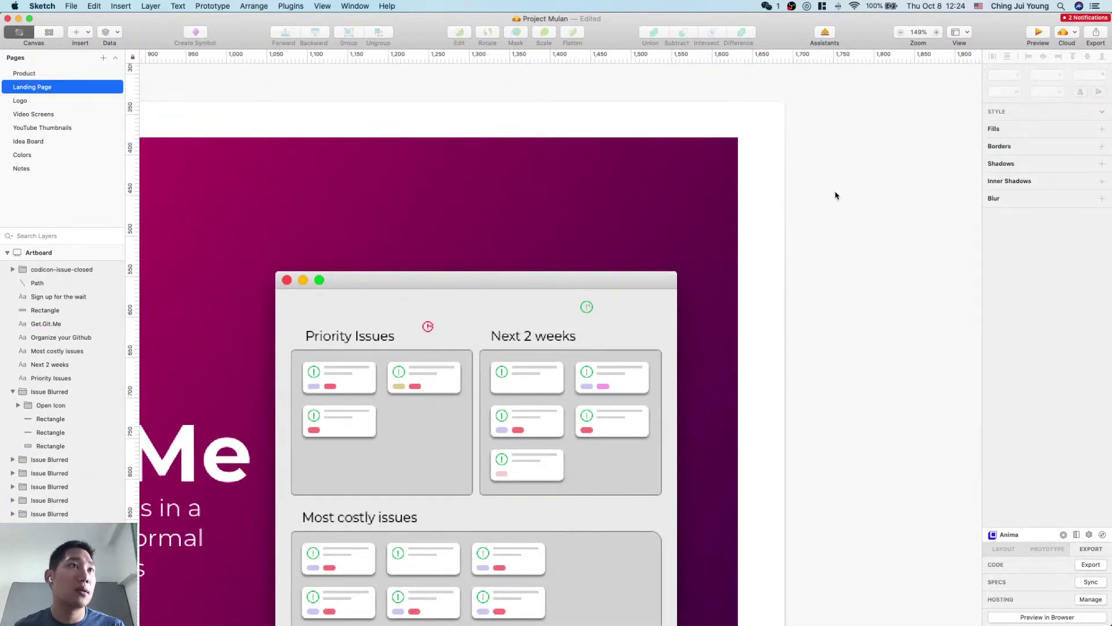
Step: Delete the stray green icon and its small leftover path above the Next 2 weeks heading
click(587, 307)
key(BackSpace)
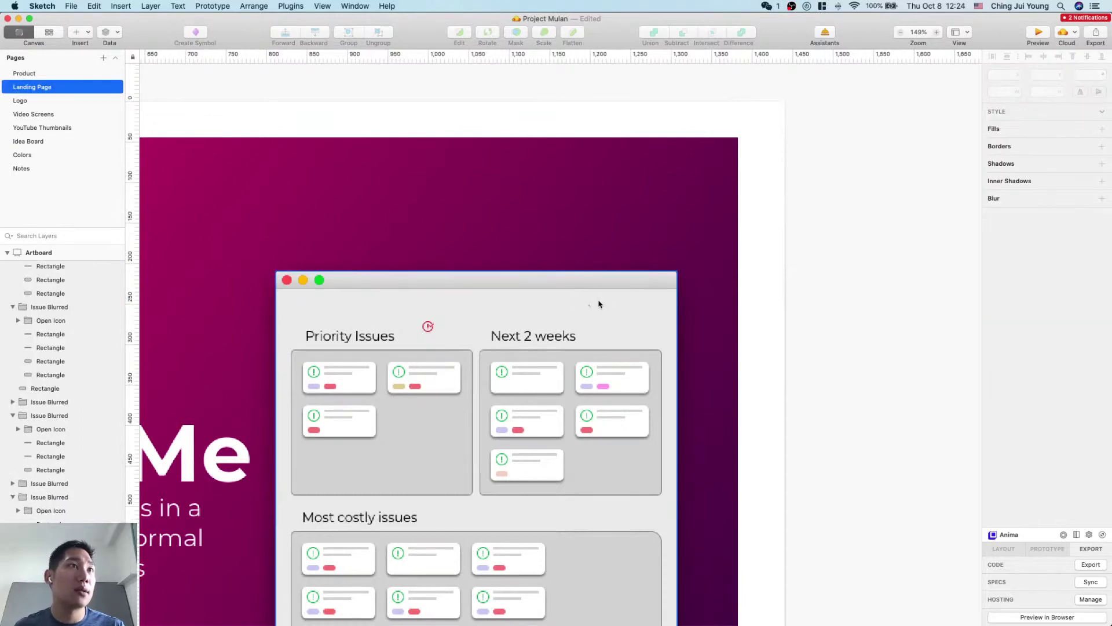
click(585, 304)
key(Escape)
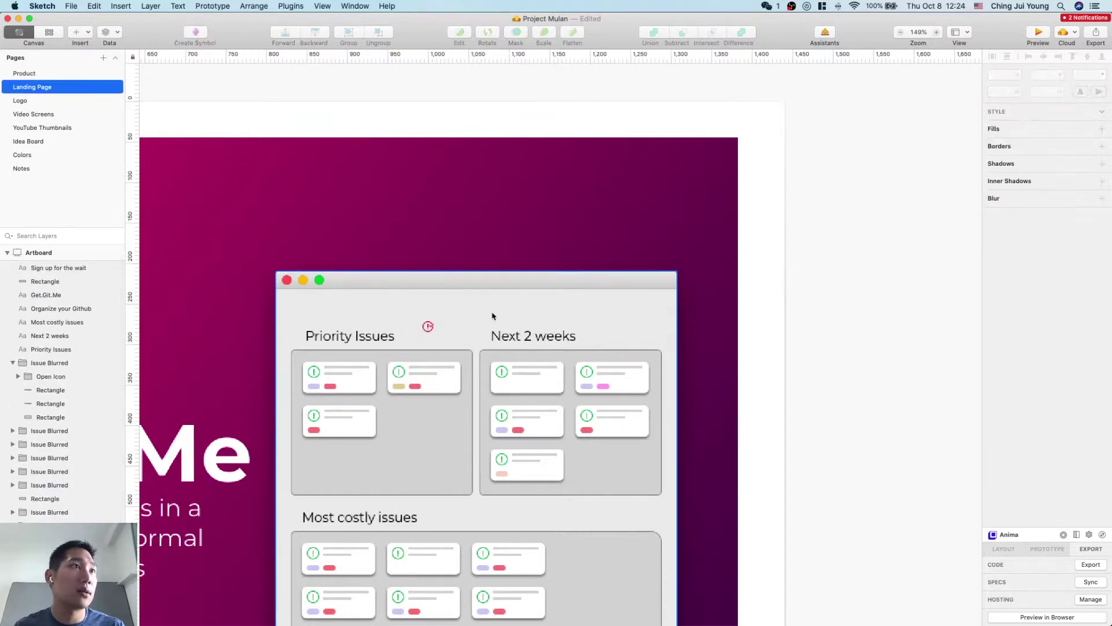
Step: Move the red closed icon over the green icon on the second card in the first row of Most costly issues
click(428, 328)
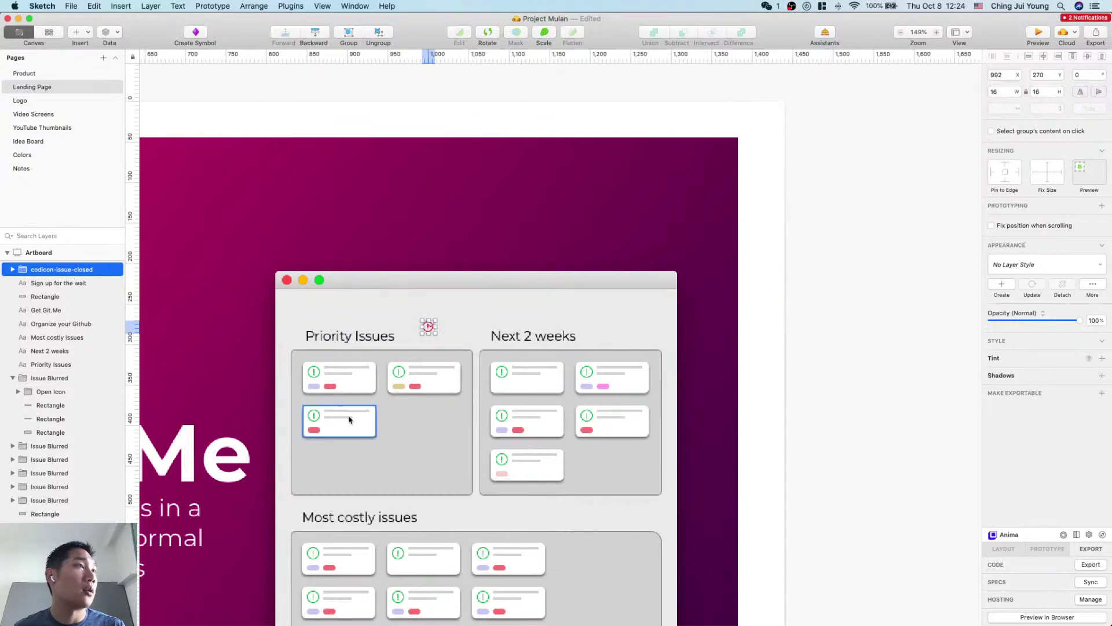
scroll(348, 422, up, 5)
scroll(424, 331, down, 1)
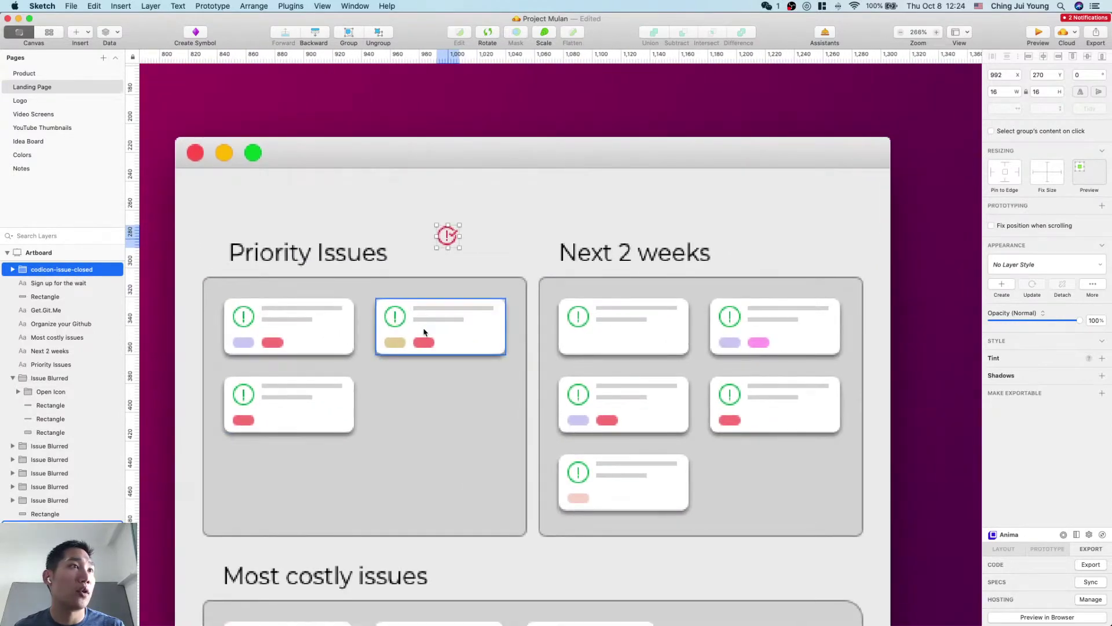
scroll(424, 331, down, 5)
scroll(423, 332, up, 4)
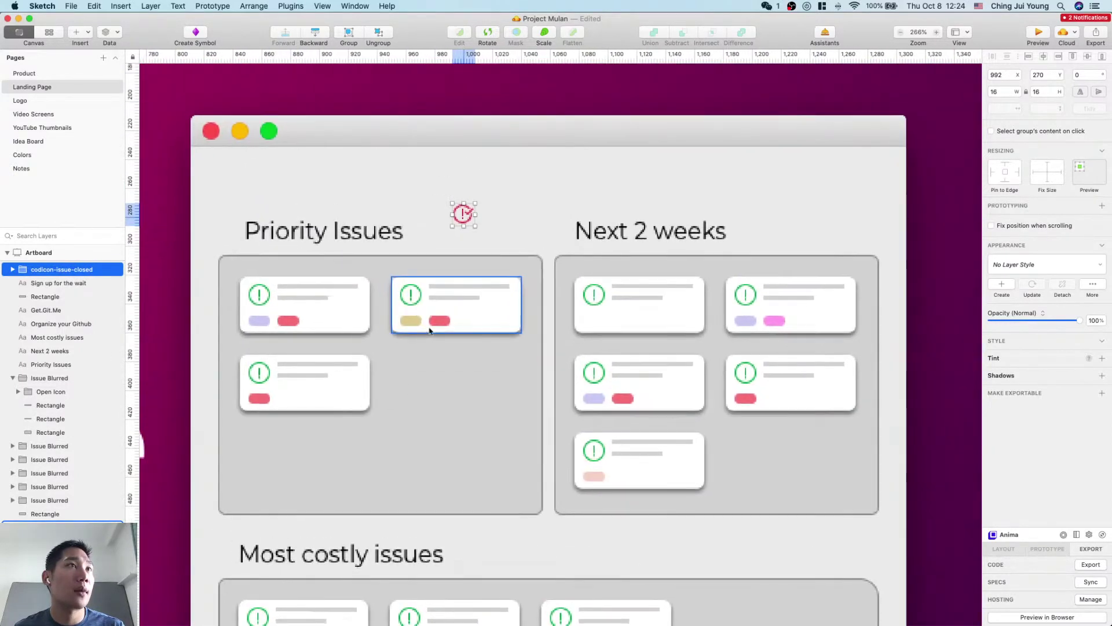
drag(465, 224, 295, 410)
scroll(307, 400, down, 5)
drag(325, 213, 429, 428)
Step: Try a proportional width of 5 for the red closed icon
click(997, 91)
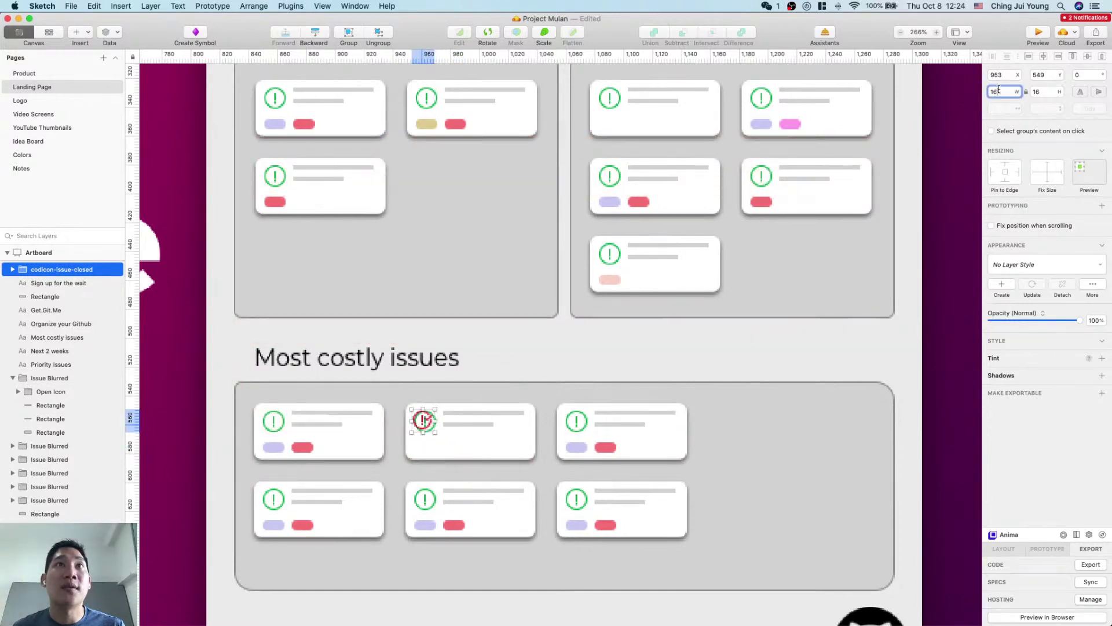
key(BackSpace)
key(BackSpace)
text(5)
key(Tab)
key(Tab)
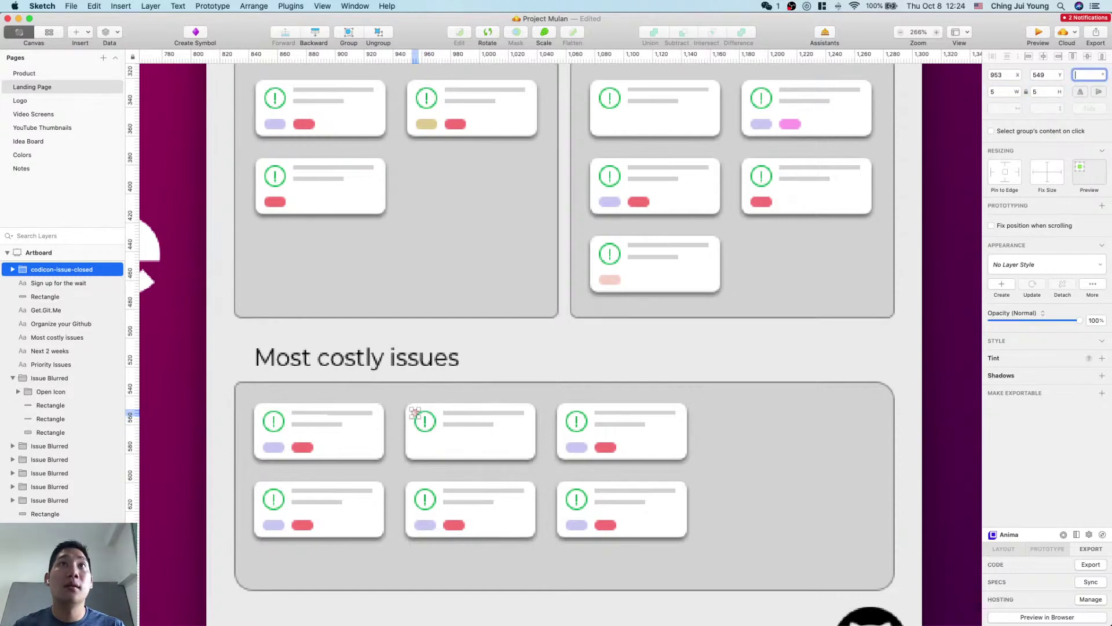
Step: Set the red closed icon's width to 15 with its proportions locked
key(Escape)
click(1003, 93)
text(15)
key(Tab)
key(Tab)
key(Escape)
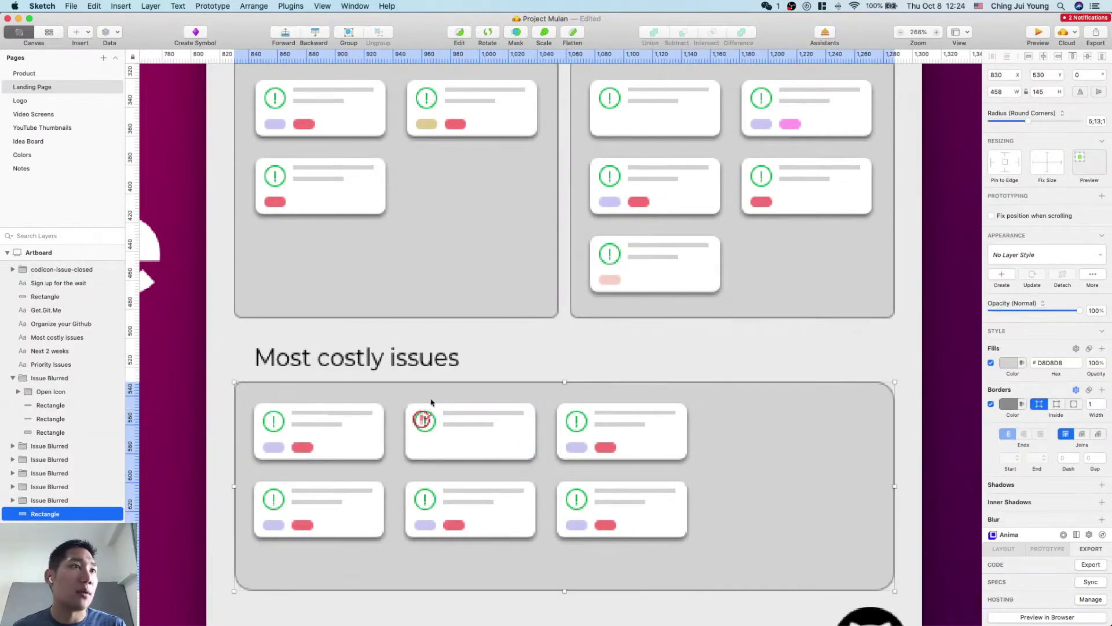
Step: Check the closed icon's path element in Safari's inspector, return to the Sketch document and close the icon browser
key(super+Tab)
click(877, 469)
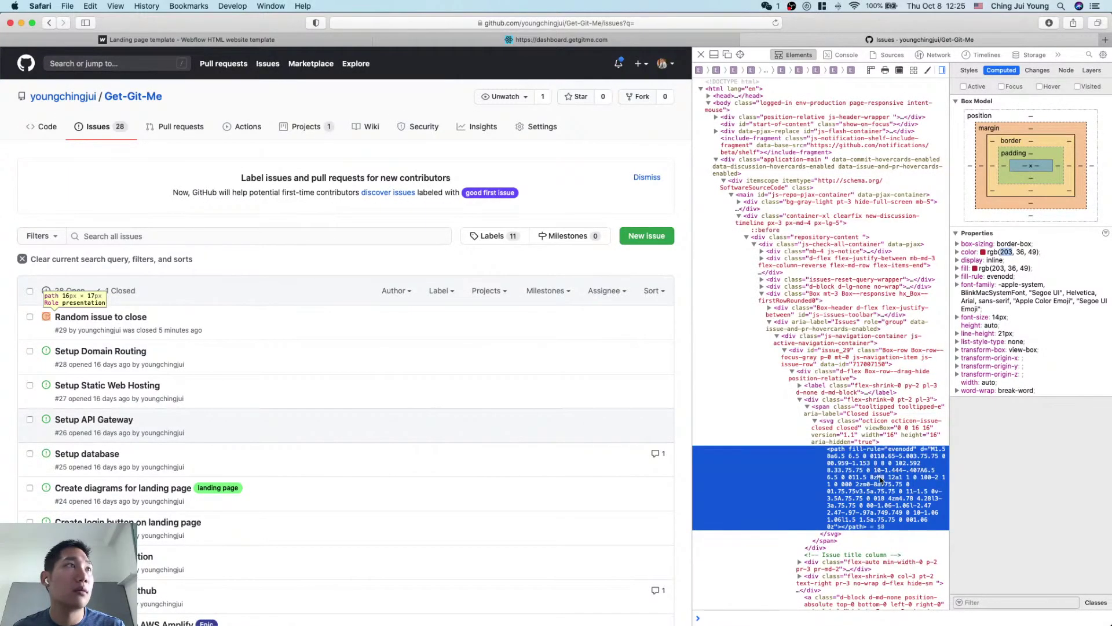
key(super+Tab)
key(ctrl+Up)
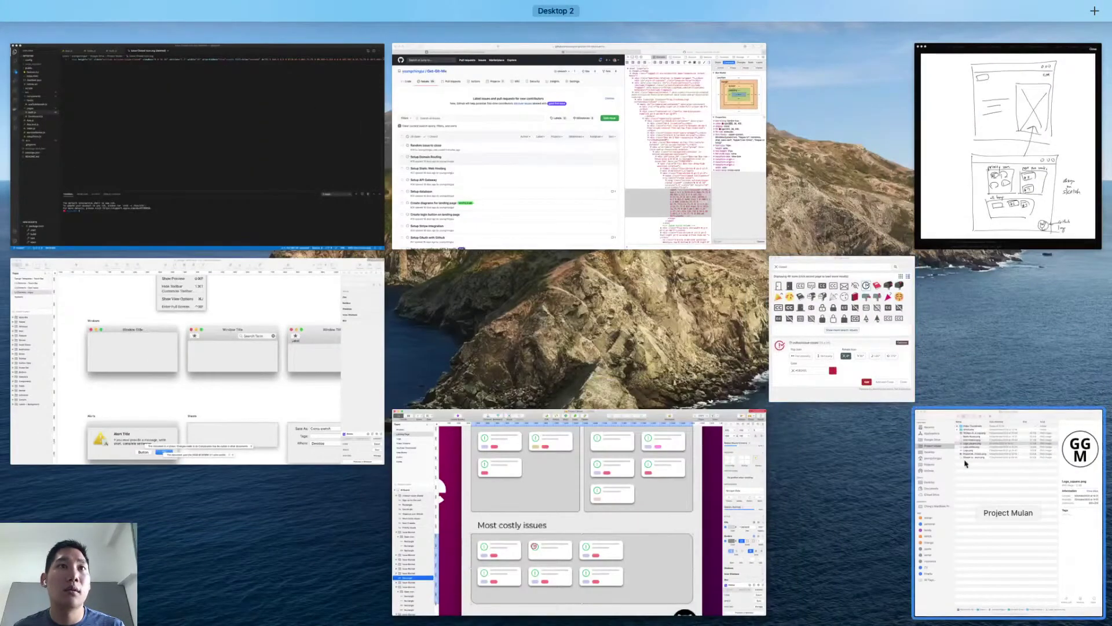
click(762, 530)
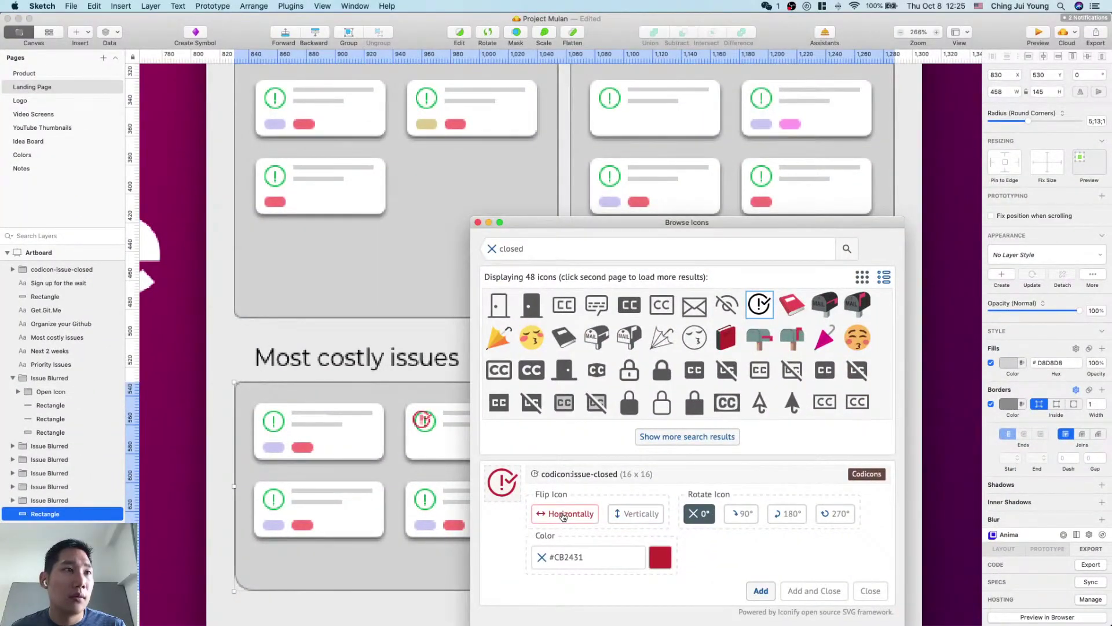
click(478, 222)
Step: Move the red closed icon beside the Most costly issues heading and expand its codicon-issue-closed group and nested Icon group
click(427, 424)
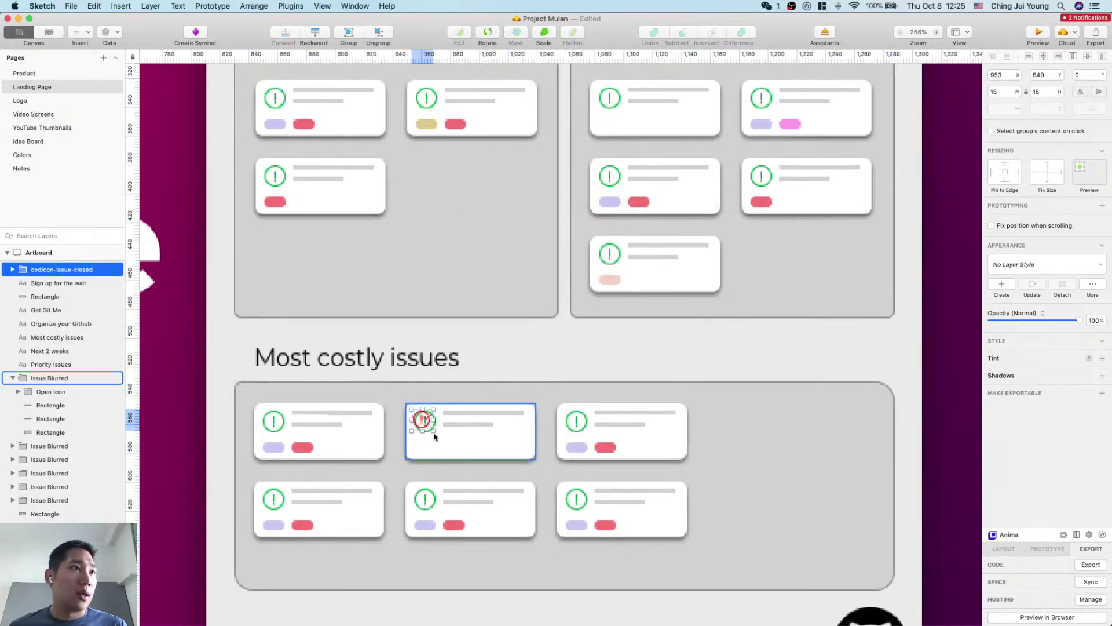
drag(428, 425, 514, 352)
click(13, 270)
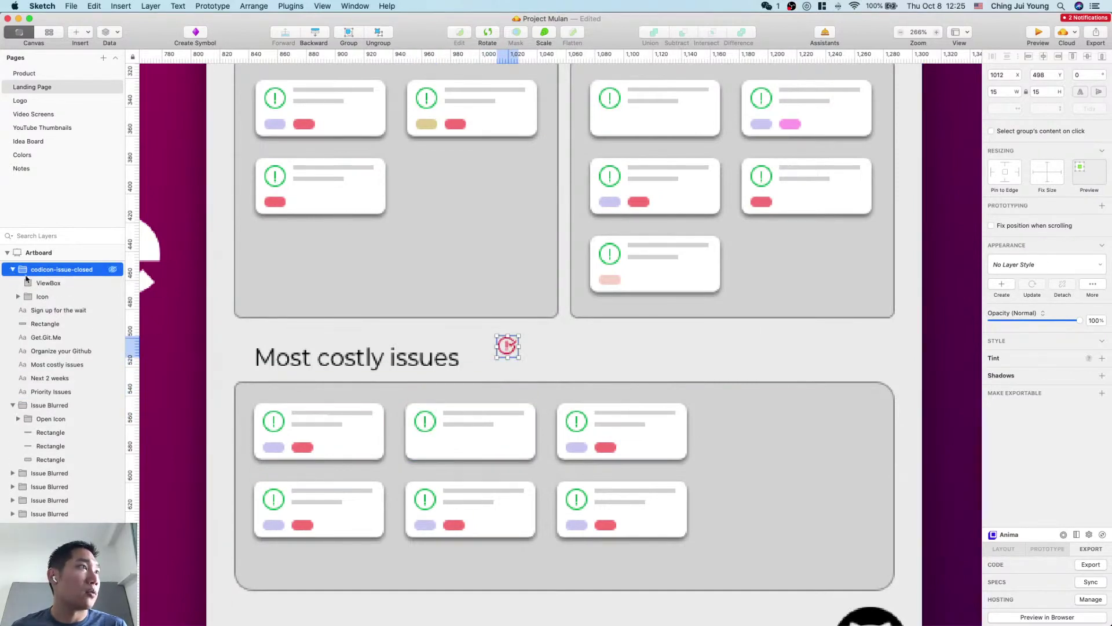
click(35, 283)
click(33, 298)
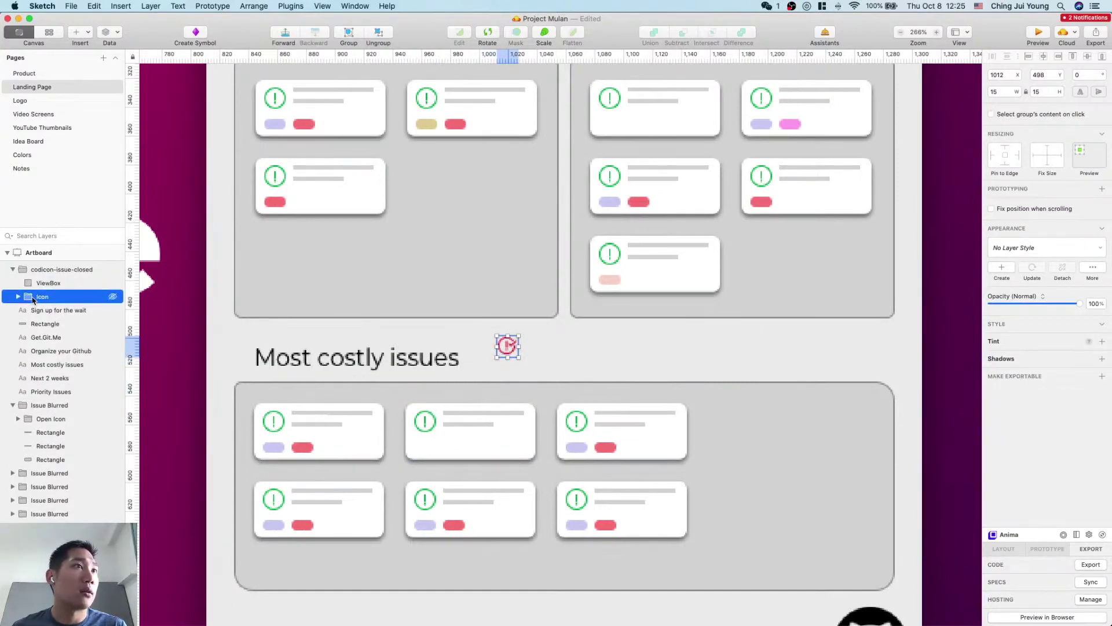
click(18, 297)
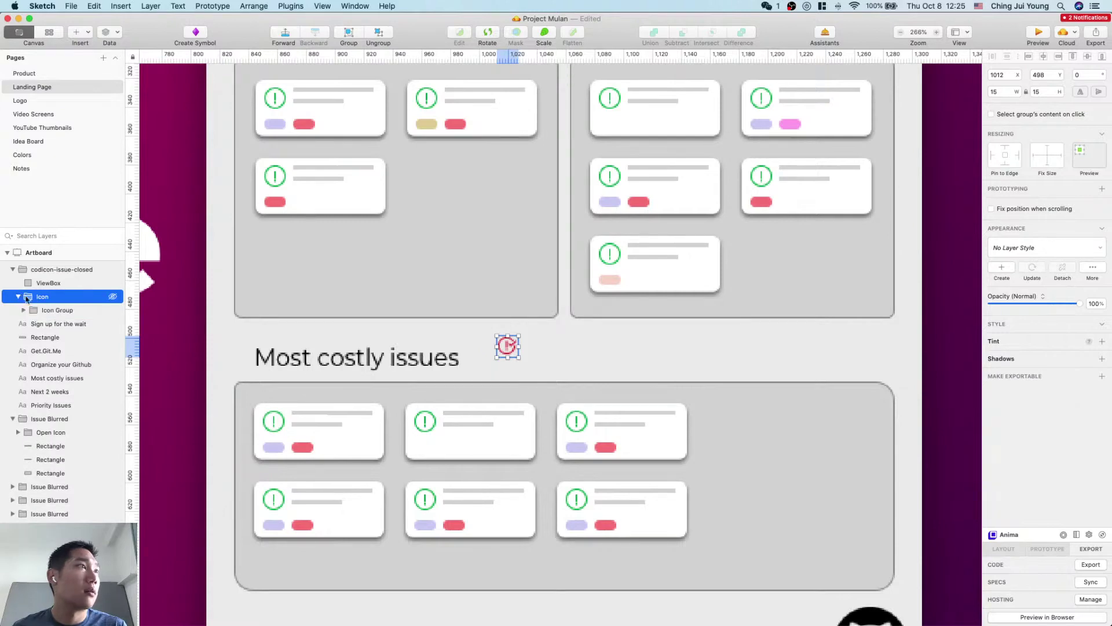
Step: Ungroup the nested Icon group so Icon Group sits directly inside codicon-issue-closed
click(51, 311)
click(57, 296)
click(56, 310)
click(59, 298)
key(super+shift+g)
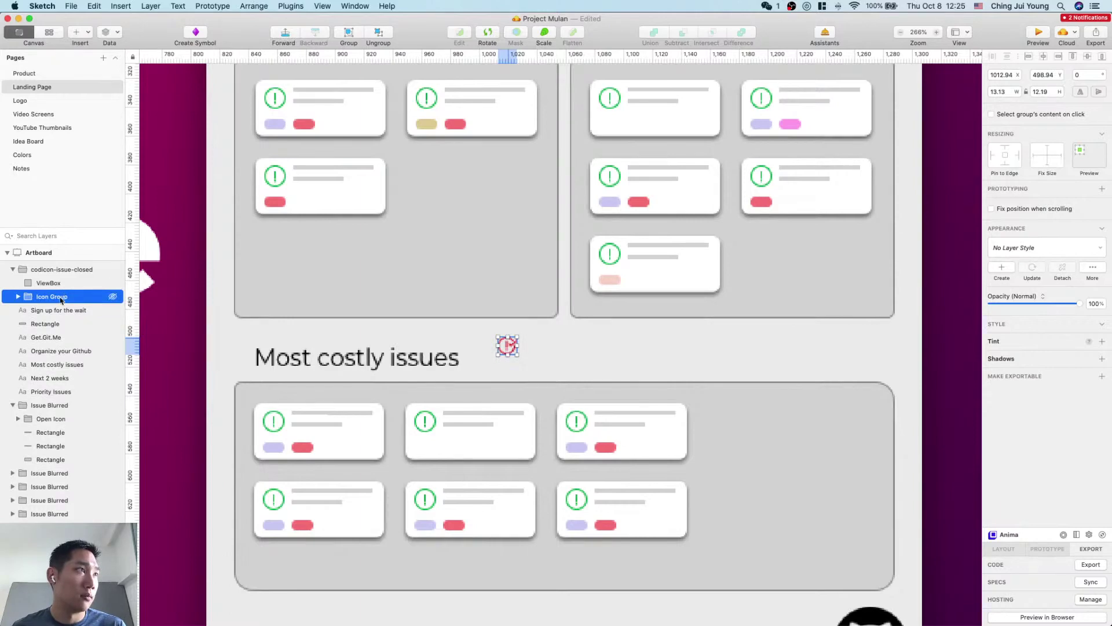
Step: Ungroup codicon-issue-closed and delete its ViewBox layer
click(62, 282)
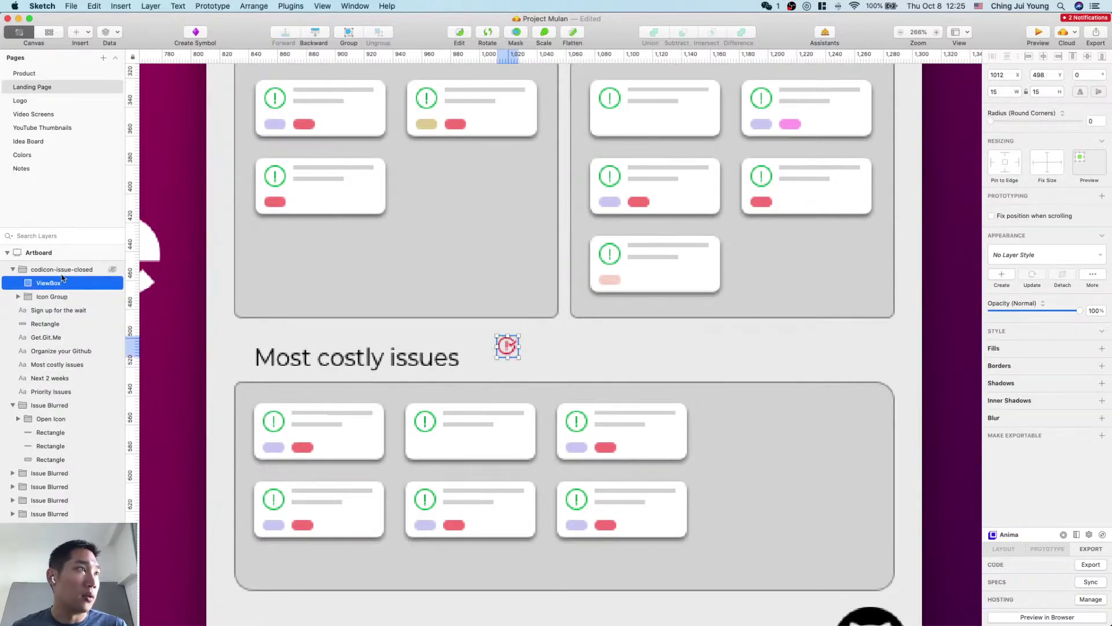
click(61, 269)
key(super+shift+g)
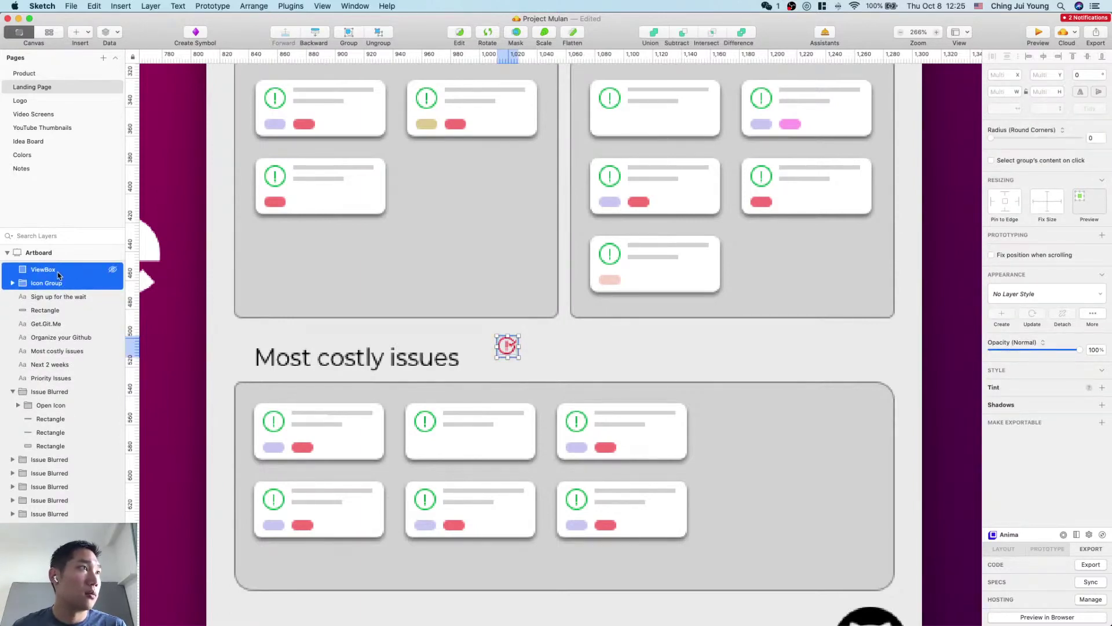
click(58, 273)
key(Delete)
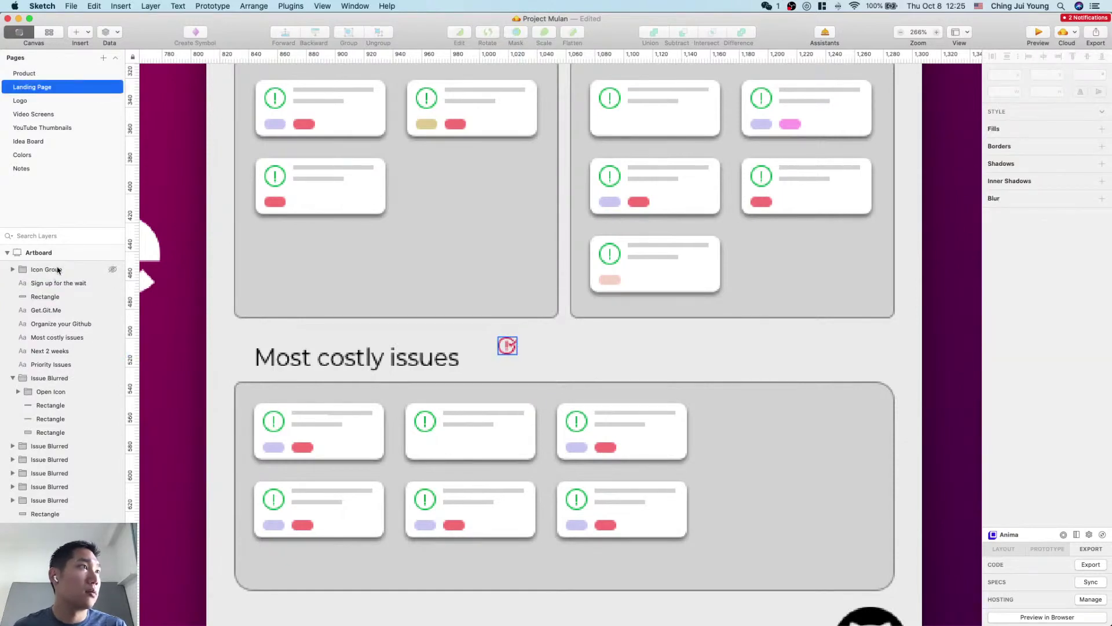
Step: Ungroup the remaining Icon Group and expand Icon Shape to list its individual paths
click(59, 269)
click(12, 270)
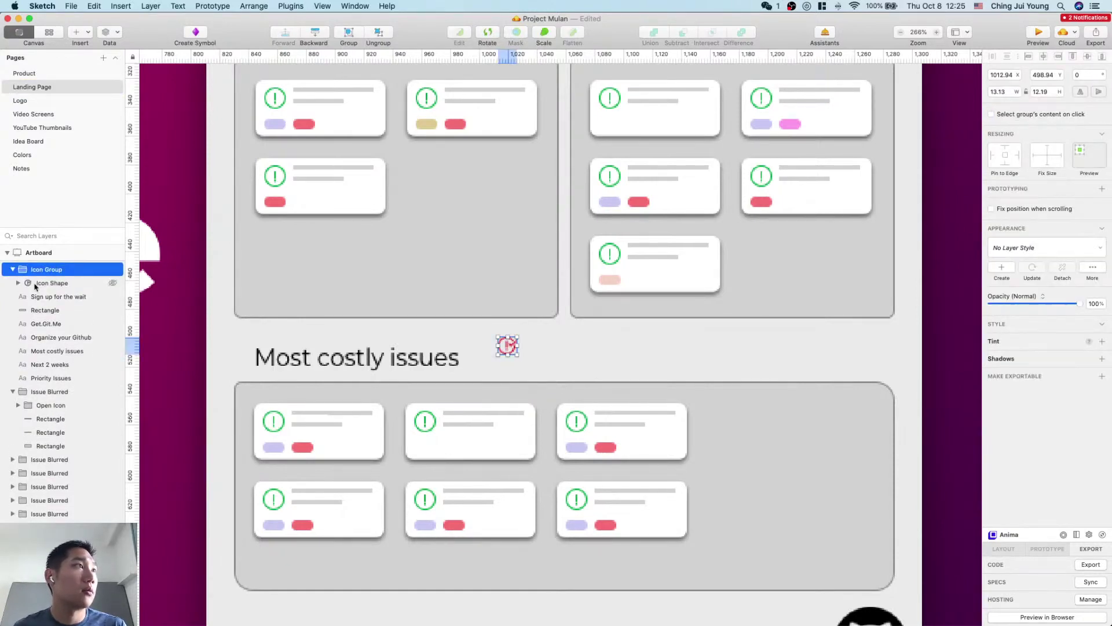
click(44, 284)
click(48, 270)
key(super+shift+g)
click(13, 270)
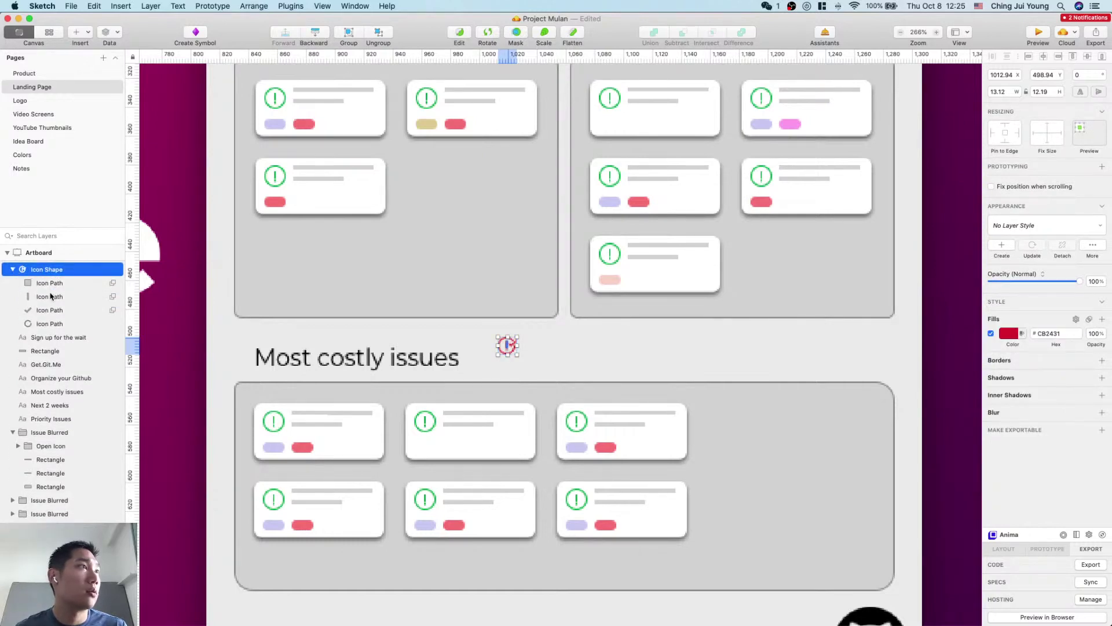
Step: Collapse the red Icon Shape layer and rename it Closed Issue
click(12, 270)
click(57, 337)
super+click(44, 270)
double_click(46, 270)
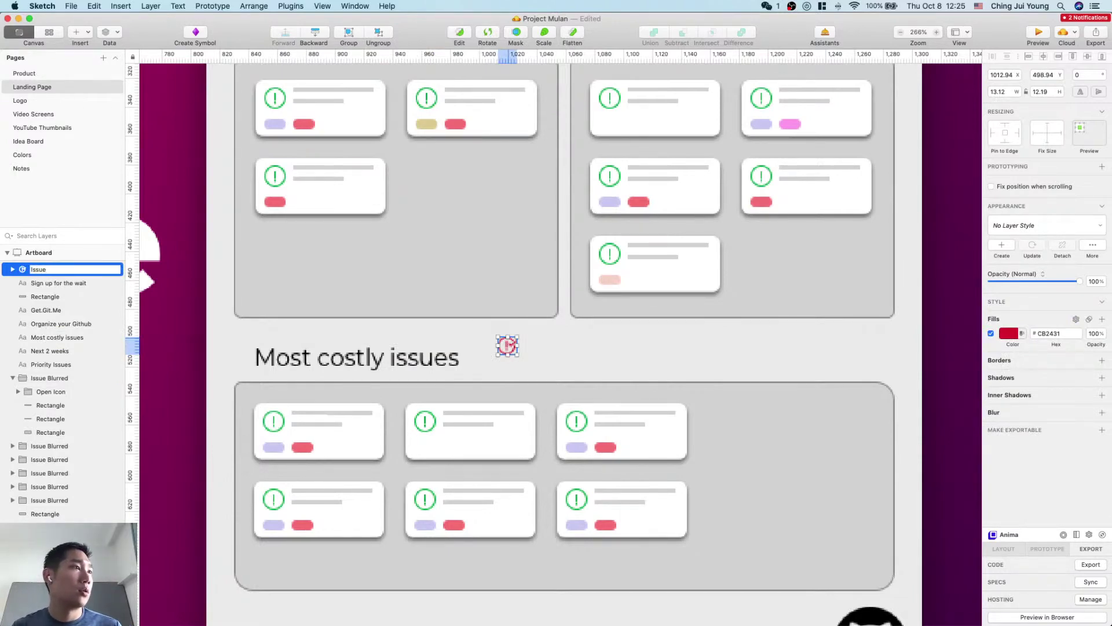
double_click(274, 422)
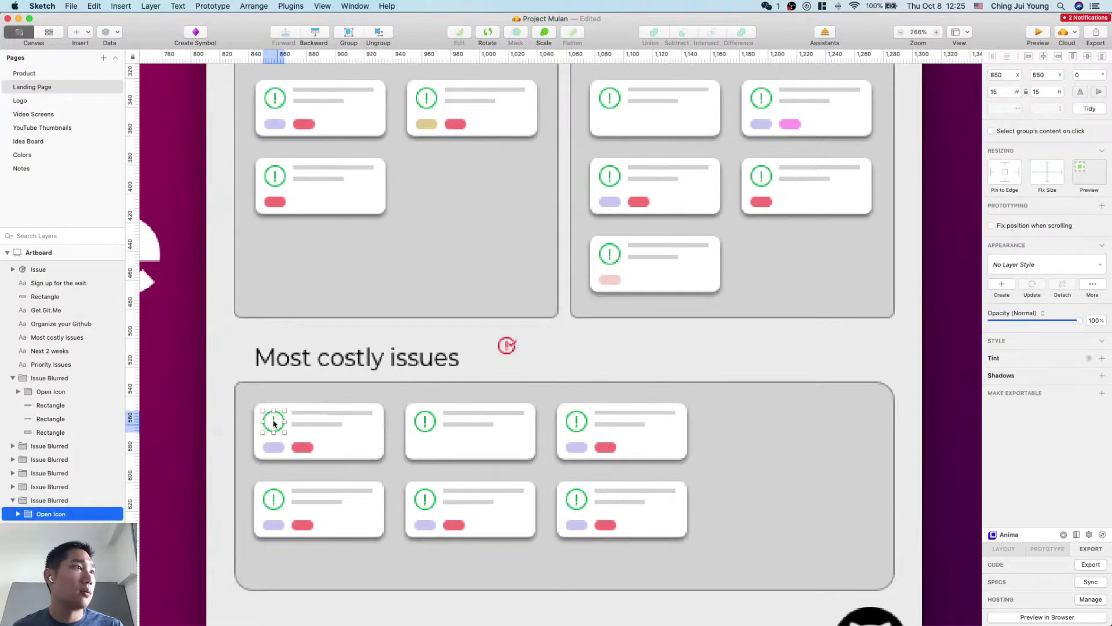
click(507, 345)
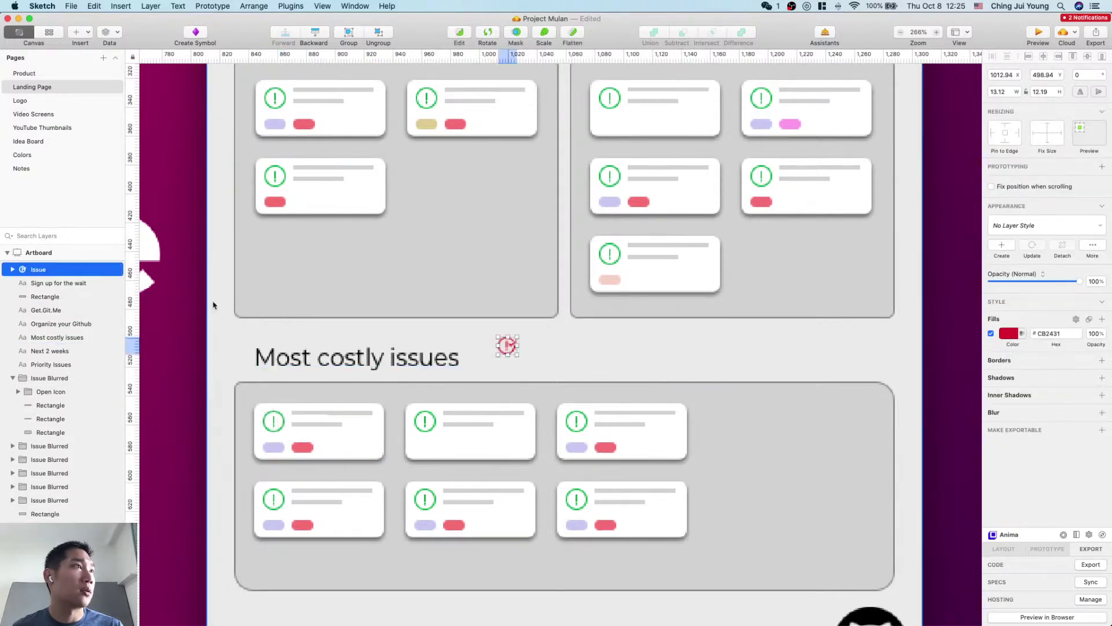
double_click(51, 269)
key(Return)
click(624, 349)
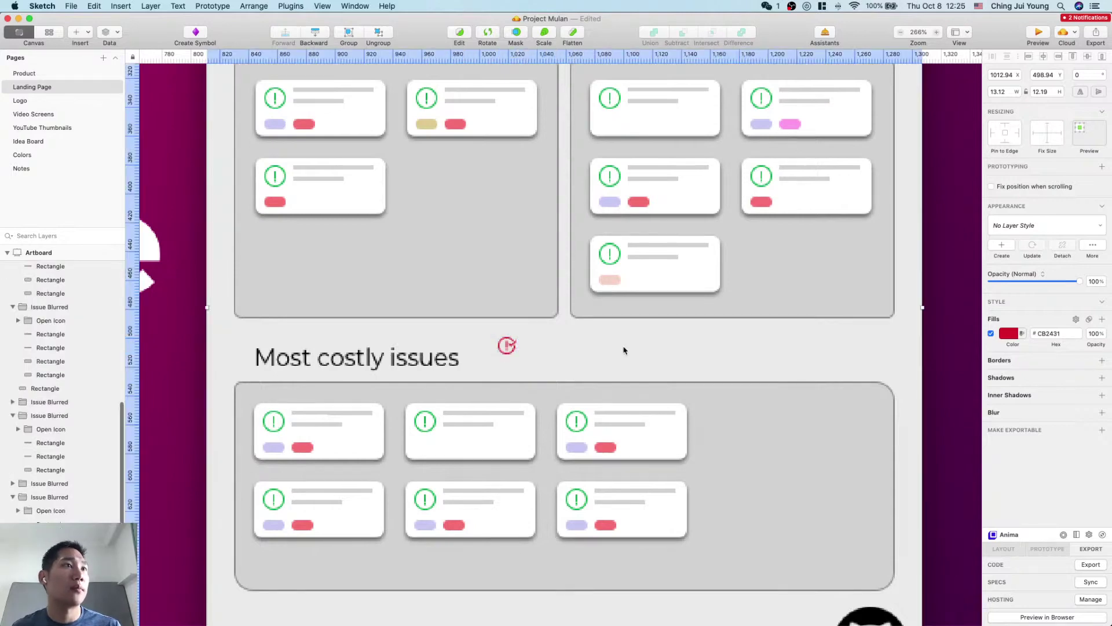
Step: Set the Closed Issue icon's width and height to 15
click(508, 346)
click(1000, 93)
key(Return)
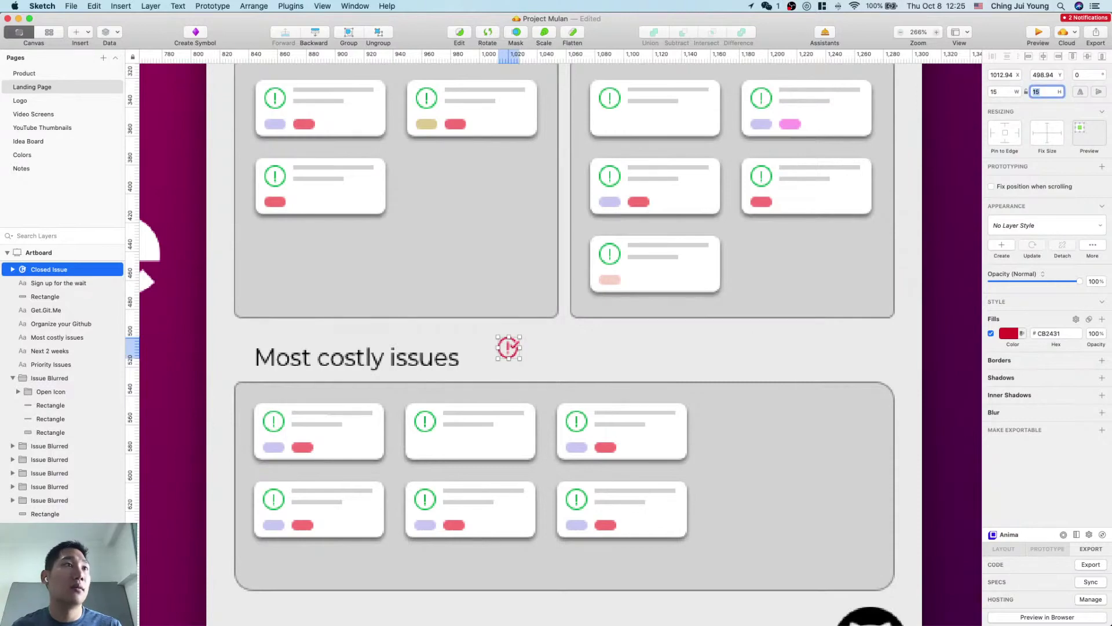
click(548, 351)
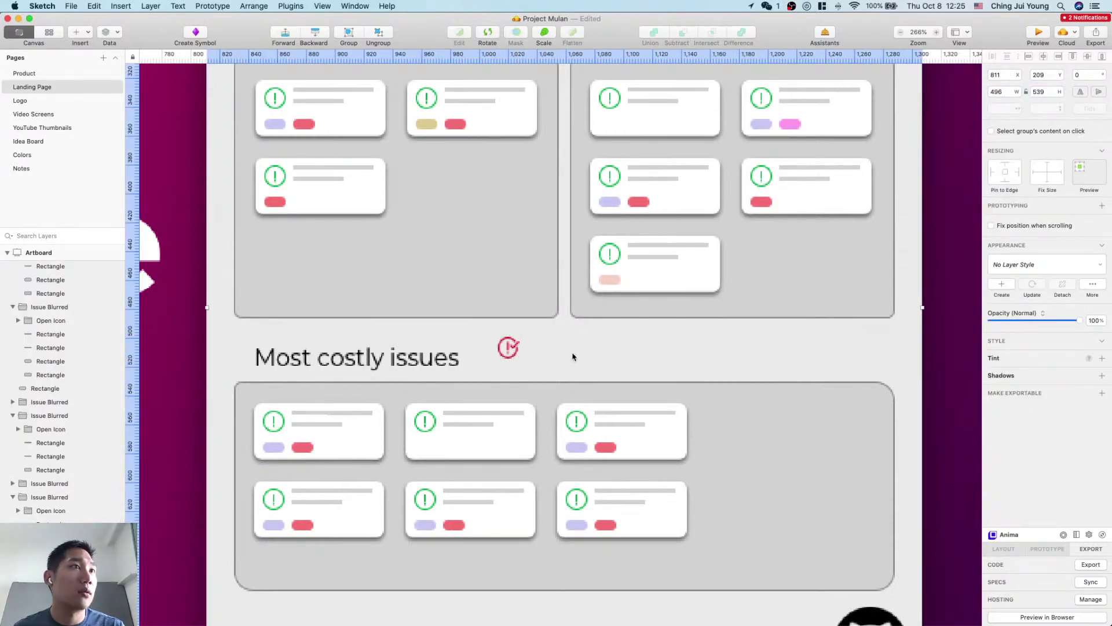
Step: Set the Closed Issue icon's width to 16 and move it over the open icon on the upper-middle Most costly issues card
click(510, 348)
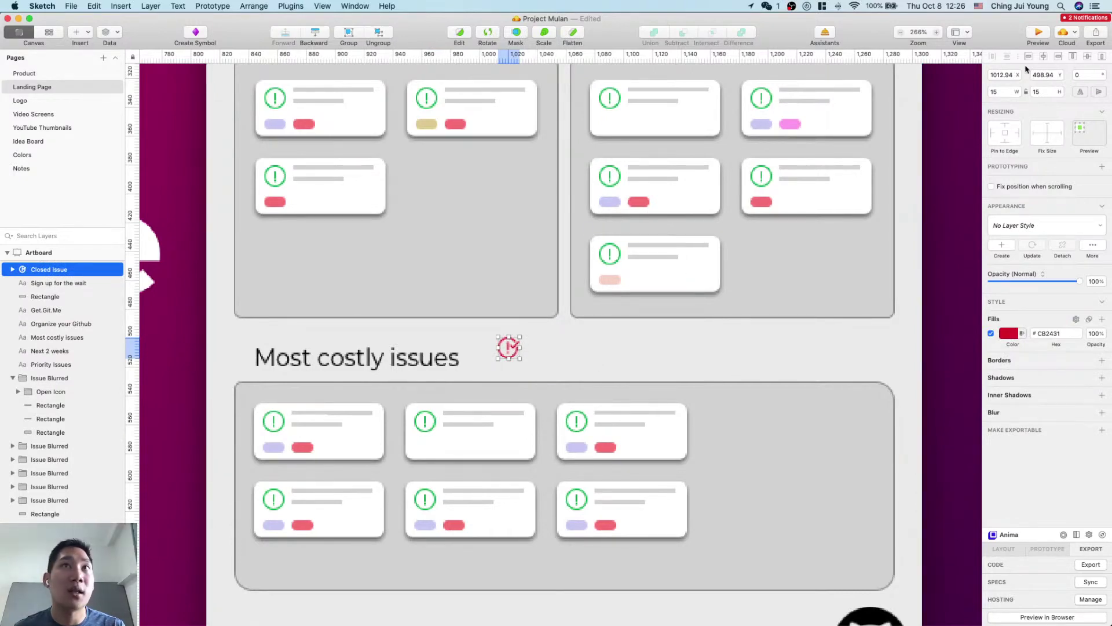
key(BackSpace)
text(6)
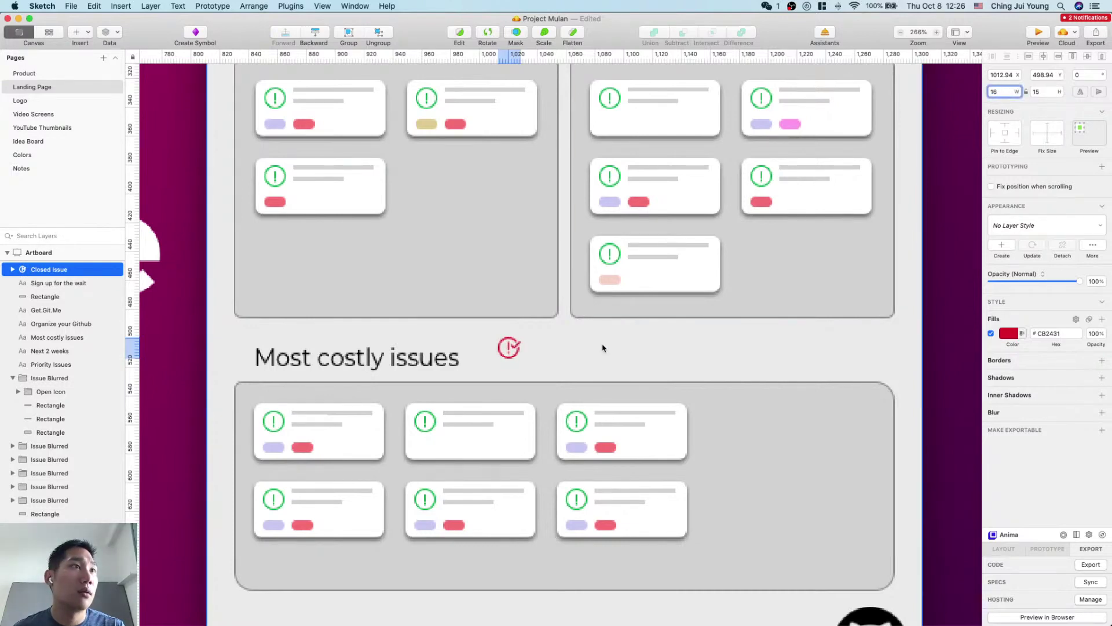
click(529, 352)
drag(519, 354, 437, 427)
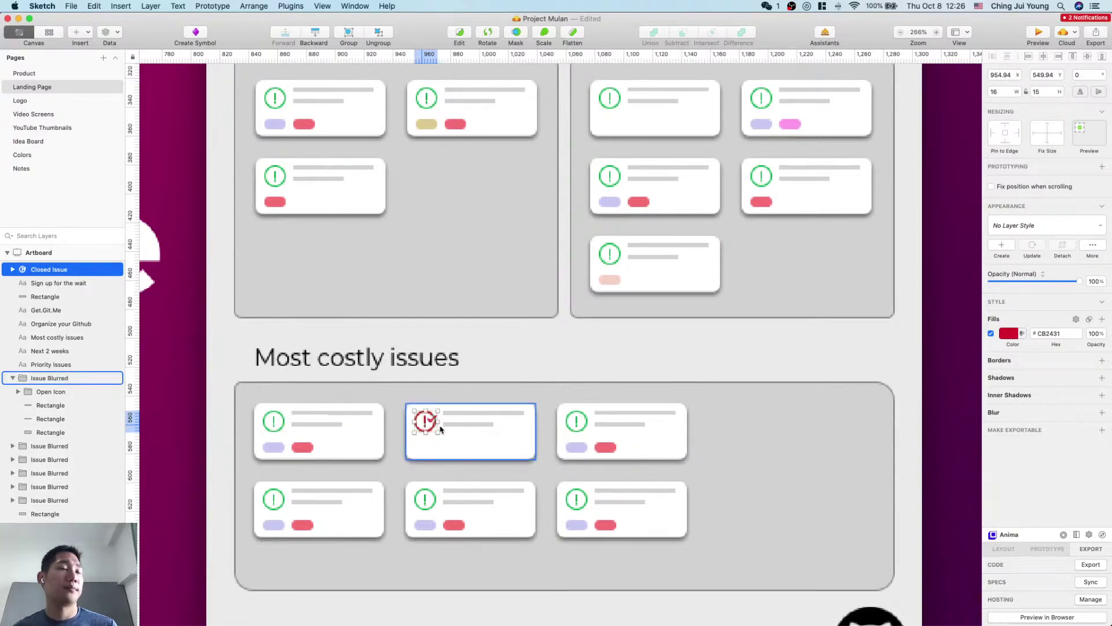
Step: Send the Closed Issue layer backward in the stacking order to directly beneath the upper-middle card's Issue Blurred group
click(317, 35)
click(318, 37)
click(318, 37)
click(318, 37)
click(318, 36)
click(317, 36)
click(317, 36)
click(317, 37)
click(318, 37)
click(318, 36)
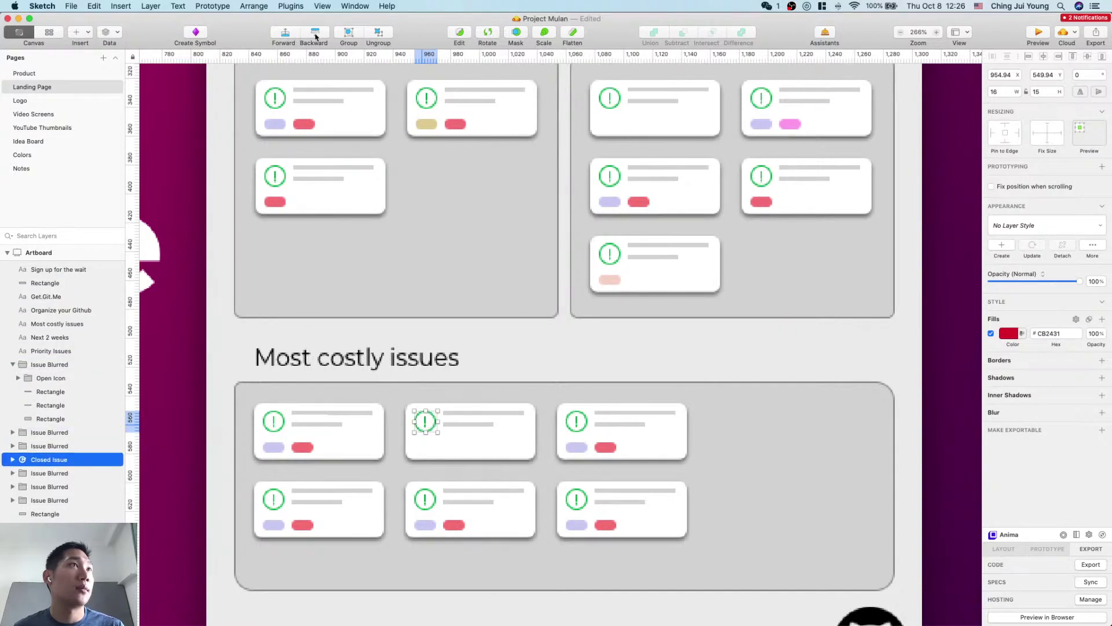
click(290, 37)
click(290, 36)
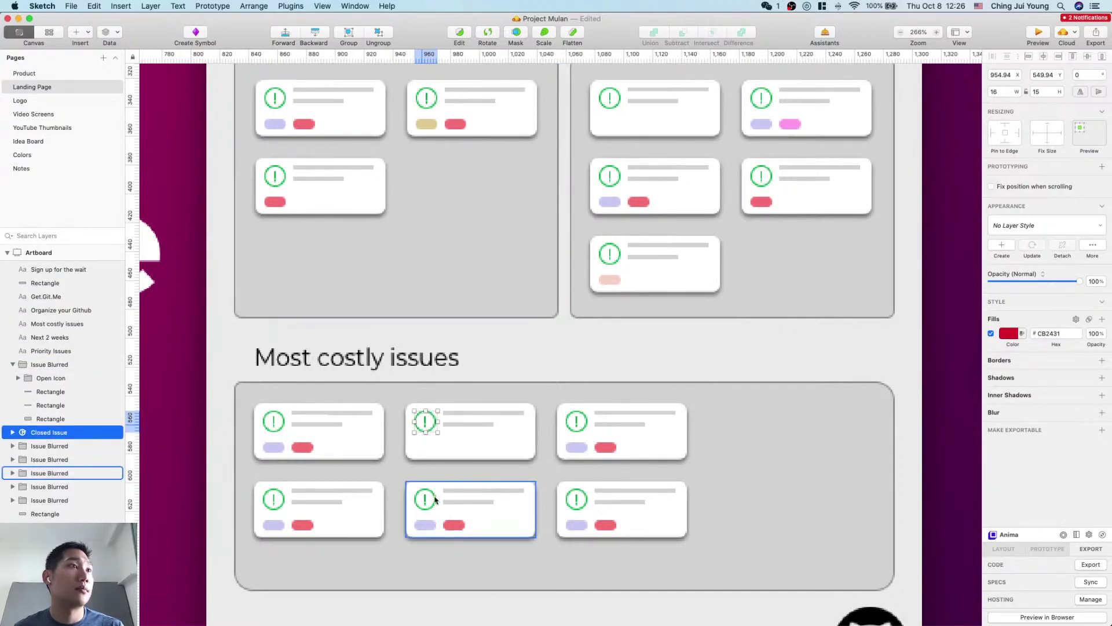
Step: Delete the green Open Icon from the upper-middle Most costly issues card
click(433, 428)
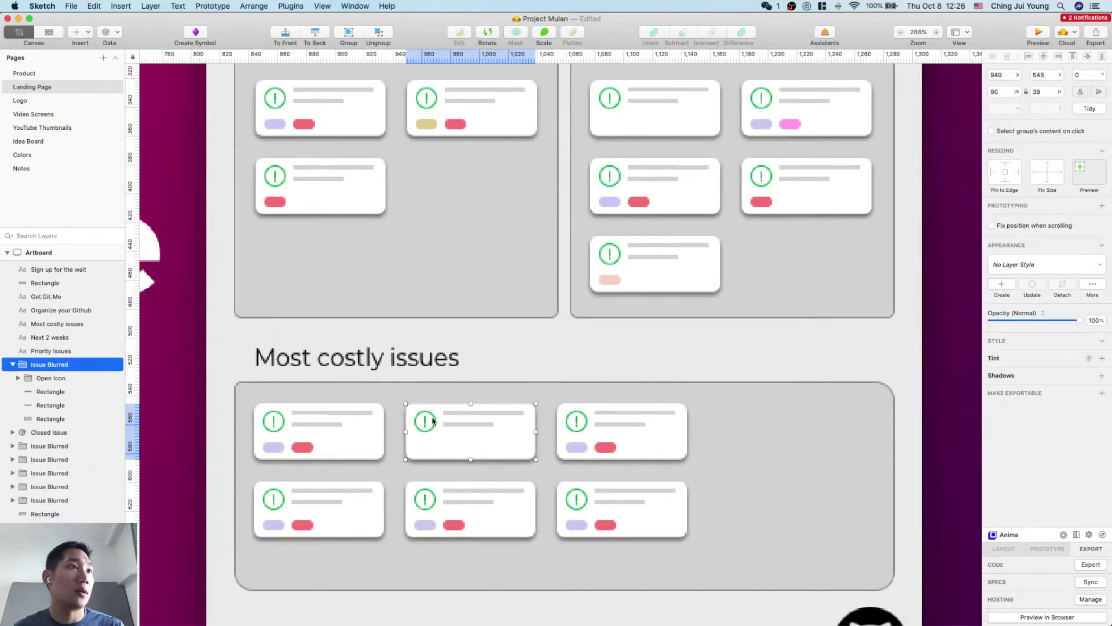
double_click(431, 419)
click(433, 421)
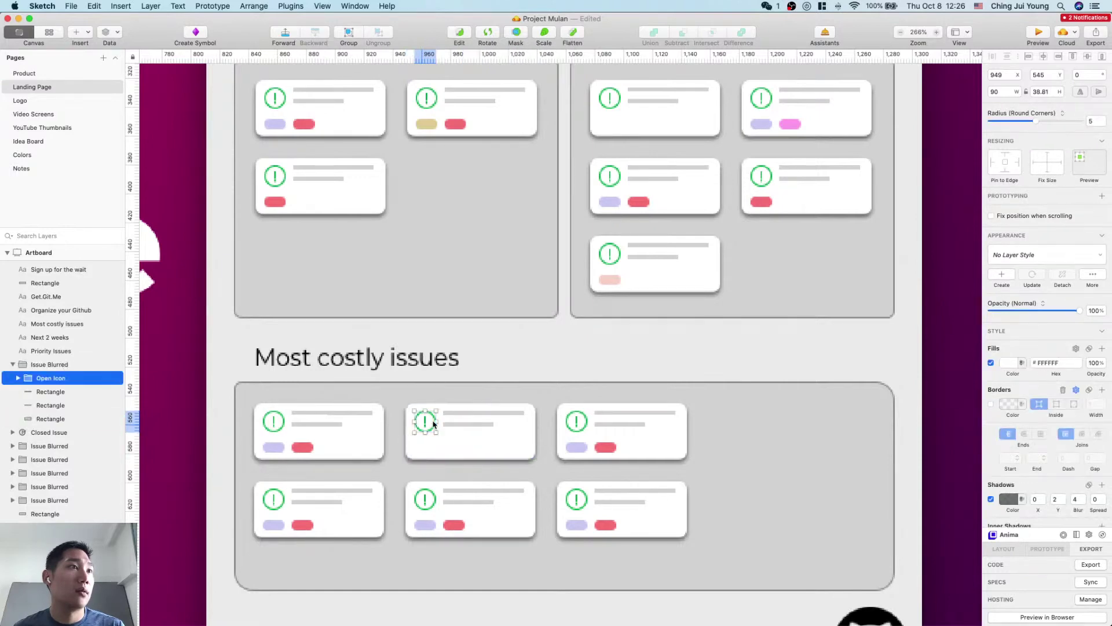
key(Delete)
click(439, 427)
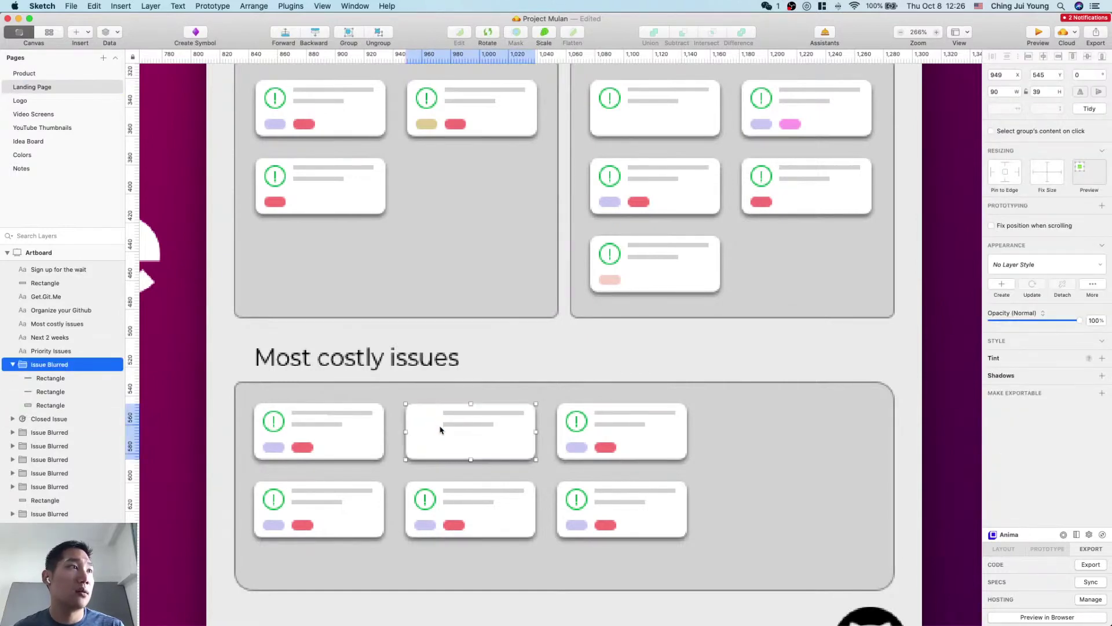
Step: Send the upper-middle card's group behind the Closed Issue icon and nest the icon inside that Issue Blurred group
click(318, 38)
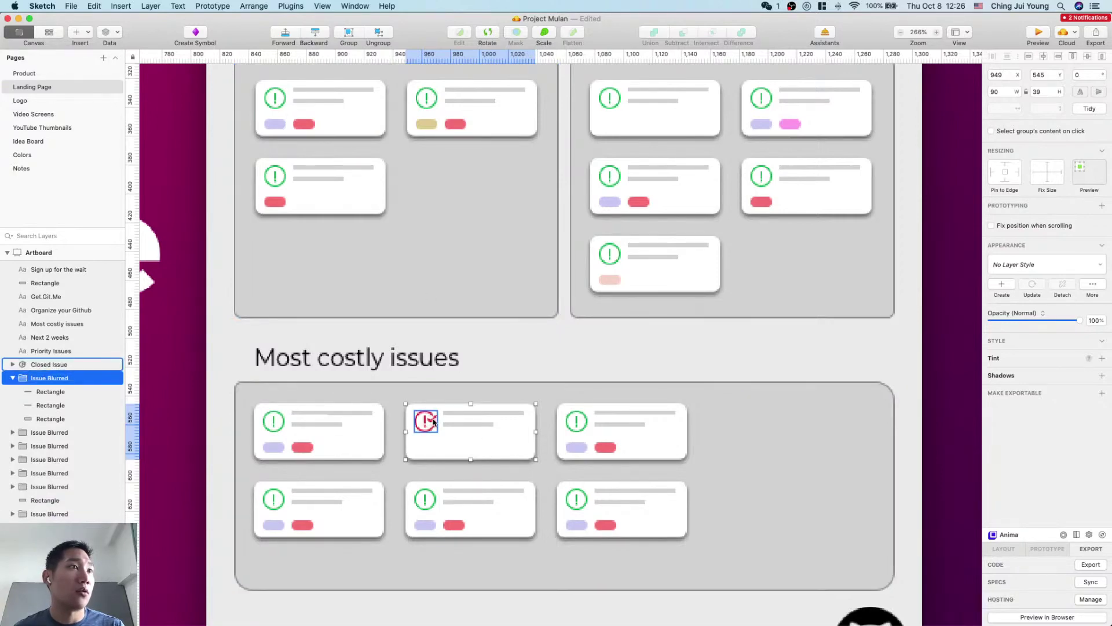
drag(45, 365, 48, 384)
click(953, 437)
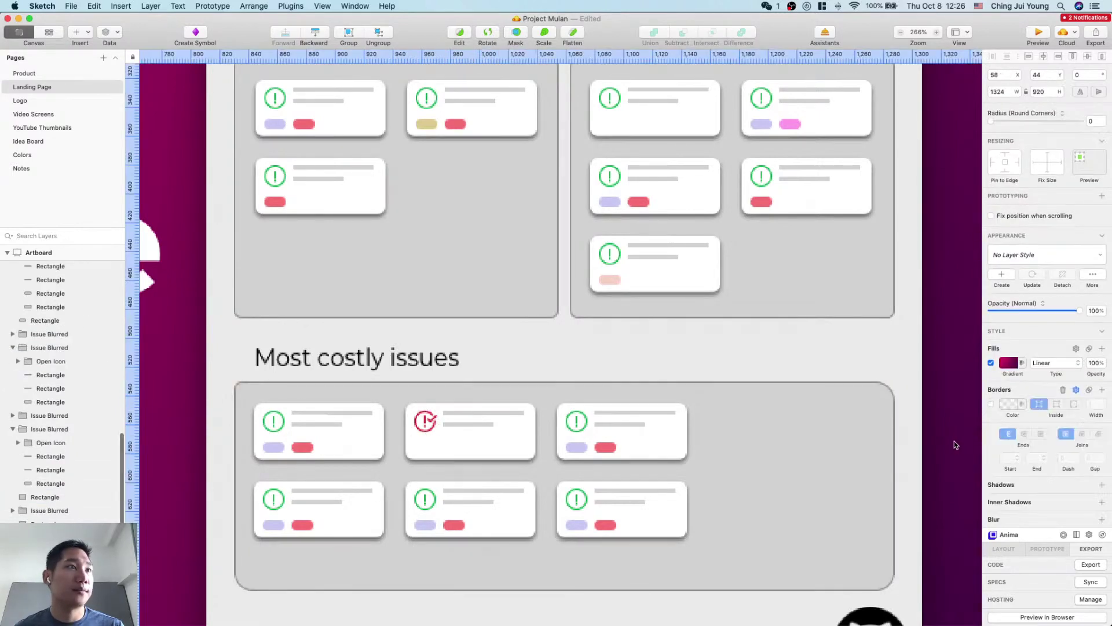
Step: Copy the peach tag's style onto the lavender tag of the lower-right Most costly issues card and delete that card's red tag
scroll(929, 417, down, 3)
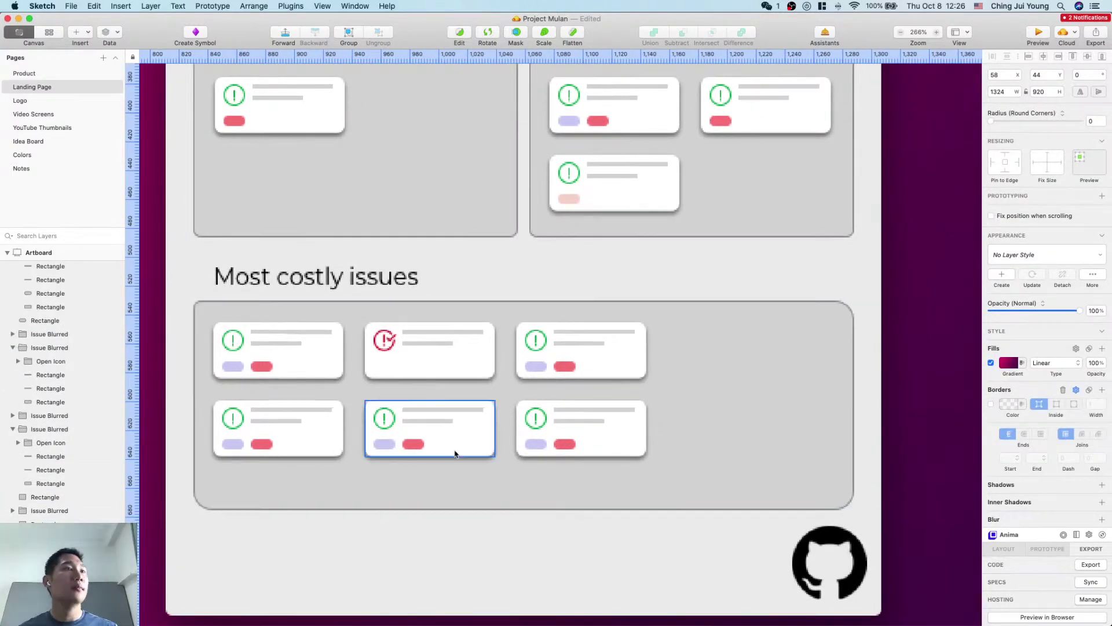
scroll(416, 451, up, 3)
scroll(416, 451, left, 3)
double_click(622, 238)
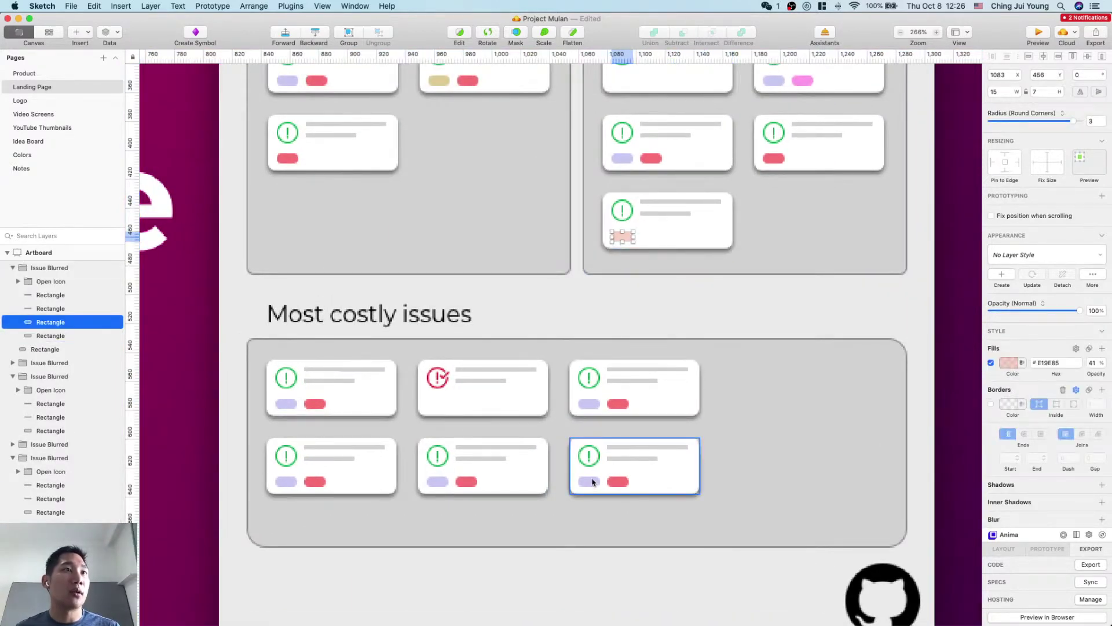
right_click(624, 235)
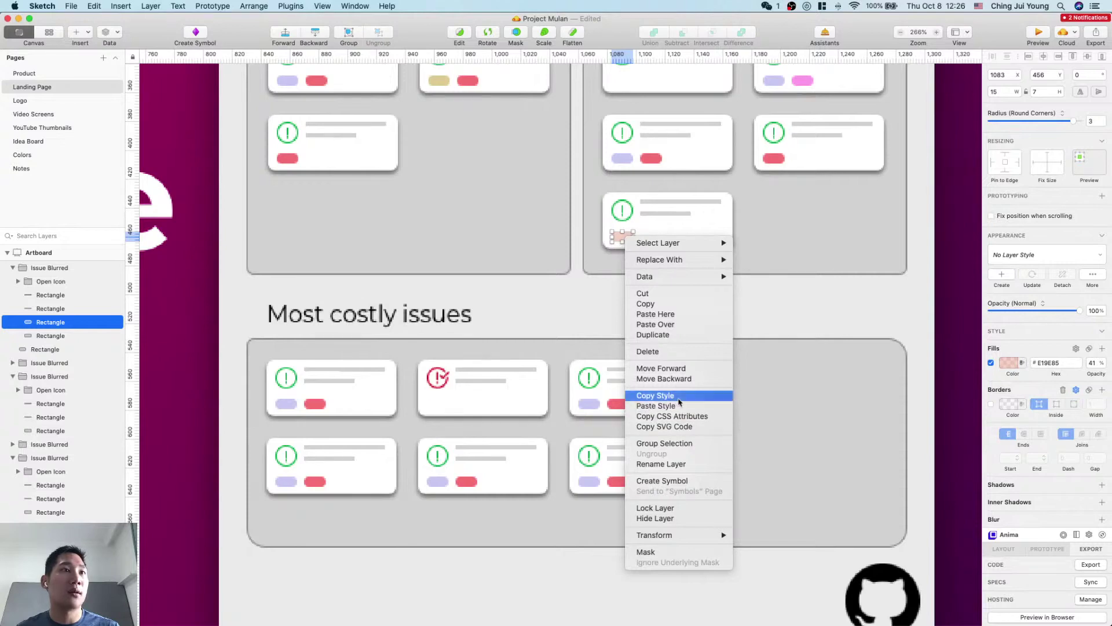
click(655, 396)
double_click(596, 484)
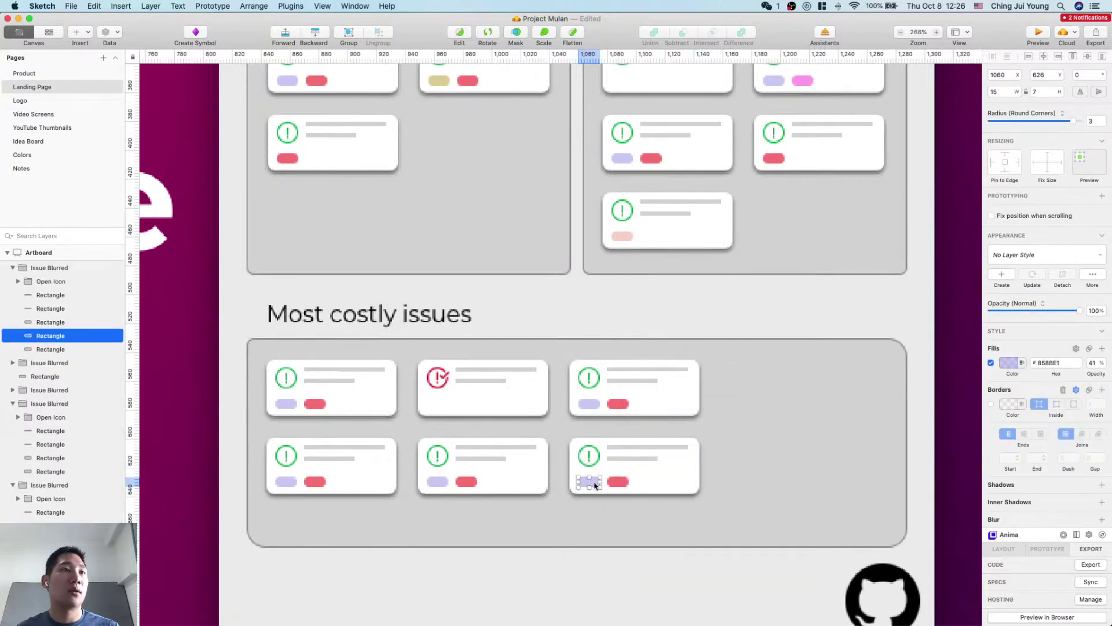
right_click(597, 486)
click(629, 459)
click(619, 482)
key(Delete)
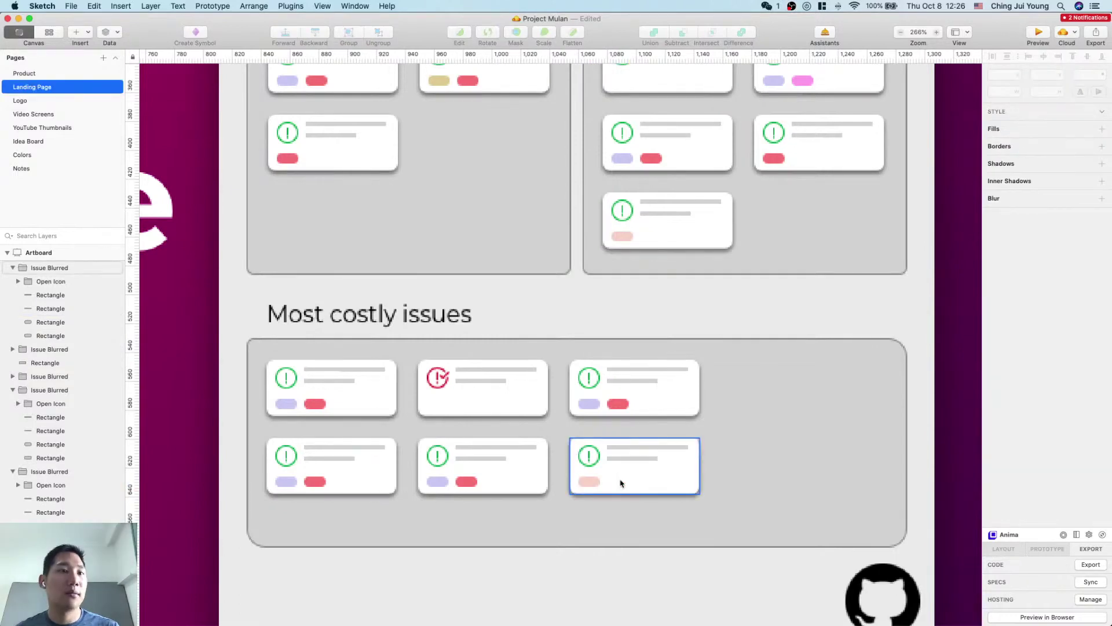
Step: Copy the pink tag's style onto the lavender tag of the lower-middle Most costly issues card and delete that card's red tag
scroll(642, 448, up, 3)
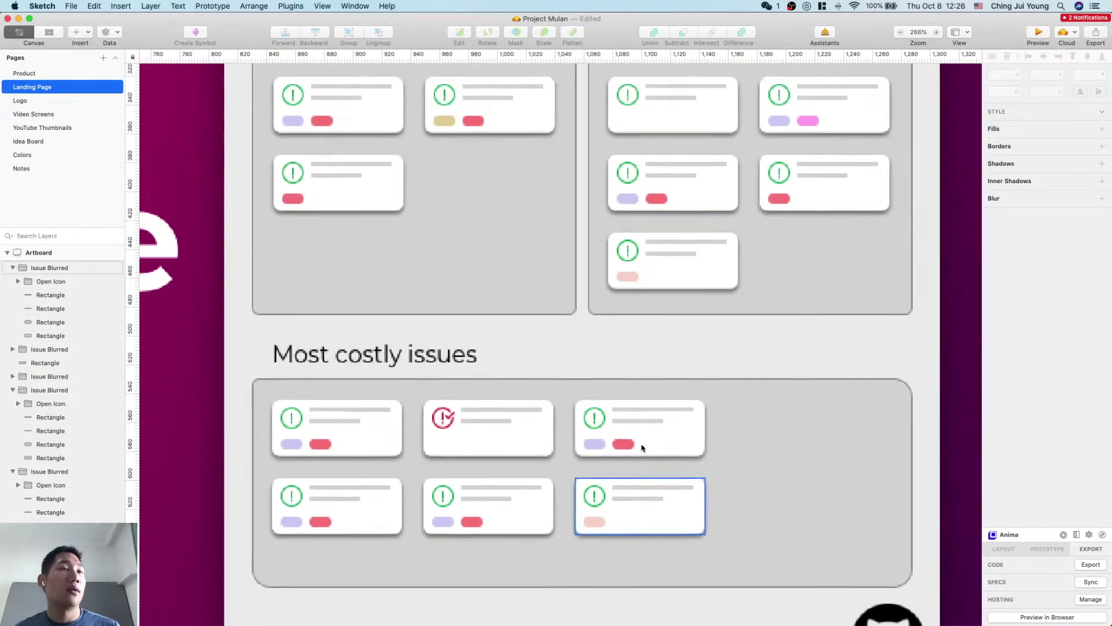
scroll(641, 448, up, 2)
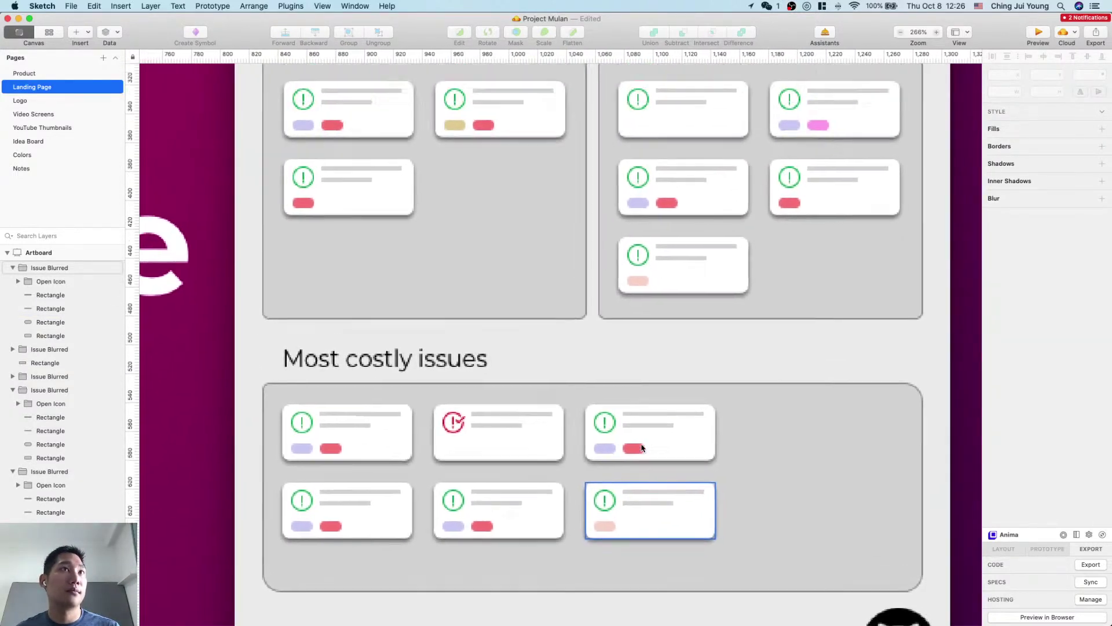
click(824, 139)
right_click(825, 141)
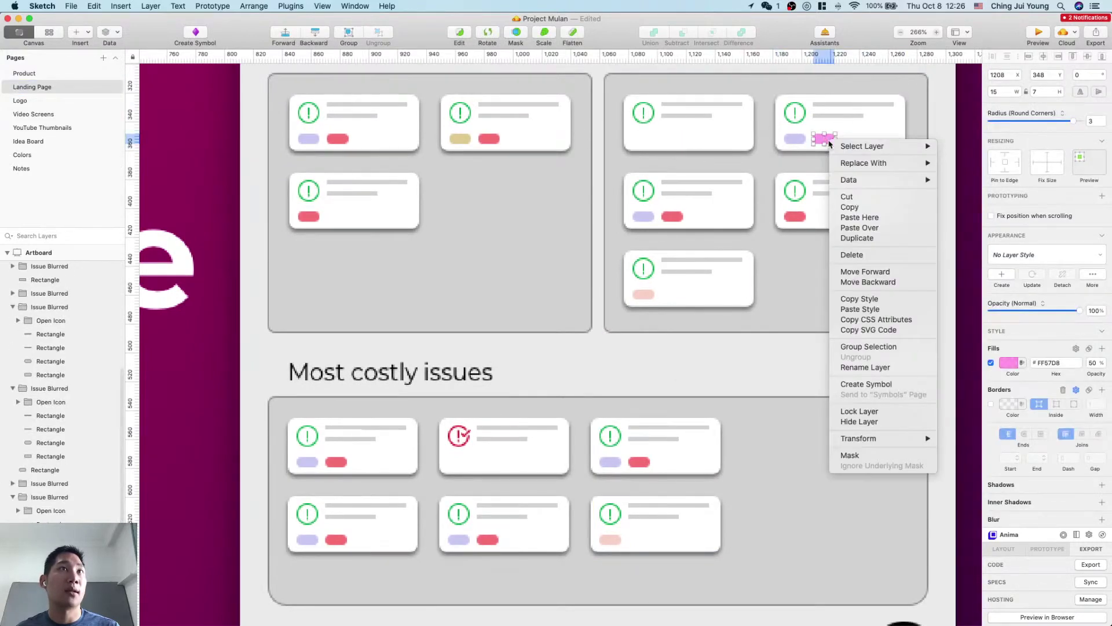
click(867, 299)
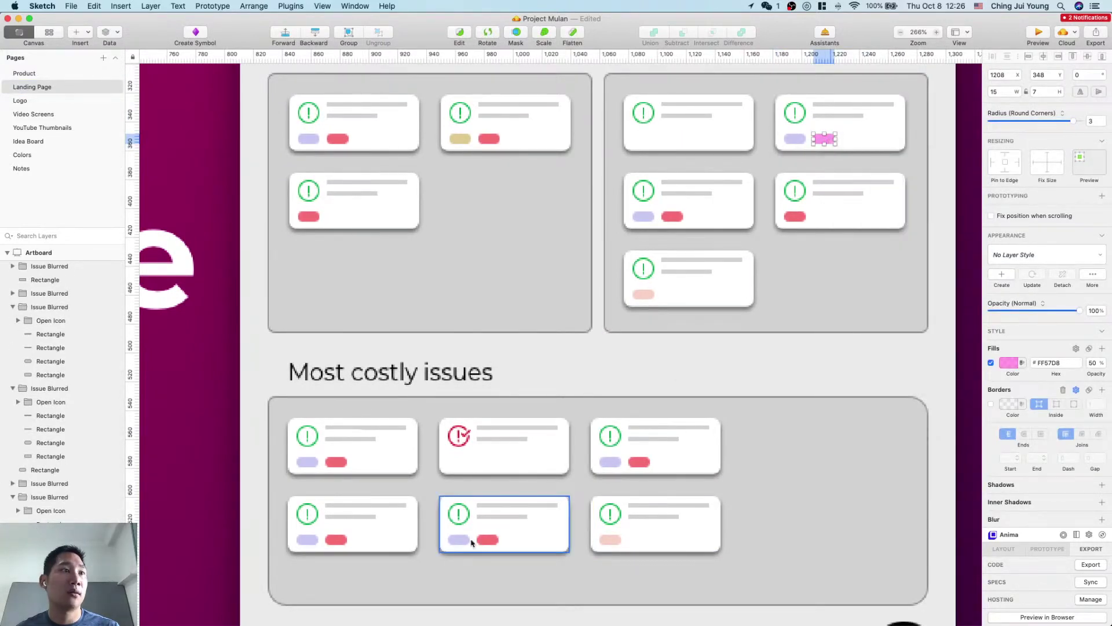
double_click(455, 541)
right_click(462, 544)
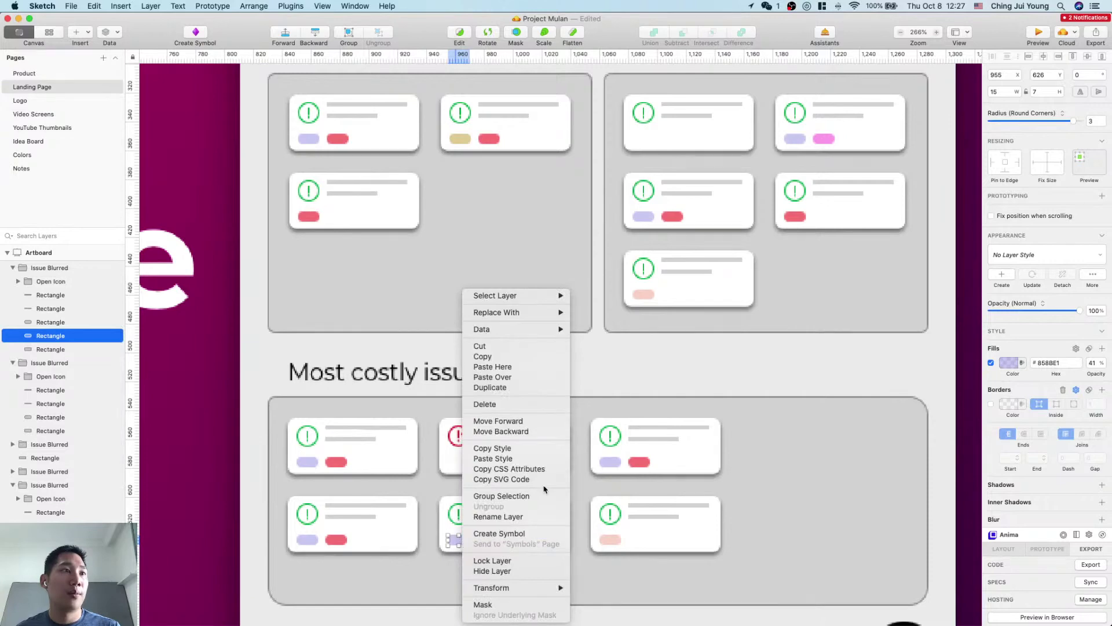
click(538, 459)
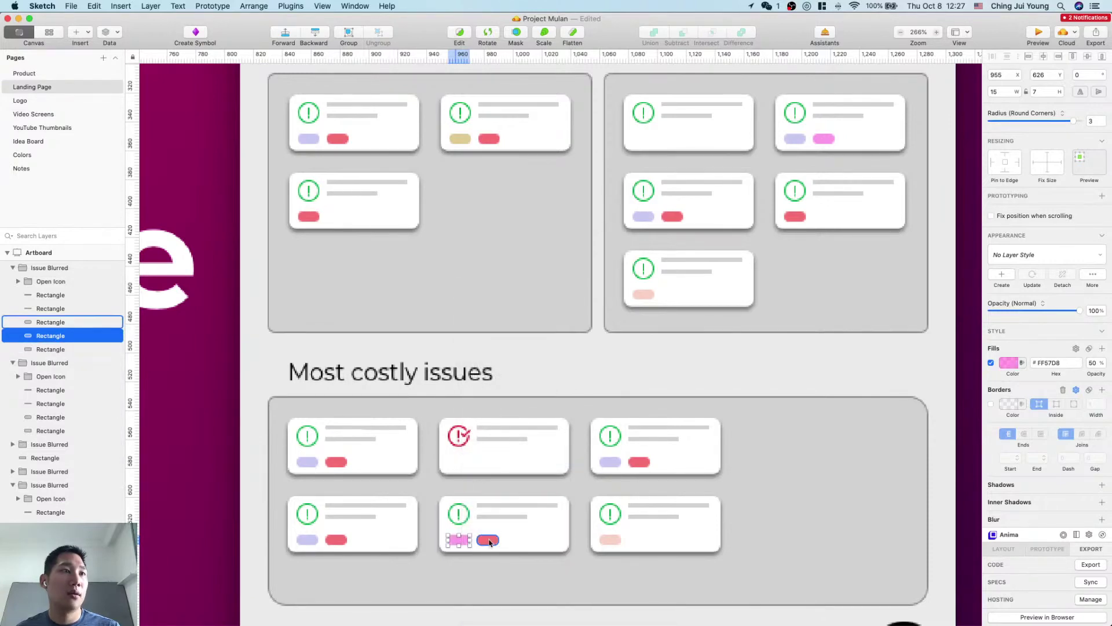
key(Escape)
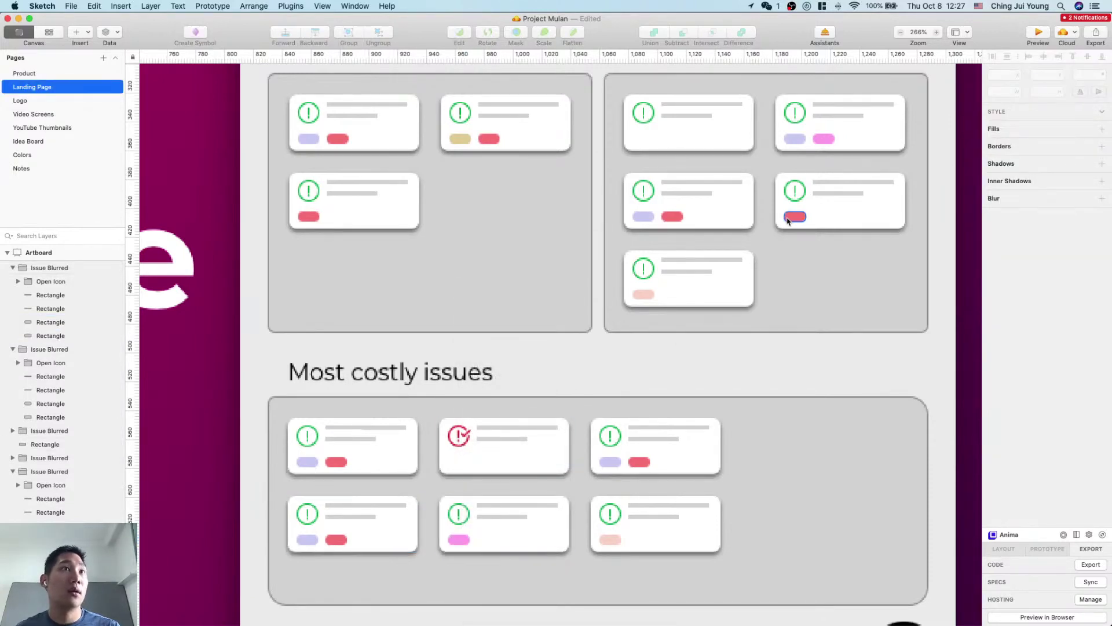
Step: Copy the tan tag's style onto the lavender tag of the lower-left Most costly issues card and delete that card's red tag
double_click(461, 140)
right_click(461, 140)
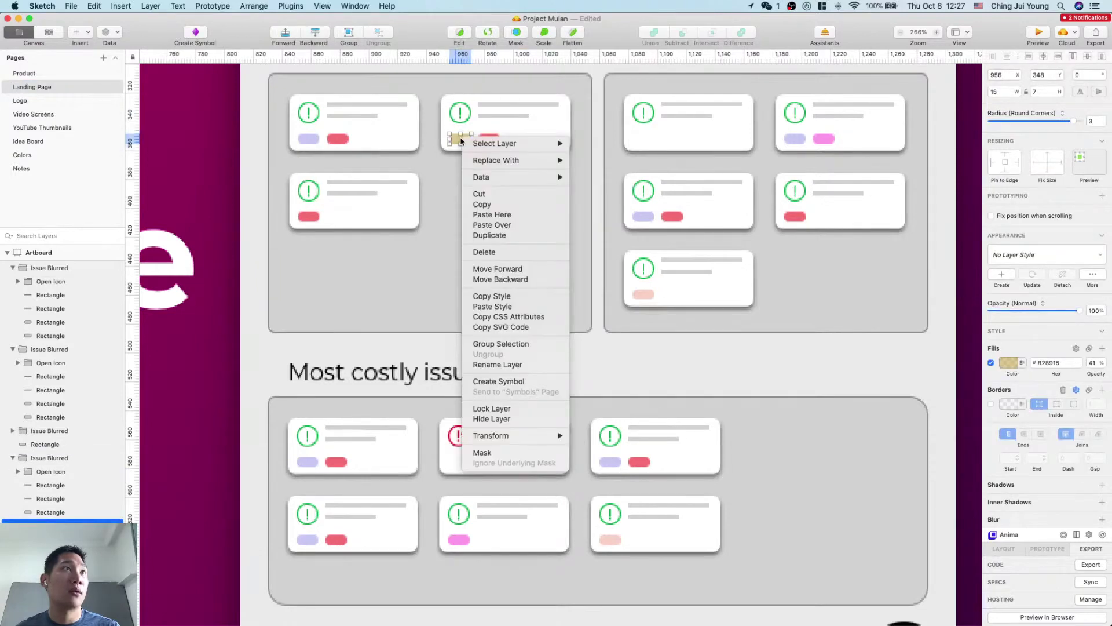
click(506, 298)
double_click(312, 541)
right_click(311, 540)
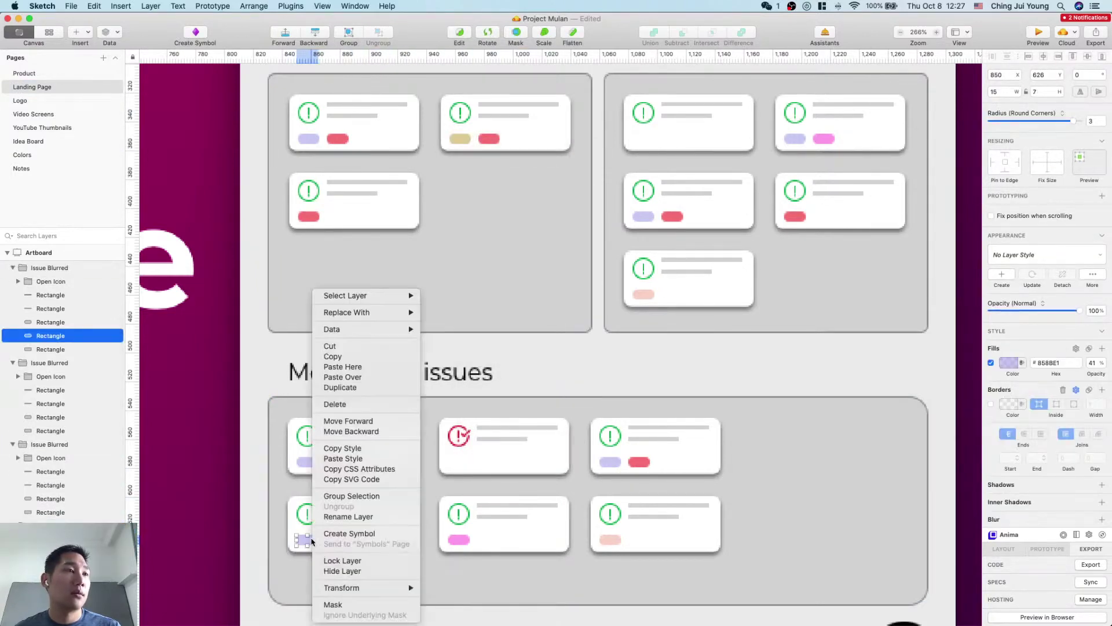
click(369, 458)
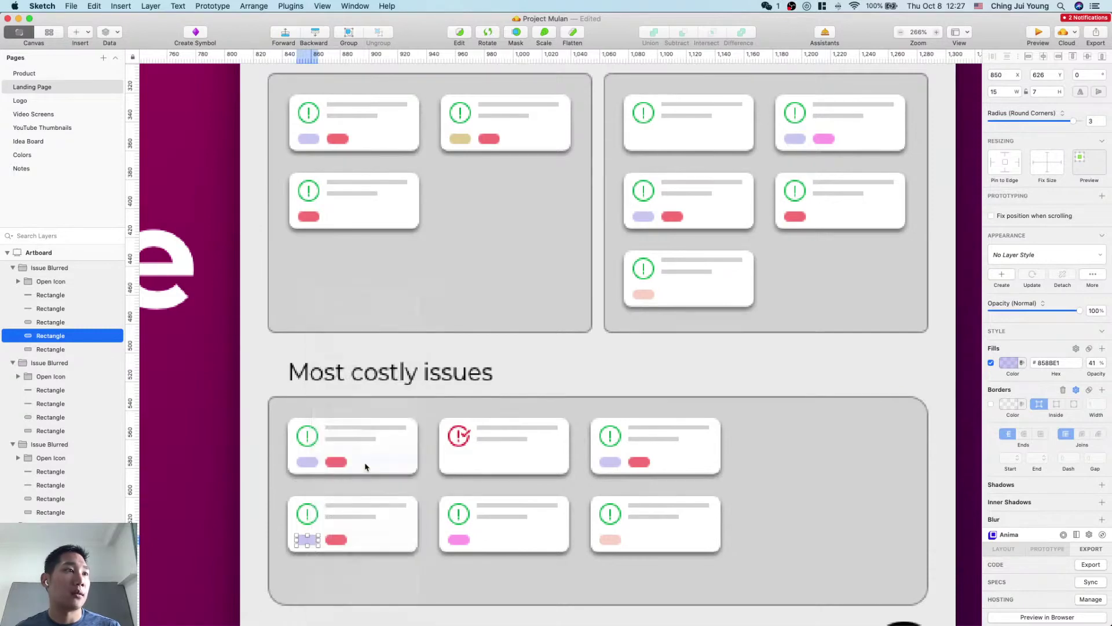
click(339, 543)
key(Escape)
Step: Create a symbol named Closed Issue with No Layout from the red icon on the upper-middle card
click(468, 440)
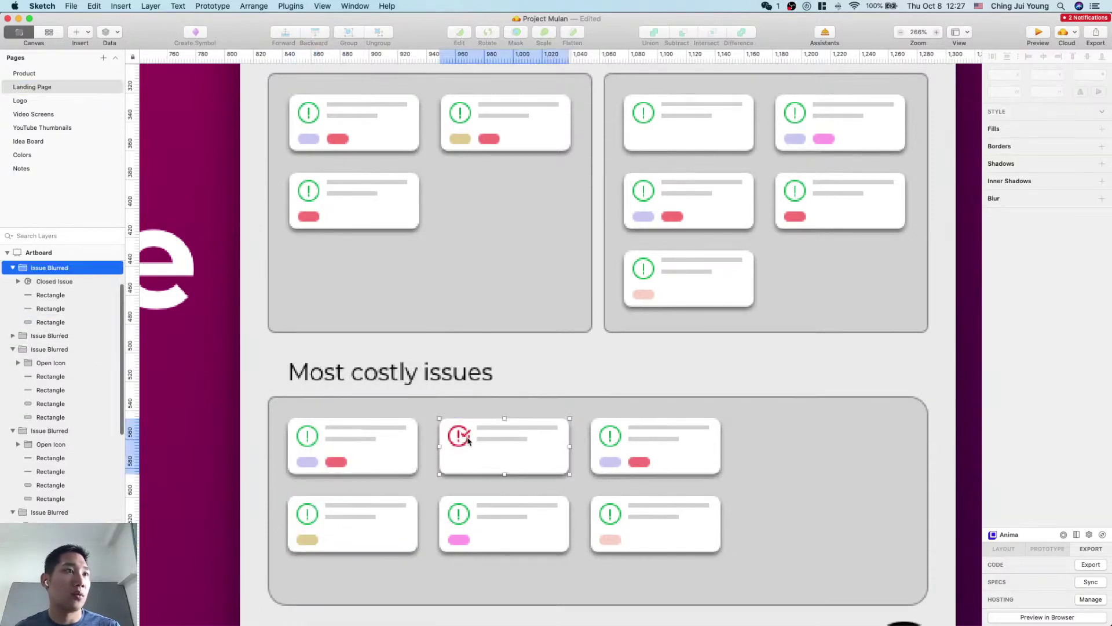
double_click(468, 440)
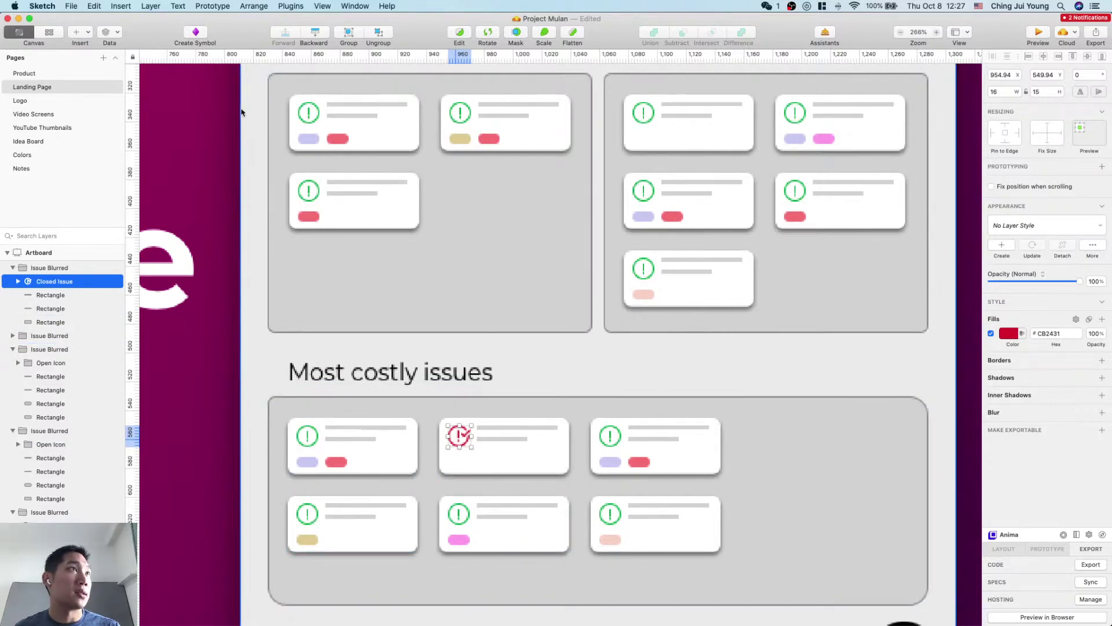
click(197, 34)
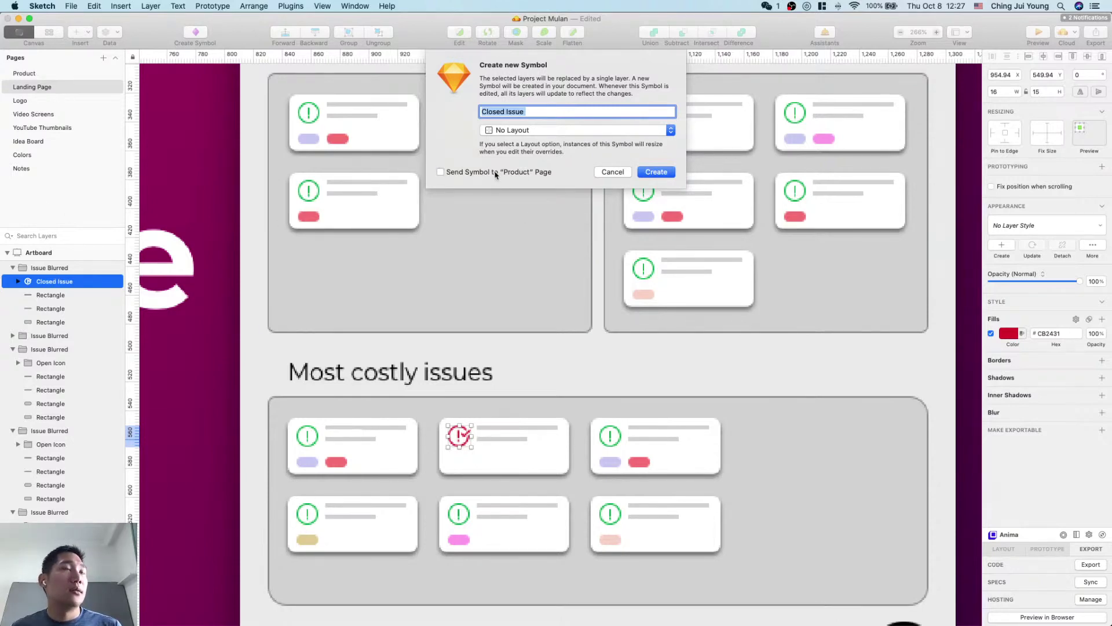
click(649, 173)
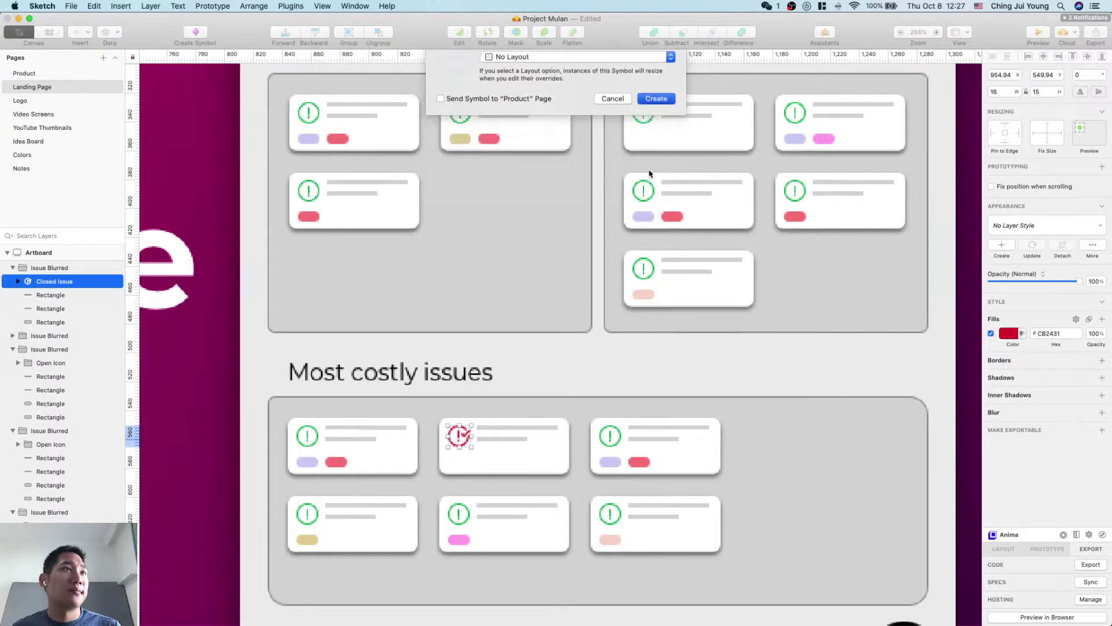
Step: Create a symbol named Open Icon with No Layout from the green icon on the lower-left Most costly issues card
click(313, 530)
double_click(309, 515)
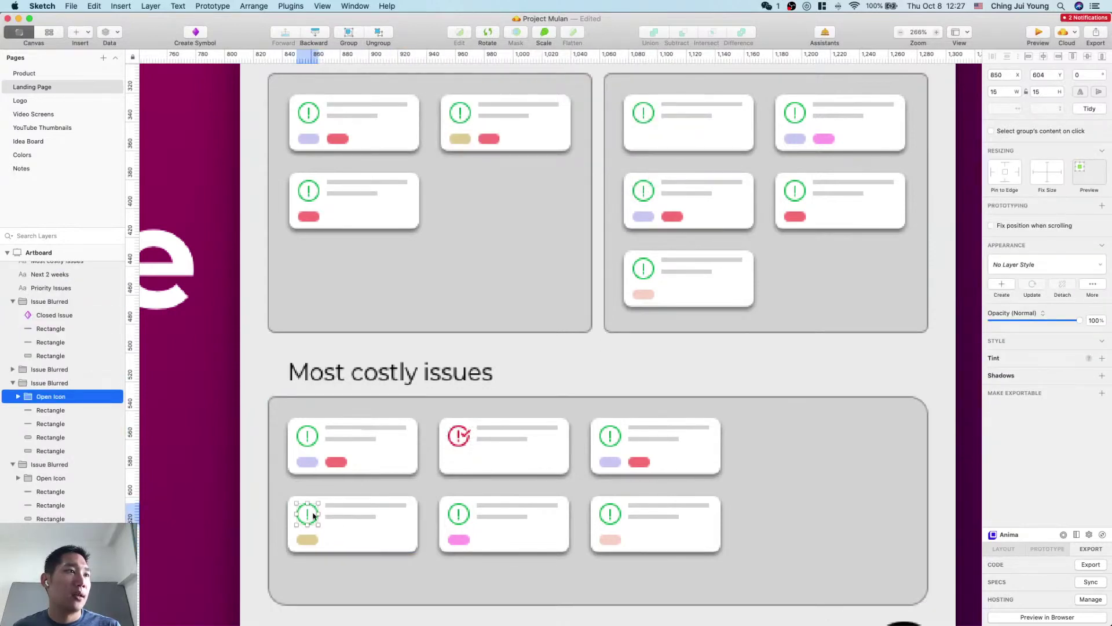
click(208, 36)
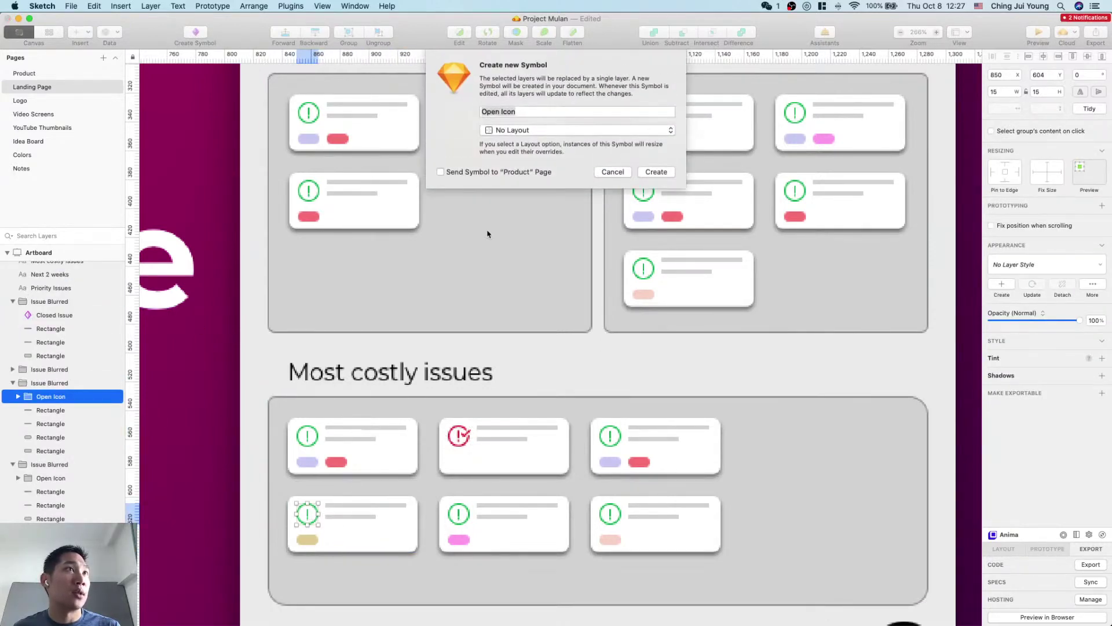
click(658, 173)
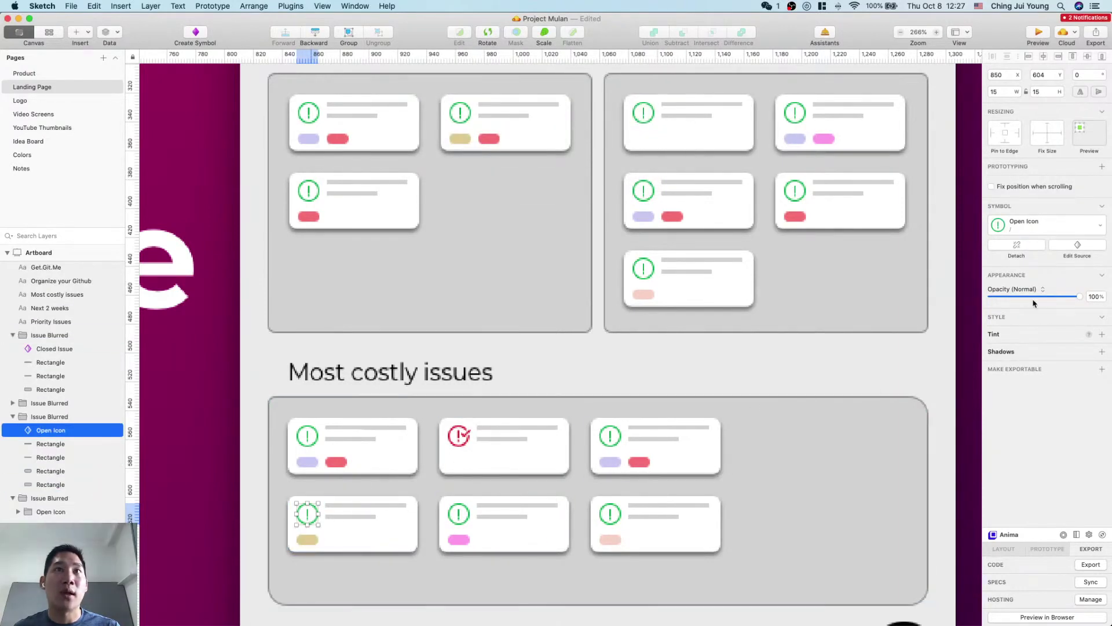
Step: Swap the lower-left Most costly issues card's icon symbol to Closed Issue
click(1068, 226)
click(1013, 293)
click(463, 444)
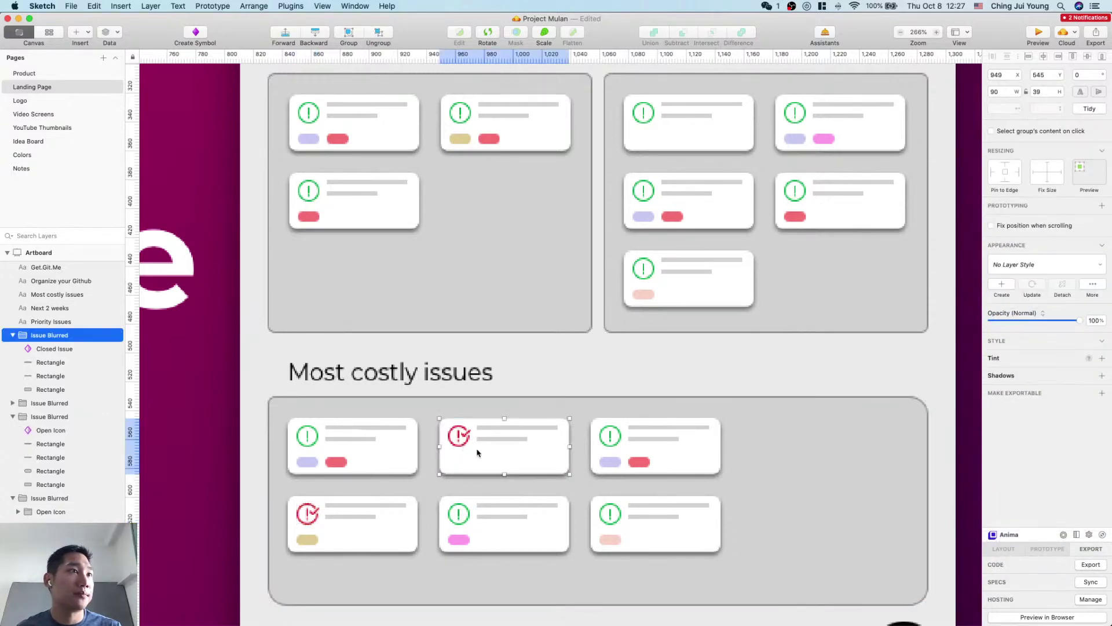
click(734, 490)
Step: Examine the Most costly issues cards up close and within the whole landing page artboard
scroll(736, 489, down, 3)
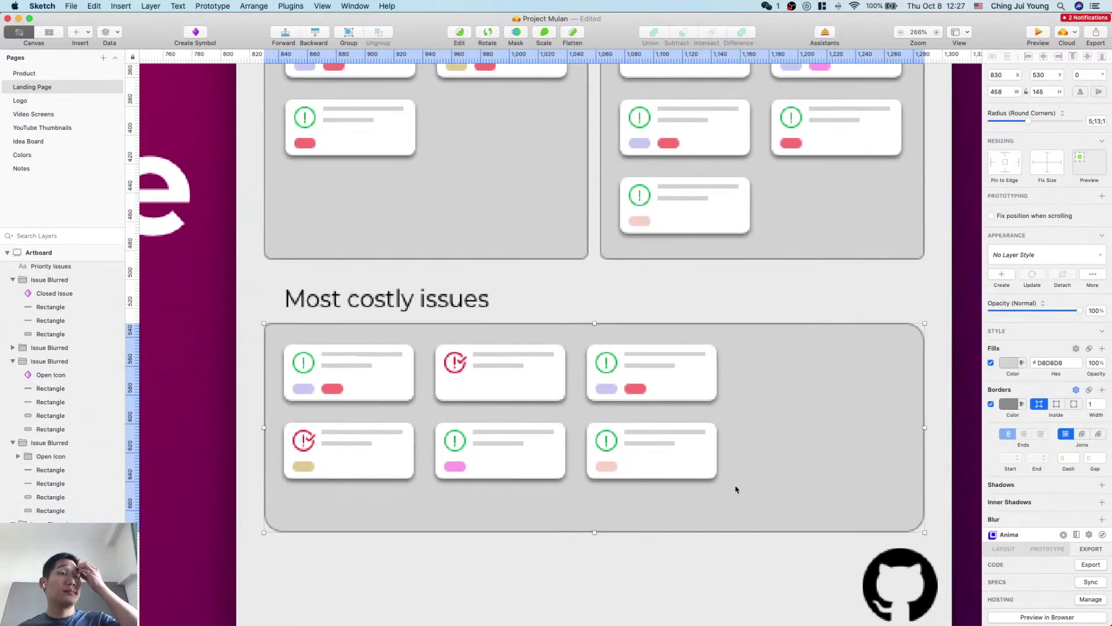
scroll(736, 489, down, 2)
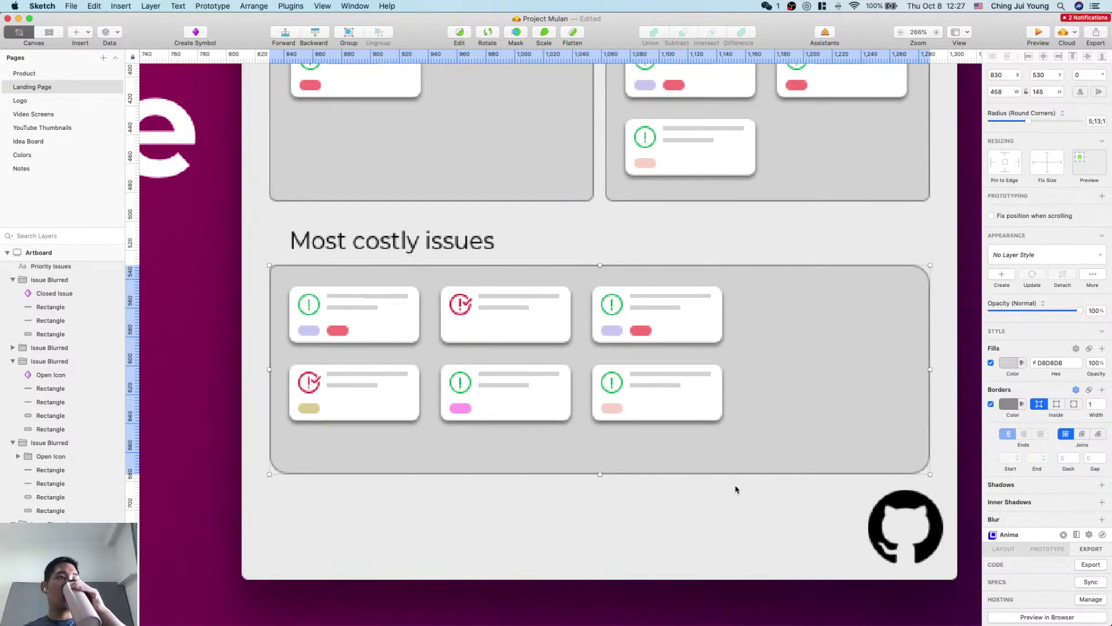
scroll(728, 498, up, 3)
scroll(729, 497, down, 6)
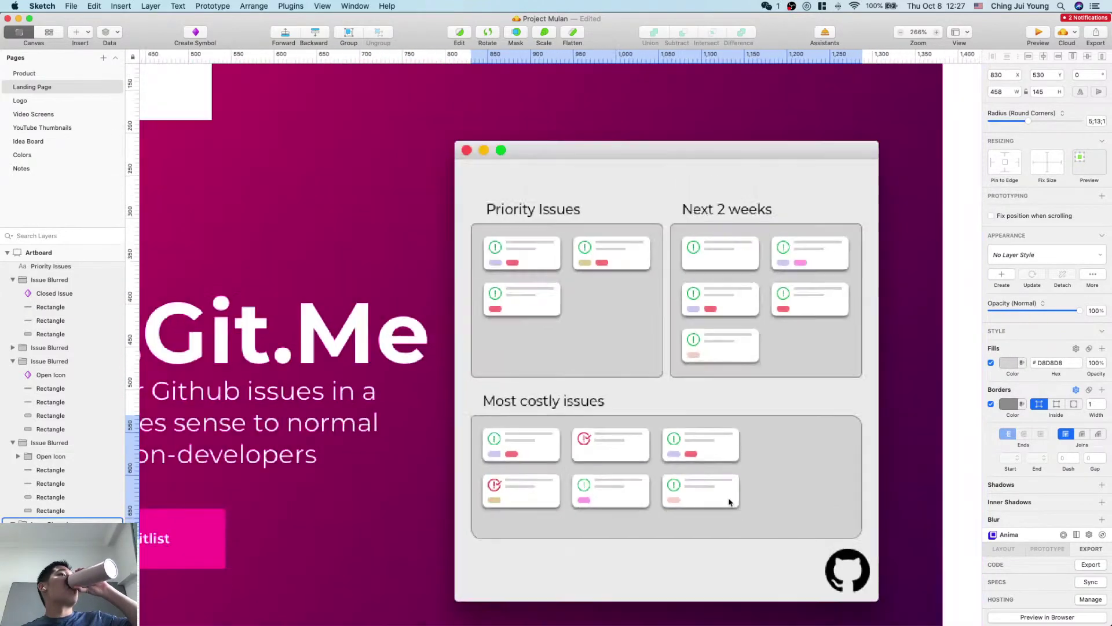
scroll(895, 375, down, 3)
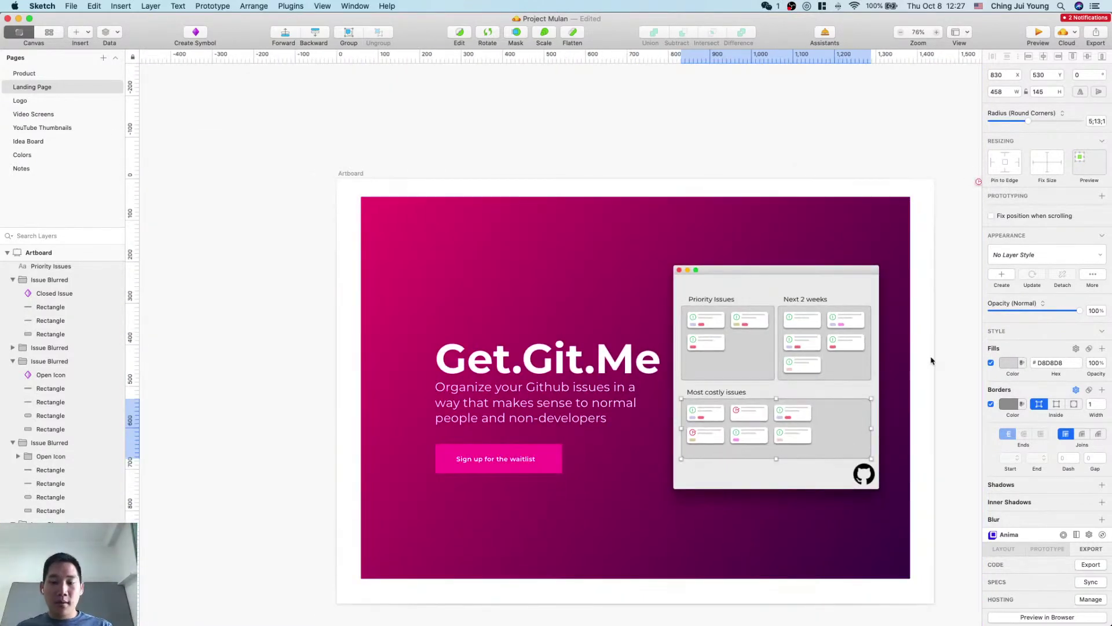
scroll(933, 359, up, 3)
scroll(893, 345, down, 2)
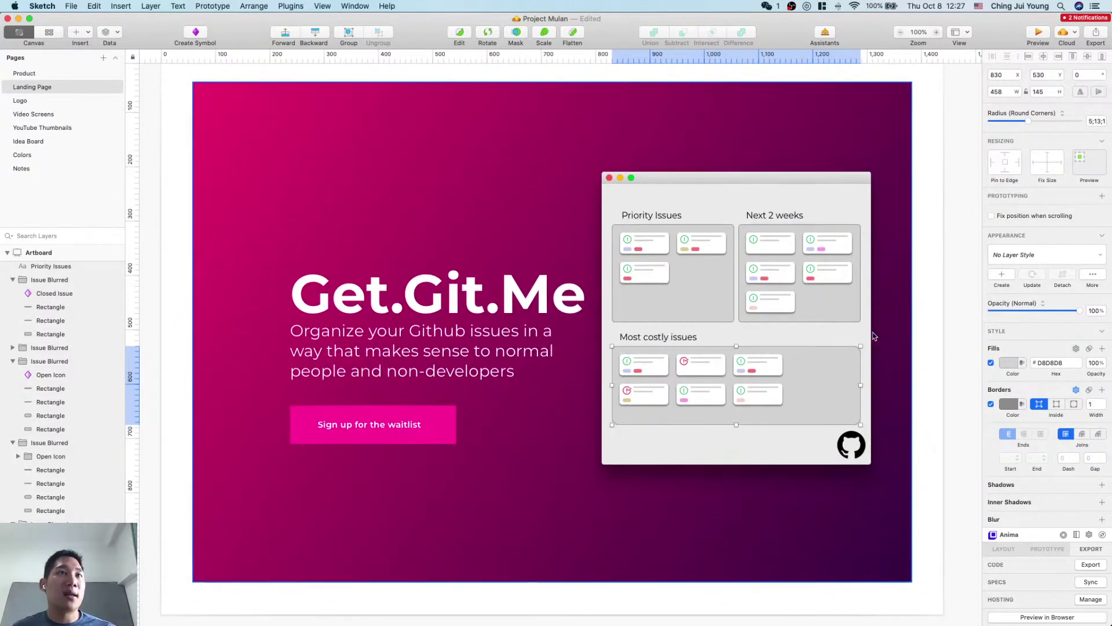
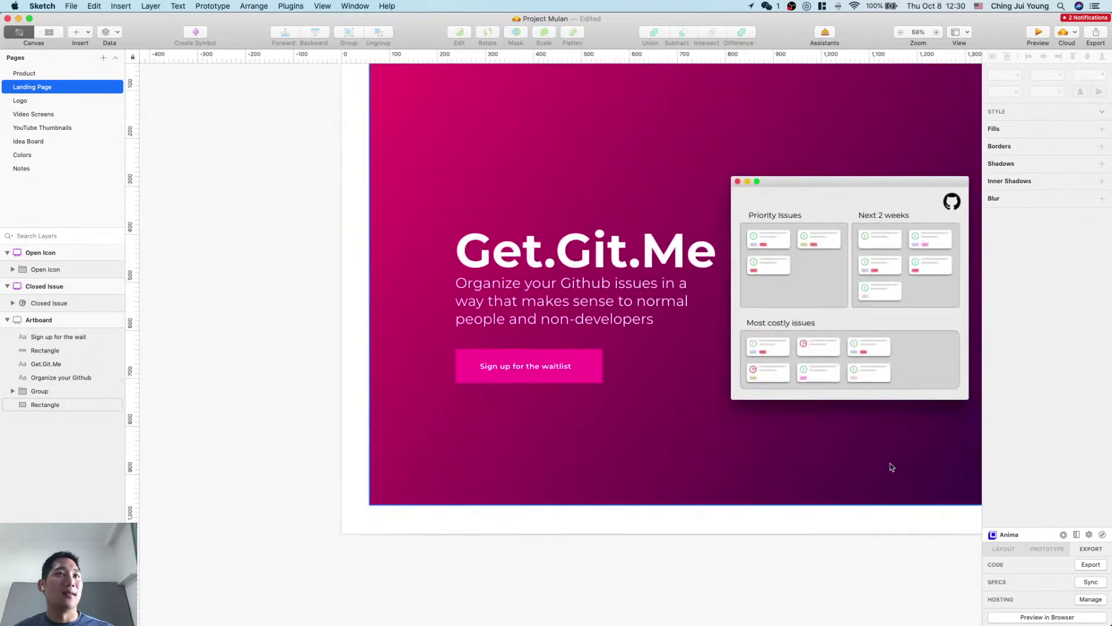
Step: Review the mockup window's placement beside the headline and the detail of its open and closed issue icons
scroll(892, 467, right, 3)
scroll(892, 467, up, 2)
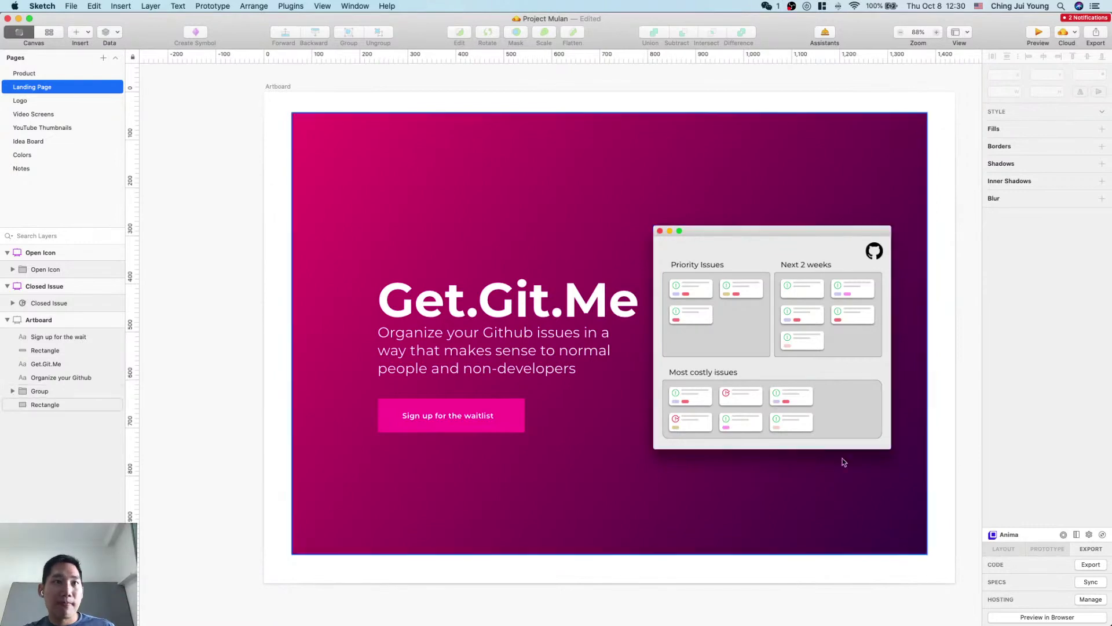
scroll(887, 357, up, 3)
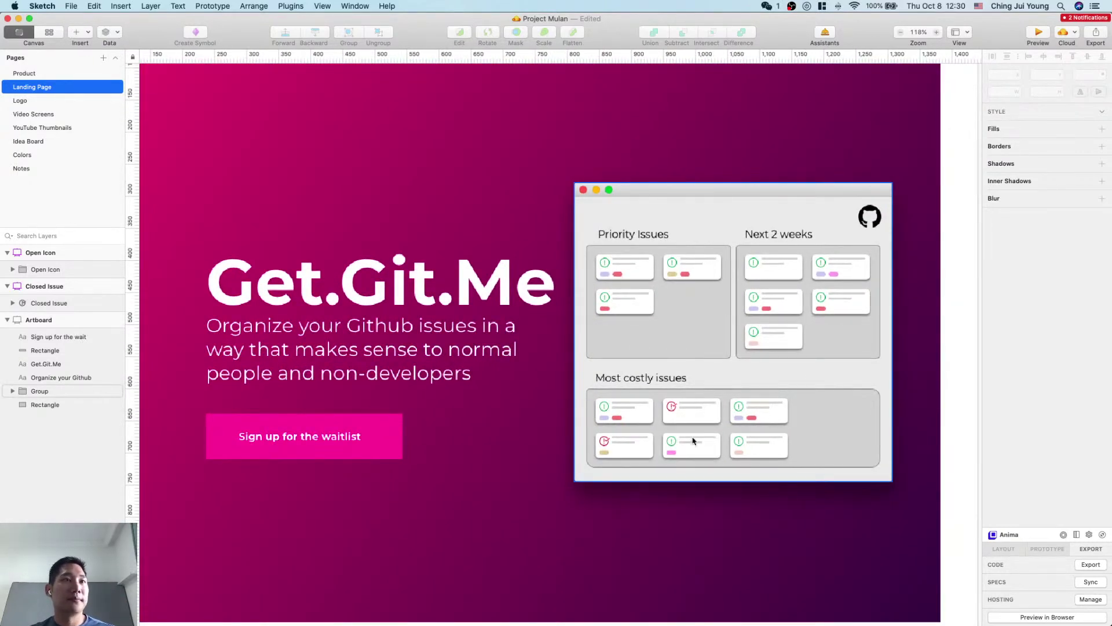
scroll(693, 441, up, 10)
click(623, 344)
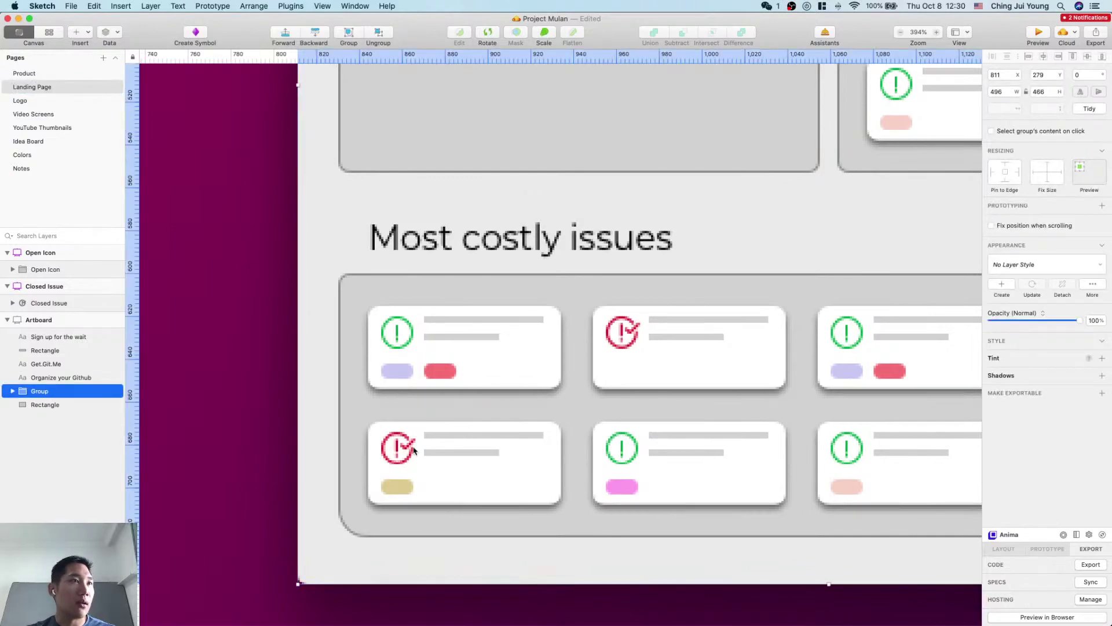
scroll(414, 451, down, 10)
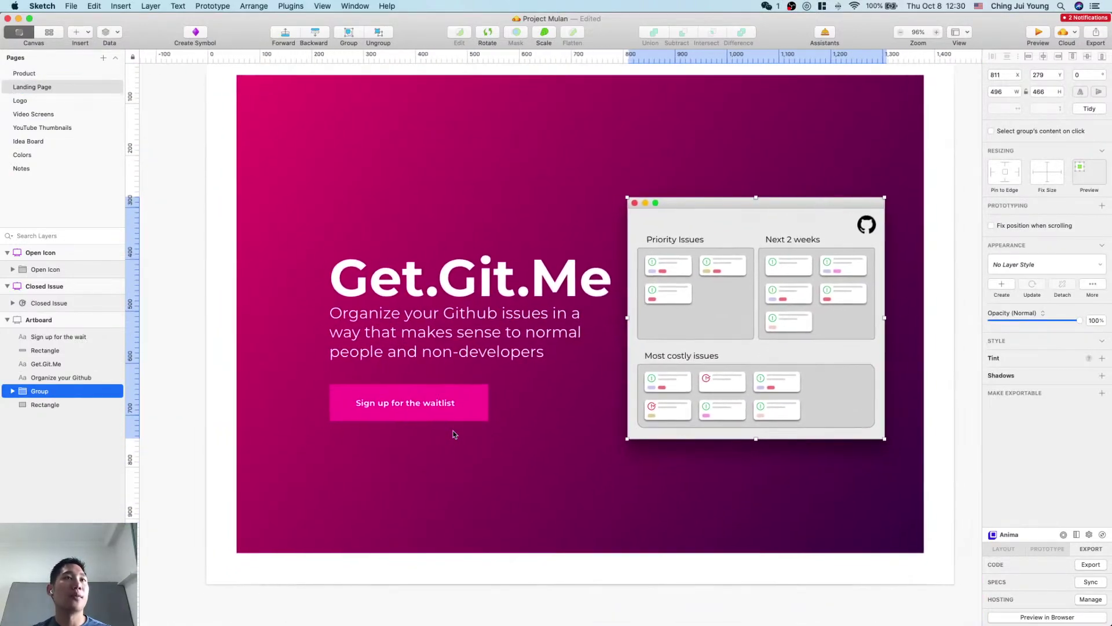
key(ctrl+Up)
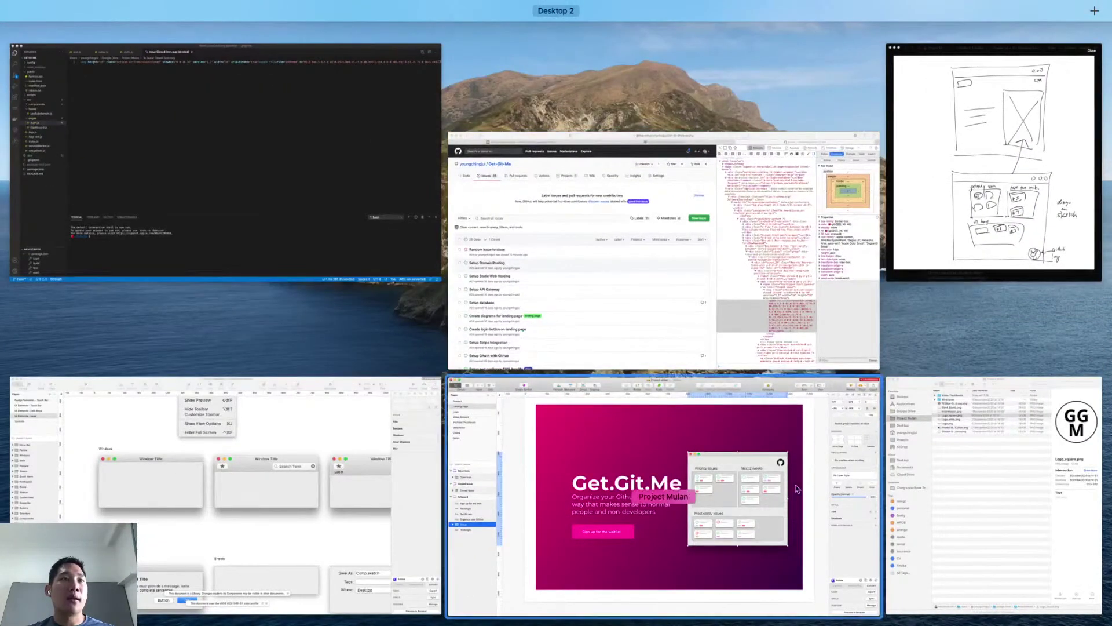
click(796, 489)
click(916, 257)
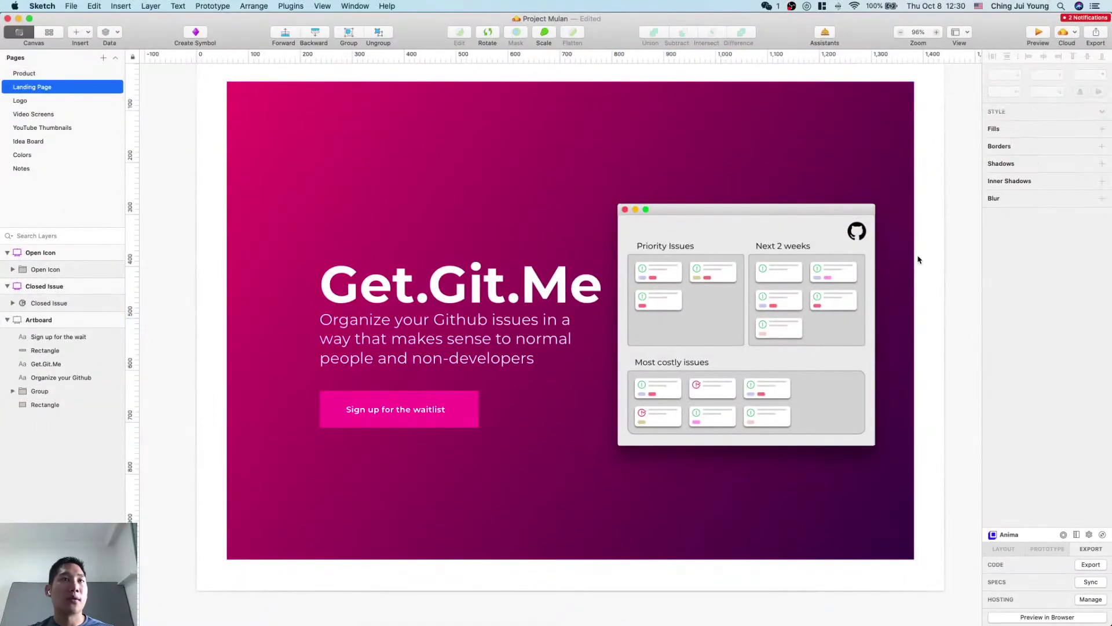
Step: Rename the mockup window's layer group as Hero Image
click(713, 217)
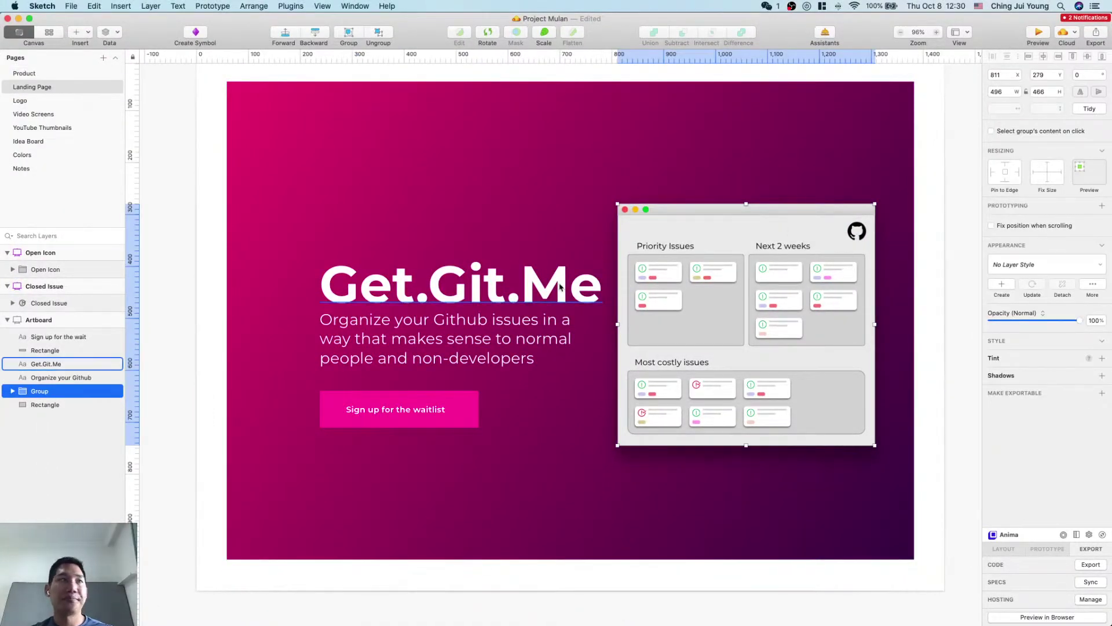
double_click(47, 394)
text(Hero)
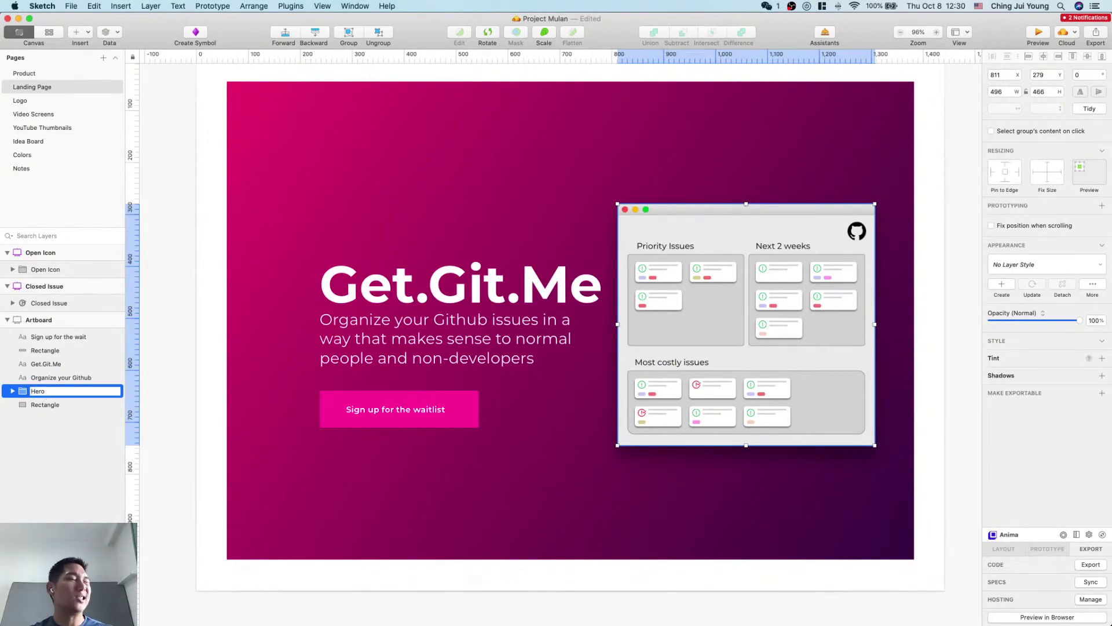
text( Image)
key(Return)
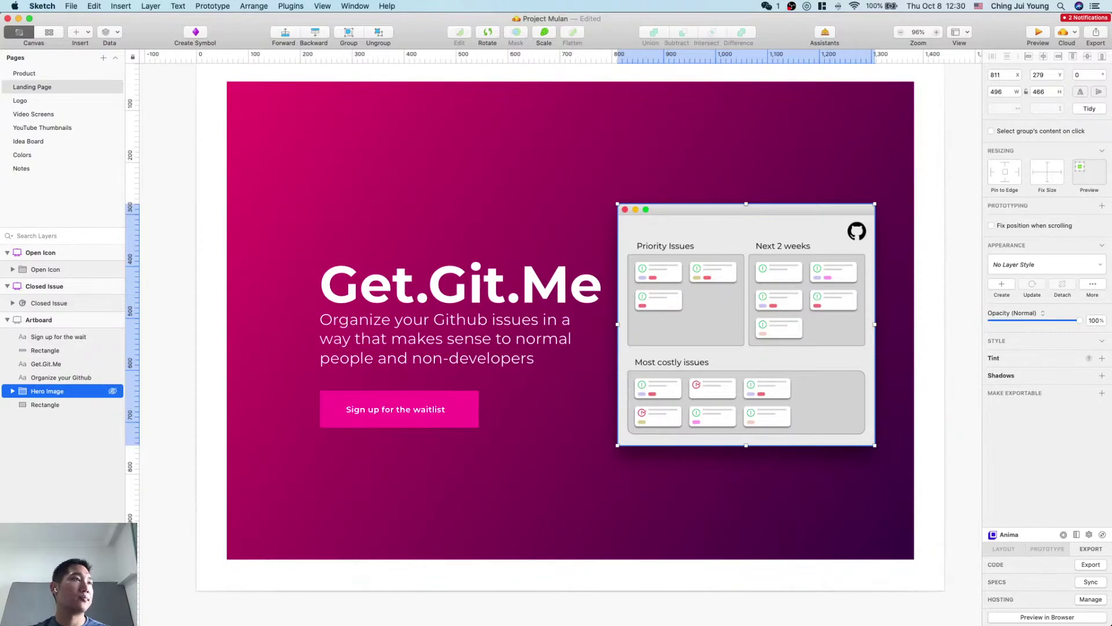
click(924, 391)
key(ctrl+Up)
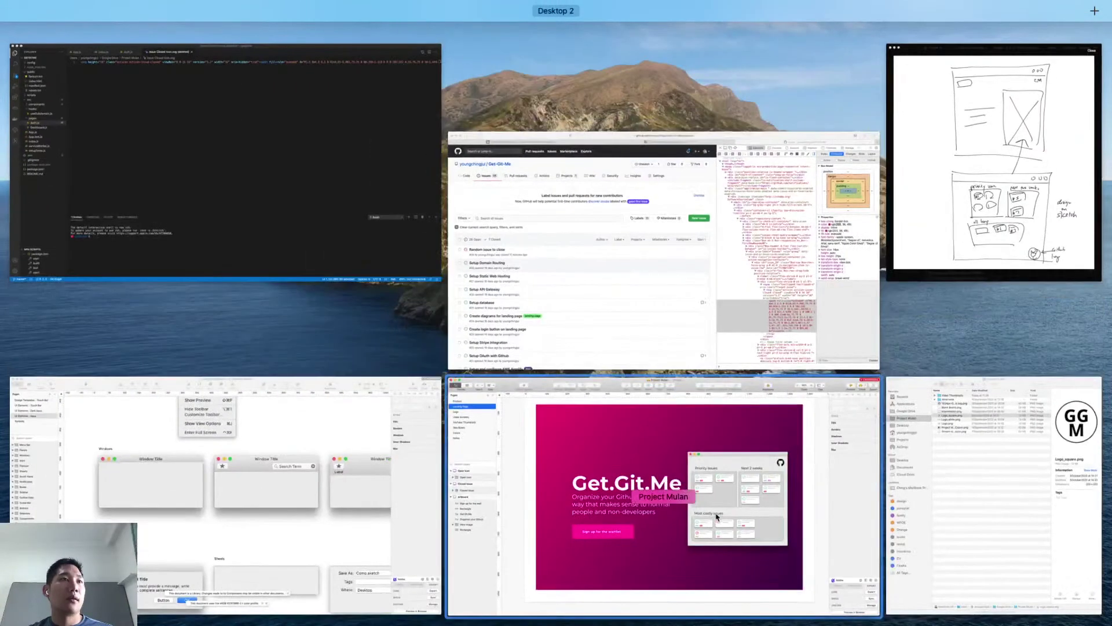
click(712, 501)
Step: Make the Hero Image group exportable as a PNG at 2x size
click(808, 231)
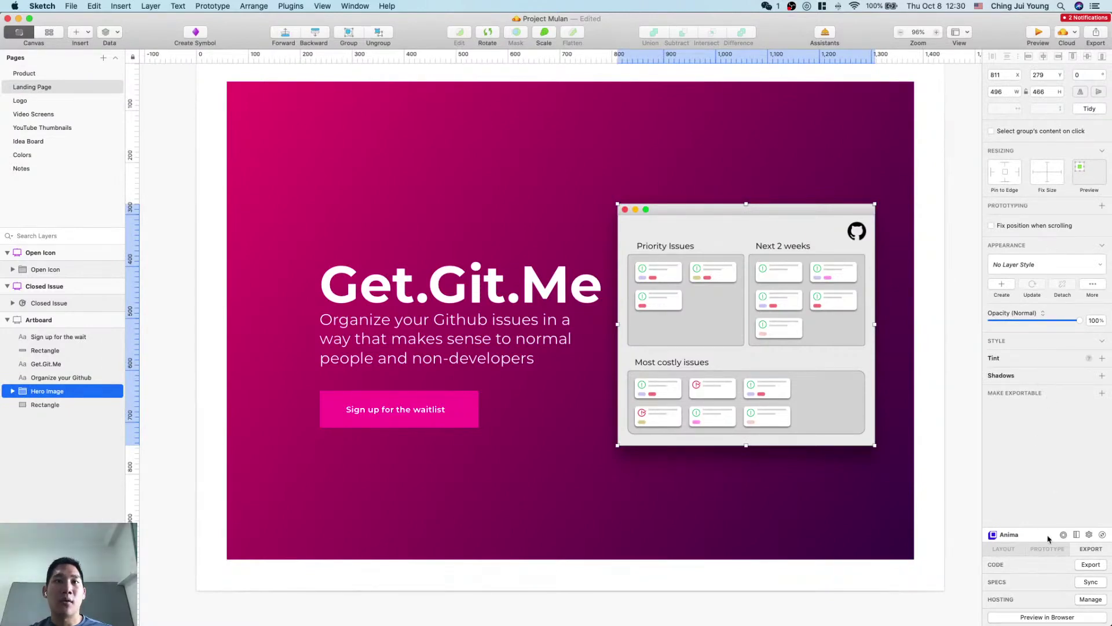
click(1100, 394)
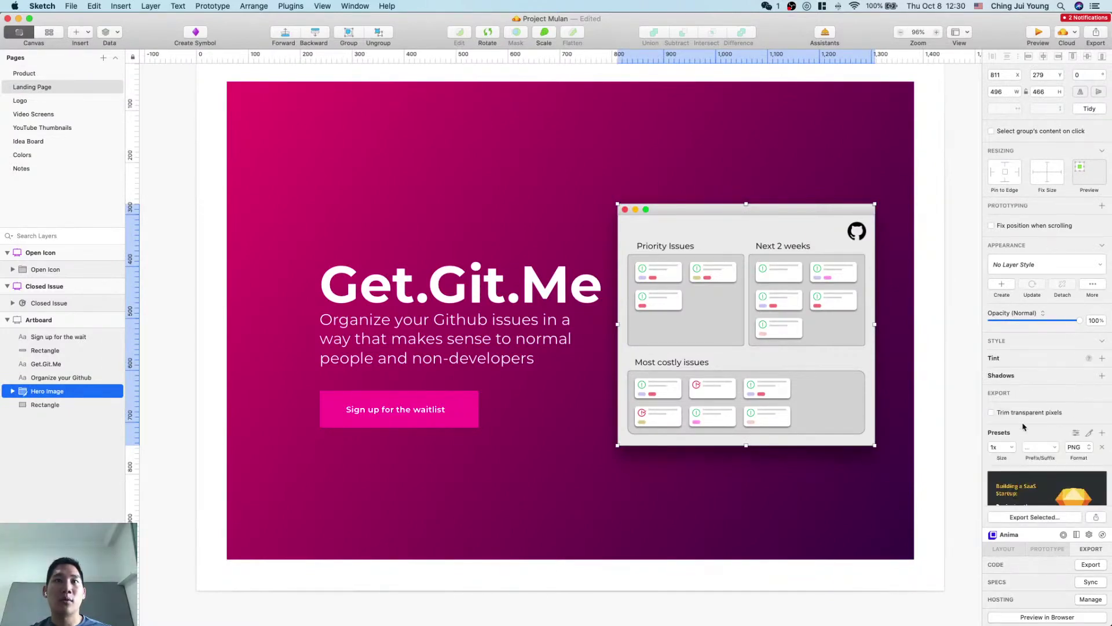
scroll(1016, 399, down, 3)
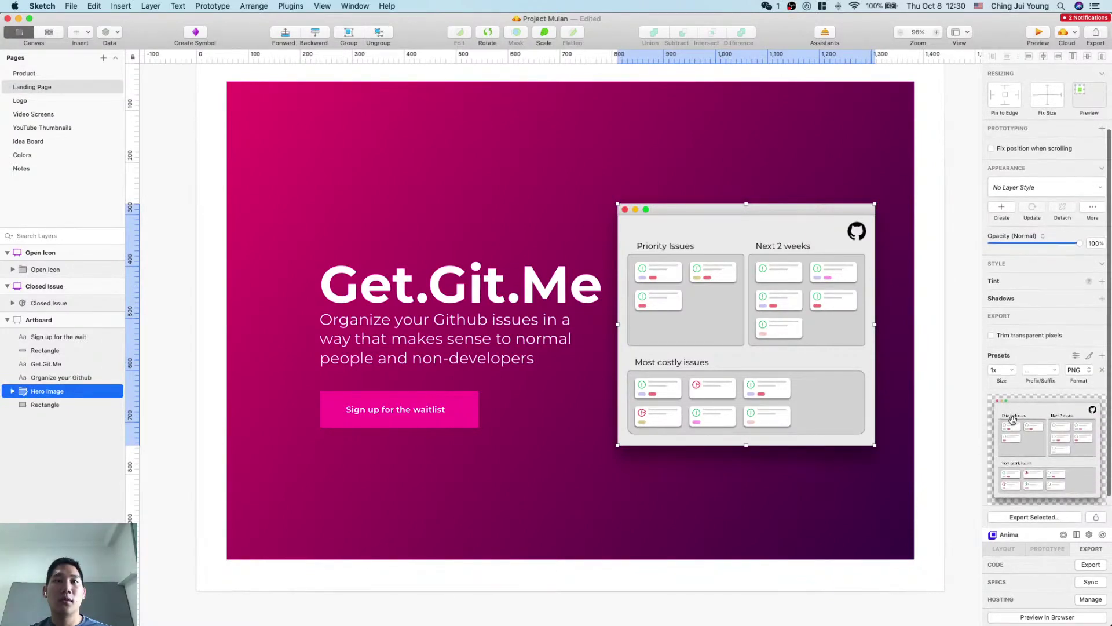
click(1011, 360)
click(1024, 384)
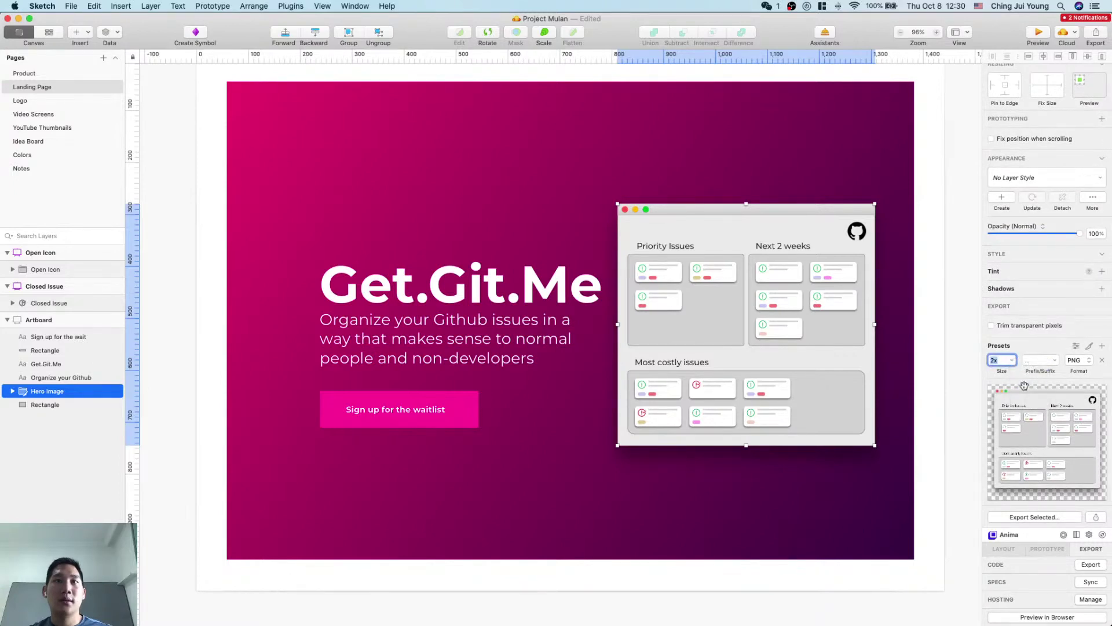
Step: Export the selected group as Hero Image.png into the Project Mulan folder
click(1048, 518)
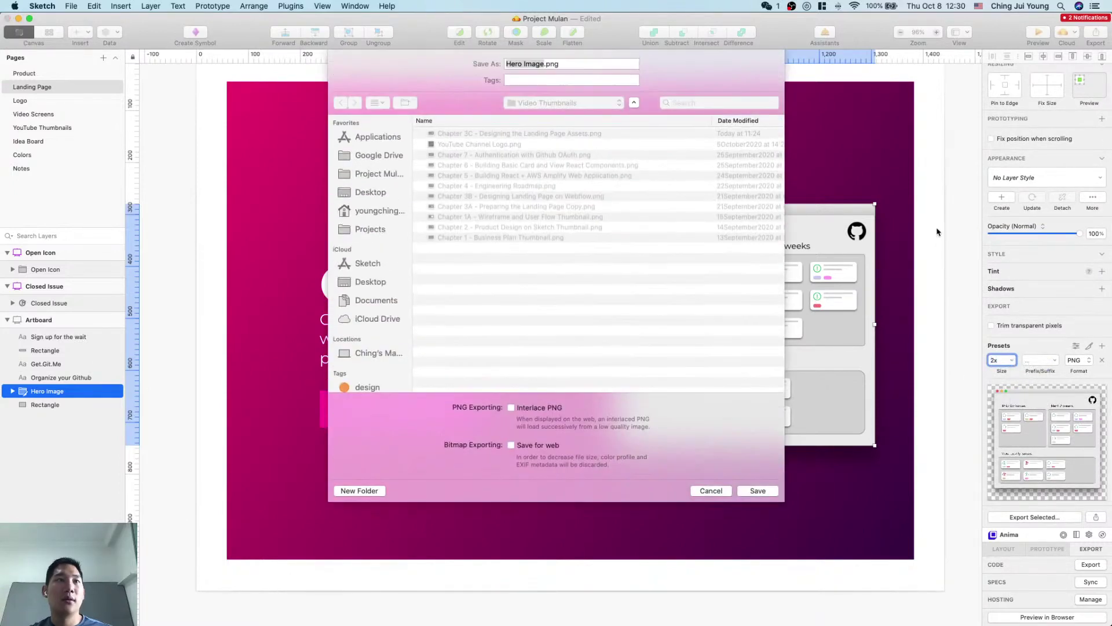
click(640, 305)
key(super+Up)
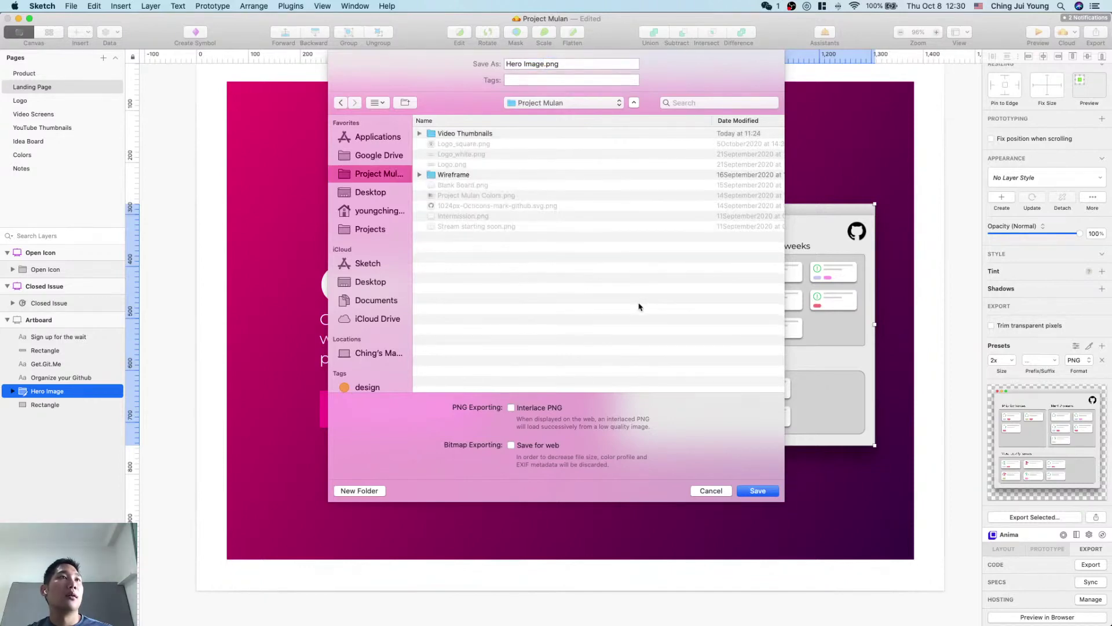
click(757, 491)
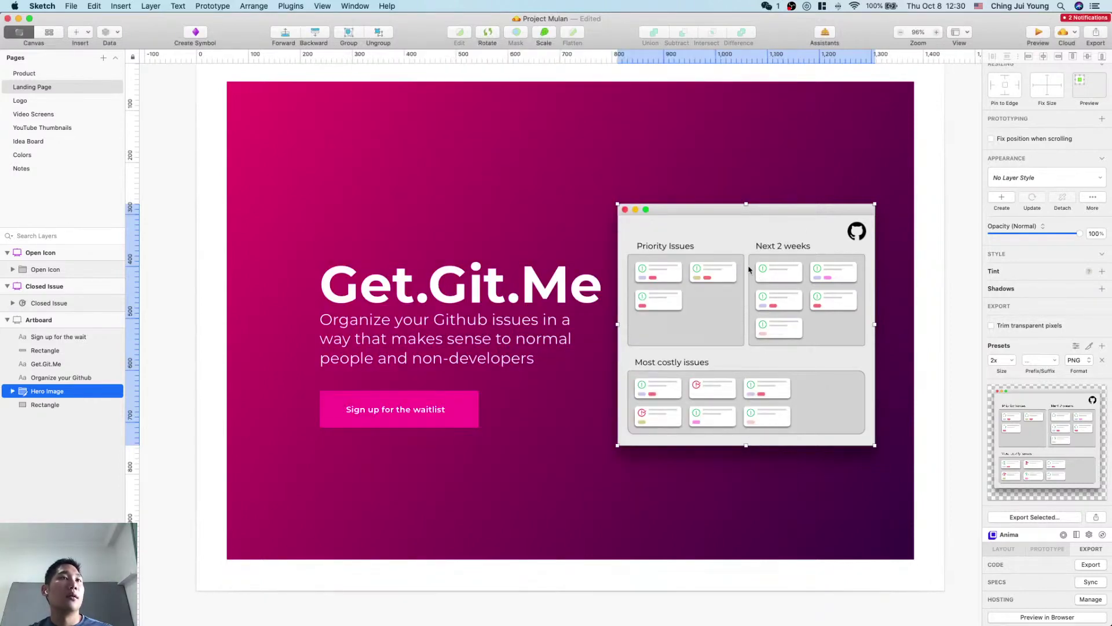
Step: Switch to Safari and open the GetGitMe project from webflow.com in a new tab
key(ctrl+Up)
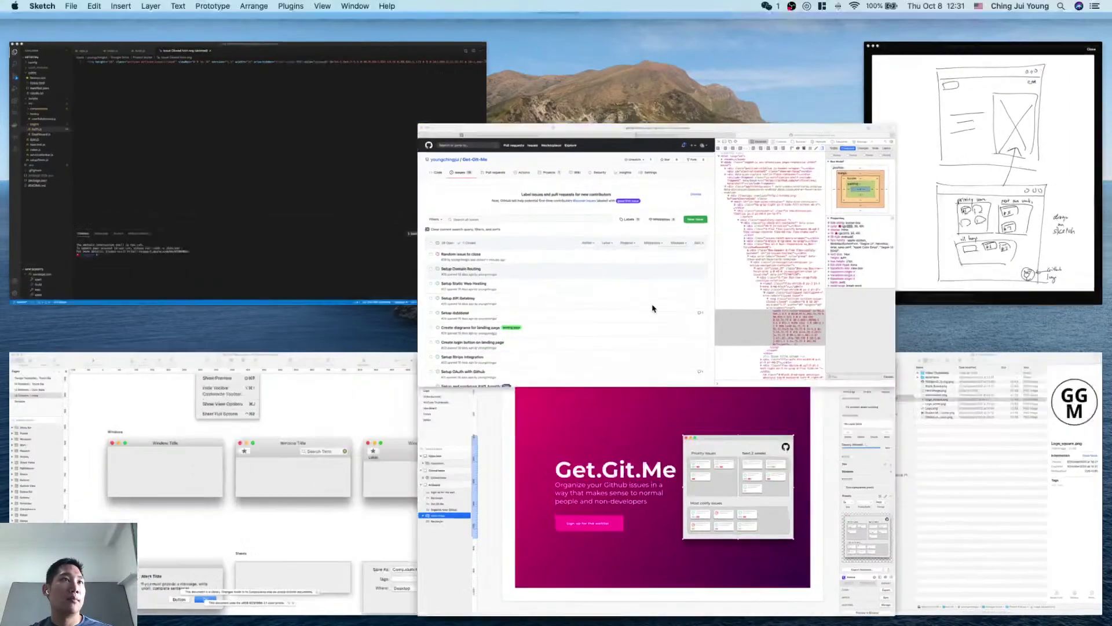
click(652, 308)
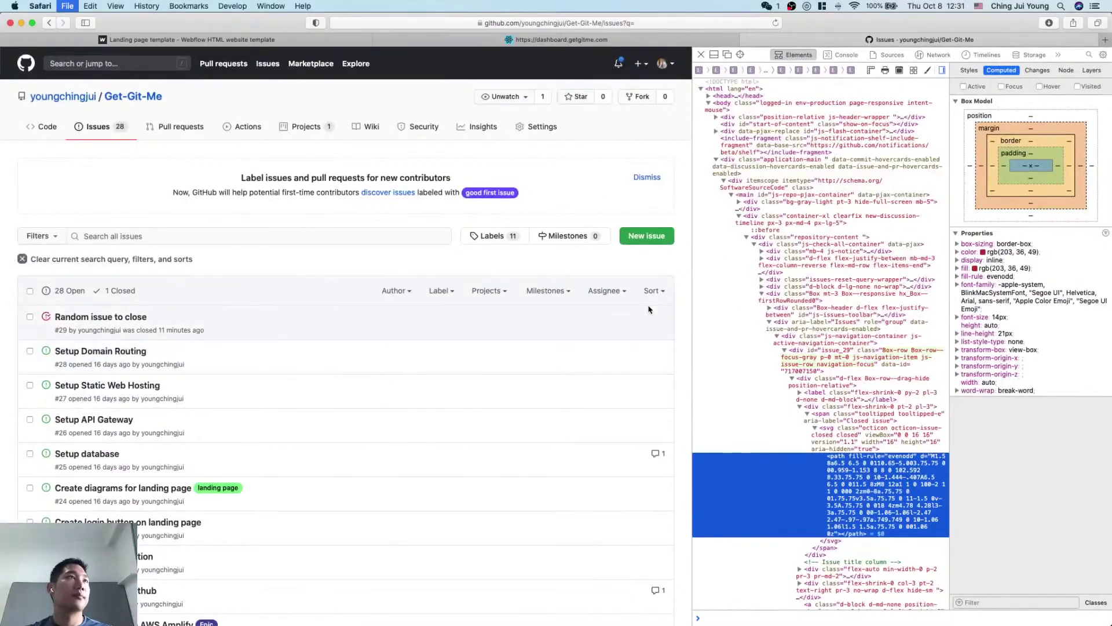
key(super+t)
text(webflow.com)
key(Return)
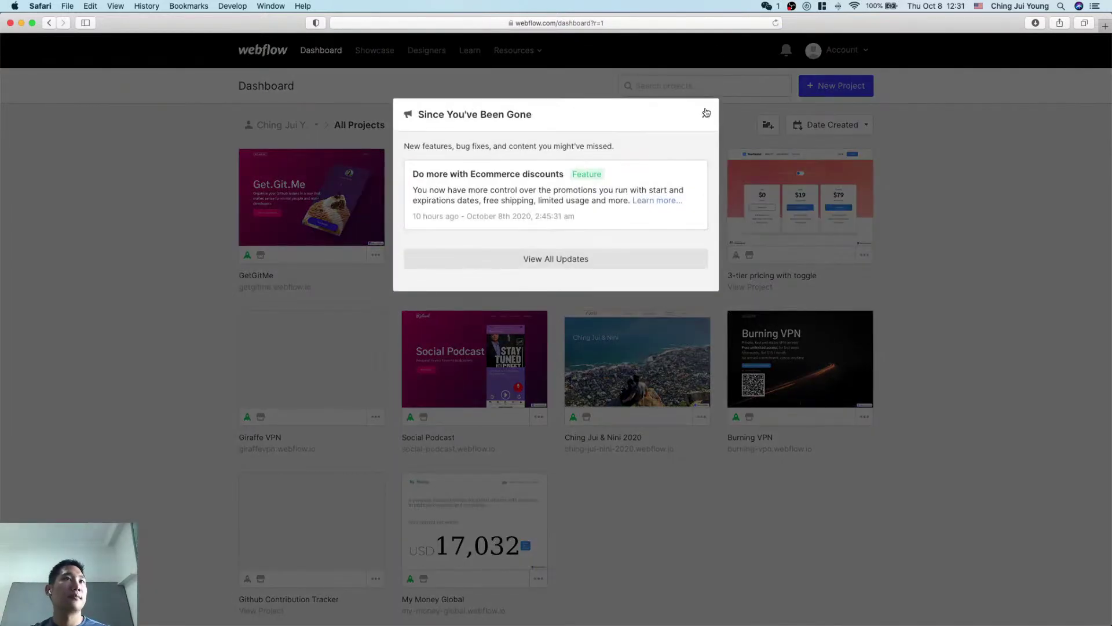
click(706, 112)
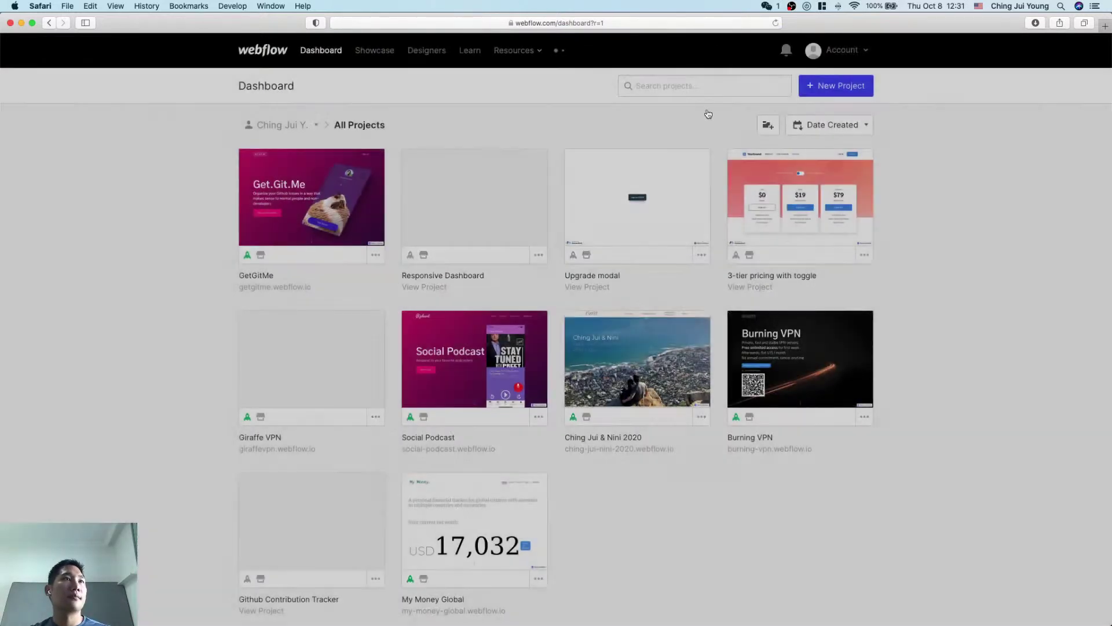
click(339, 199)
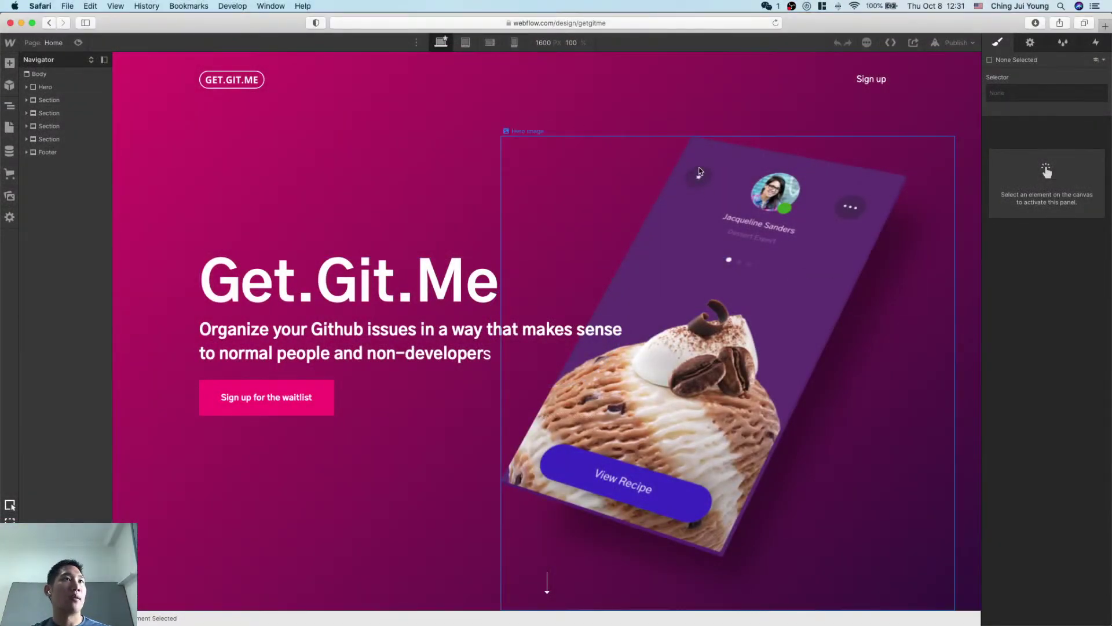
Step: Select the ice-cream Hero Image element on the page and highlight Hero Image.png in Finder's Project Mulan folder
click(700, 171)
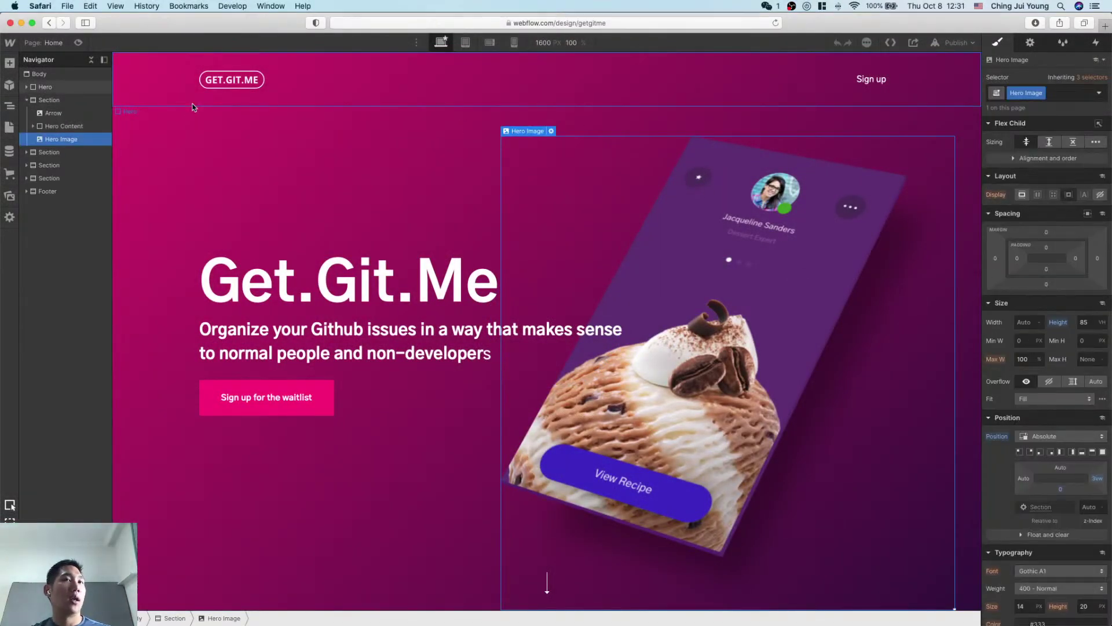
key(ctrl+Up)
click(988, 467)
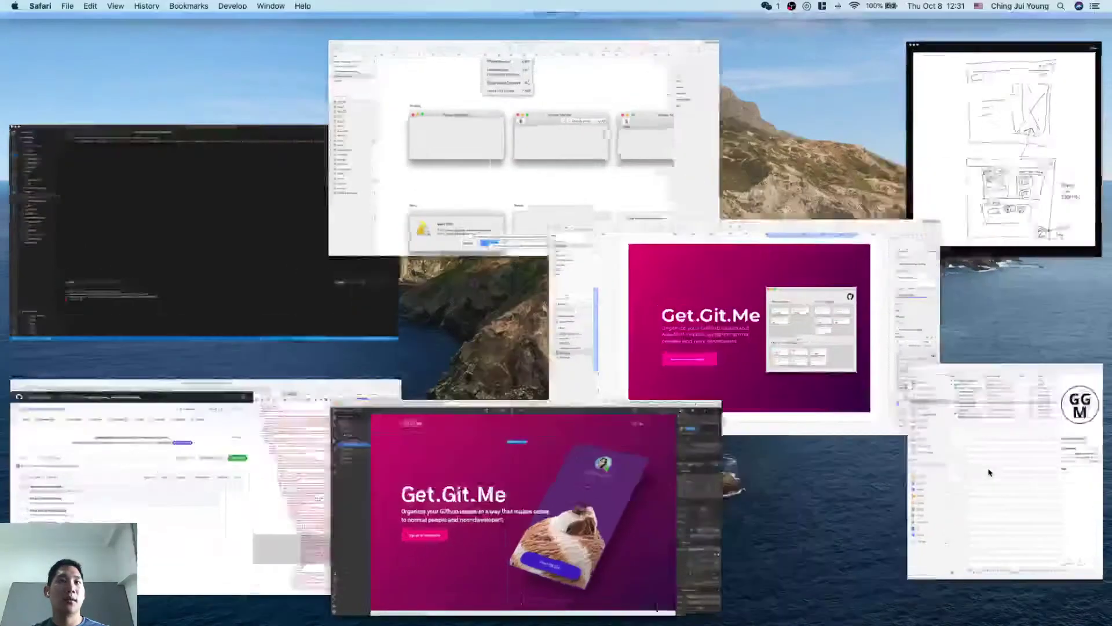
key(Up)
key(Up)
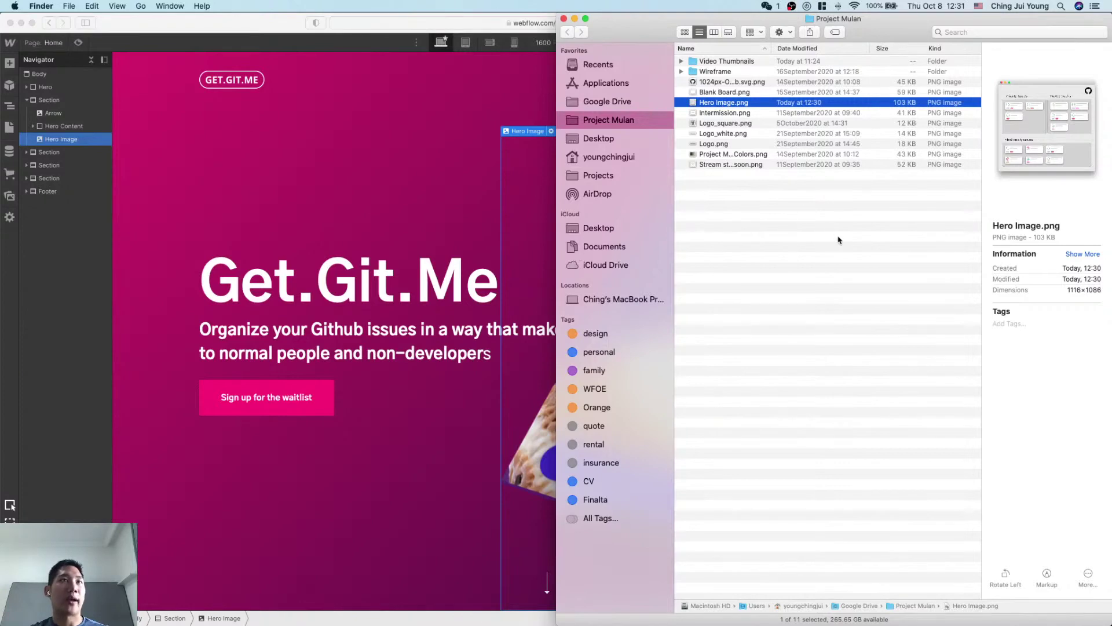
Step: Upload Hero Image.png from the Project Mulan folder to the Webflow assets and replace the Hero Image element's ice-cream picture with it
drag(800, 102, 537, 478)
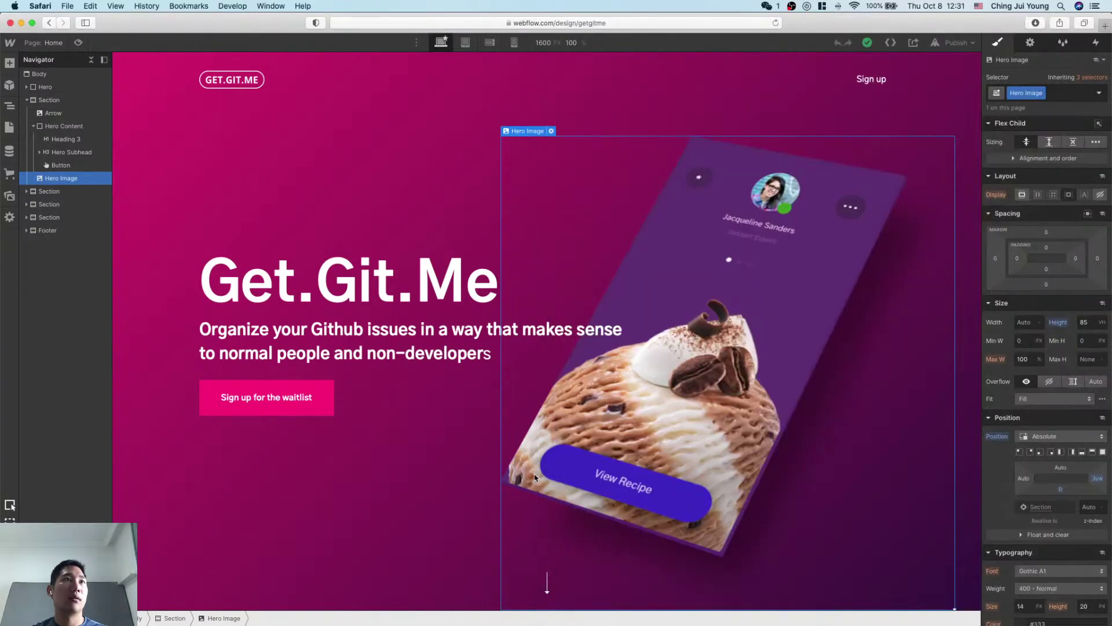
click(551, 130)
click(568, 189)
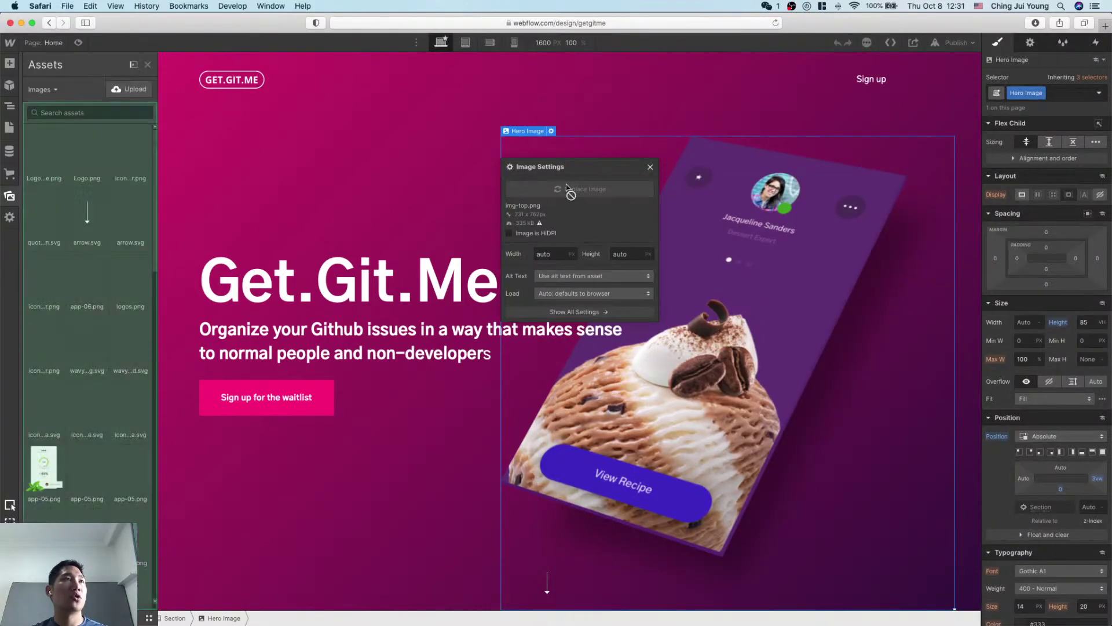
key(super+Tab)
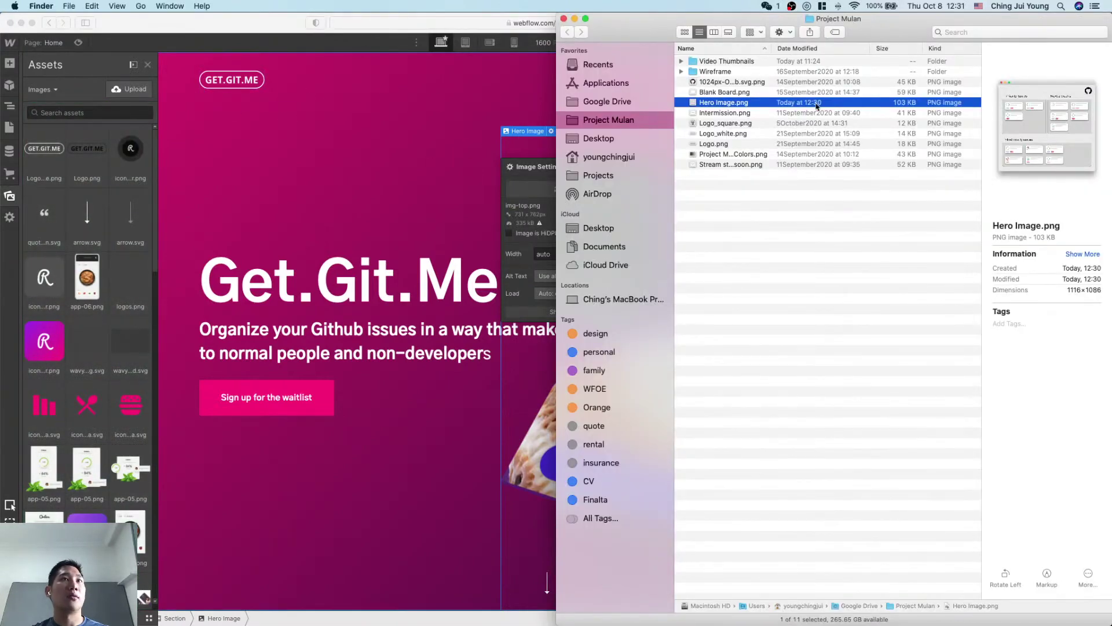
drag(816, 105, 93, 134)
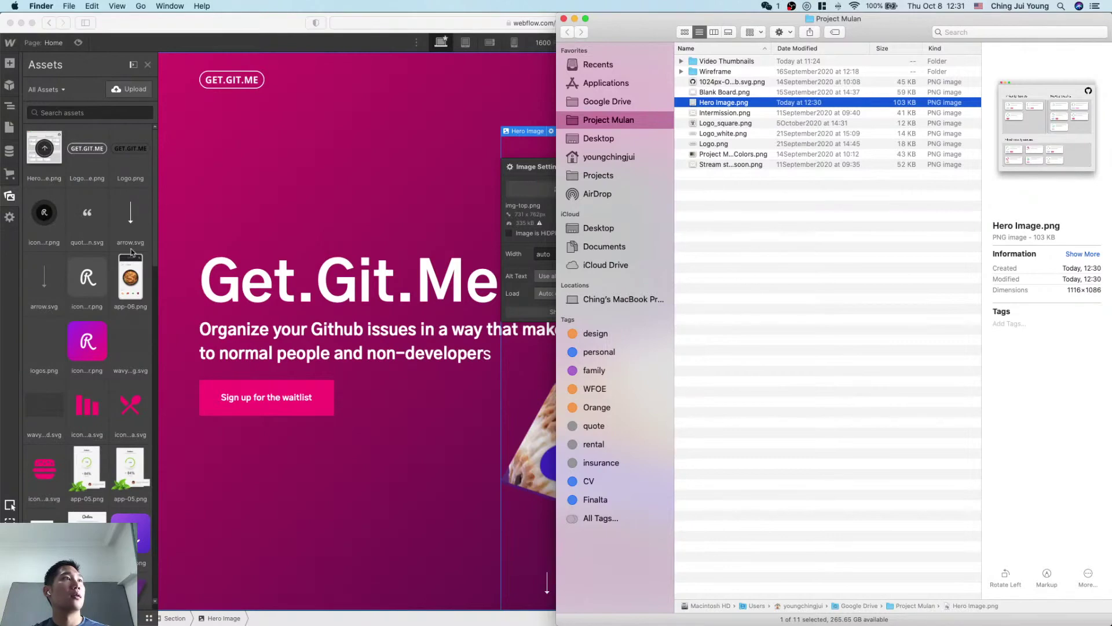
click(42, 168)
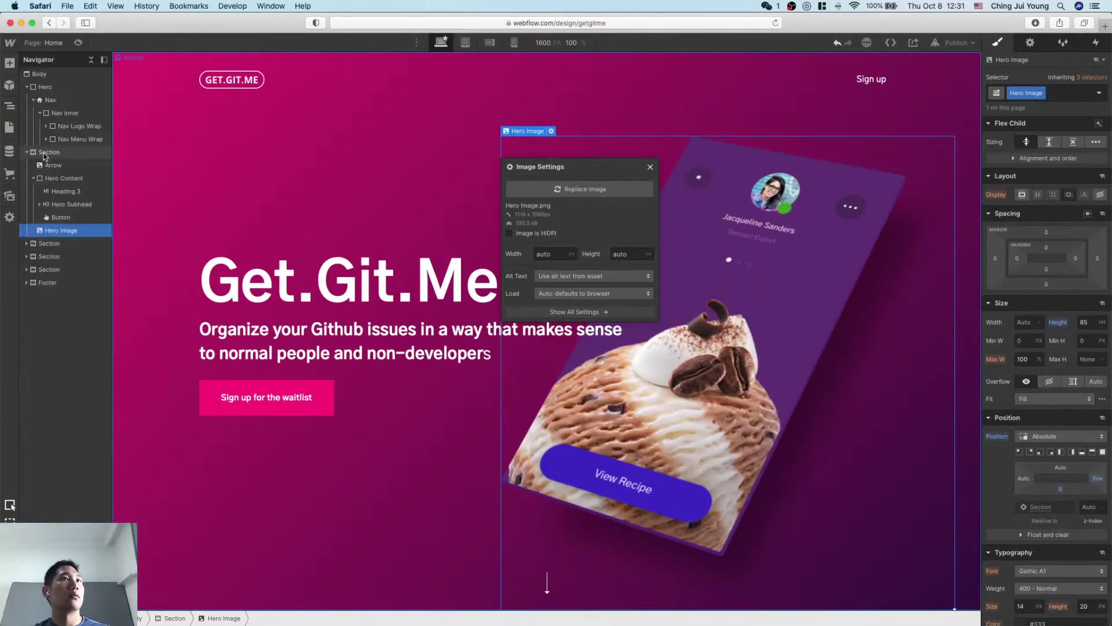
click(410, 462)
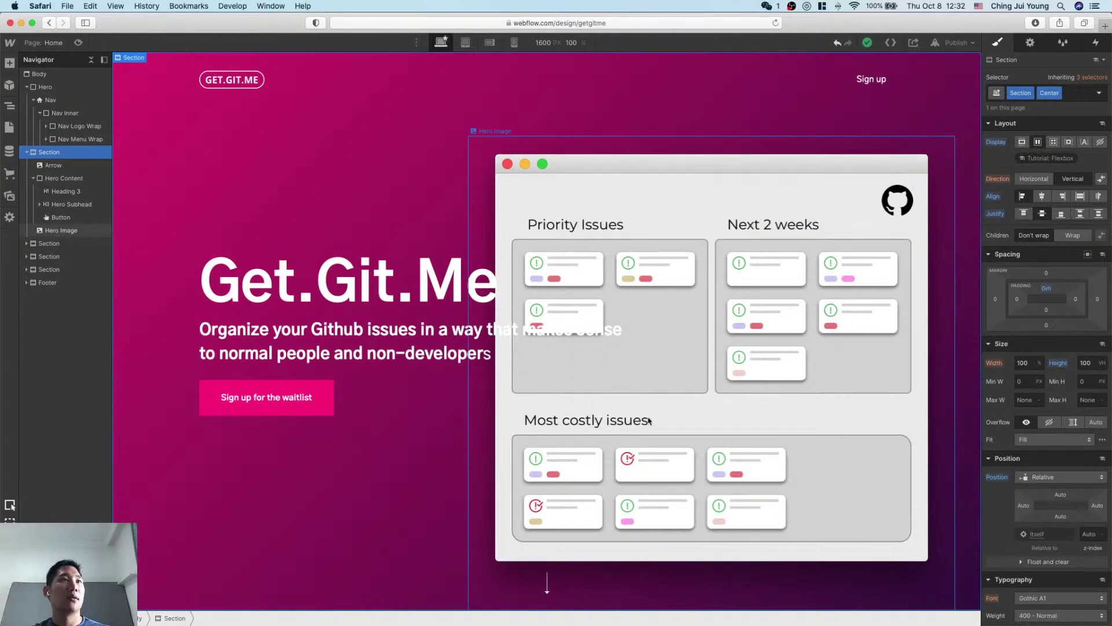
Step: Try a maximum width of 98% on the Hero Image element
key(super+shift+backslash)
click(508, 291)
click(767, 155)
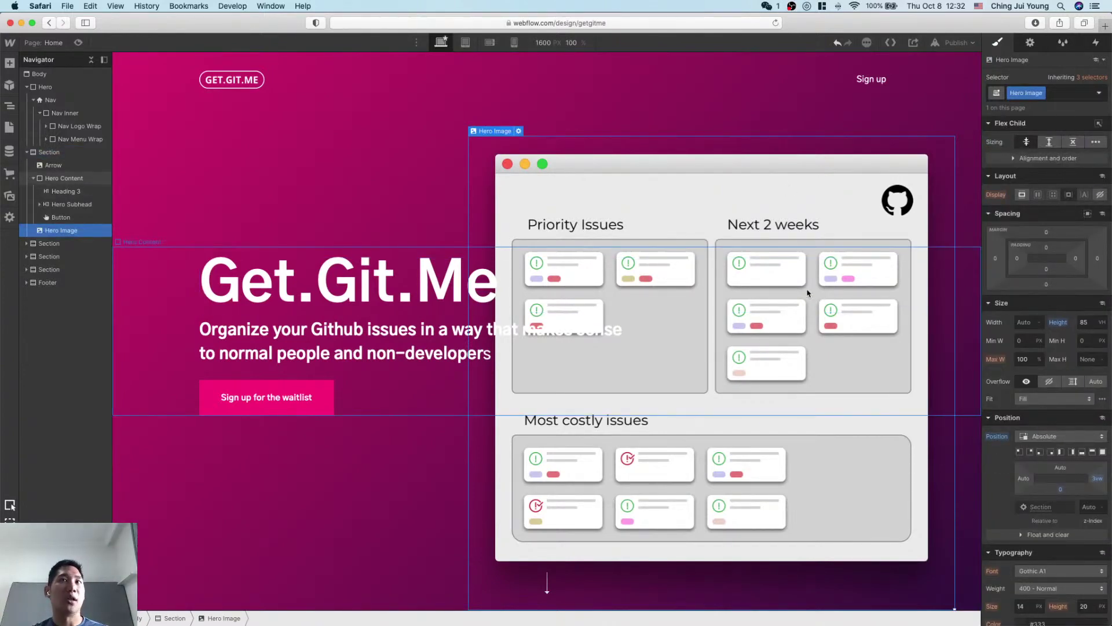
click(1031, 360)
text(98)
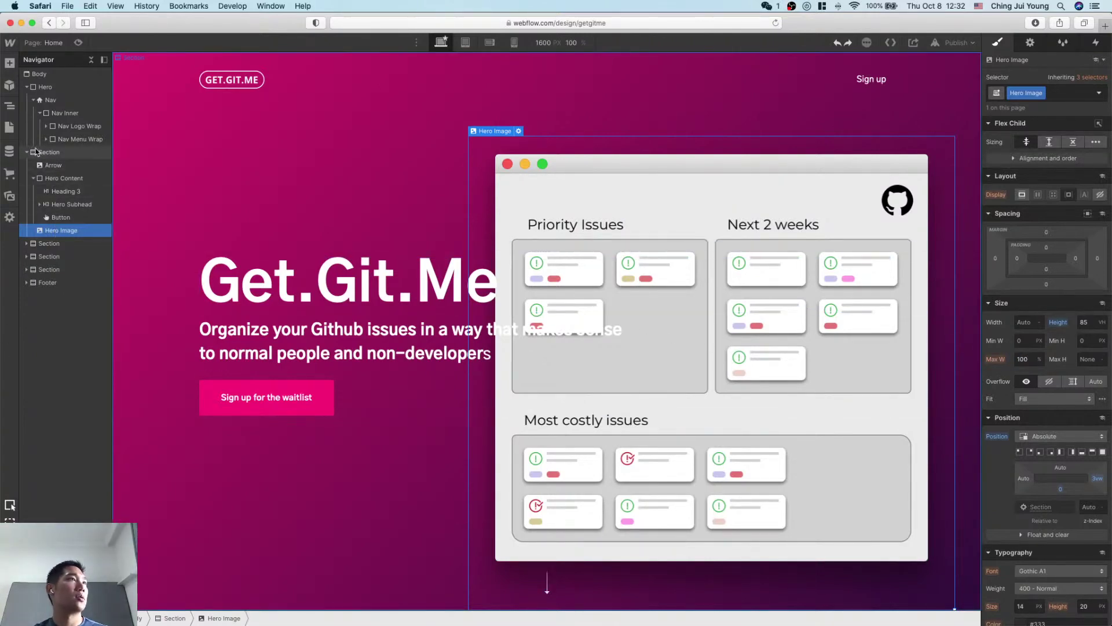
Step: Examine the layout, size and position settings of Hero Content, Arrow, Hero Image and their parent Section
click(33, 177)
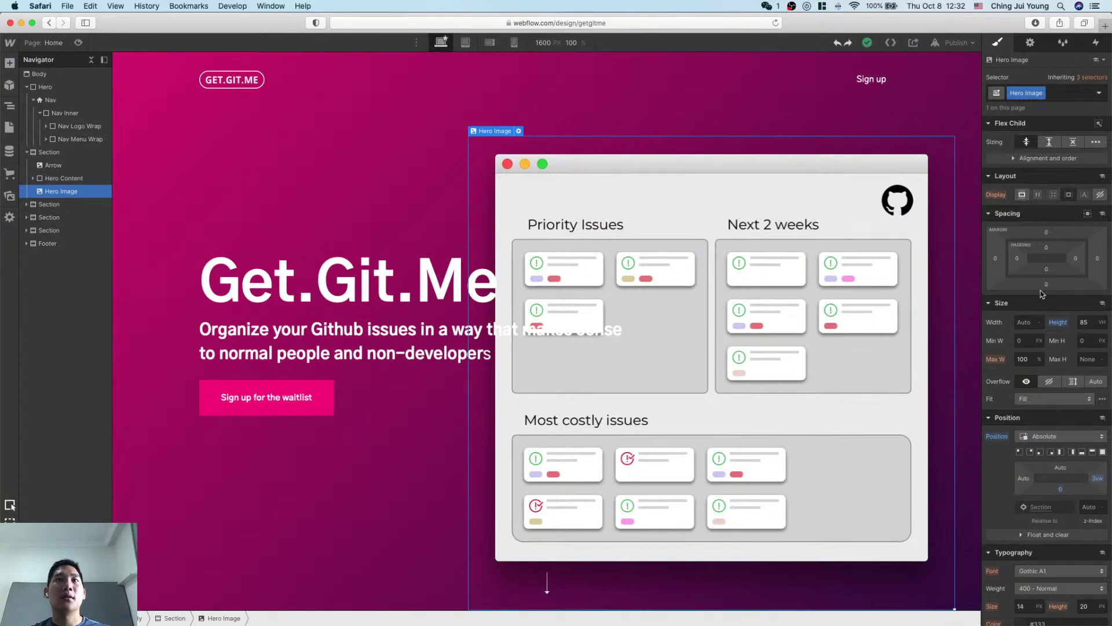
click(70, 184)
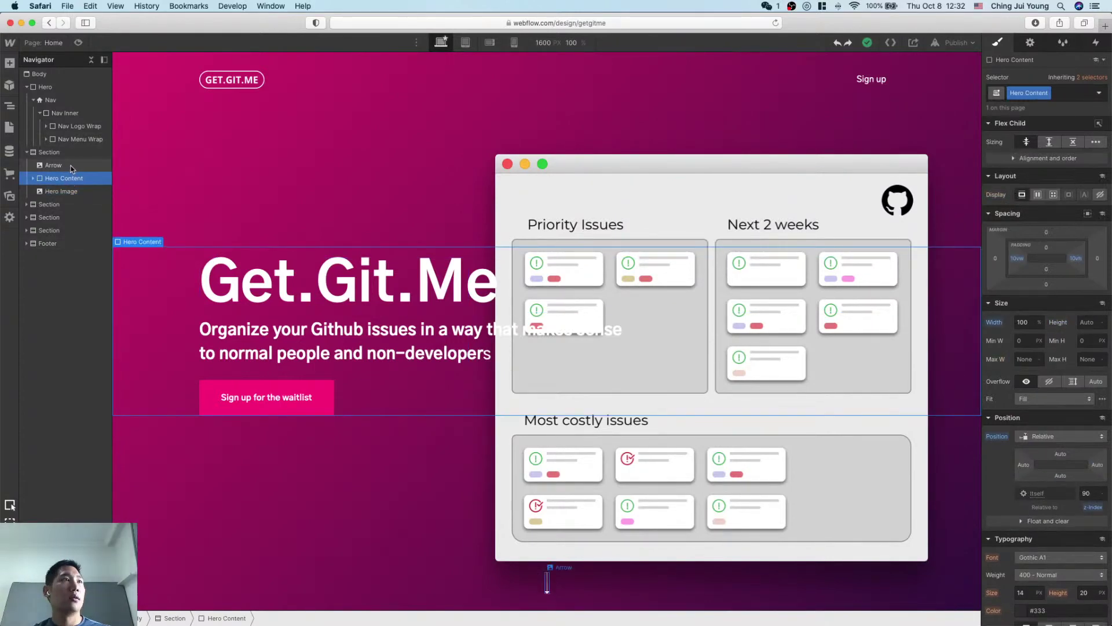
click(72, 168)
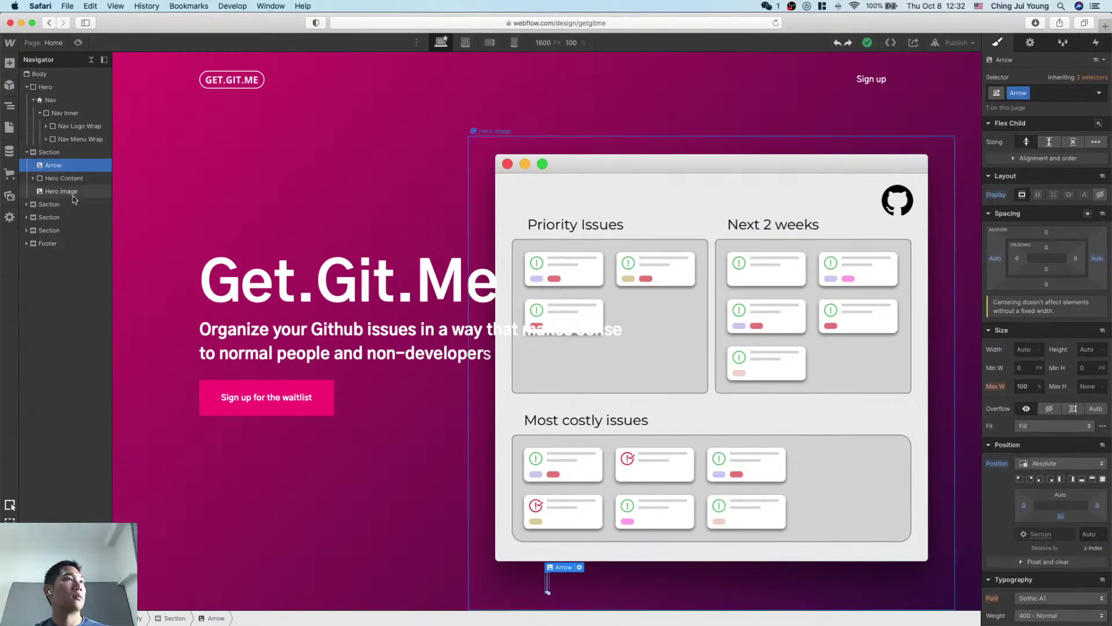
click(74, 194)
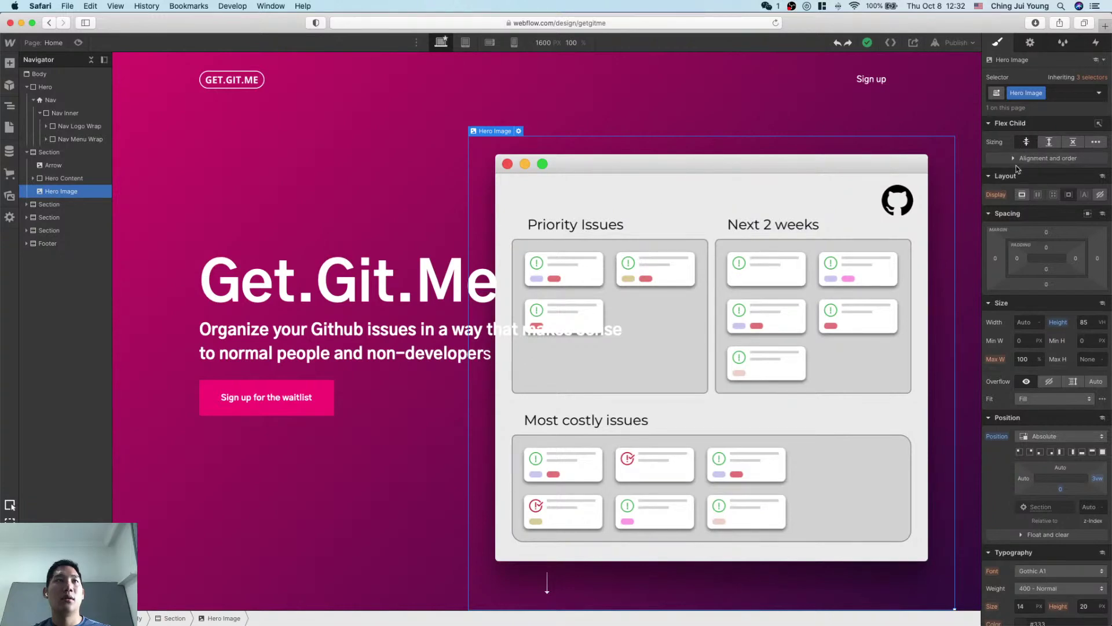
key(Up)
key(Up)
key(Up)
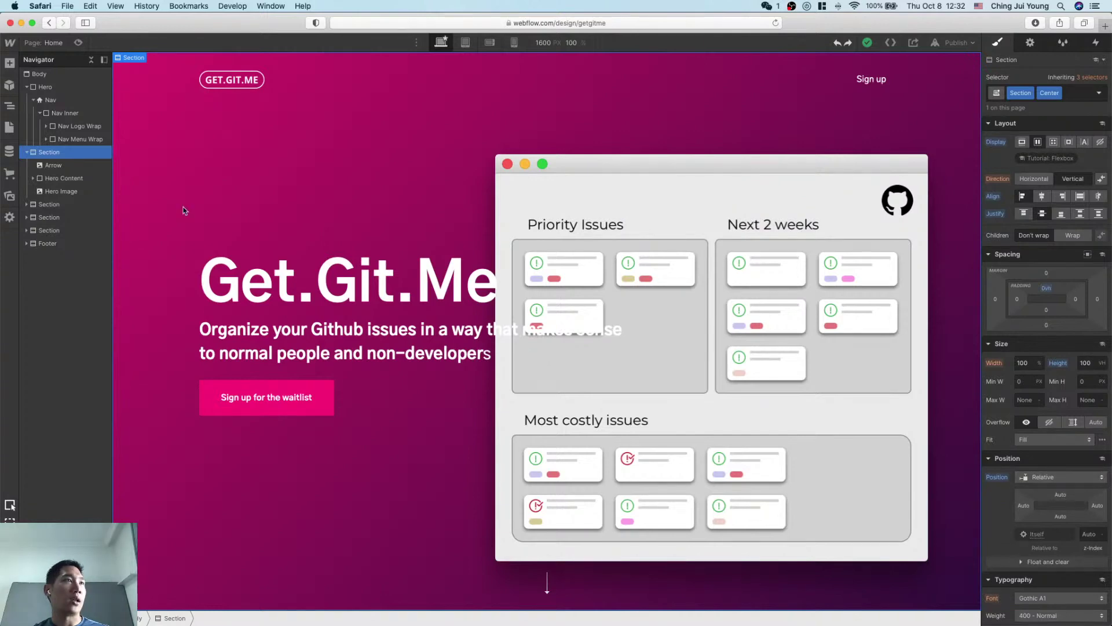
click(60, 191)
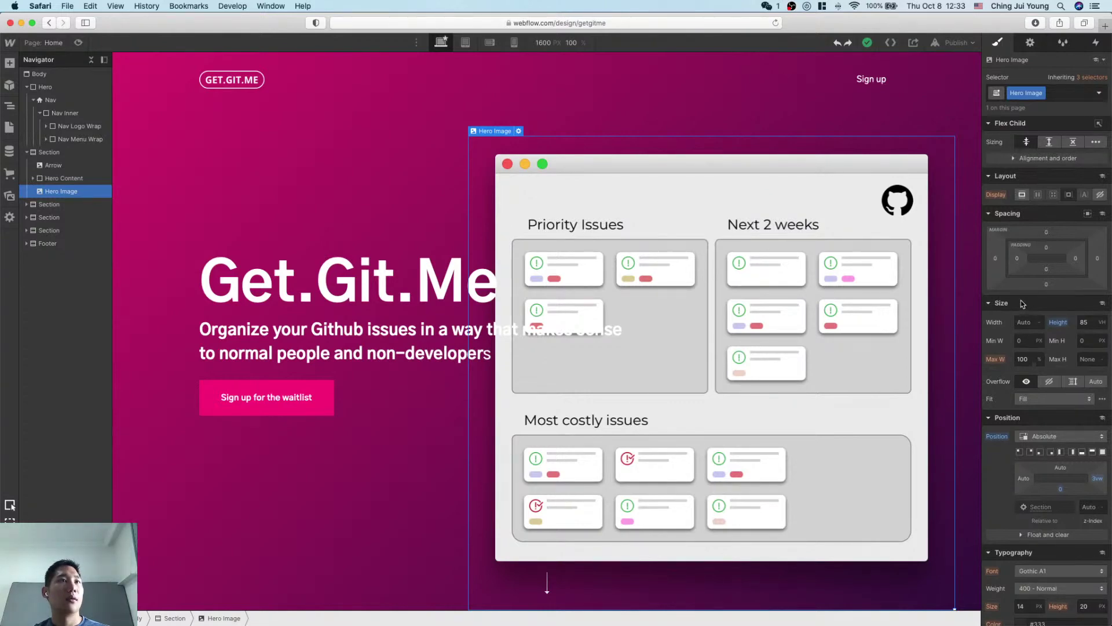
Step: Reduce the Hero Content block's width to 45% so its text wraps beside the hero image
click(445, 313)
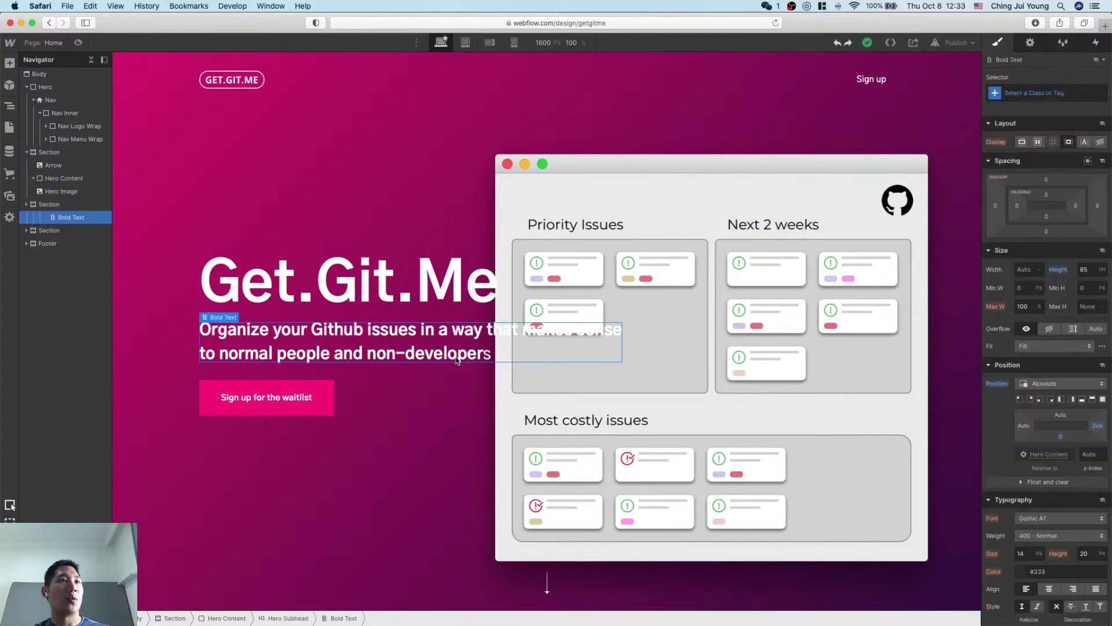
click(447, 319)
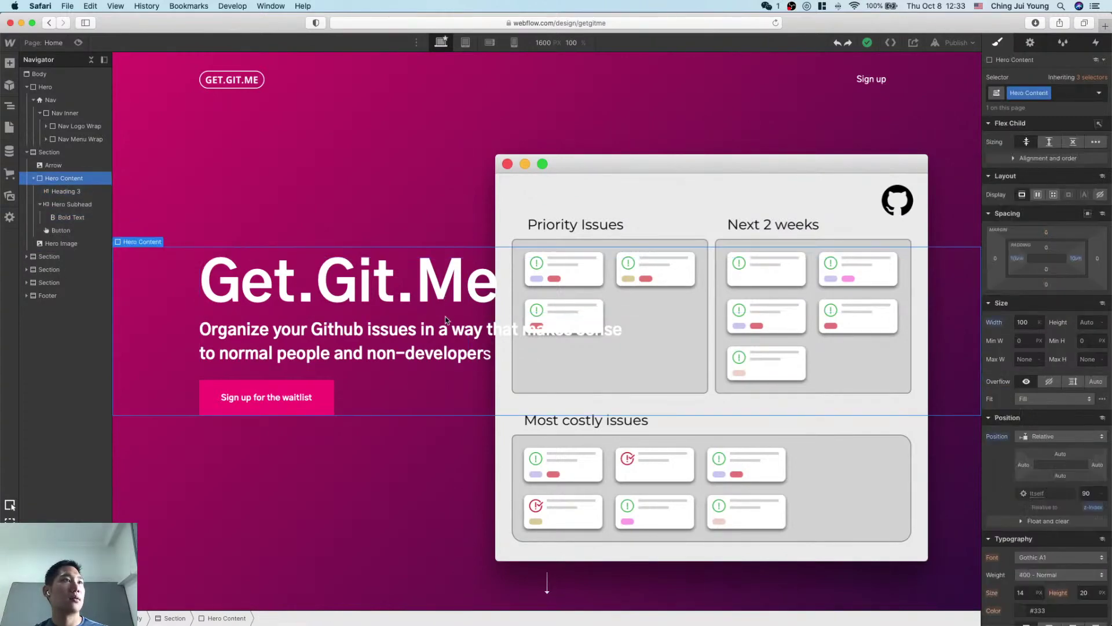
click(1023, 322)
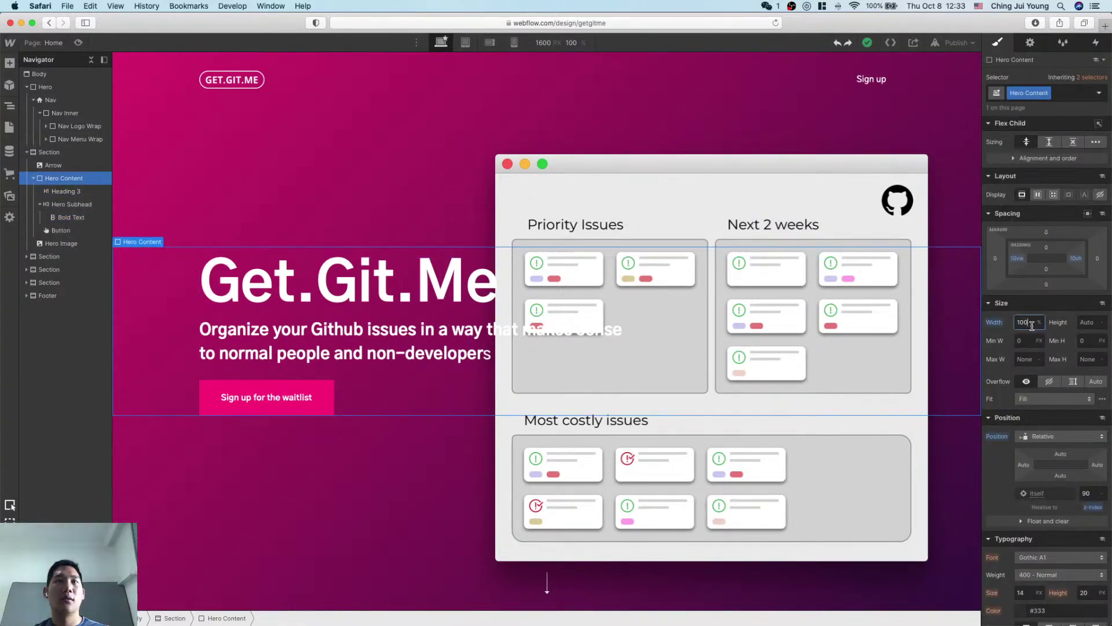
text(97)
key(Down)
key(Down)
key(Down)
key(Down)
key(Down)
key(Down)
key(Down)
key(Down)
key(Down)
key(Down)
key(Down)
key(Down)
key(Down)
key(Down)
key(Down)
key(Down)
key(Down)
key(Down)
key(Down)
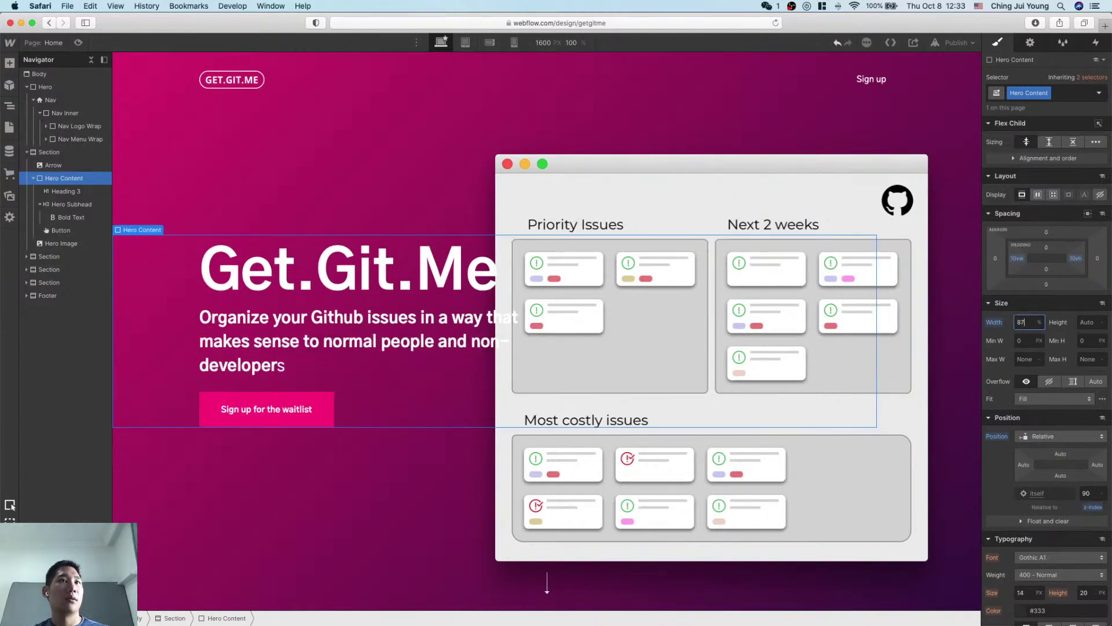
key(Down)
key(Down)
key(Down)
key(Down)
key(Down)
key(Down)
key(Down)
key(Down)
key(Down)
key(Down)
key(Down)
key(Down)
key(Down)
key(Down)
key(Down)
key(Down)
key(Down)
key(Down)
key(Down)
key(Down)
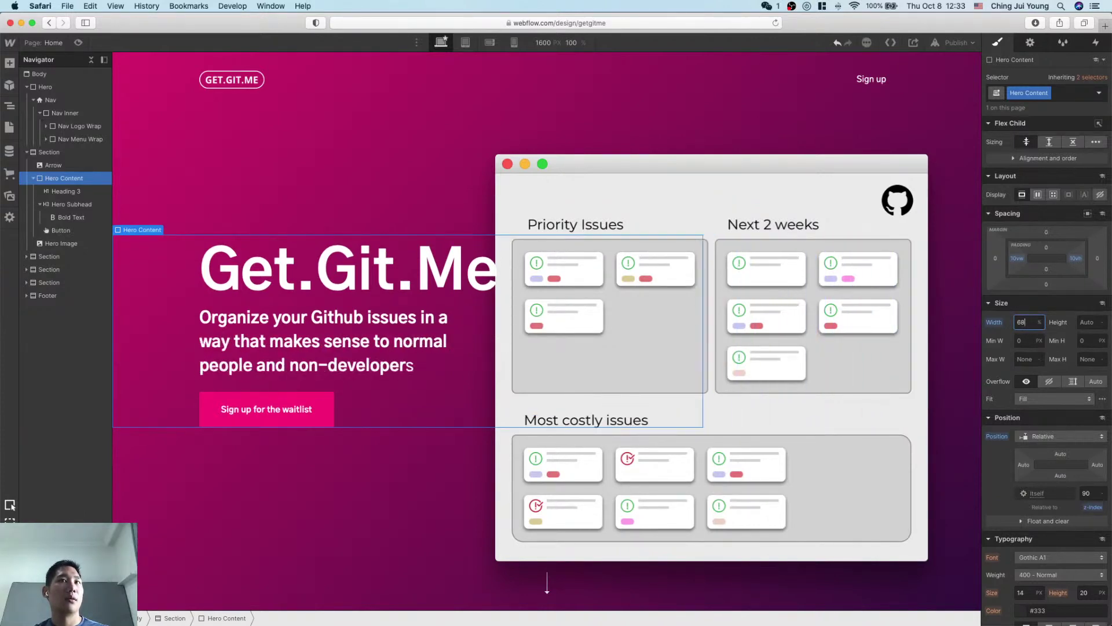
key(Down)
key(Down)
key(Down)
key(Down)
key(Down)
key(Down)
key(Down)
key(Down)
key(Down)
key(Down)
key(Down)
key(Down)
key(Down)
key(Down)
key(Down)
key(Down)
key(Down)
key(Down)
key(Down)
key(Down)
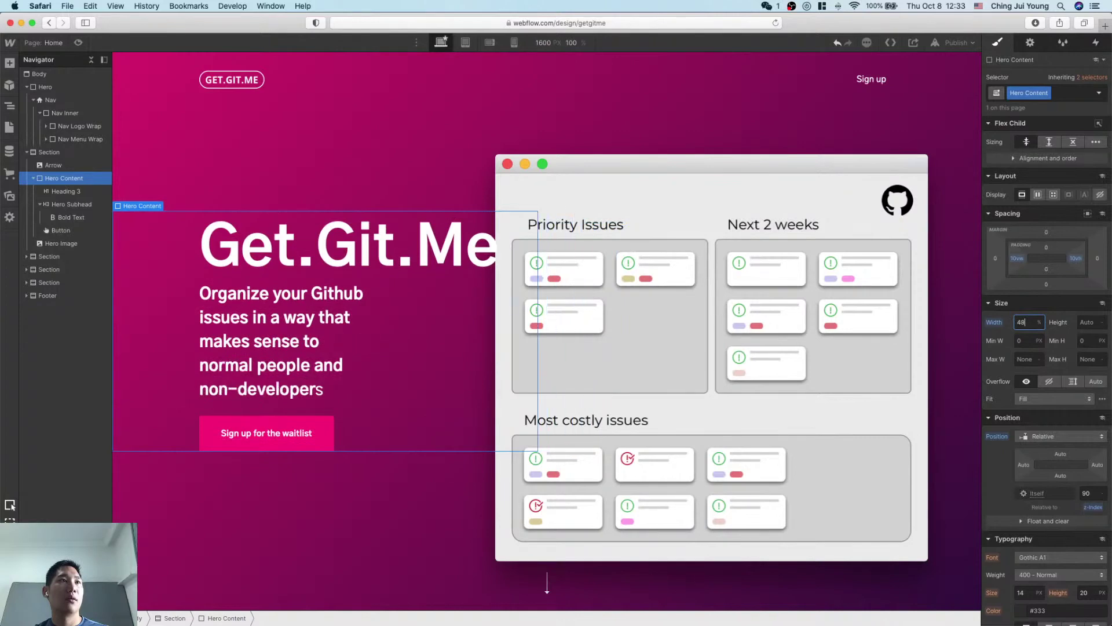
key(Down)
key(Down)
key(Down)
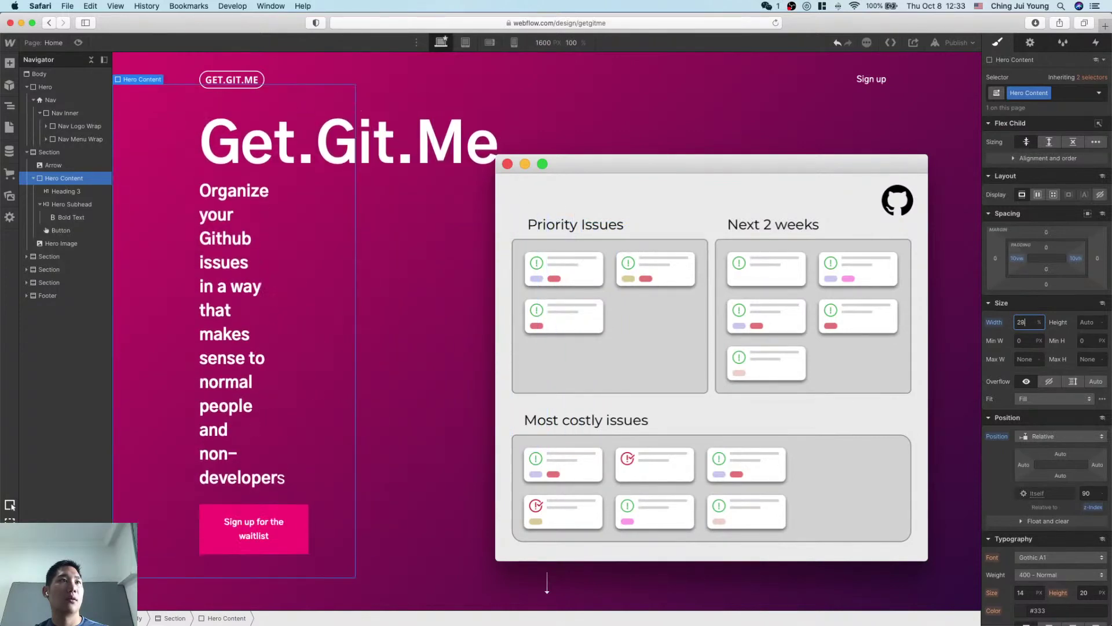
key(Up)
key(Up)
key(Up)
key(Up)
key(Up)
key(Up)
key(Up)
key(Up)
key(Up)
key(Up)
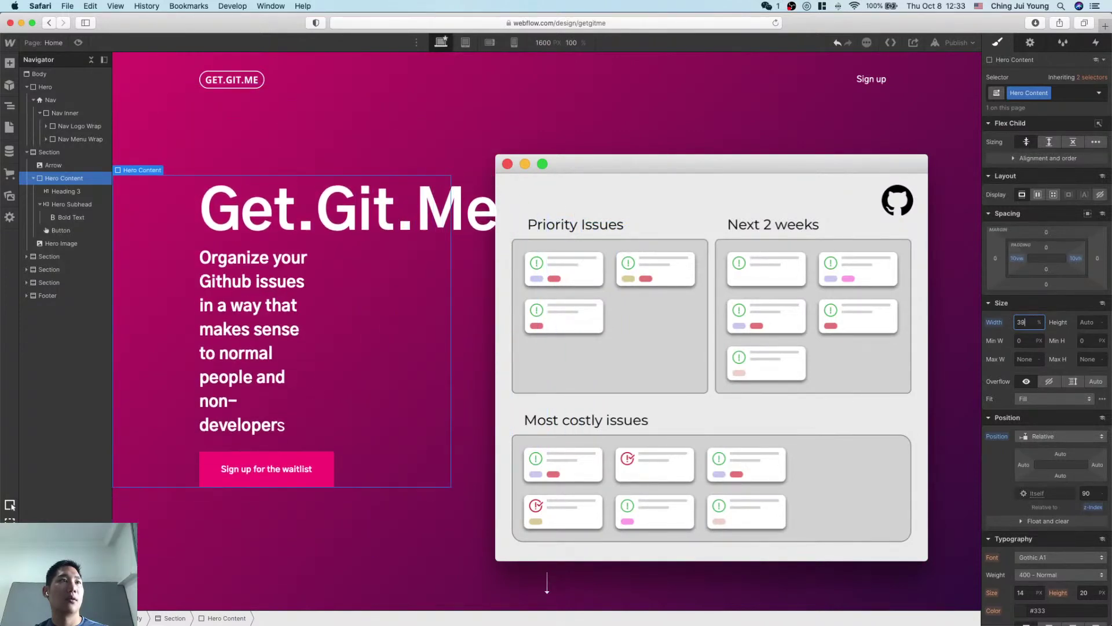
Step: Set the Hero Image element's maximum width to 50%
click(920, 376)
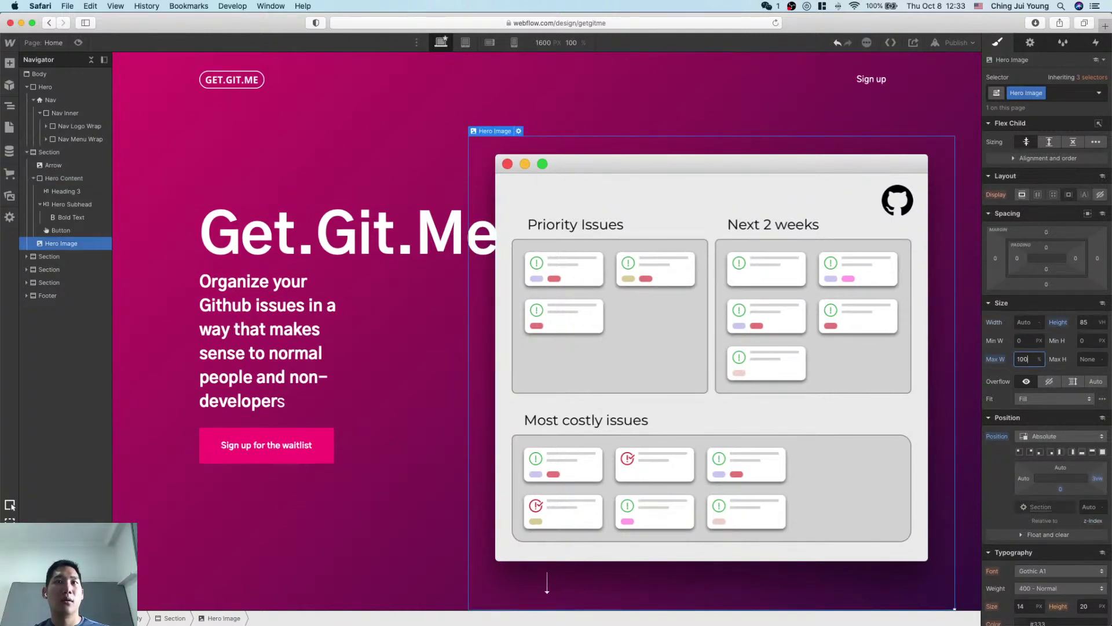
key(BackSpace)
key(BackSpace)
key(BackSpace)
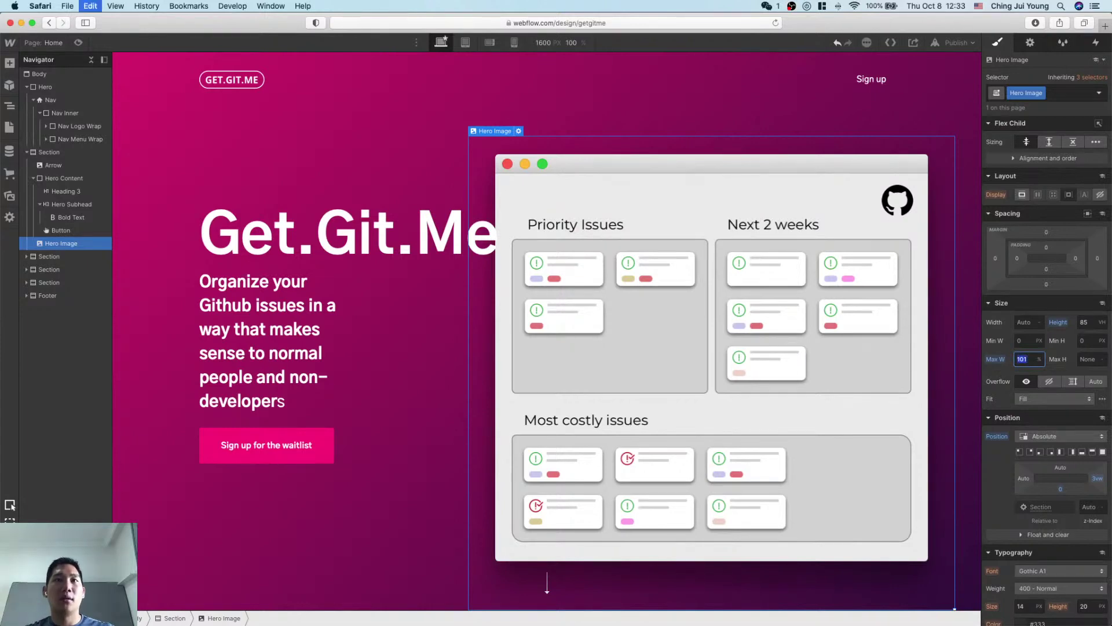
text(50)
key(Return)
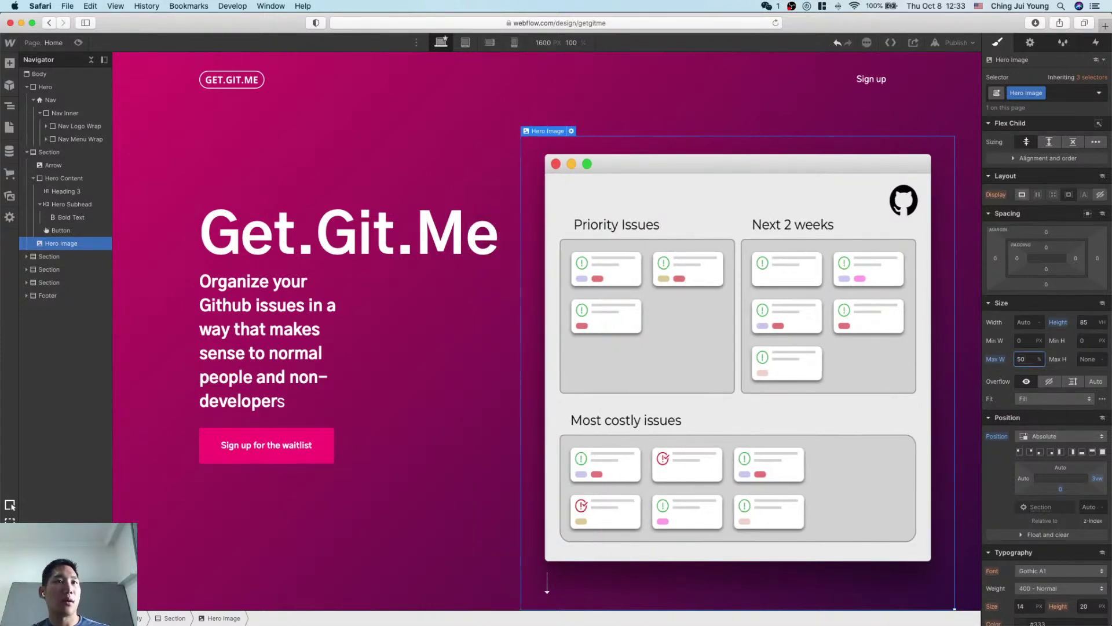
Step: Set the Hero Content block's width to 80% on the desktop layout
click(400, 319)
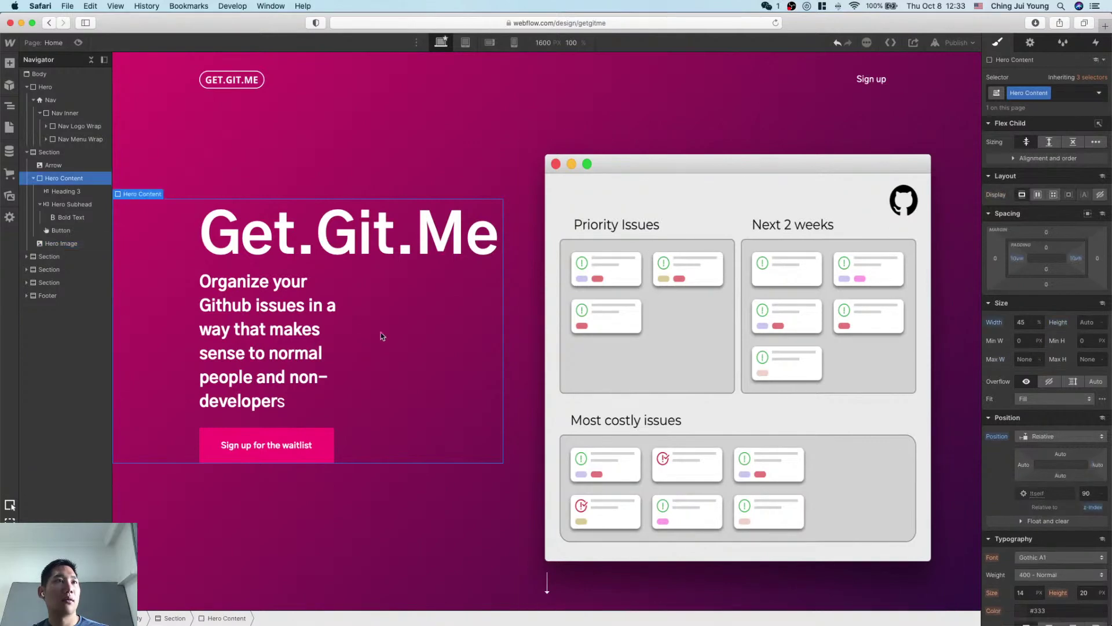
click(1027, 323)
key(Up)
key(Up)
key(Up)
key(Up)
key(Up)
key(Up)
key(Up)
key(Up)
key(Up)
key(Up)
key(Up)
key(Up)
key(Up)
key(Up)
key(Up)
key(Up)
key(Up)
key(Up)
key(Up)
key(Up)
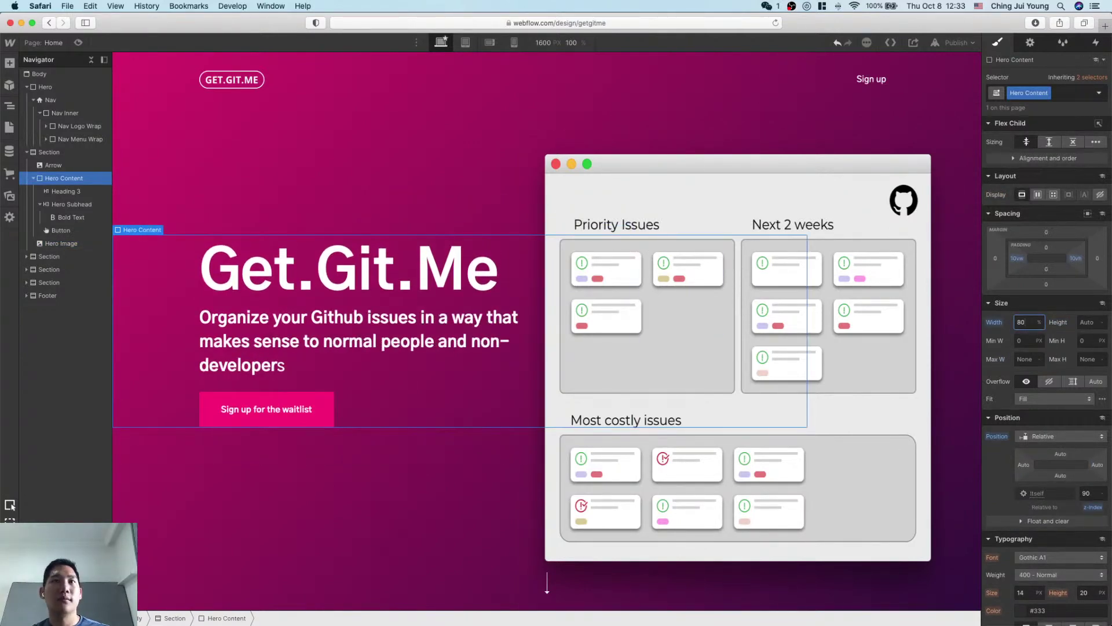
click(473, 524)
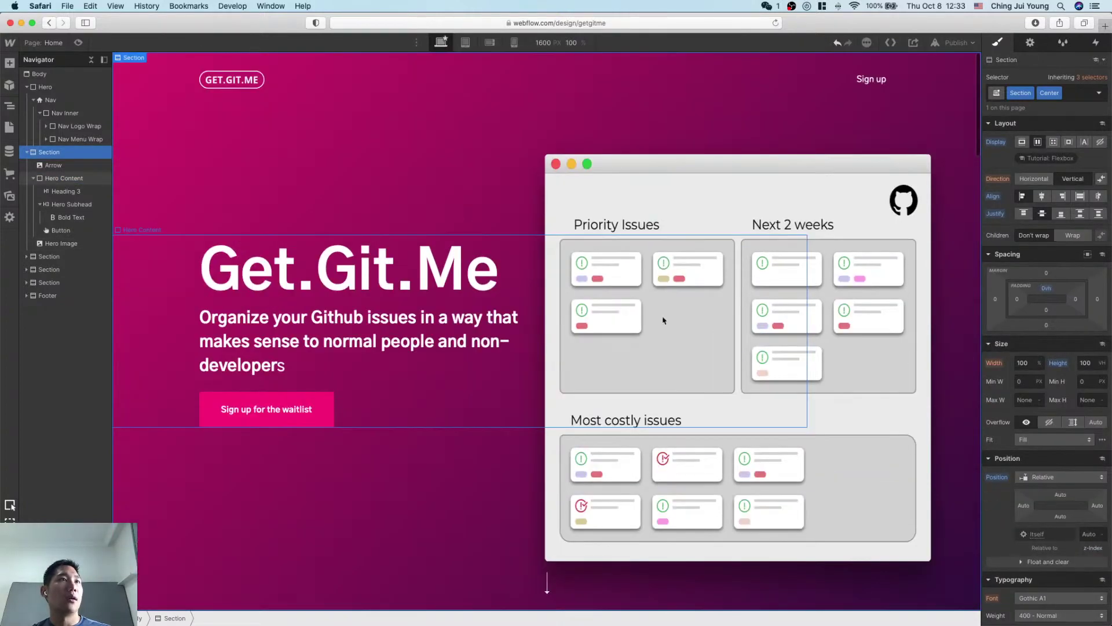
Step: Switch to the tablet breakpoint and set the Hero Content block's width to 100%
click(465, 43)
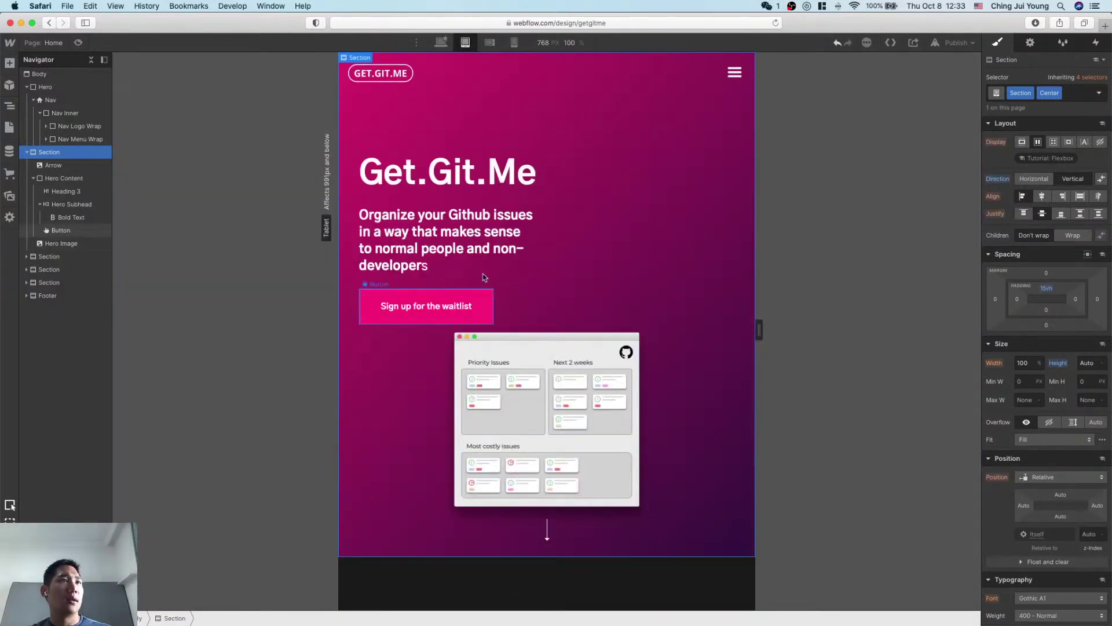
click(553, 244)
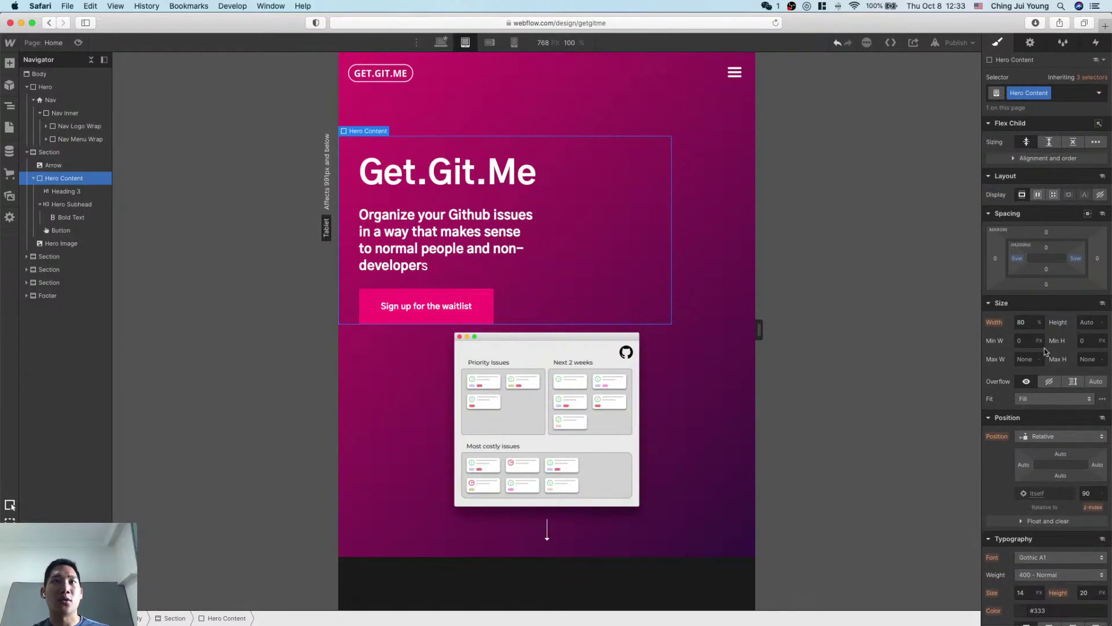
click(1024, 322)
text(100)
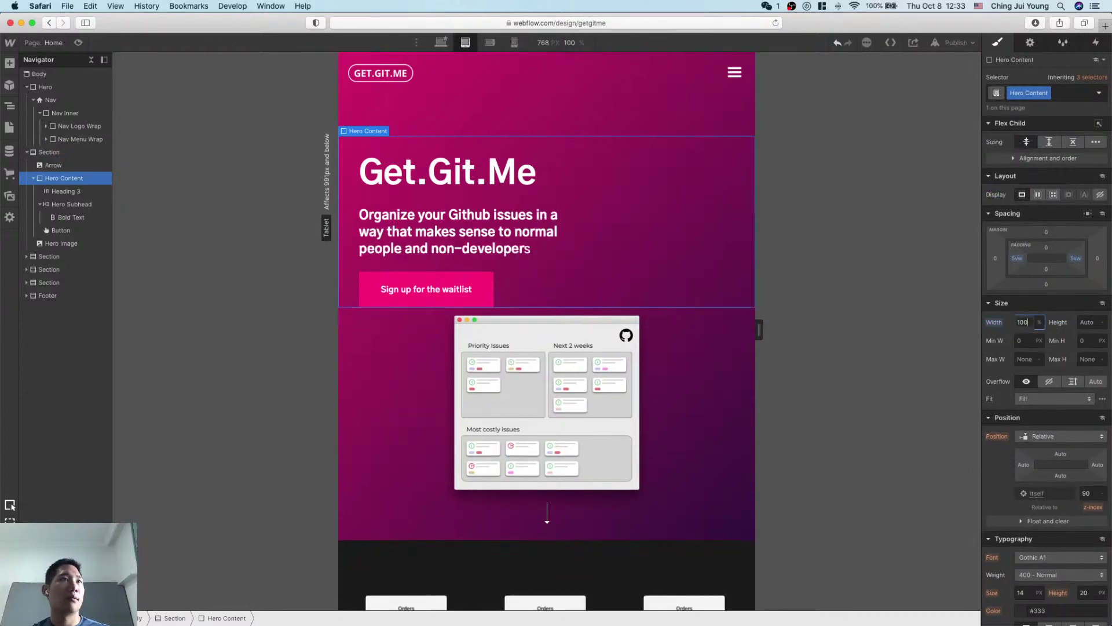
click(799, 351)
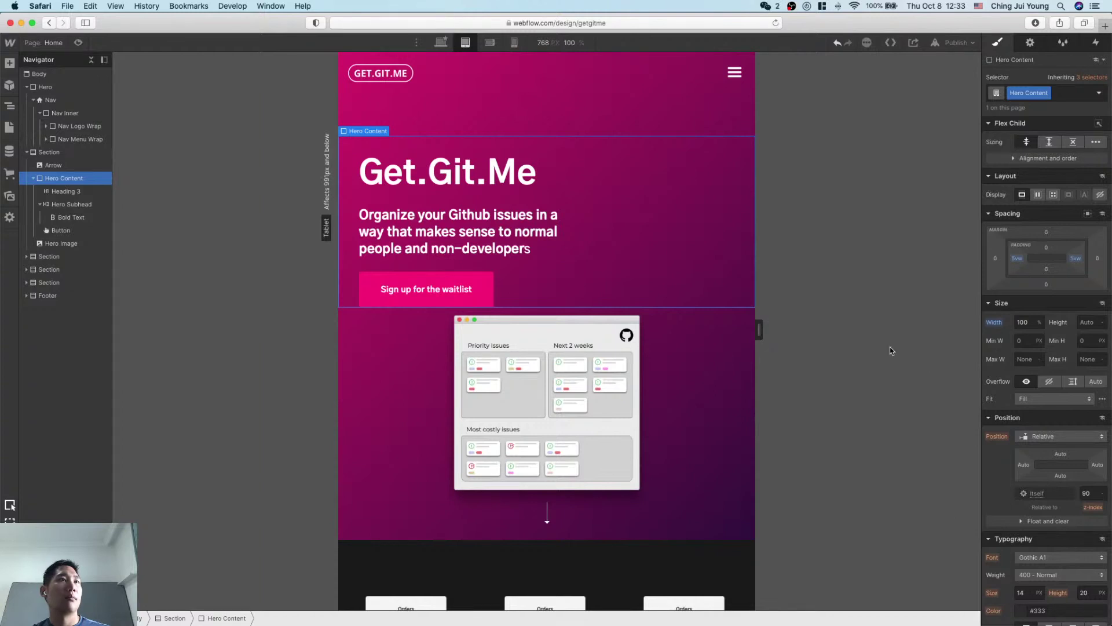
Step: Inspect Heading 3, Hero Subhead and Button at the tablet size, and check the hero at the mobile landscape breakpoint
click(84, 193)
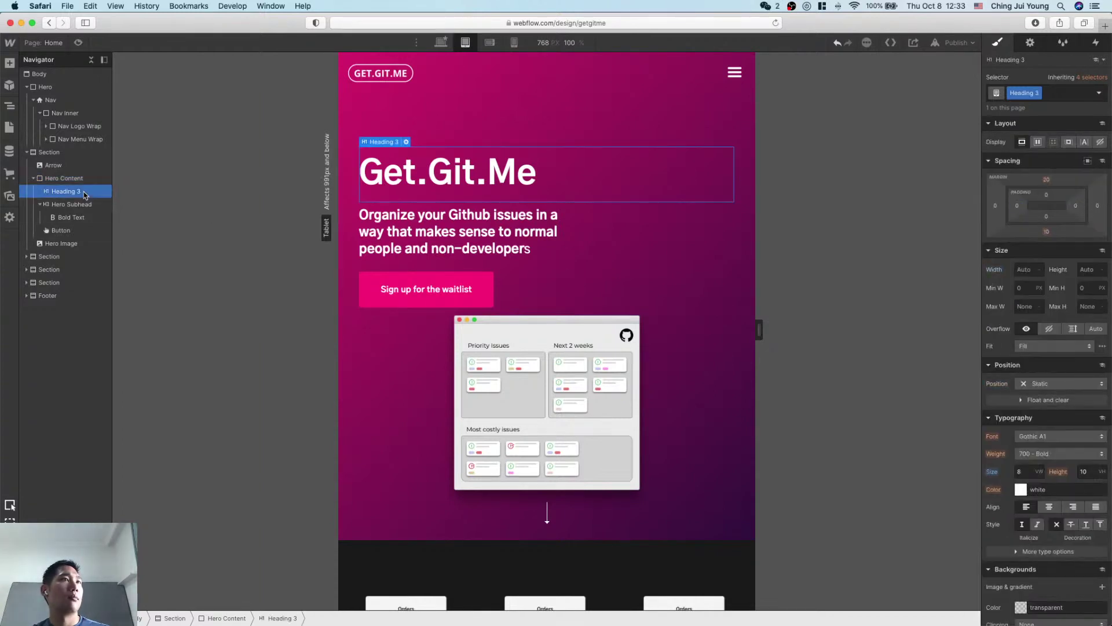
click(85, 206)
click(81, 231)
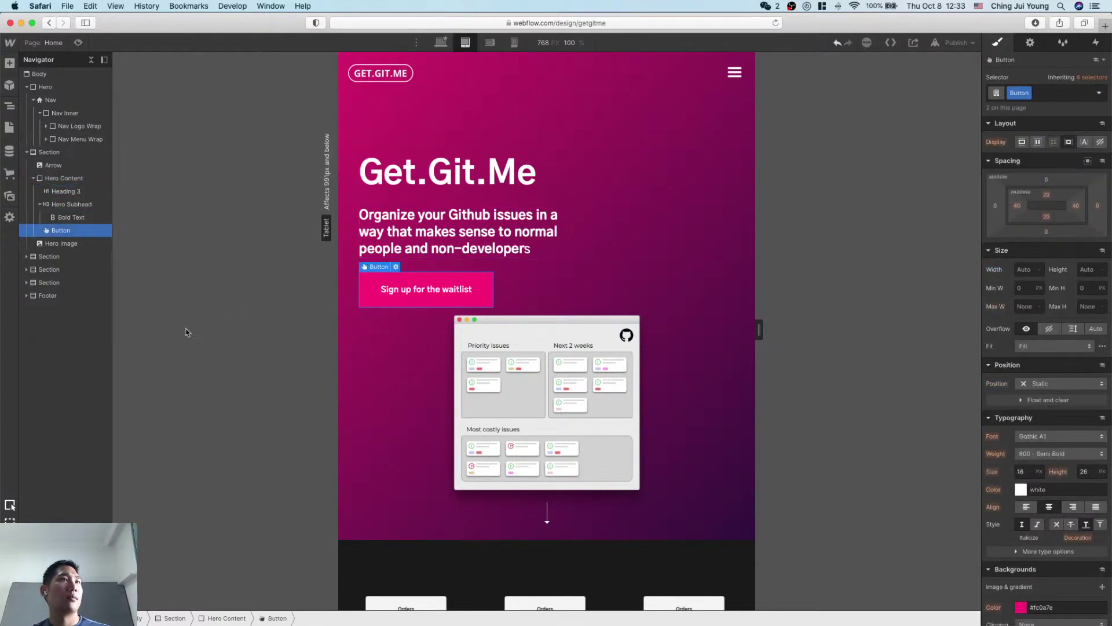
click(490, 42)
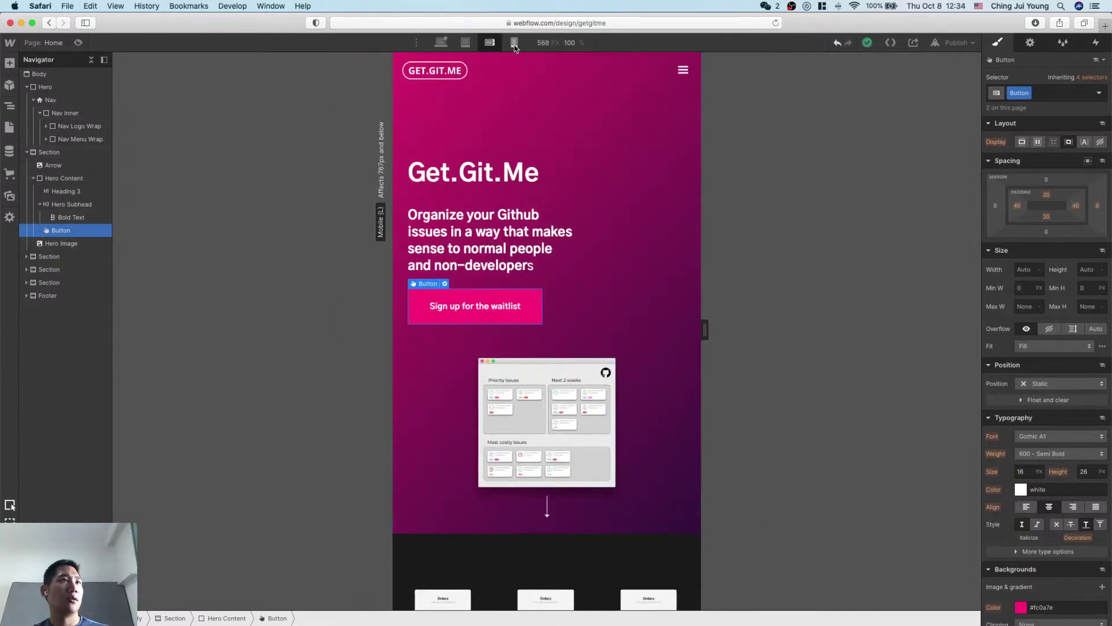
Step: Check the hero at mobile portrait, return to the tablet breakpoint, and center-align the Heading 3 and Hero Subhead text
click(514, 44)
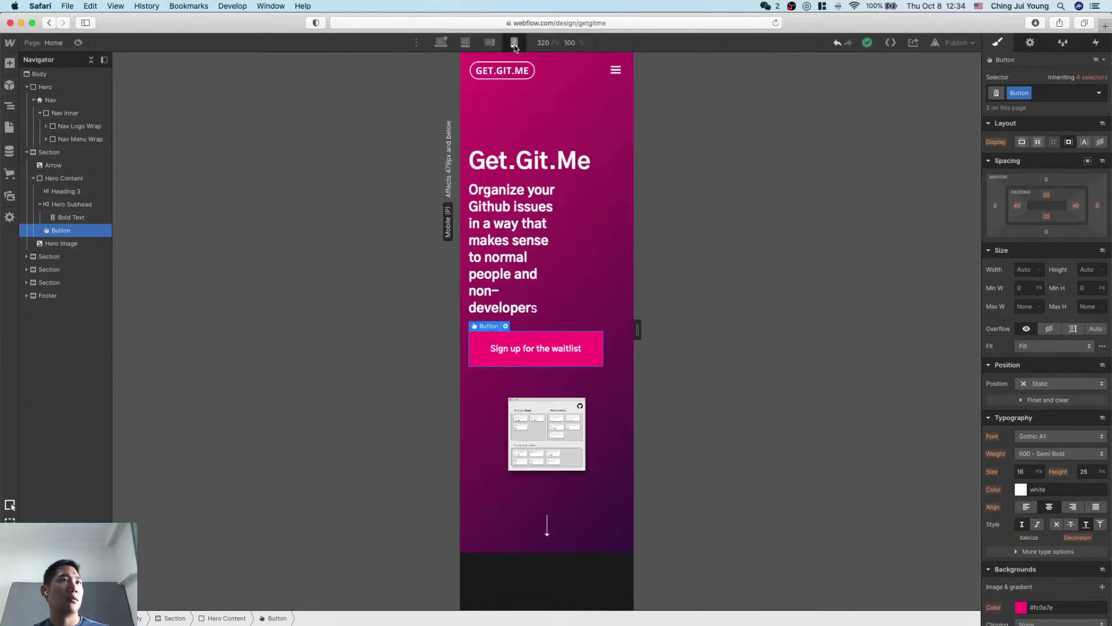
click(438, 46)
click(465, 44)
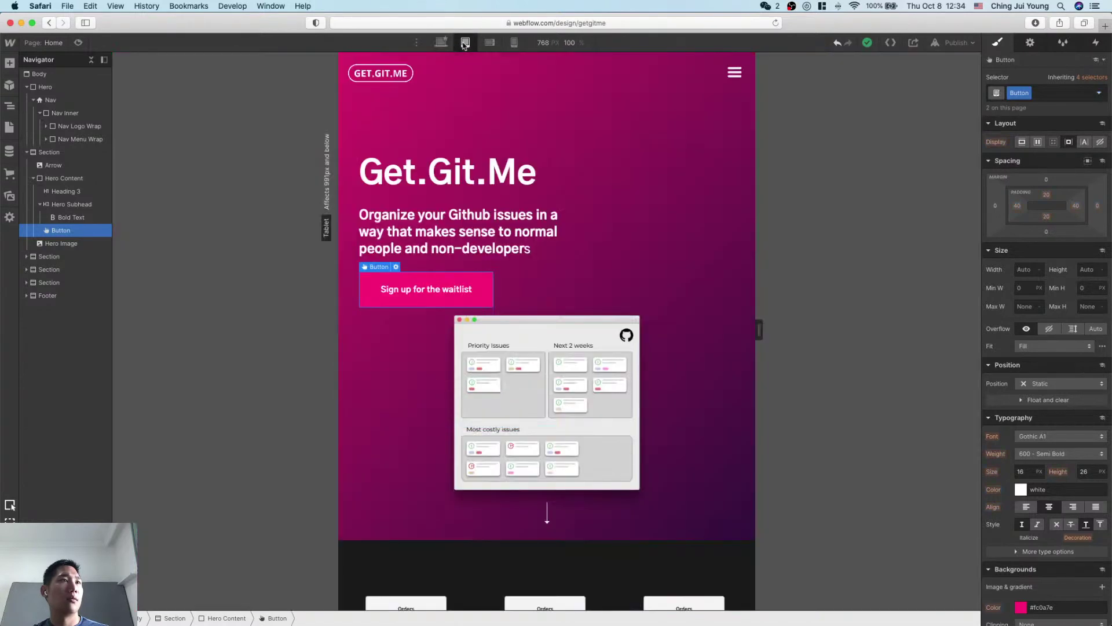
click(626, 255)
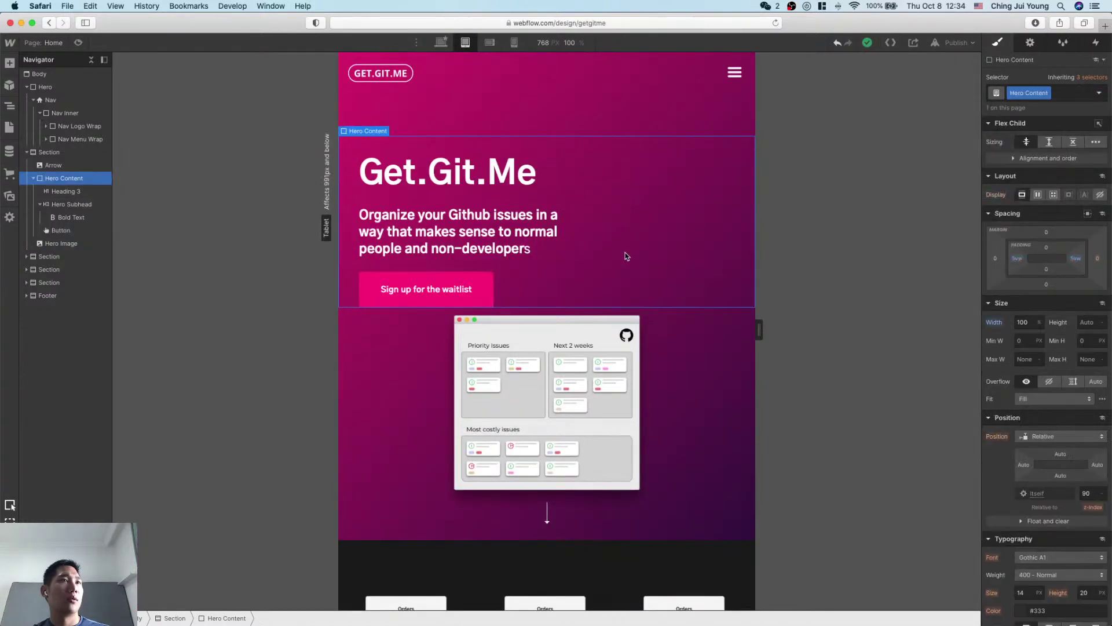
scroll(1063, 470, down, 1)
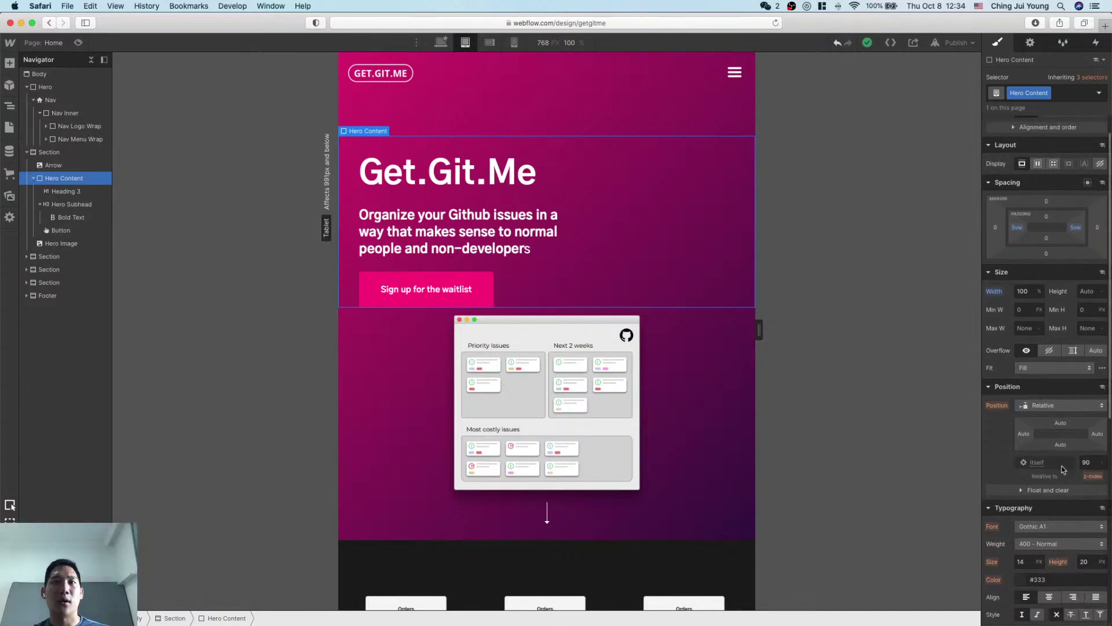
scroll(1063, 470, up, 1)
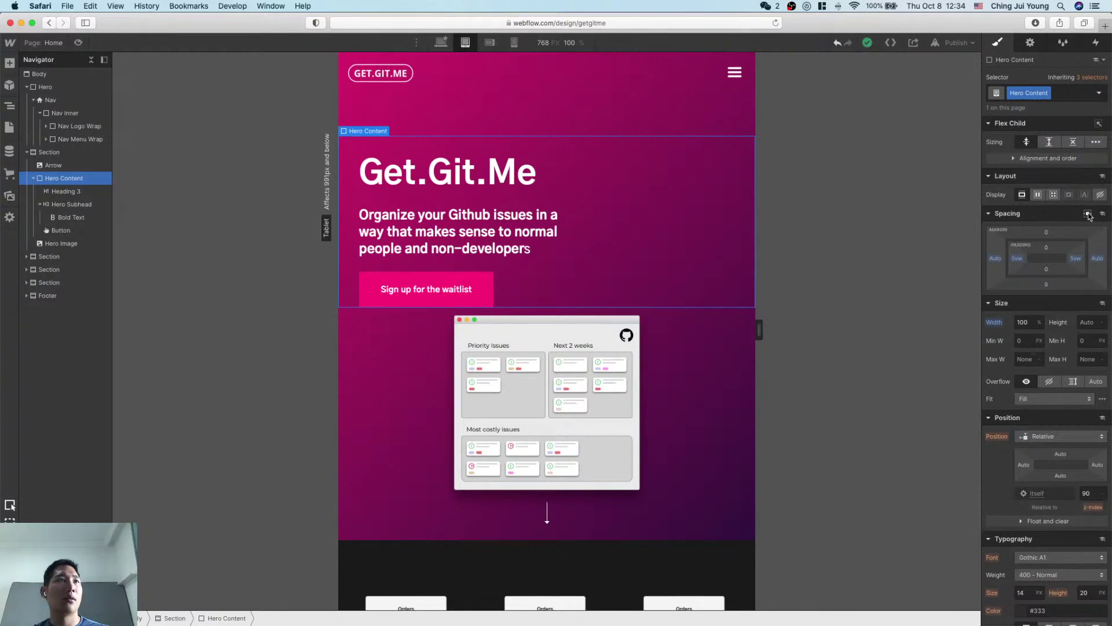
click(575, 165)
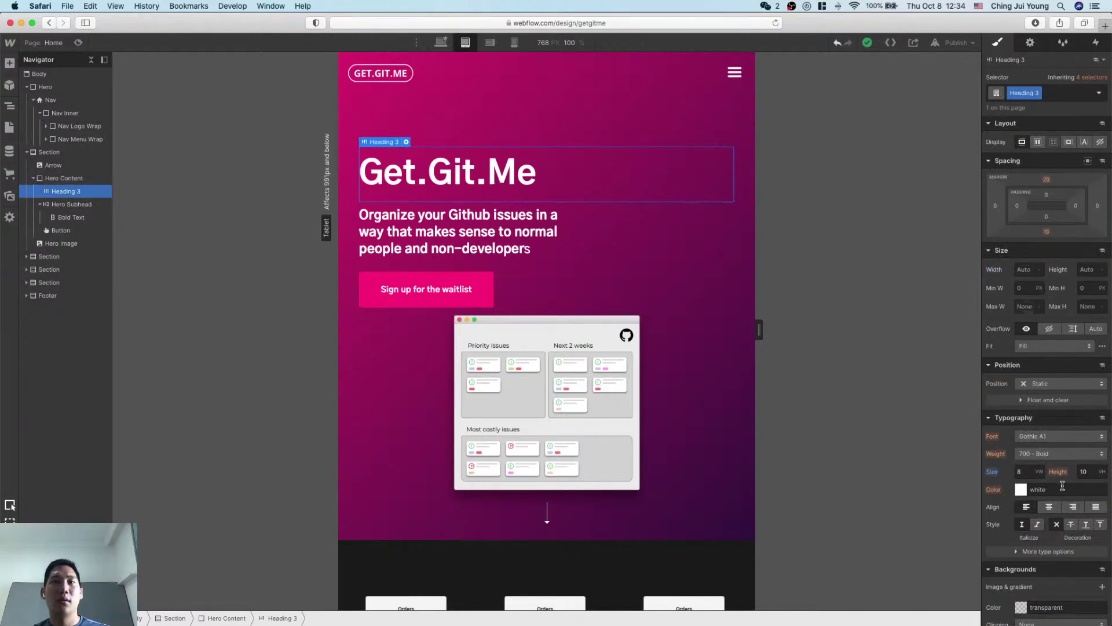
click(1050, 507)
click(556, 241)
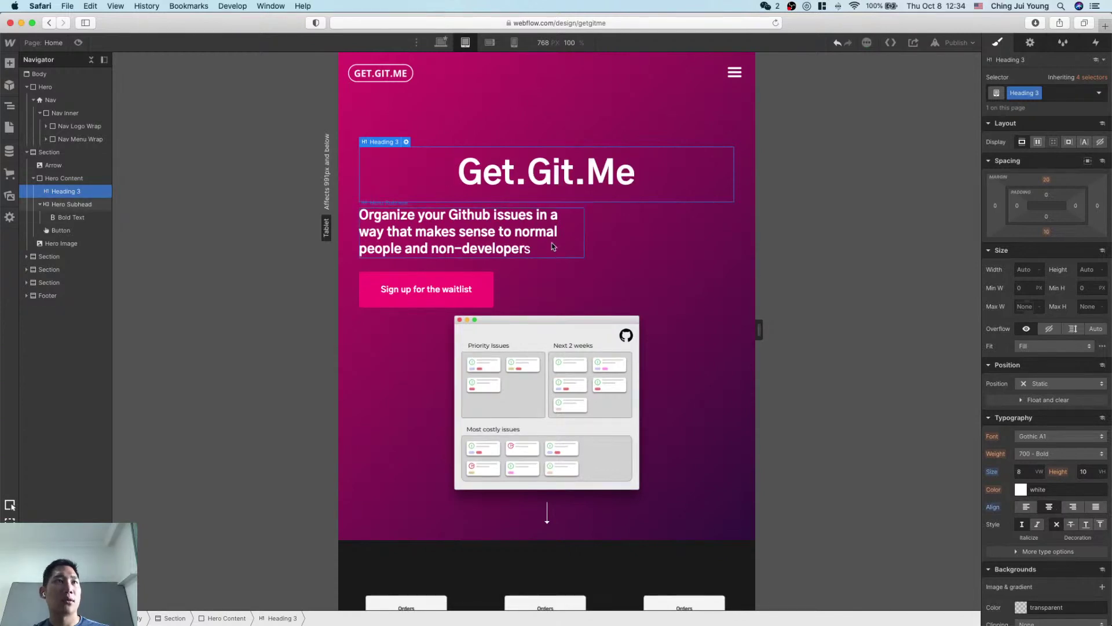
click(1049, 507)
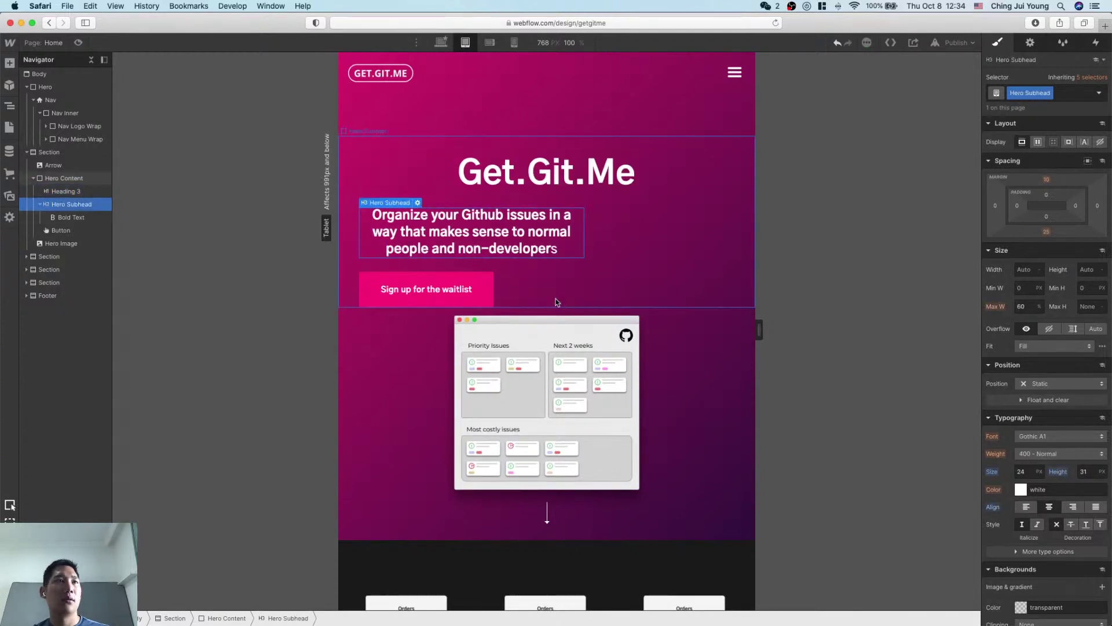
Step: Make the Hero Content block a vertical flexbox with its children aligned to the center on tablet
click(620, 223)
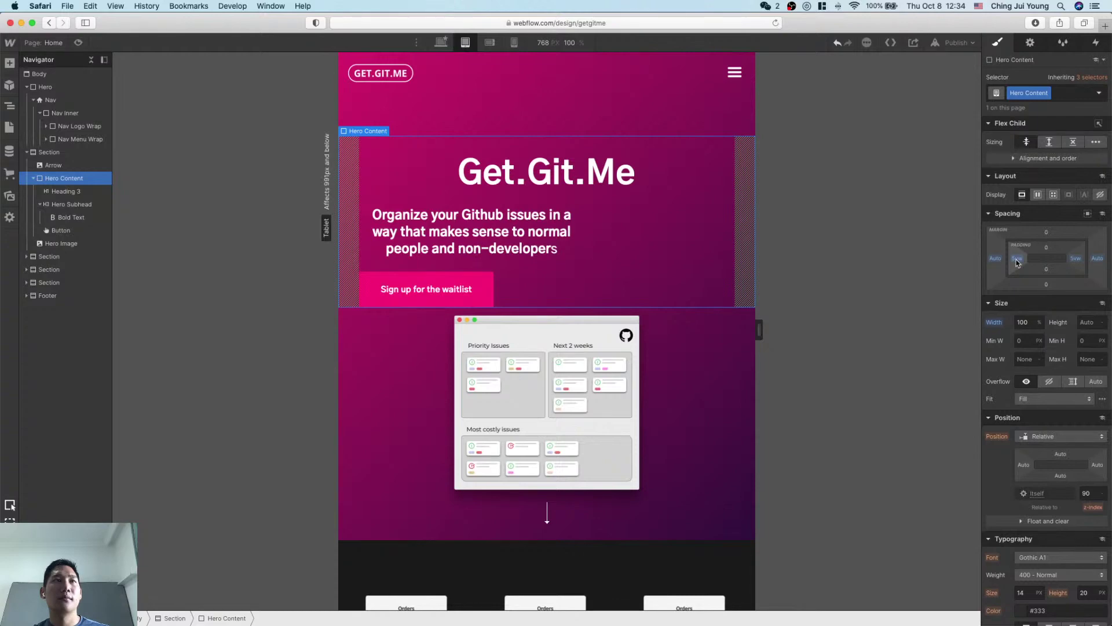
click(1051, 196)
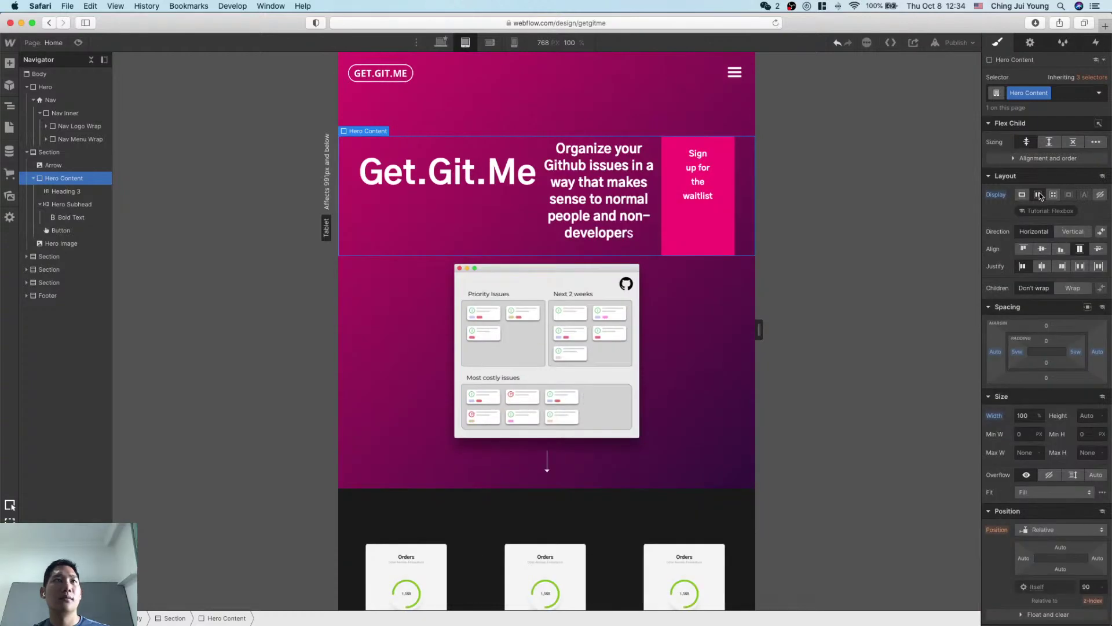
click(1073, 232)
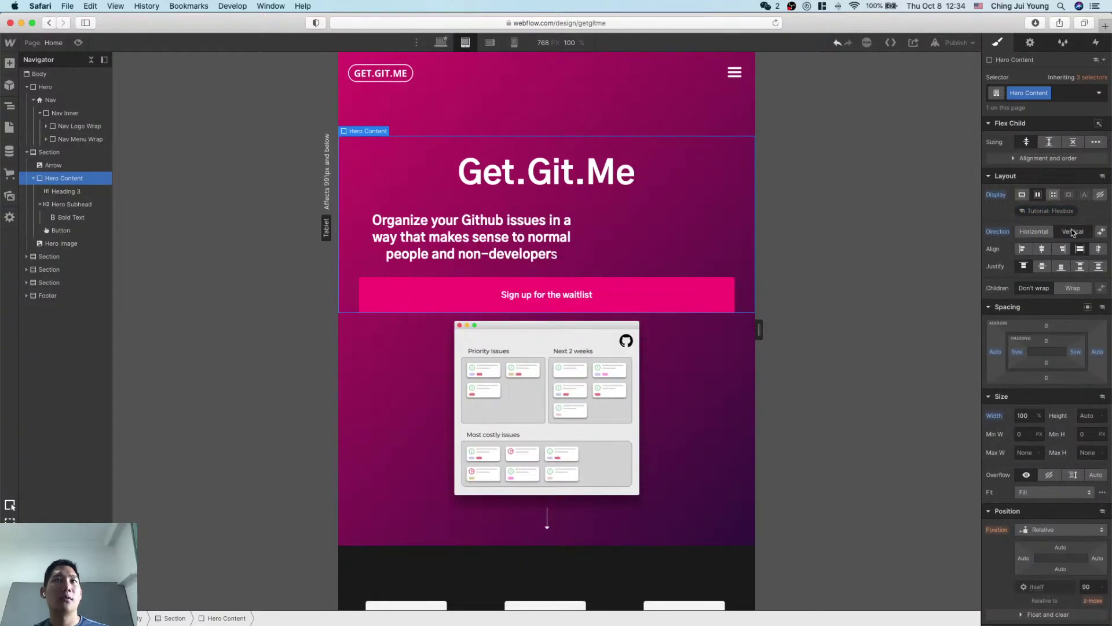
click(1042, 250)
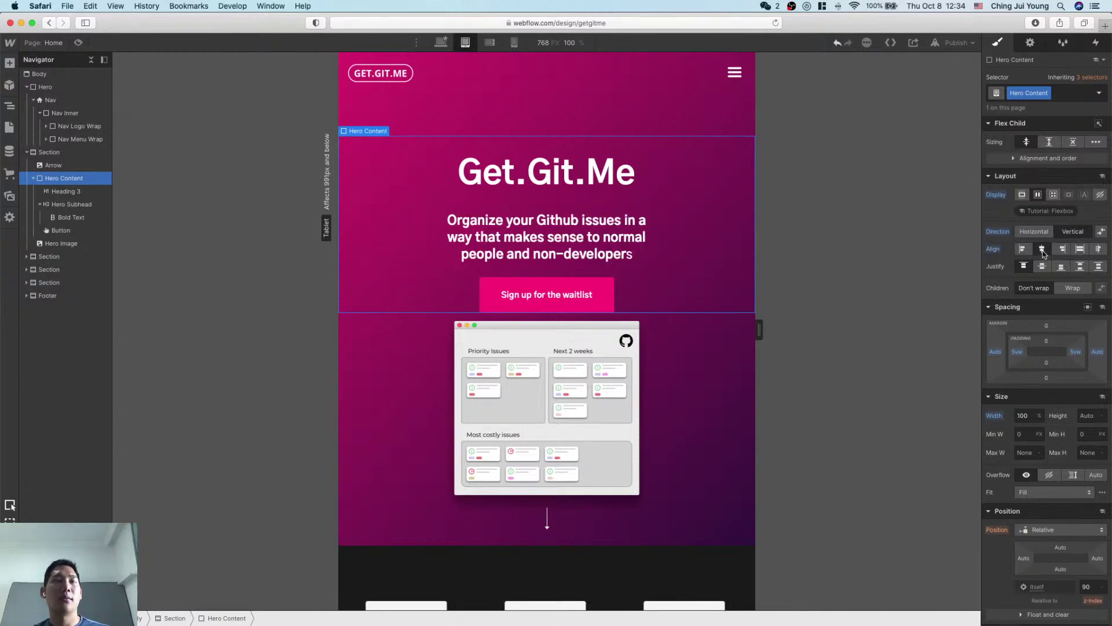
Step: Reset Heading 3's text alignment to left, and inspect the Bold Text, Button and the section below the hero at tablet size
click(736, 445)
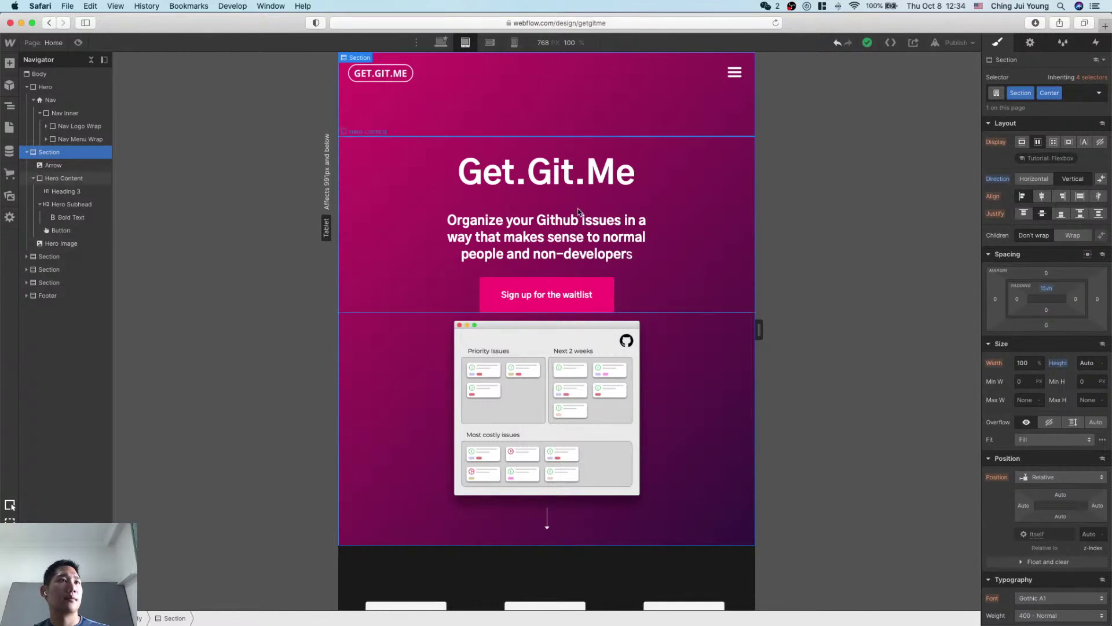
click(577, 181)
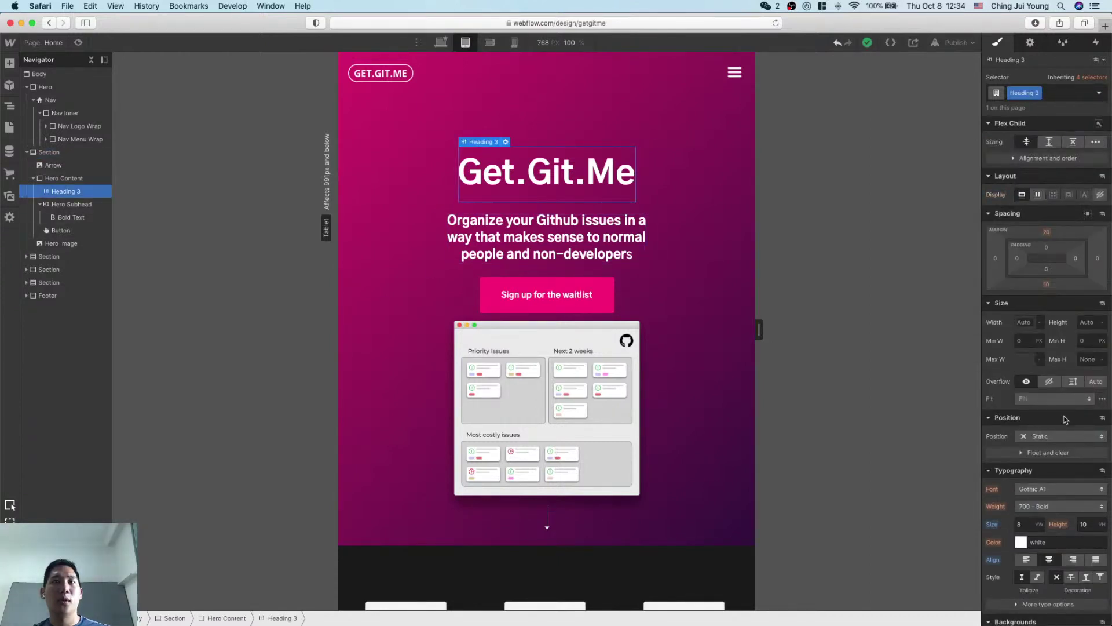
click(1049, 559)
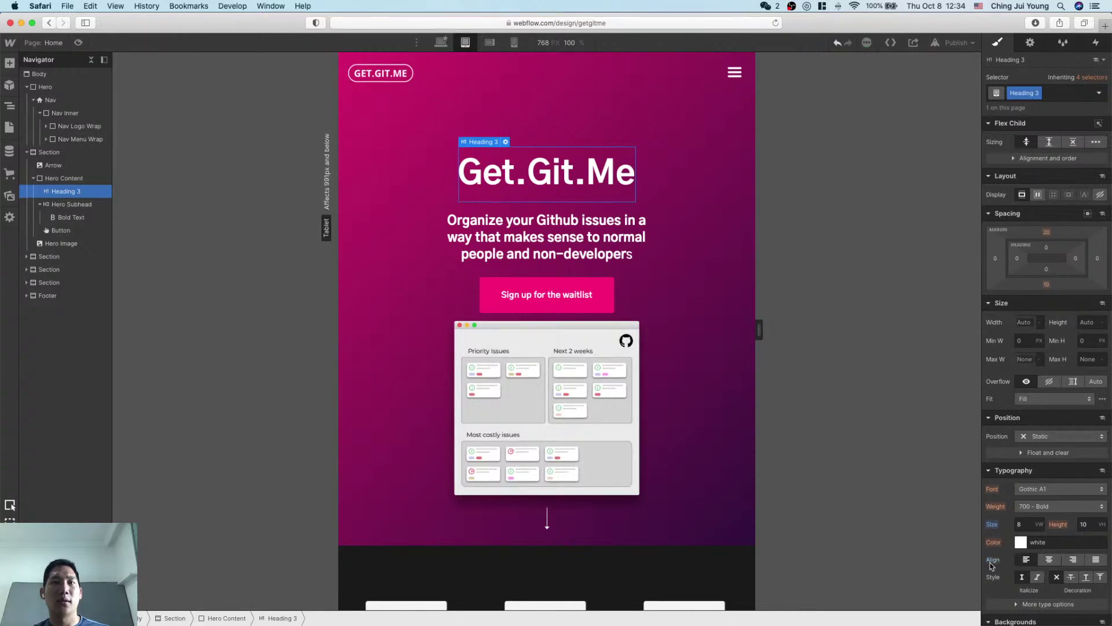
click(615, 221)
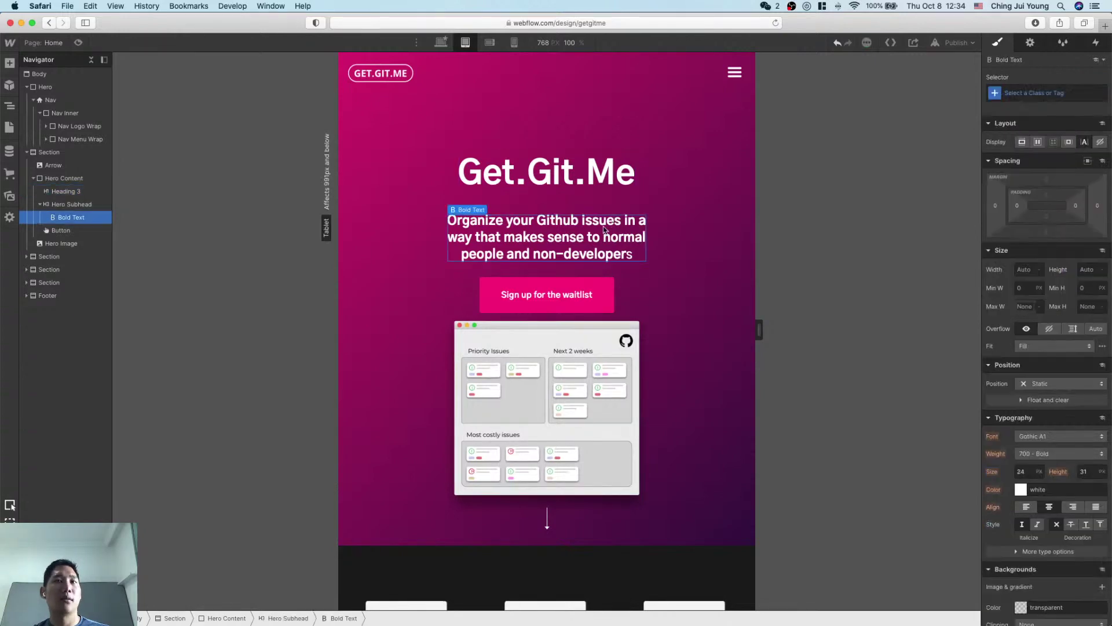
click(591, 301)
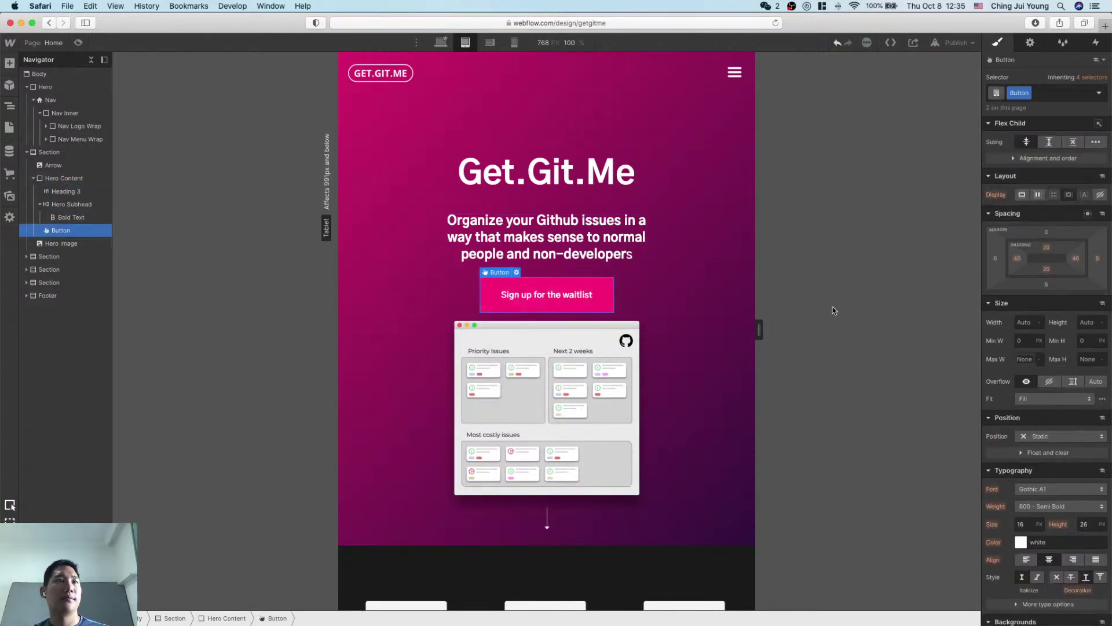
scroll(669, 359, down, 1)
scroll(669, 359, down, 5)
scroll(666, 356, up, 6)
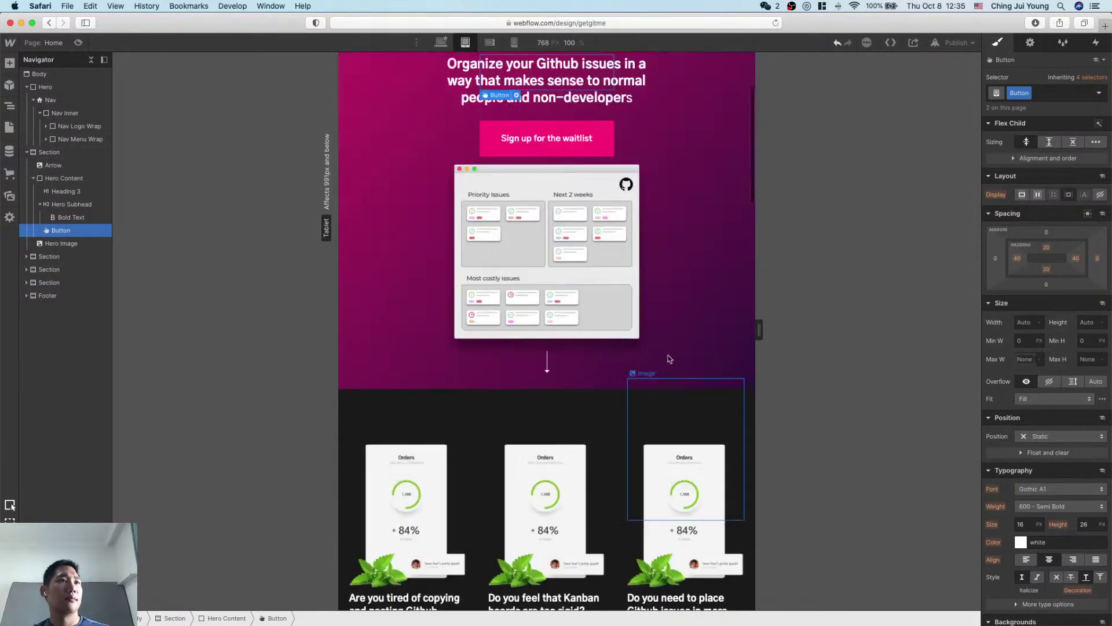
Step: Switch to the mobile portrait breakpoint and set the Hero Subhead's maximum width to 90%
click(489, 42)
click(514, 42)
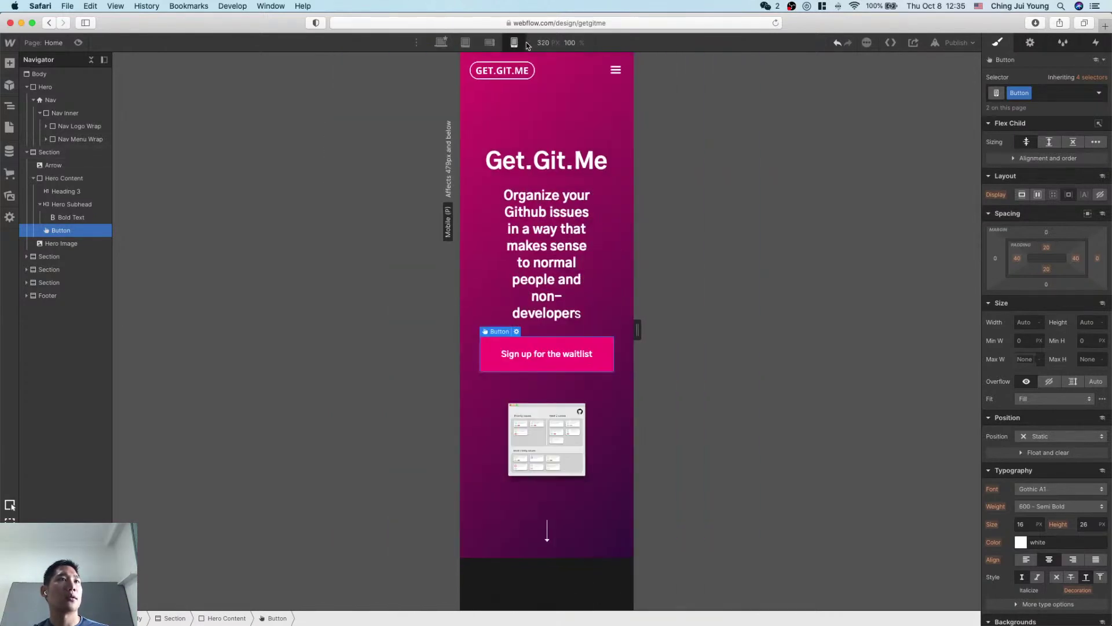
click(72, 204)
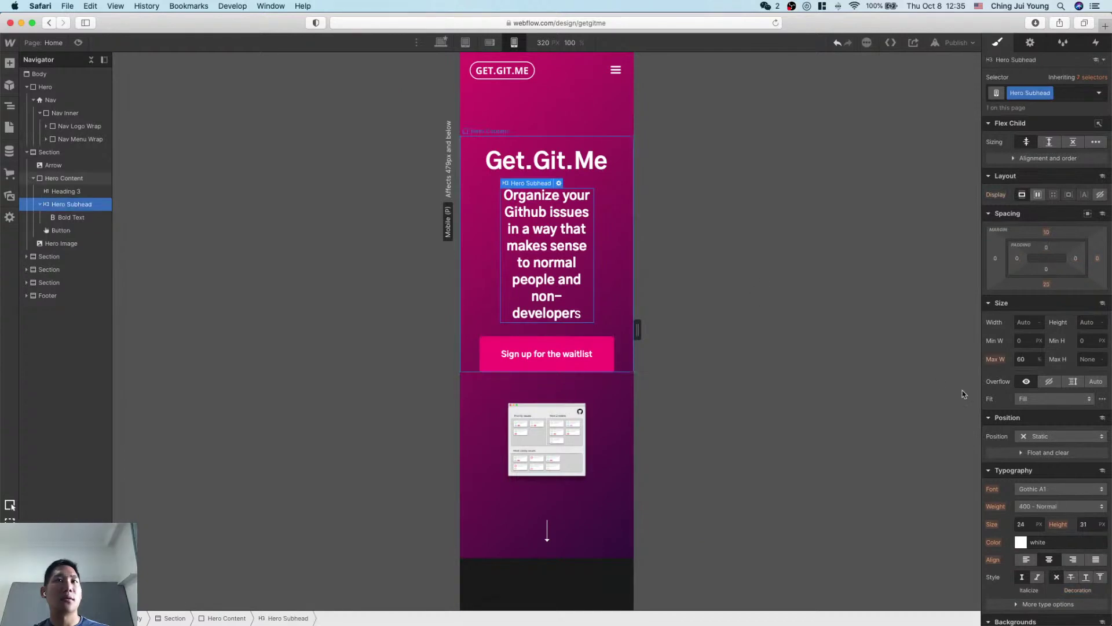
click(1024, 359)
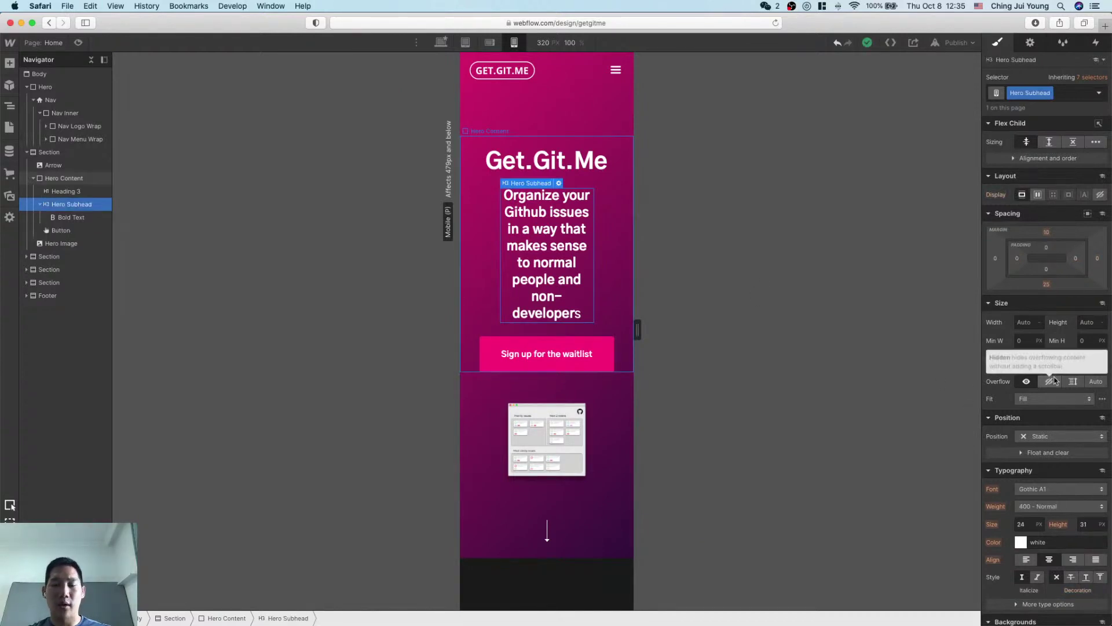
key(BackSpace)
key(BackSpace)
text(90)
key(Return)
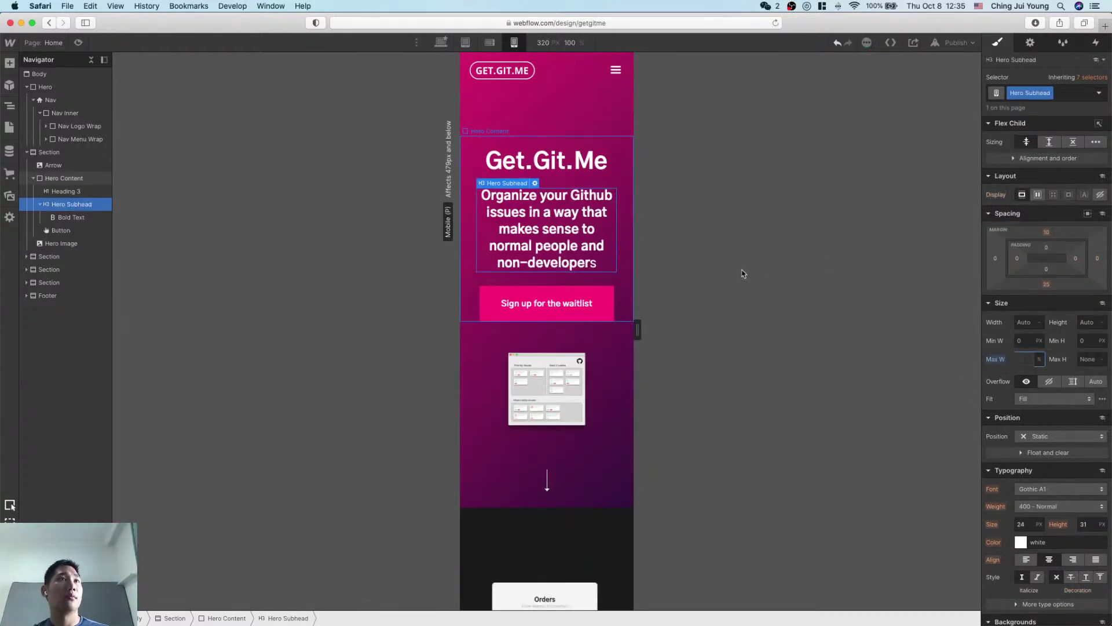
Step: Raise the Hero Subhead's maximum width to 95% on mobile portrait
click(1036, 359)
key(Up)
key(Up)
key(Up)
key(Up)
key(Up)
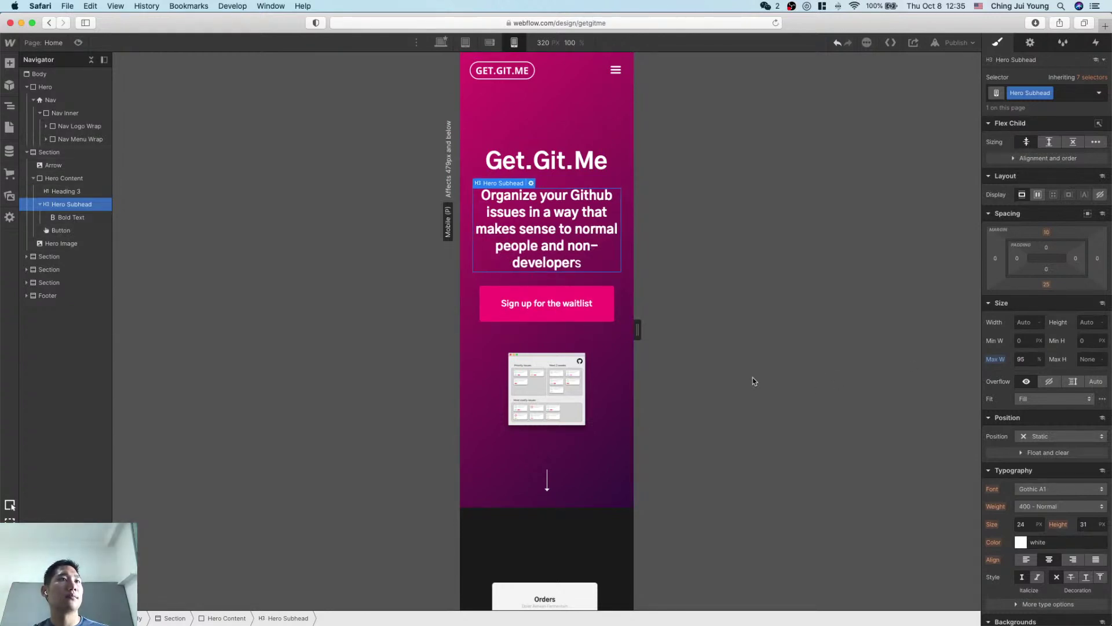
Step: Set the Hero Image's maximum width to 100% and its width to Auto on mobile portrait
click(508, 400)
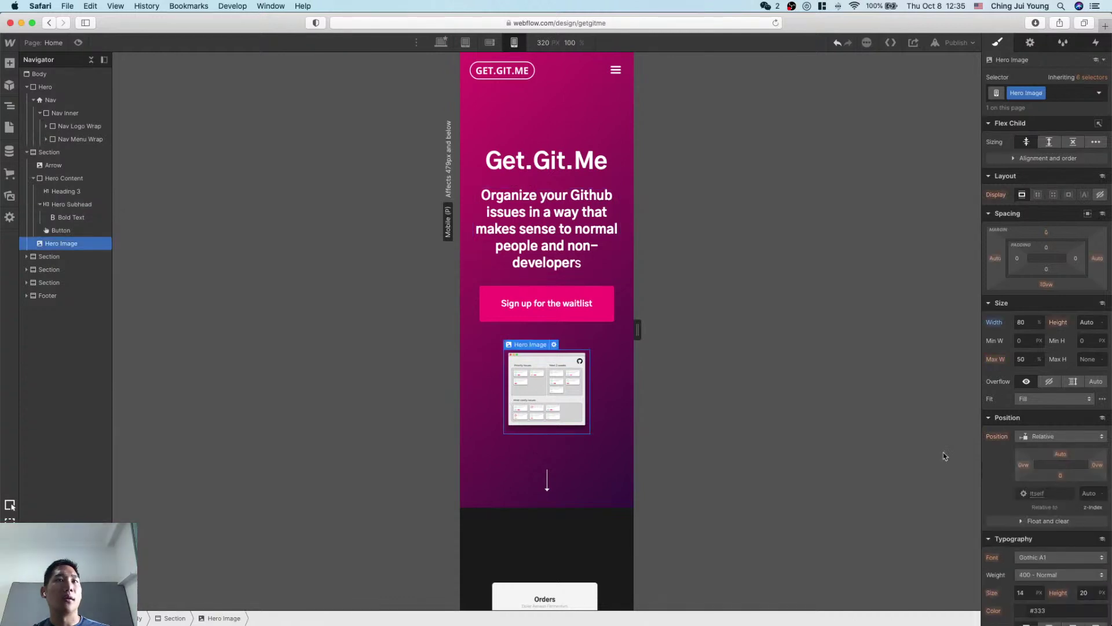
click(1026, 360)
text(100)
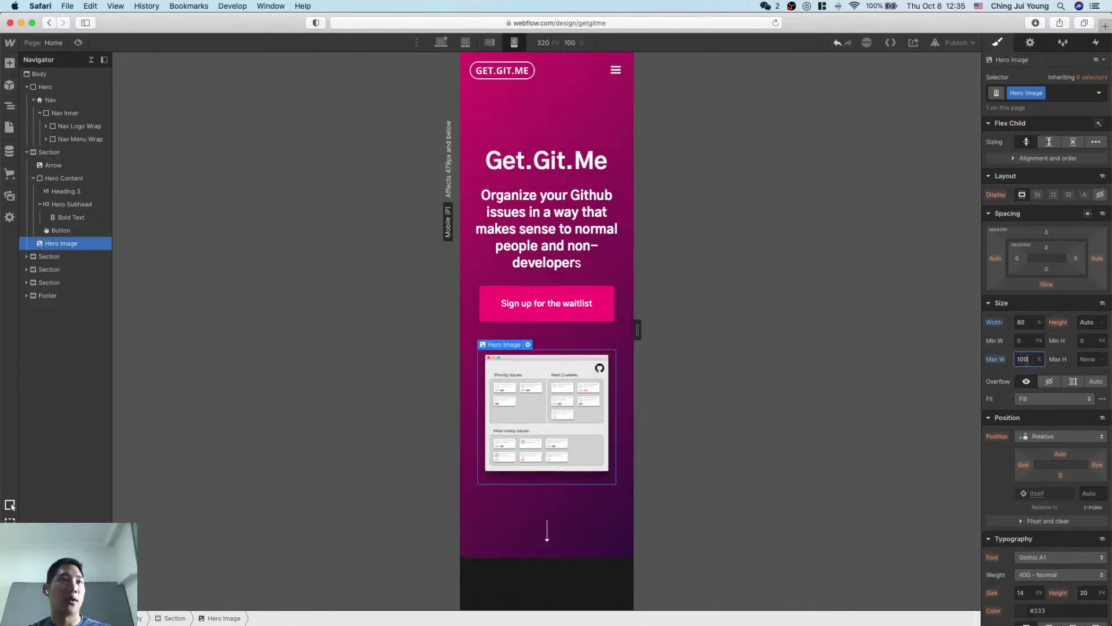
key(Return)
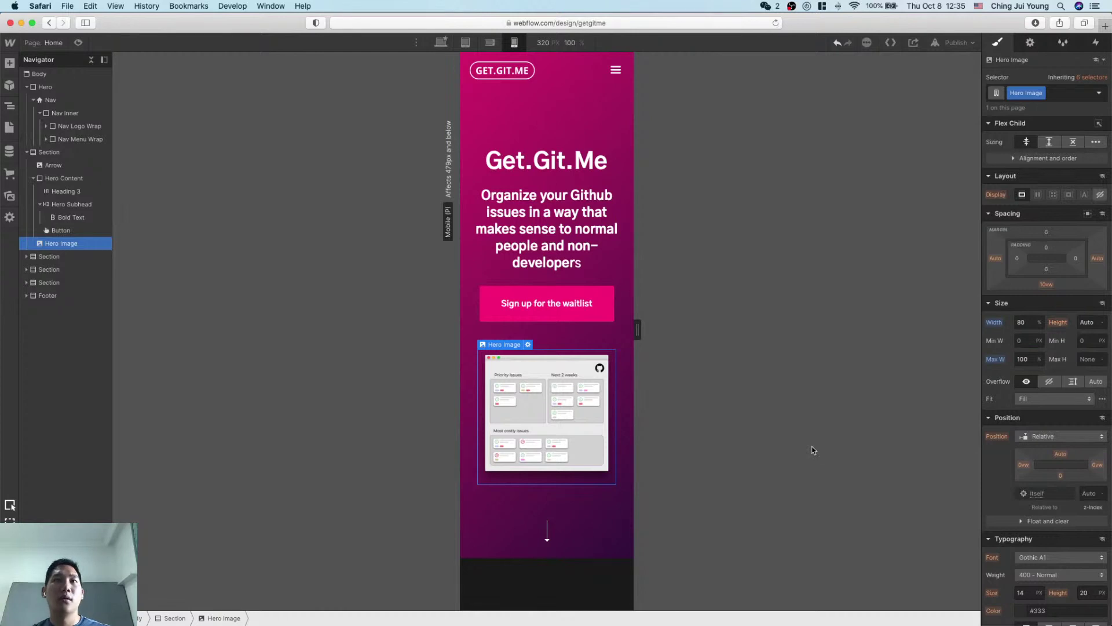
key(shift+Down)
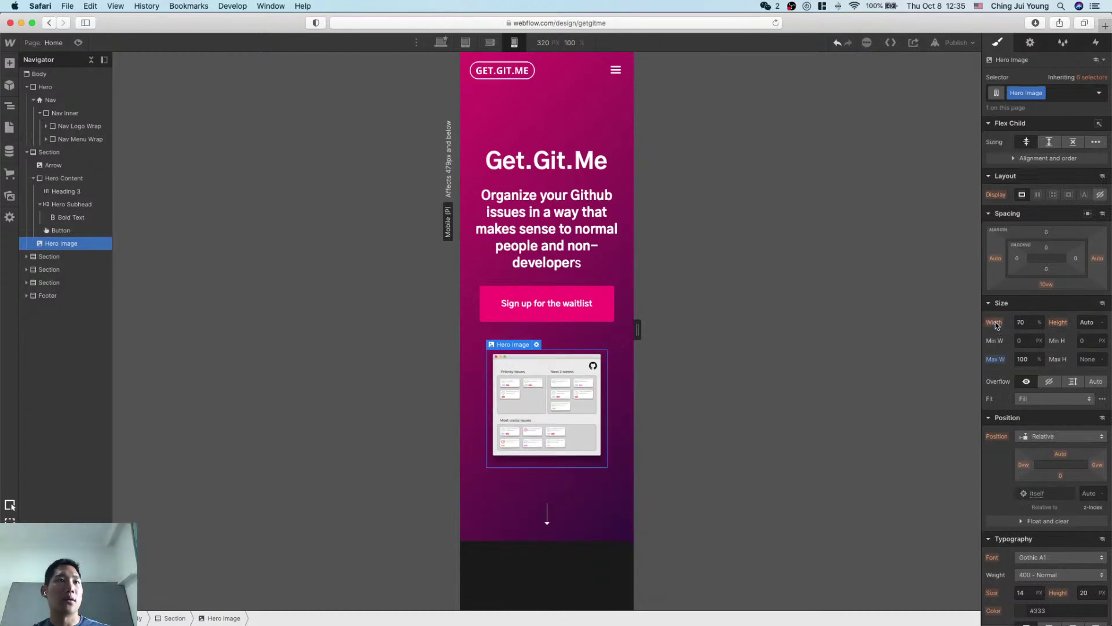
click(1025, 323)
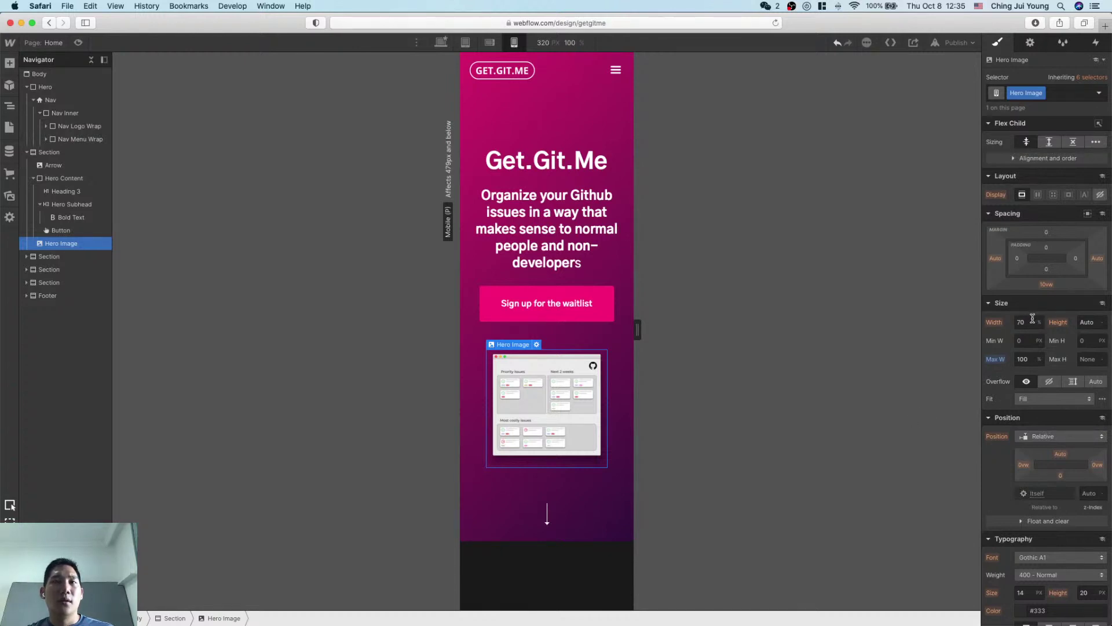
click(1032, 324)
key(BackSpace)
key(Return)
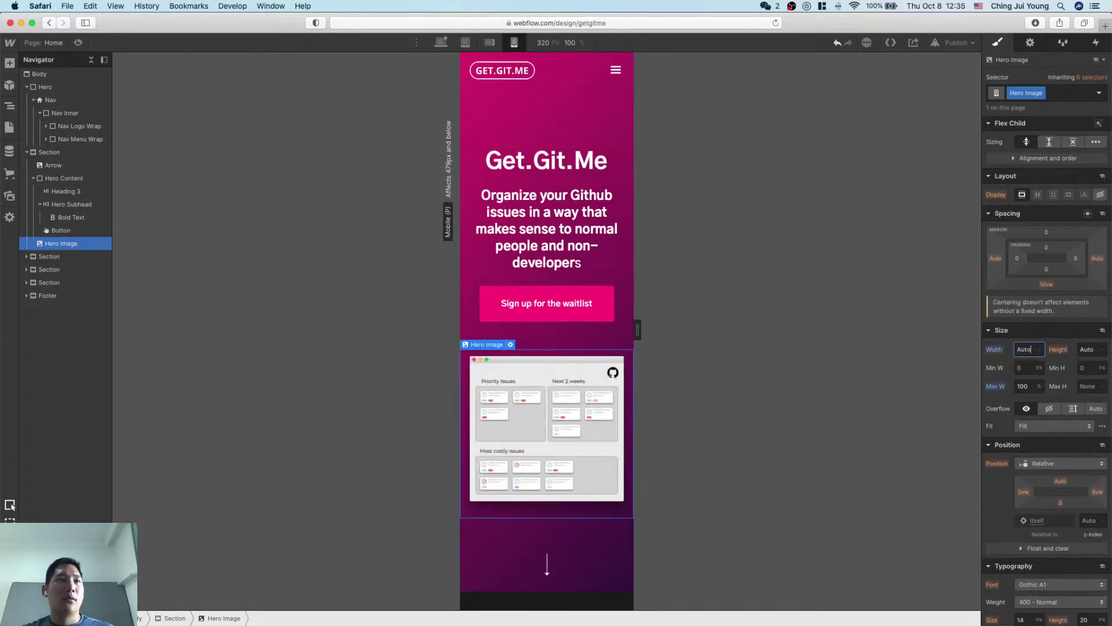
Step: Set the Hero Image's maximum width to 95% on mobile portrait
click(631, 530)
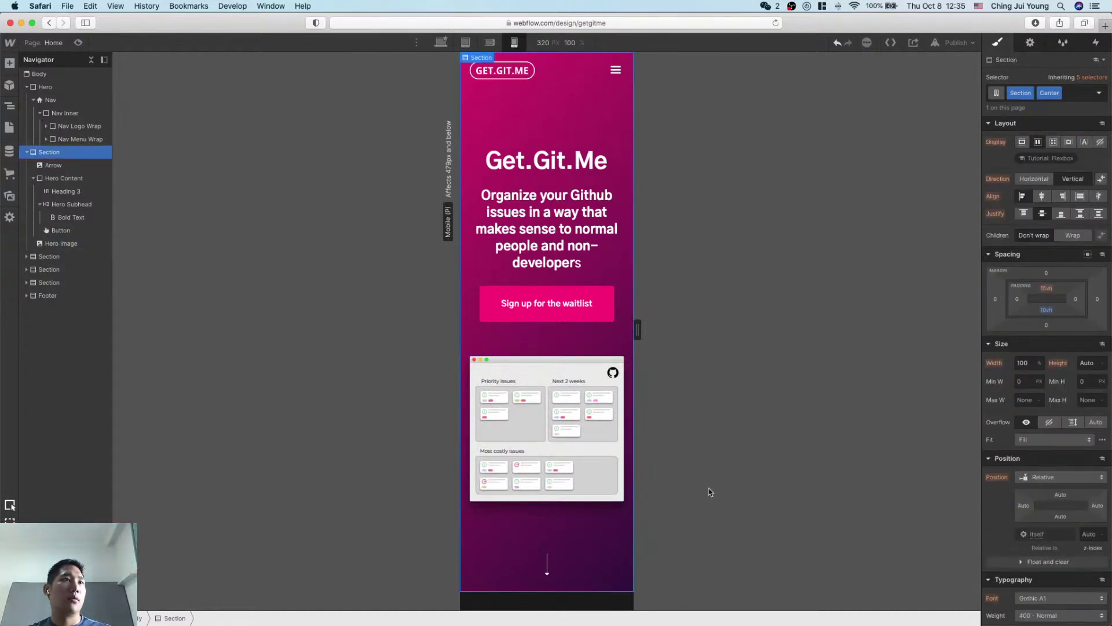
click(625, 460)
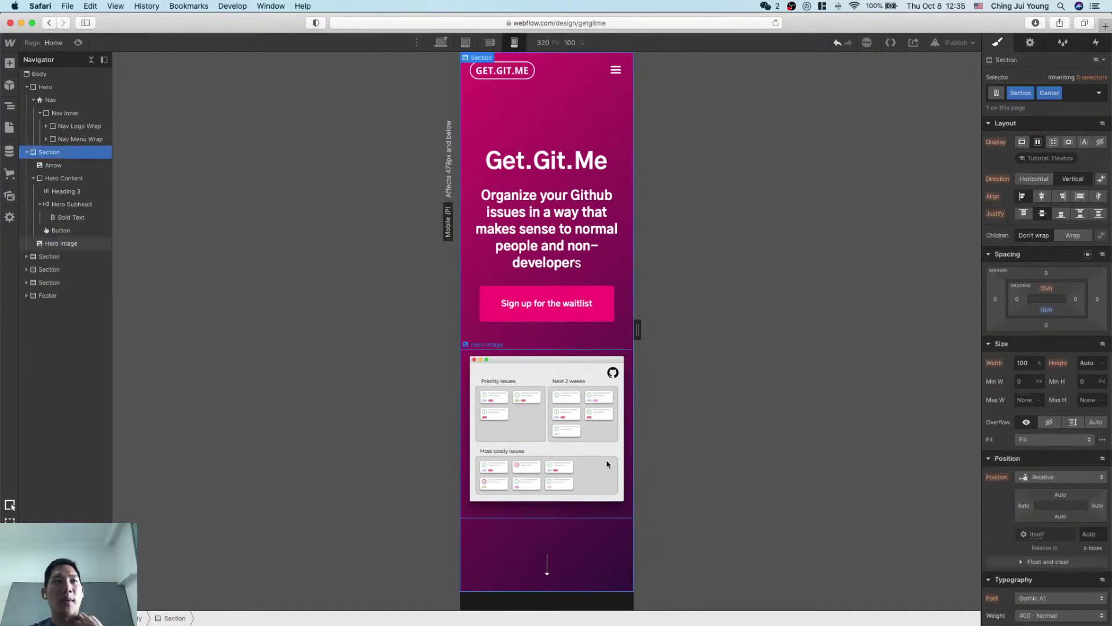
click(1027, 387)
text(100)
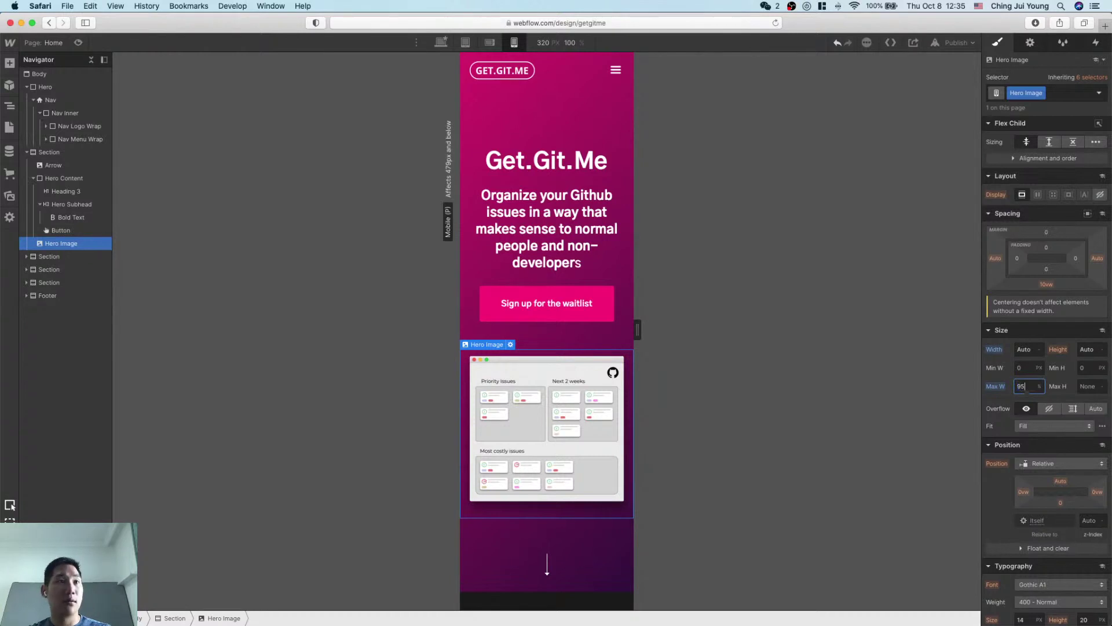
key(Return)
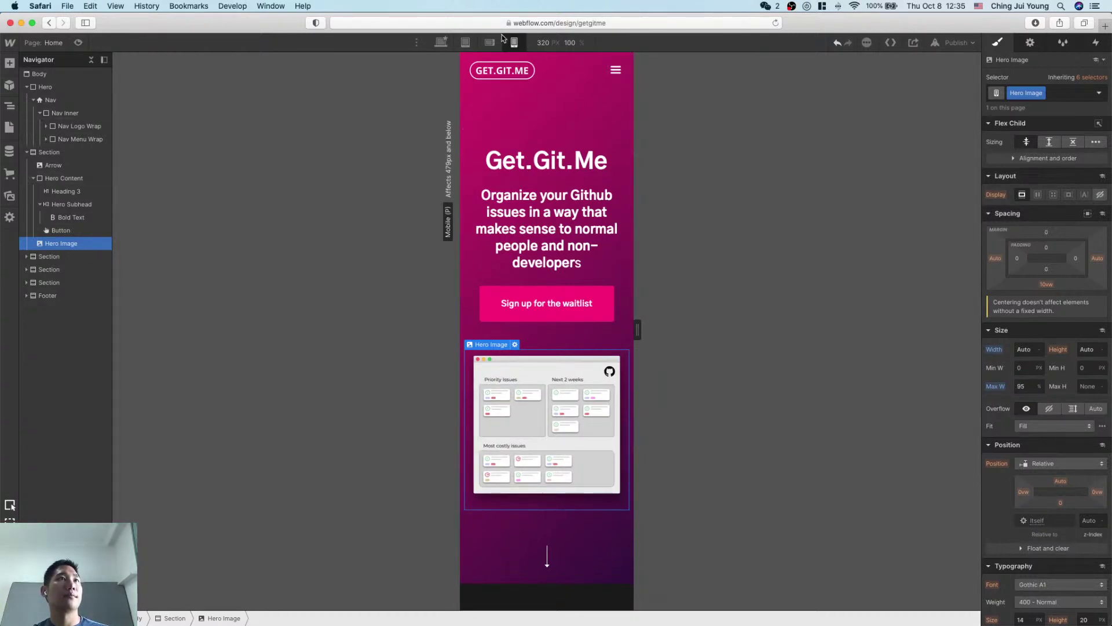
Step: On the mobile landscape breakpoint, set the Hero Image's width to Auto and its maximum width to 80%
click(489, 43)
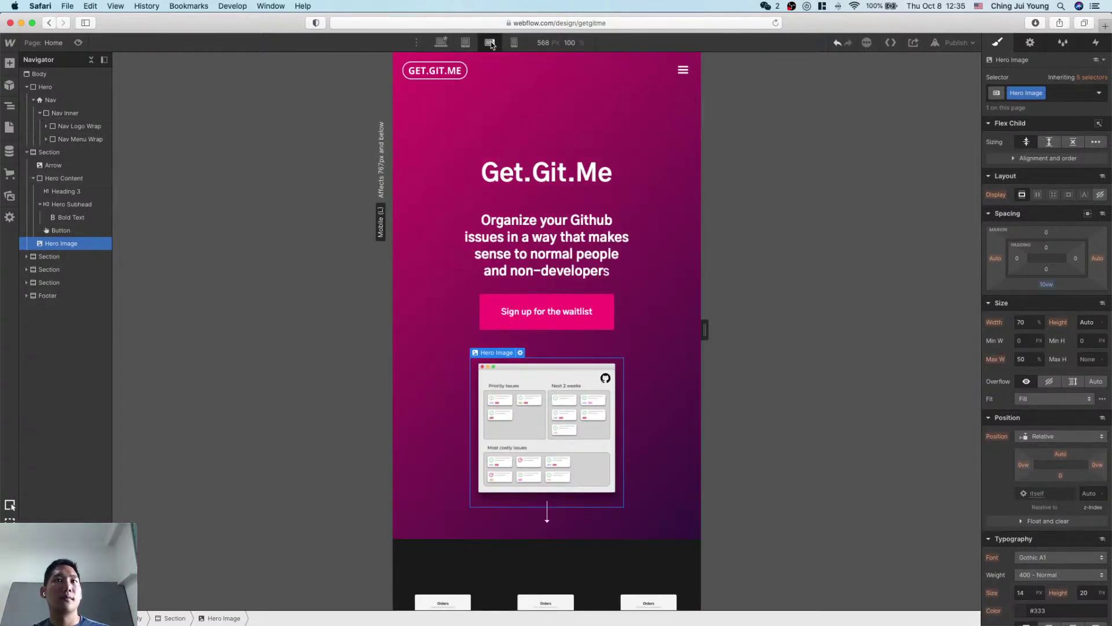
click(1020, 323)
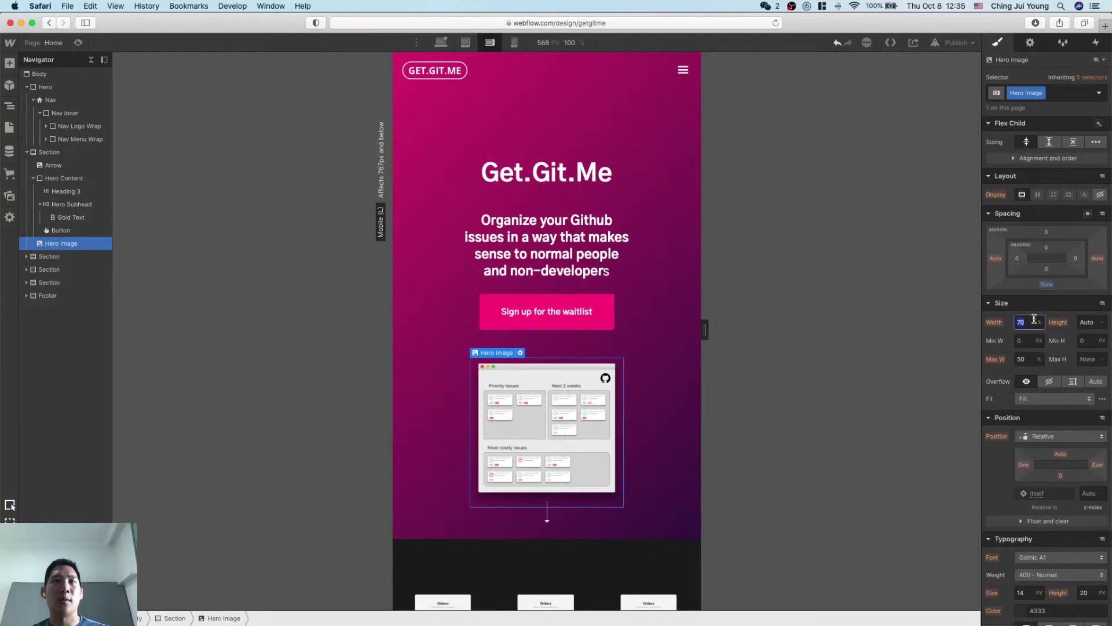
text(auto)
key(Return)
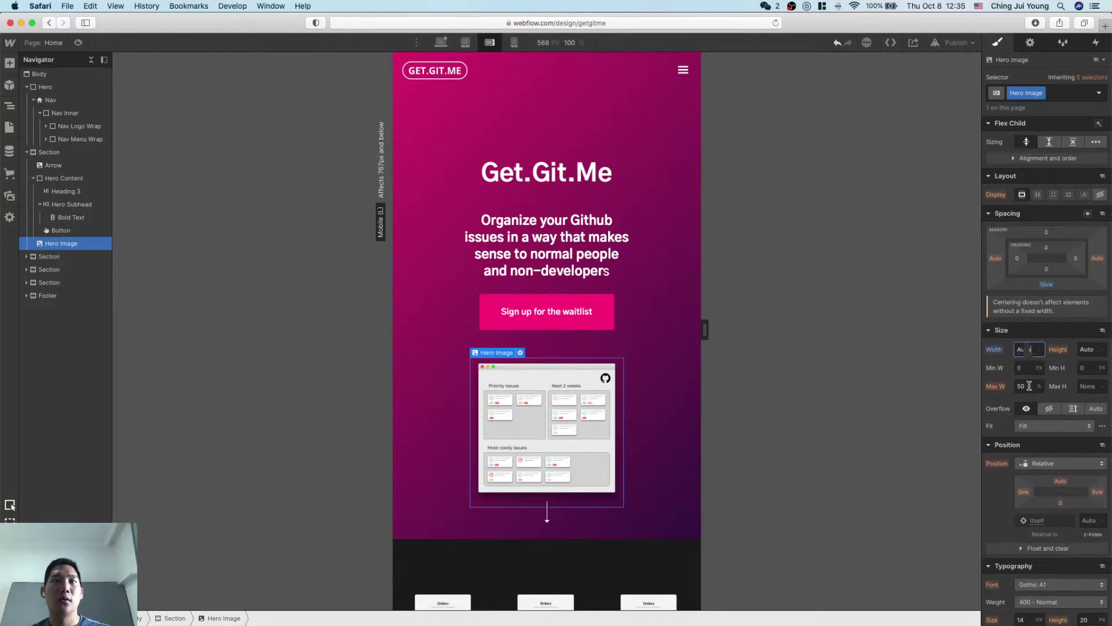
click(1028, 386)
text(90)
key(BackSpace)
key(BackSpace)
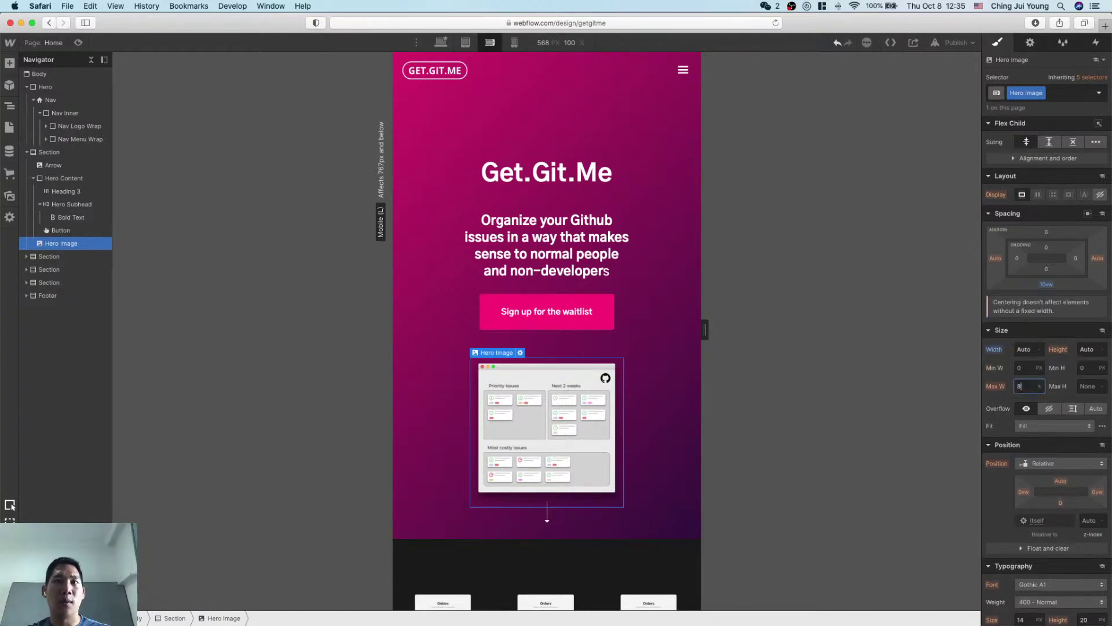
text(80)
key(Return)
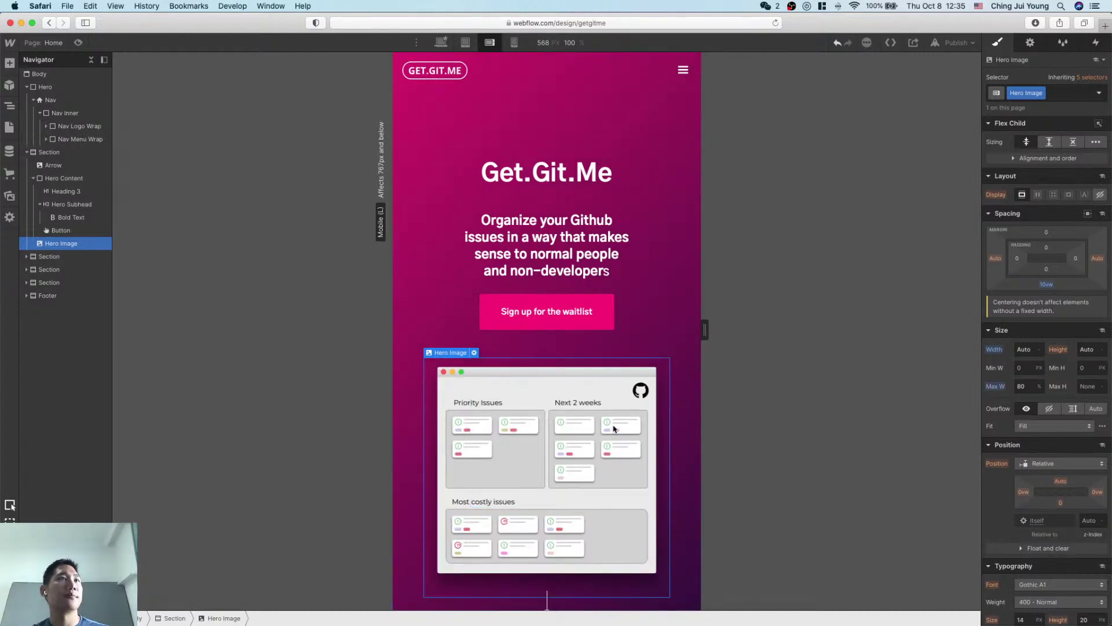
Step: On the tablet breakpoint, reset the Hero Image's width to Auto and set its maximum width to 80%
click(464, 43)
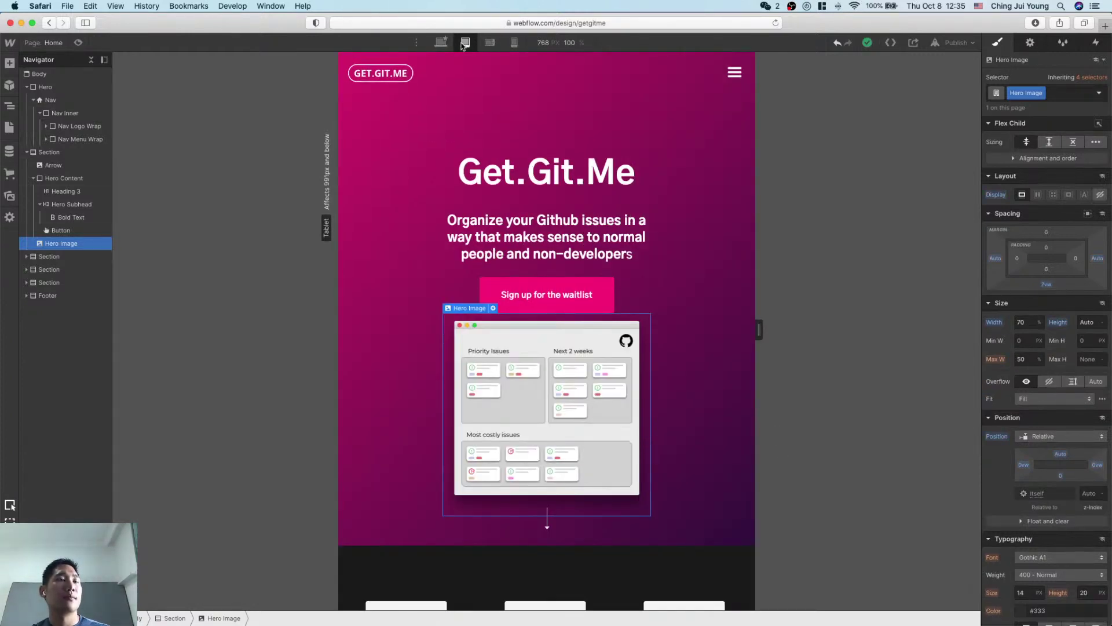
click(1019, 324)
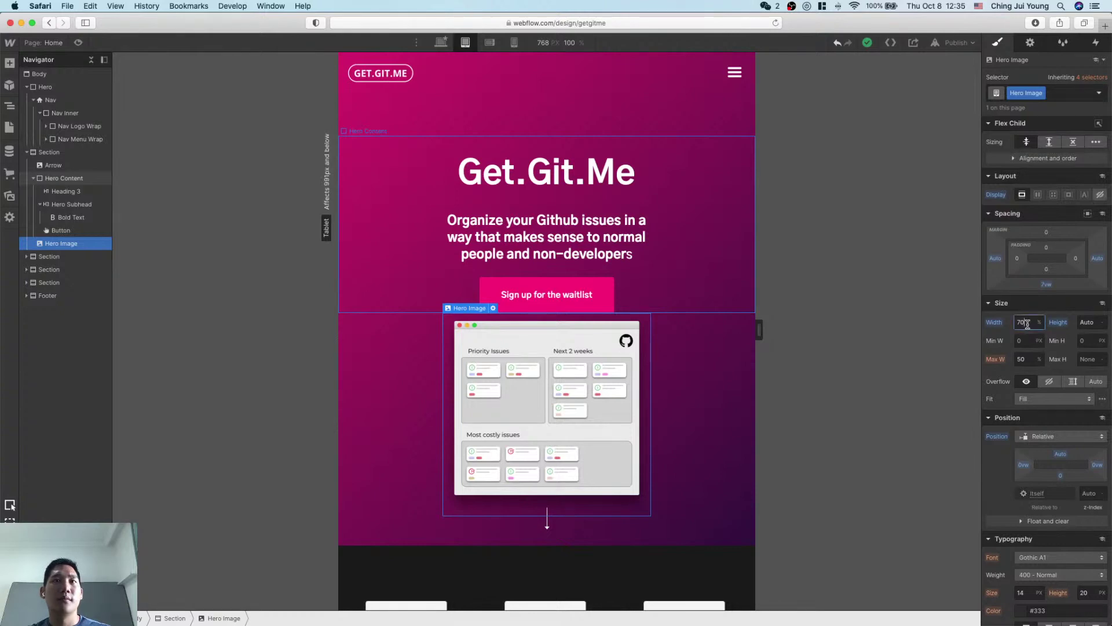
alt+click(990, 323)
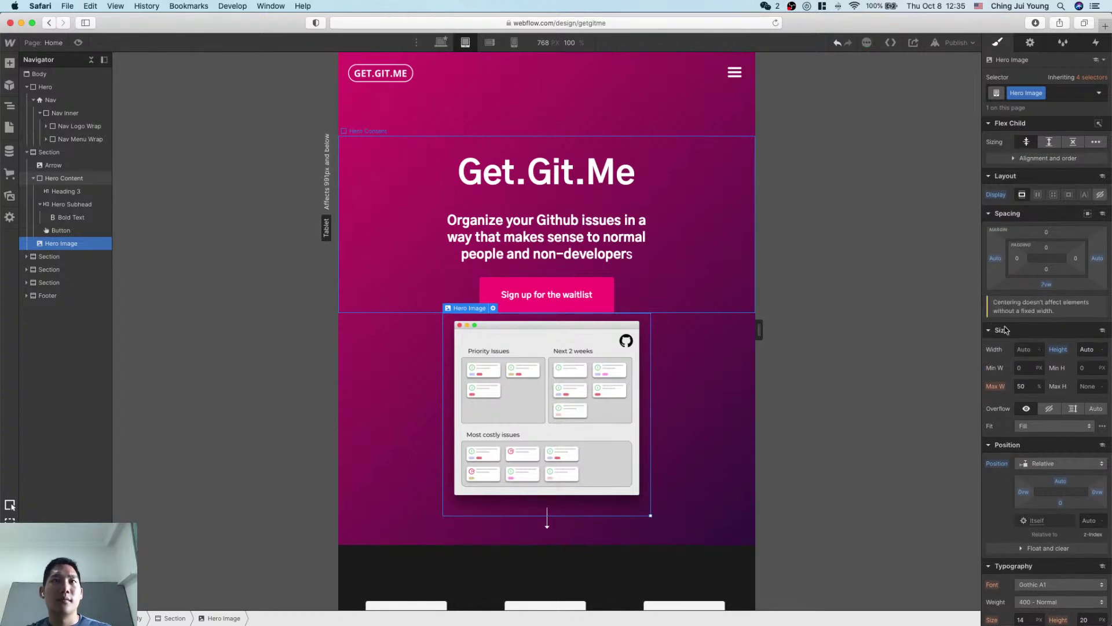
click(1031, 351)
click(1028, 386)
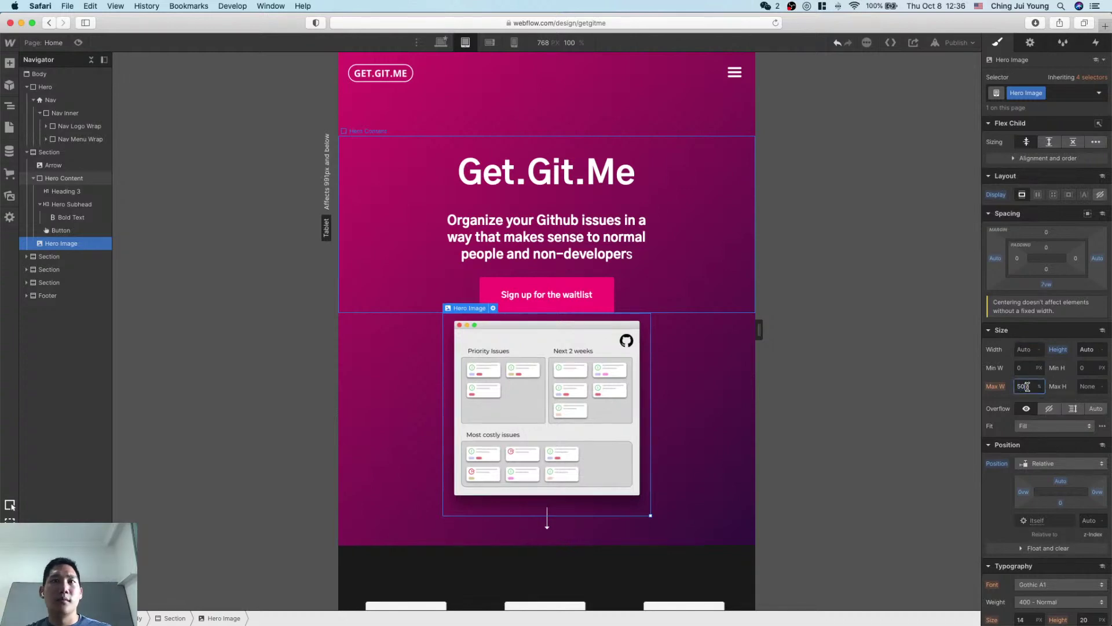
text(80)
scroll(707, 467, down, 2)
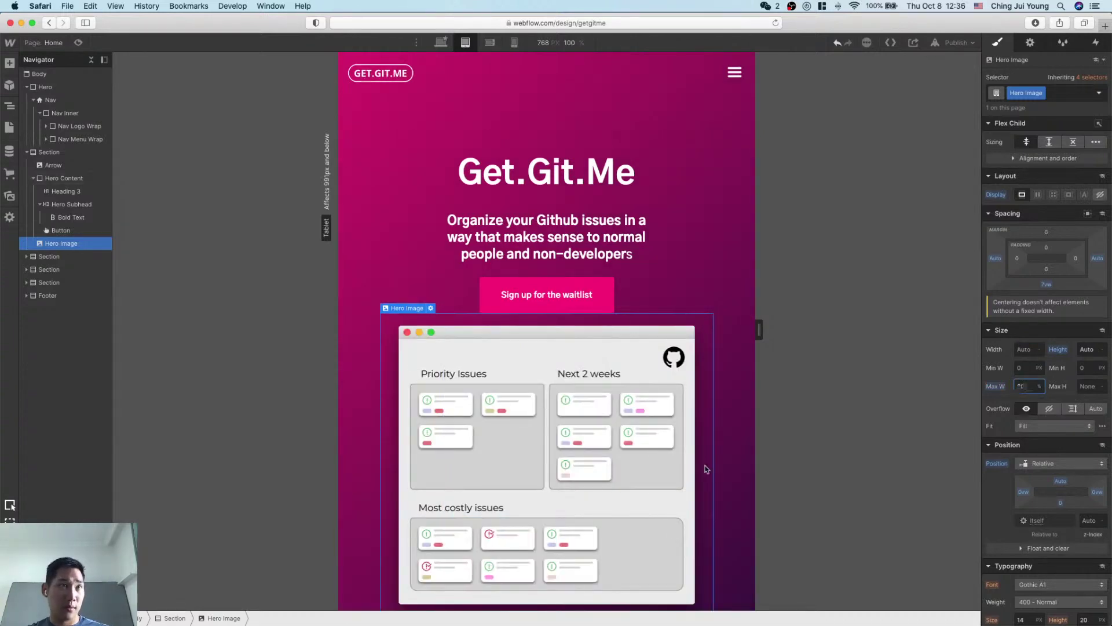
scroll(715, 474, down, 1)
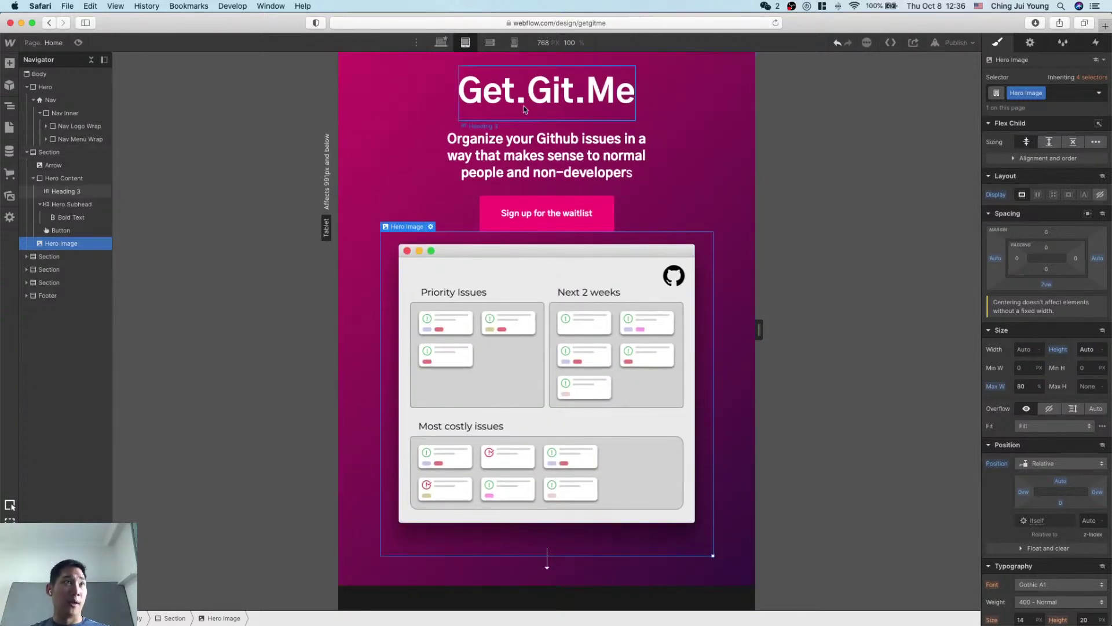
Step: Set the Hero Subhead's maximum width to 80% on the mobile landscape breakpoint
click(441, 45)
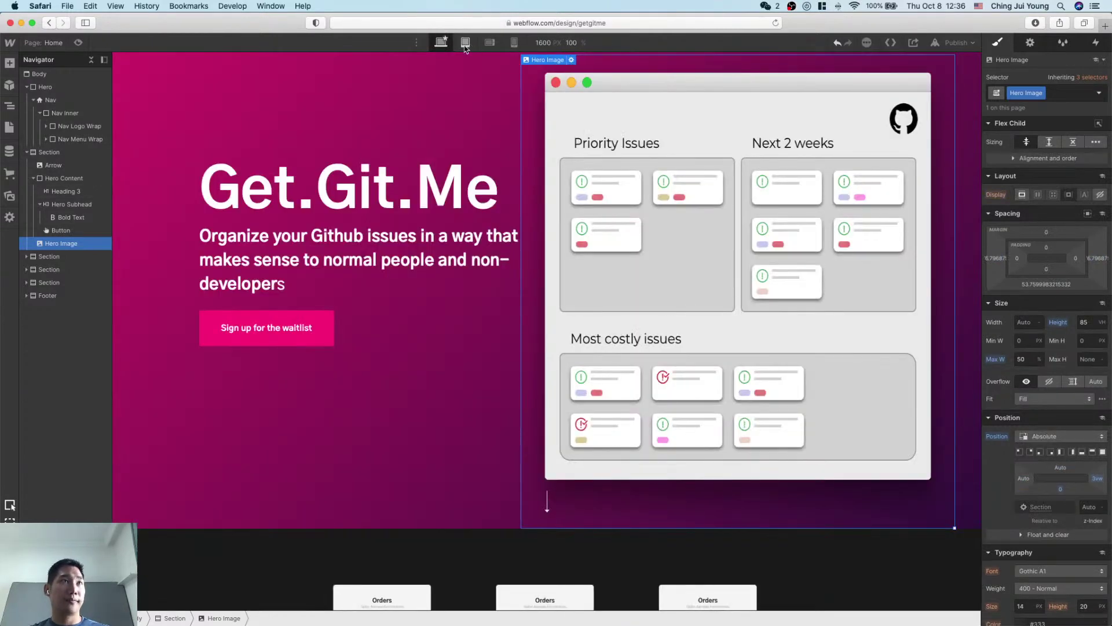
click(465, 45)
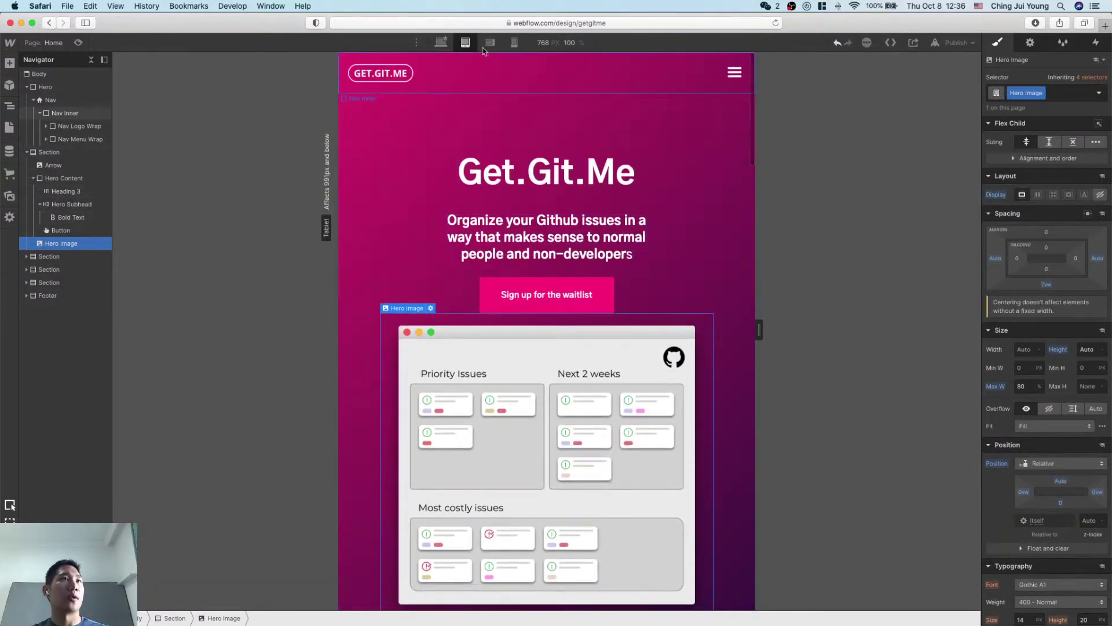
click(490, 42)
click(465, 42)
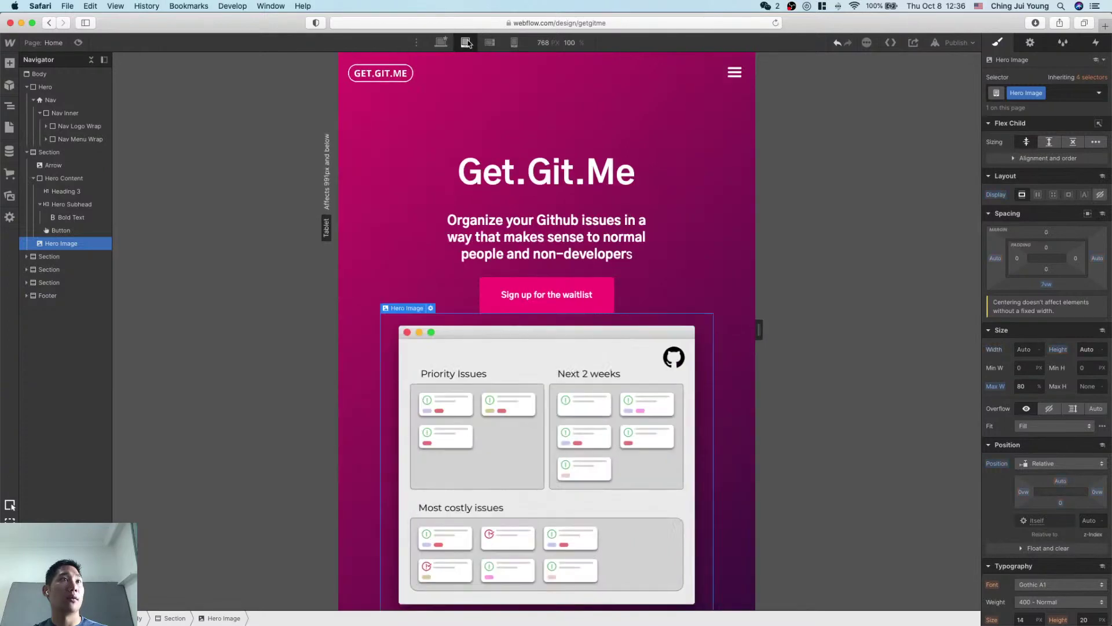
click(490, 43)
click(521, 254)
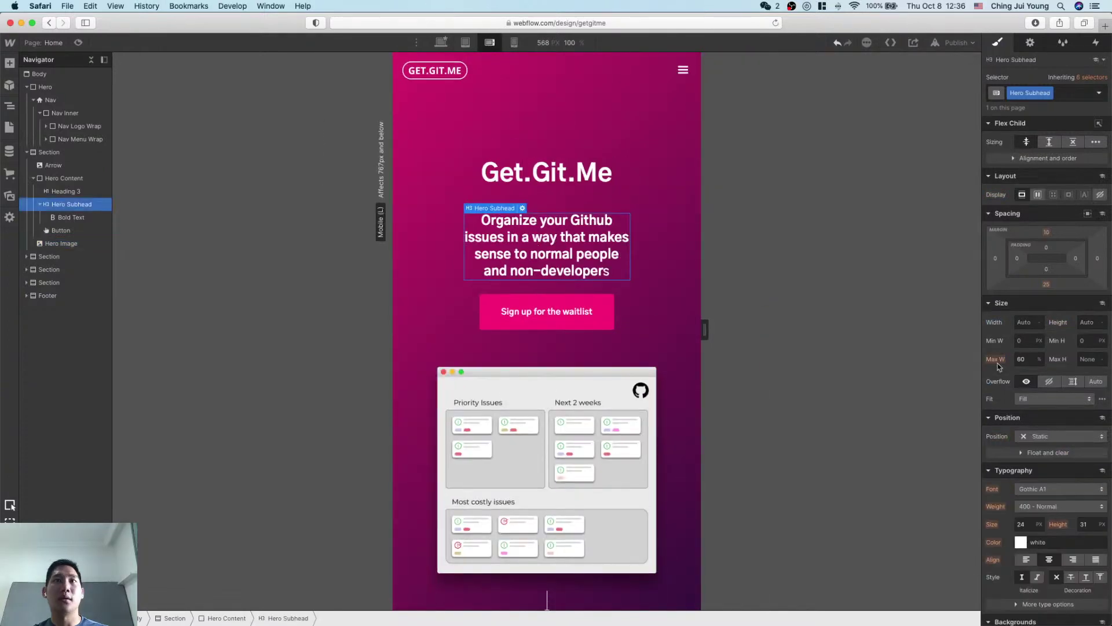
click(1028, 359)
text(70)
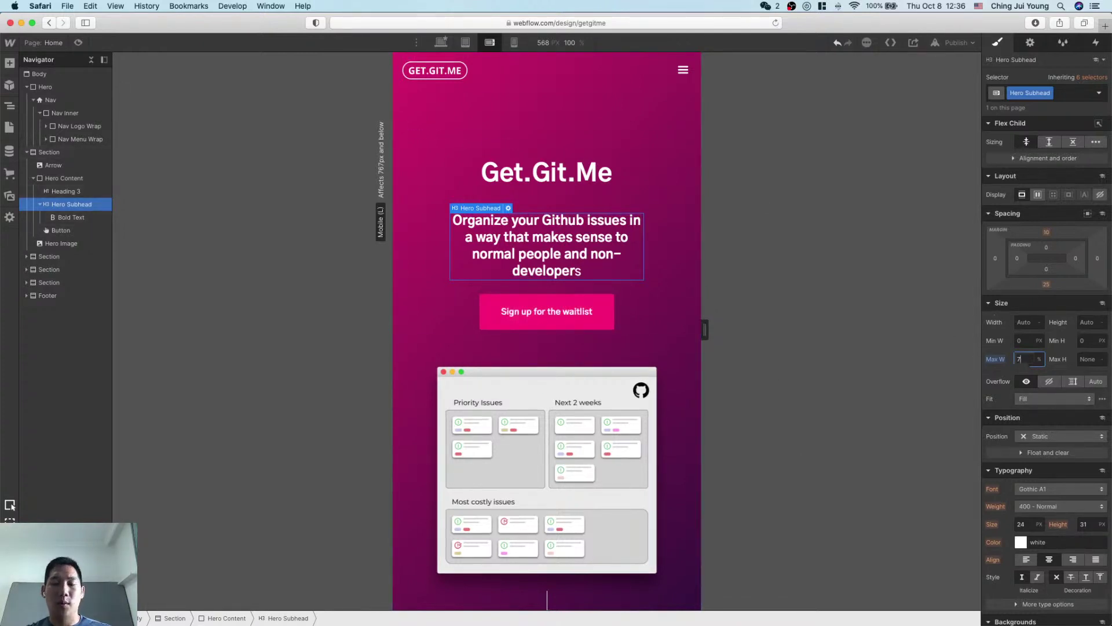
key(BackSpace)
key(BackSpace)
text(80)
Step: Check the hero on mobile portrait, return to the desktop breakpoint and publish the site to getgitme.webflow.io
click(516, 44)
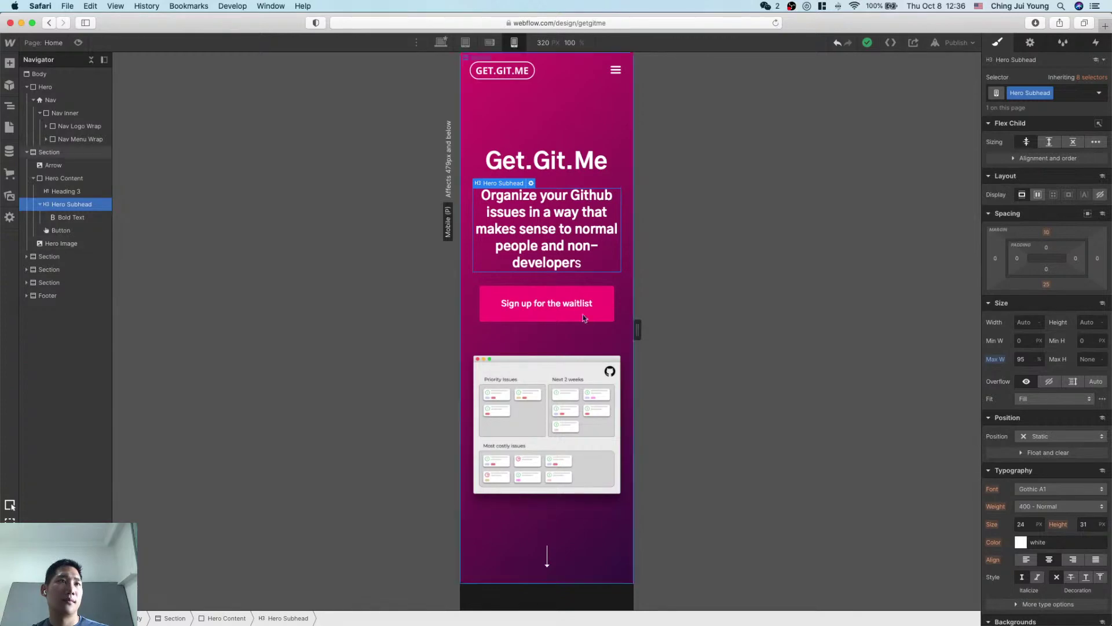
scroll(616, 513, down, 3)
scroll(615, 512, up, 3)
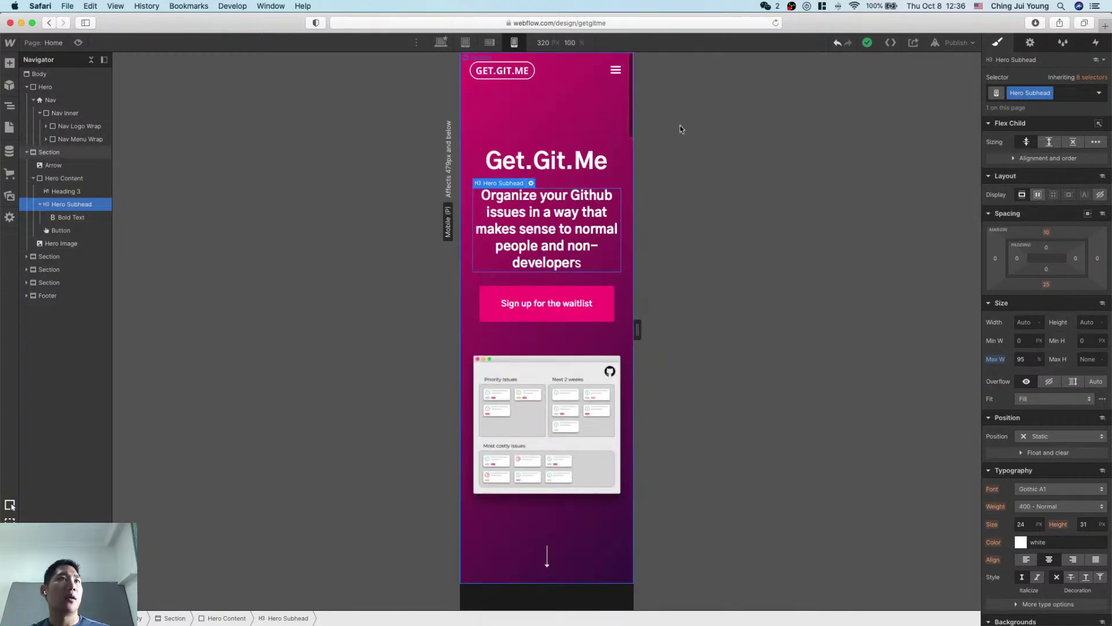
click(441, 42)
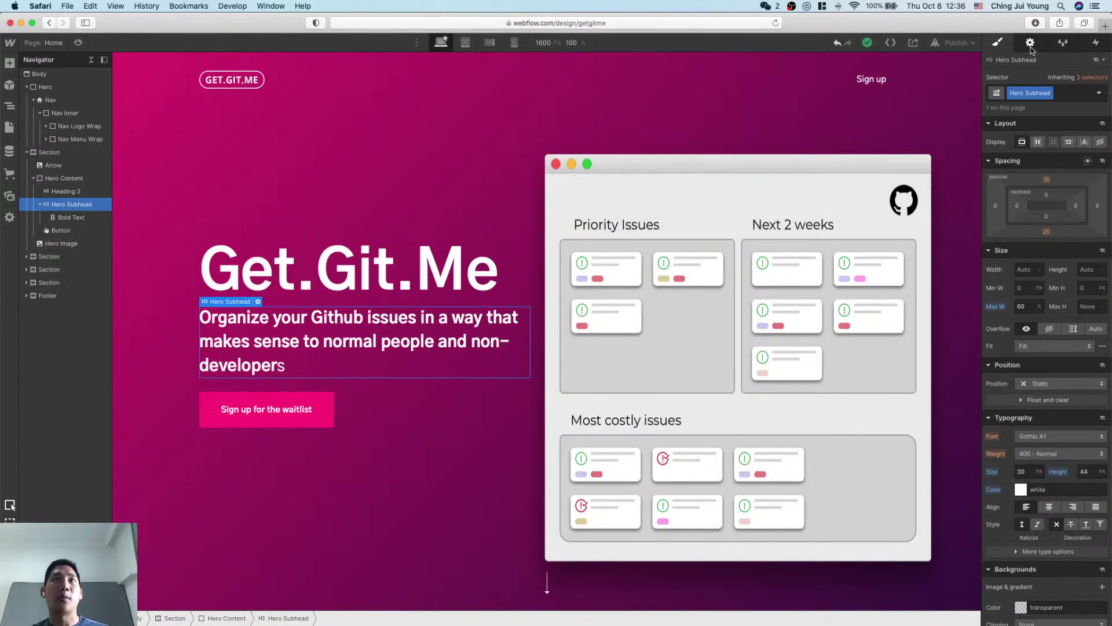
click(956, 42)
click(909, 182)
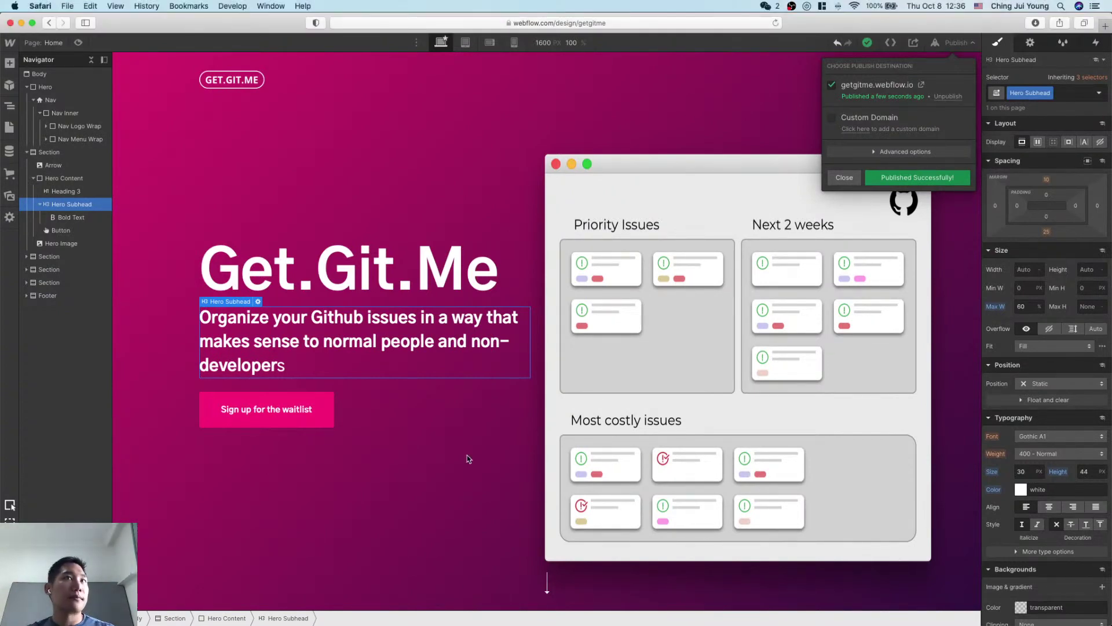
key(Escape)
click(778, 121)
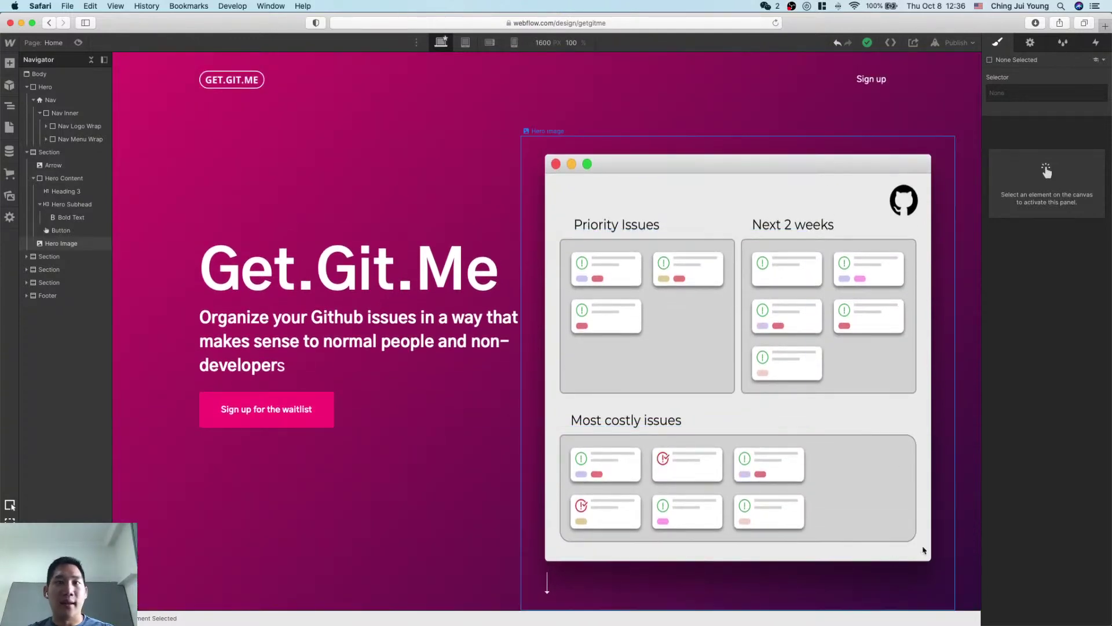
scroll(895, 461, down, 1)
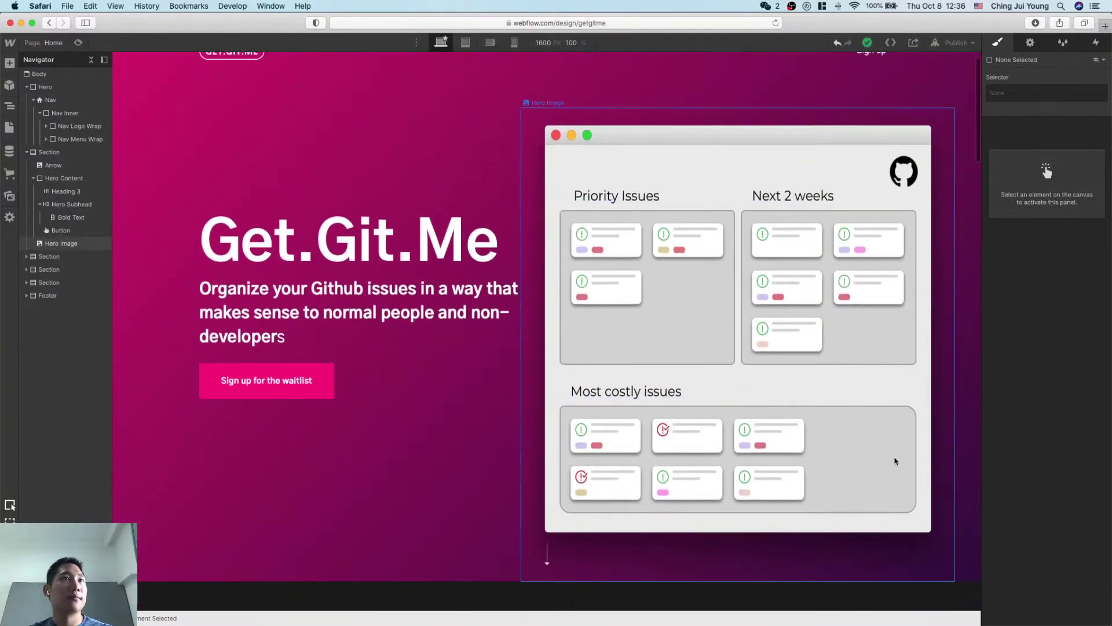
scroll(895, 461, up, 1)
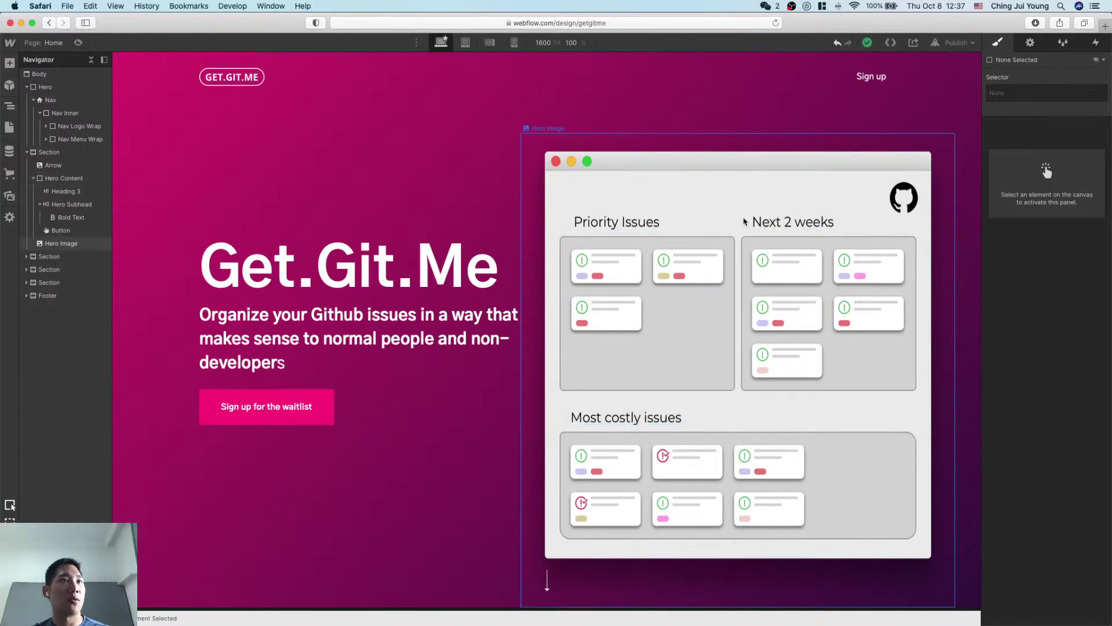
key(ctrl+Up)
click(1023, 372)
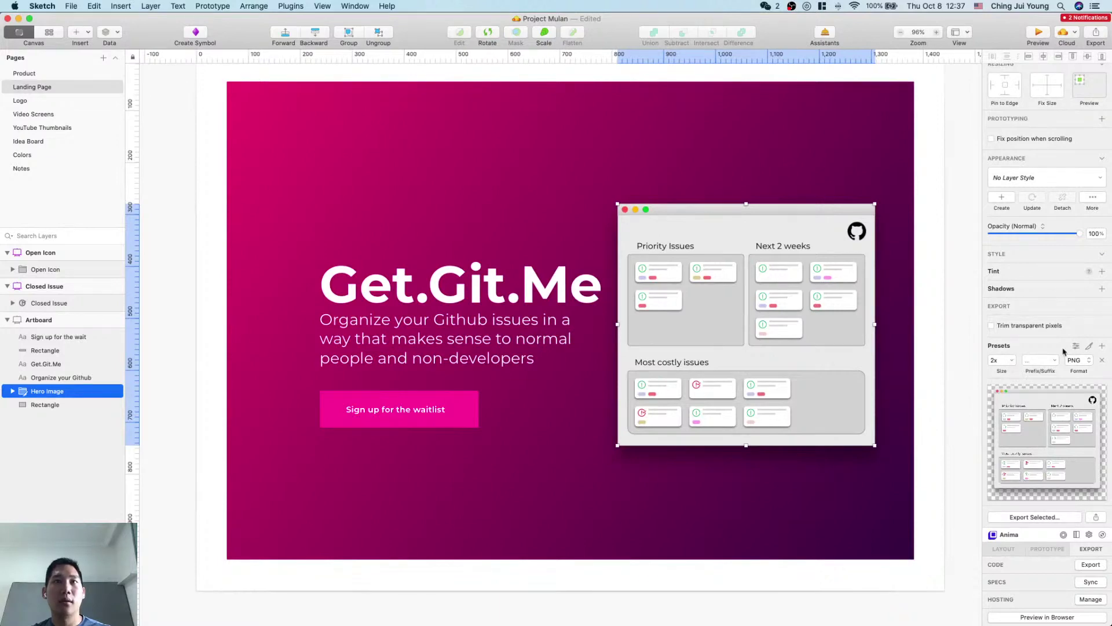
click(1102, 346)
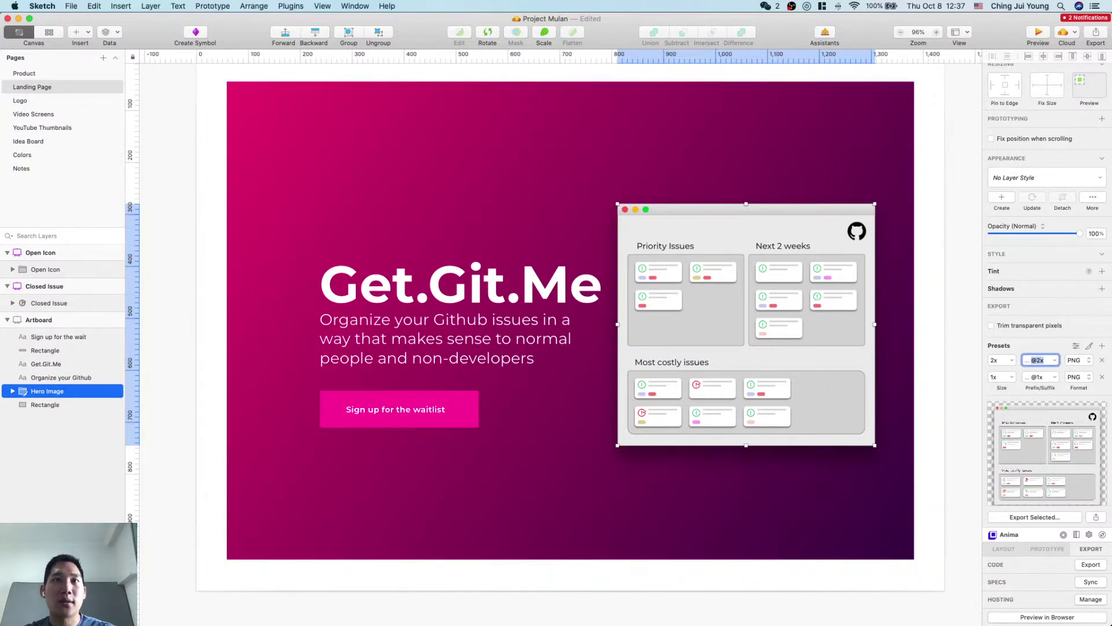
click(897, 389)
click(943, 411)
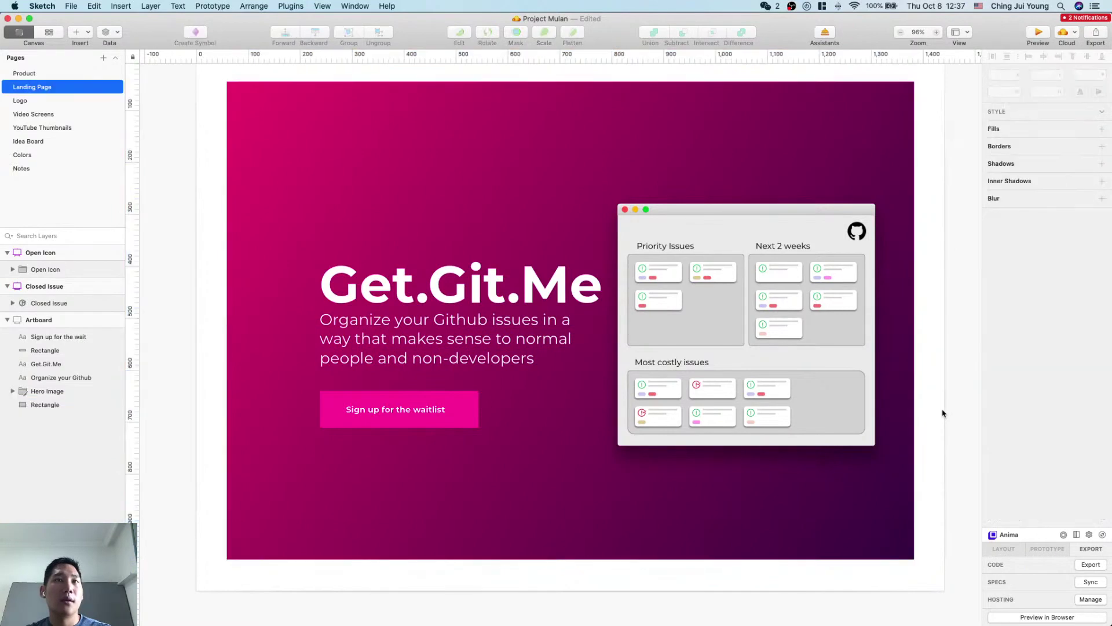
Step: Align the "Priority Issues" heading to the left edge of the grey box beneath it in the Hero Image
click(848, 210)
double_click(645, 243)
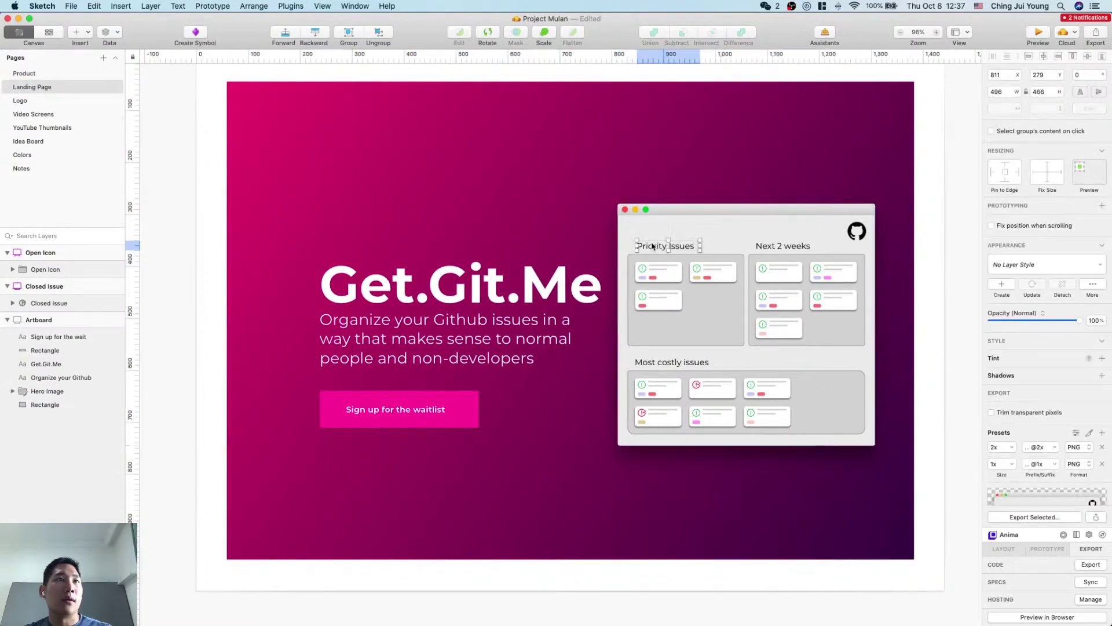
scroll(644, 243, up, 5)
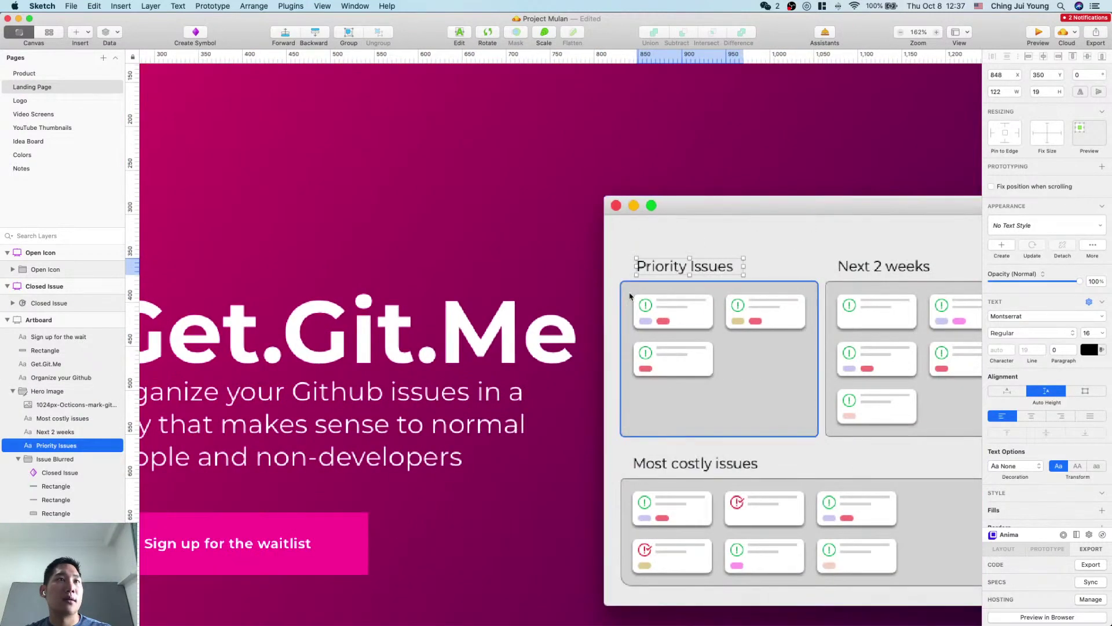
shift+click(658, 287)
click(1028, 56)
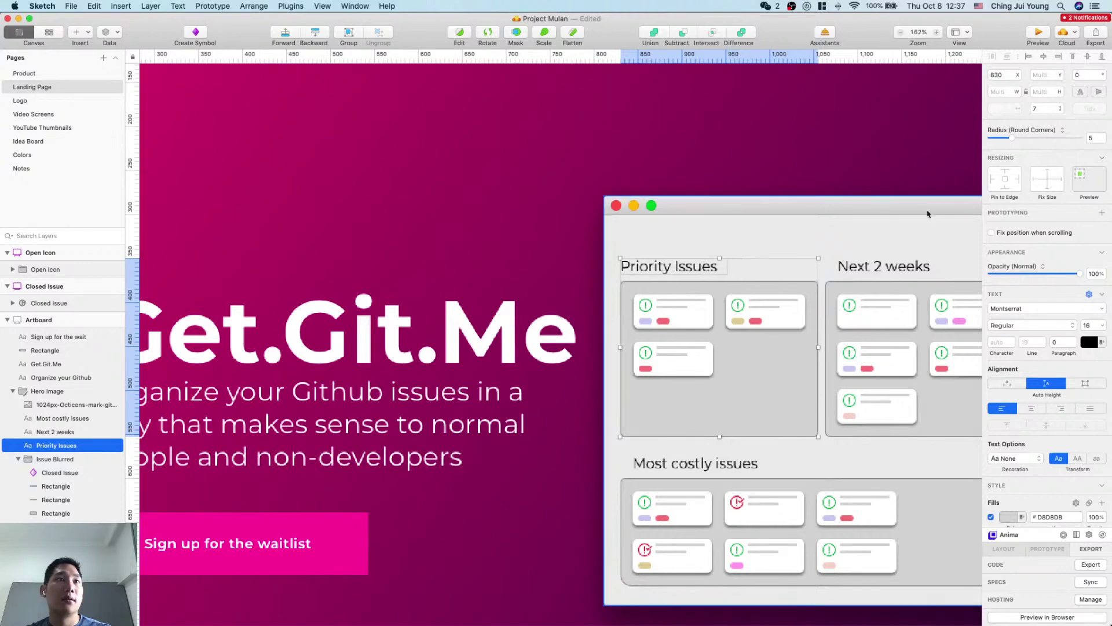
Step: Align the "Next 2 weeks" and "Most costly issues" headings to the left edges of the grey boxes beneath them
click(869, 267)
shift+click(837, 300)
click(1029, 56)
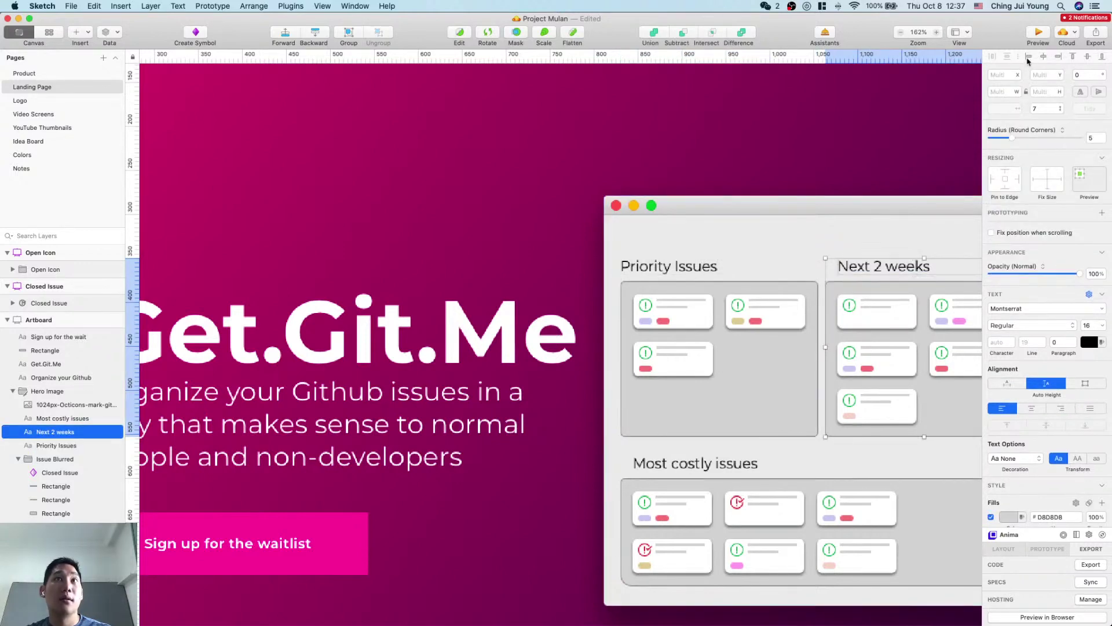
click(684, 466)
shift+click(686, 481)
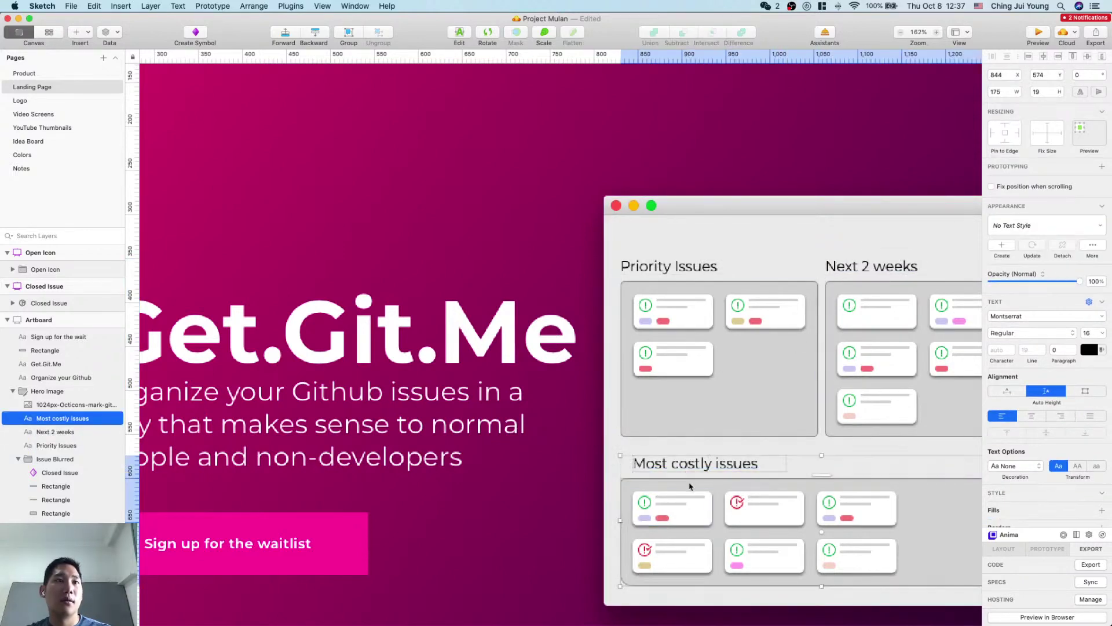
click(1030, 58)
click(760, 139)
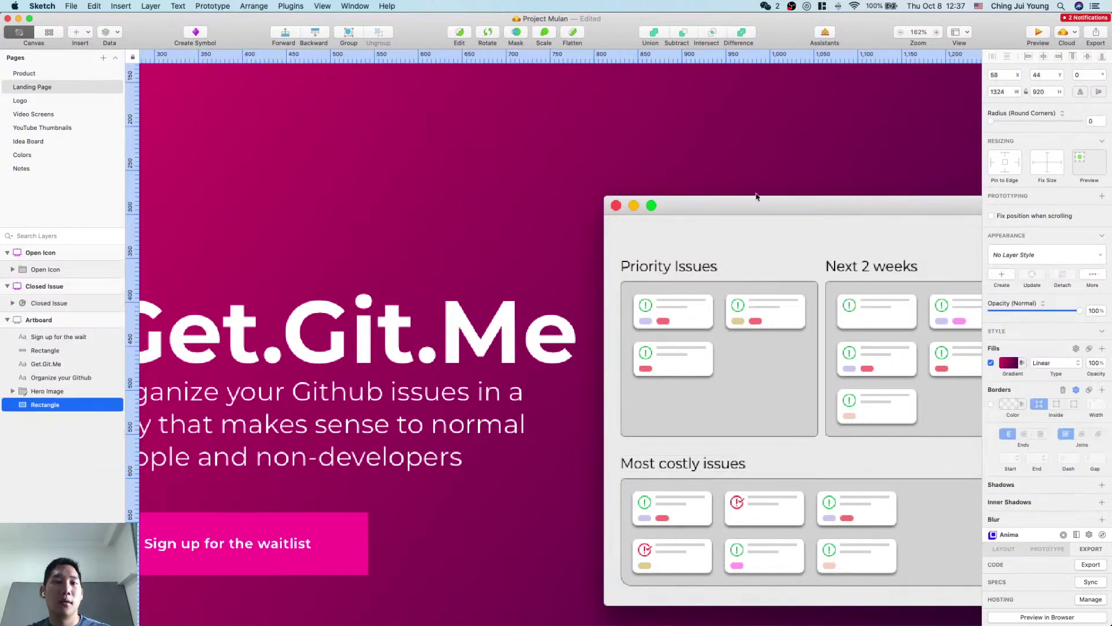
Step: Export the Hero Image group with its 1x and 2x PNG presets to the Project Mulan folder
scroll(844, 577, down, 3)
scroll(845, 576, right, 4)
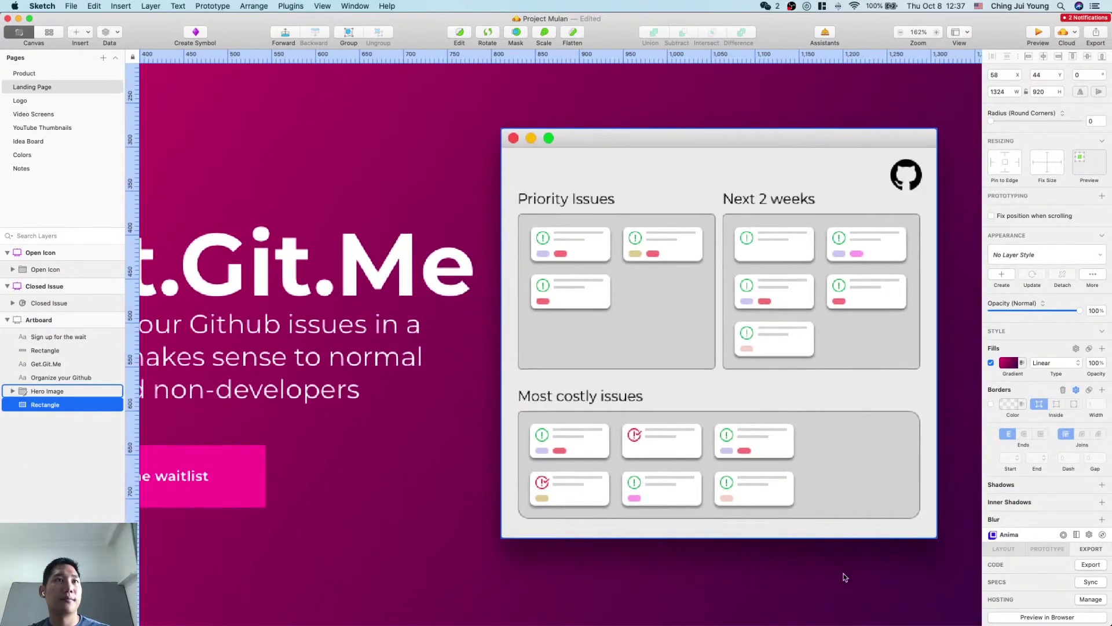
click(572, 145)
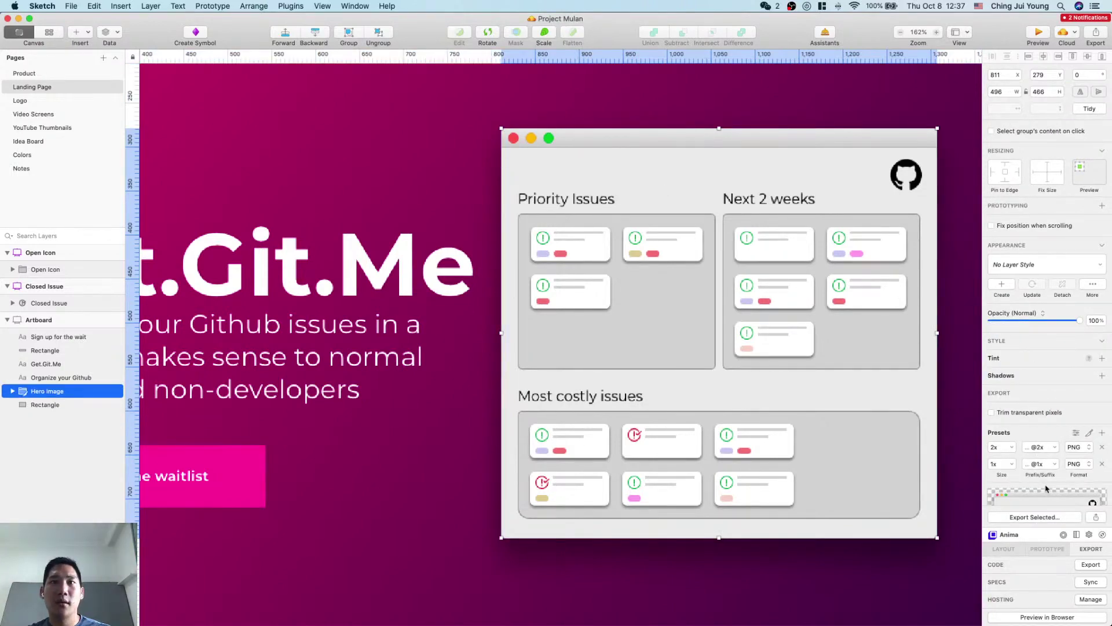
scroll(1047, 488, down, 3)
click(1048, 519)
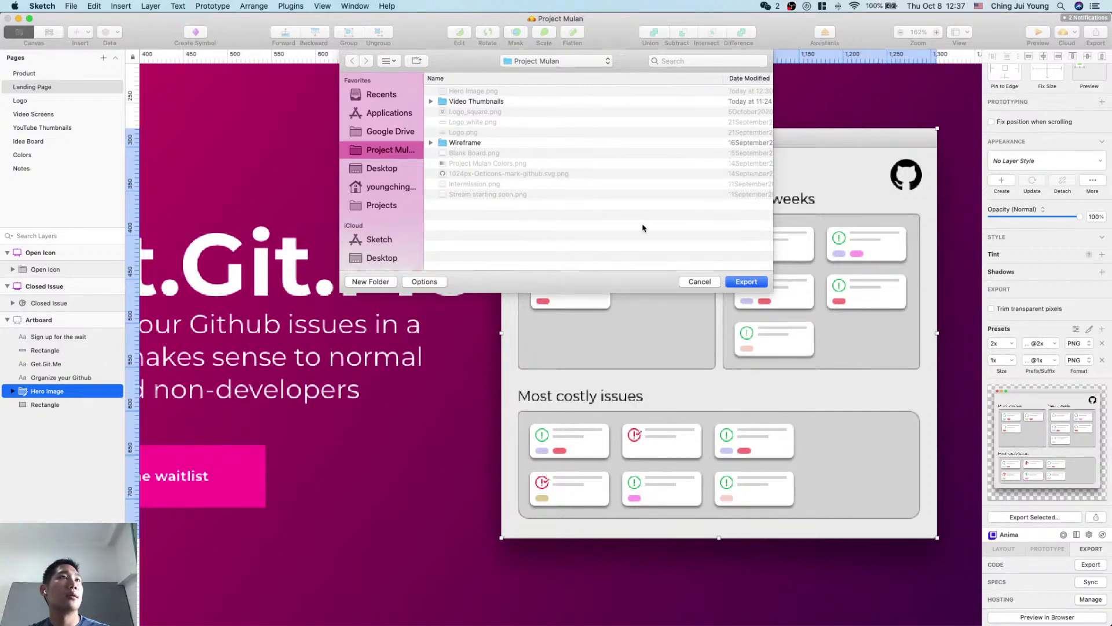
click(746, 281)
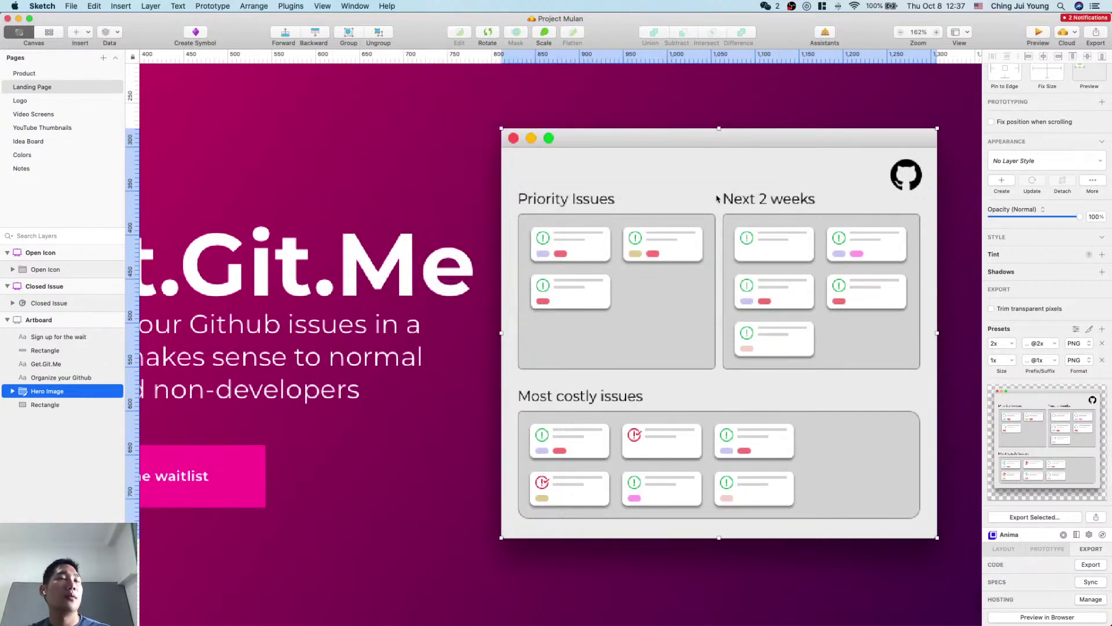
Step: Switch to Finder and delete the old Hero Image.png from the Project Mulan folder
key(ctrl+Up)
click(985, 493)
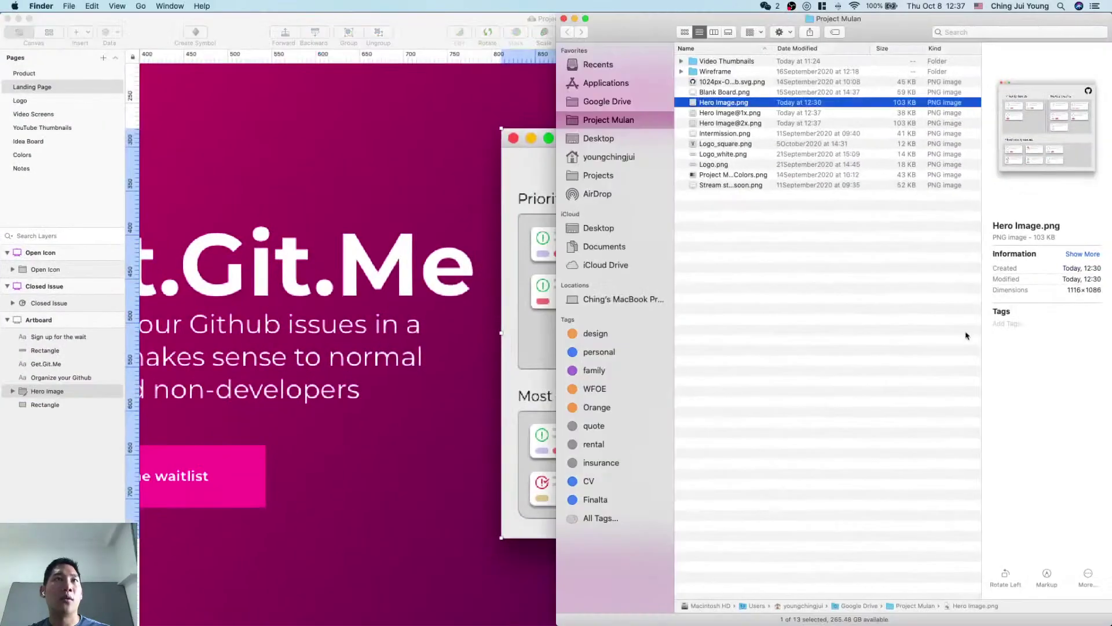
key(Down)
key(Down)
key(Down)
key(Down)
key(Down)
key(Down)
key(Down)
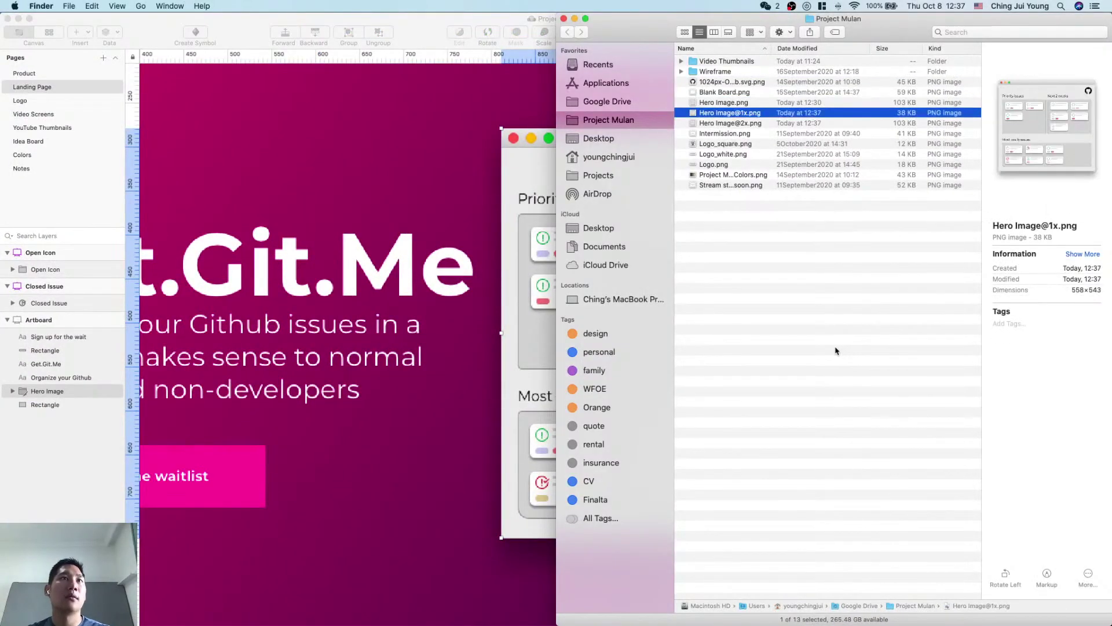
key(Up)
key(super+BackSpace)
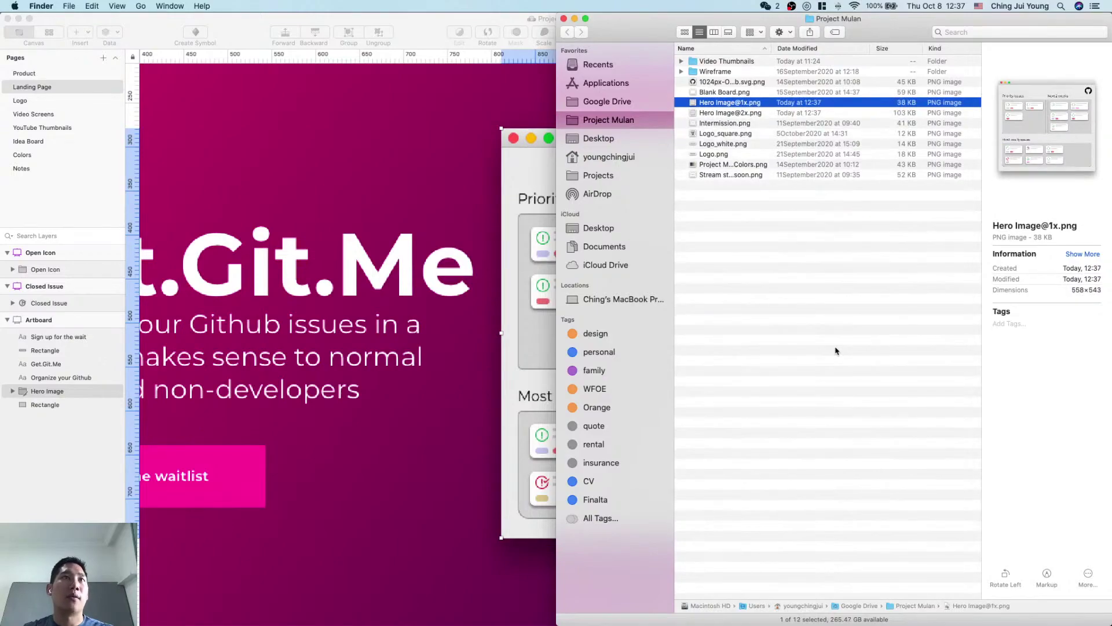
key(ctrl+Up)
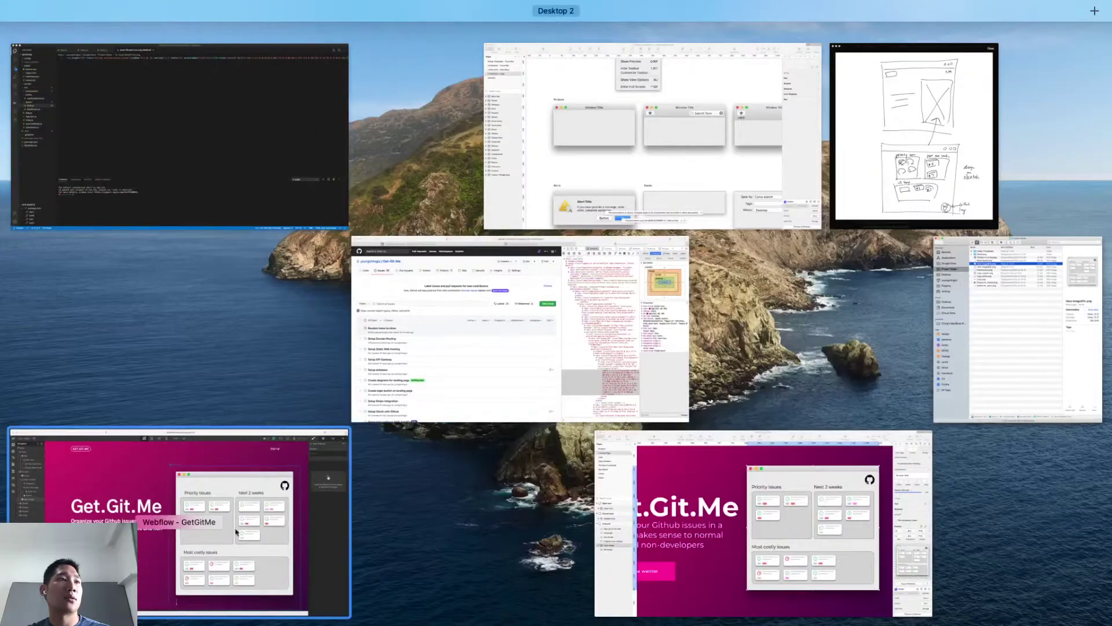
click(180, 510)
key(super+Tab)
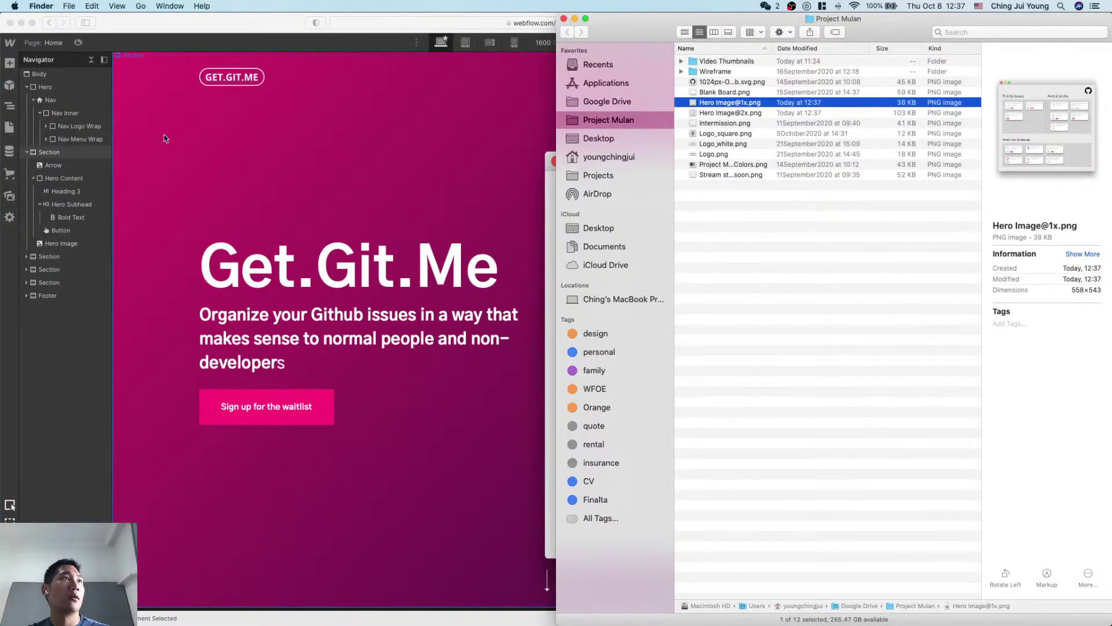
shift+click(752, 112)
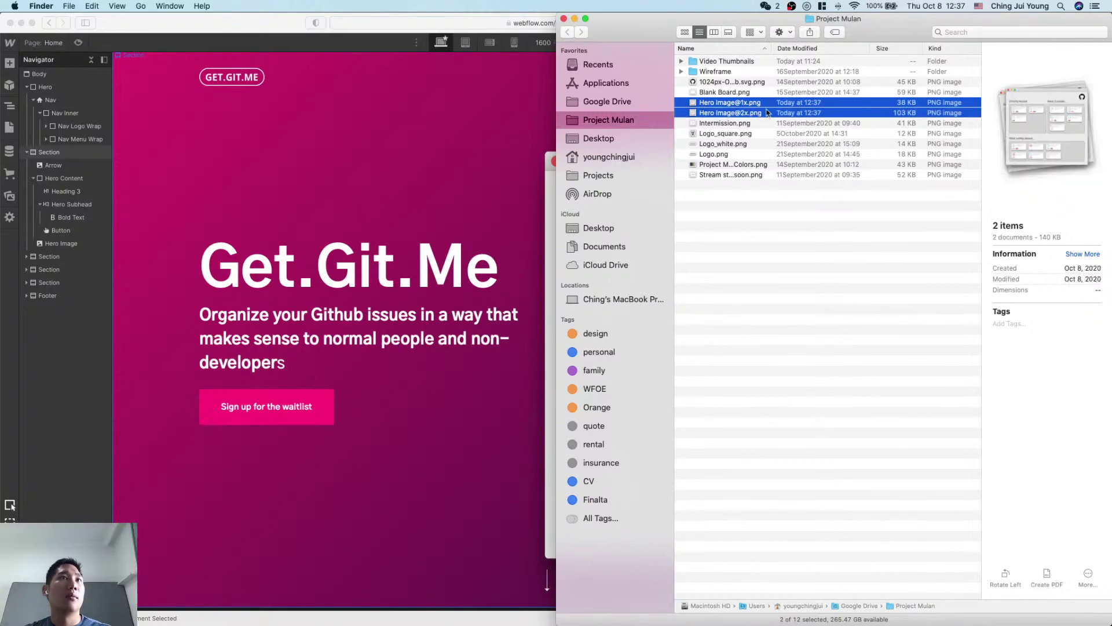
drag(752, 112, 814, 219)
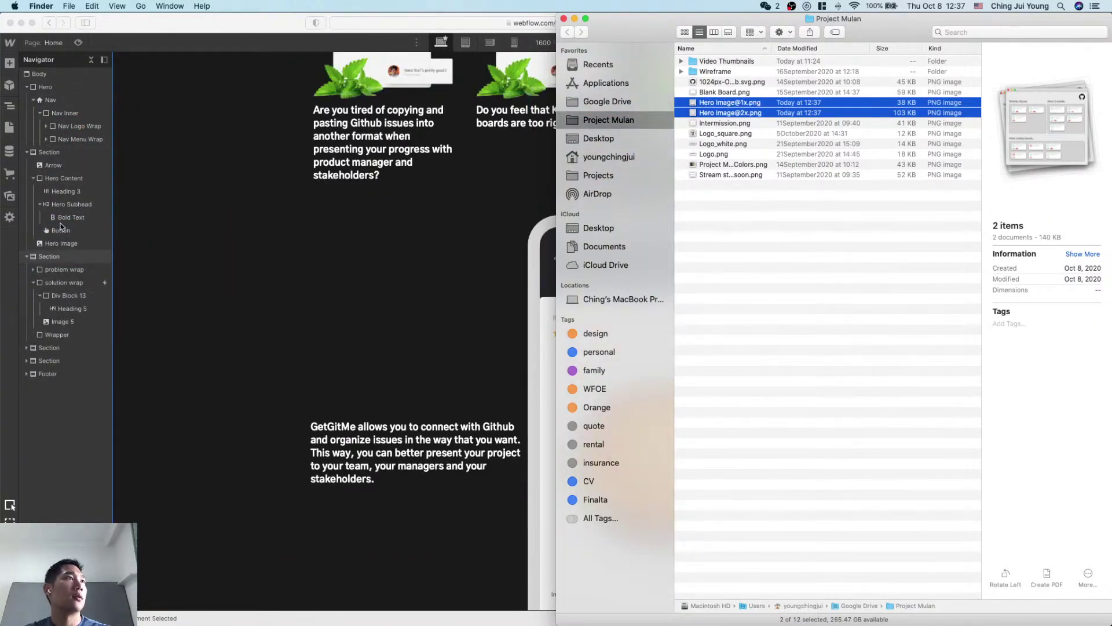
click(12, 99)
click(9, 196)
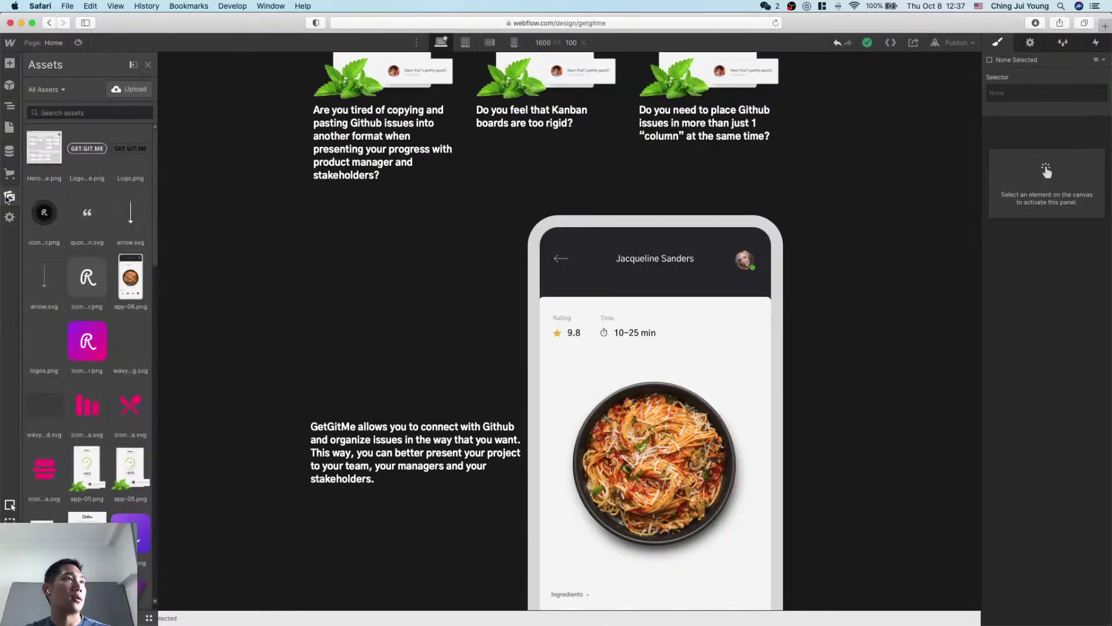
key(super+Tab)
drag(731, 108, 93, 165)
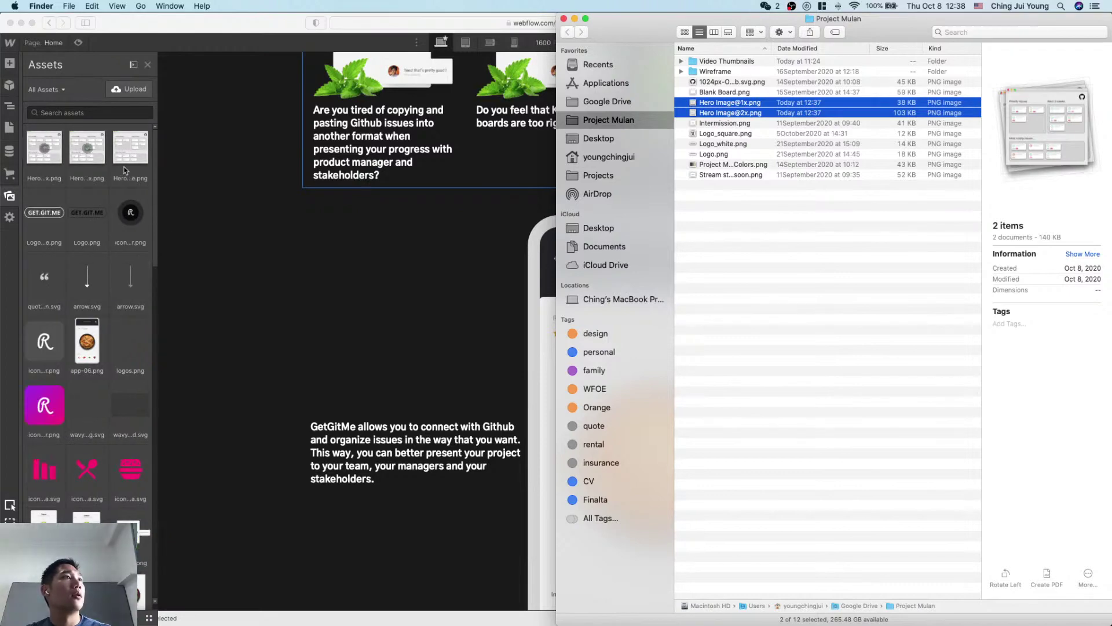
scroll(290, 234, up, 10)
click(825, 325)
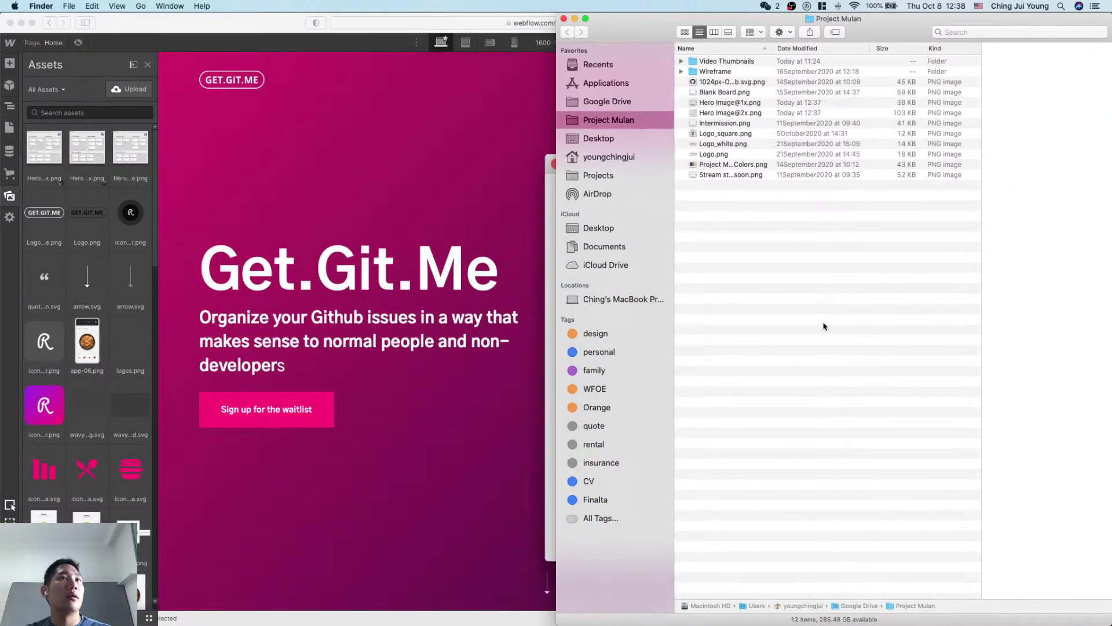
key(super+Tab)
click(948, 333)
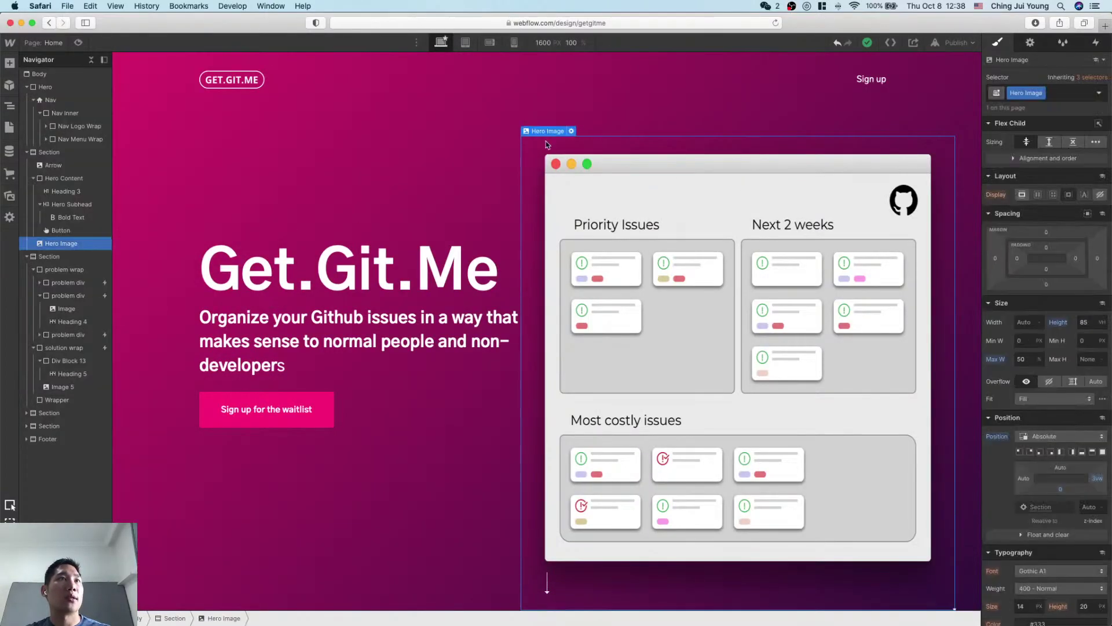
click(571, 131)
click(578, 191)
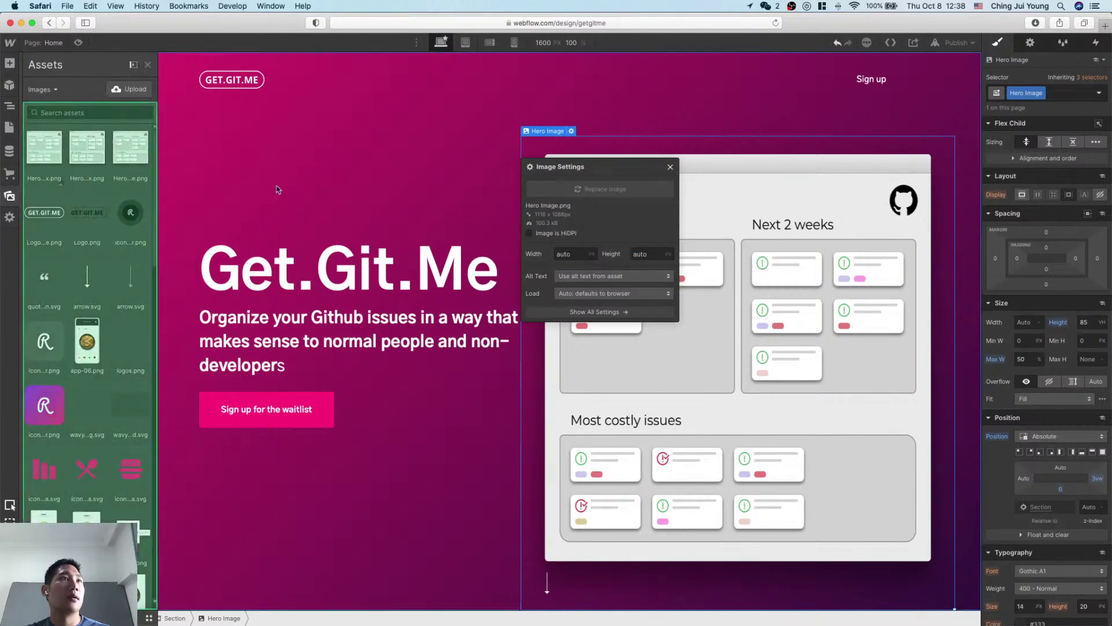
click(81, 152)
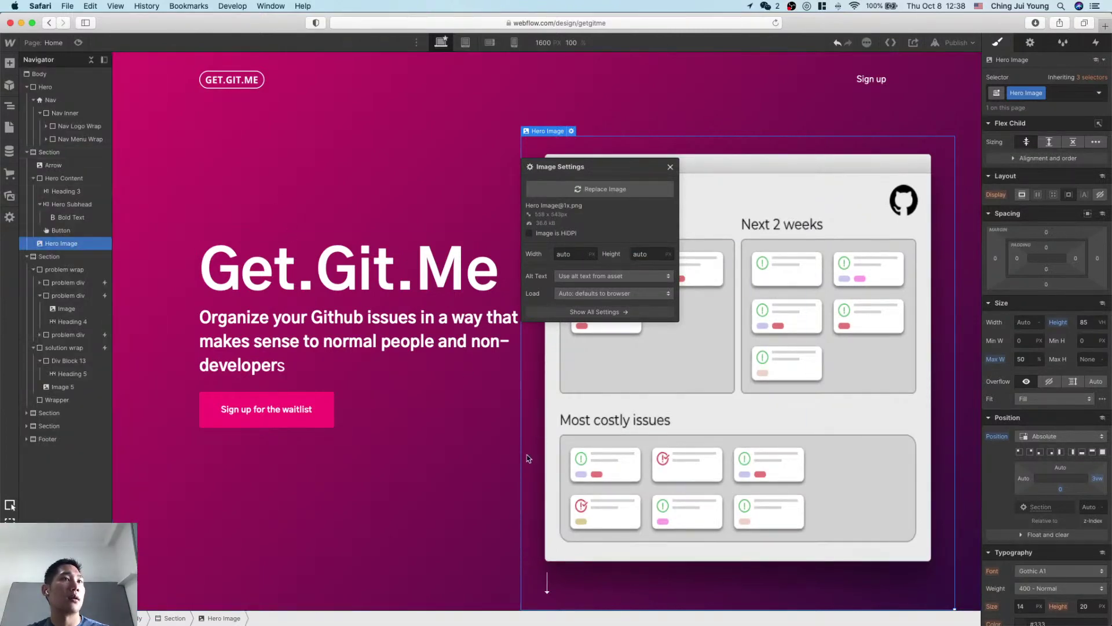
click(471, 460)
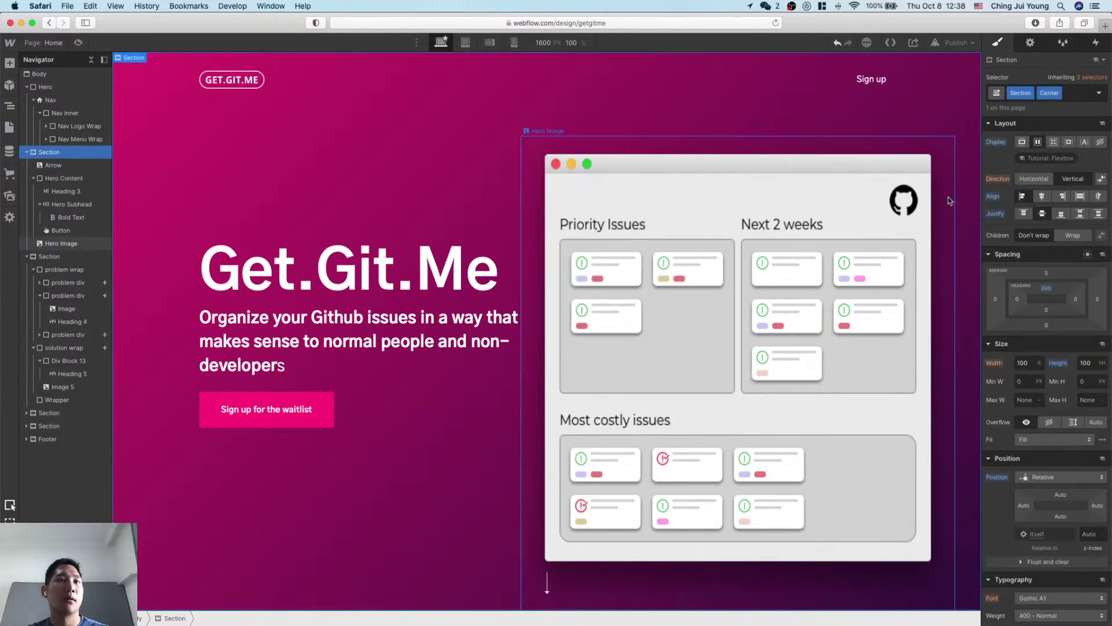
click(552, 151)
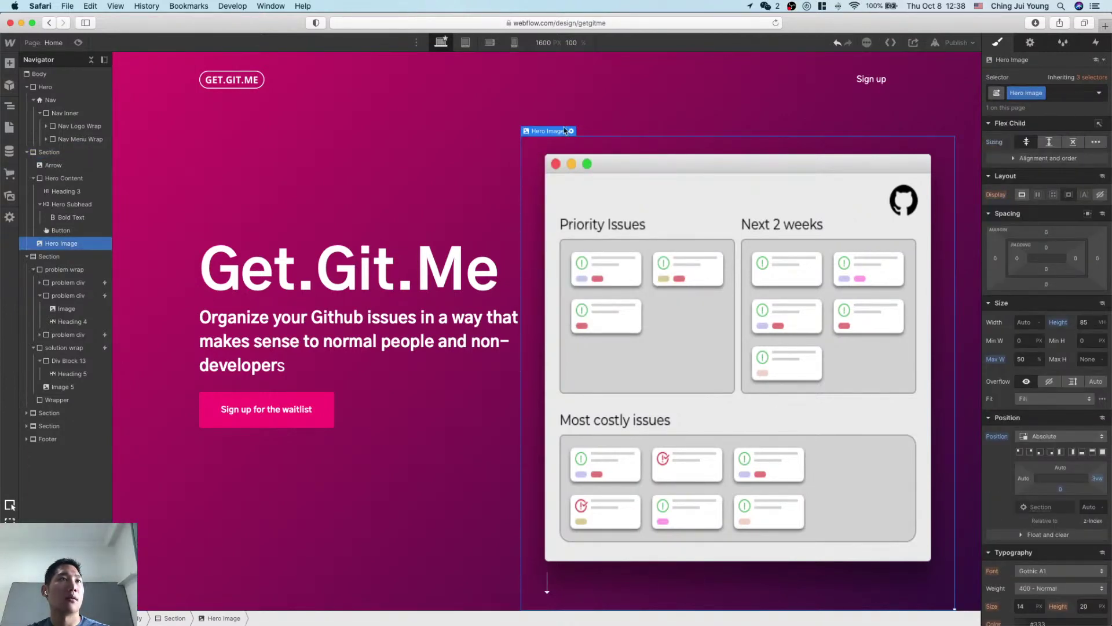
click(571, 132)
click(590, 191)
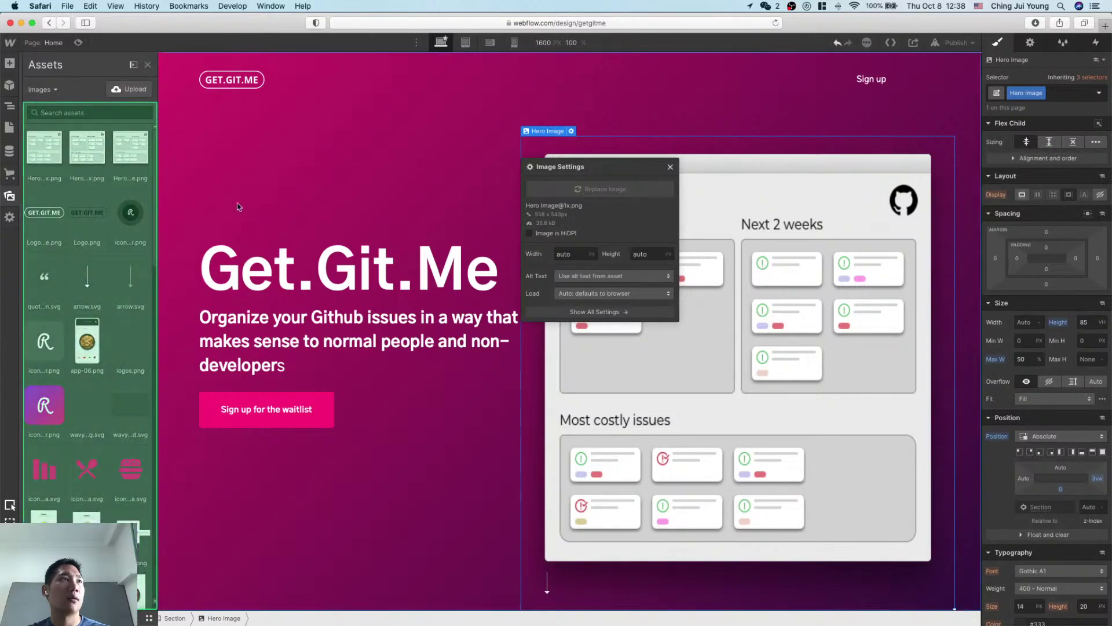
click(52, 151)
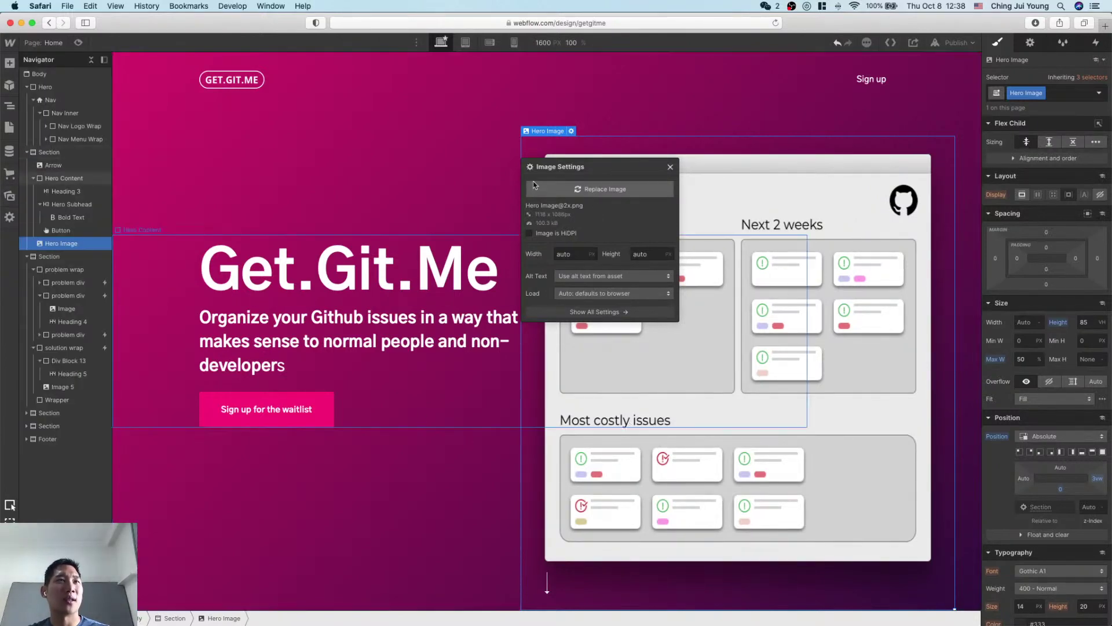
click(493, 471)
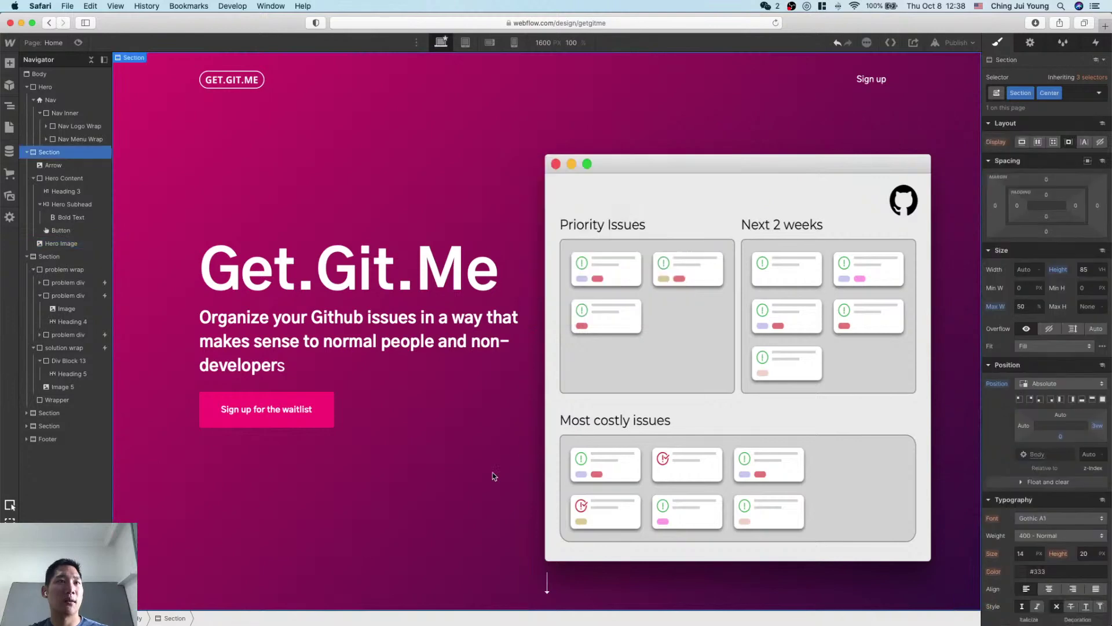
Step: Compare the Hero Image in the Webflow page with the original design in Sketch
click(774, 227)
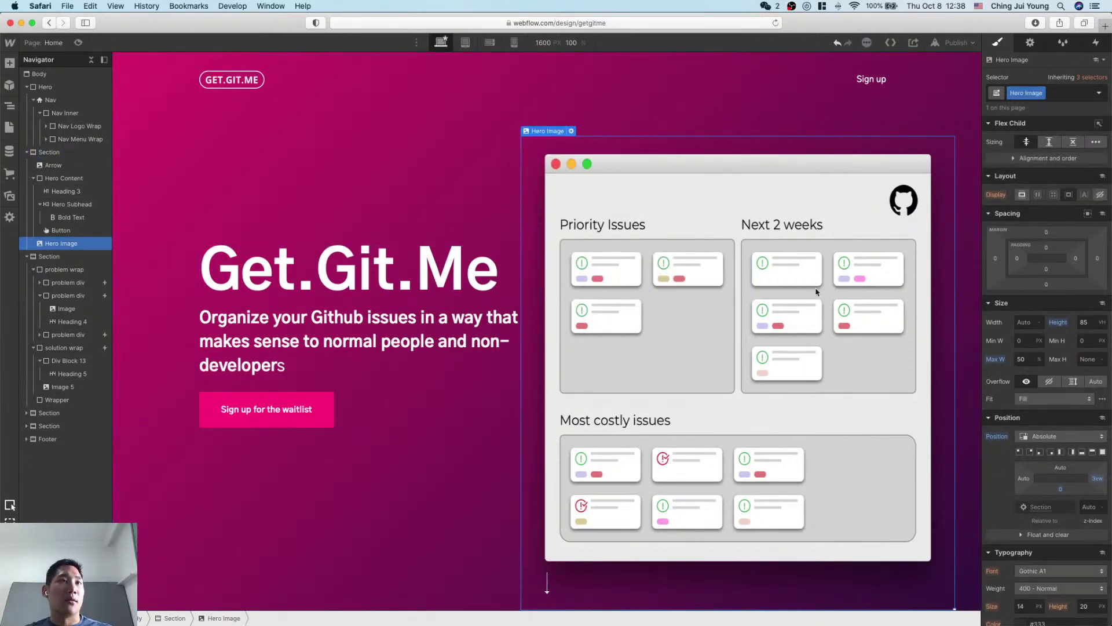
scroll(852, 311, down, 3)
scroll(852, 310, up, 3)
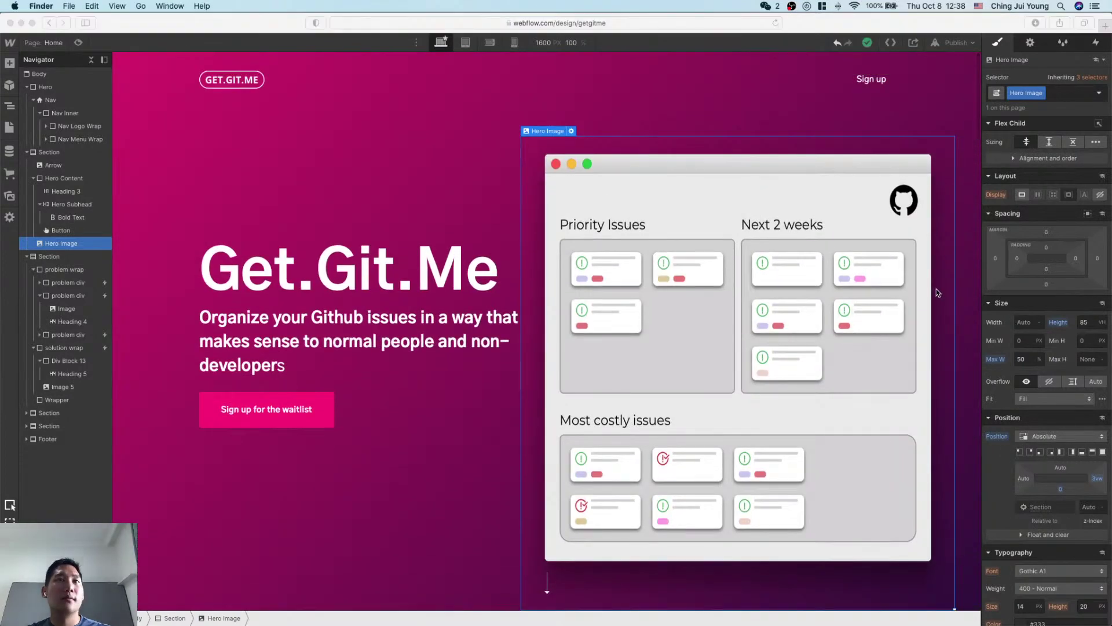
key(ctrl+Up)
click(637, 139)
key(ctrl+Up)
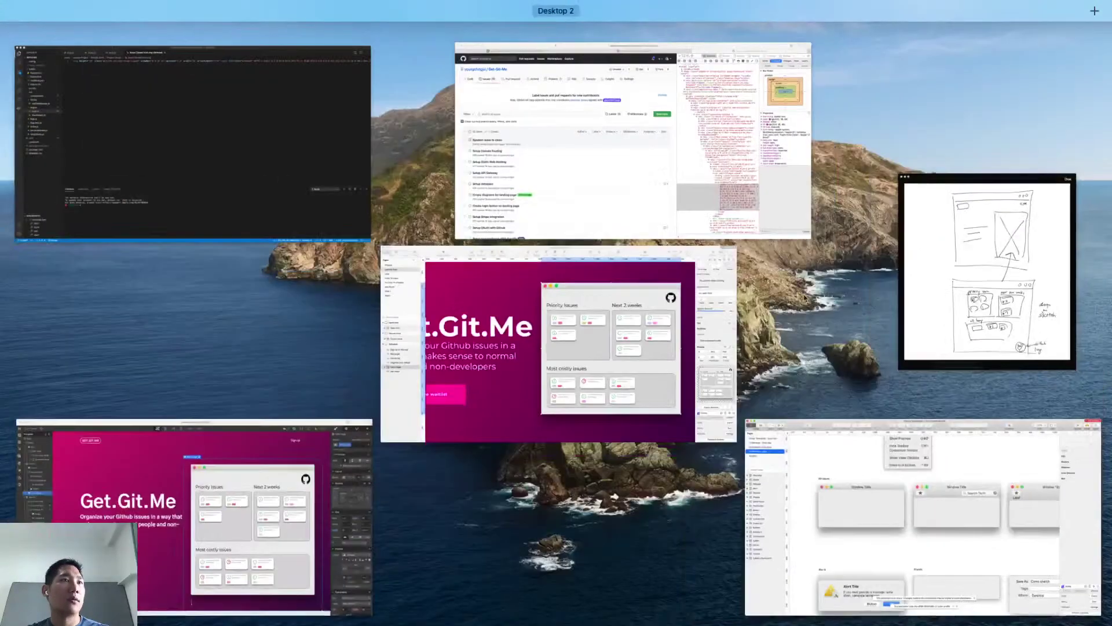
click(639, 174)
key(ctrl+Up)
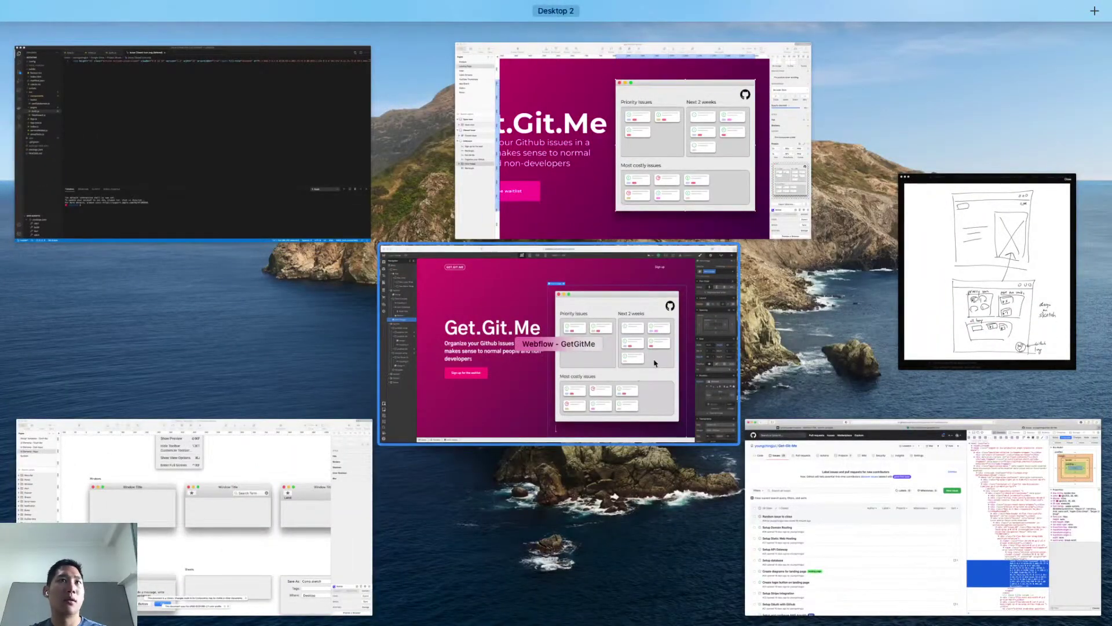
click(753, 220)
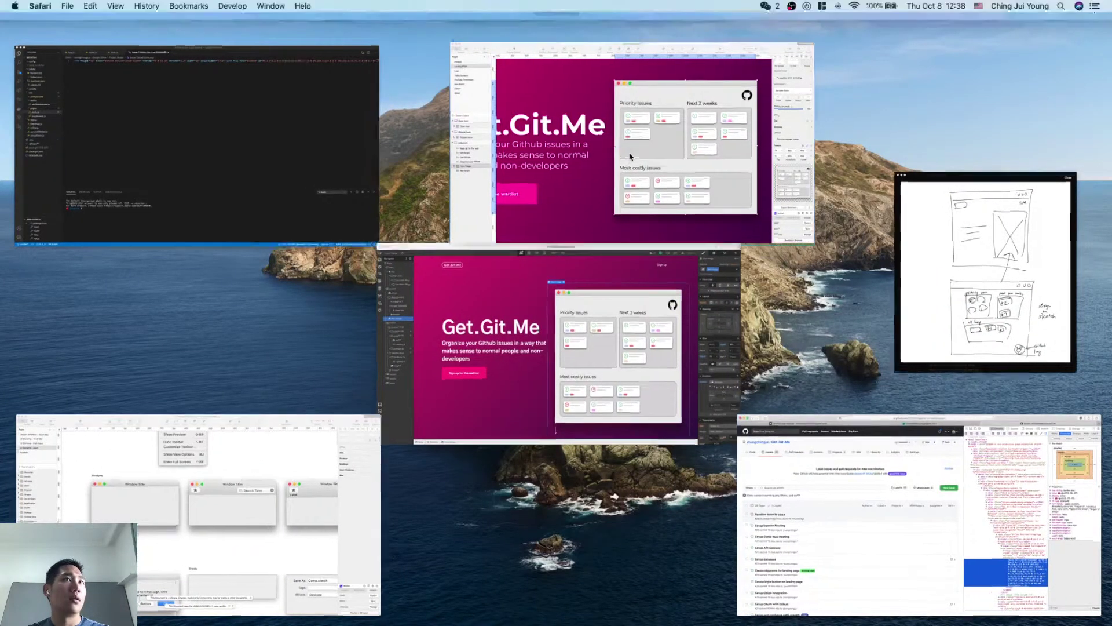
Step: Set the "Priority Issues" heading in Sketch's Hero Image to font size 14, with the canvas at 100% zoom
double_click(587, 199)
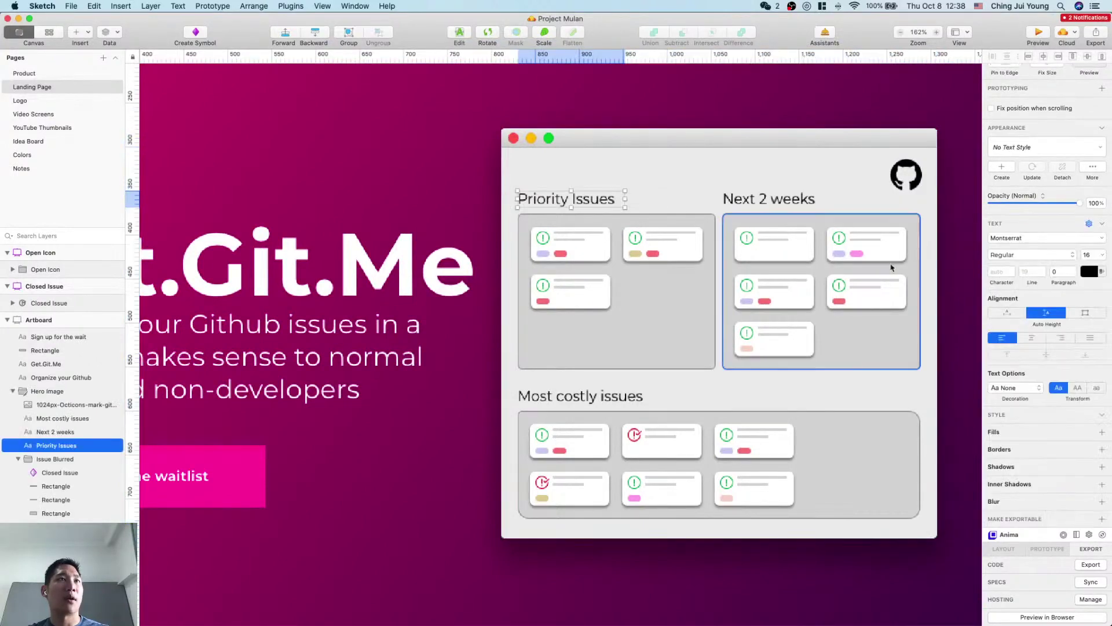
key(super+0)
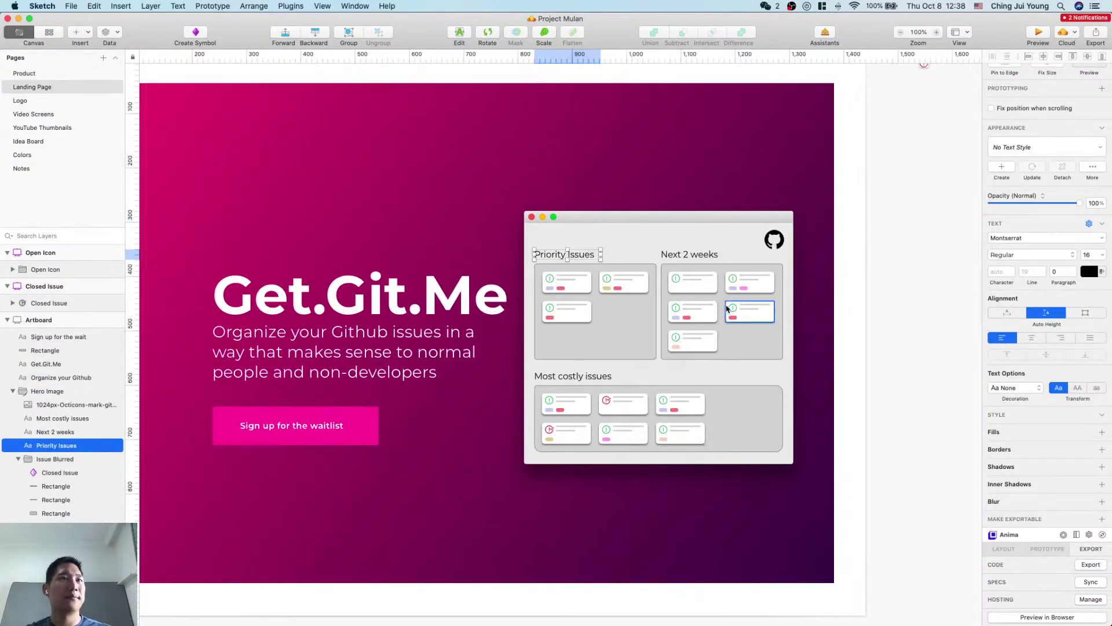
key(Escape)
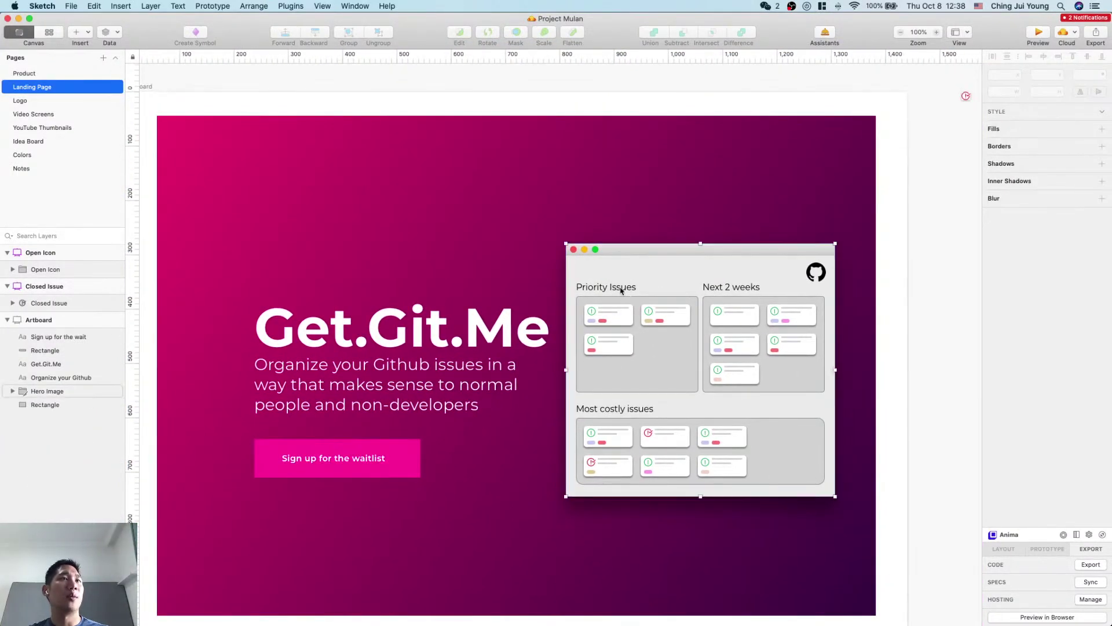
double_click(614, 288)
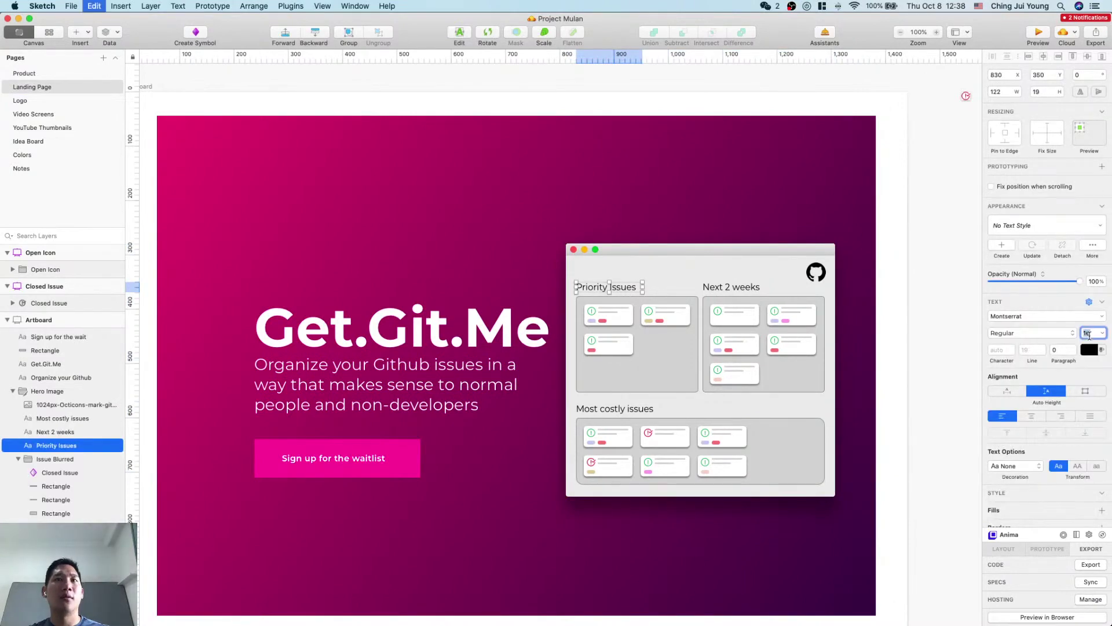
text(14)
key(Return)
click(450, 255)
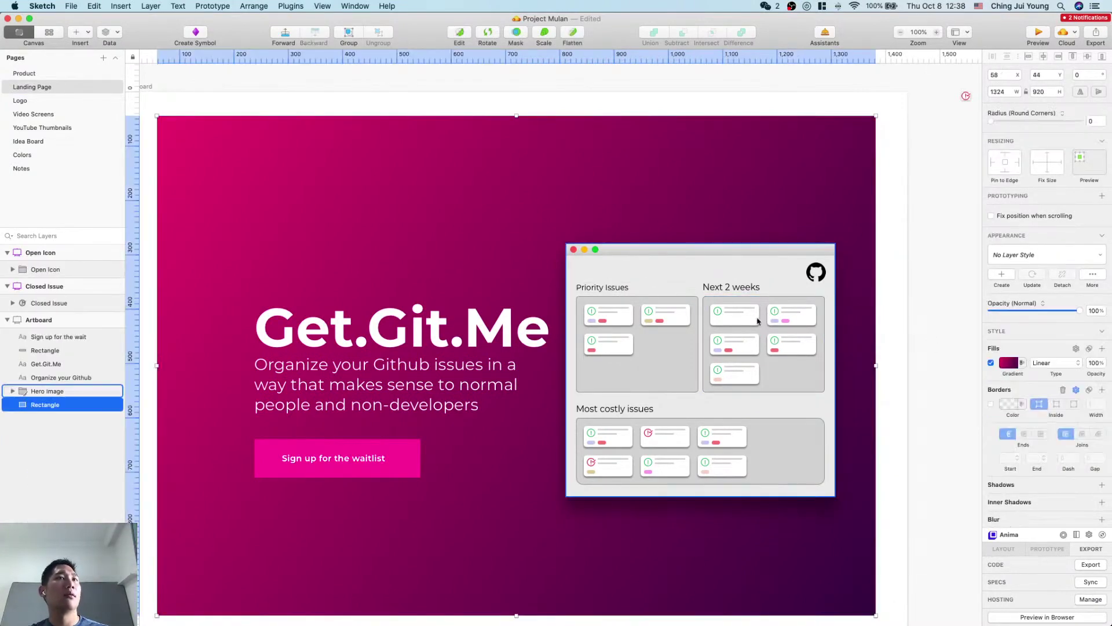
Step: Set the "Next 2 weeks" and "Most costly issues" headings to font size 14
double_click(731, 289)
shift+click(612, 415)
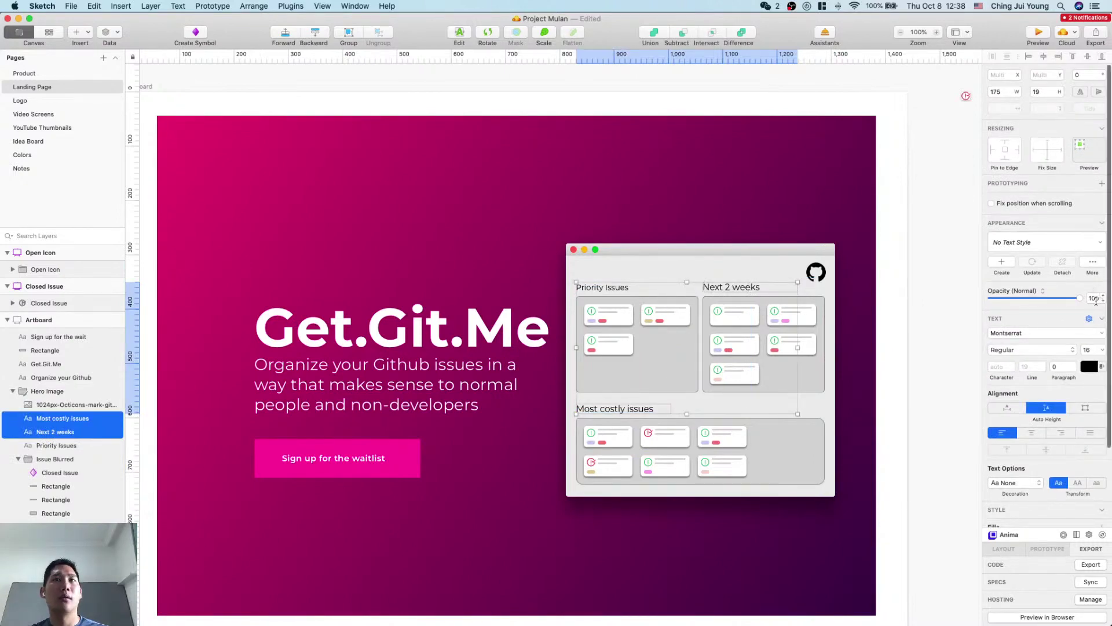
text(1324)
key(Return)
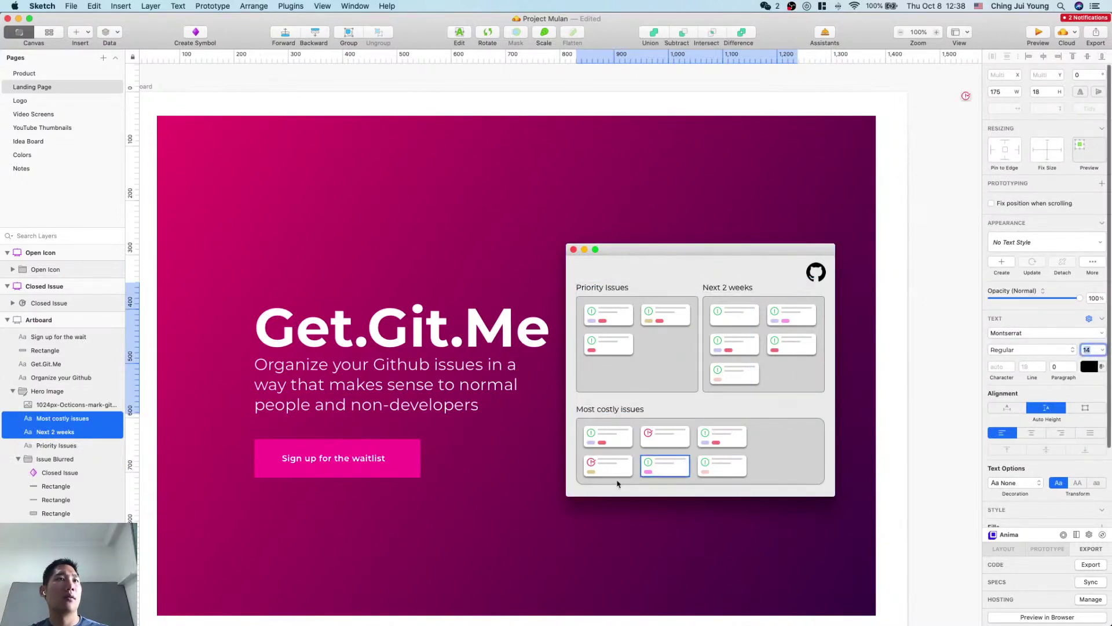
click(498, 517)
scroll(815, 548, down, 3)
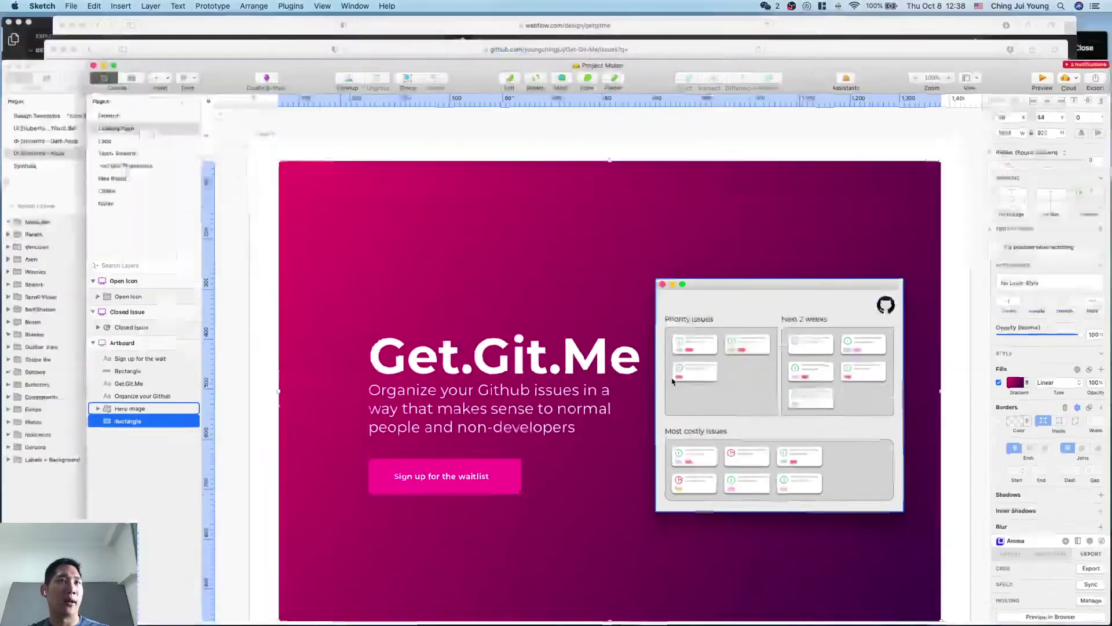
Step: Switch to the Webflow page and check the Hero Image at its displayed size, along with the problem section below
key(ctrl+Up)
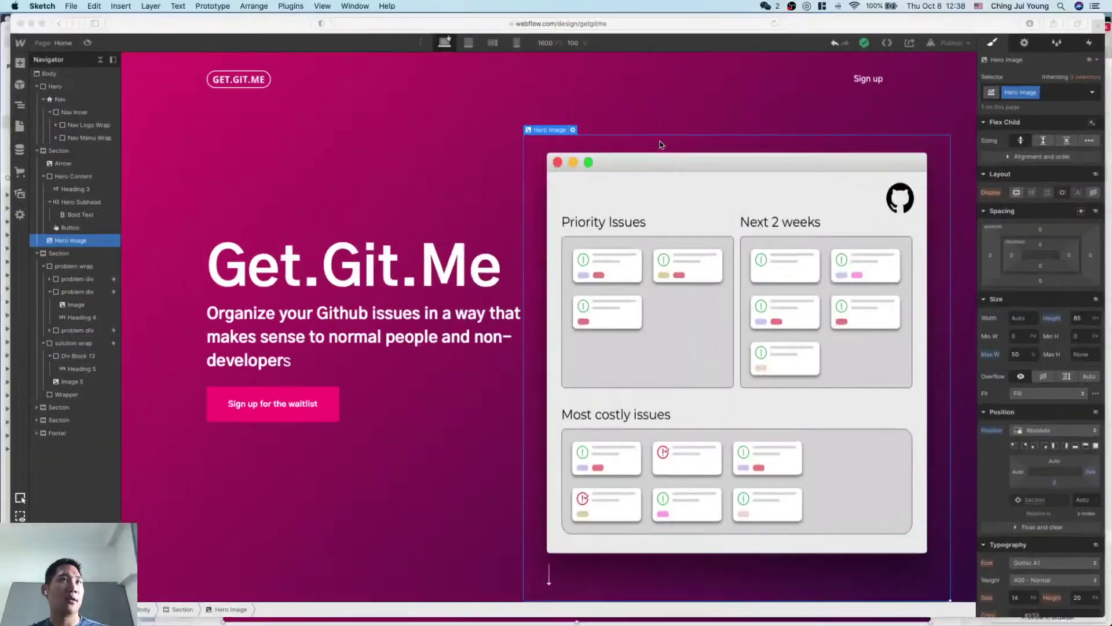
scroll(715, 229, down, 5)
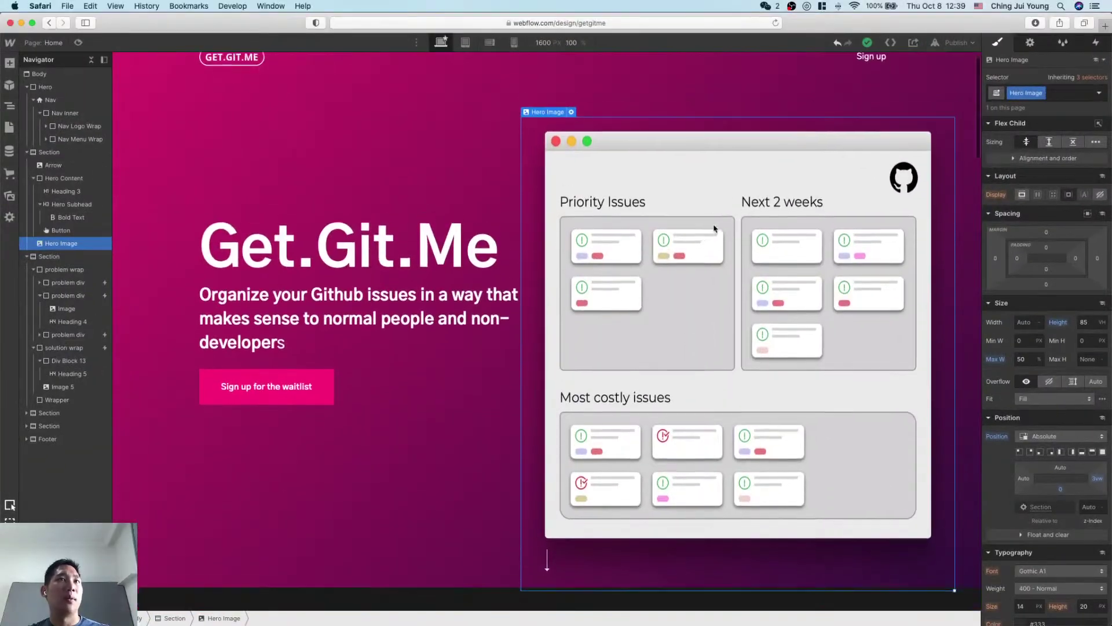
scroll(691, 352, up, 5)
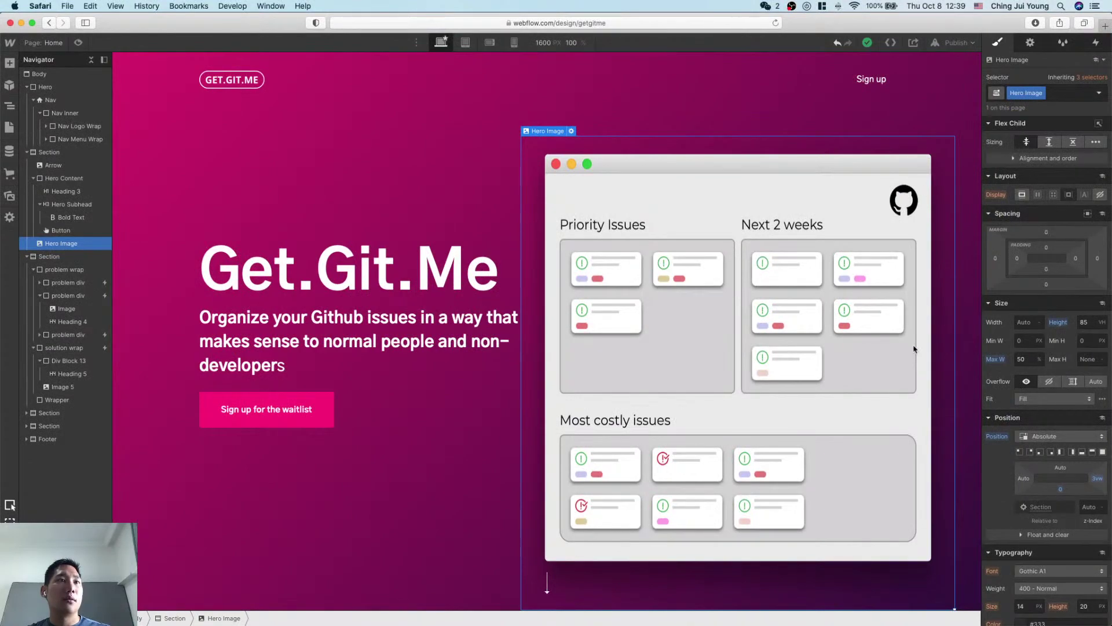
scroll(914, 350, down, 10)
Step: Switch to the Notion landing page notes and examine the enlarged hero sketch and the first "Step 5: Write the follow up" sketch
key(ctrl+Up)
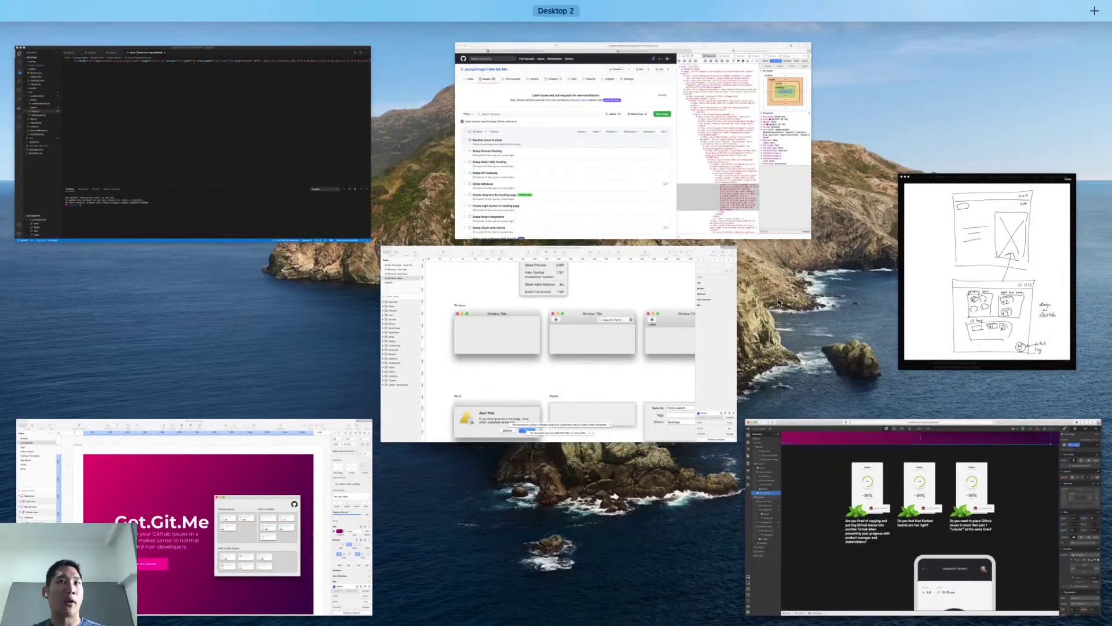
click(904, 301)
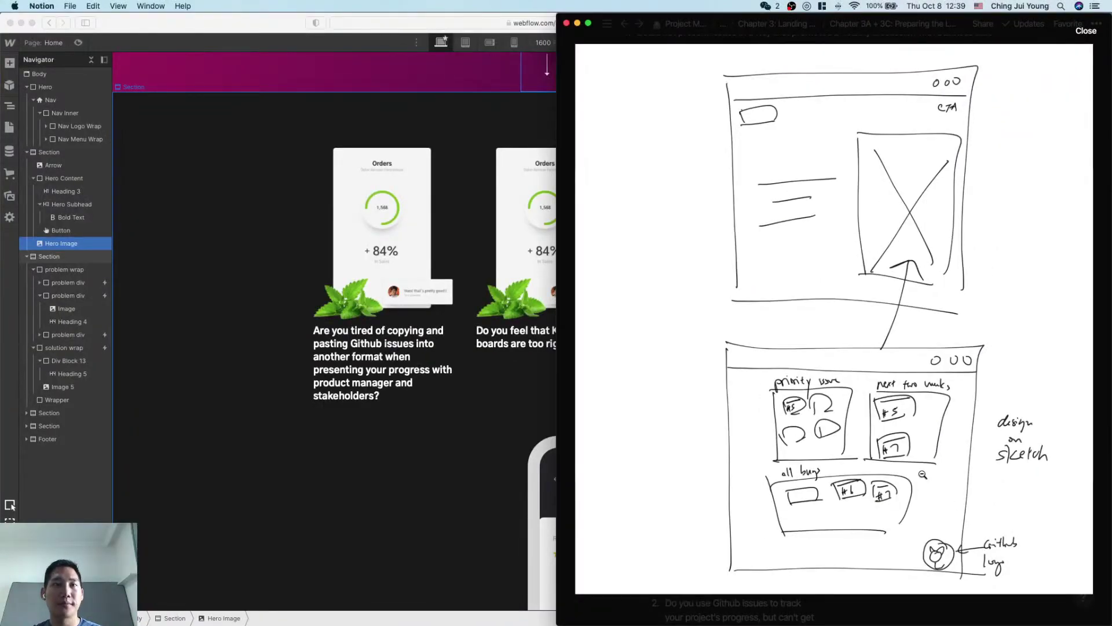
click(917, 456)
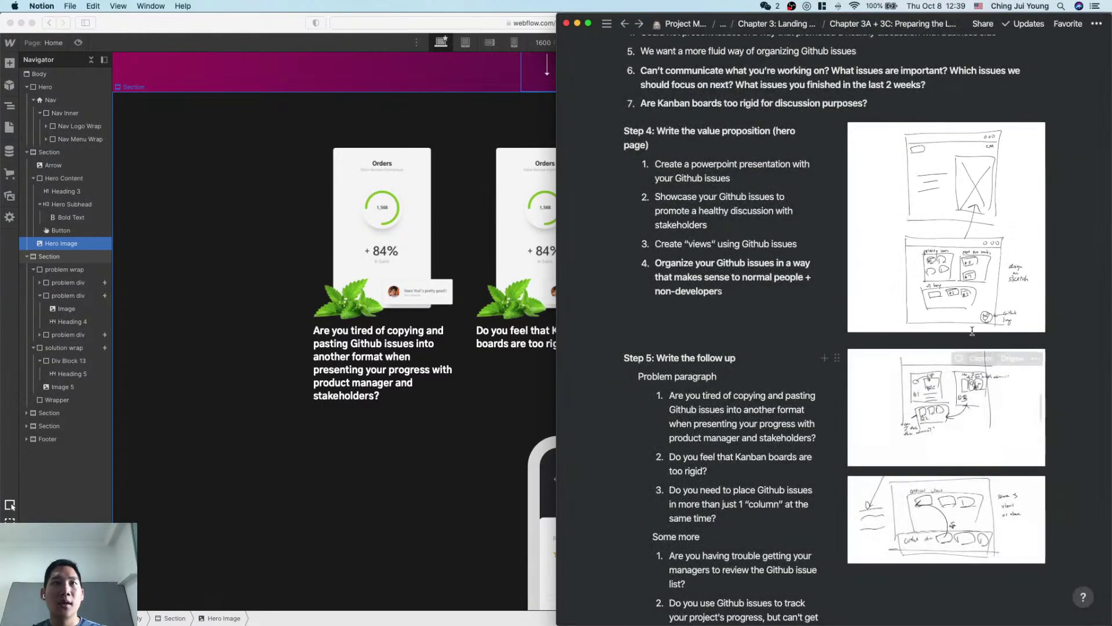
click(945, 432)
click(936, 410)
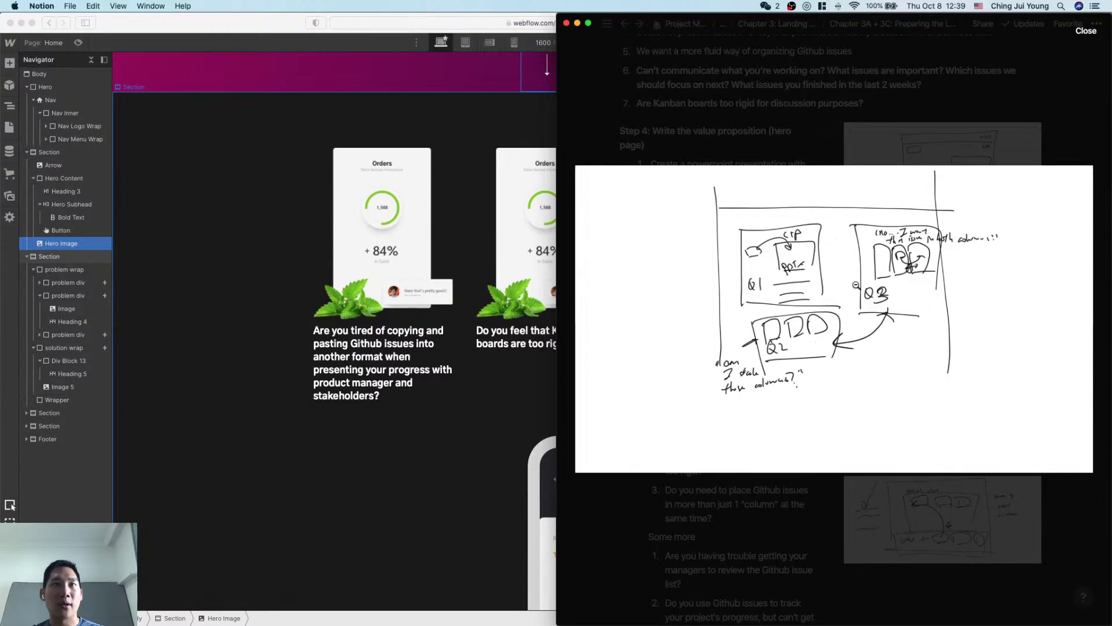
click(929, 315)
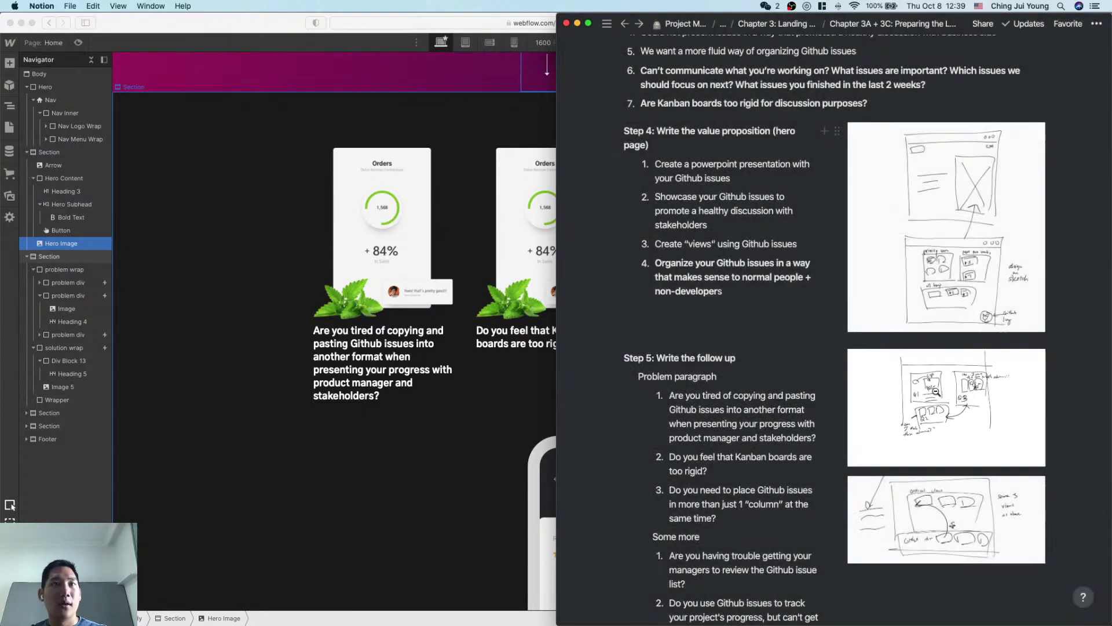